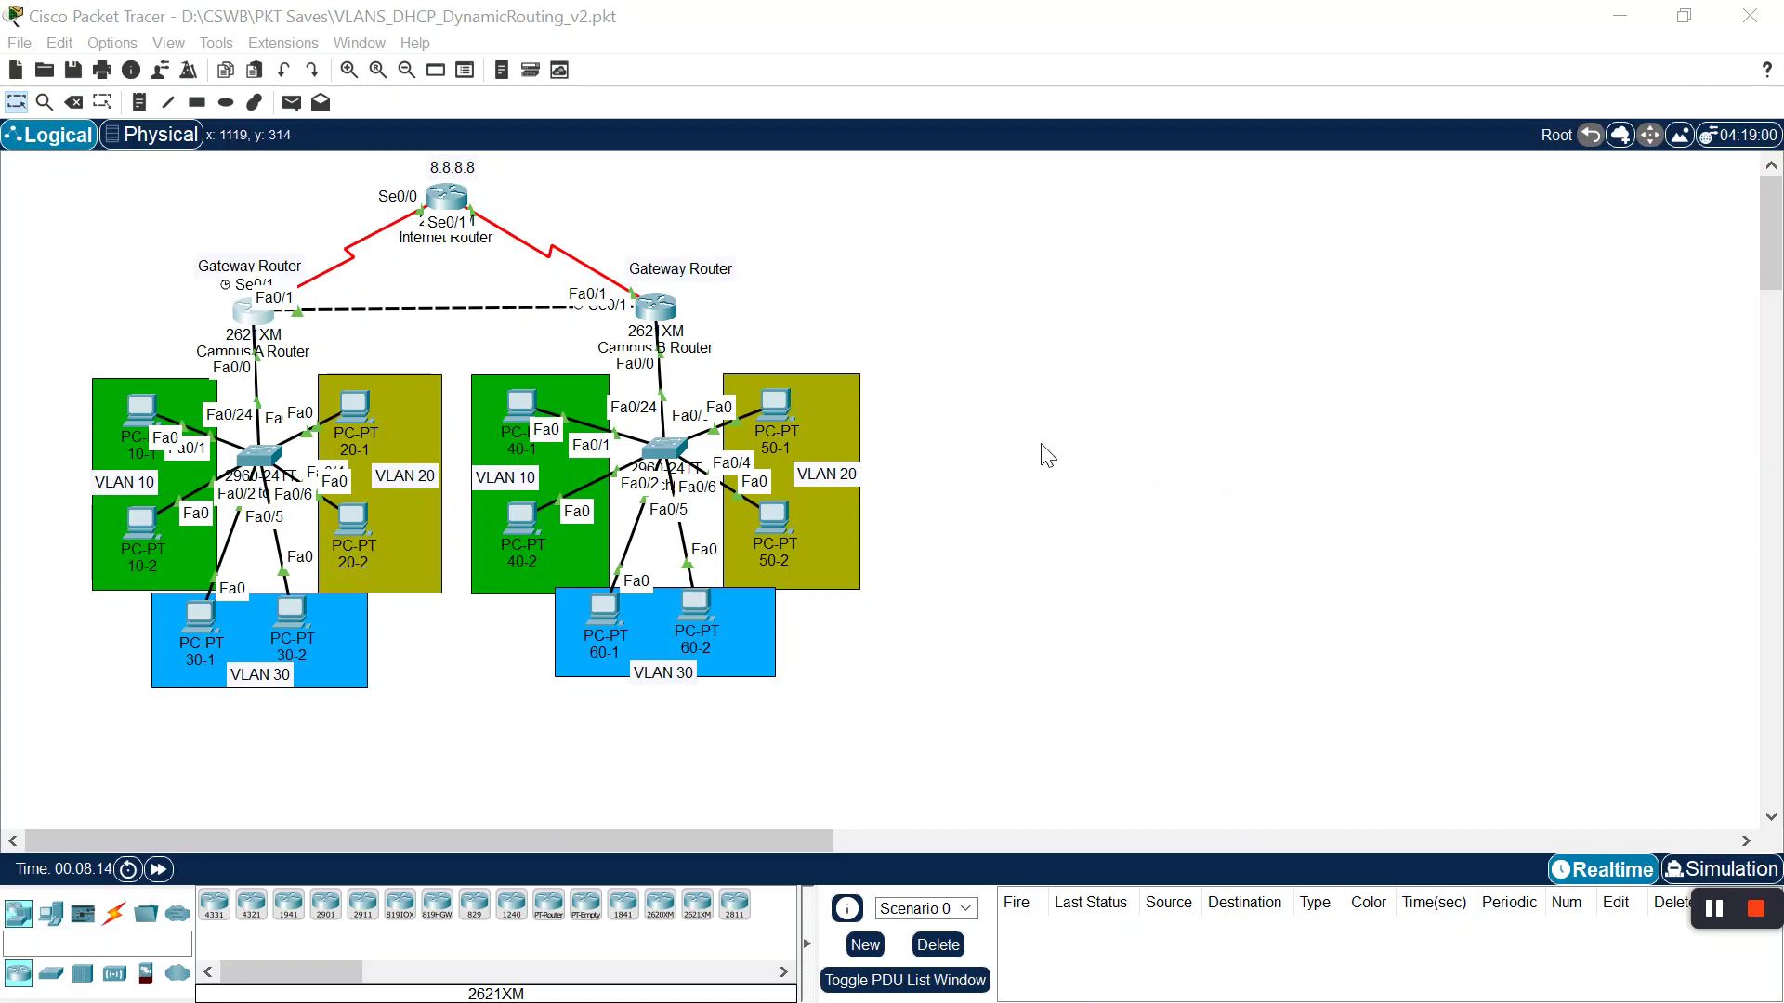
{"action": "left_click_drag", "start_coordinate": [58, 423], "coordinate": [376, 665]}
{"action": "left_click_drag", "start_coordinate": [1118, 323], "coordinate": [513, 741]}
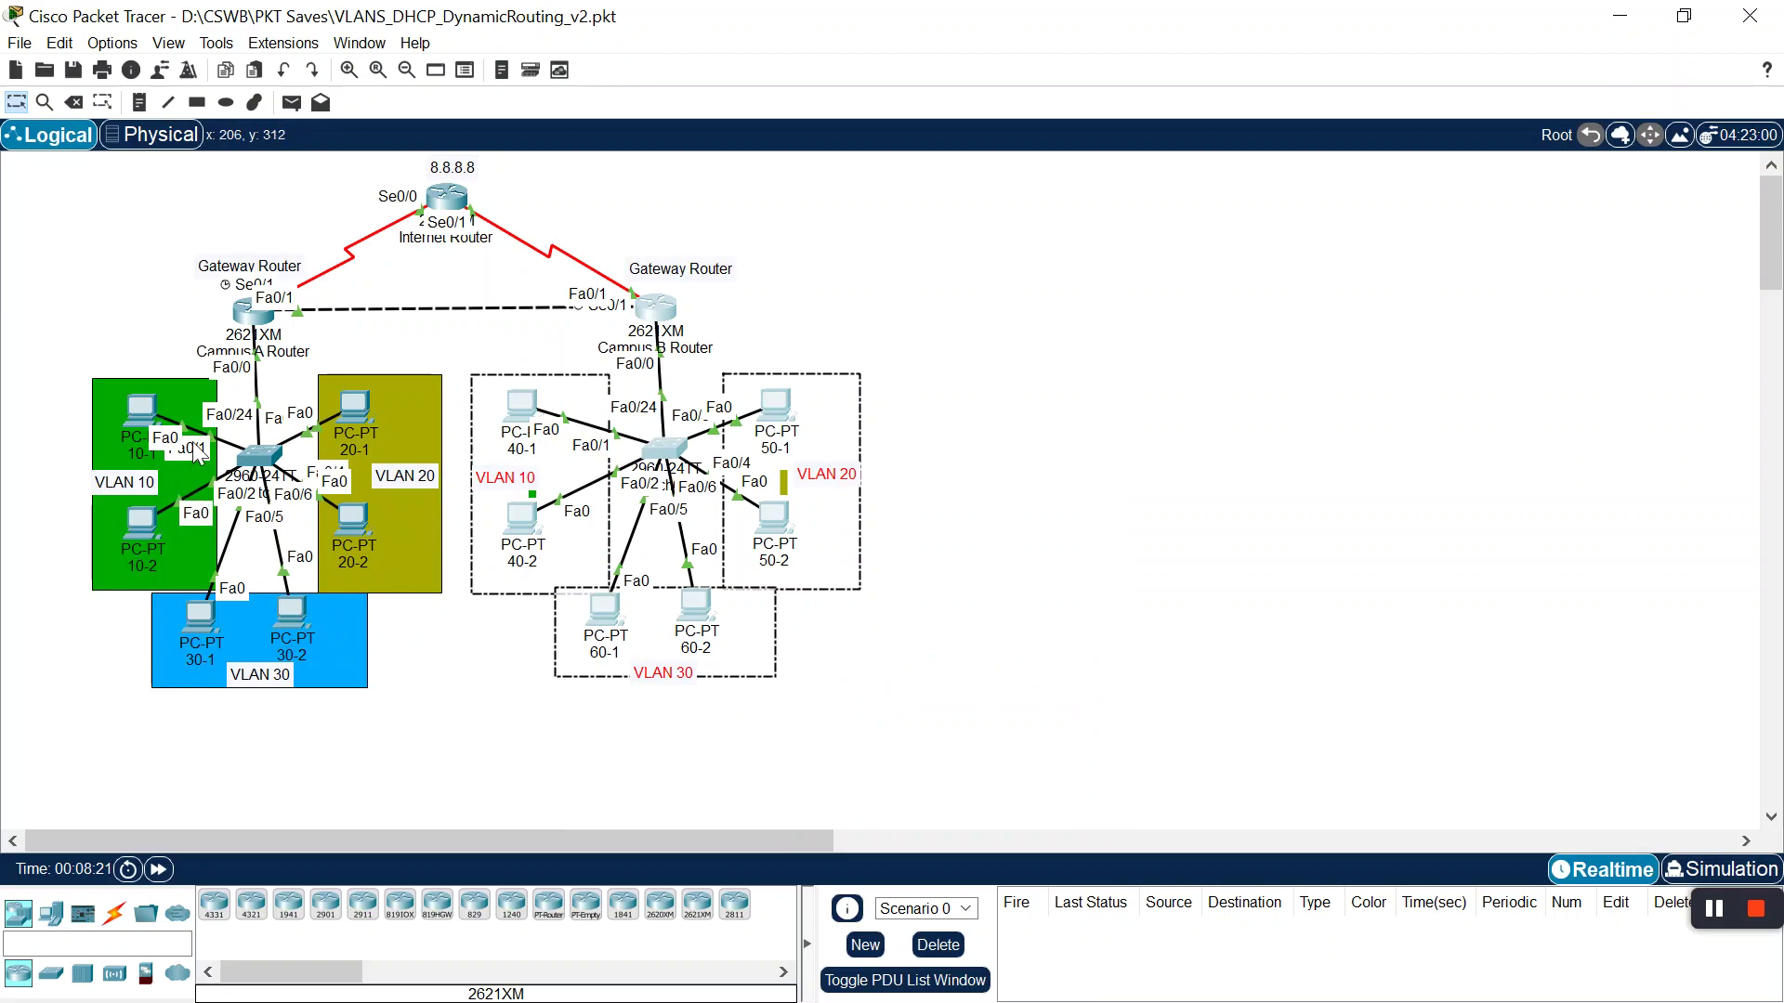
{"action": "left_click", "coordinate": [101, 219]}
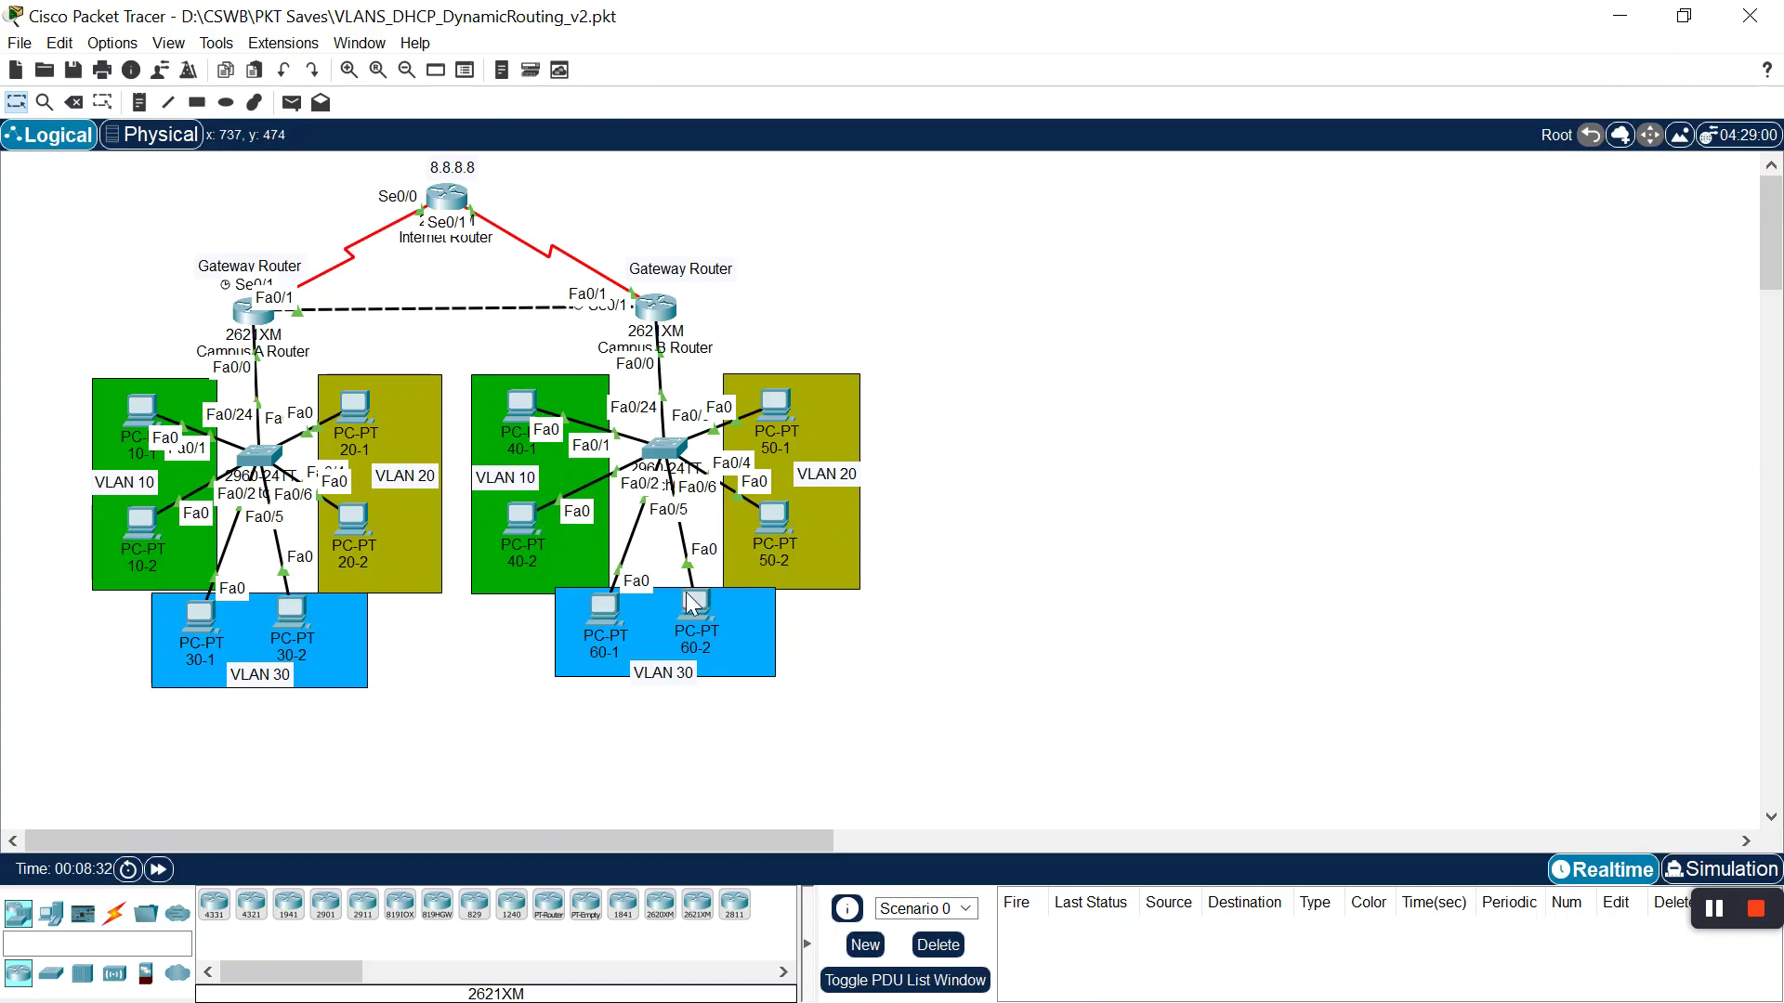
Rename the two Campus A VLAN 10 PCs as 10.0-1 and 10.0-2
{"action": "mouse_move", "coordinate": [689, 601]}
{"action": "left_click", "coordinate": [136, 455]}
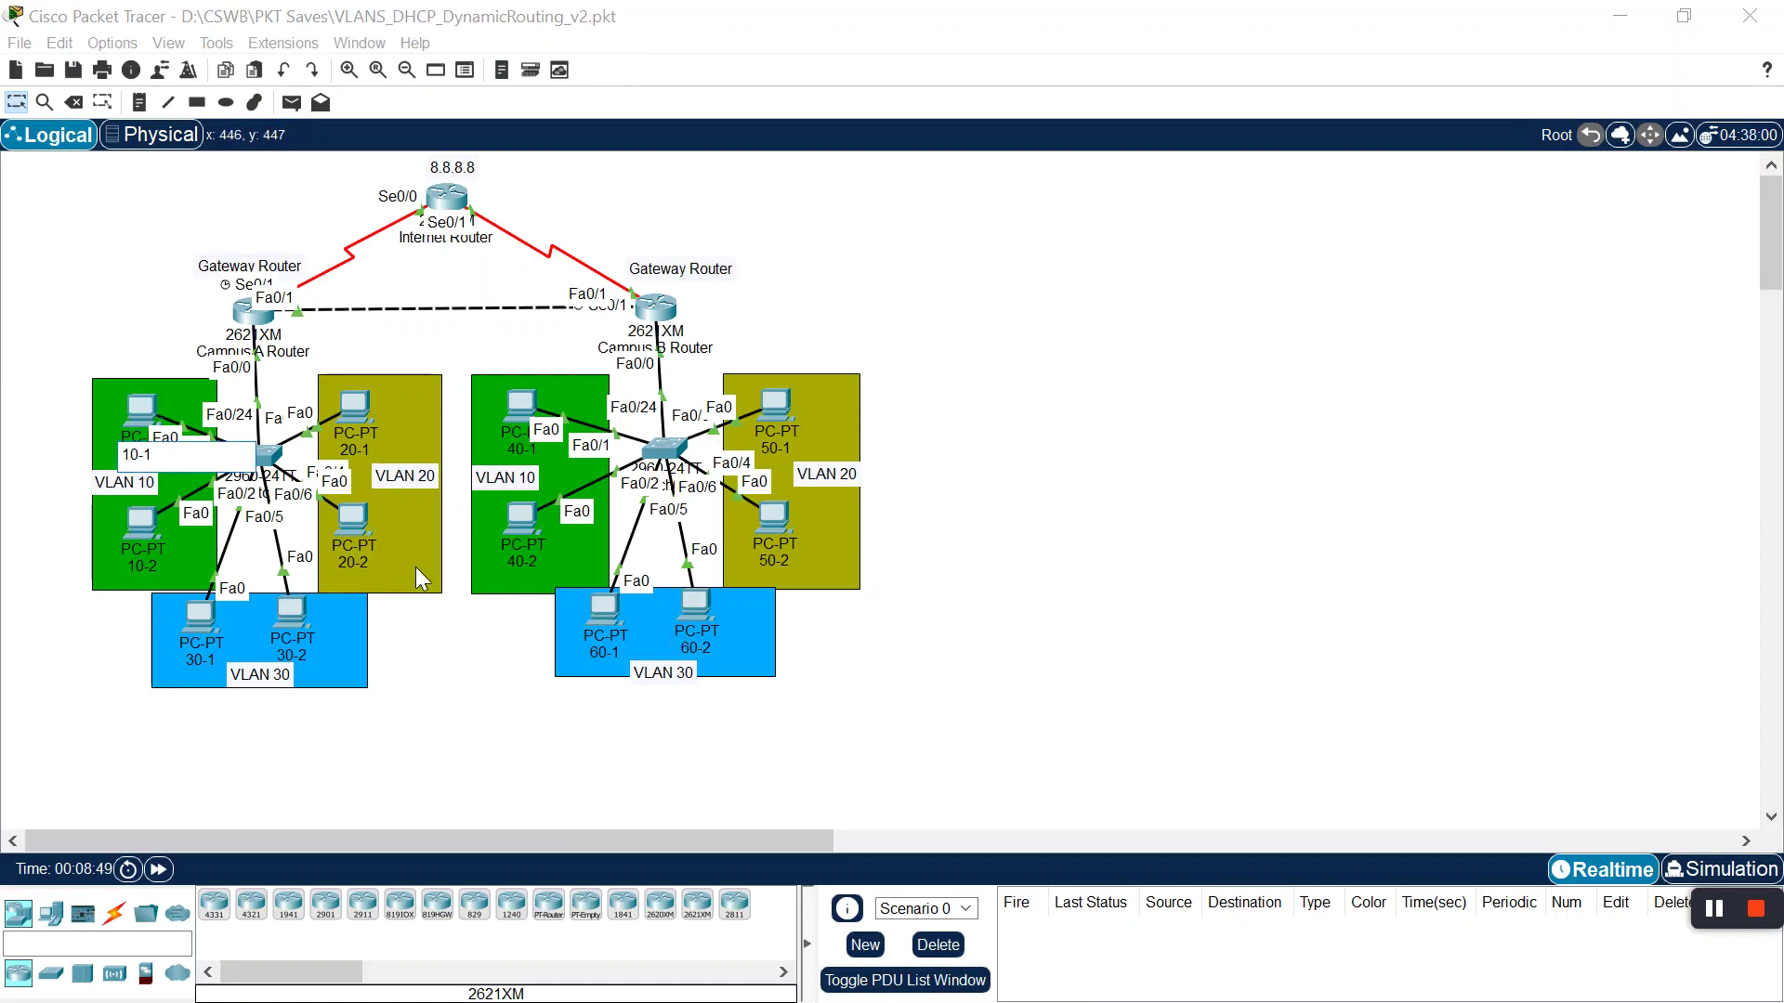
{"action": "type", "text": ".0"}
{"action": "left_click", "coordinate": [139, 566]}
{"action": "double_click", "coordinate": [147, 567]}
{"action": "key", "text": "Left"}
{"action": "key", "text": "Left"}
{"action": "type", "text": "."}
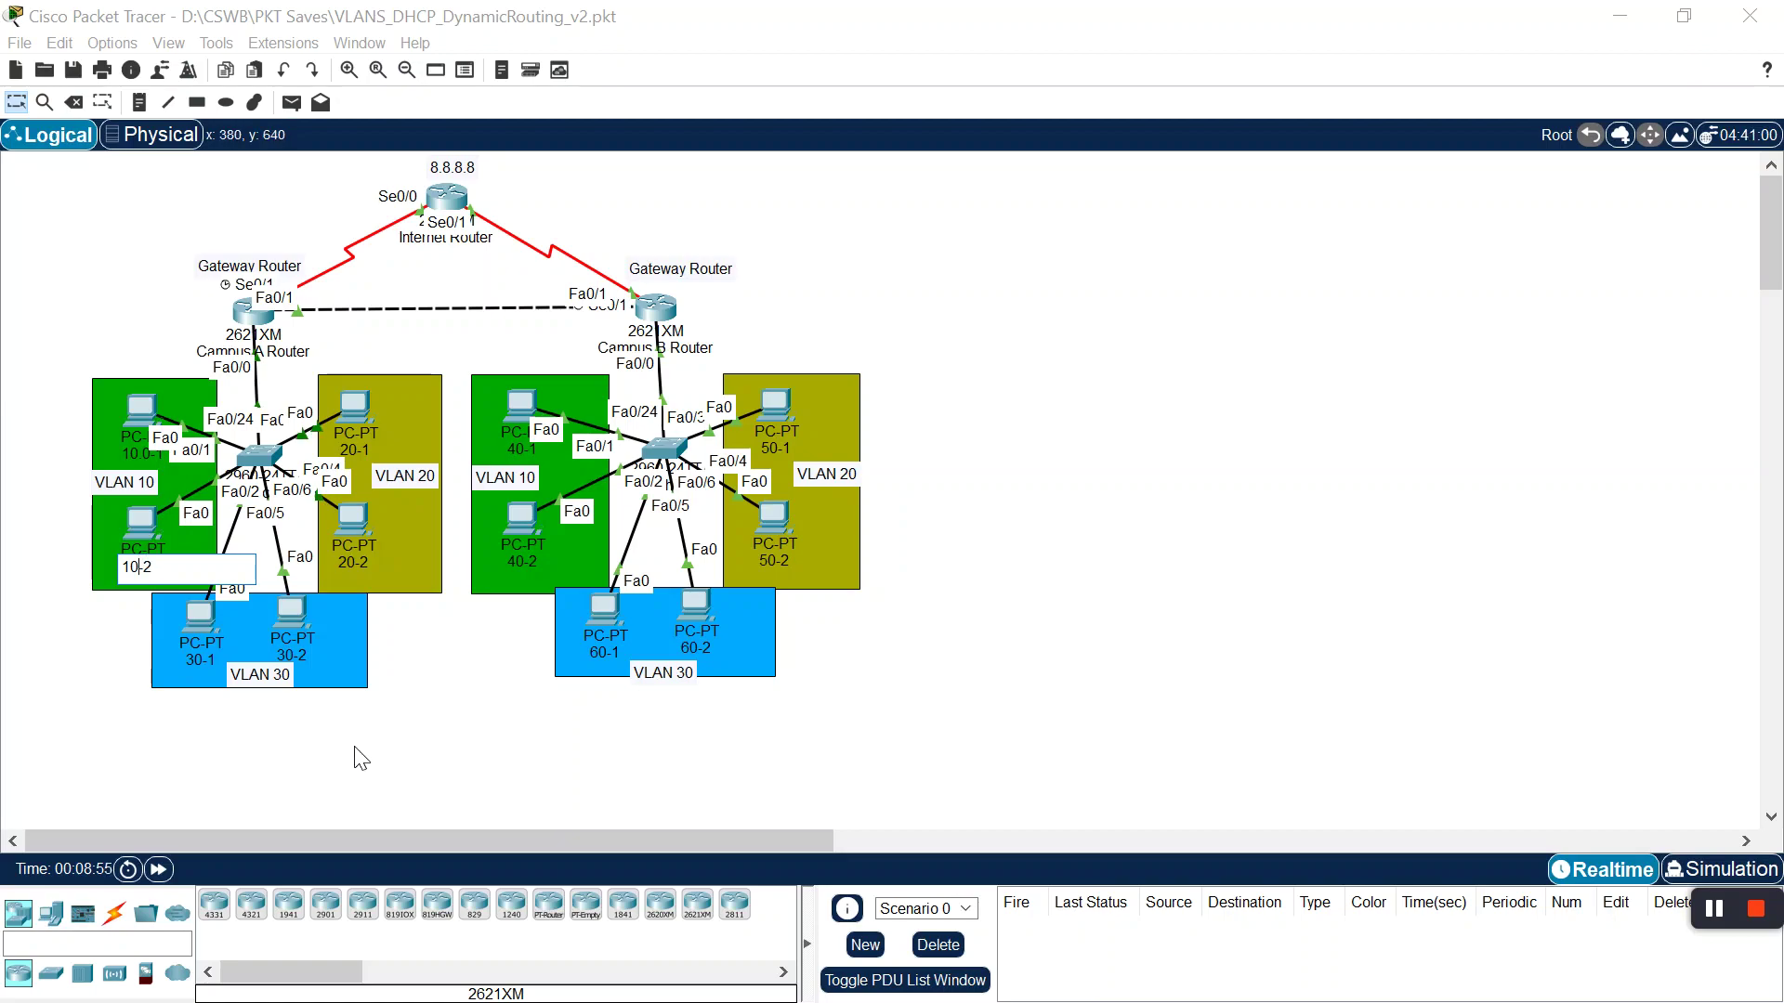
{"action": "type", "text": "0-"}
Rename the two Campus A VLAN 20 PCs as 10.16-1 and 10.16-2
{"action": "left_click", "coordinate": [355, 449]}
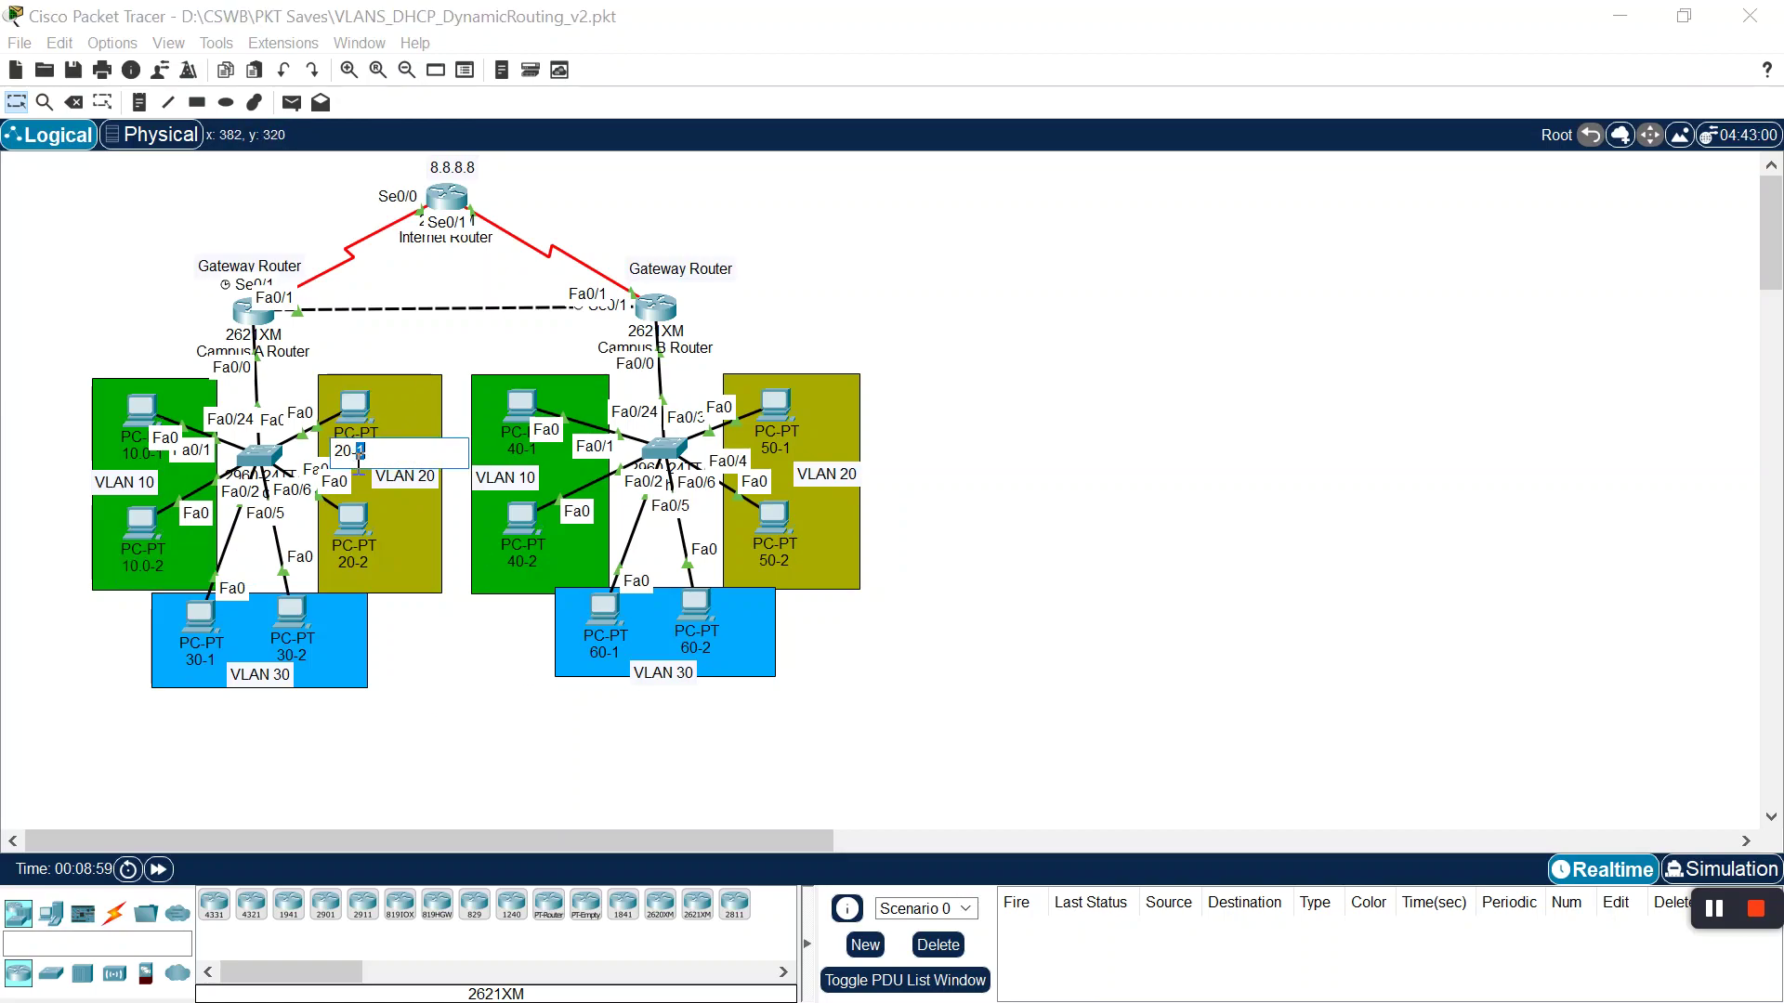
{"action": "key", "text": "BackSpace"}
{"action": "key", "text": "BackSpace"}
{"action": "type", "text": "10"}
{"action": "double_click", "coordinate": [362, 563]}
{"action": "key", "text": "Home"}
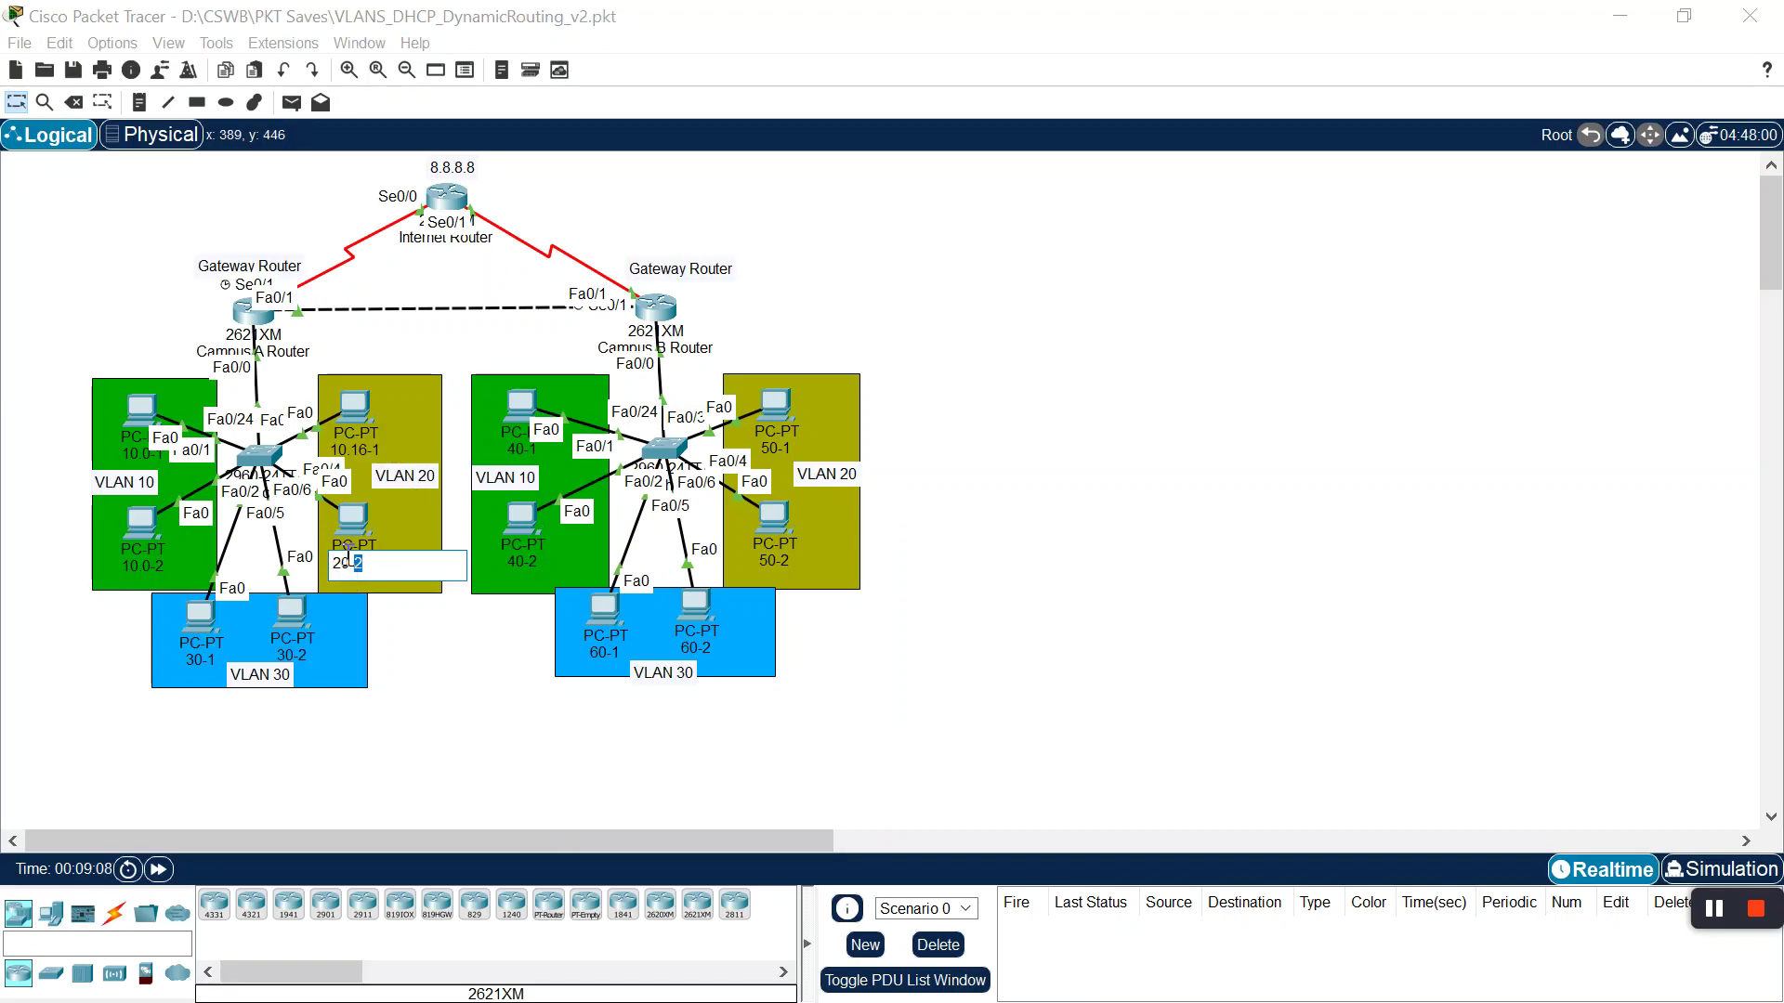
{"action": "key", "text": "Delete"}
{"action": "key", "text": "Delete"}
{"action": "type", "text": "10.16"}
Rename the first Campus A VLAN 30 PC, 30-1, as 10.32-1
{"action": "left_click", "coordinate": [184, 658]}
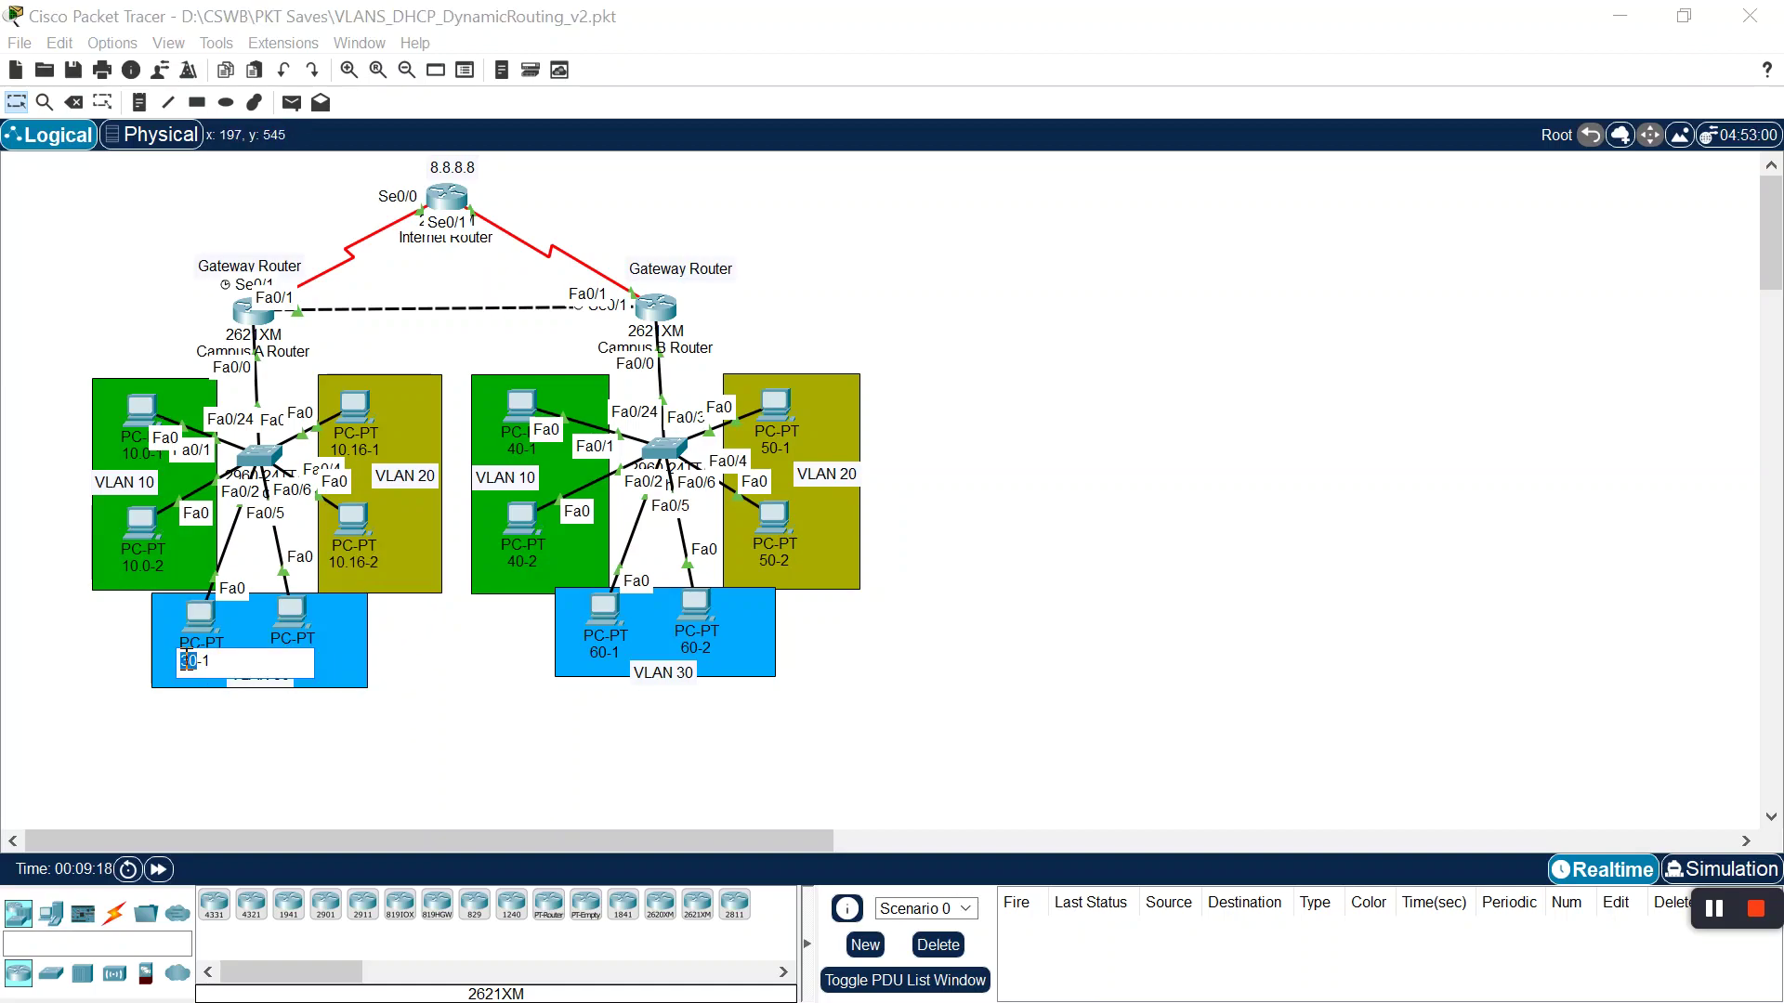
{"action": "key", "text": "BackSpace"}
{"action": "key", "text": "BackSpace"}
{"action": "type", "text": "10.1"}
{"action": "key", "text": "BackSpace"}
{"action": "type", "text": "32"}
{"action": "left_click", "coordinate": [391, 731]}
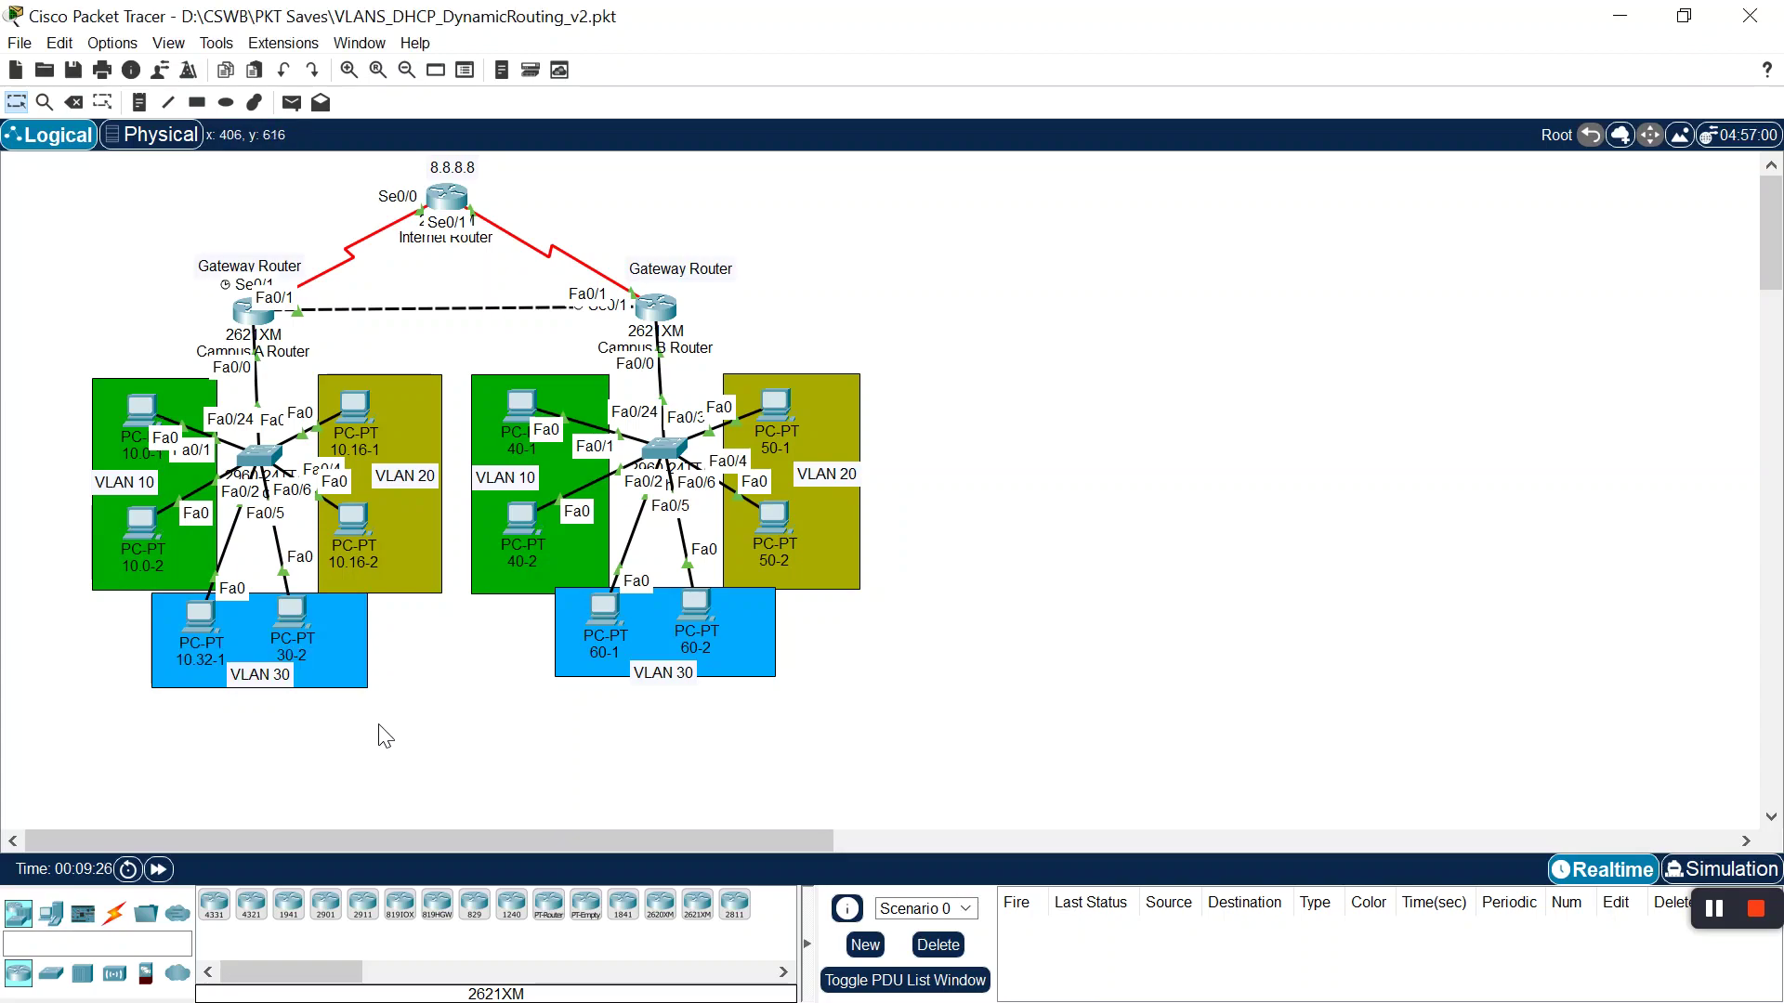
Rename the second Campus A VLAN 30 PC, 30-2, as 10.32-2
{"action": "left_click", "coordinate": [294, 655]}
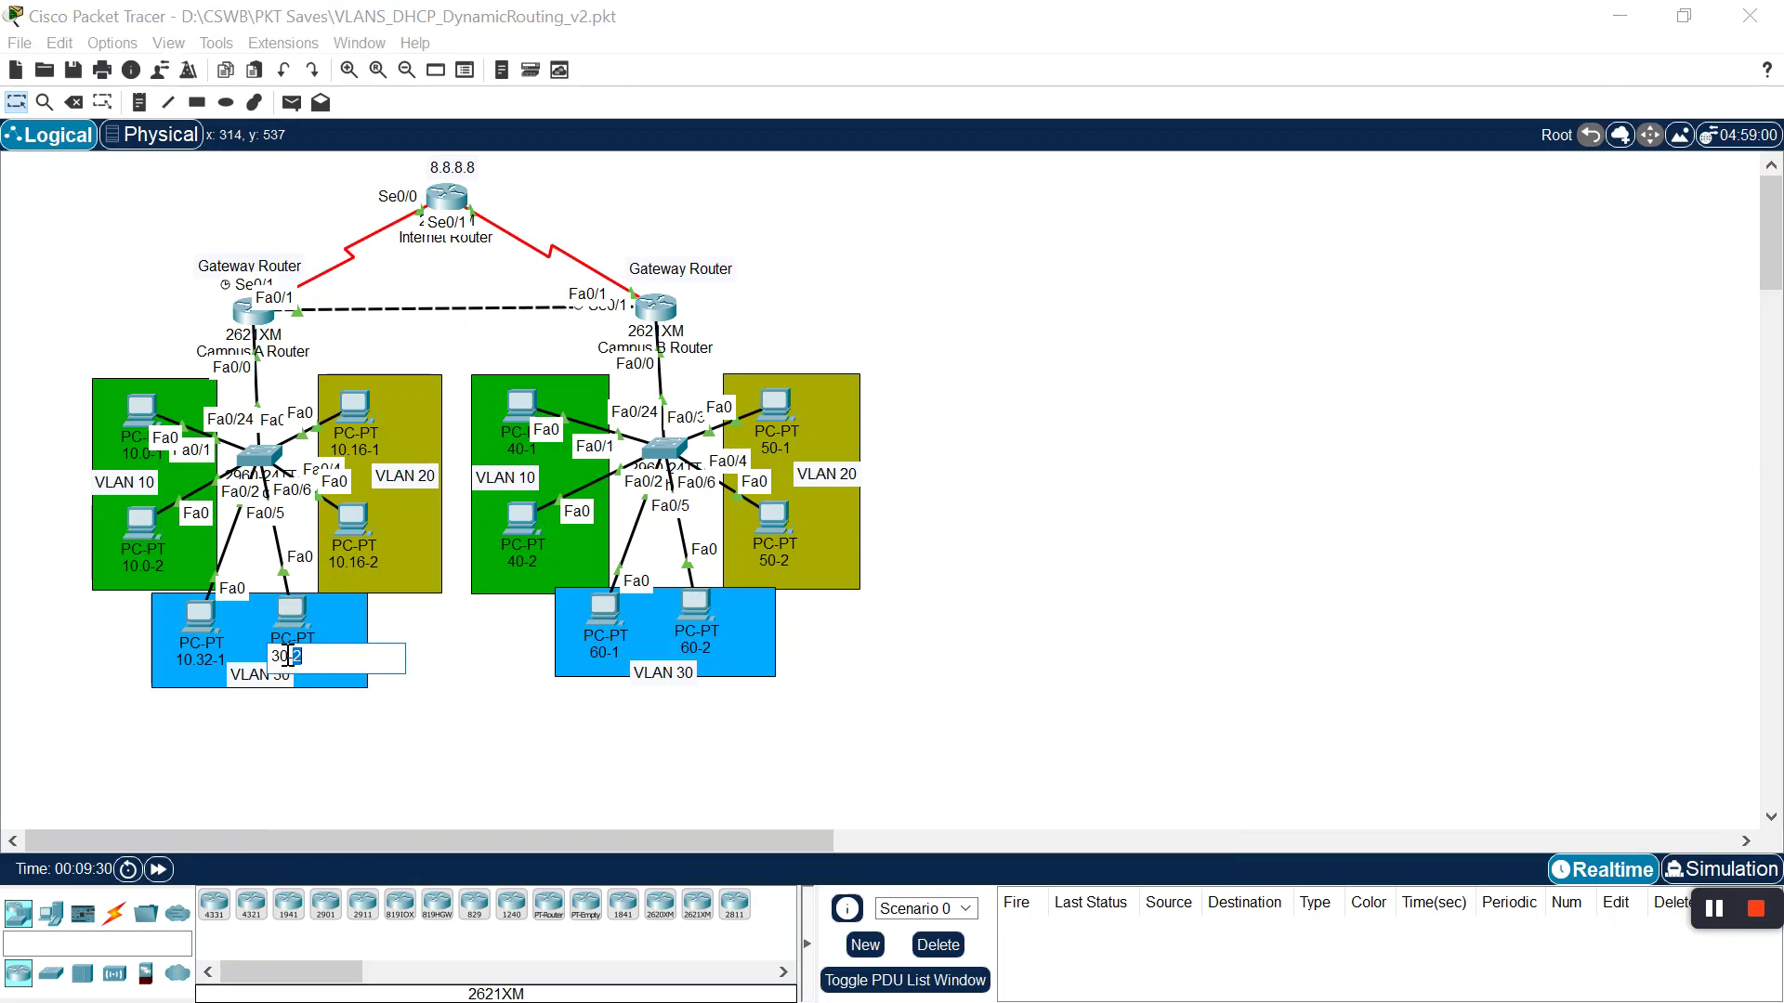
{"action": "key", "text": "Home"}
{"action": "key", "text": "Delete"}
{"action": "key", "text": "Delete"}
{"action": "type", "text": "10."}
{"action": "key", "text": "Delete"}
{"action": "type", "text": "32"}
{"action": "left_click", "coordinate": [509, 746]}
Rename the two Campus B VLAN 10 PCs as 10.48-1 and 10.48-2
{"action": "left_click", "coordinate": [516, 446]}
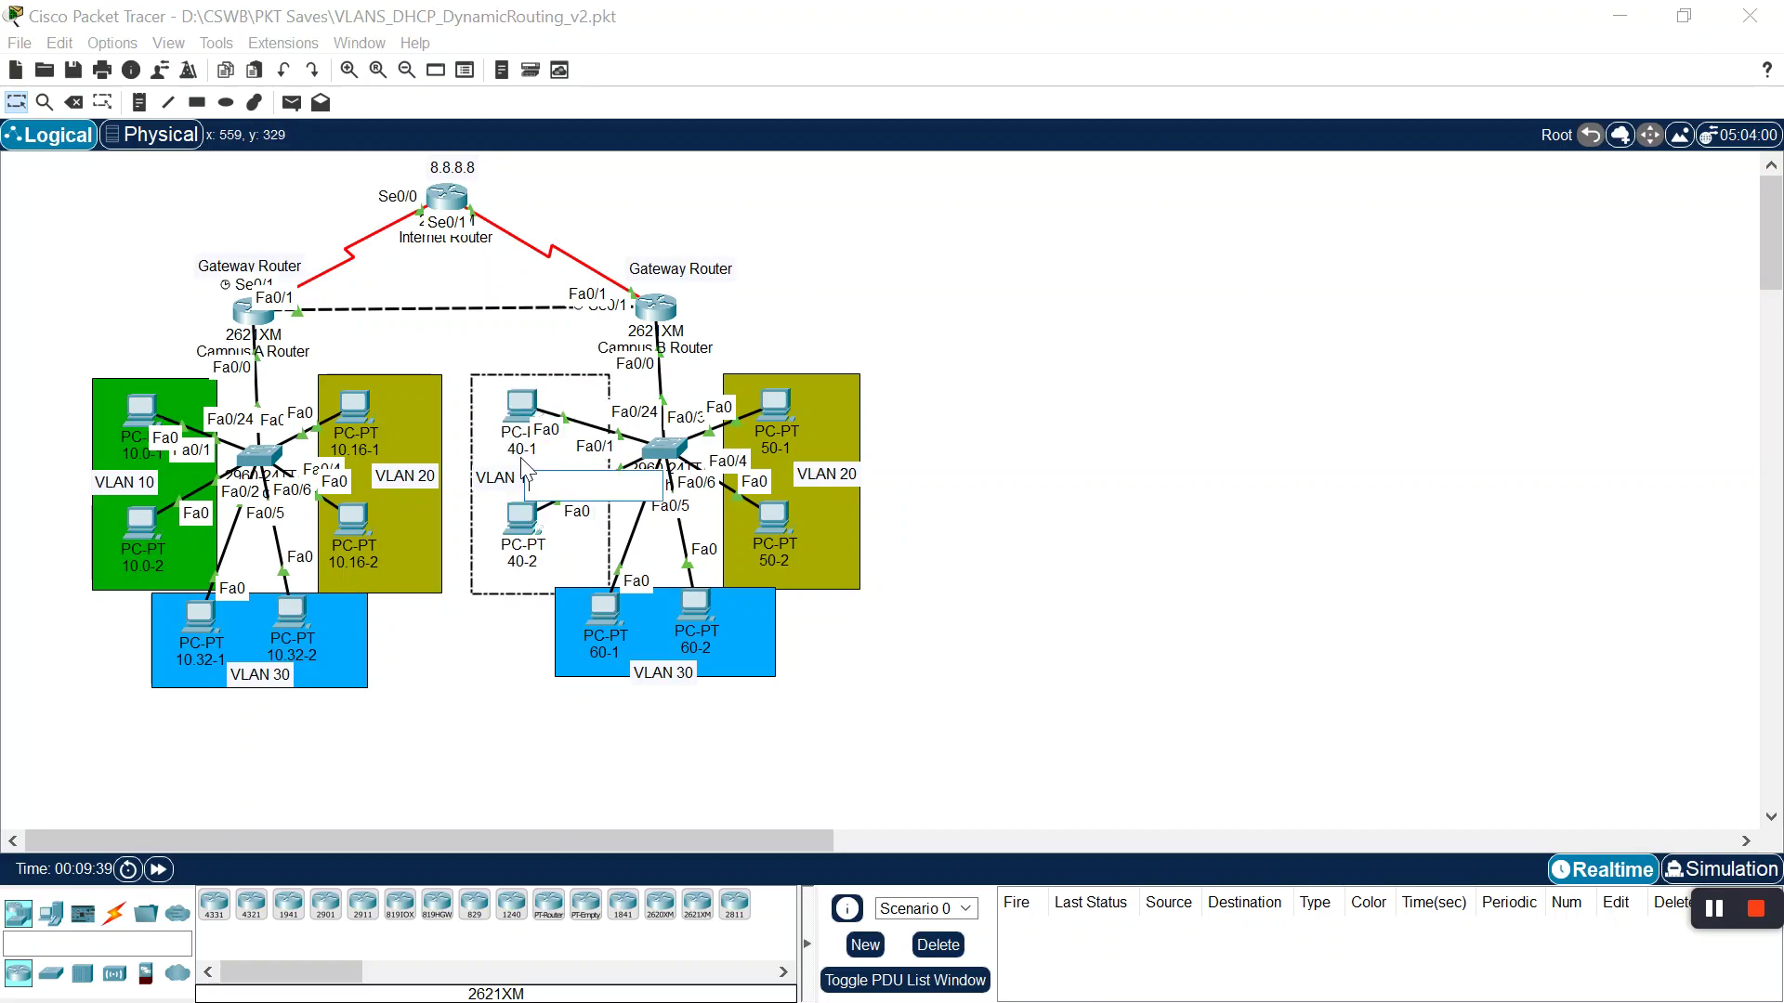
{"action": "left_click", "coordinate": [525, 450]}
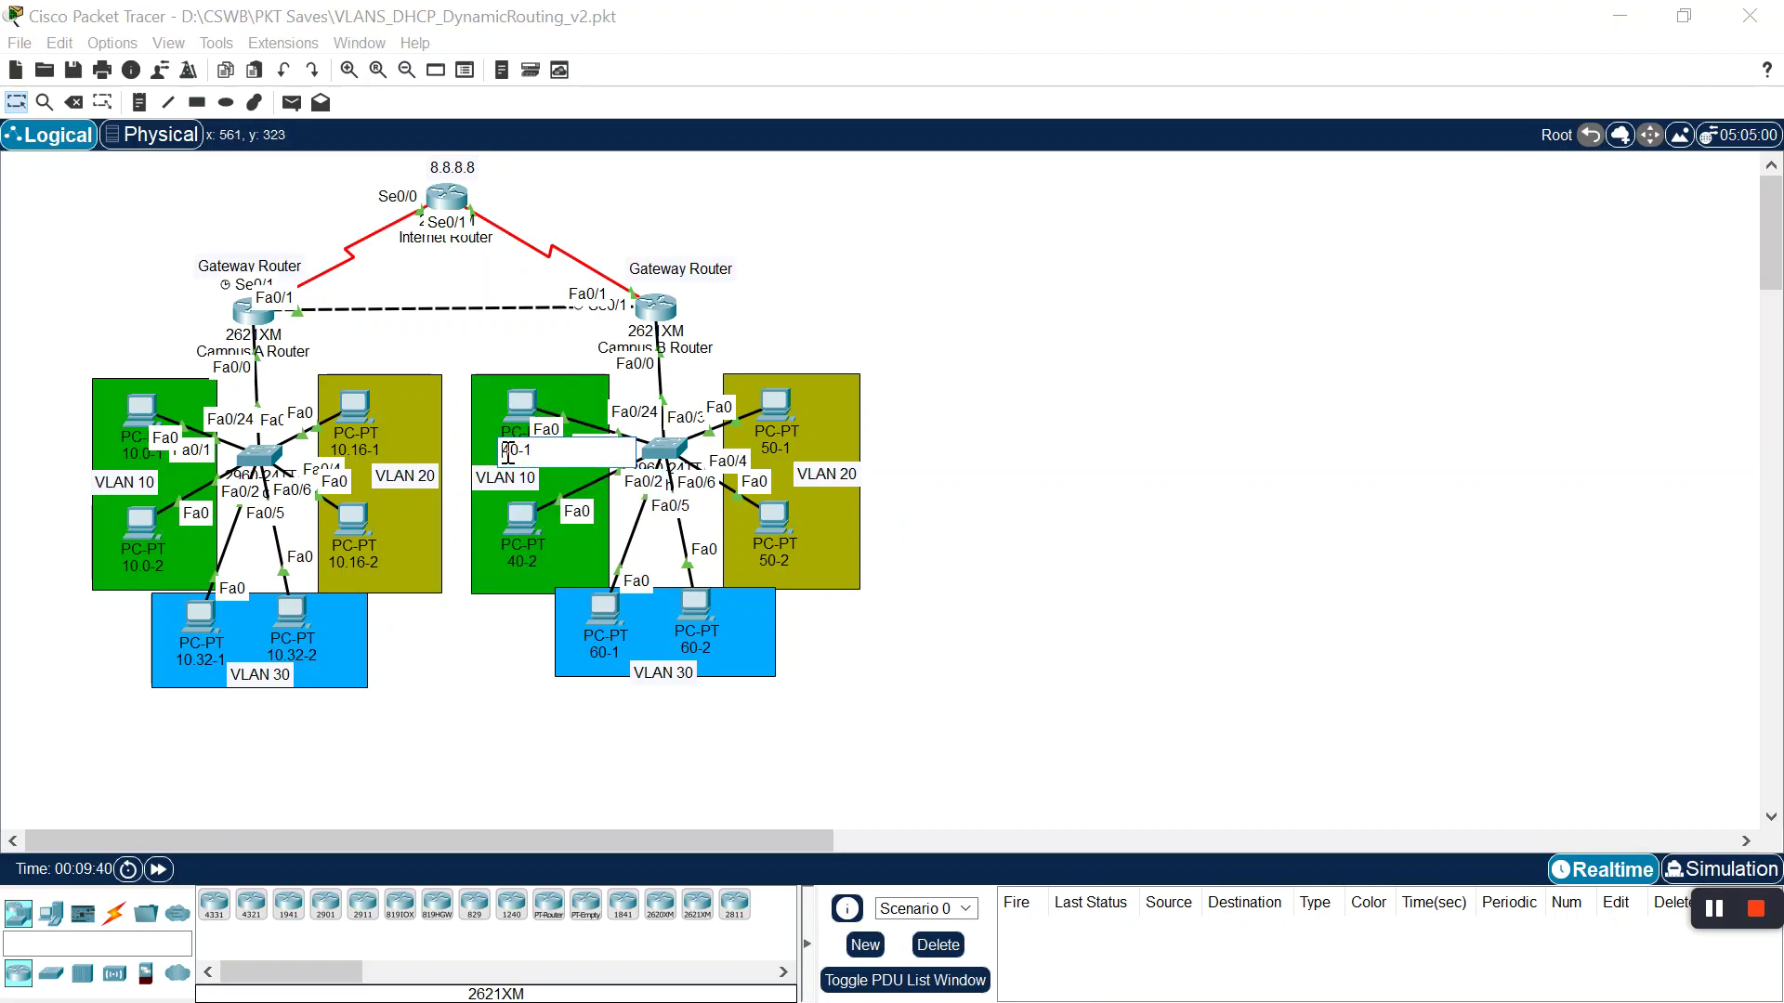
{"action": "key", "text": "BackSpace"}
{"action": "key", "text": "BackSpace"}
{"action": "type", "text": "10.48"}
{"action": "double_click", "coordinate": [509, 563]}
{"action": "key", "text": "BackSpace"}
{"action": "type", "text": "10.48"}
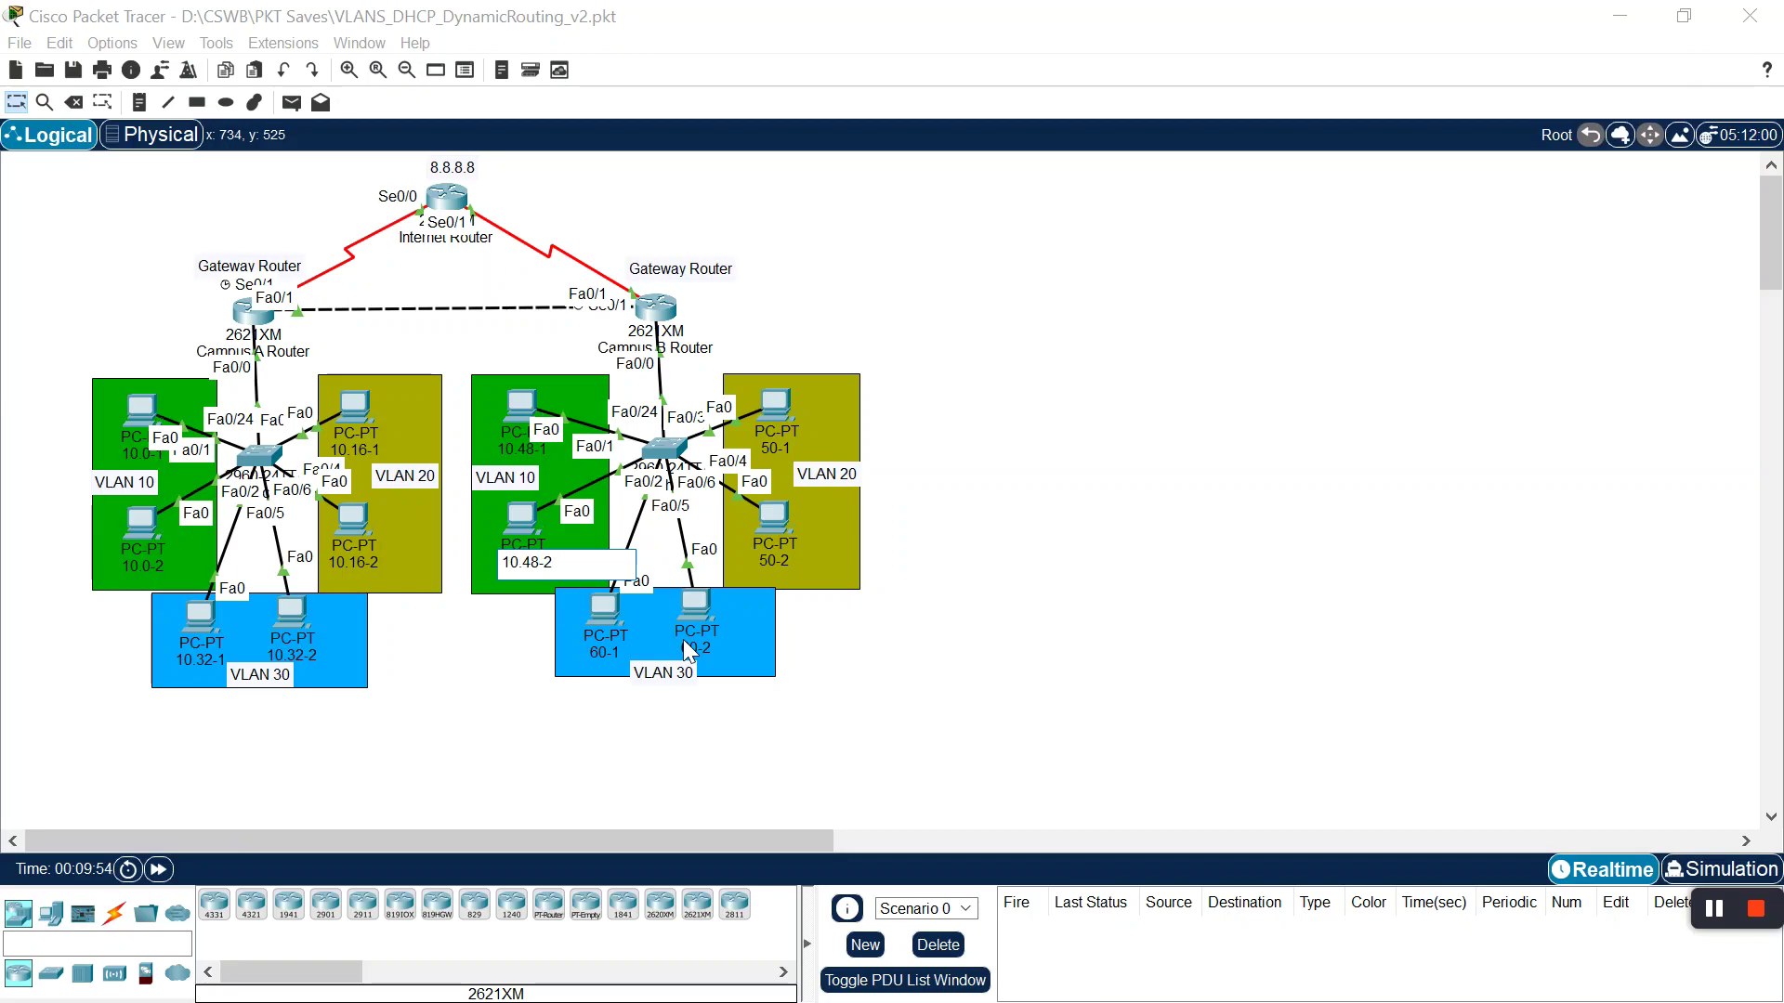
Rename the two Campus B VLAN 20 PCs as 10.64-1 and 10.64-2
{"action": "double_click", "coordinate": [776, 449]}
{"action": "key", "text": "BackSpace"}
{"action": "key", "text": "BackSpace"}
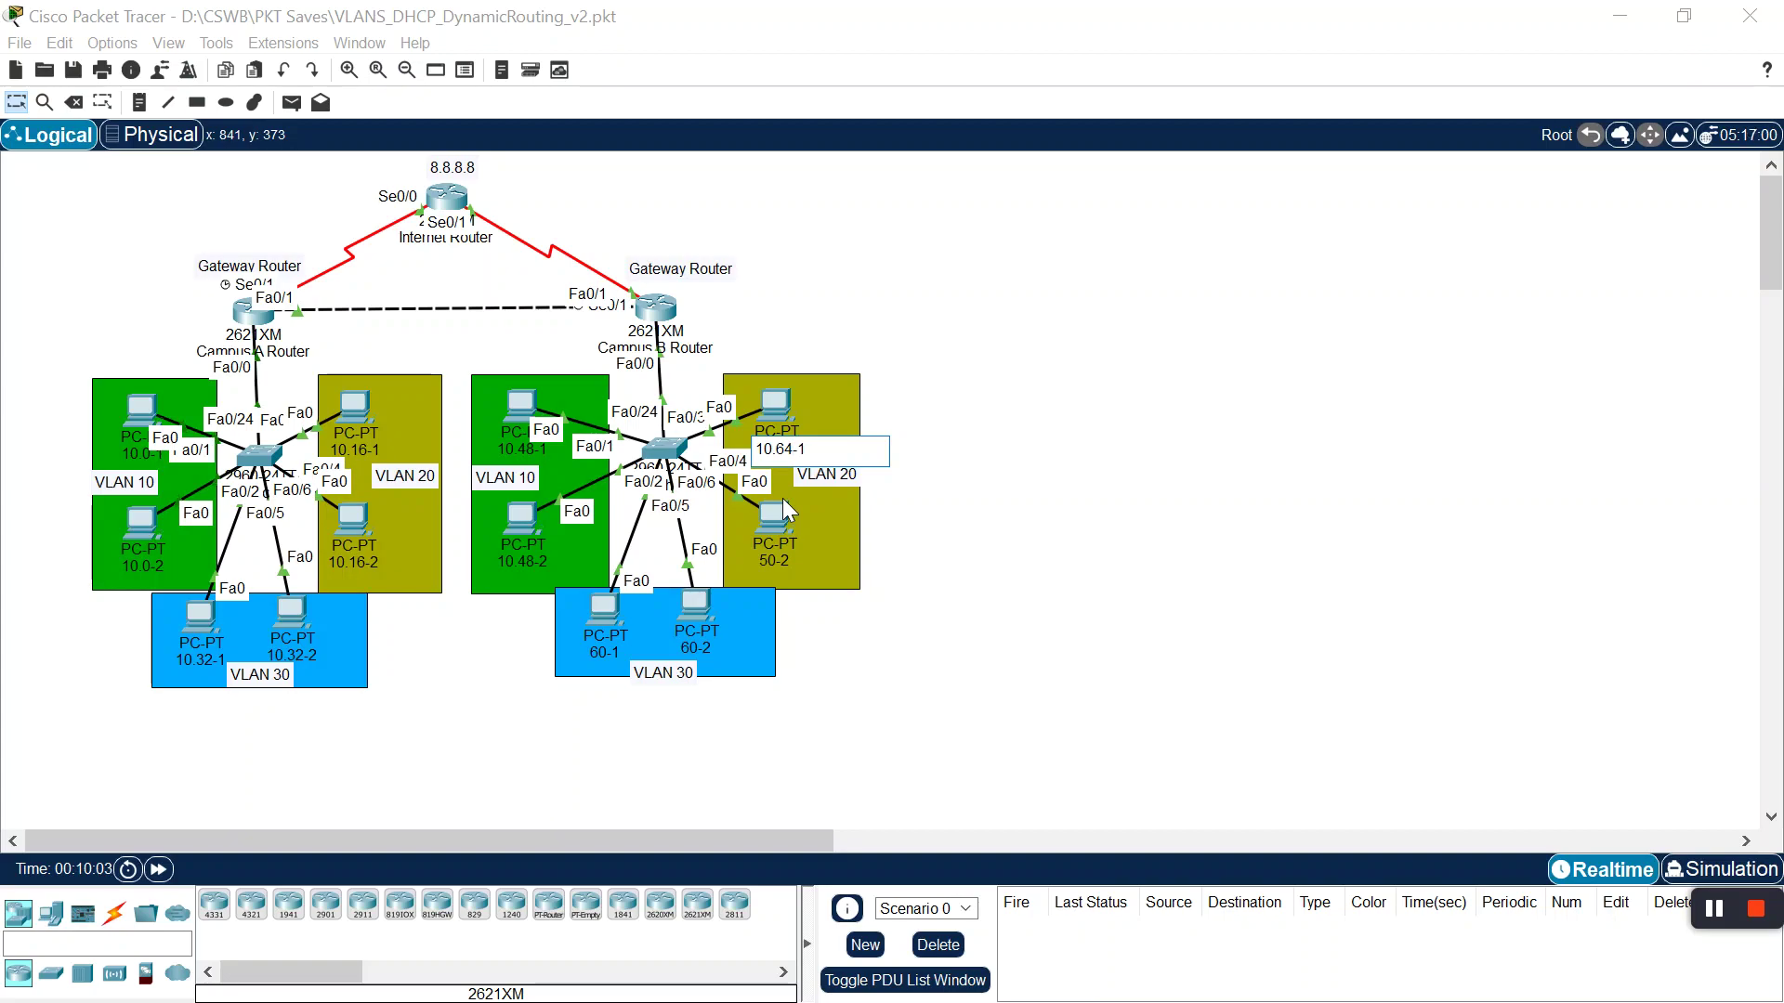
{"action": "double_click", "coordinate": [766, 561]}
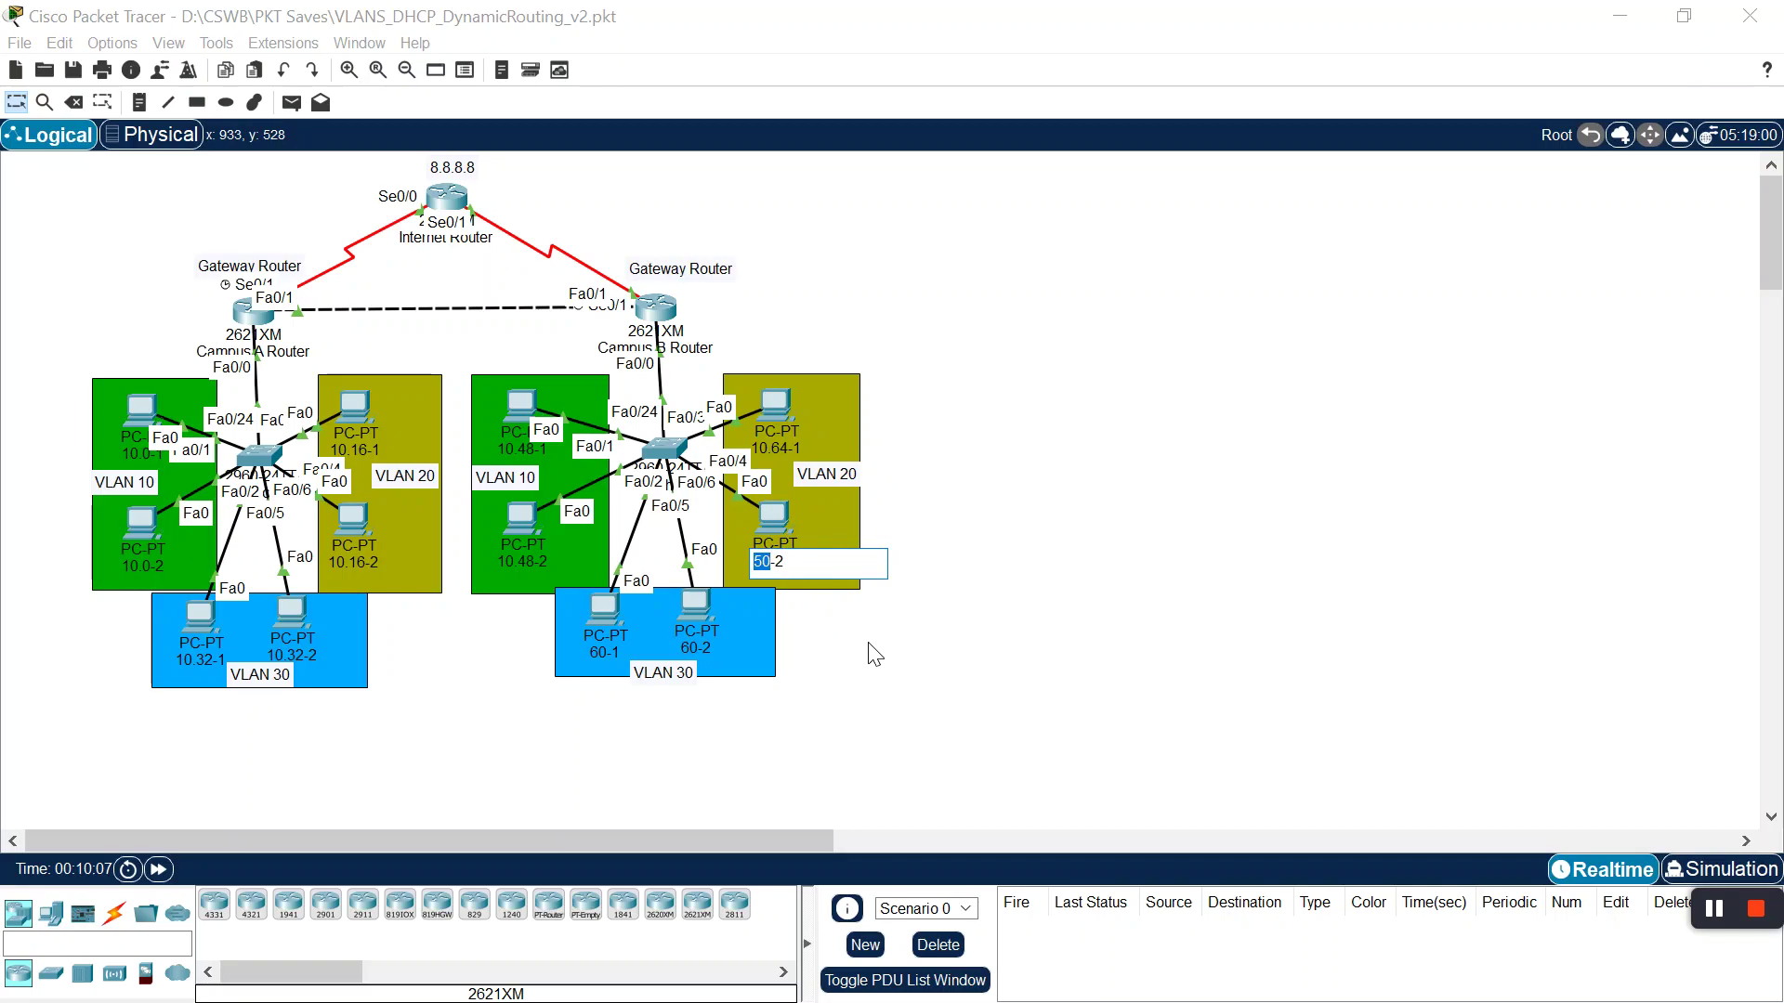
{"action": "type", "text": "10.64"}
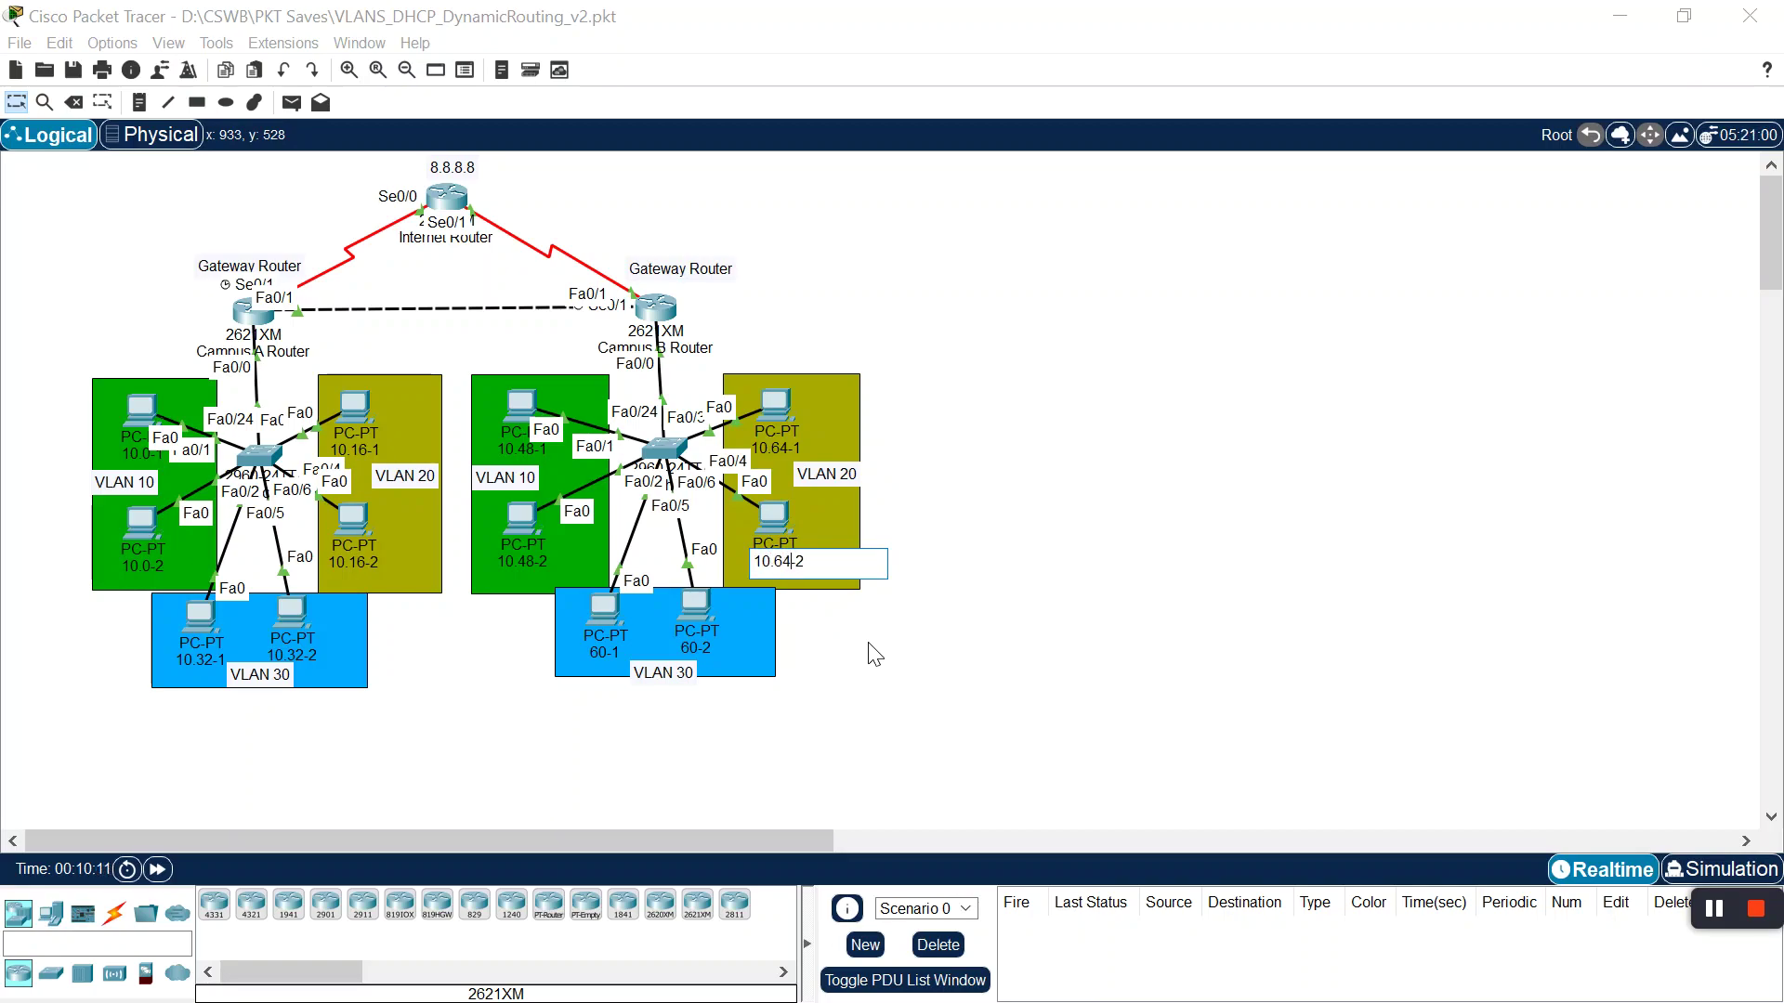
Rename the first Campus B VLAN 30 PC, 60-1, as 10.80-1
{"action": "left_click", "coordinate": [604, 653]}
{"action": "double_click", "coordinate": [601, 654]}
{"action": "key", "text": "BackSpace"}
{"action": "key", "text": "BackSpace"}
{"action": "type", "text": "10"}
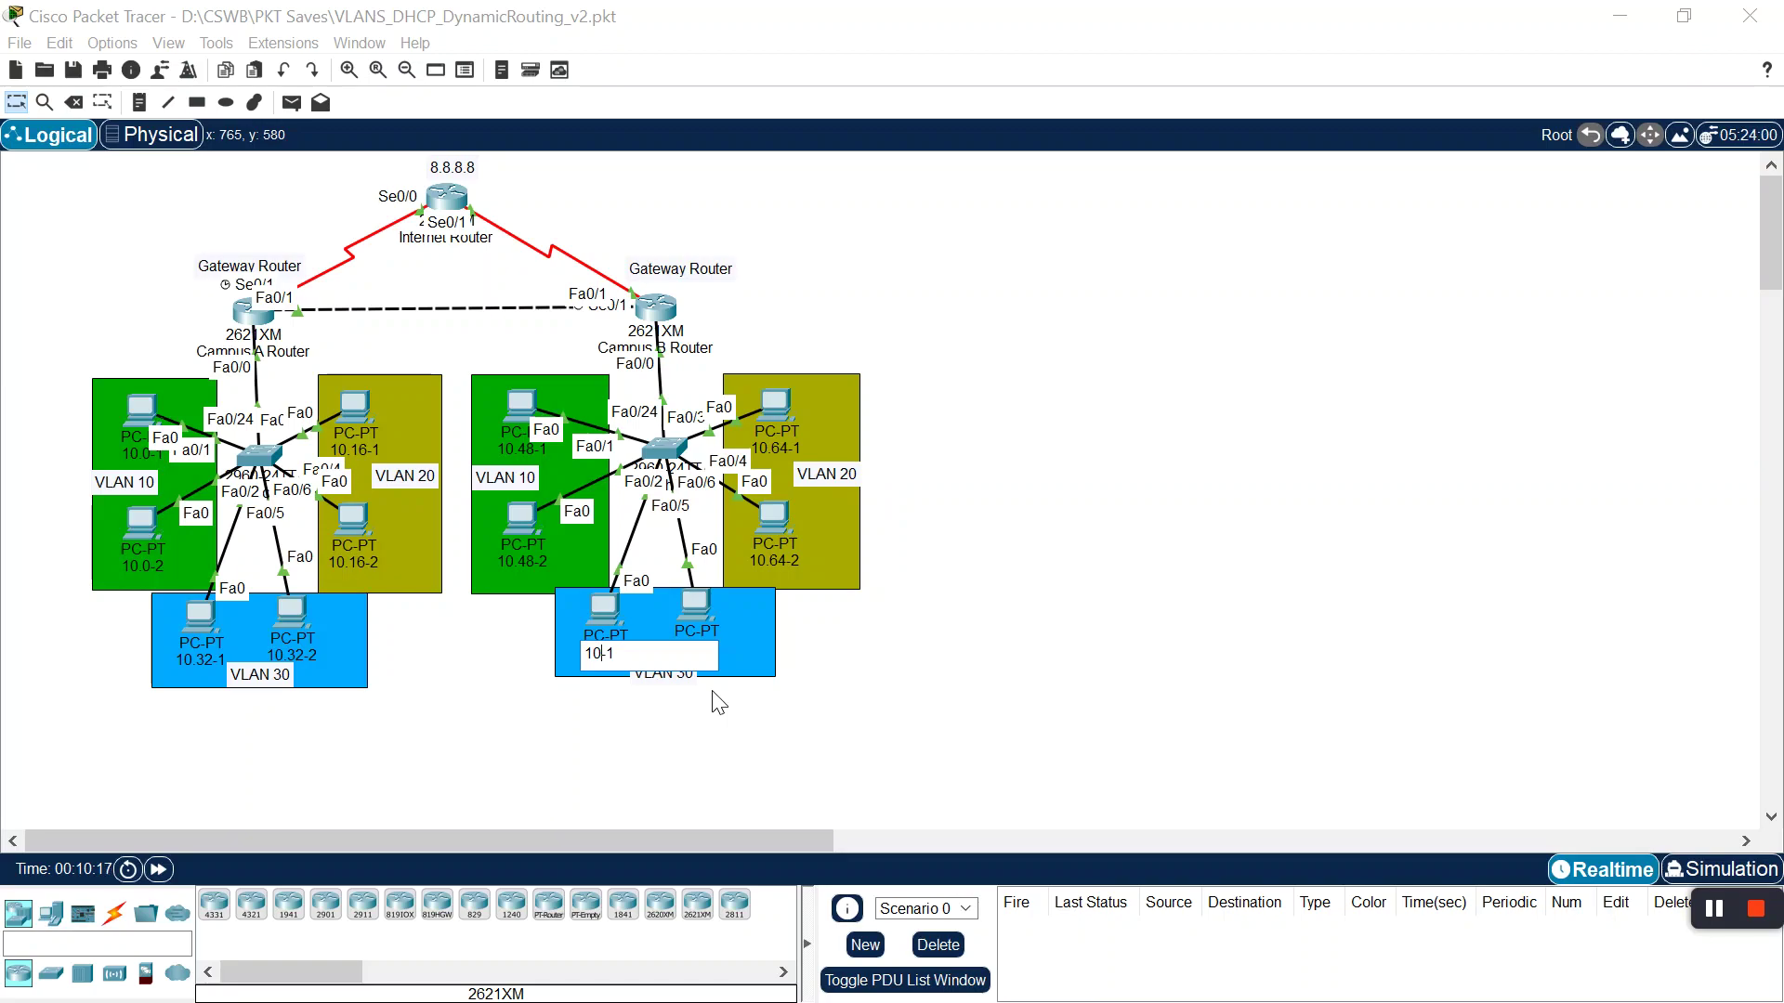
{"action": "type", "text": "."}
{"action": "type", "text": "."}
{"action": "type", "text": "80"}
{"action": "left_click", "coordinate": [701, 725]}
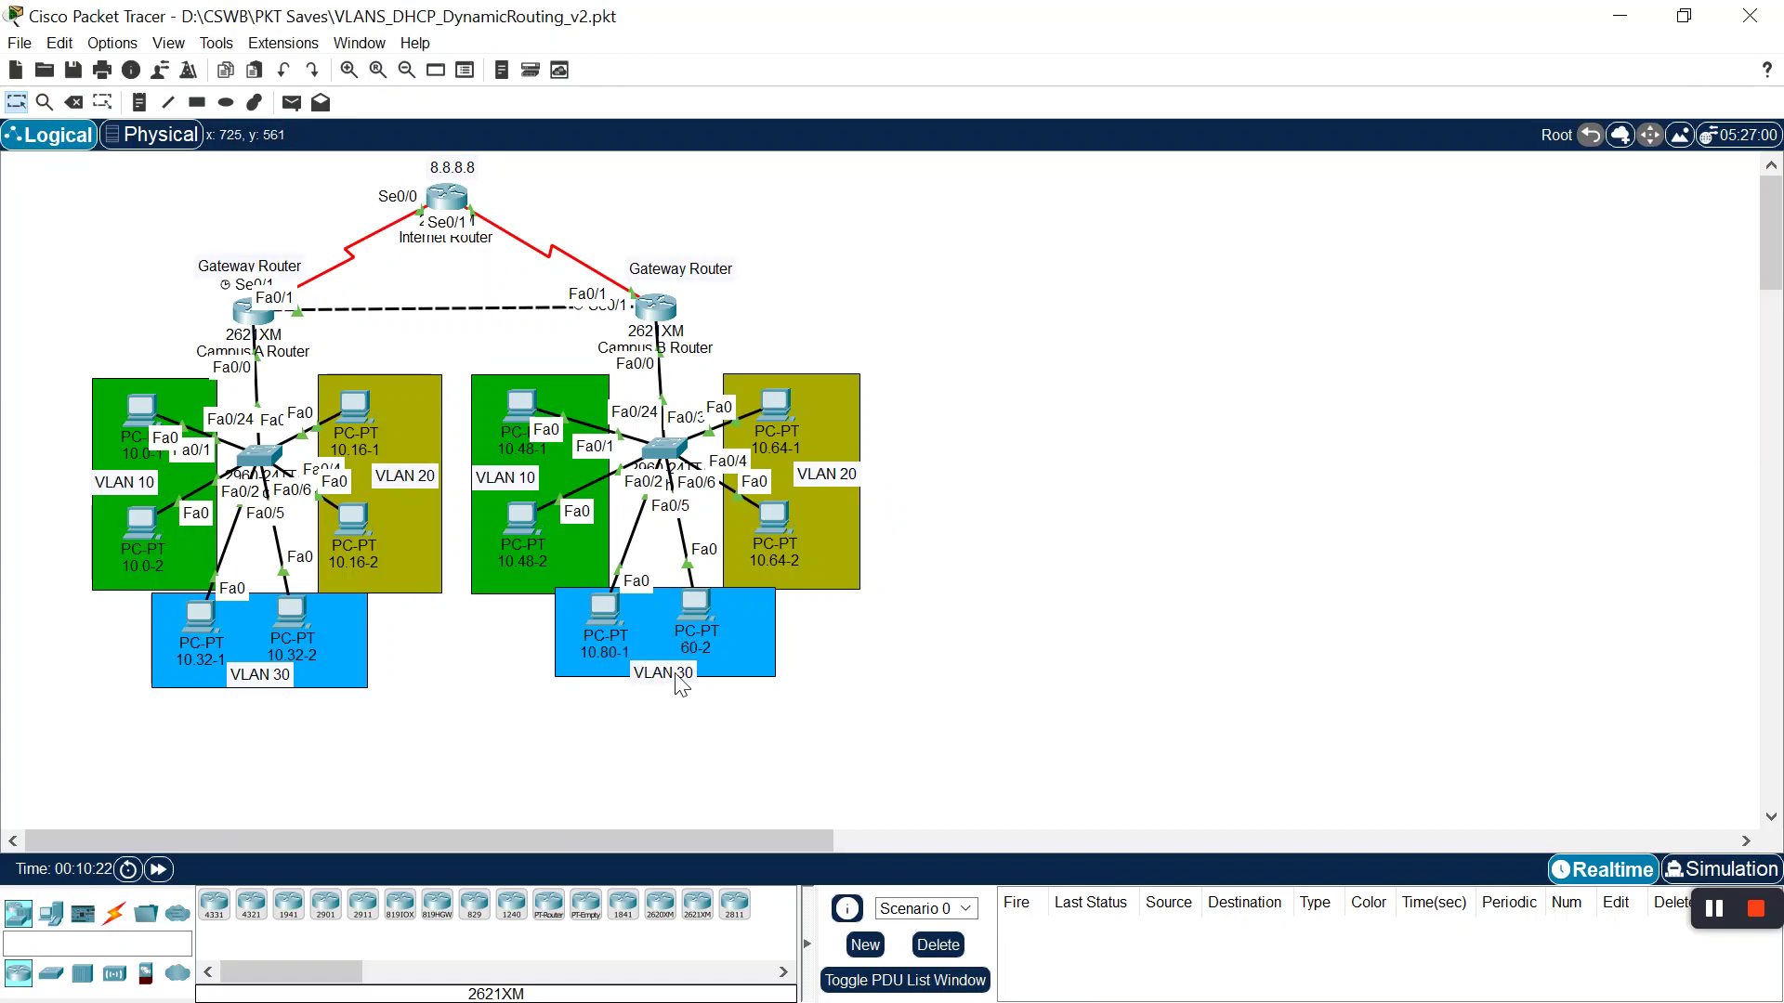
Rename the second Campus B VLAN 30 PC, 60-2, as 10.80-2
{"action": "left_click", "coordinate": [684, 646]}
{"action": "double_click", "coordinate": [686, 648]}
{"action": "type", "text": "10.80"}
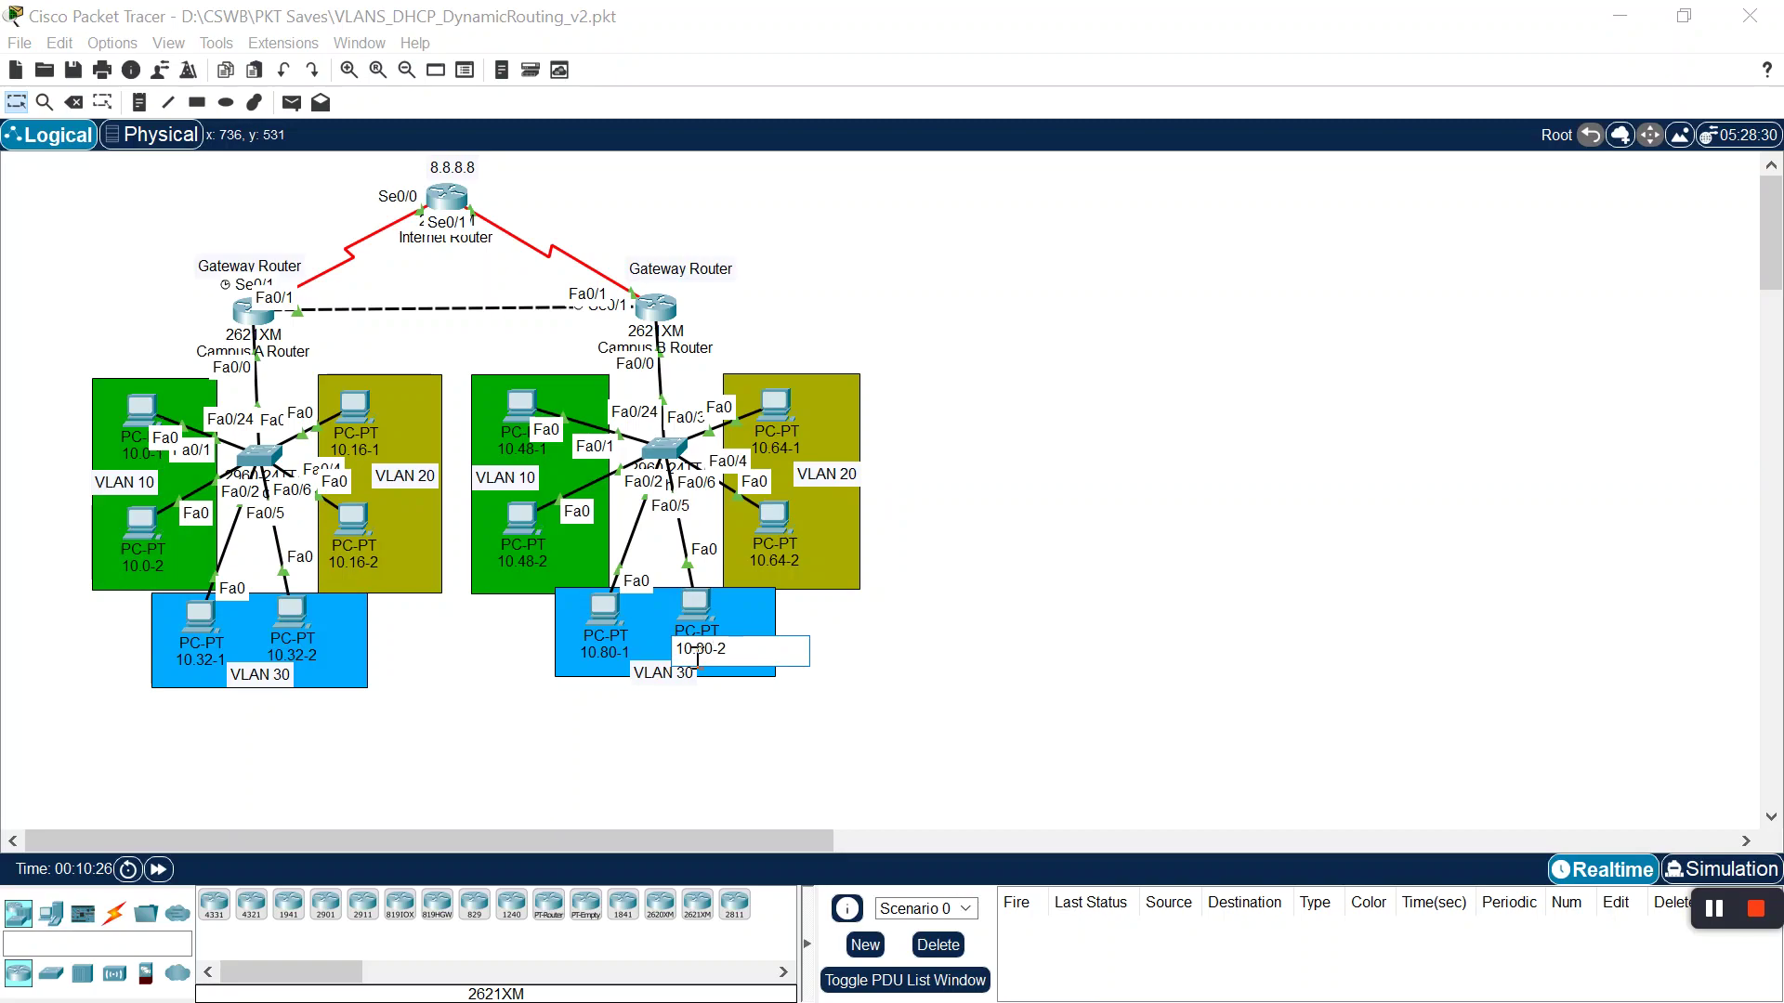
{"action": "left_click", "coordinate": [971, 689]}
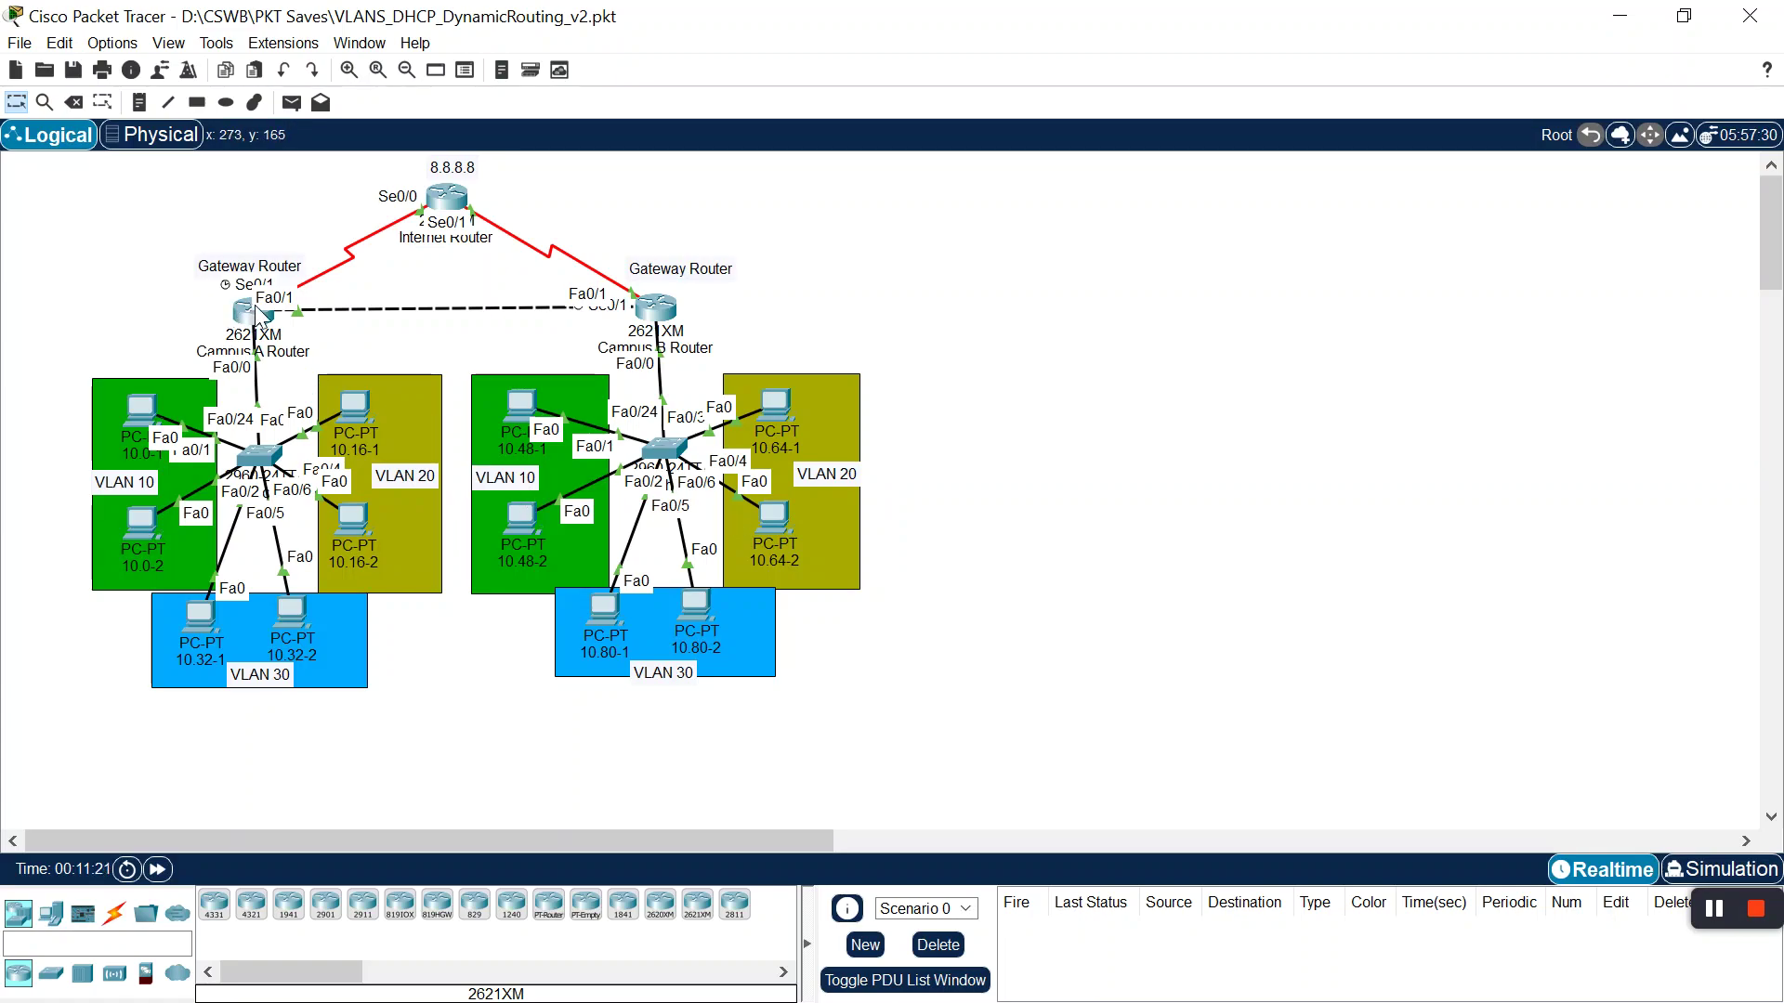
Check the IP configuration of PC 10.0-1 and close its device window
{"action": "left_click", "coordinate": [148, 412]}
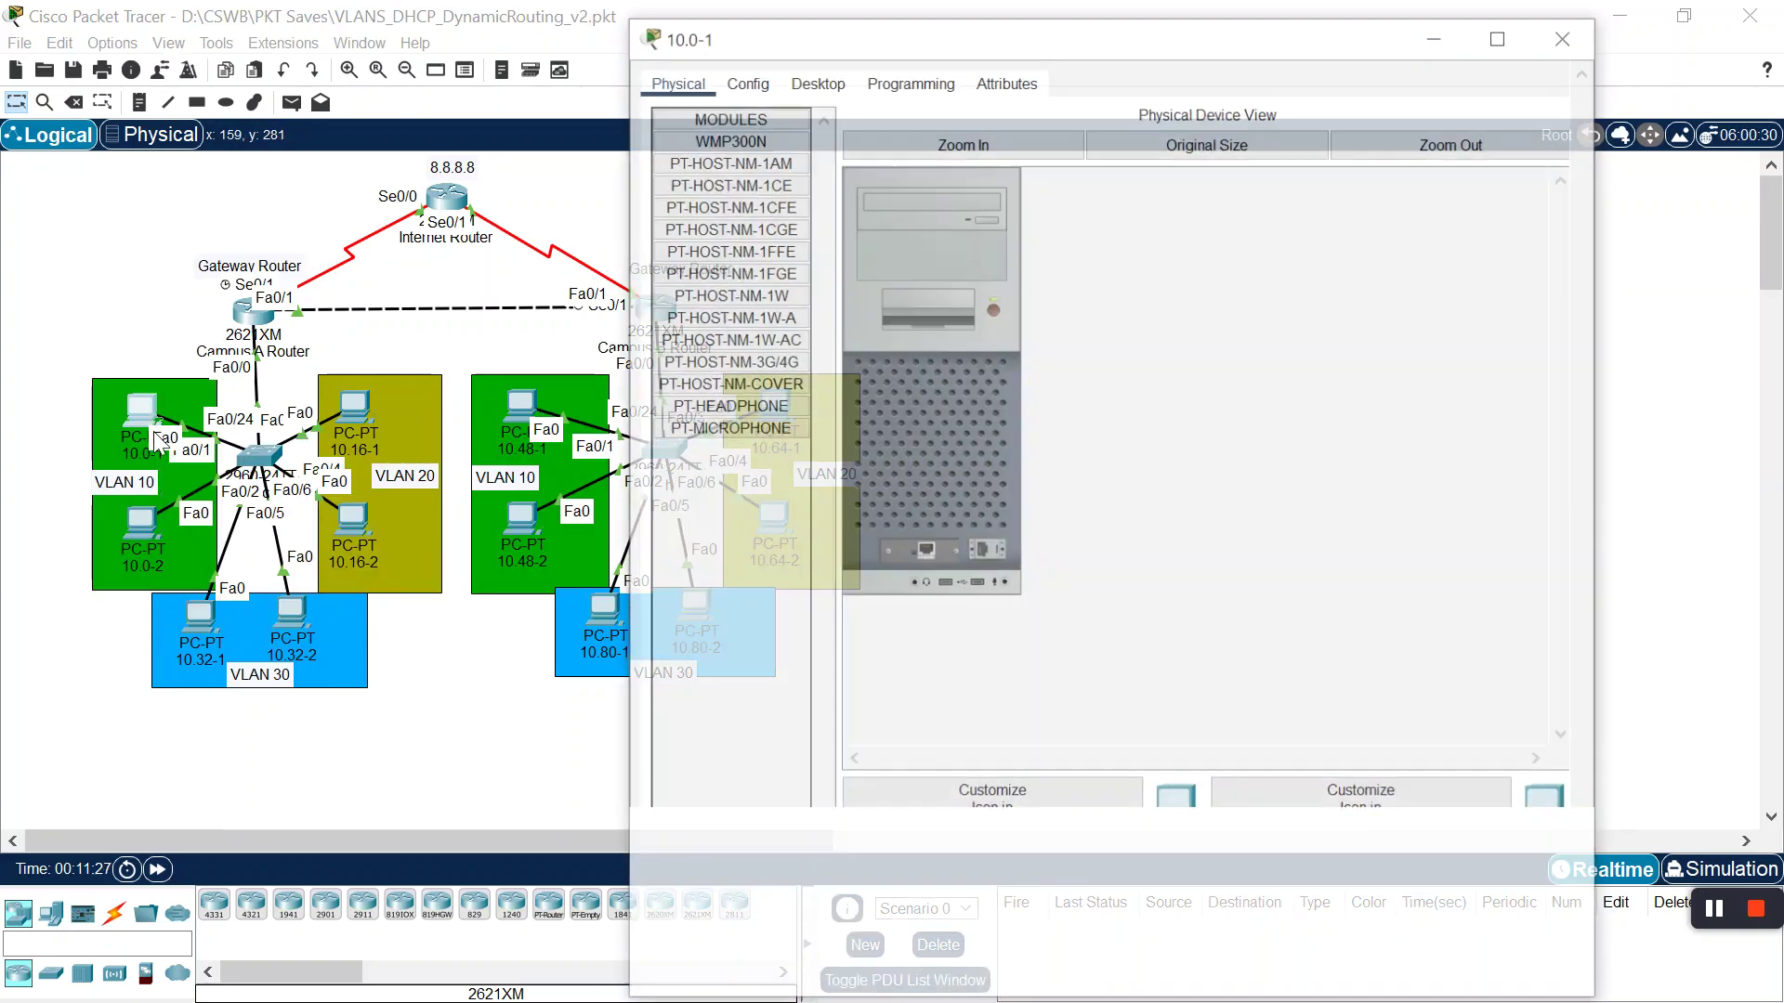
{"action": "left_click", "coordinate": [831, 82]}
{"action": "left_click", "coordinate": [749, 197]}
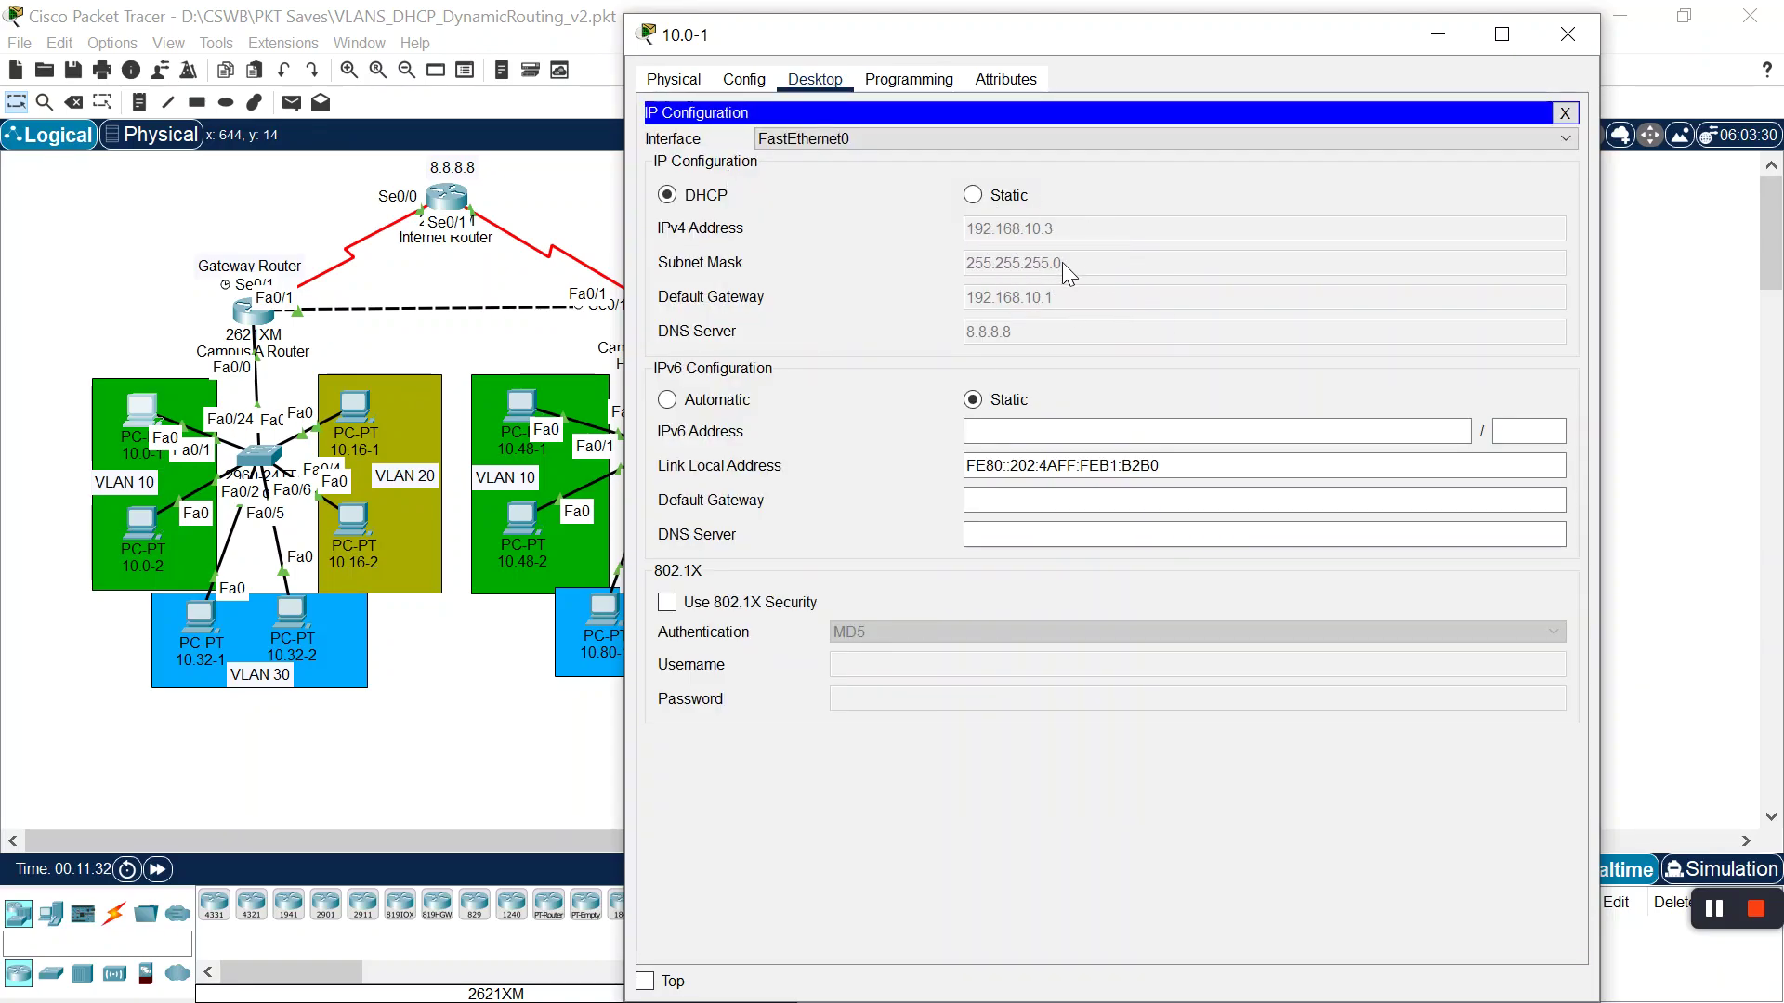
{"action": "left_click", "coordinate": [1566, 112]}
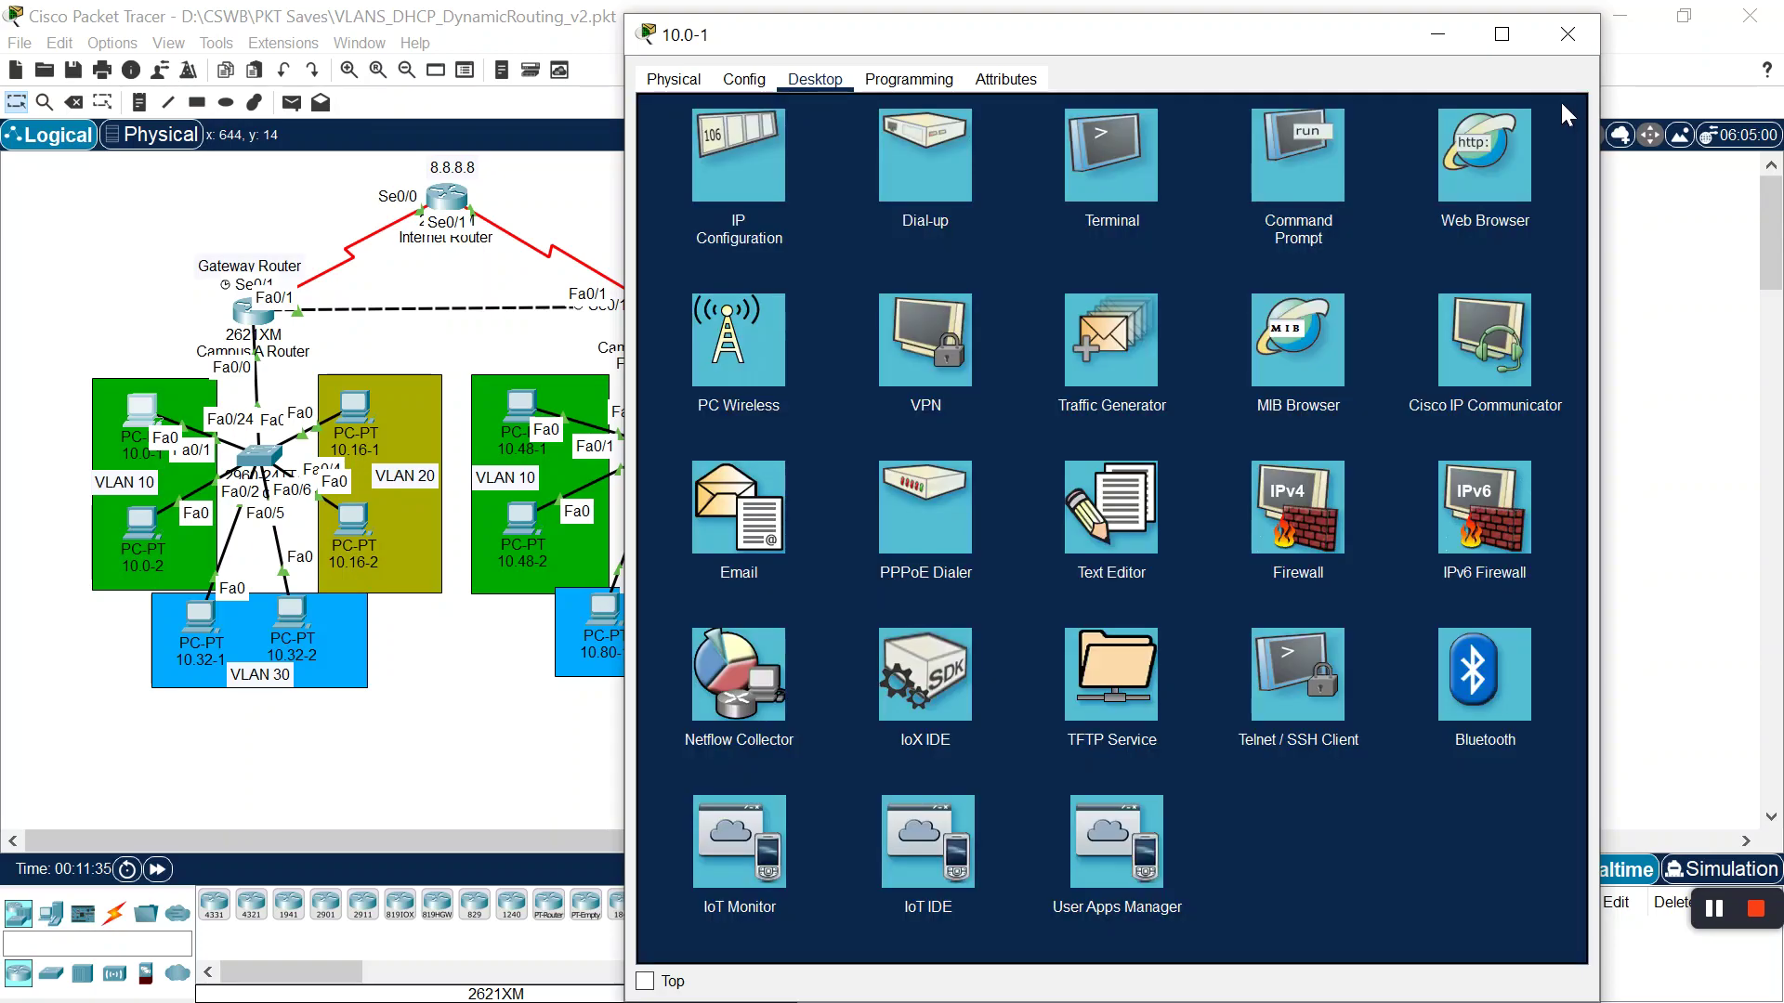
{"action": "left_click", "coordinate": [1566, 35]}
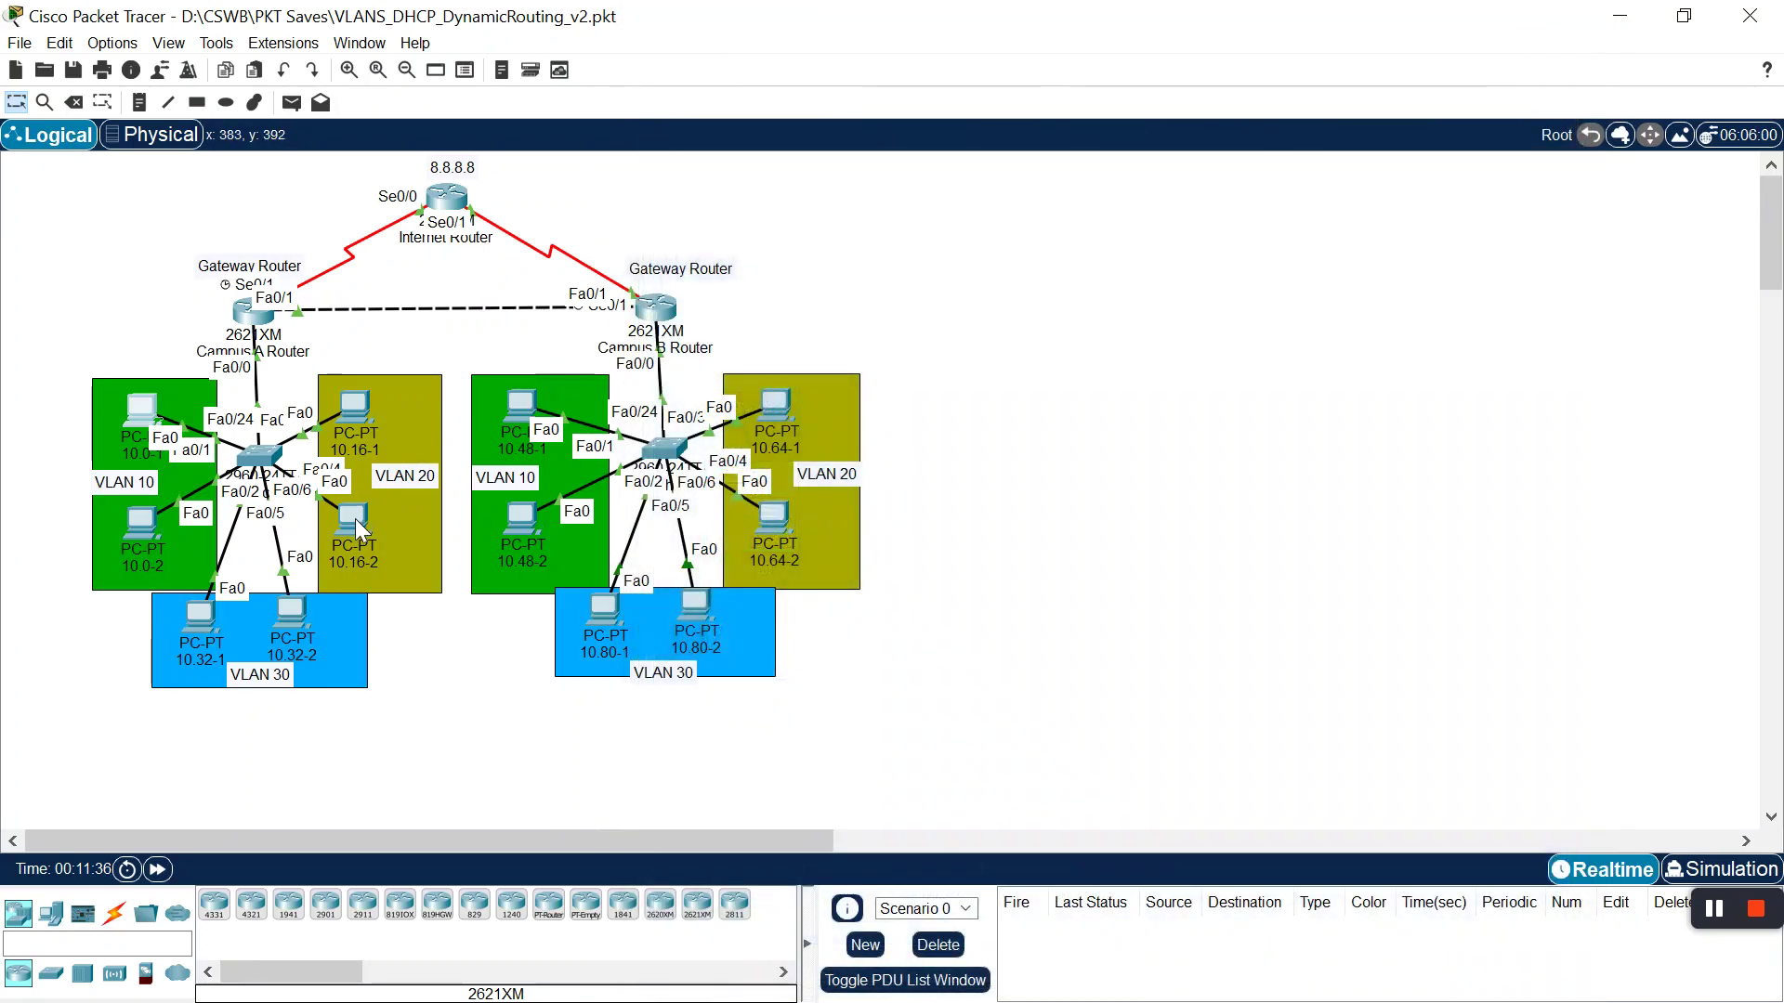
Open the Campus A Router's command line, page to the end of the running configuration and examine the VLAN subinterface addresses
{"action": "left_click", "coordinate": [253, 306]}
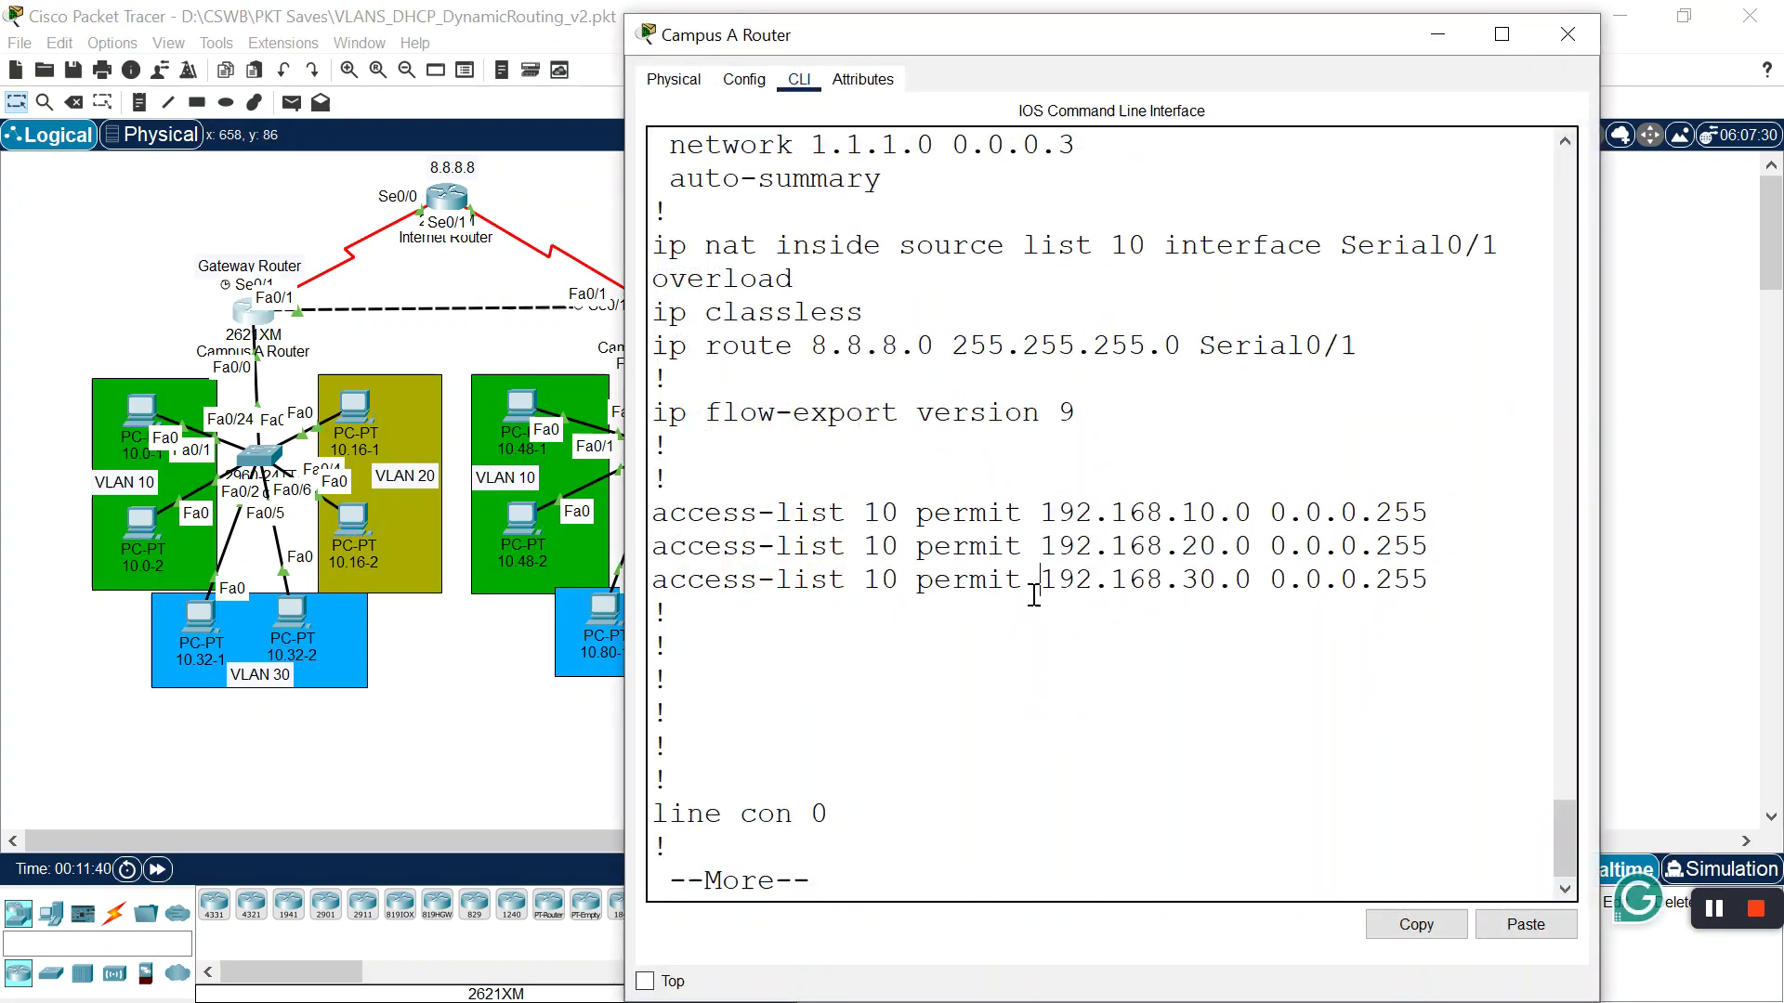
{"action": "key", "text": "Return"}
{"action": "key", "text": "Return"}
{"action": "key", "text": "Return"}
{"action": "key", "text": "Return"}
{"action": "scroll", "coordinate": [1036, 572], "scroll_direction": "up", "scroll_amount": 3}
{"action": "scroll", "coordinate": [1036, 572], "scroll_direction": "up", "scroll_amount": 8}
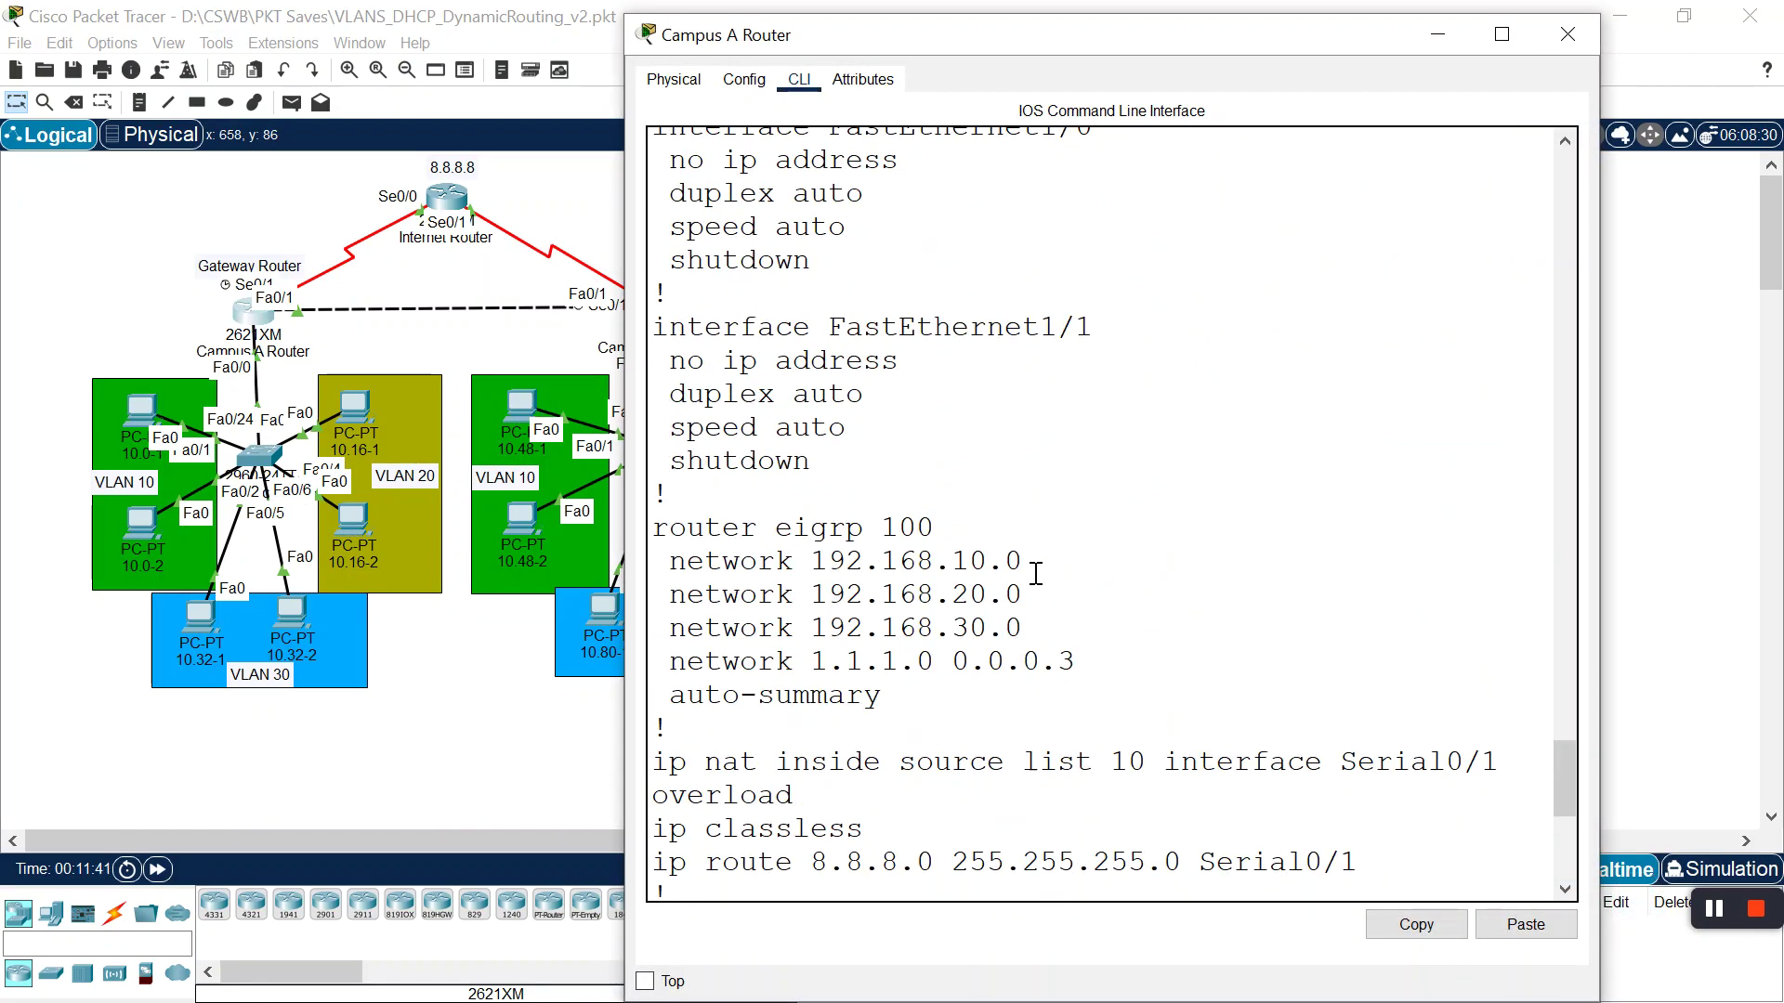
{"action": "scroll", "coordinate": [1035, 573], "scroll_direction": "up", "scroll_amount": 15}
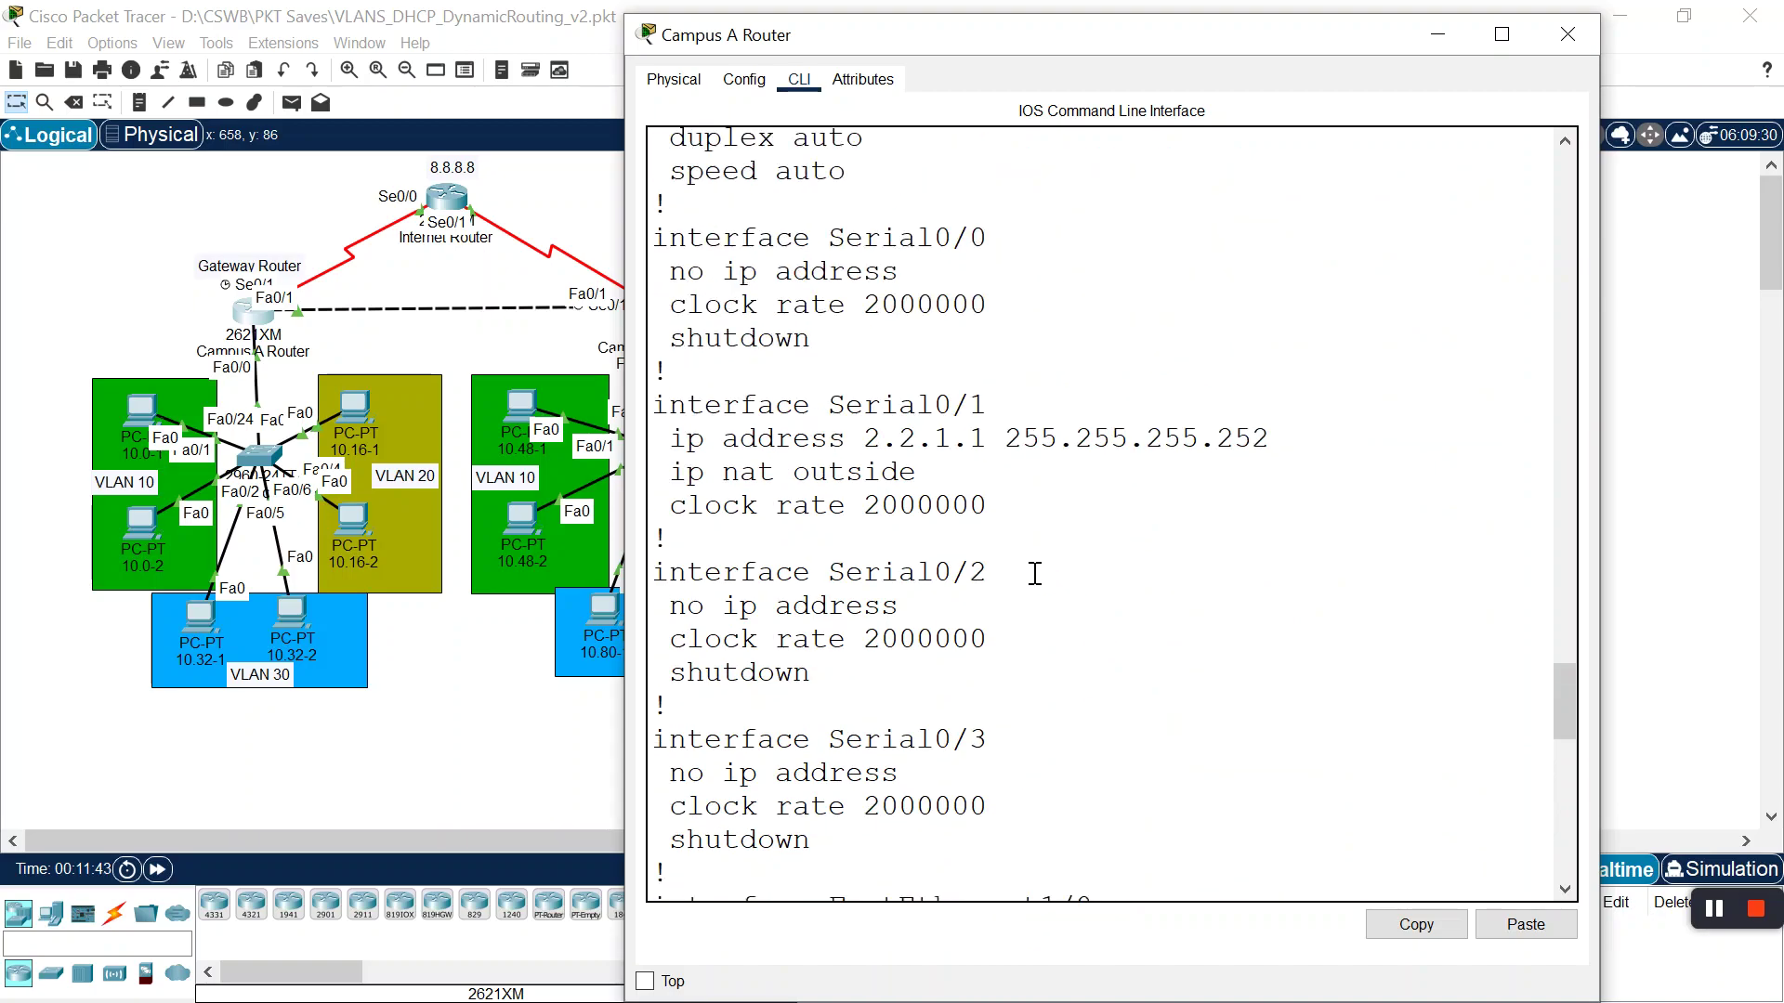
{"action": "scroll", "coordinate": [1035, 573], "scroll_direction": "down", "scroll_amount": 7}
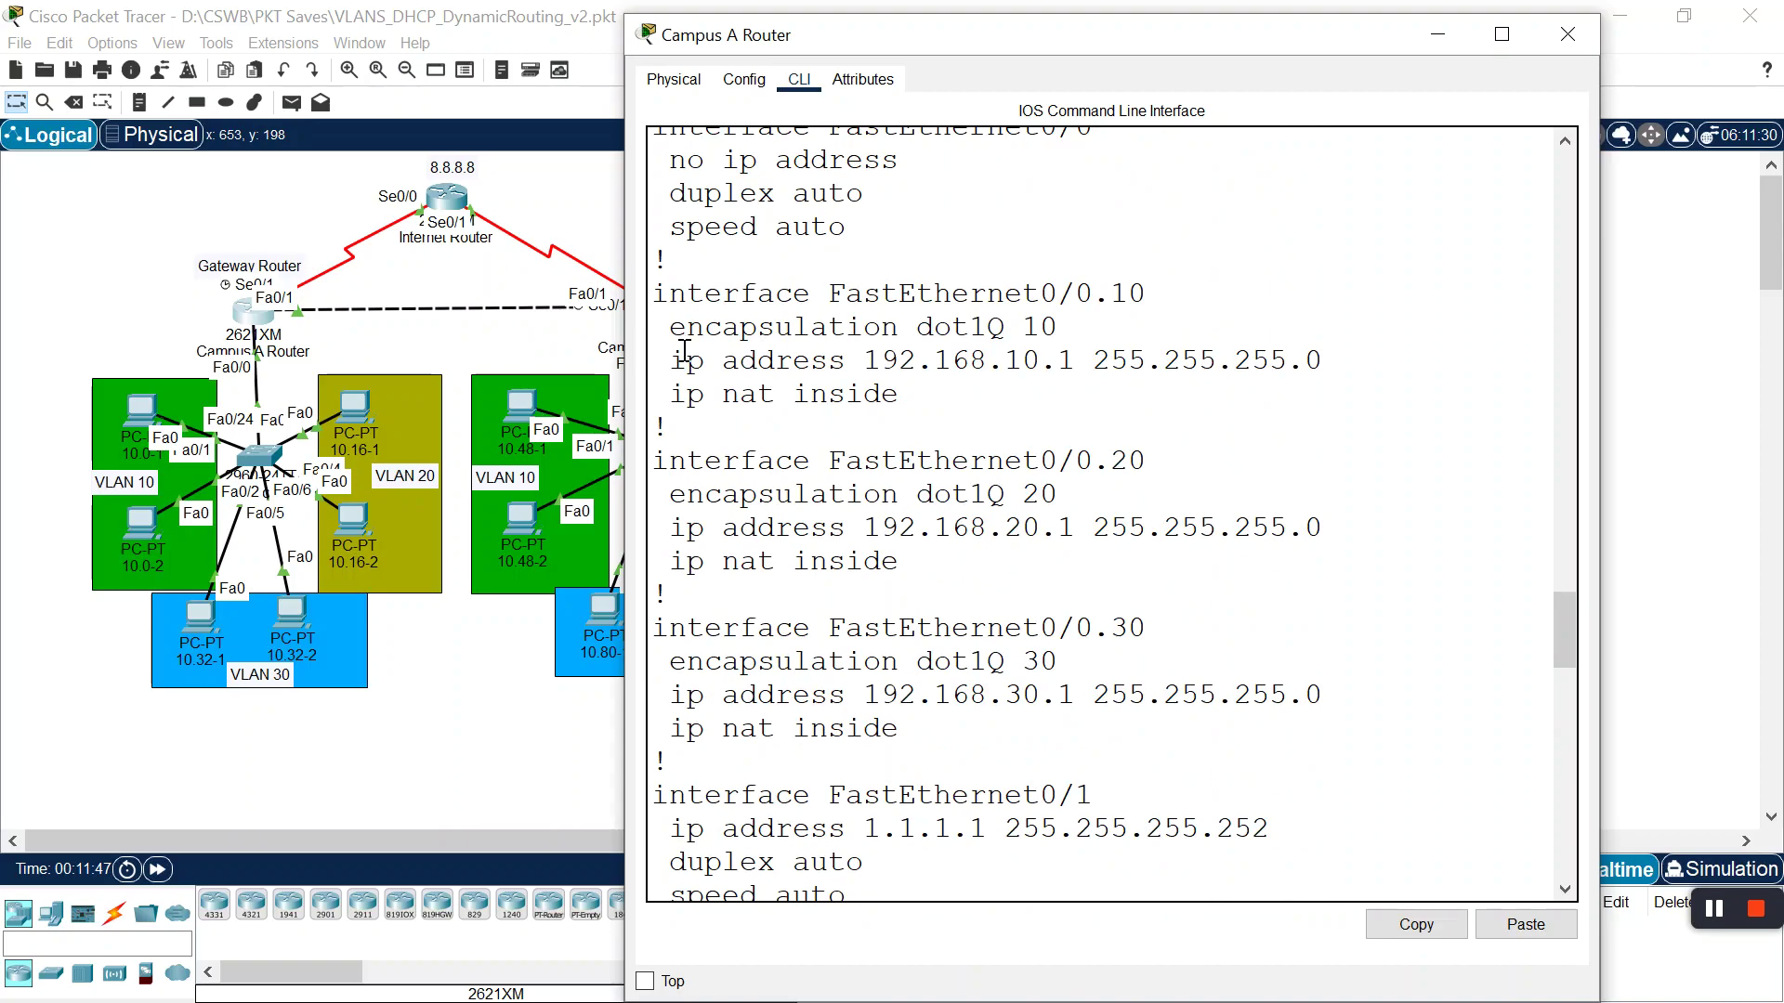
{"action": "left_click_drag", "start_coordinate": [686, 362], "coordinate": [1424, 366]}
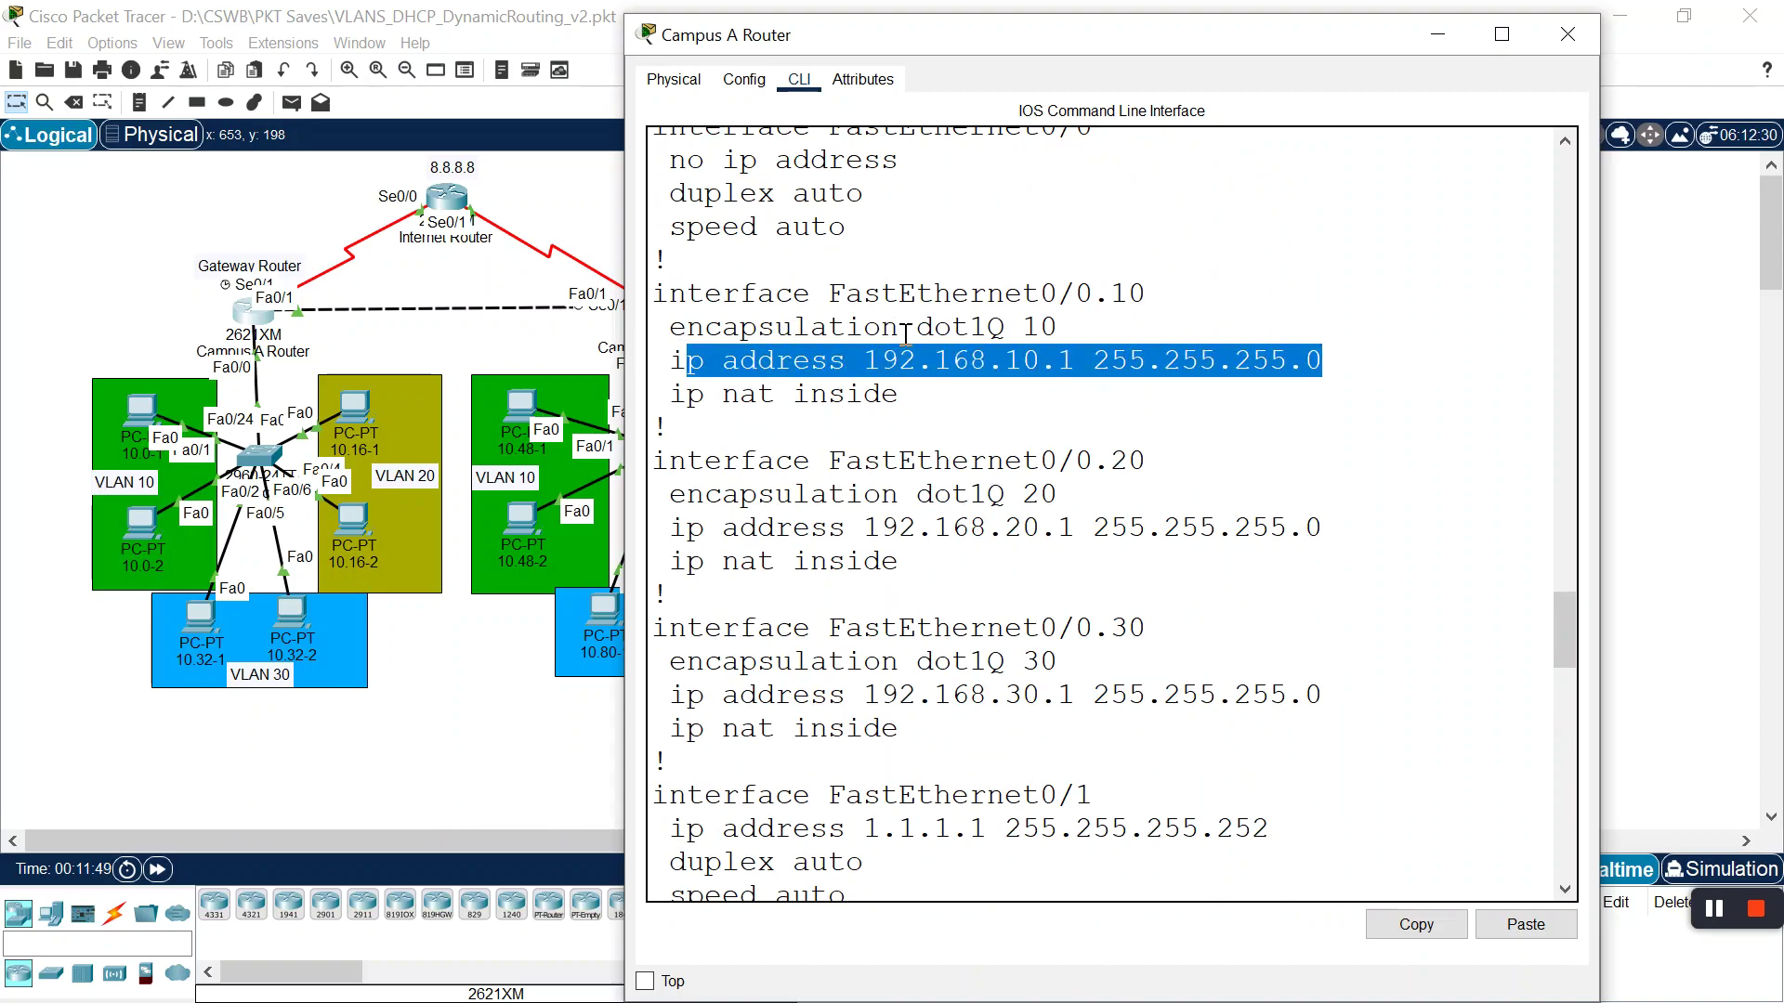
Examine the DHCP pool definitions in the Campus A Router's configuration, focusing on the 10.0 pool's network and default router
{"action": "scroll", "coordinate": [1062, 499], "scroll_direction": "up", "scroll_amount": 8}
{"action": "scroll", "coordinate": [1062, 499], "scroll_direction": "up", "scroll_amount": 4}
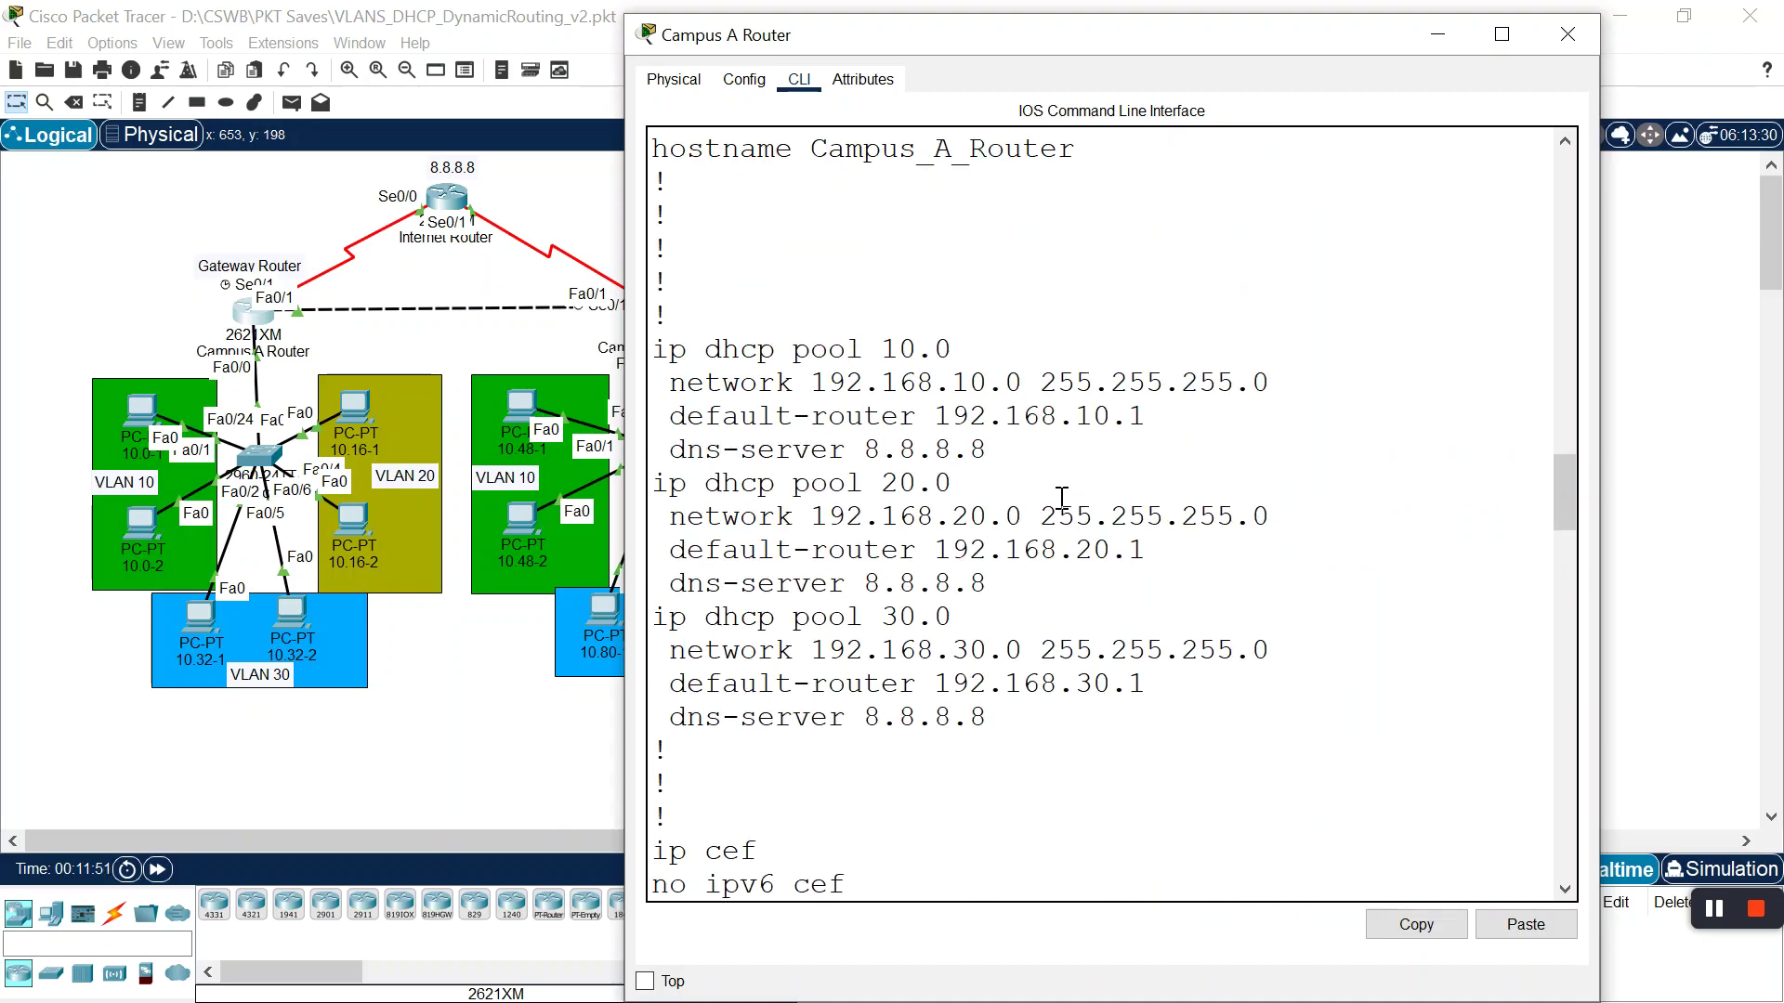
{"action": "left_click_drag", "start_coordinate": [669, 382], "coordinate": [1258, 416]}
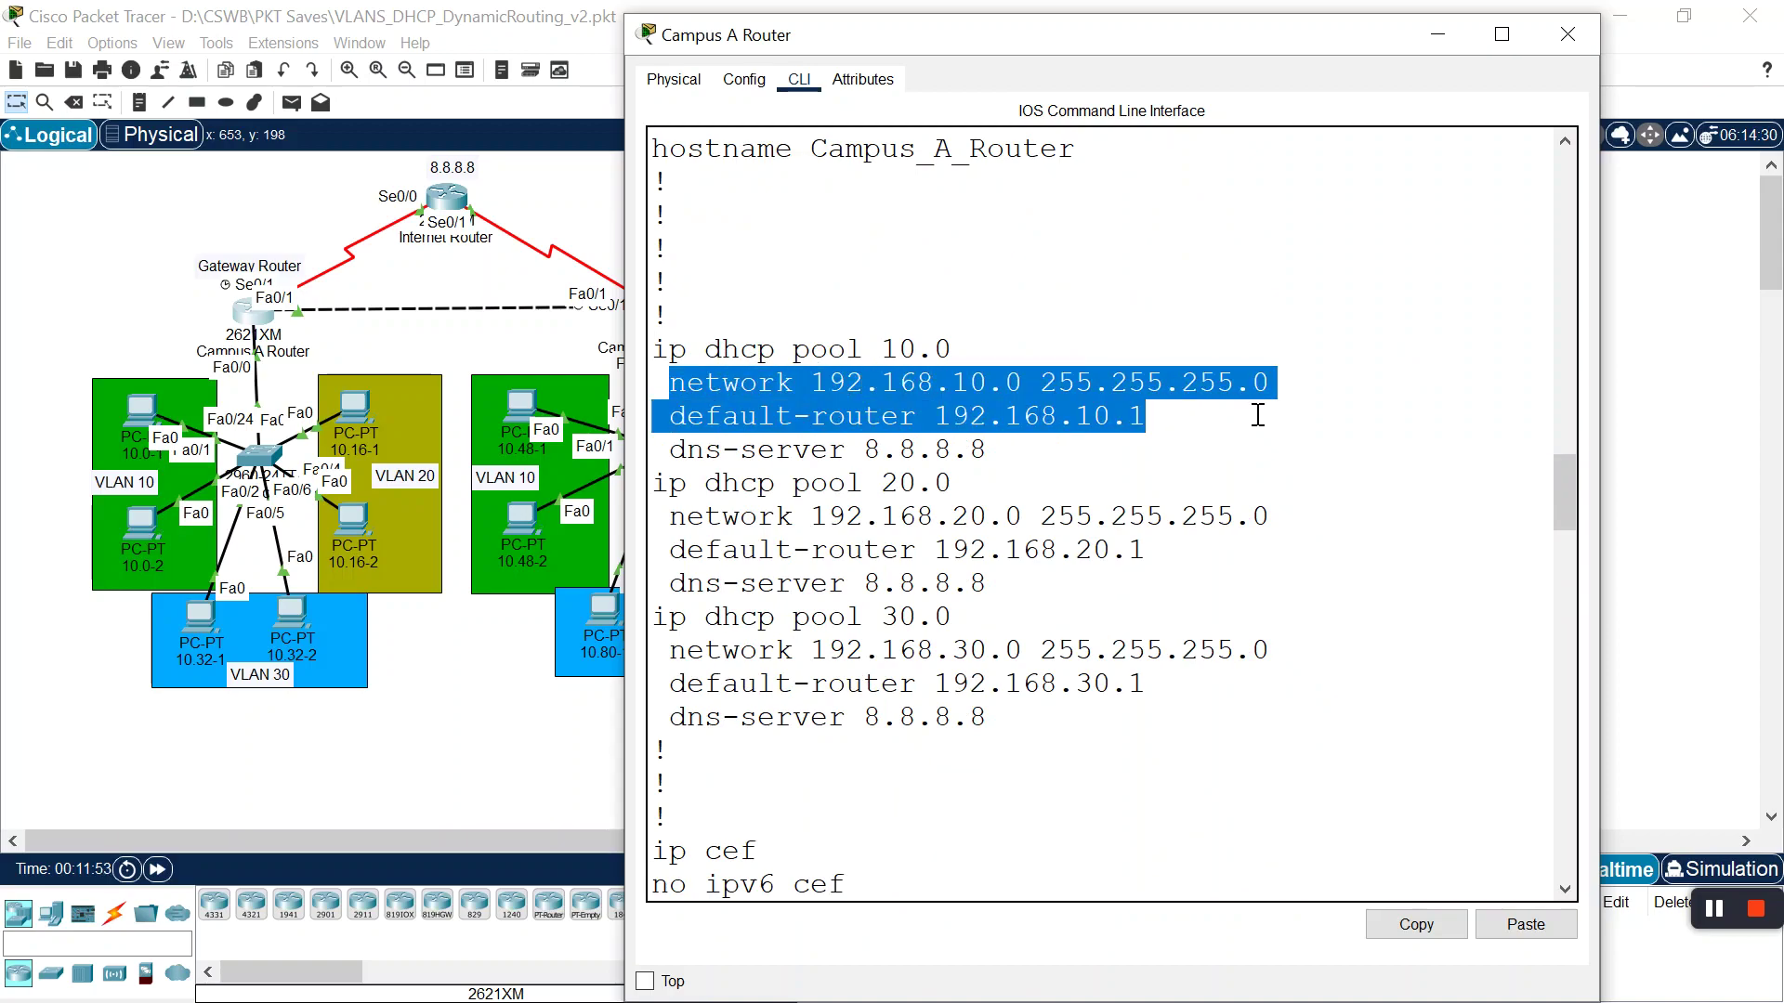
{"action": "left_click_drag", "start_coordinate": [999, 352], "coordinate": [643, 356]}
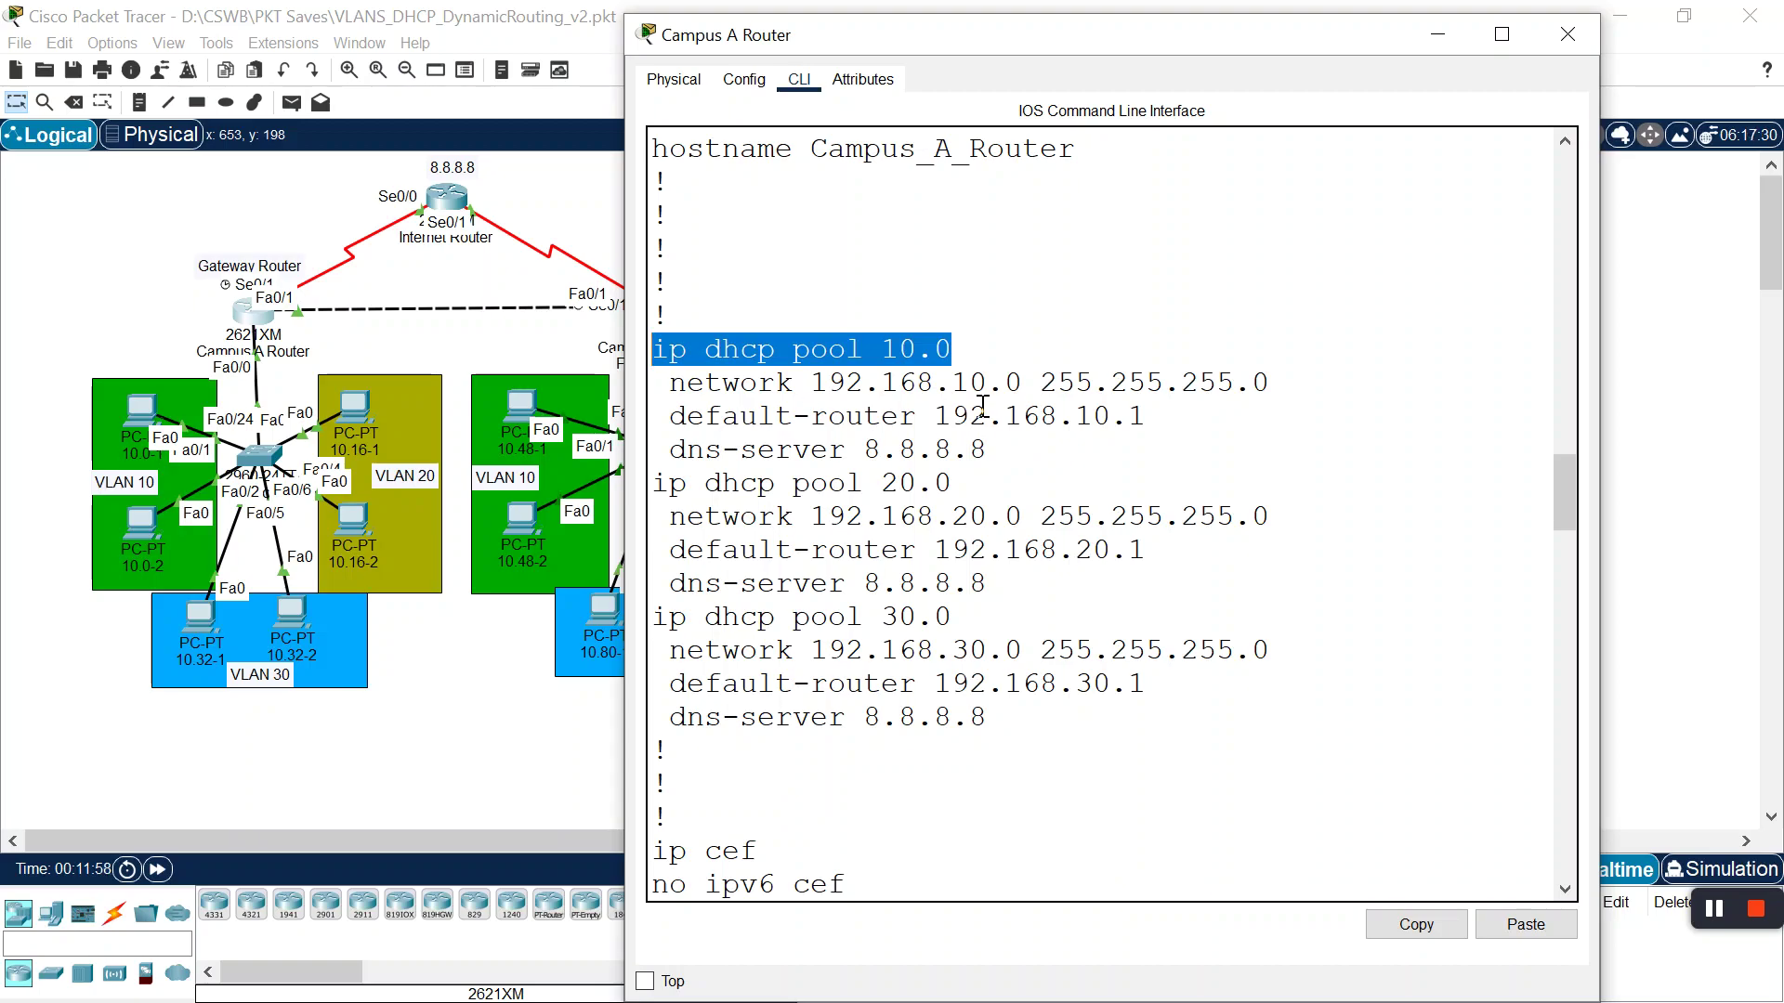
{"action": "scroll", "coordinate": [1134, 432], "scroll_direction": "up", "scroll_amount": 4}
Examine the Campus A Router's subinterface and serial interface settings and the EIGRP 100 network statements in the running configuration
{"action": "scroll", "coordinate": [1099, 558], "scroll_direction": "down", "scroll_amount": 10}
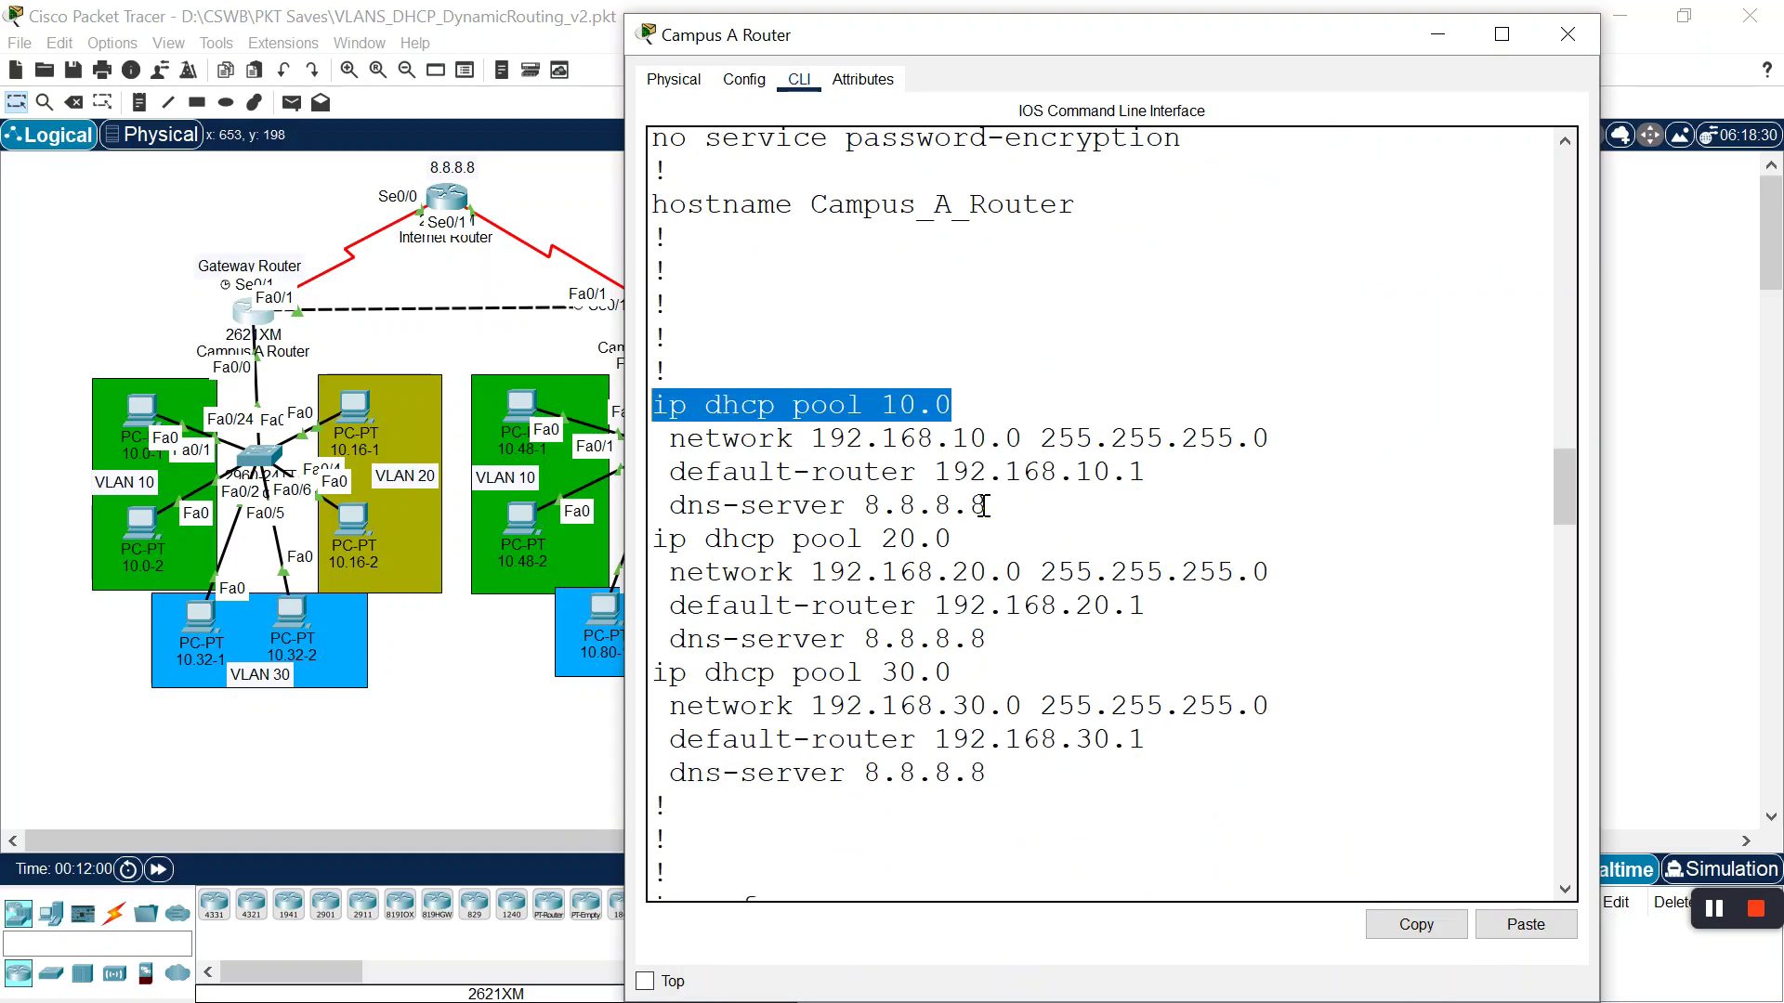
{"action": "scroll", "coordinate": [984, 506], "scroll_direction": "down", "scroll_amount": 10}
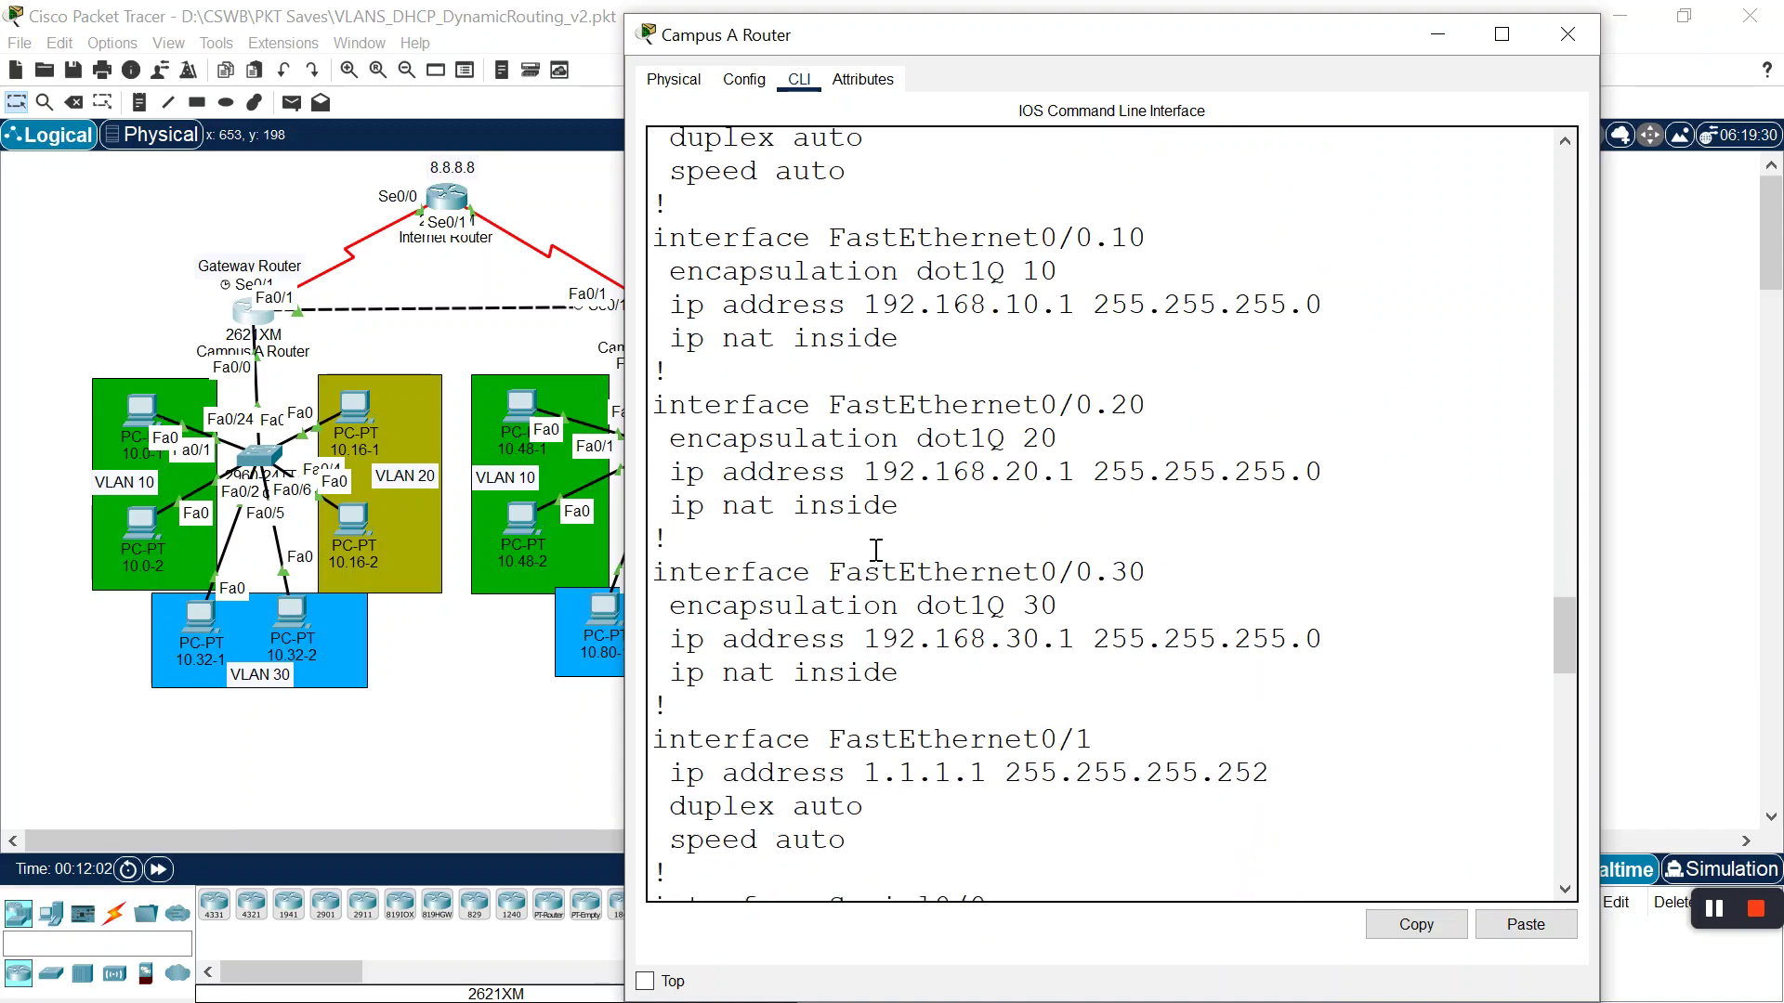
{"action": "left_click_drag", "start_coordinate": [723, 270], "coordinate": [1026, 376]}
{"action": "scroll", "coordinate": [1044, 490], "scroll_direction": "down", "scroll_amount": 3}
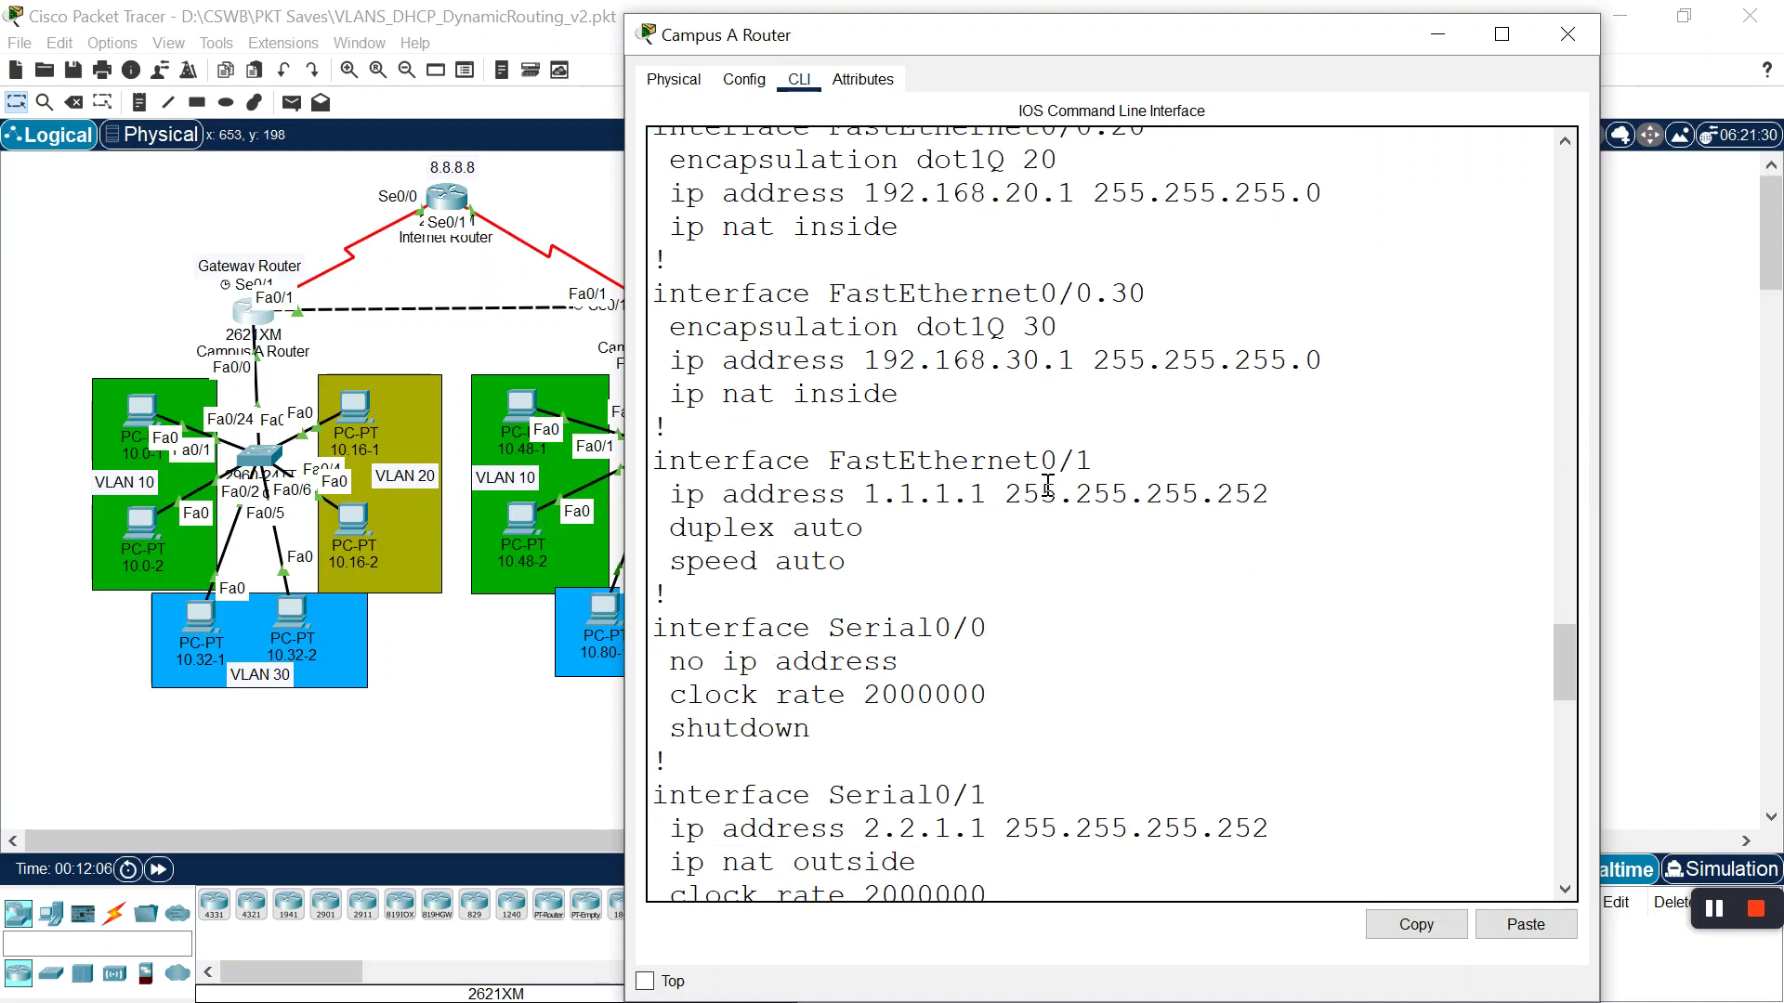
{"action": "scroll", "coordinate": [1047, 485], "scroll_direction": "down", "scroll_amount": 14}
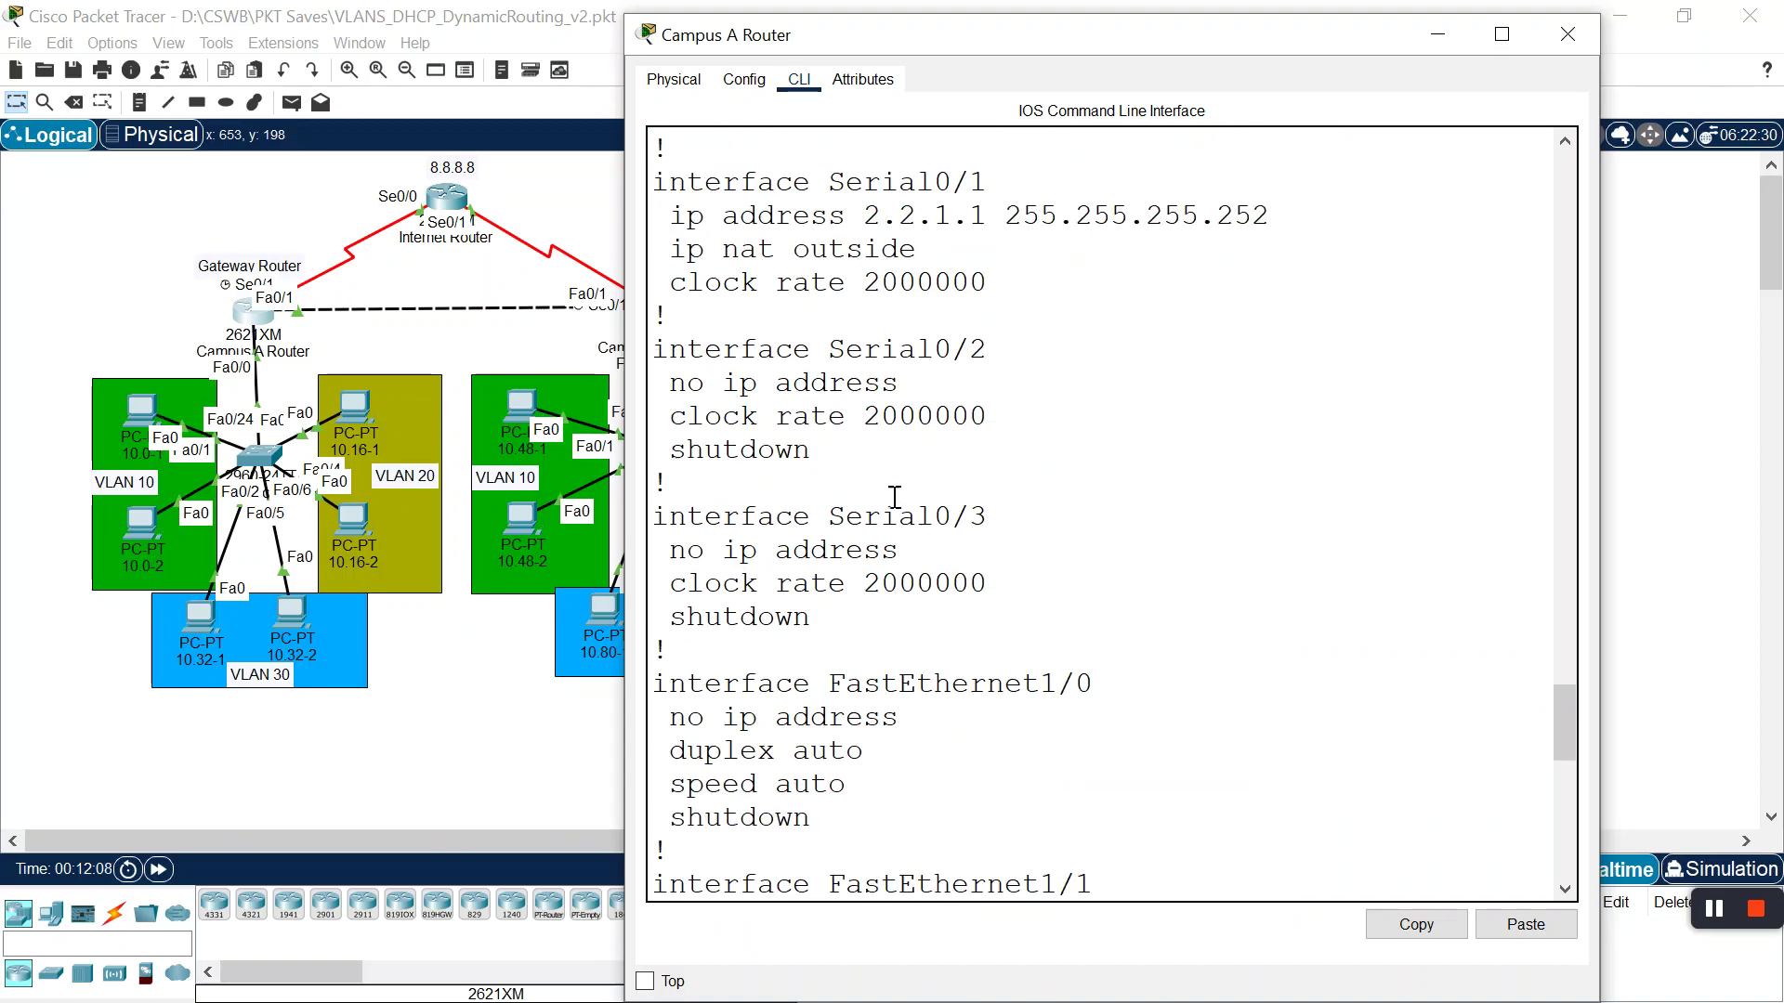
{"action": "left_click_drag", "start_coordinate": [1006, 471], "coordinate": [599, 311]}
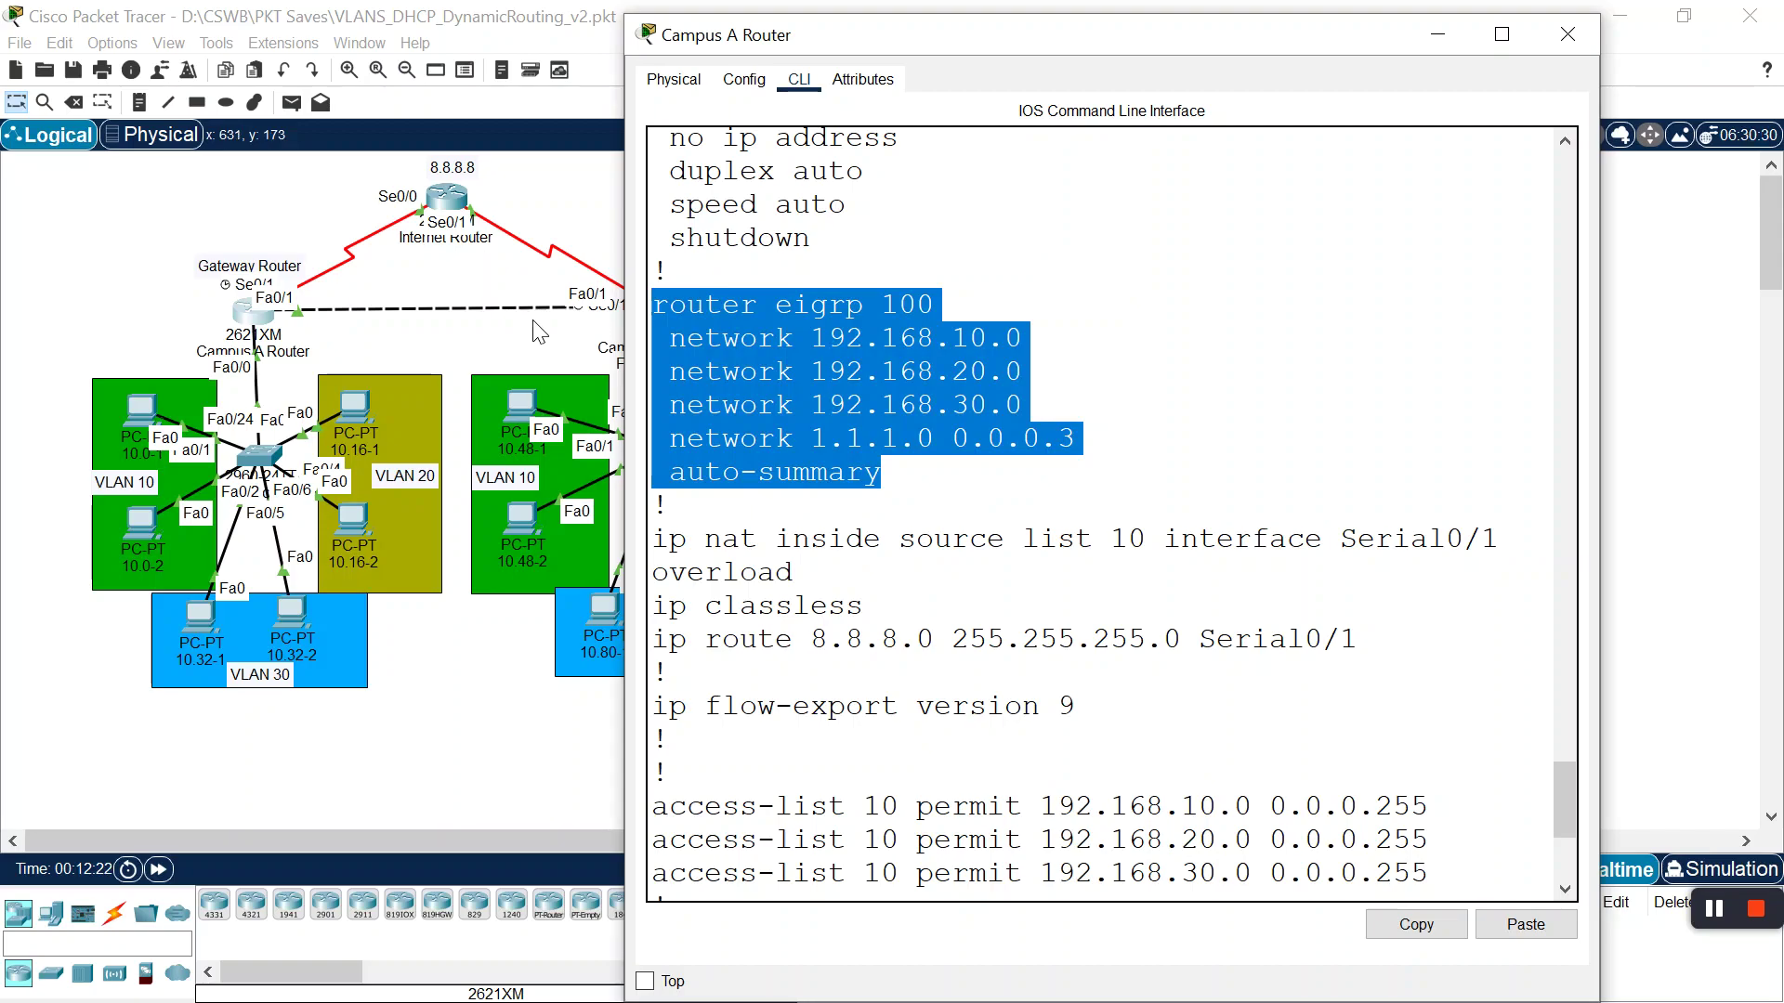
Examine the access-list 10 permit entries, and page to the end of the running configuration to return to the prompt
{"action": "scroll", "coordinate": [581, 418], "scroll_direction": "down", "scroll_amount": 5}
{"action": "scroll", "coordinate": [569, 522], "scroll_direction": "up", "scroll_amount": 5}
{"action": "scroll", "coordinate": [916, 665], "scroll_direction": "down", "scroll_amount": 1}
{"action": "left_click_drag", "start_coordinate": [1465, 764], "coordinate": [638, 703]}
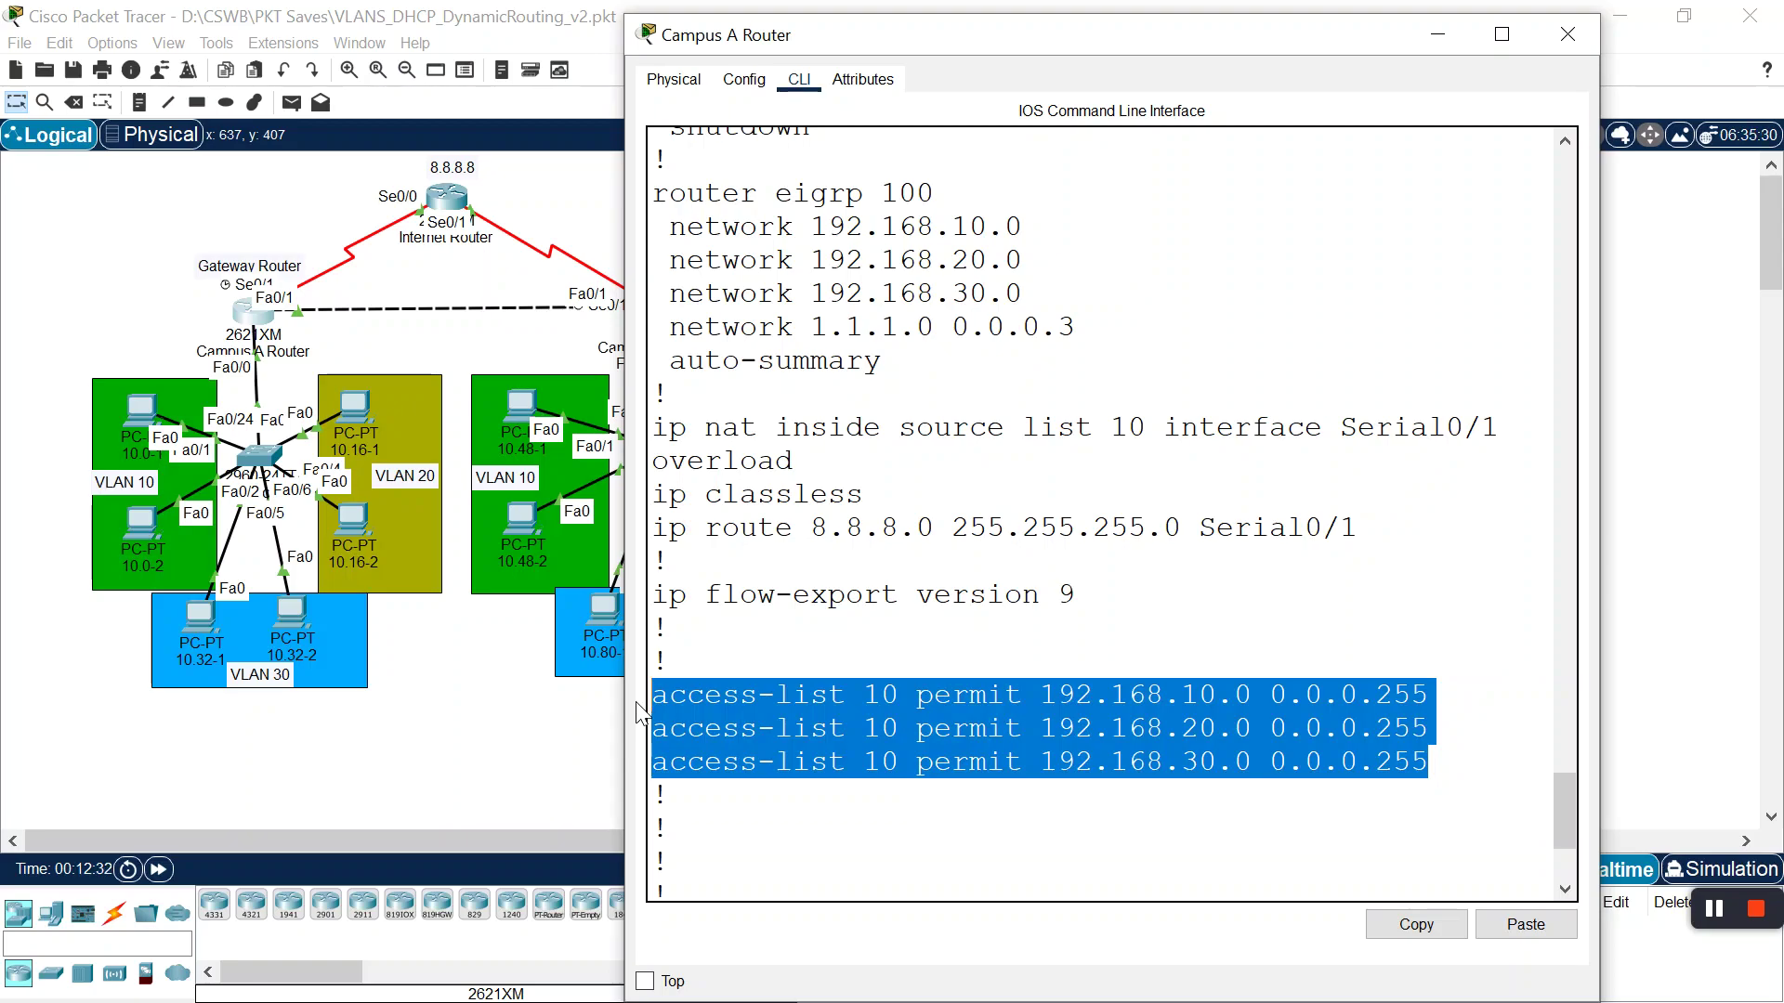
{"action": "scroll", "coordinate": [1059, 780], "scroll_direction": "down", "scroll_amount": 3}
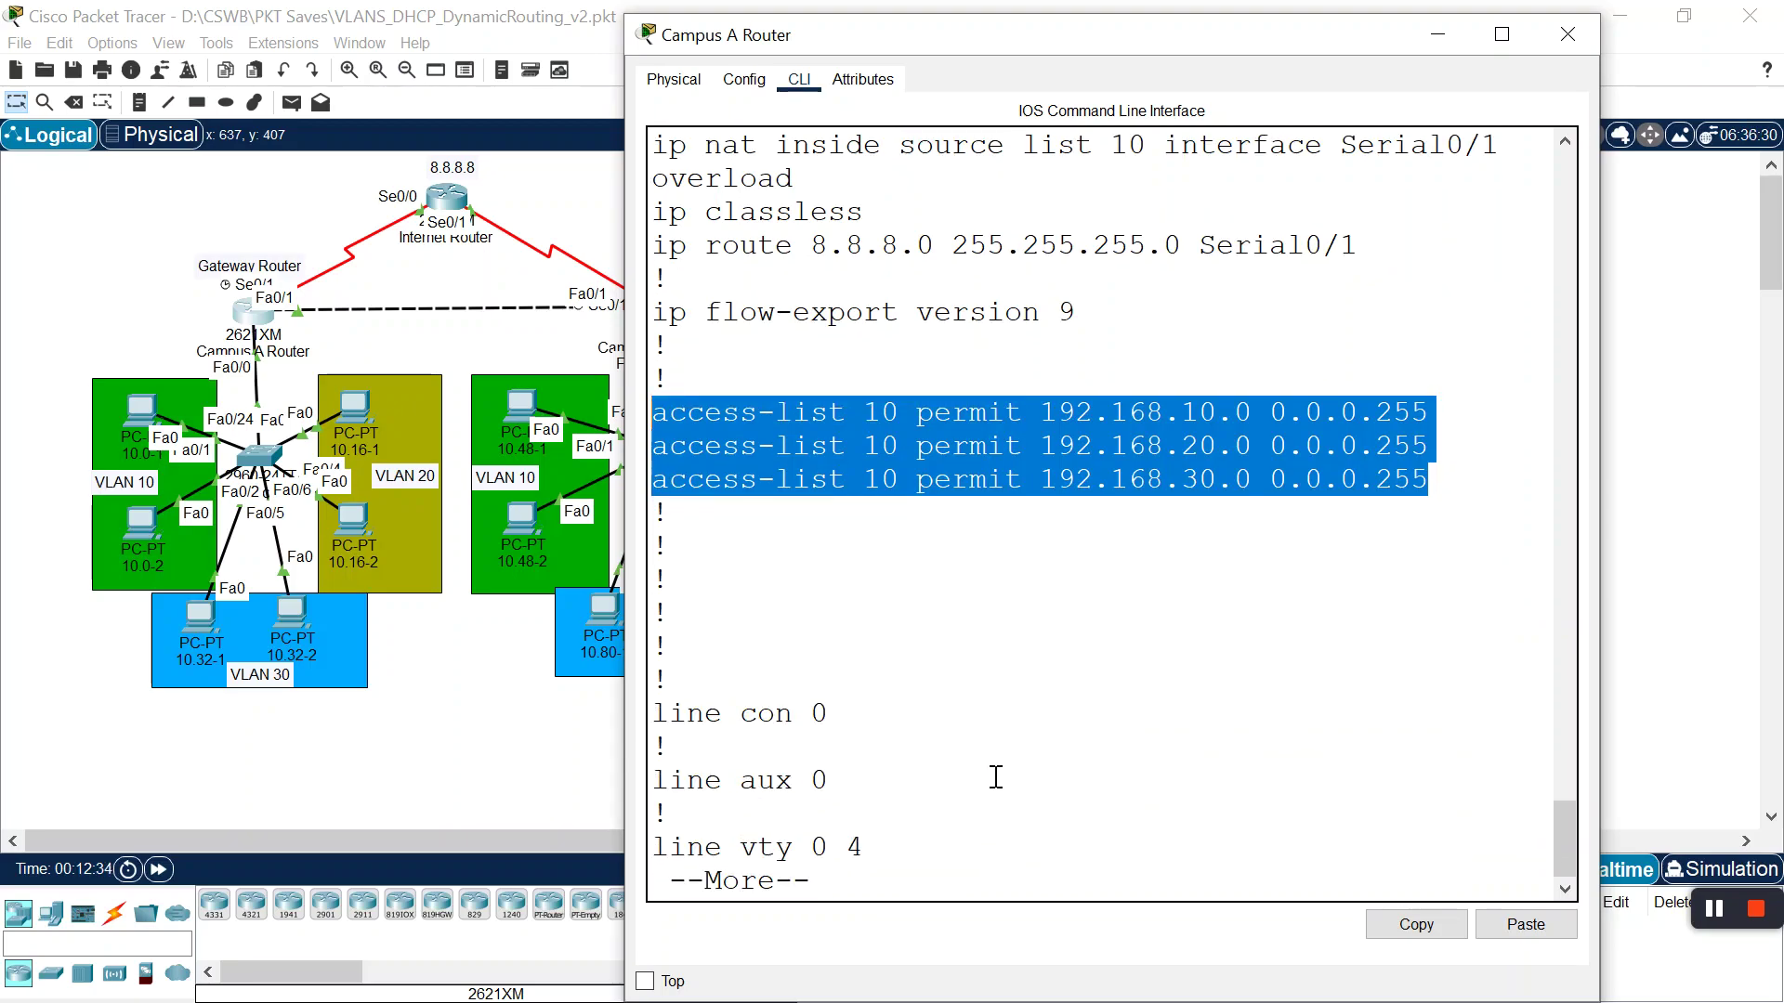
{"action": "key", "text": "space"}
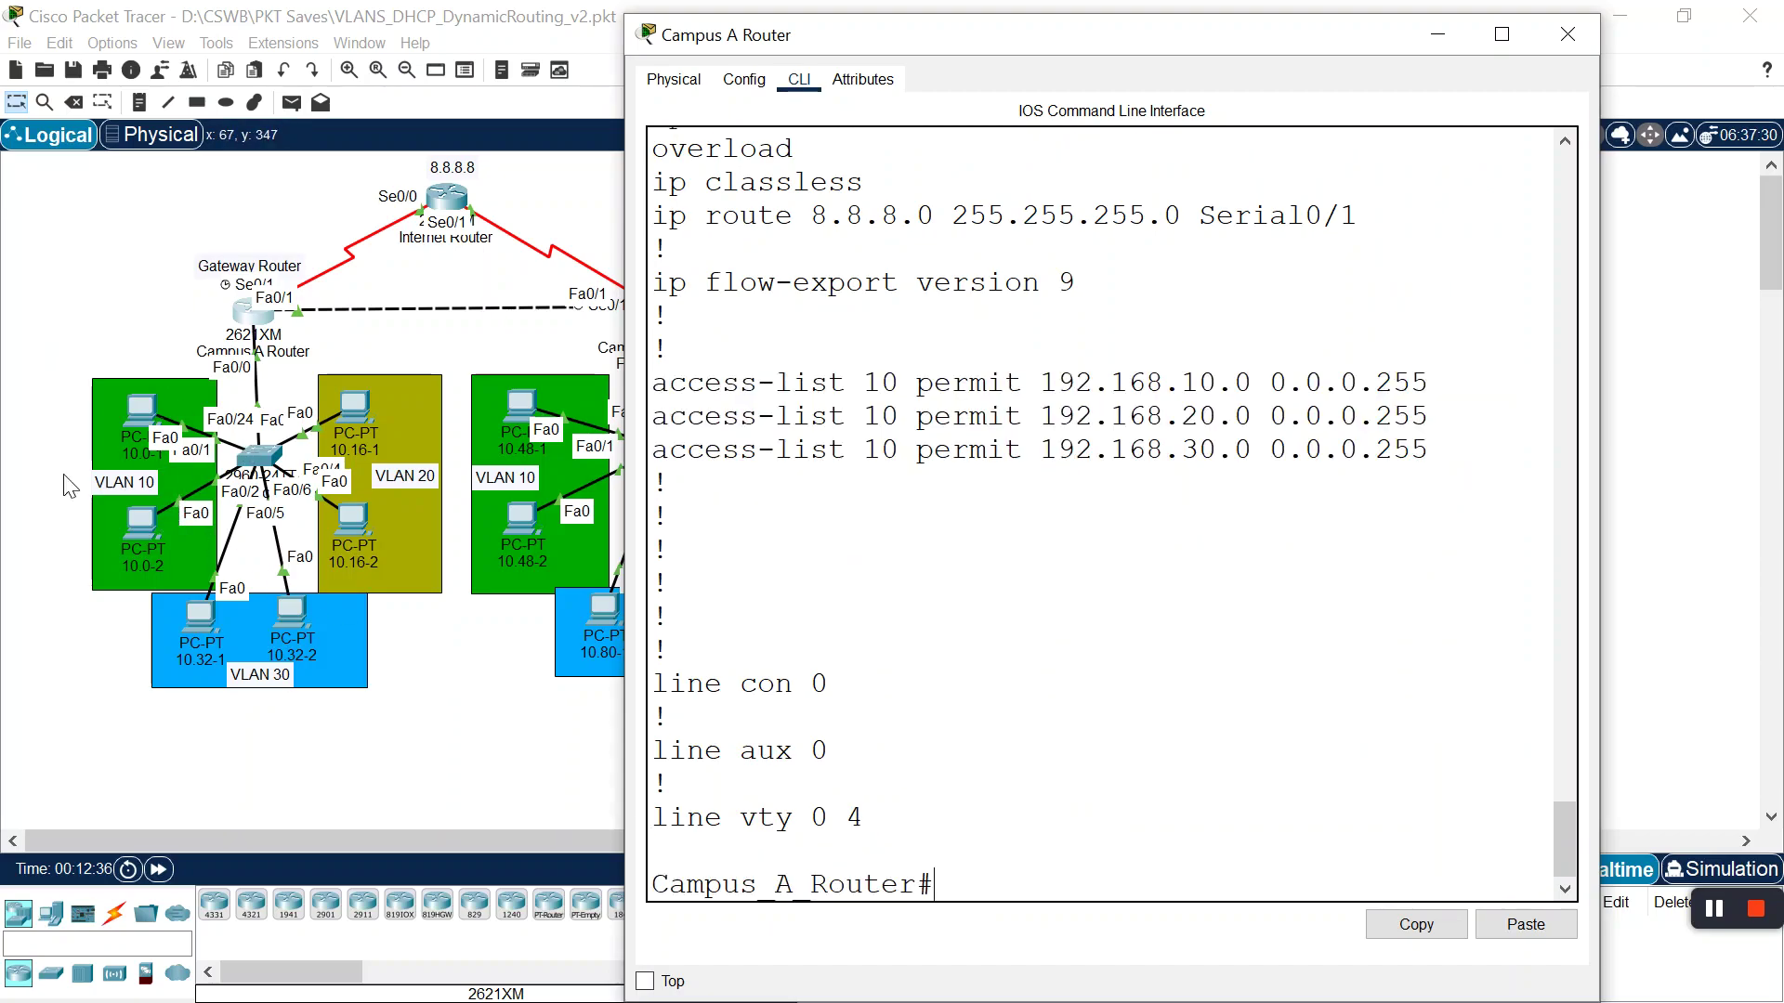
Compare the IP addresses of subinterfaces FastEthernet0/0.10, 0/0.20 and 0/0.30 in the configuration listing with the Campus A PC labels
{"action": "scroll", "coordinate": [1135, 597], "scroll_direction": "up", "scroll_amount": 10}
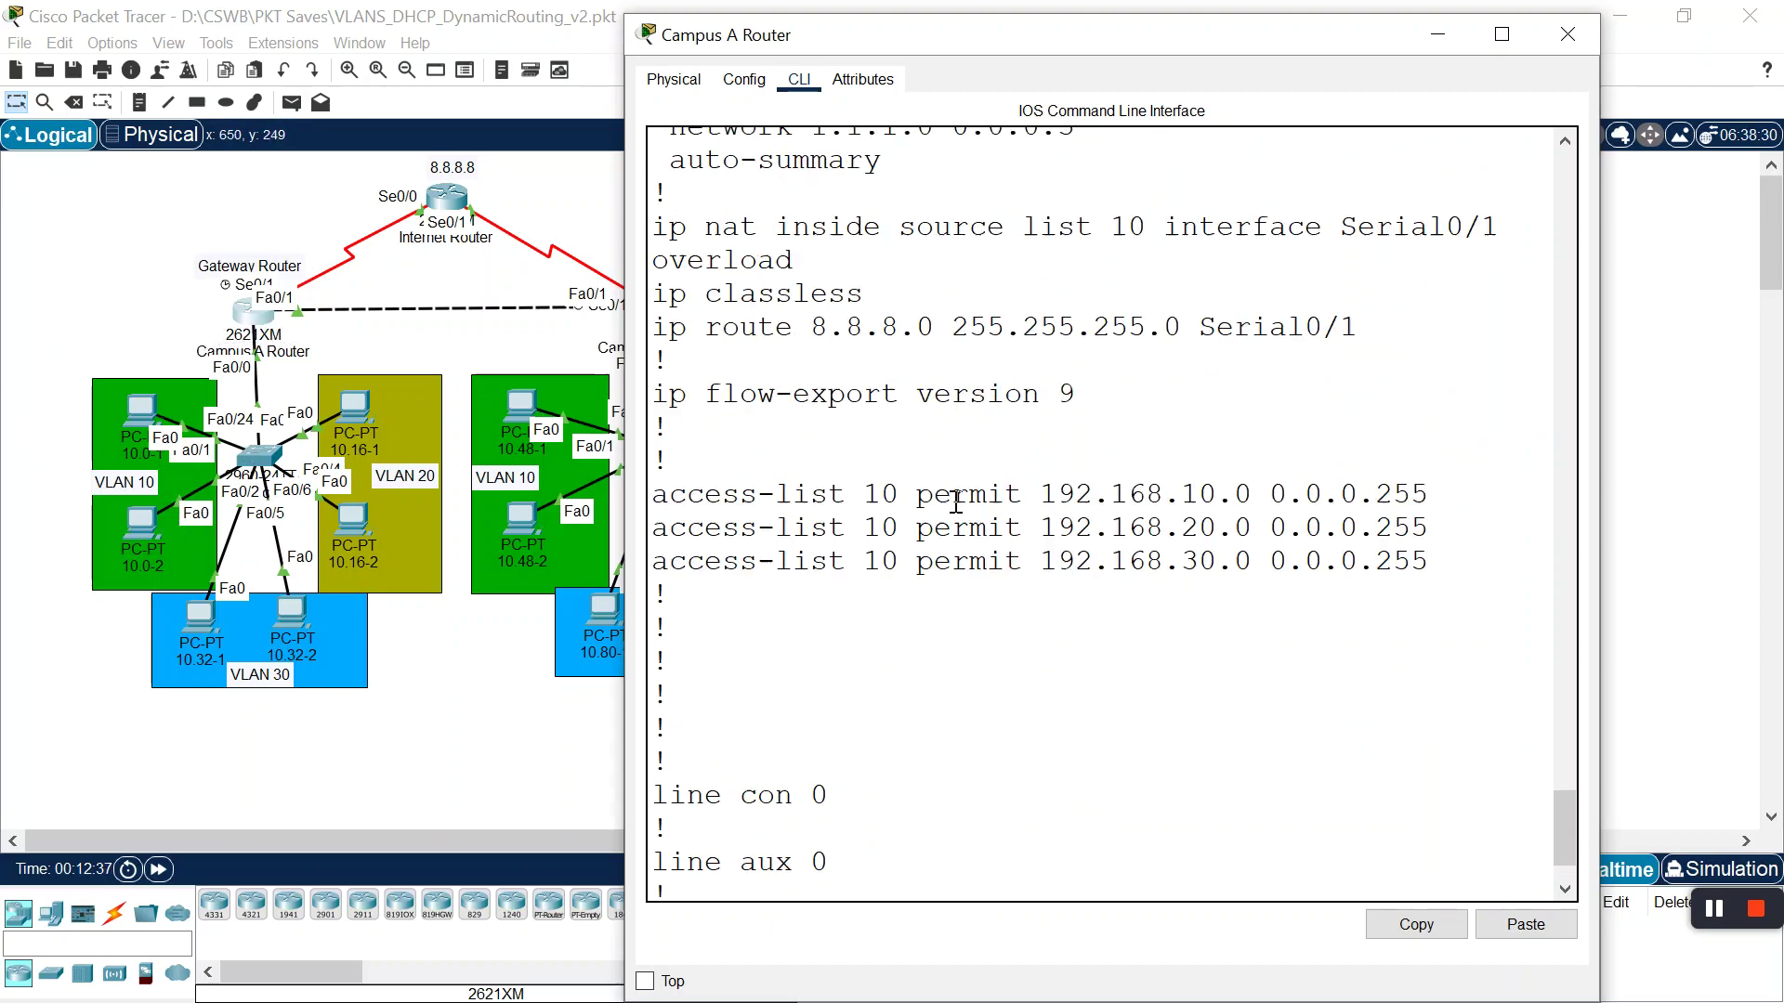
{"action": "scroll", "coordinate": [1135, 597], "scroll_direction": "up", "scroll_amount": 10}
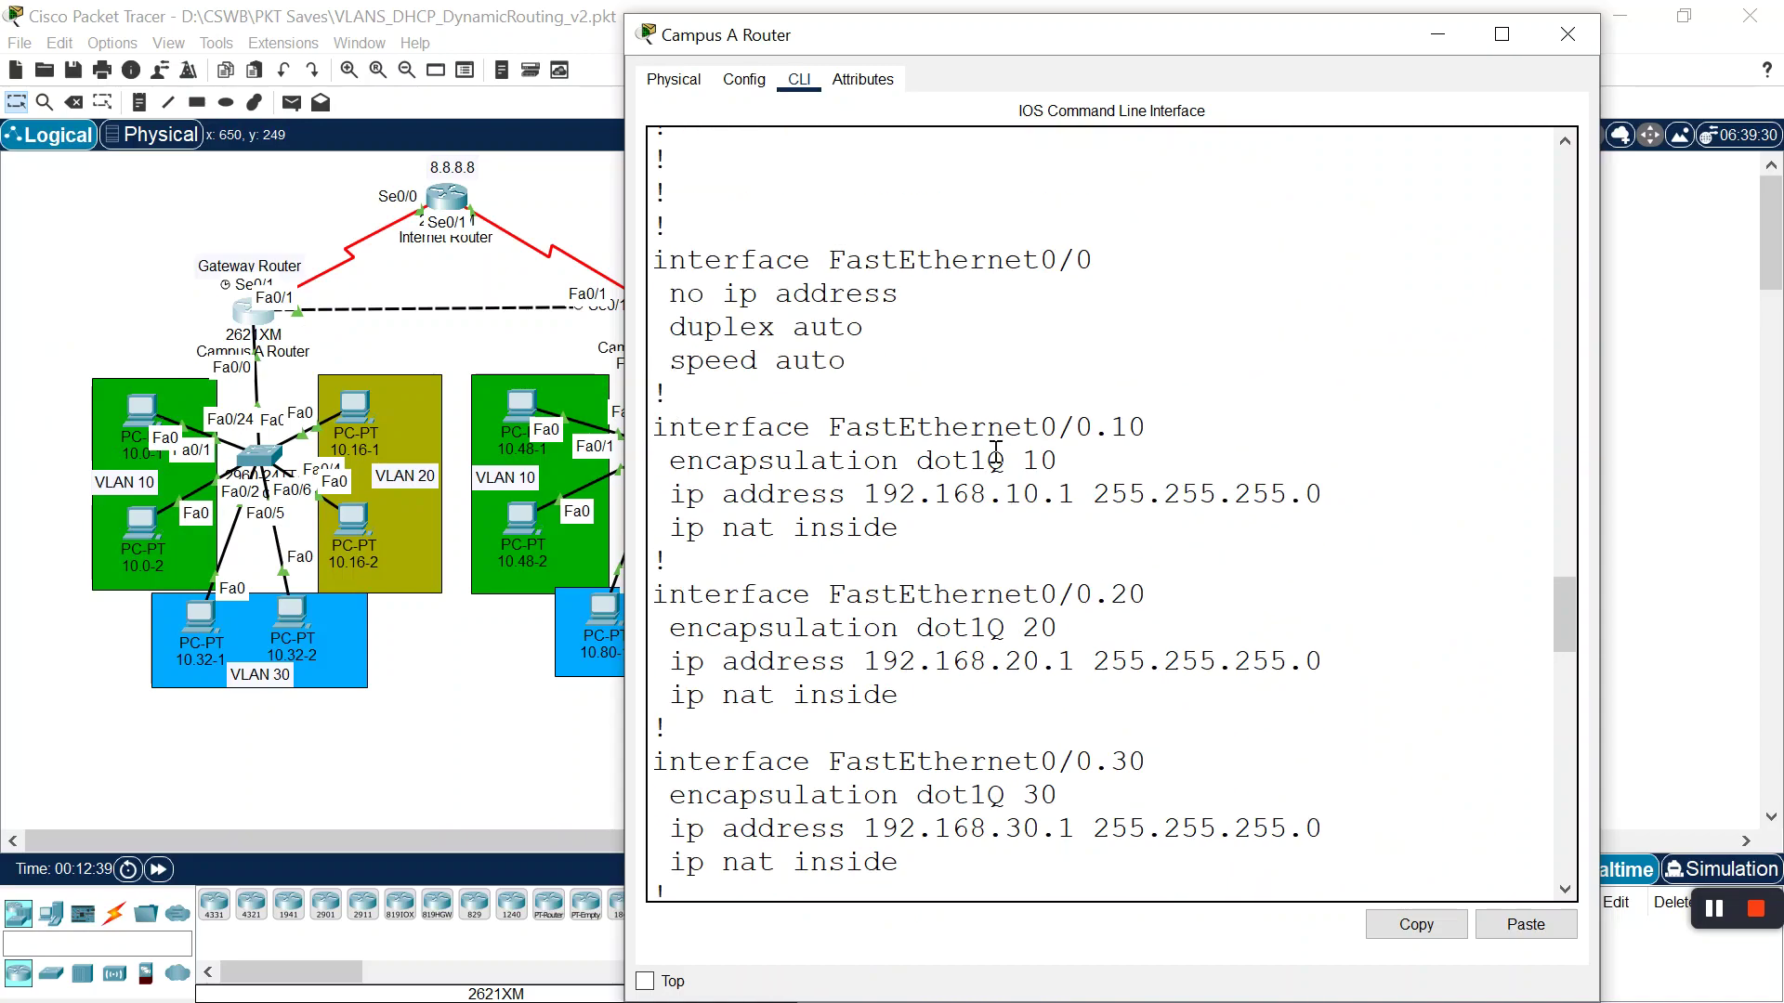
{"action": "left_click_drag", "start_coordinate": [656, 429], "coordinate": [1198, 751]}
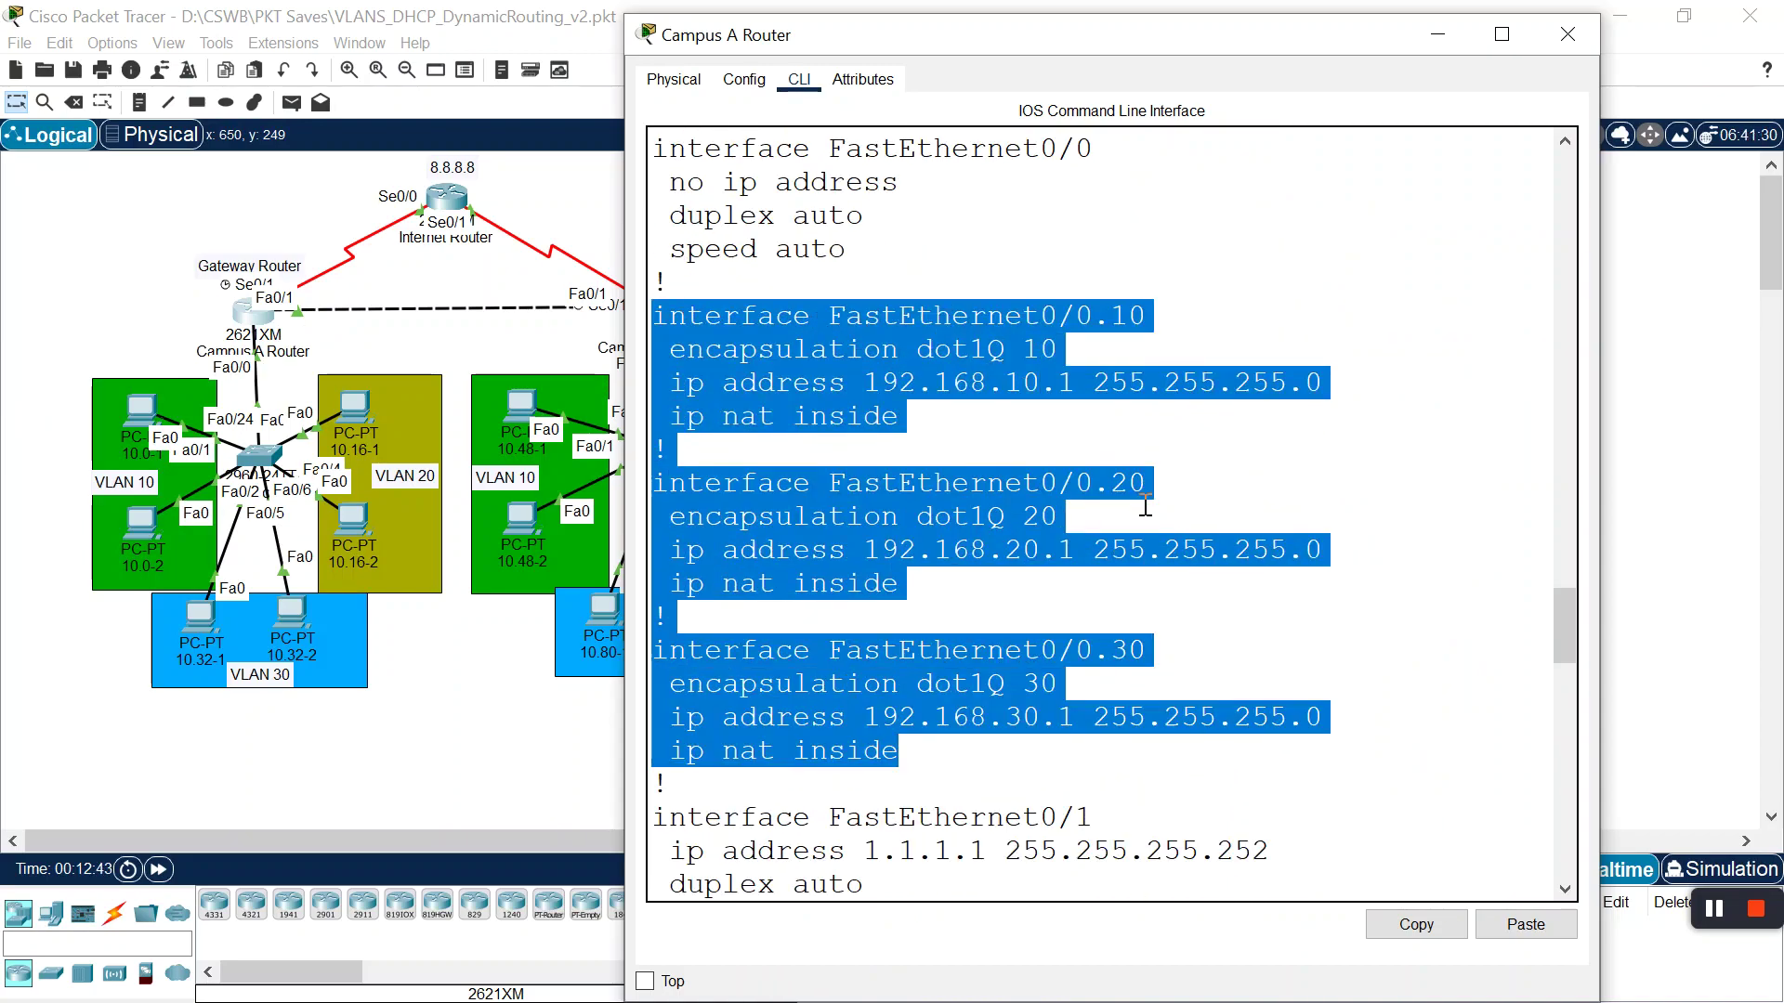
{"action": "left_click", "coordinate": [1065, 382]}
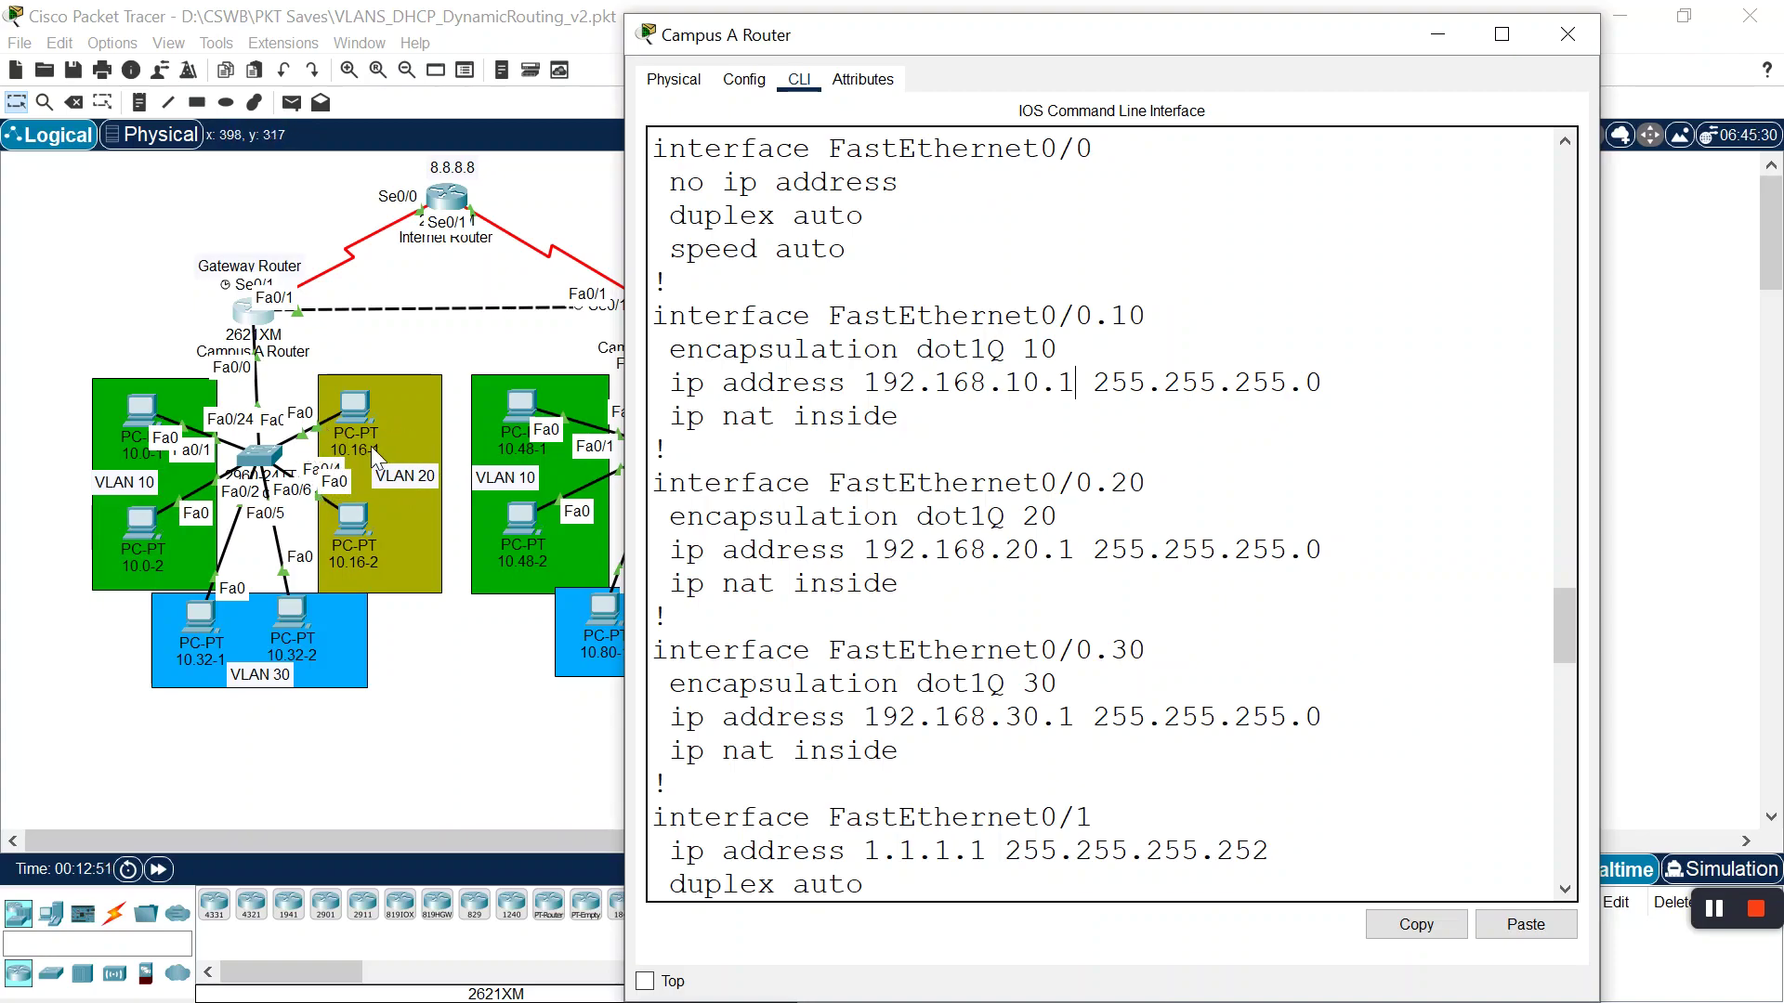
{"action": "mouse_move", "coordinate": [1092, 557]}
{"action": "left_mouse_down"}
{"action": "mouse_move", "coordinate": [986, 562]}
{"action": "mouse_move", "coordinate": [1070, 549]}
{"action": "left_mouse_up"}
{"action": "left_click", "coordinate": [1068, 558]}
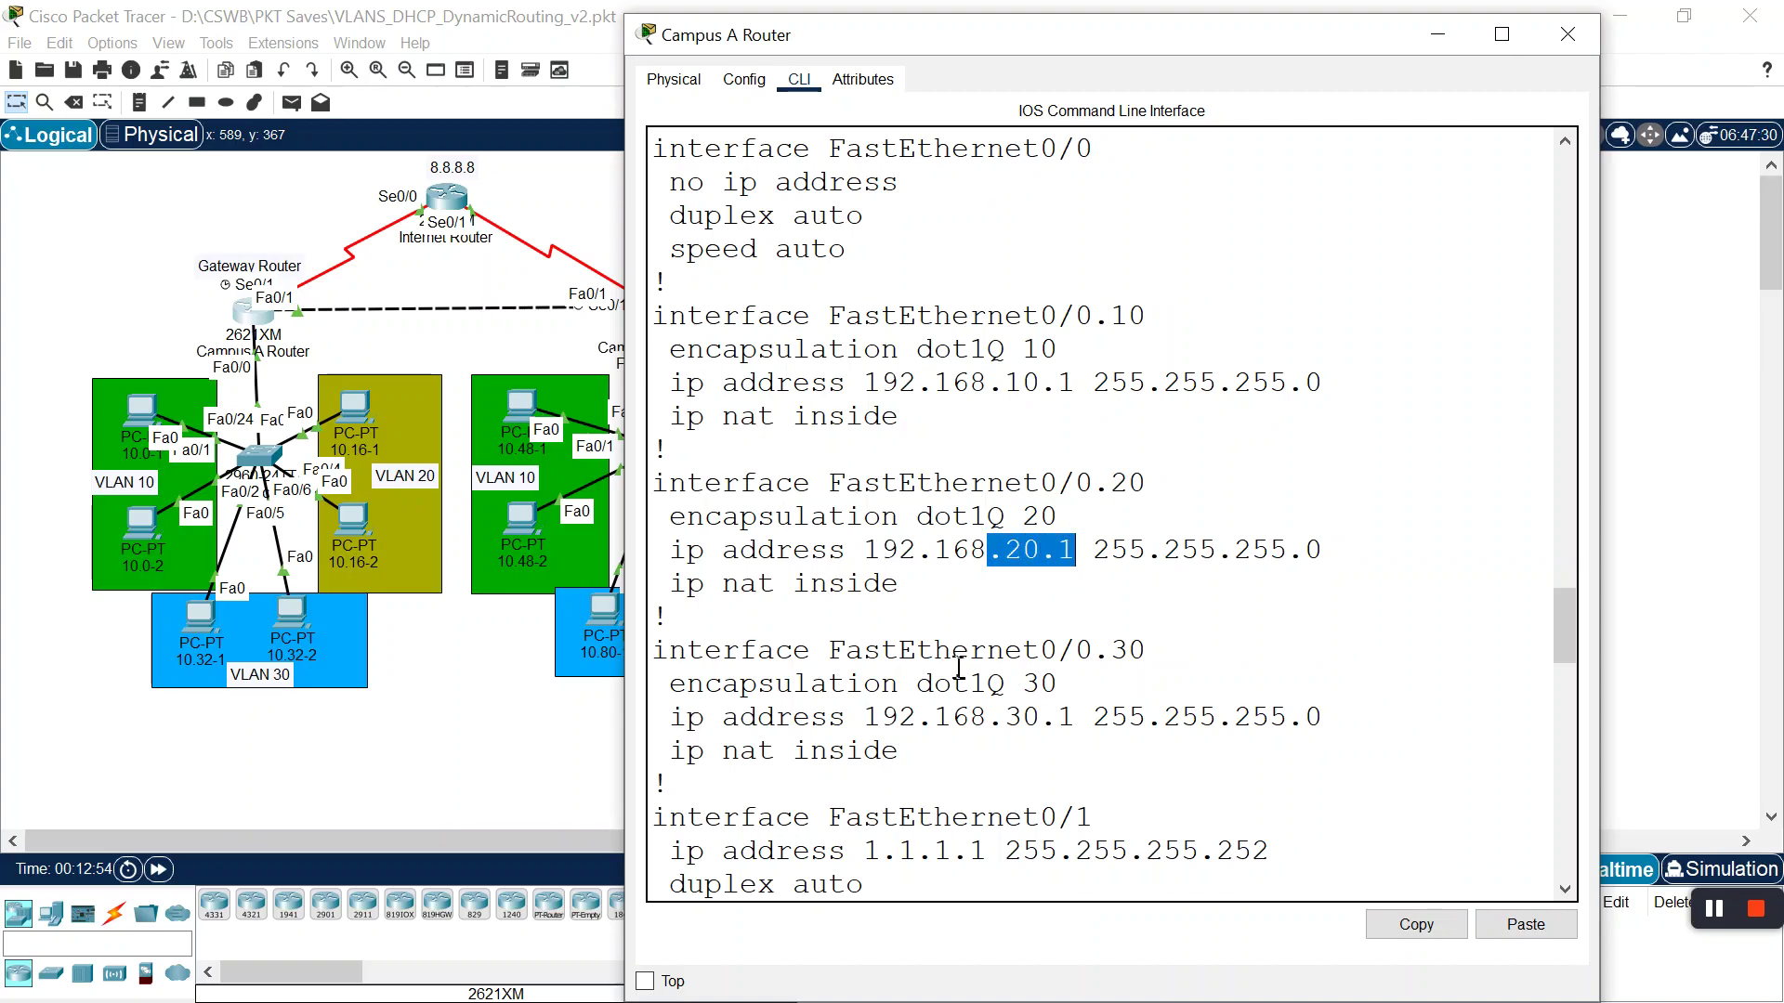
{"action": "left_click_drag", "start_coordinate": [968, 715], "coordinate": [1076, 717]}
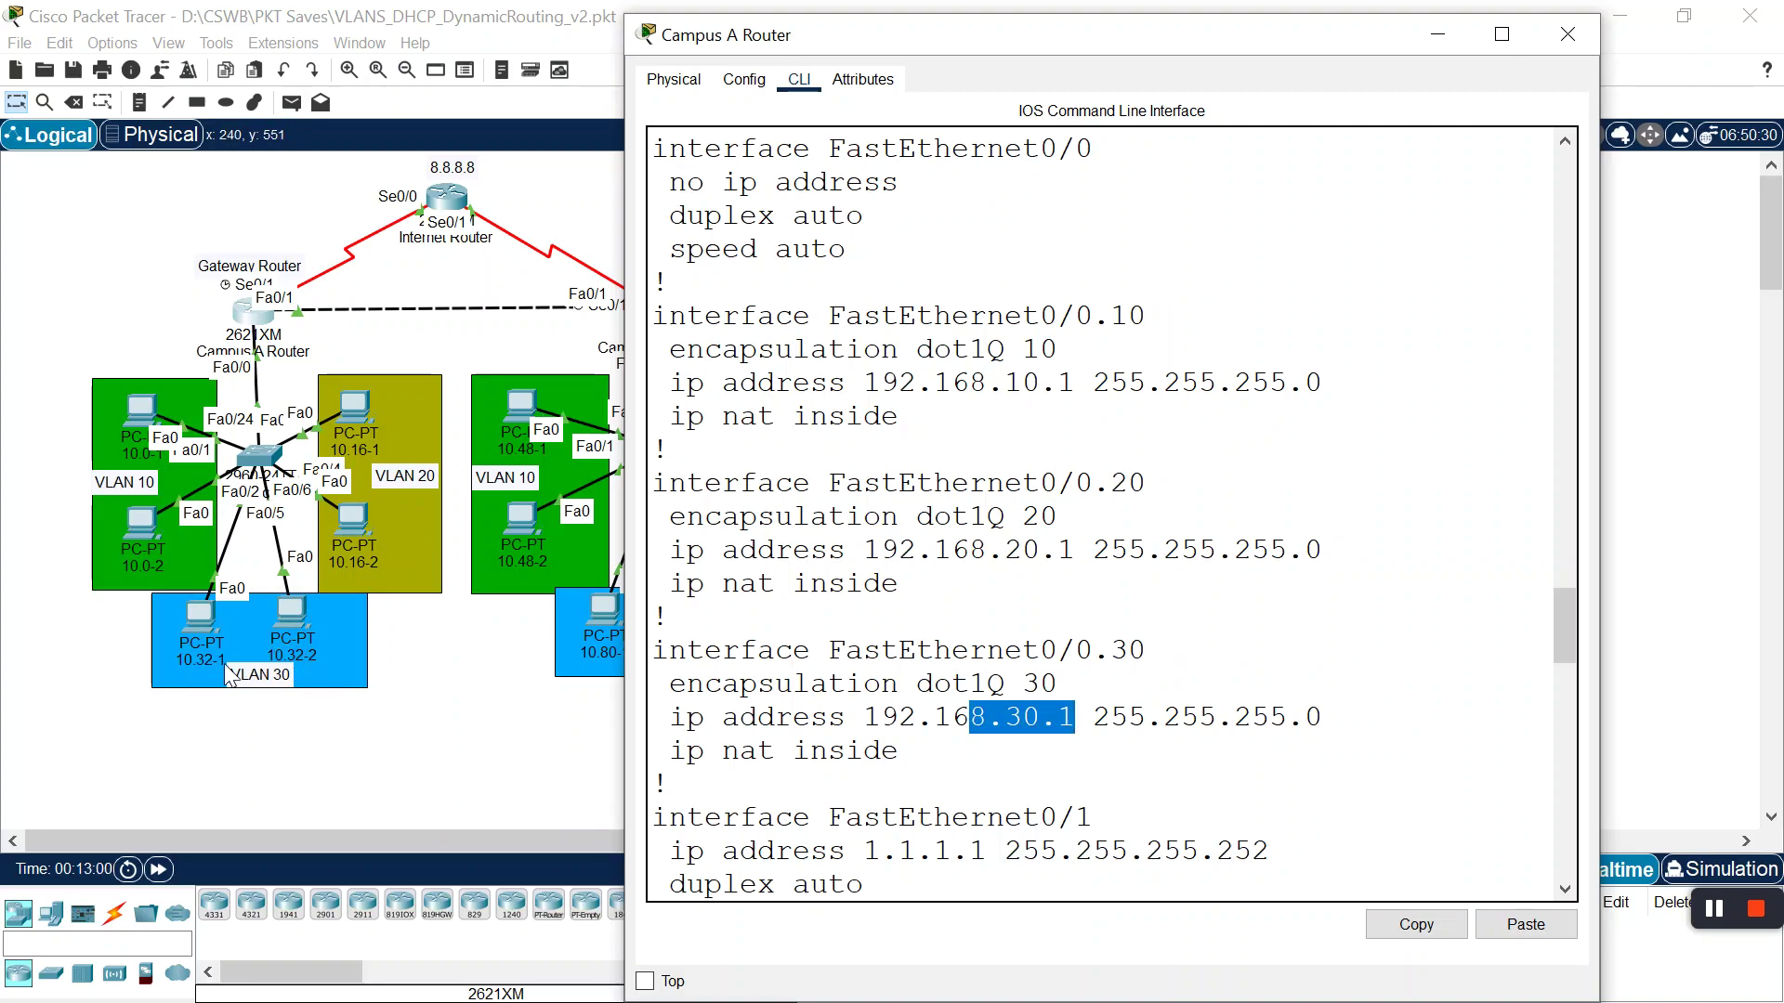
{"action": "left_click_drag", "start_coordinate": [1006, 713], "coordinate": [1059, 715]}
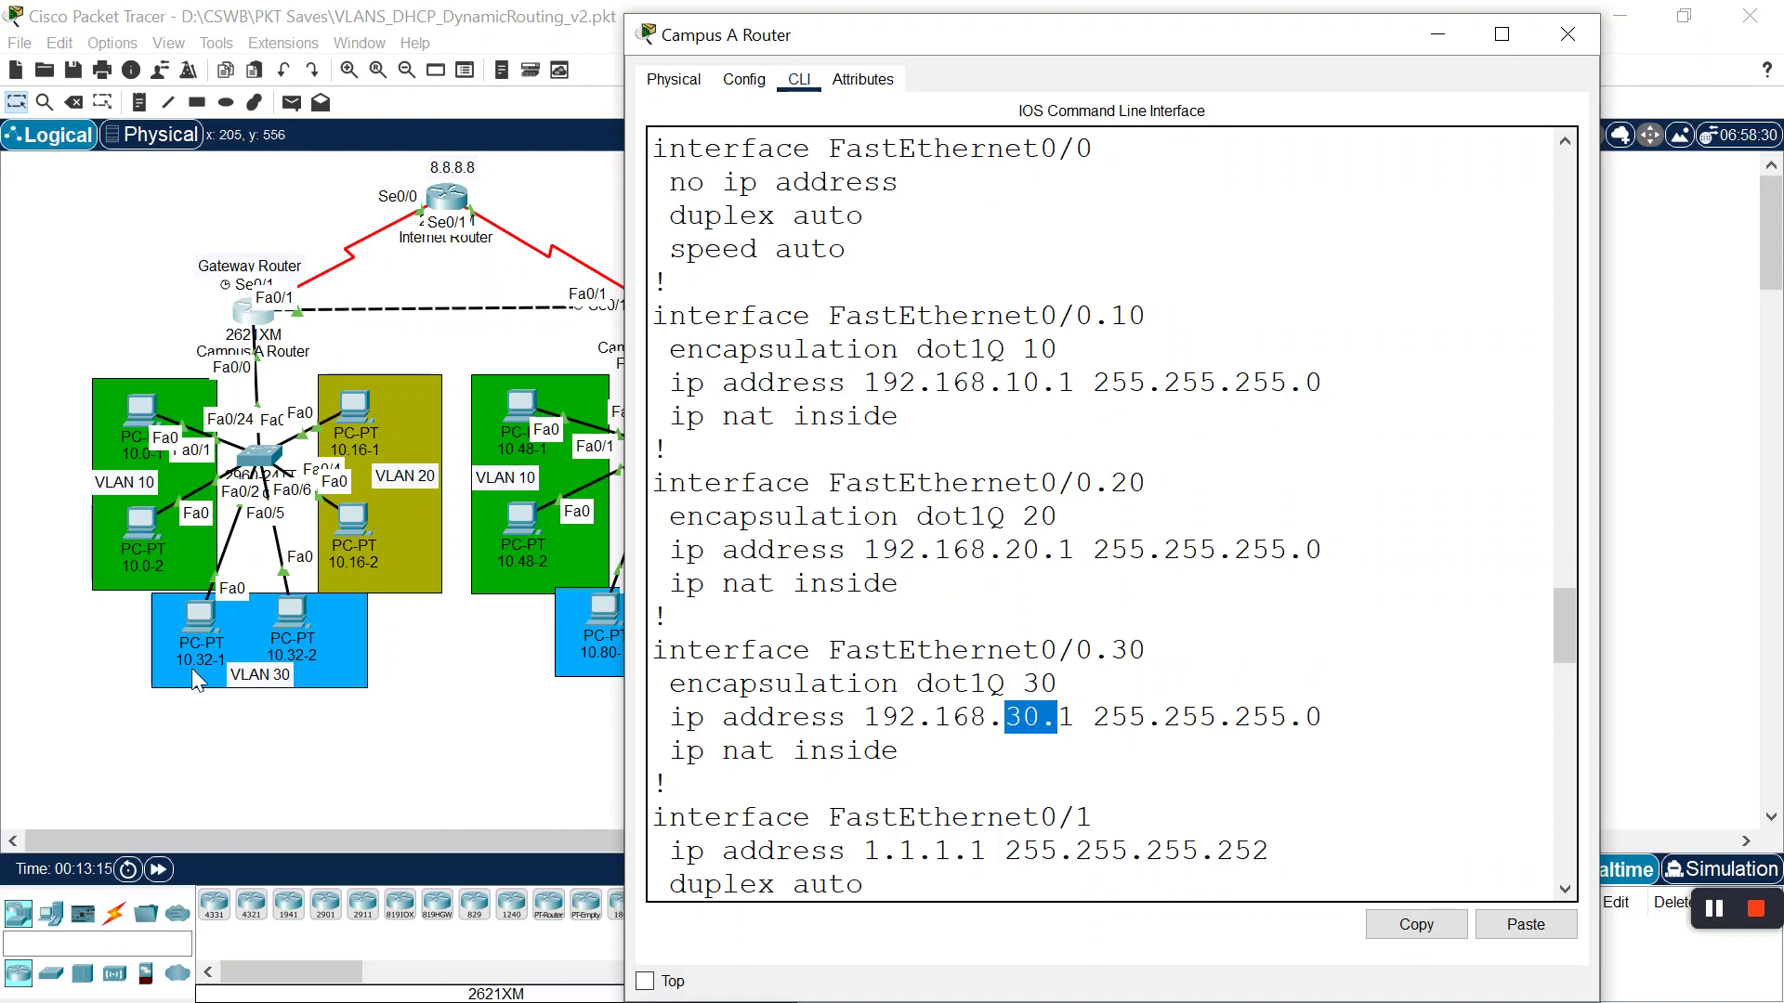
{"action": "left_click", "coordinate": [1054, 720]}
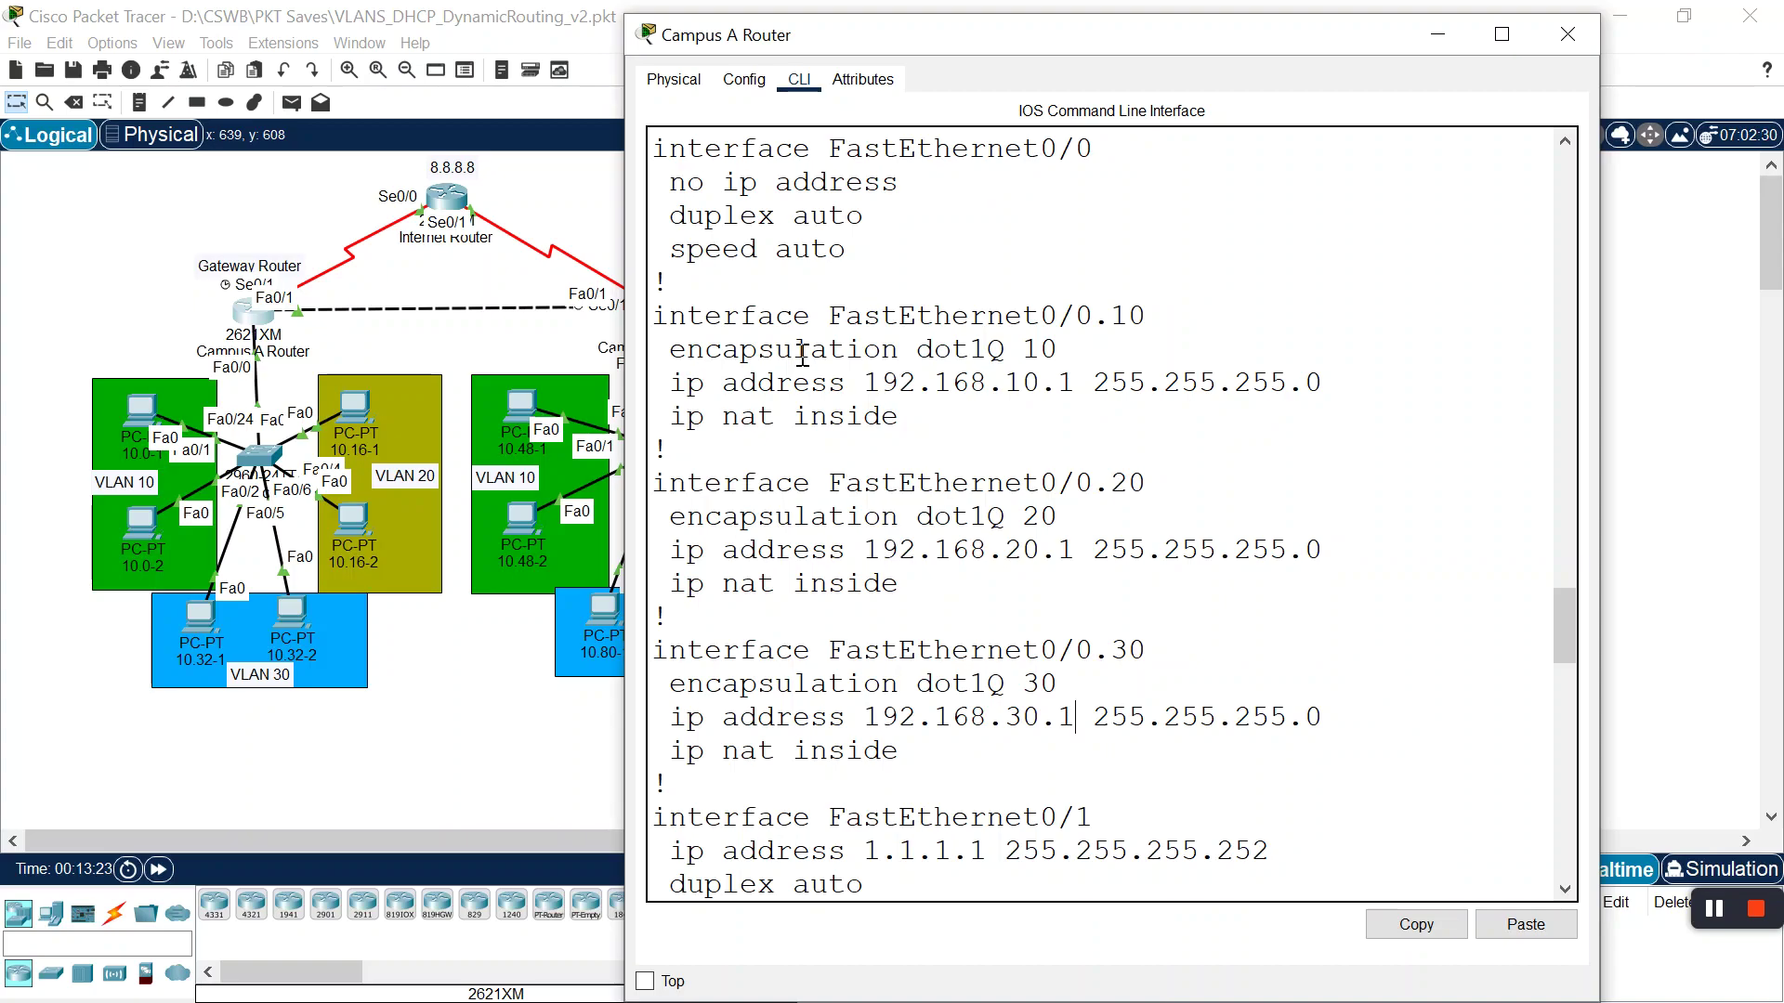
In global configuration mode, assign subinterface fa0/0.10 the IP address 192.168.10.1 with mask 255.255.255.240
{"action": "type", "text": "conf"}
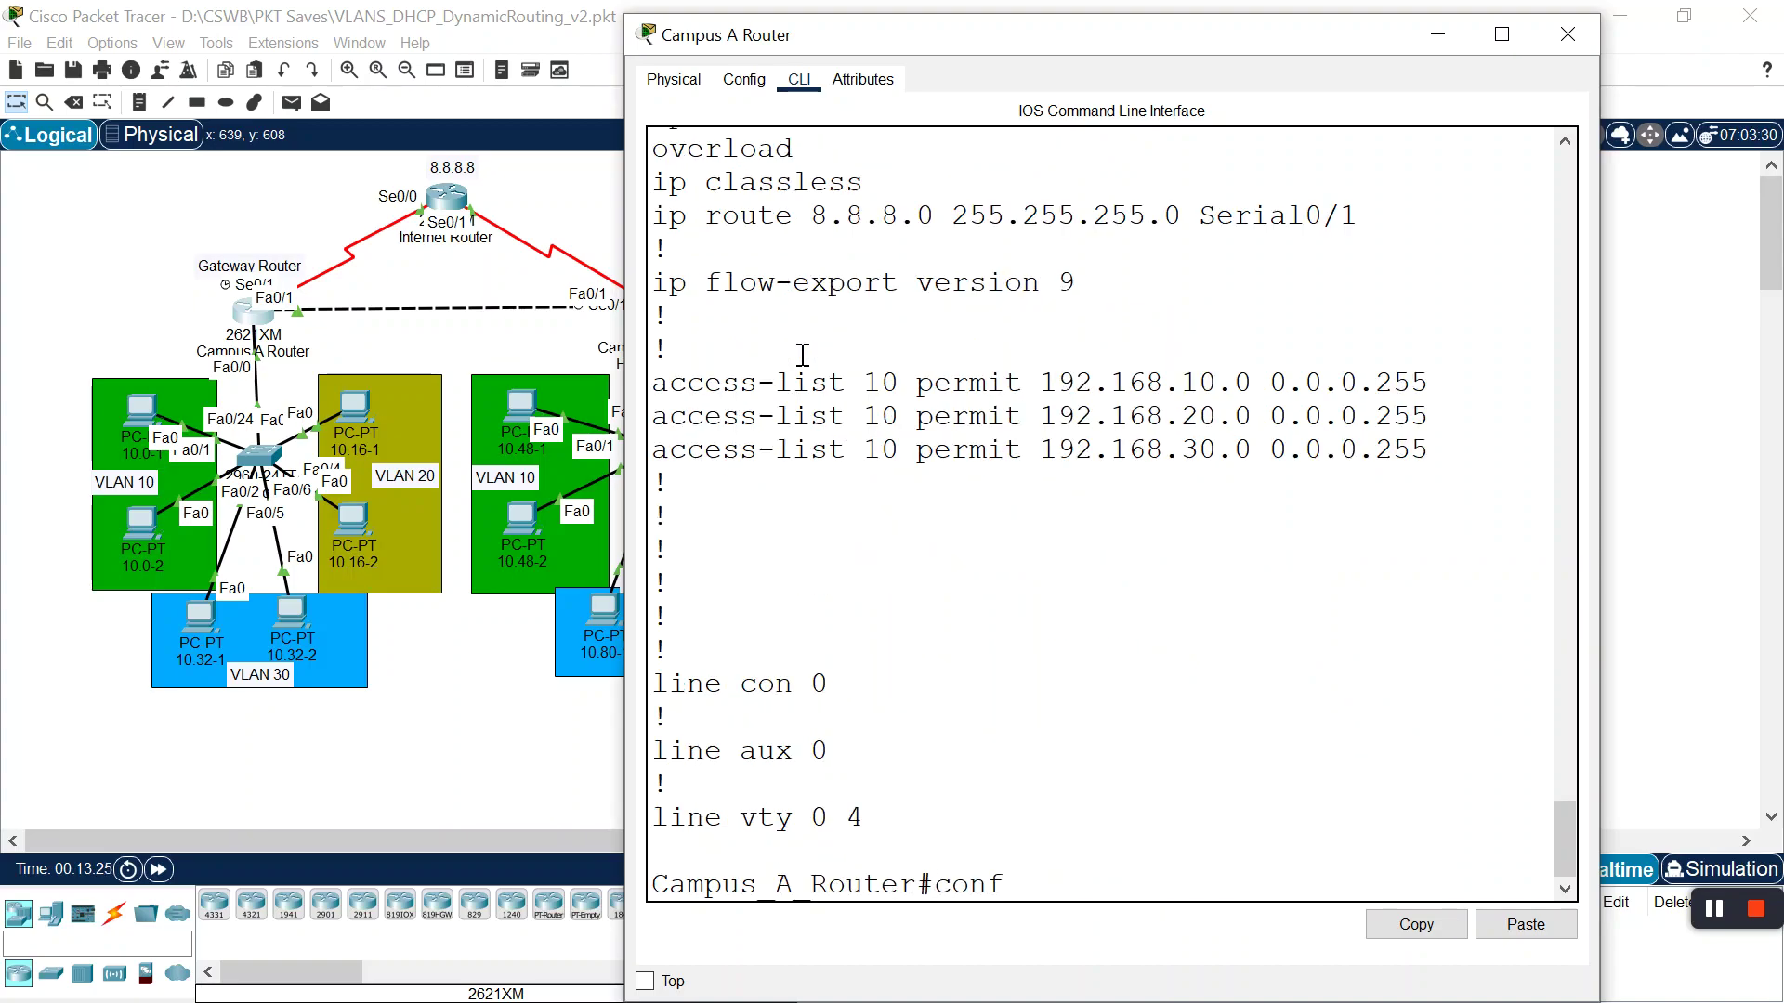
{"action": "type", "text": " t"}
{"action": "key", "text": "Return"}
{"action": "type", "text": "i"}
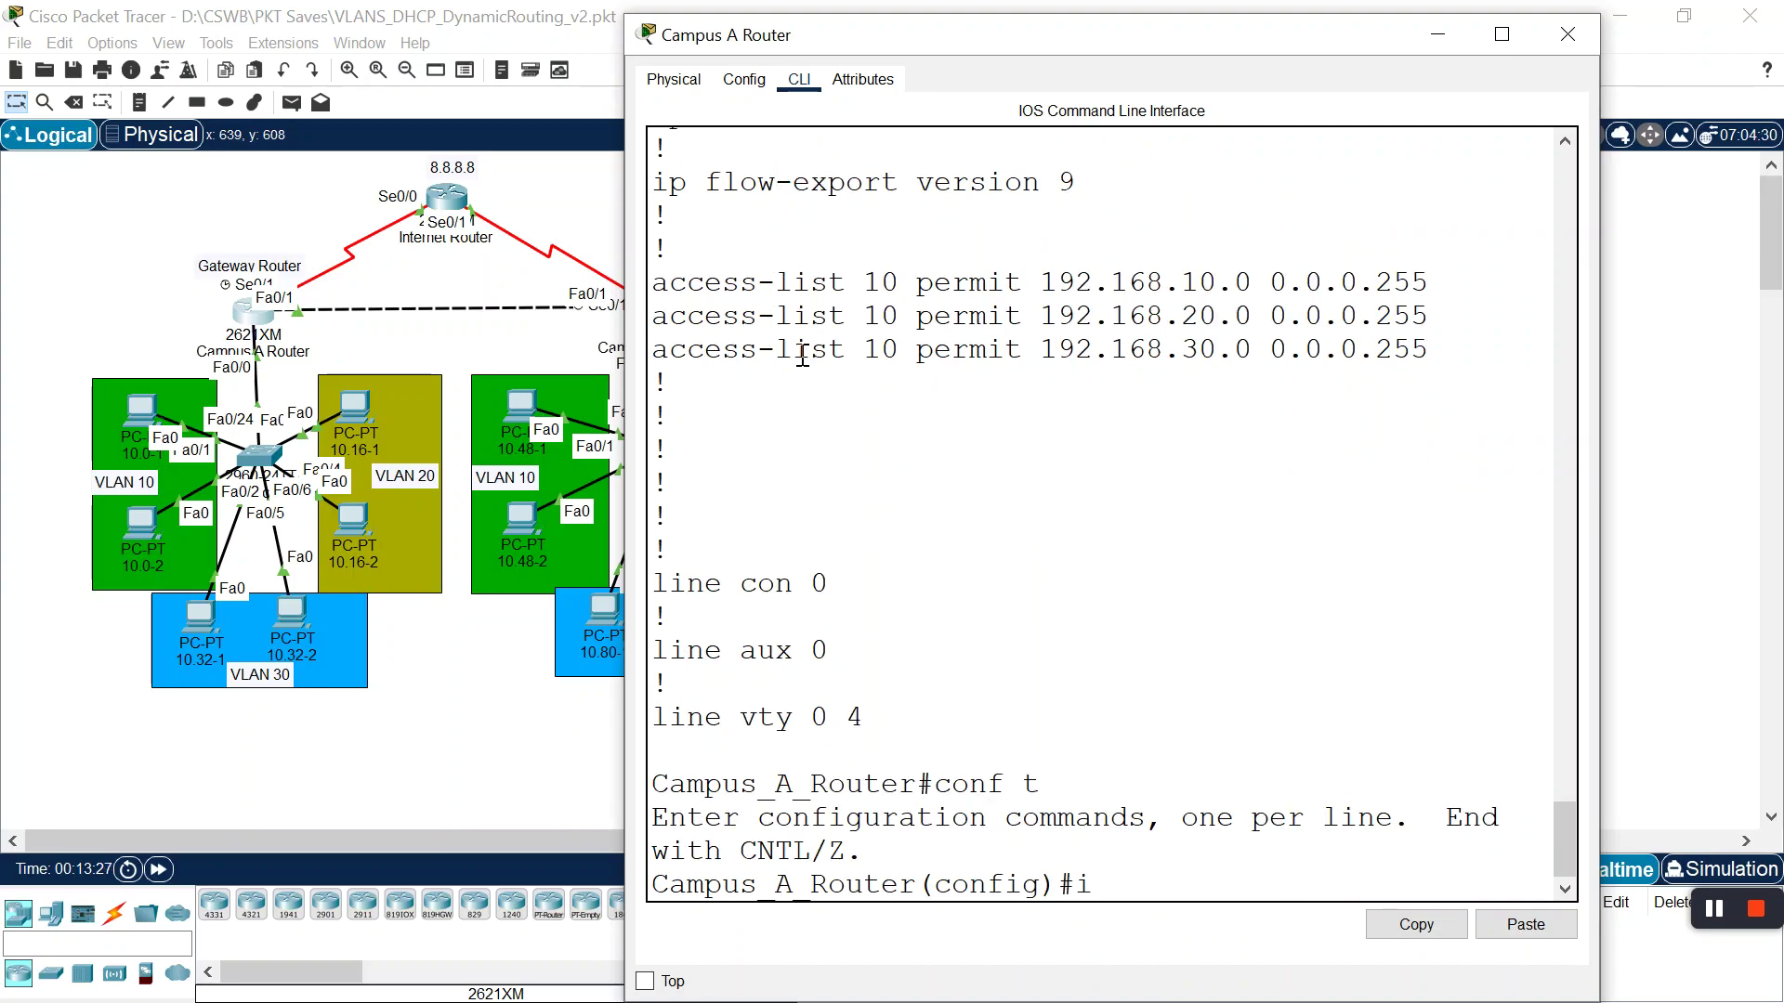
{"action": "type", "text": "nt fa0/0.10"}
{"action": "key", "text": "Return"}
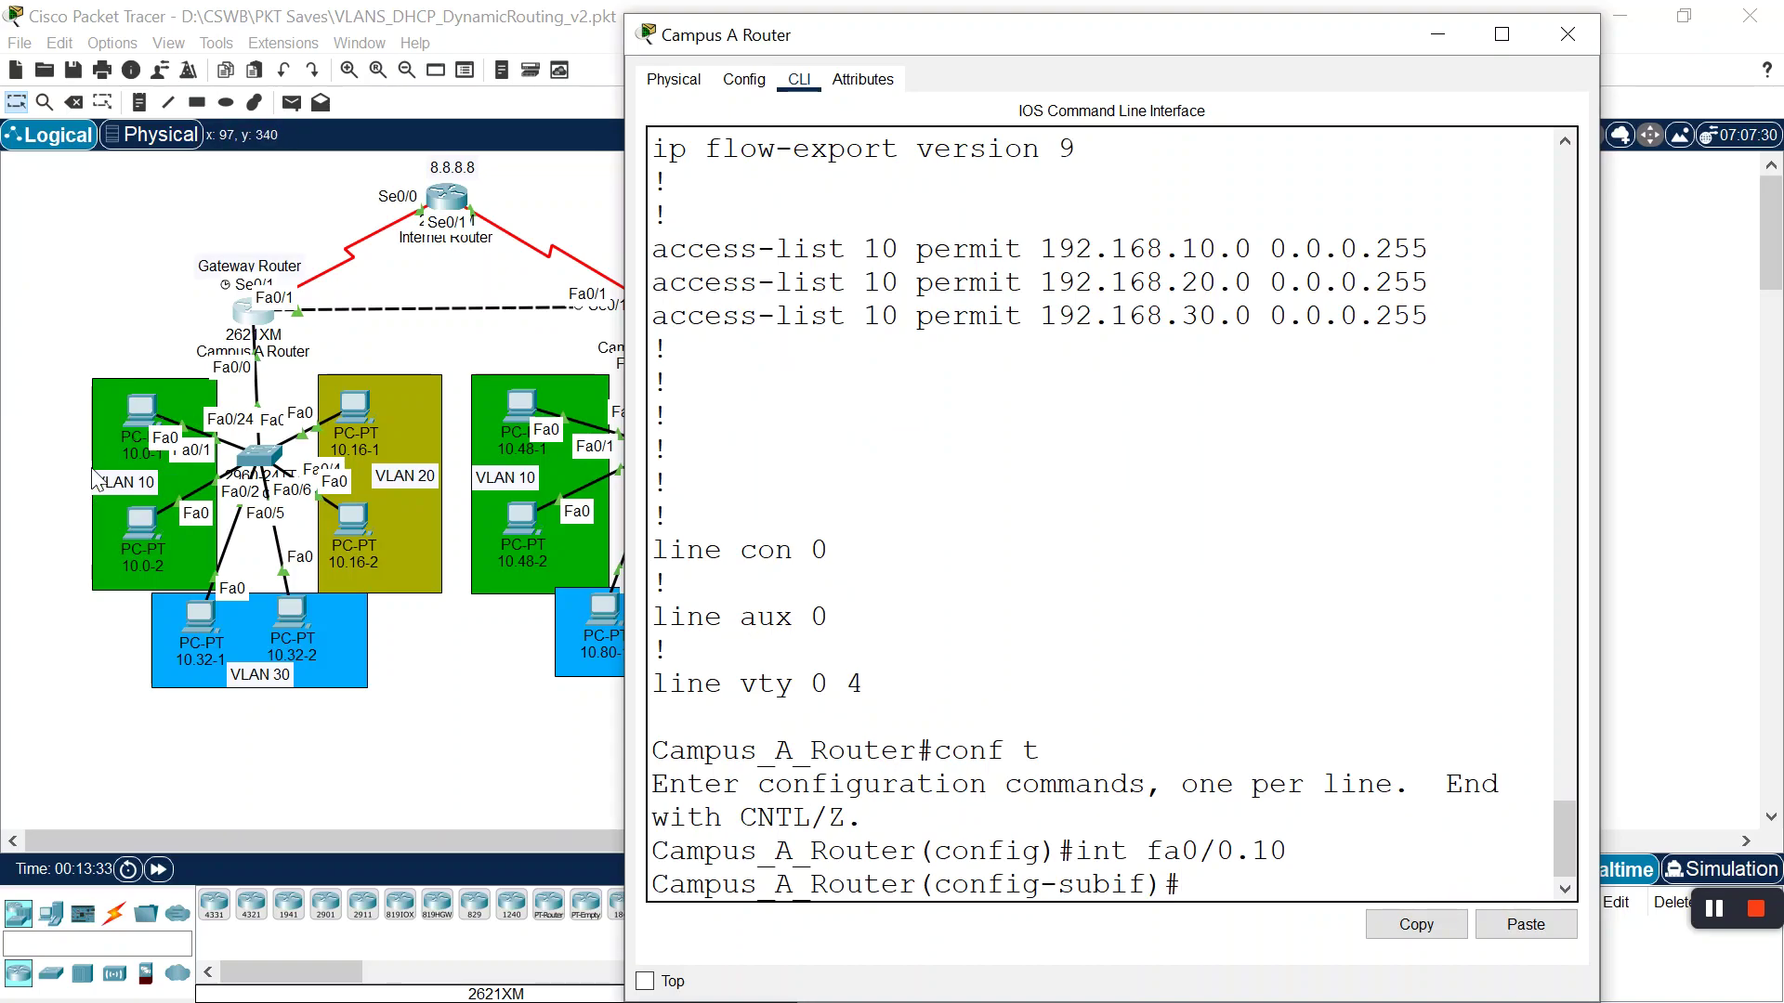
{"action": "type", "text": "ip add 192.1"}
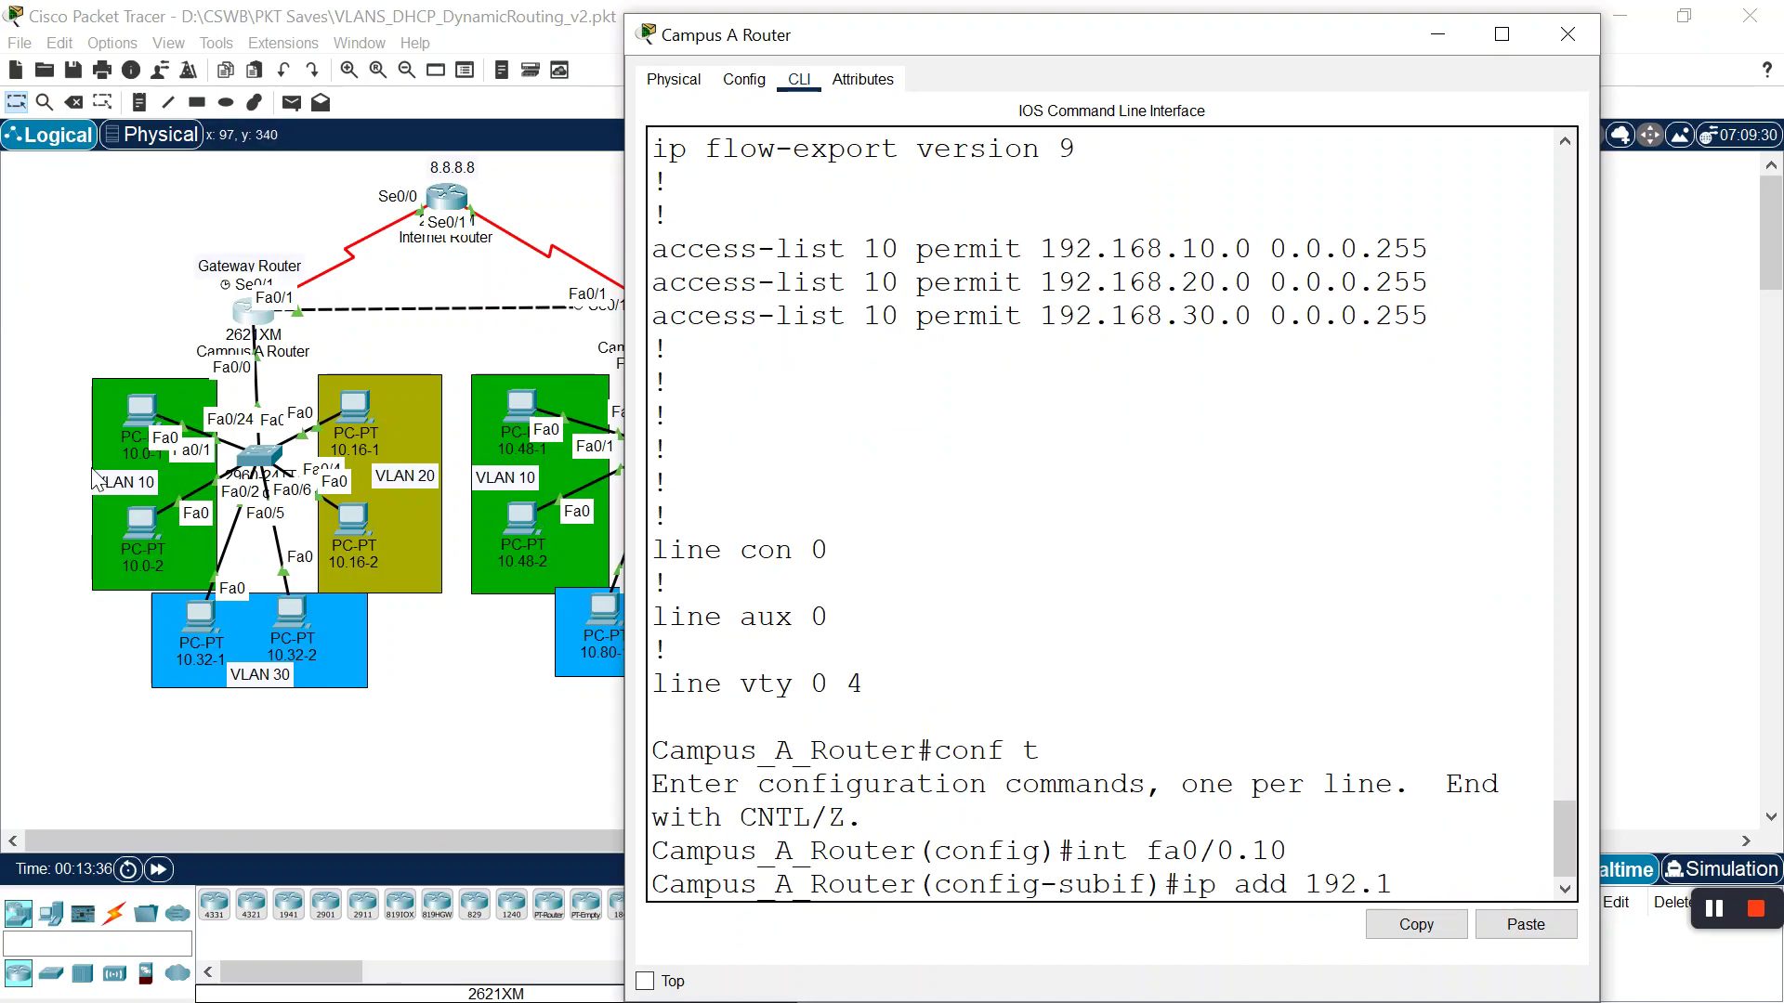
{"action": "type", "text": "68.10.1"}
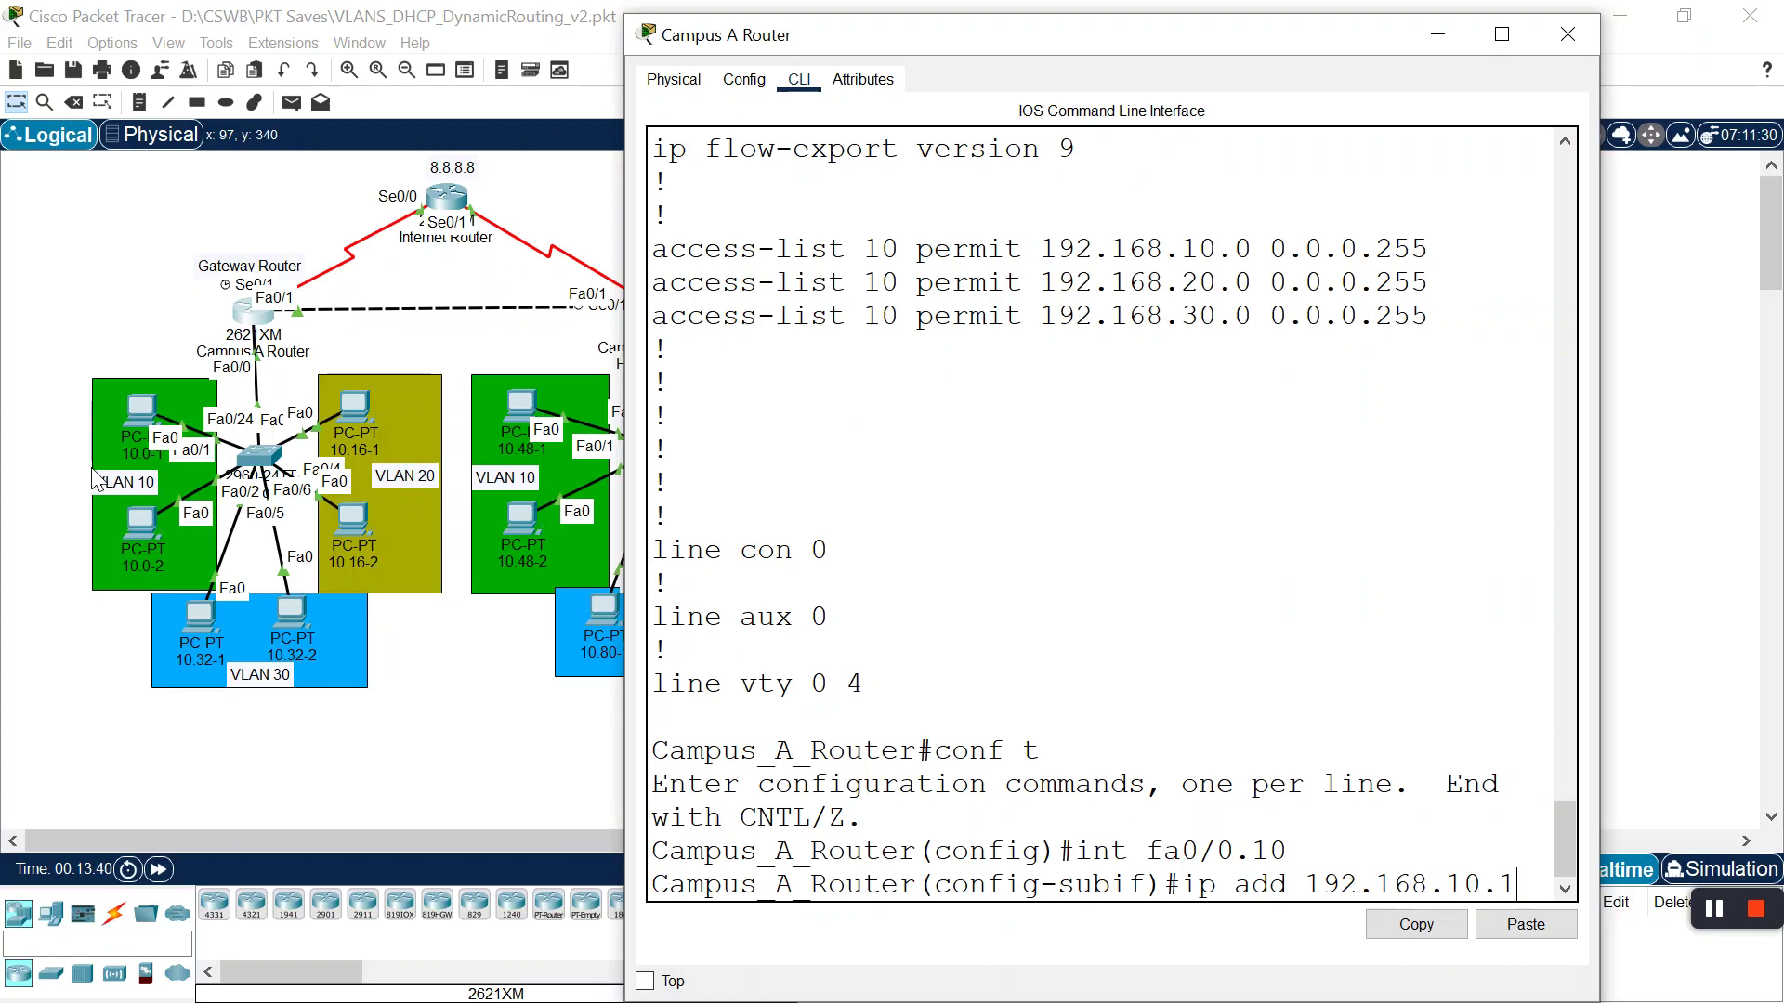
{"action": "type", "text": " 255.2"}
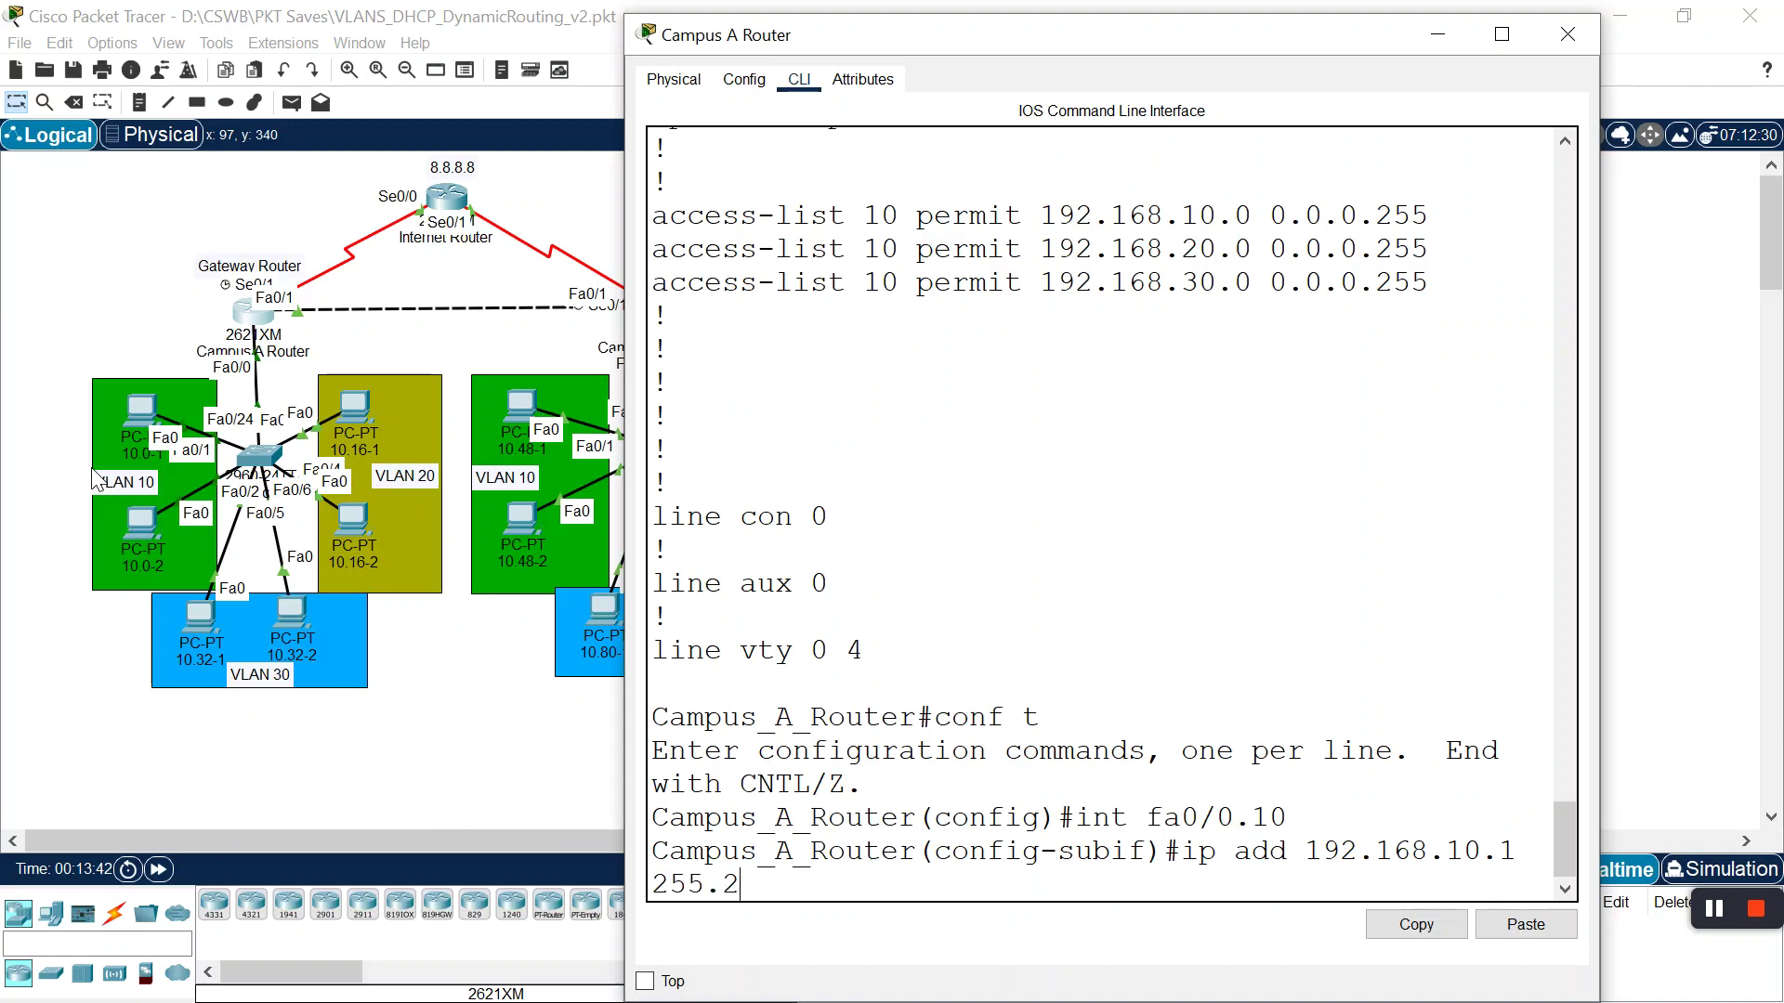
{"action": "type", "text": "55.255."}
{"action": "type", "text": "240"}
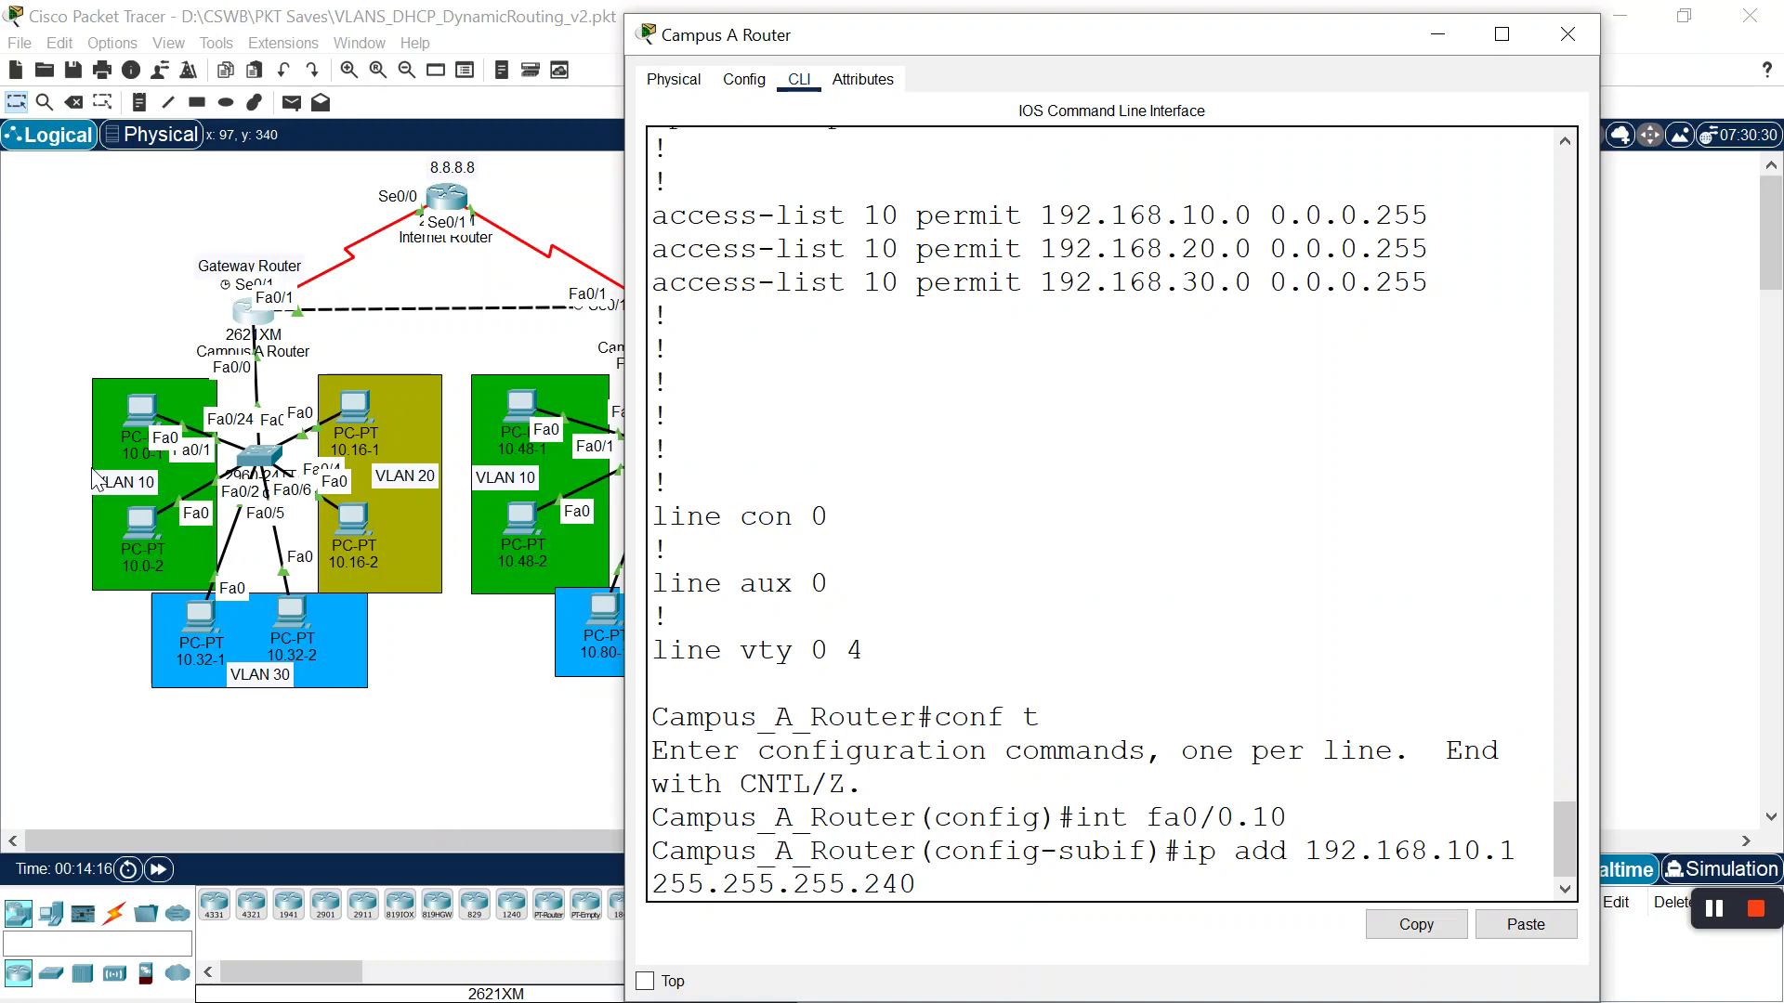
{"action": "key", "text": "Return"}
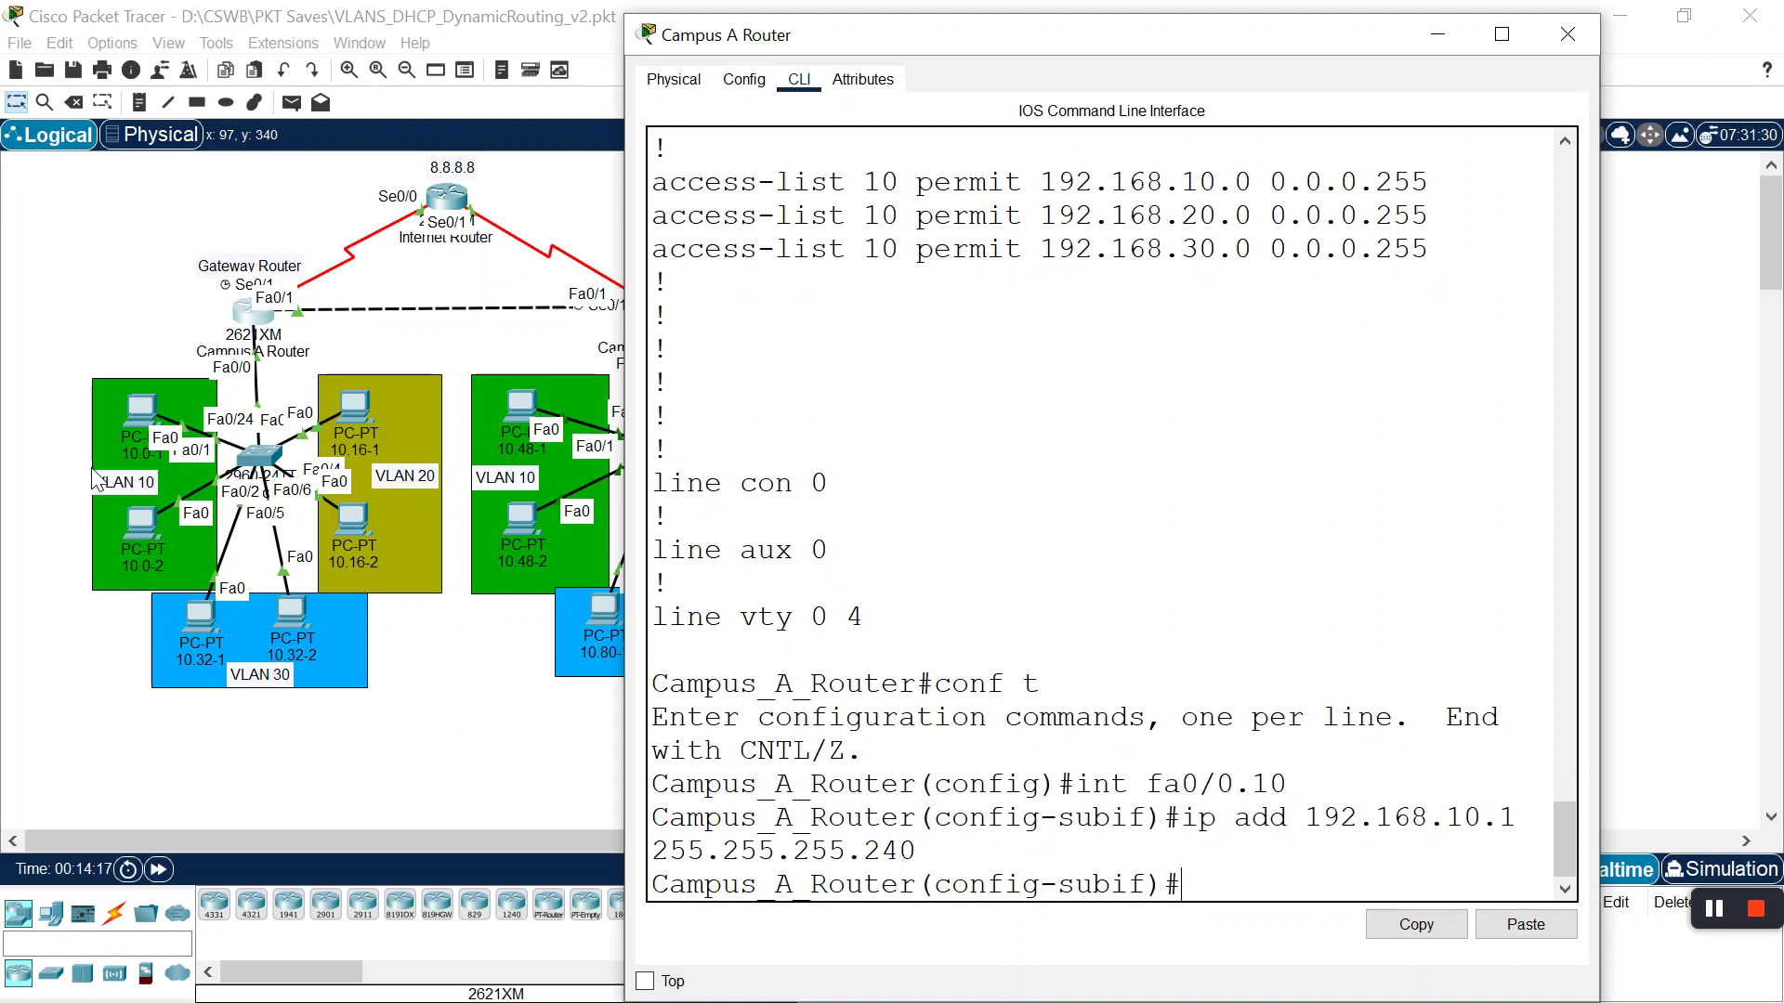
Assign subinterface fa0/0.20 the IP address 192.168.10.17 with mask 255.255.255.240
{"action": "type", "text": "int fa0/.20"}
{"action": "key", "text": "Return"}
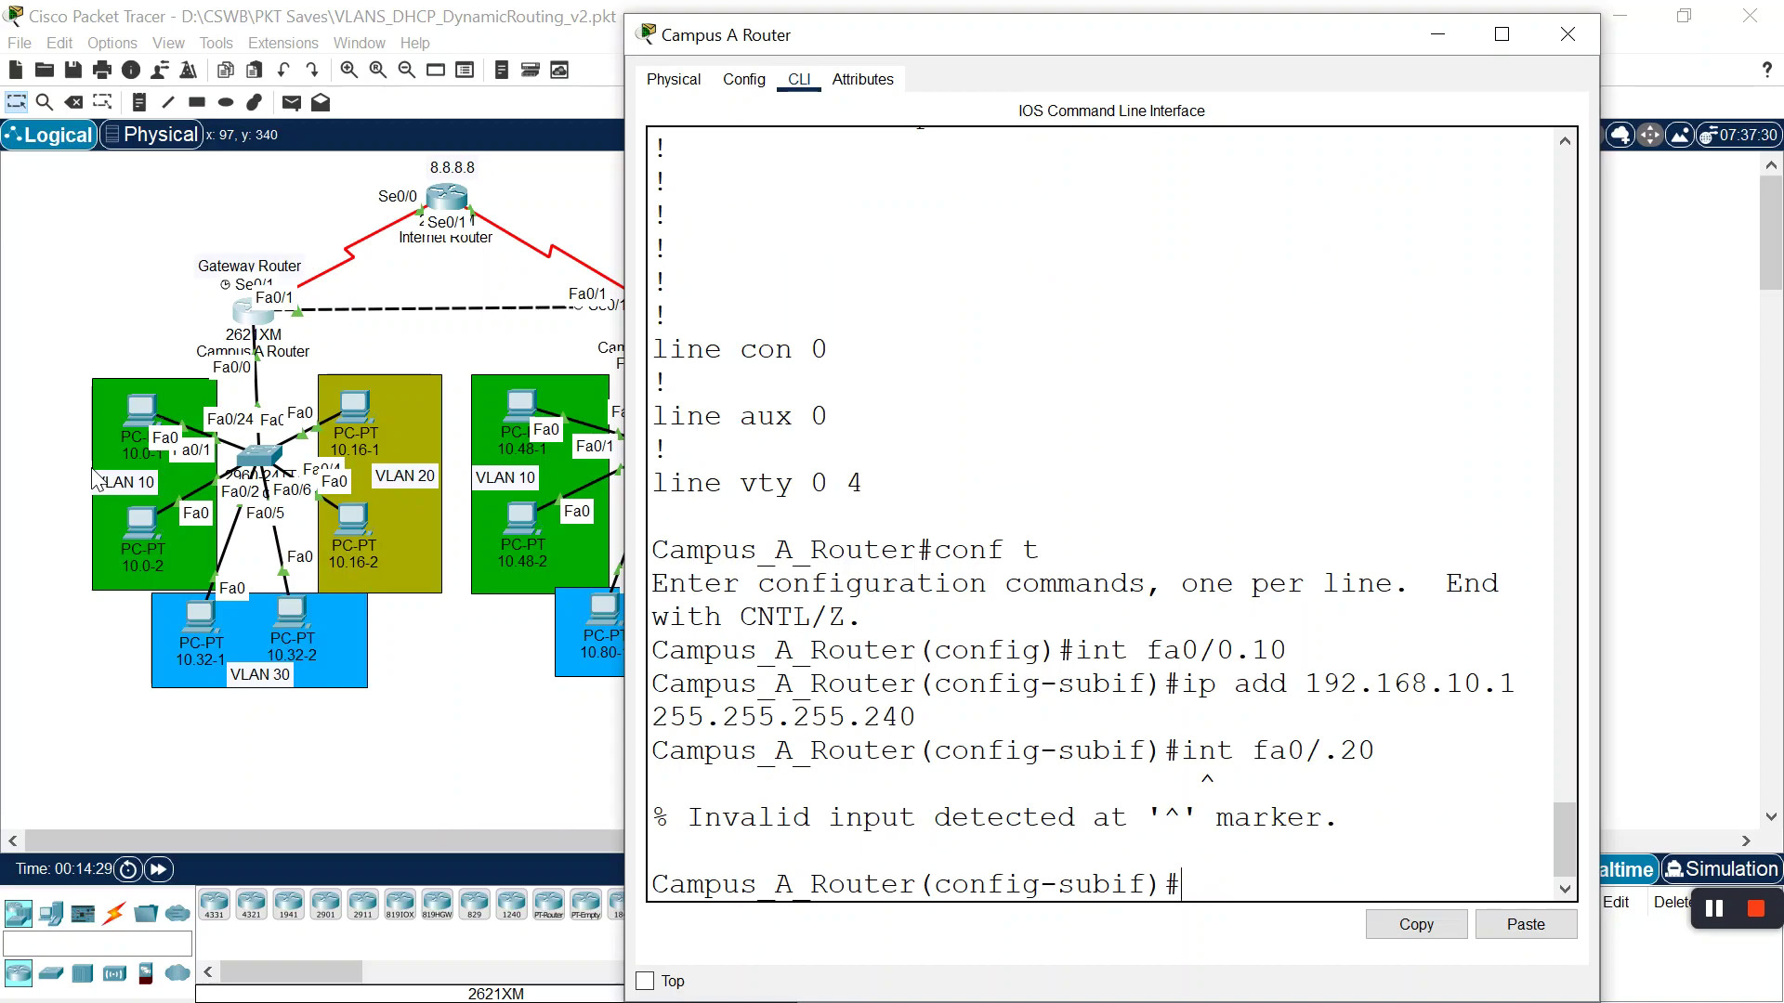
{"action": "key", "text": "Up"}
{"action": "key", "text": "Left"}
{"action": "key", "text": "Left"}
{"action": "key", "text": "Left"}
{"action": "type", "text": "0"}
{"action": "key", "text": "Return"}
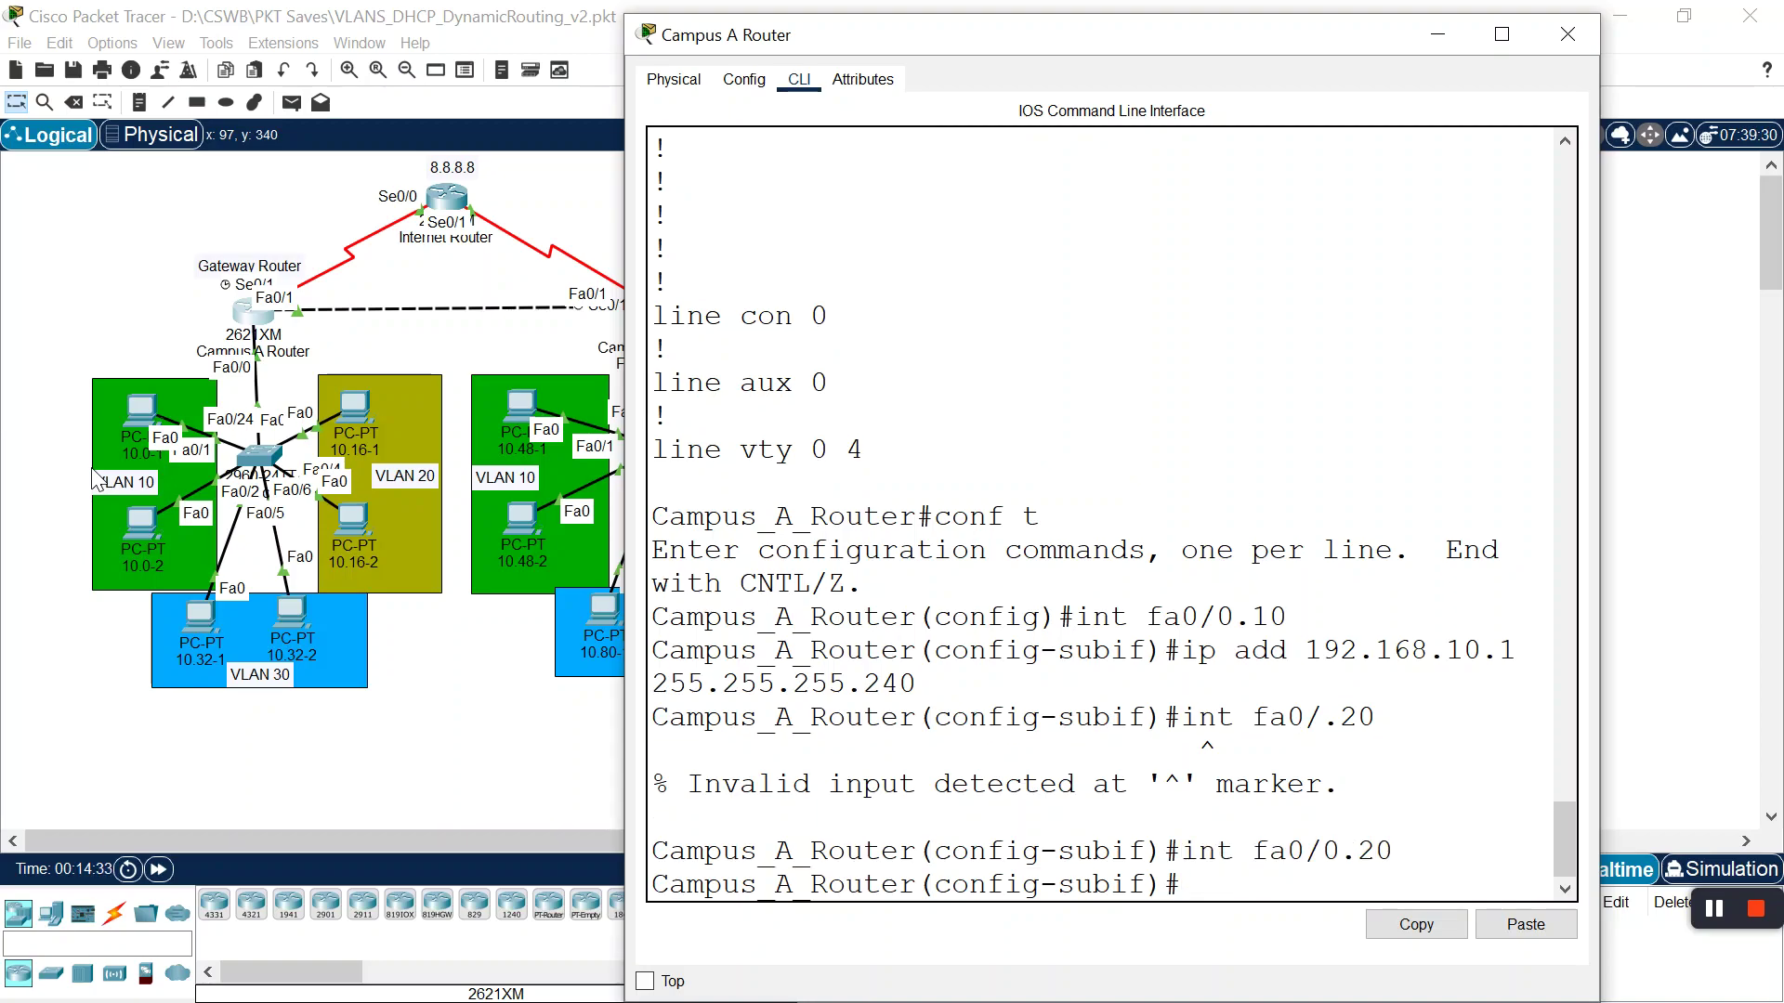
{"action": "type", "text": "ipo ad"}
{"action": "key", "text": "BackSpace"}
{"action": "key", "text": "BackSpace"}
{"action": "key", "text": "BackSpace"}
{"action": "type", "text": "add 192.168.10."}
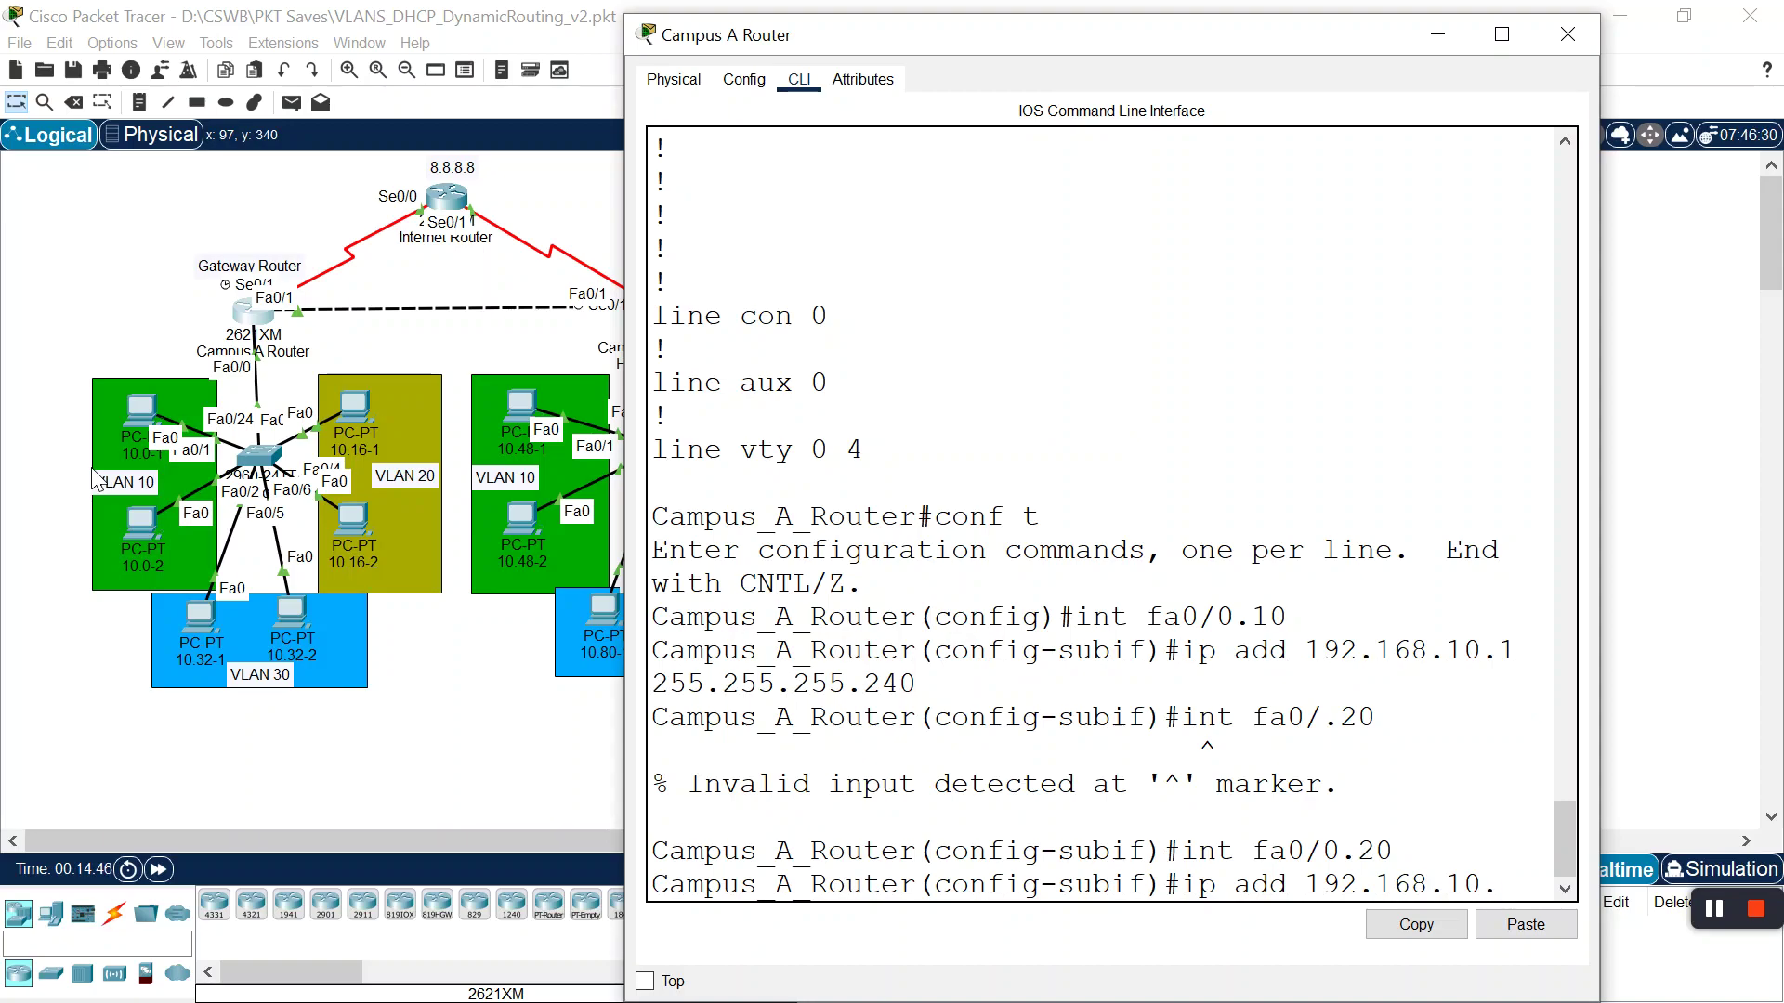
{"action": "type", "text": "17 255.255.2"}
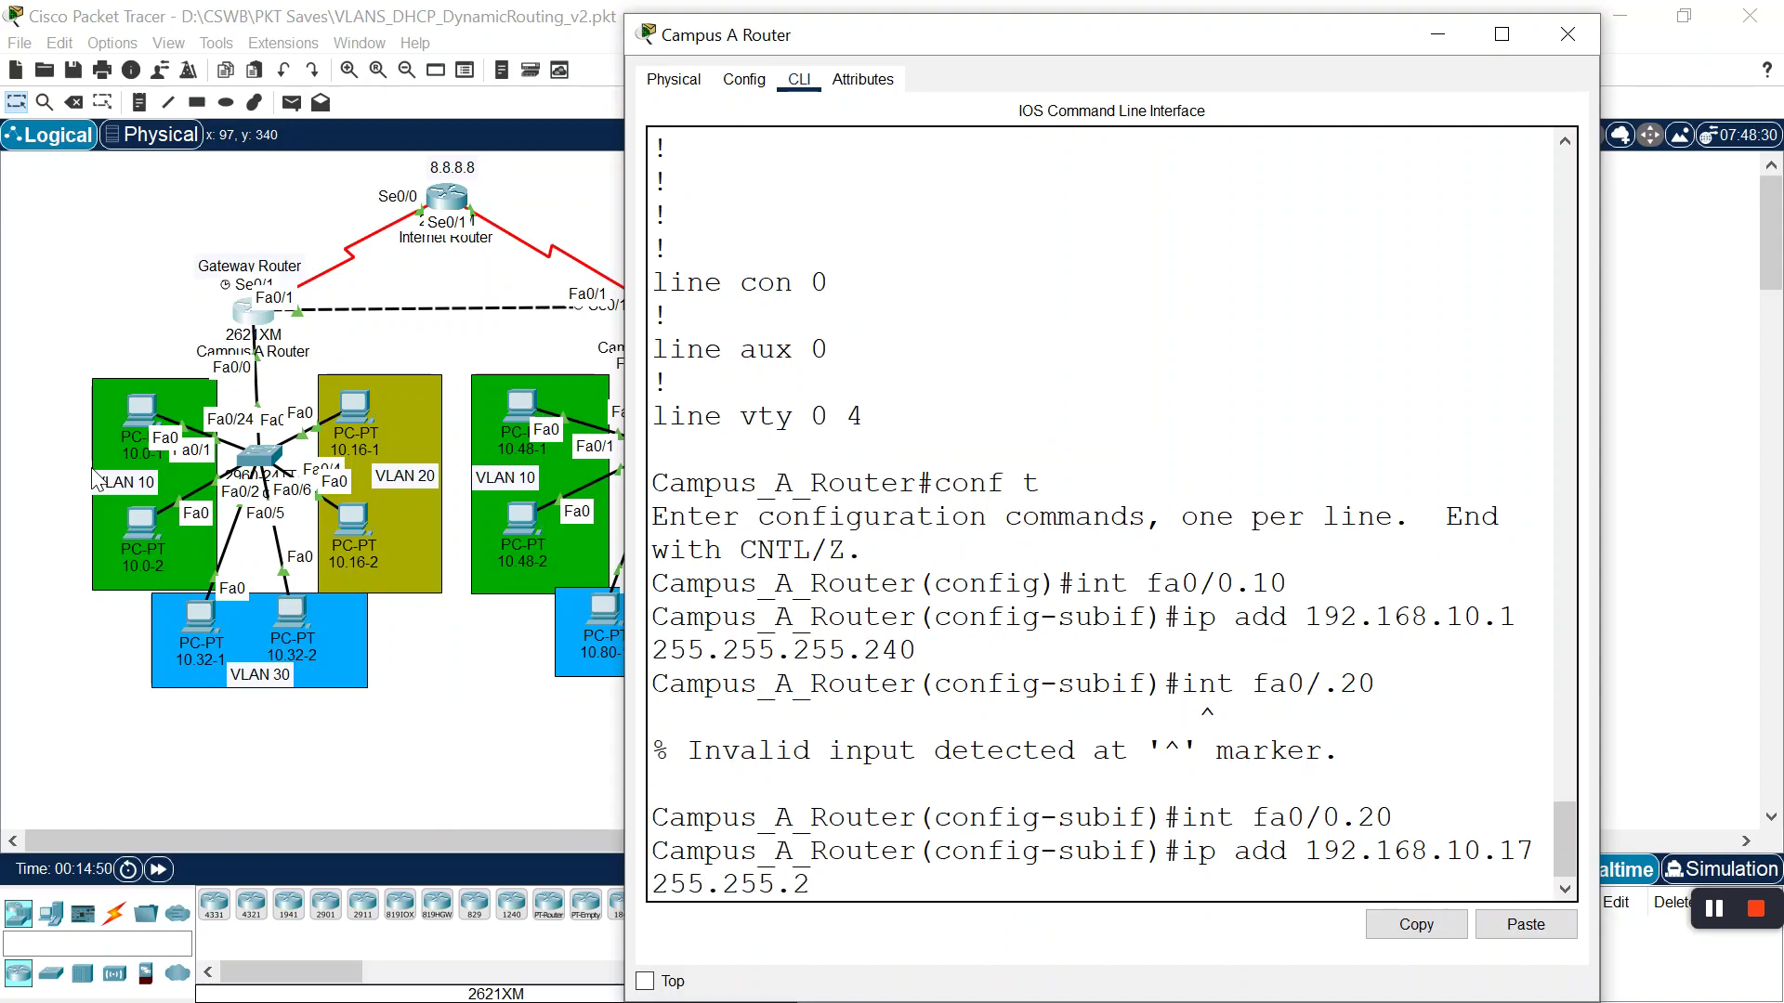
{"action": "type", "text": "55.240"}
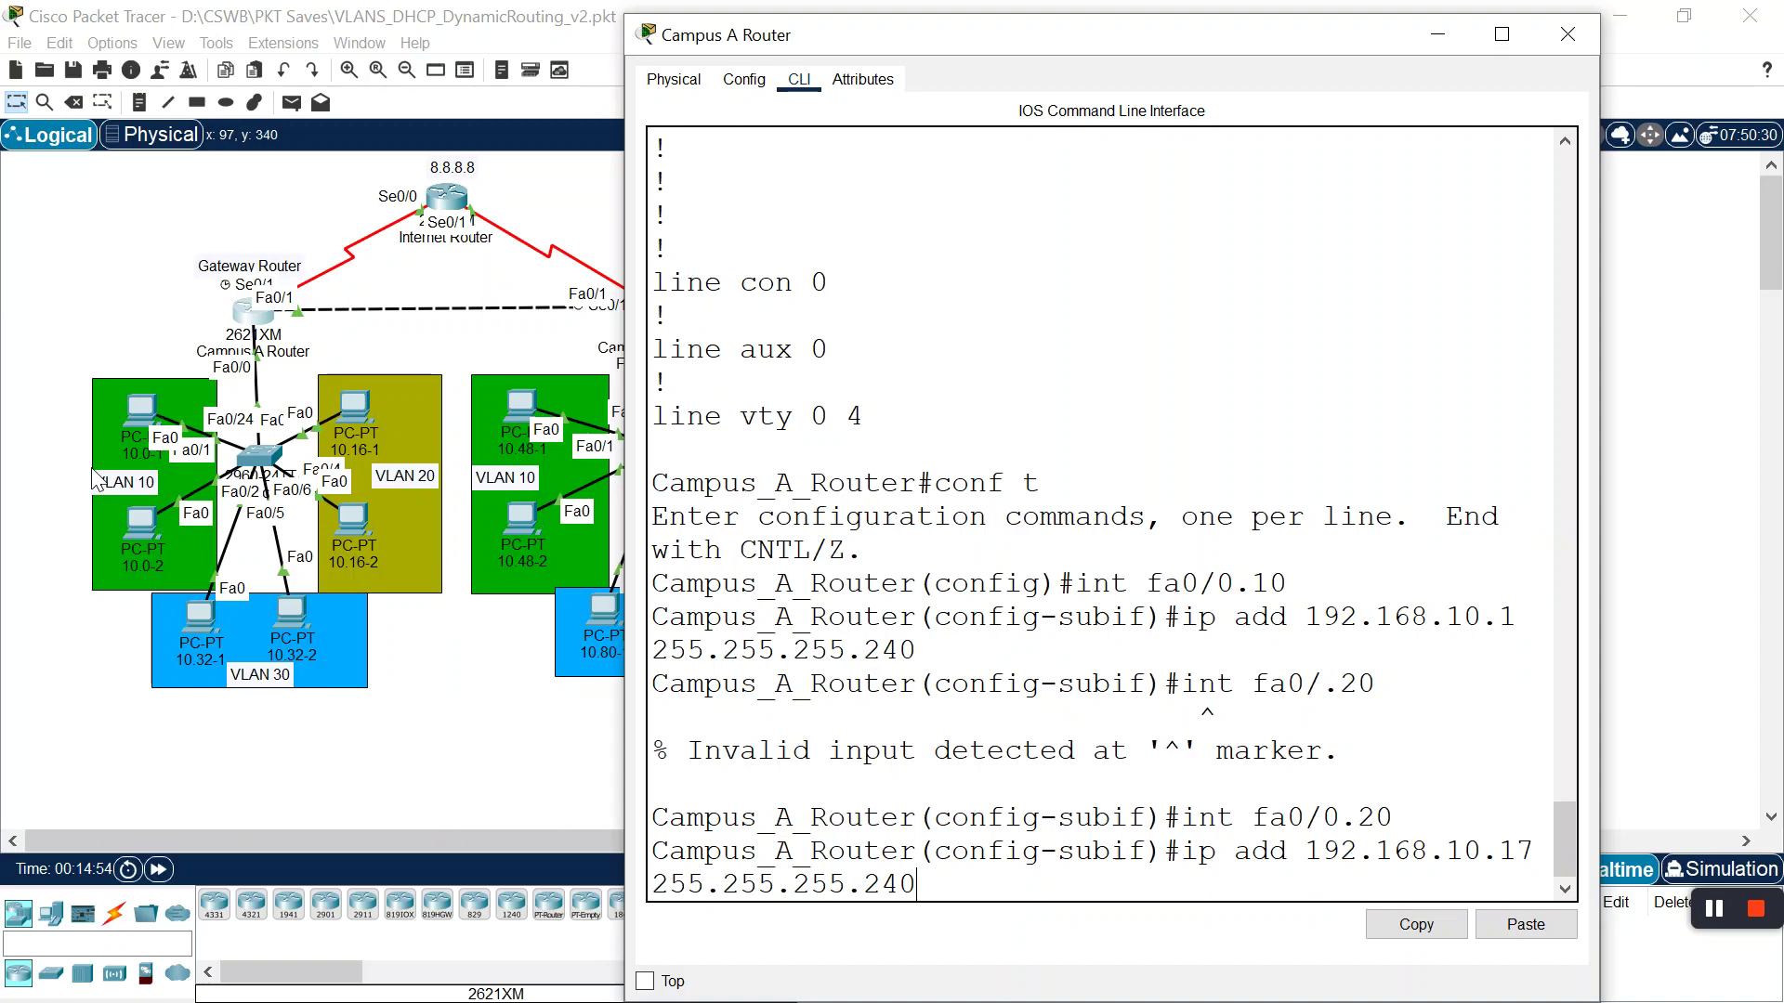
{"action": "key", "text": "Return"}
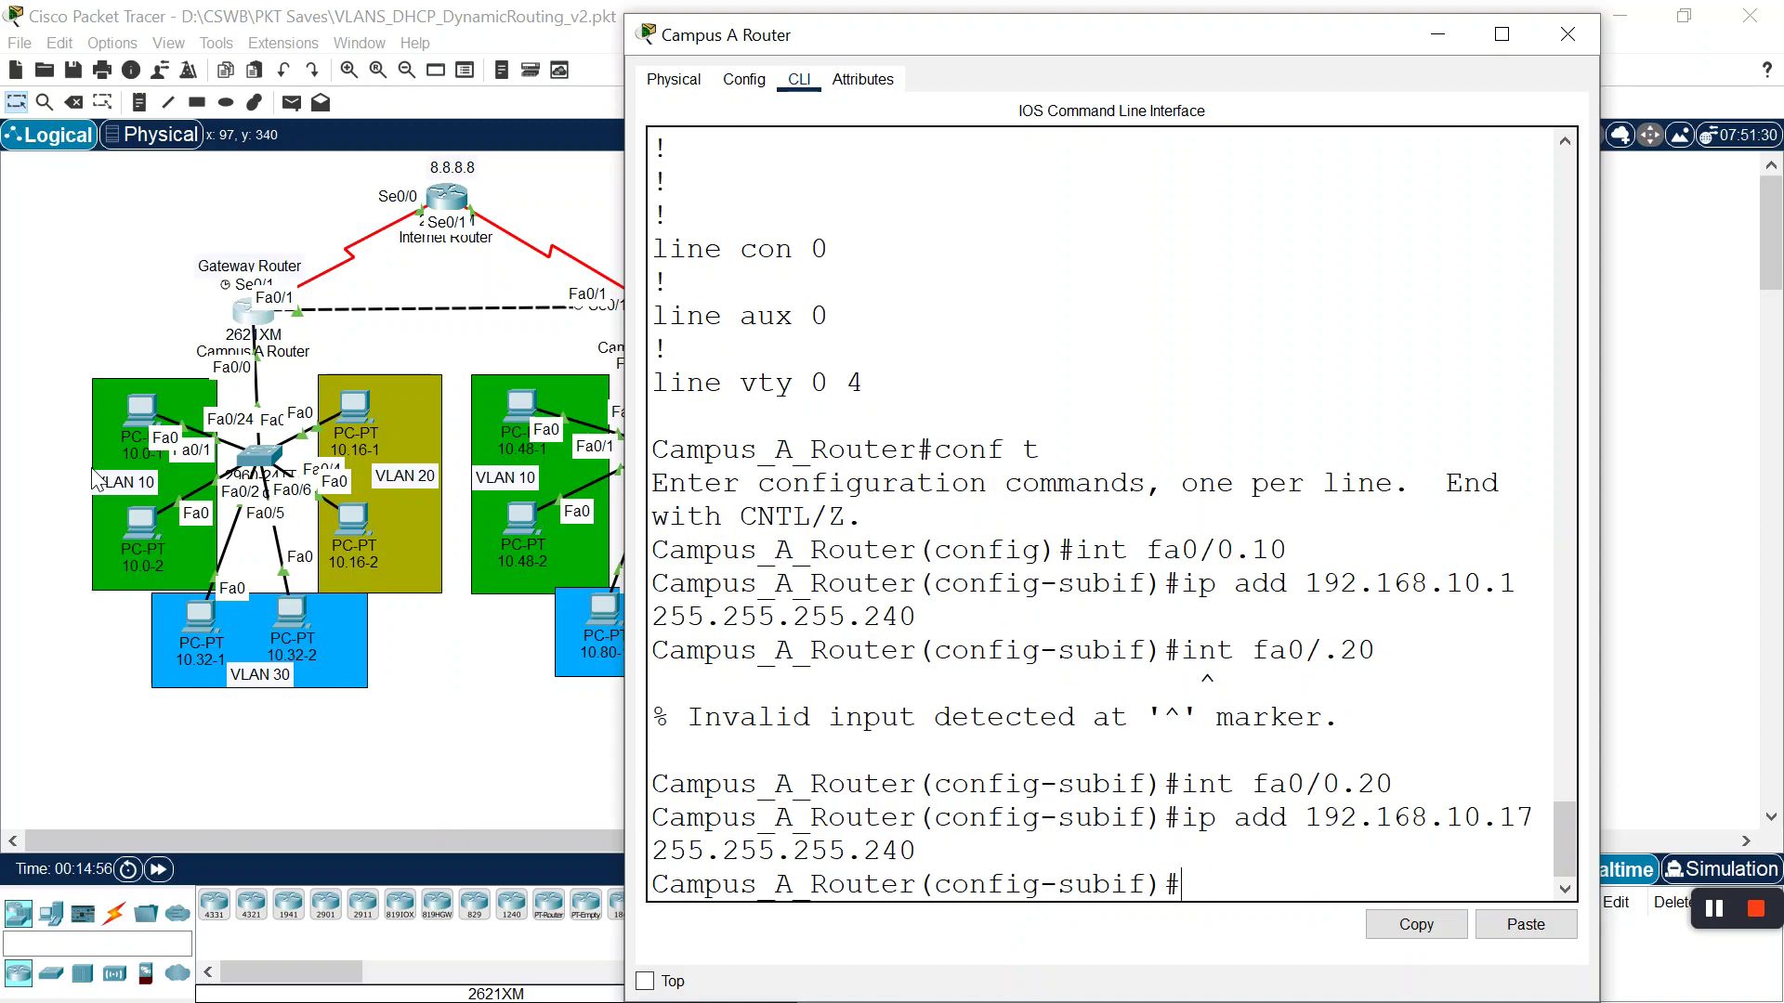
Assign subinterface fa0/0.30 the IP address 192.168.10.33 with mask 255.255.255.240 and exit to global configuration mode
{"action": "key", "text": "Up"}
{"action": "key", "text": "Up"}
{"action": "key", "text": "Left"}
{"action": "type", "text": "\\"}
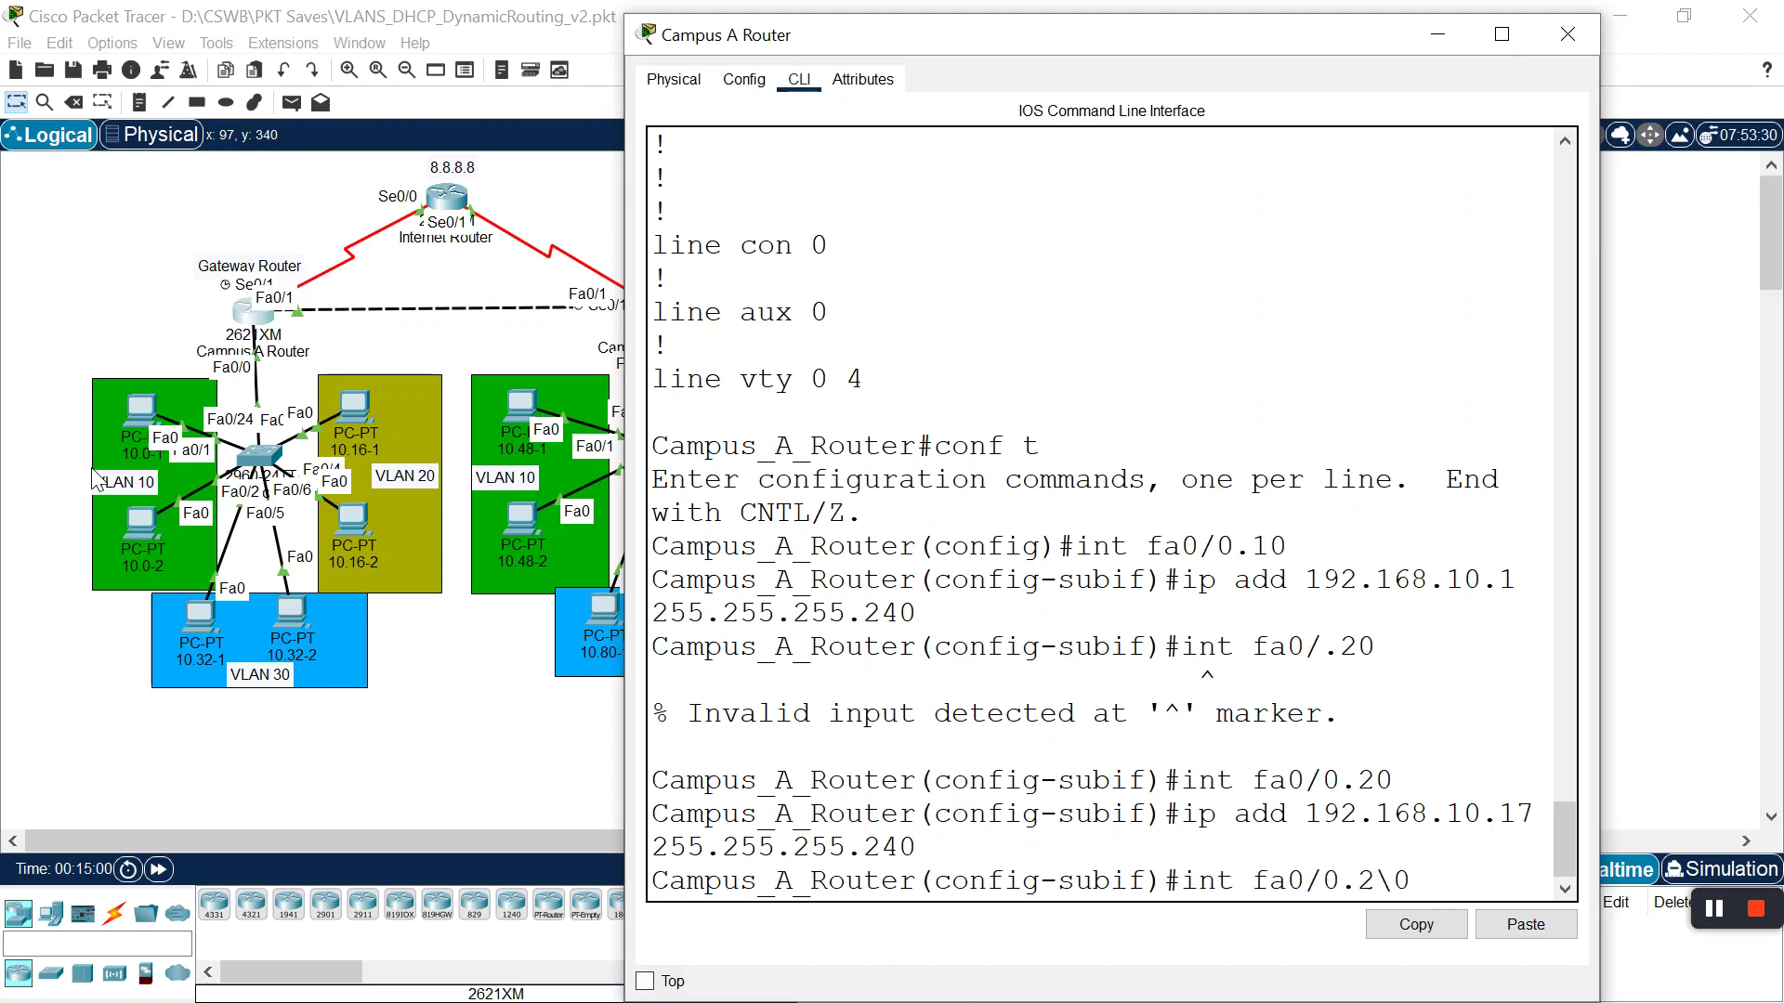
{"action": "type", "text": "3"}
{"action": "key", "text": "BackSpace"}
{"action": "key", "text": "BackSpace"}
{"action": "key", "text": "BackSpace"}
{"action": "type", "text": "3"}
{"action": "key", "text": "Return"}
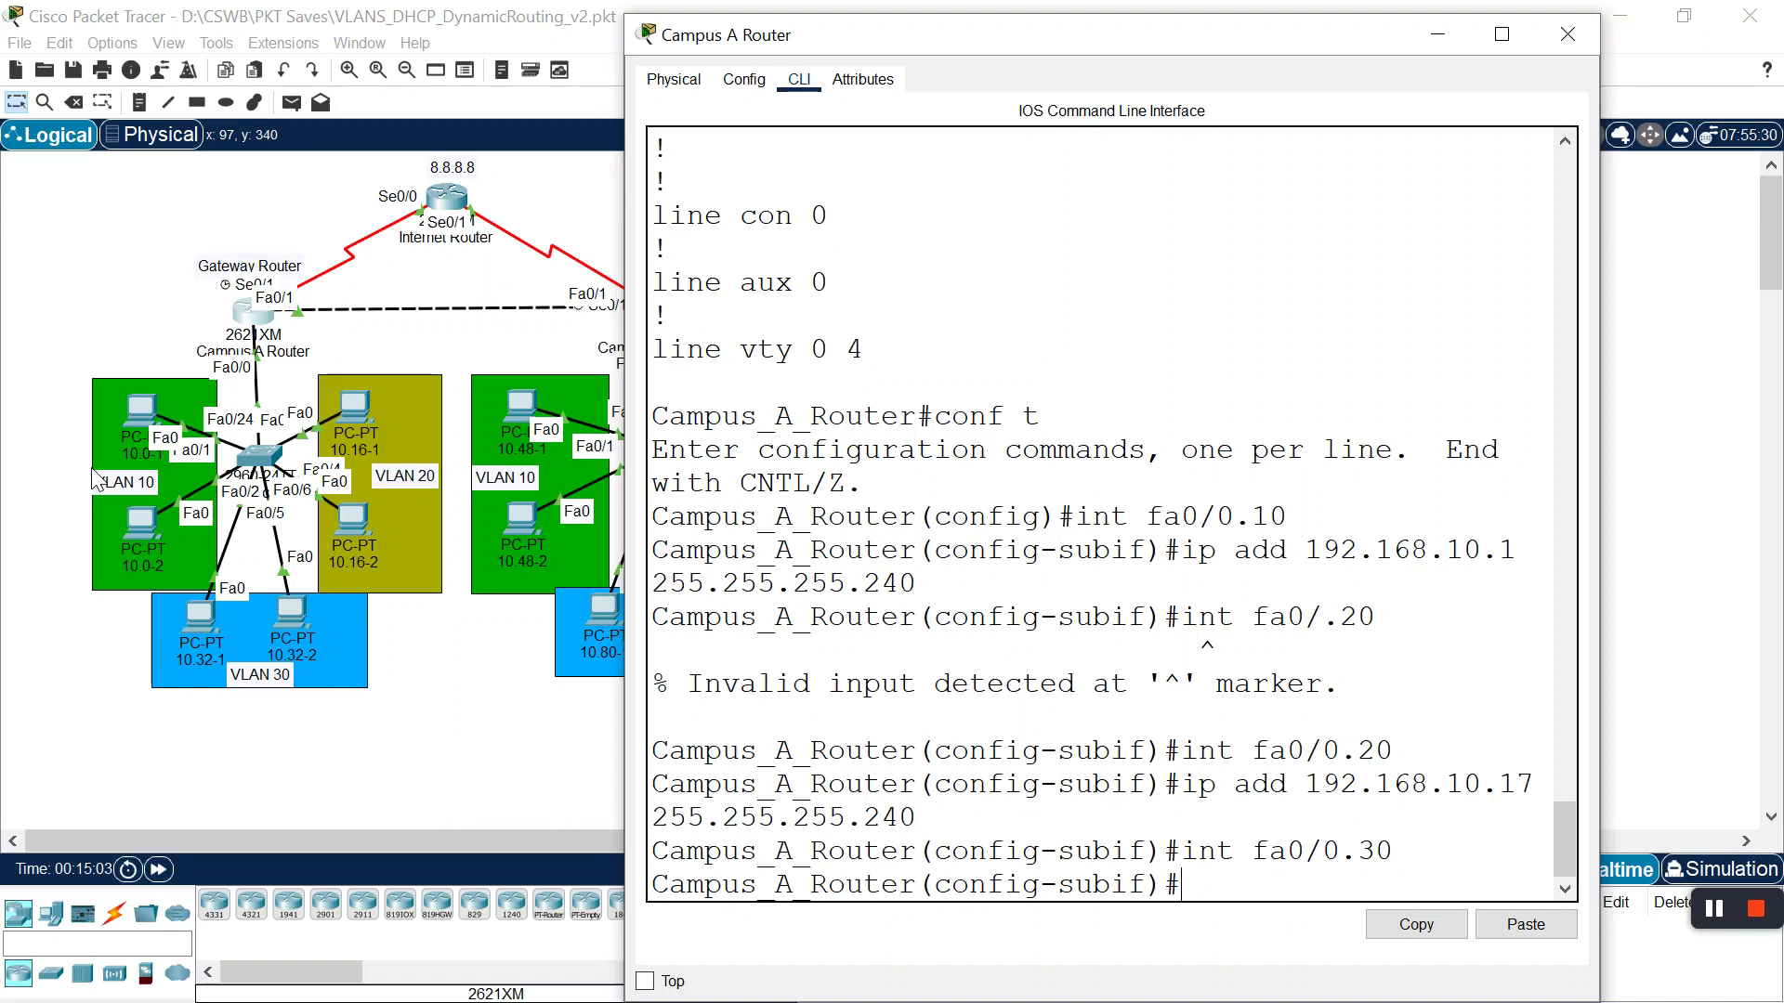
{"action": "key", "text": "Up"}
{"action": "key", "text": "Up"}
{"action": "key", "text": "Left"}
{"action": "key", "text": "Left"}
{"action": "key", "text": "Left"}
{"action": "key", "text": "Left"}
{"action": "key", "text": "Left"}
{"action": "key", "text": "Left"}
{"action": "key", "text": "Left"}
{"action": "key", "text": "Left"}
{"action": "key", "text": "Left"}
{"action": "key", "text": "Left"}
{"action": "key", "text": "Left"}
{"action": "key", "text": "Left"}
{"action": "key", "text": "Left"}
{"action": "key", "text": "Left"}
{"action": "key", "text": "Left"}
{"action": "key", "text": "Left"}
{"action": "key", "text": "Left"}
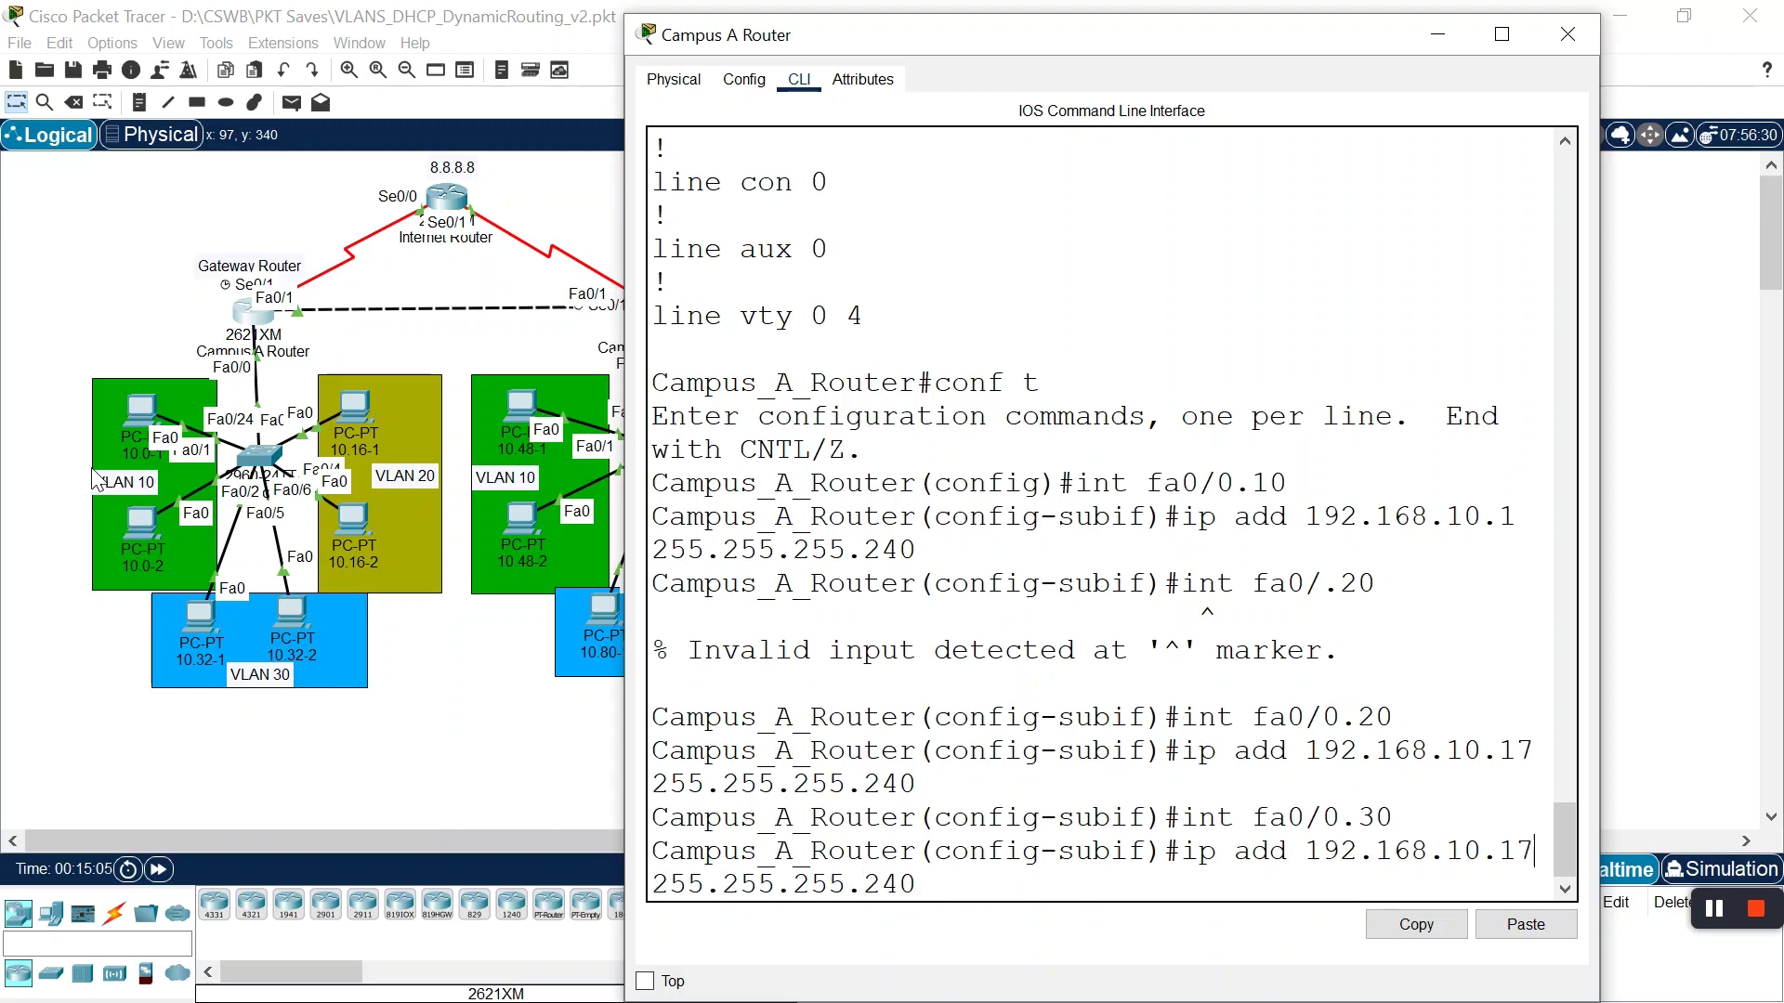
{"action": "key", "text": "Delete"}
{"action": "key", "text": "BackSpace"}
{"action": "type", "text": "33"}
{"action": "key", "text": "Return"}
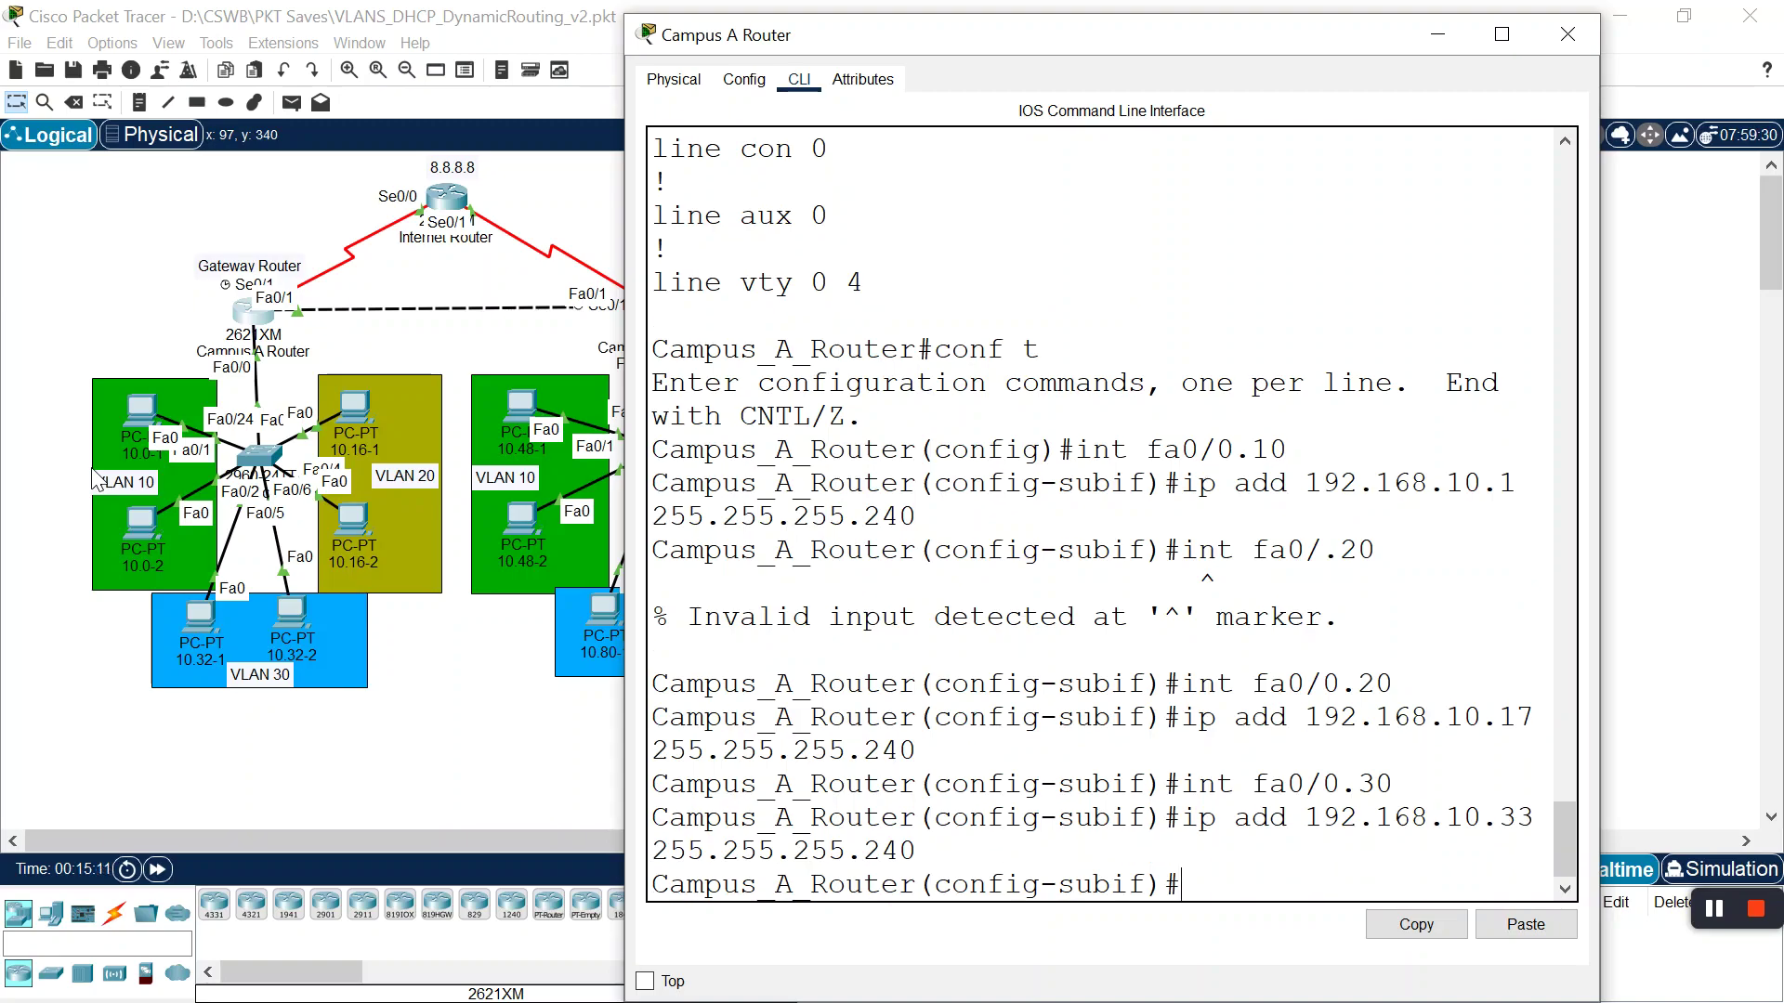
{"action": "type", "text": "exit"}
{"action": "key", "text": "Return"}
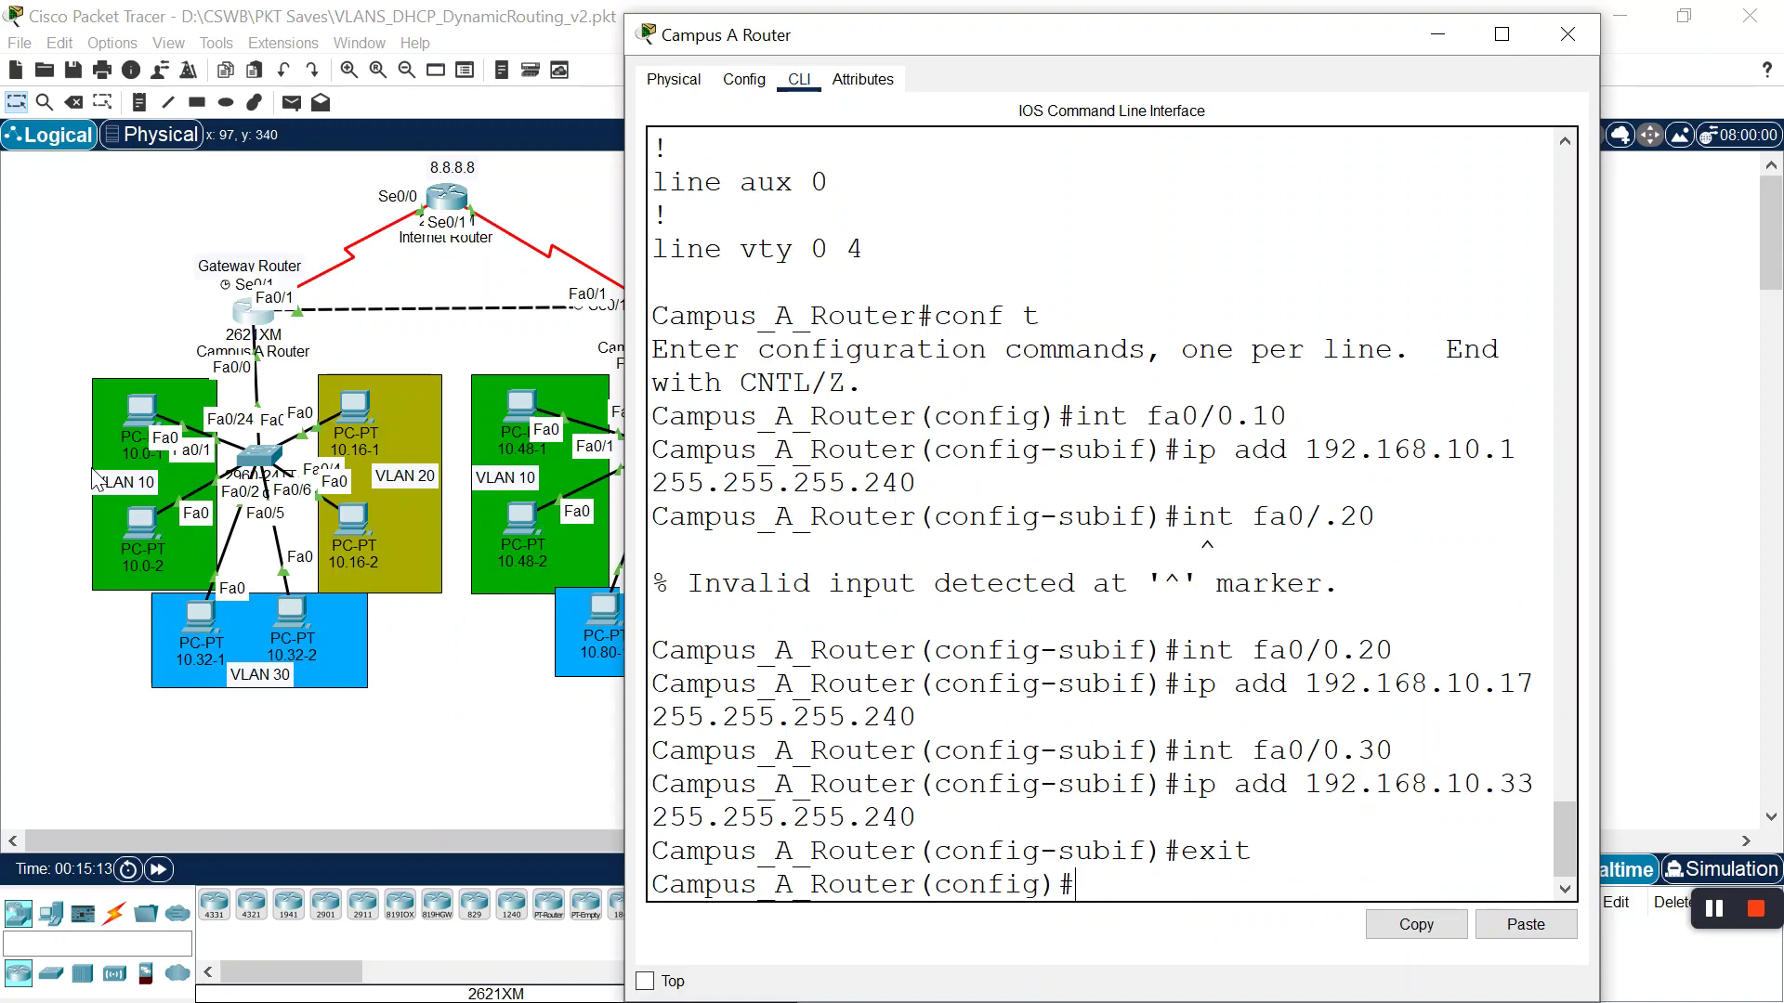
List the running configuration and check the IP addresses and masks of subinterfaces FastEthernet0/0.10, 0/0.20 and 0/0.30
{"action": "type", "text": "do sh run"}
{"action": "key", "text": "Return"}
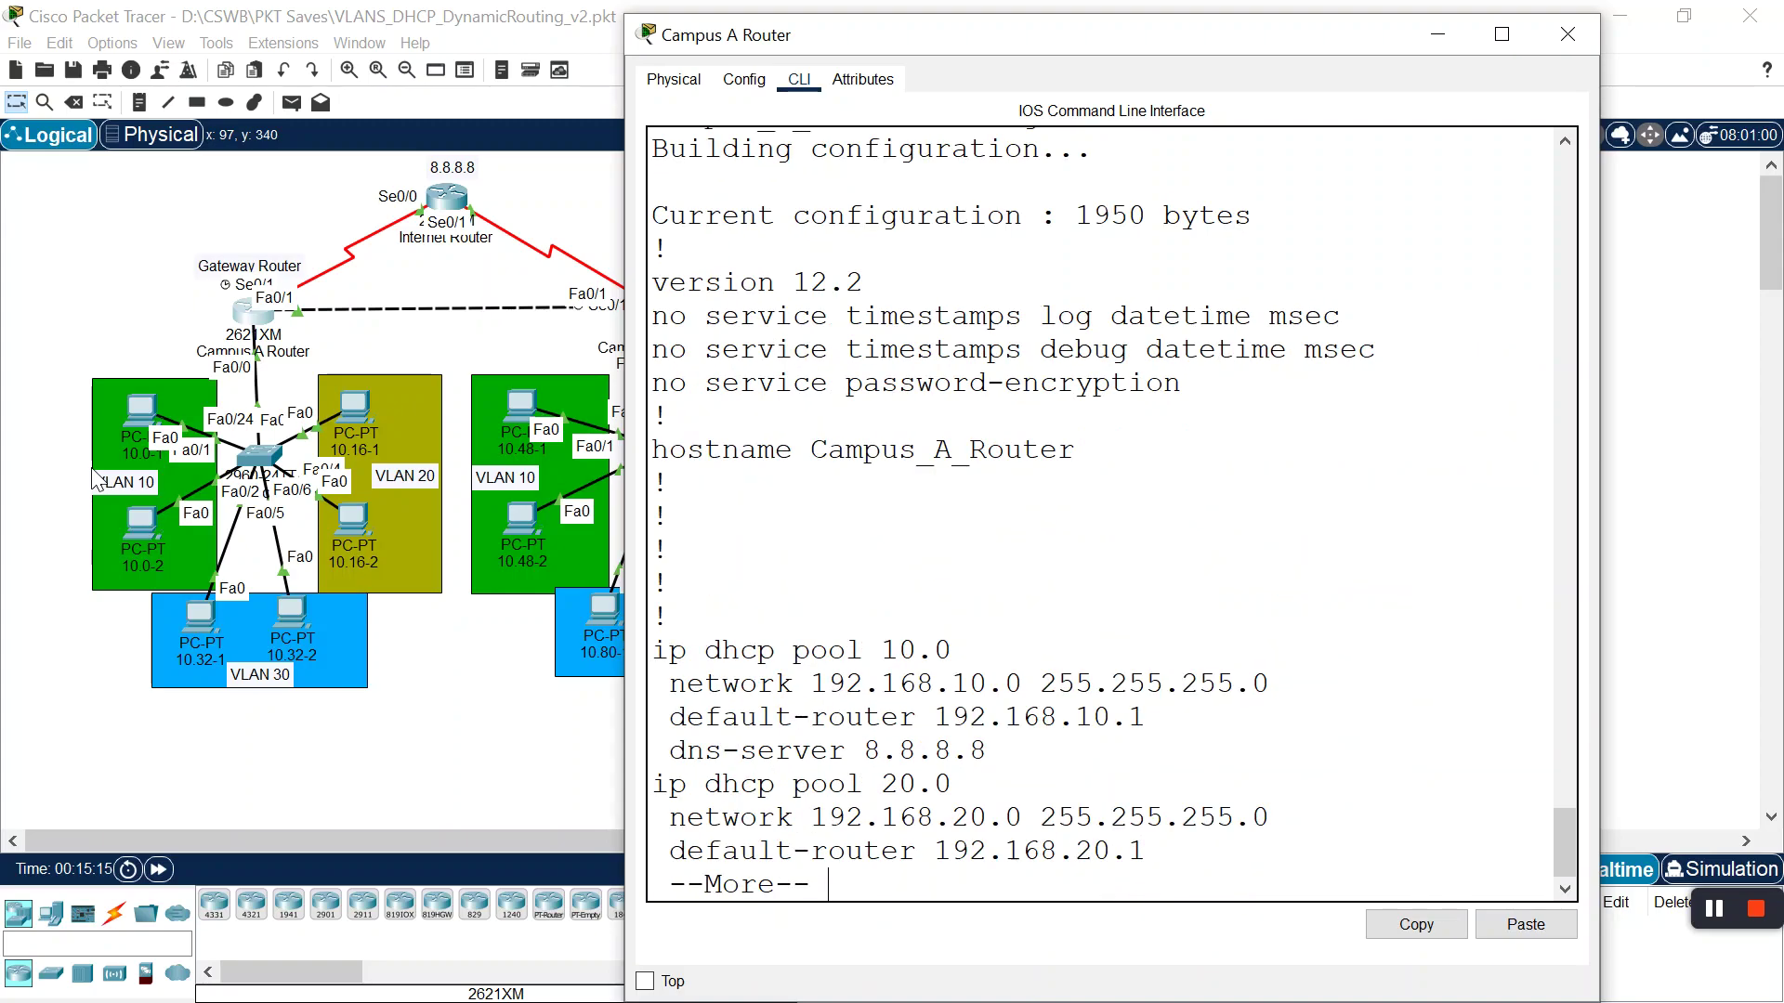
{"action": "key", "text": "space"}
{"action": "key", "text": "space"}
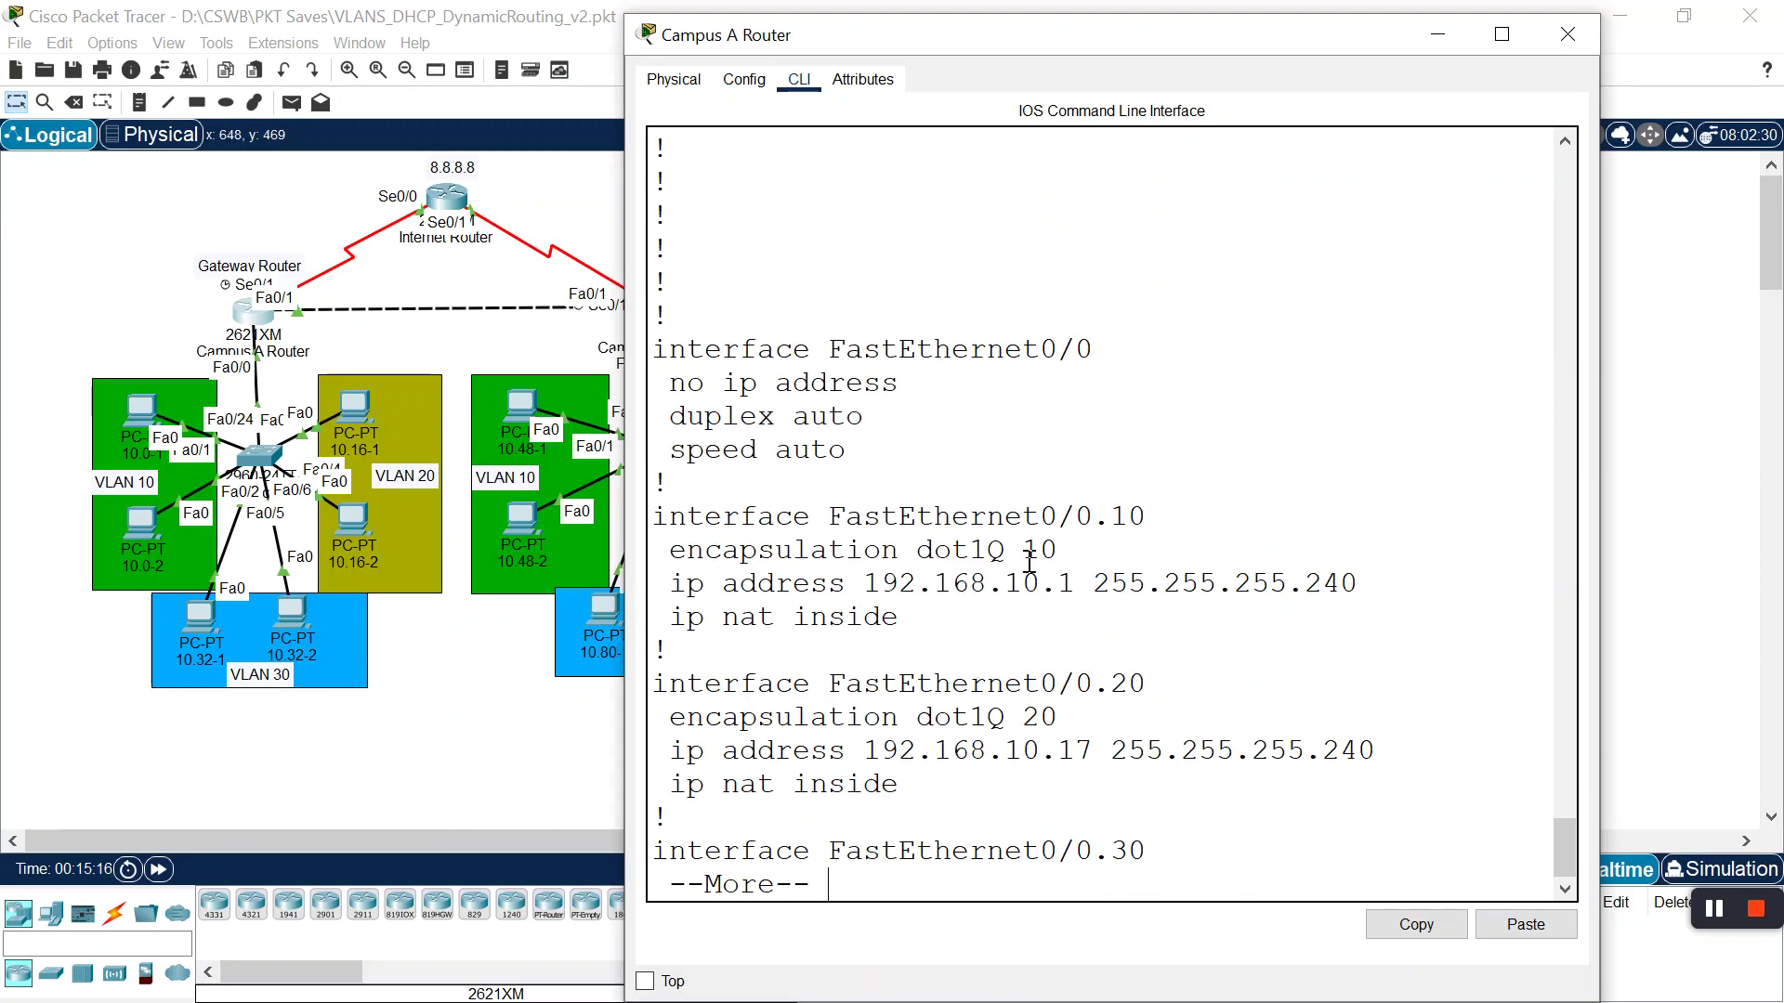
{"action": "key", "text": "space"}
{"action": "scroll", "coordinate": [1167, 486], "scroll_direction": "up", "scroll_amount": 1}
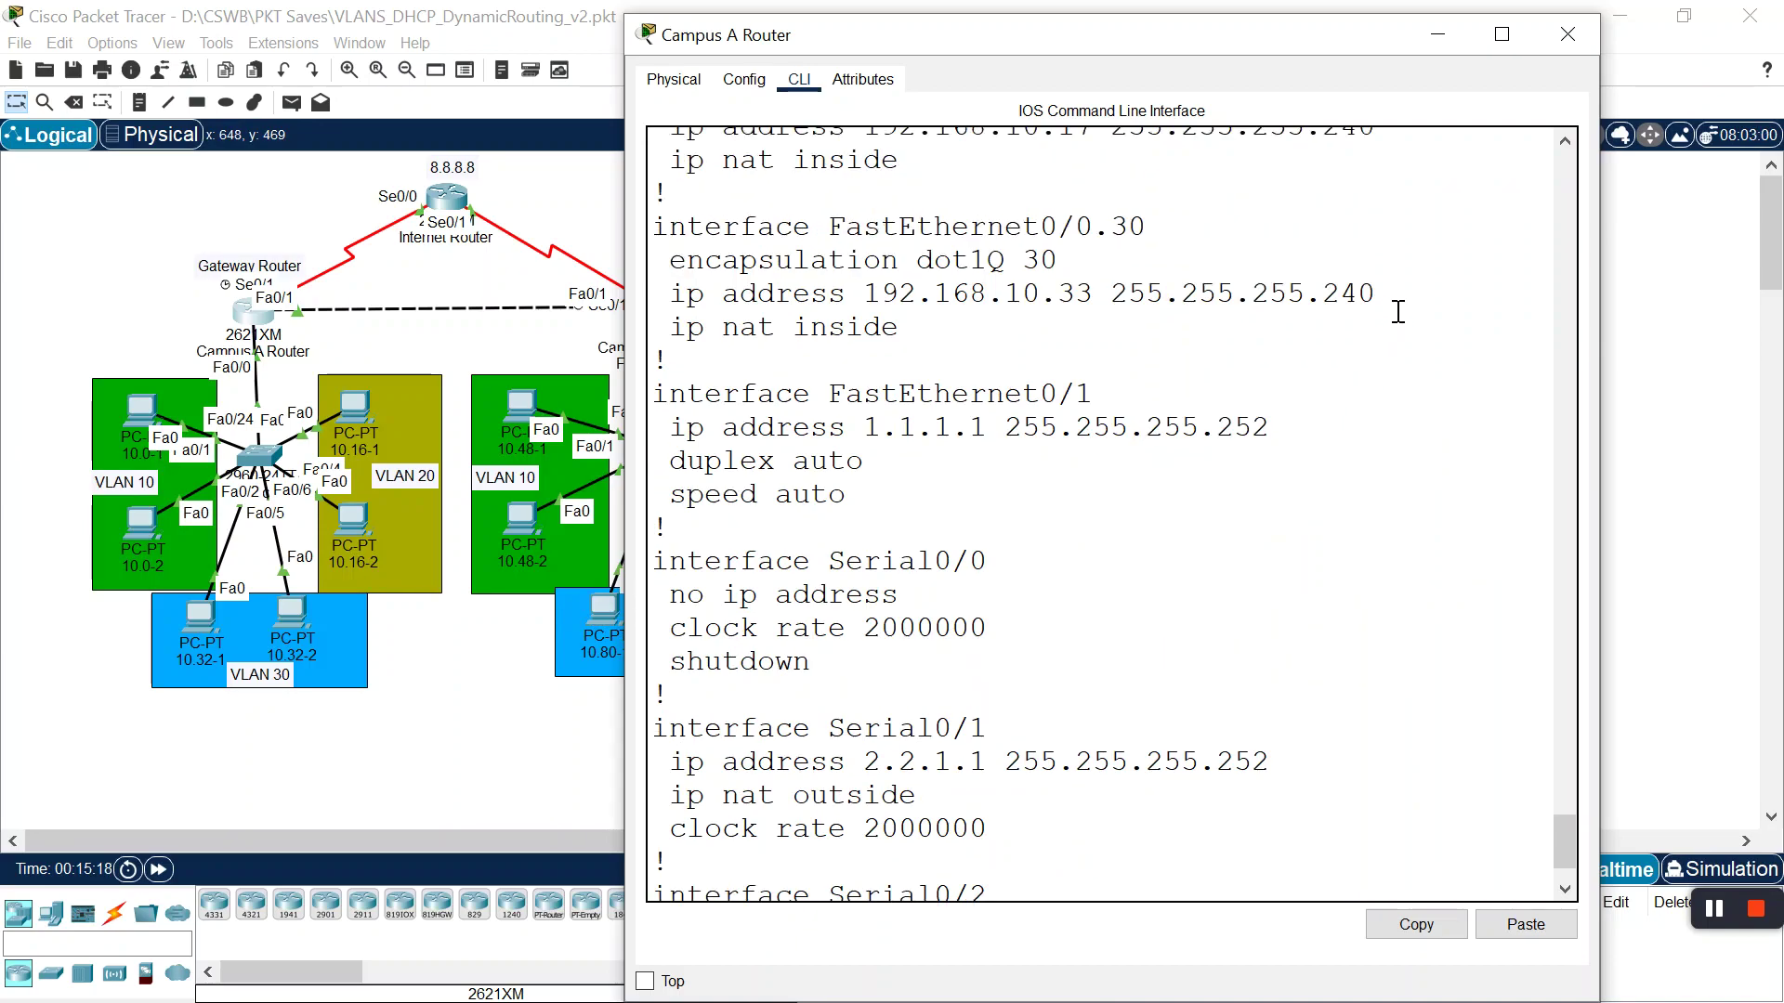
{"action": "scroll", "coordinate": [1384, 387], "scroll_direction": "up", "scroll_amount": 1}
{"action": "left_click_drag", "start_coordinate": [1384, 392], "coordinate": [652, 395]}
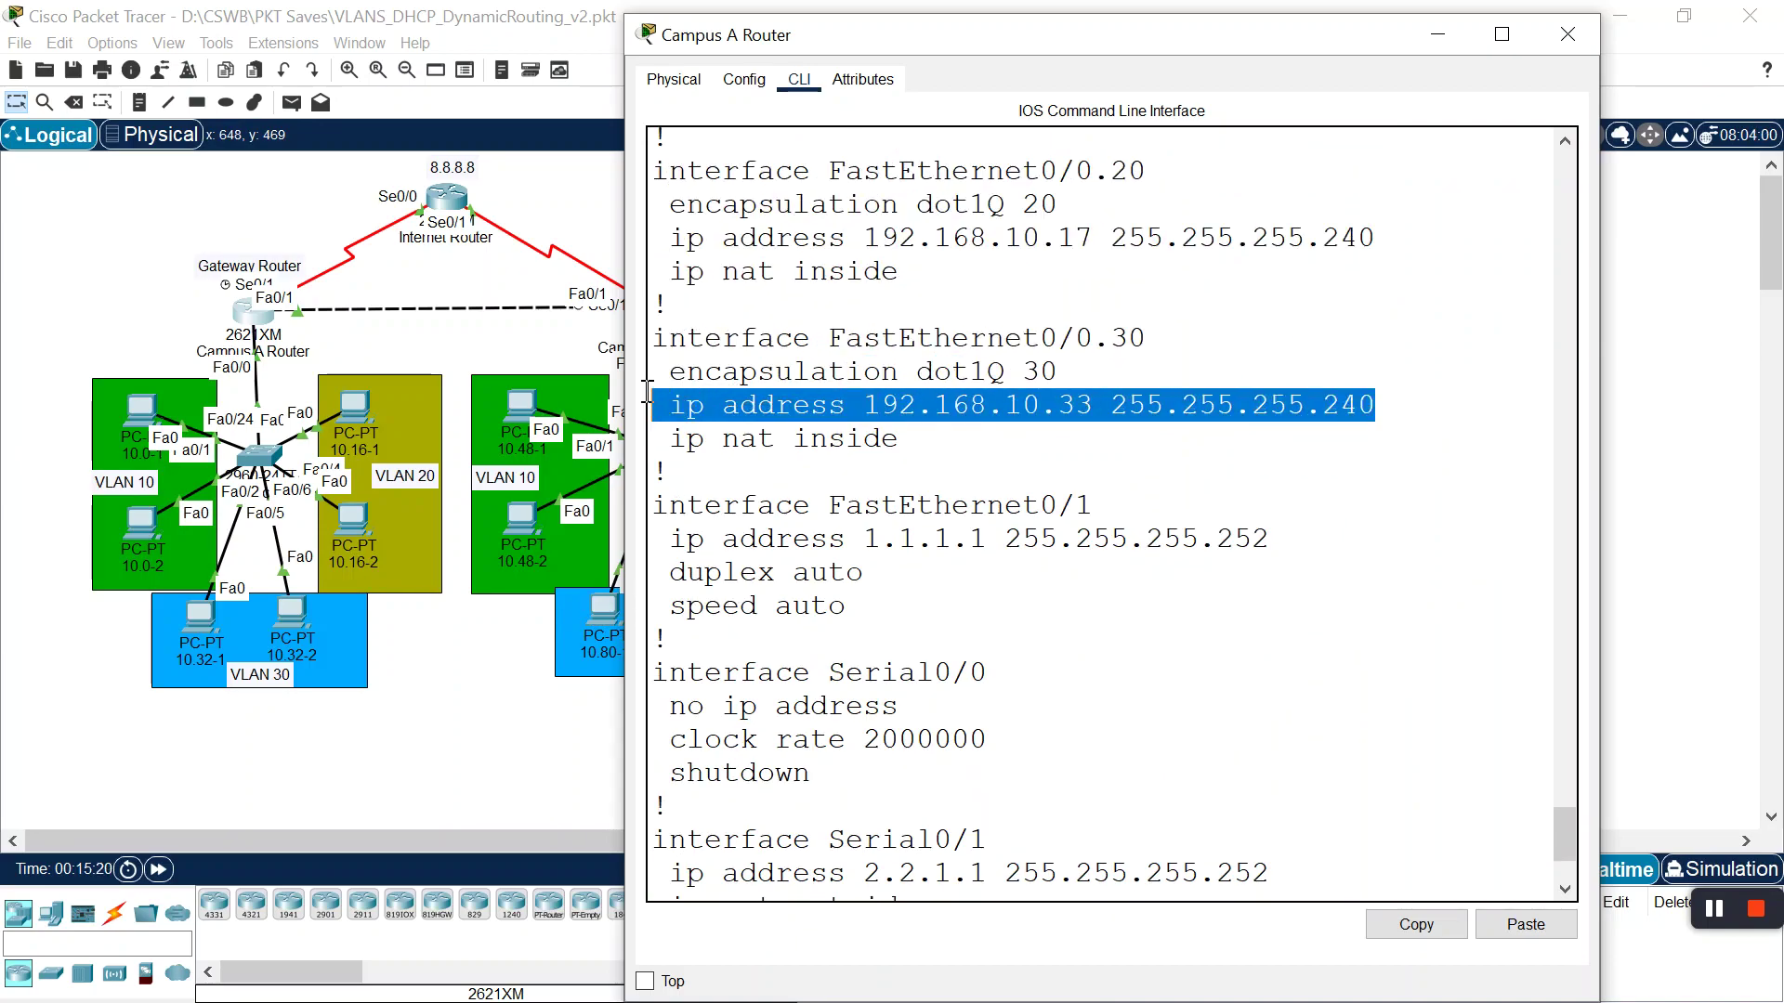
{"action": "scroll", "coordinate": [1050, 378], "scroll_direction": "up", "scroll_amount": 1}
{"action": "scroll", "coordinate": [1050, 378], "scroll_direction": "up", "scroll_amount": 1}
{"action": "left_click_drag", "start_coordinate": [1380, 353], "coordinate": [688, 353]}
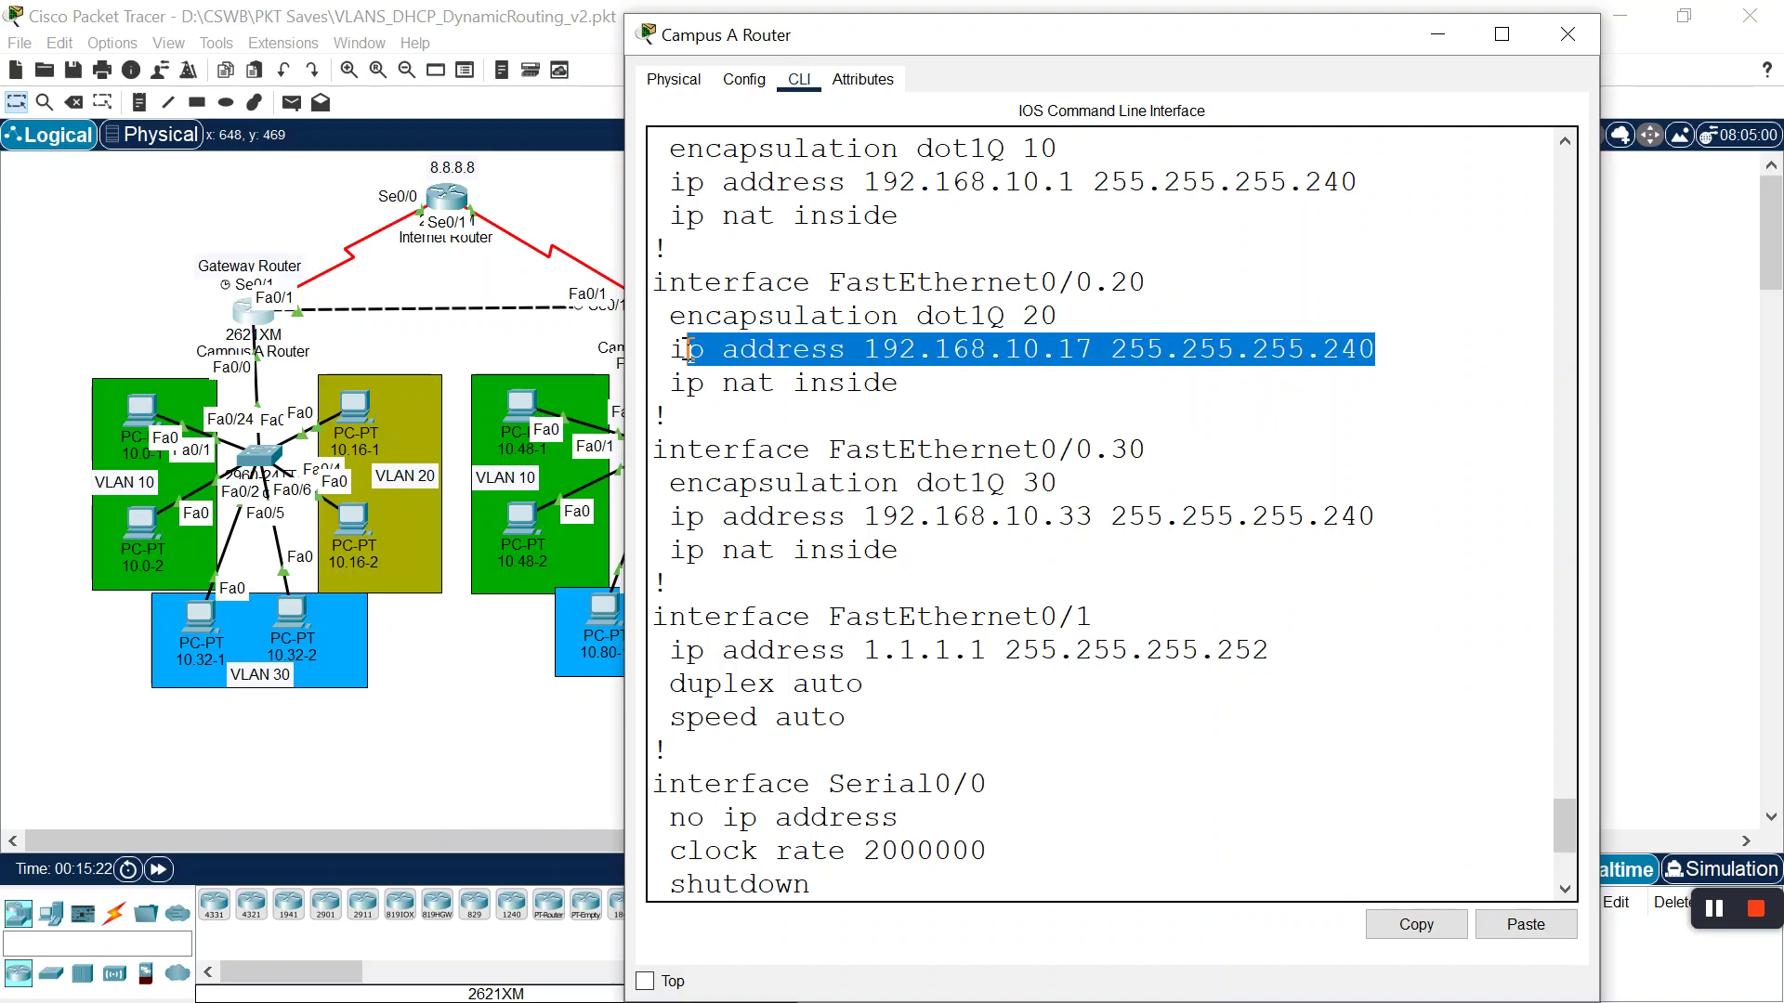
{"action": "scroll", "coordinate": [688, 350], "scroll_direction": "up", "scroll_amount": 1}
{"action": "left_click_drag", "start_coordinate": [1421, 237], "coordinate": [695, 241]}
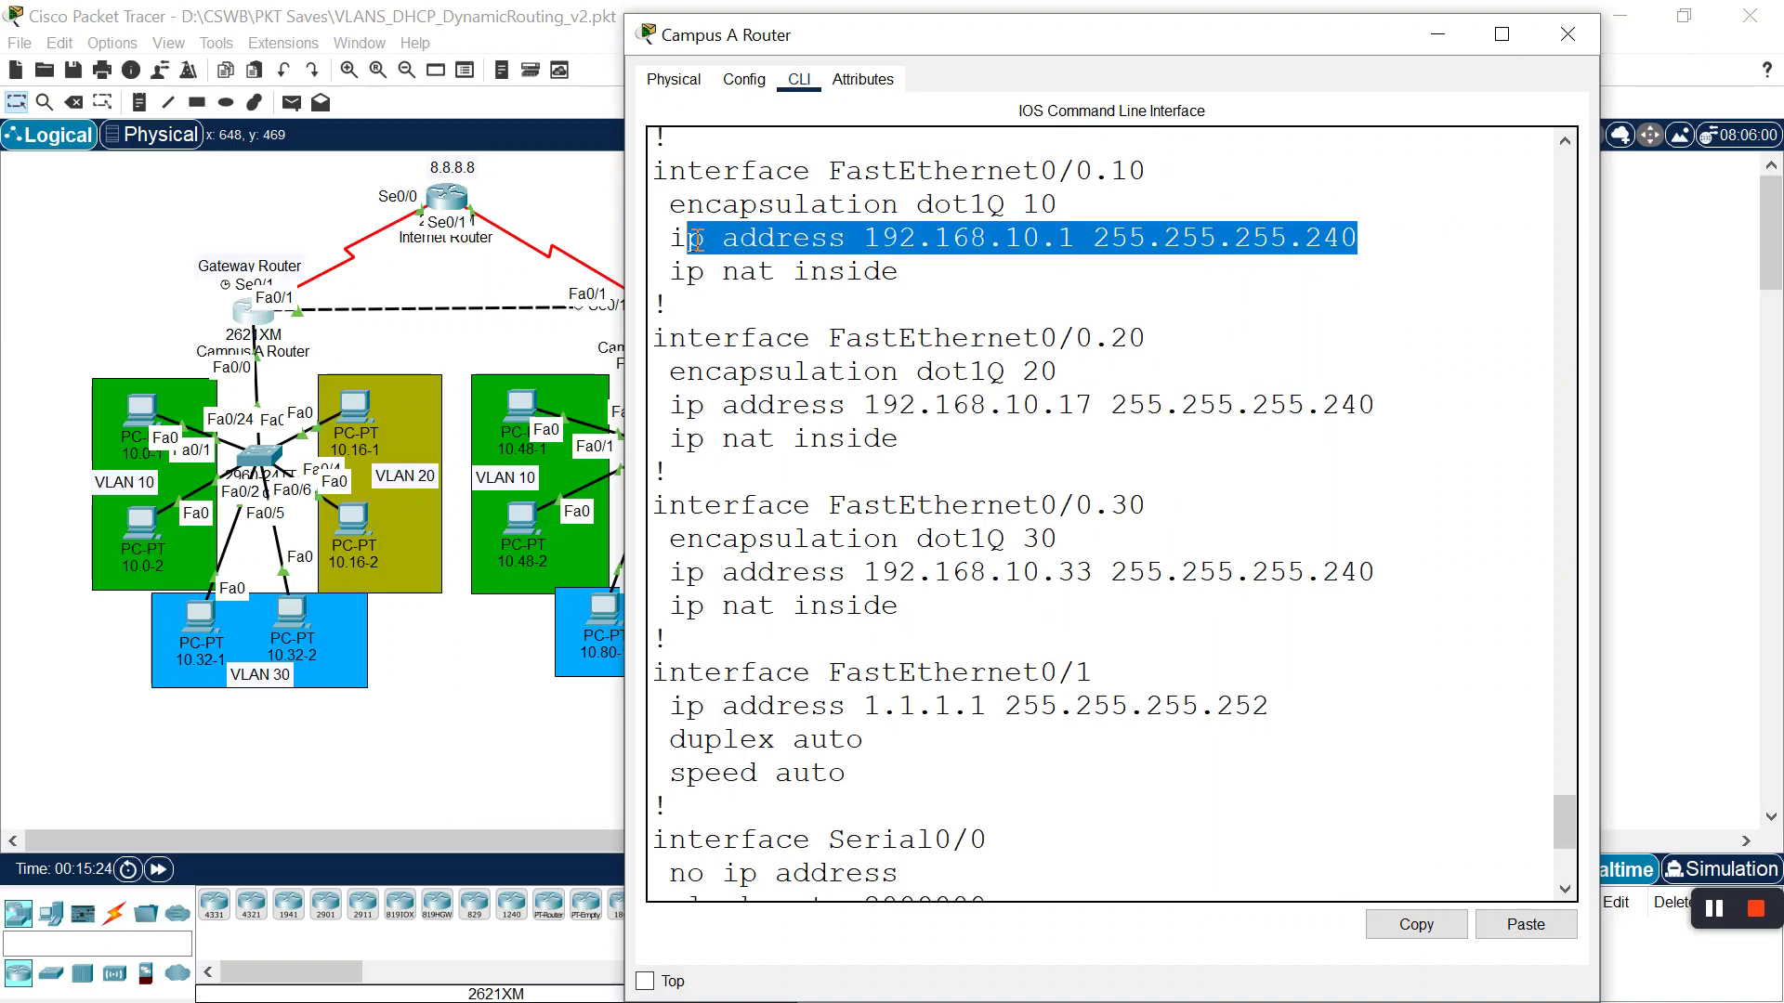
{"action": "scroll", "coordinate": [967, 518], "scroll_direction": "up", "scroll_amount": 2}
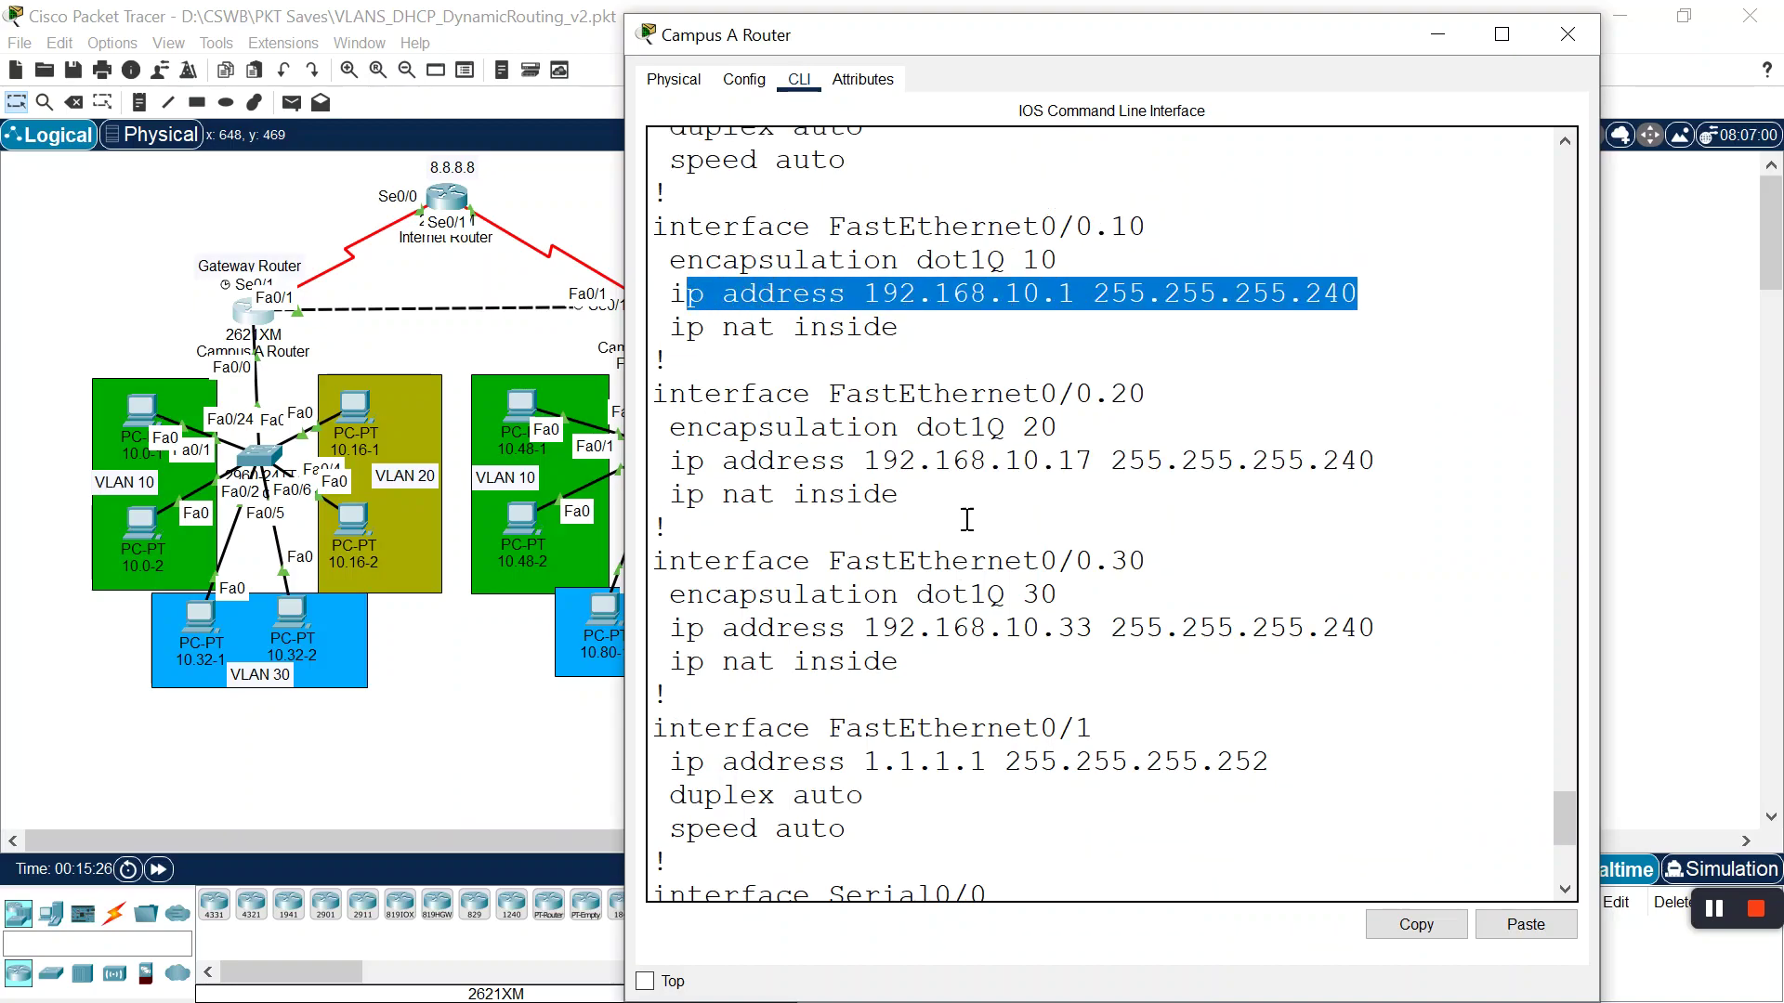
Examine the names, networks and default routers of the DHCP pools in the configuration listing, then return to the configuration prompt
{"action": "scroll", "coordinate": [967, 518], "scroll_direction": "up", "scroll_amount": 2}
{"action": "scroll", "coordinate": [875, 625], "scroll_direction": "up", "scroll_amount": 5}
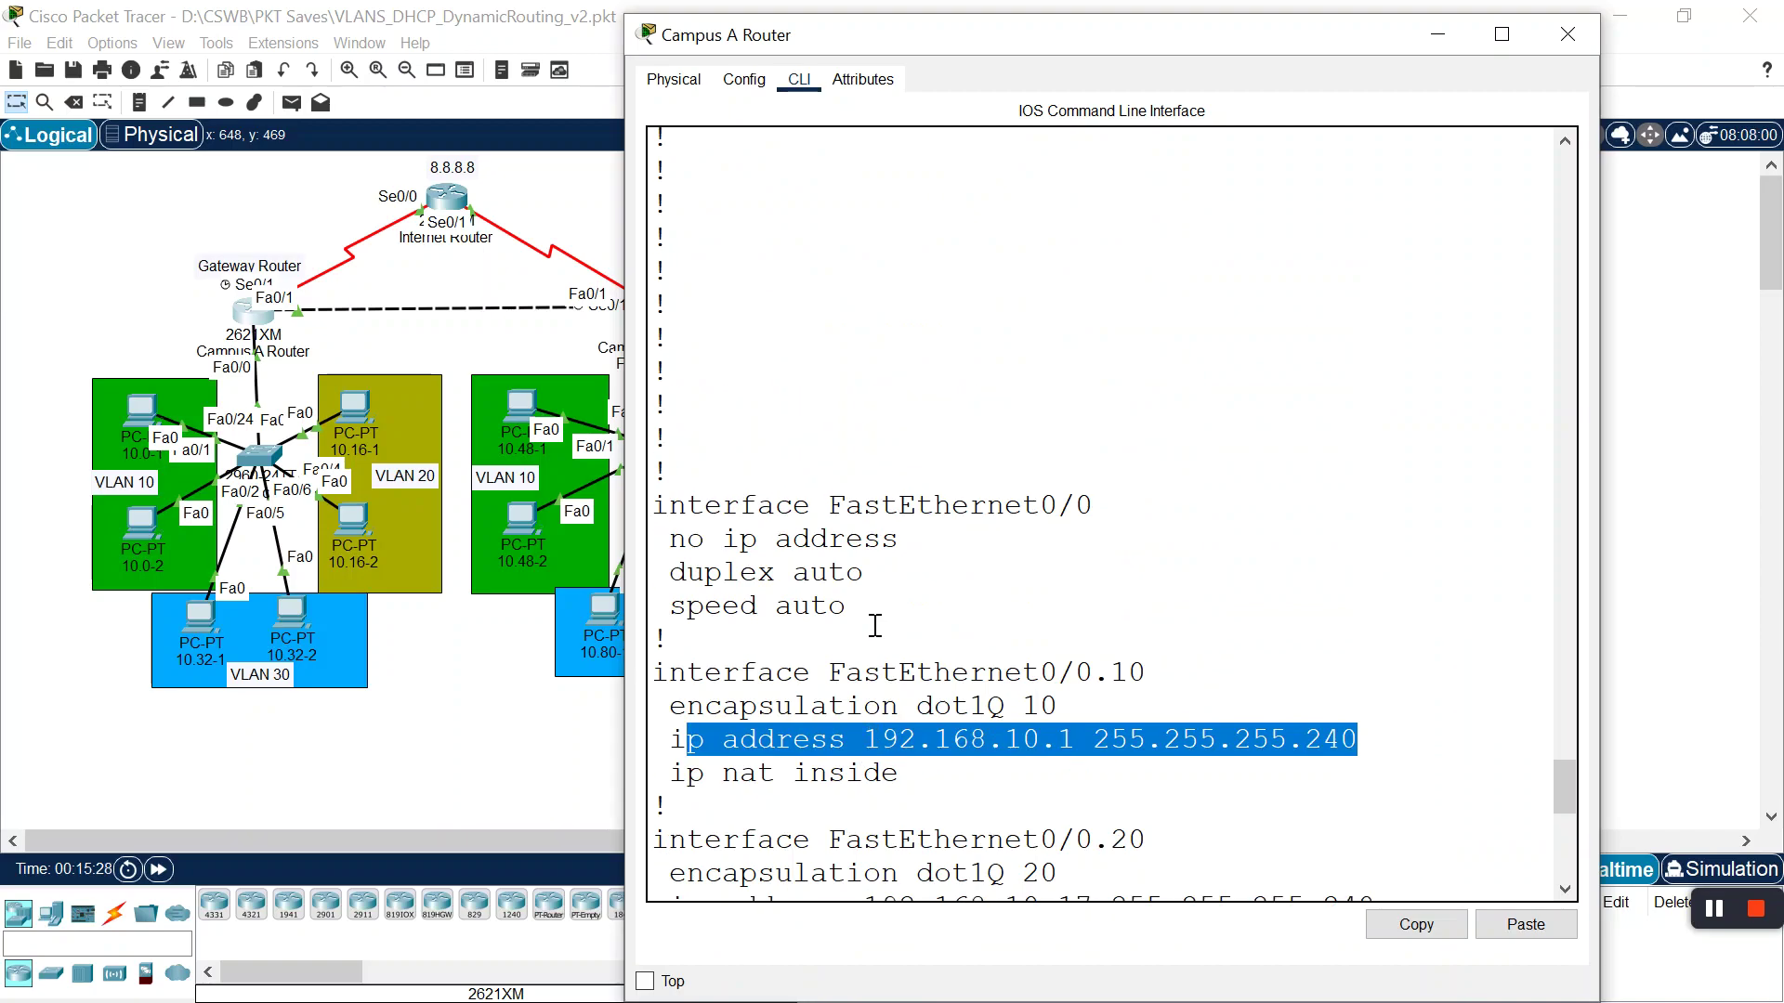
{"action": "scroll", "coordinate": [875, 626], "scroll_direction": "up", "scroll_amount": 3}
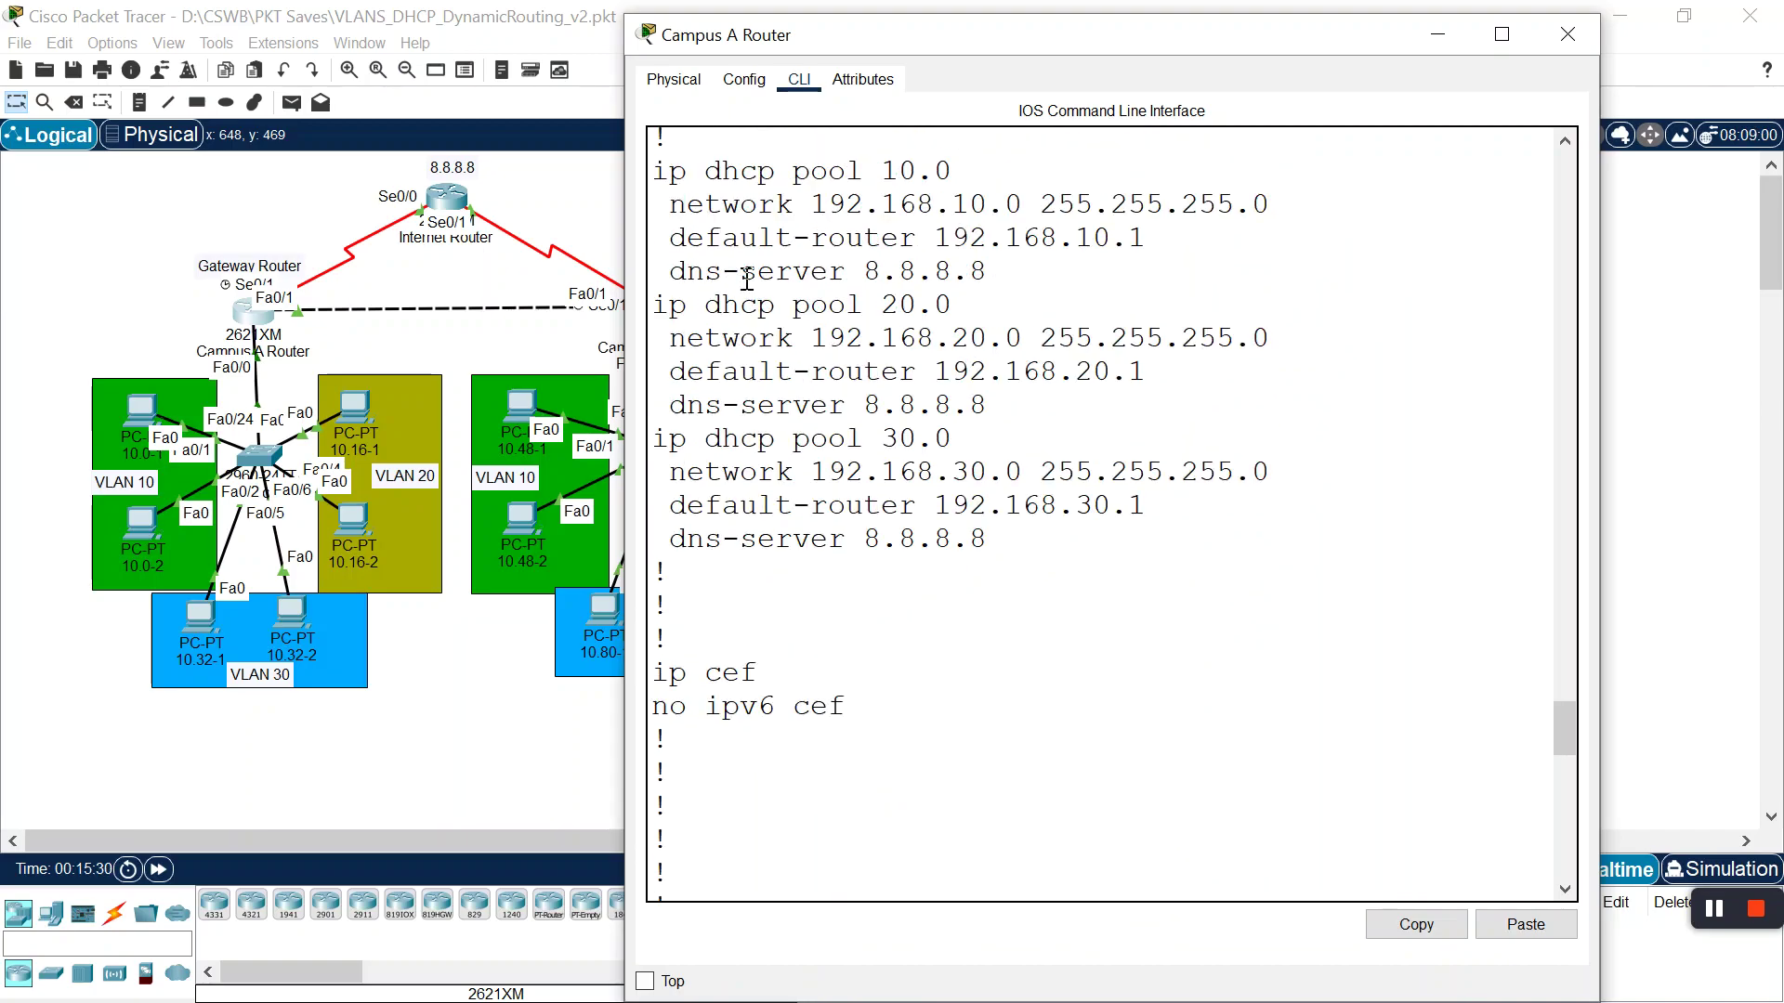
{"action": "left_click_drag", "start_coordinate": [663, 171], "coordinate": [1236, 532]}
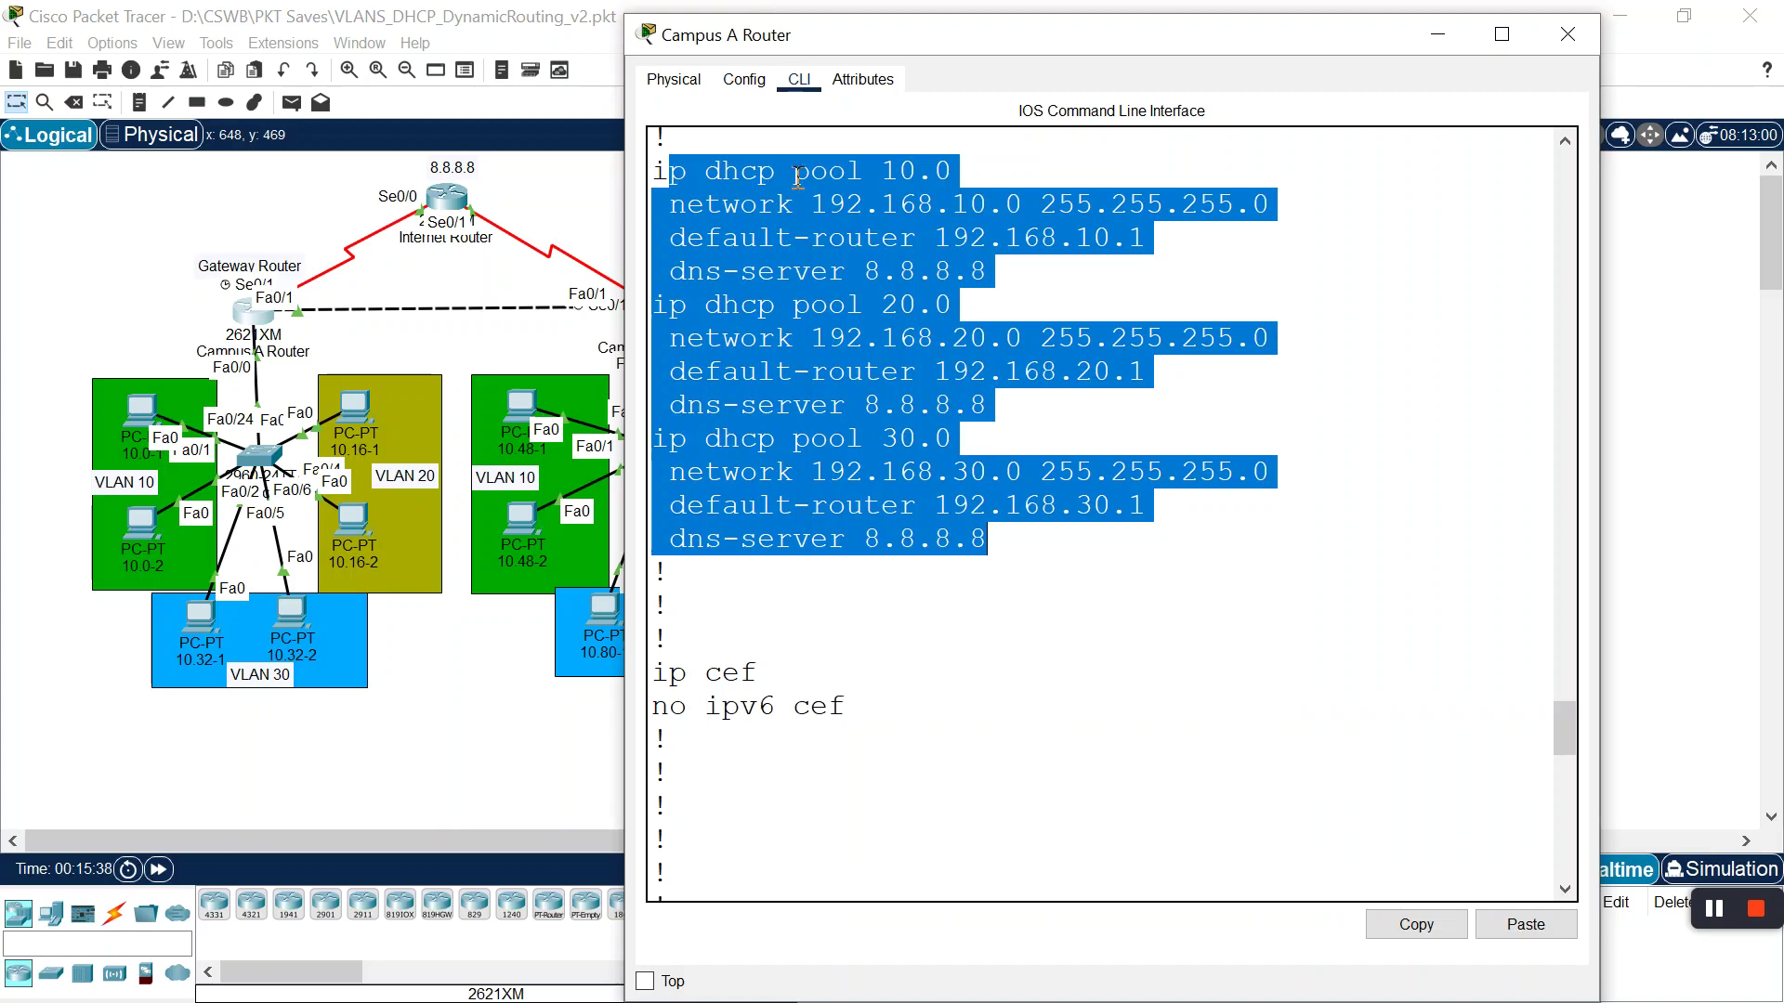
{"action": "left_click", "coordinate": [879, 170]}
{"action": "left_click_drag", "start_coordinate": [881, 170], "coordinate": [957, 170]}
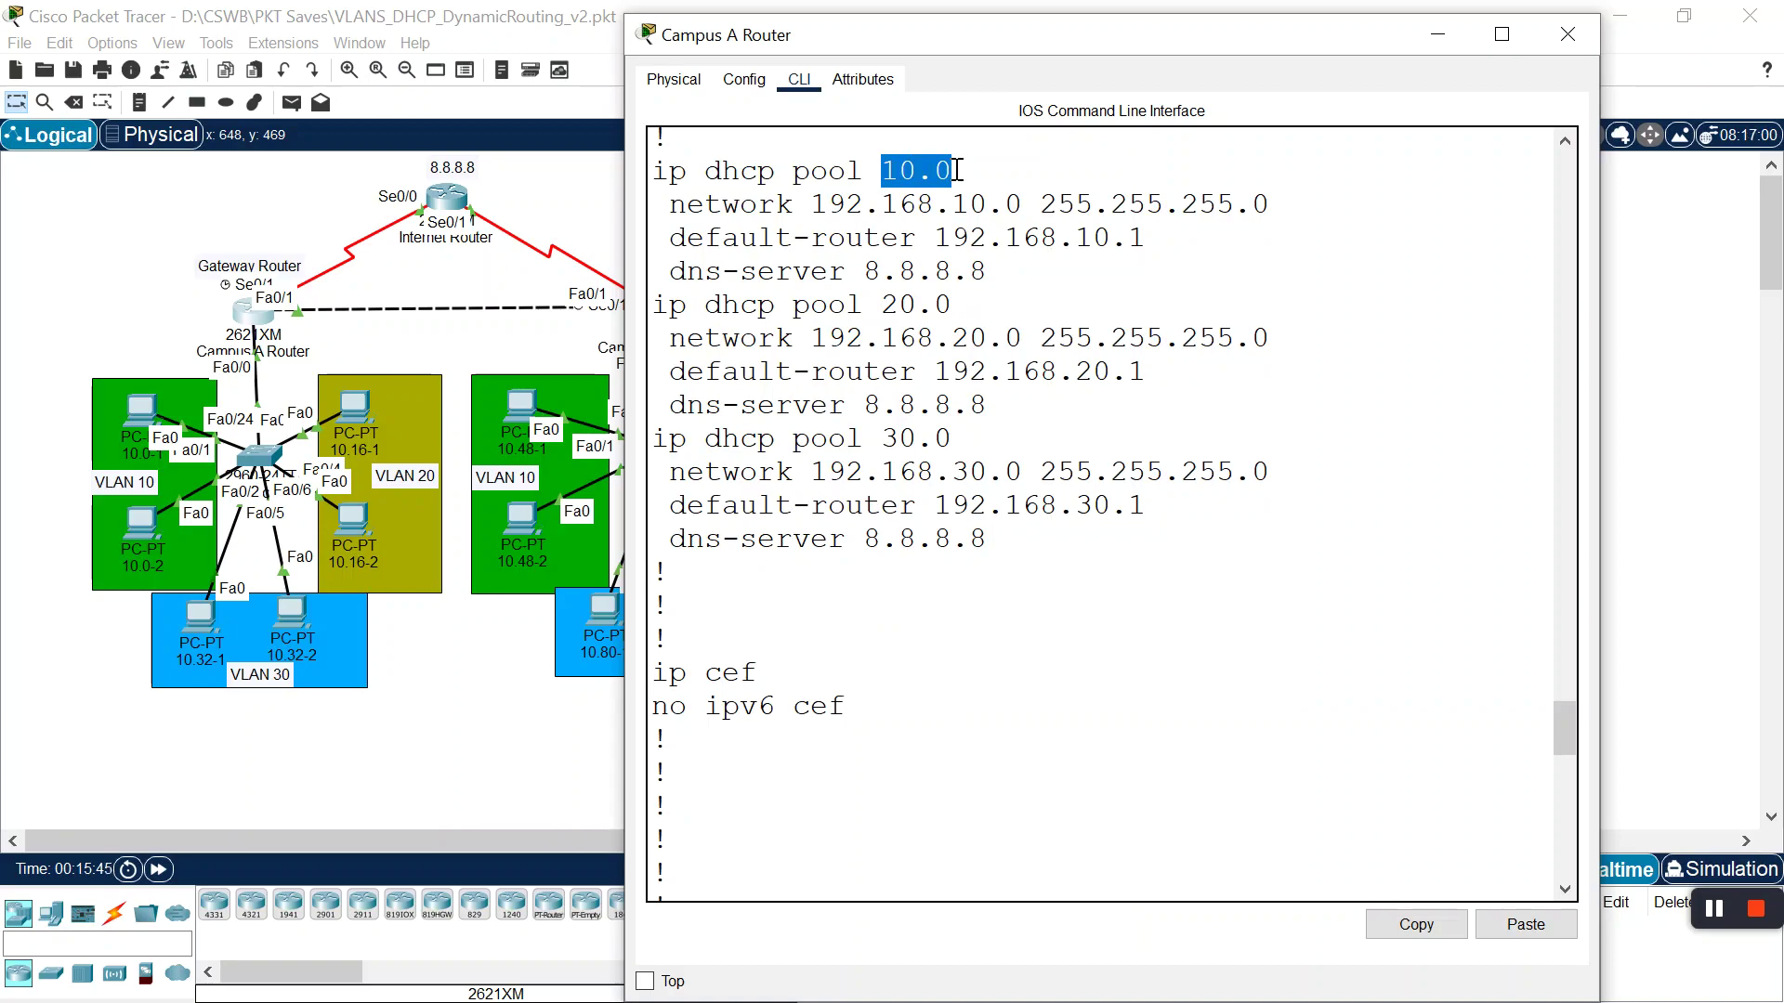
{"action": "left_click", "coordinate": [1081, 508]}
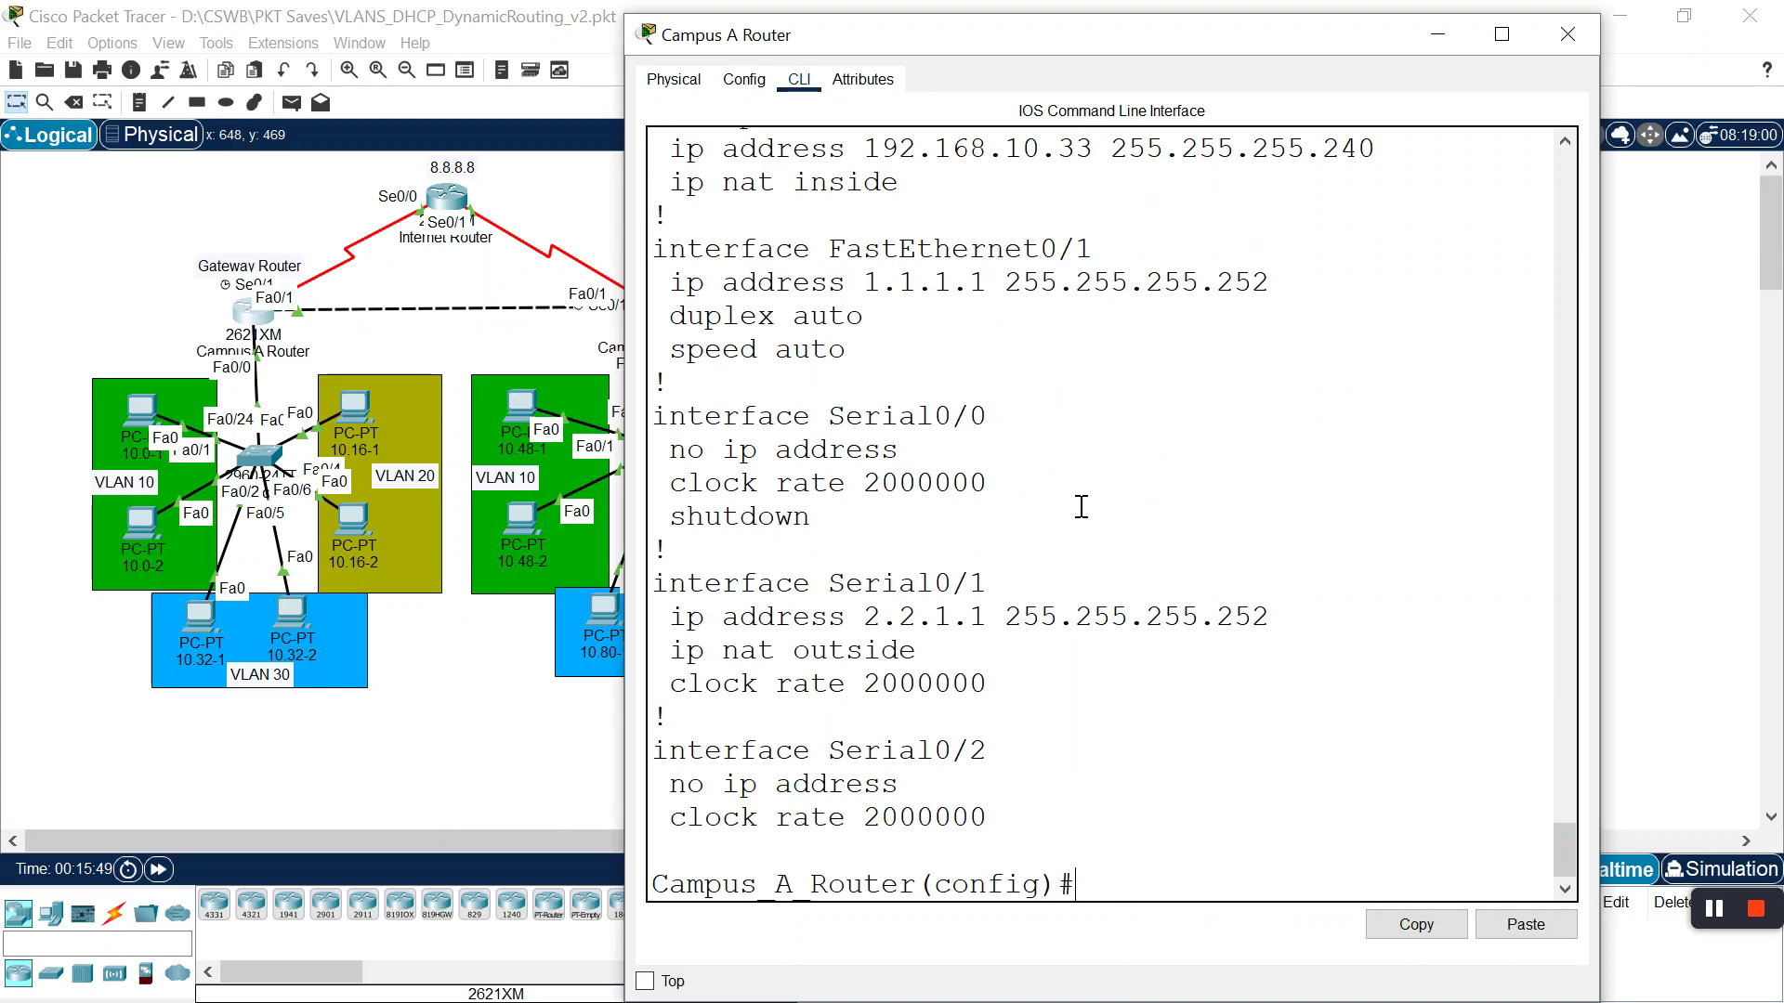
Try to remove the first DHCP pool from the router using the pool name 10
{"action": "type", "text": "no ip dhcp pool21"}
{"action": "key", "text": "BackSpace"}
{"action": "key", "text": "BackSpace"}
{"action": "type", "text": "10"}
{"action": "key", "text": "Return"}
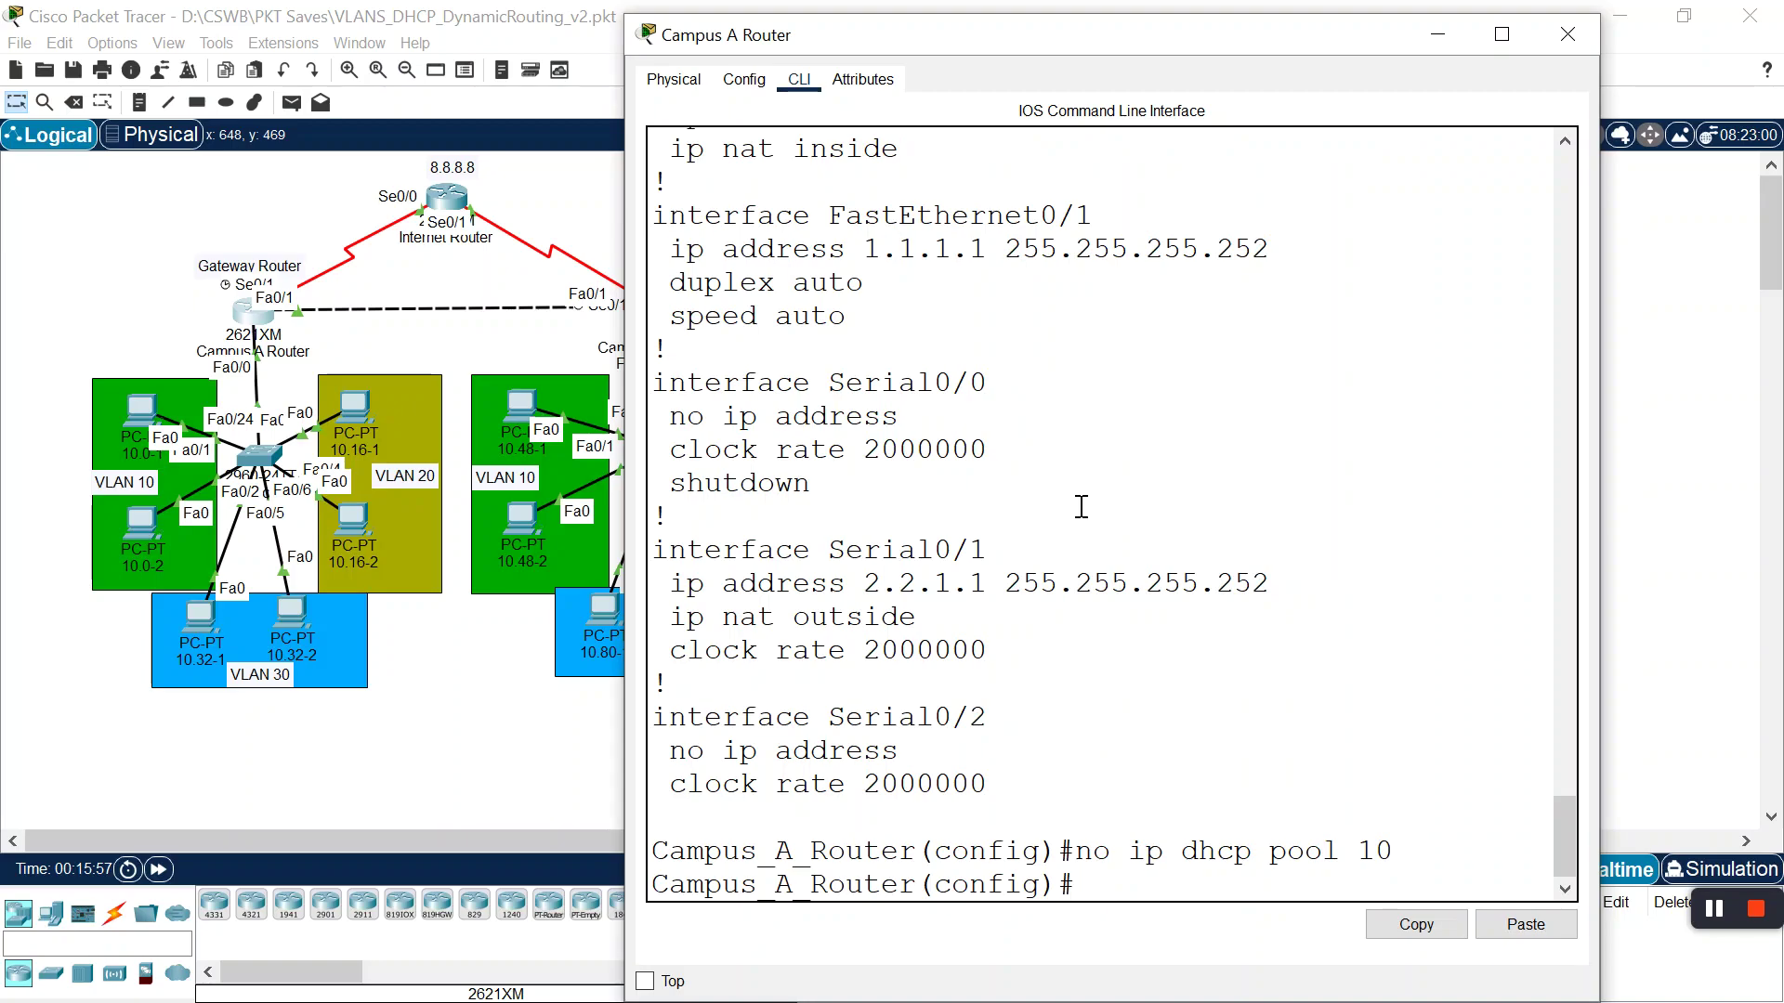
Remove the DHCP pool named 10.0 from the router configuration
{"action": "key", "text": "Up"}
{"action": "key", "text": "BackSpace"}
{"action": "key", "text": "BackSpace"}
{"action": "type", "text": "20"}
{"action": "key", "text": "Up"}
{"action": "key", "text": "Up"}
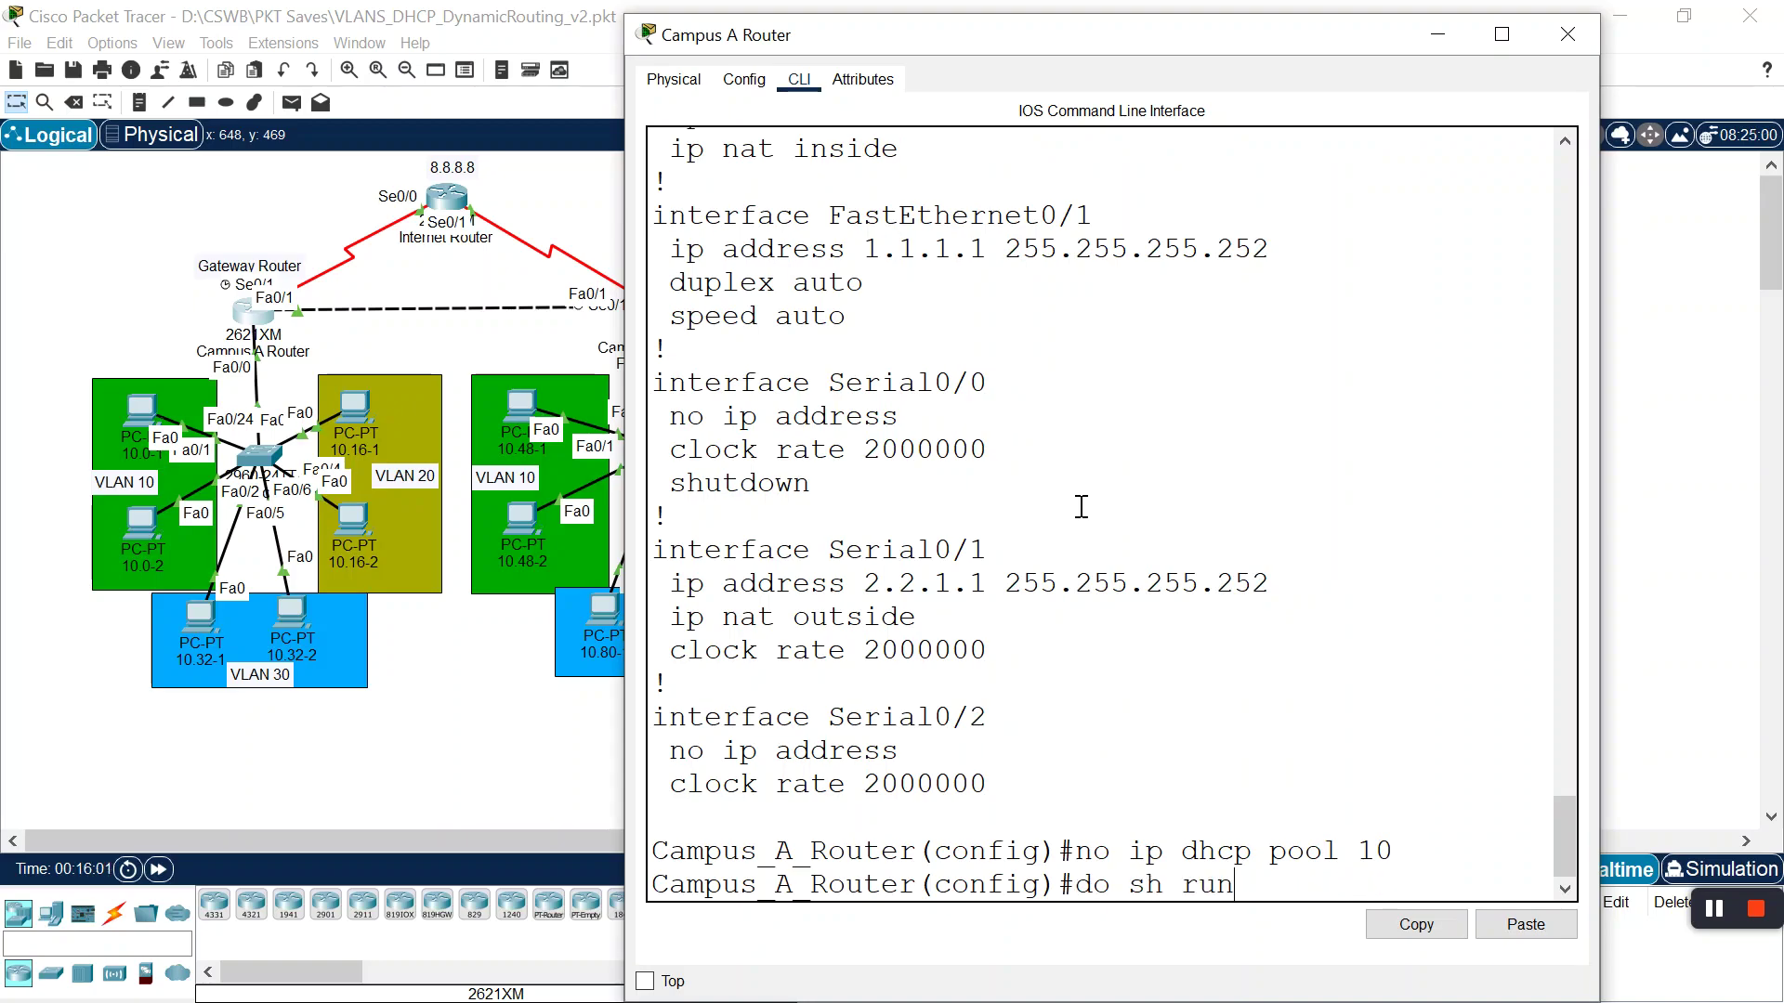
{"action": "key", "text": "Up"}
{"action": "key", "text": "Up"}
{"action": "type", "text": ".0"}
{"action": "key", "text": "Return"}
Remove the DHCP pool named 20.0 from the router configuration
{"action": "key", "text": "Up"}
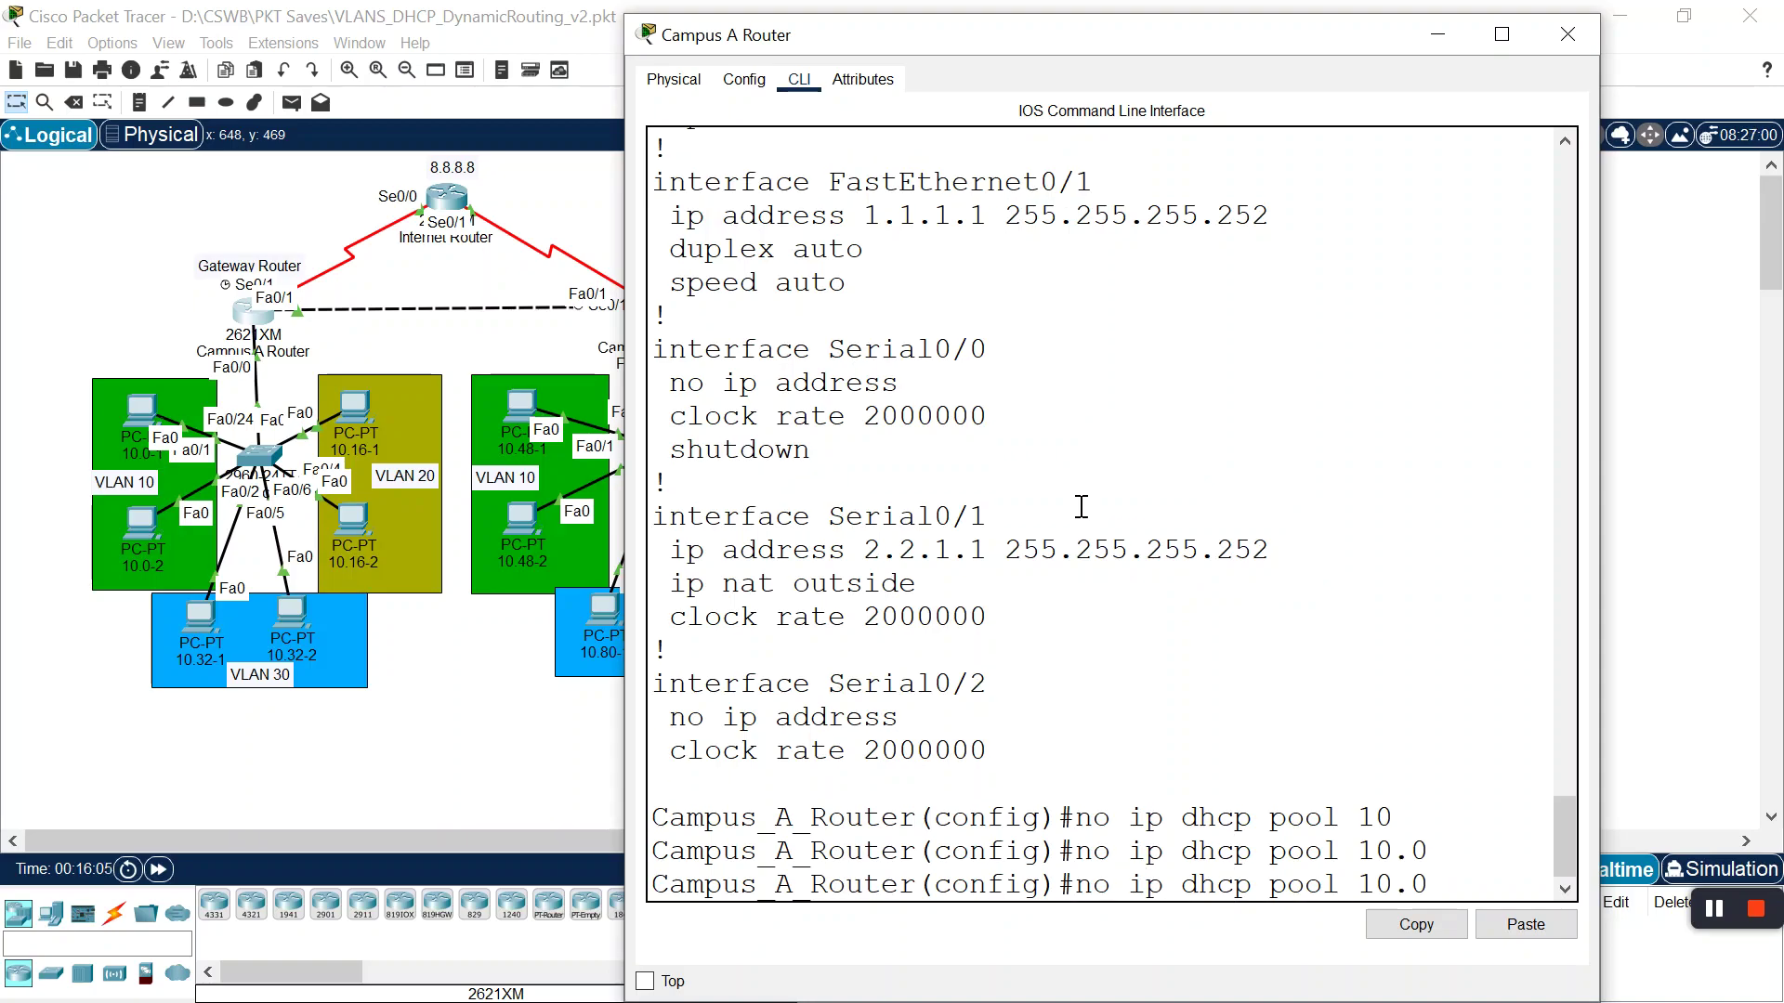
{"action": "key", "text": "BackSpace"}
{"action": "key", "text": "BackSpace"}
{"action": "key", "text": "BackSpace"}
{"action": "key", "text": "BackSpace"}
{"action": "type", "text": "20.0"}
{"action": "key", "text": "Return"}
Remove the DHCP pool named 30.0 from the router configuration
{"action": "key", "text": "Up"}
{"action": "key", "text": "Left"}
{"action": "key", "text": "Left"}
{"action": "key", "text": "Left"}
{"action": "key", "text": "BackSpace"}
{"action": "type", "text": "3"}
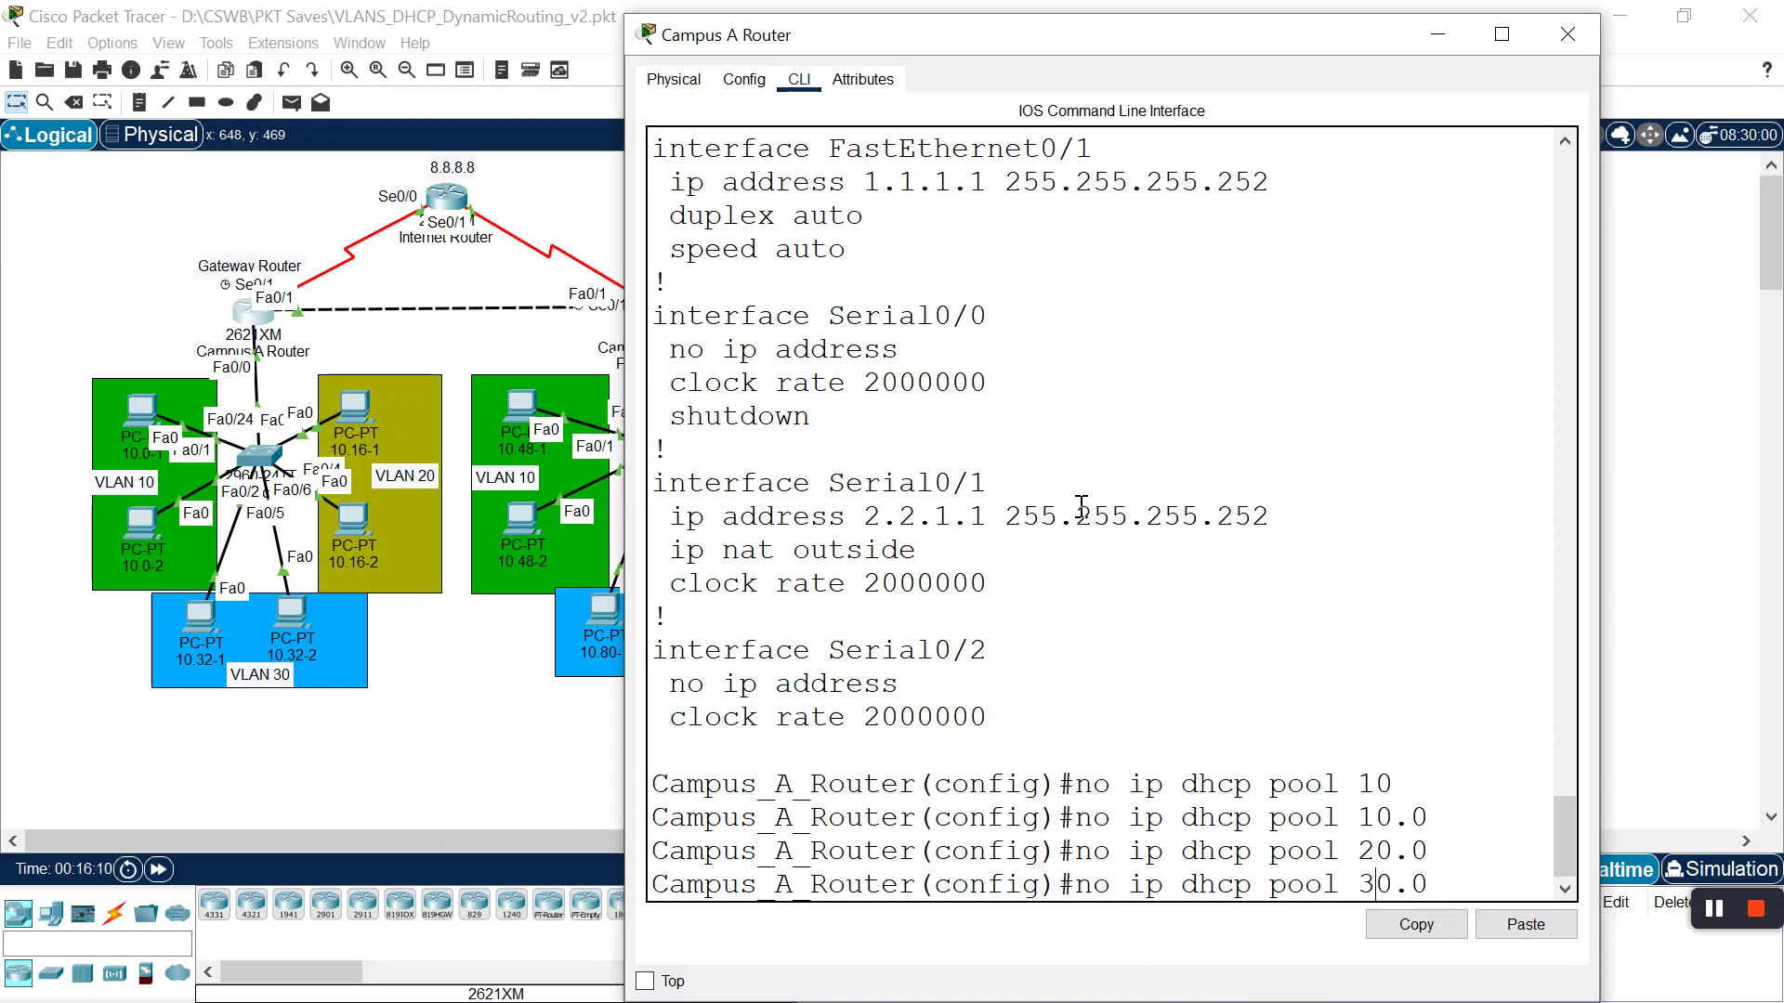
{"action": "key", "text": "Return"}
List the running configuration again and check the section above ip cef for remaining DHCP pools
{"action": "type", "text": "do sh run"}
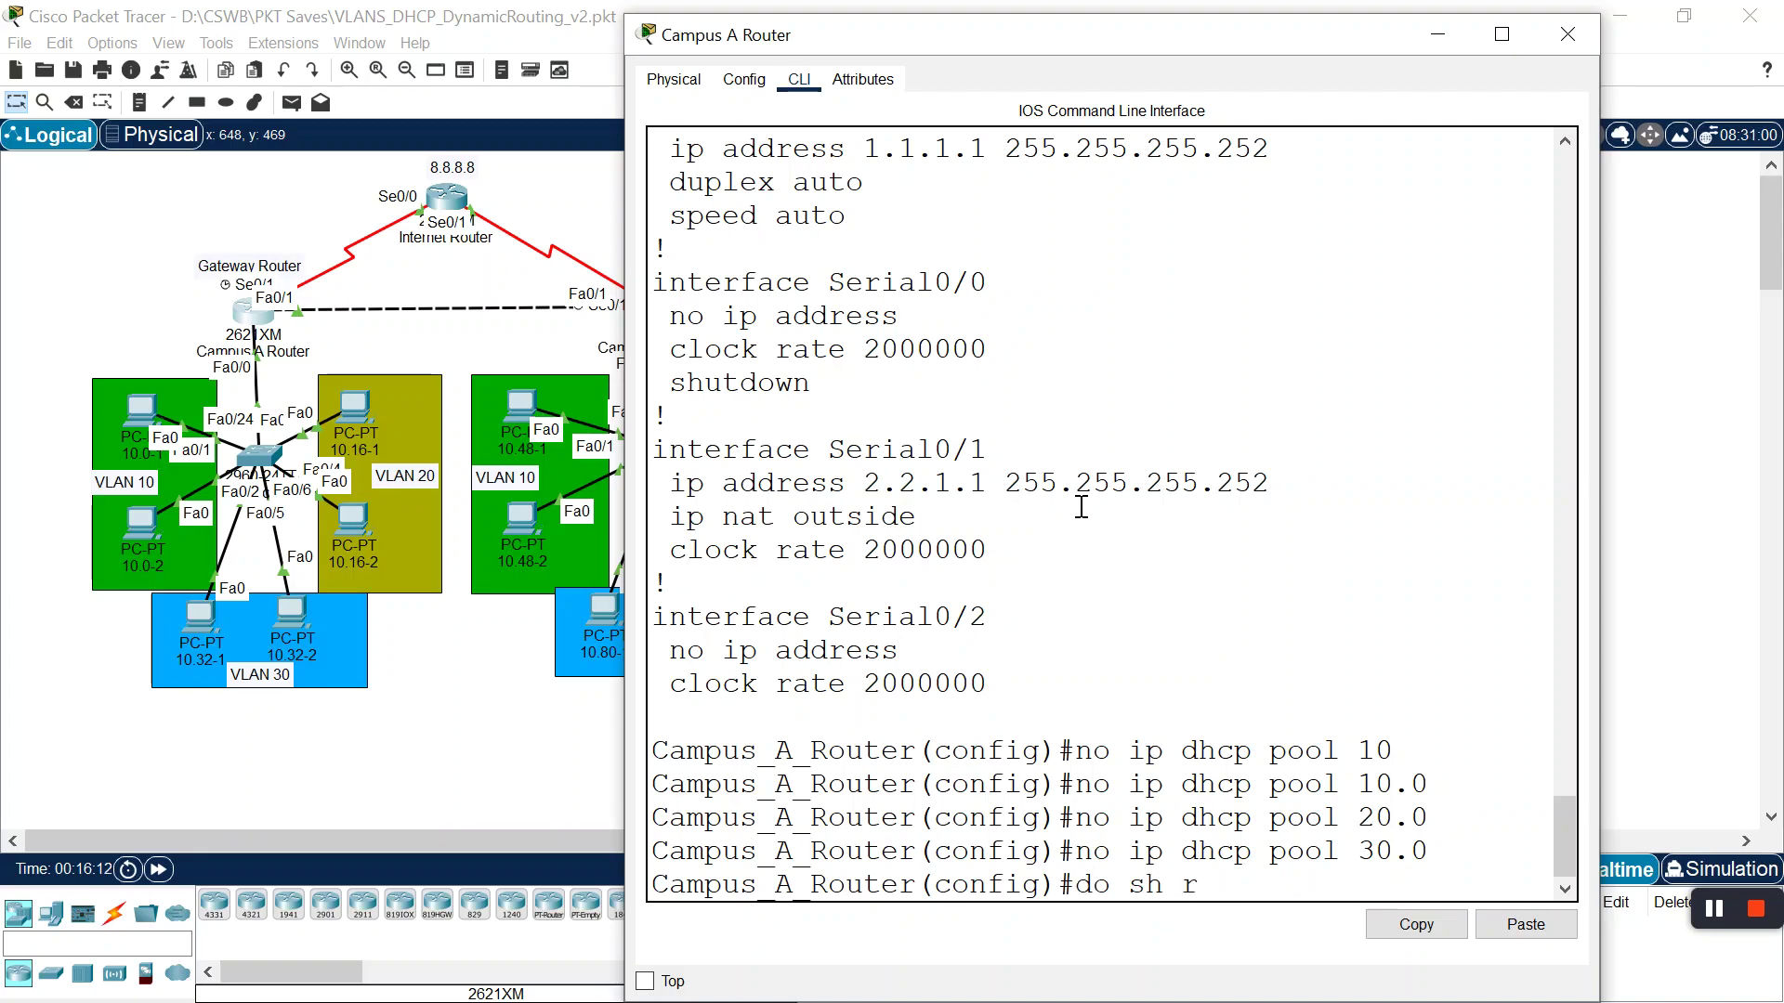
{"action": "key", "text": "Return"}
{"action": "key", "text": "space"}
{"action": "key", "text": "space"}
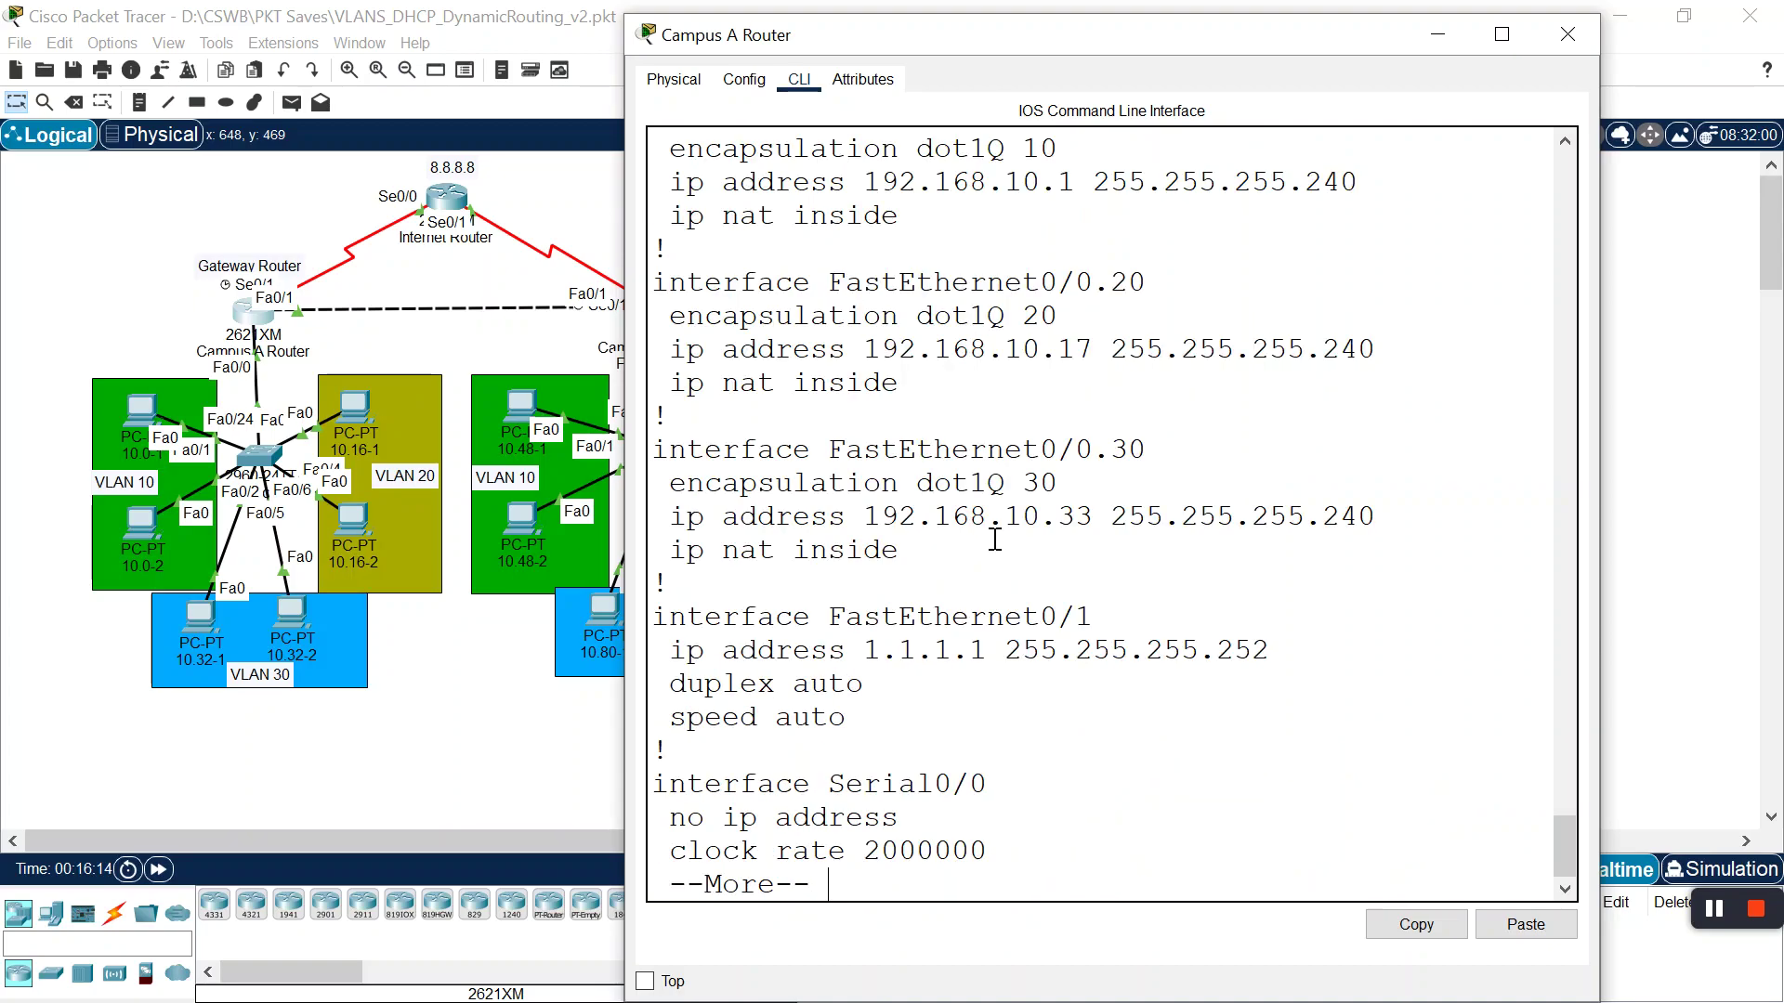
{"action": "scroll", "coordinate": [985, 539], "scroll_direction": "up", "scroll_amount": 10}
{"action": "left_click_drag", "start_coordinate": [873, 740], "coordinate": [678, 265]}
{"action": "scroll", "coordinate": [786, 357], "scroll_direction": "up", "scroll_amount": 7}
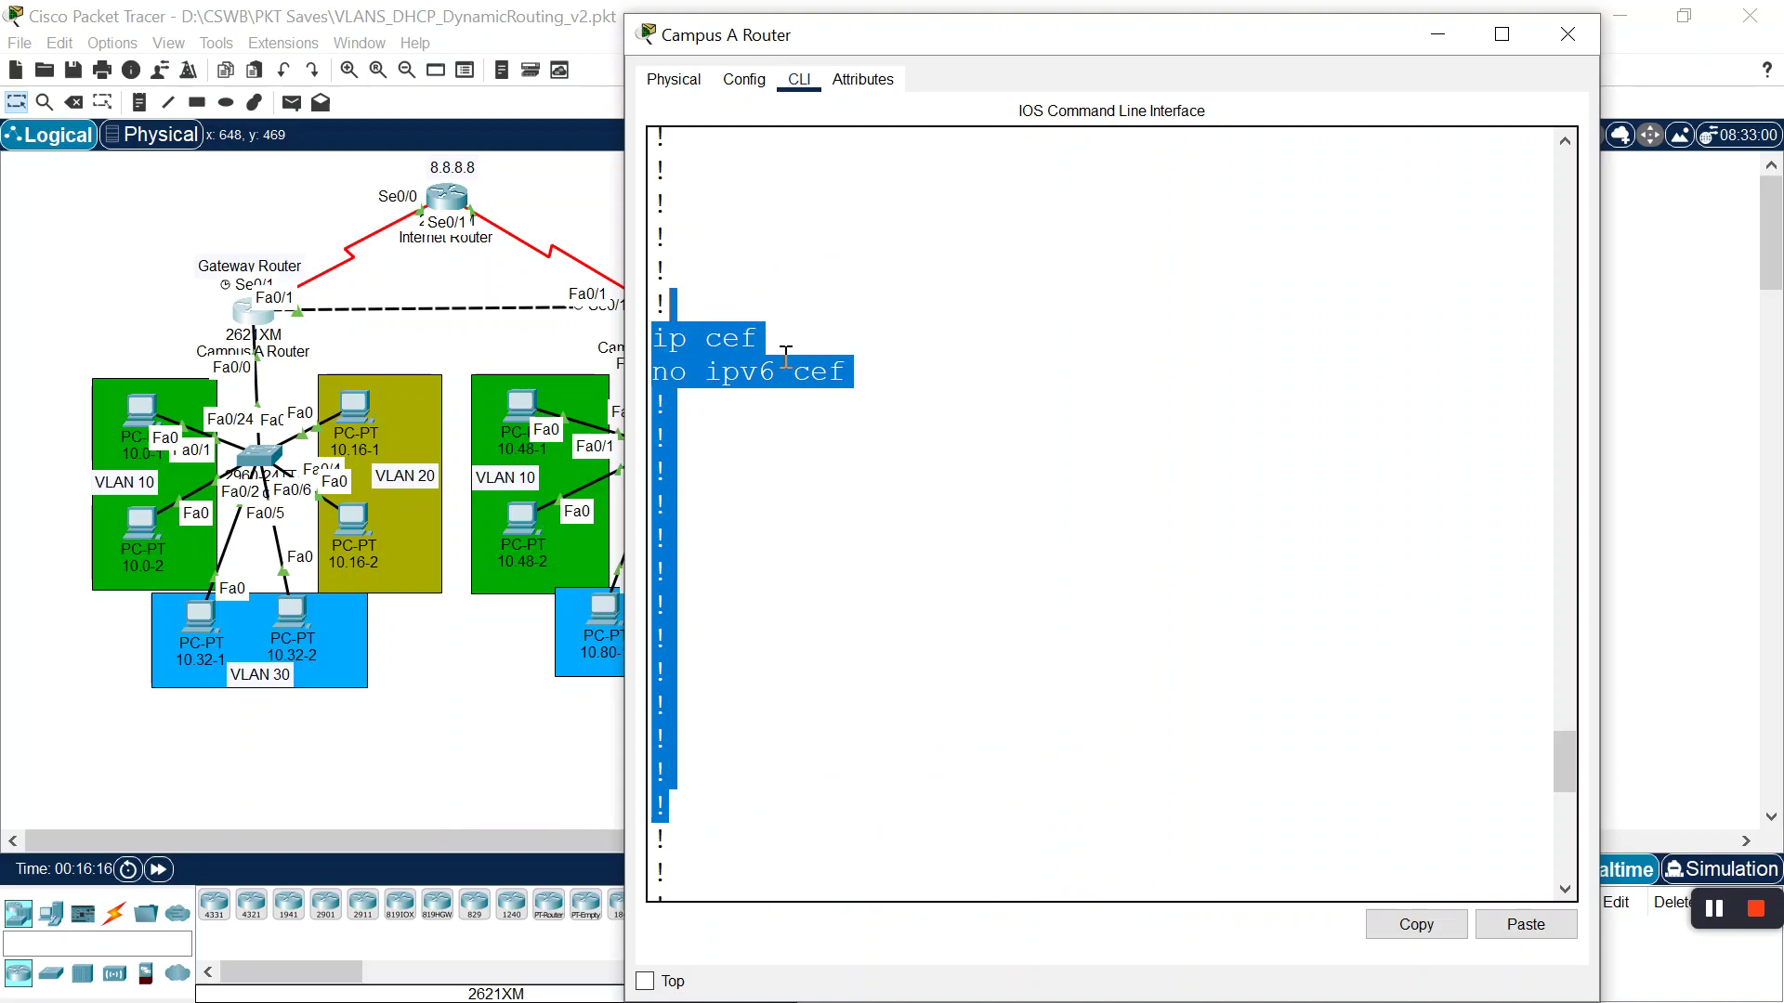
{"action": "scroll", "coordinate": [940, 357], "scroll_direction": "down", "scroll_amount": 15}
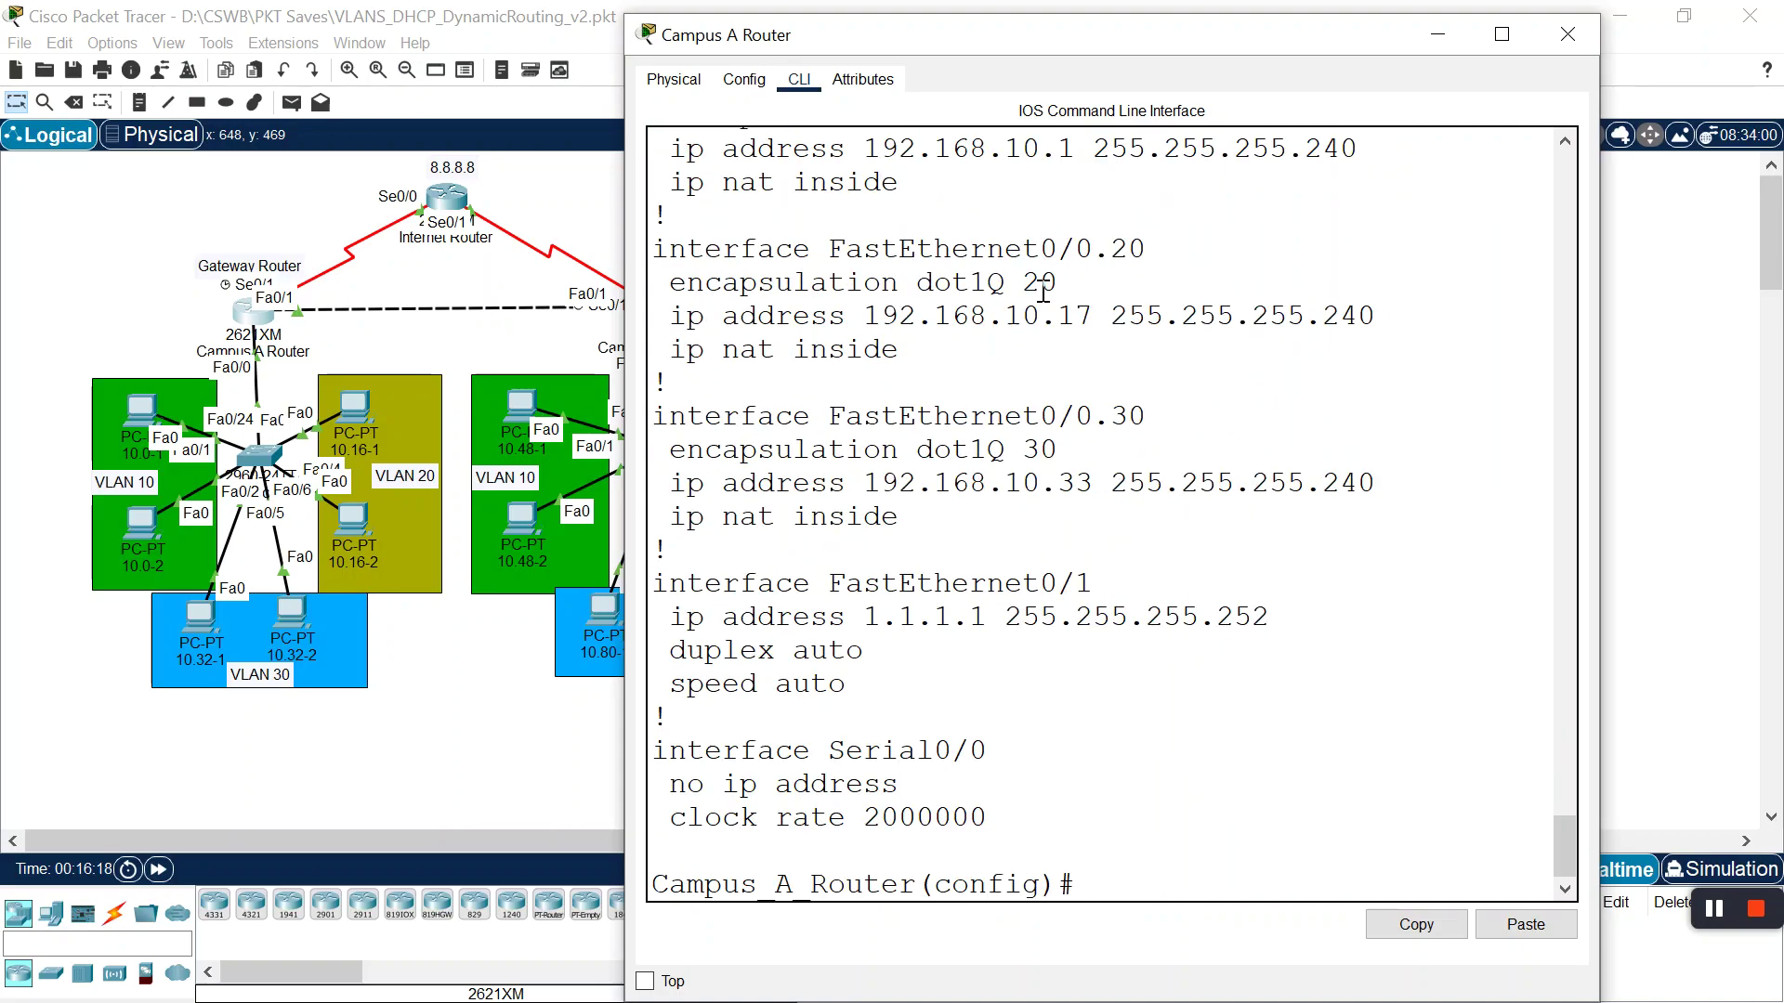
Create DHCP pool 10.0 with network 192.168.10.0 and mask 255.255.255.240, dismissing the Internet Download Manager trial notice
{"action": "type", "text": "ip dhcp pool 10.0"}
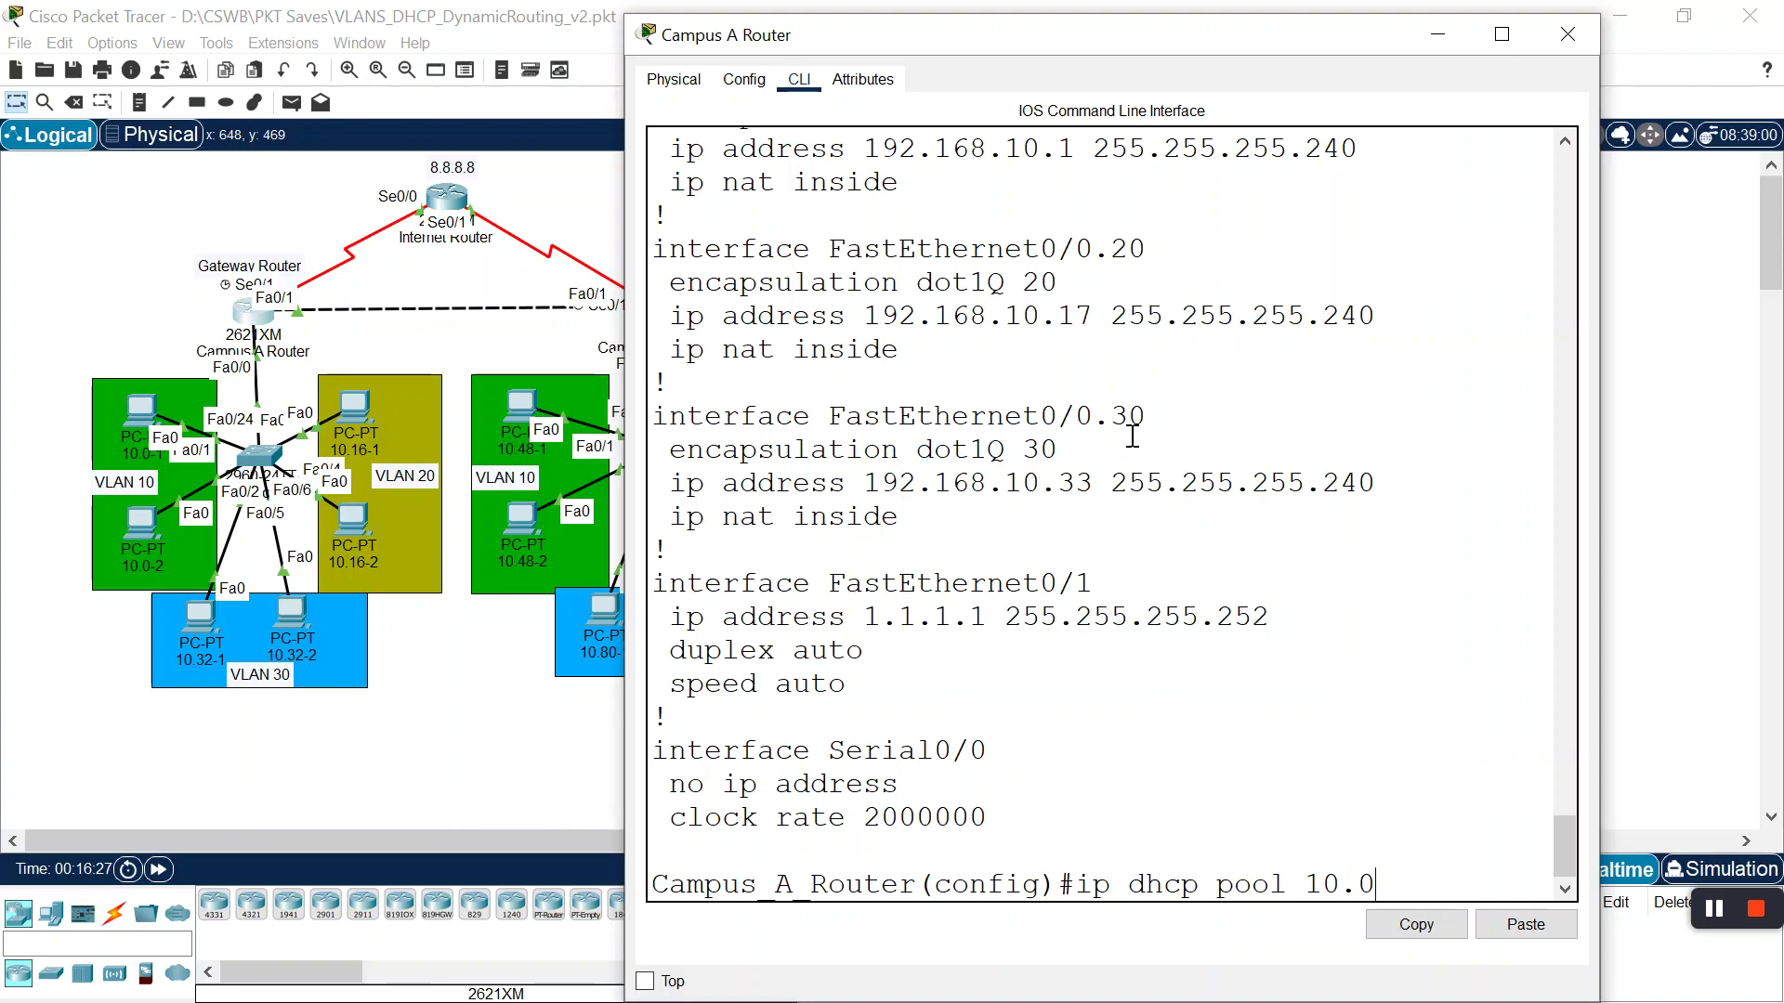
{"action": "key", "text": "Return"}
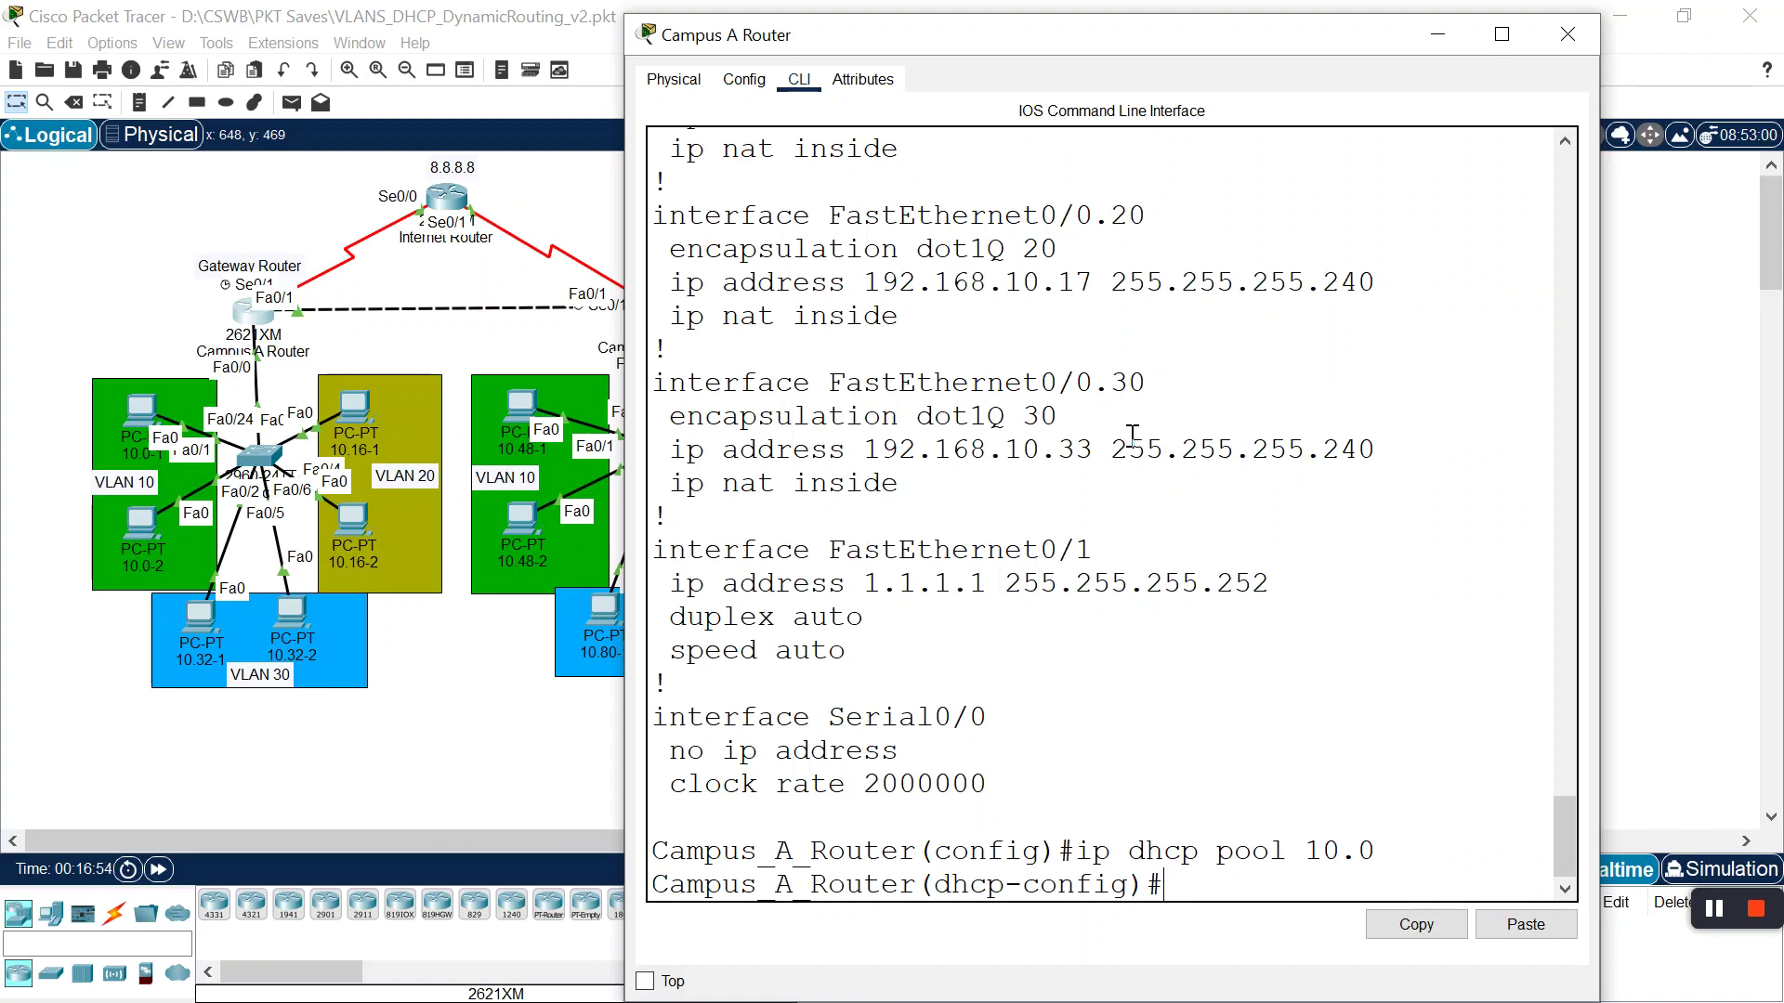
{"action": "type", "text": "ne"}
{"action": "key", "text": "Tab"}
{"action": "type", "text": "192.168.10.0 255.255.255.240"}
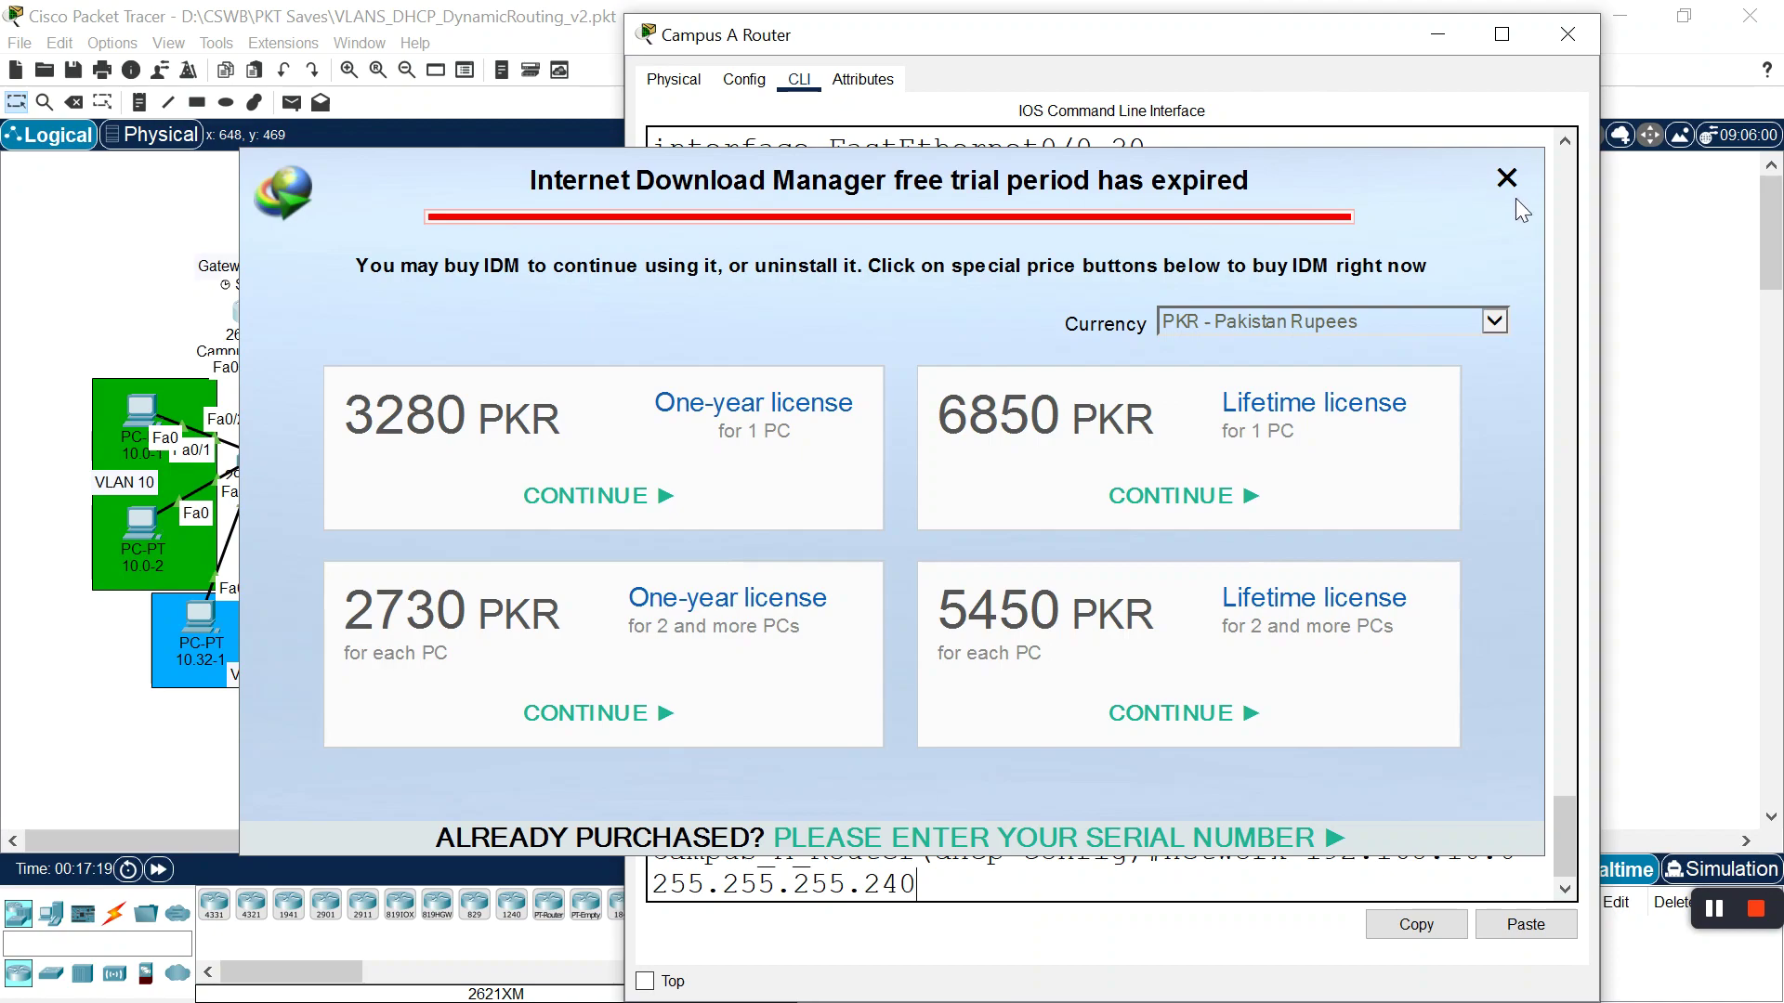
{"action": "left_click", "coordinate": [1506, 177]}
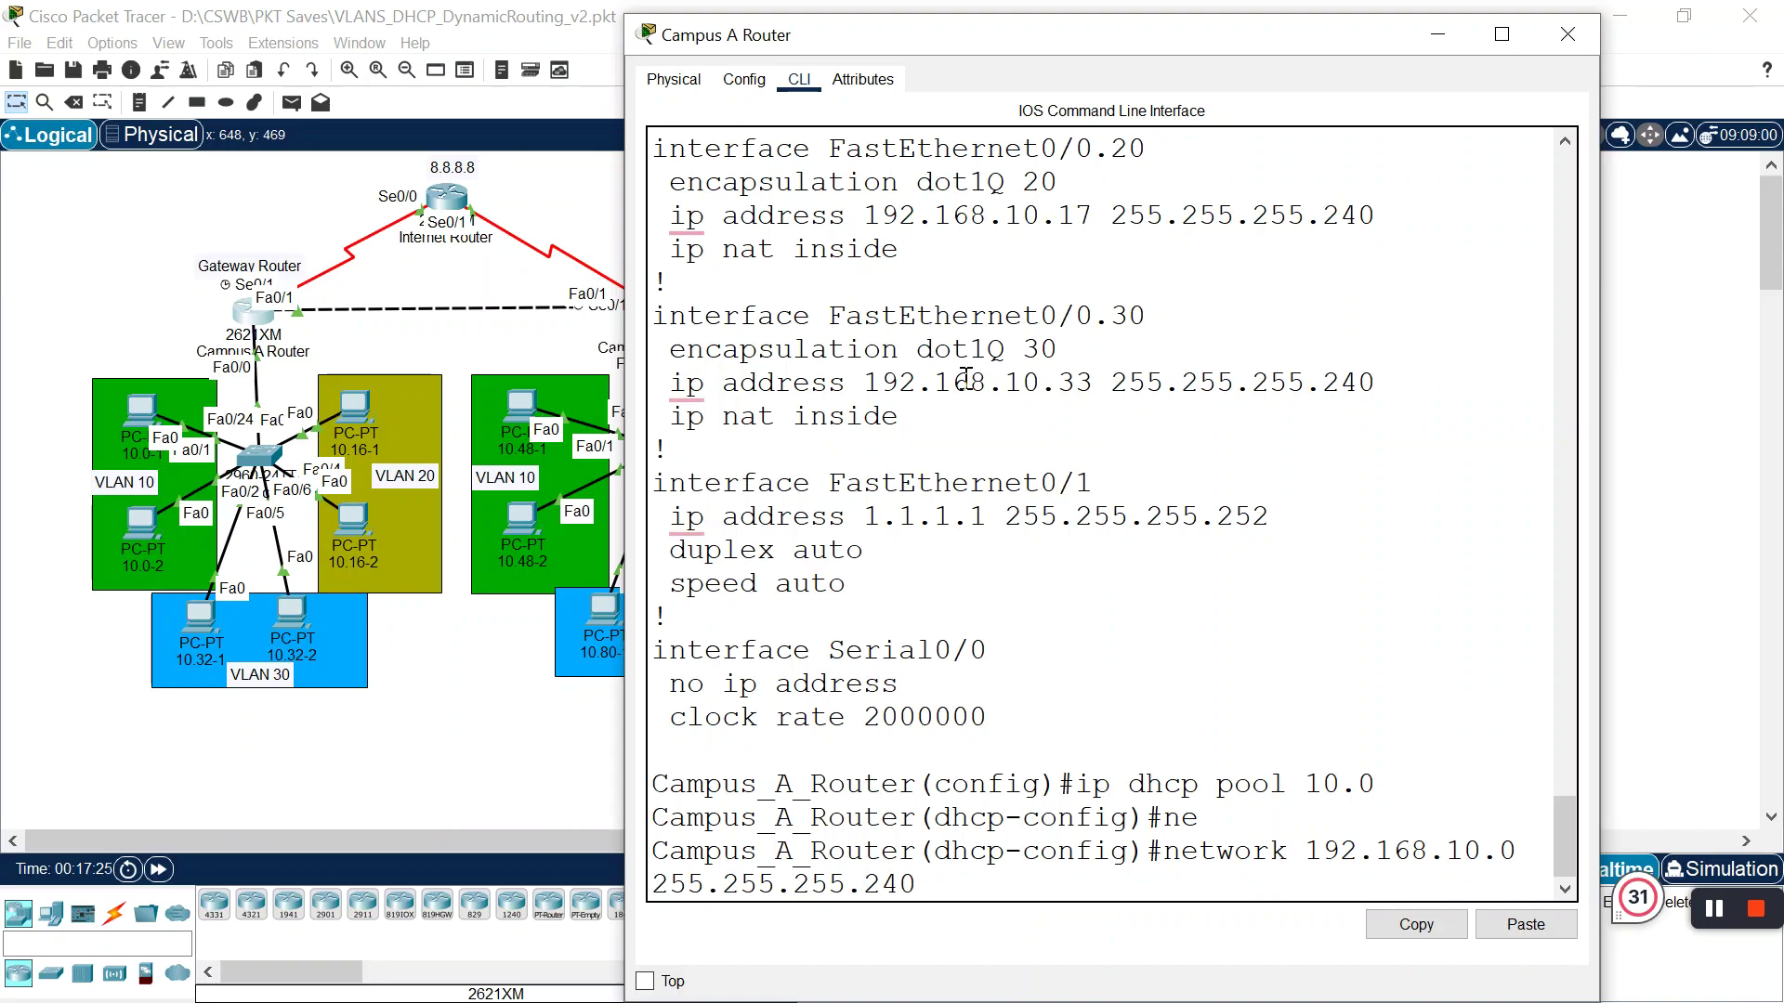
{"action": "key", "text": "Return"}
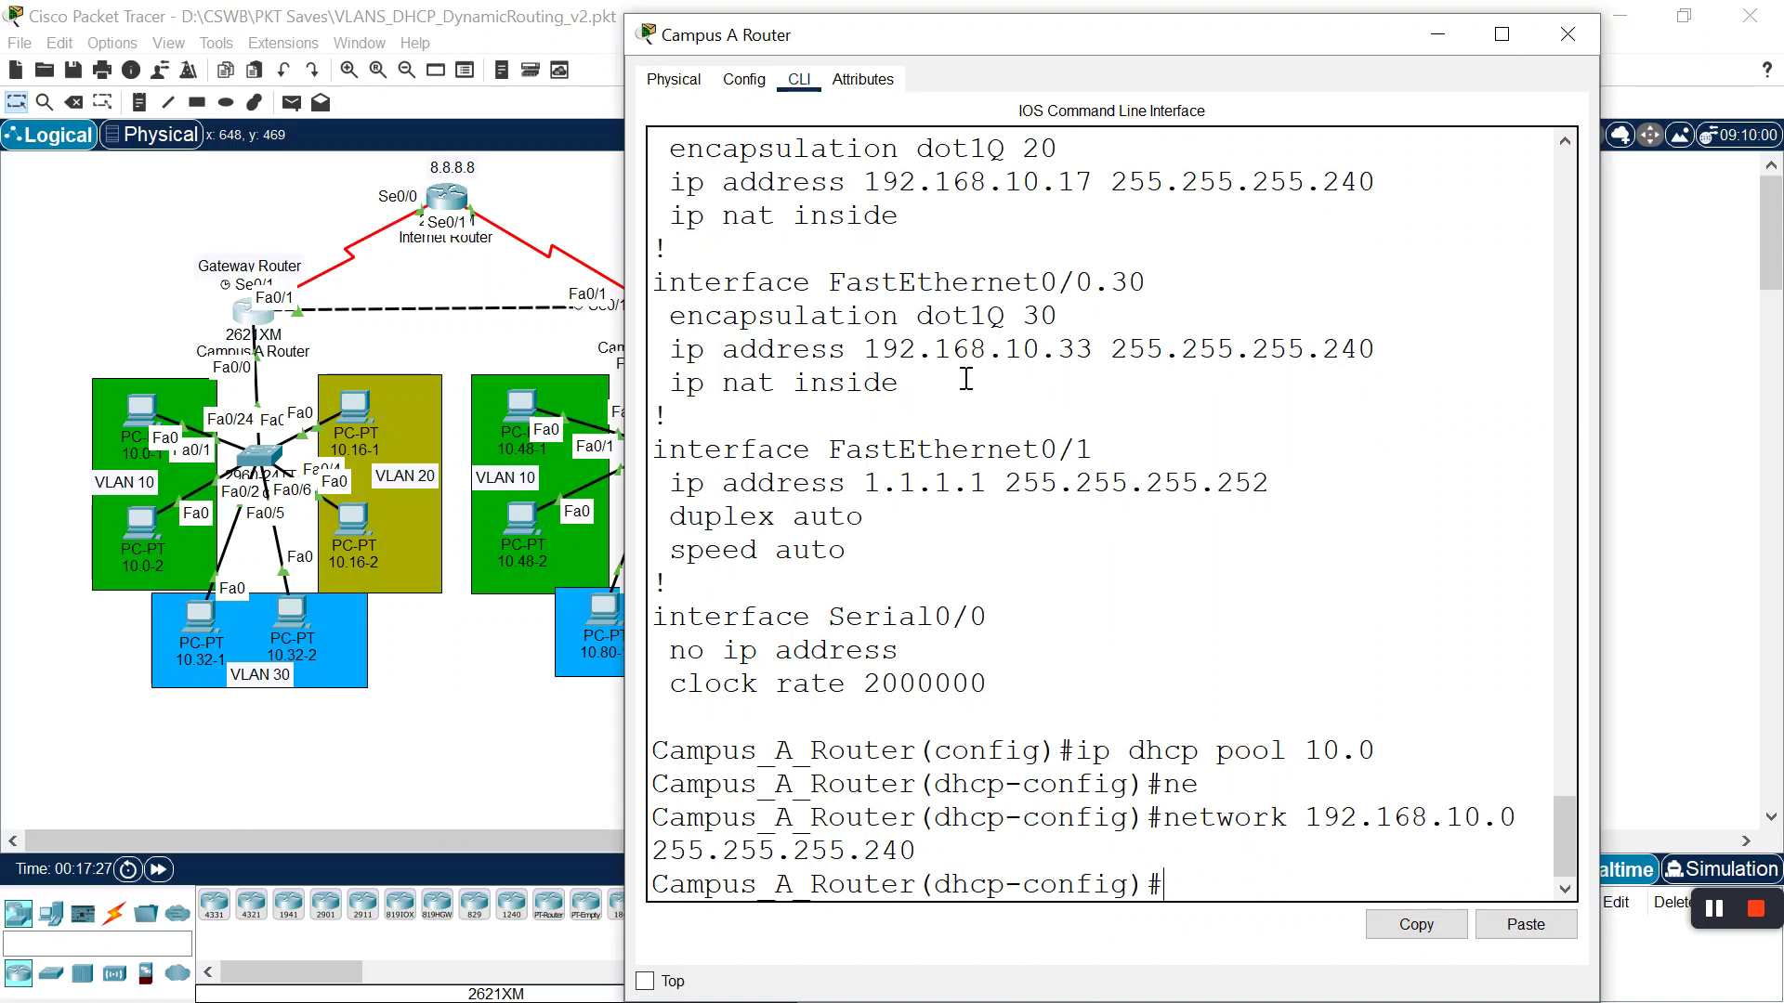
Set the default router of DHCP pool 10.0 to 192.168.10.1 and its DNS server to 8.8.8.8
{"action": "type", "text": "defa"}
{"action": "key", "text": "Tab"}
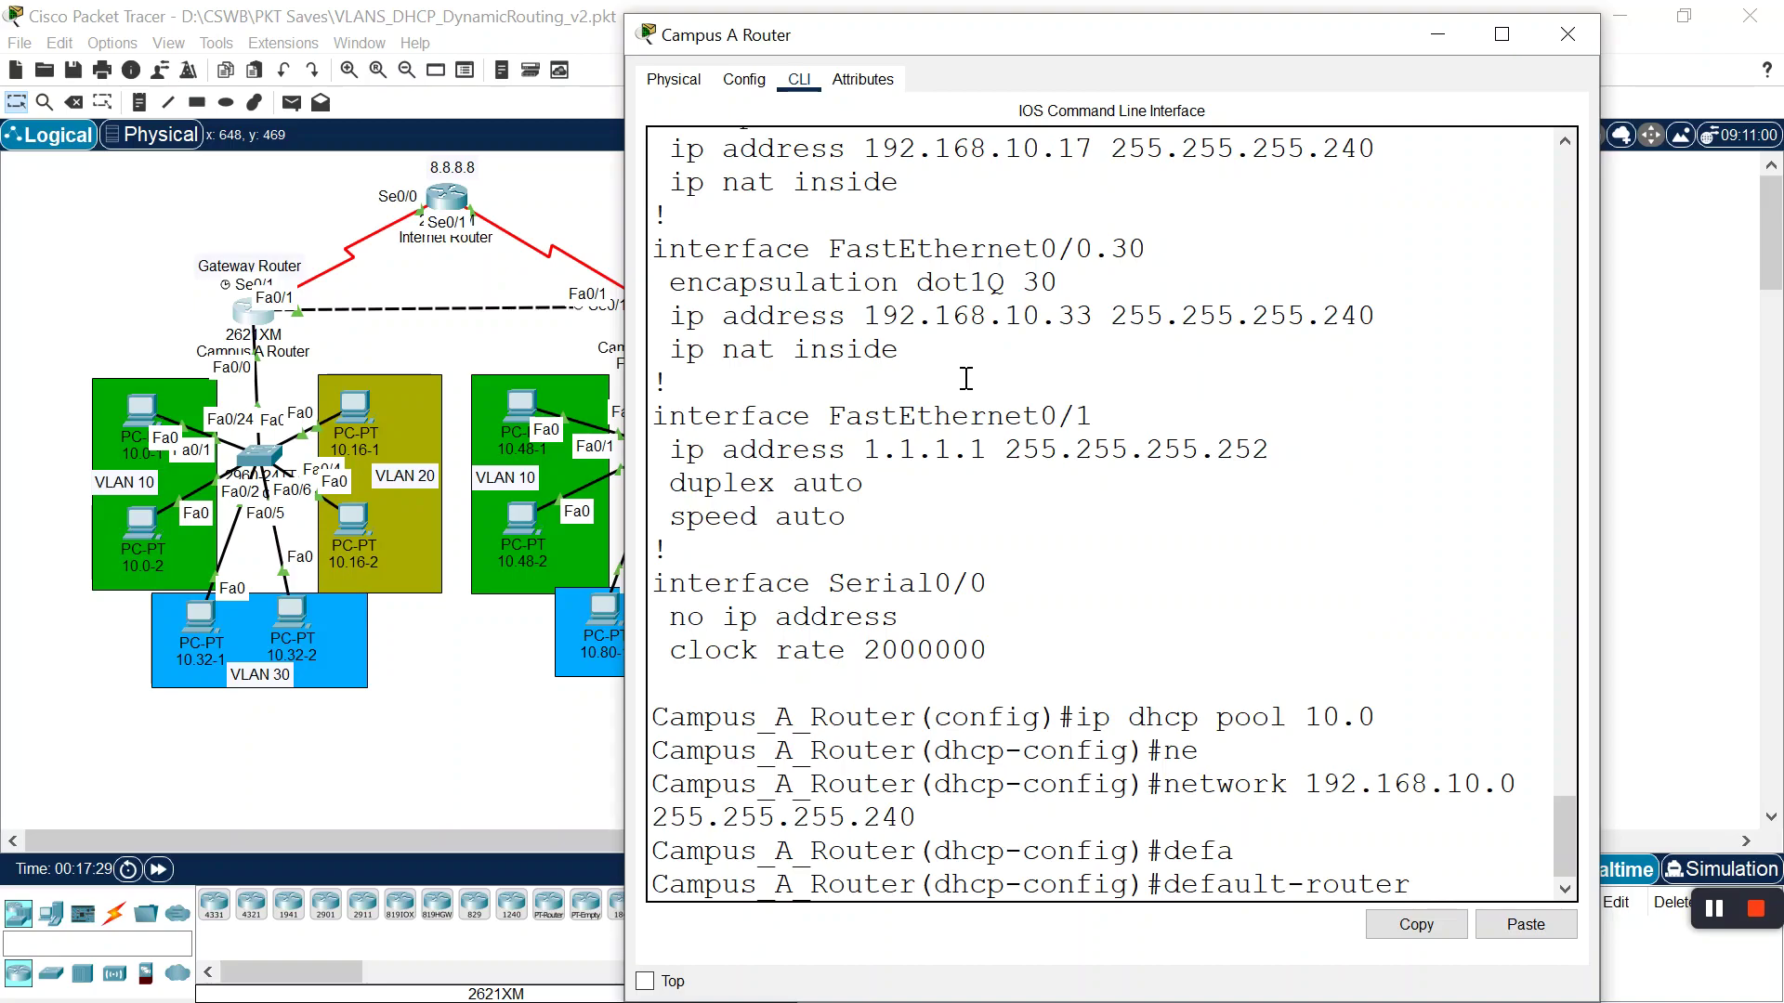
{"action": "type", "text": "192.168.10.1"}
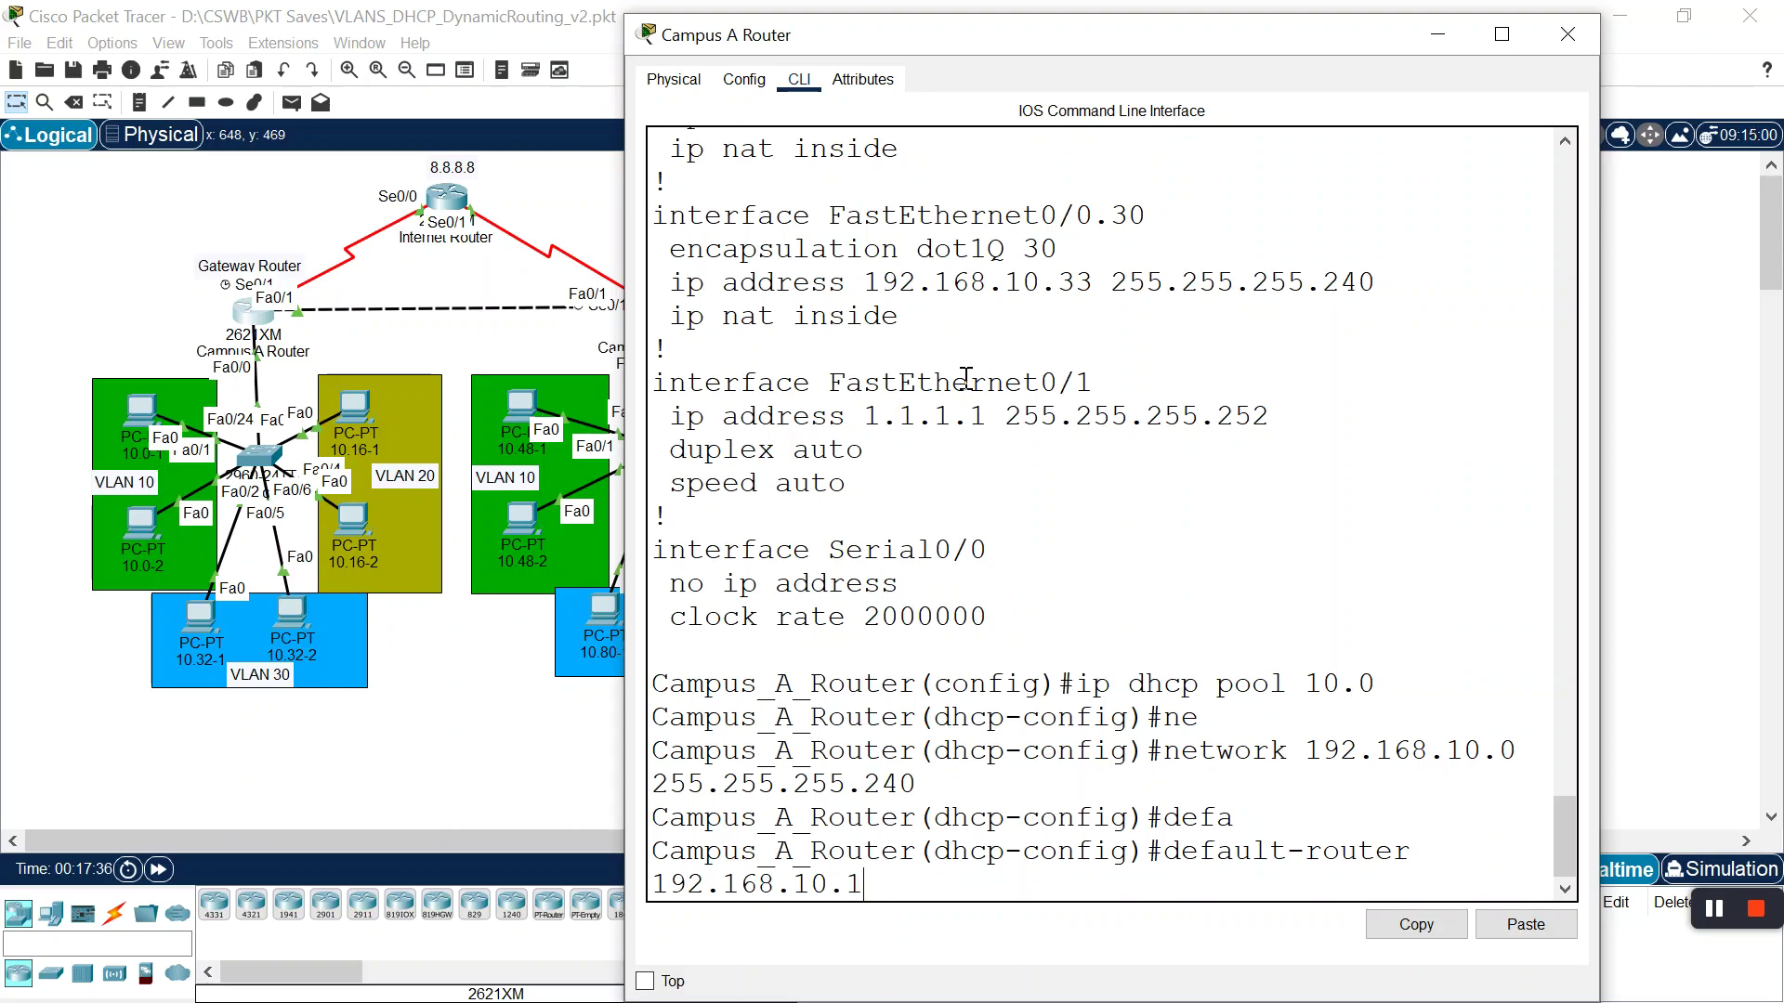
{"action": "key", "text": "Return"}
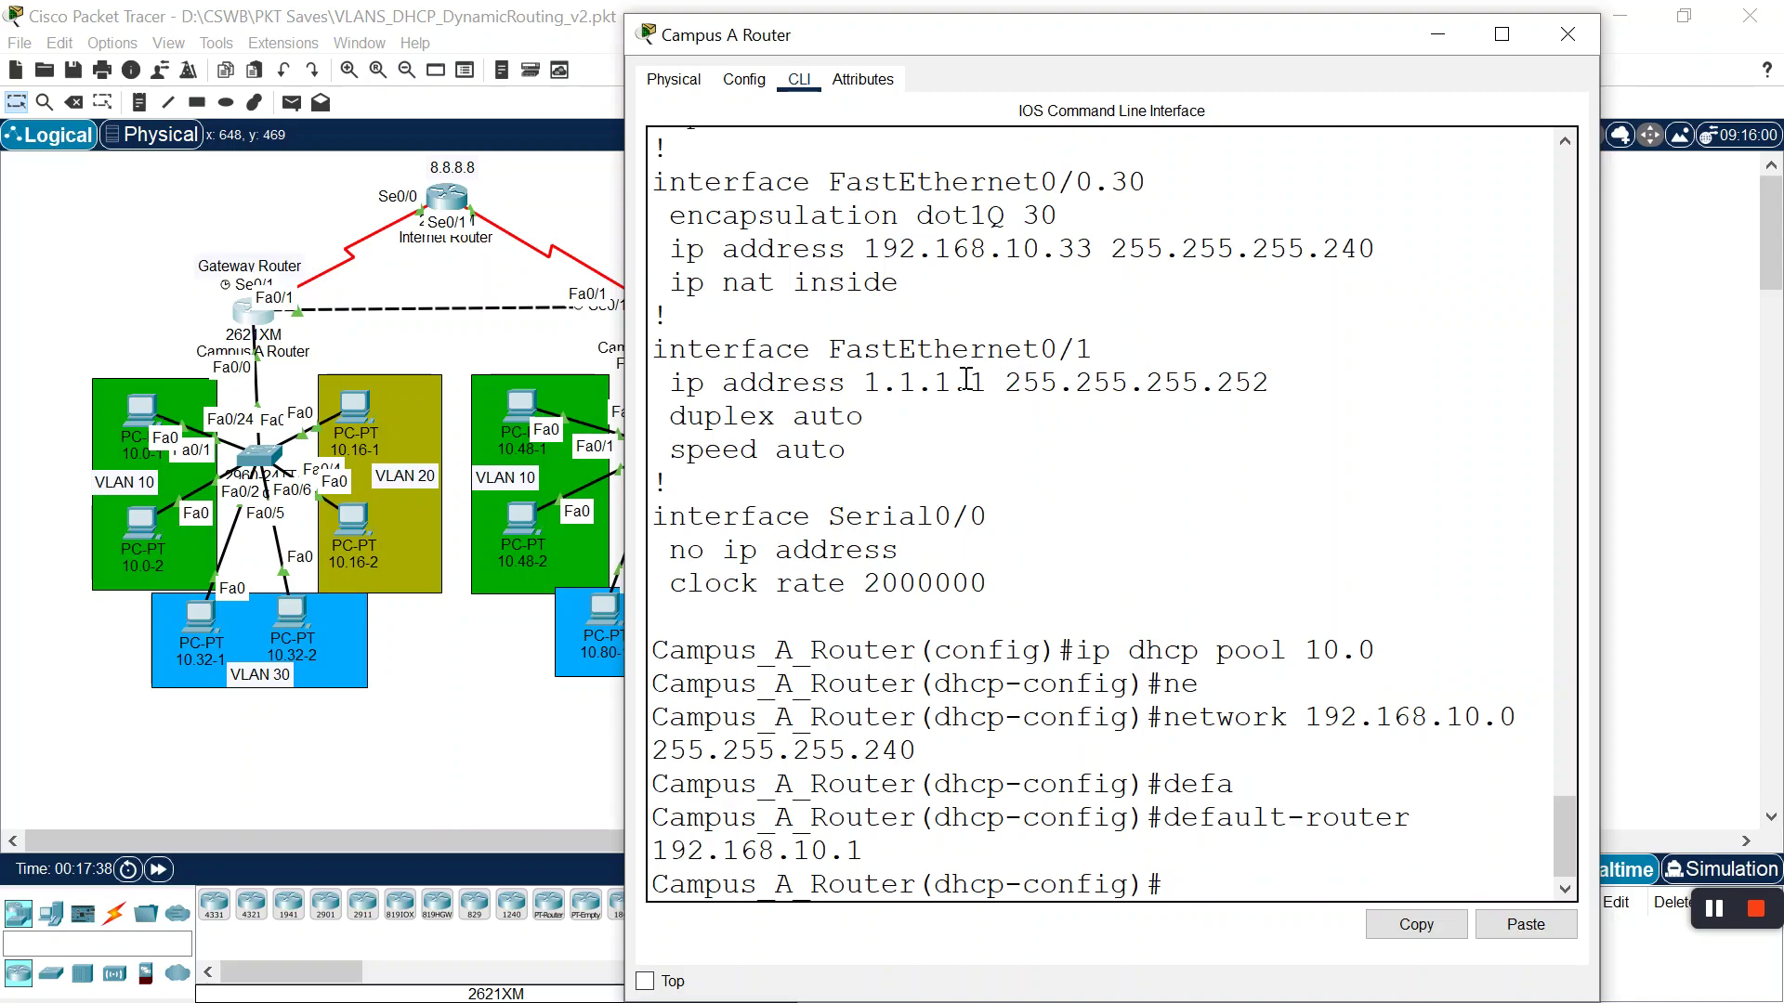
{"action": "type", "text": "dns"}
{"action": "key", "text": "Tab"}
{"action": "type", "text": "8.8.8.8"}
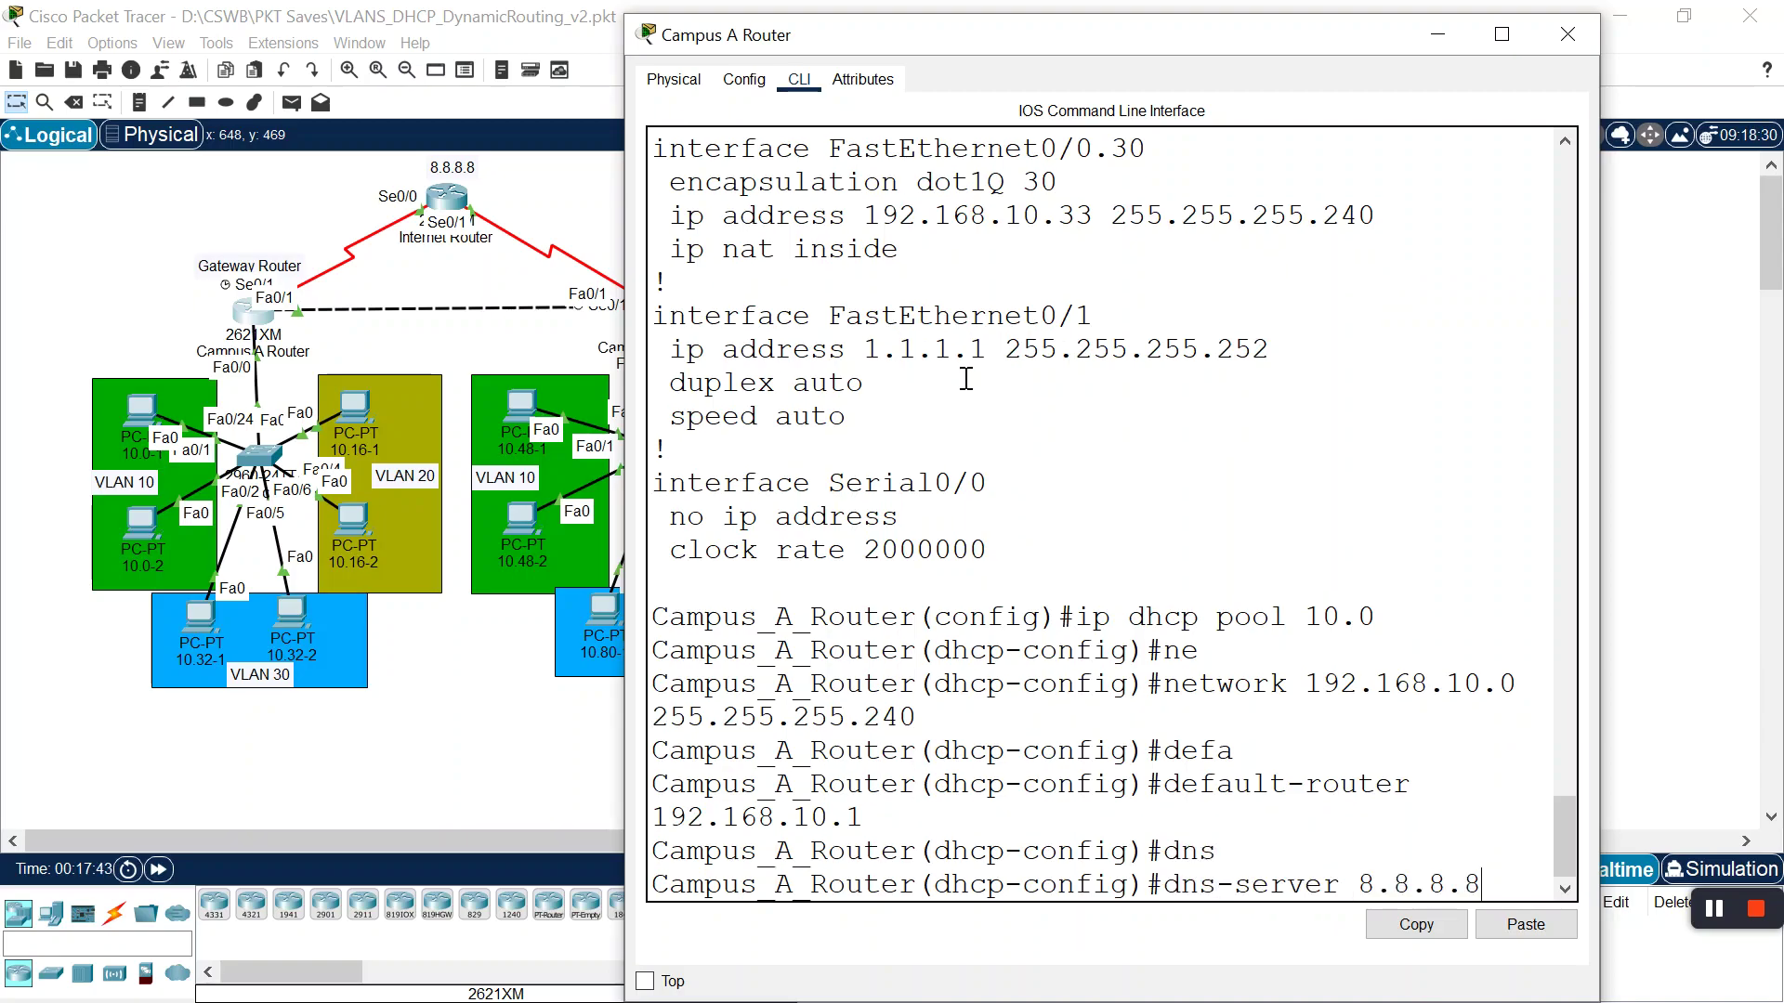
{"action": "key", "text": "Return"}
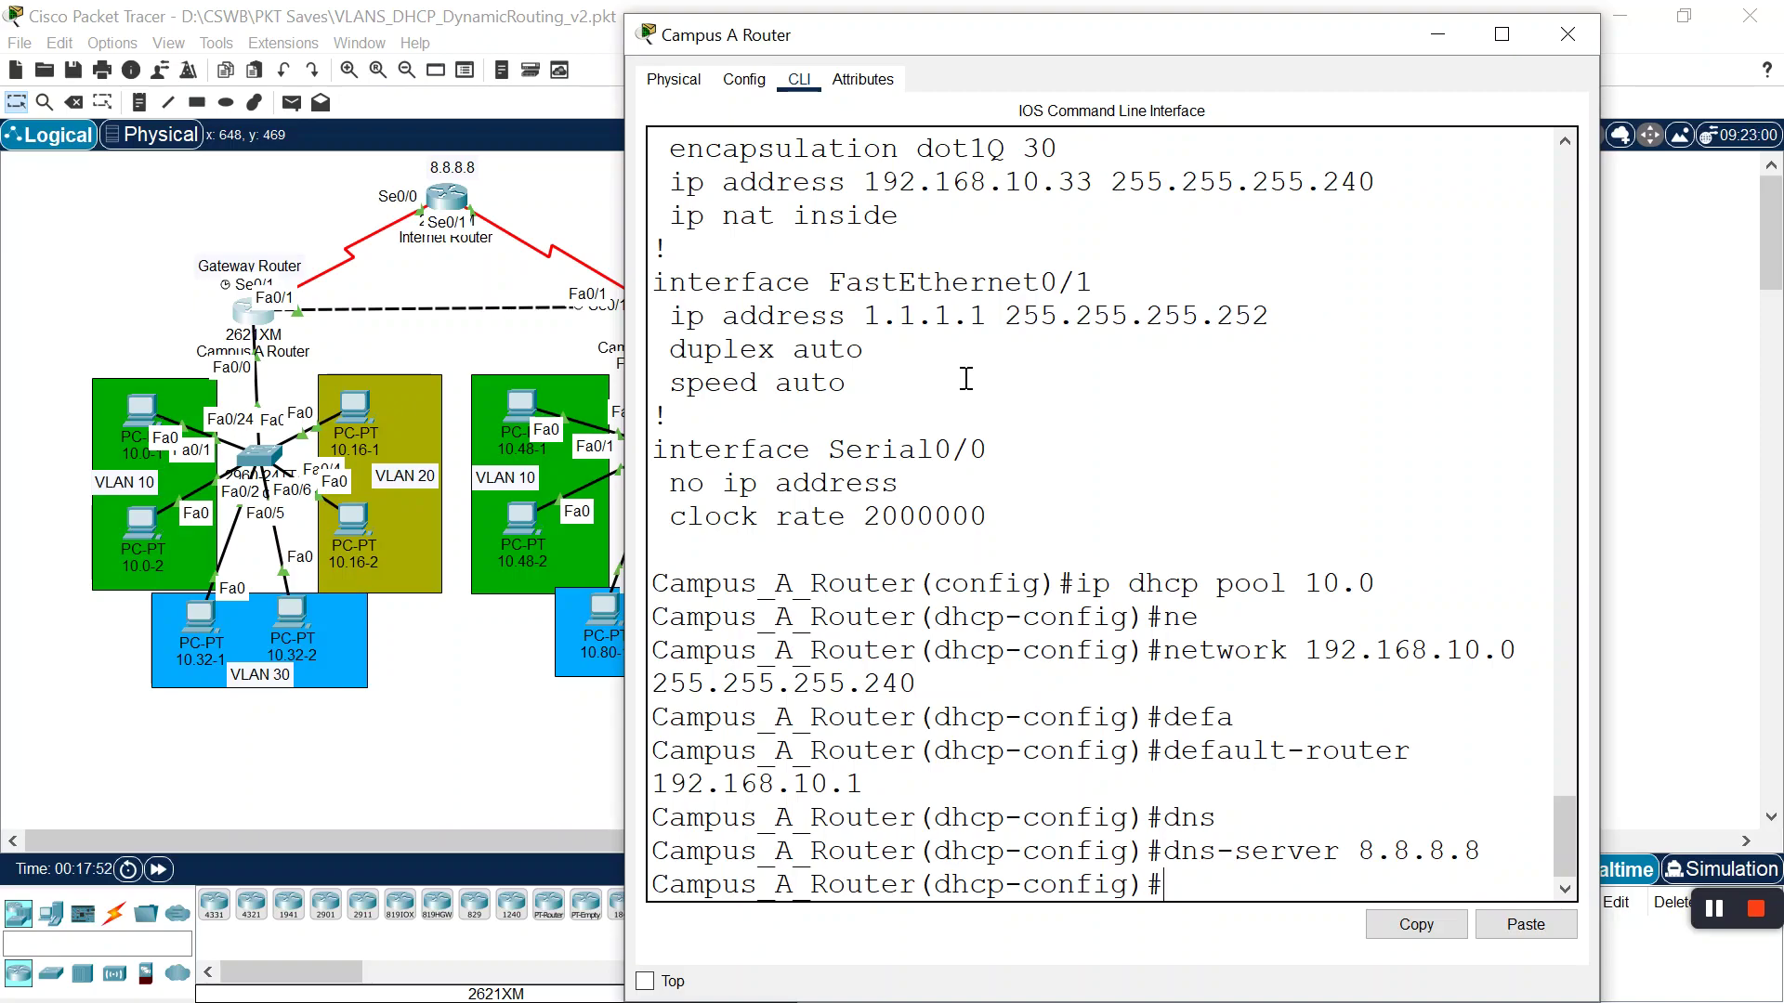
Create DHCP pool 10.16 with network 192.168.10.16 and mask 255.255.255.240
{"action": "type", "text": "ip dhcp poo"}
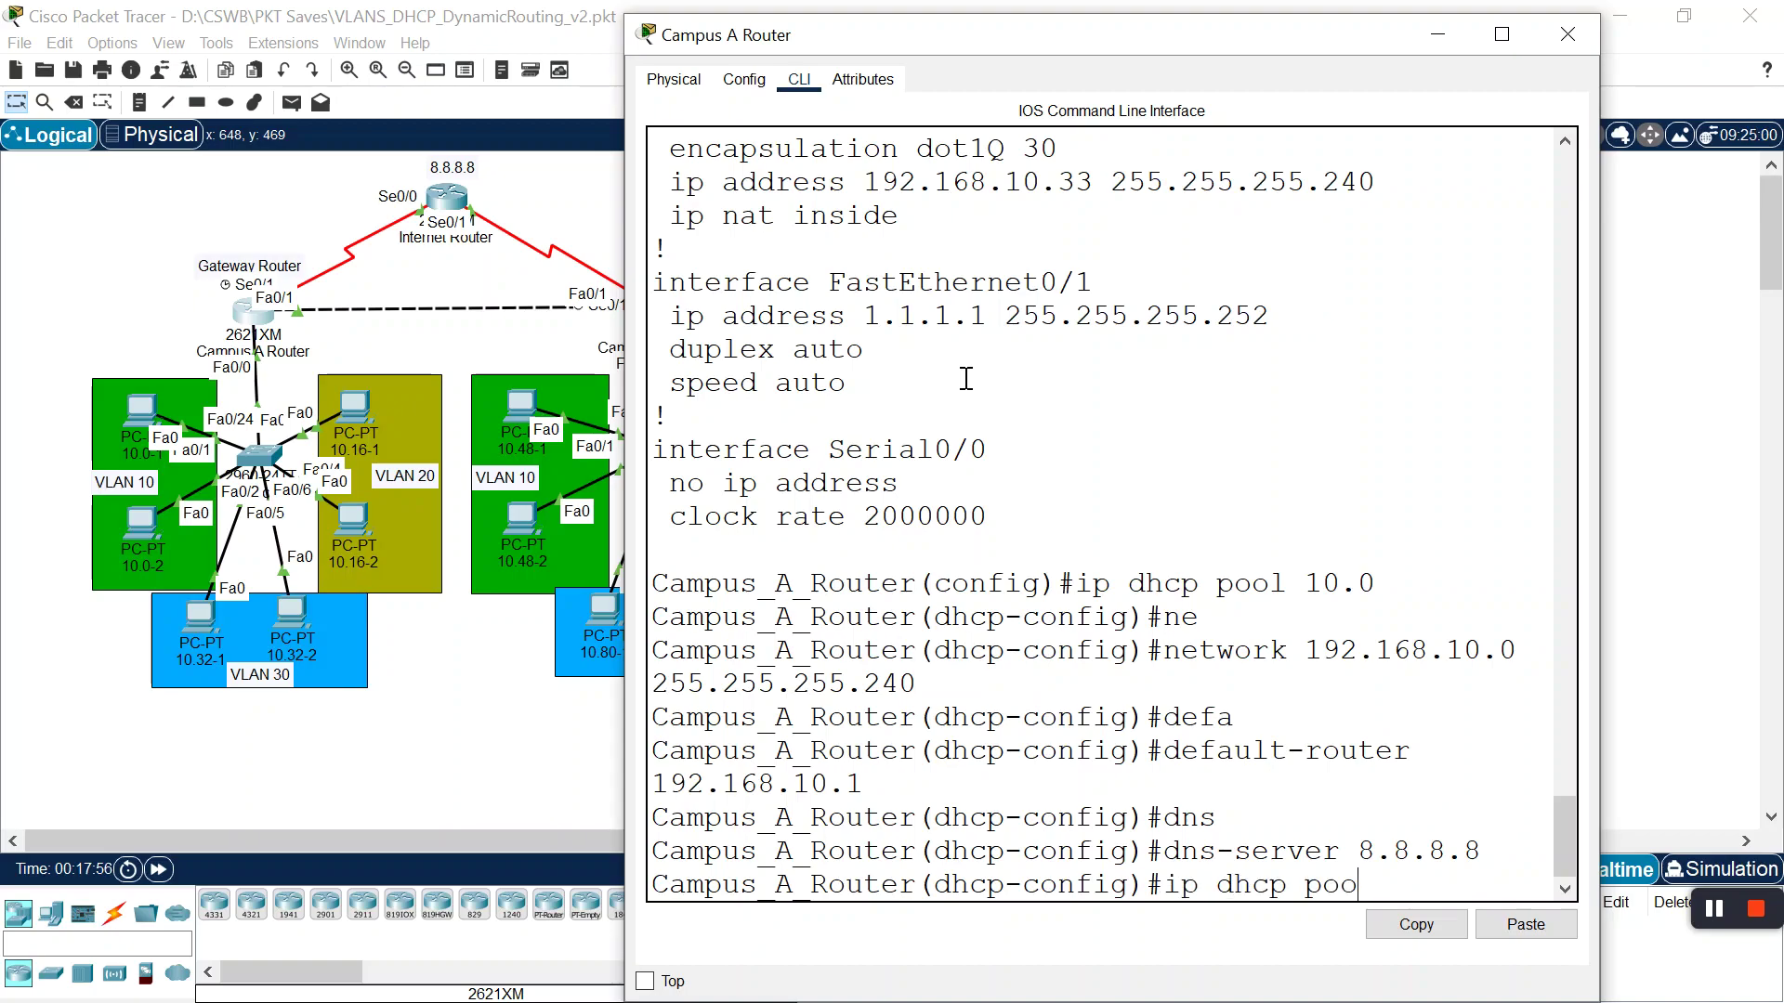
{"action": "type", "text": "l 10.16"}
{"action": "key", "text": "Return"}
{"action": "type", "text": "net"}
{"action": "key", "text": "Tab"}
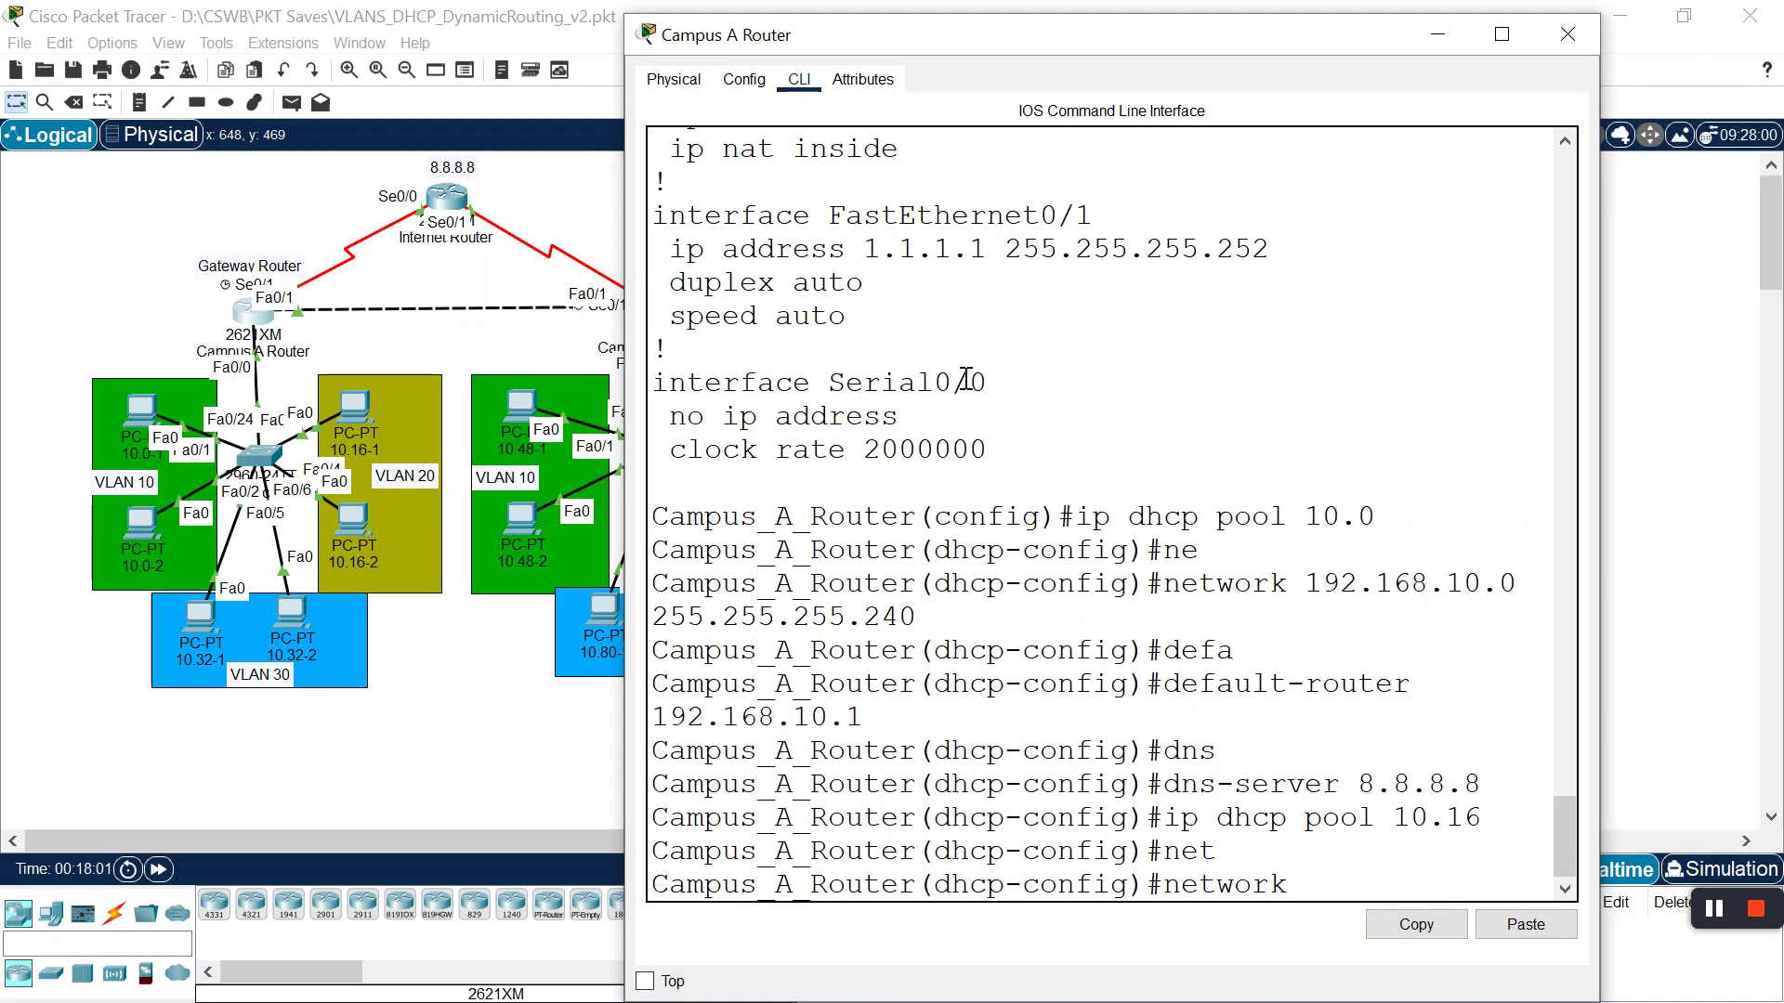
{"action": "type", "text": "192.168.10.17"}
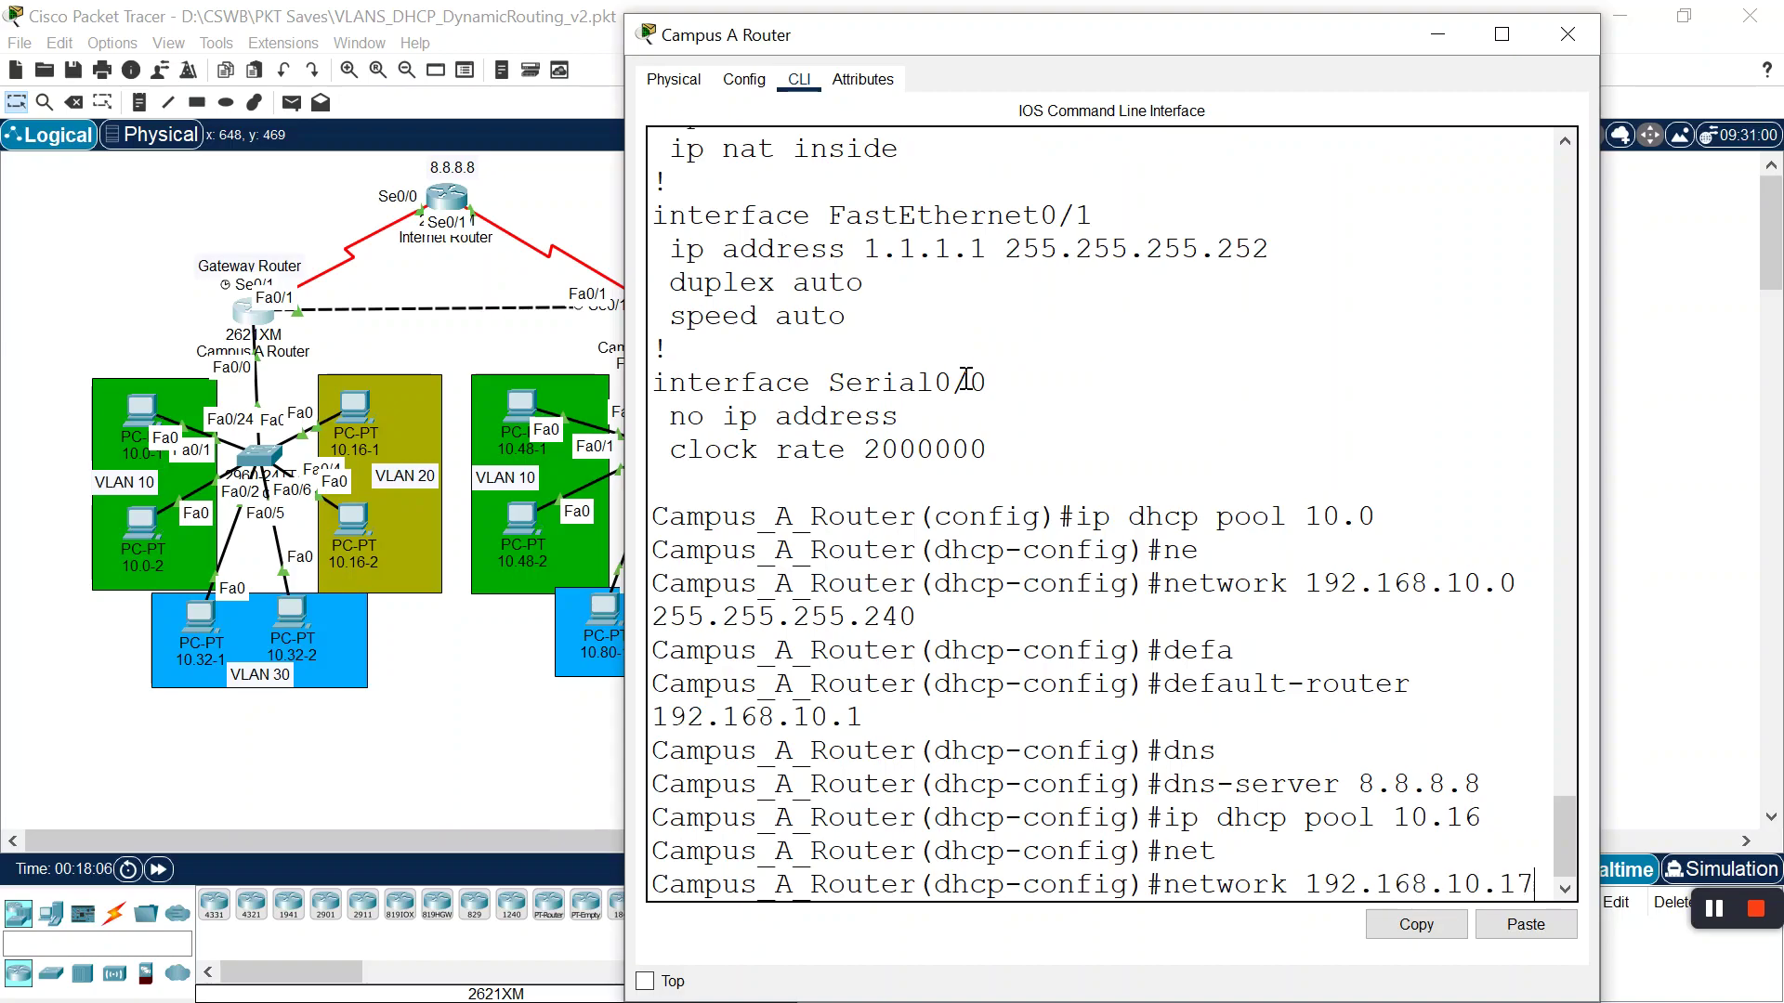
{"action": "key", "text": "BackSpace"}
{"action": "type", "text": "6"}
{"action": "type", "text": " 255.255"}
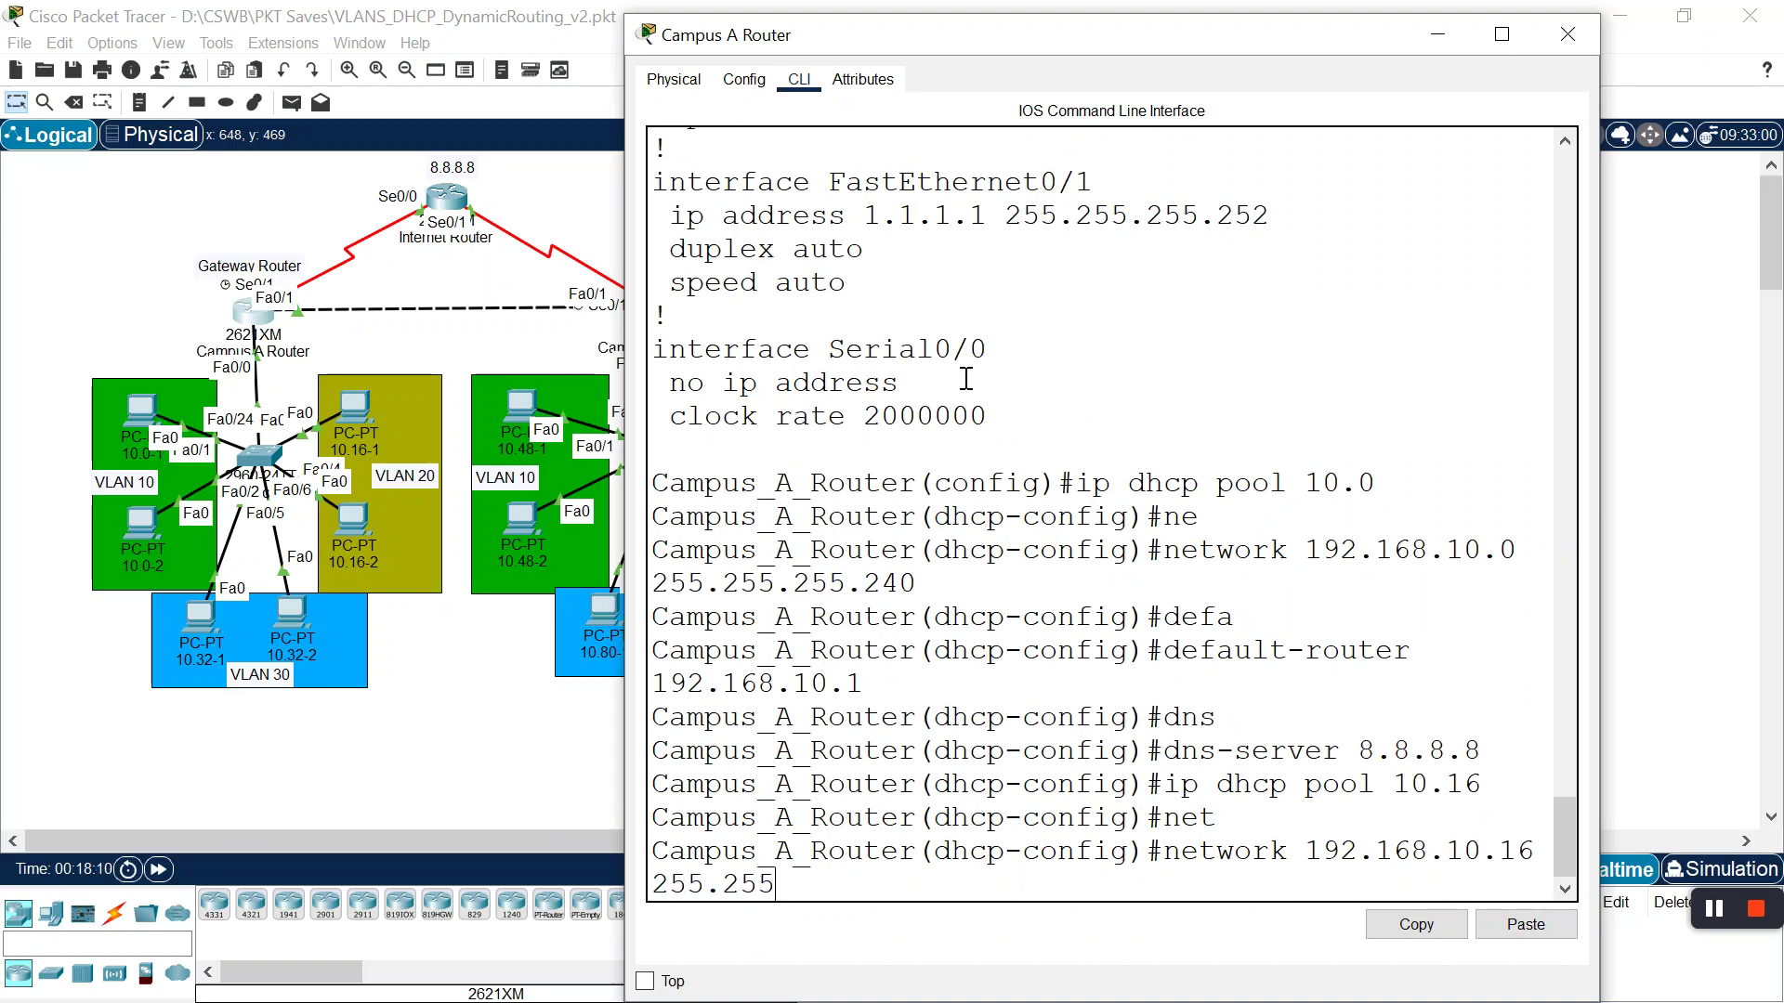
{"action": "type", "text": ".255.20"}
{"action": "key", "text": "BackSpace"}
{"action": "type", "text": "40"}
{"action": "key", "text": "Return"}
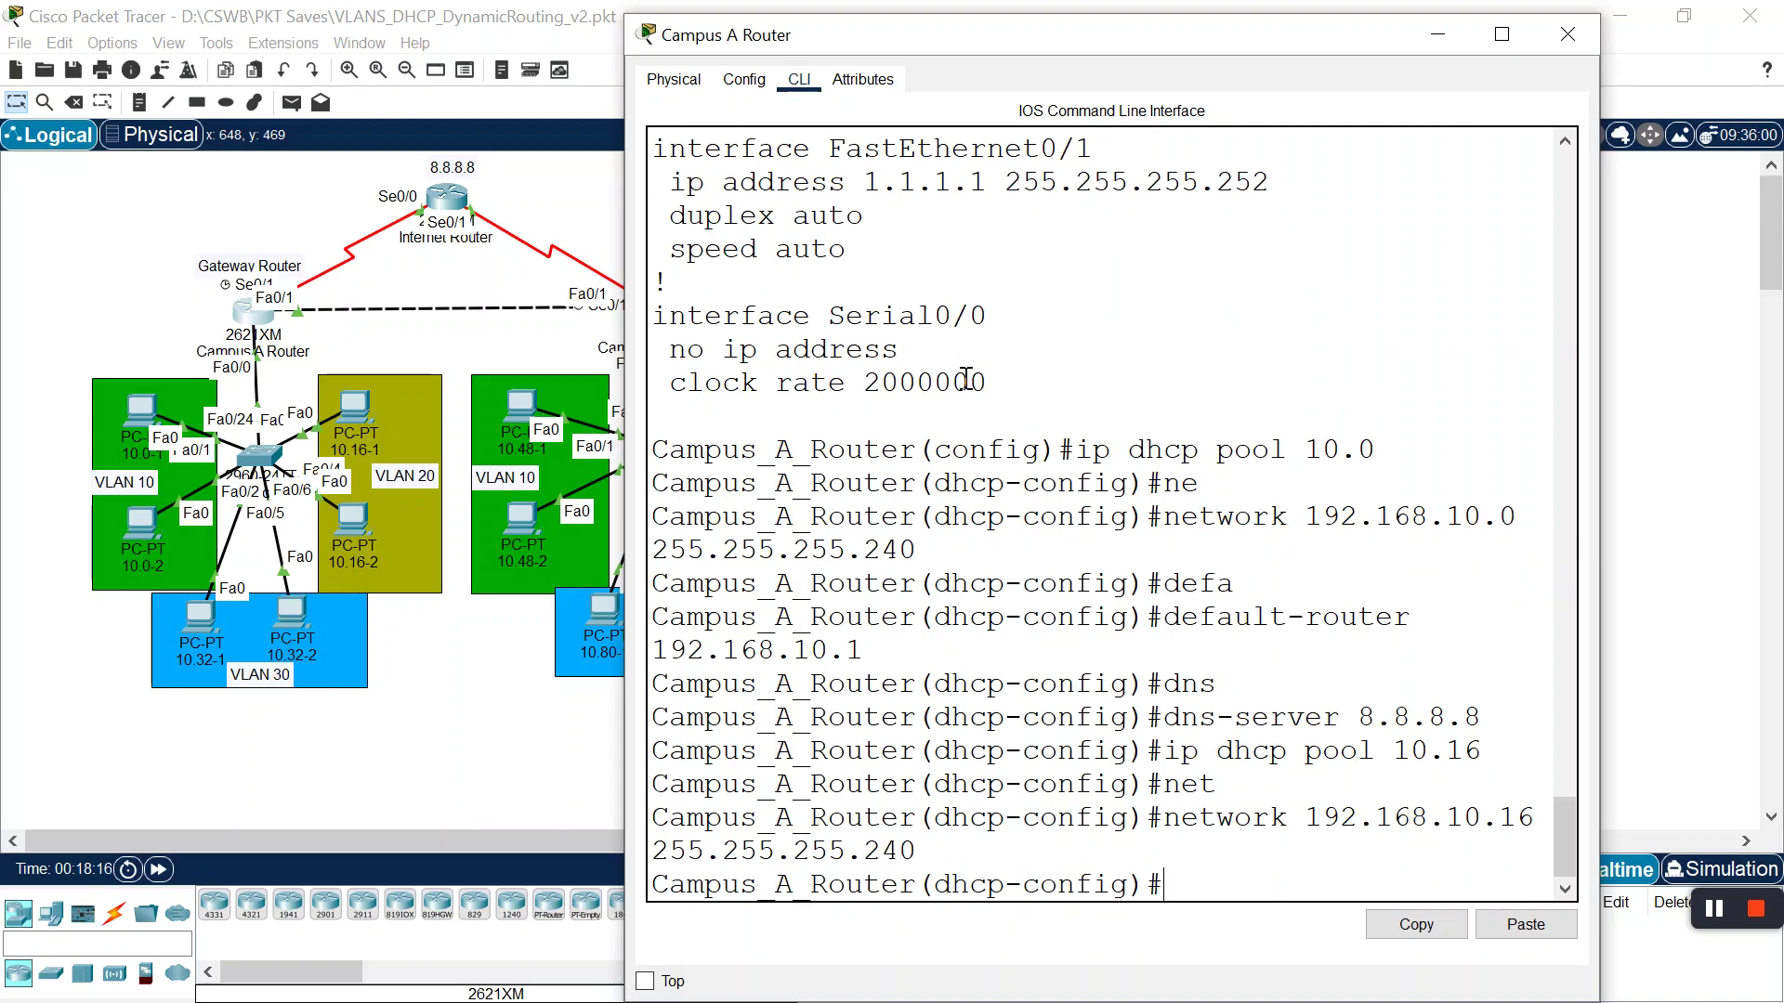
Set the default router of DHCP pool 10.16 to 192.168.10.17 and its DNS server to 8.8.8.8
{"action": "type", "text": "de"}
{"action": "key", "text": "Tab"}
{"action": "type", "text": "192.168.10.17"}
{"action": "key", "text": "Return"}
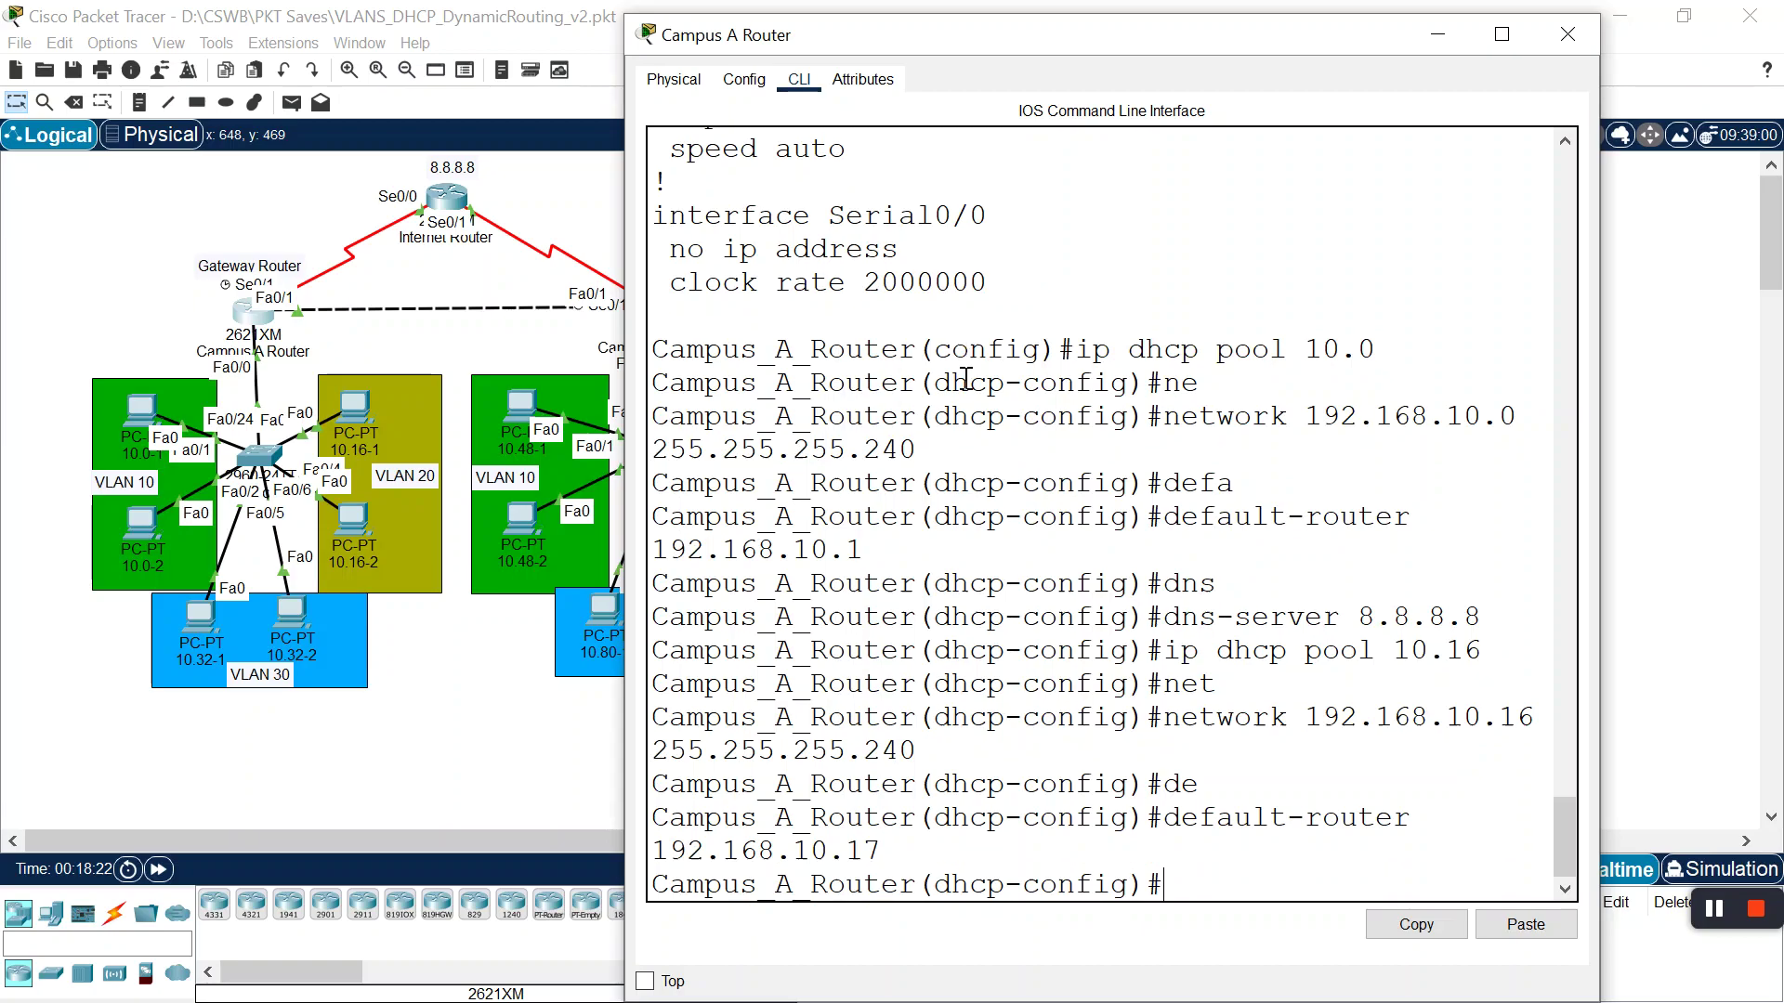
{"action": "type", "text": "dns"}
{"action": "key", "text": "Tab"}
{"action": "type", "text": "8.8.8.8"}
{"action": "key", "text": "Return"}
Create DHCP pool 10.32 with network 192.168.10.32 and mask 255.255.255.240
{"action": "type", "text": "ip dhcp"}
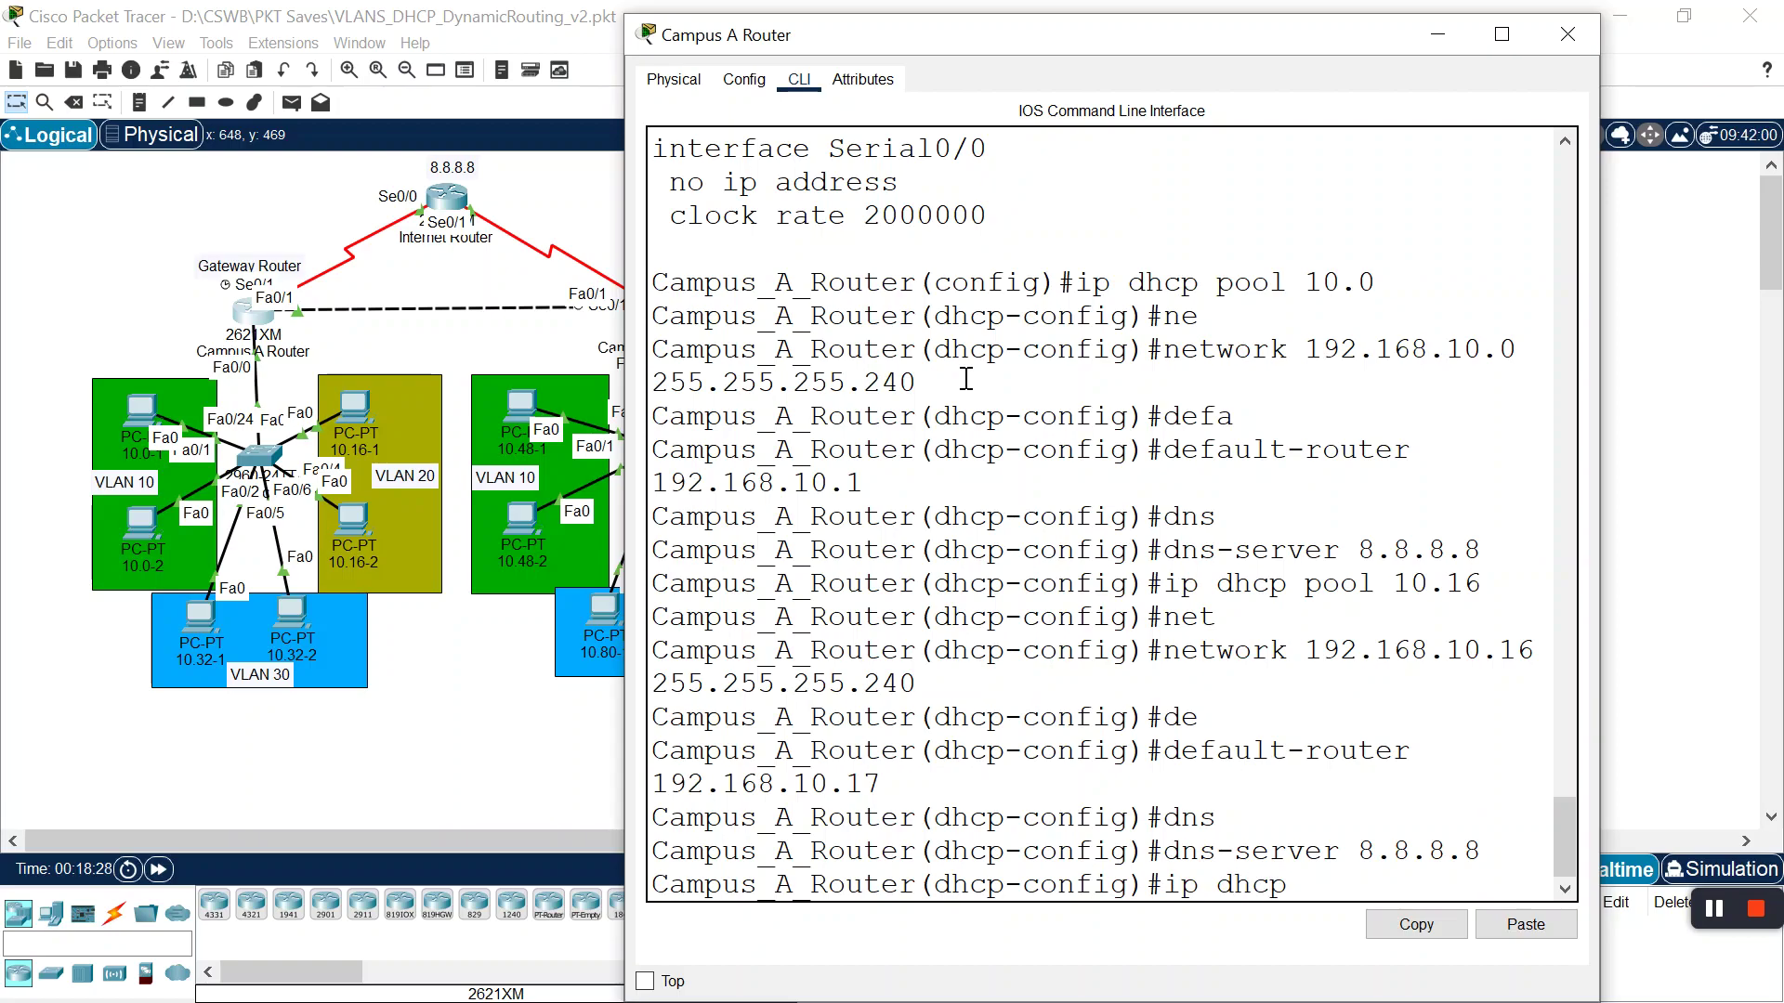
{"action": "type", "text": " pool 10.32"}
{"action": "key", "text": "Return"}
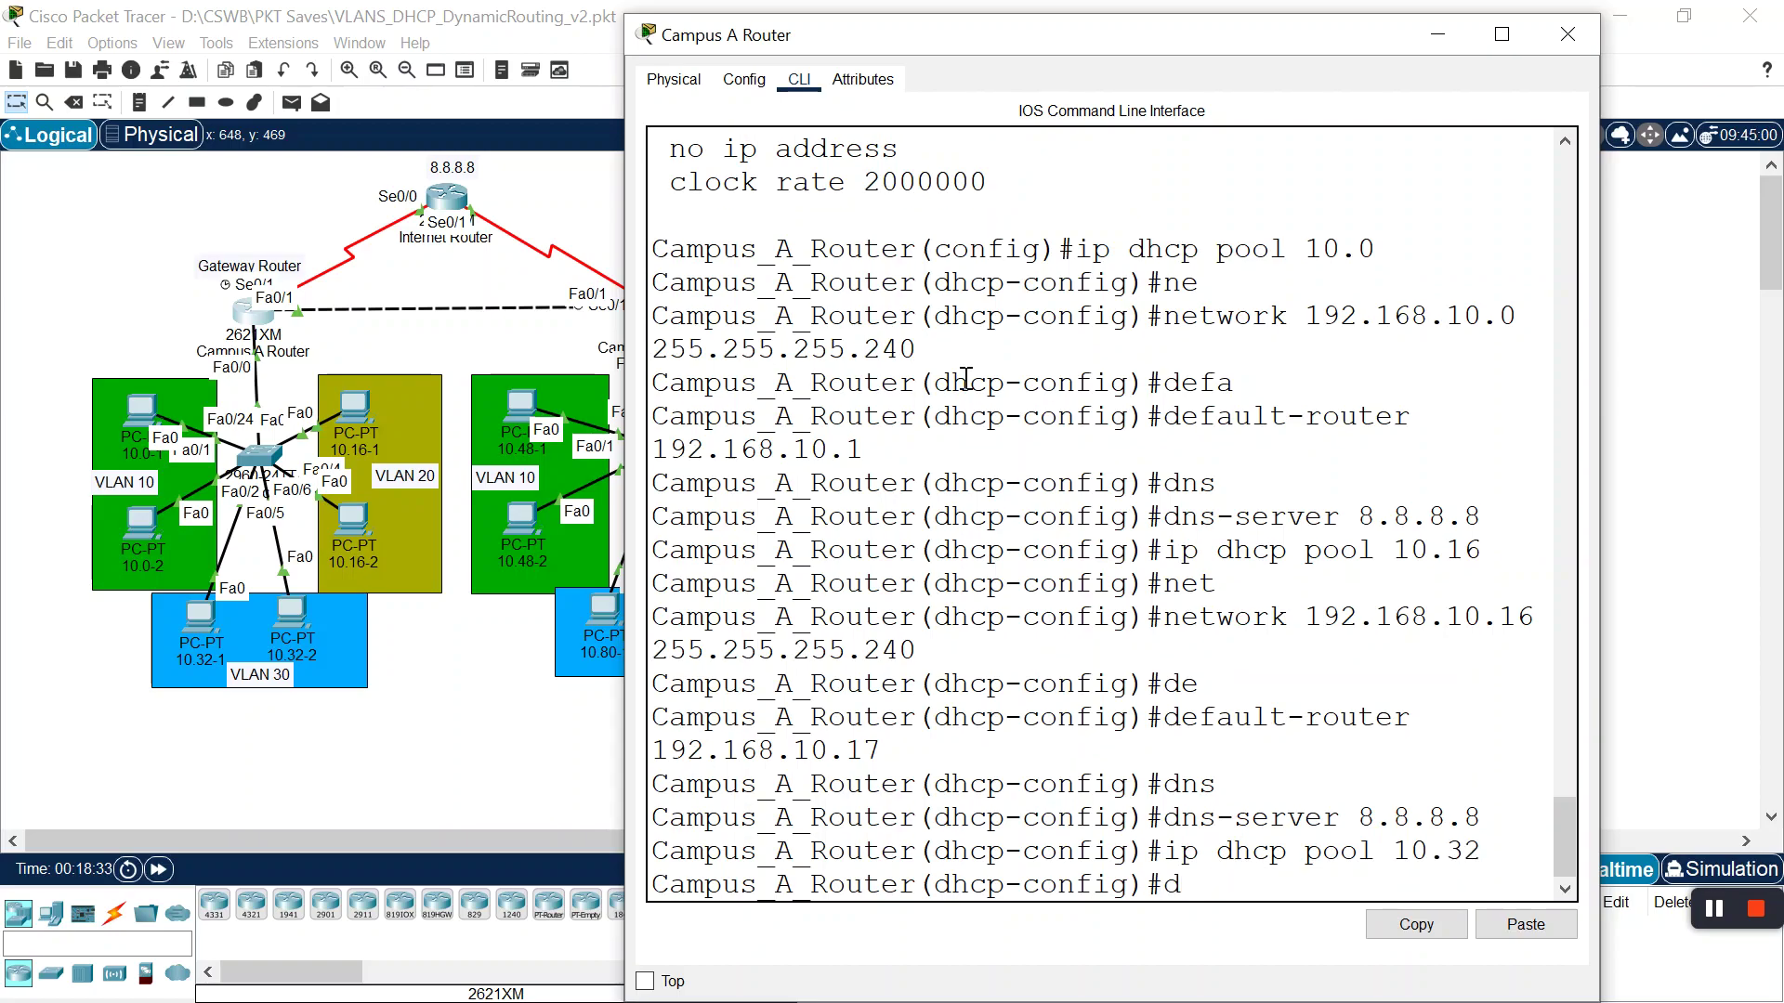
{"action": "type", "text": "ne"}
{"action": "key", "text": "Tab"}
{"action": "type", "text": "192"}
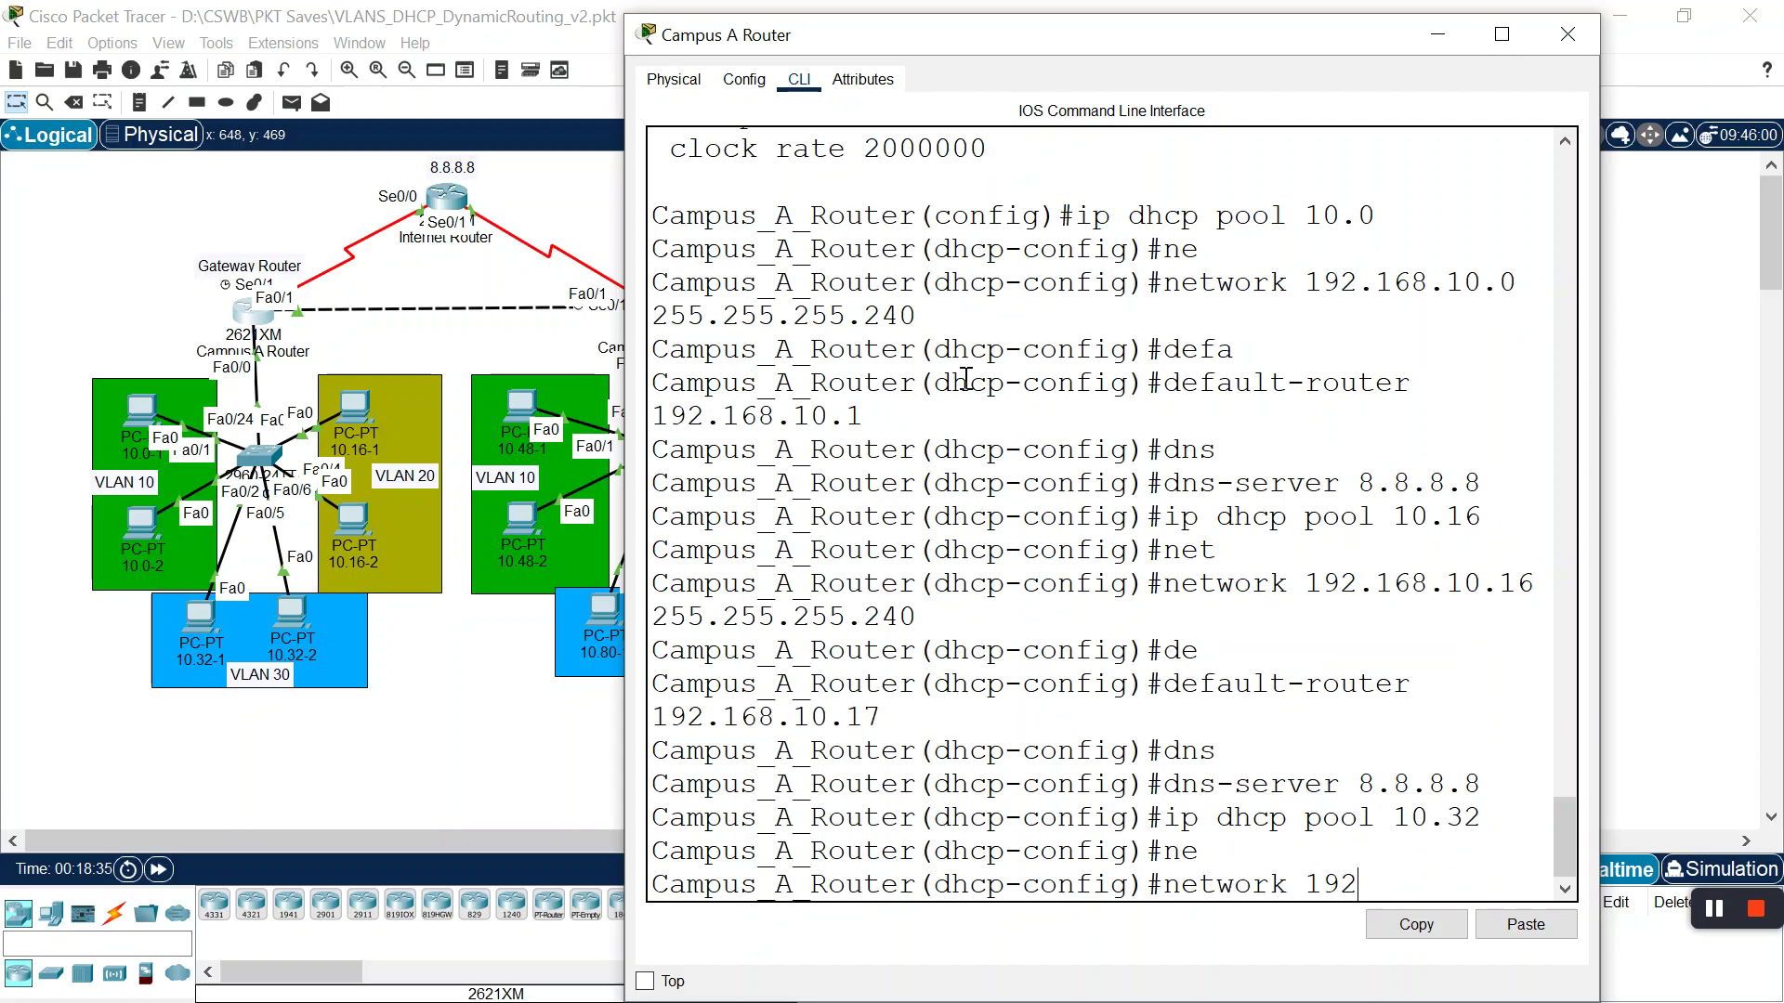
{"action": "type", "text": ".1668.10.32"}
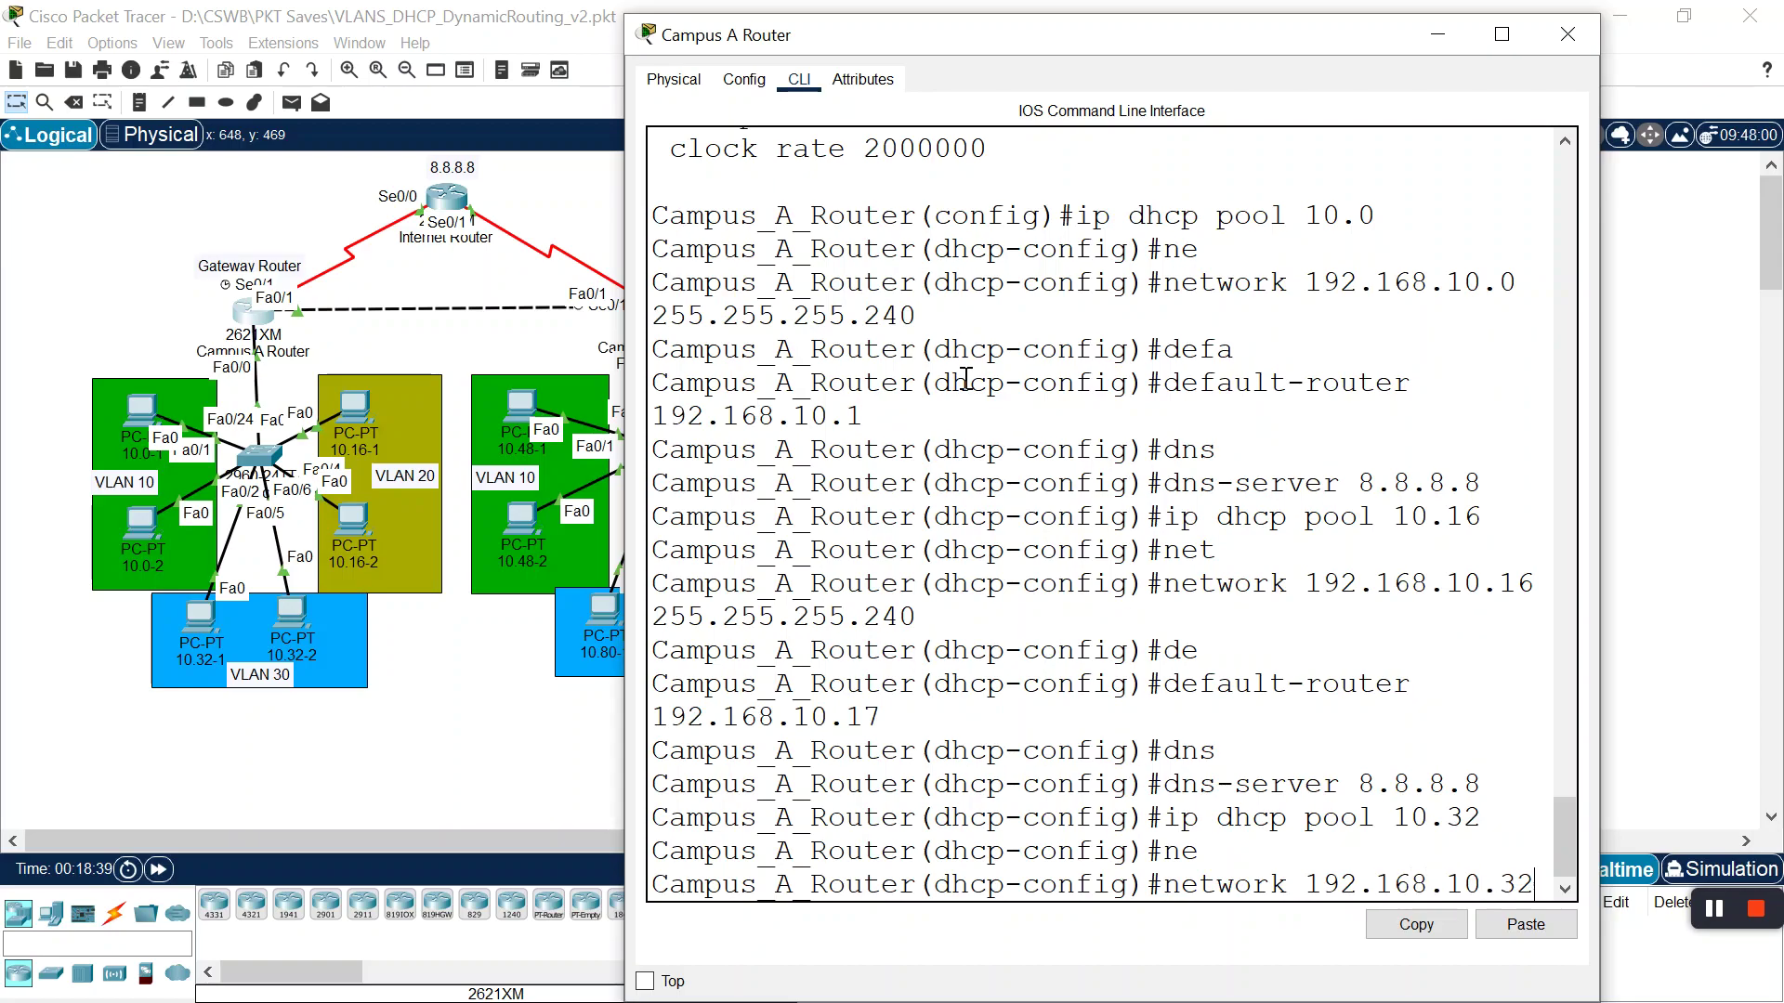
{"action": "type", "text": " 255.255.25"}
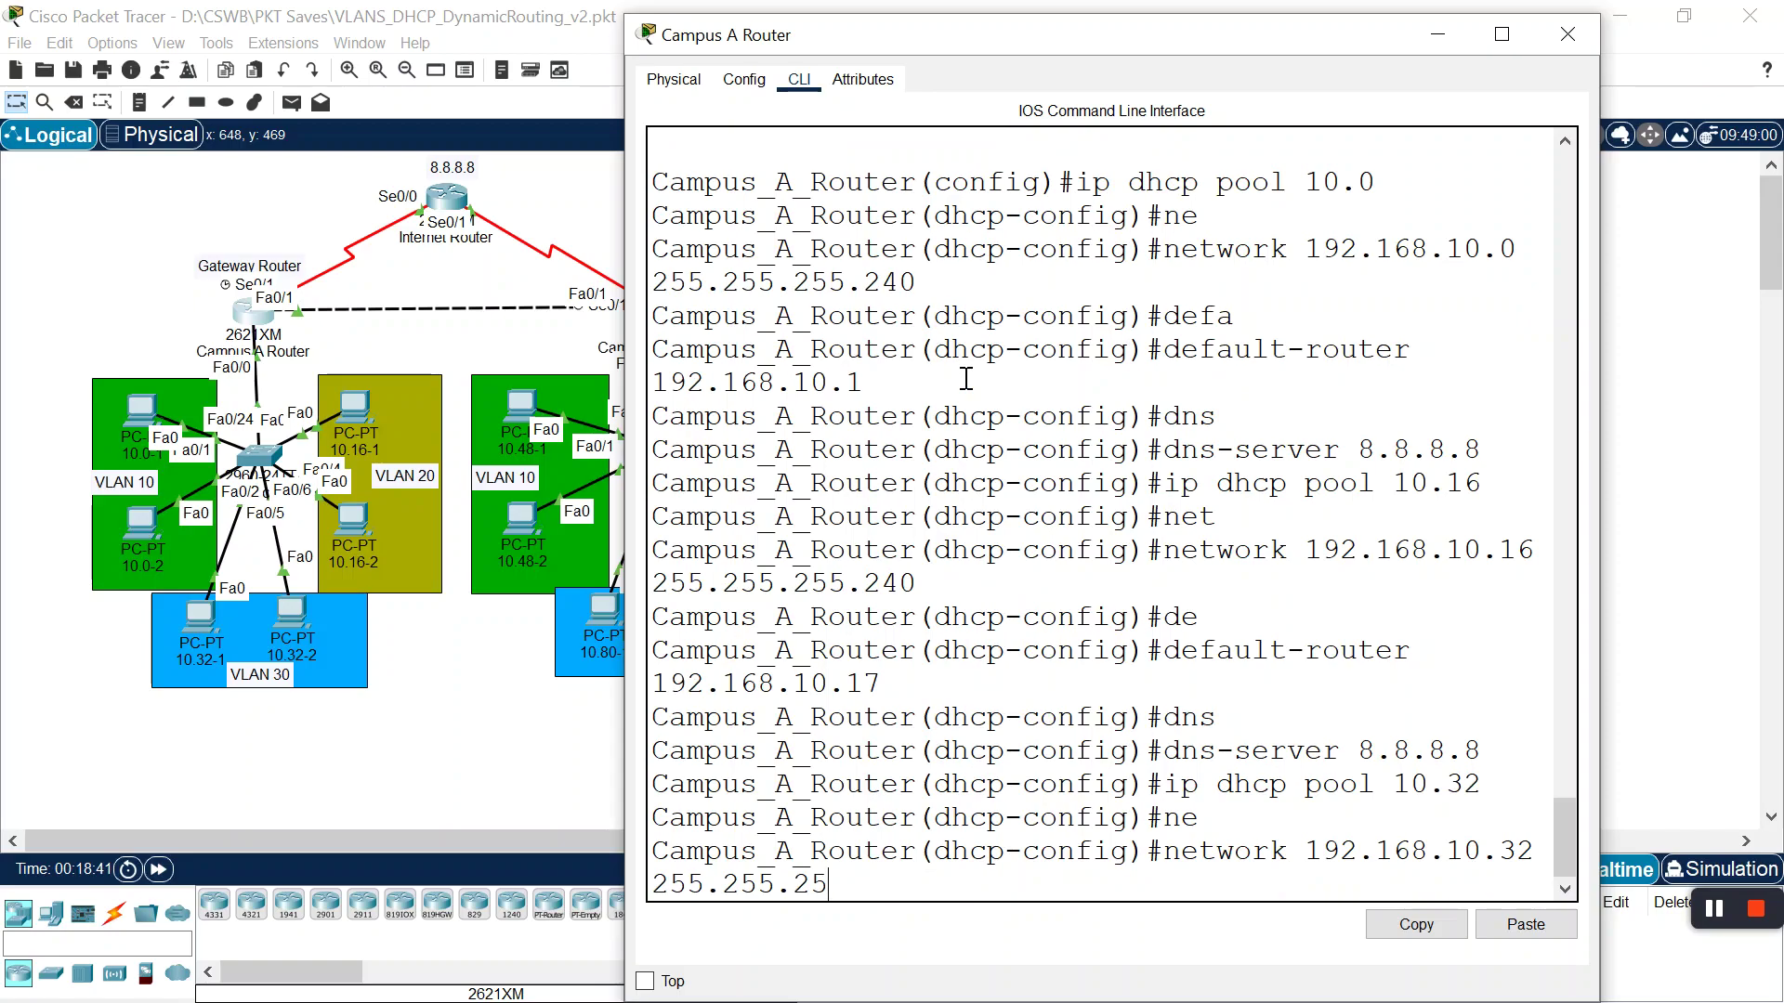
{"action": "type", "text": "5.240"}
{"action": "key", "text": "Return"}
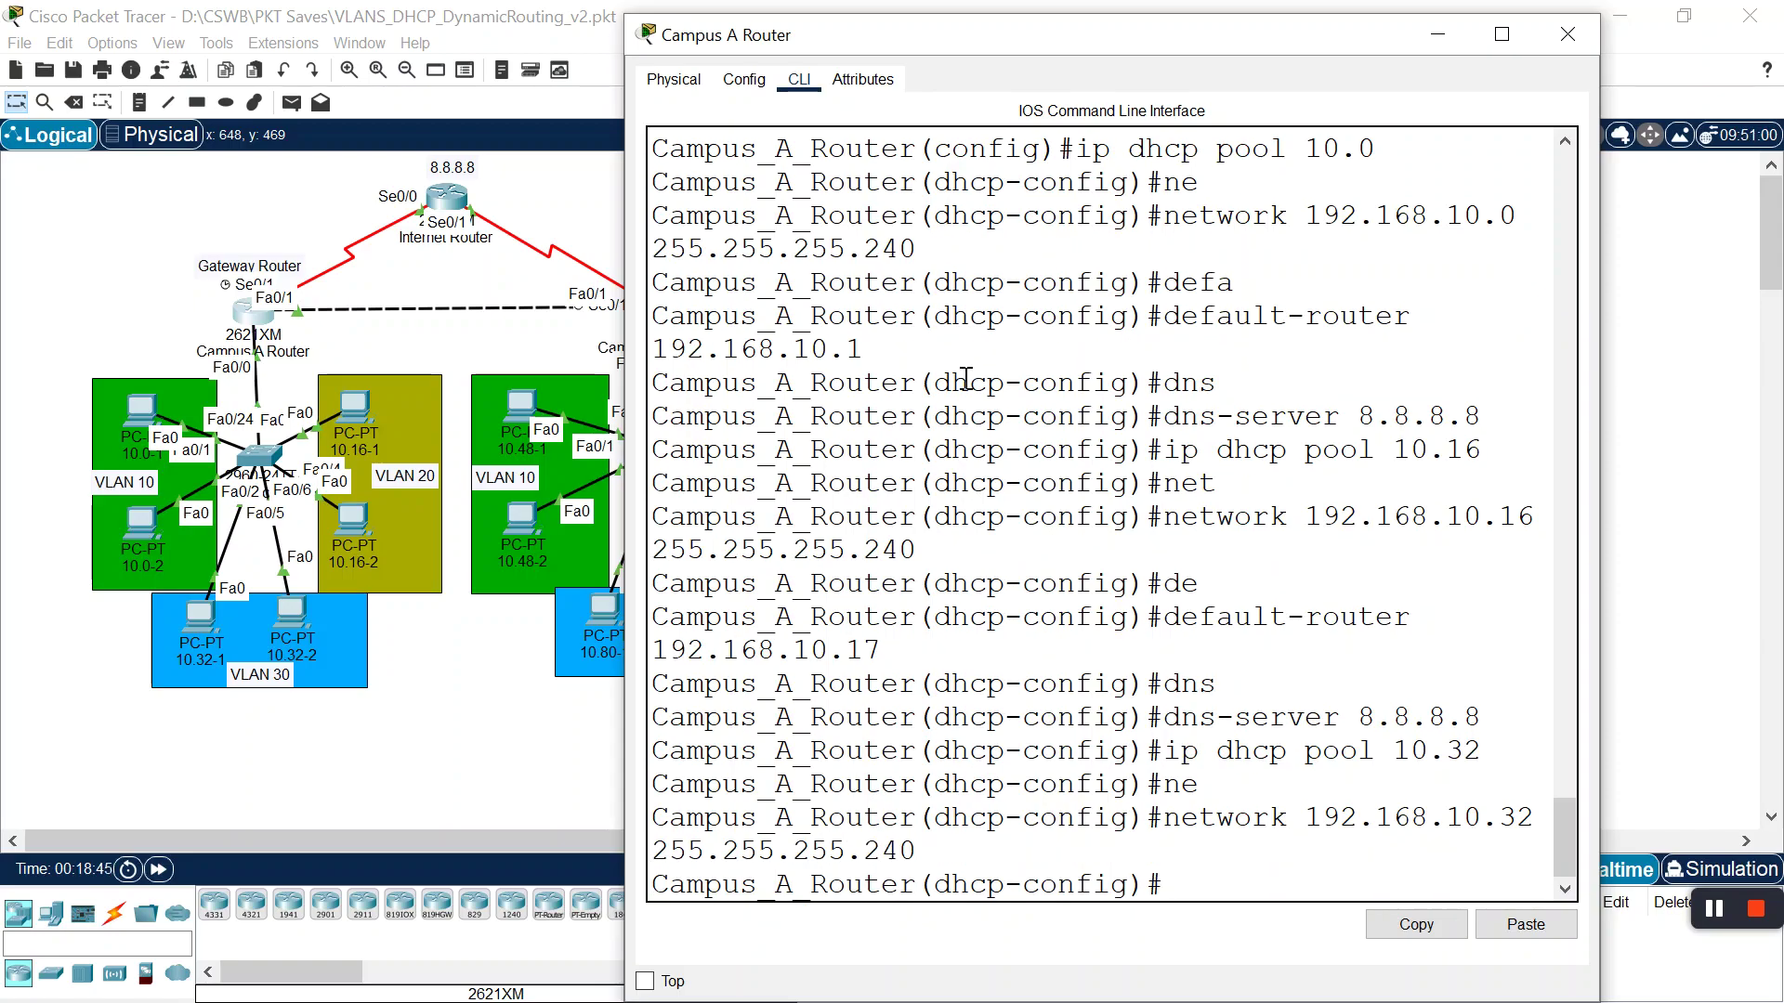
Set the default router of DHCP pool 10.32 to 192.168.10.33 and its DNS server to 8.8.8.8
{"action": "type", "text": "de"}
{"action": "key", "text": "Tab"}
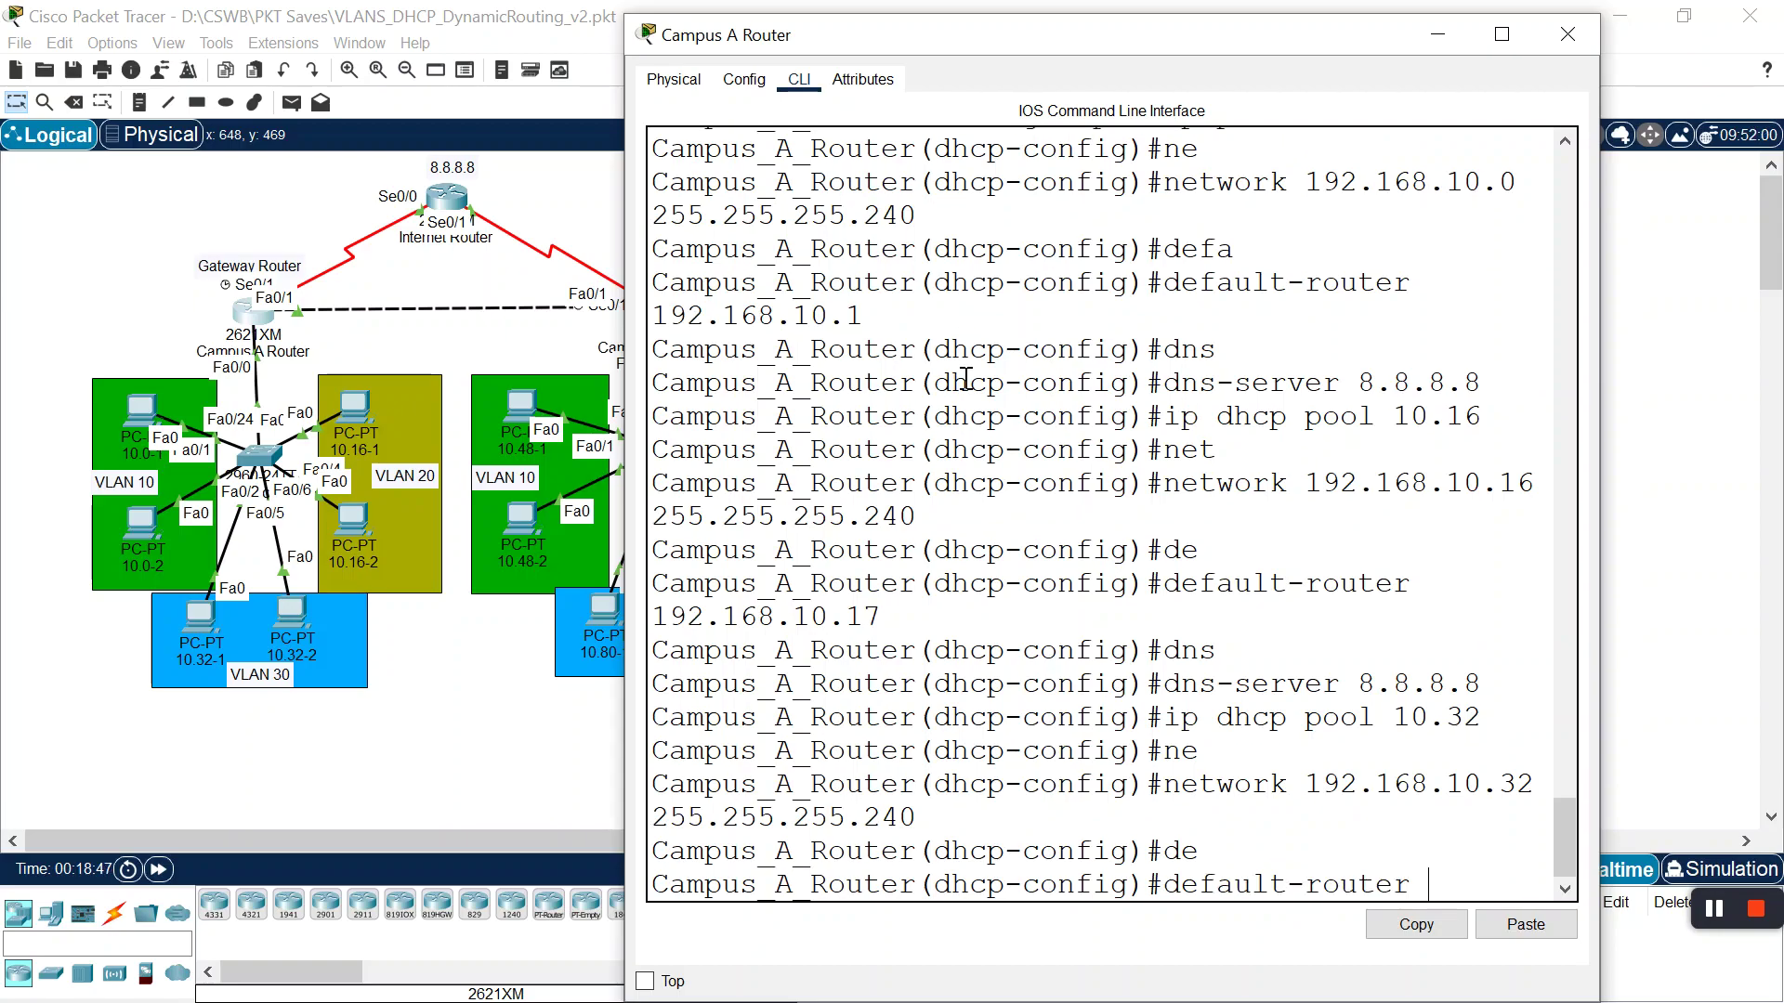
{"action": "type", "text": "192.168"}
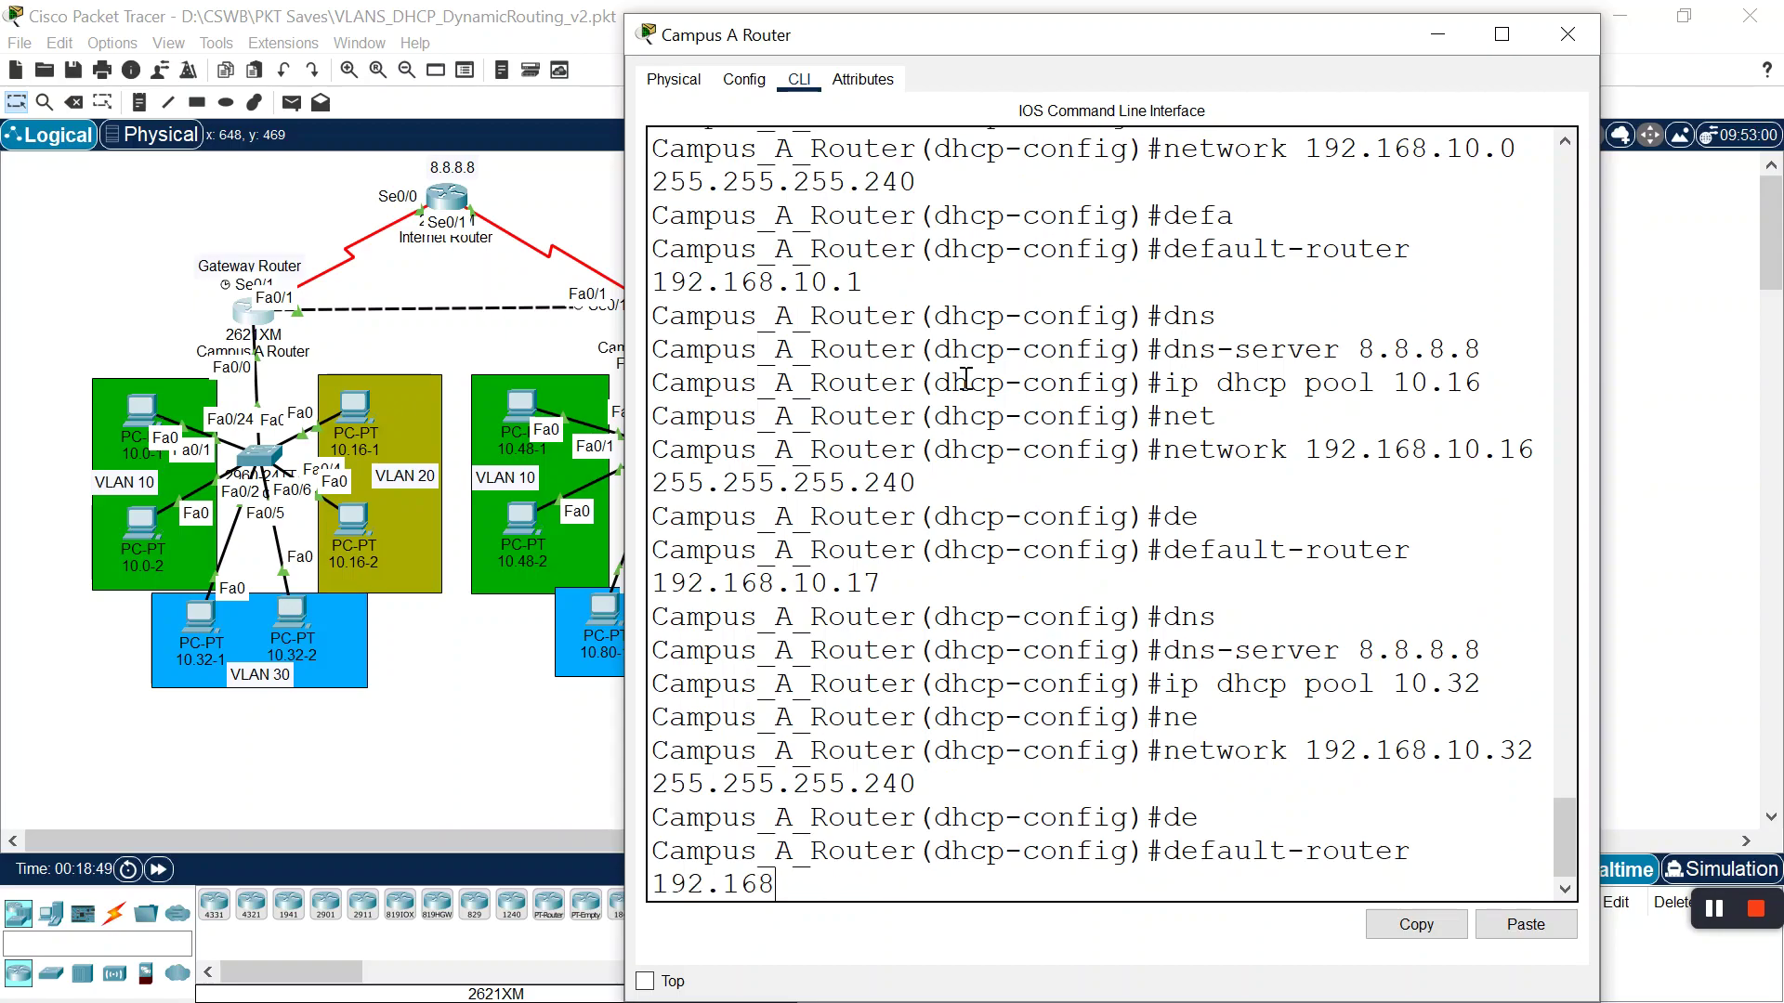
{"action": "type", "text": ".10.33"}
{"action": "key", "text": "Return"}
{"action": "type", "text": "dns"}
{"action": "key", "text": "Tab"}
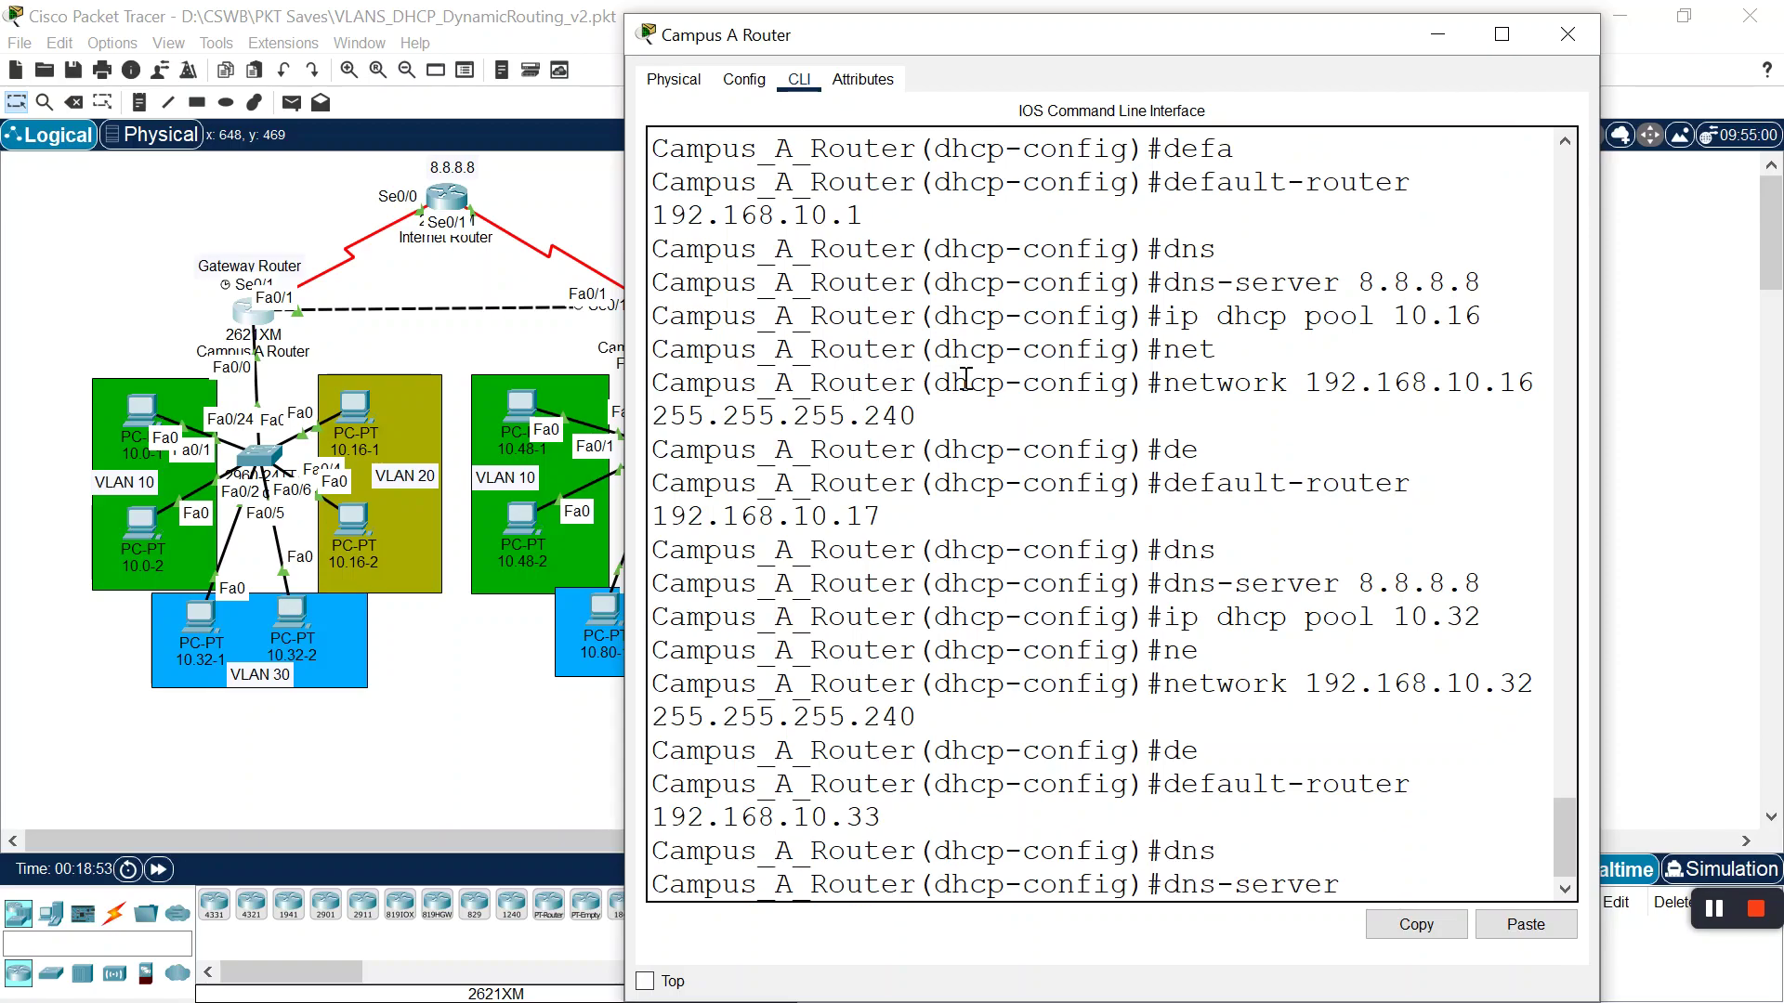
{"action": "type", "text": "8.8.8.8"}
{"action": "key", "text": "Return"}
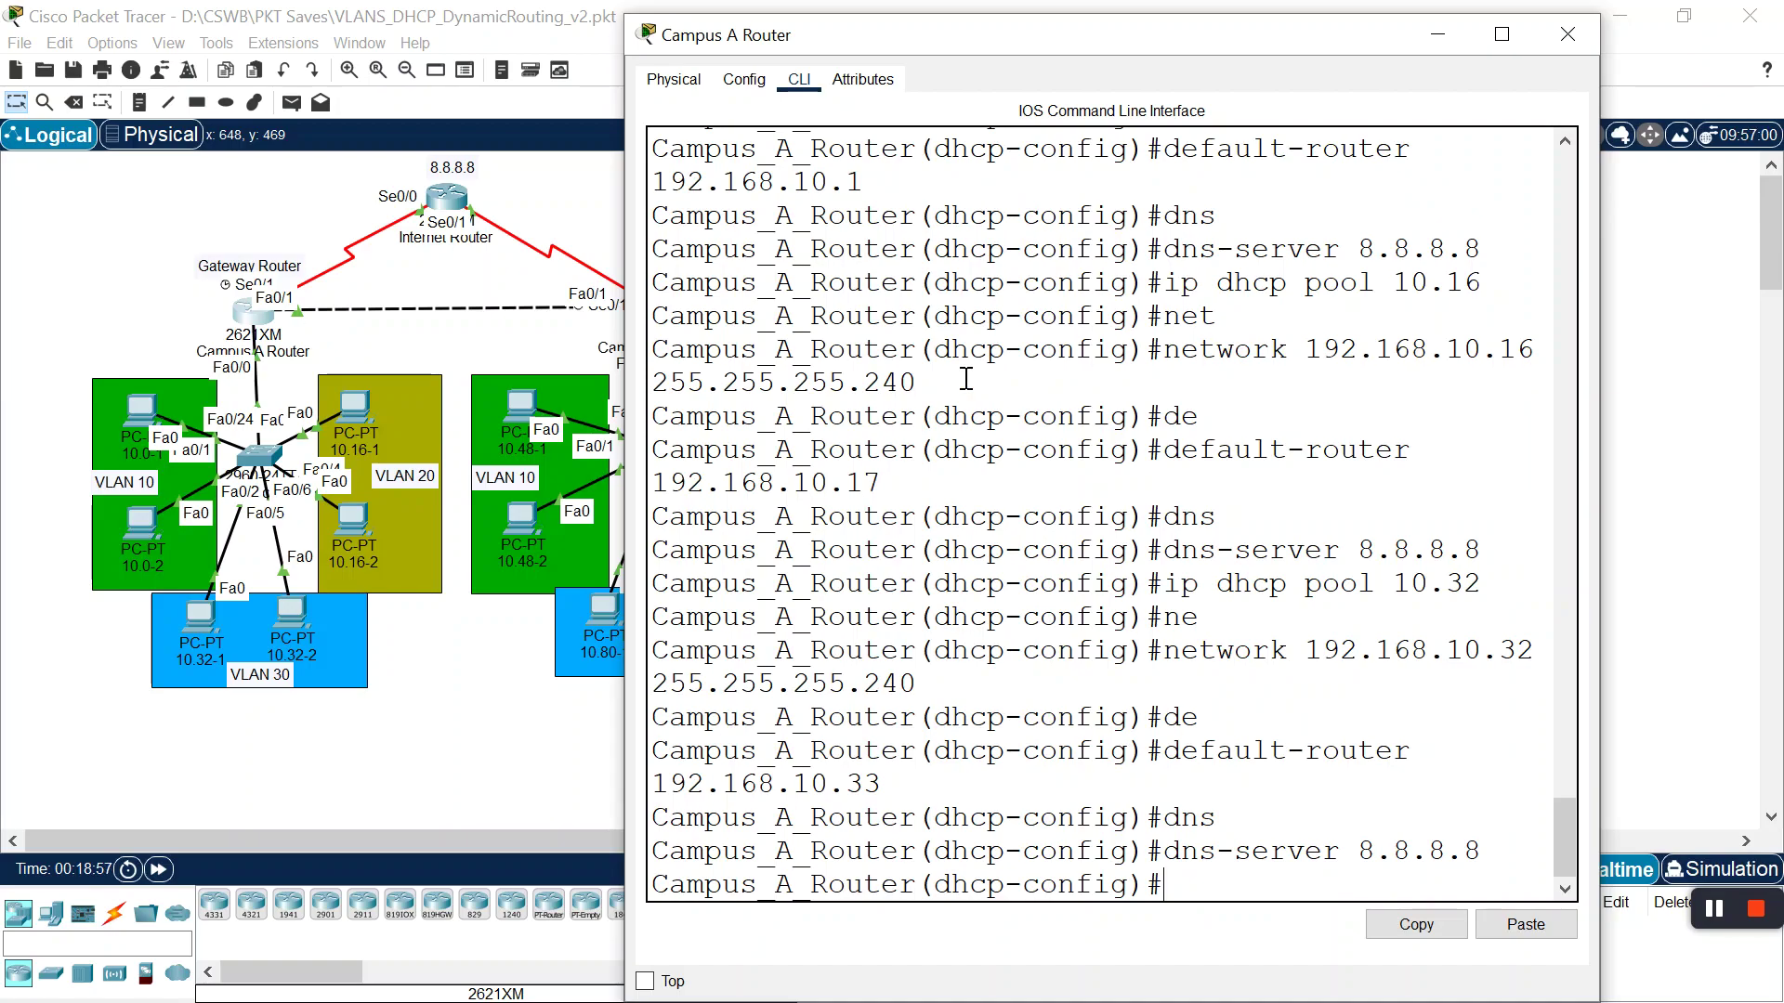
Leave DHCP pool configuration, list the running configuration, and review the network, gateway and DNS entries of the three DHCP pools
{"action": "type", "text": "exit"}
{"action": "key", "text": "Return"}
{"action": "type", "text": "do sh run"}
{"action": "key", "text": "Return"}
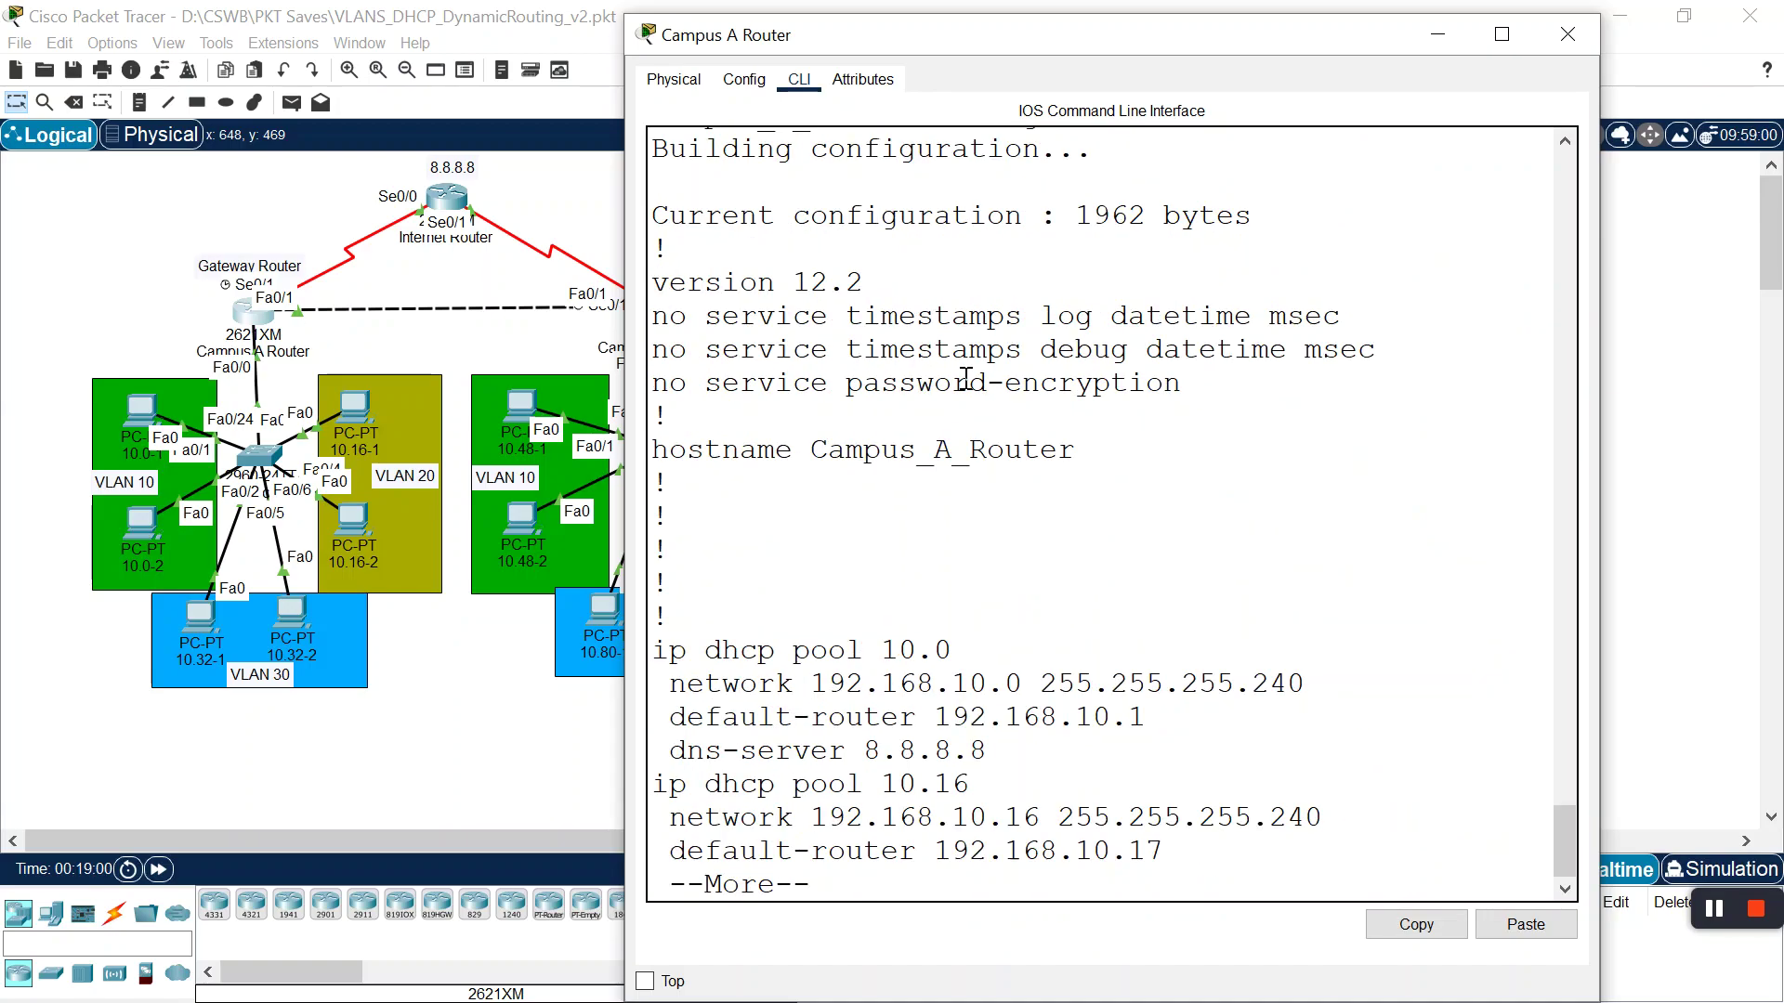
{"action": "key", "text": "space"}
{"action": "scroll", "coordinate": [908, 582], "scroll_direction": "up", "scroll_amount": 3}
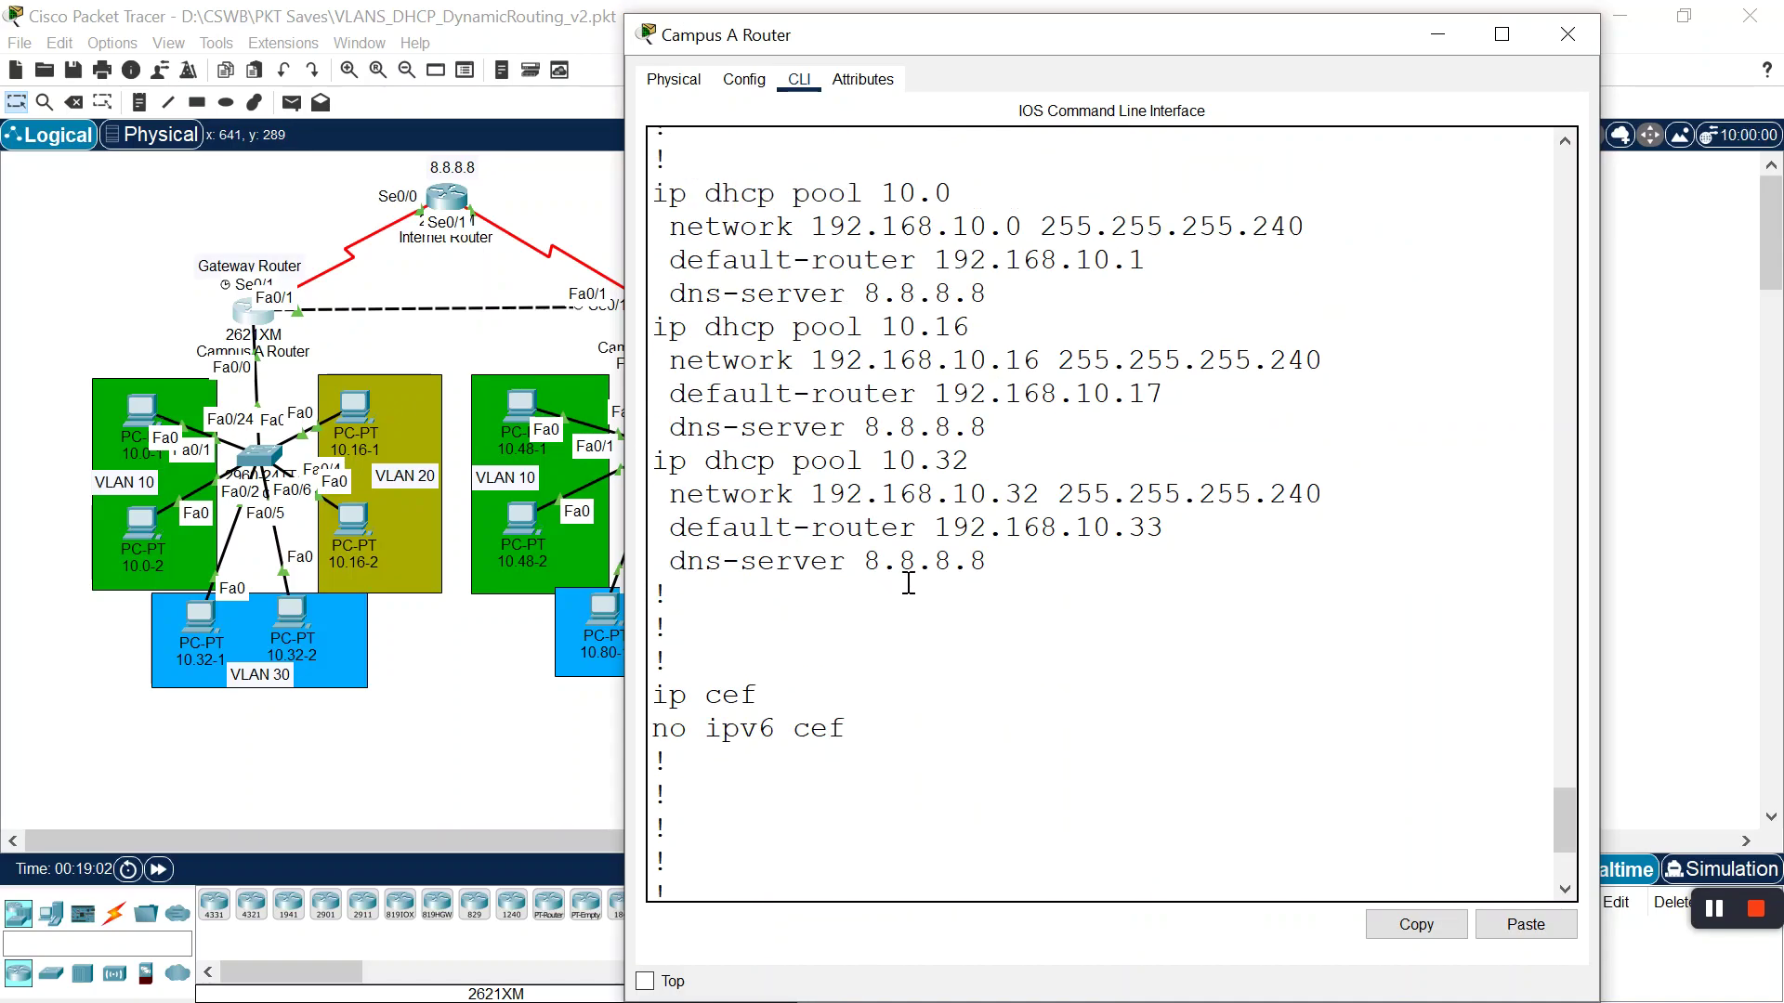
{"action": "scroll", "coordinate": [908, 583], "scroll_direction": "up", "scroll_amount": 2}
{"action": "left_click_drag", "start_coordinate": [653, 360], "coordinate": [1008, 560]}
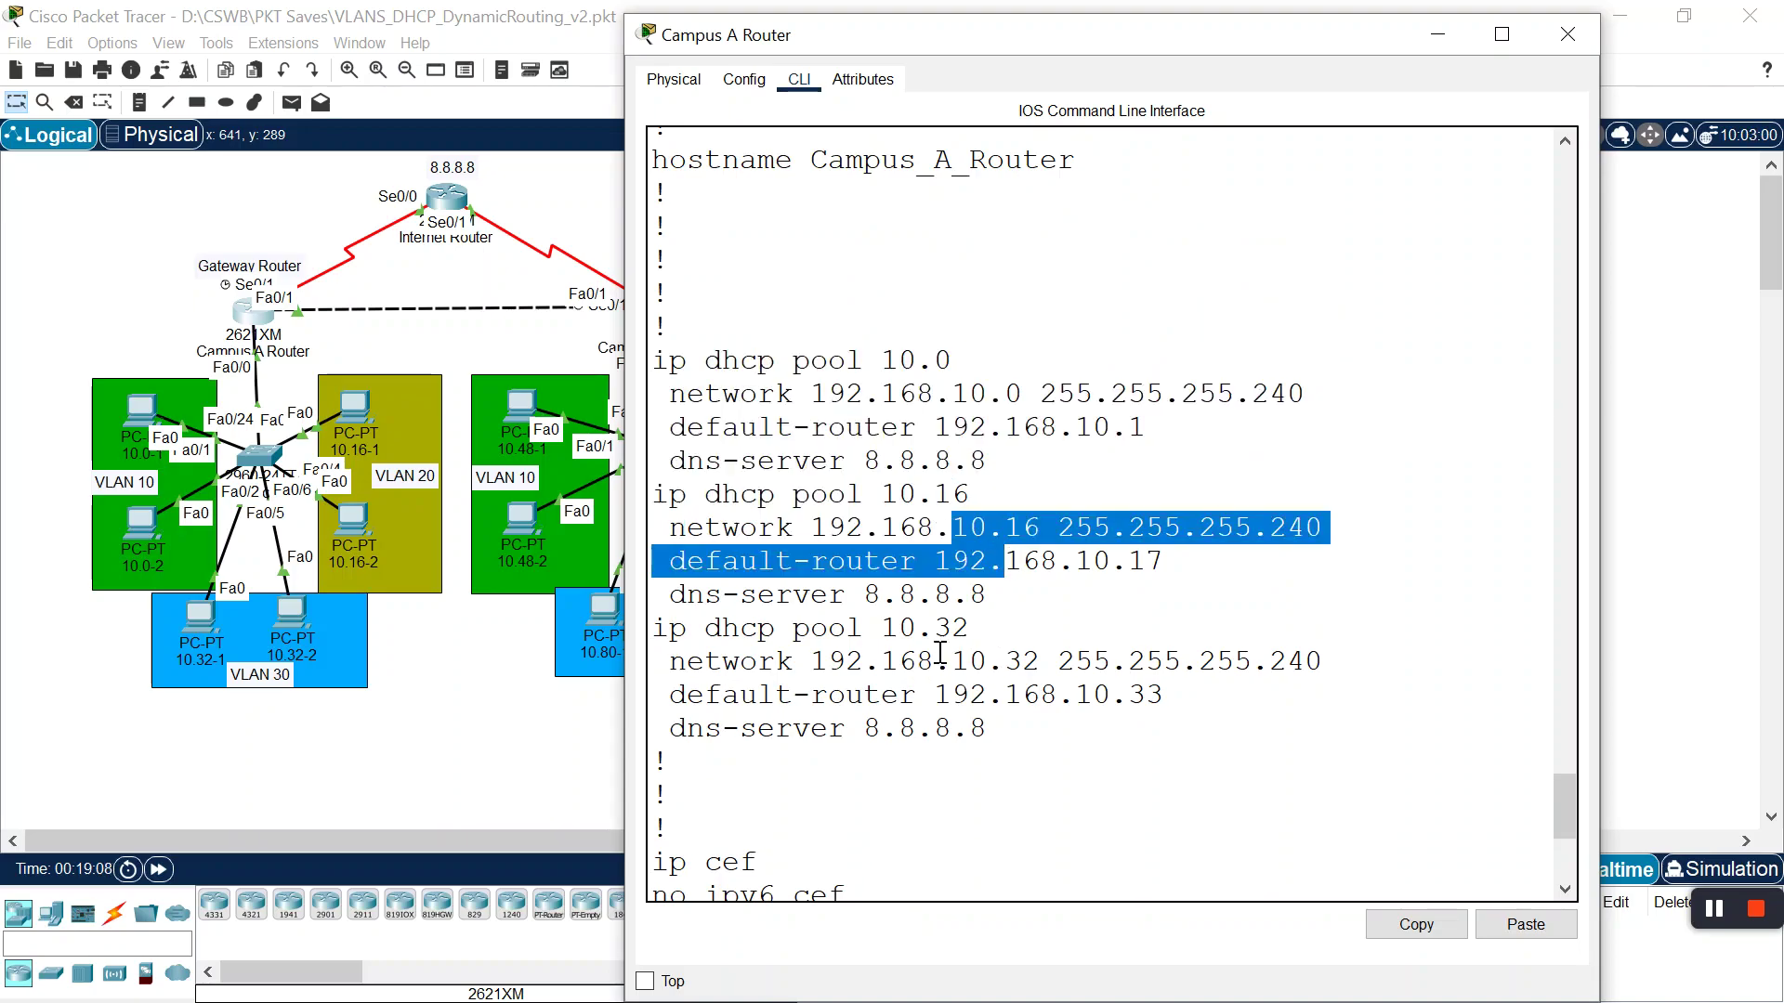
{"action": "left_click_drag", "start_coordinate": [938, 641], "coordinate": [1059, 664]}
{"action": "left_click", "coordinate": [1022, 720]}
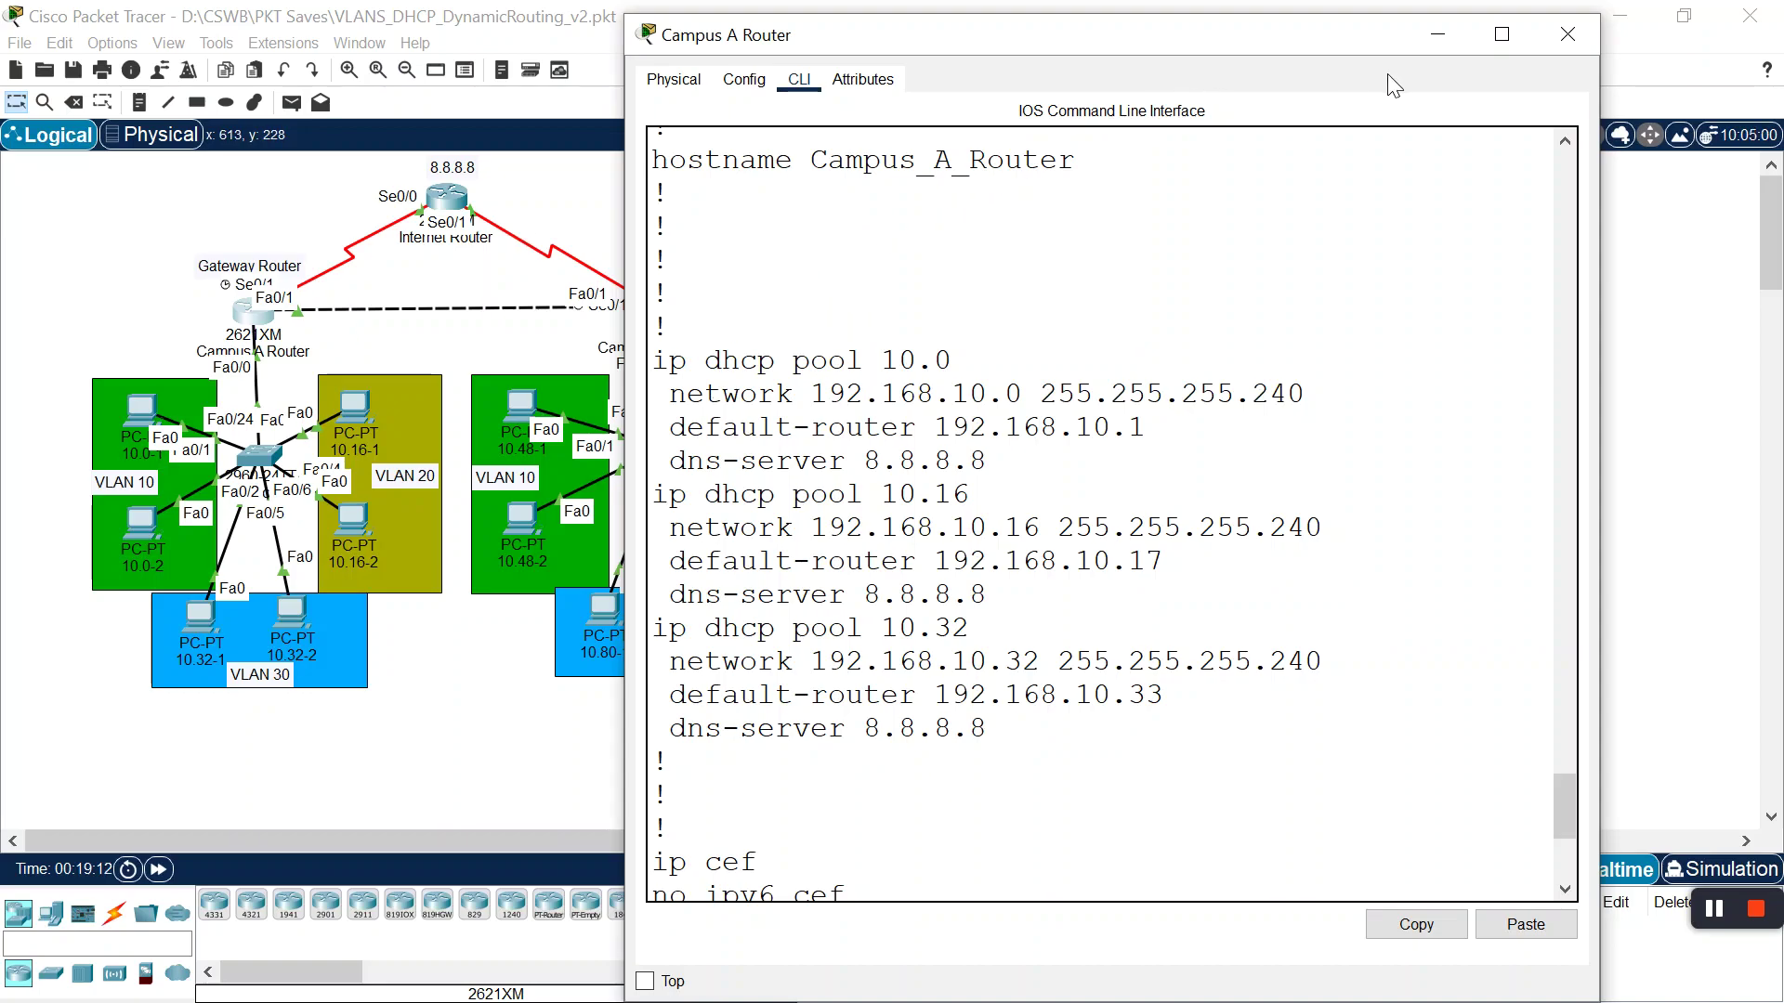
{"action": "left_click", "coordinate": [1438, 45]}
Switch the IPv4 configuration of PC 10.0-1 in Campus A VLAN 10 to Static to drop its old lease
{"action": "left_click", "coordinate": [133, 404]}
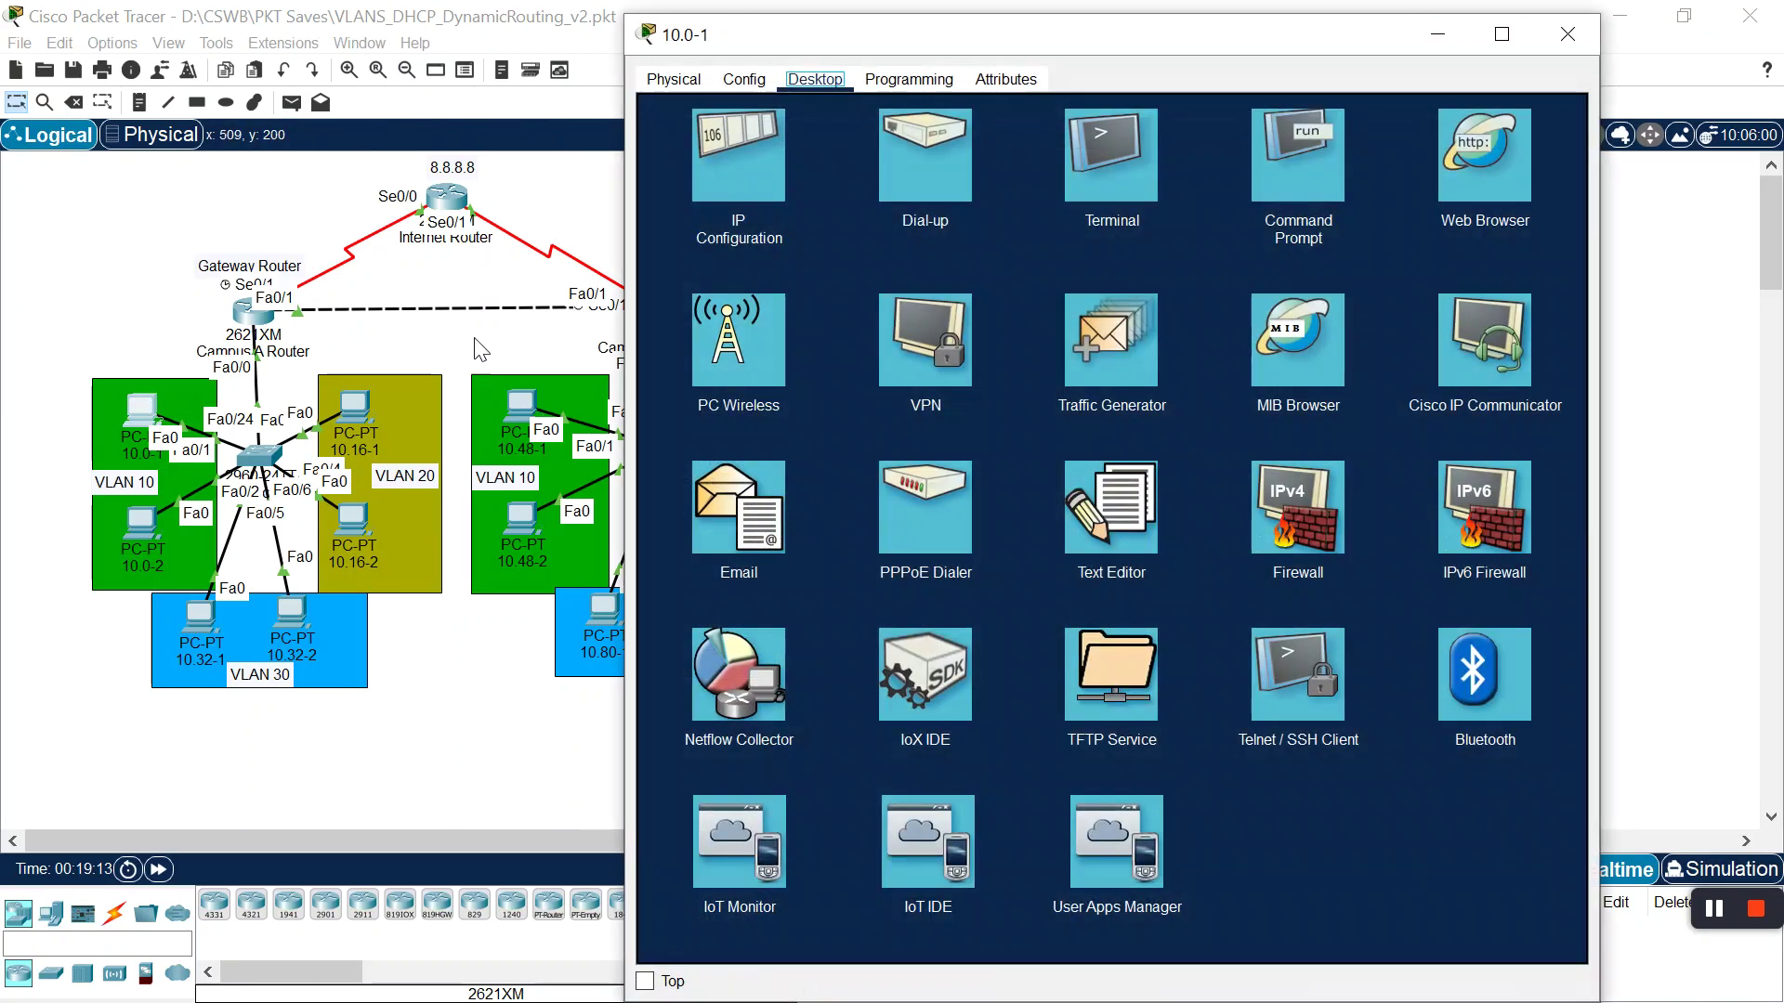
{"action": "left_click", "coordinate": [761, 154]}
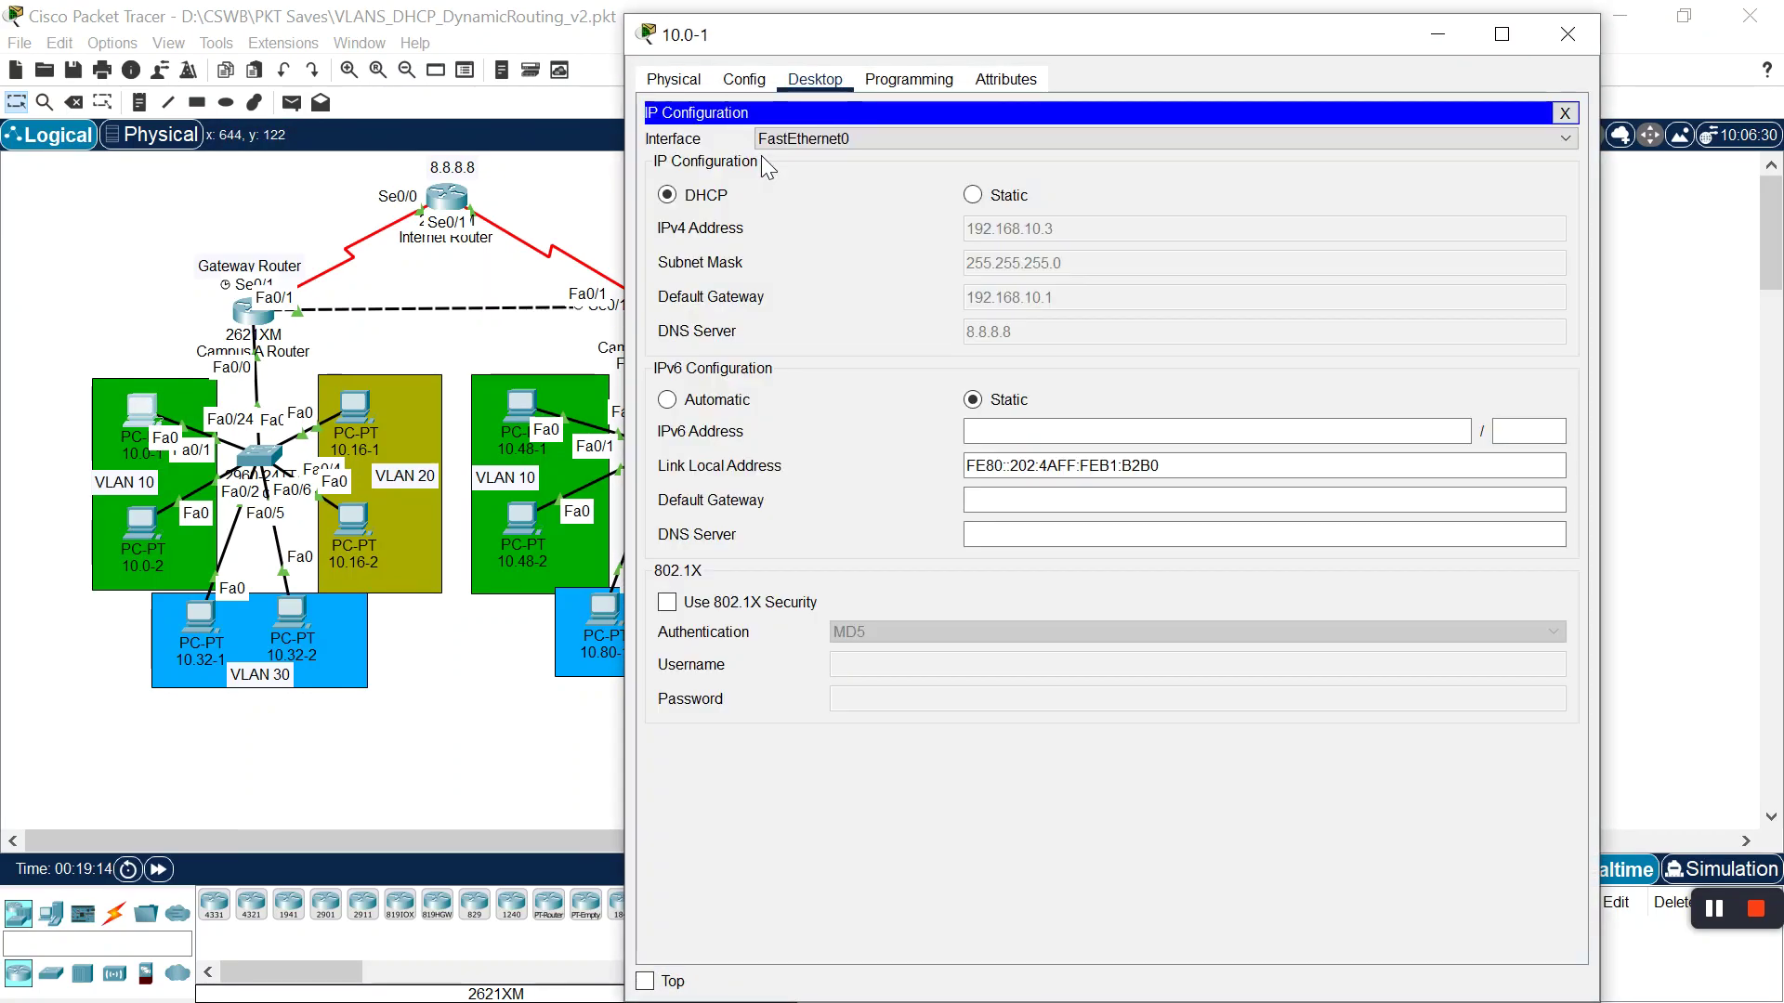
{"action": "left_click", "coordinate": [974, 195]}
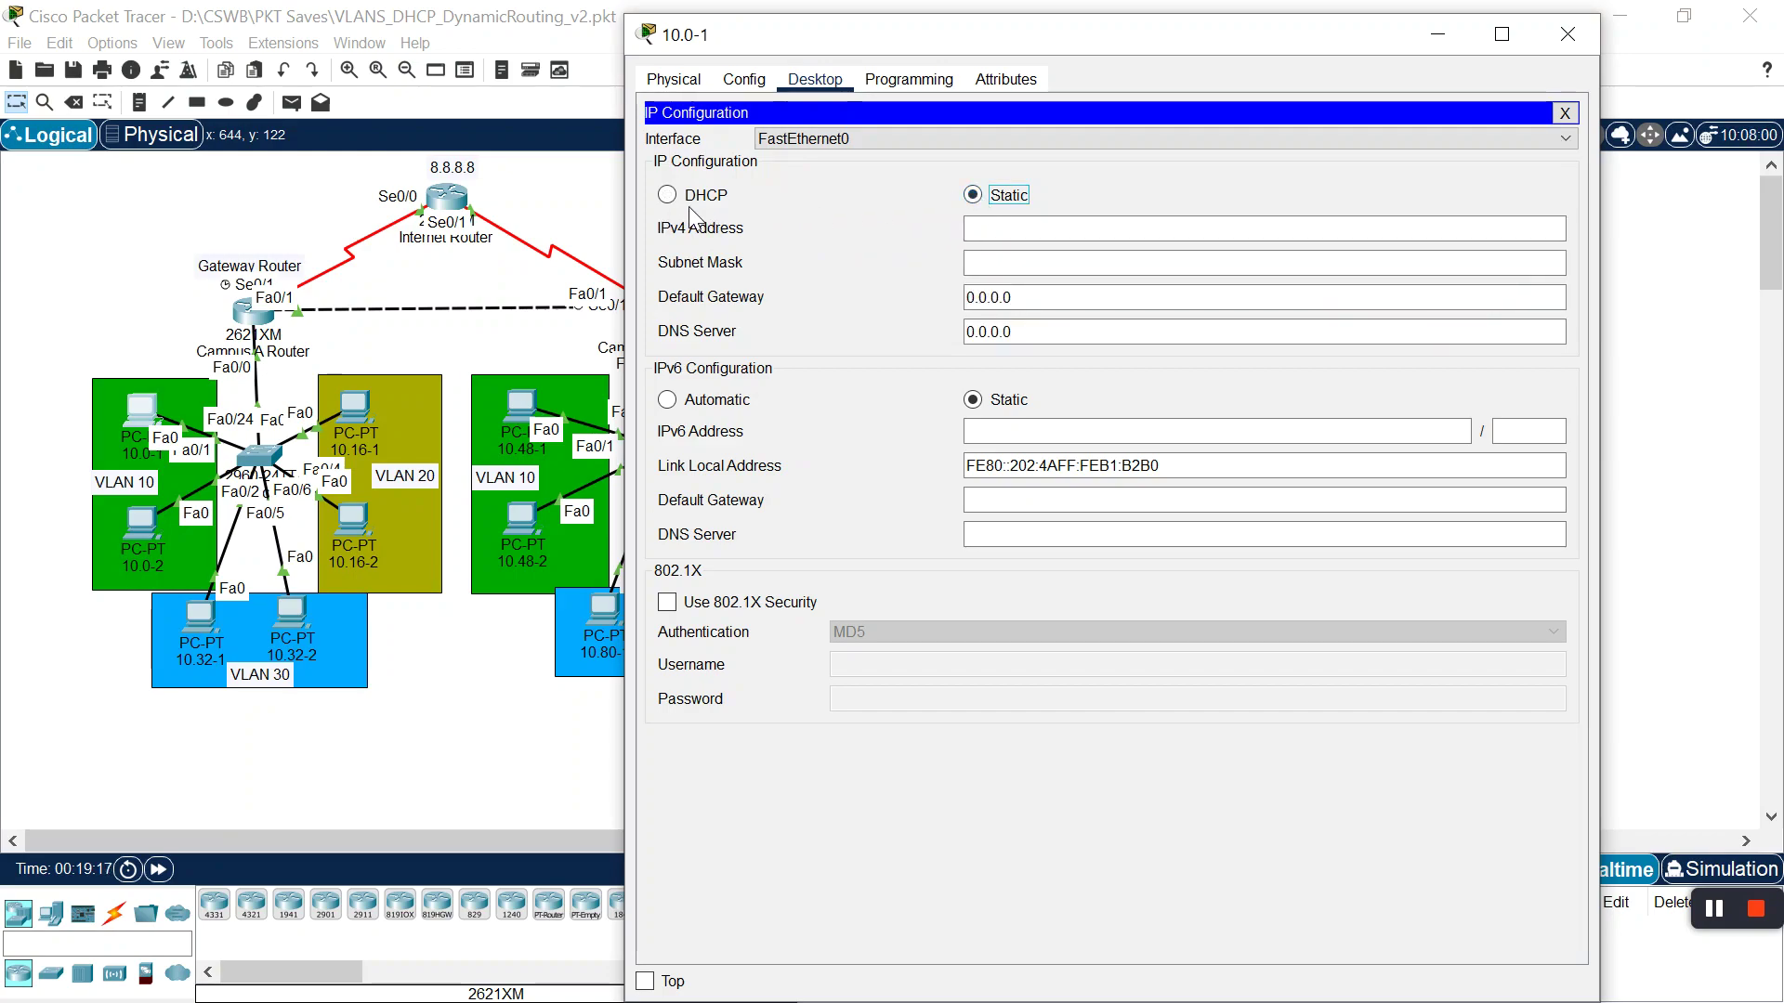
{"action": "left_click", "coordinate": [1567, 34]}
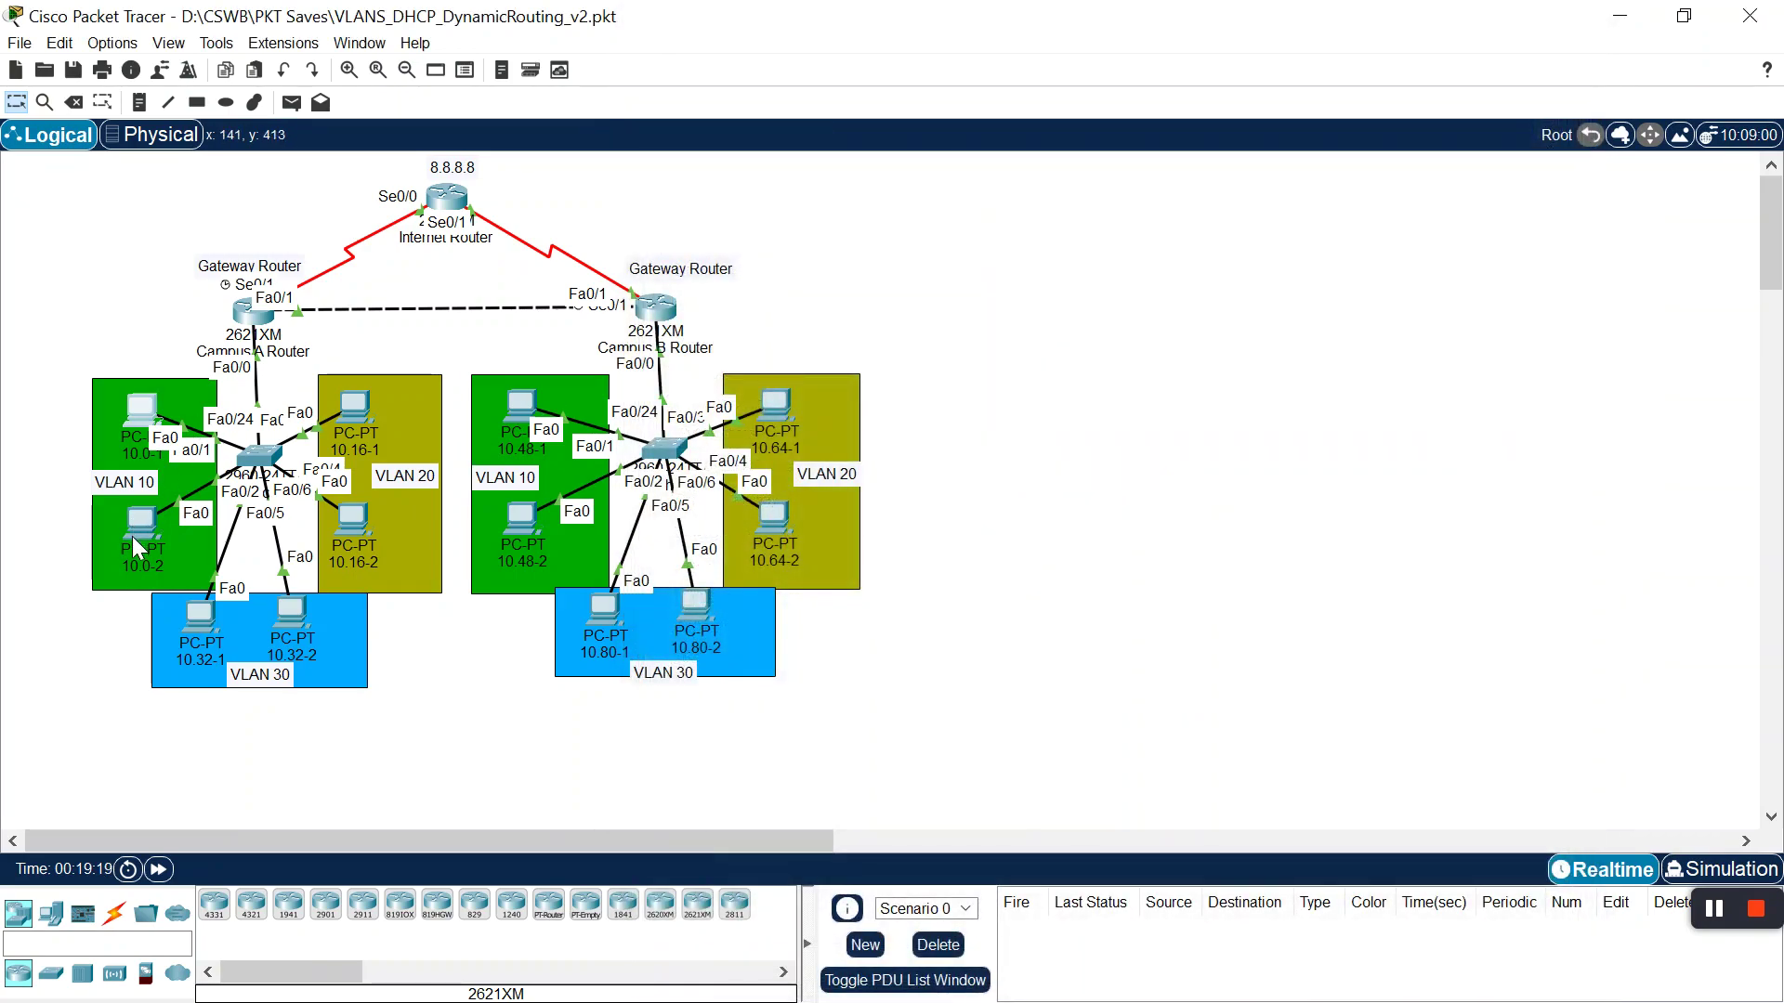
Switch the IPv4 configuration of PC 10.0-2 in Campus A VLAN 10 to Static to drop its old lease
{"action": "left_click", "coordinate": [132, 537]}
{"action": "left_click", "coordinate": [815, 80]}
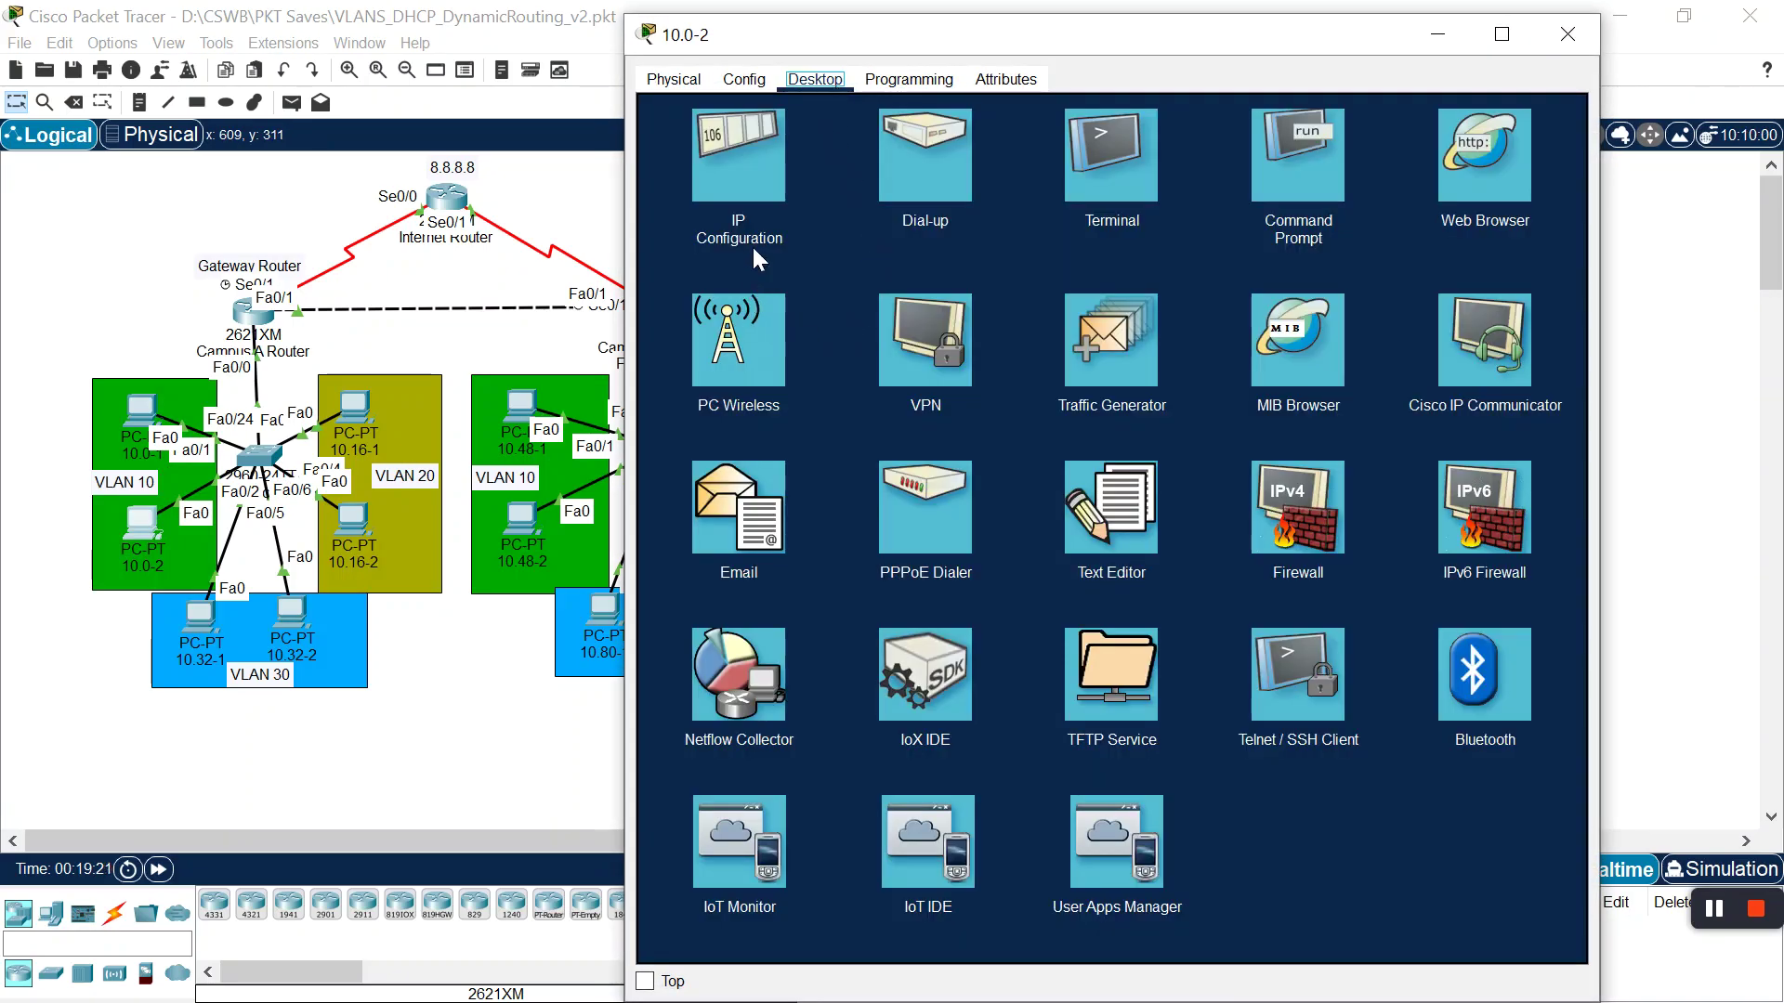
{"action": "left_click", "coordinate": [738, 171]}
{"action": "left_click", "coordinate": [995, 200]}
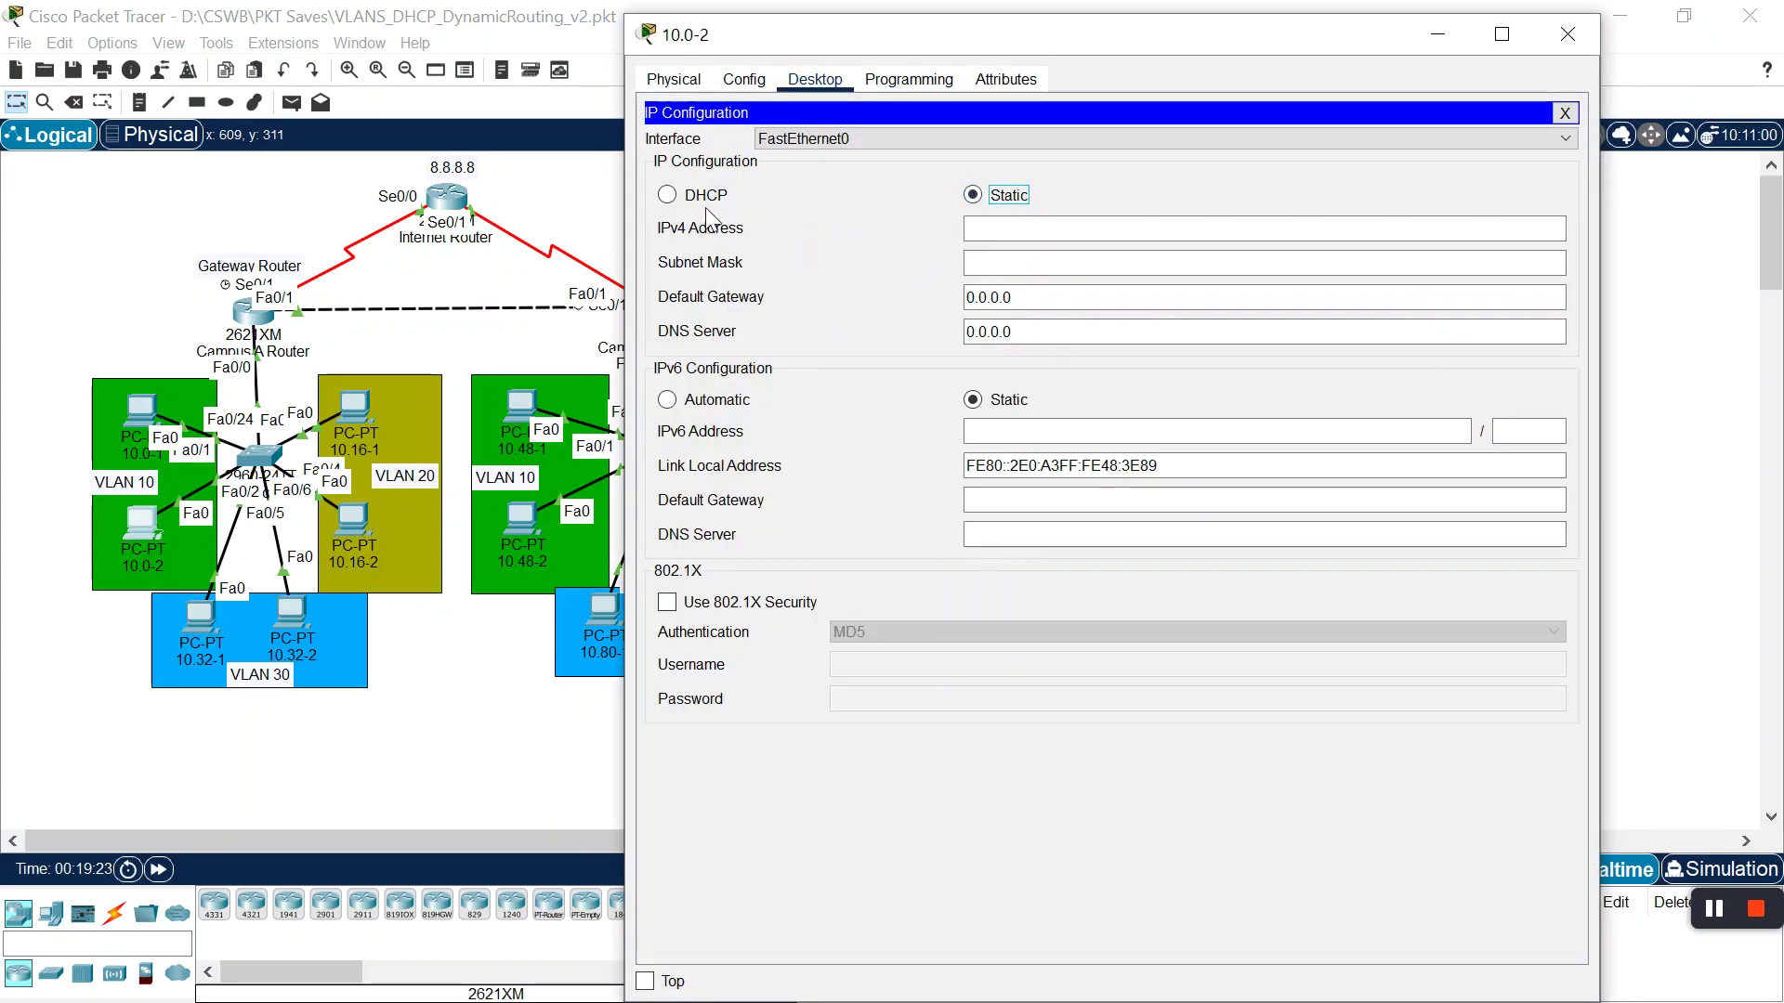
{"action": "left_click", "coordinate": [1567, 35]}
Set the IPv4 configuration of PC 10.0-1 back to DHCP and check the address it obtains
{"action": "left_click", "coordinate": [137, 405]}
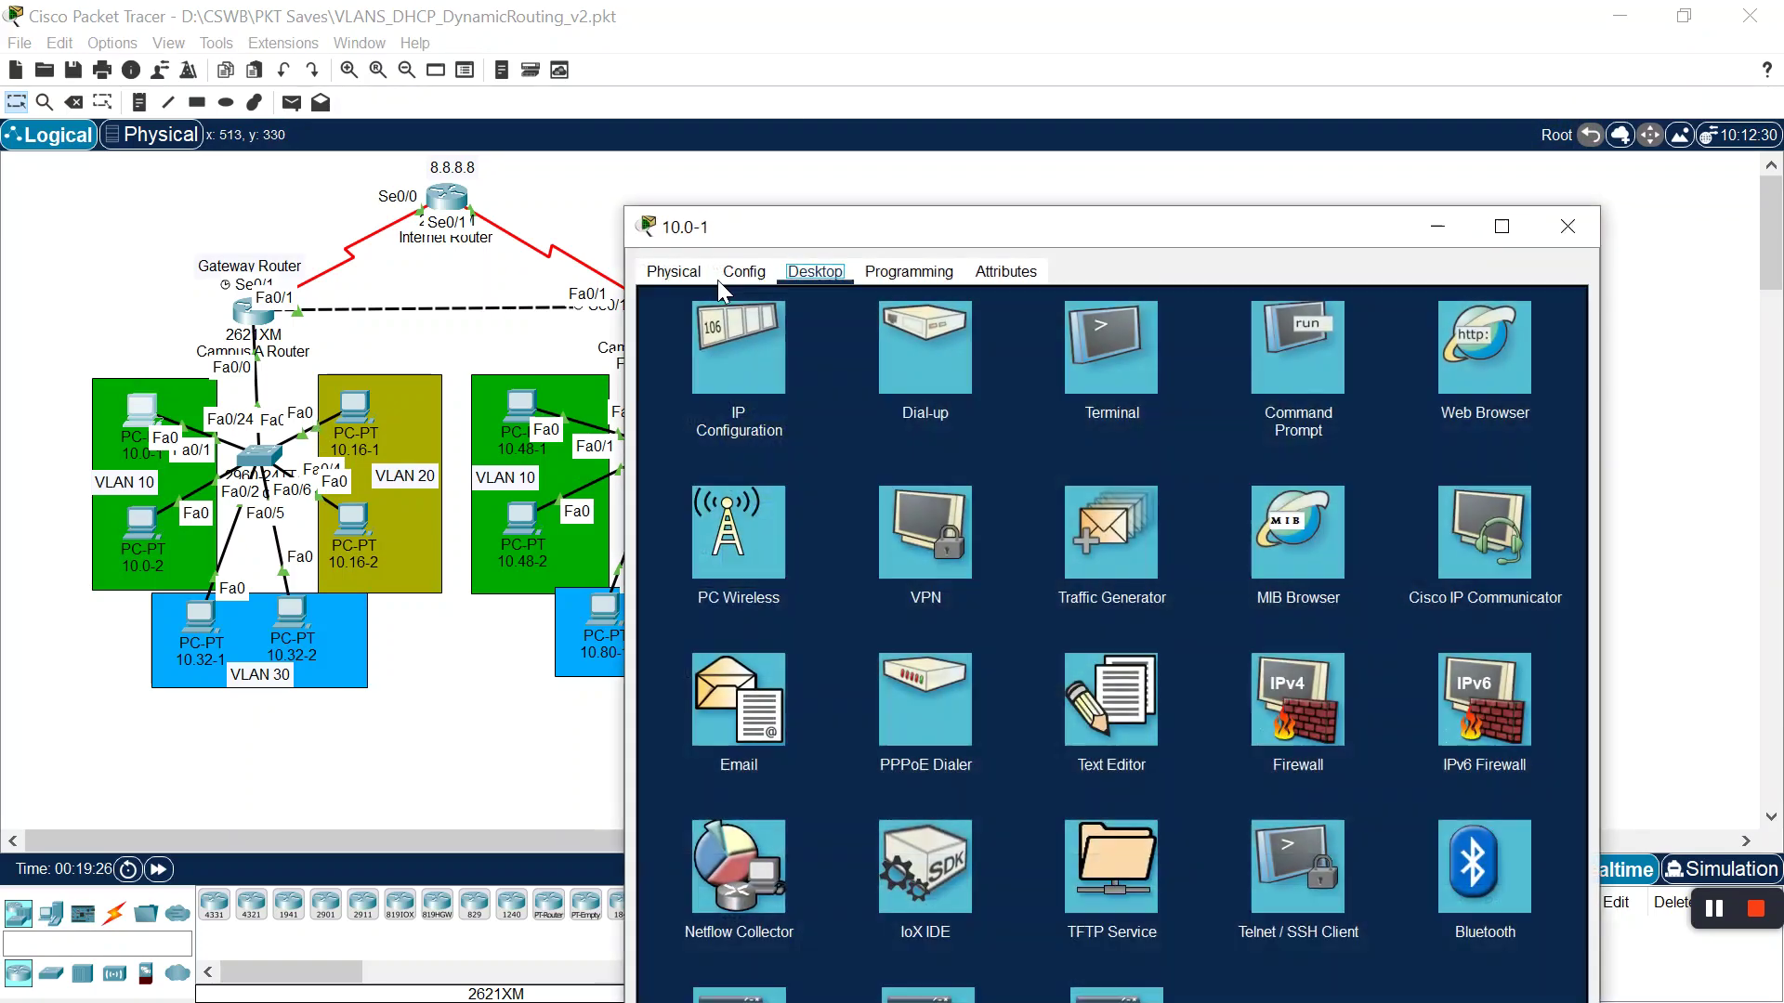
{"action": "left_click", "coordinate": [738, 350]}
{"action": "left_click", "coordinate": [688, 388]}
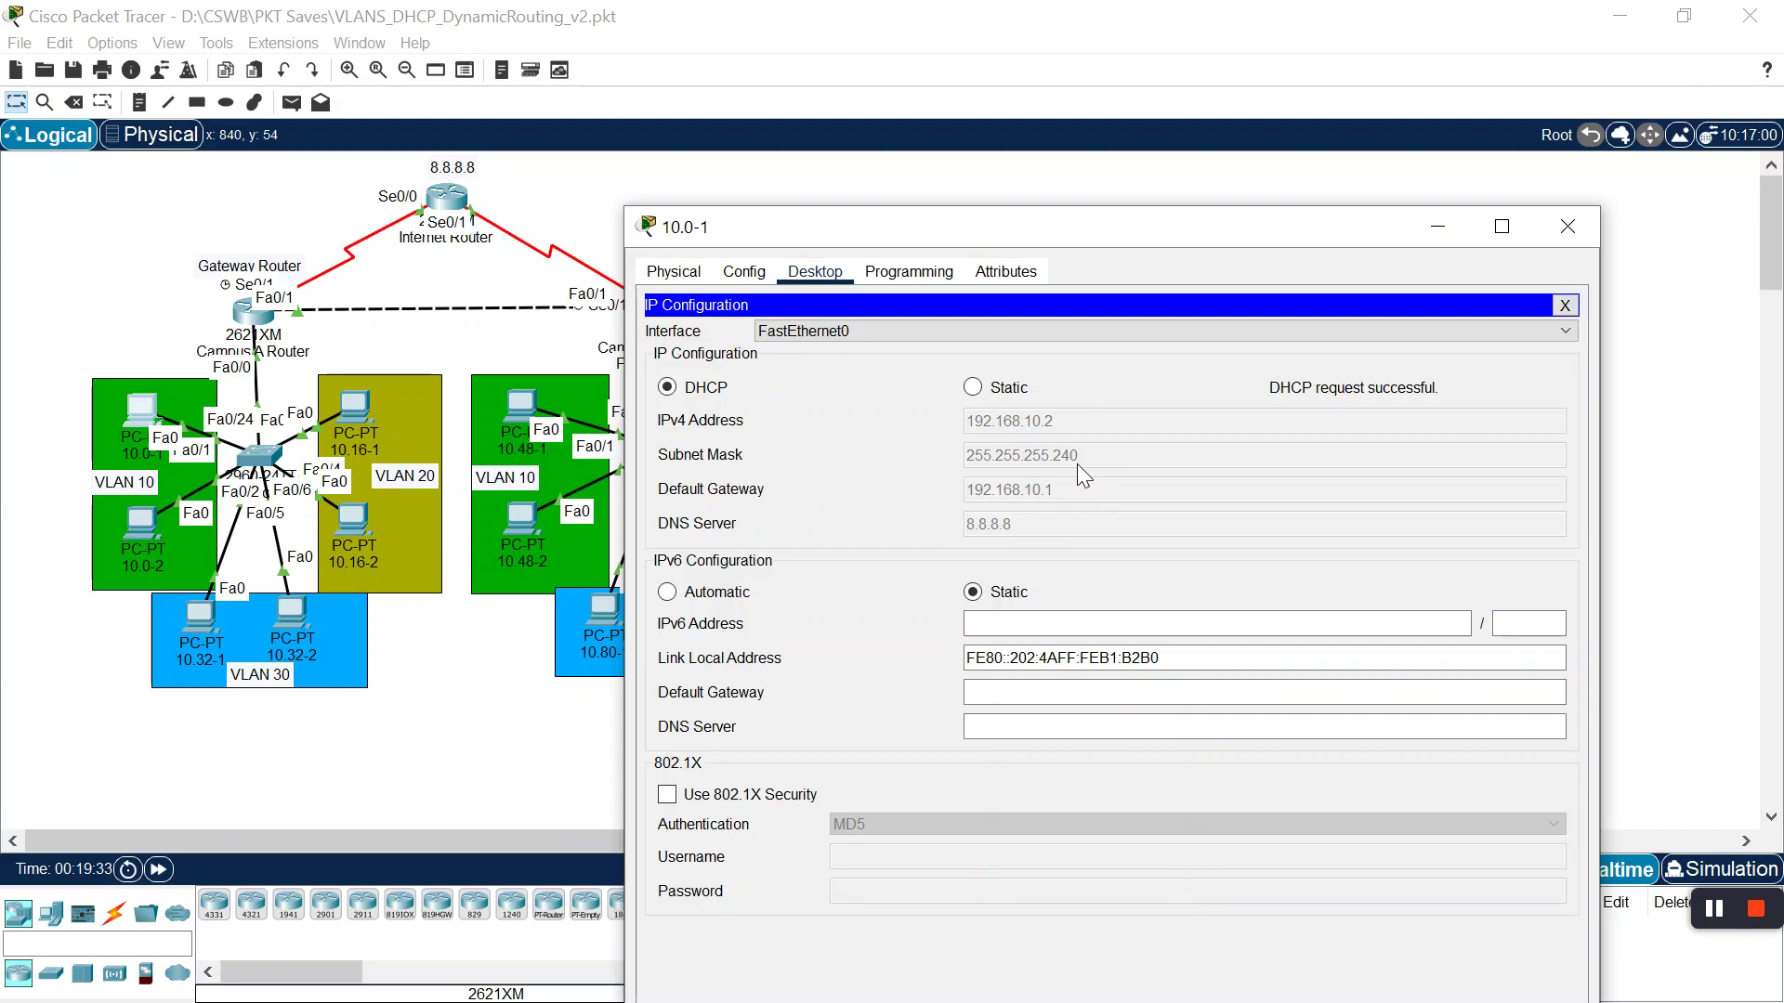
{"action": "left_click", "coordinate": [1567, 226]}
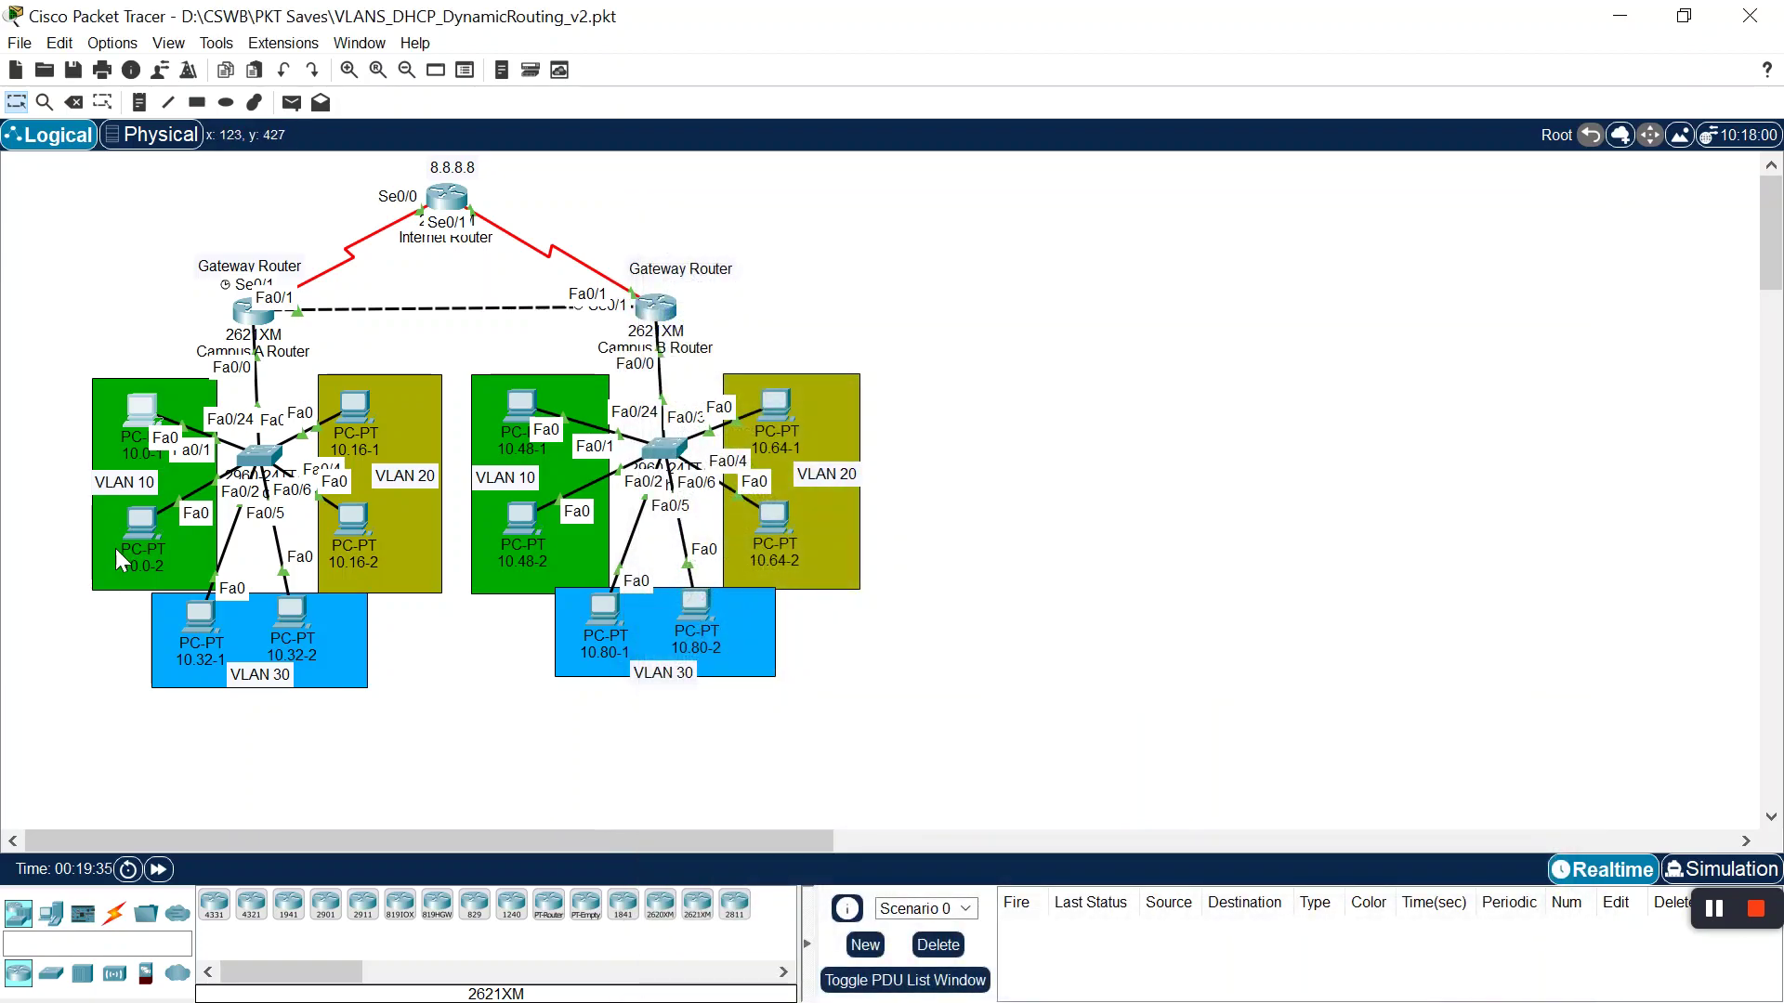
Set the IPv4 configuration of PC 10.0-2 back to DHCP to request a new address
{"action": "left_click", "coordinate": [146, 525]}
{"action": "left_click", "coordinate": [738, 344]}
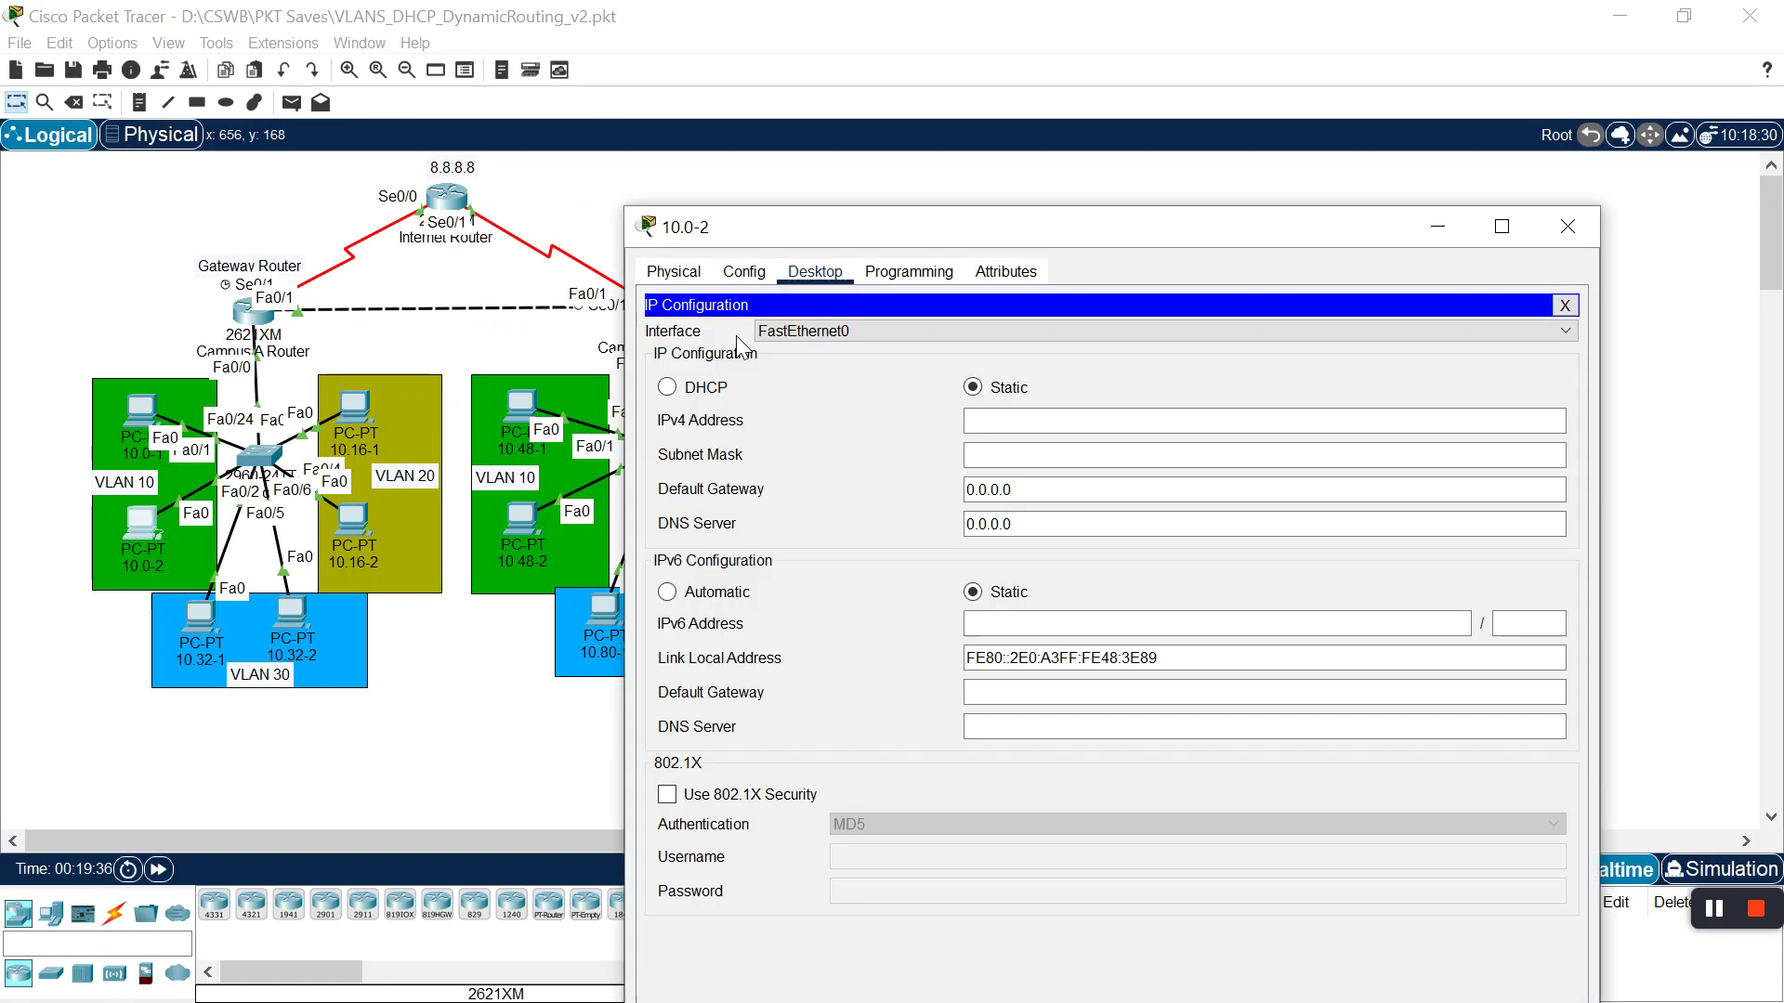
{"action": "left_click", "coordinate": [697, 388]}
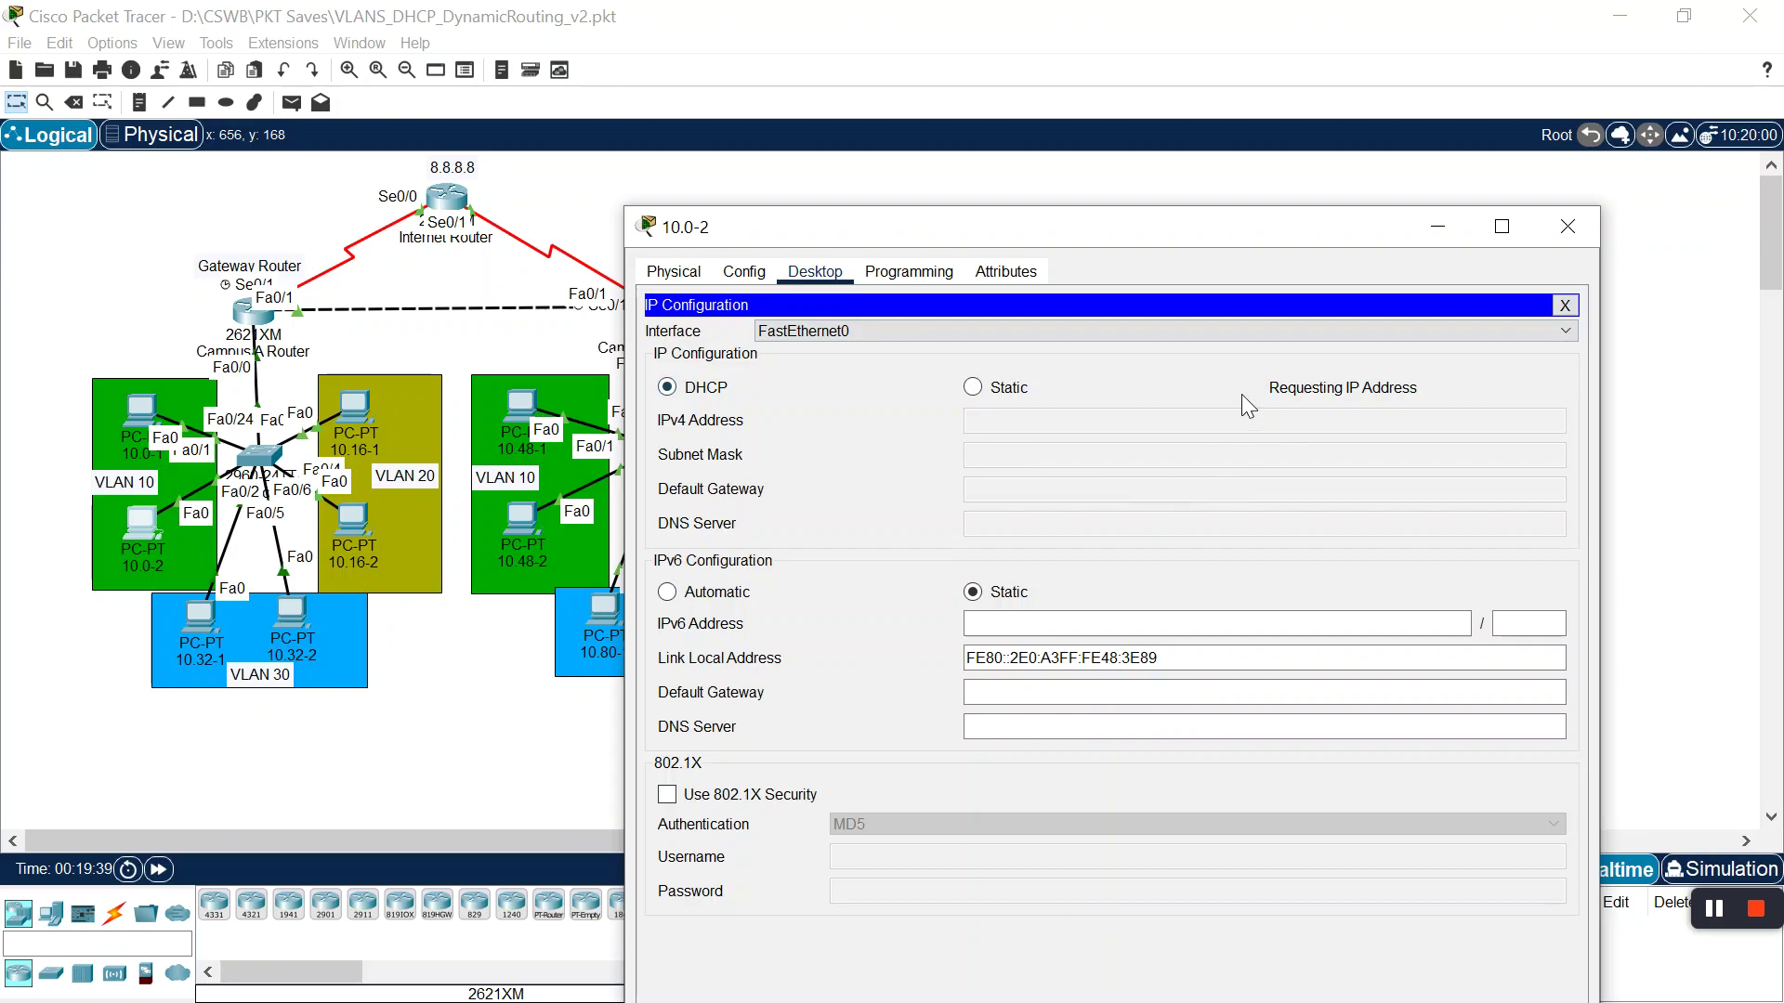
{"action": "left_click", "coordinate": [1565, 237]}
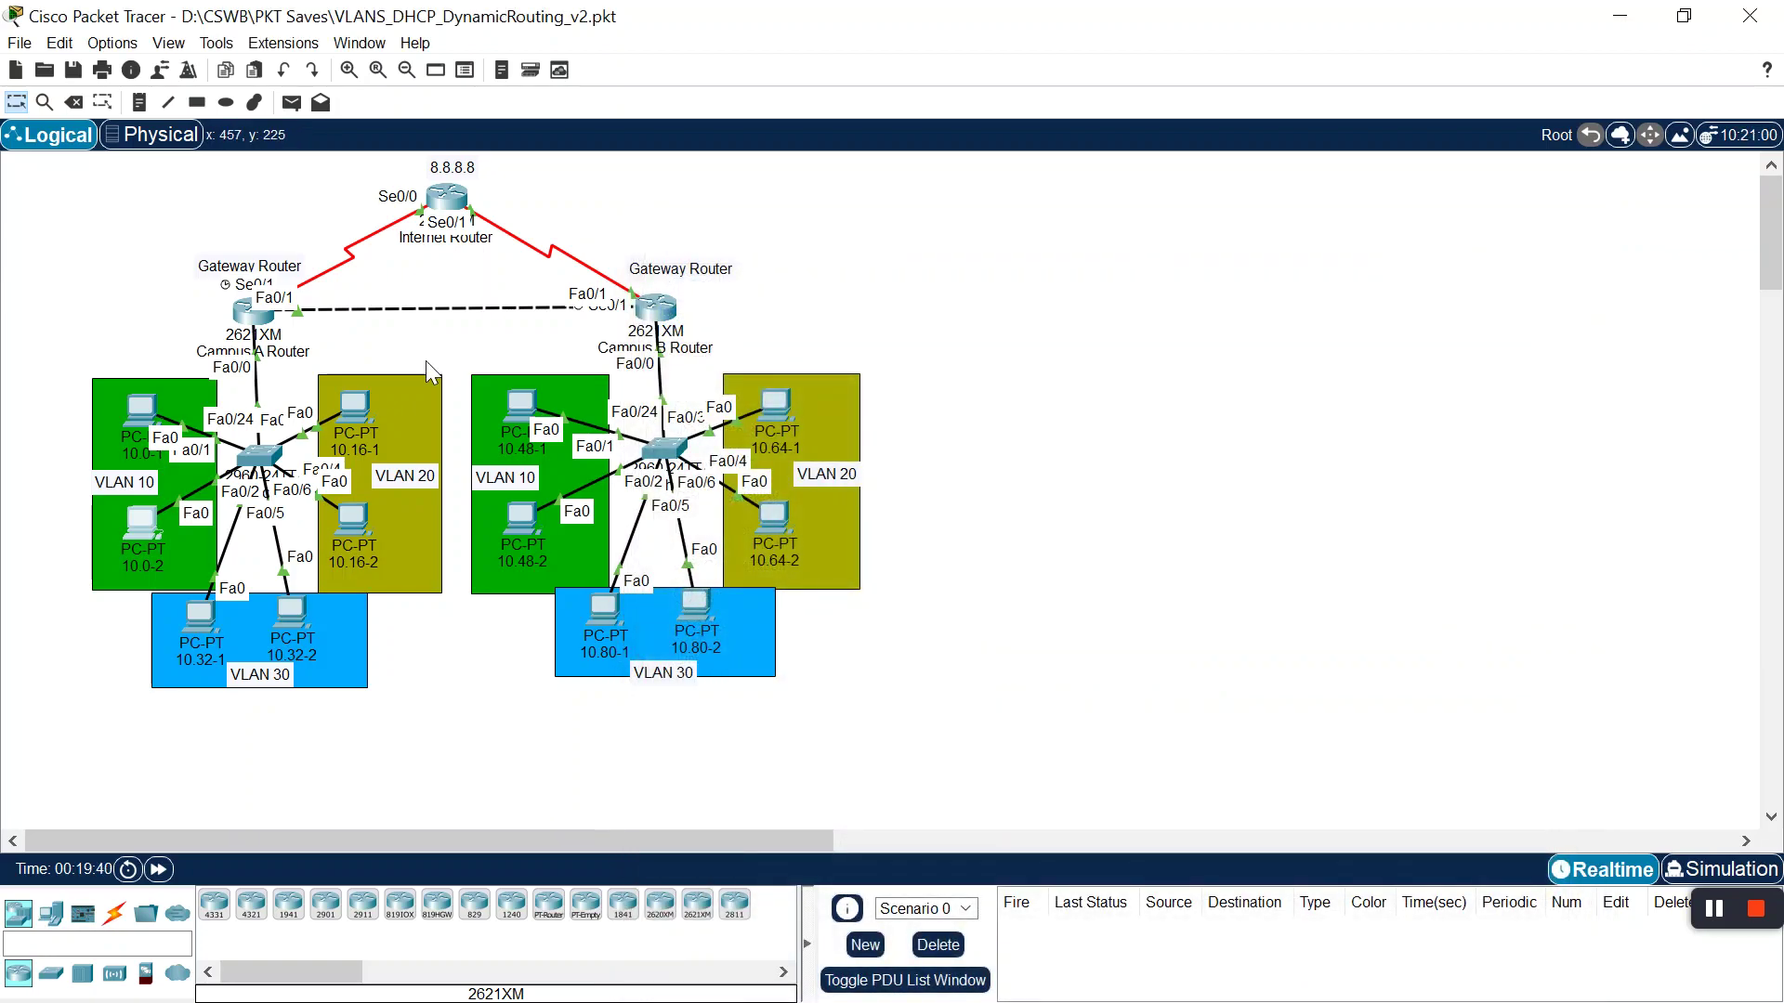
Renew the address of PC 10.16-1 in Campus A VLAN 20 by switching its IPv4 configuration to Static and back to DHCP
{"action": "left_click", "coordinate": [370, 408]}
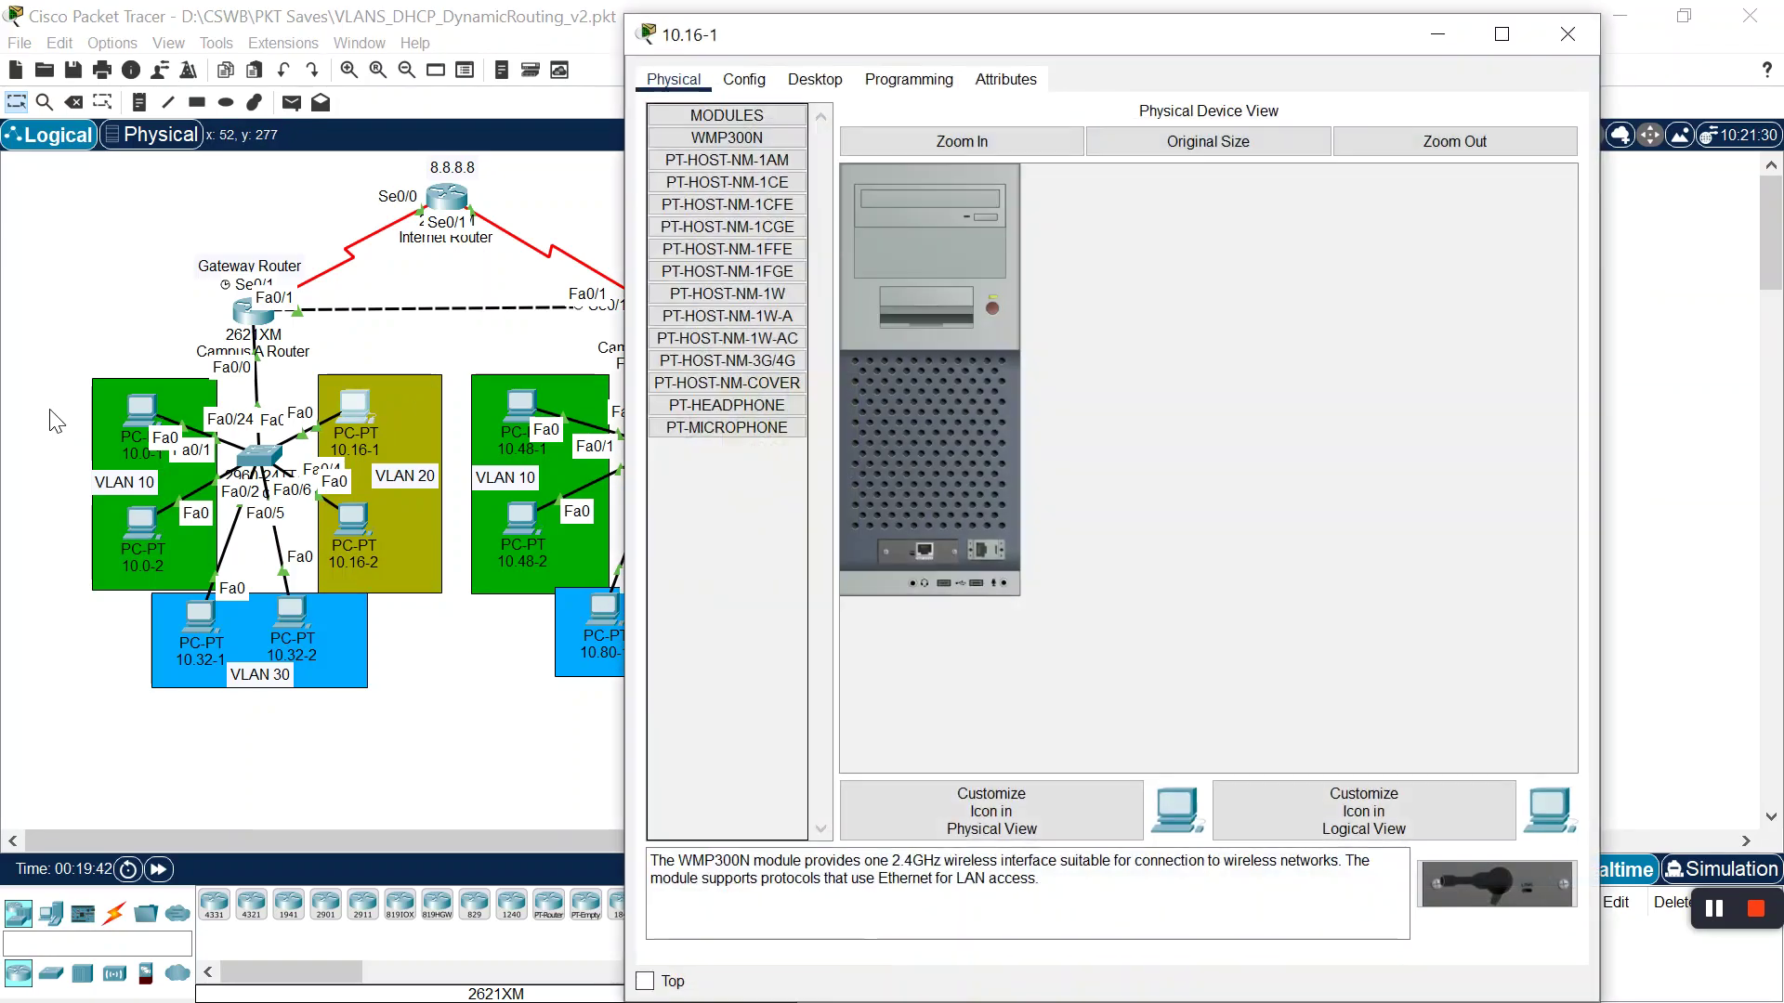
{"action": "left_click", "coordinate": [815, 79]}
{"action": "left_click", "coordinate": [749, 164]}
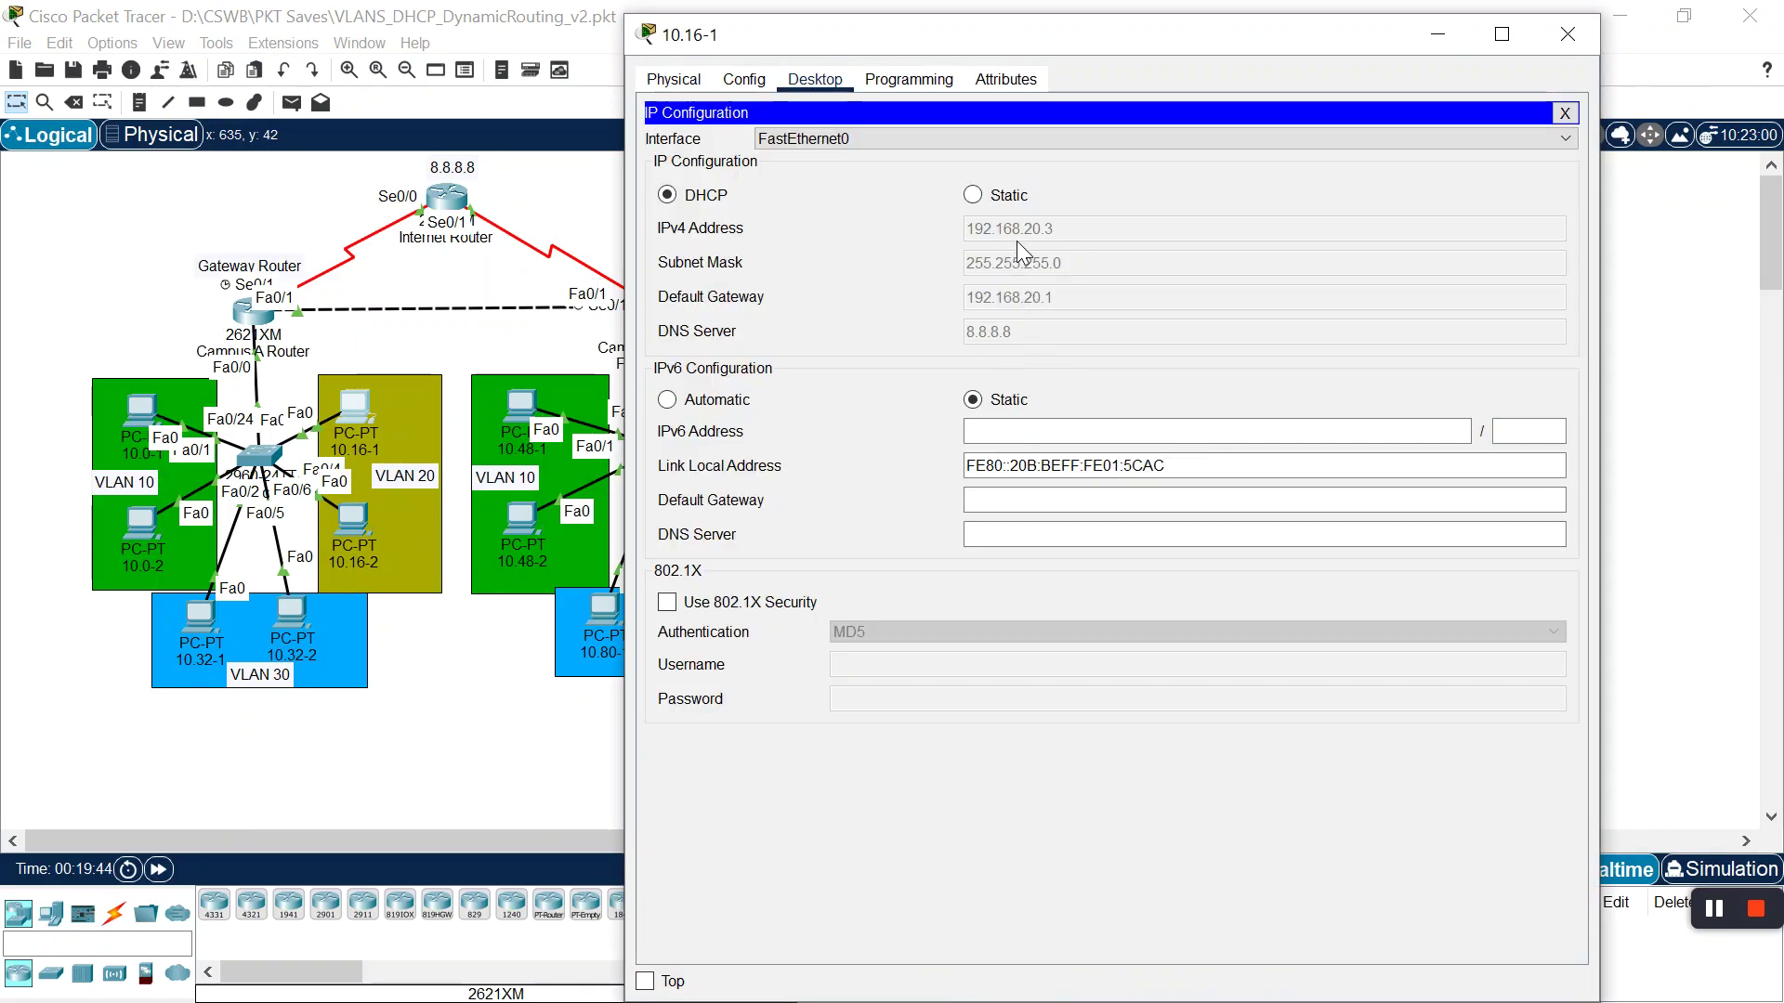
{"action": "left_click", "coordinate": [972, 194]}
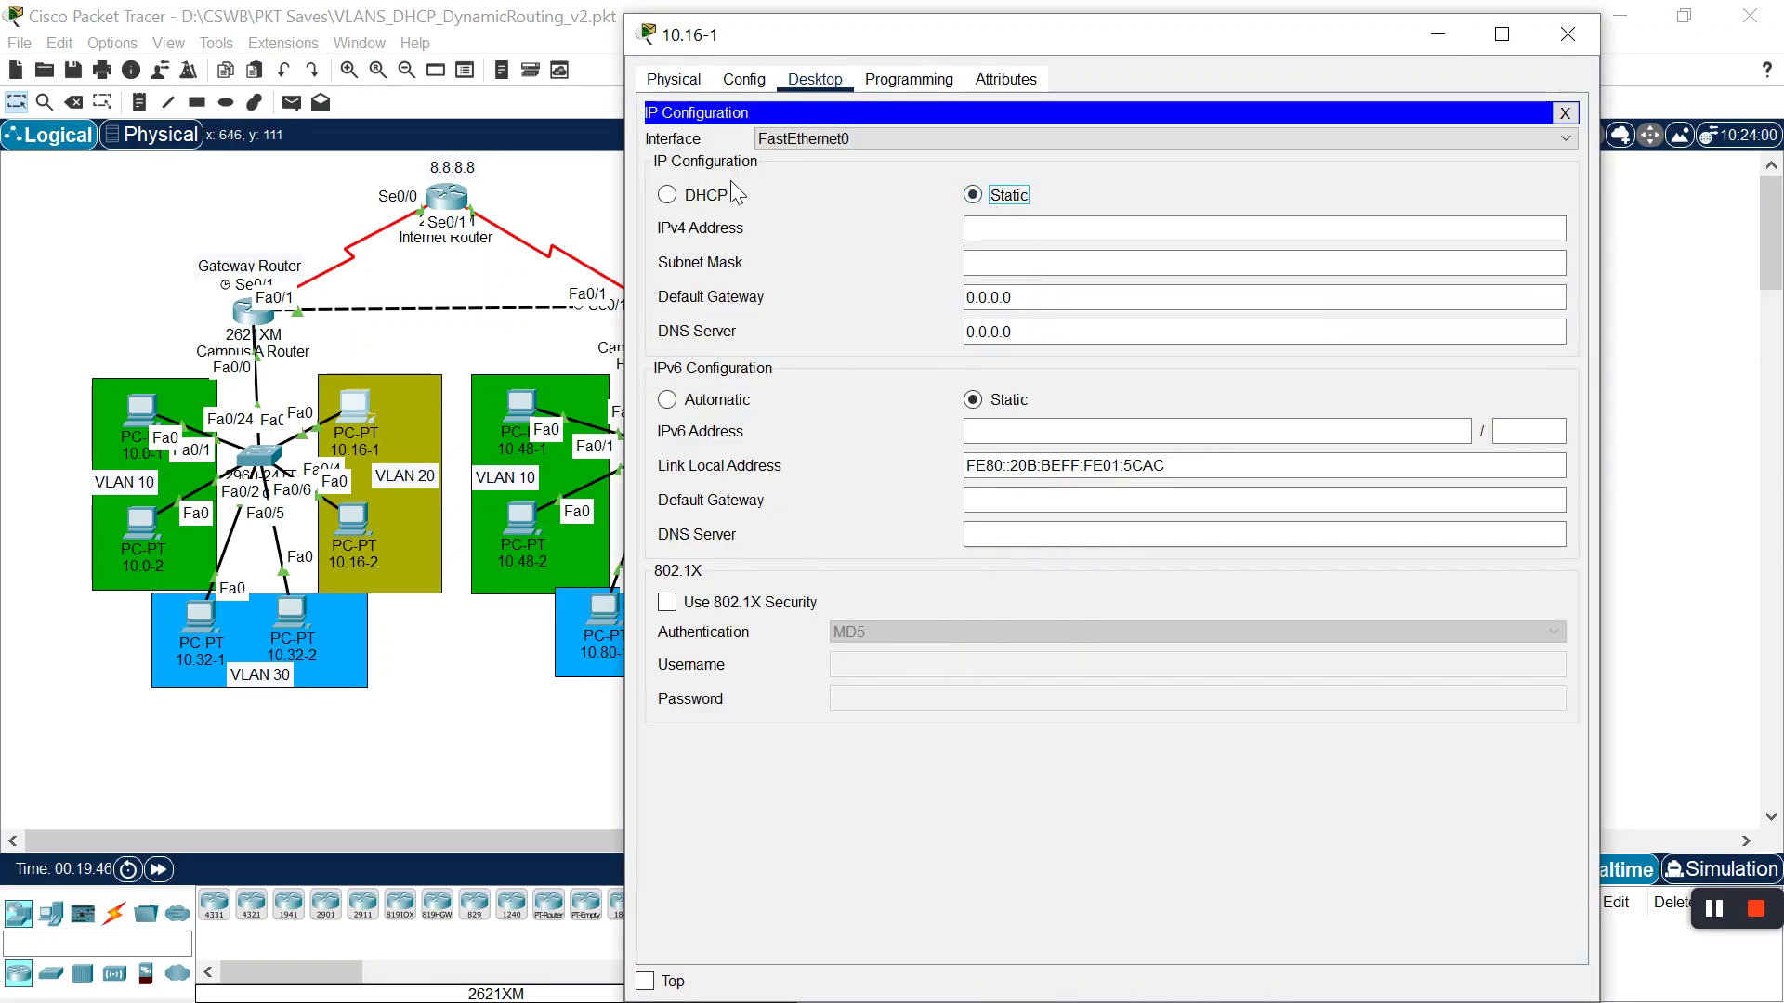
{"action": "left_click", "coordinate": [699, 197]}
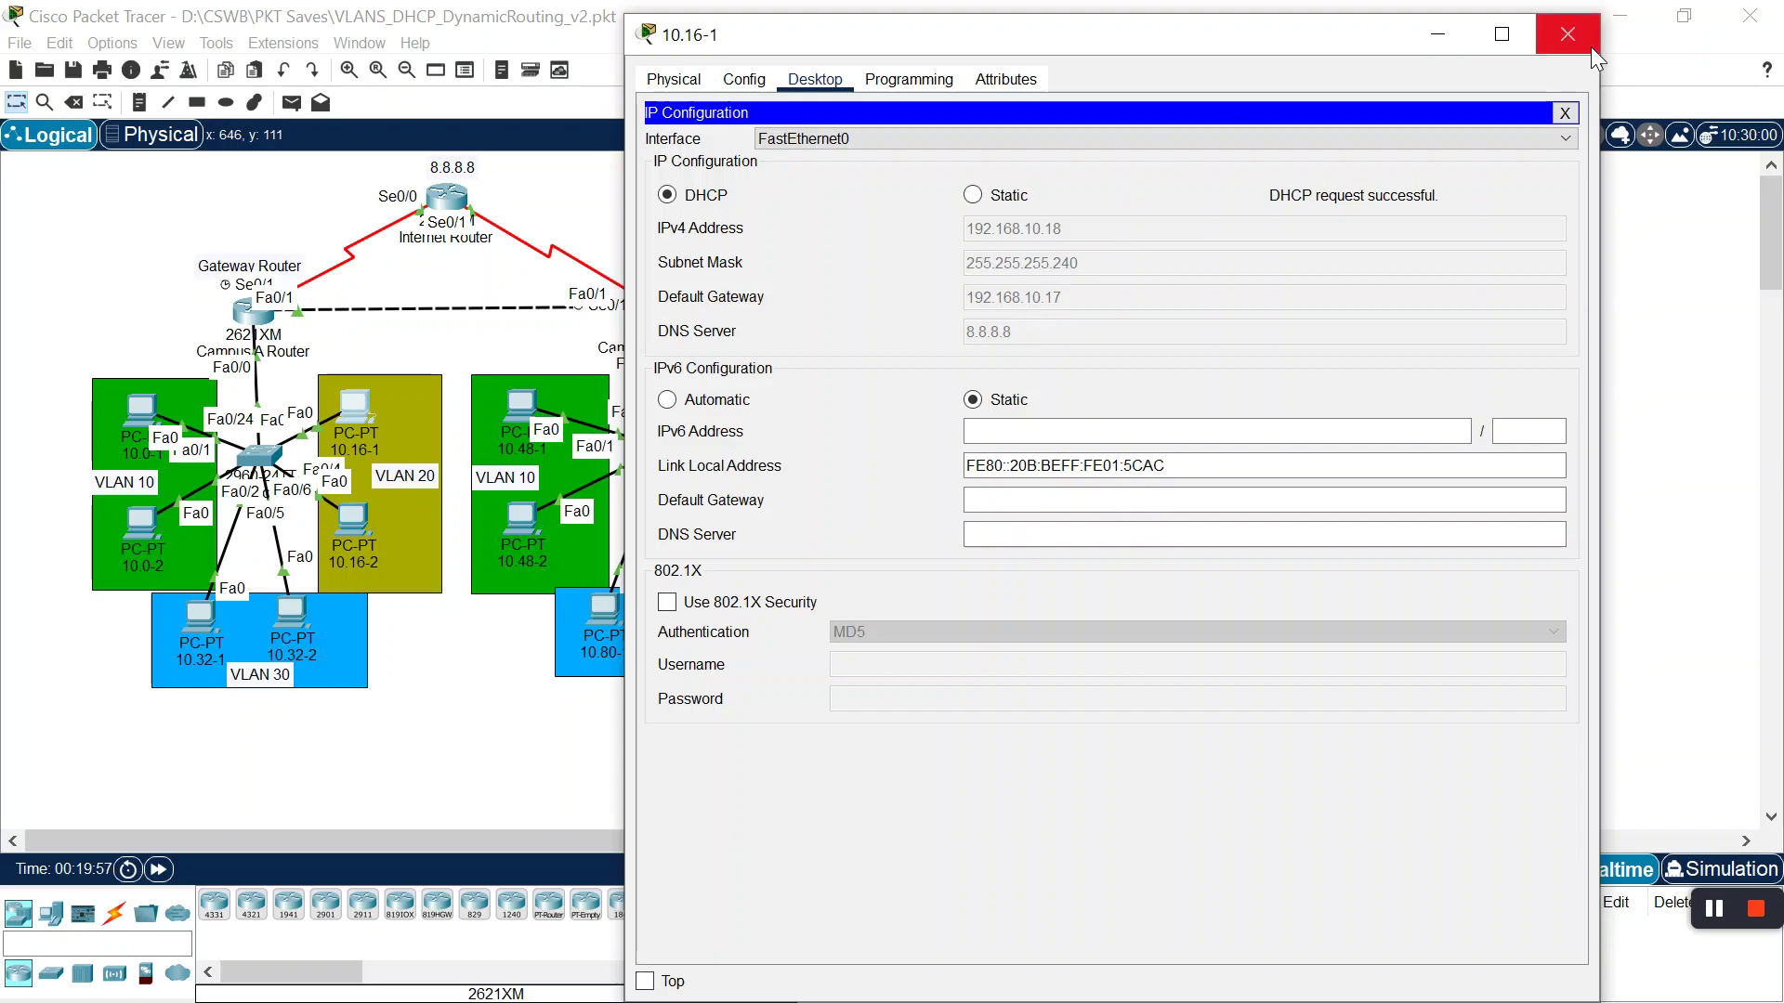
{"action": "left_click", "coordinate": [1567, 34]}
Renew the address of PC 10.16-2 in Campus A VLAN 20 by switching its IPv4 configuration to Static and back to DHCP
{"action": "left_click", "coordinate": [353, 521]}
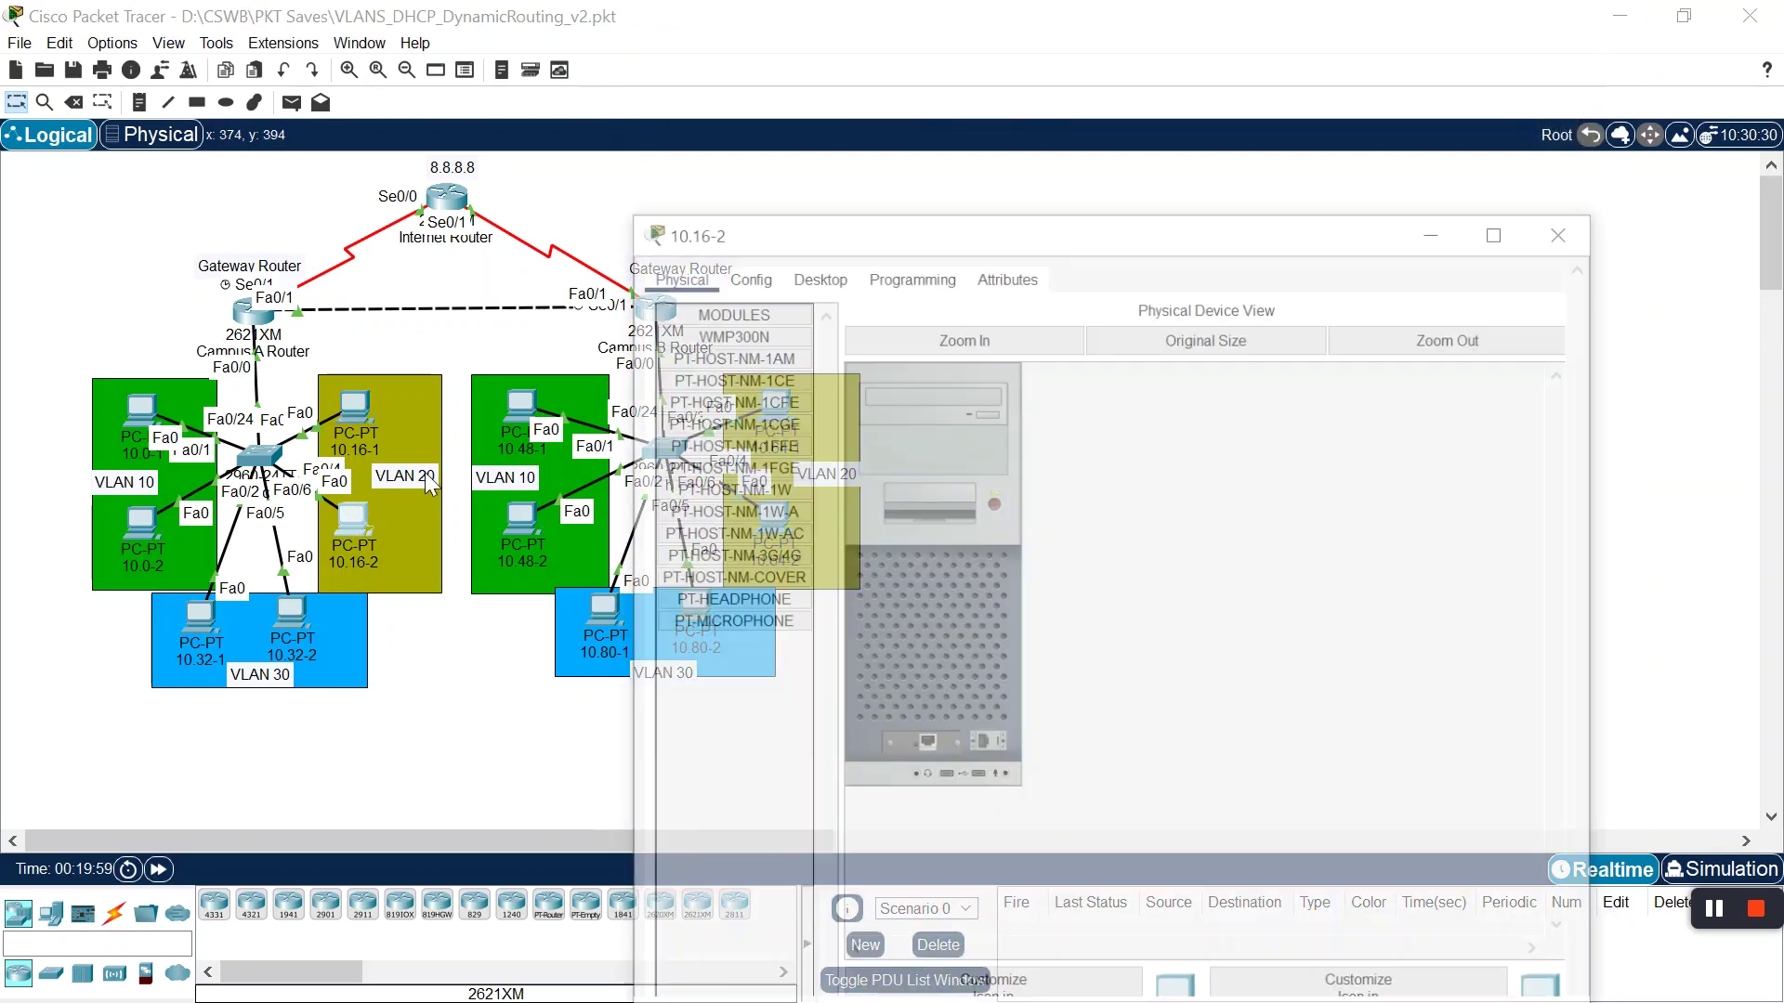
{"action": "left_click", "coordinate": [833, 272]}
{"action": "left_click_drag", "start_coordinate": [1065, 228], "coordinate": [1058, 123]}
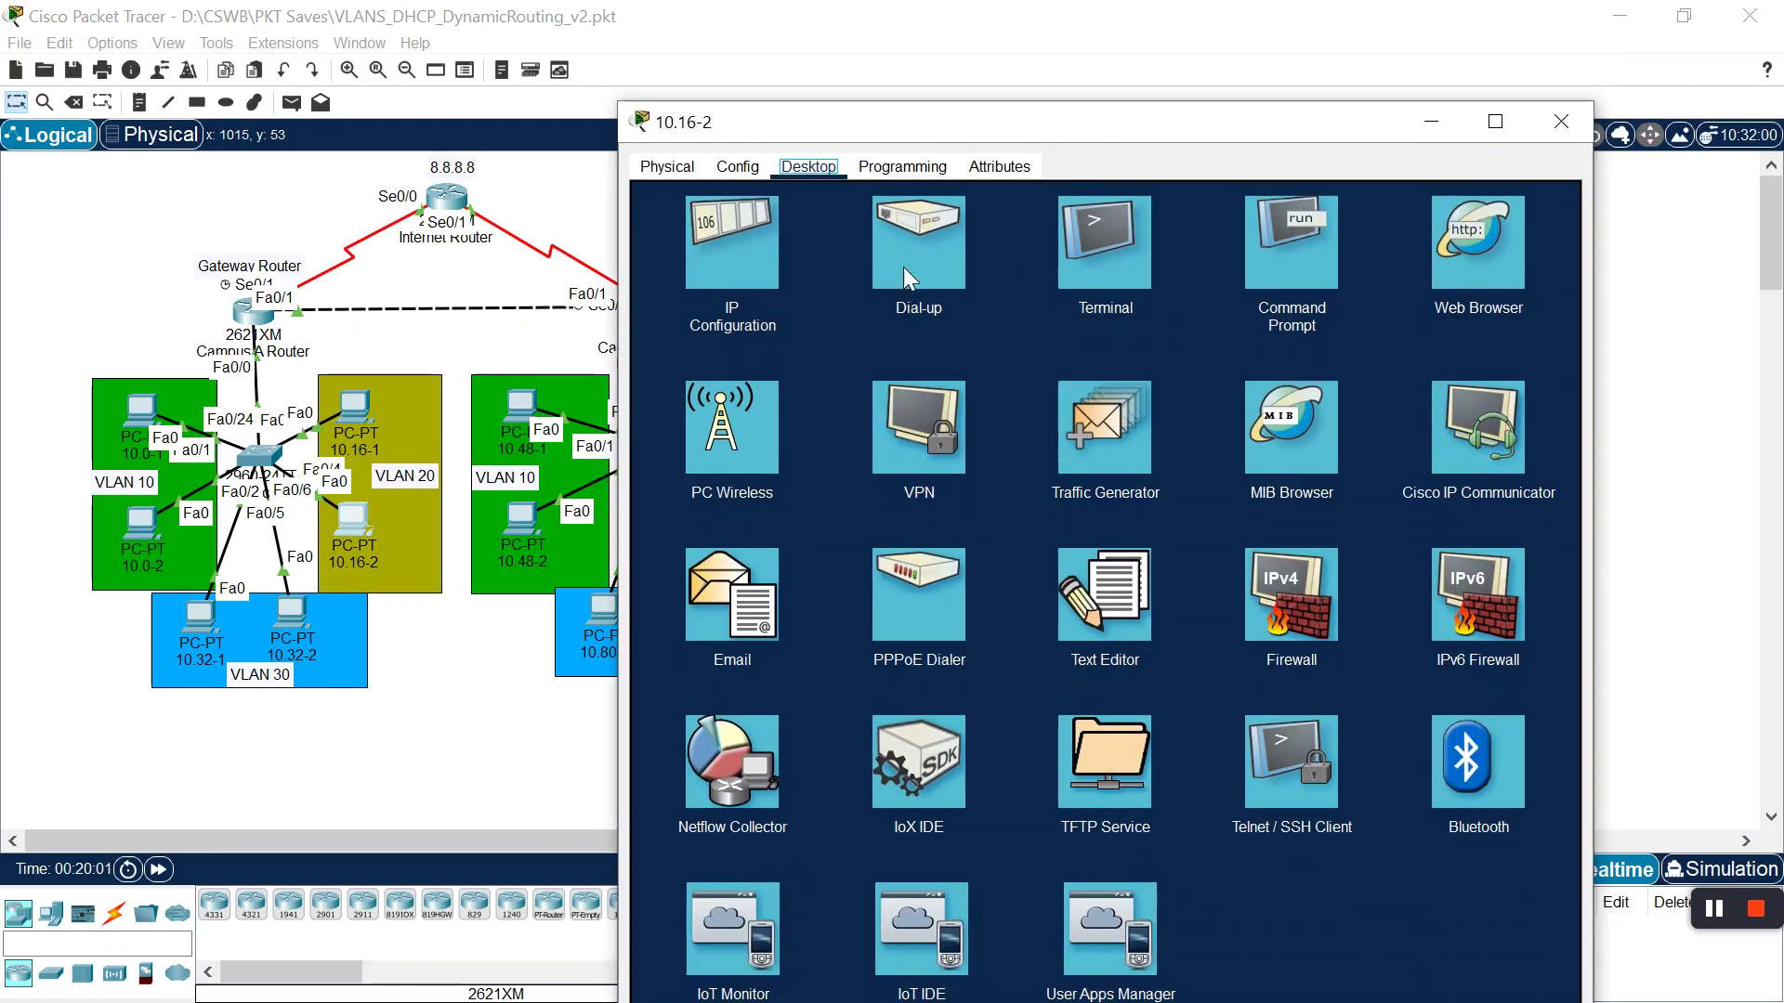
{"action": "left_click", "coordinate": [763, 264]}
{"action": "left_click", "coordinate": [966, 283]}
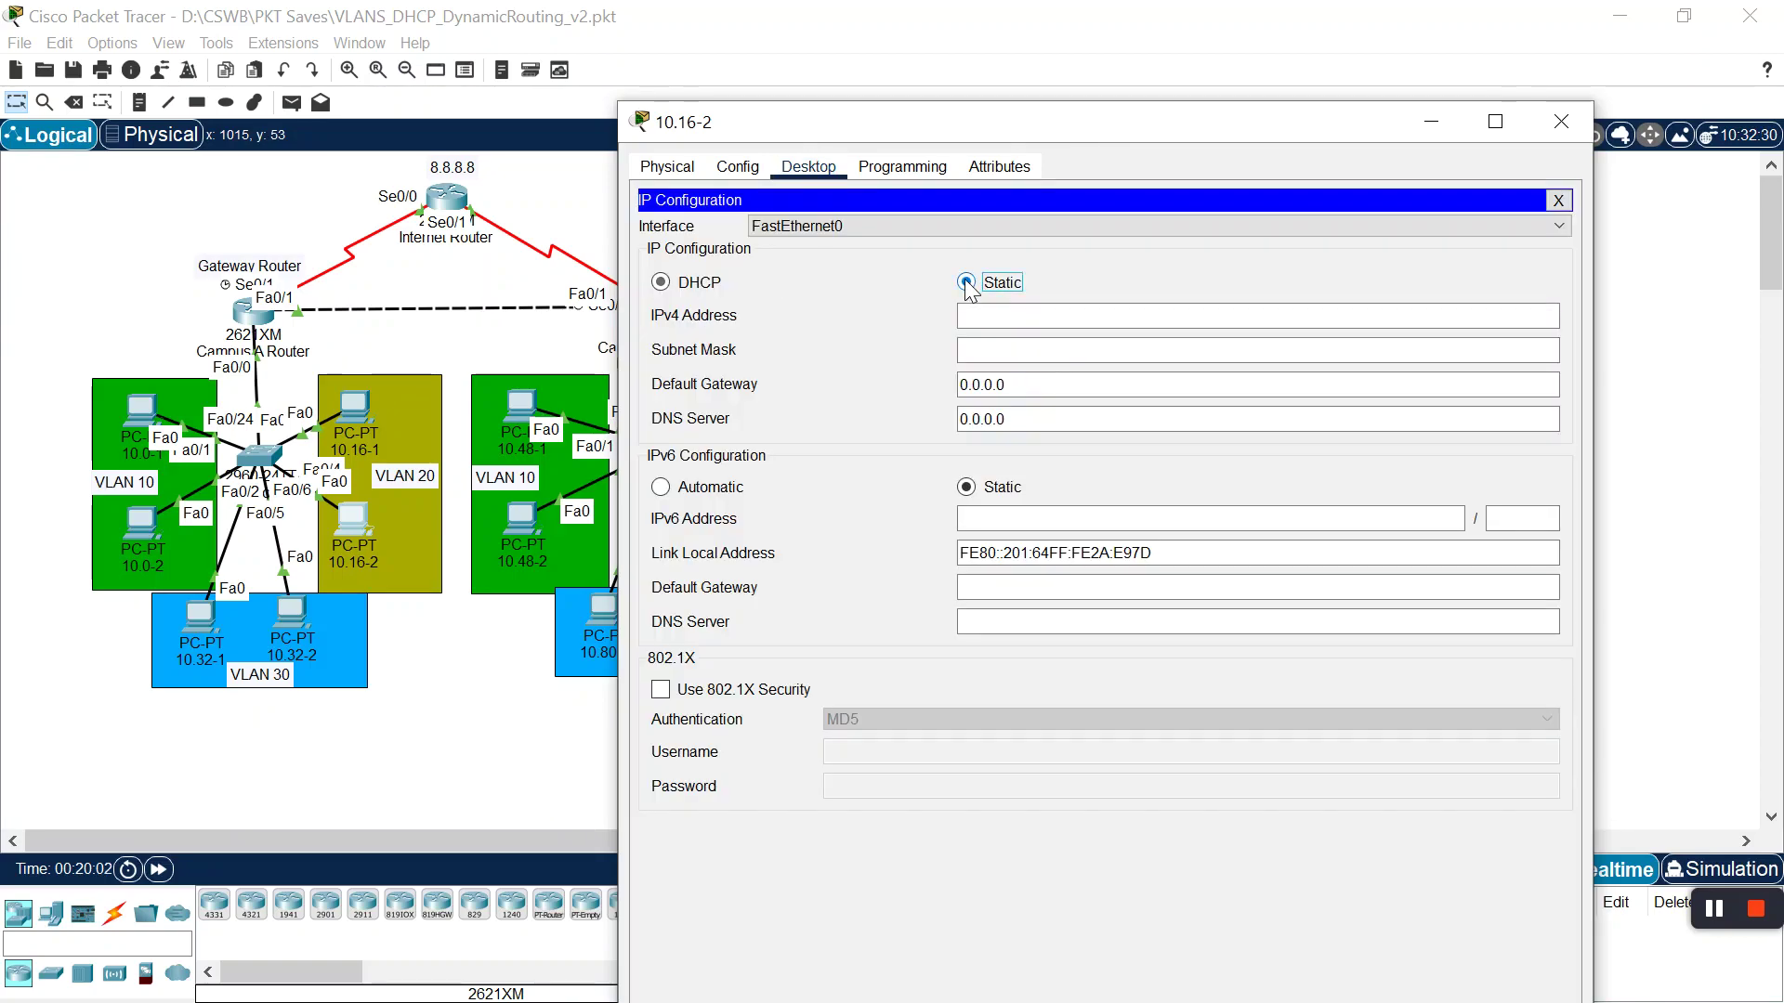
{"action": "left_click", "coordinate": [677, 286]}
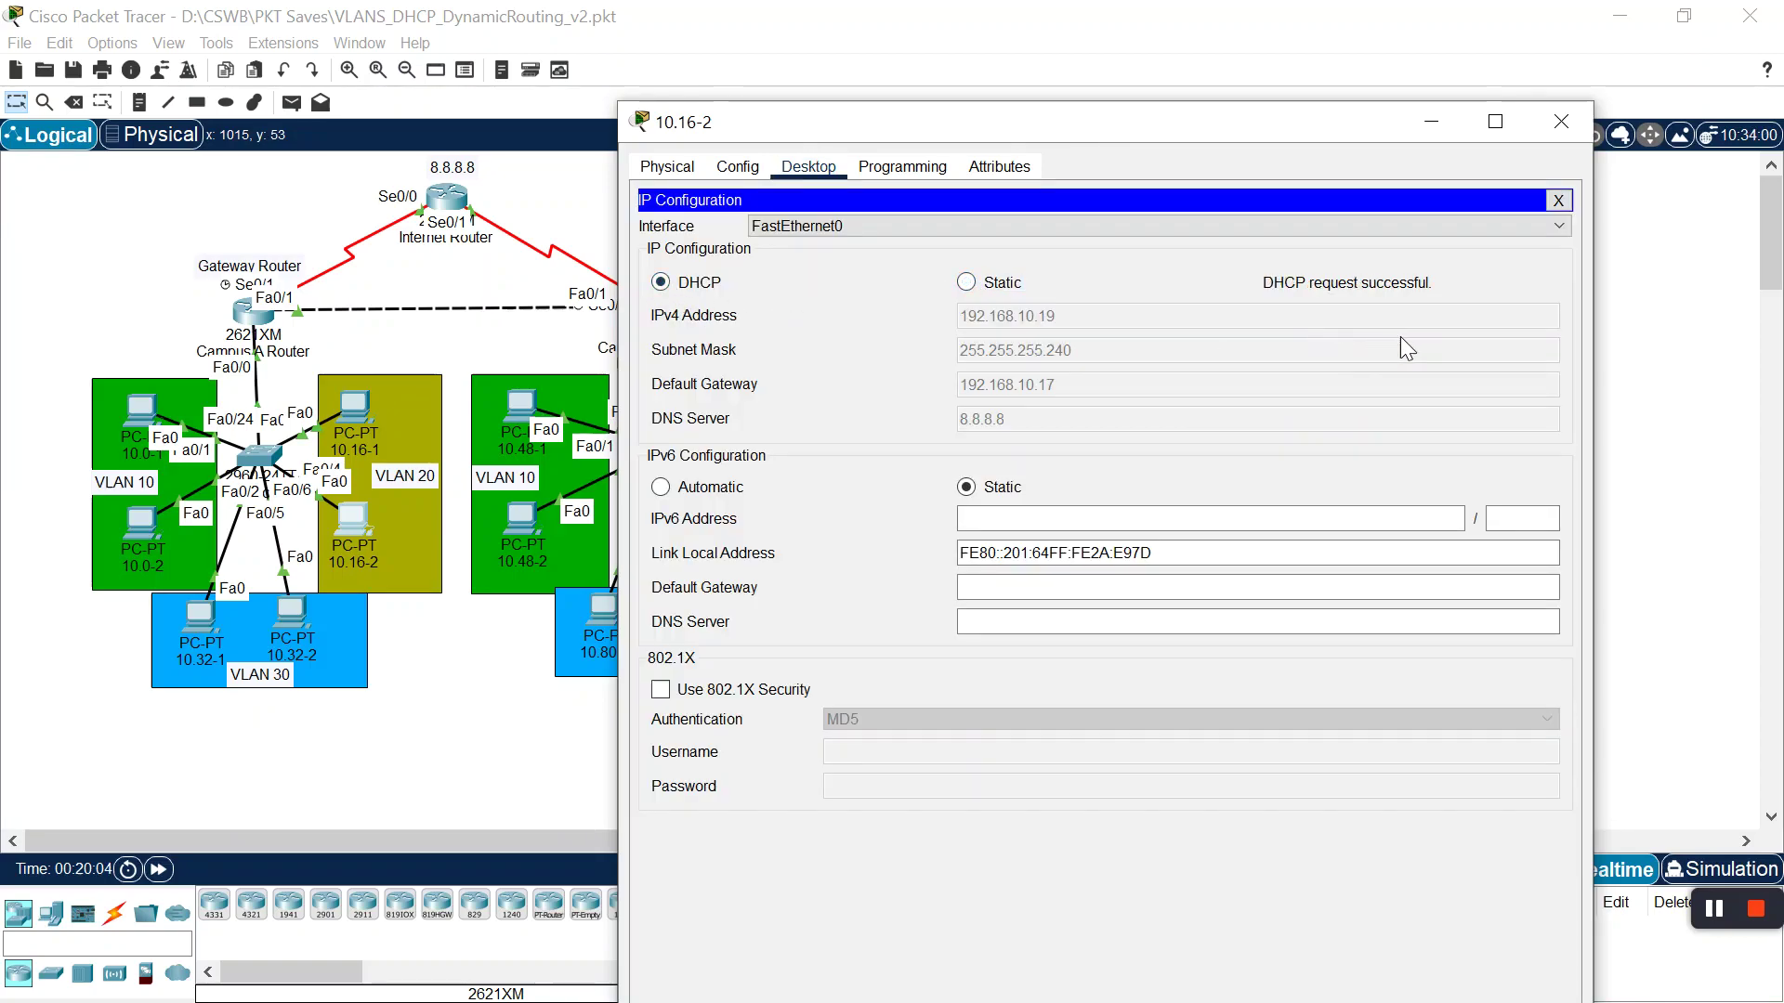
Renew the address of PC 10.32-1 in Campus A VLAN 30 by switching its IPv4 configuration to Static and back to DHCP
{"action": "left_click", "coordinate": [1557, 121]}
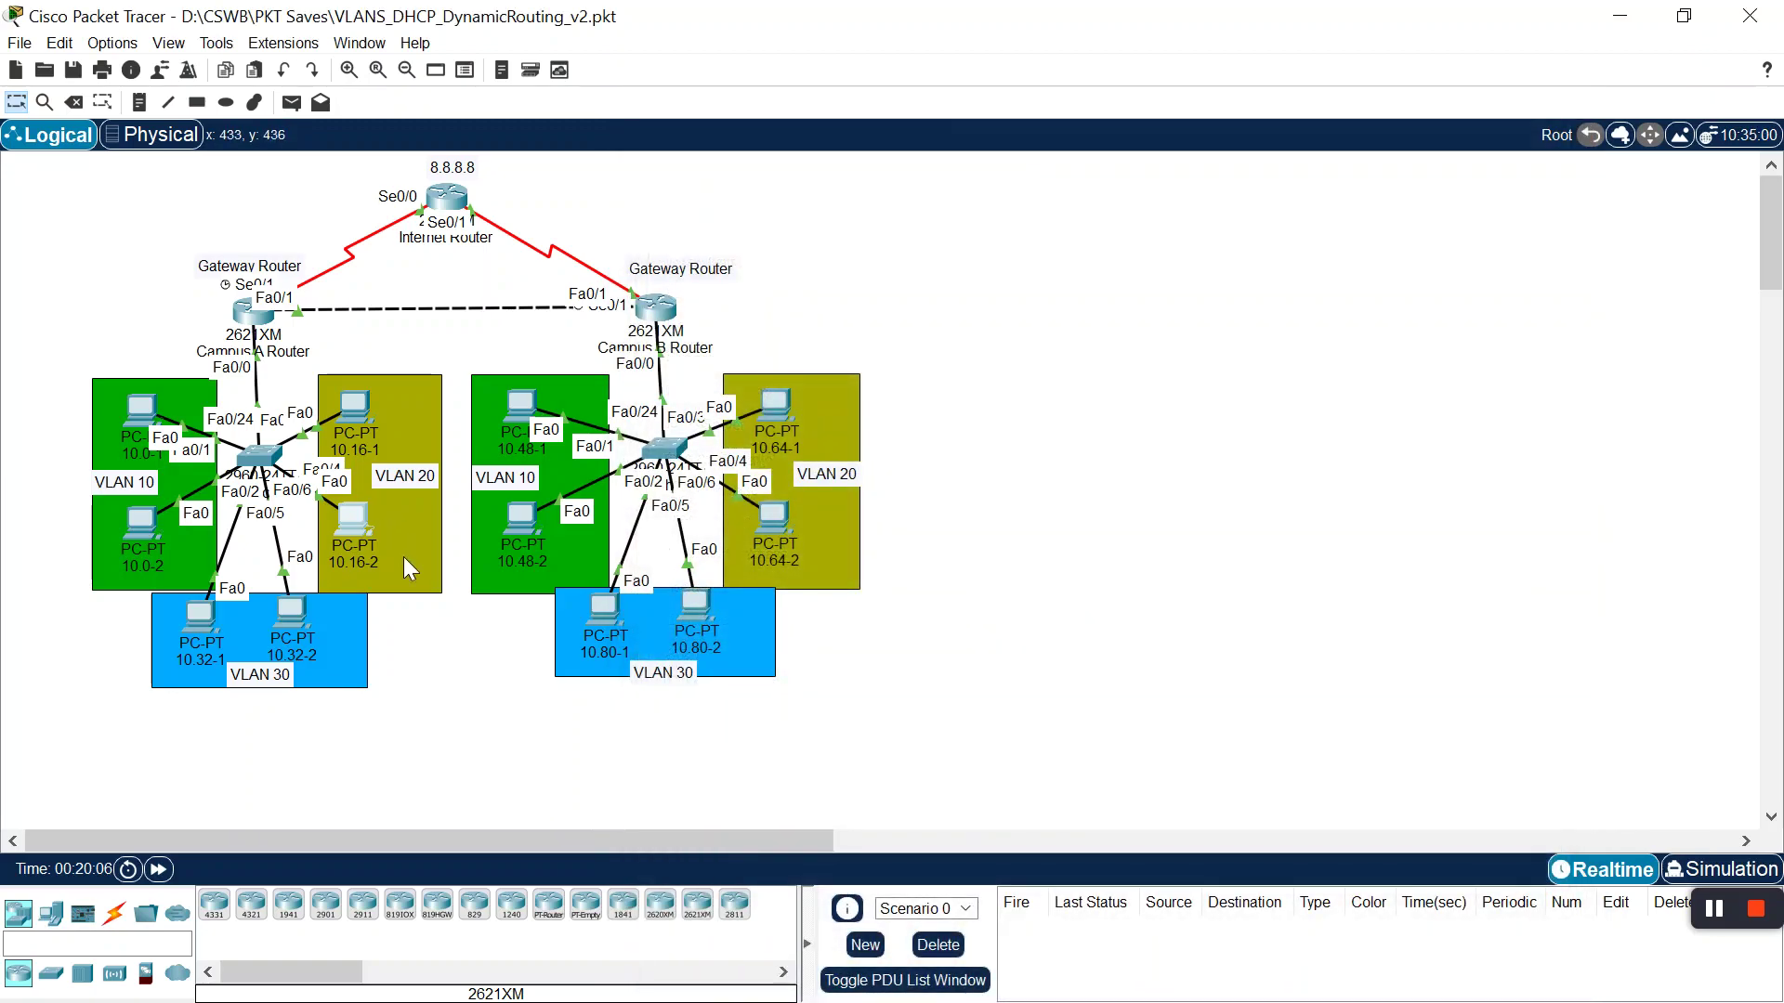
{"action": "left_click", "coordinate": [209, 619]}
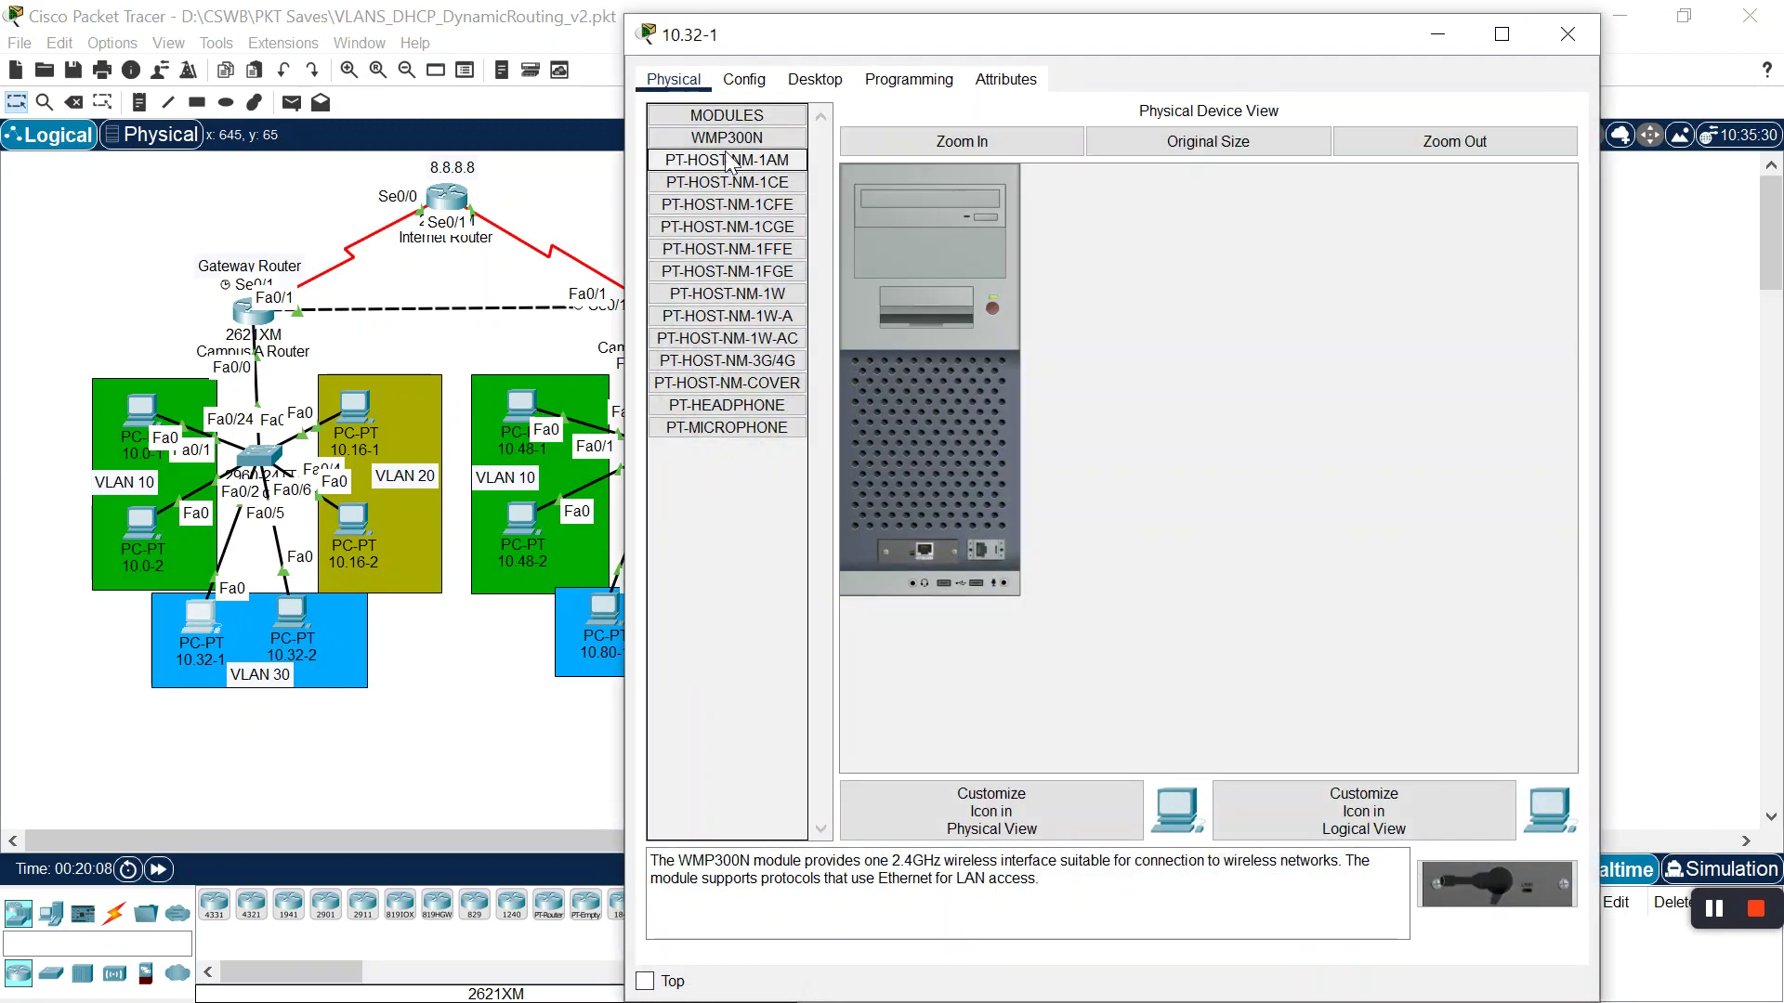
{"action": "left_click", "coordinate": [814, 79]}
{"action": "left_click", "coordinate": [692, 227]}
{"action": "left_click", "coordinate": [973, 194]}
{"action": "left_click", "coordinate": [667, 194]}
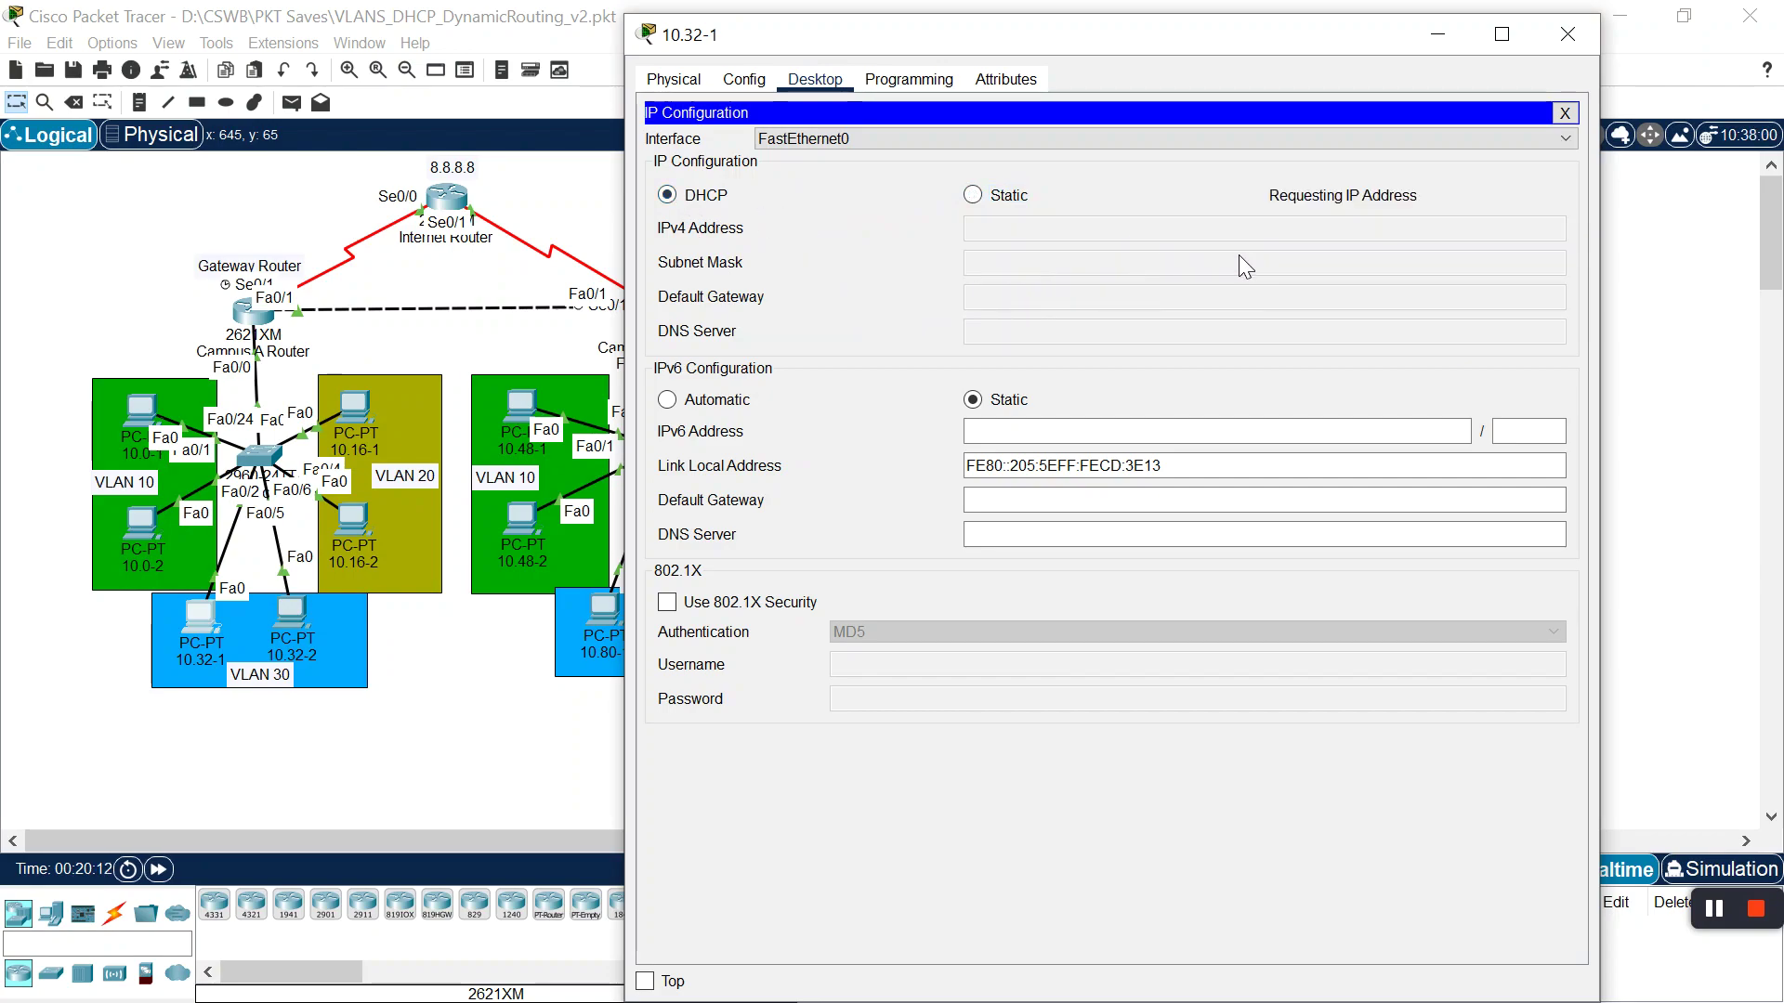
{"action": "left_click", "coordinate": [1564, 48]}
Renew the address of PC 10.32-2 in Campus A VLAN 30 by switching its IPv4 configuration to Static and back to DHCP
{"action": "left_click", "coordinate": [299, 615]}
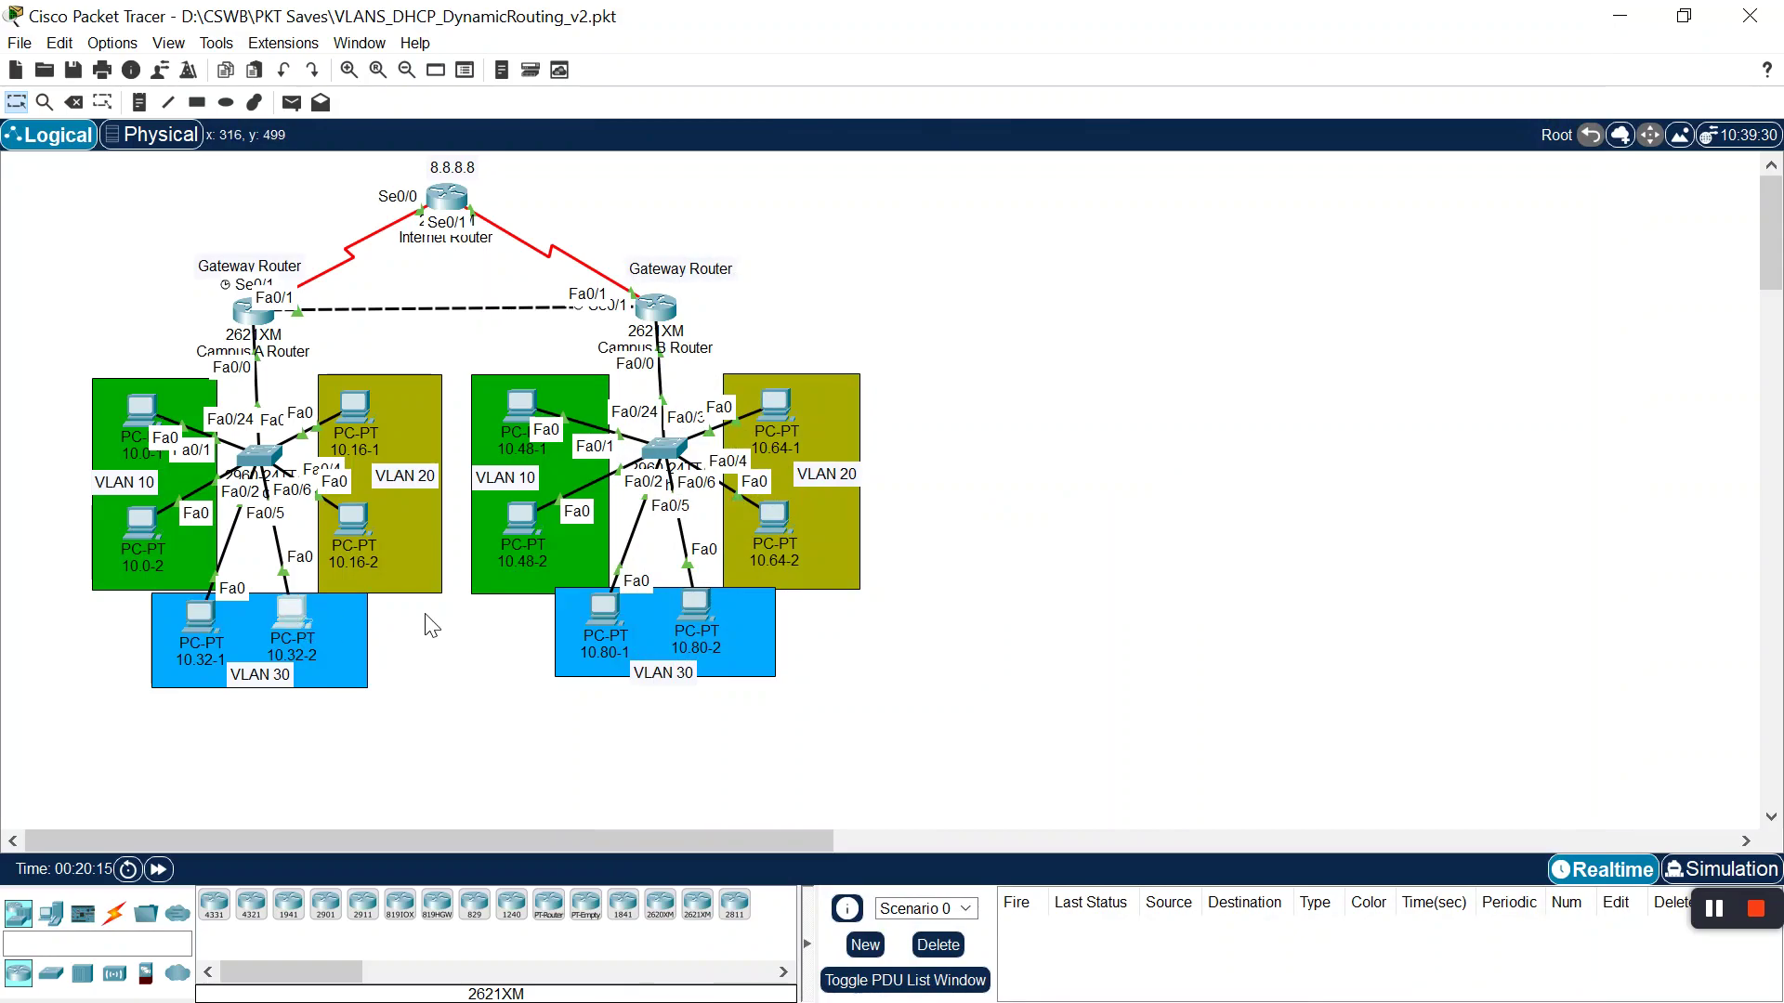
{"action": "left_click", "coordinate": [815, 79]}
{"action": "left_click", "coordinate": [712, 156]}
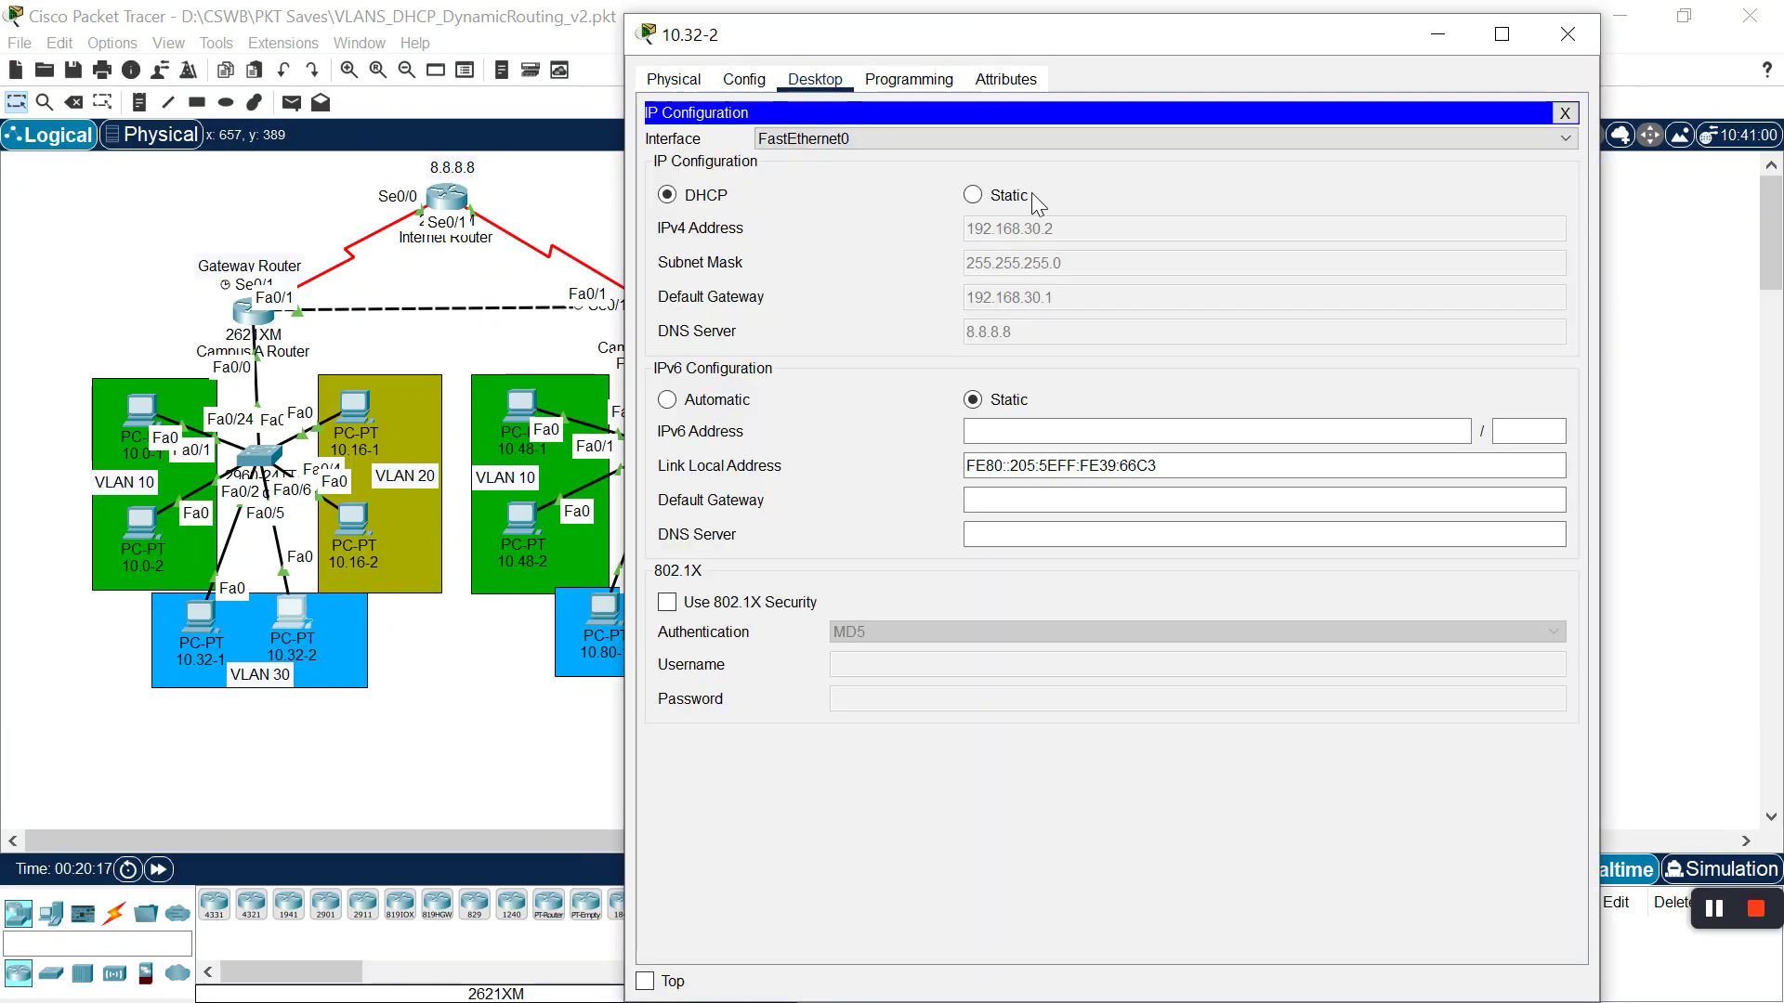
{"action": "left_click", "coordinate": [972, 195]}
{"action": "left_click", "coordinate": [716, 196]}
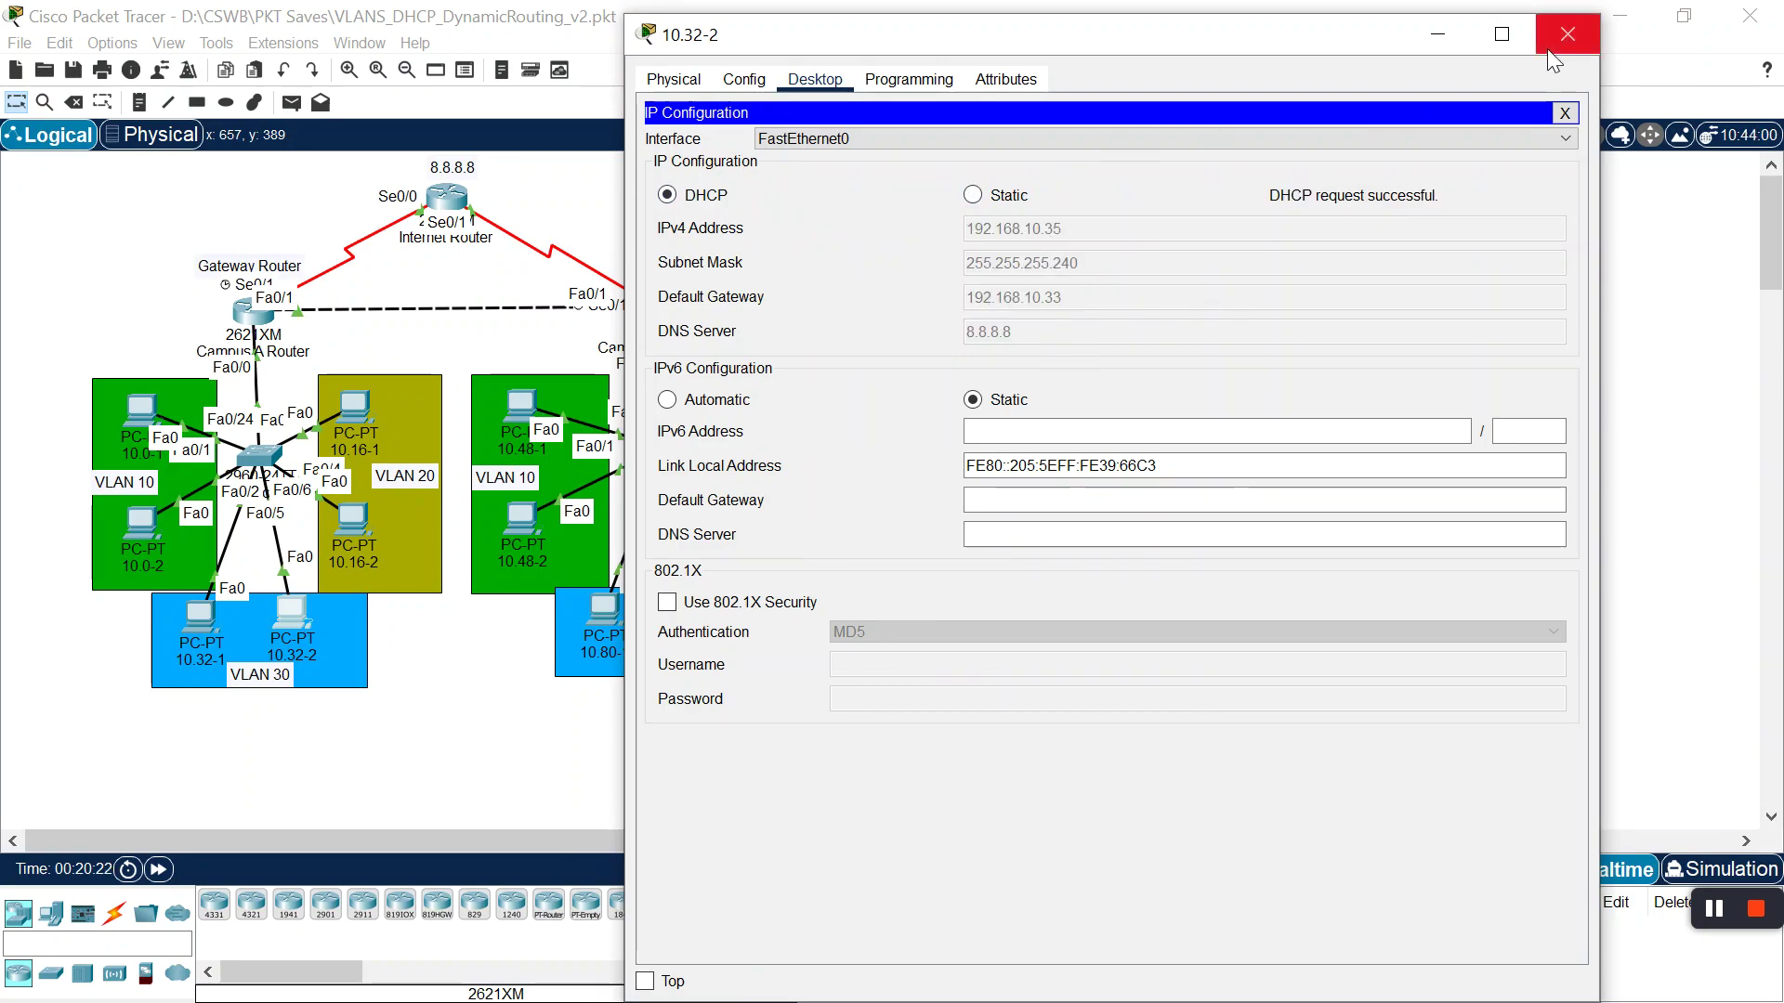
{"action": "left_click", "coordinate": [1567, 35]}
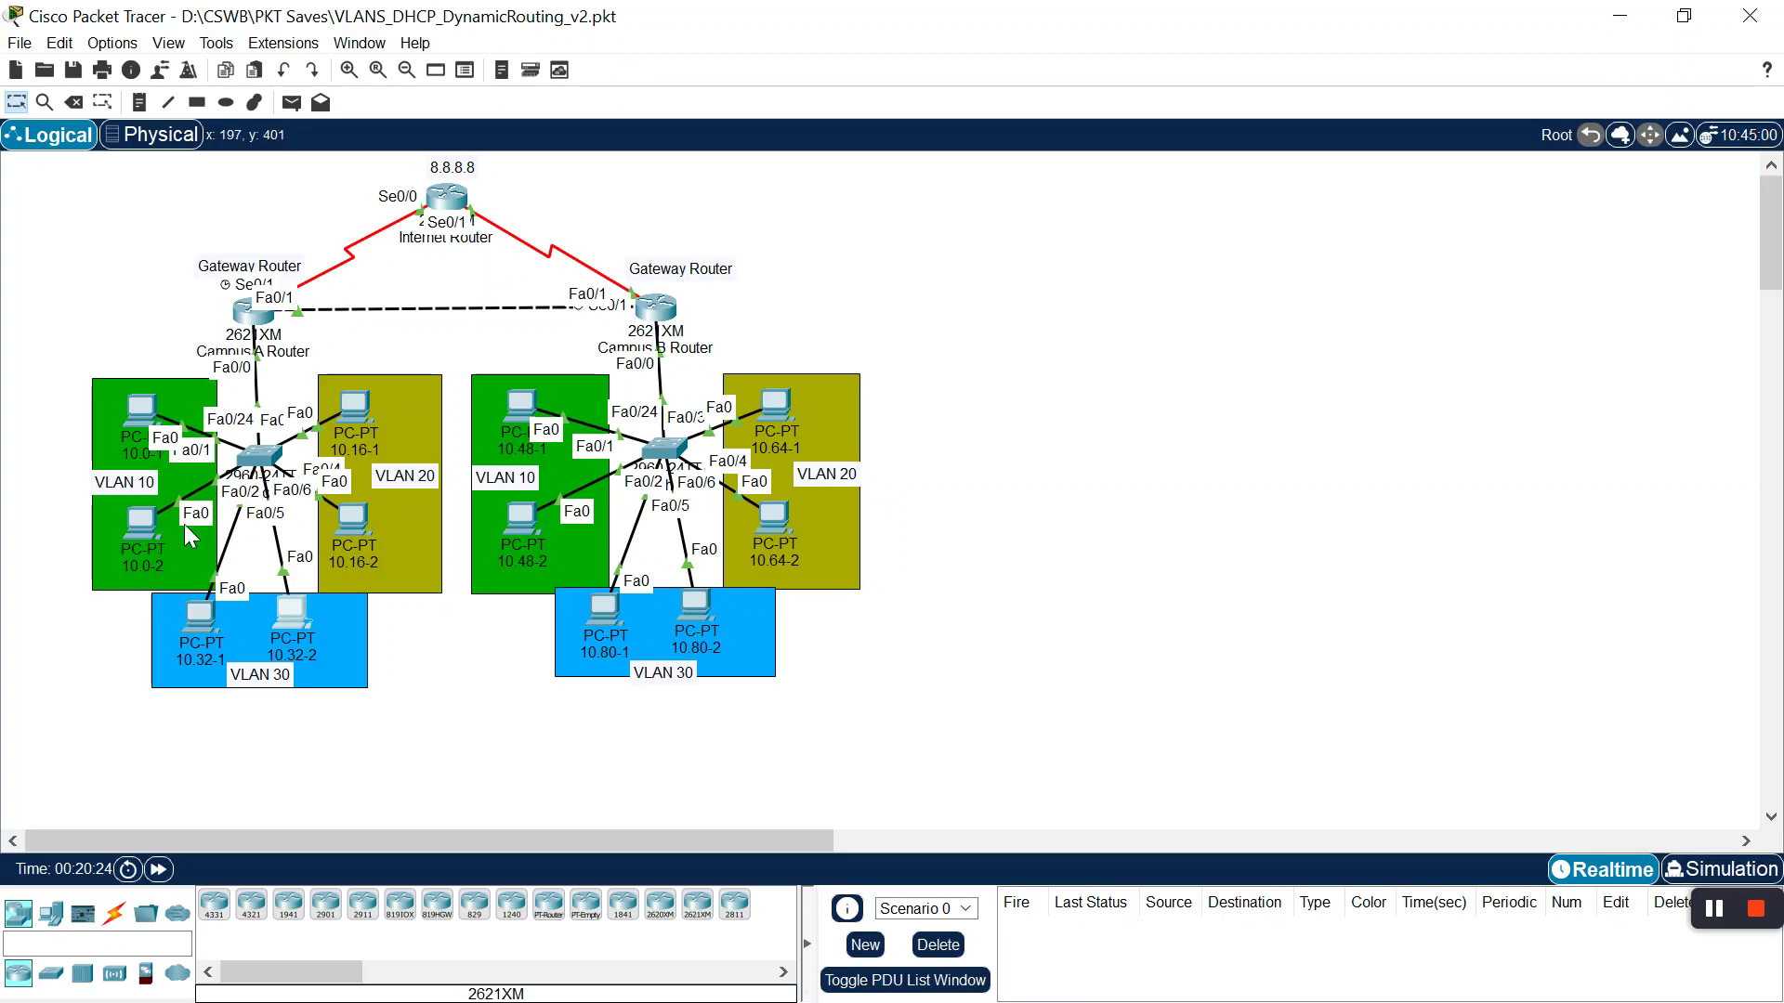
Test Internet connectivity from PC 10.0-1 in Campus A VLAN 10 by pinging 8.8.8.8
{"action": "left_click", "coordinate": [149, 401]}
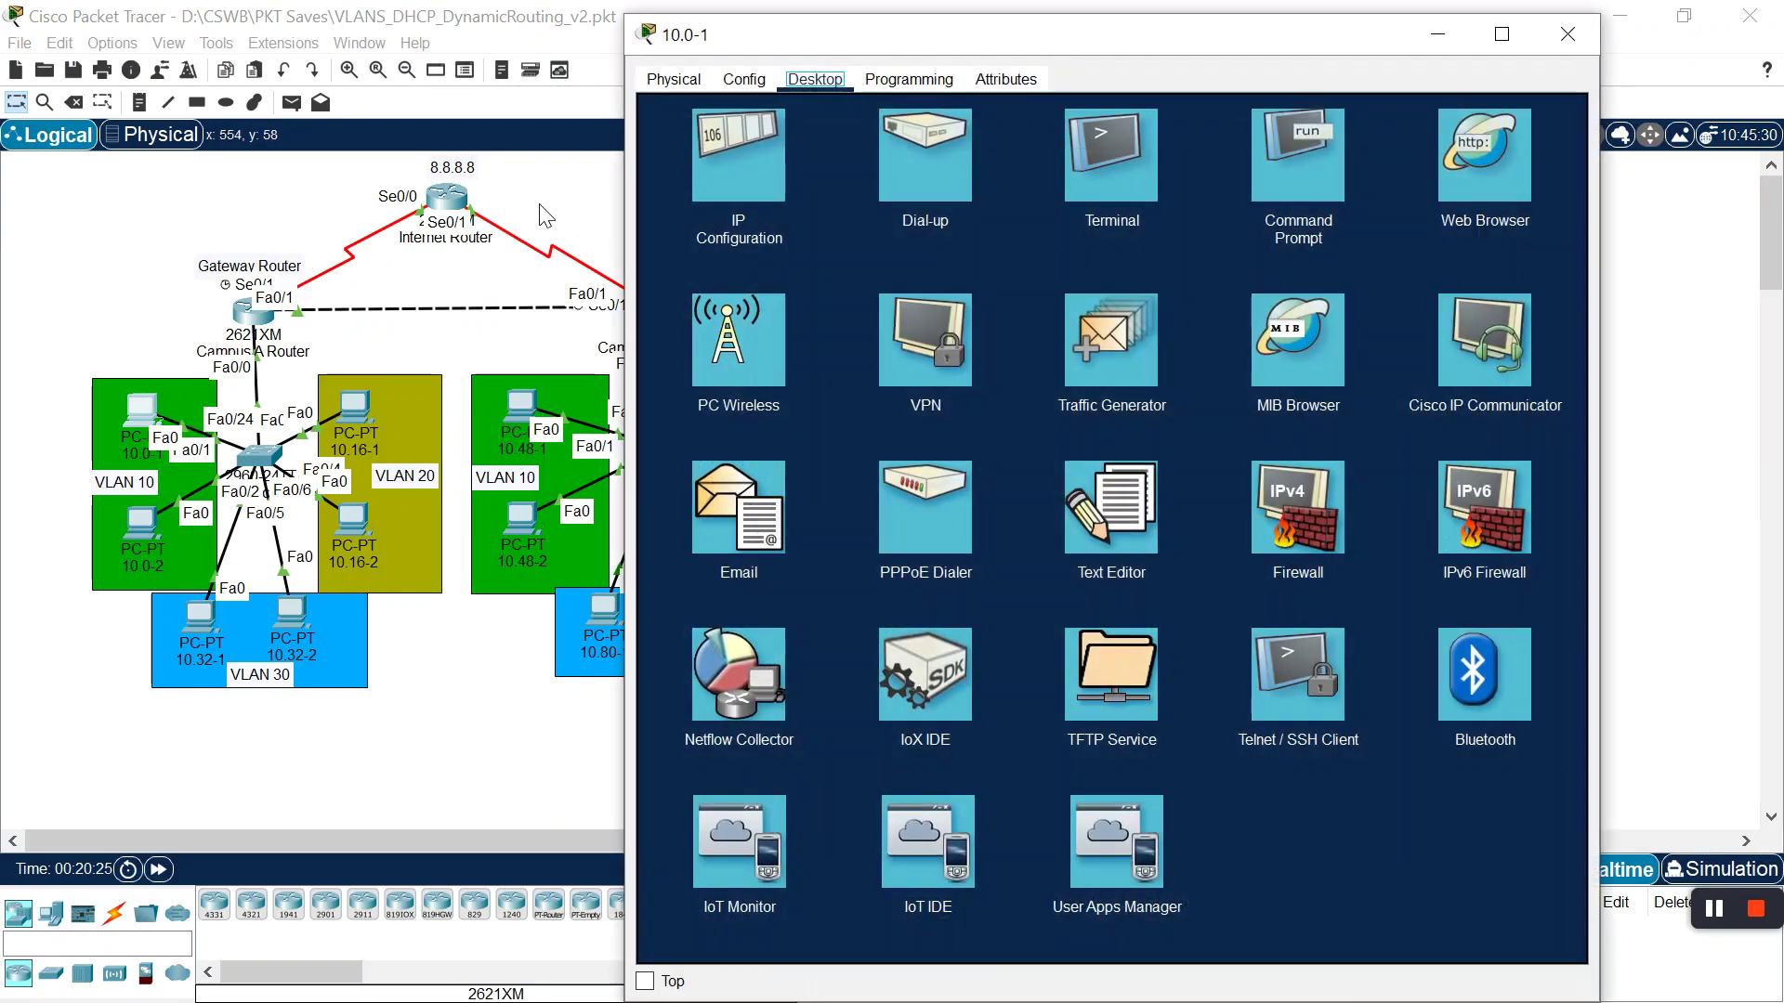
{"action": "left_click", "coordinate": [1301, 170]}
{"action": "type", "text": "ping 8.8."}
{"action": "key", "text": "BackSpace"}
{"action": "key", "text": "BackSpace"}
{"action": "key", "text": "BackSpace"}
{"action": "type", "text": "8.8.8.8"}
{"action": "key", "text": "Return"}
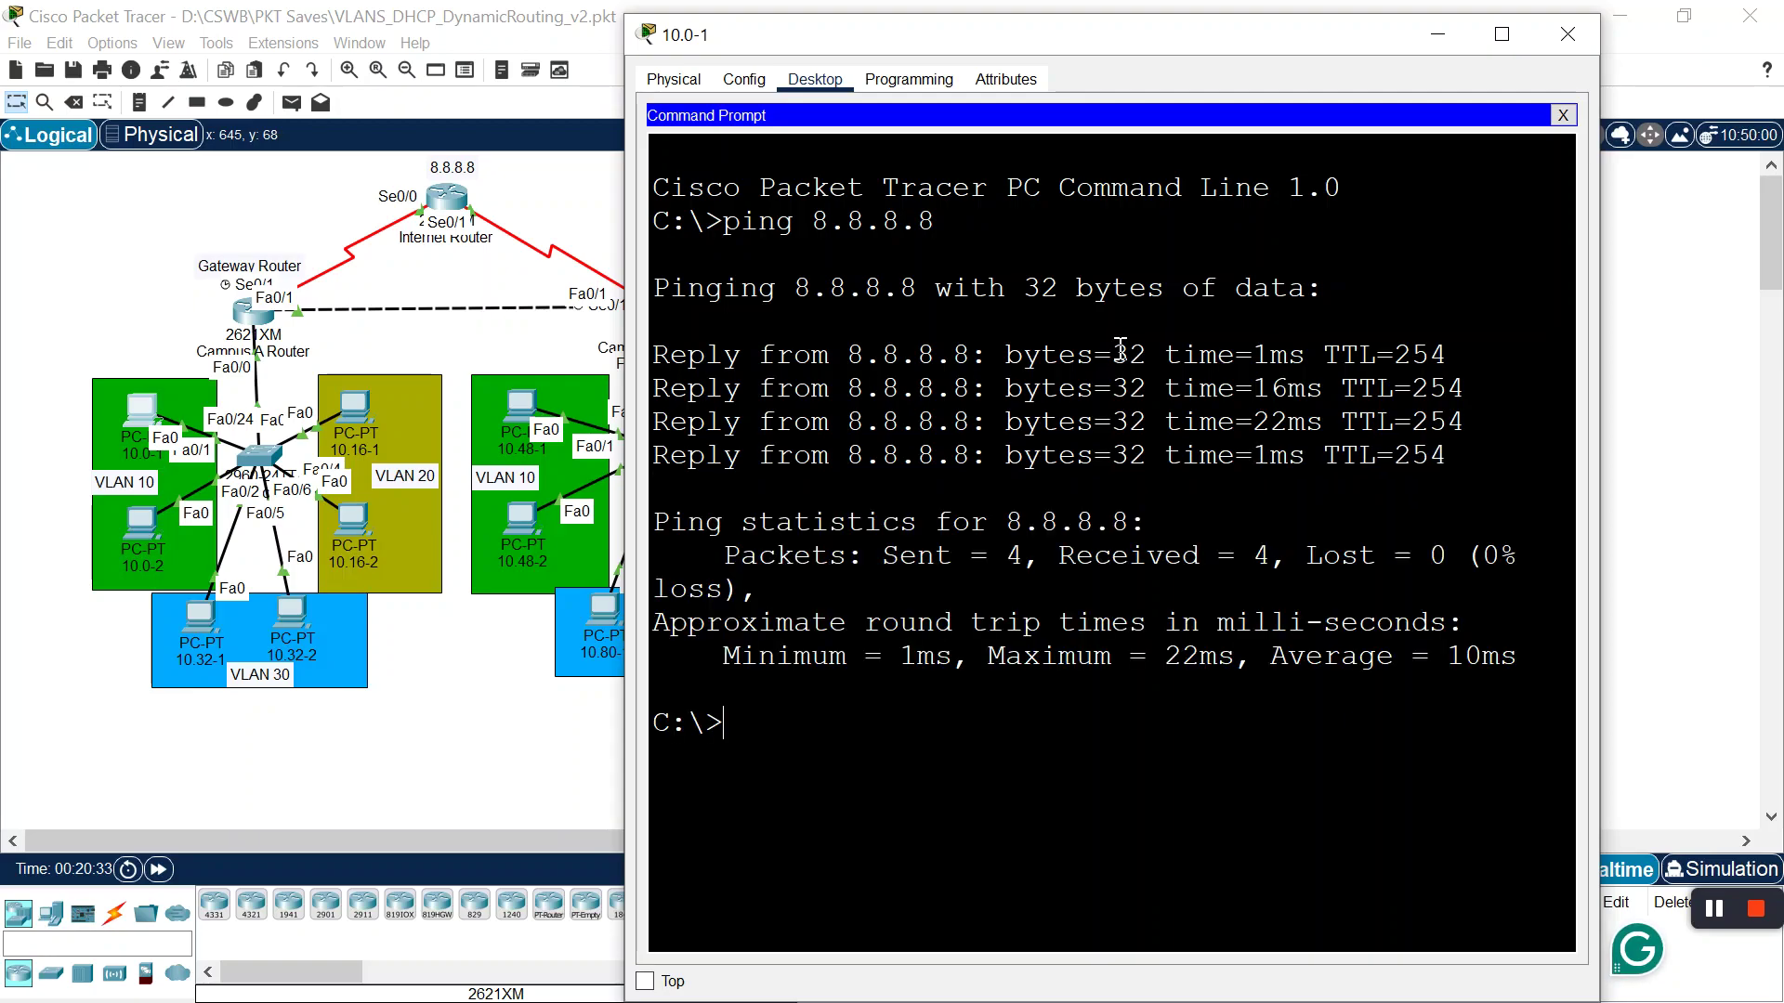
{"action": "left_click", "coordinate": [1592, 45]}
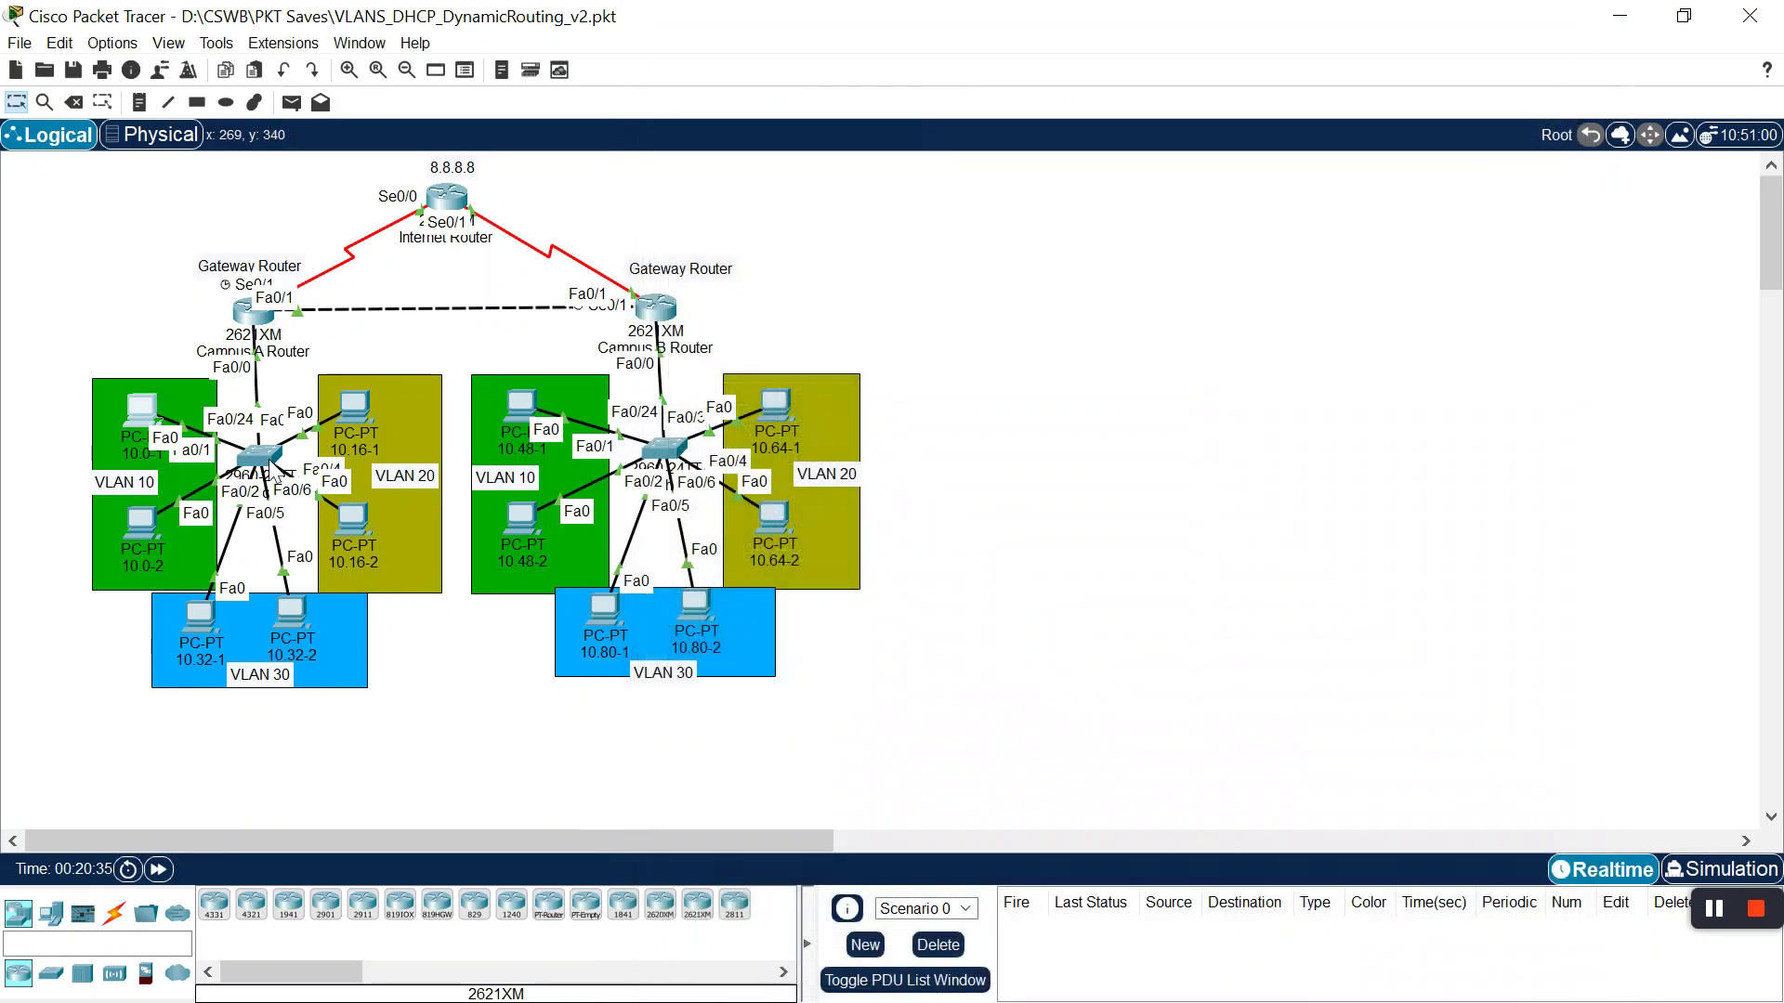
Test Internet connectivity from PC 10.16-1 in Campus A VLAN 20 by pinging 8.8.8.8
{"action": "left_click", "coordinate": [344, 405]}
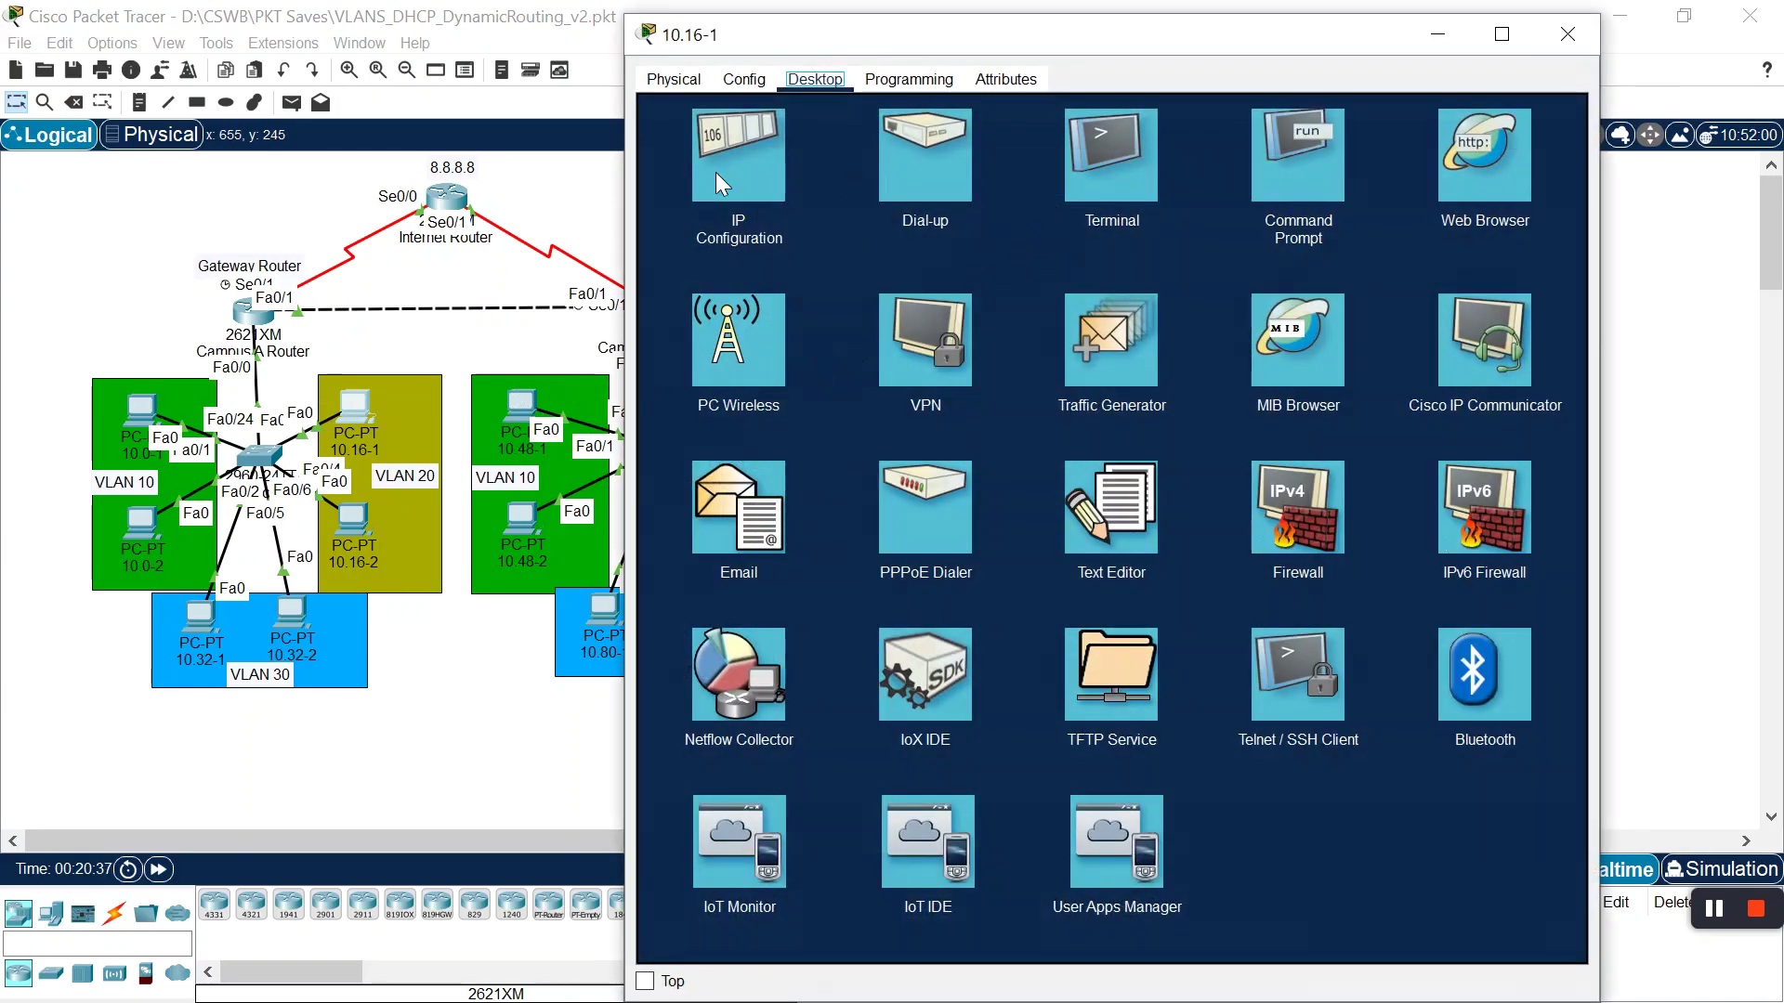
{"action": "left_click", "coordinate": [1296, 168]}
{"action": "type", "text": "pi"}
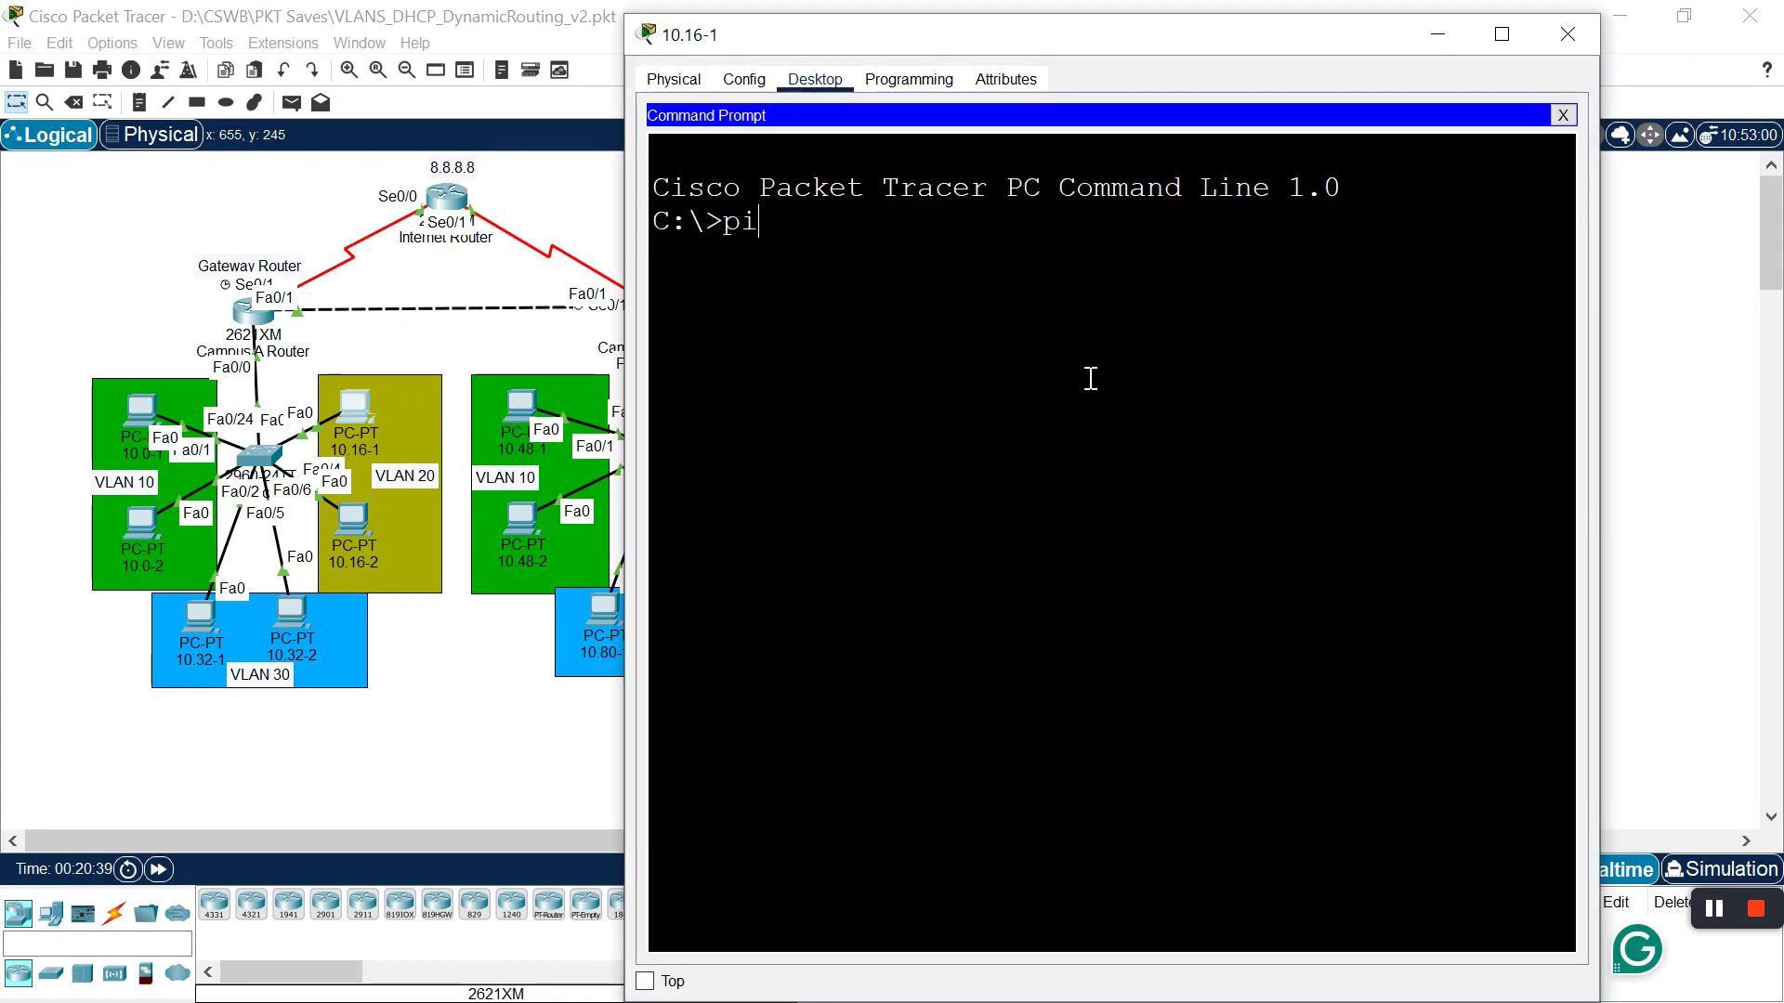
{"action": "type", "text": "ng 192.1"}
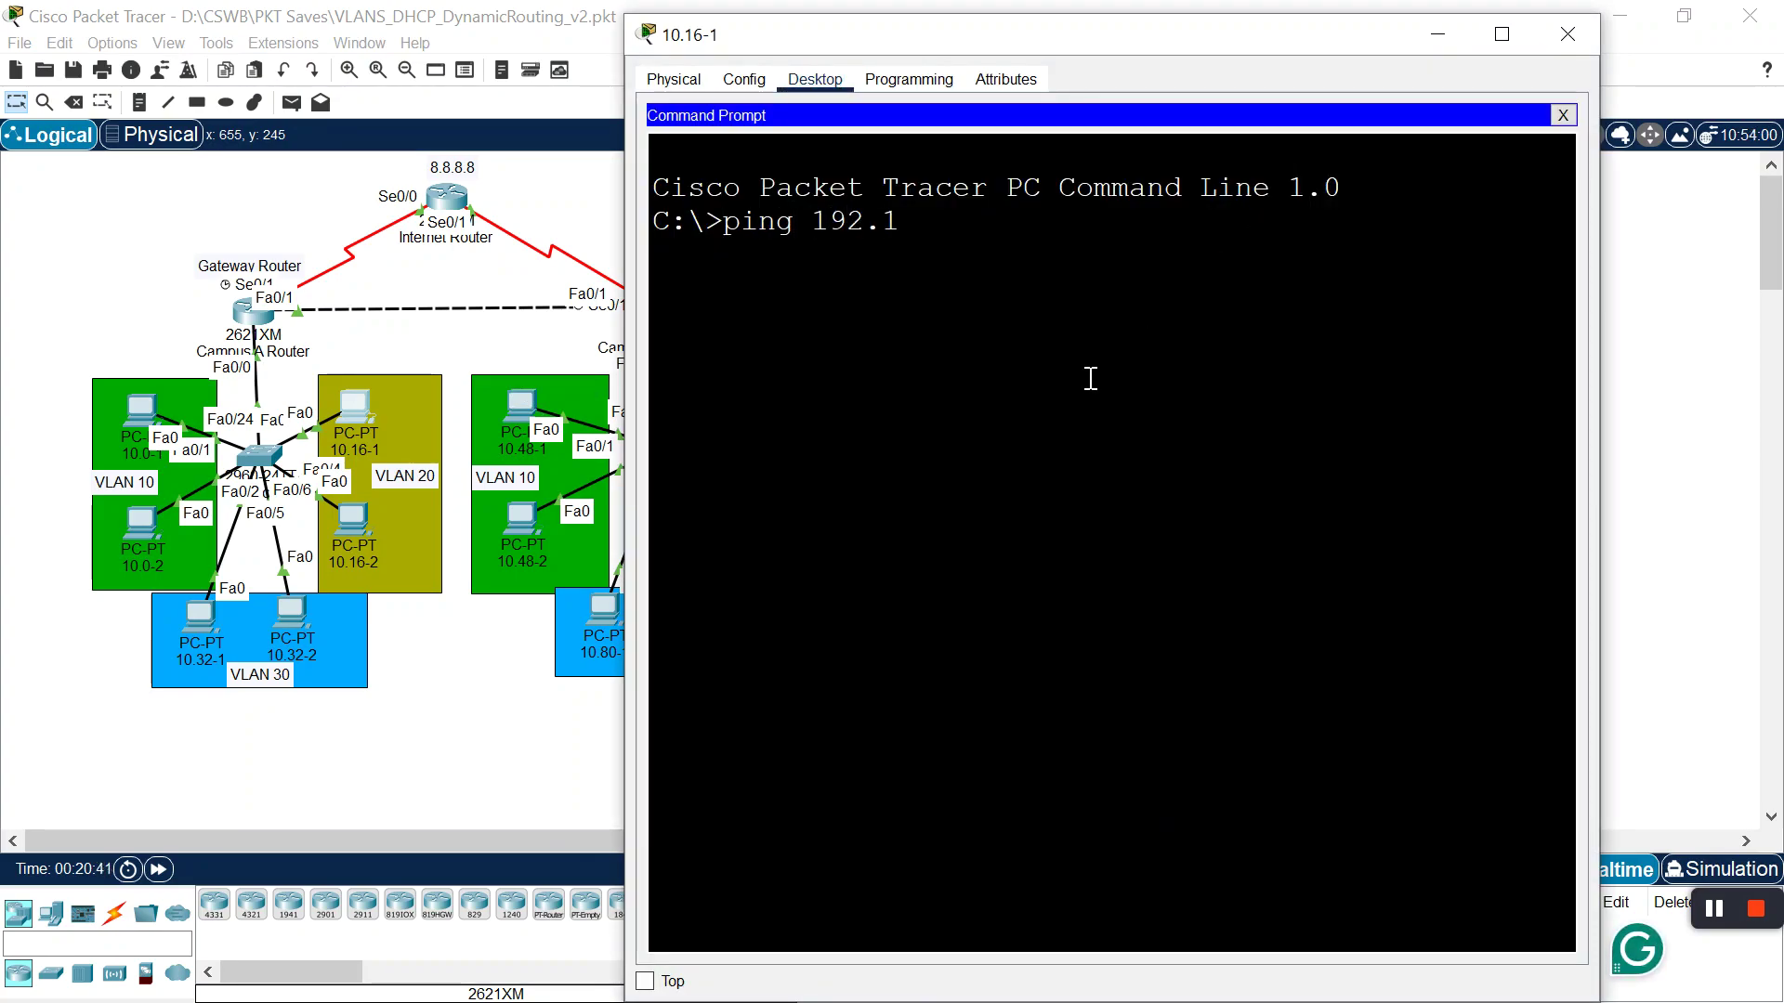
{"action": "type", "text": "68.1"}
{"action": "key", "text": "BackSpace"}
{"action": "key", "text": "BackSpace"}
{"action": "key", "text": "BackSpace"}
{"action": "key", "text": "BackSpace"}
{"action": "key", "text": "BackSpace"}
{"action": "key", "text": "BackSpace"}
{"action": "key", "text": "BackSpace"}
{"action": "key", "text": "BackSpace"}
{"action": "key", "text": "BackSpace"}
{"action": "type", "text": "8"}
{"action": "key", "text": "Return"}
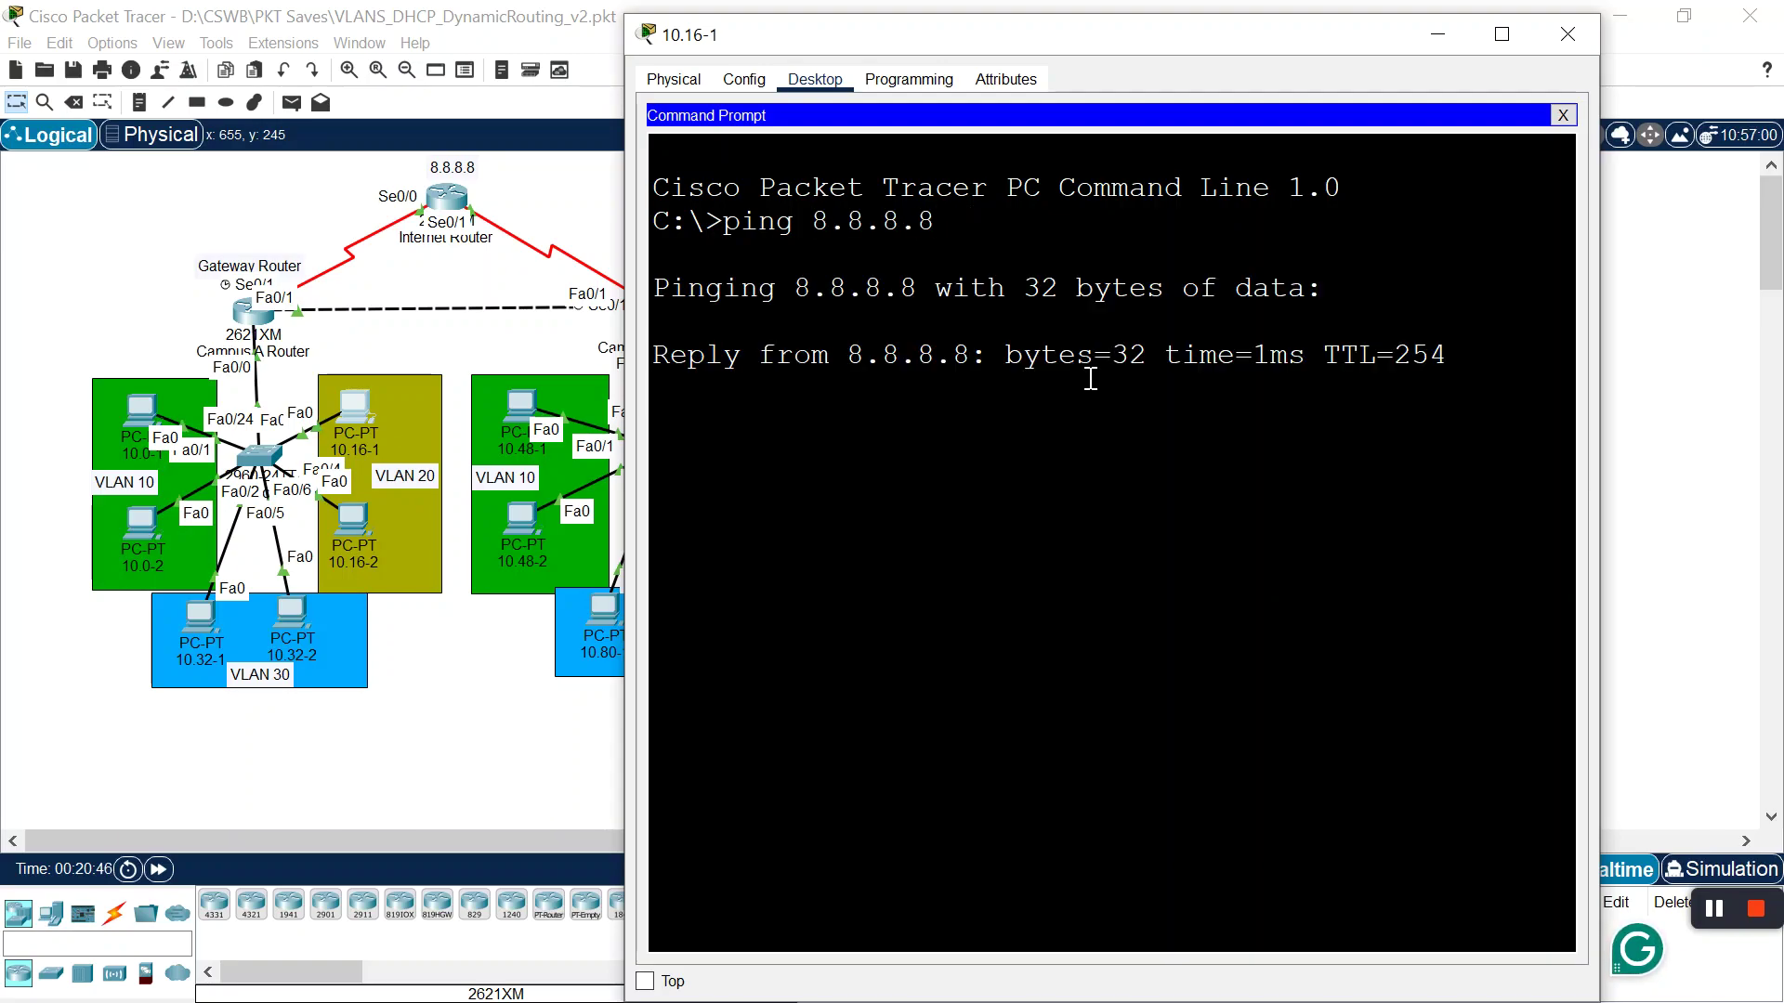
{"action": "left_click", "coordinate": [1574, 38]}
Test Internet connectivity from PC 10.32-1 in Campus A VLAN 30 by pinging 8.8.8.8
{"action": "left_click", "coordinate": [193, 639]}
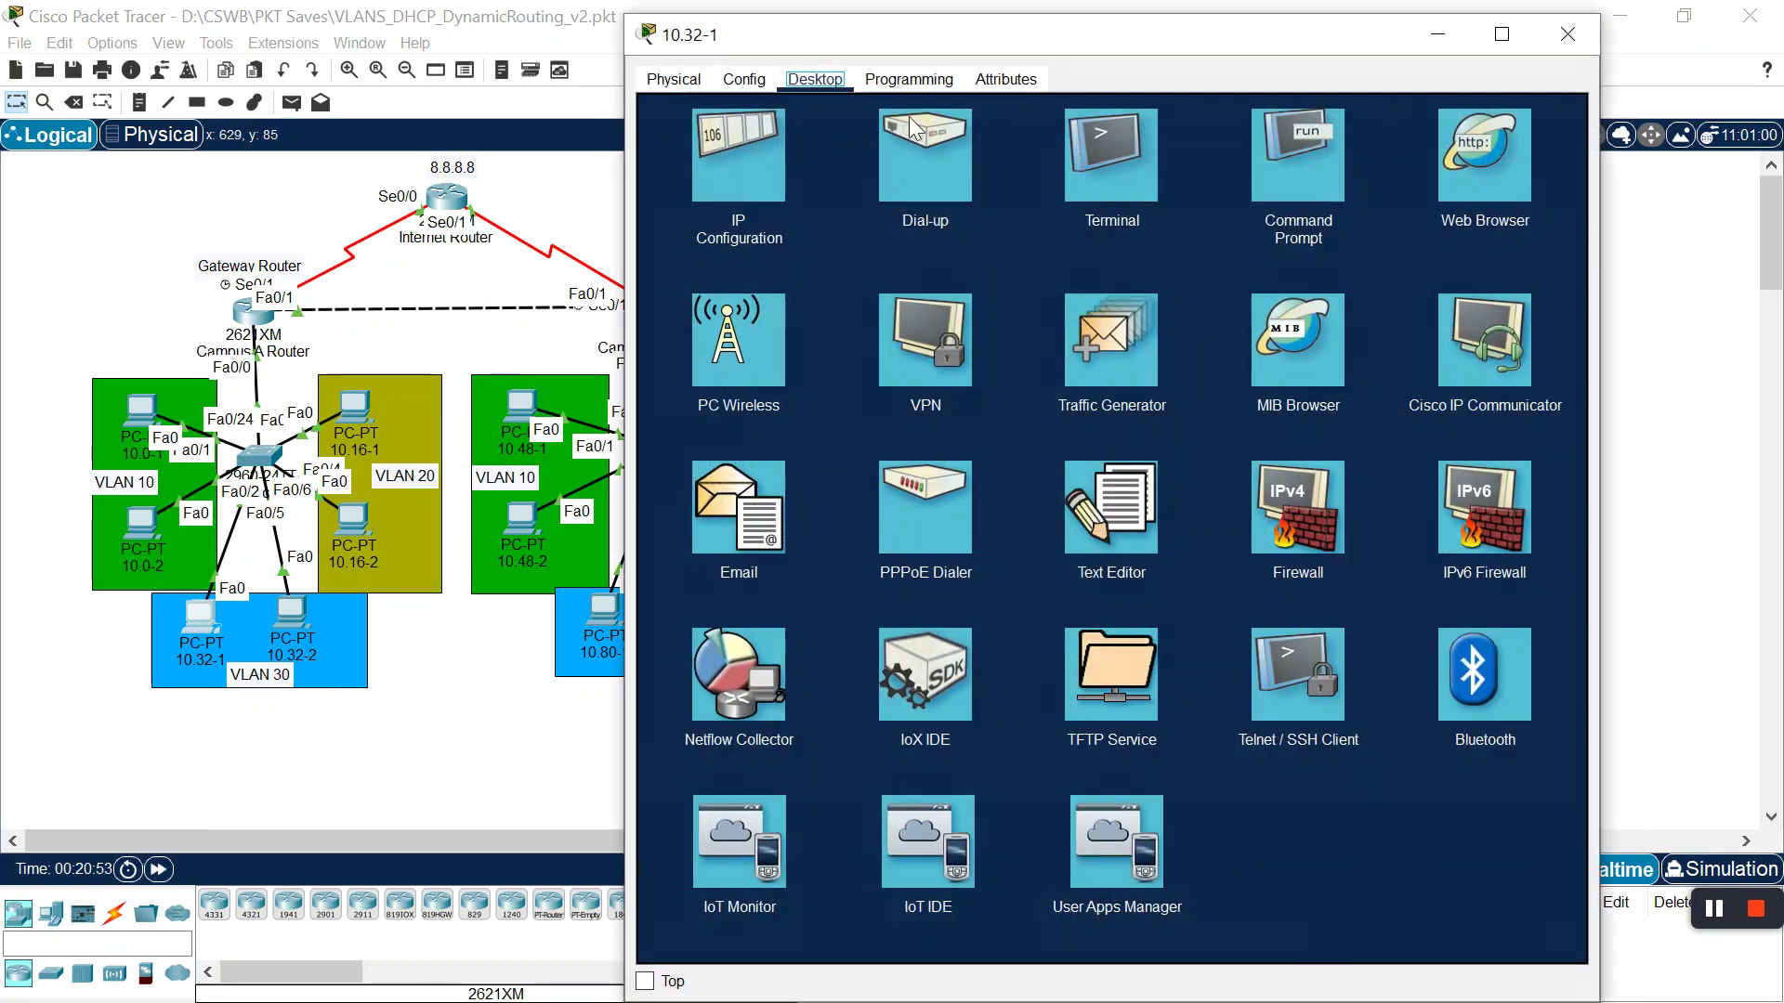
{"action": "left_click", "coordinate": [1307, 165]}
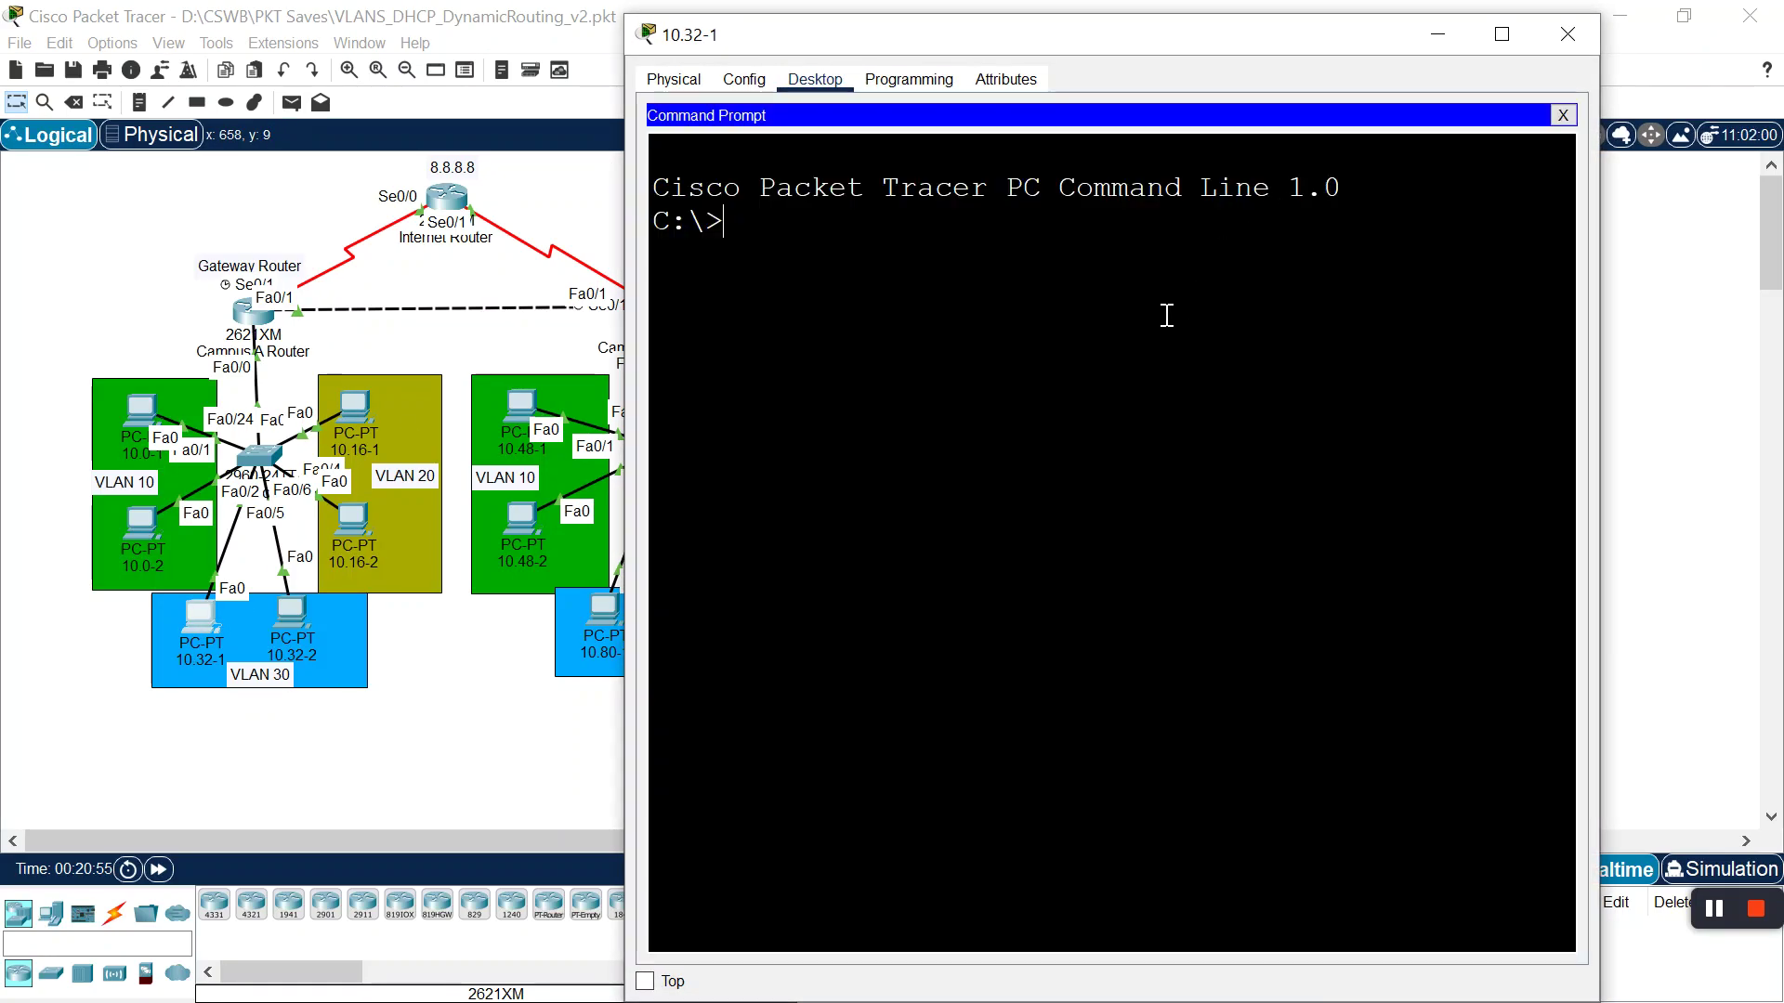
{"action": "type", "text": "ping 8.8.8.8"}
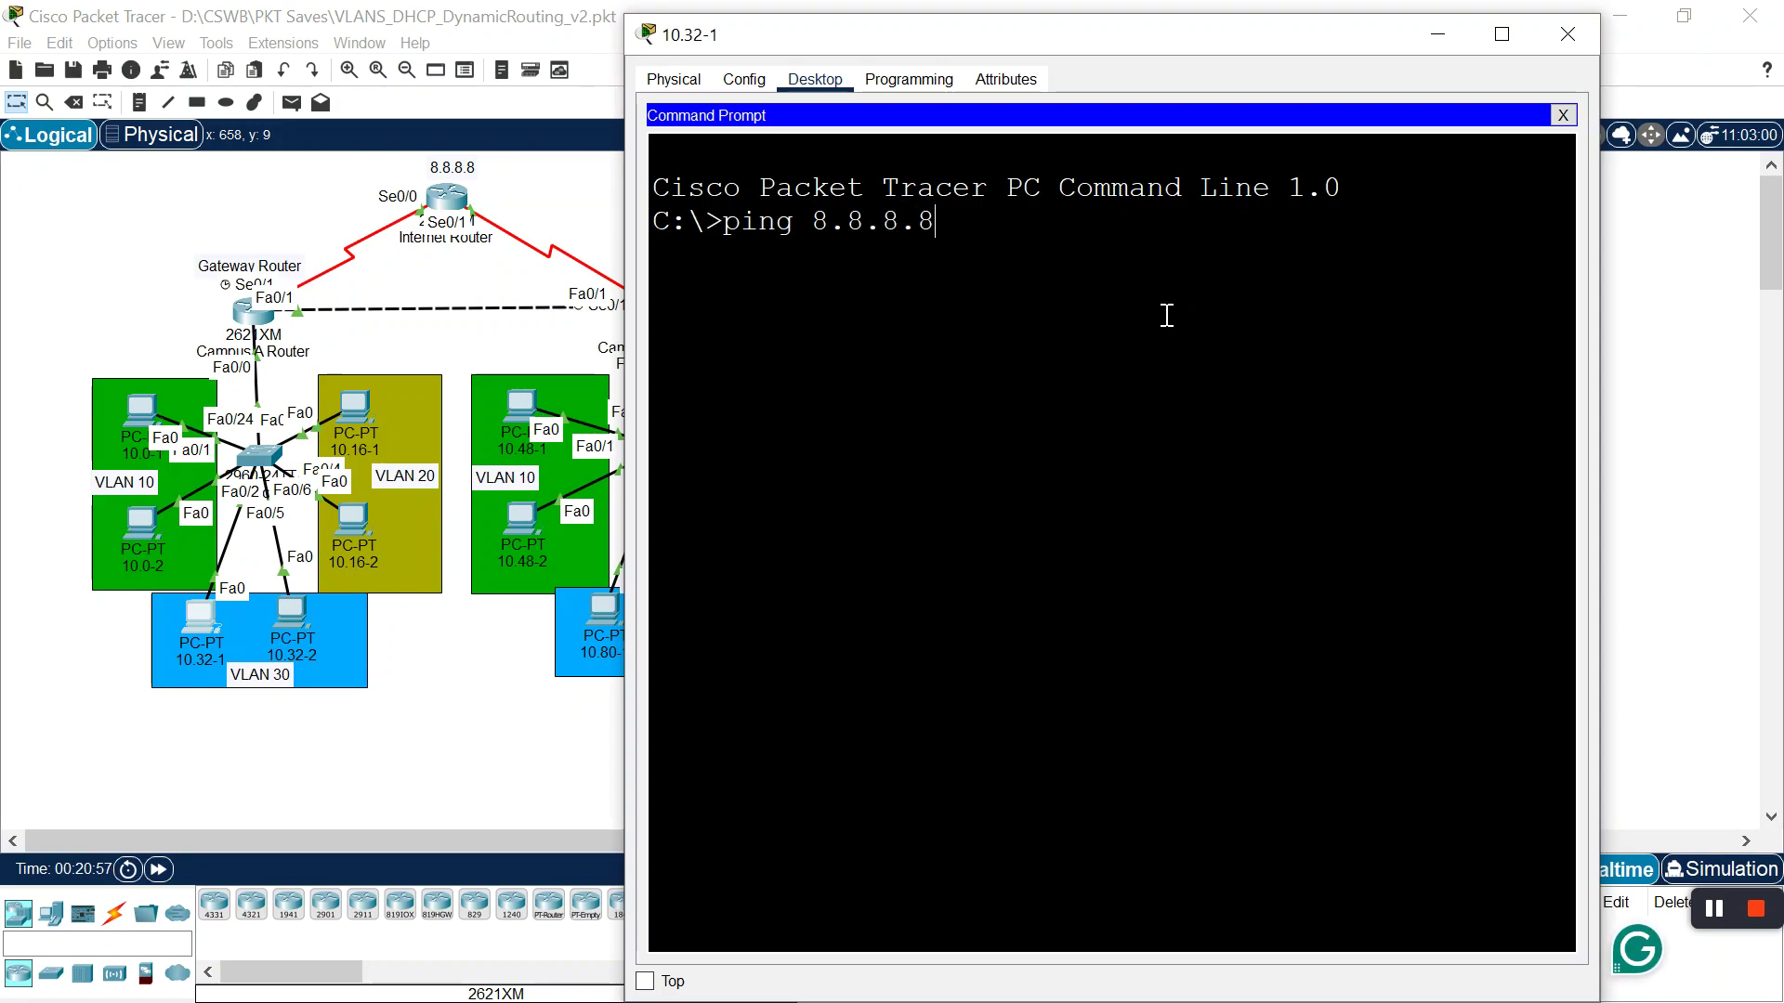
{"action": "key", "text": "Return"}
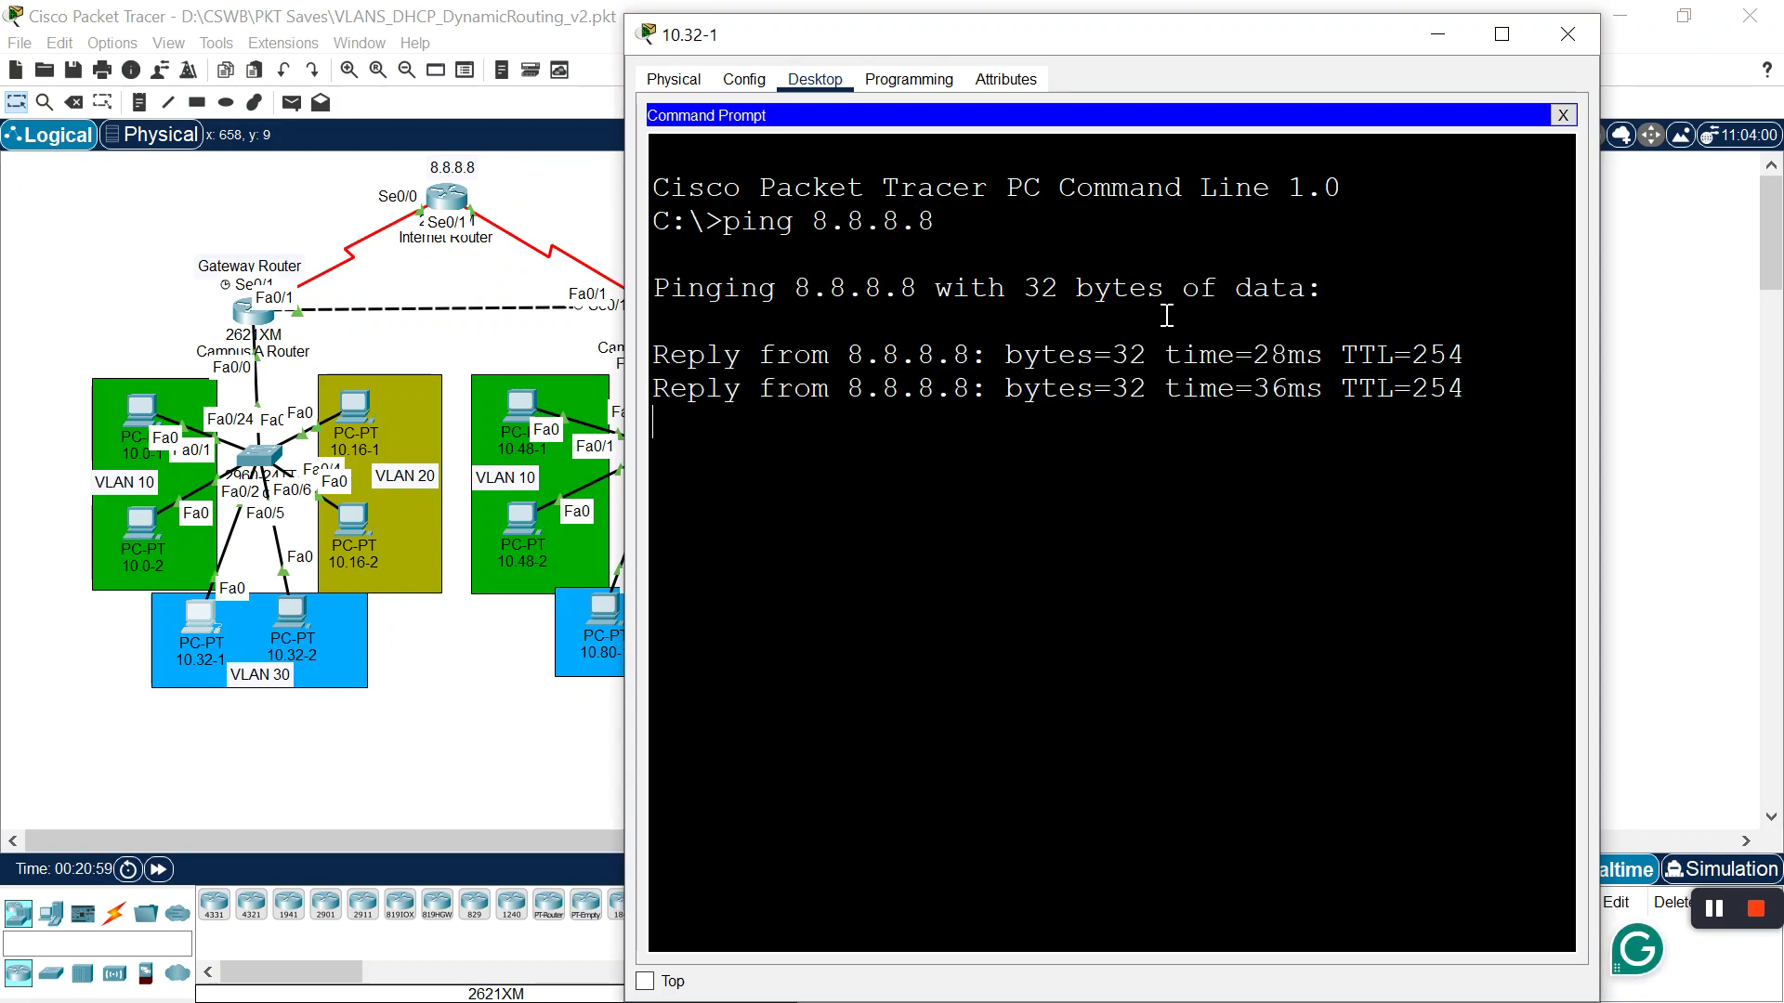
{"action": "left_click", "coordinate": [1567, 34]}
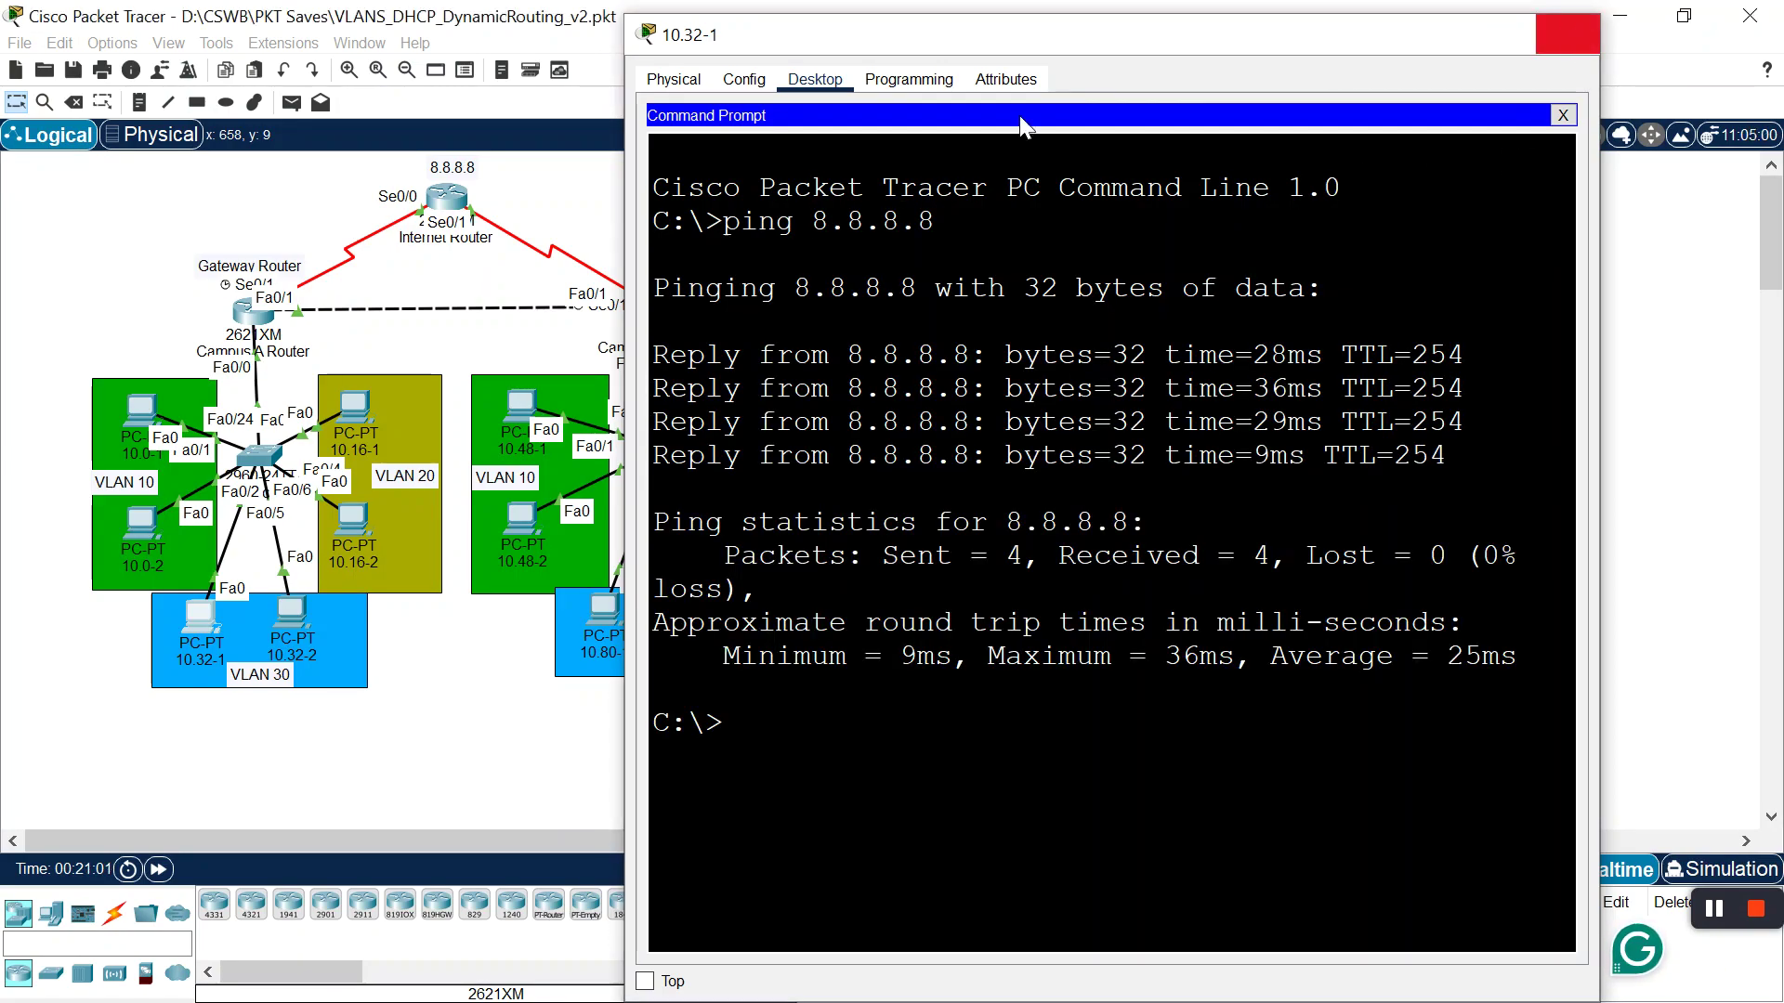
Page through the rest of the Campus A Router's running configuration and examine its access-list 10 entries for leftover 192.168.20.0 and 192.168.30.0 networks
{"action": "left_click", "coordinate": [253, 316]}
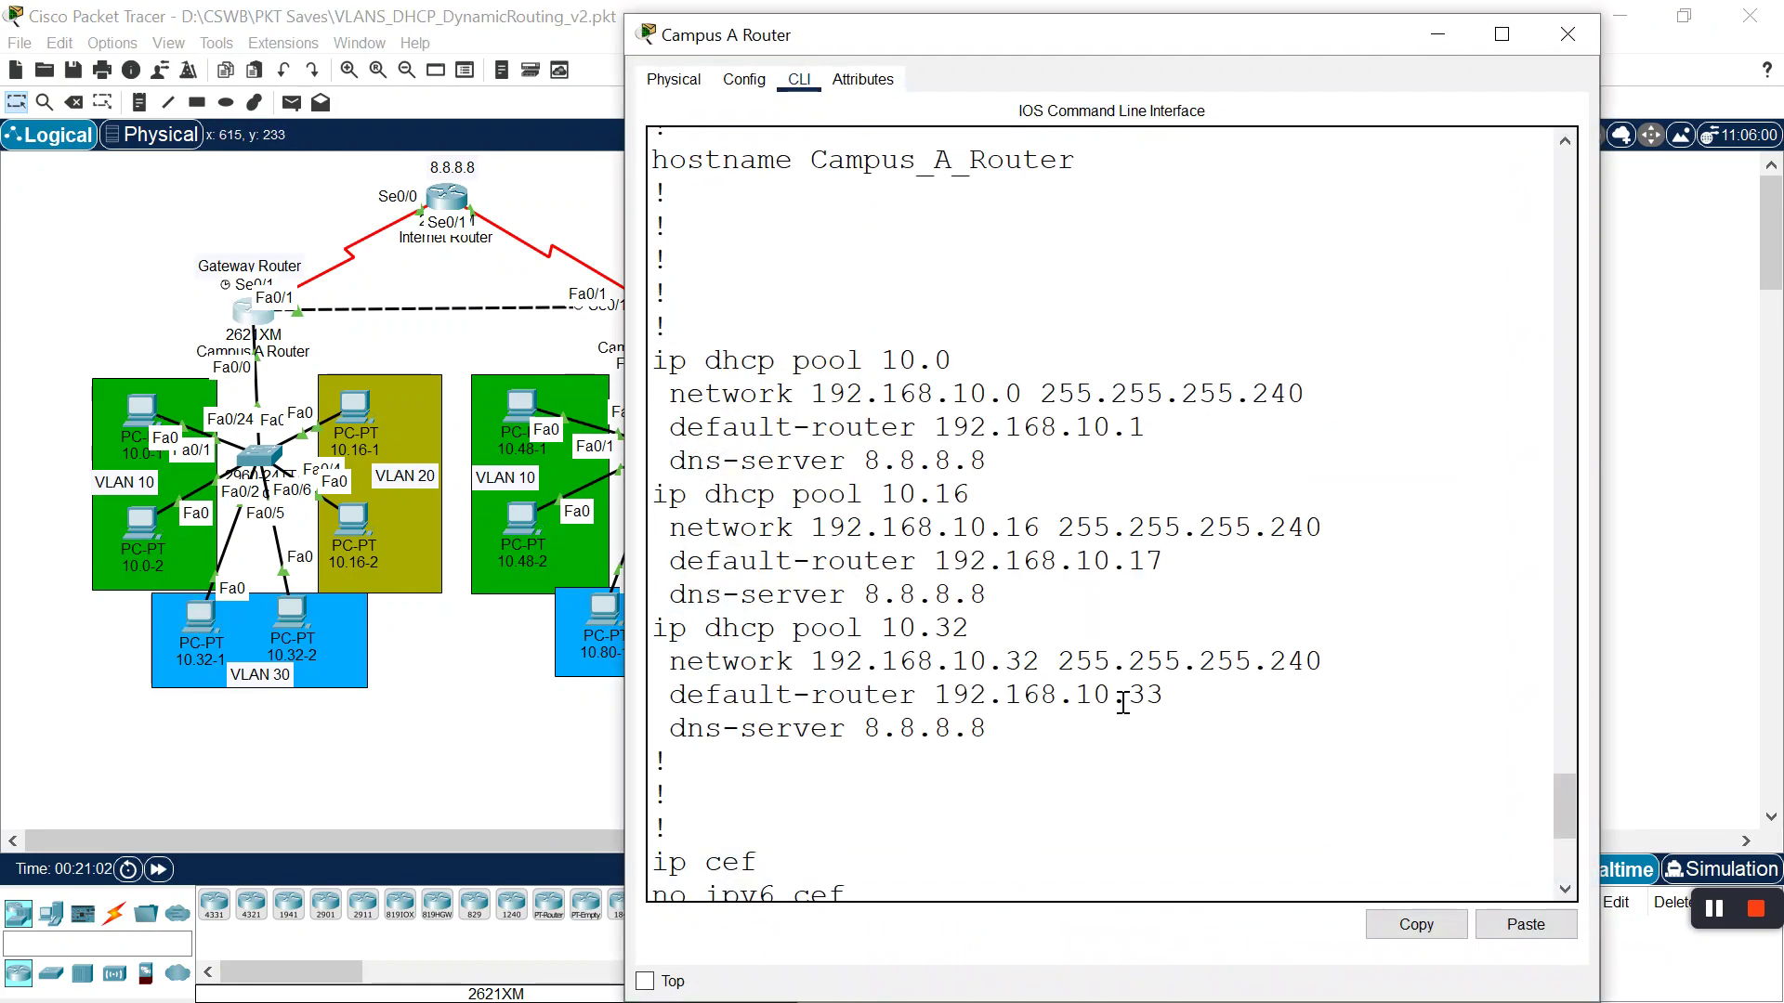
{"action": "scroll", "coordinate": [1115, 697], "scroll_direction": "down", "scroll_amount": 5}
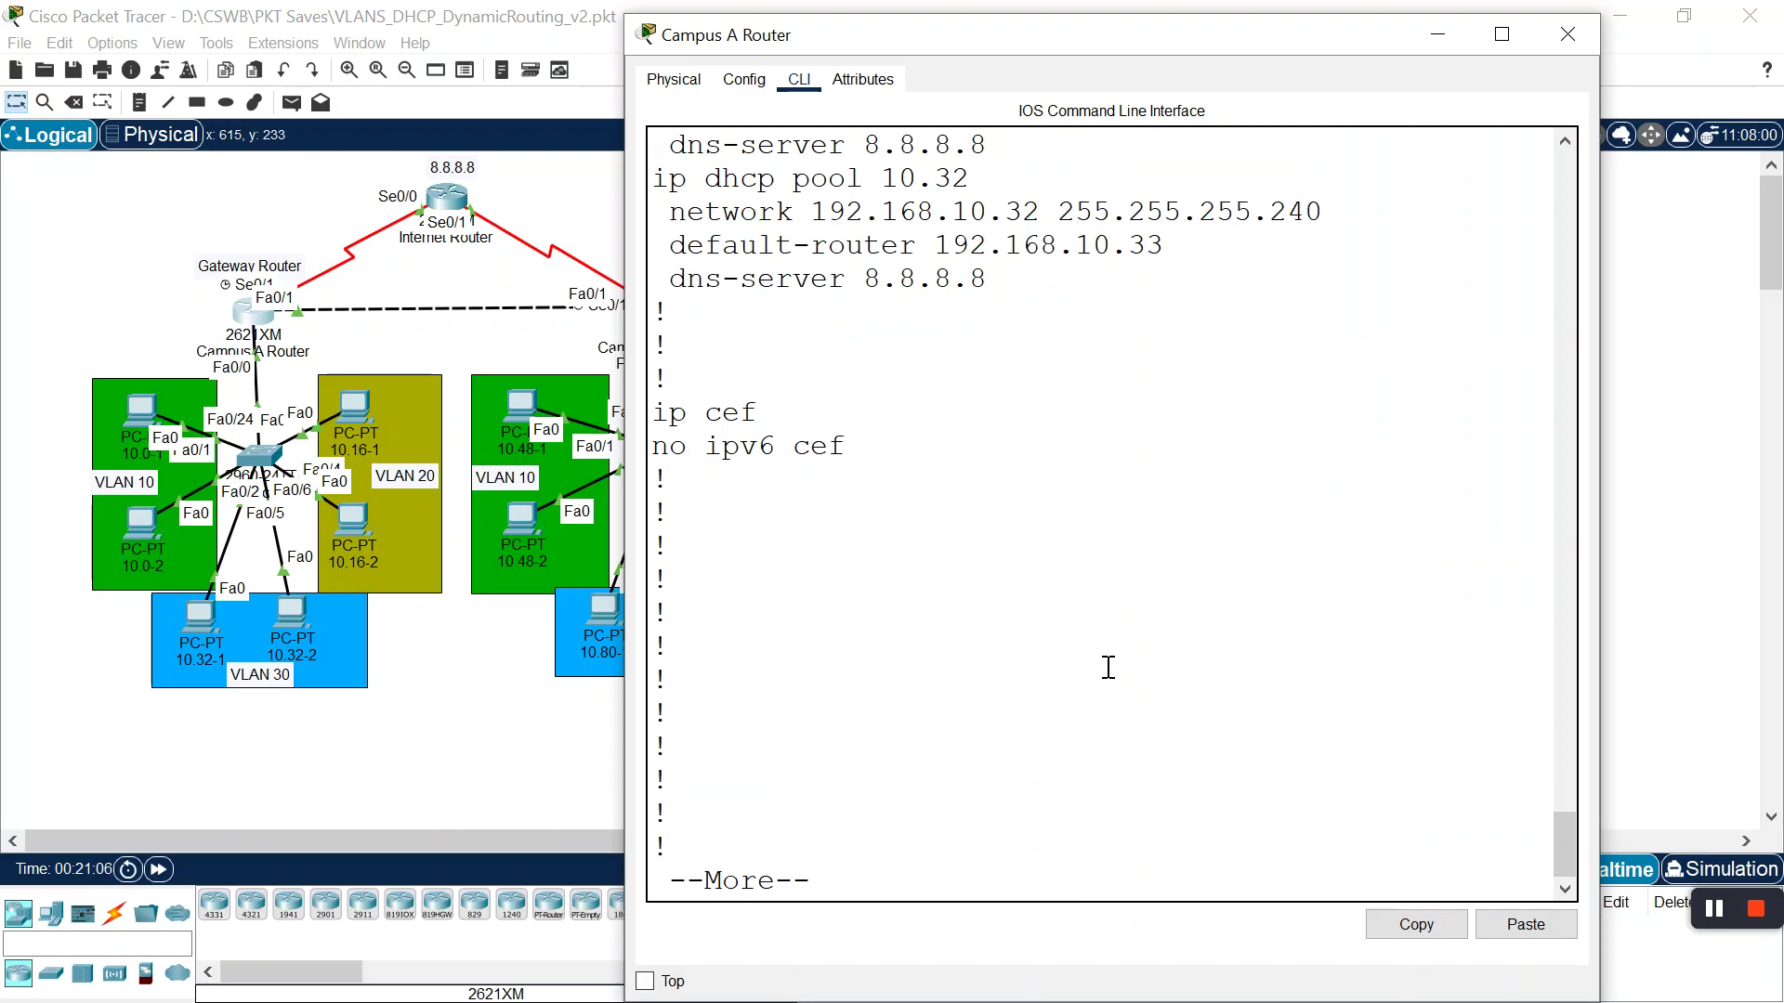
{"action": "key", "text": "space"}
{"action": "key", "text": "Return"}
{"action": "key", "text": "Return"}
{"action": "key", "text": "space"}
{"action": "key", "text": "space"}
{"action": "key", "text": "space"}
{"action": "key", "text": "space"}
{"action": "scroll", "coordinate": [1347, 464], "scroll_direction": "up", "scroll_amount": 1}
{"action": "left_click_drag", "start_coordinate": [1471, 362], "coordinate": [580, 348]}
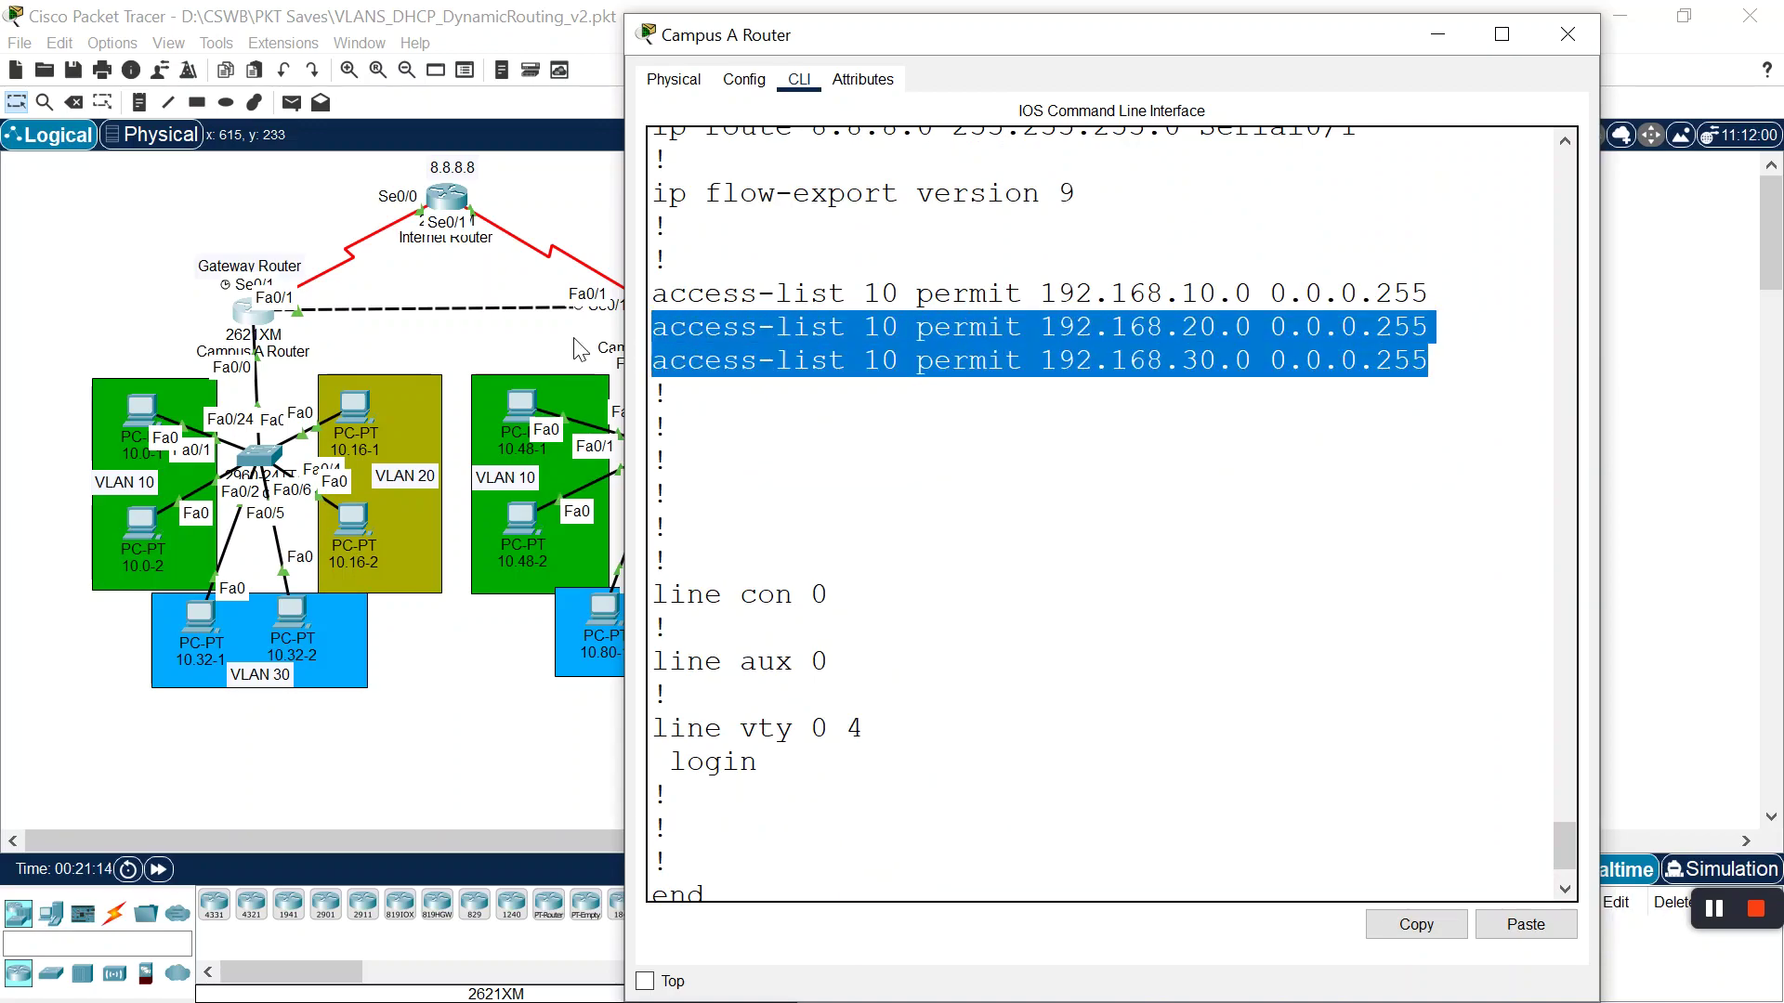
{"action": "type", "text": "q"}
{"action": "key", "text": "BackSpace"}
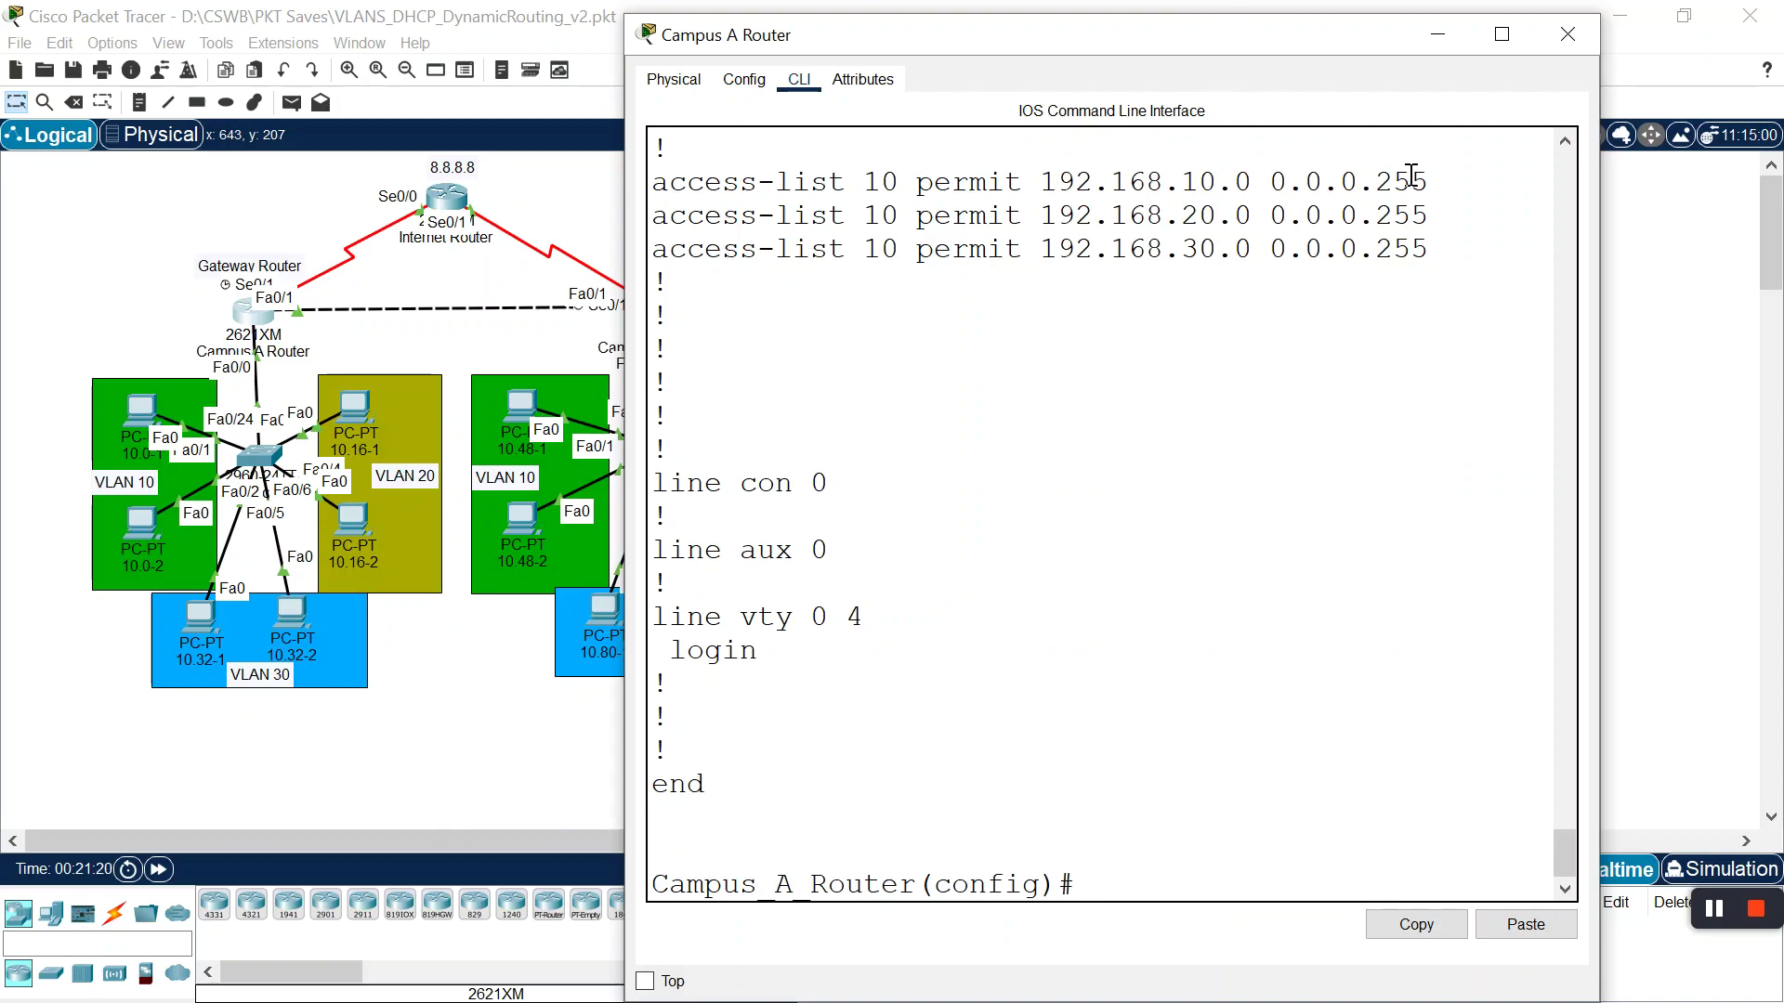
Reuse the existing access-list line on the Campus A Router to enter "no access-list 10 permit 192.168.20.0 0.0.0.255"
{"action": "left_click_drag", "start_coordinate": [1458, 183], "coordinate": [650, 181]}
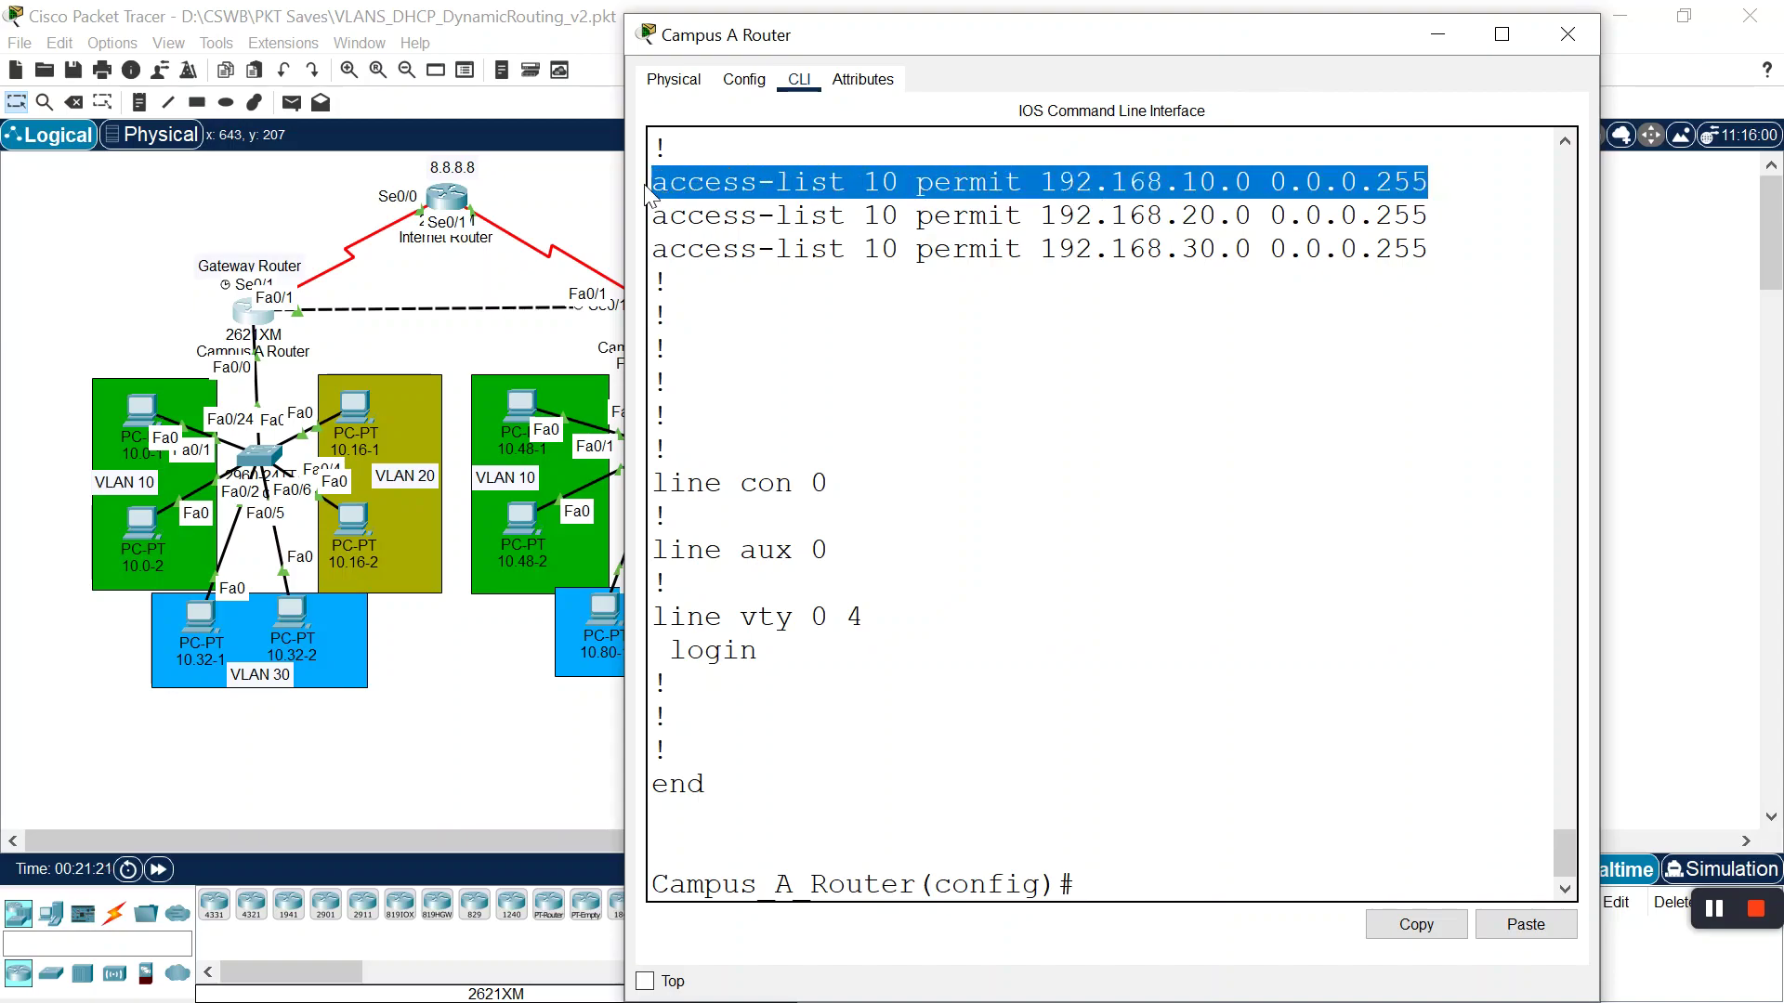
{"action": "left_click", "coordinate": [1134, 883]}
{"action": "type", "text": "no"}
{"action": "left_click_drag", "start_coordinate": [1456, 224], "coordinate": [650, 219]}
{"action": "left_click", "coordinate": [1442, 929]}
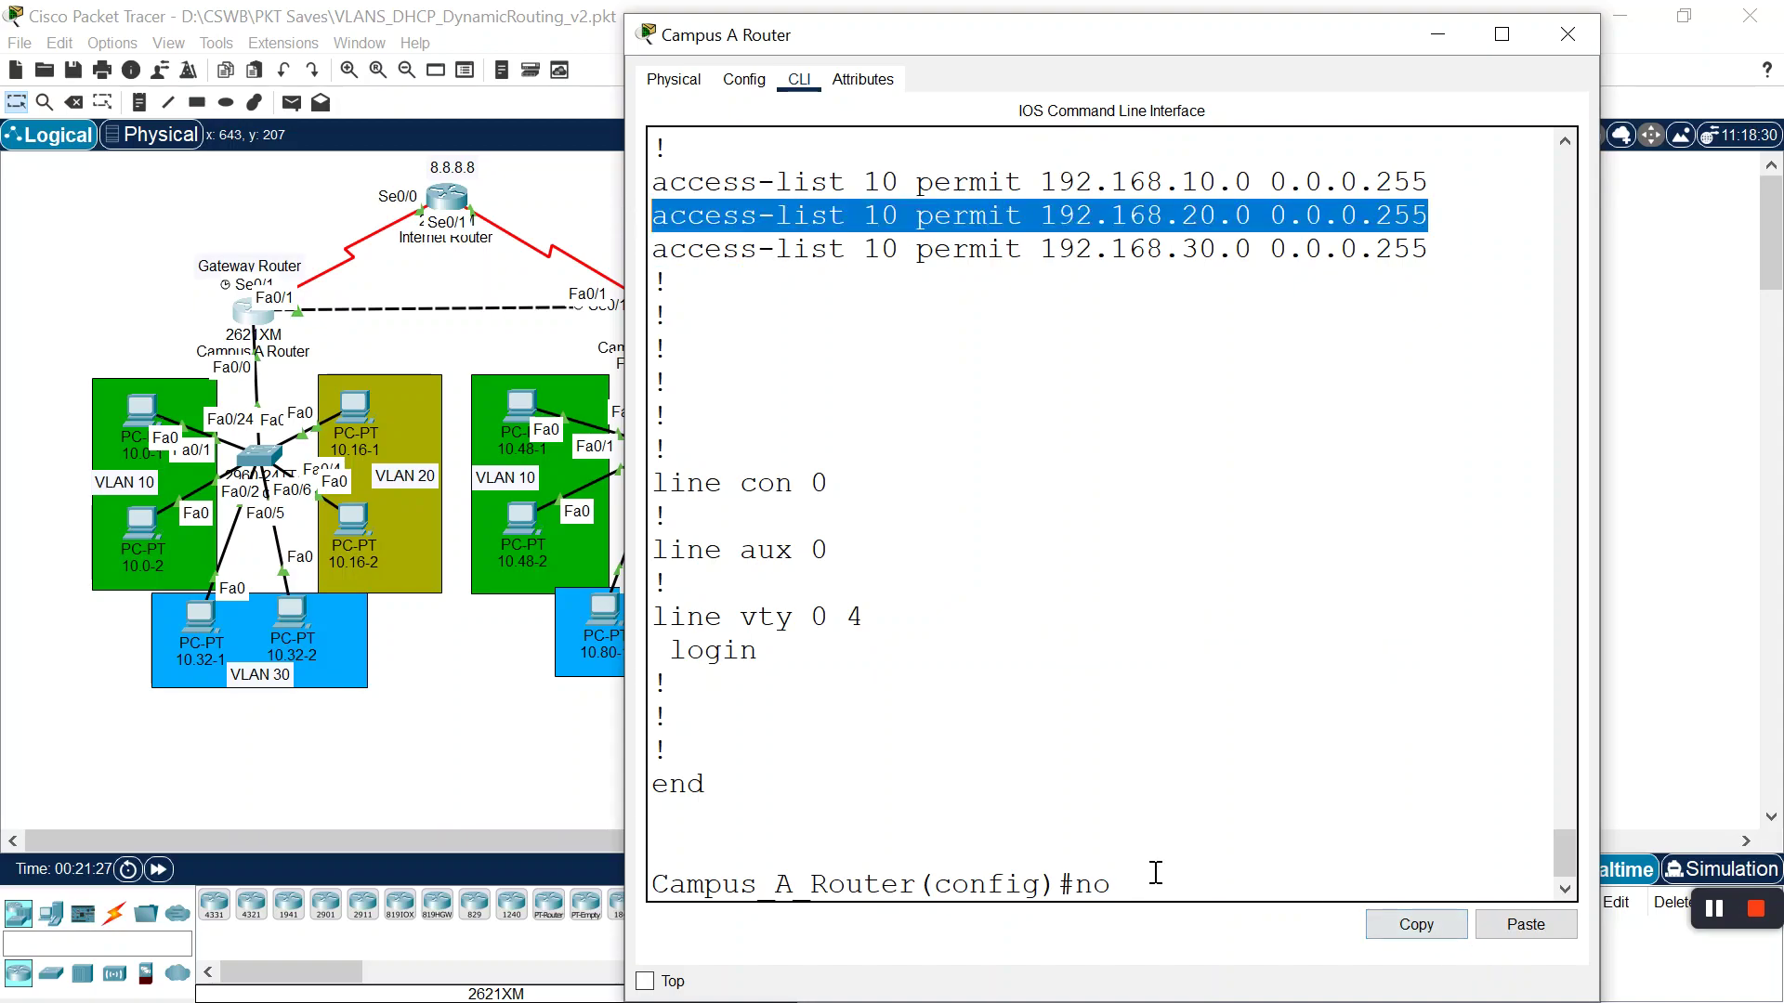
{"action": "left_click", "coordinate": [1149, 878]}
{"action": "key", "text": "BackSpace"}
{"action": "key", "text": "BackSpace"}
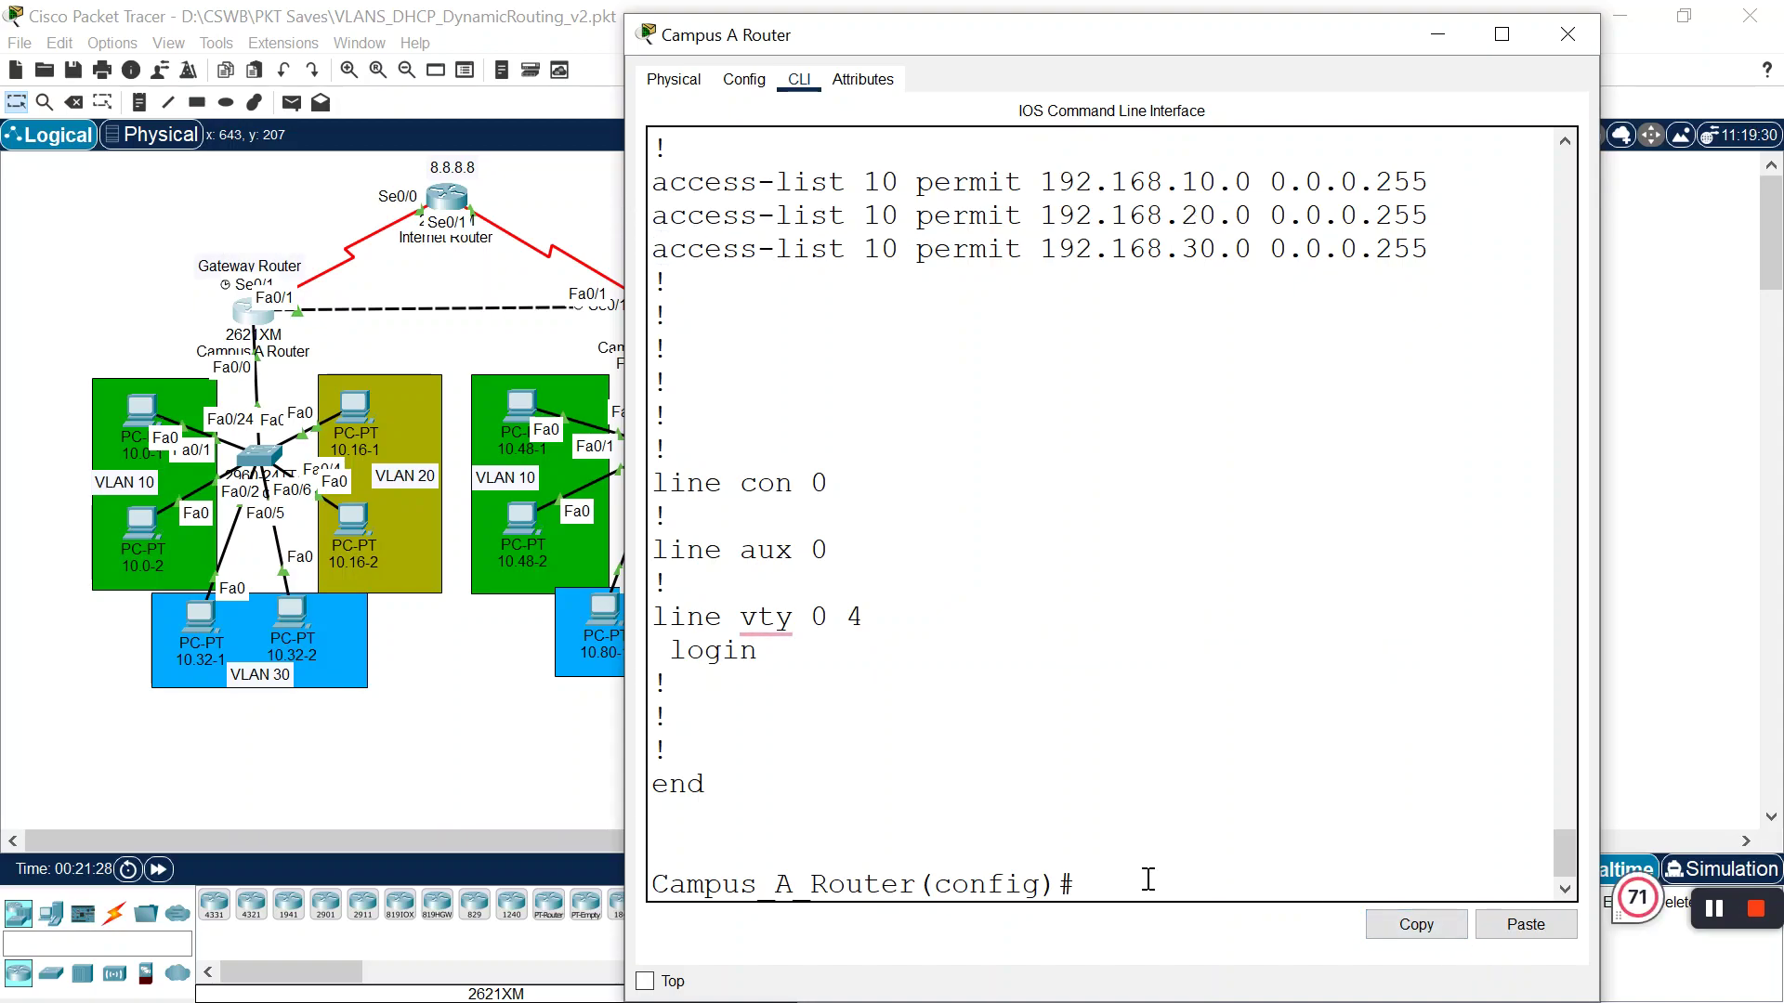
{"action": "left_click", "coordinate": [1525, 924]}
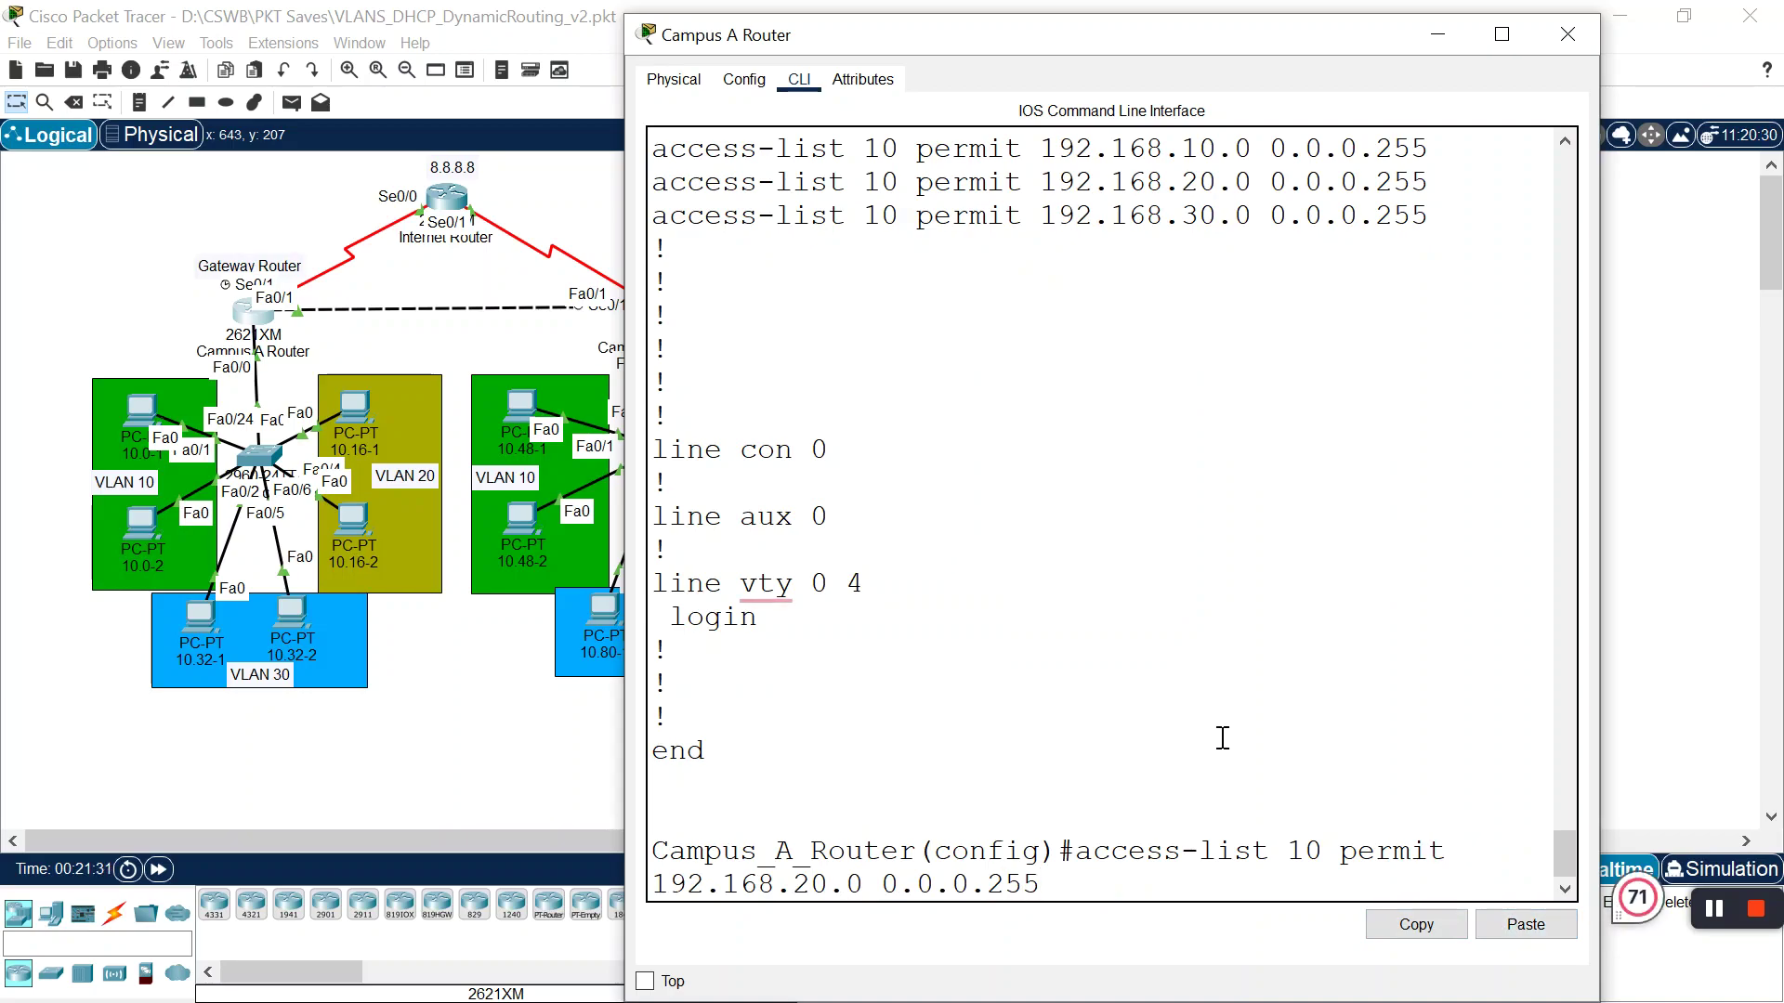
{"action": "key", "text": "Left"}
{"action": "key", "text": "Left"}
{"action": "key", "text": "Left"}
{"action": "key", "text": "Left"}
{"action": "key", "text": "Left"}
{"action": "key", "text": "Left"}
{"action": "key", "text": "Left"}
{"action": "key", "text": "Left"}
{"action": "key", "text": "Left"}
{"action": "key", "text": "Left"}
{"action": "key", "text": "Left"}
{"action": "key", "text": "Left"}
{"action": "key", "text": "Left"}
{"action": "key", "text": "Left"}
{"action": "key", "text": "Left"}
{"action": "key", "text": "Left"}
{"action": "key", "text": "Left"}
{"action": "key", "text": "Left"}
{"action": "key", "text": "Left"}
{"action": "key", "text": "Left"}
{"action": "type", "text": "no"}
{"action": "key", "text": "Return"}
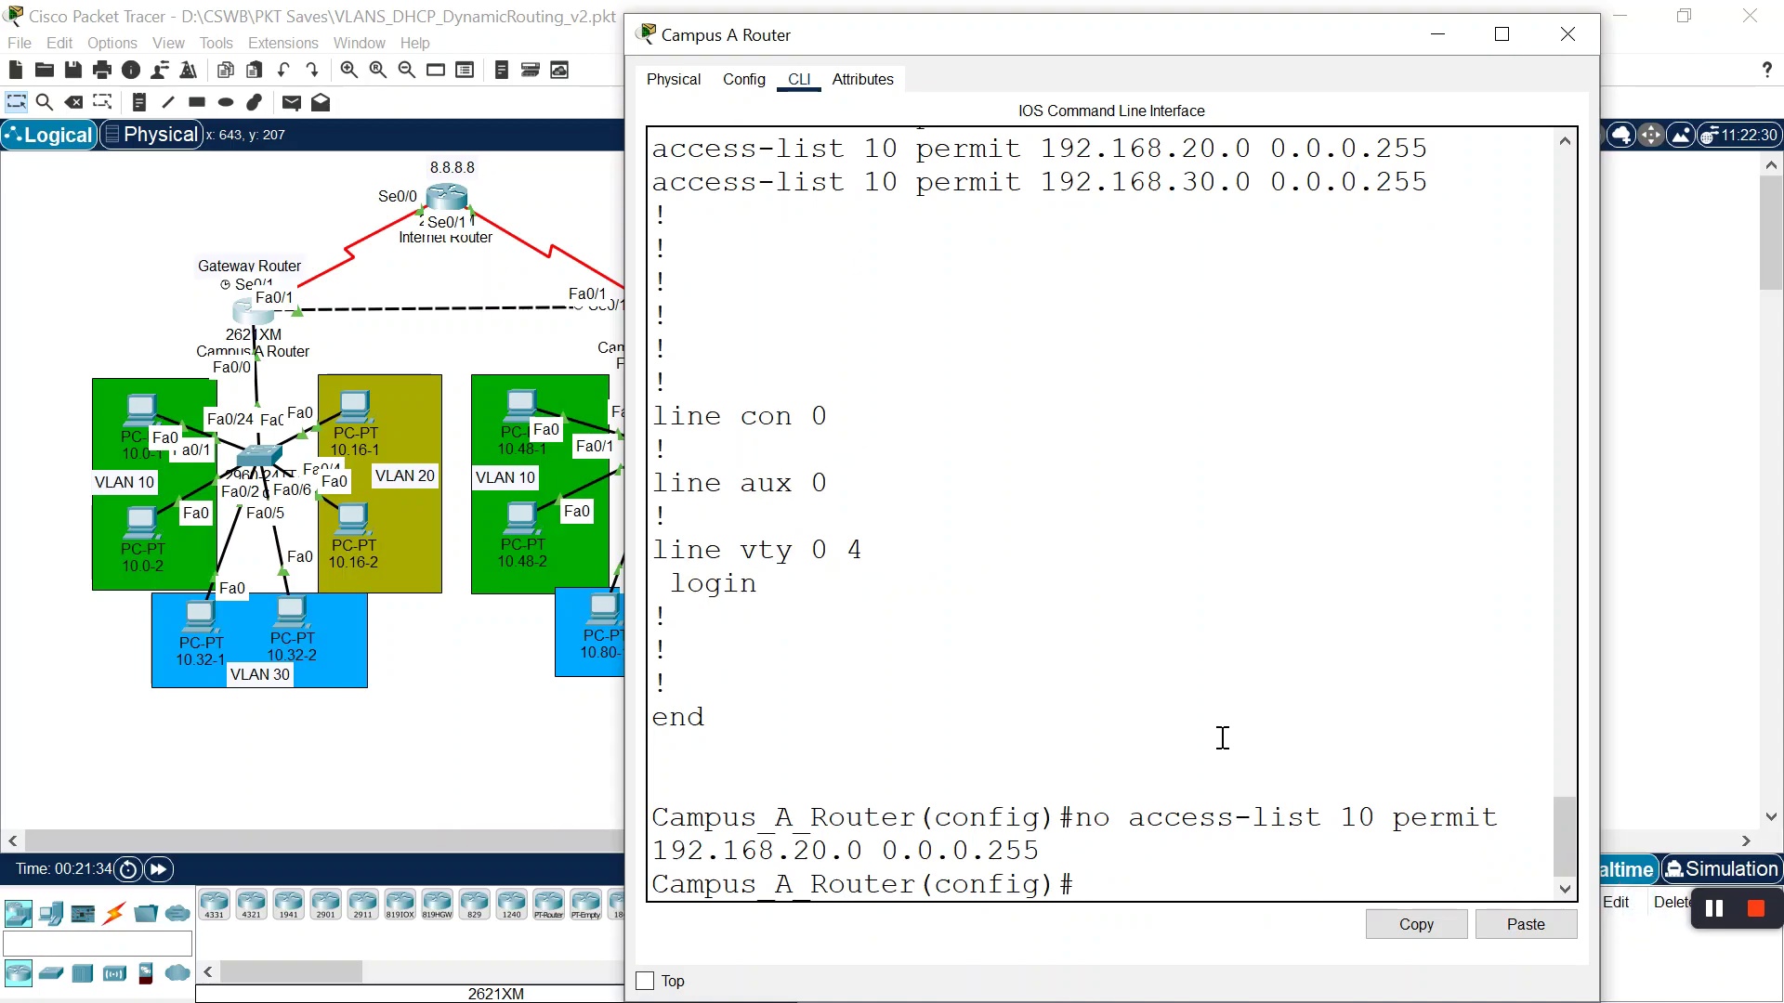
Rerun the removal command on the Campus A Router for the third network as "no access-list 10 permit 192.168.30.0 0.0.0.255"
{"action": "key", "text": "Up"}
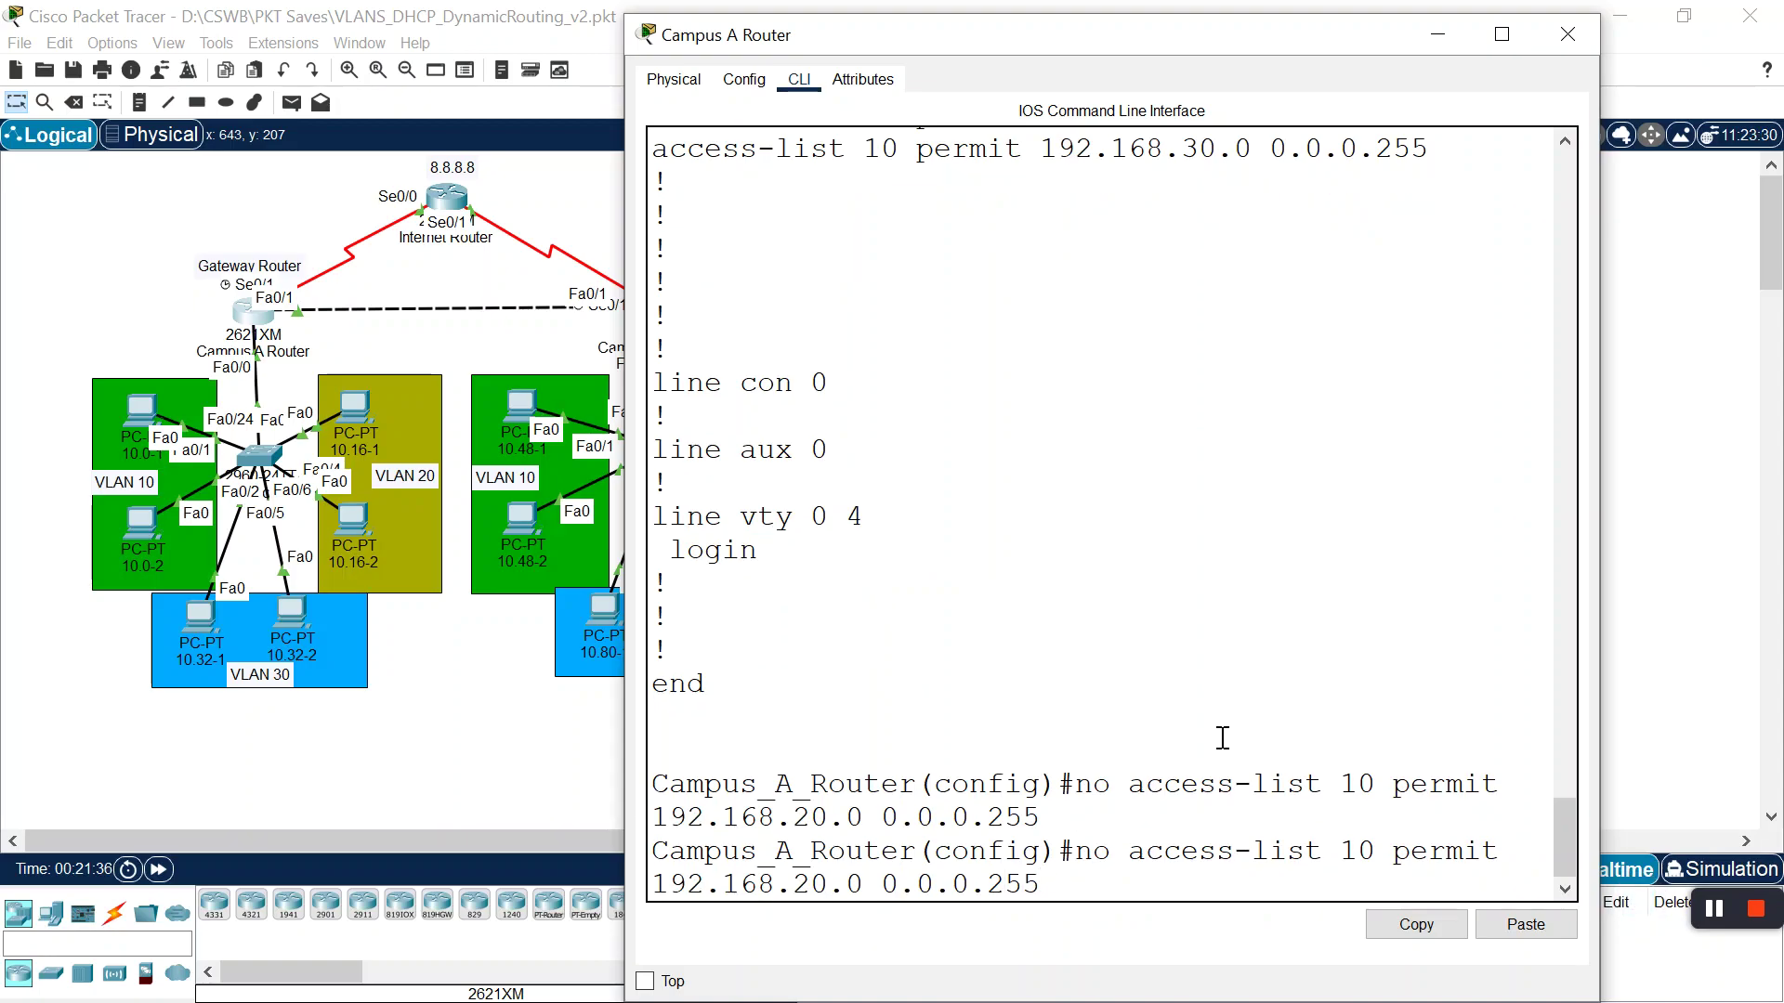
{"action": "key", "text": "BackSpace"}
{"action": "type", "text": "3"}
{"action": "key", "text": "Return"}
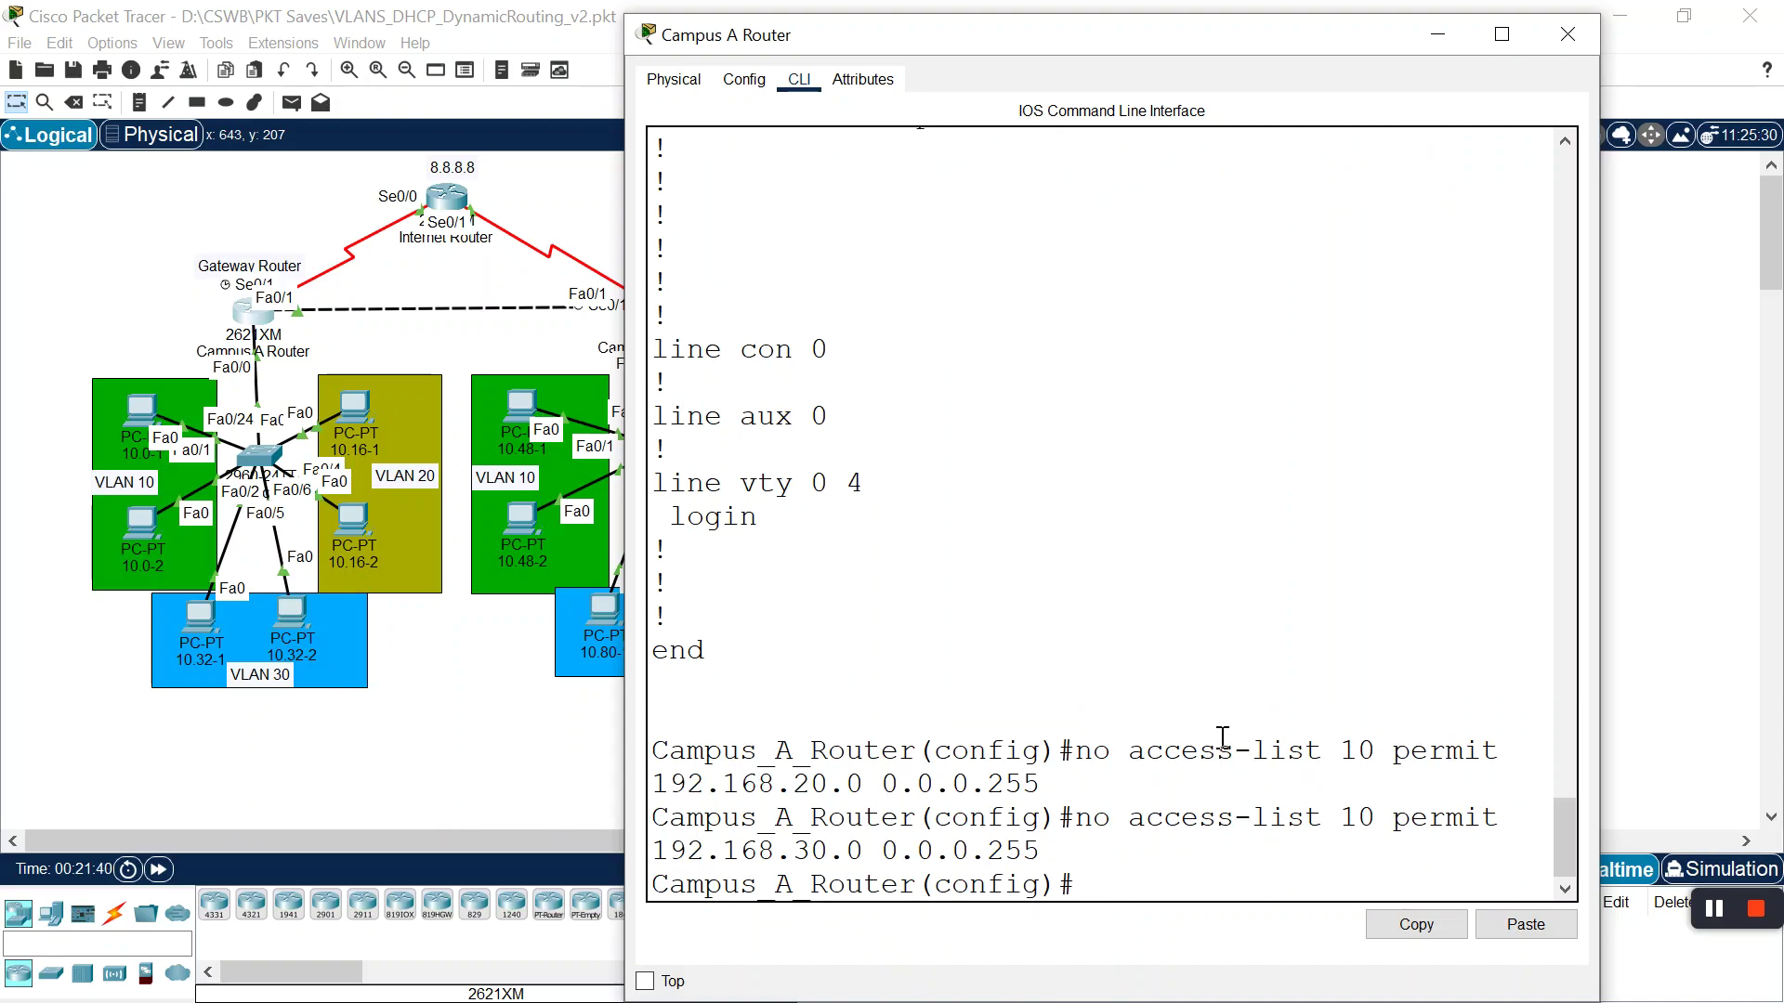
Display the Campus A Router's running configuration with "do sh run" and check the access-list, NAT and EIGRP sections
{"action": "type", "text": "do sh run"}
{"action": "key", "text": "Return"}
{"action": "key", "text": "space"}
{"action": "key", "text": "space"}
{"action": "key", "text": "space"}
{"action": "key", "text": "space"}
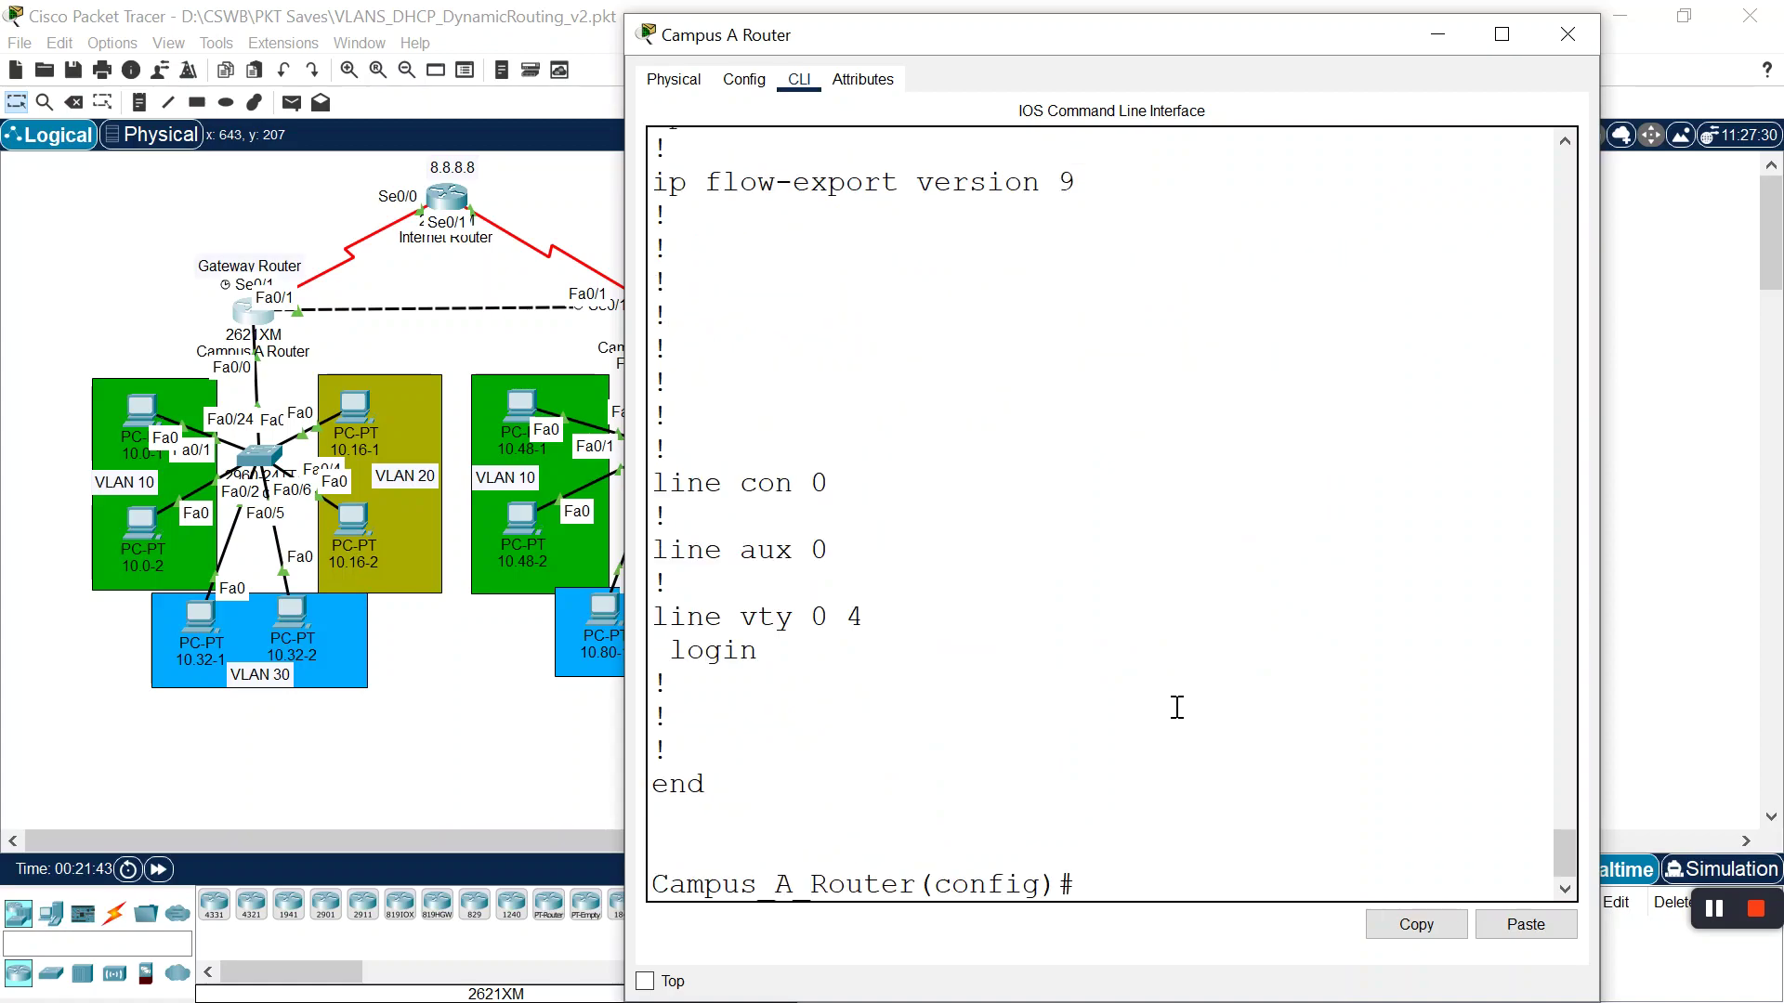
{"action": "scroll", "coordinate": [1176, 707], "scroll_direction": "up", "scroll_amount": 5}
{"action": "scroll", "coordinate": [1417, 620], "scroll_direction": "down", "scroll_amount": 3}
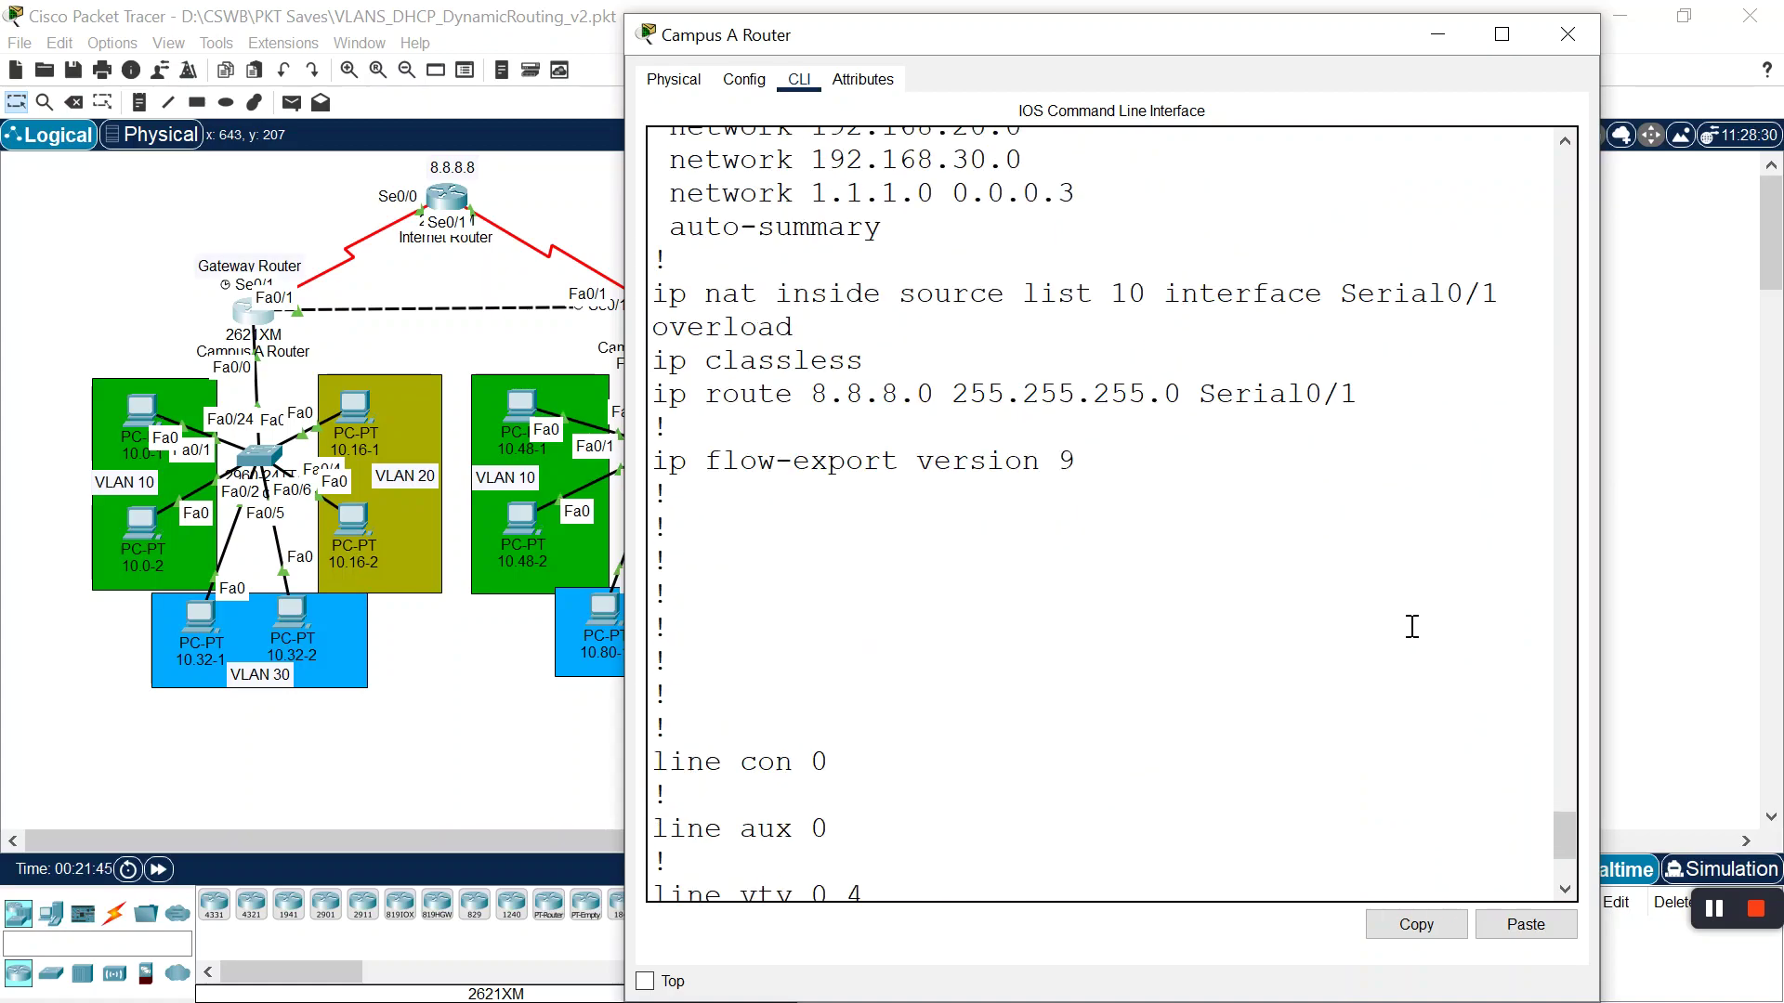
{"action": "scroll", "coordinate": [1414, 624], "scroll_direction": "up", "scroll_amount": 2}
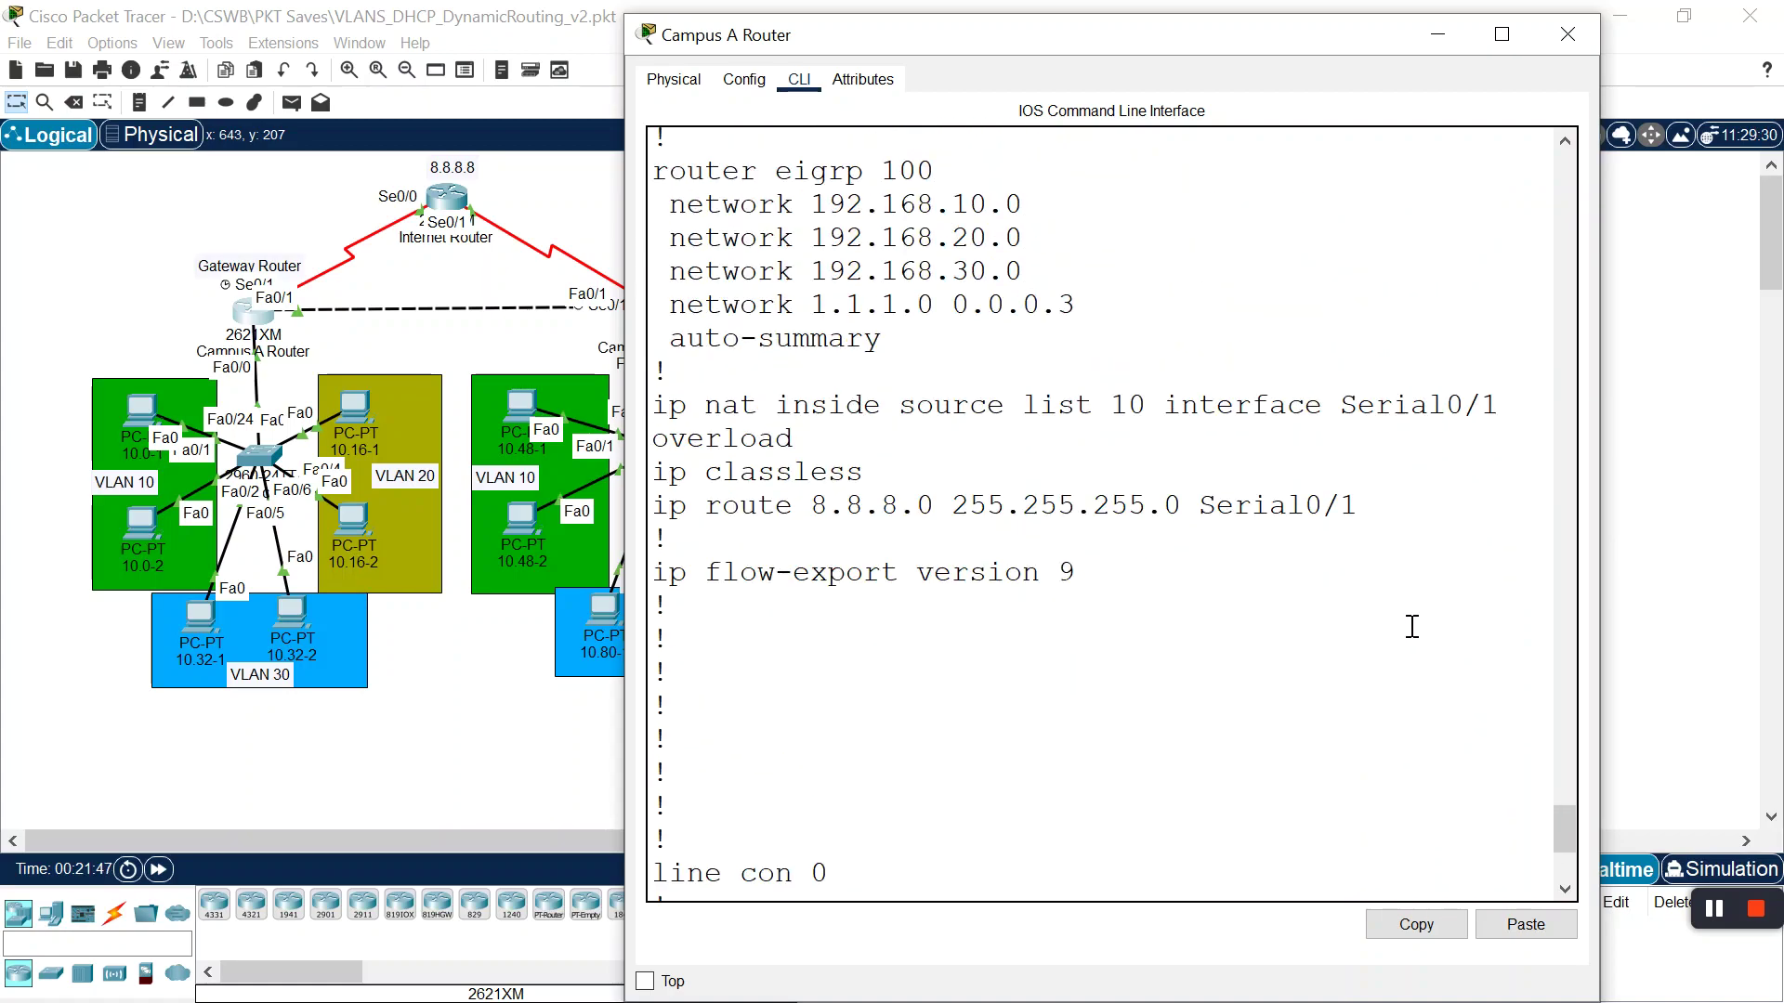
{"action": "scroll", "coordinate": [1338, 620], "scroll_direction": "down", "scroll_amount": 3}
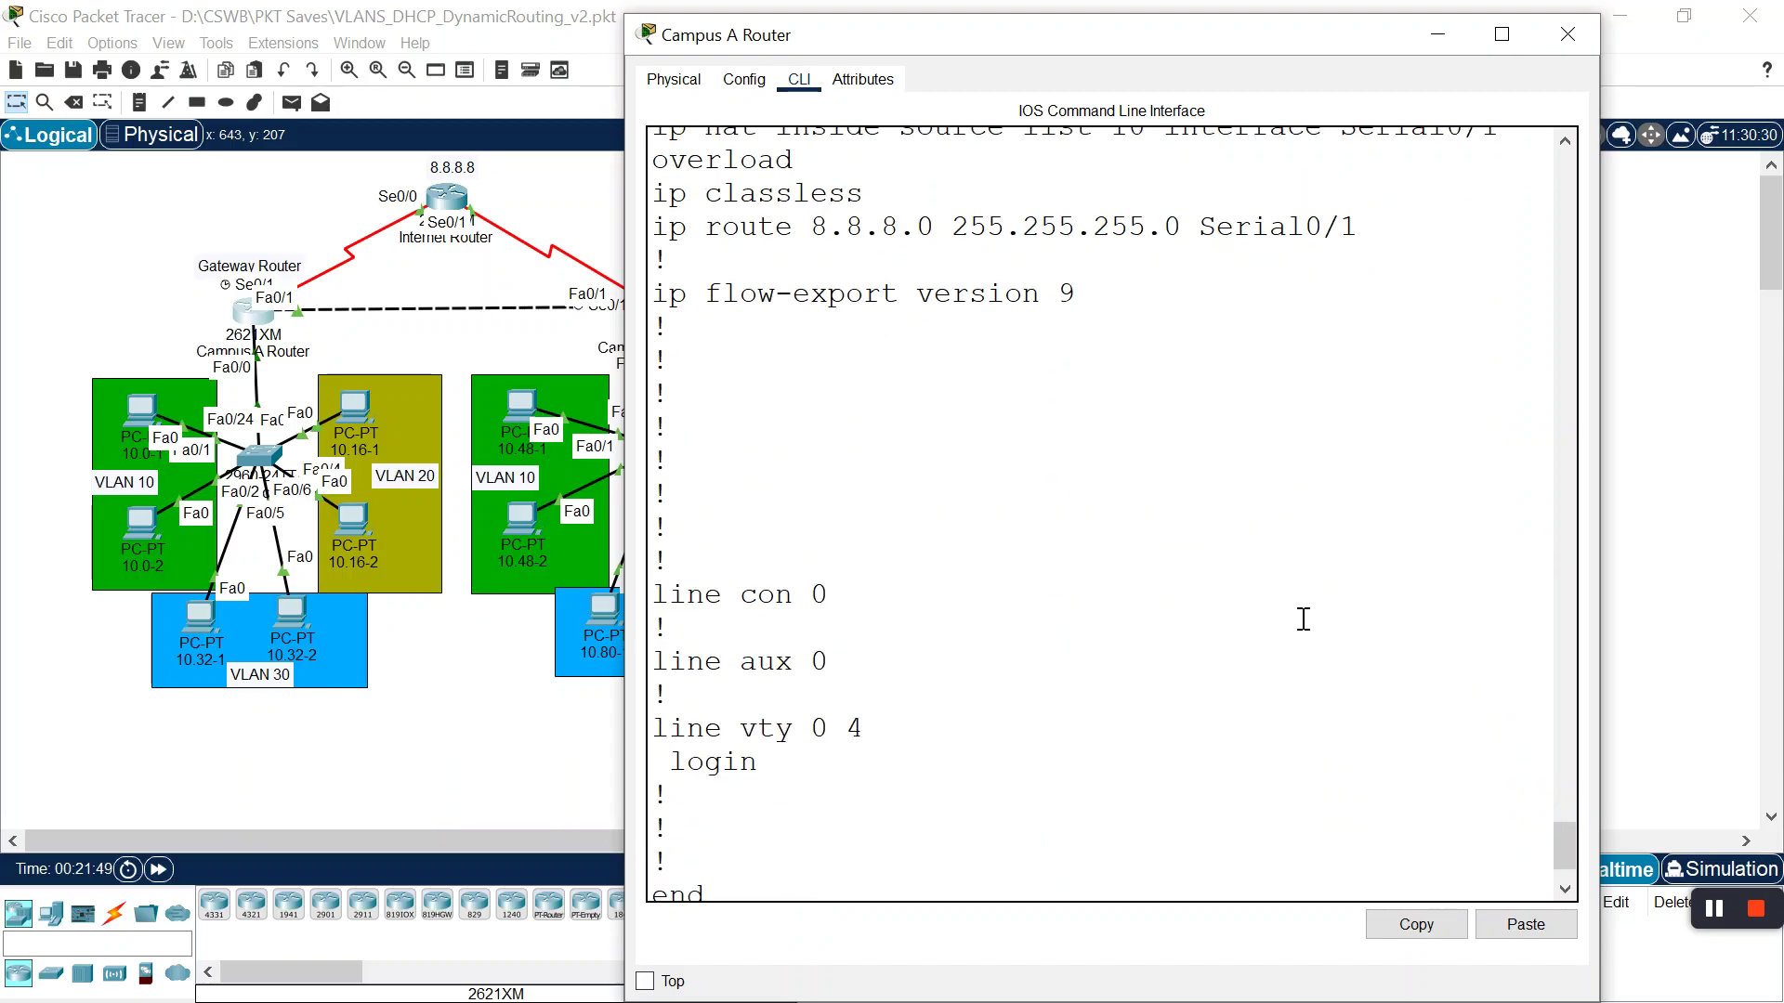
{"action": "type", "text": "q"}
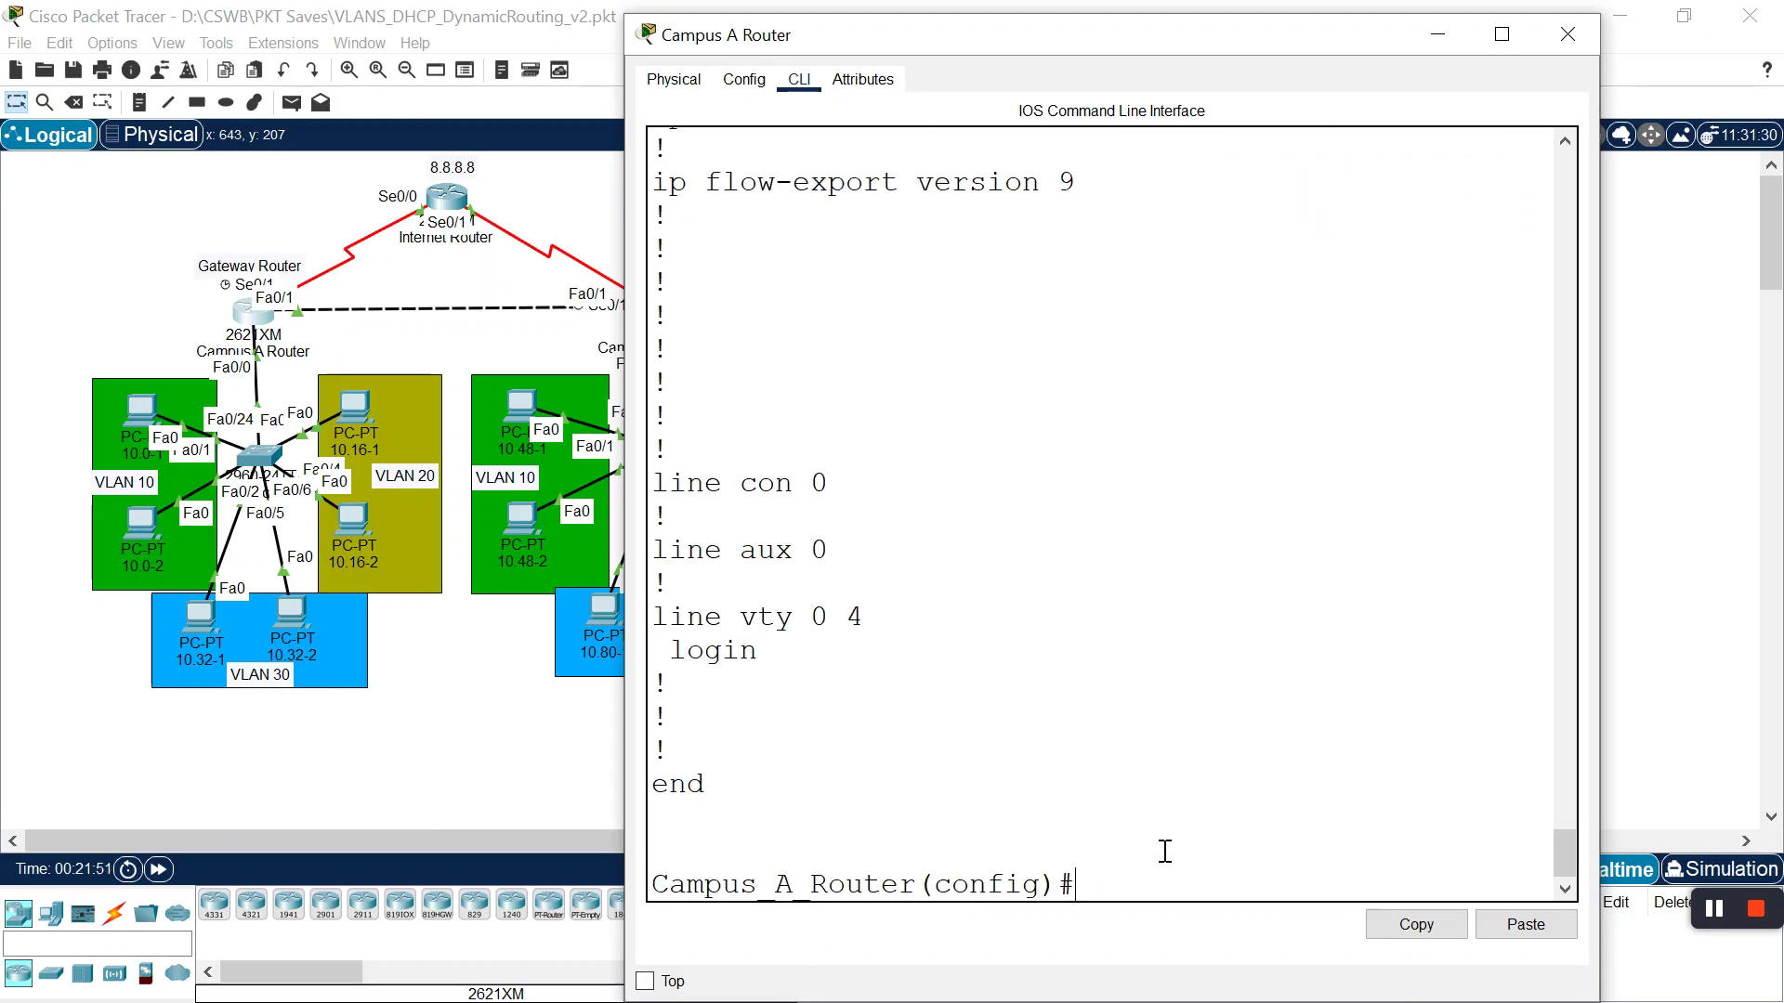
Add the entry "access-list 10 permit 192.168.10.0 0.0.0.255" on the Campus A Router, adapting the copied 192.168.20.0 line
{"action": "type", "text": "a"}
{"action": "type", "text": "do sh run"}
{"action": "key", "text": "BackSpace"}
{"action": "key", "text": "BackSpace"}
{"action": "key", "text": "BackSpace"}
{"action": "key", "text": "BackSpace"}
{"action": "key", "text": "BackSpace"}
{"action": "key", "text": "BackSpace"}
{"action": "key", "text": "BackSpace"}
{"action": "key", "text": "BackSpace"}
{"action": "left_click", "coordinate": [1507, 924]}
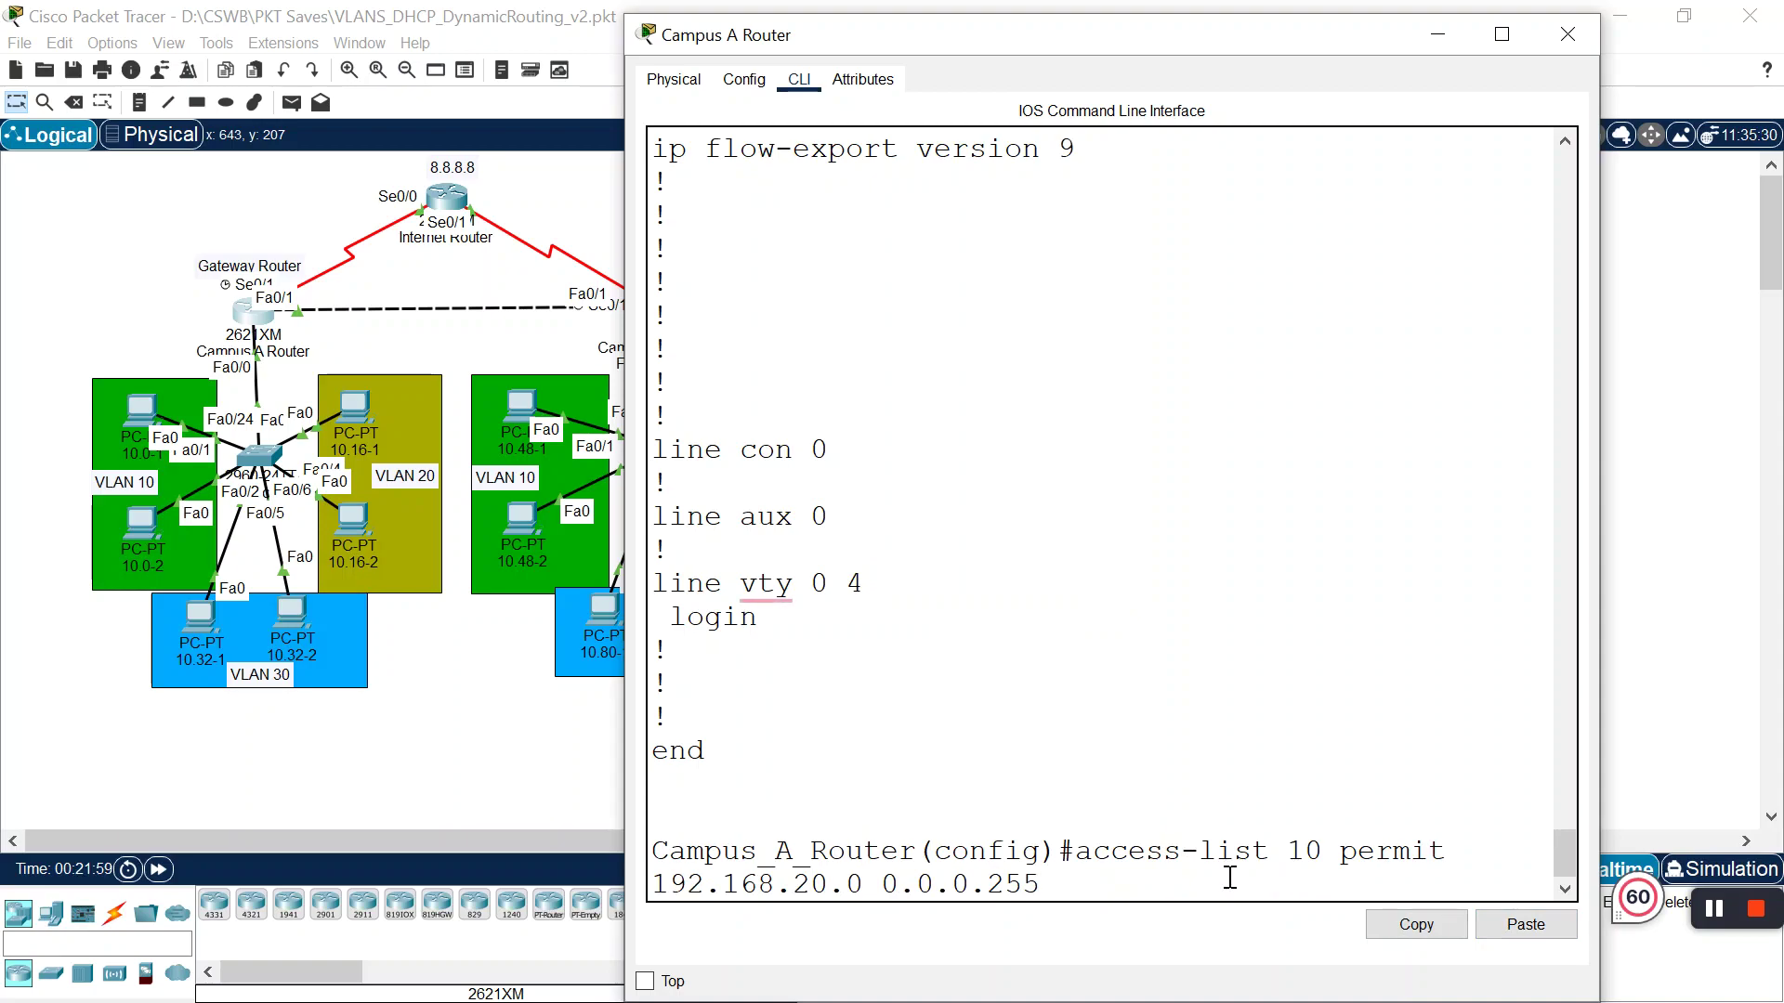
{"action": "key", "text": "Left"}
{"action": "key", "text": "Left"}
{"action": "key", "text": "BackSpace"}
{"action": "type", "text": "1"}
{"action": "key", "text": "Return"}
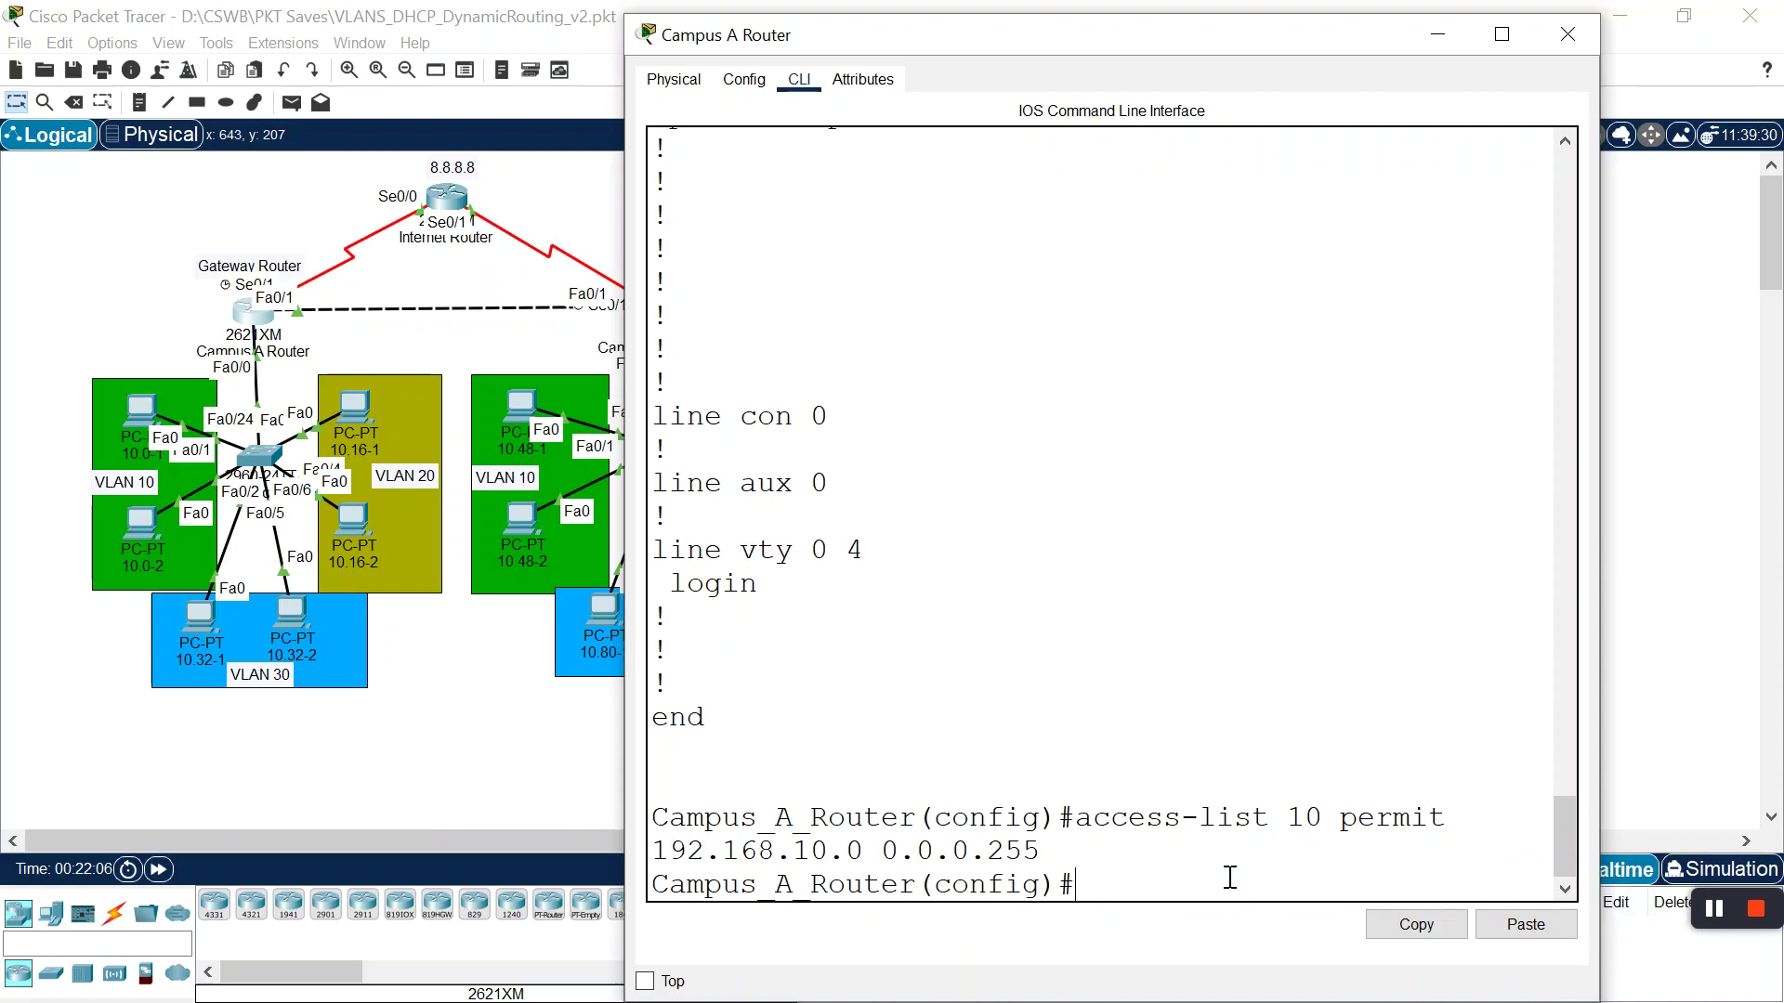
Run "do sh run" on the Campus A Router, page to the access-list 10 entry, check it and put the window away
{"action": "type", "text": "do sh run"}
{"action": "key", "text": "BackSpace"}
{"action": "key", "text": "BackSpace"}
{"action": "key", "text": "BackSpace"}
{"action": "key", "text": "BackSpace"}
{"action": "key", "text": "BackSpace"}
{"action": "type", "text": "h run"}
{"action": "key", "text": "Return"}
{"action": "key", "text": "space"}
{"action": "key", "text": "space"}
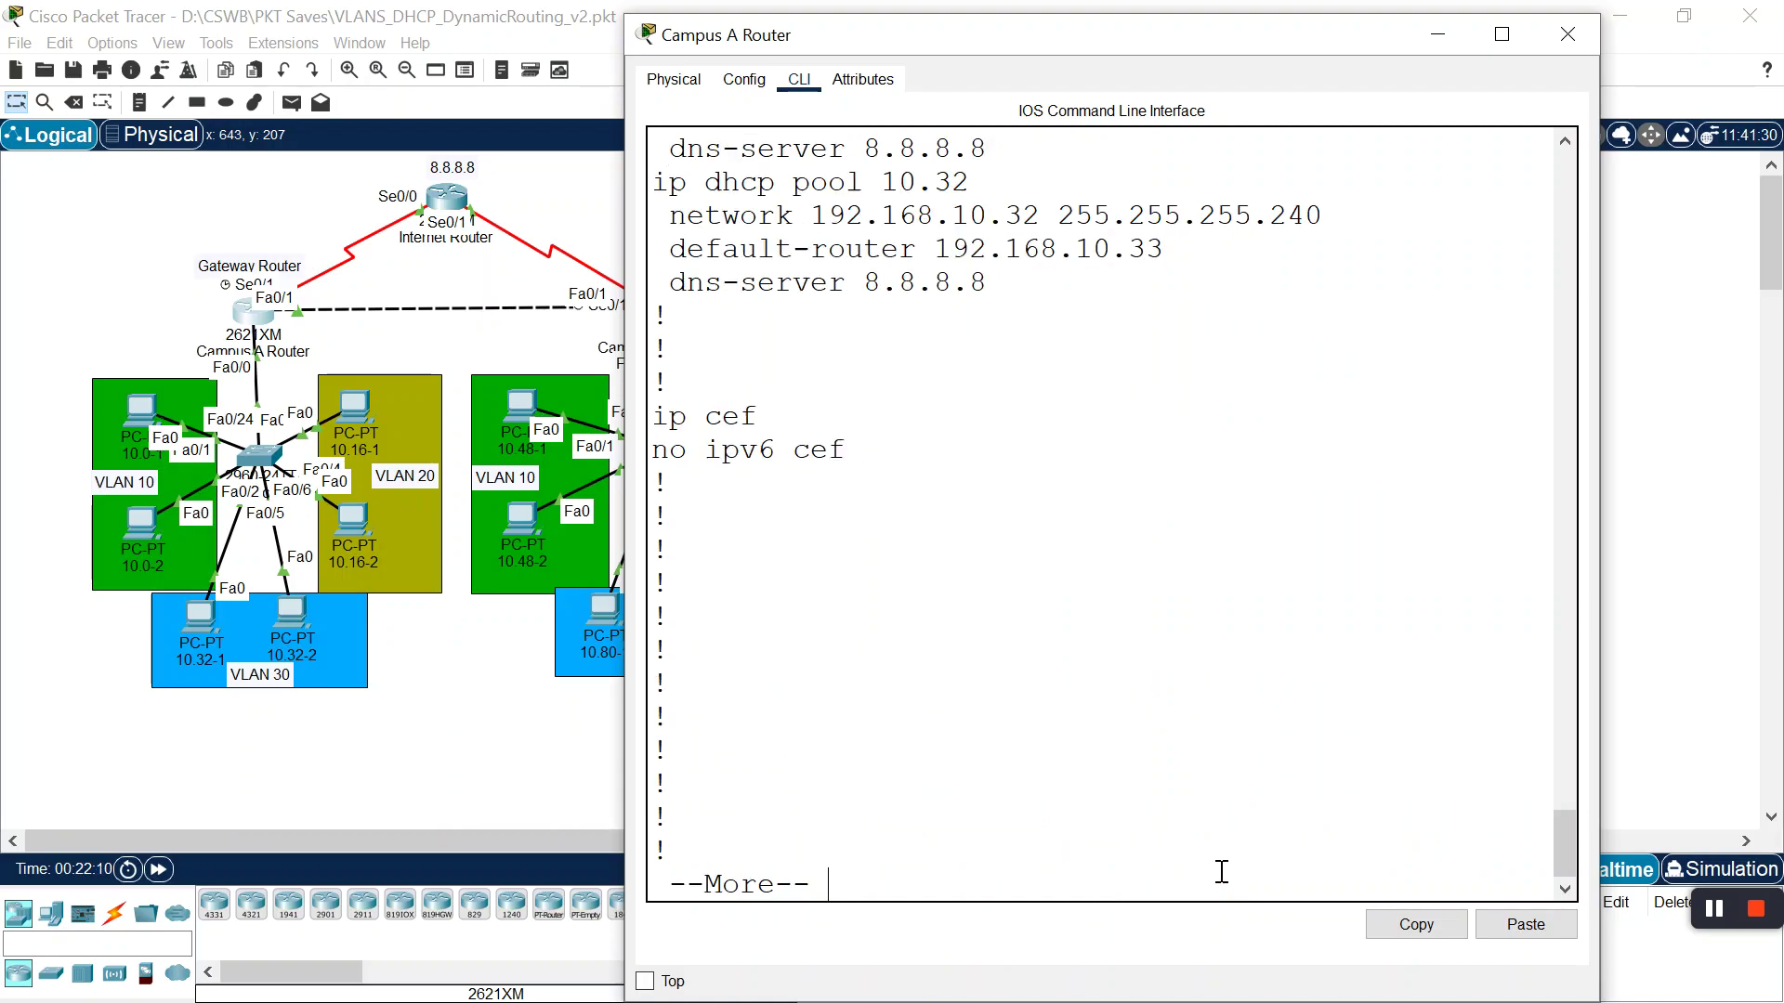
{"action": "key", "text": "space"}
{"action": "key", "text": "space"}
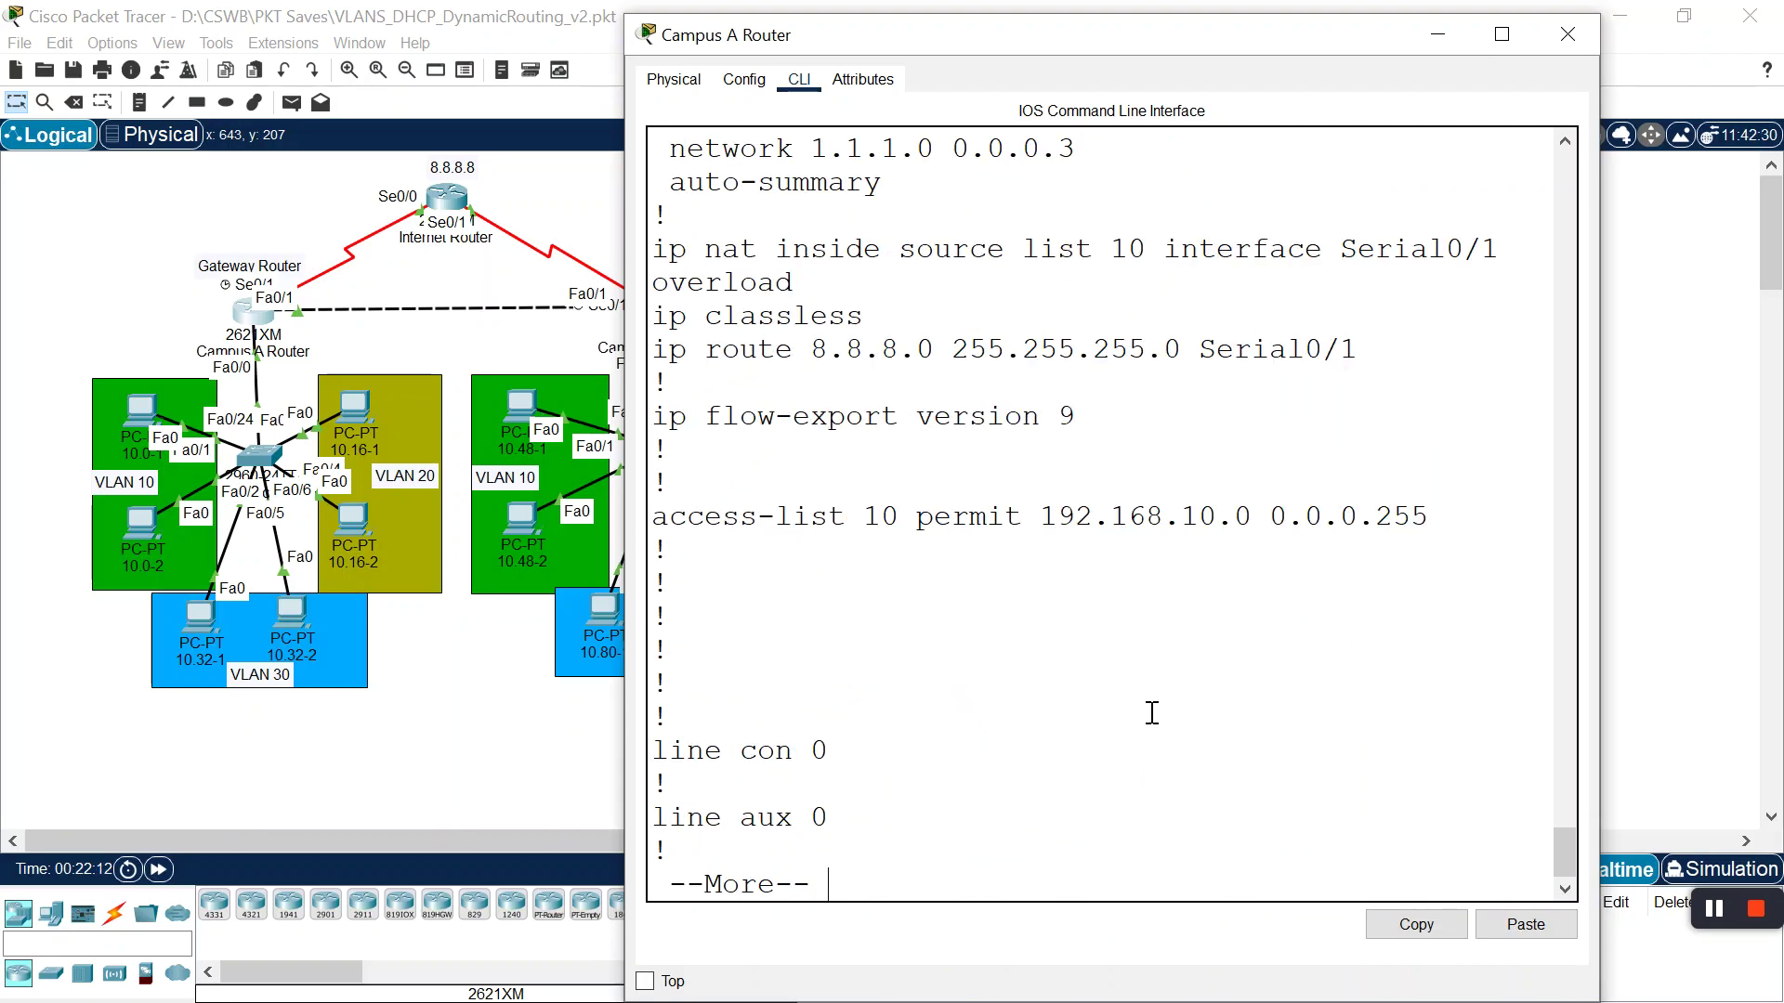
{"action": "left_click_drag", "start_coordinate": [1496, 522], "coordinate": [658, 526]}
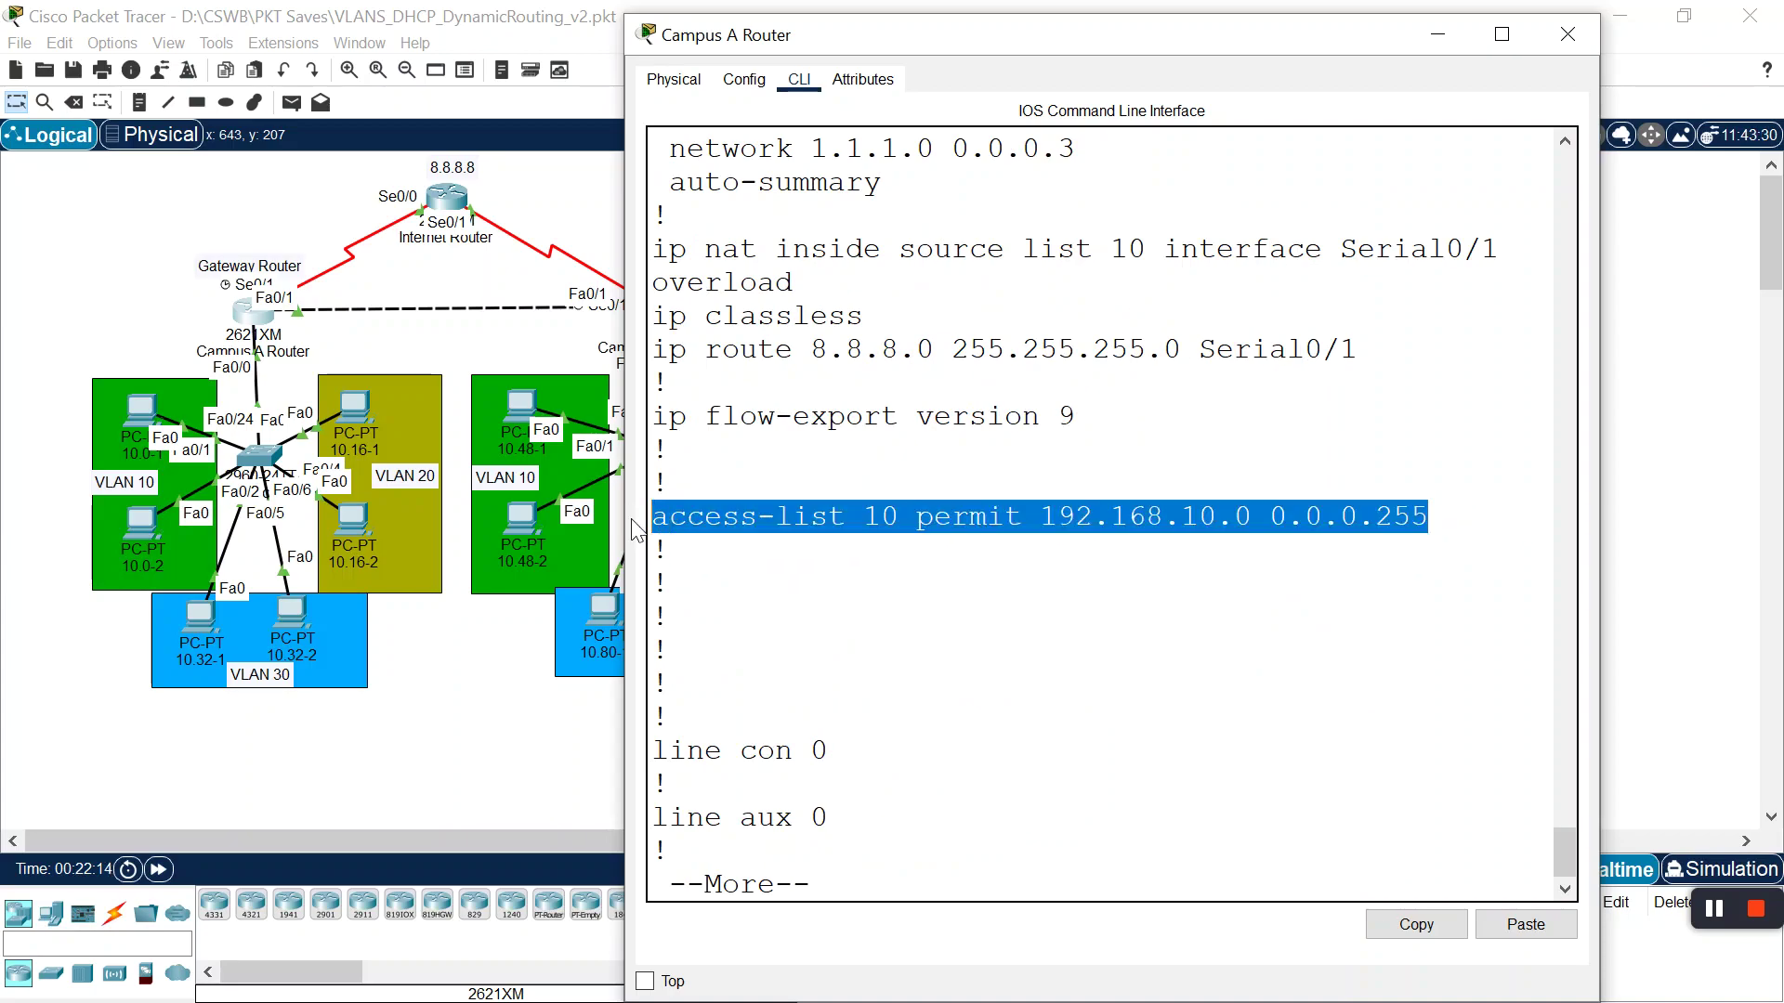
{"action": "left_click", "coordinate": [638, 531]}
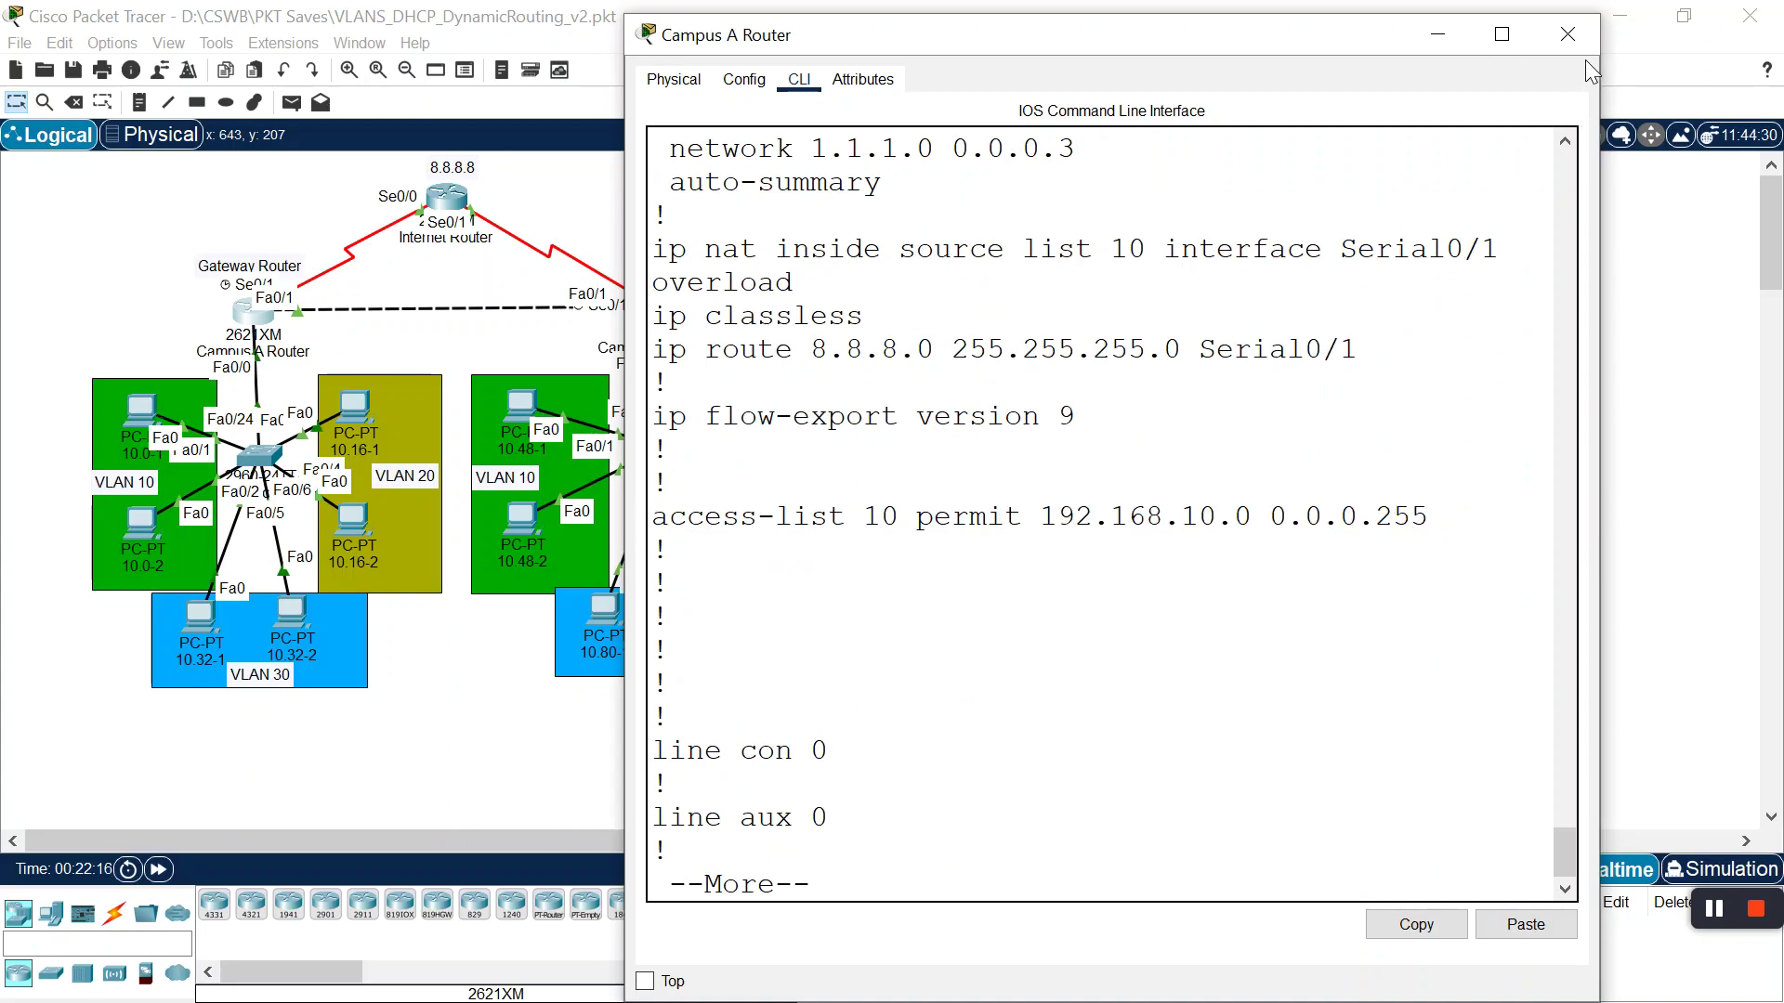
{"action": "left_click_drag", "start_coordinate": [1444, 521], "coordinate": [632, 525]}
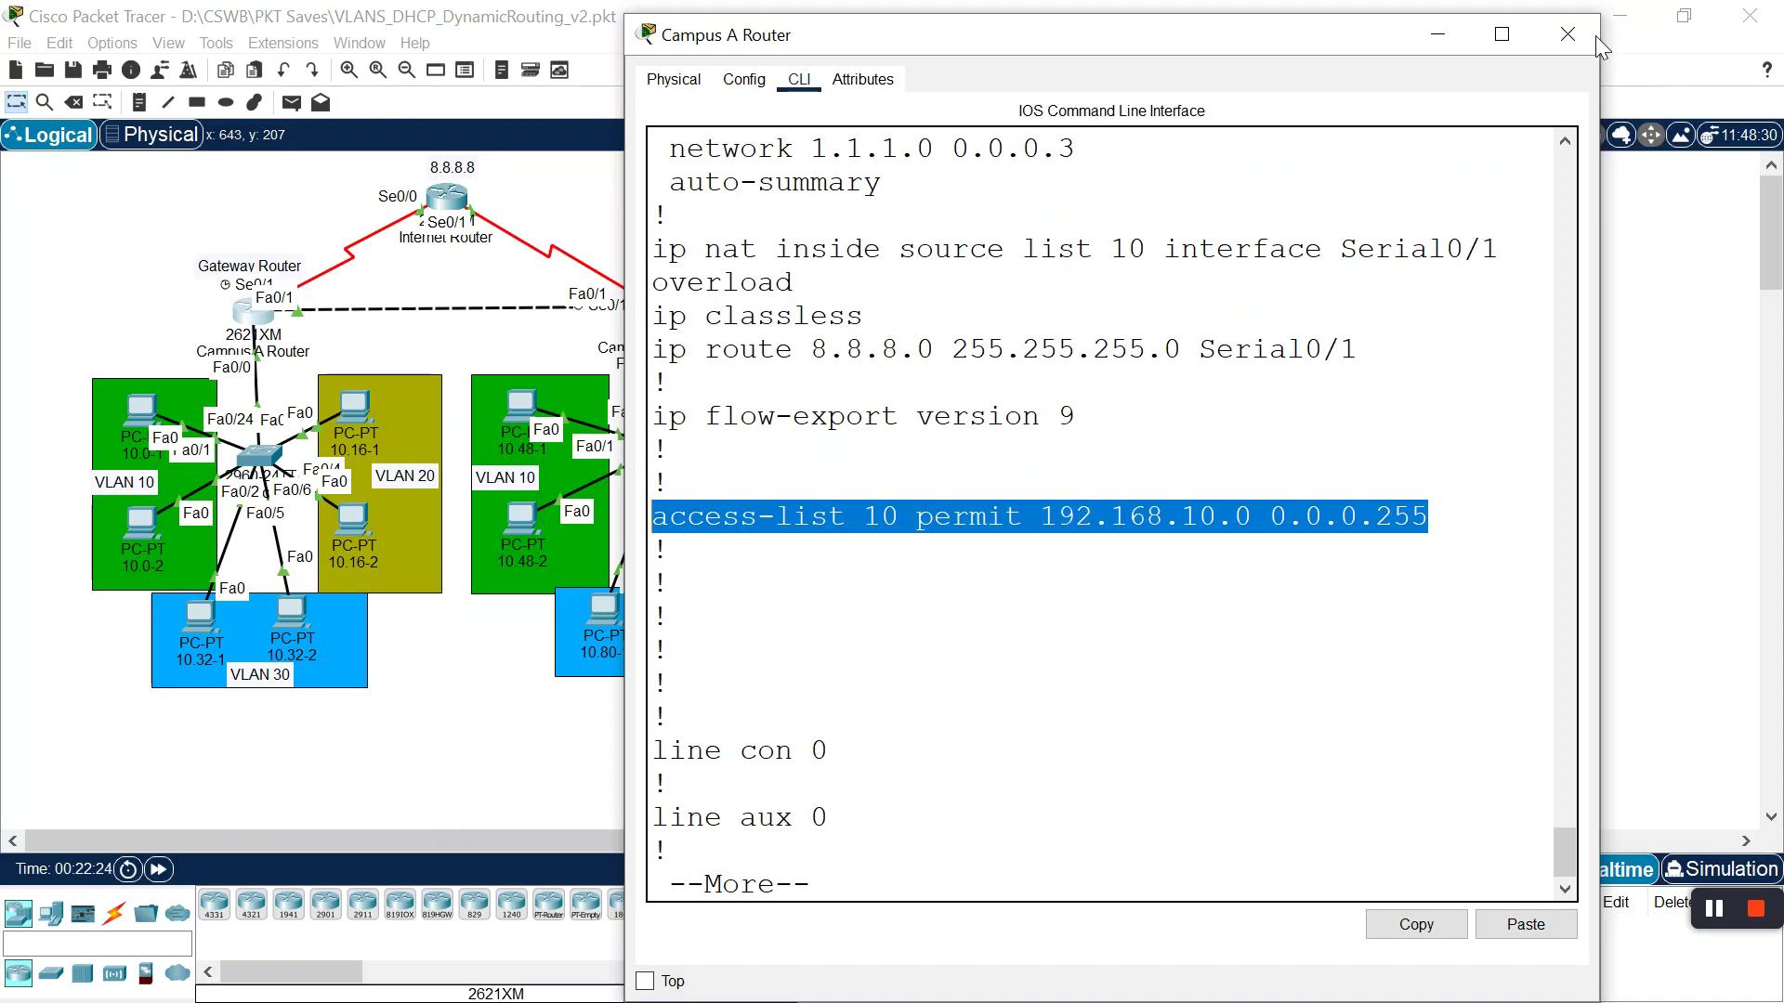
{"action": "left_click", "coordinate": [1408, 35]}
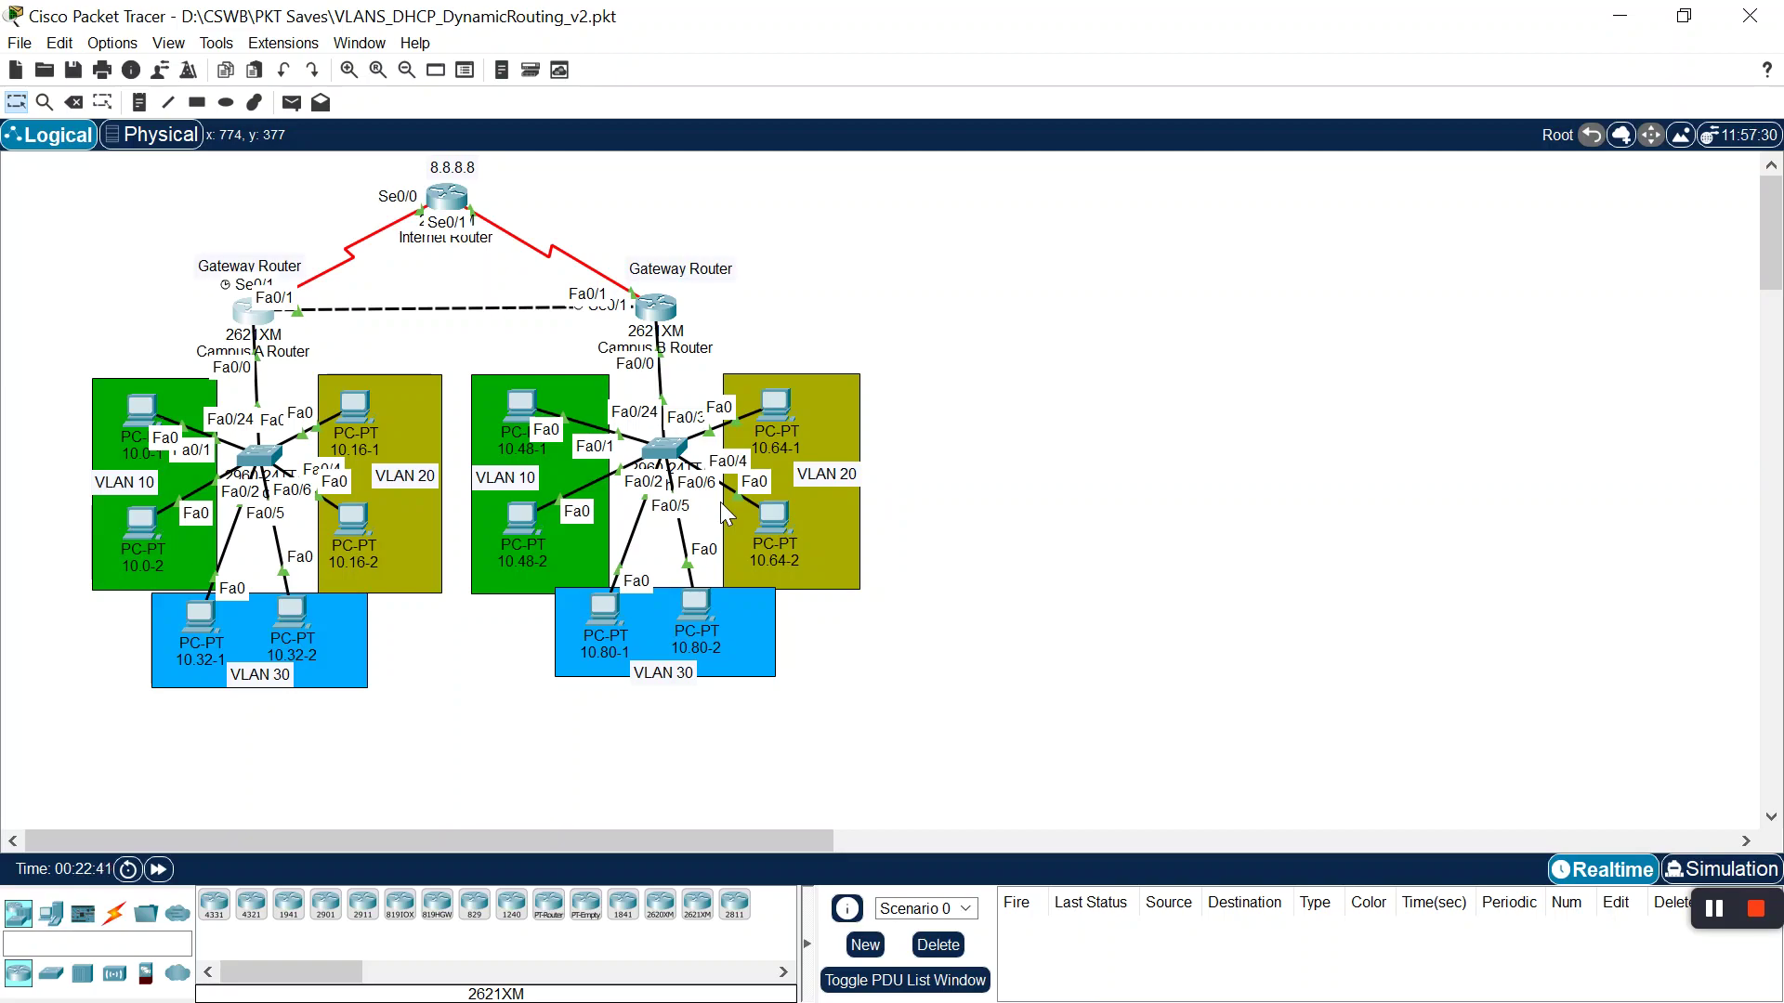
Reopen the Campus A Router's listing and compare the "router eigrp 100" networks with the access-list 10 entry
{"action": "left_click", "coordinate": [249, 317]}
{"action": "scroll", "coordinate": [1047, 629], "scroll_direction": "up", "scroll_amount": 2}
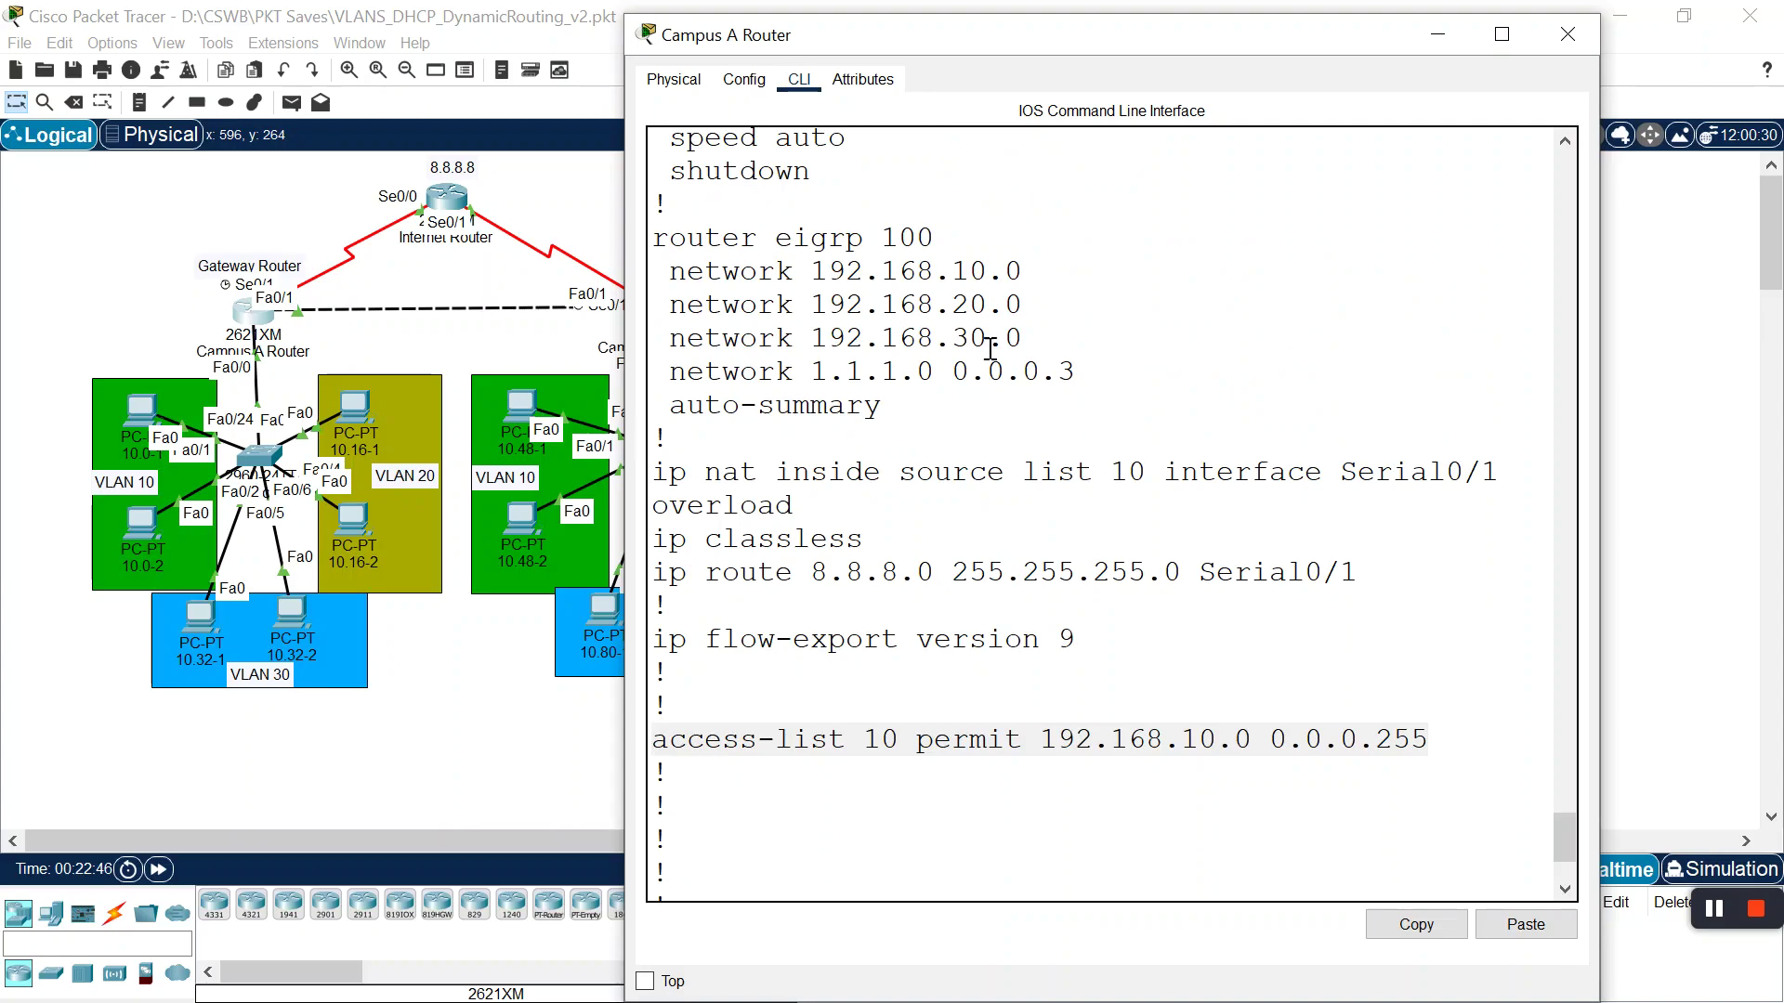
{"action": "scroll", "coordinate": [1091, 352], "scroll_direction": "up", "scroll_amount": 1}
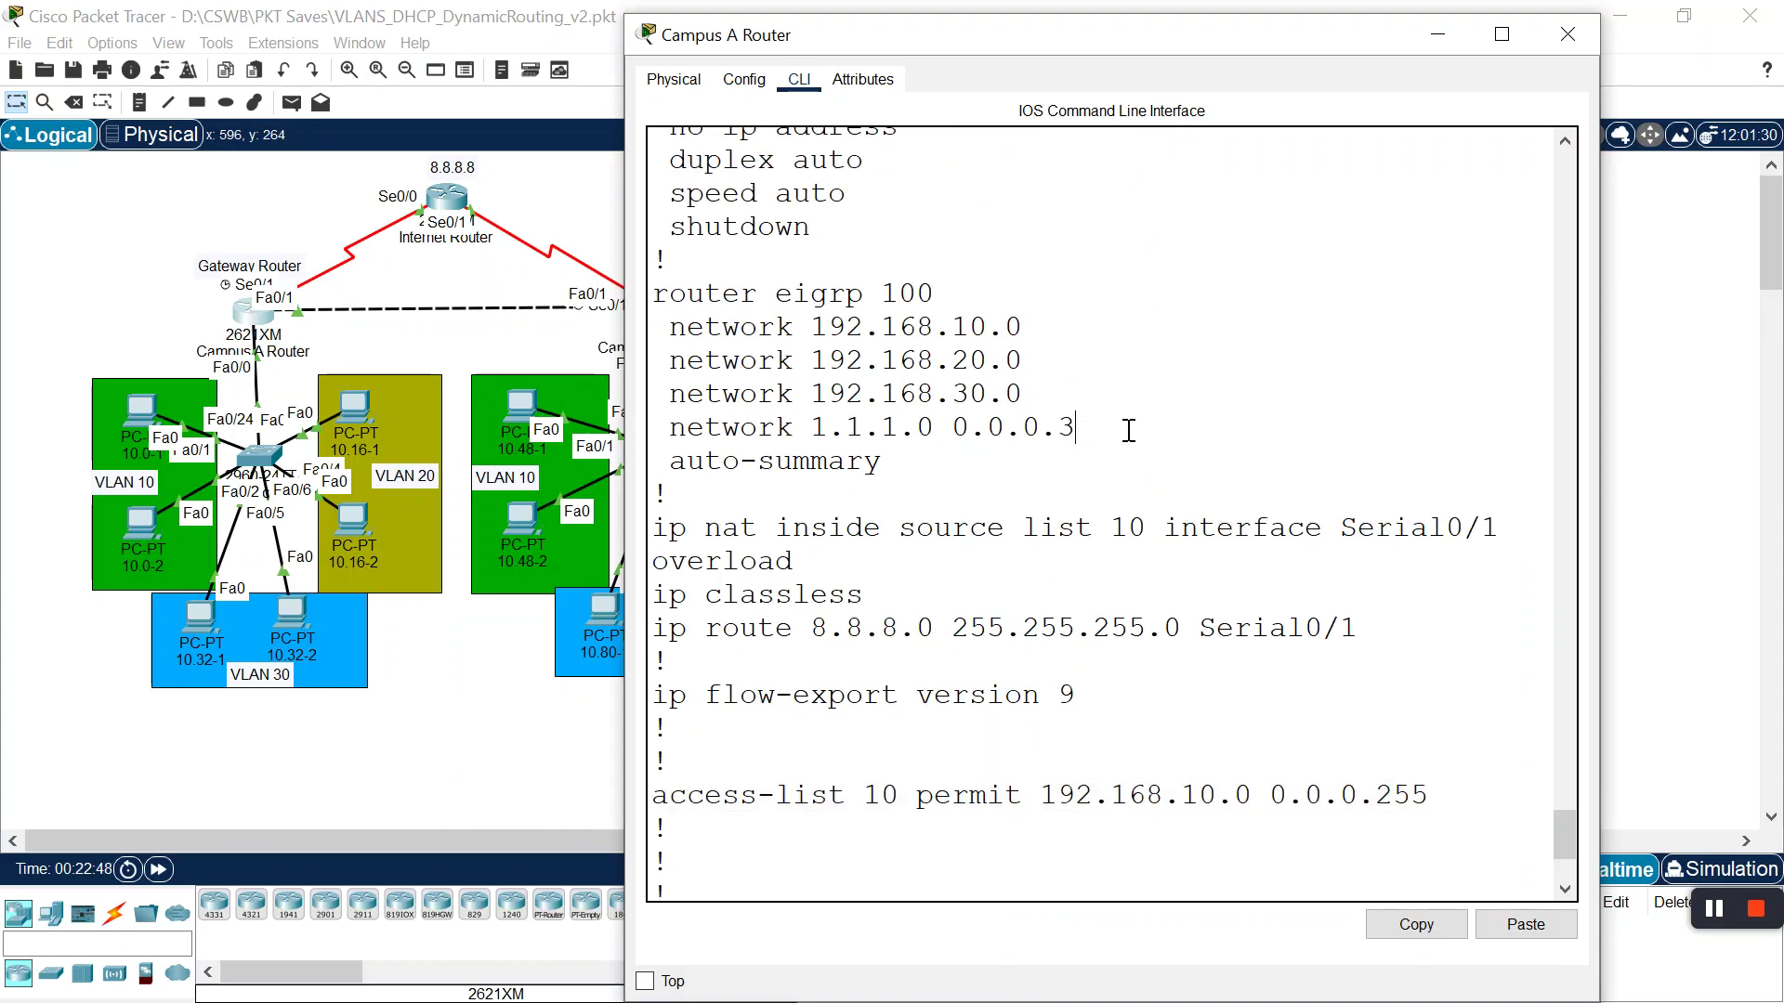
{"action": "left_click_drag", "start_coordinate": [1124, 425], "coordinate": [646, 299]}
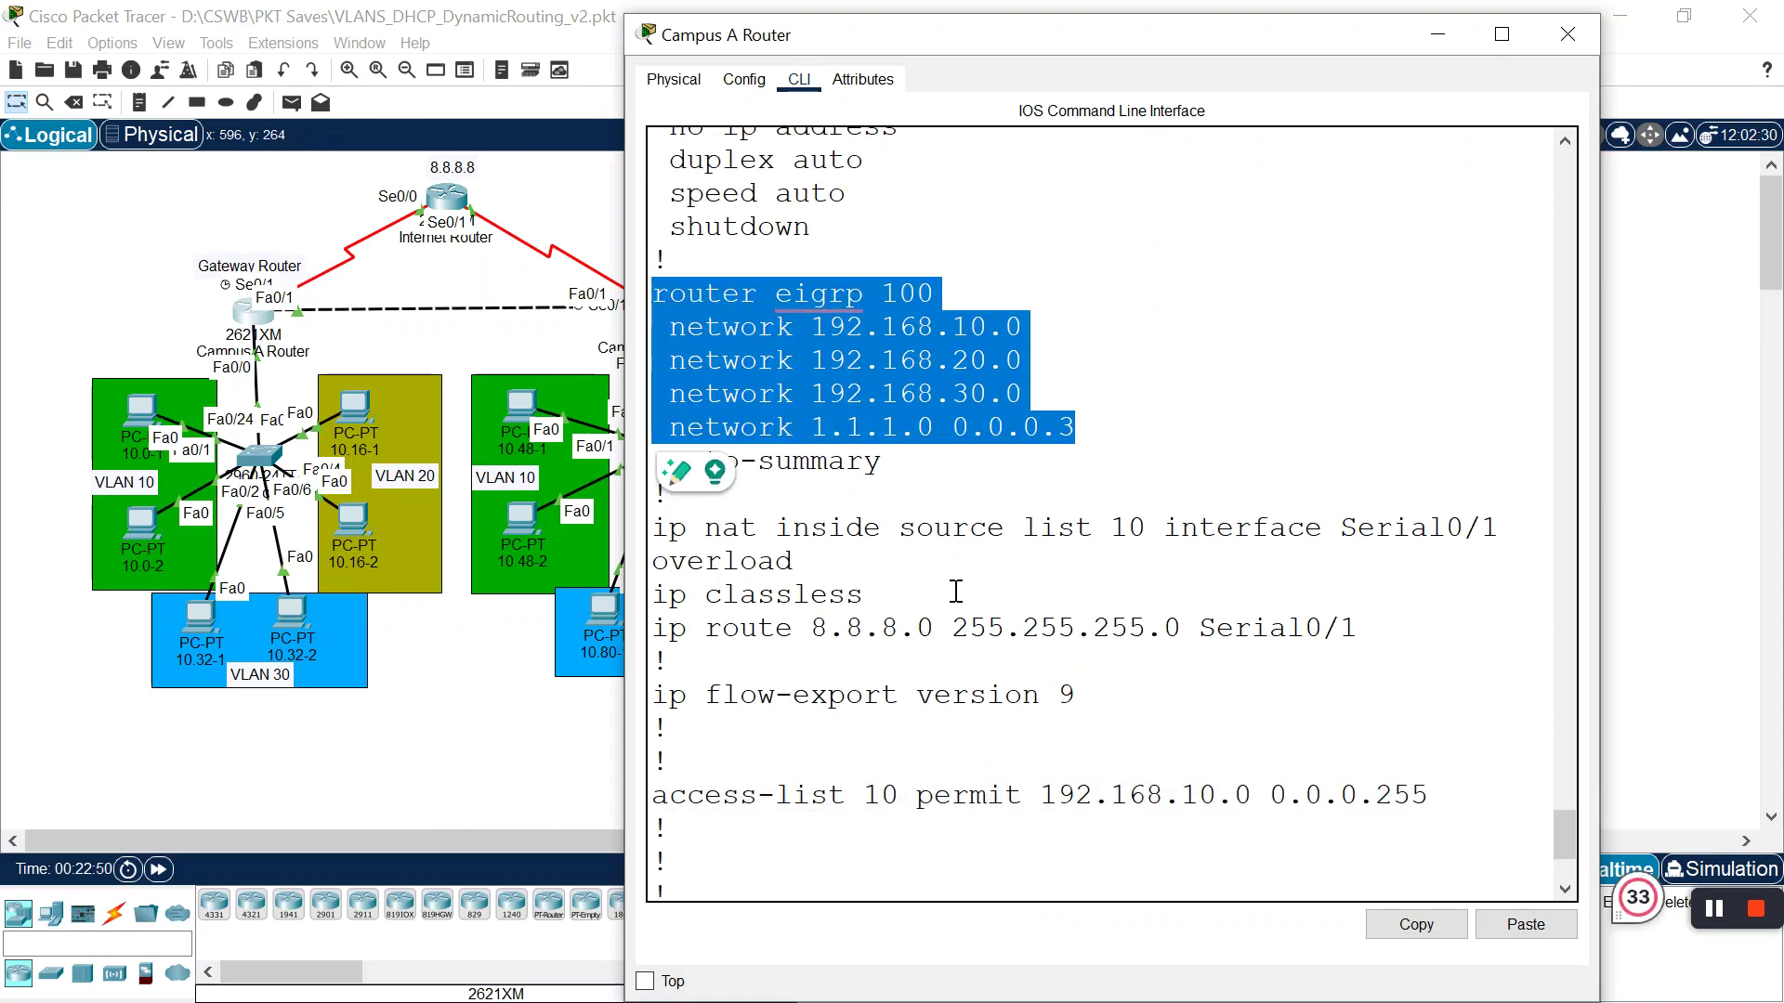
{"action": "left_click_drag", "start_coordinate": [1428, 796], "coordinate": [1043, 771]}
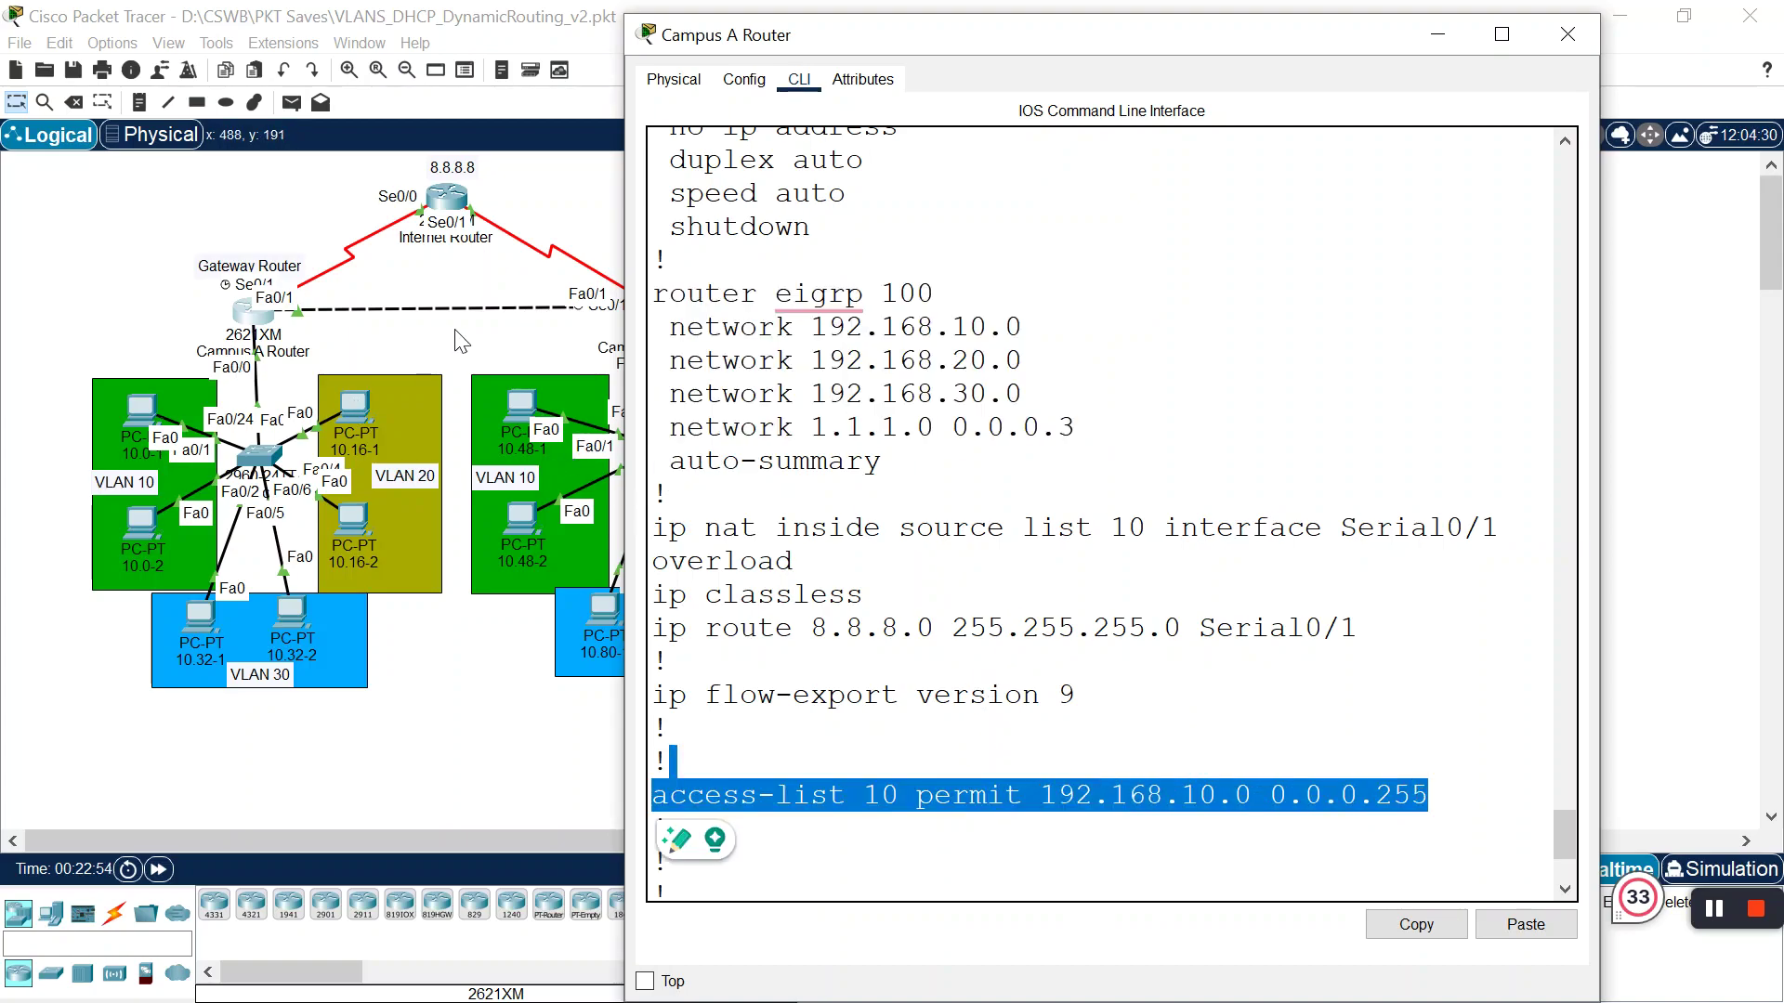
{"action": "left_click", "coordinate": [1011, 455]}
{"action": "left_click_drag", "start_coordinate": [1011, 456], "coordinate": [653, 305]}
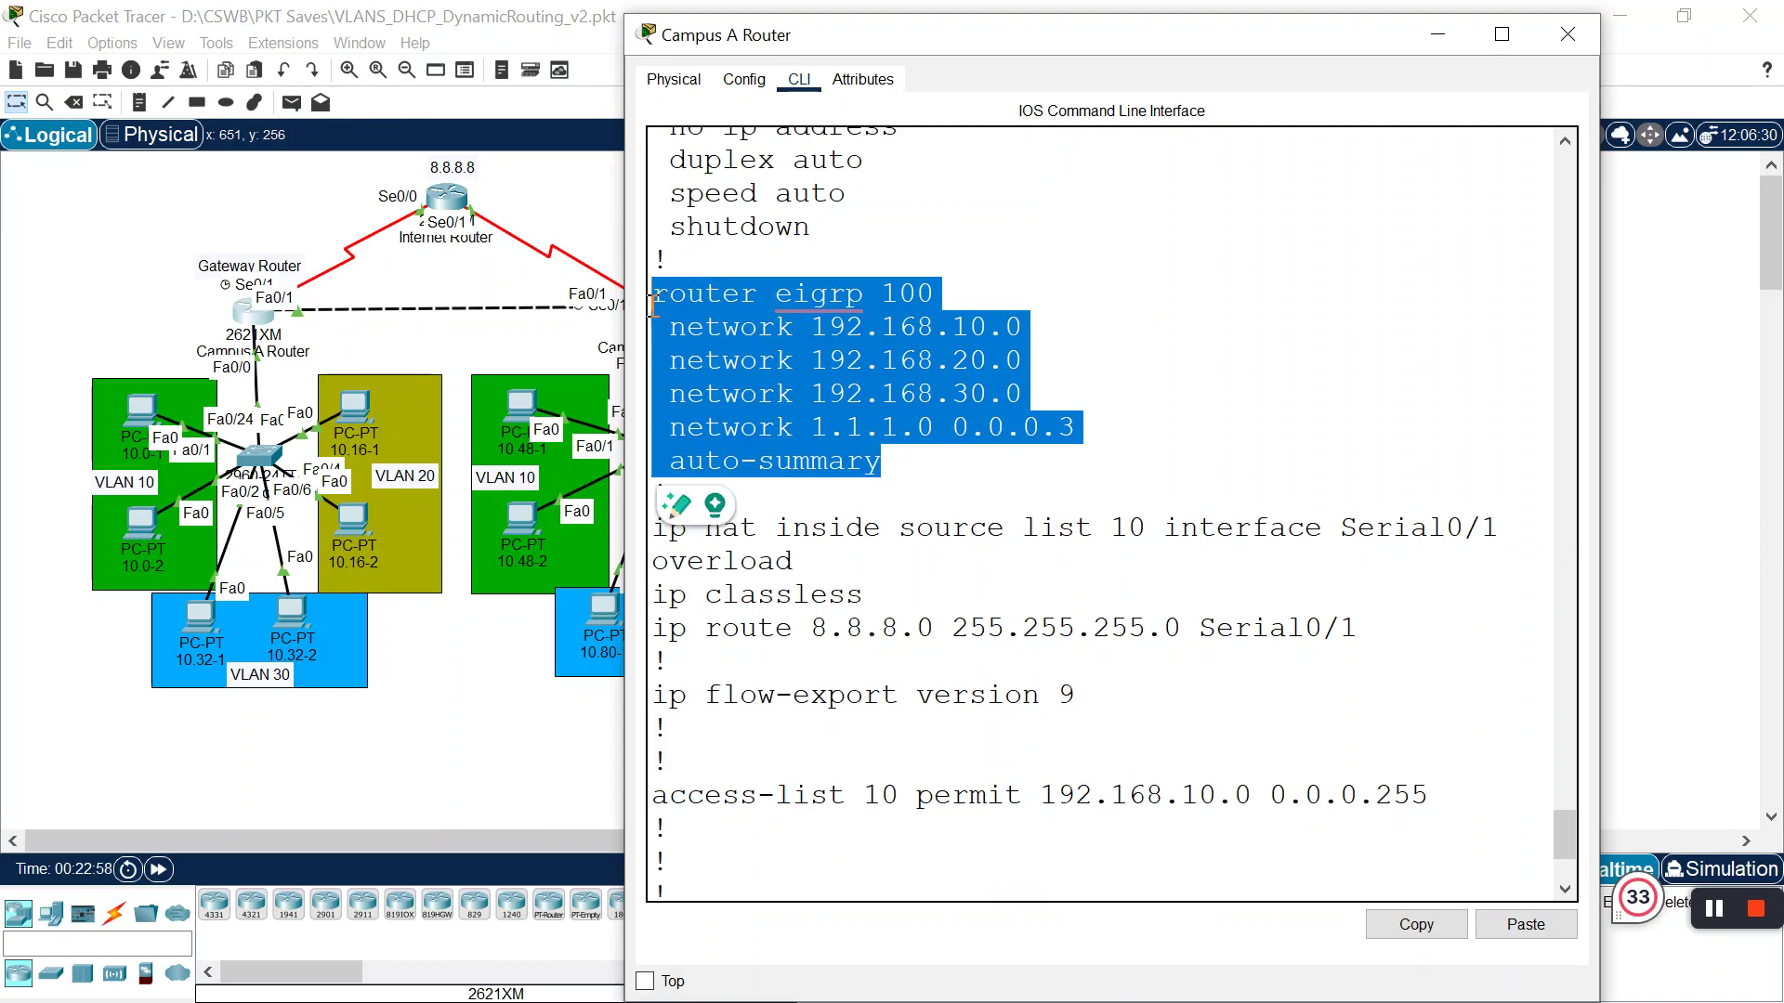
{"action": "left_click", "coordinate": [1590, 41]}
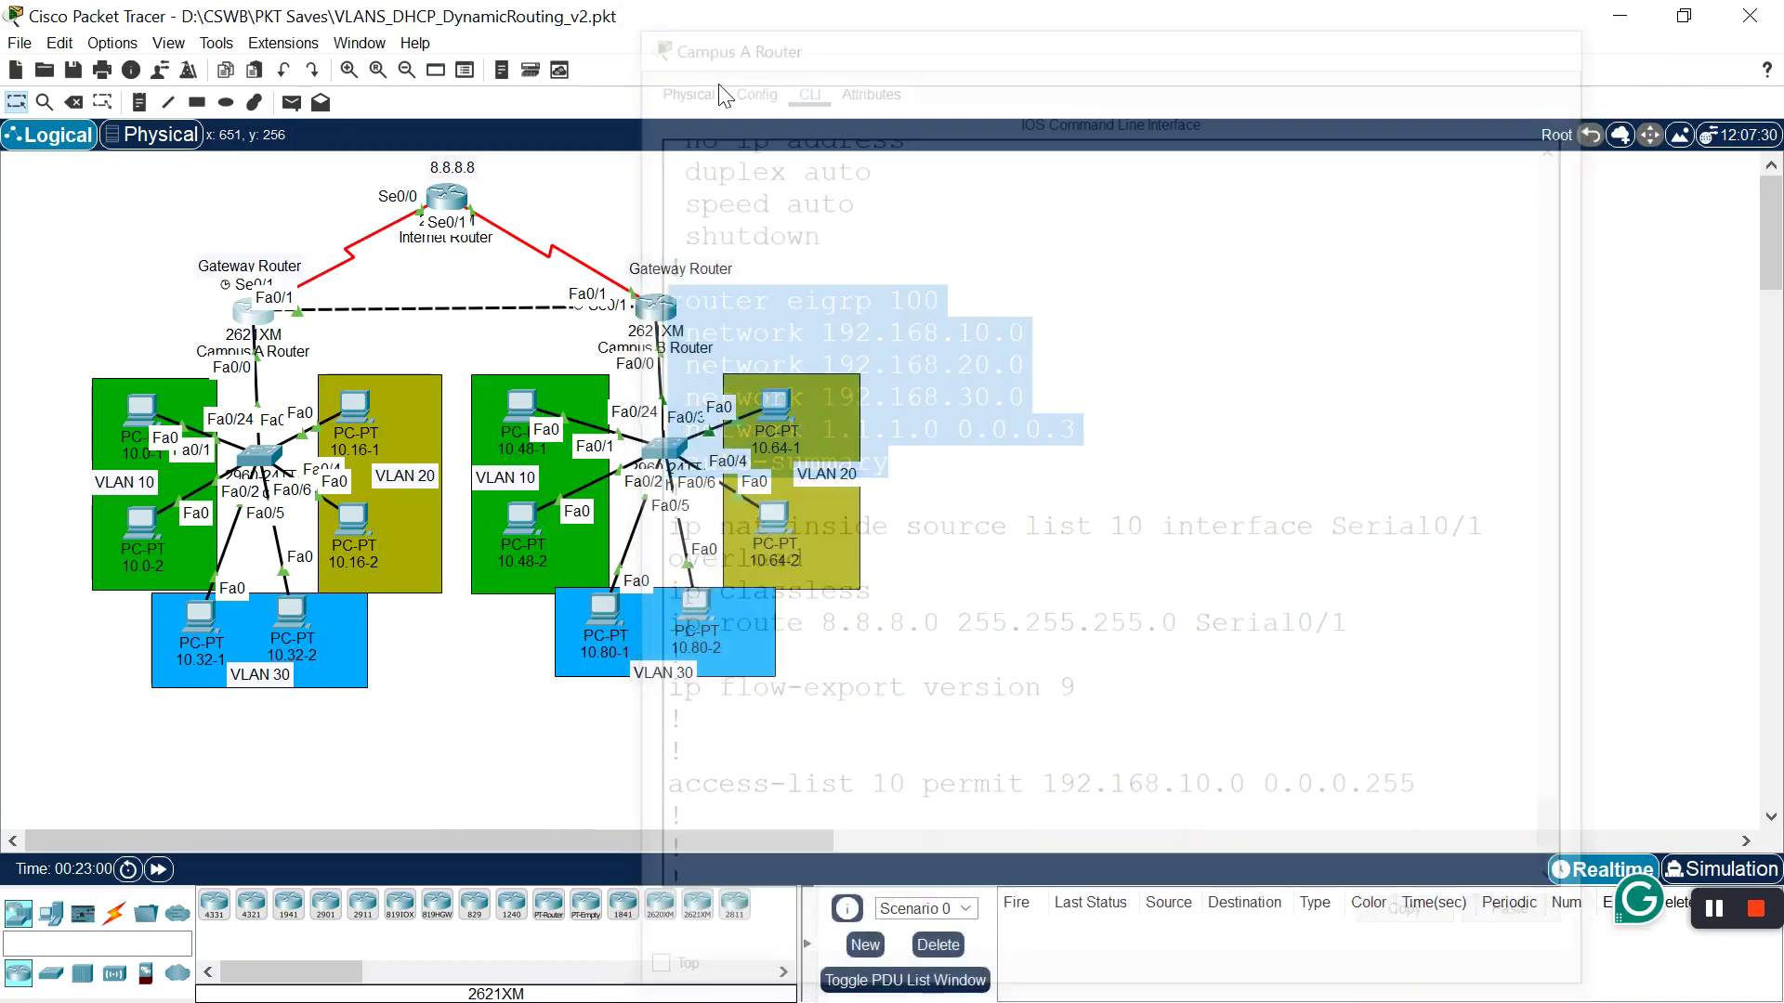
Bring up the Campus B Router's command line, and save the Campus A Router's configuration with "do wr"
{"action": "left_click", "coordinate": [651, 308]}
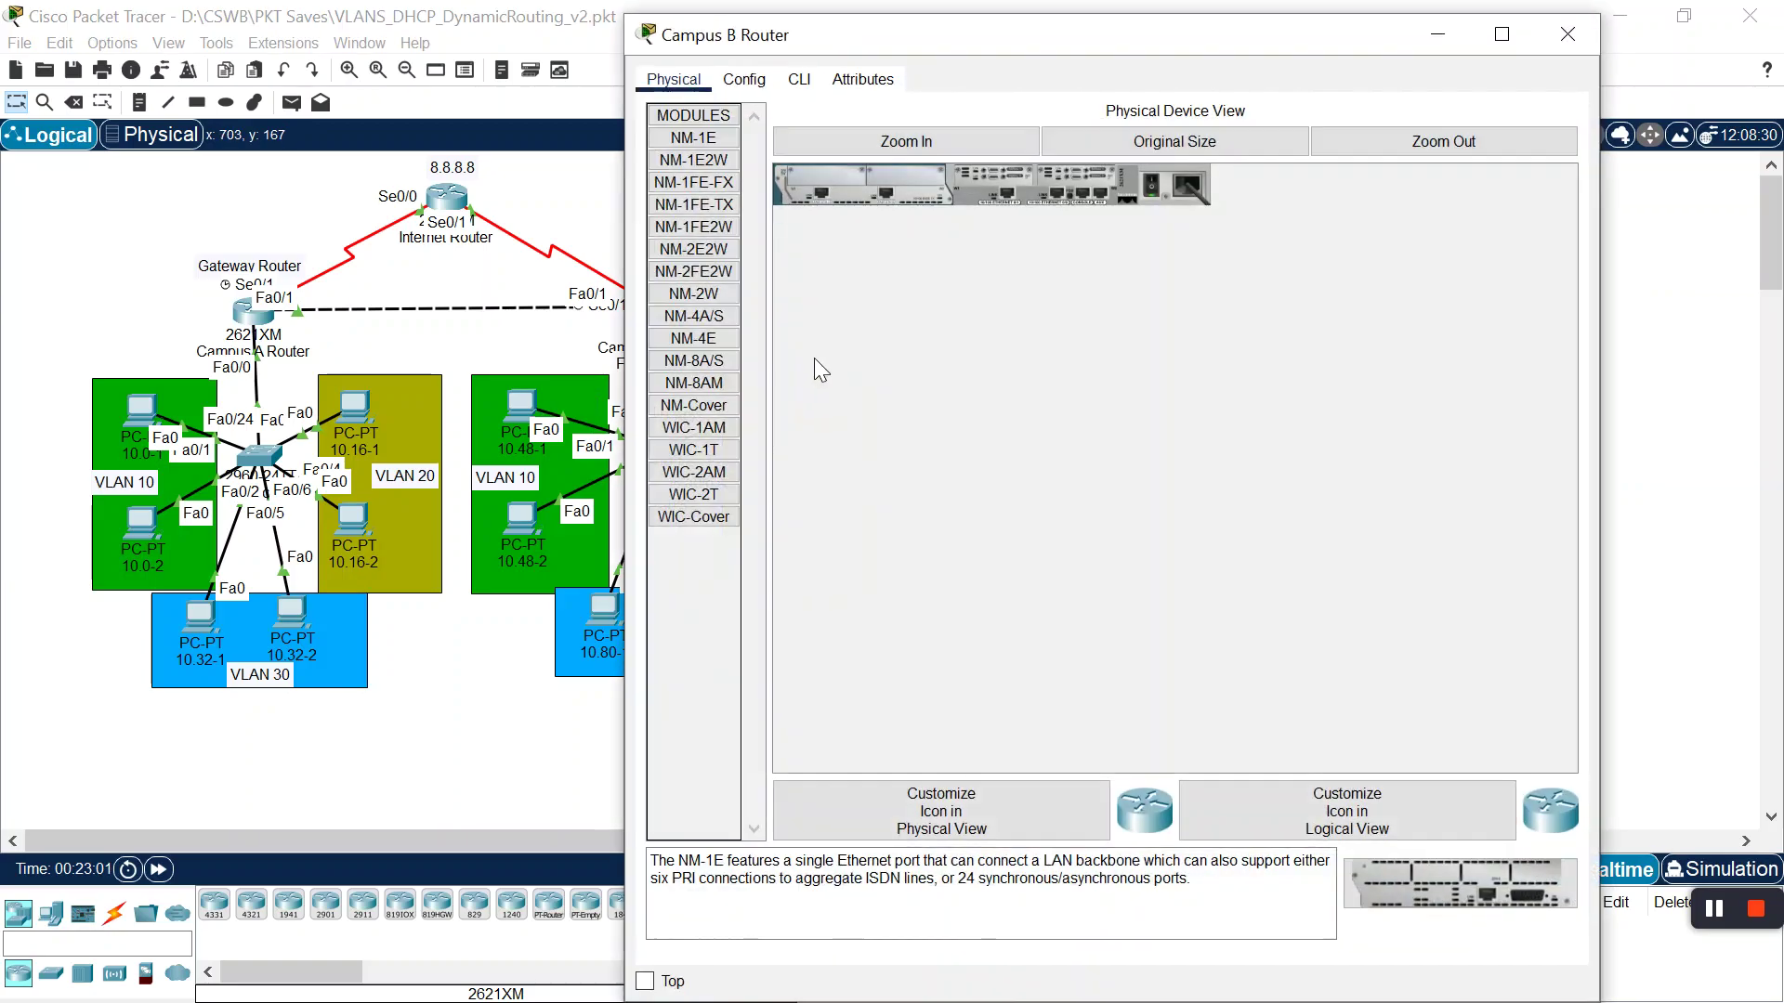
{"action": "left_click", "coordinate": [799, 79]}
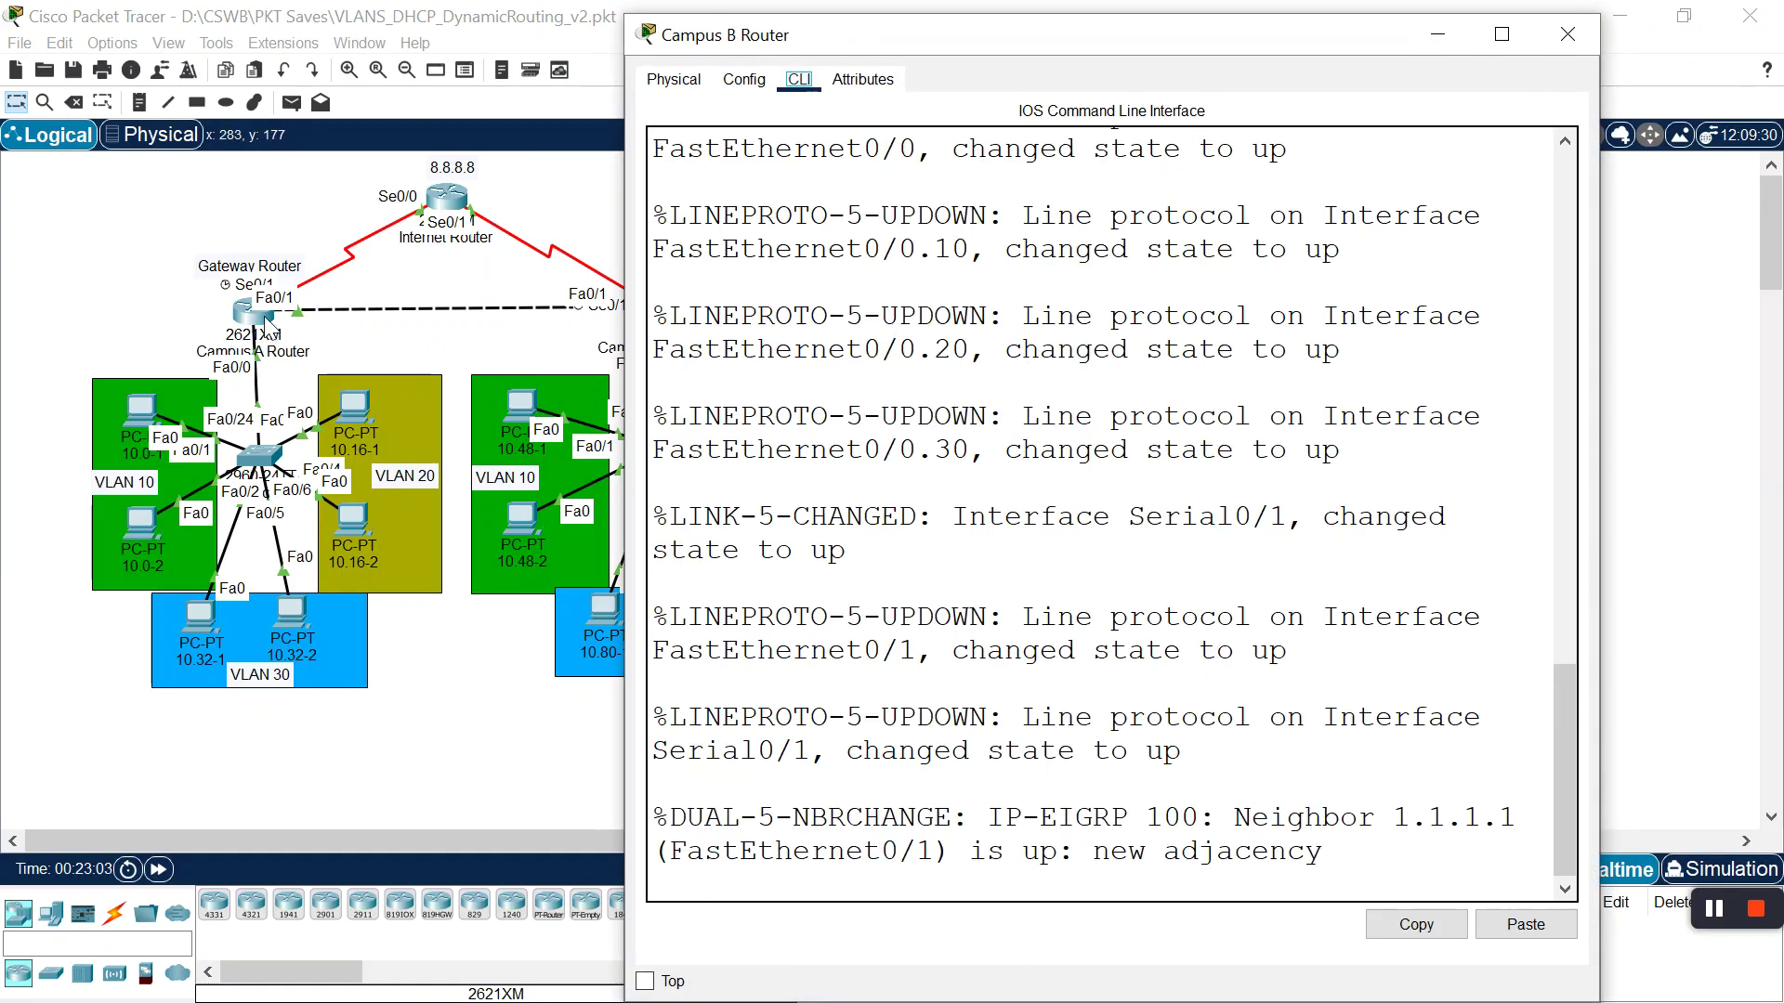
{"action": "key", "text": "alt+Tab"}
{"action": "key", "text": "q"}
{"action": "key", "text": "Return"}
{"action": "key", "text": "Return"}
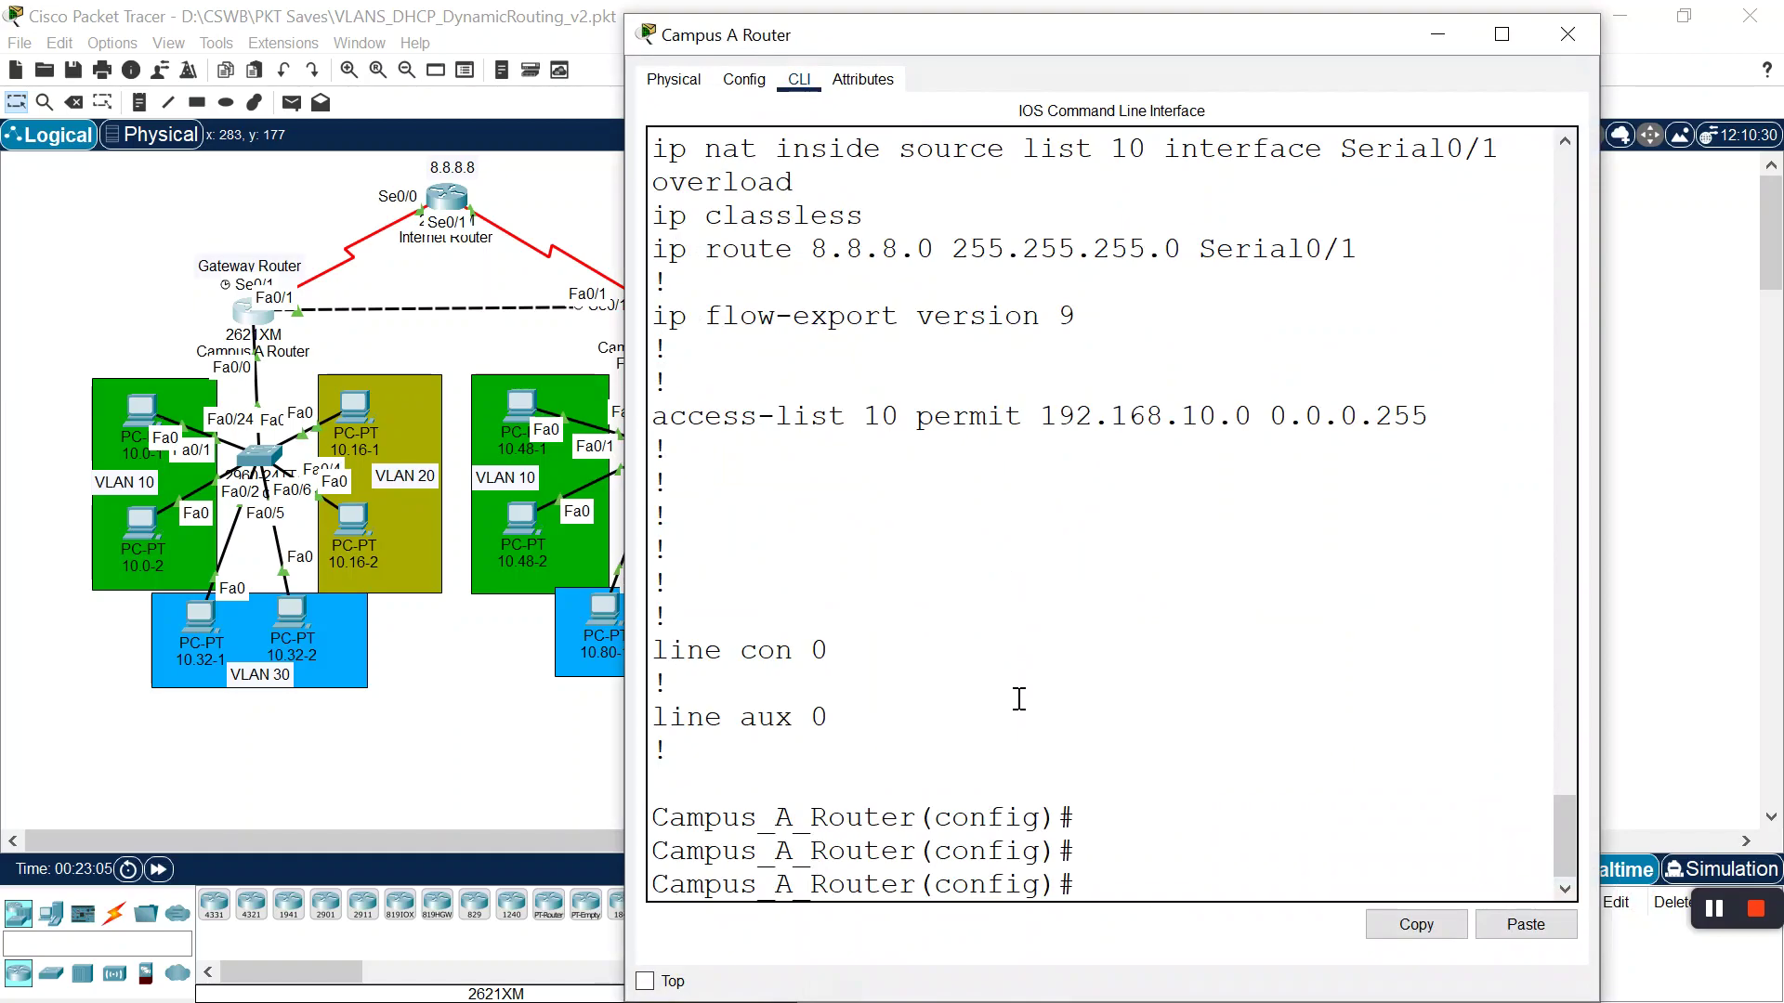
{"action": "type", "text": "do wr"}
{"action": "key", "text": "Return"}
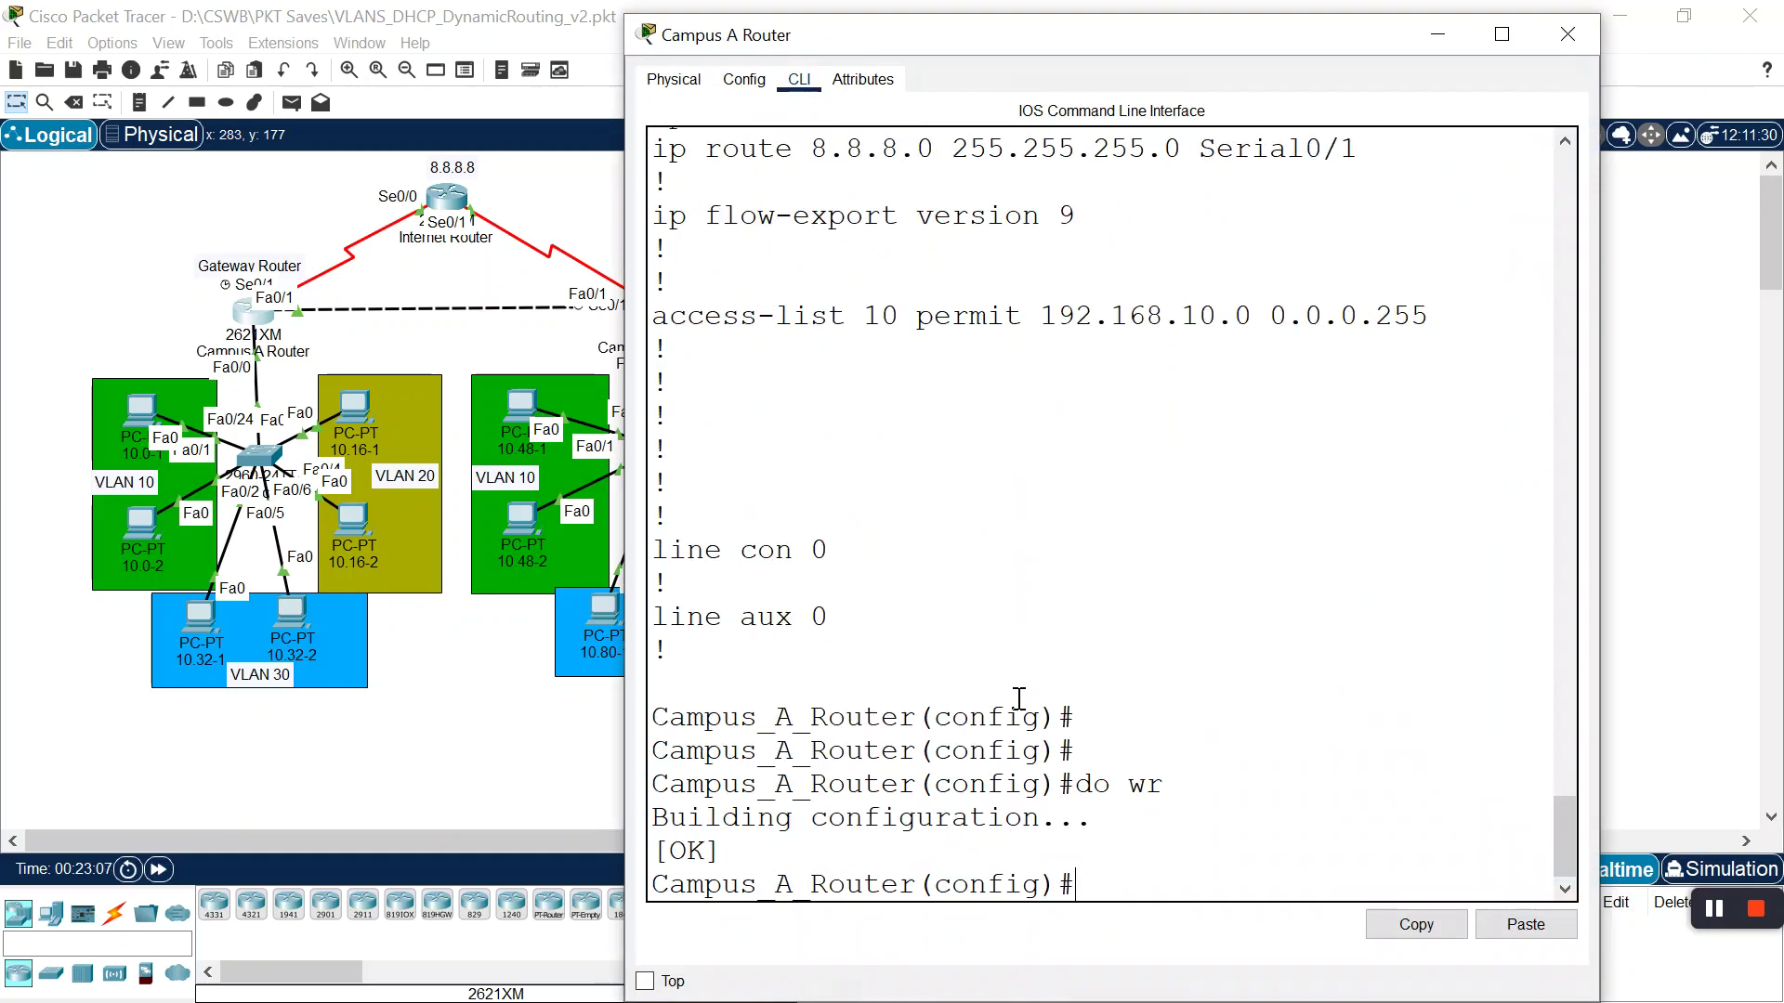
Switch to the Campus B Router, enter privileged mode with "en" and display its running configuration with "sh run"
{"action": "left_click", "coordinate": [1557, 51]}
{"action": "left_click", "coordinate": [656, 325]}
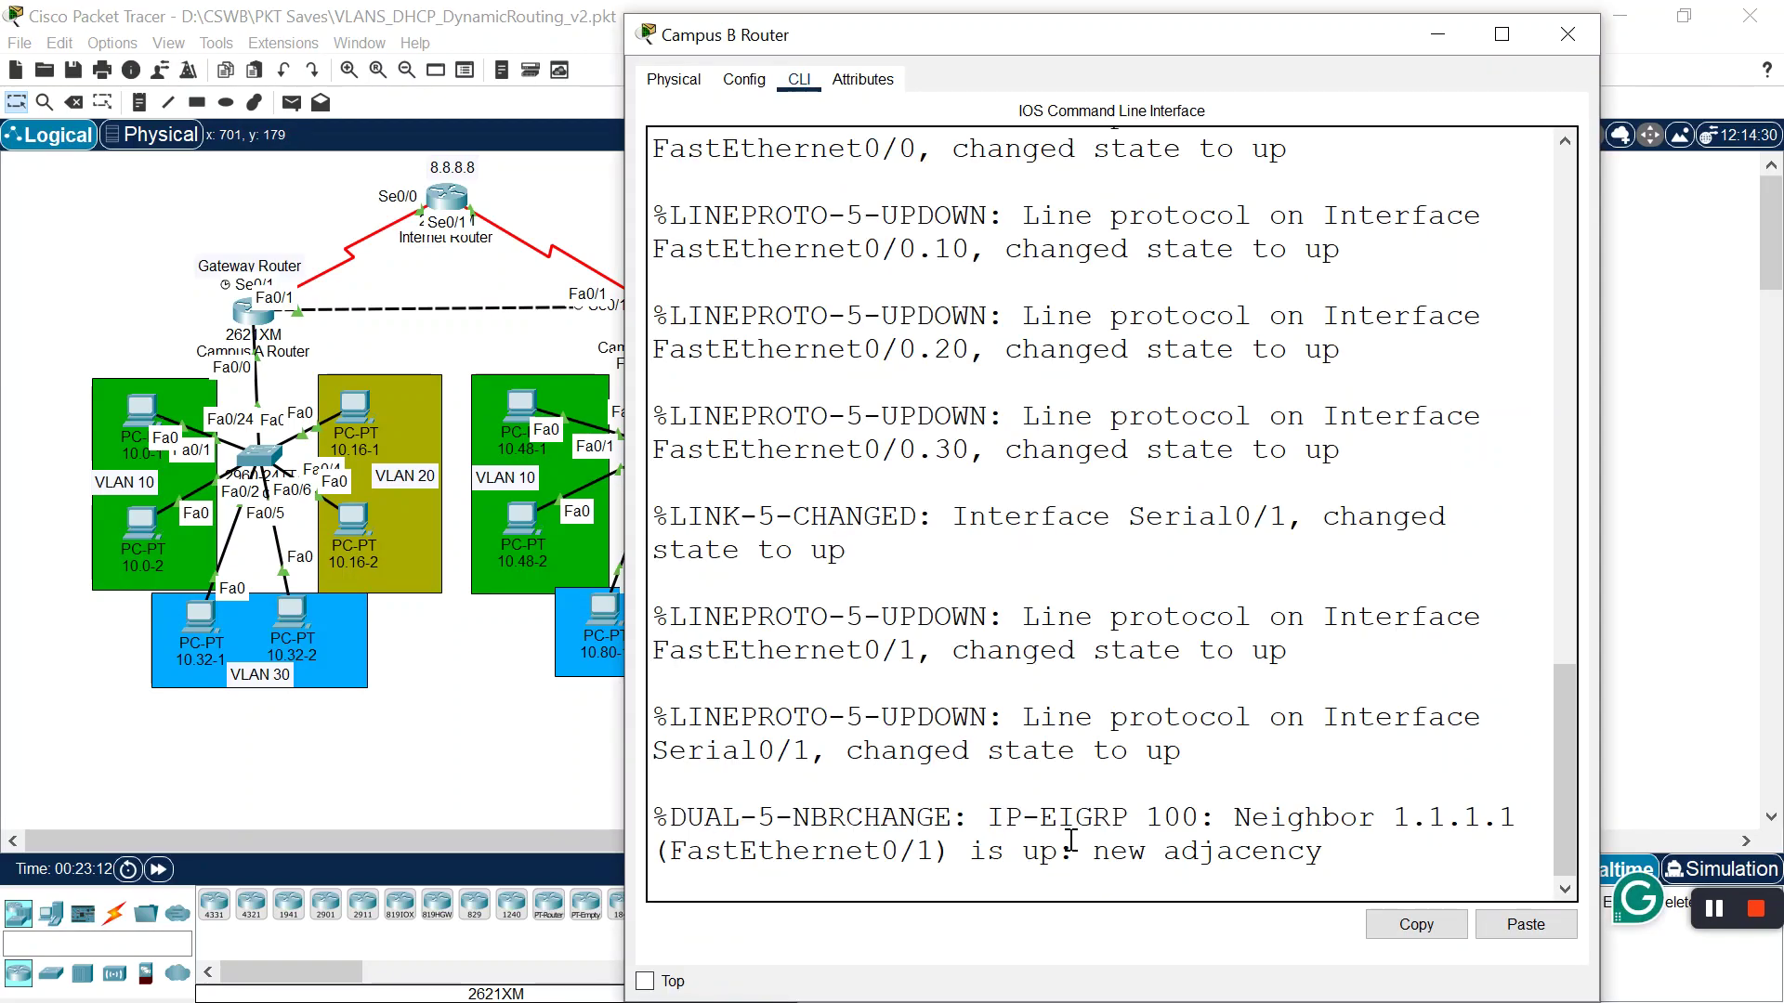
{"action": "key", "text": "Return"}
{"action": "key", "text": "Return"}
{"action": "type", "text": "en"}
{"action": "key", "text": "Return"}
{"action": "type", "text": "sh run"}
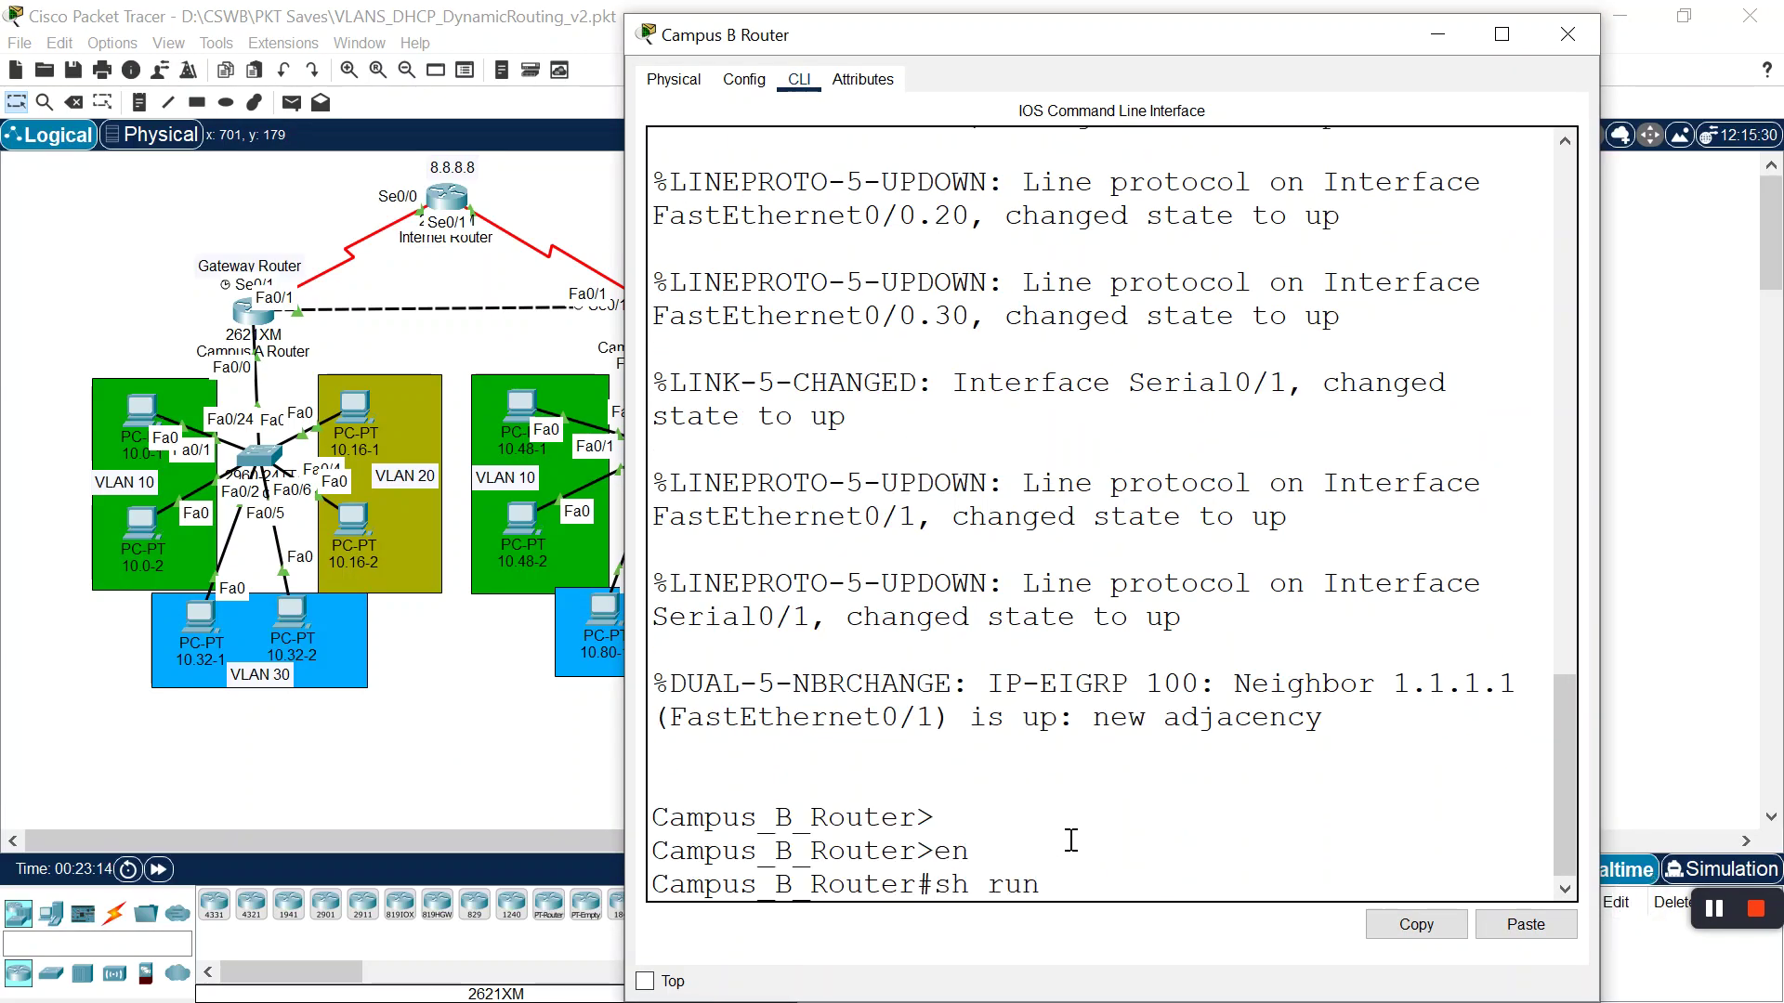
{"action": "key", "text": "Return"}
Page through the first part of the Campus B Router's configuration and examine the IP address of subinterface FastEthernet0/0.10
{"action": "key", "text": "space"}
{"action": "scroll", "coordinate": [792, 510], "scroll_direction": "up", "scroll_amount": 5}
{"action": "left_click_drag", "start_coordinate": [690, 360], "coordinate": [1040, 692]}
{"action": "scroll", "coordinate": [1042, 681], "scroll_direction": "down", "scroll_amount": 2}
{"action": "scroll", "coordinate": [1041, 681], "scroll_direction": "down", "scroll_amount": 1}
{"action": "key", "text": "space"}
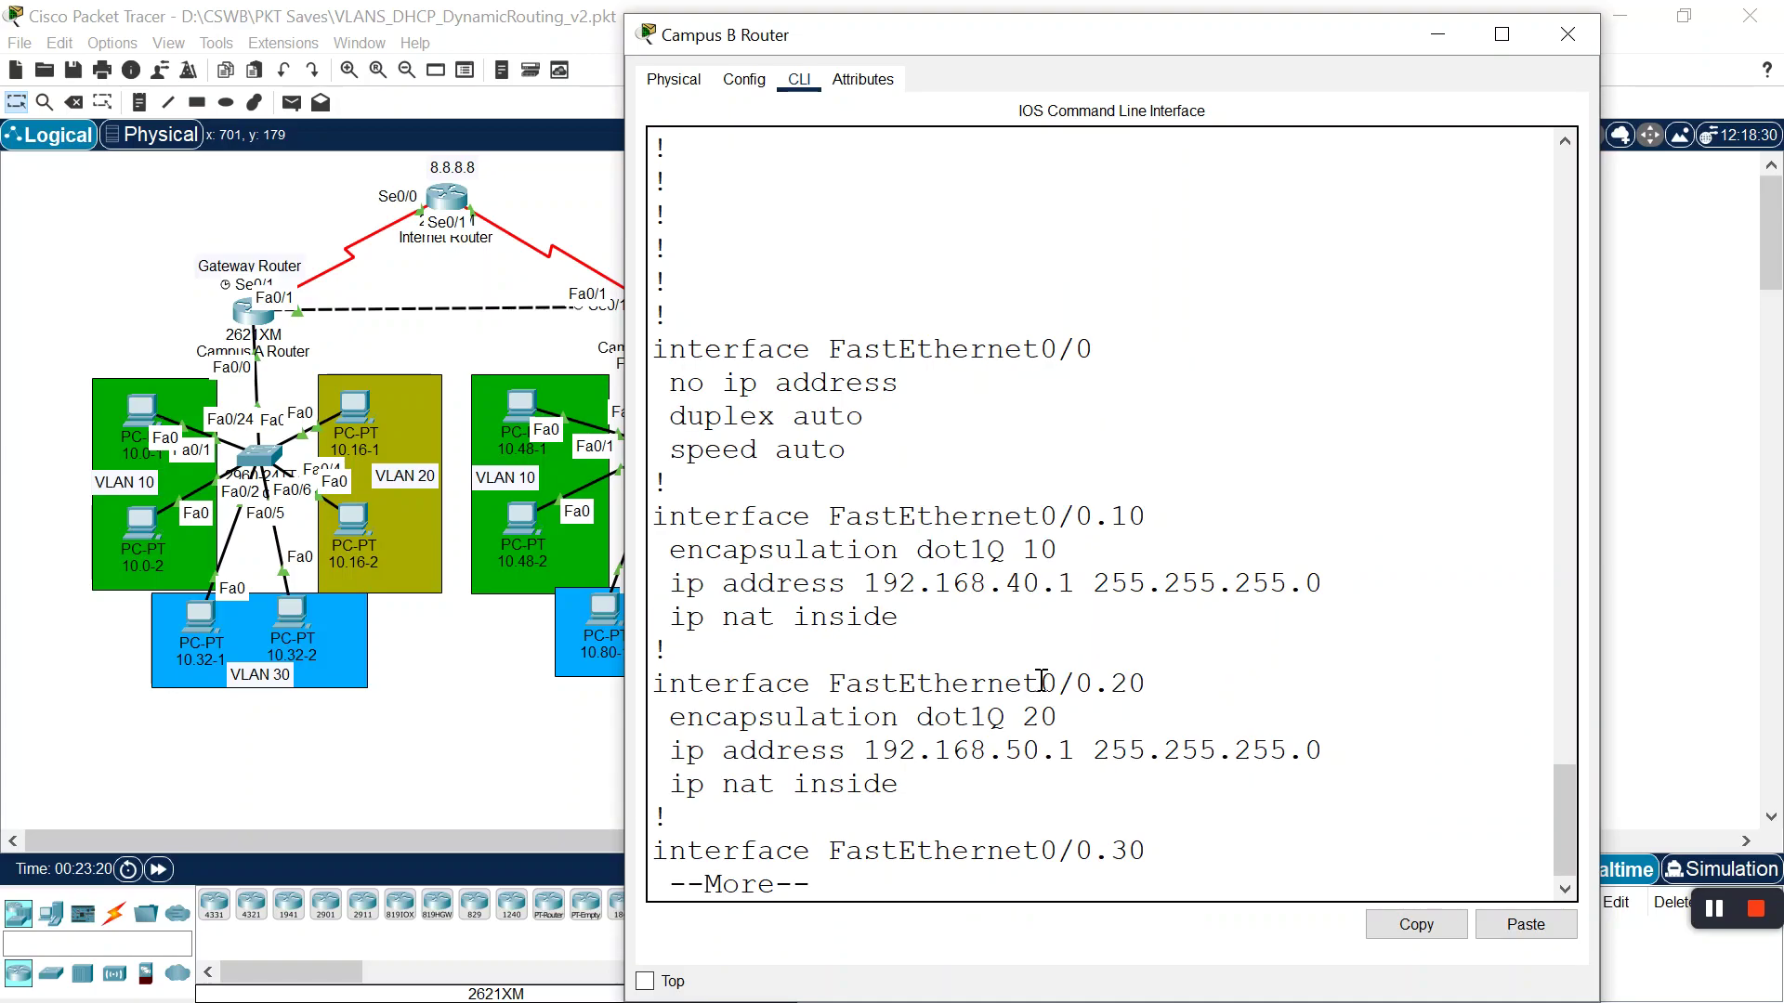
{"action": "left_click_drag", "start_coordinate": [1323, 580], "coordinate": [617, 579]}
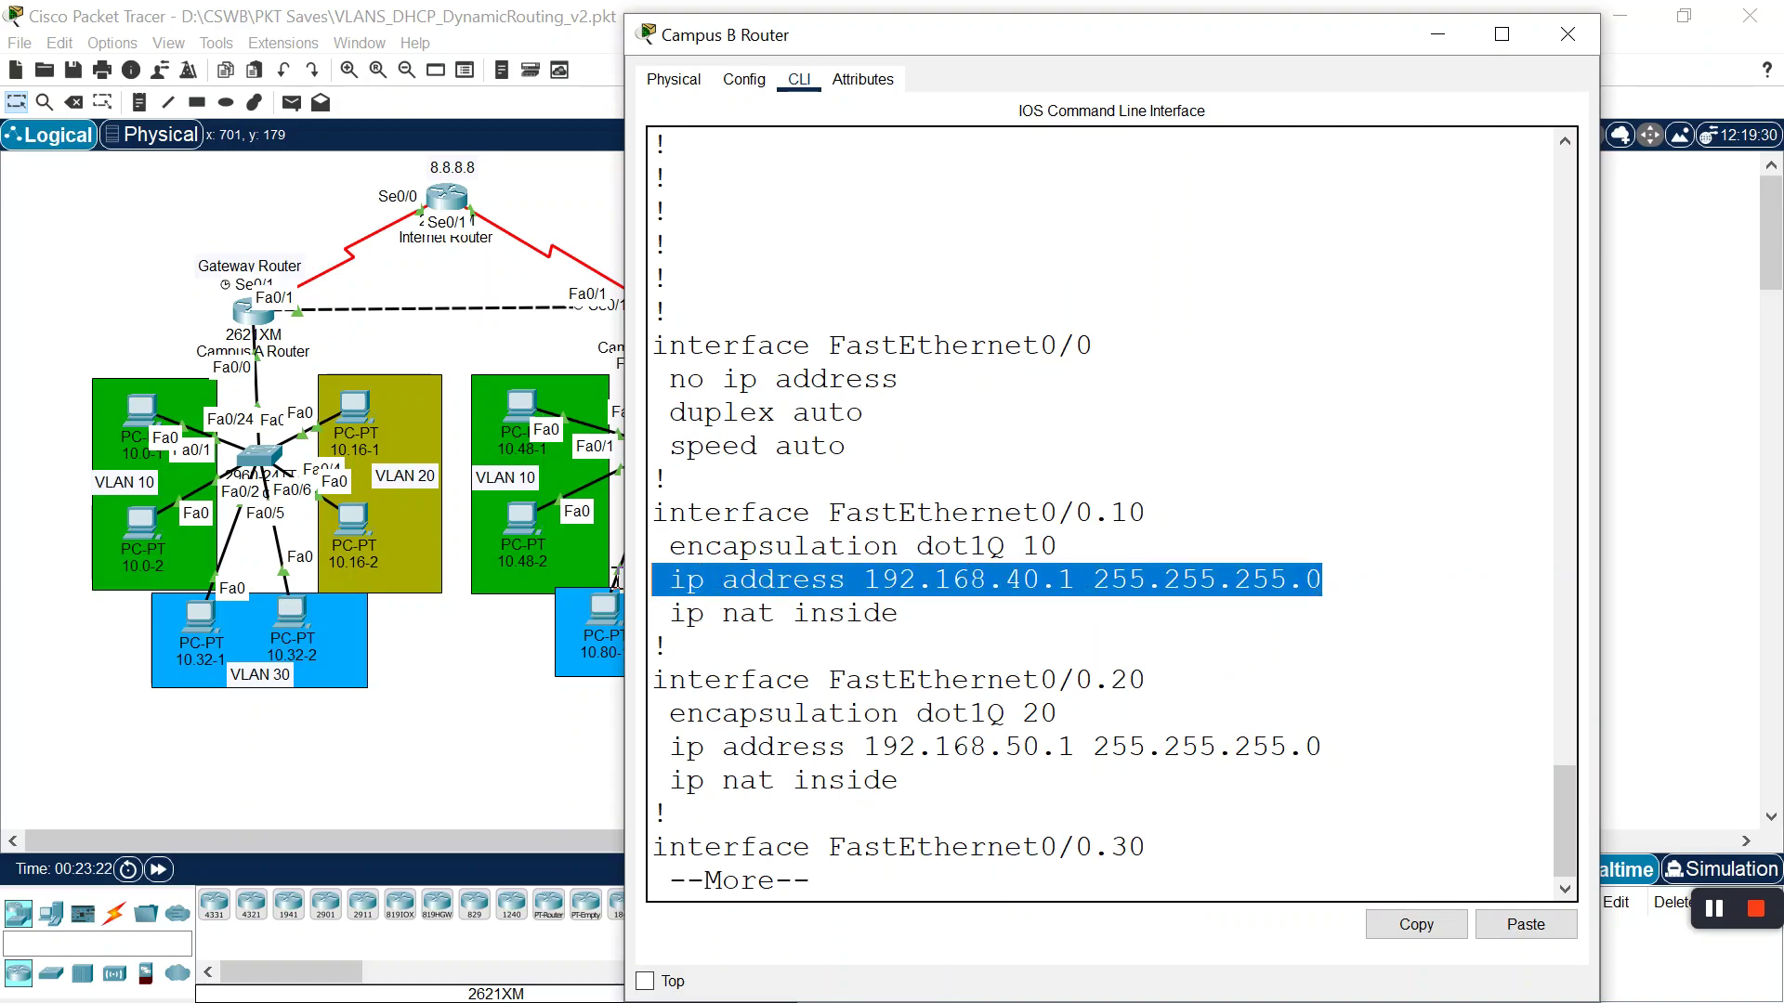
Page on through the Campus B Router's configuration, examine the EIGRP 100 networks and access-list 10 entries, and exit the listing
{"action": "key", "text": "space"}
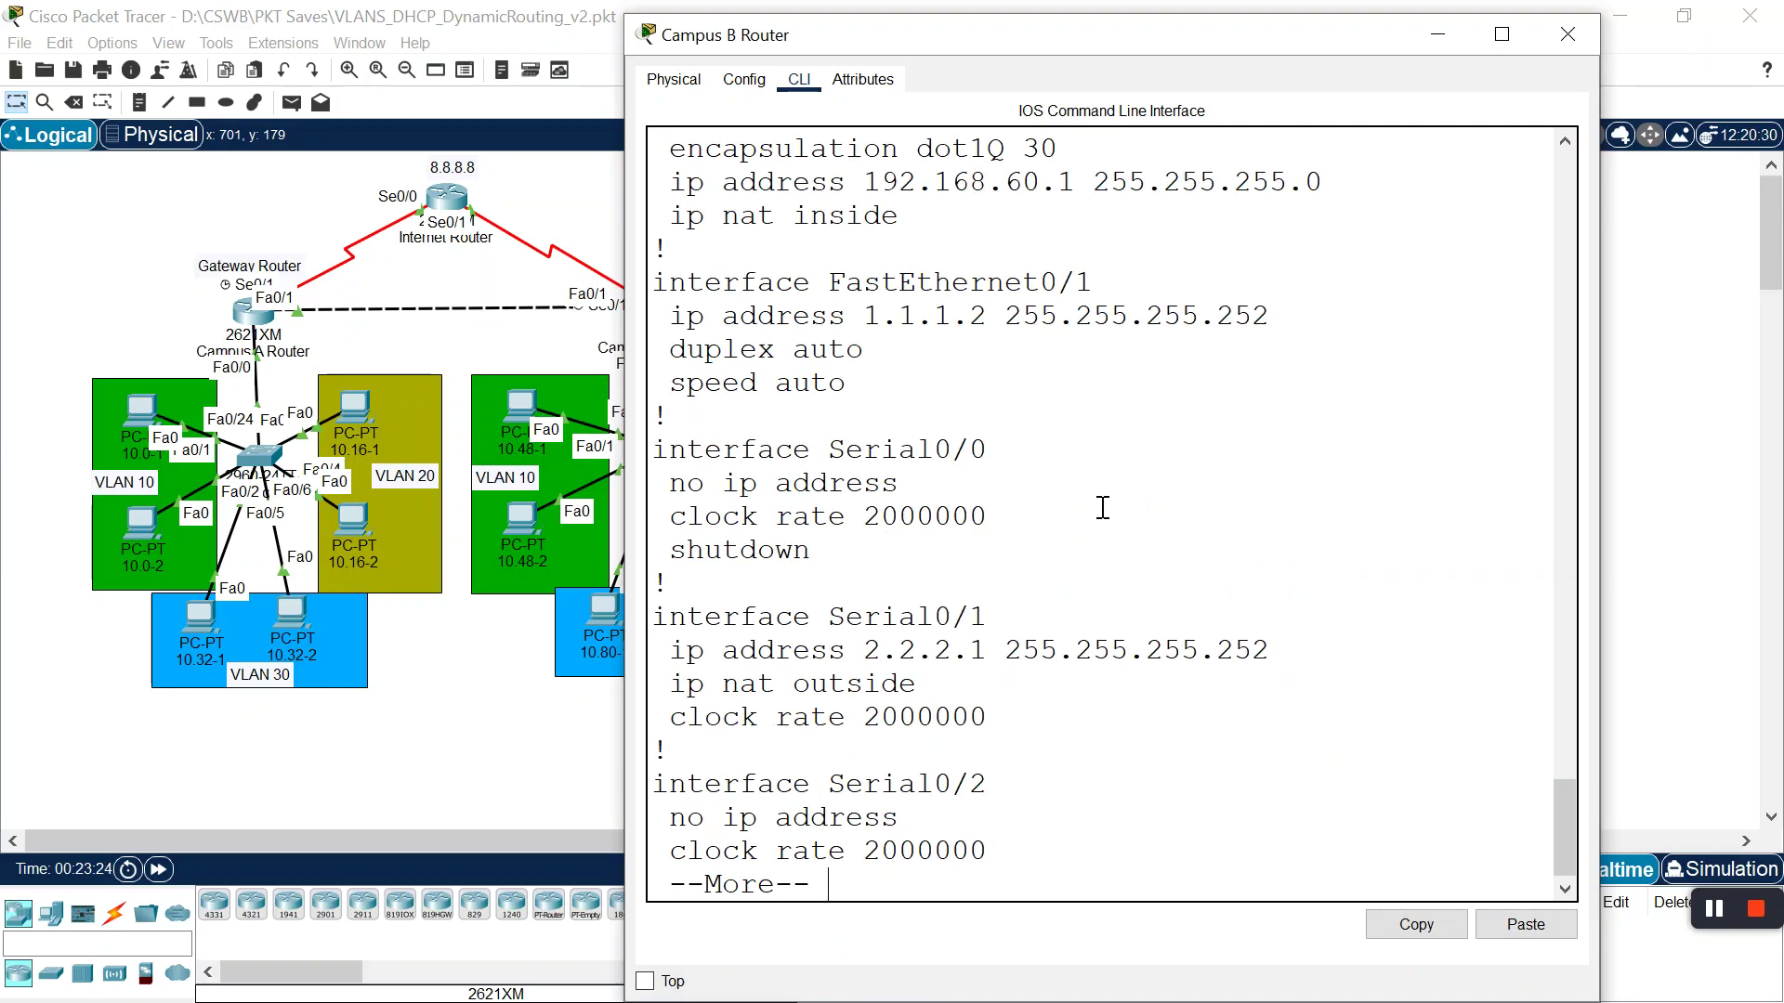
{"action": "key", "text": "space"}
{"action": "key", "text": "space"}
{"action": "scroll", "coordinate": [1050, 426], "scroll_direction": "up", "scroll_amount": 1}
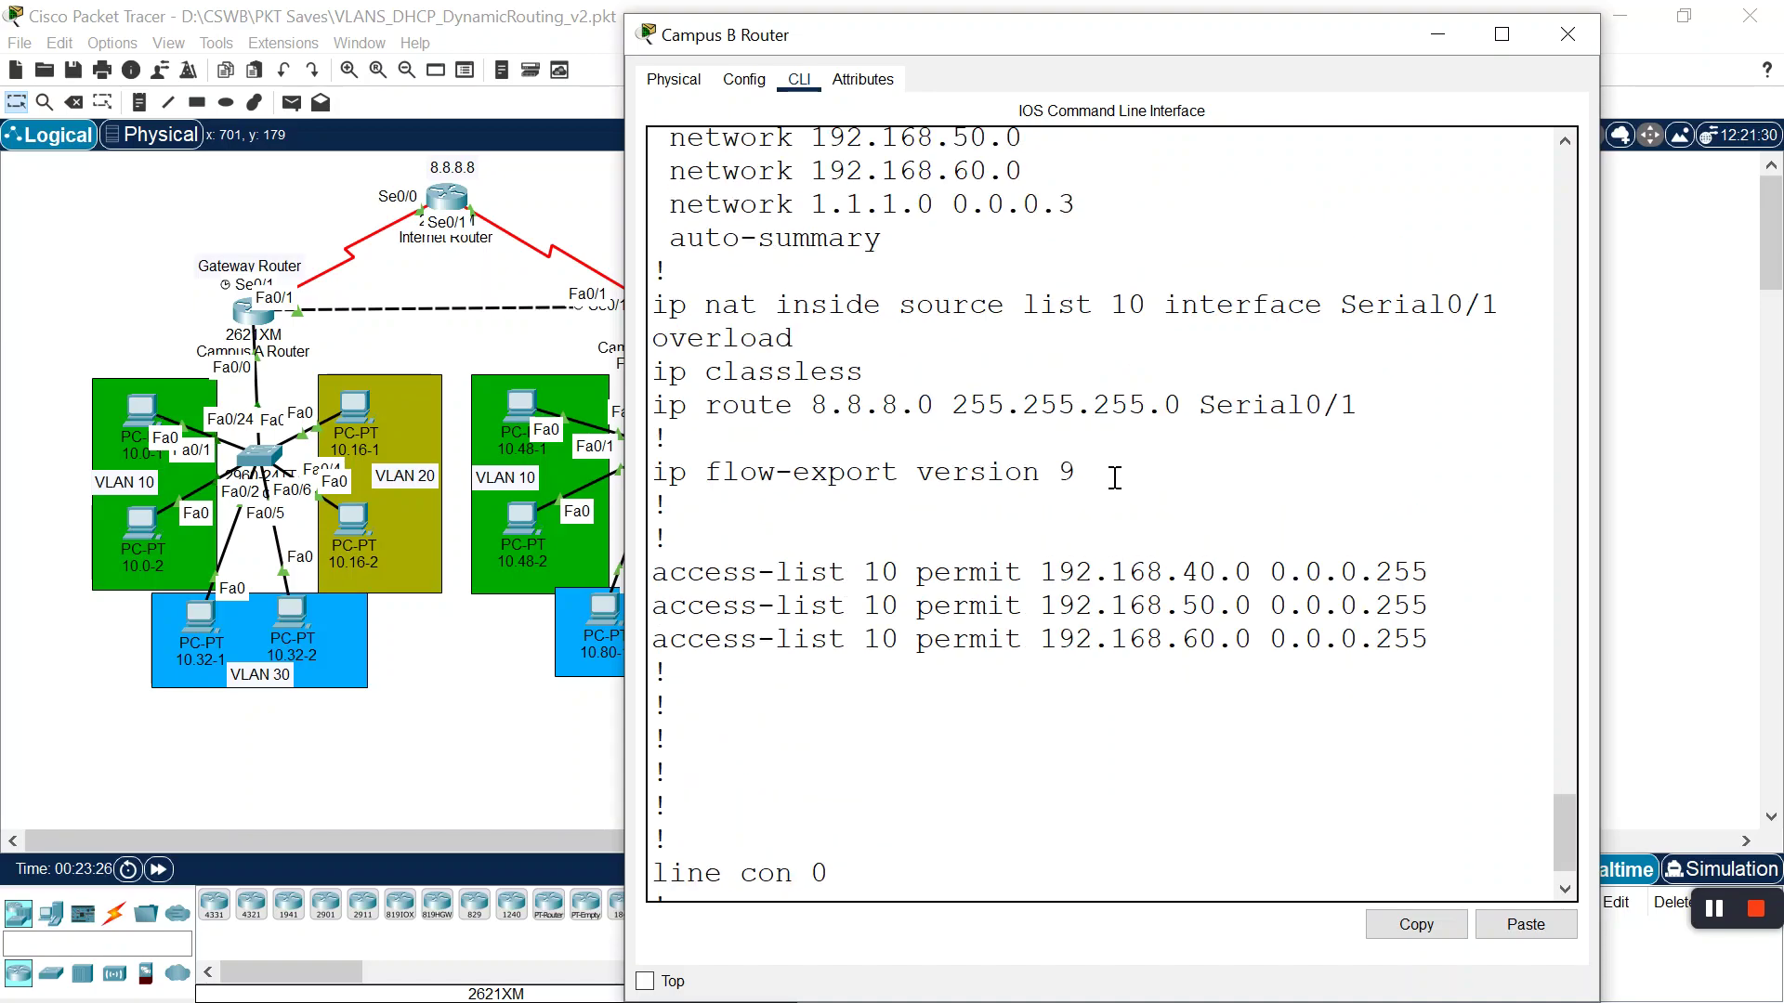
{"action": "scroll", "coordinate": [1027, 391], "scroll_direction": "up", "scroll_amount": 2}
{"action": "left_click", "coordinate": [1103, 383]}
{"action": "left_click_drag", "start_coordinate": [1104, 382], "coordinate": [627, 278]}
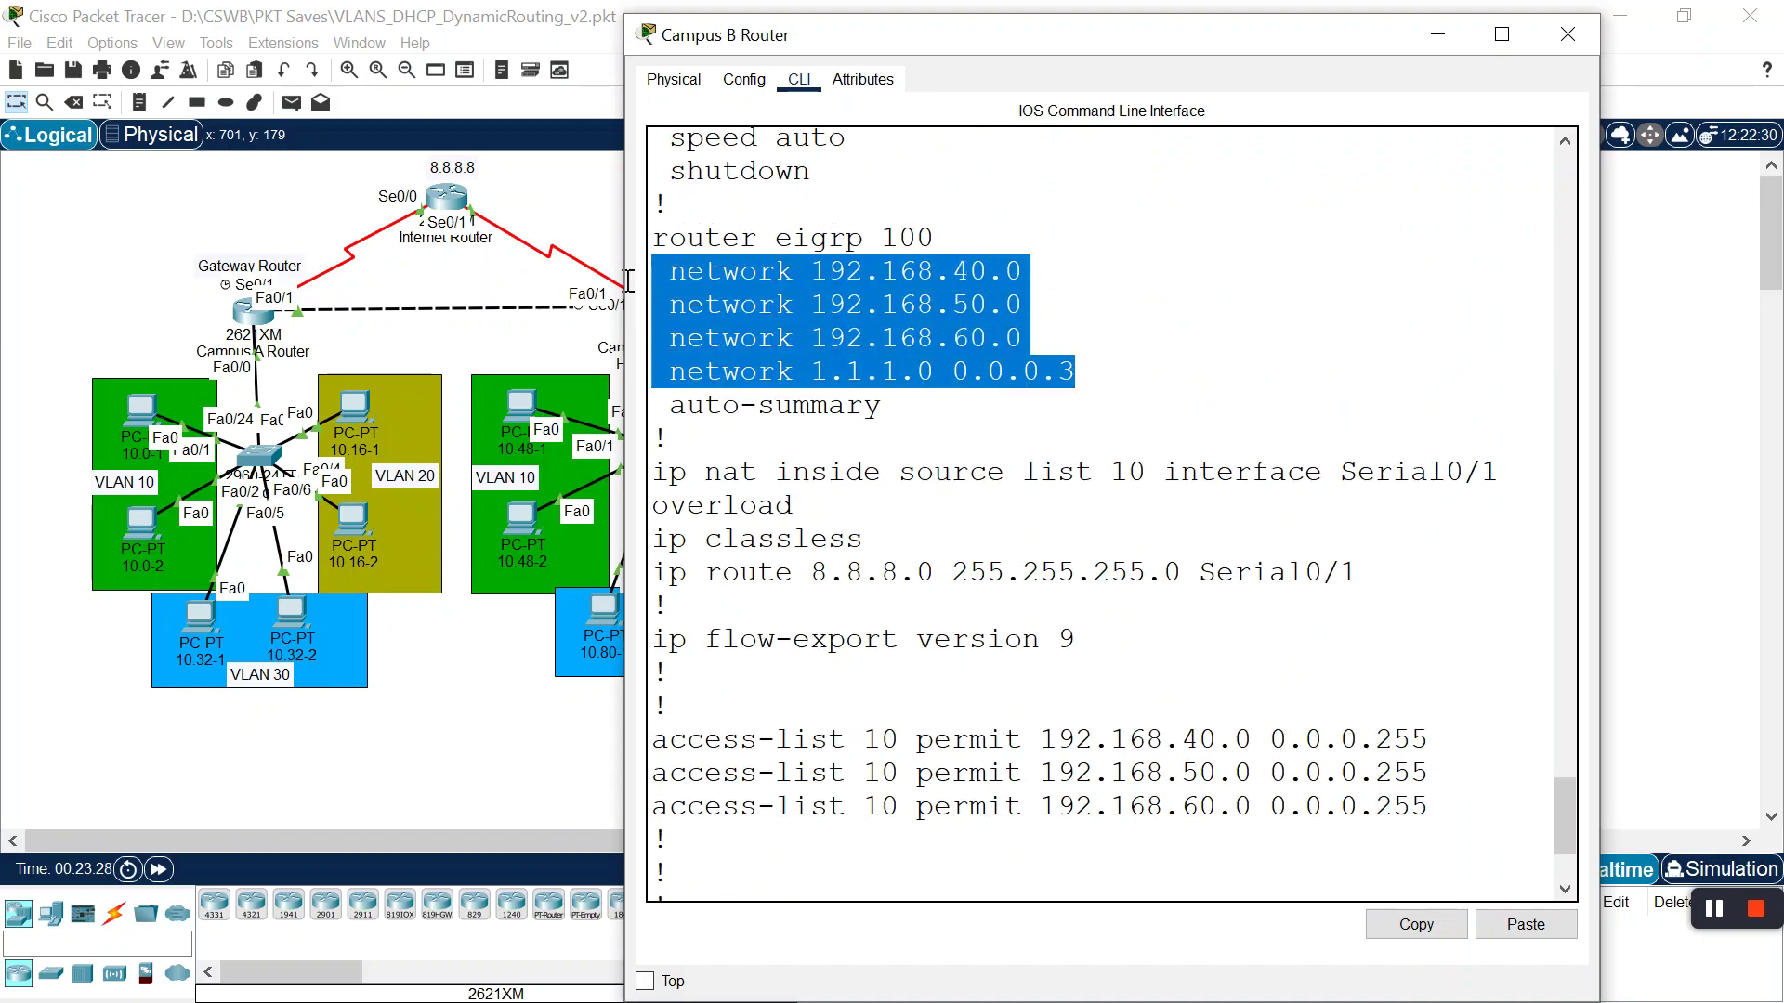
{"action": "scroll", "coordinate": [1346, 605], "scroll_direction": "down", "scroll_amount": 2}
{"action": "left_click_drag", "start_coordinate": [1463, 582], "coordinate": [604, 513]}
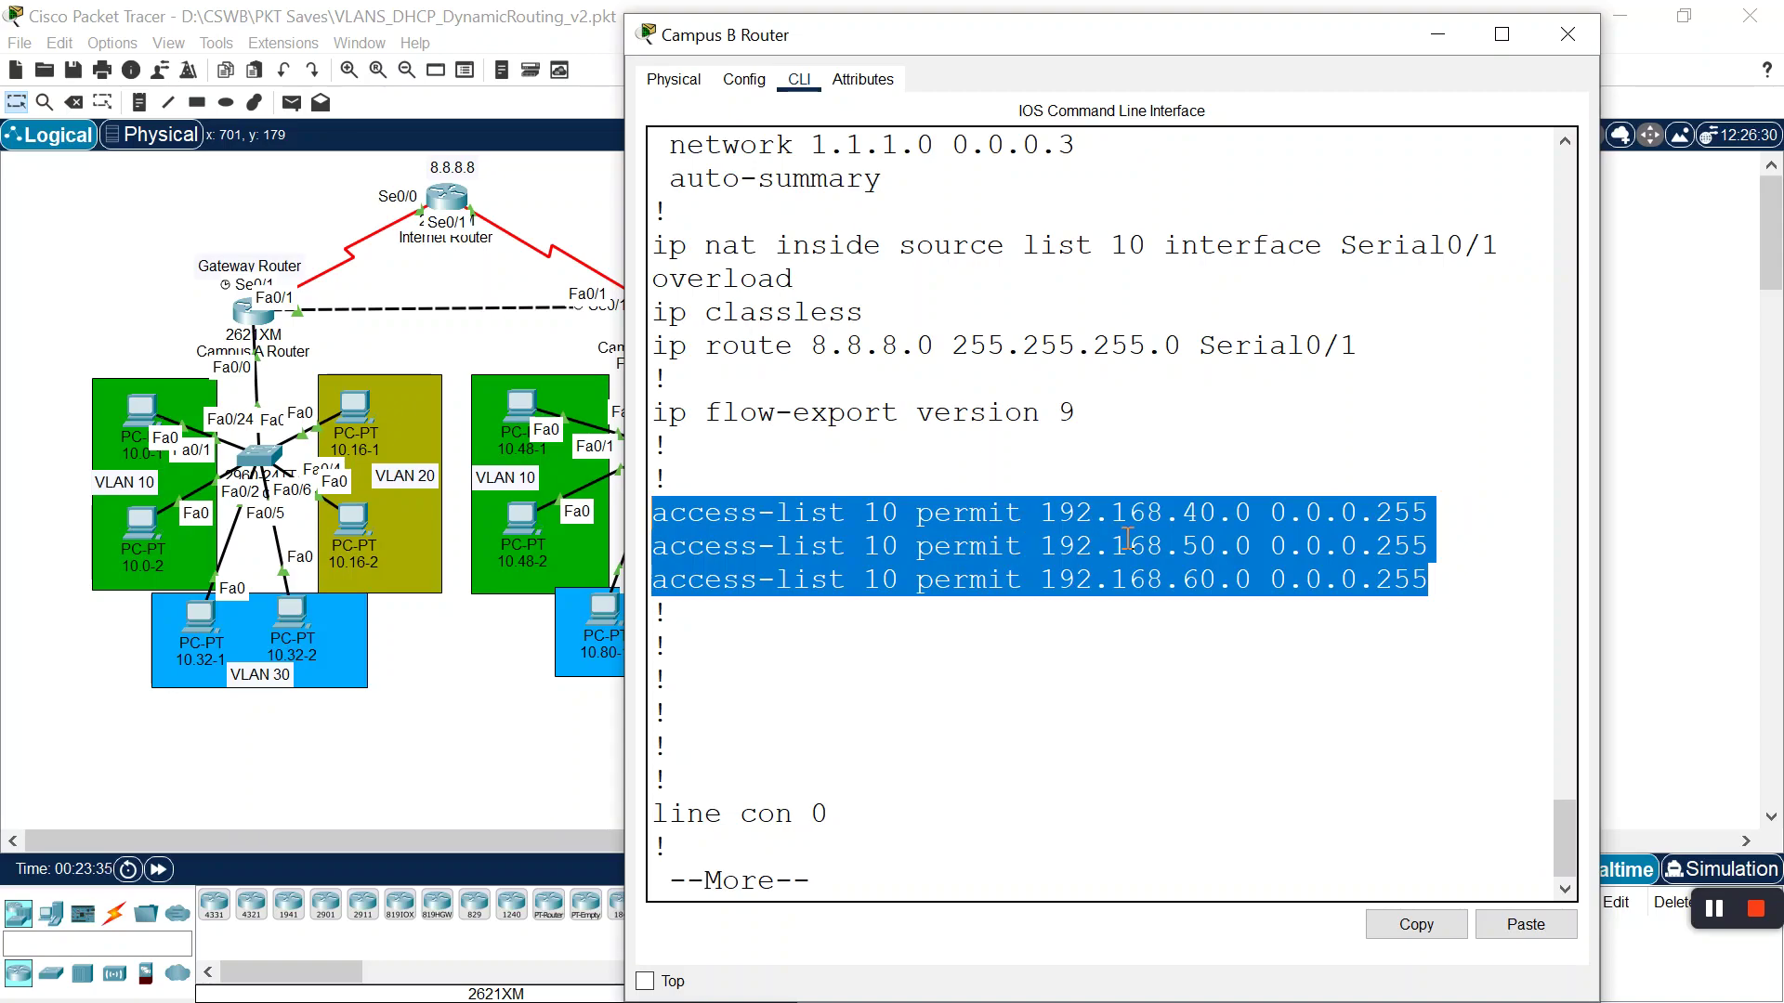
{"action": "key", "text": "ctrl+c"}
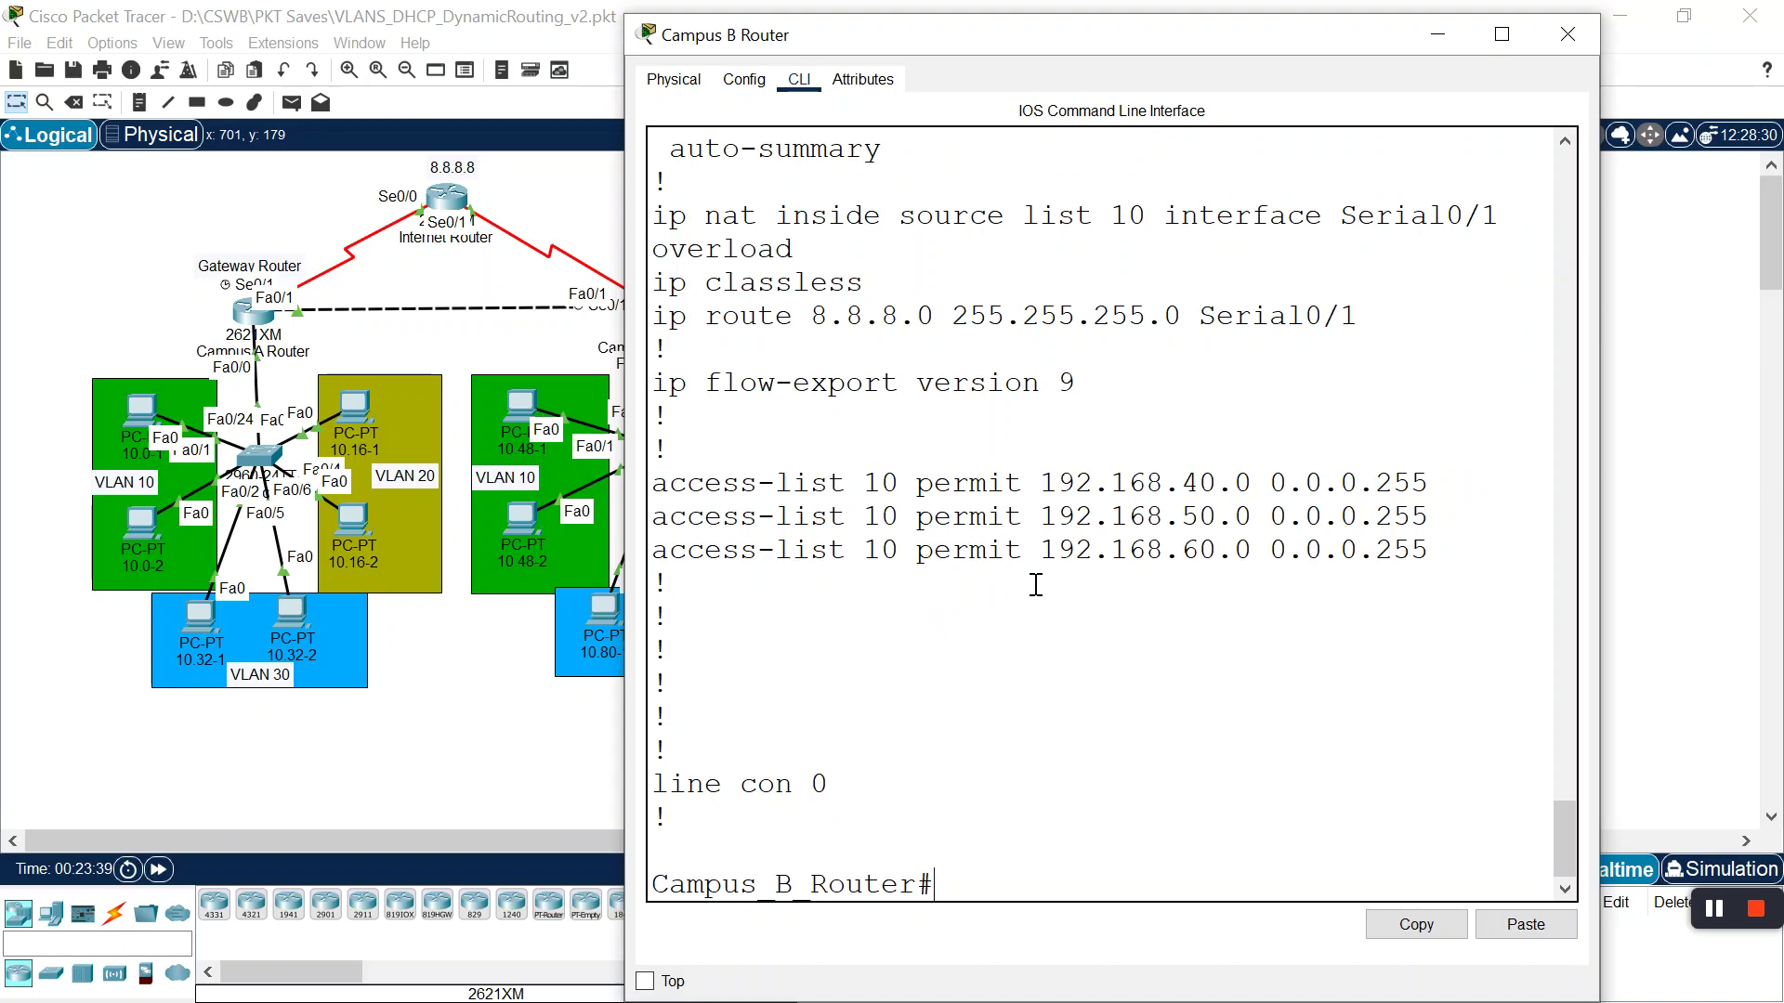
Enter global configuration mode on the Campus B Router with "conf t" and begin a subinterface command for fa0/0
{"action": "type", "text": "cof"}
{"action": "key", "text": "BackSpace"}
{"action": "type", "text": "nf t"}
{"action": "key", "text": "Return"}
{"action": "type", "text": "ip"}
{"action": "key", "text": "BackSpace"}
{"action": "type", "text": "nt fa0/0.40"}
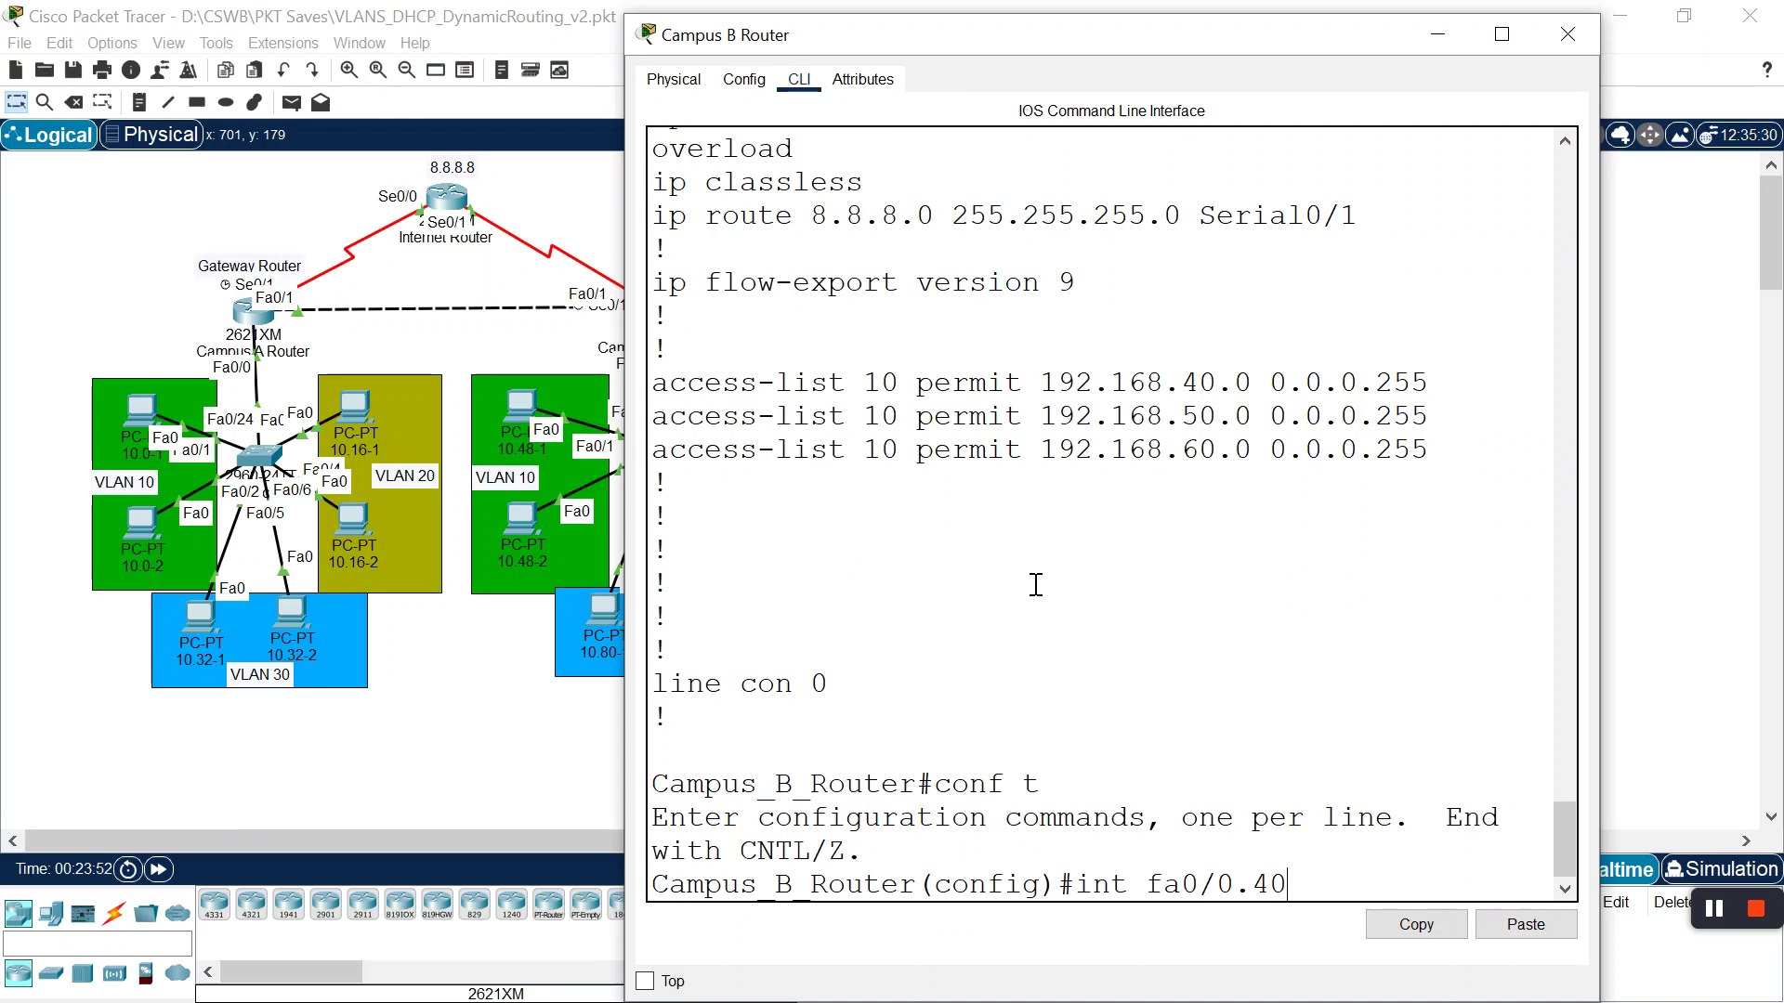
Check the subinterface numbers in the Campus B Router's listing and enter subinterface configuration with "int fa0/0.10"
{"action": "scroll", "coordinate": [1035, 585], "scroll_direction": "up", "scroll_amount": 5}
{"action": "scroll", "coordinate": [1036, 584], "scroll_direction": "up", "scroll_amount": 10}
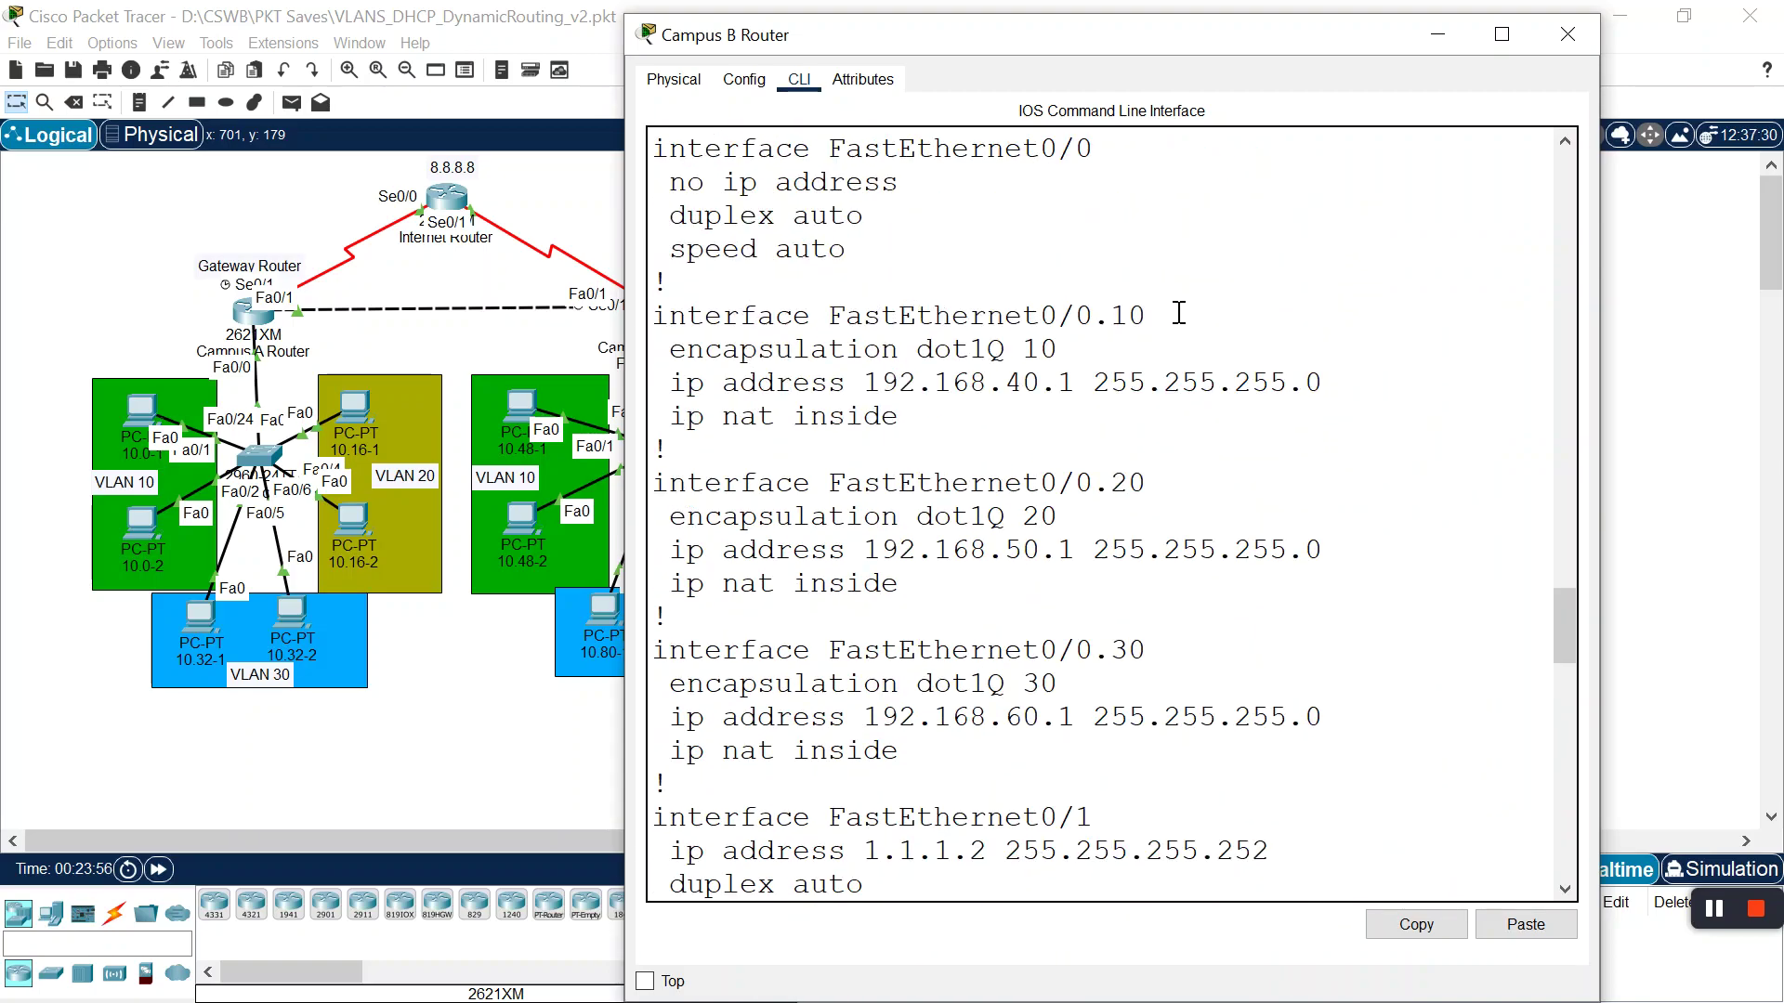
{"action": "left_click_drag", "start_coordinate": [1178, 313], "coordinate": [1057, 313]}
{"action": "scroll", "coordinate": [927, 452], "scroll_direction": "down", "scroll_amount": 20}
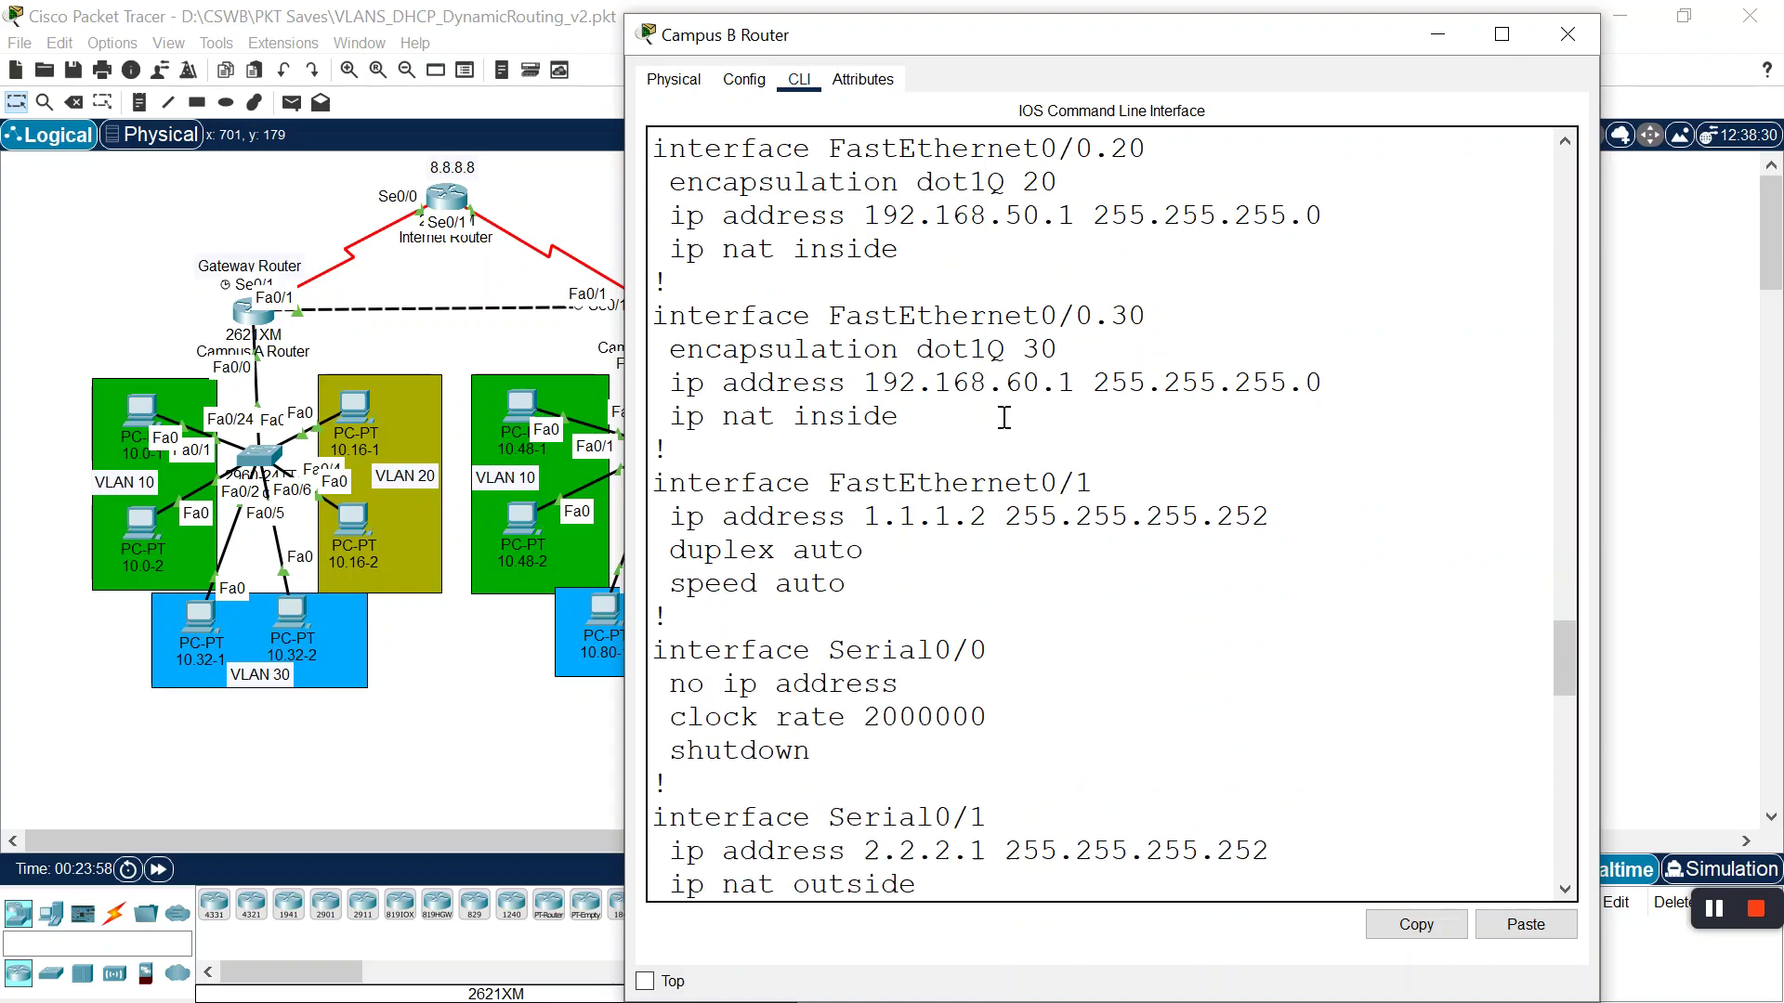
{"action": "scroll", "coordinate": [1190, 743], "scroll_direction": "down", "scroll_amount": 1}
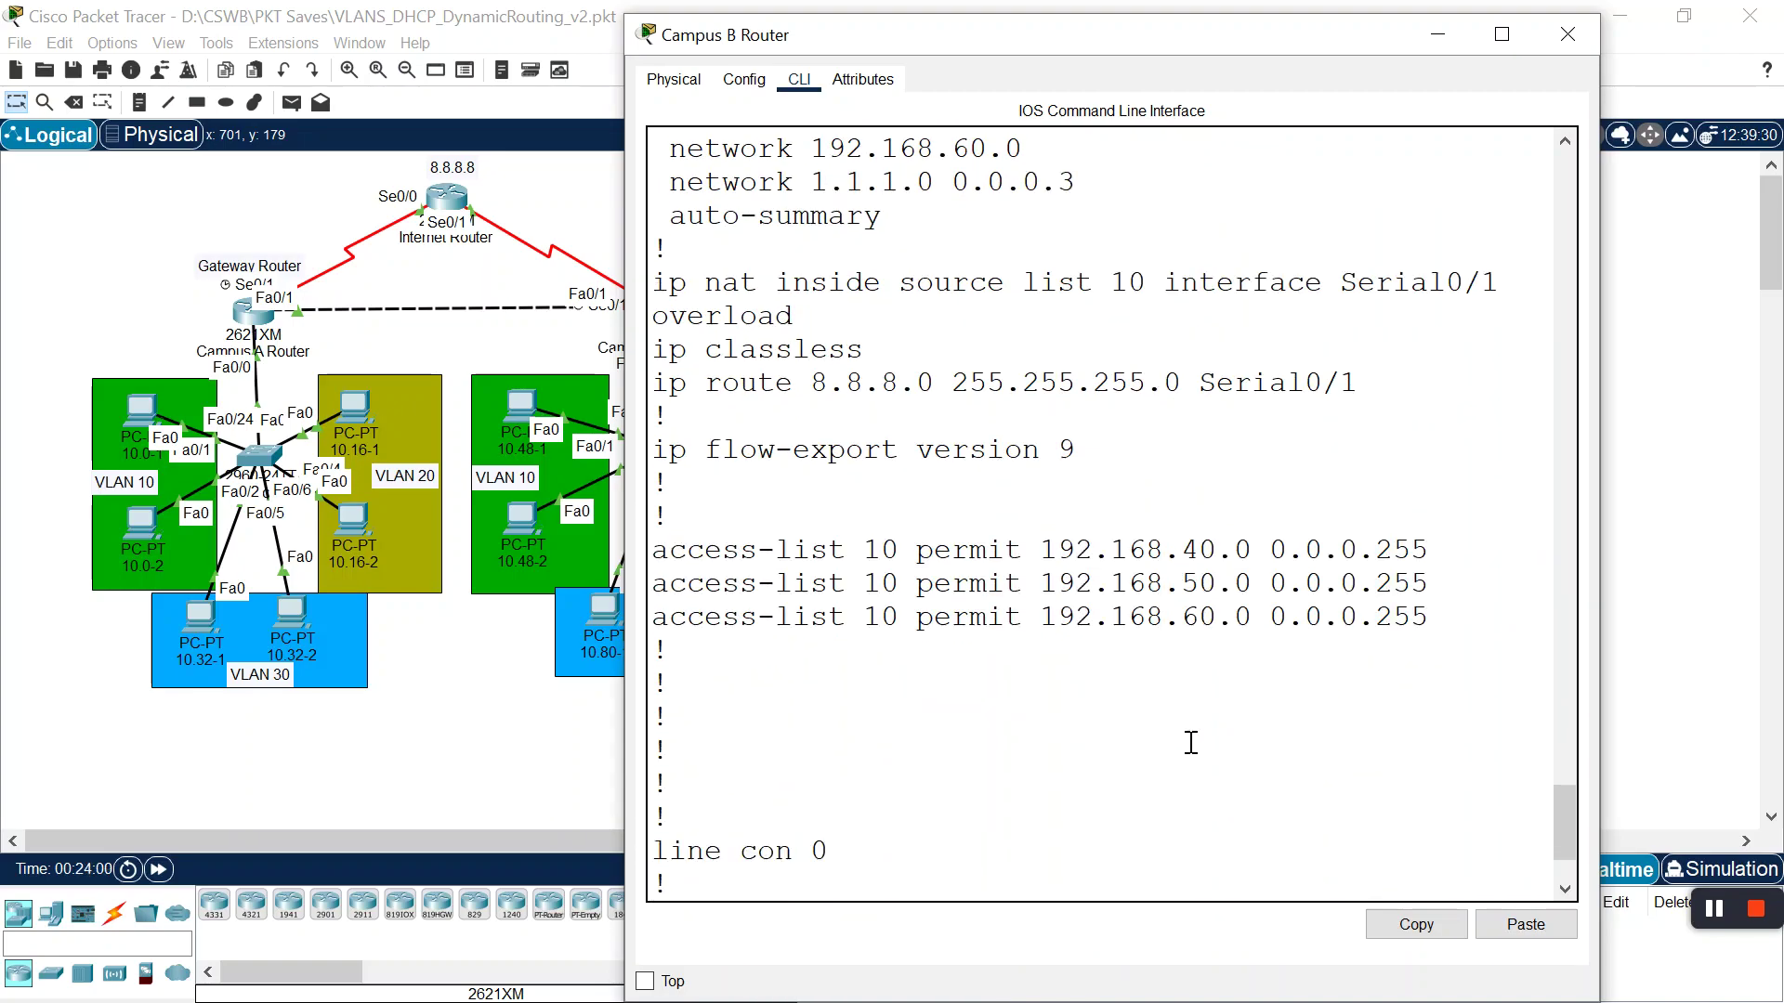
{"action": "scroll", "coordinate": [1191, 743], "scroll_direction": "down", "scroll_amount": 2}
{"action": "scroll", "coordinate": [1191, 743], "scroll_direction": "up", "scroll_amount": 15}
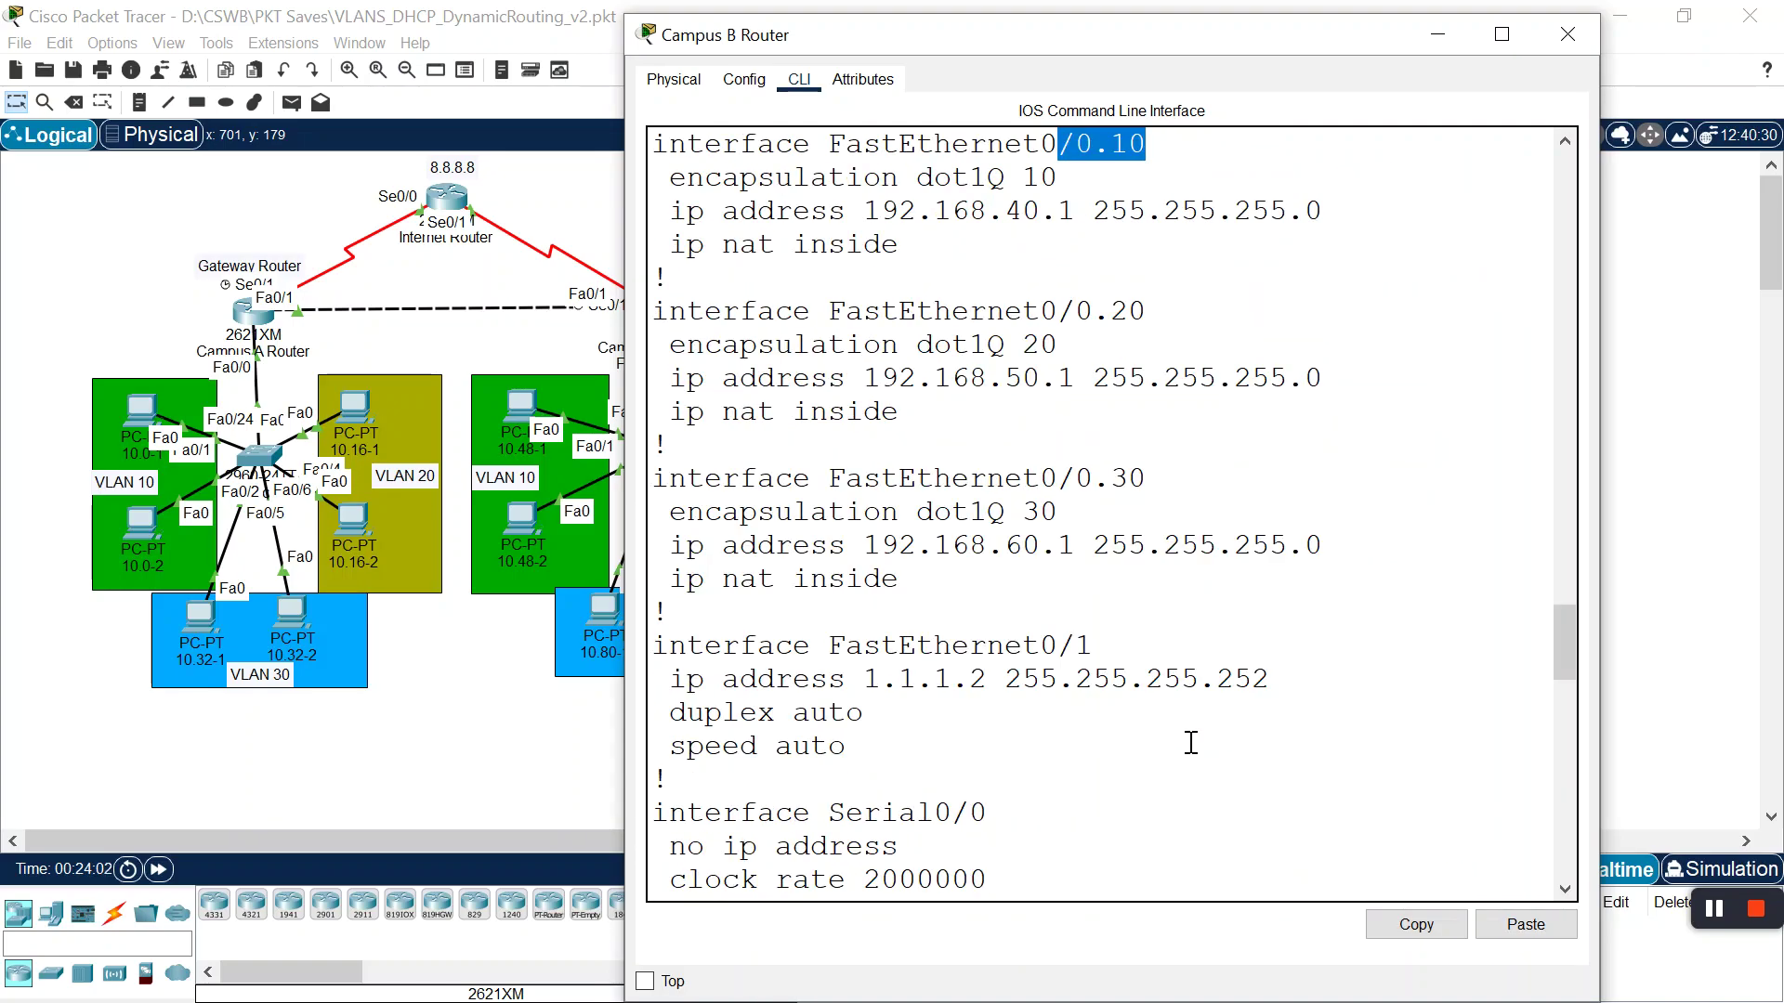
{"action": "scroll", "coordinate": [1191, 744], "scroll_direction": "down", "scroll_amount": 15}
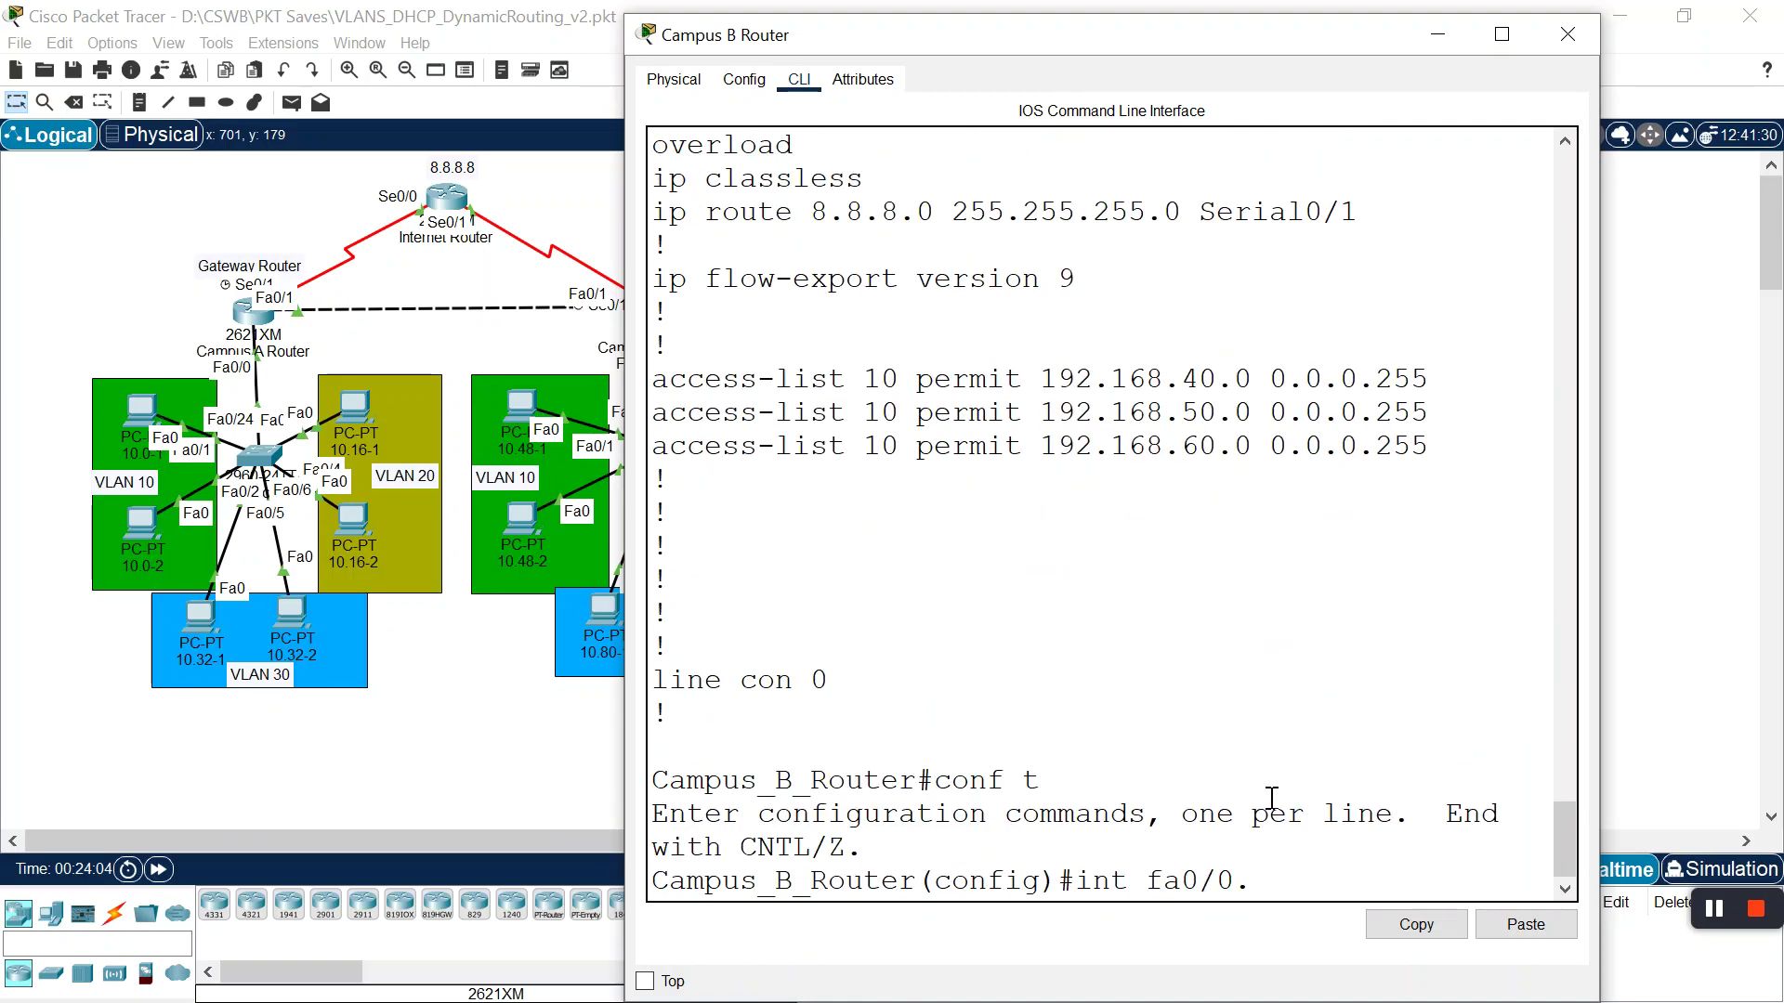
{"action": "type", "text": "10"}
{"action": "key", "text": "Return"}
Enter the "ip add" command for the Campus B Router's fa0/0.10 subinterface with the address 192.168.10.49
{"action": "type", "text": "ip add 192.1"}
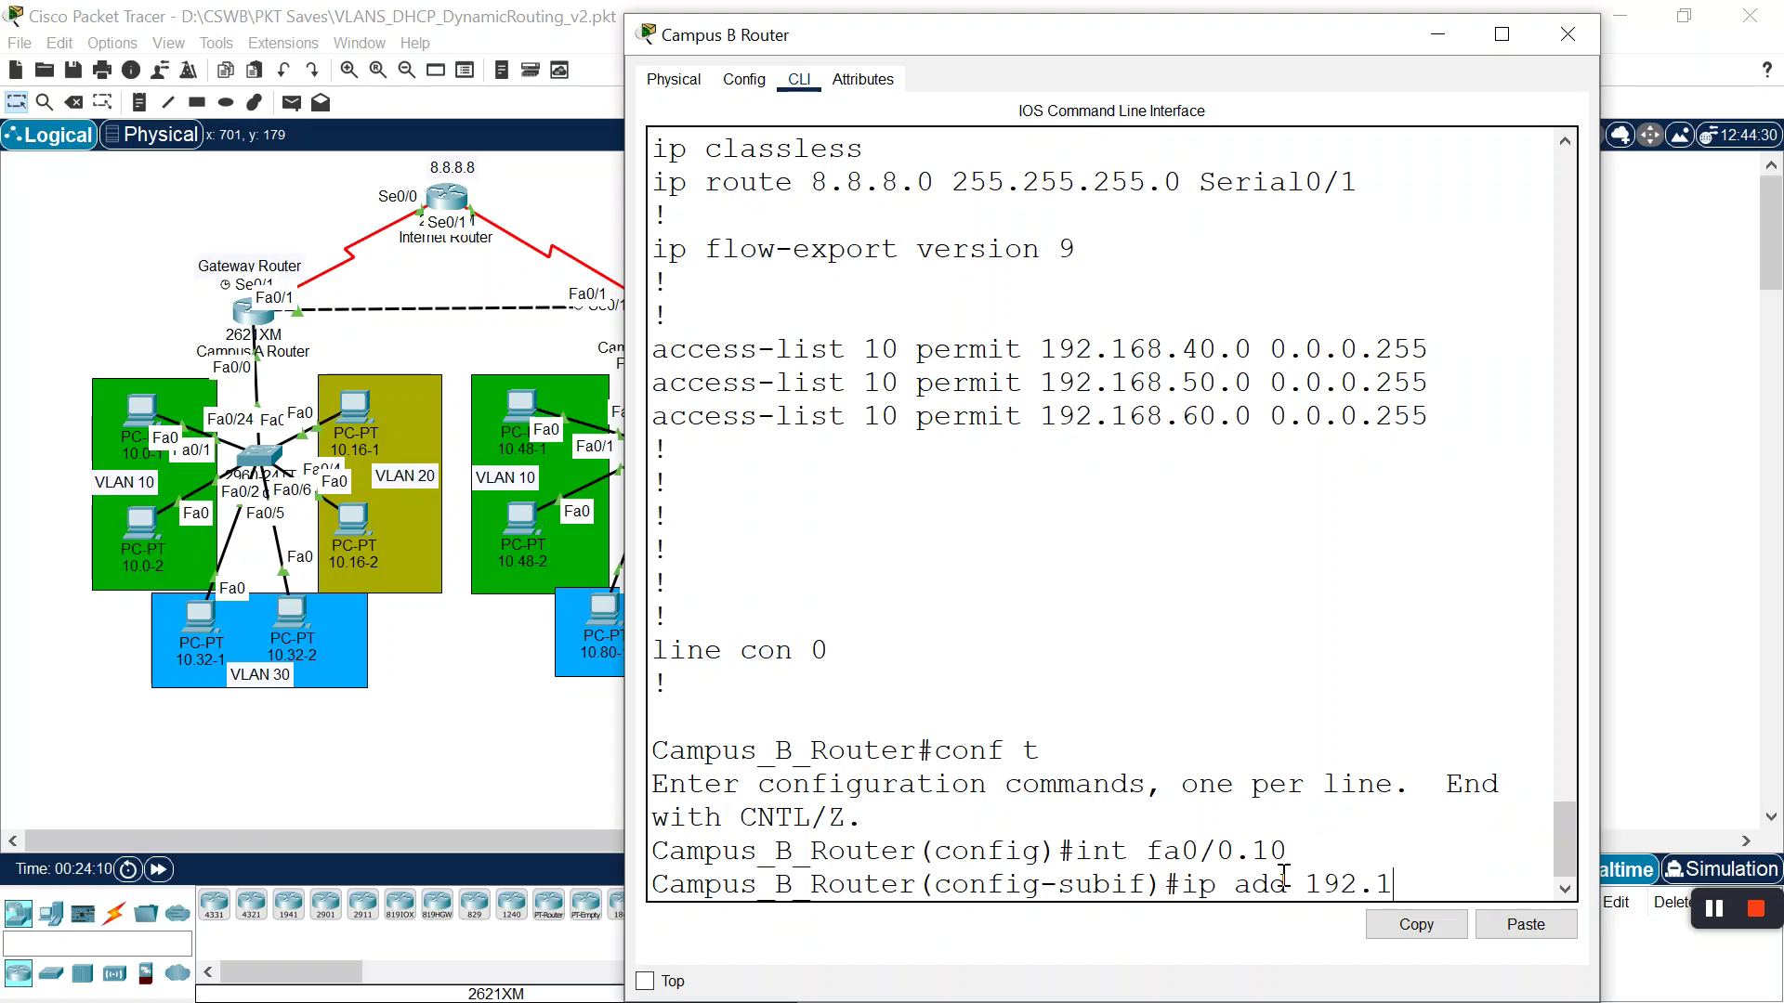
{"action": "type", "text": "68.10.48"}
{"action": "key", "text": "BackSpace"}
{"action": "type", "text": "9 "}
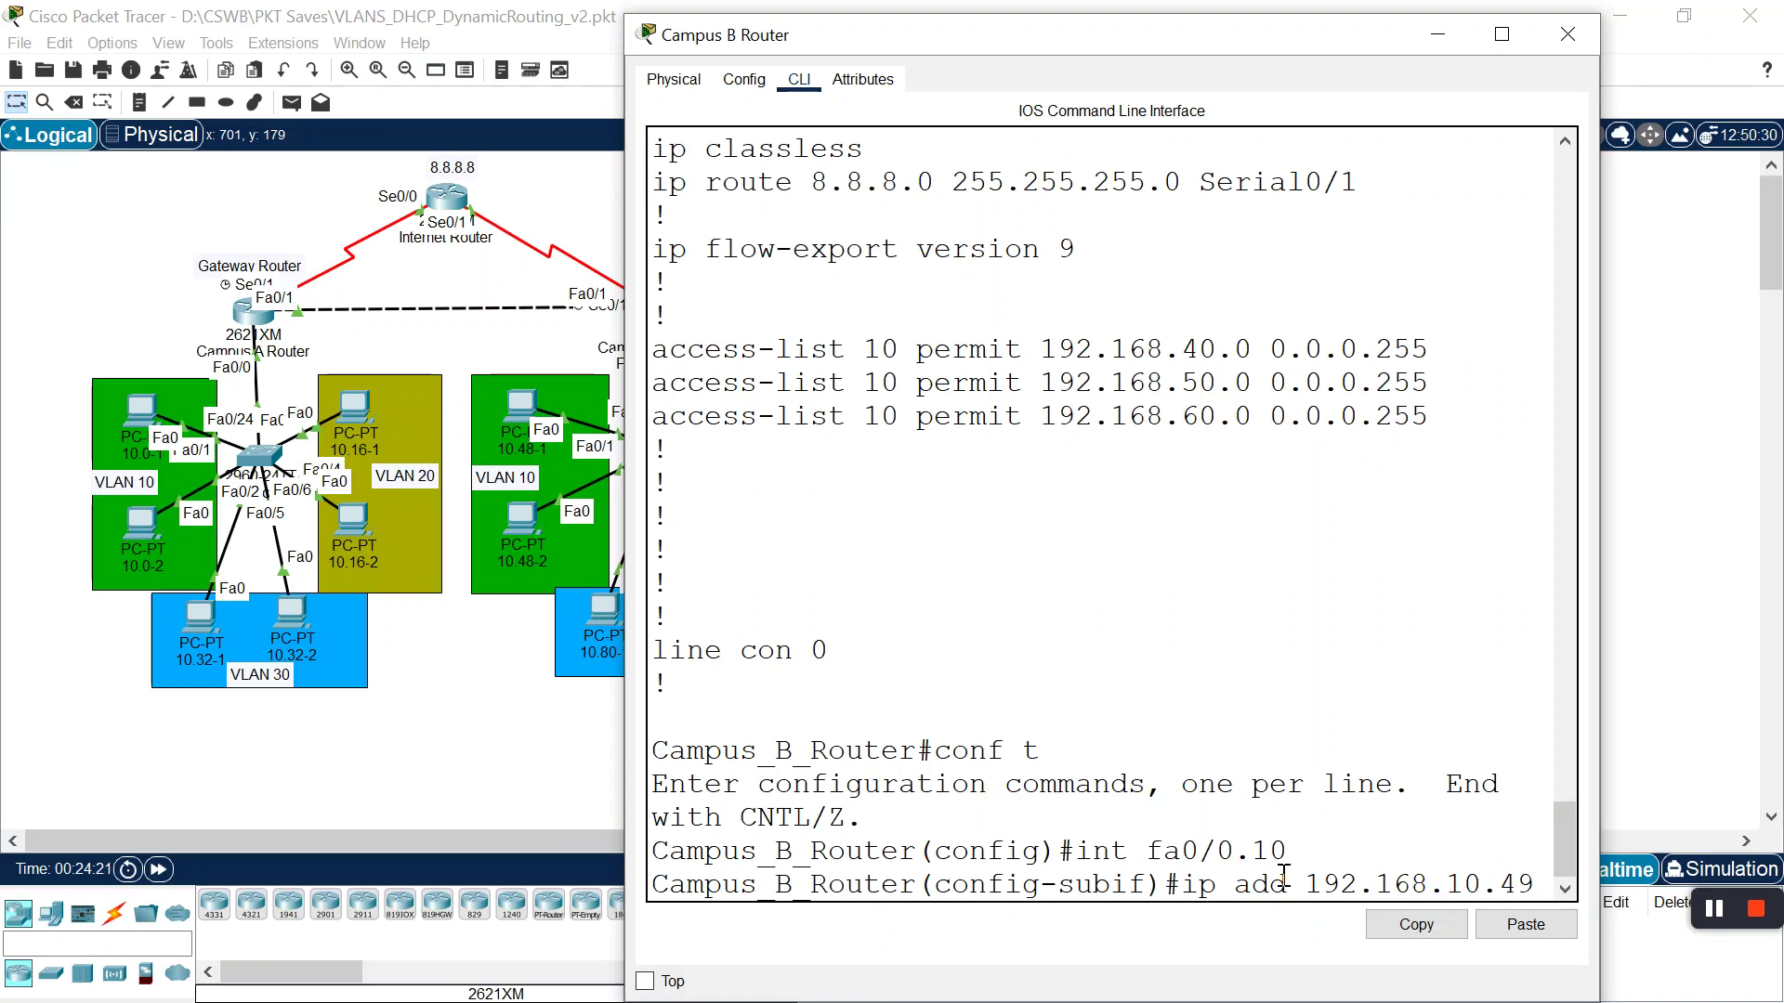
Complete the FastEthernet0/0.10 address 192.168.10.49 with subnet mask 255.255.255.240
{"action": "type", "text": "255."}
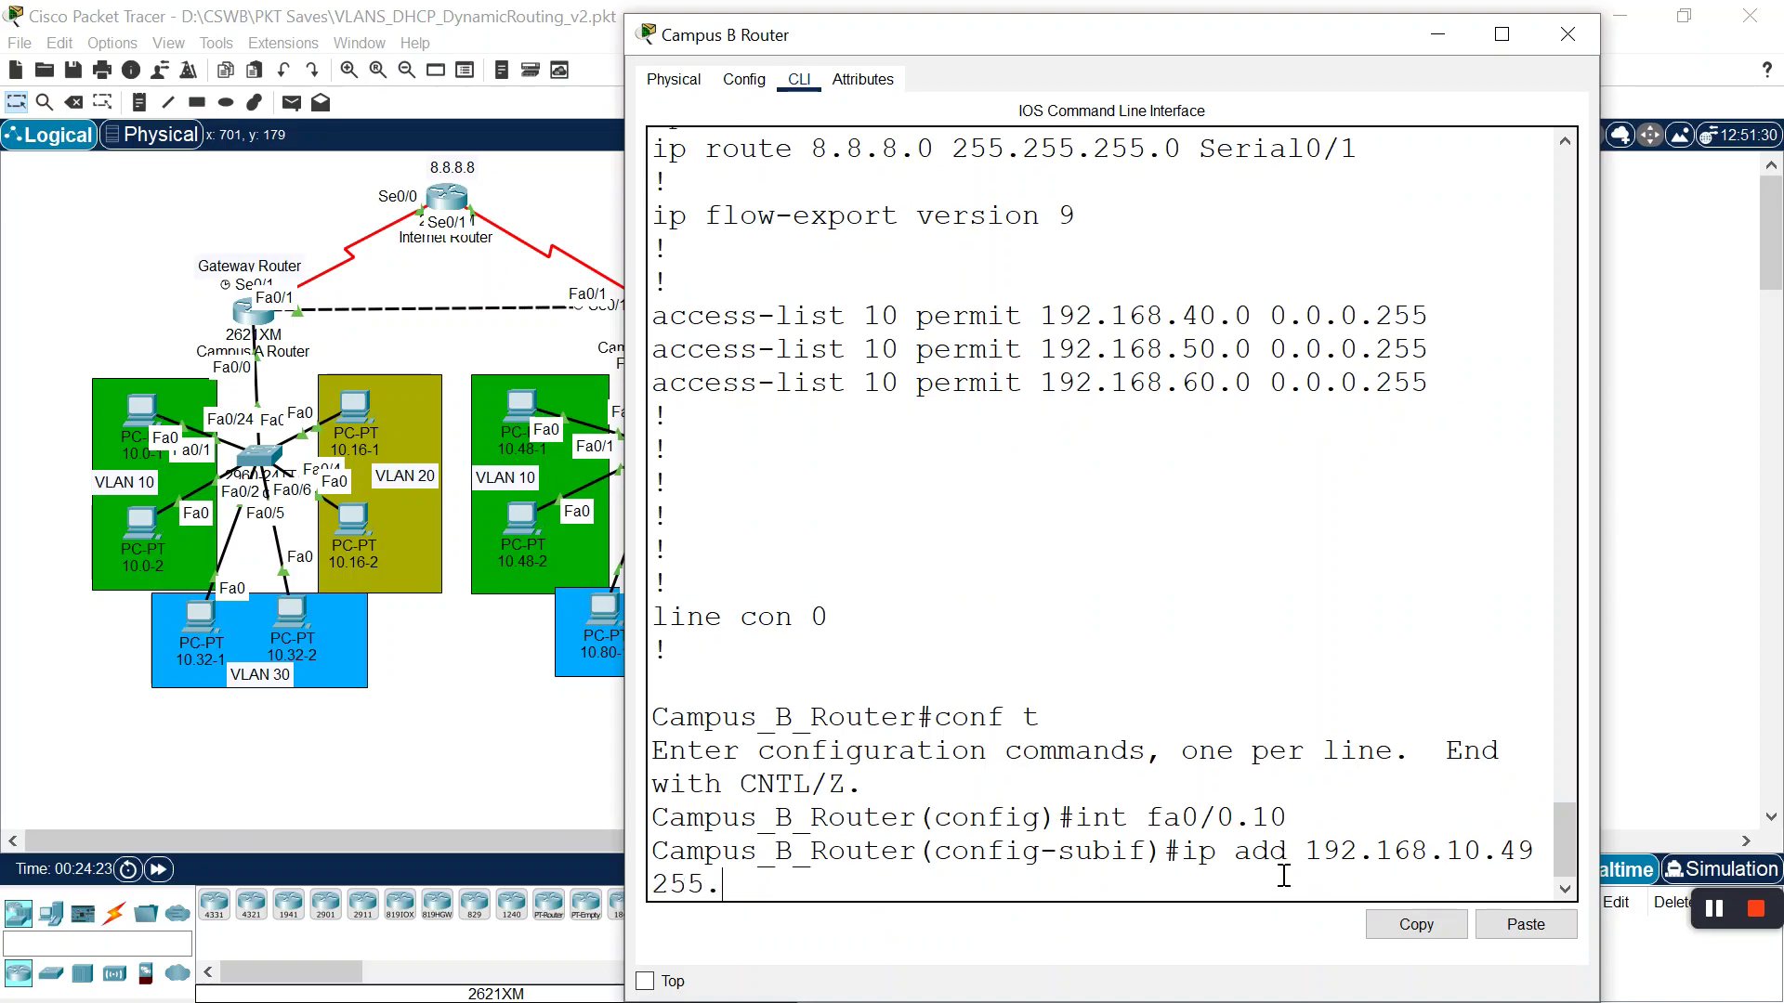
{"action": "type", "text": "255.255.240"}
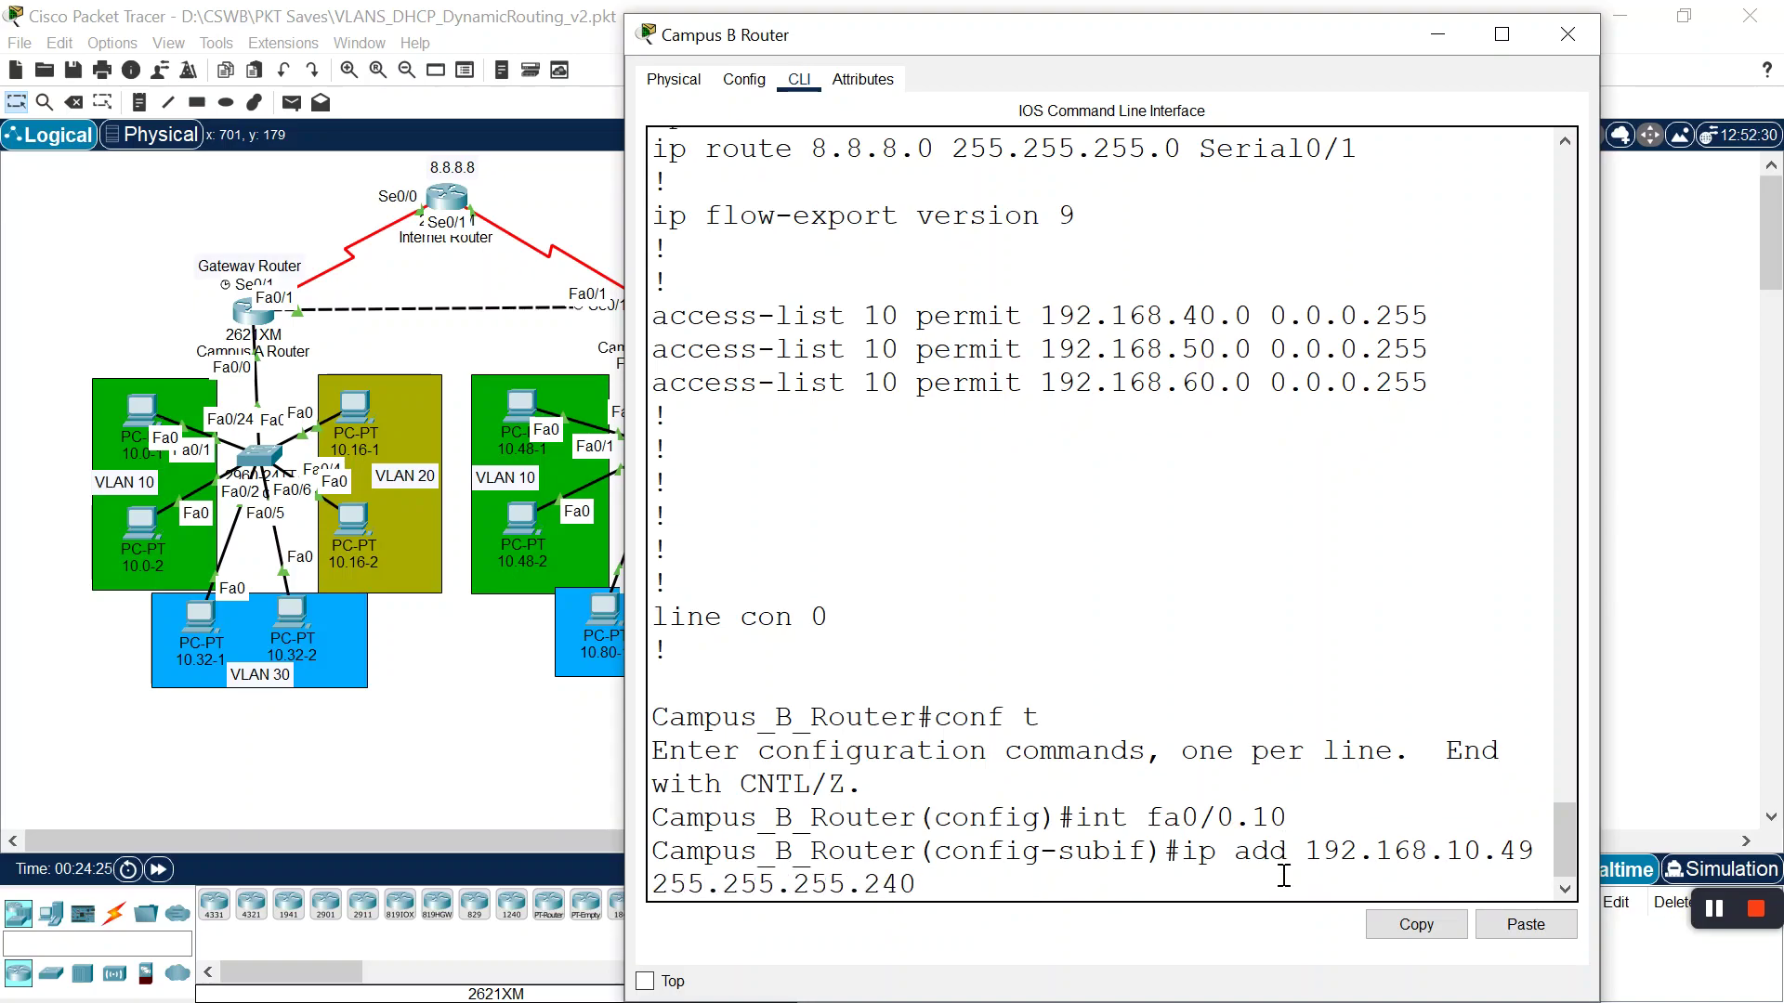
{"action": "key", "text": "Return"}
Assign IP address 192.168.10.65 with mask 255.255.255.240 to subinterface fa0/0.20 on the Campus B router
{"action": "type", "text": "int fa"}
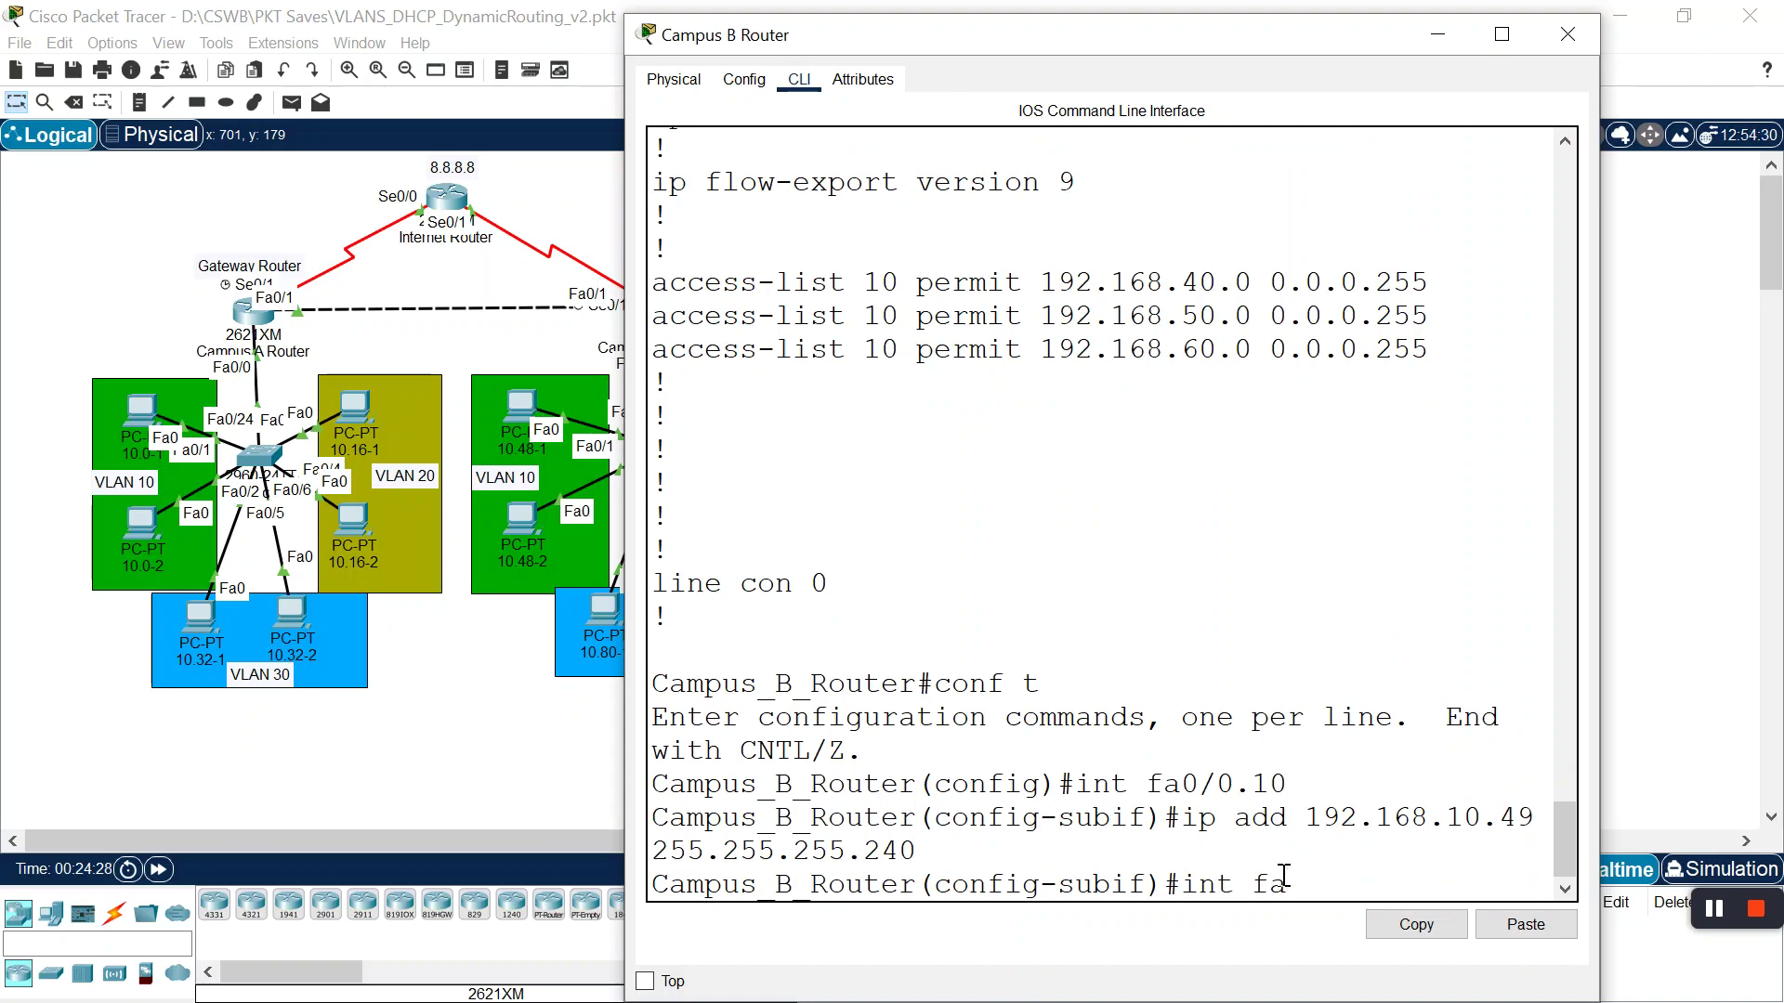
{"action": "type", "text": "0/0.10"}
{"action": "key", "text": "BackSpace"}
{"action": "key", "text": "BackSpace"}
{"action": "type", "text": "2"}
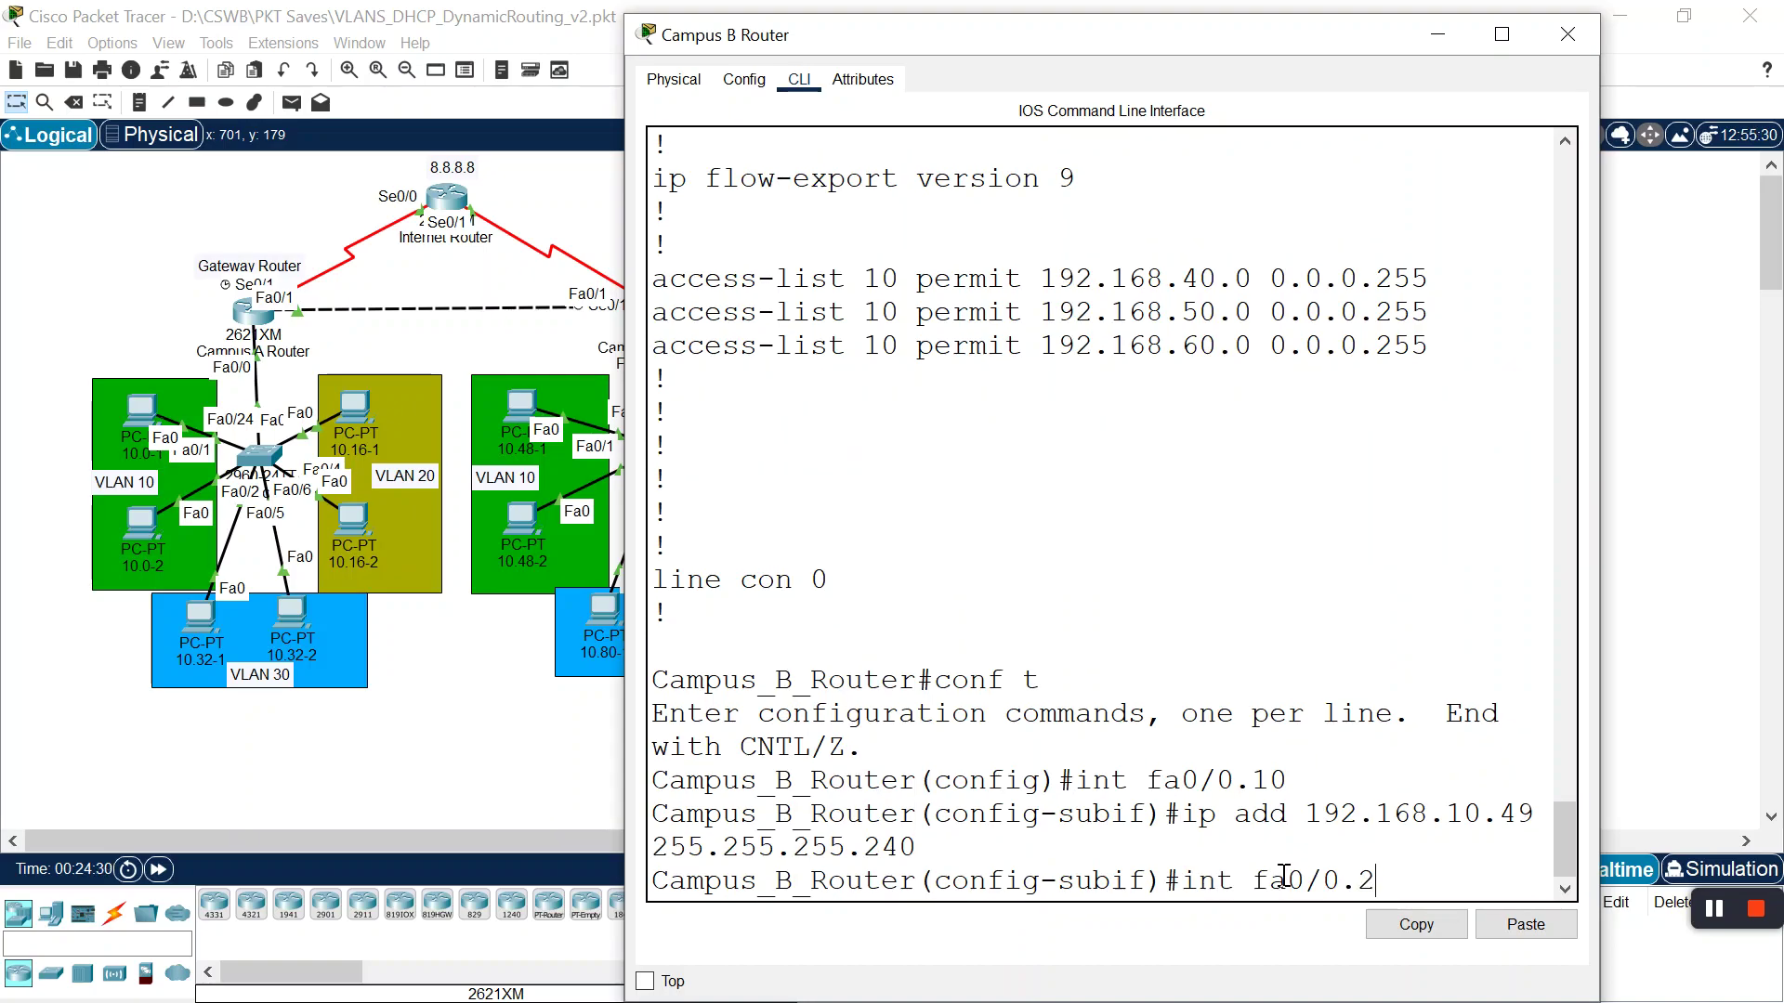
{"action": "type", "text": "0"}
{"action": "key", "text": "Return"}
{"action": "type", "text": "ip add"}
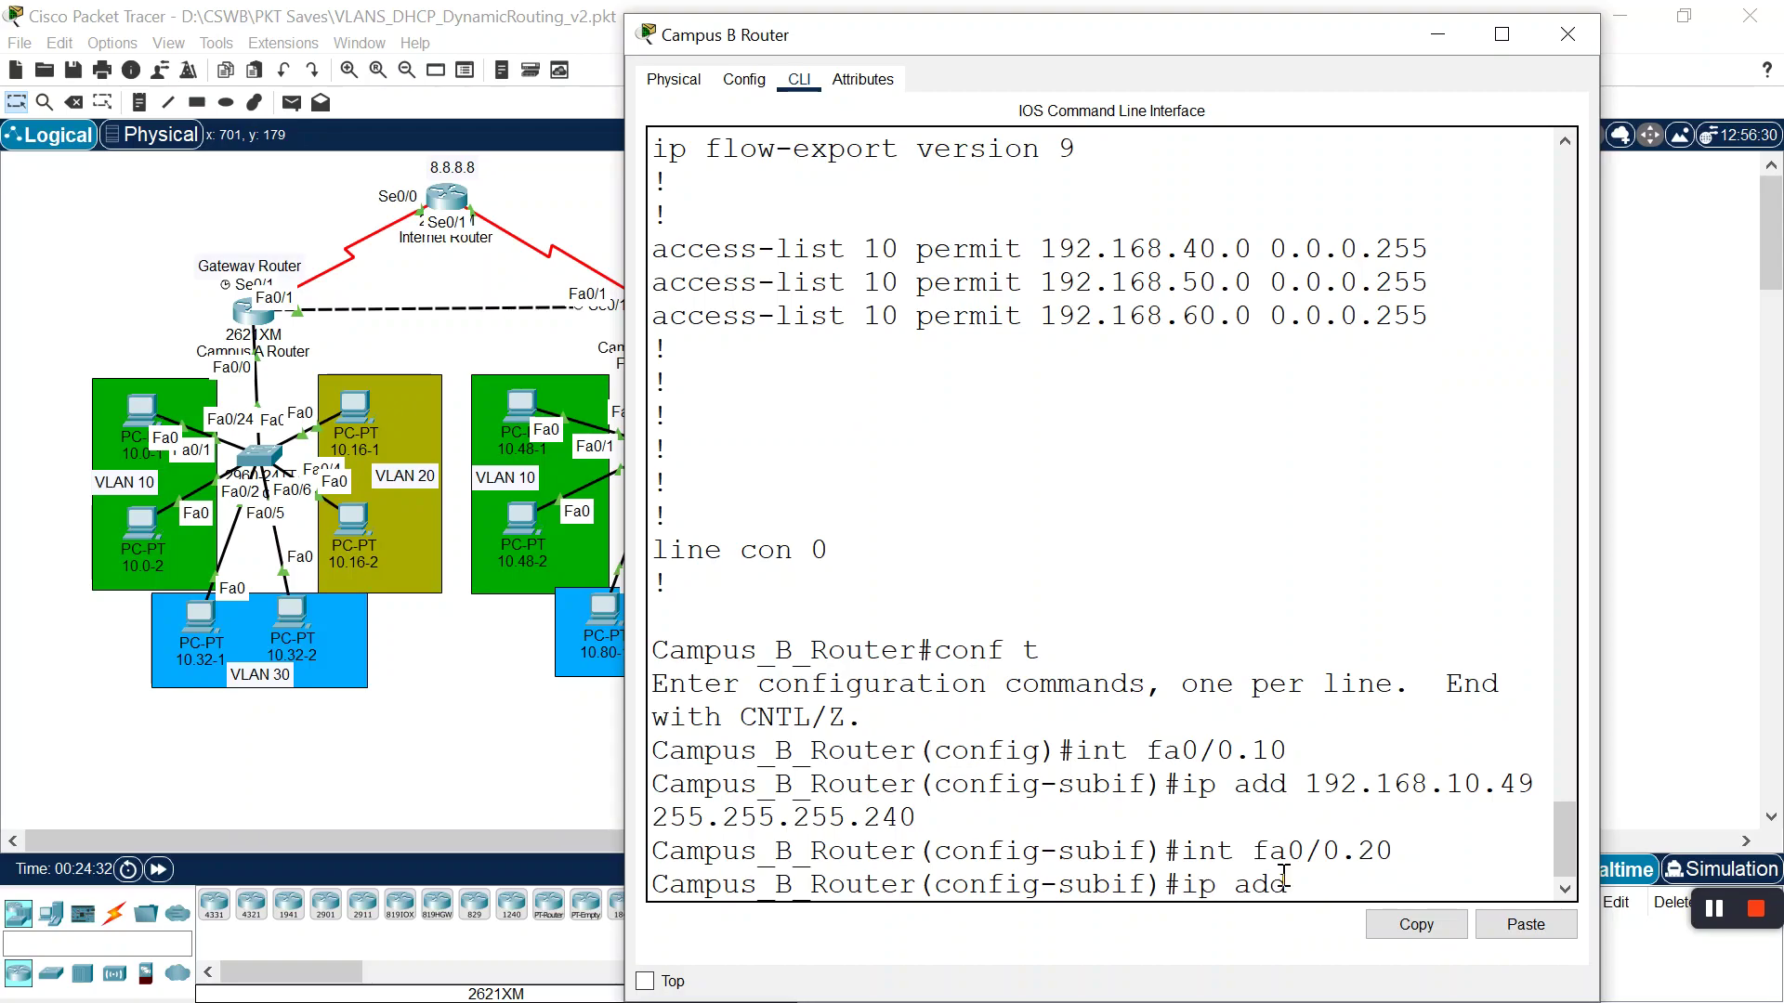
{"action": "type", "text": " 192.168.10."}
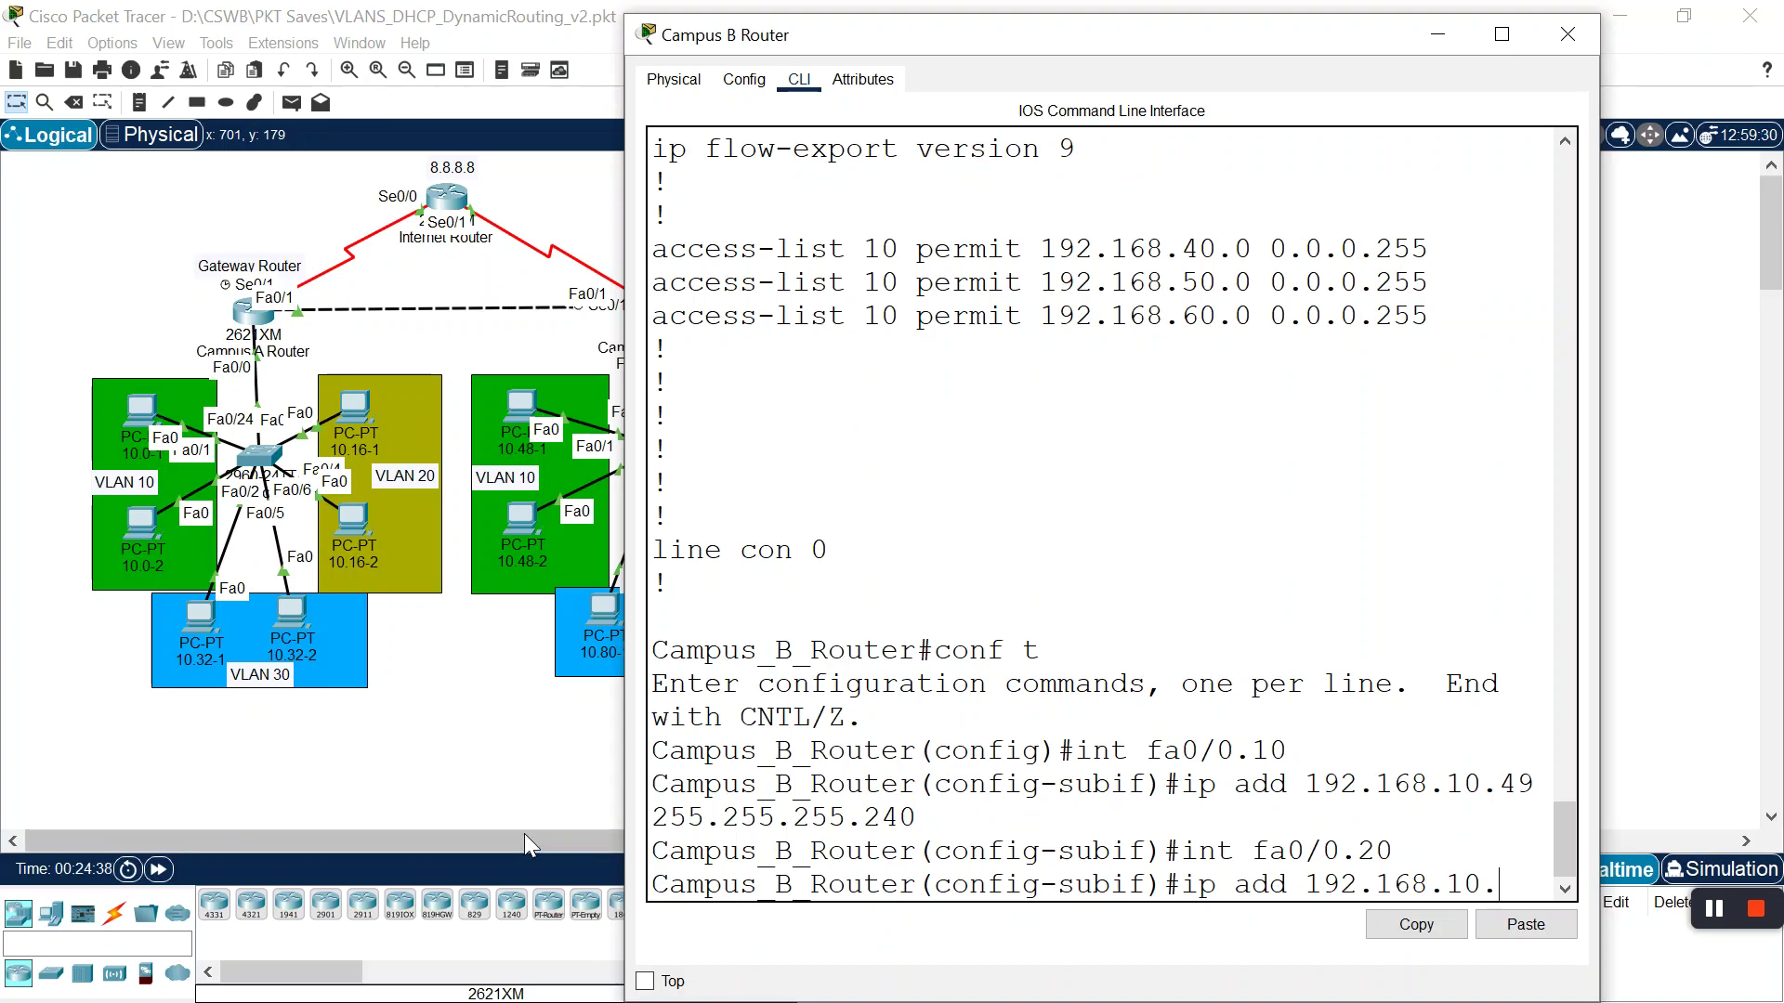
{"action": "type", "text": "65 255"}
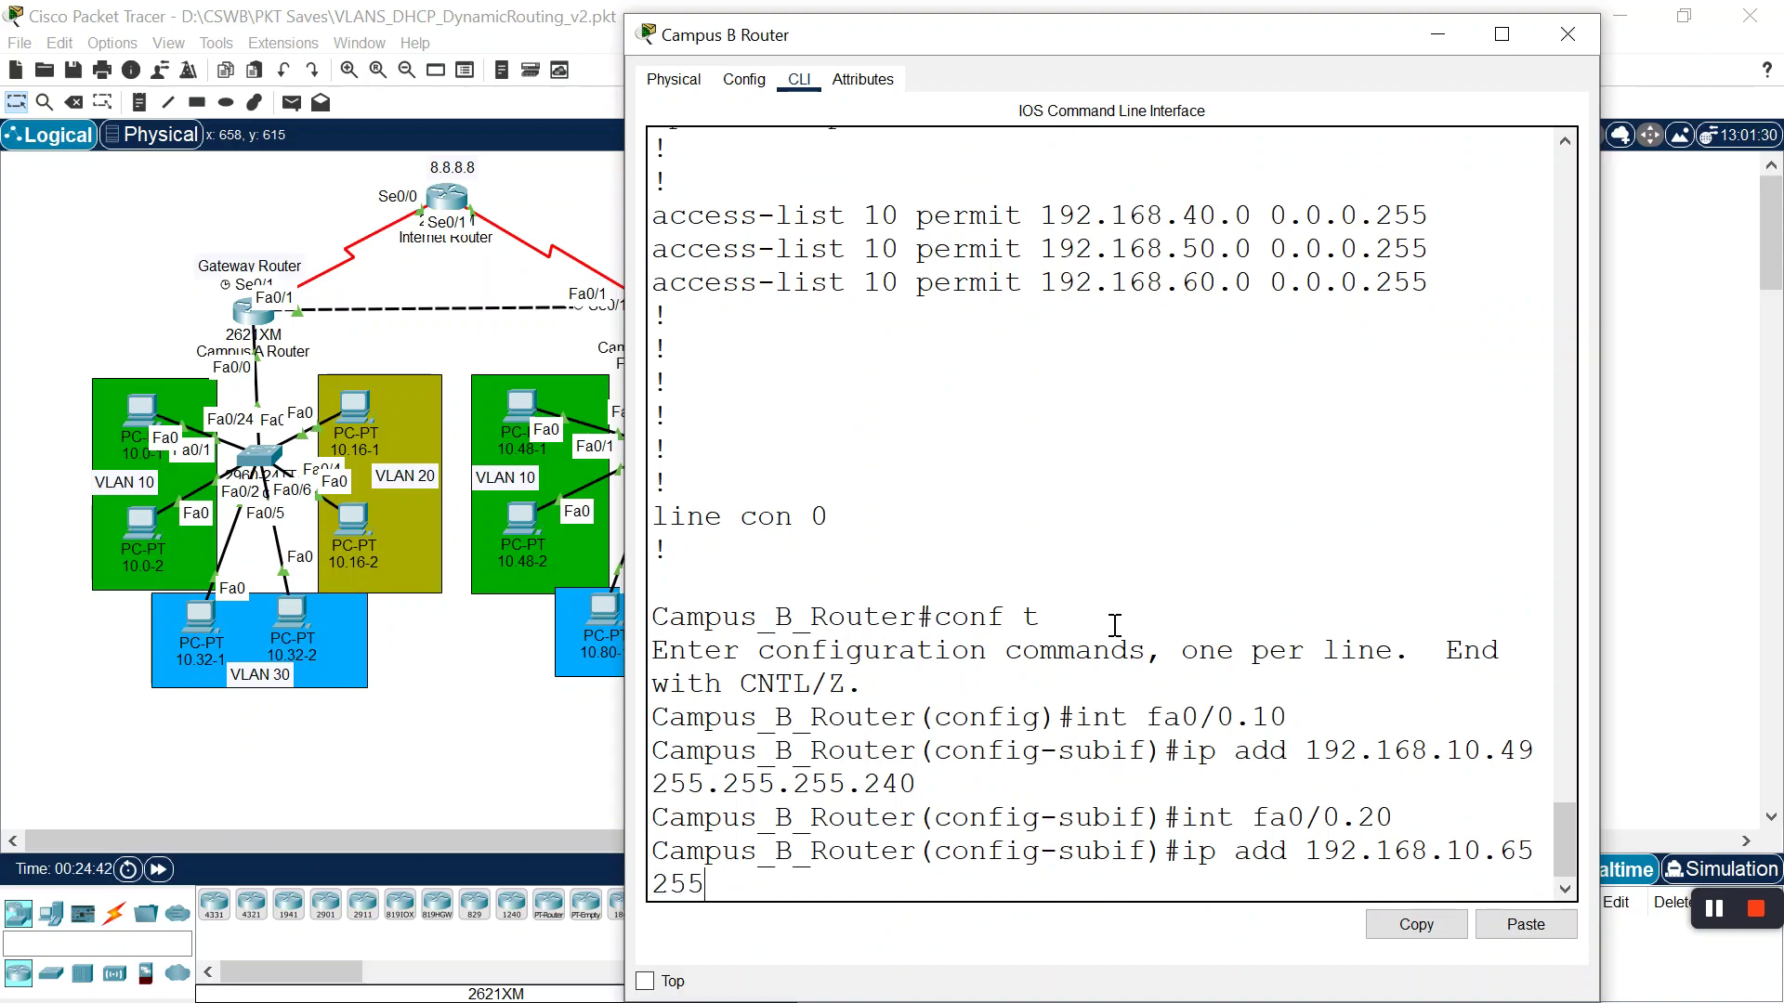
{"action": "type", "text": ".255.25"}
{"action": "key", "text": "BackSpace"}
{"action": "type", "text": "40"}
{"action": "key", "text": "Return"}
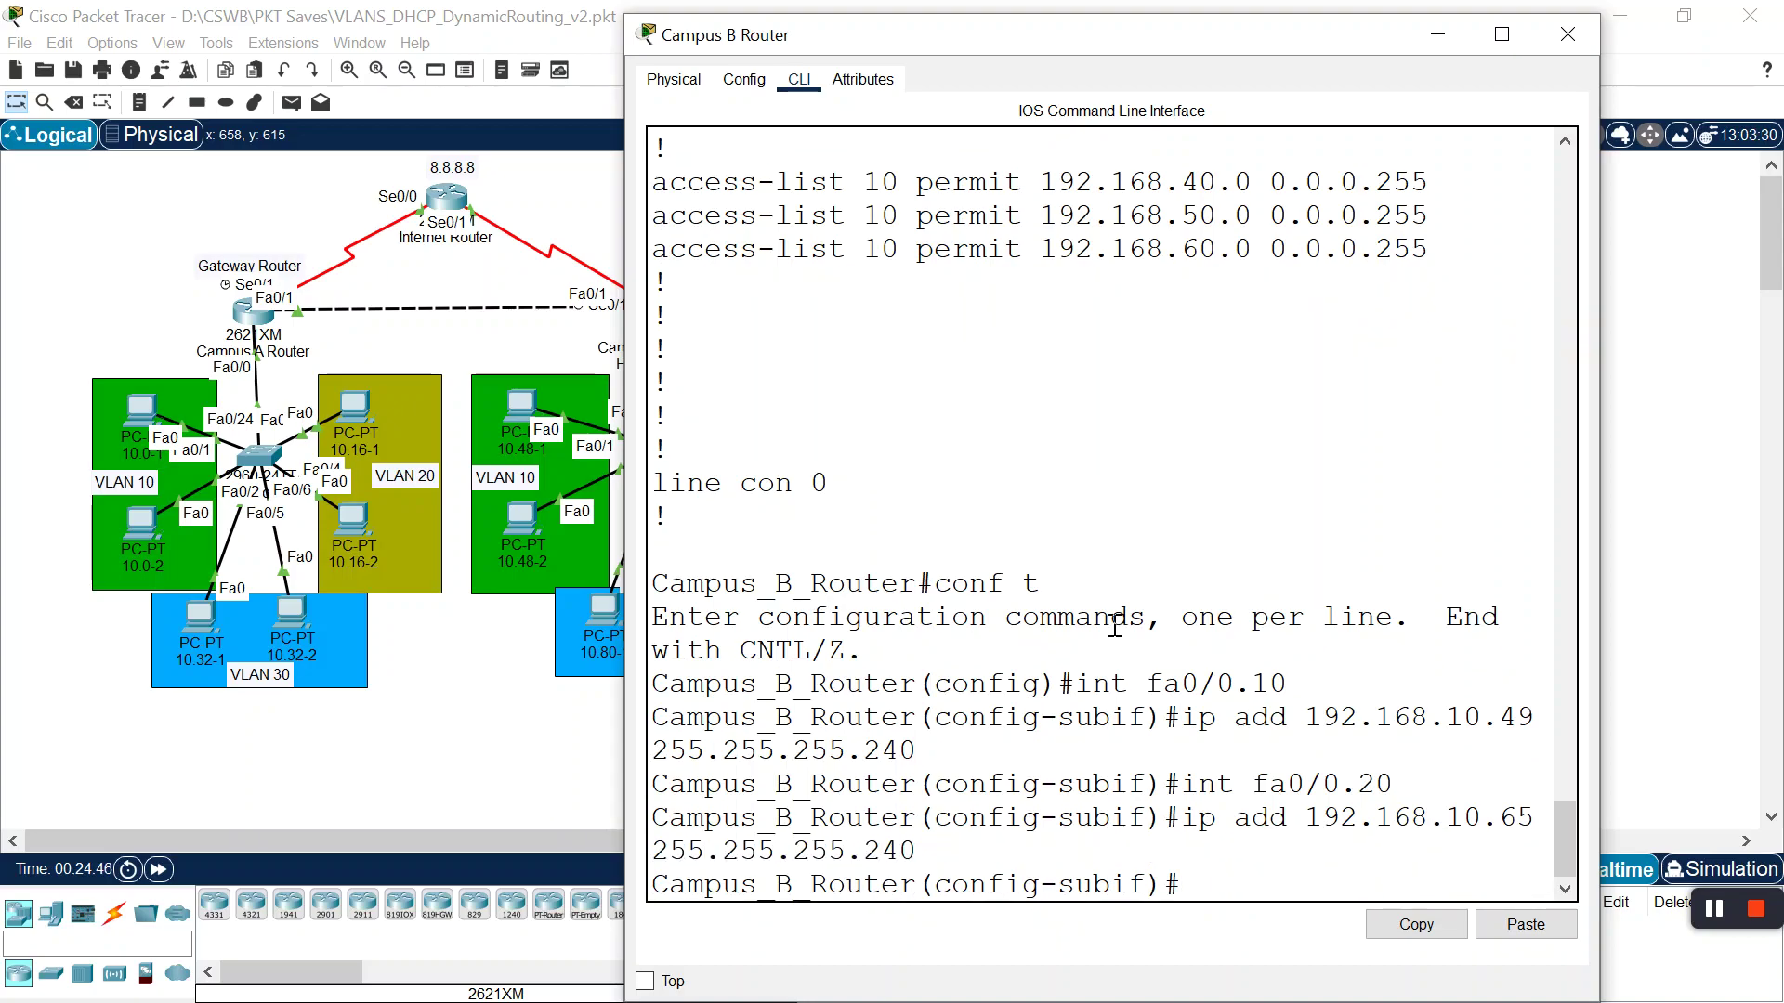
Assign IP address 192.168.10.81 with mask 255.255.255.240 to subinterface fa0/0.30 and return to global configuration mode
{"action": "key", "text": "Up"}
{"action": "key", "text": "Up"}
{"action": "key", "text": "BackSpace"}
{"action": "type", "text": "3"}
{"action": "key", "text": "Return"}
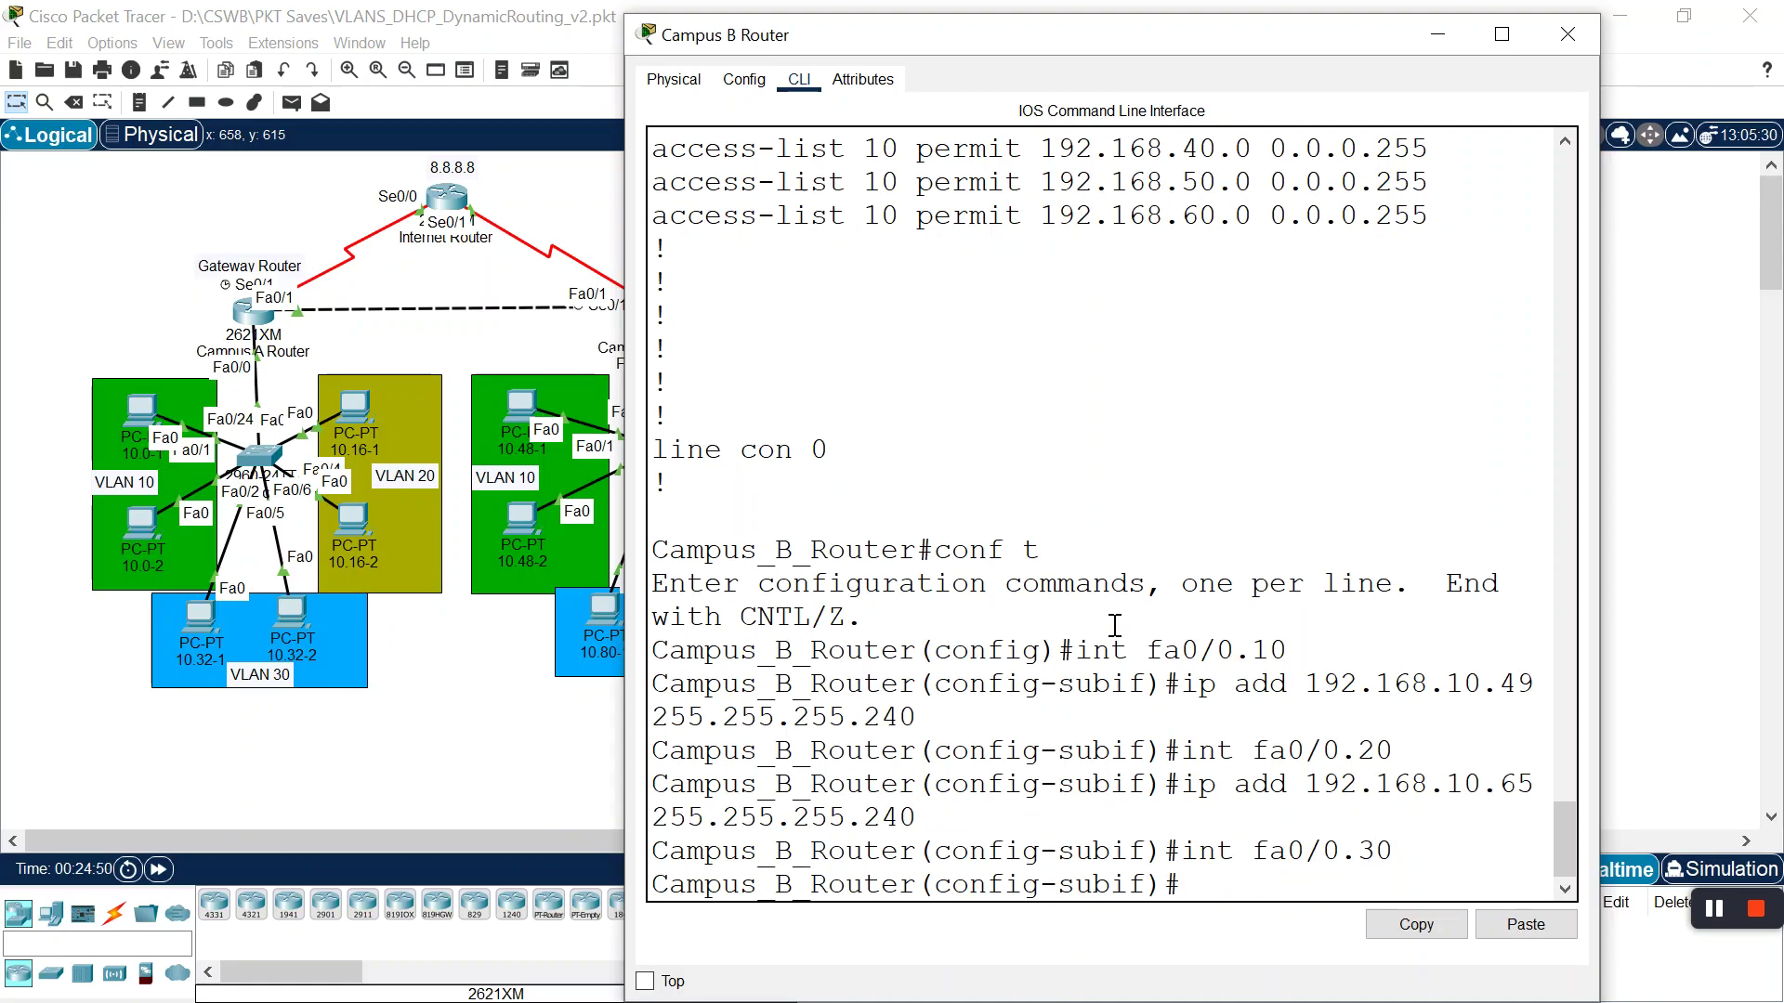
{"action": "key", "text": "Up"}
{"action": "key", "text": "Up"}
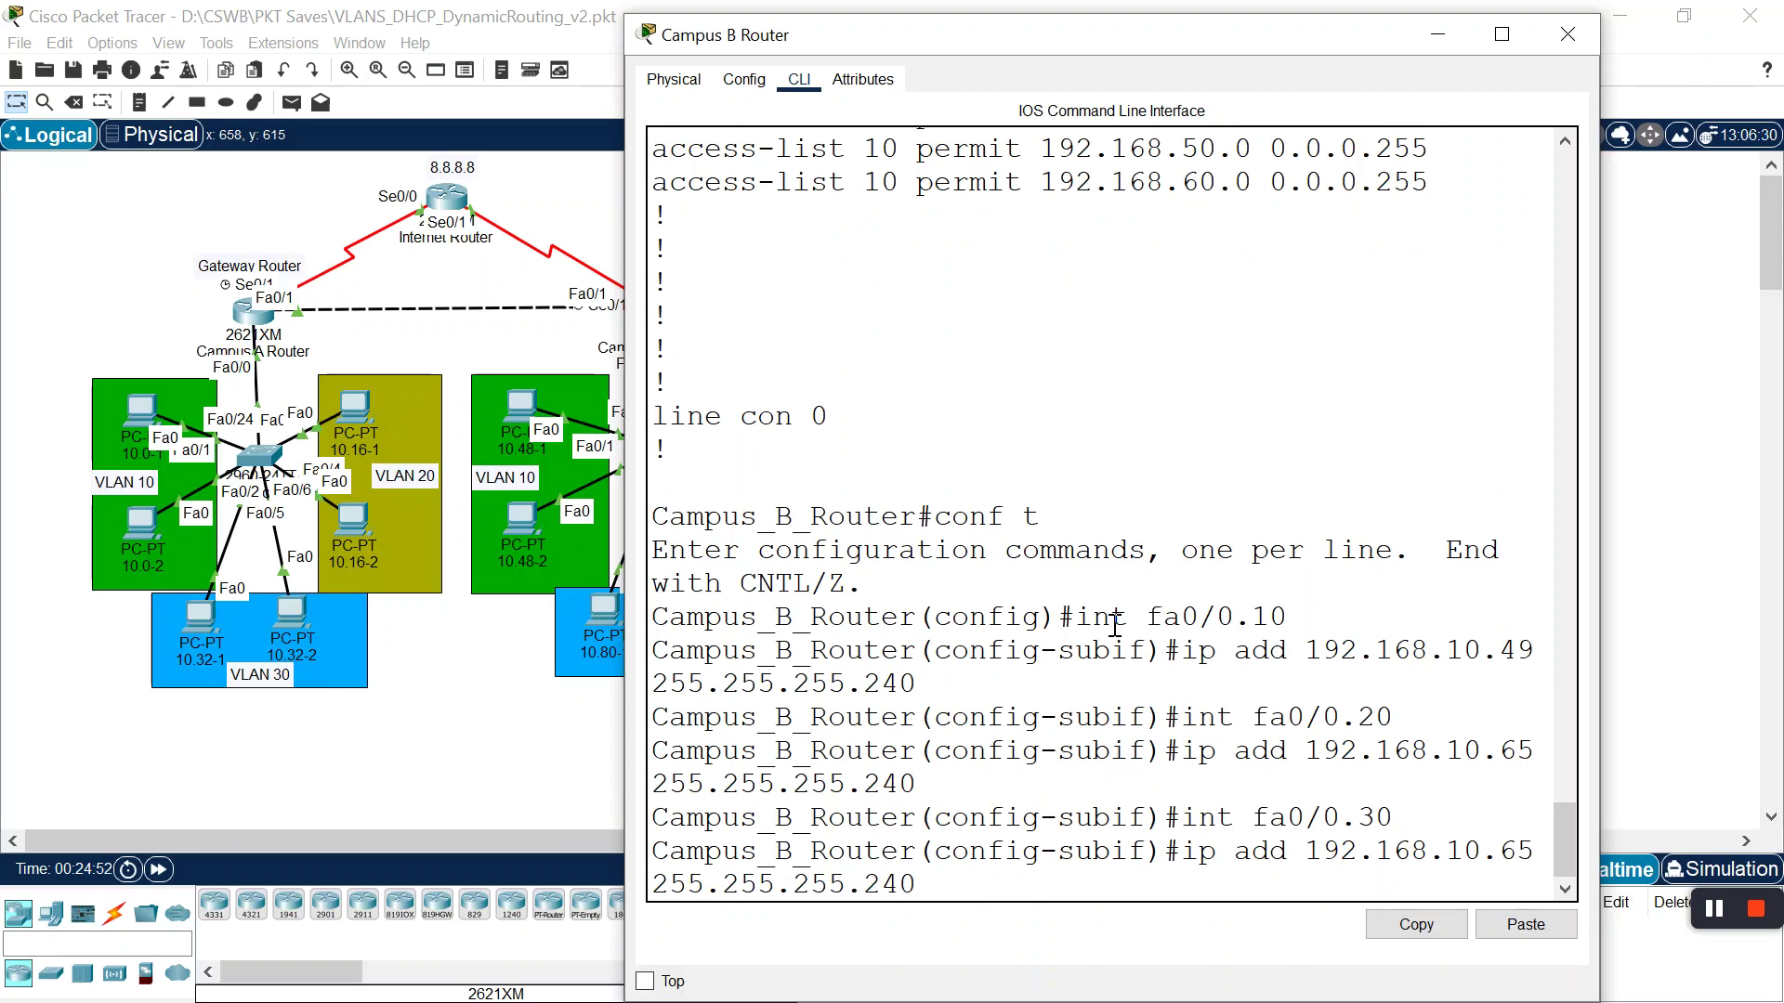
{"action": "key", "text": "Left"}
{"action": "key", "text": "Left"}
{"action": "key", "text": "Left"}
{"action": "key", "text": "Left"}
{"action": "key", "text": "Left"}
{"action": "key", "text": "Left"}
{"action": "key", "text": "Left"}
{"action": "key", "text": "Left"}
{"action": "key", "text": "Left"}
{"action": "key", "text": "Right"}
{"action": "key", "text": "BackSpace"}
{"action": "key", "text": "BackSpace"}
{"action": "type", "text": "81"}
{"action": "key", "text": "Return"}
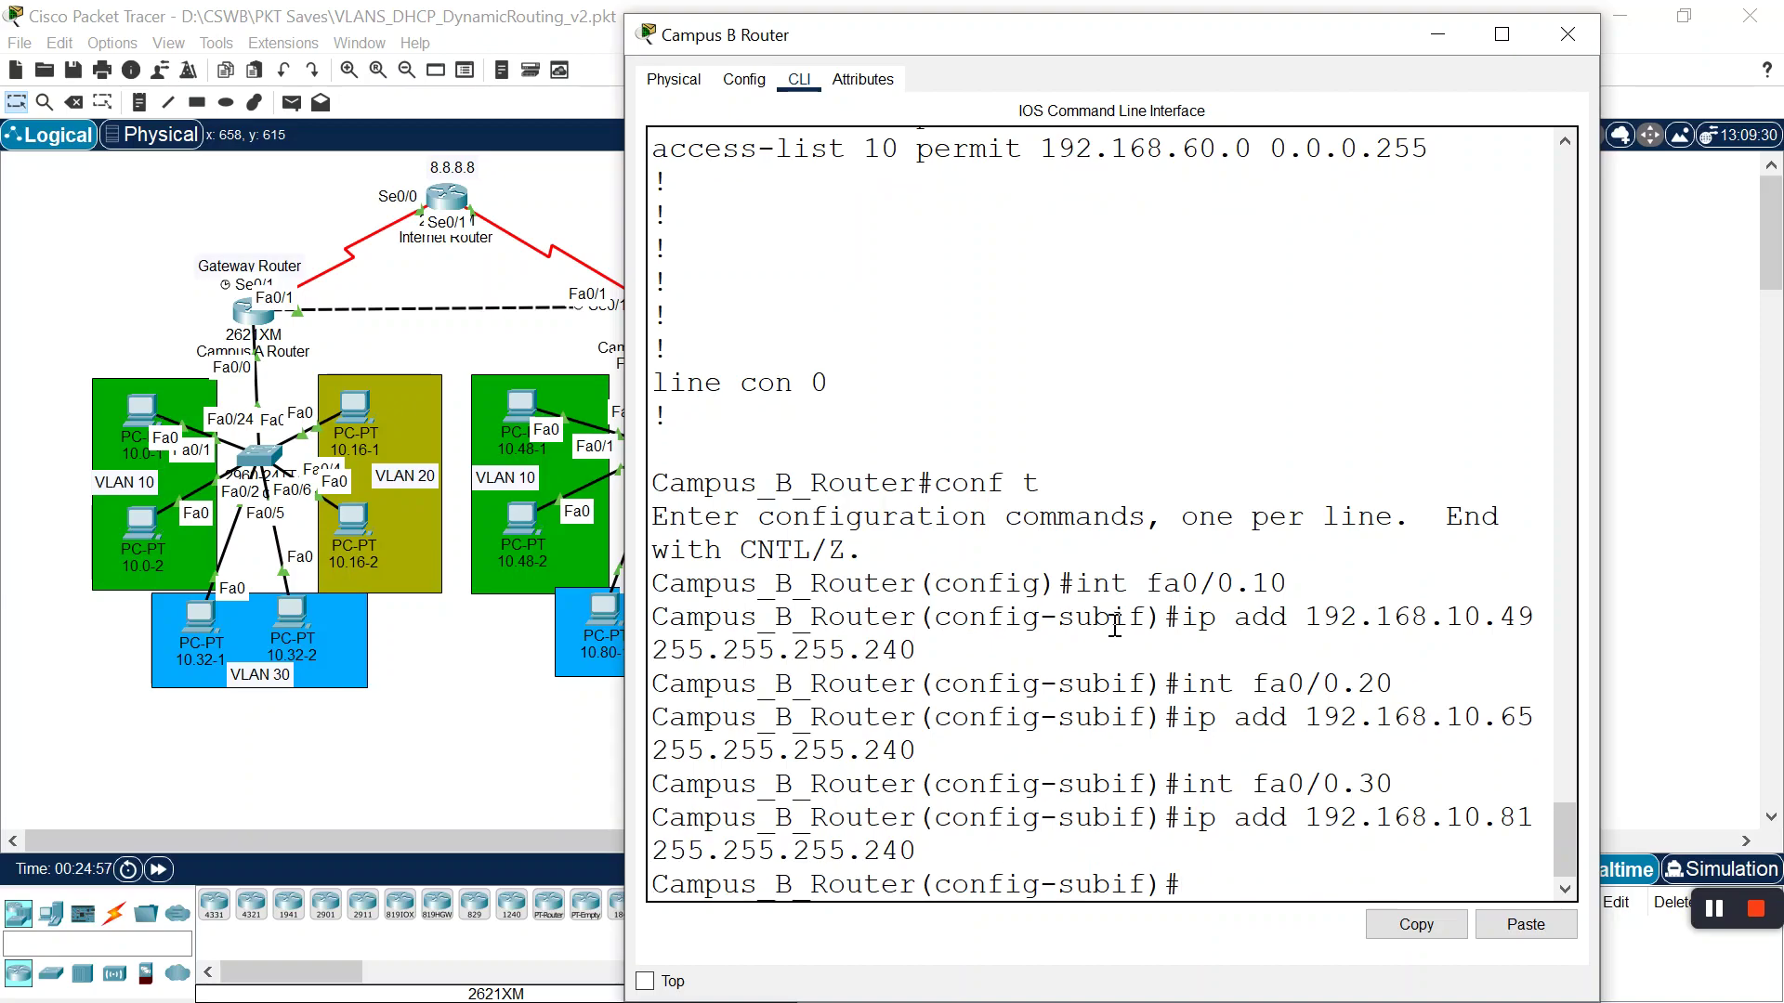
{"action": "type", "text": "exit"}
{"action": "key", "text": "Return"}
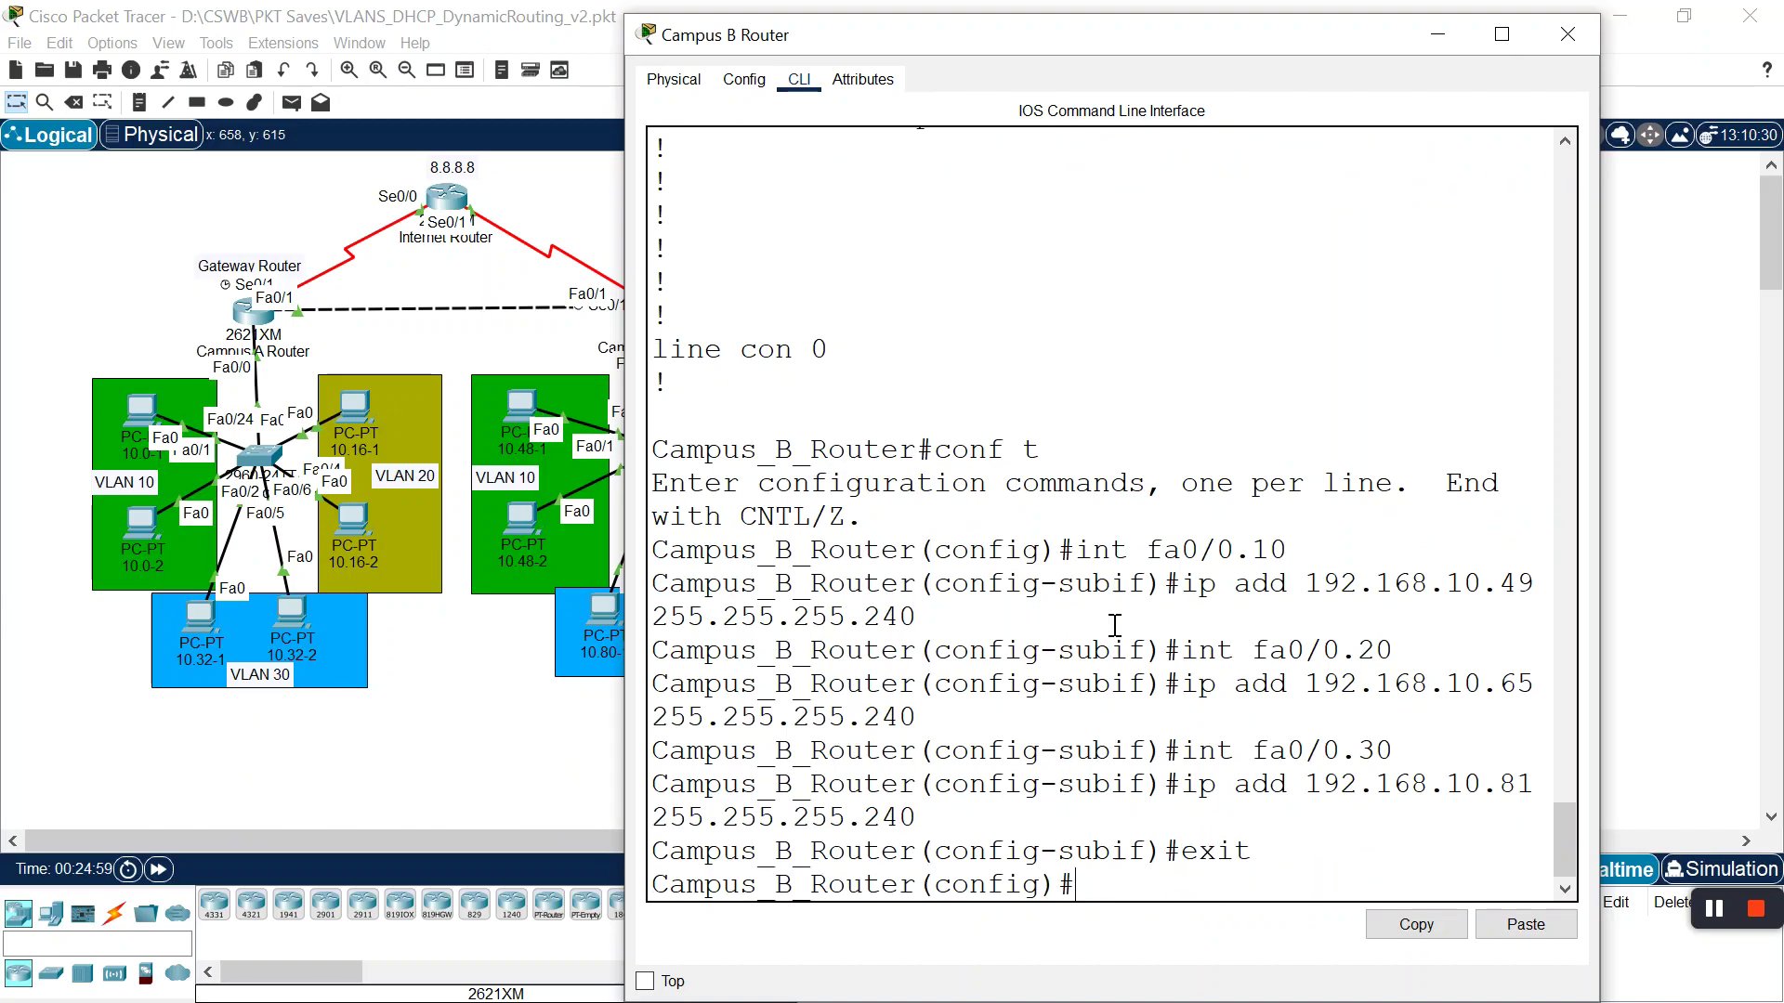
Examine the subinterface addresses and the DHCP pools in the router's running configuration
{"action": "type", "text": "do sh run"}
{"action": "key", "text": "Return"}
{"action": "key", "text": "space"}
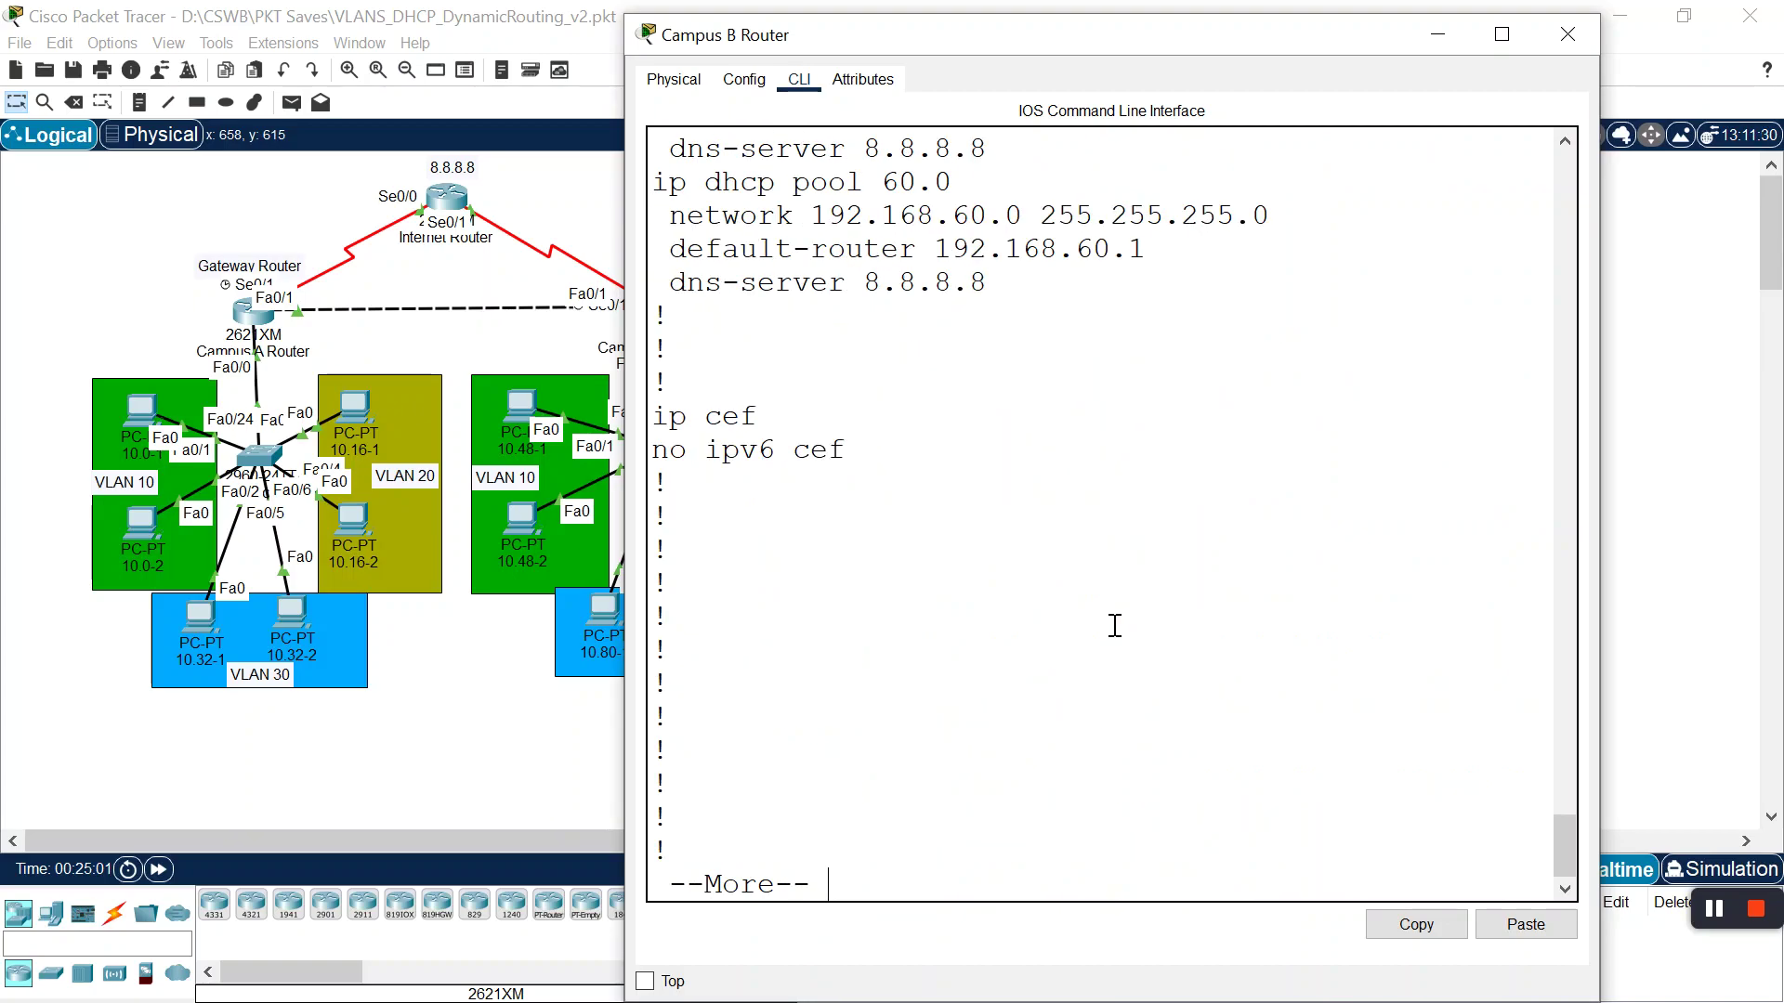
{"action": "key", "text": "space"}
{"action": "left_click_drag", "start_coordinate": [1398, 575], "coordinate": [814, 585]}
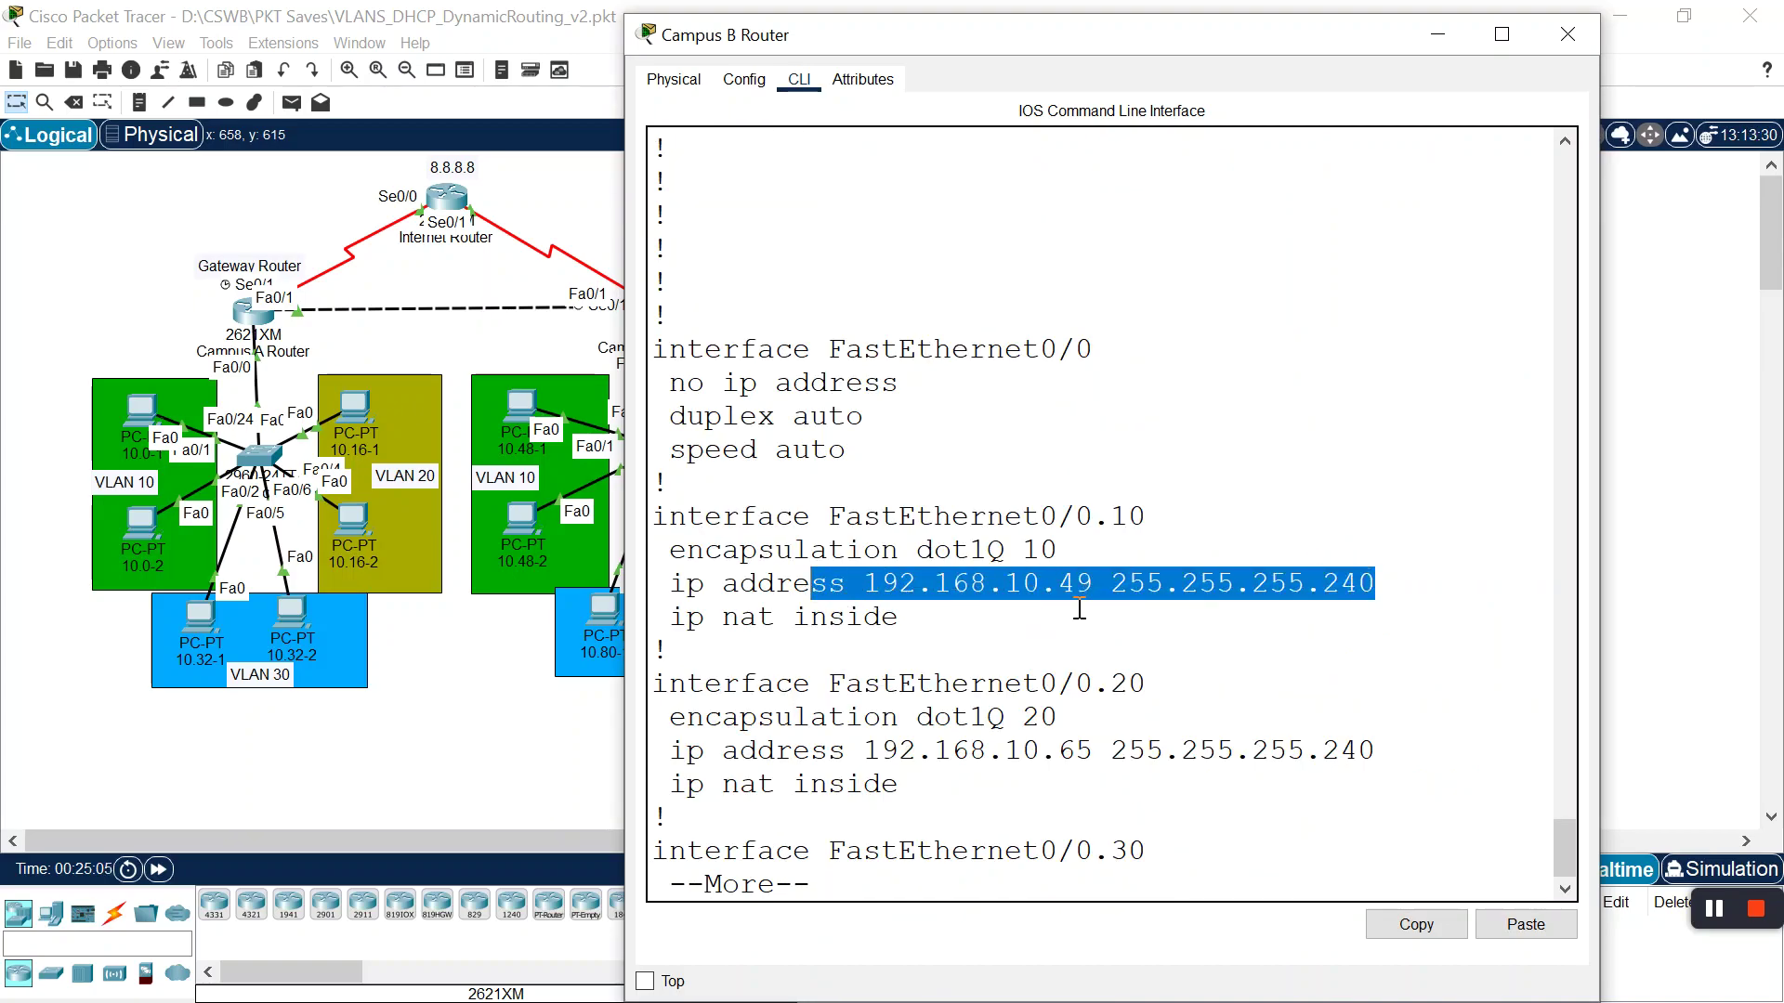
{"action": "key", "text": "space"}
{"action": "scroll", "coordinate": [1215, 368], "scroll_direction": "up", "scroll_amount": 2}
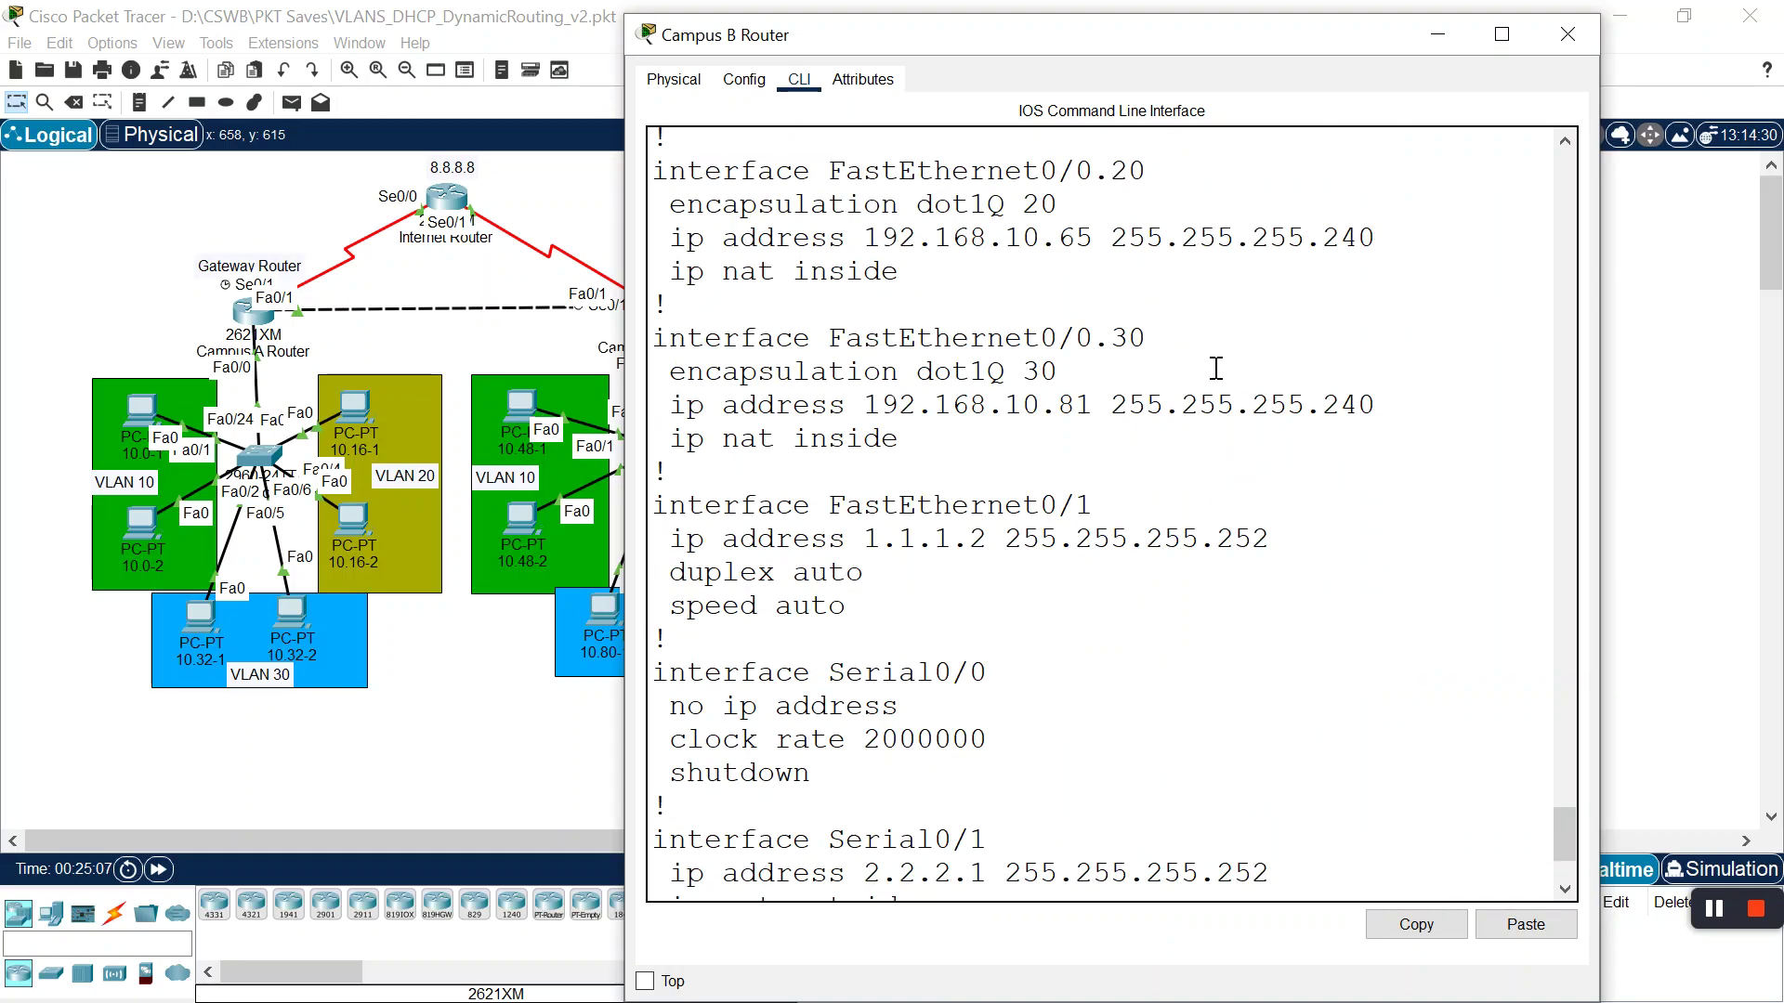
{"action": "scroll", "coordinate": [1215, 368], "scroll_direction": "up", "scroll_amount": 1}
{"action": "left_click_drag", "start_coordinate": [1405, 298], "coordinate": [888, 296]}
{"action": "left_click_drag", "start_coordinate": [1286, 462], "coordinate": [820, 468]}
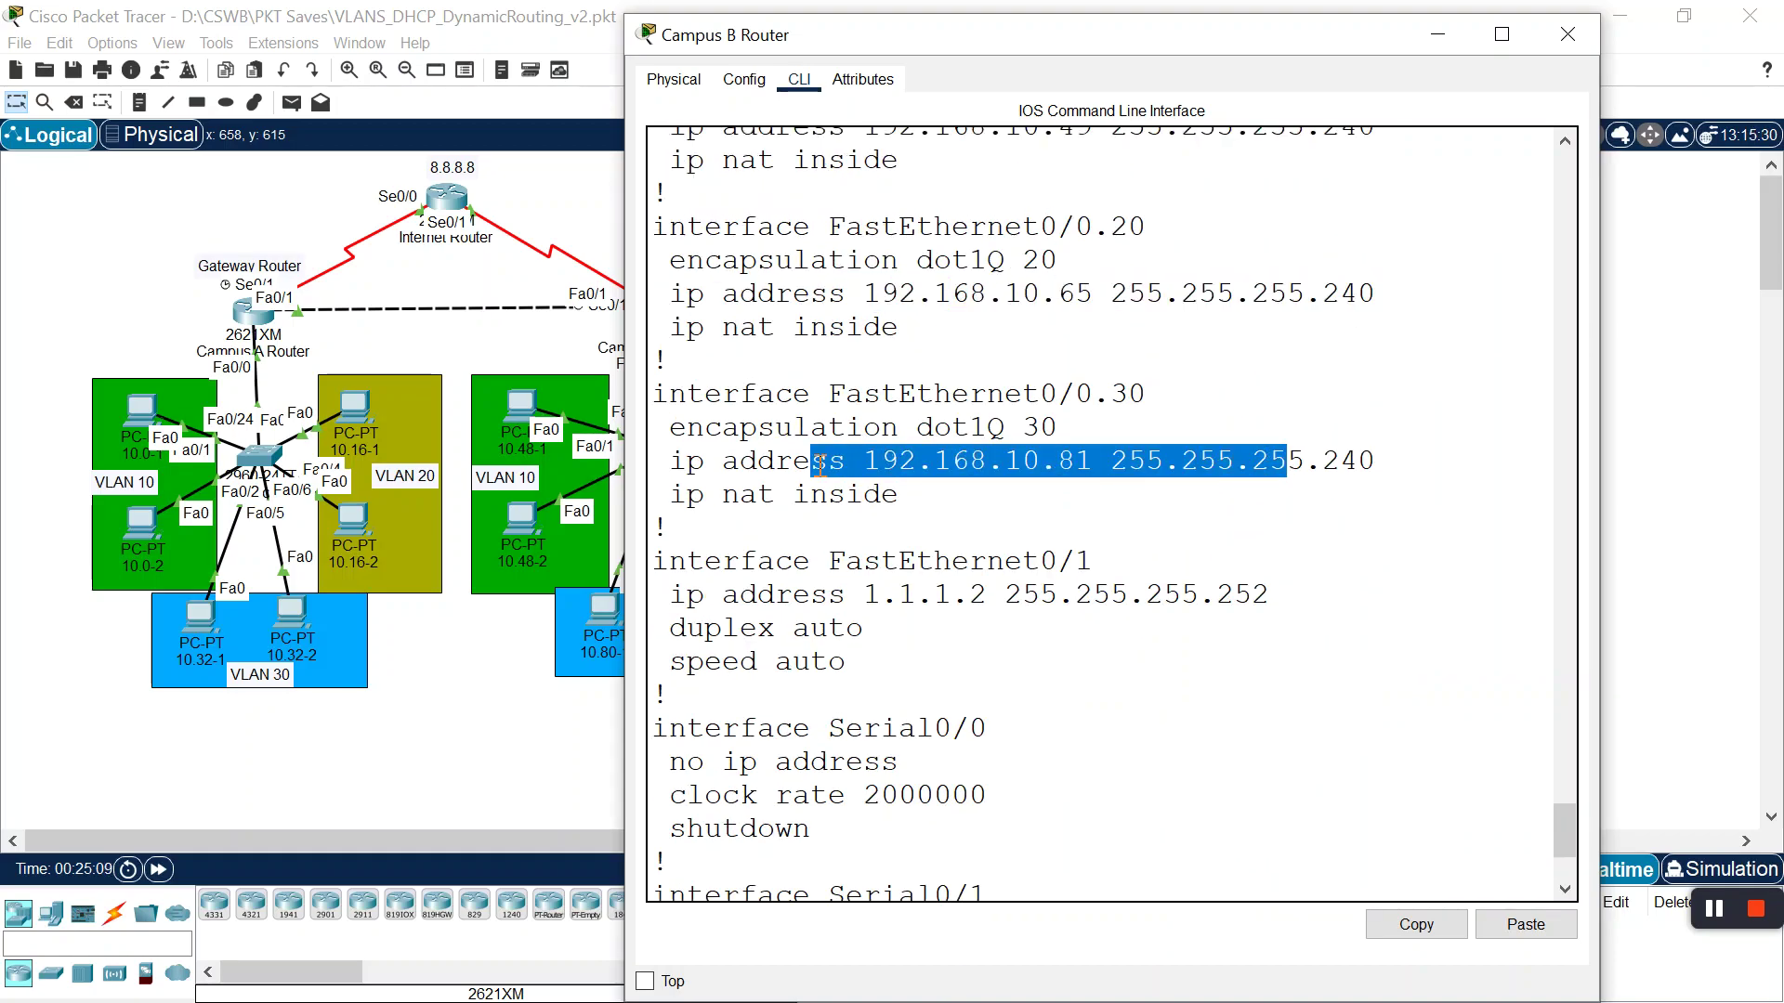
{"action": "scroll", "coordinate": [818, 512], "scroll_direction": "up", "scroll_amount": 10}
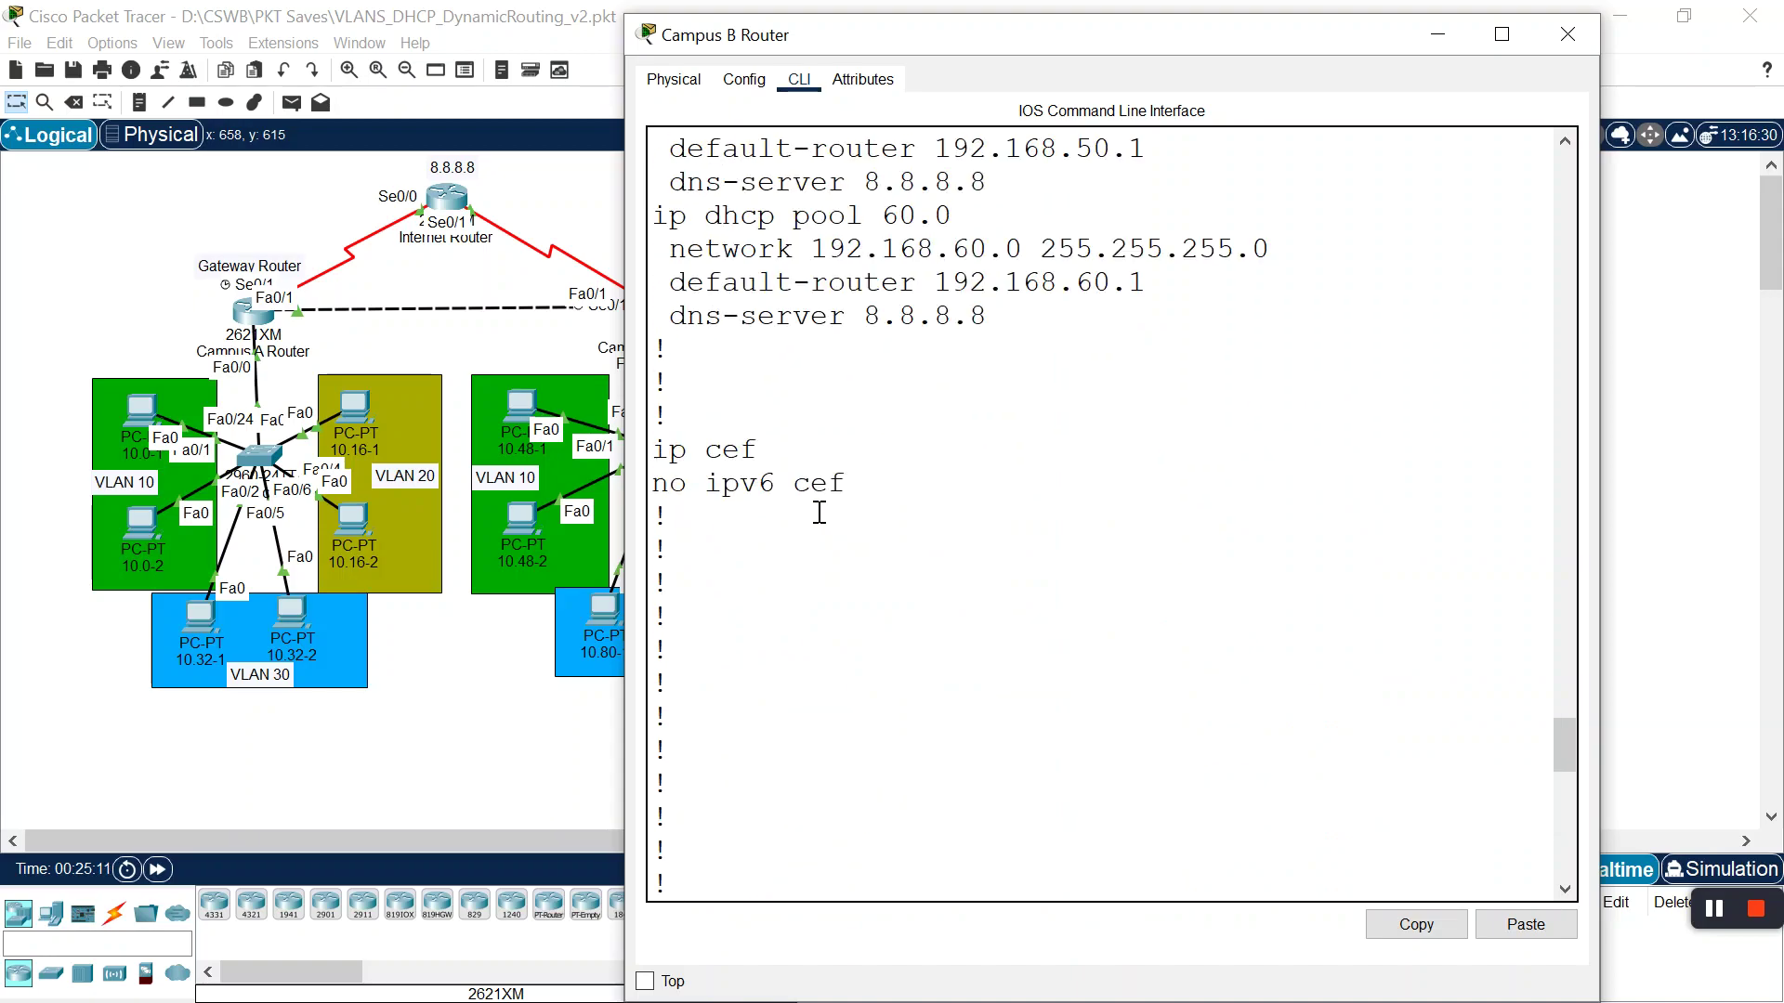
{"action": "scroll", "coordinate": [818, 512], "scroll_direction": "up", "scroll_amount": 5}
{"action": "left_click_drag", "start_coordinate": [670, 451], "coordinate": [902, 571]}
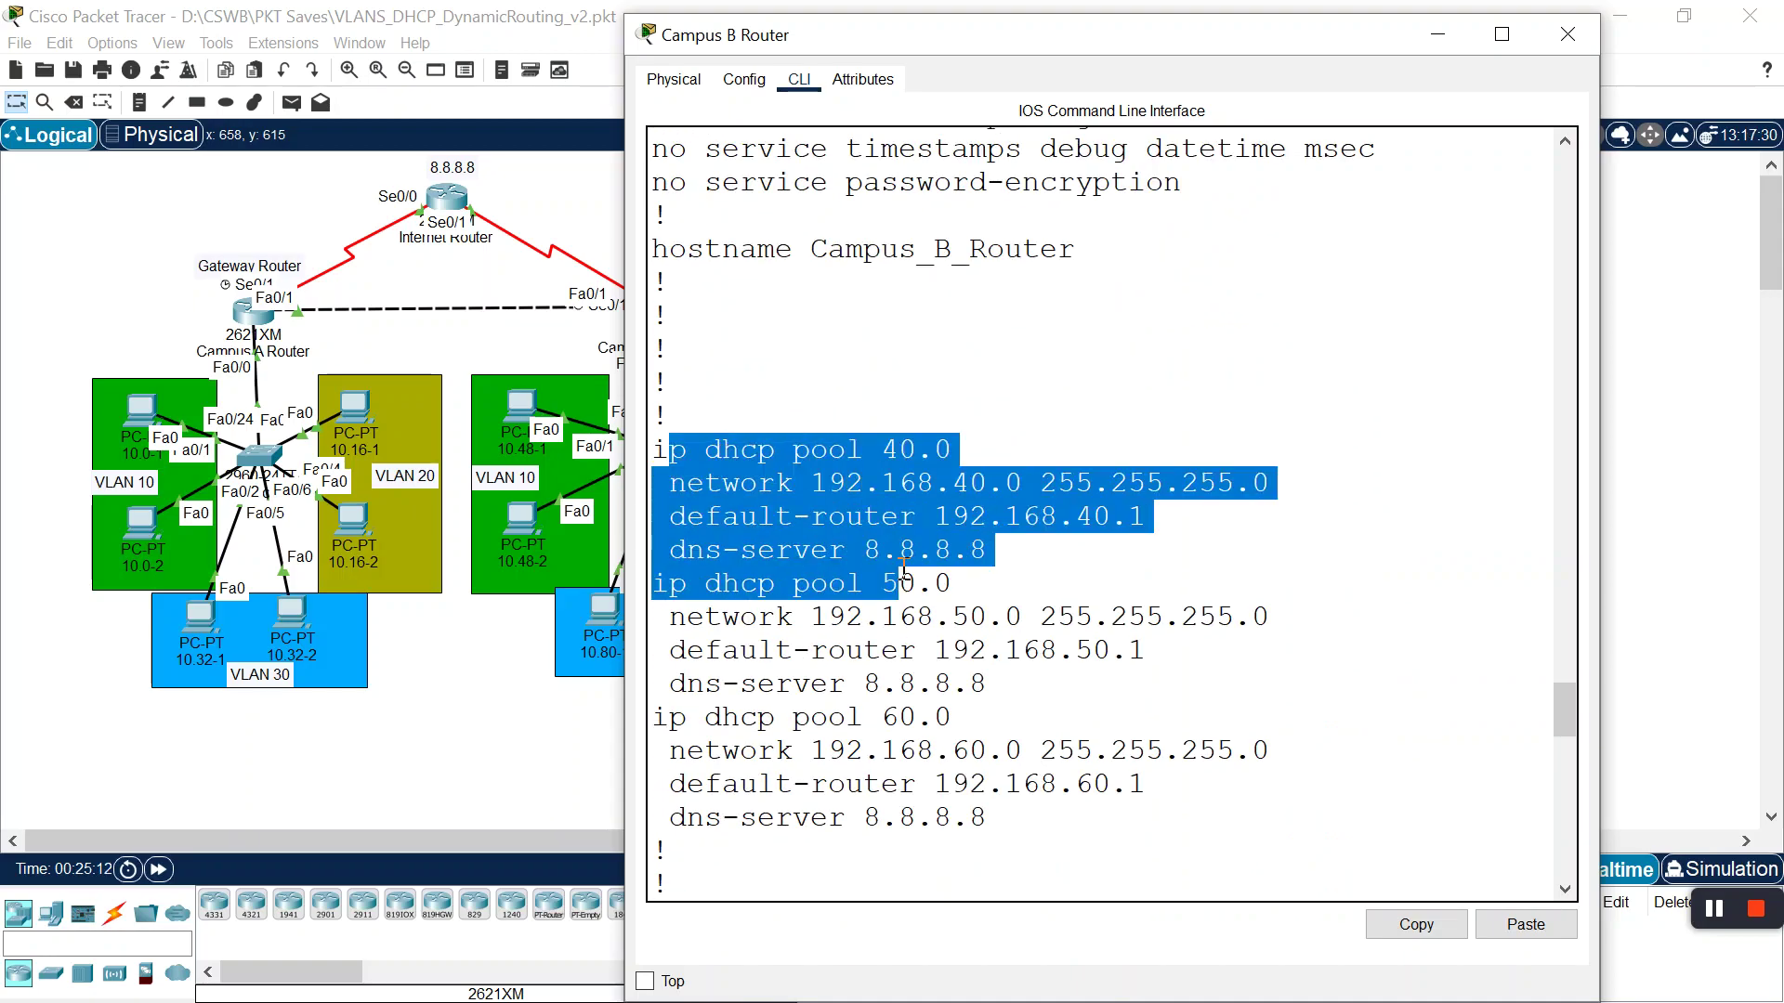
{"action": "key", "text": "ctrl+c"}
Remove the DHCP pool 40.0 from the Campus B router
{"action": "type", "text": "no"}
{"action": "key", "text": "BackSpace"}
{"action": "key", "text": "BackSpace"}
{"action": "type", "text": "no ip dhcp pool"}
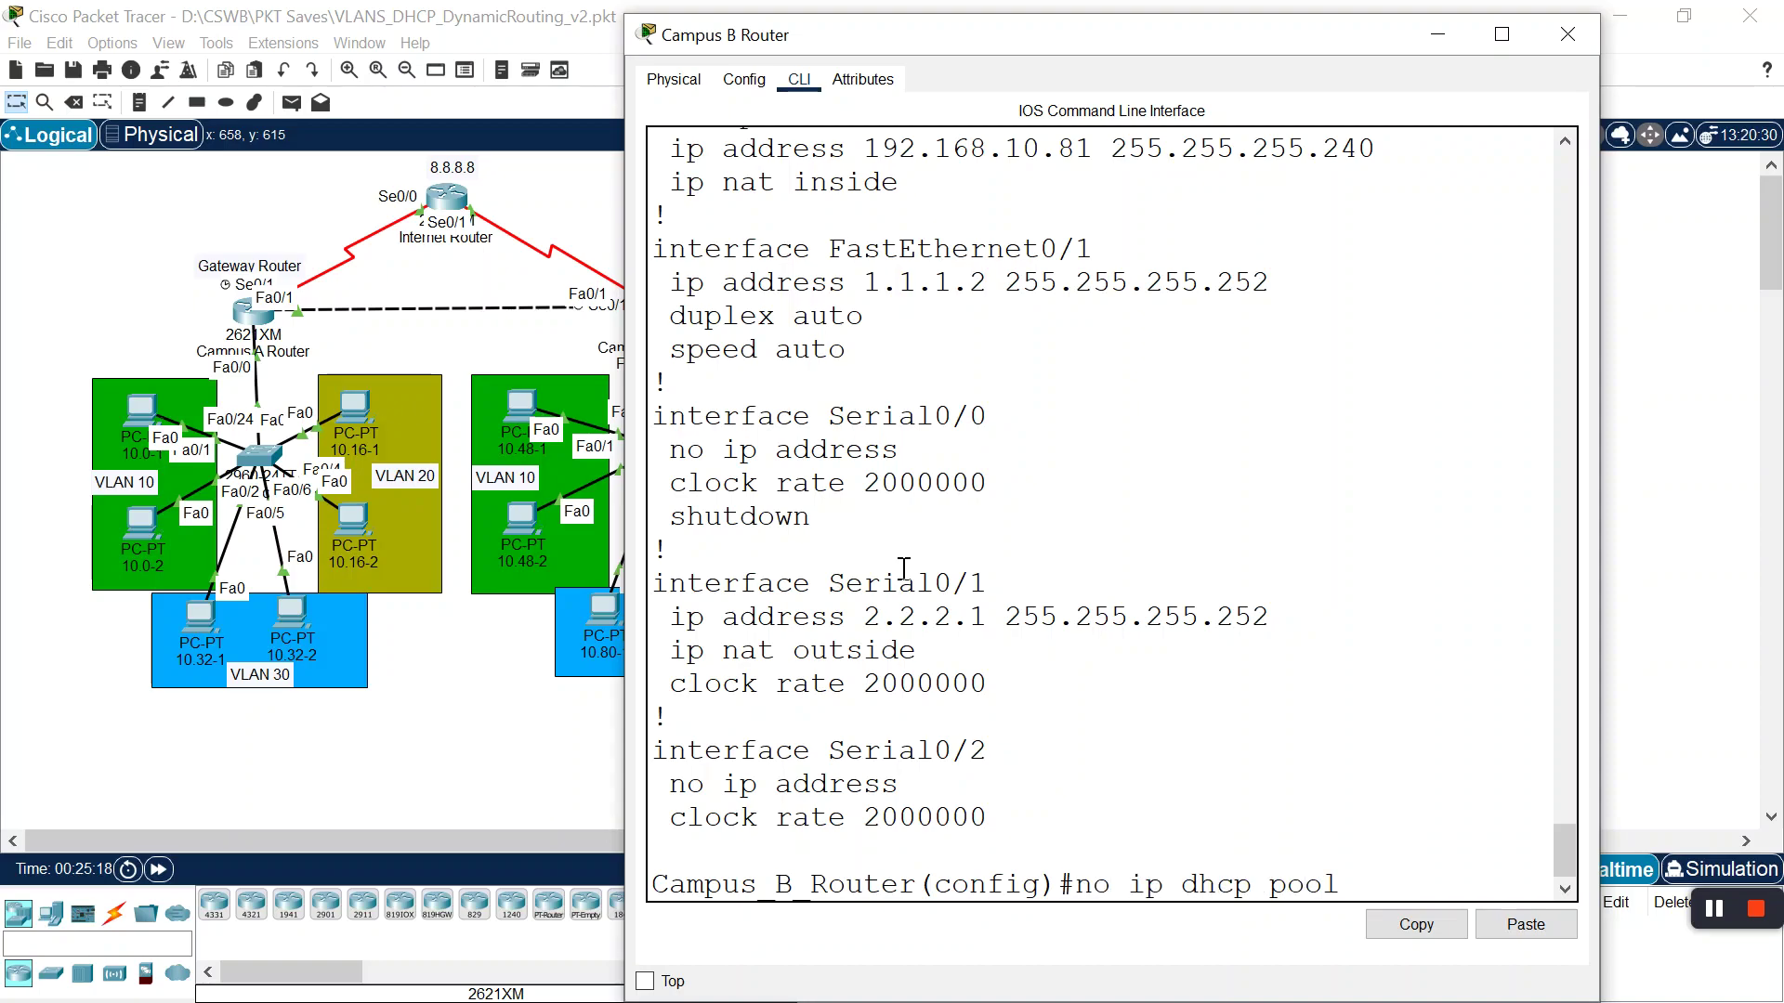
{"action": "type", "text": " 40.0"}
{"action": "key", "text": "Return"}
Remove the DHCP pool 50.0 from the Campus B router
{"action": "key", "text": "Up"}
{"action": "key", "text": "Left"}
{"action": "key", "text": "Left"}
{"action": "key", "text": "Left"}
{"action": "key", "text": "BackSpace"}
{"action": "type", "text": "5"}
{"action": "key", "text": "Return"}
Remove the DHCP pool 60.0 from the Campus B router
{"action": "key", "text": "Up"}
{"action": "key", "text": "BackSpace"}
{"action": "key", "text": "BackSpace"}
{"action": "key", "text": "BackSpace"}
{"action": "key", "text": "BackSpace"}
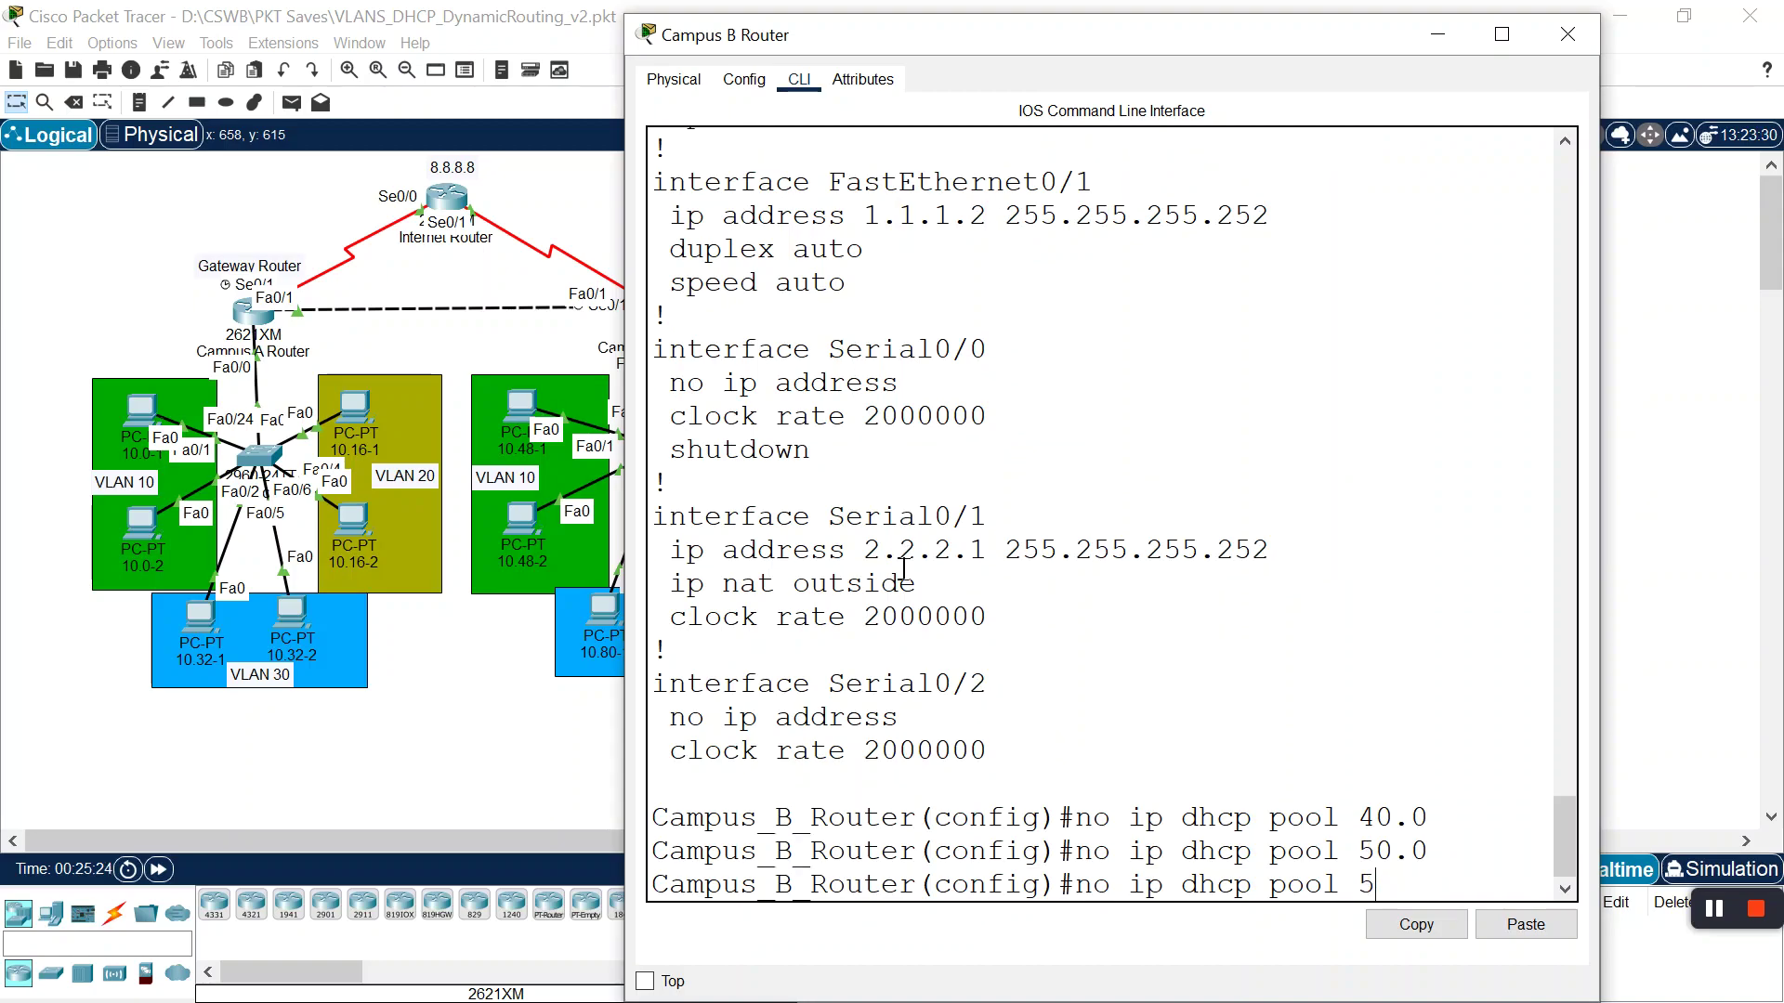
{"action": "type", "text": "60.0"}
{"action": "key", "text": "Return"}
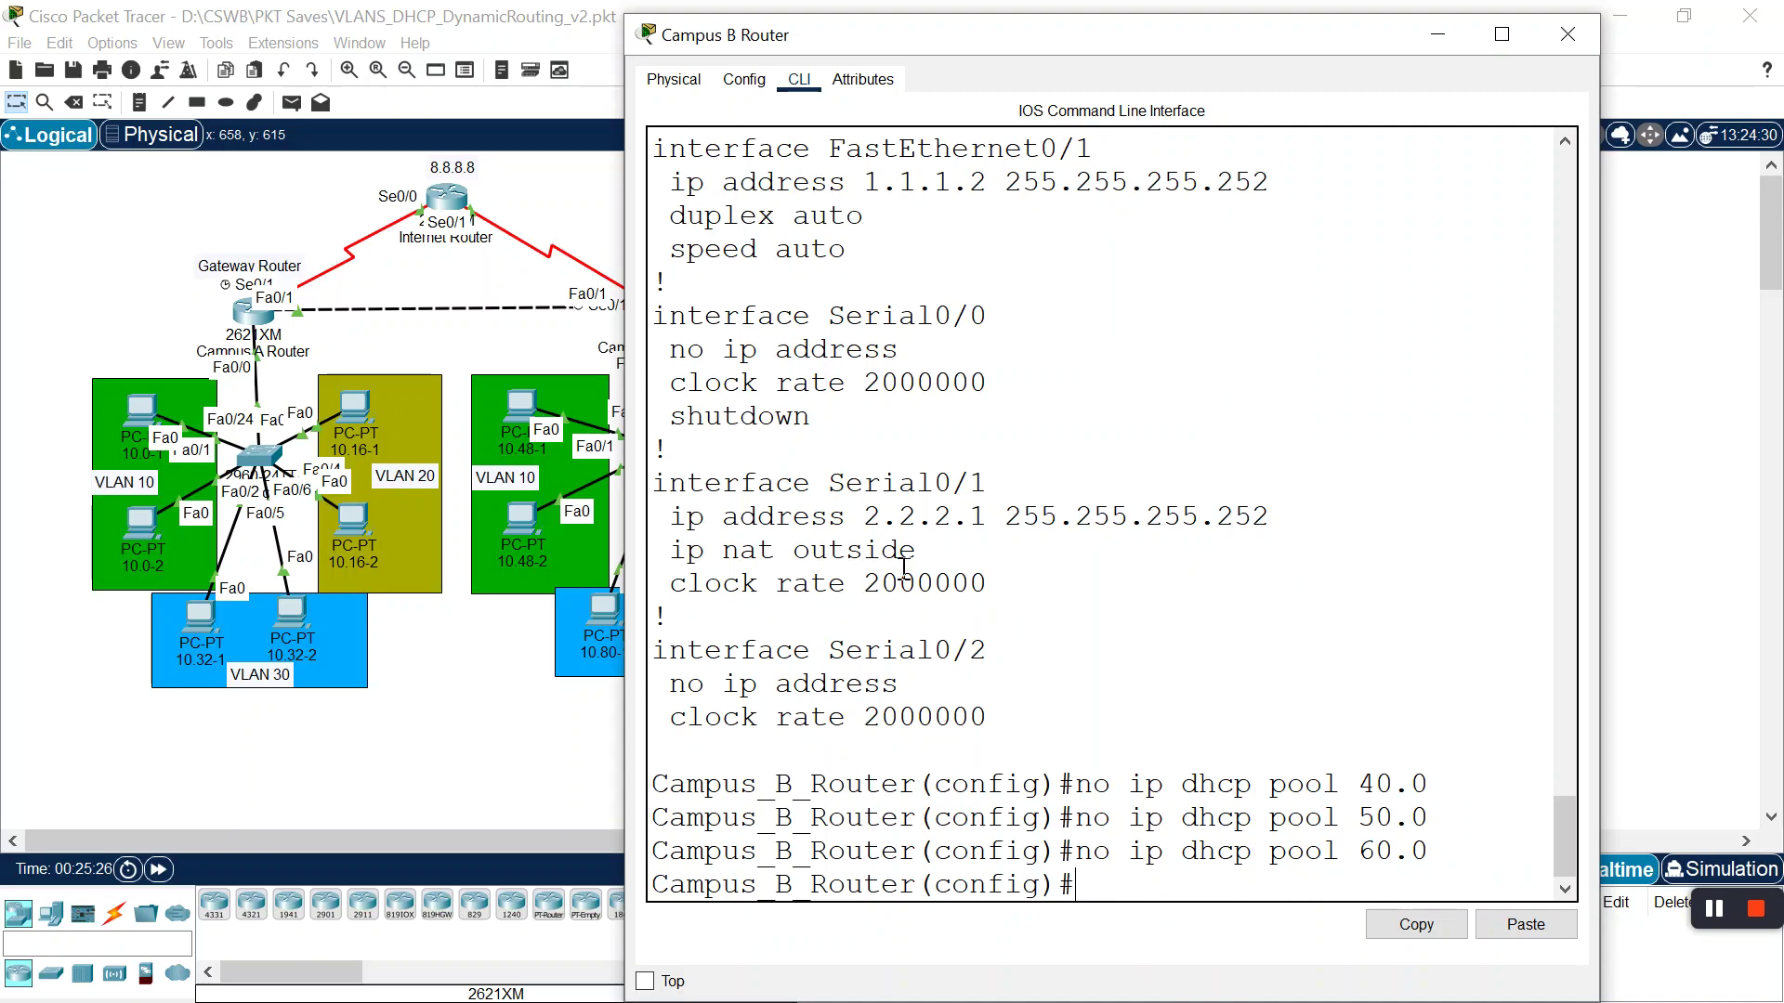
Check the running configuration for remaining DHCP pools, leaving the listing when done
{"action": "type", "text": "do sh run"}
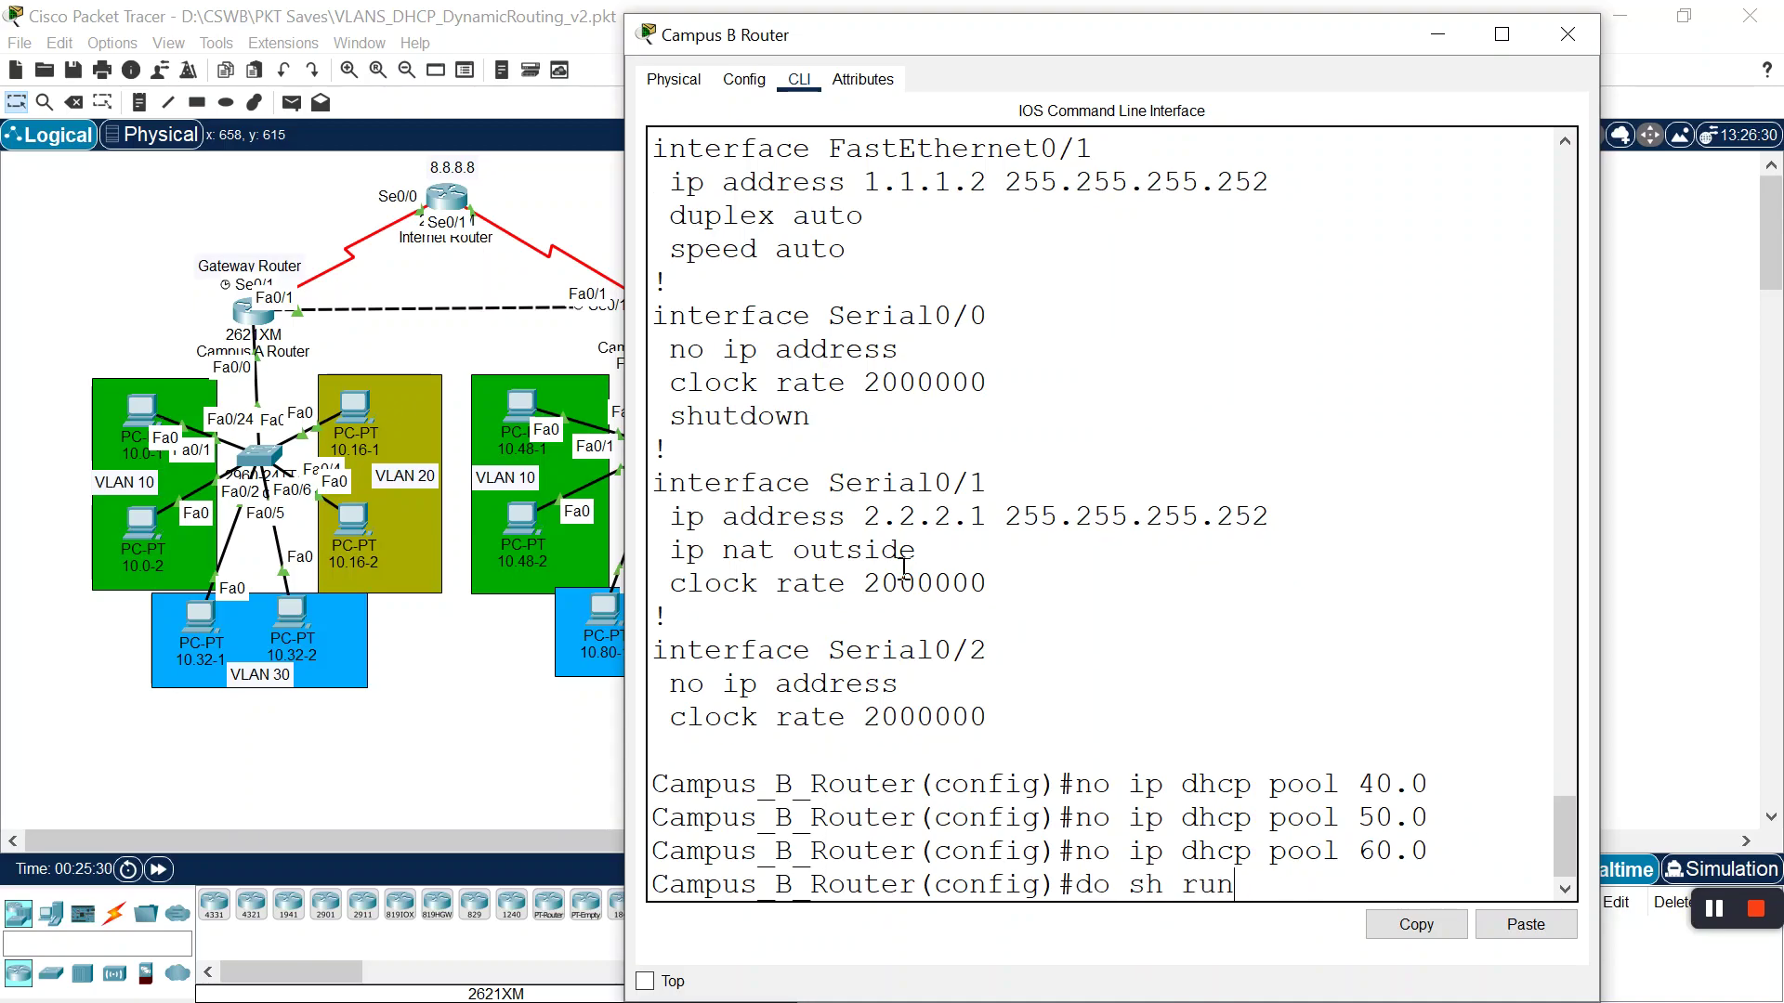
{"action": "key", "text": "Return"}
{"action": "left_click_drag", "start_coordinate": [750, 539], "coordinate": [855, 792]}
{"action": "key", "text": "space"}
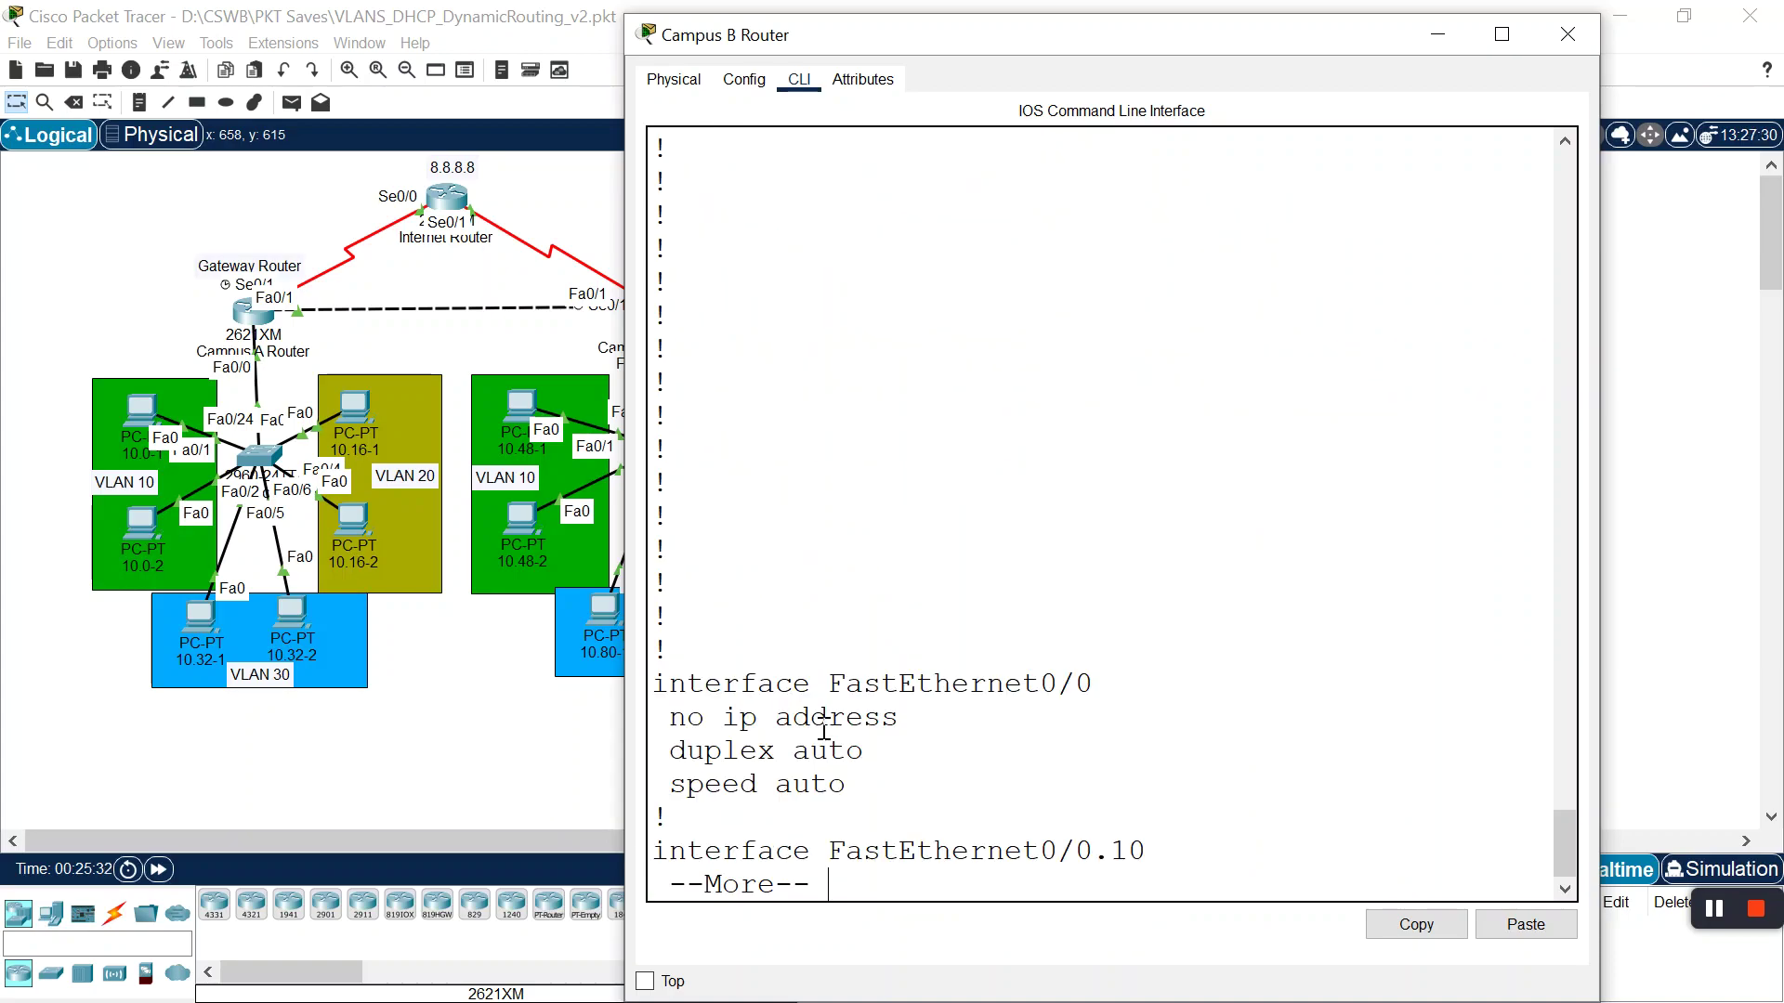
{"action": "scroll", "coordinate": [695, 394], "scroll_direction": "up", "scroll_amount": 2}
{"action": "key", "text": "q"}
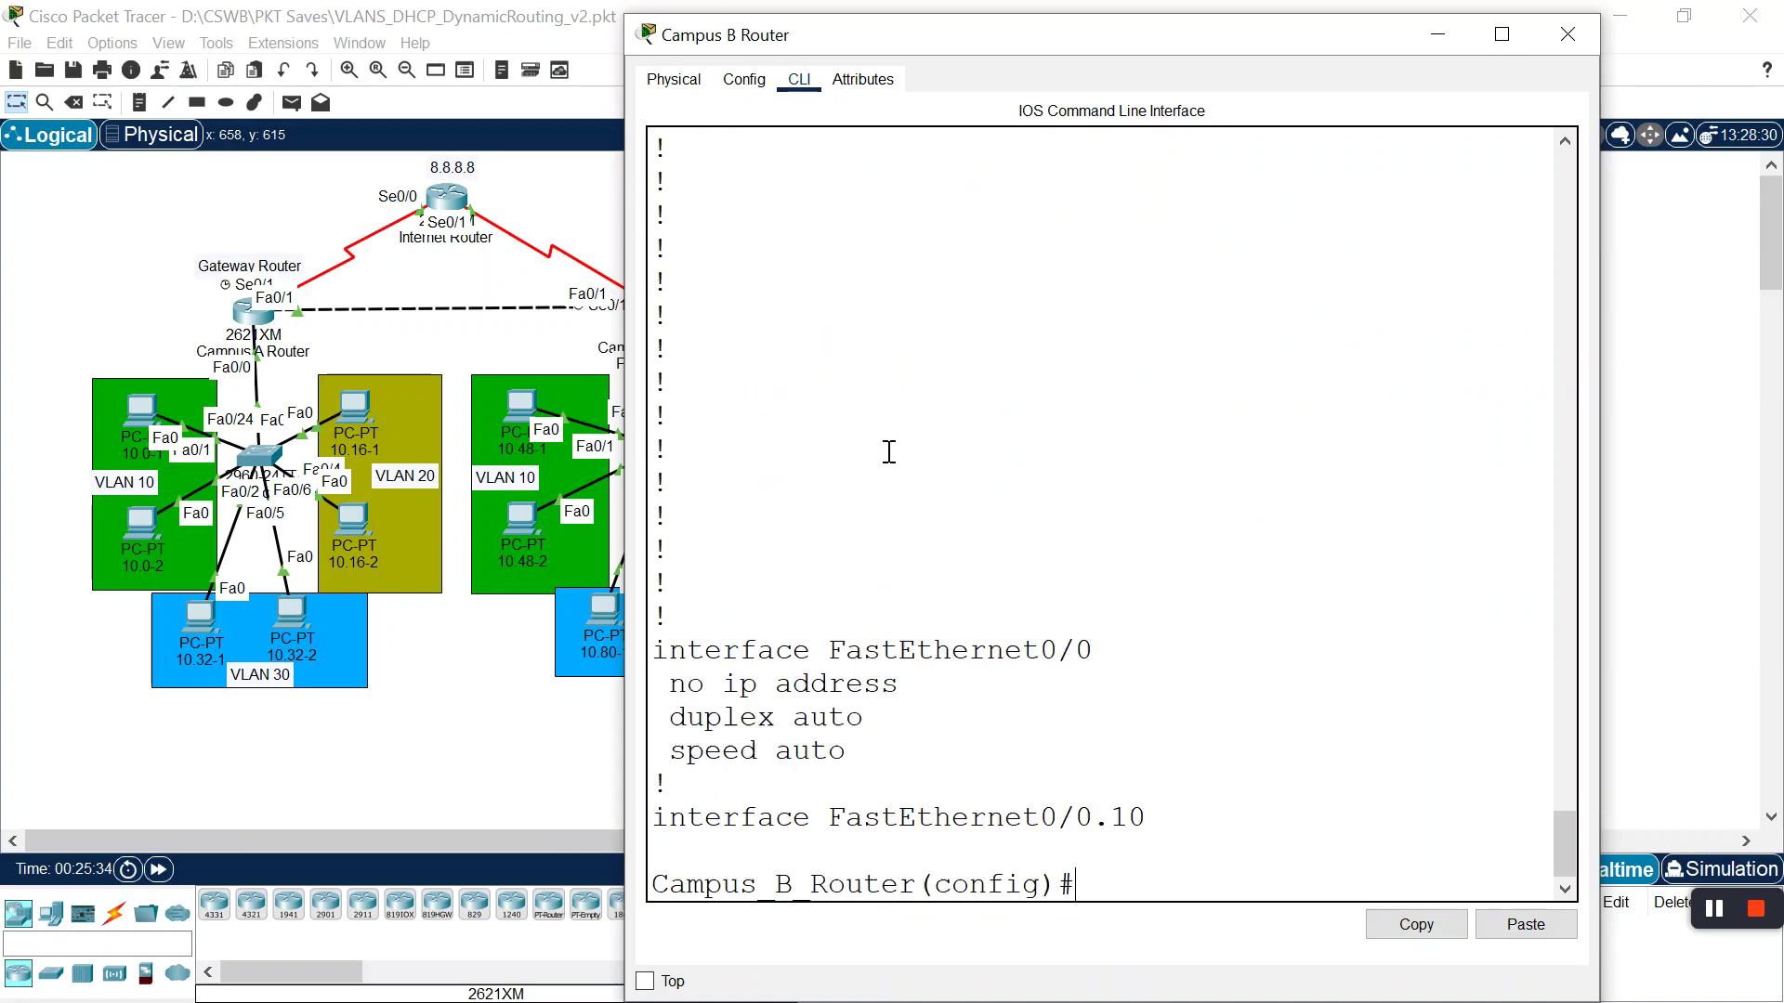
Create a DHCP pool named 10.48 for network 192.168.10.48 with mask 255.255.255.240
{"action": "type", "text": "ip dhcp pool "}
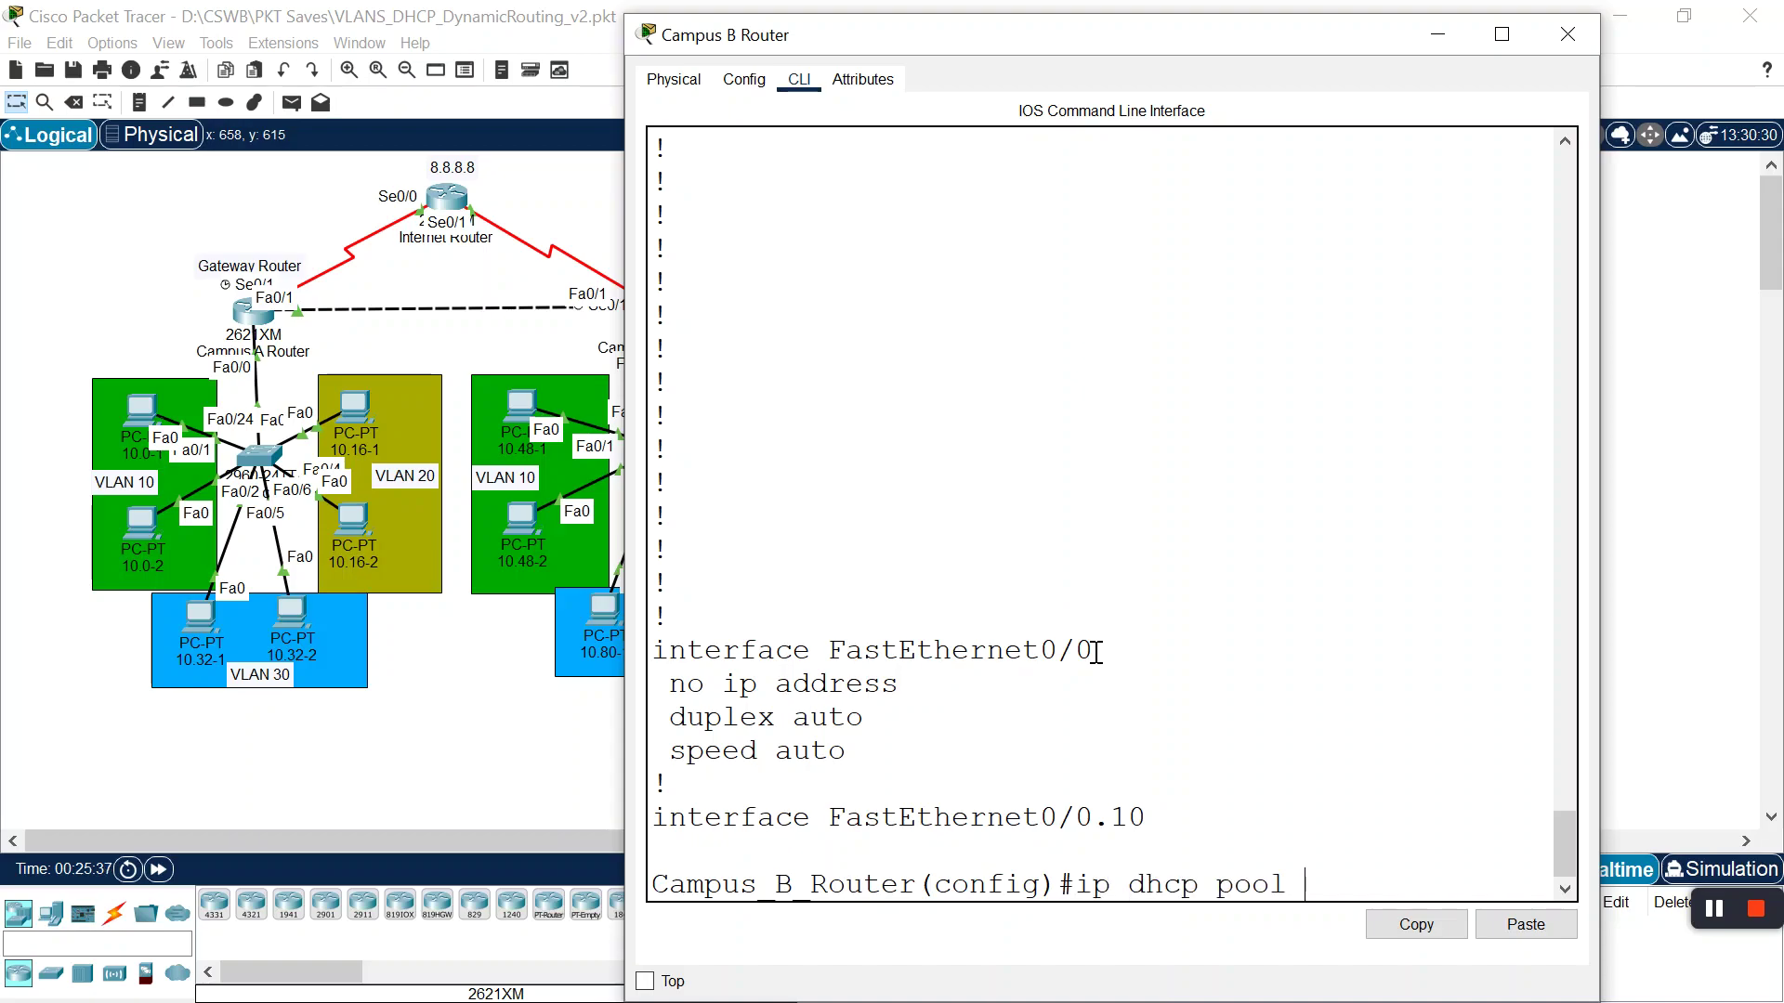
{"action": "type", "text": "10.48"}
{"action": "key", "text": "Return"}
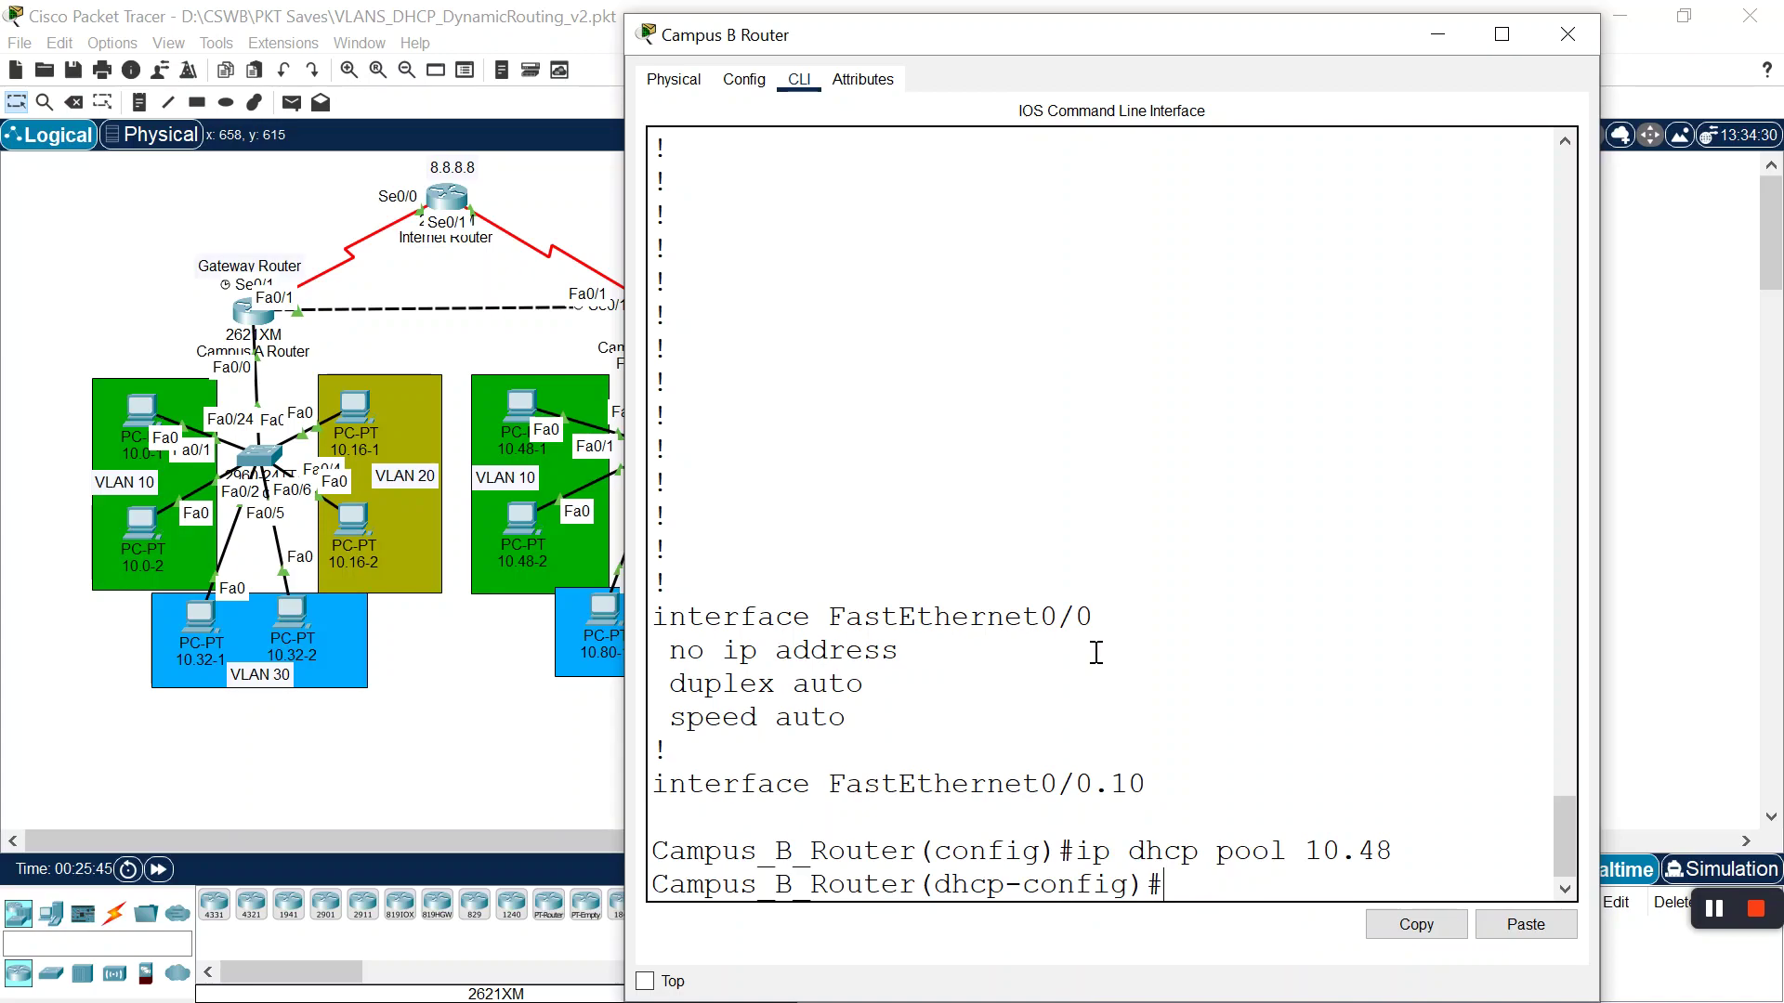
{"action": "type", "text": "net"}
{"action": "key", "text": "Tab"}
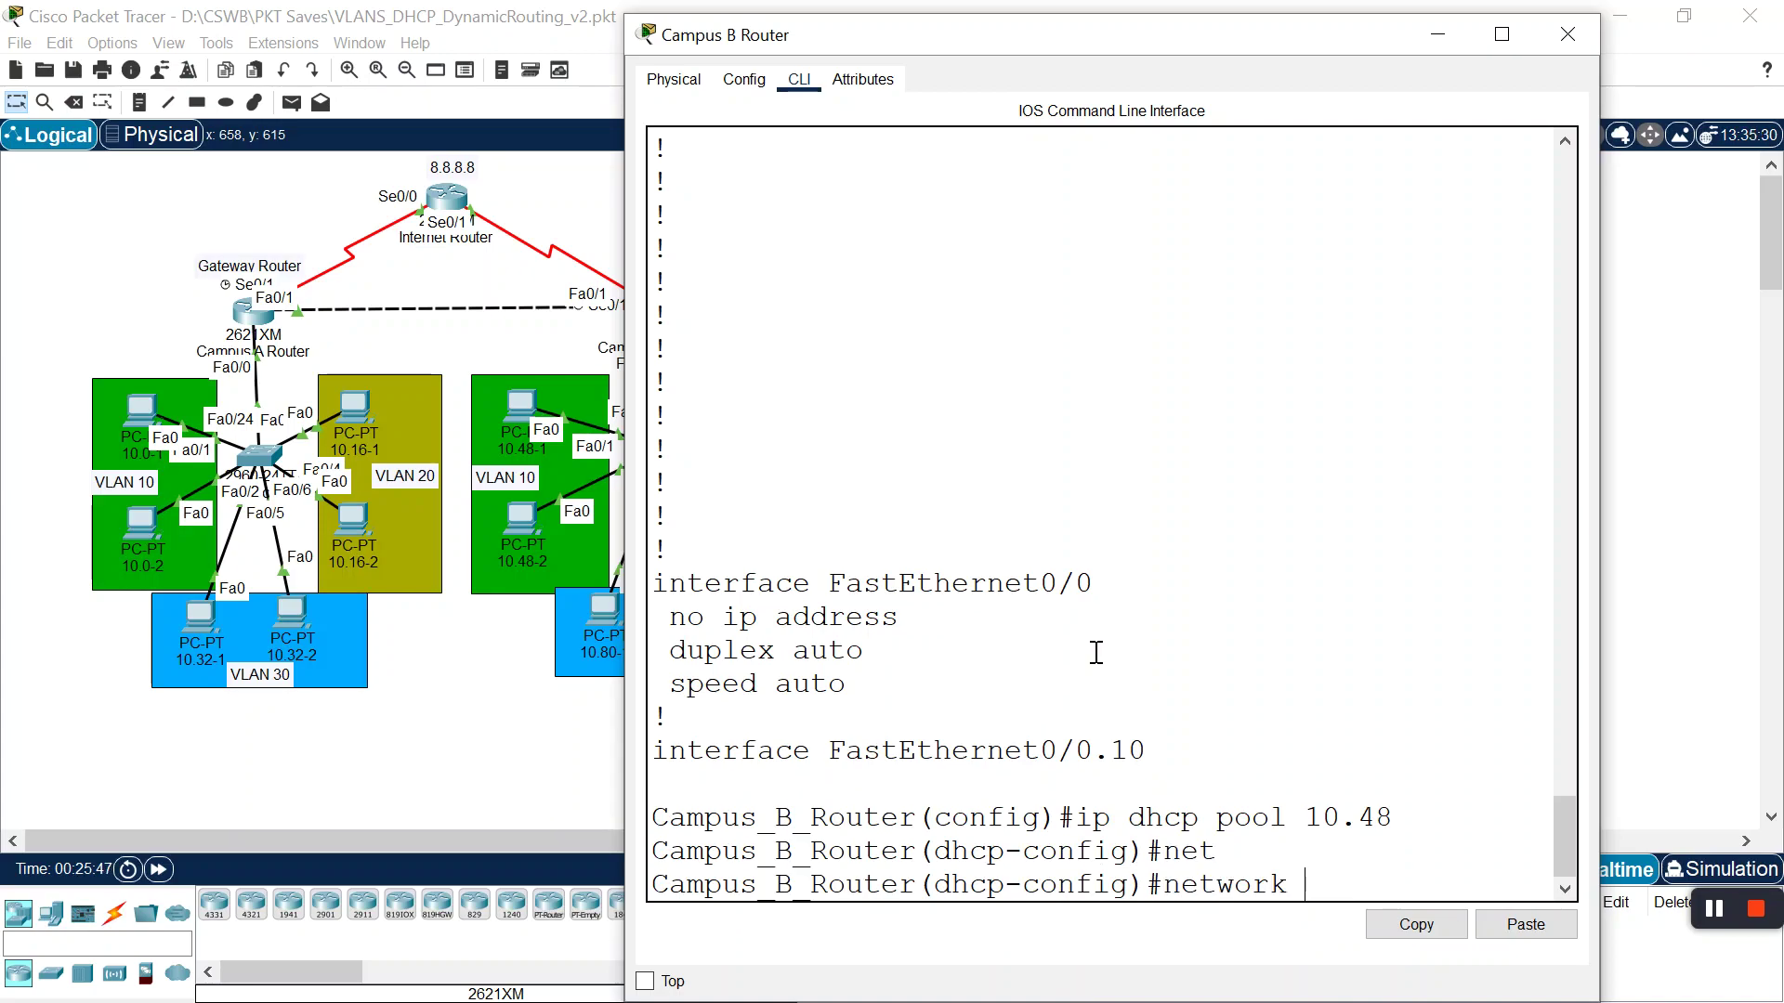
{"action": "type", "text": "192.168.10.40"}
{"action": "key", "text": "BackSpace"}
{"action": "type", "text": "8"}
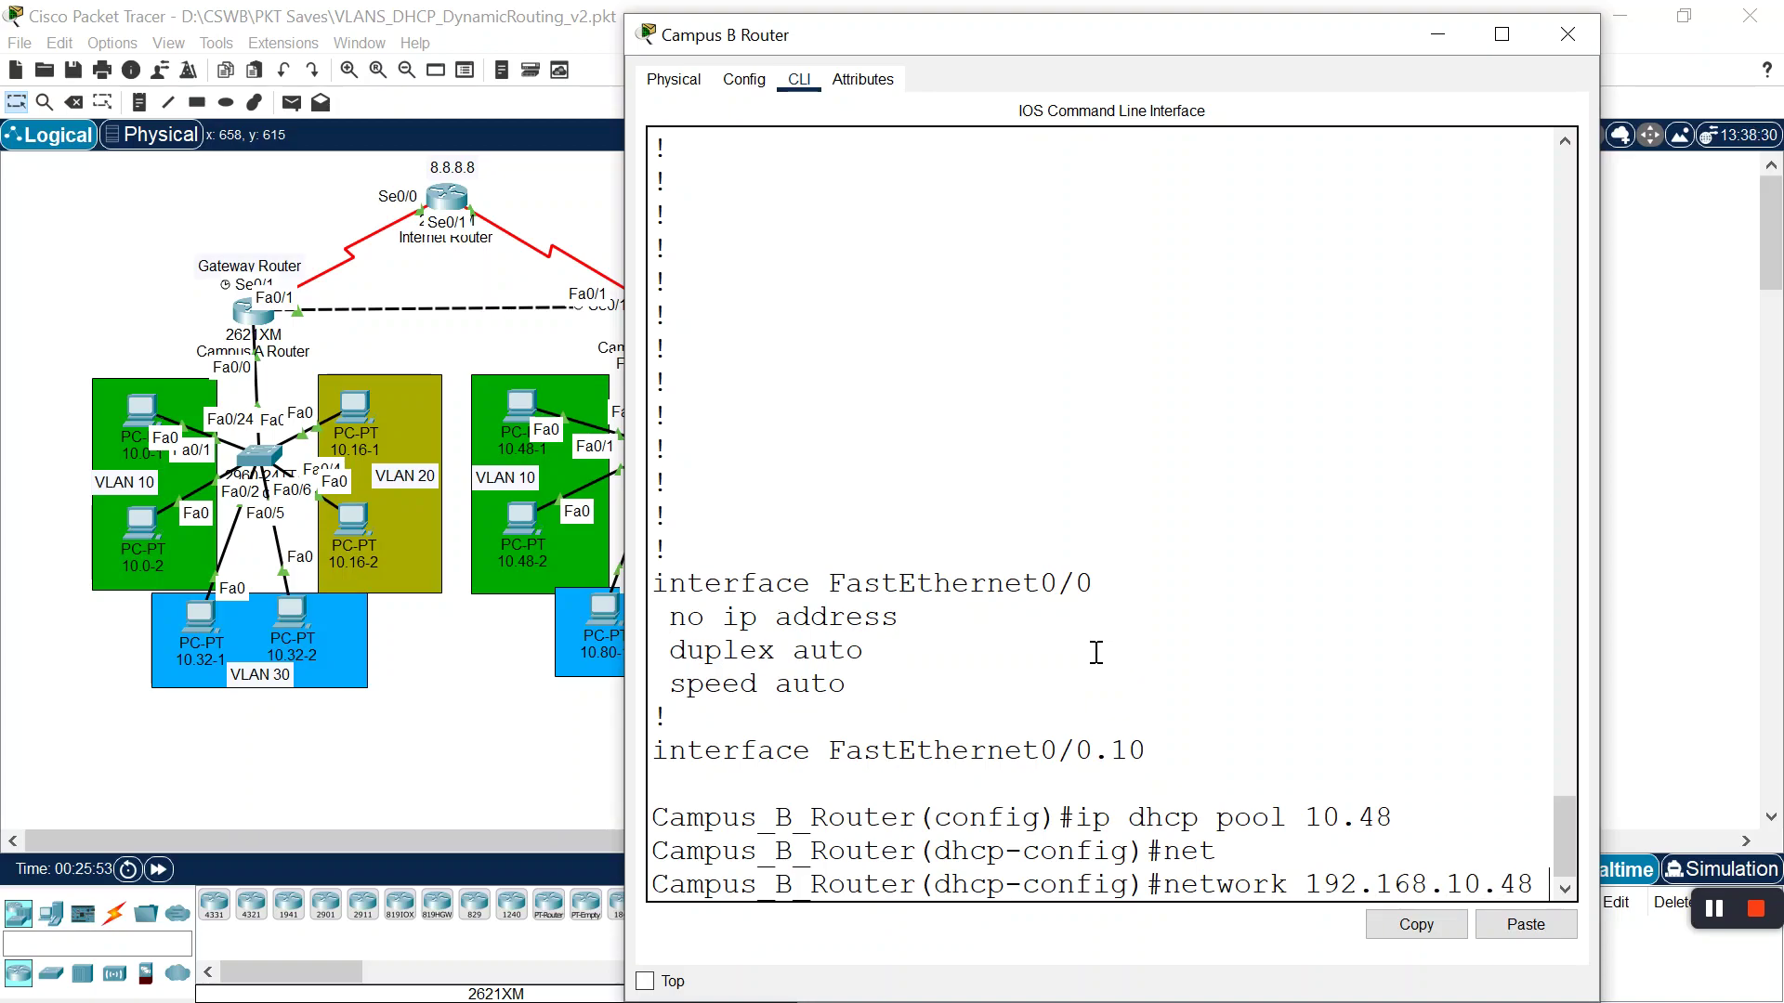
{"action": "type", "text": " 255.2255"}
{"action": "key", "text": "BackSpace"}
{"action": "key", "text": "BackSpace"}
{"action": "key", "text": "BackSpace"}
{"action": "type", "text": "55.255.240"}
{"action": "key", "text": "Return"}
Set the 10.48 pool's default router to 192.168.10.49 and its DNS server to 8.8.8.8
{"action": "type", "text": "def"}
{"action": "key", "text": "Tab"}
{"action": "type", "text": "192.168"}
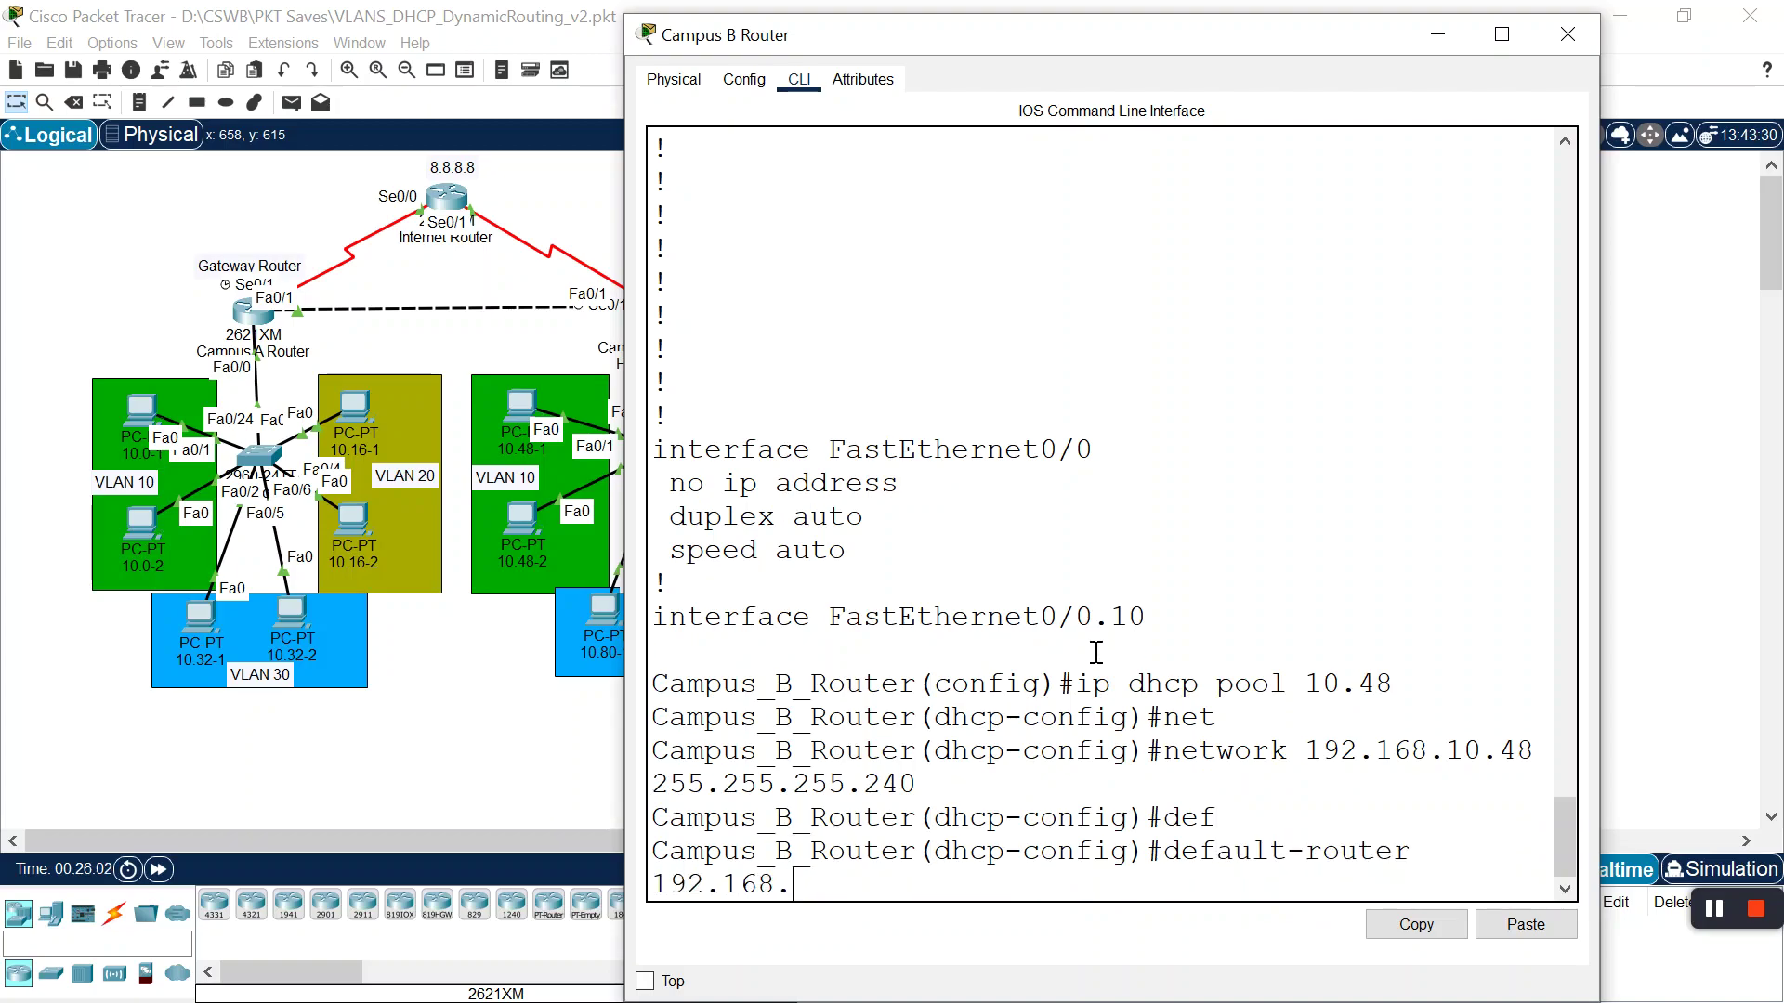
{"action": "type", "text": ".10.49"}
{"action": "key", "text": "Return"}
{"action": "type", "text": "dhcp-config)#d"}
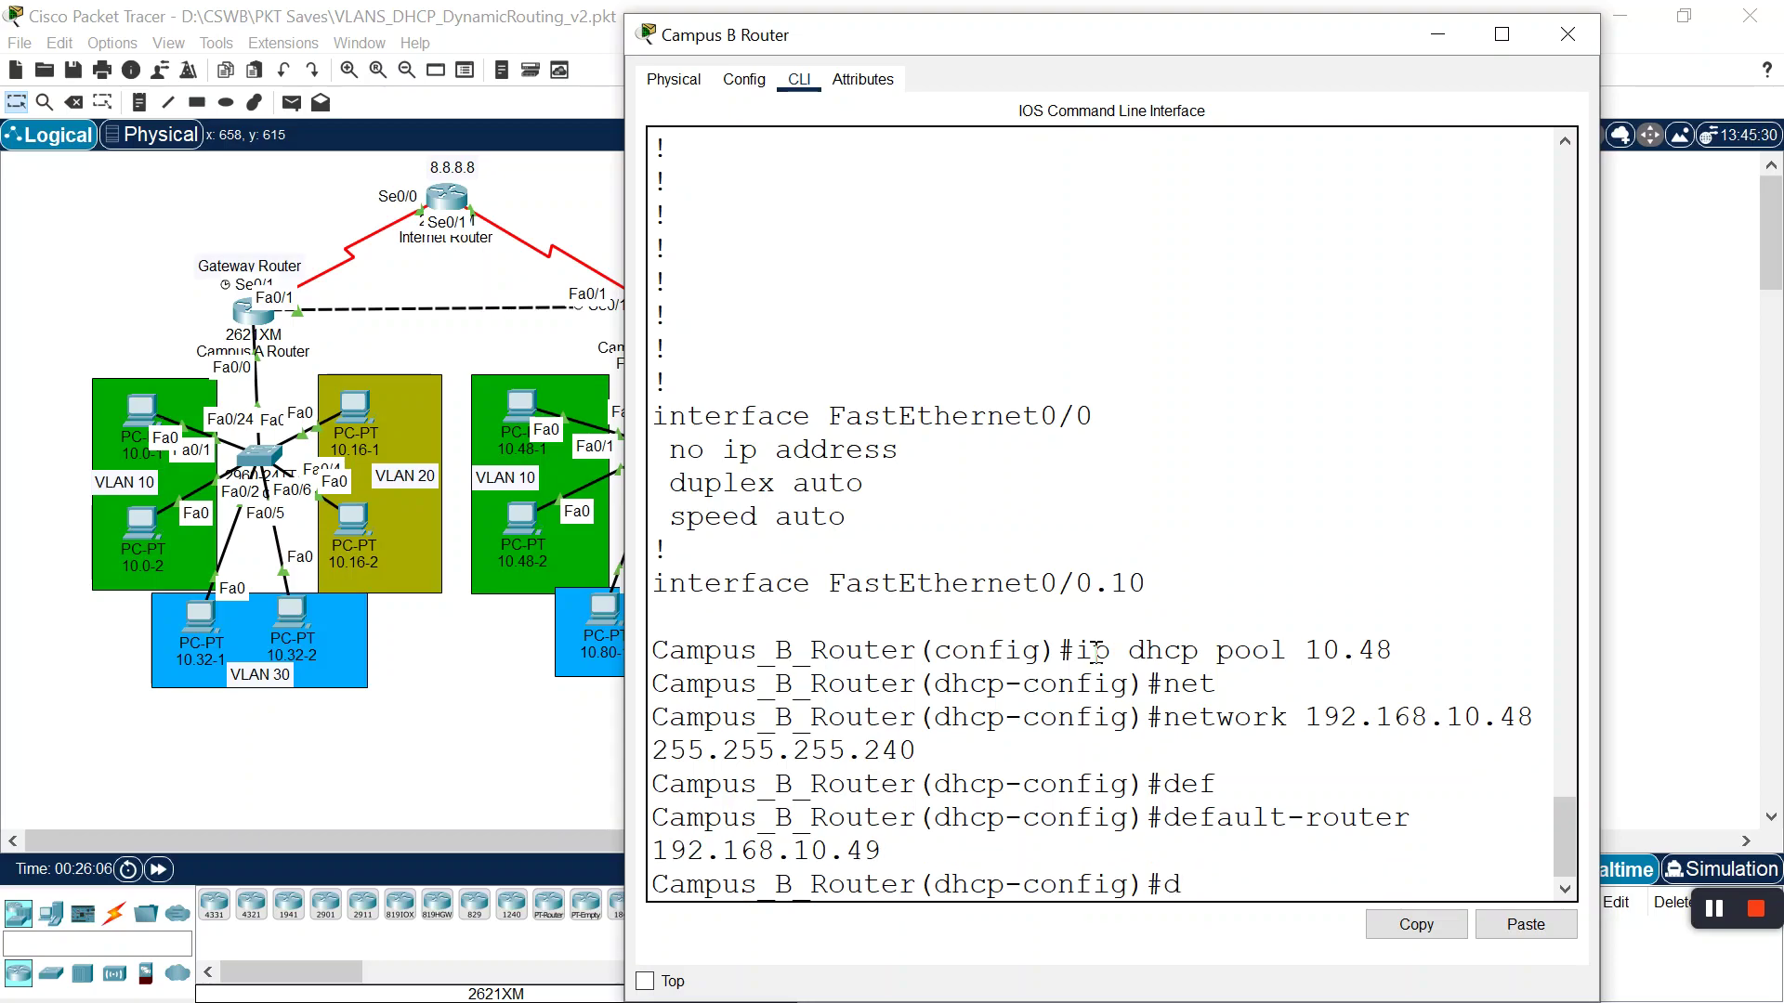
{"action": "type", "text": "ns"}
{"action": "key", "text": "Tab"}
{"action": "type", "text": "8.8.8."}
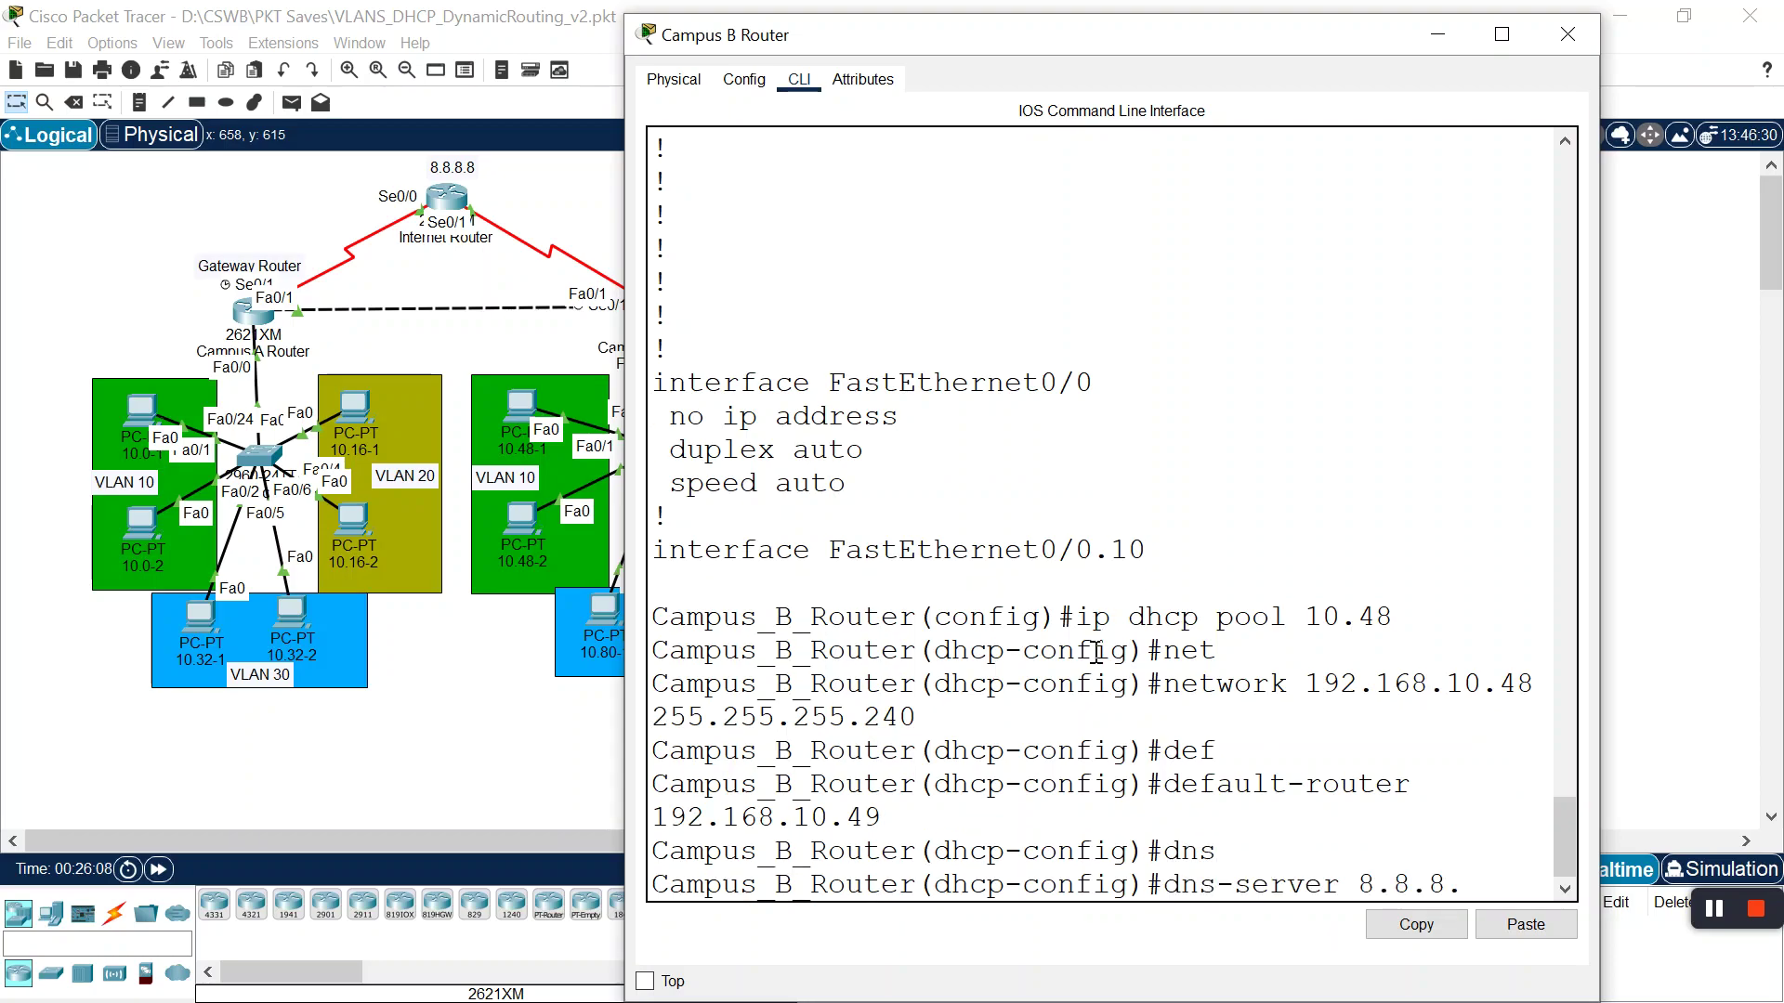
{"action": "type", "text": "8"}
{"action": "key", "text": "Return"}
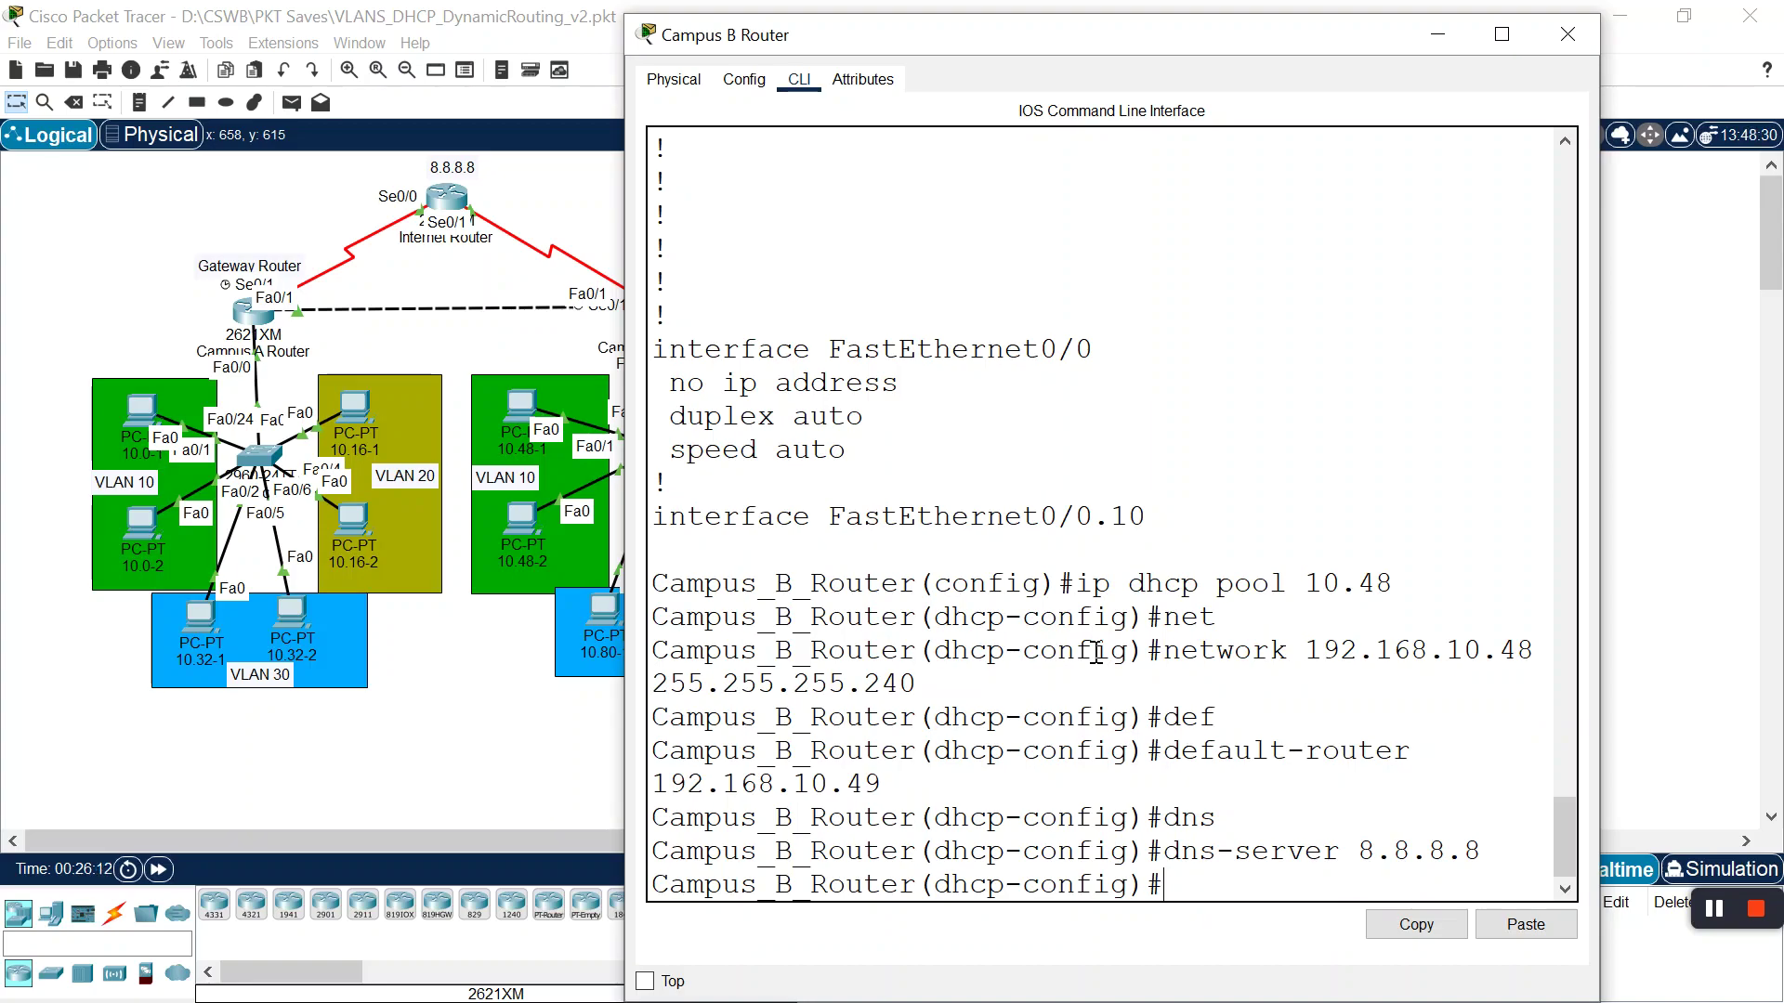
Create a second DHCP pool named 10.64 on the Campus B router
{"action": "type", "text": "dhcp"}
{"action": "key", "text": "BackSpace"}
{"action": "key", "text": "BackSpace"}
{"action": "key", "text": "BackSpace"}
{"action": "key", "text": "BackSpace"}
{"action": "type", "text": "ip dhcp"}
{"action": "key", "text": "BackSpace"}
{"action": "key", "text": "BackSpace"}
{"action": "type", "text": "p"}
{"action": "key", "text": "BackSpace"}
{"action": "type", "text": "cp pool 10."}
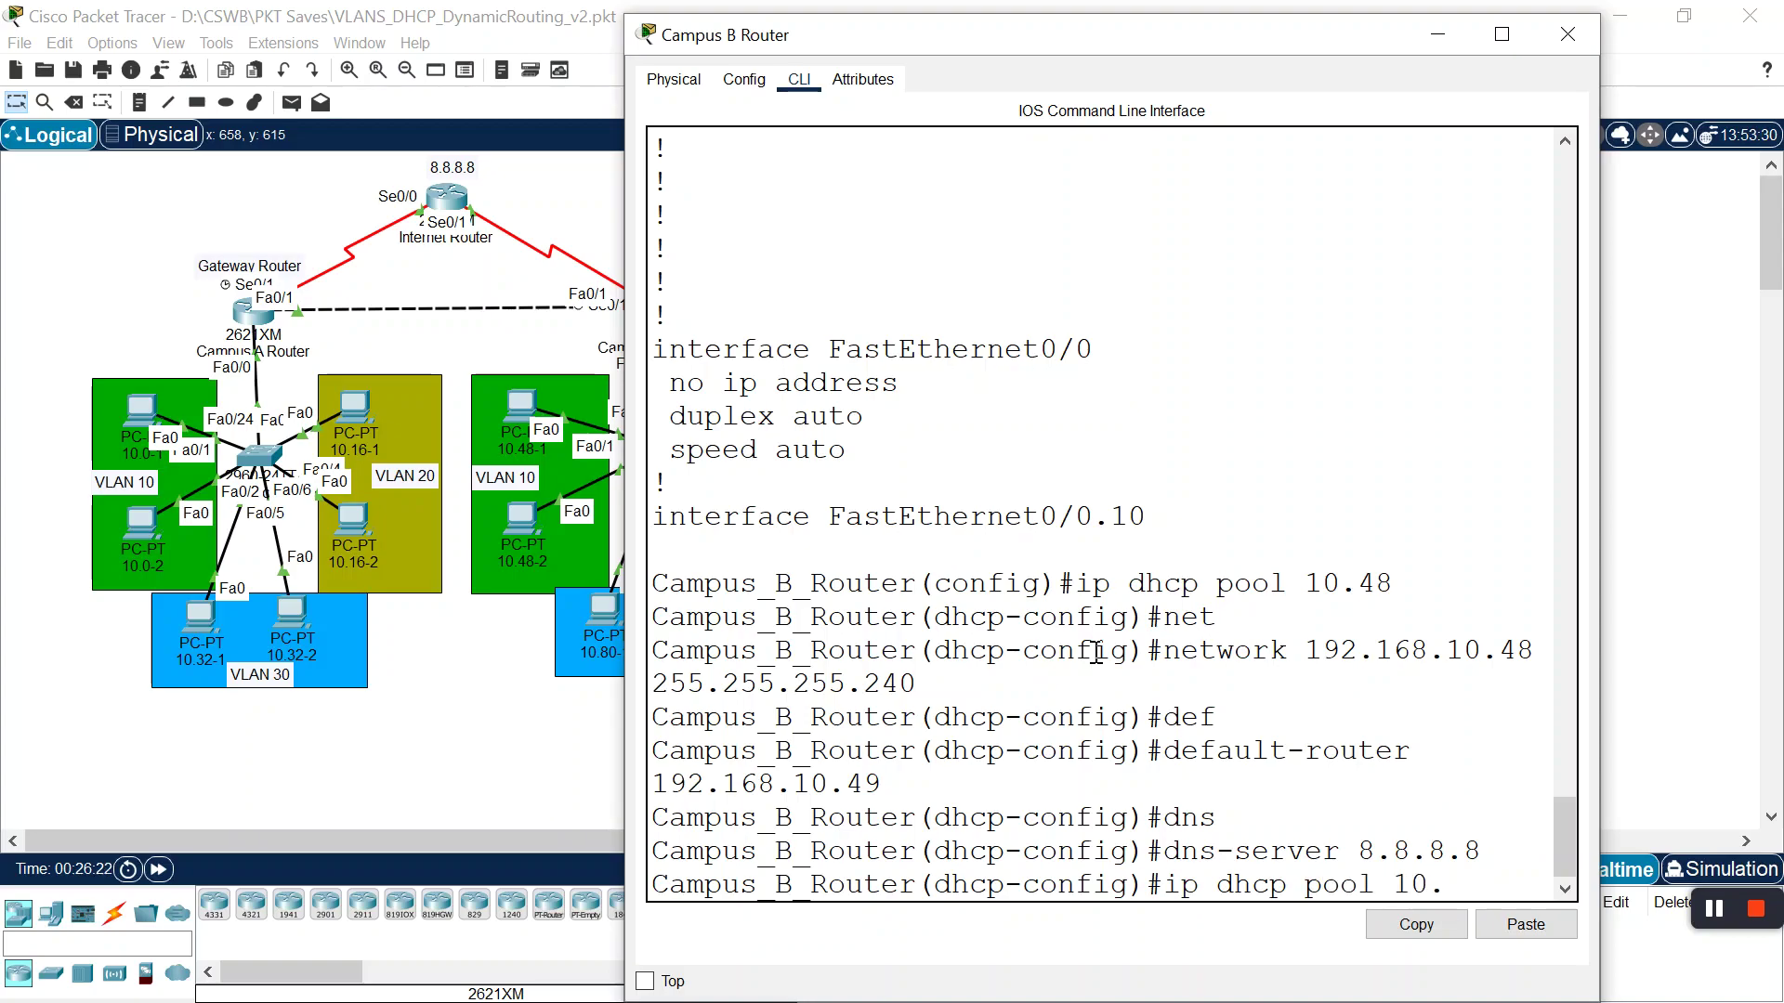
{"action": "type", "text": "64"}
{"action": "key", "text": "Return"}
Assign network 192.168.10.64 with mask 255.255.255.240 to the 10.64 DHCP pool
{"action": "type", "text": "net"}
{"action": "key", "text": "Tab"}
{"action": "type", "text": "1"}
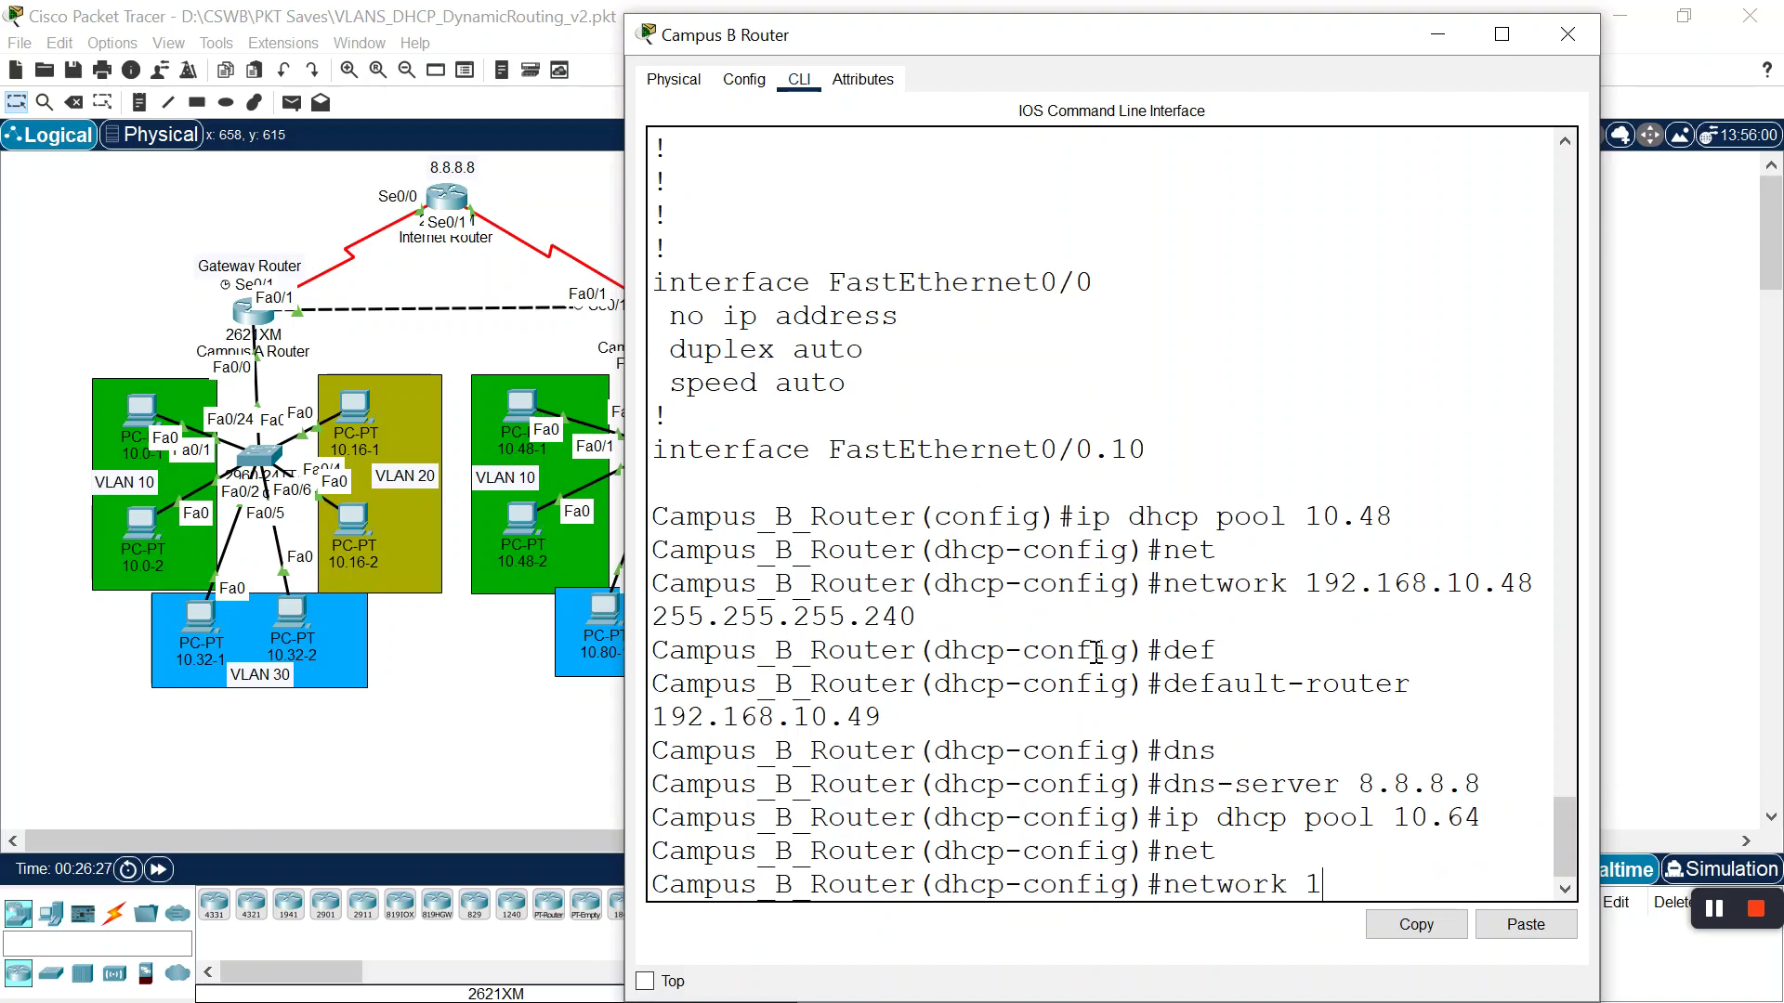
{"action": "type", "text": "92.168.10.64"}
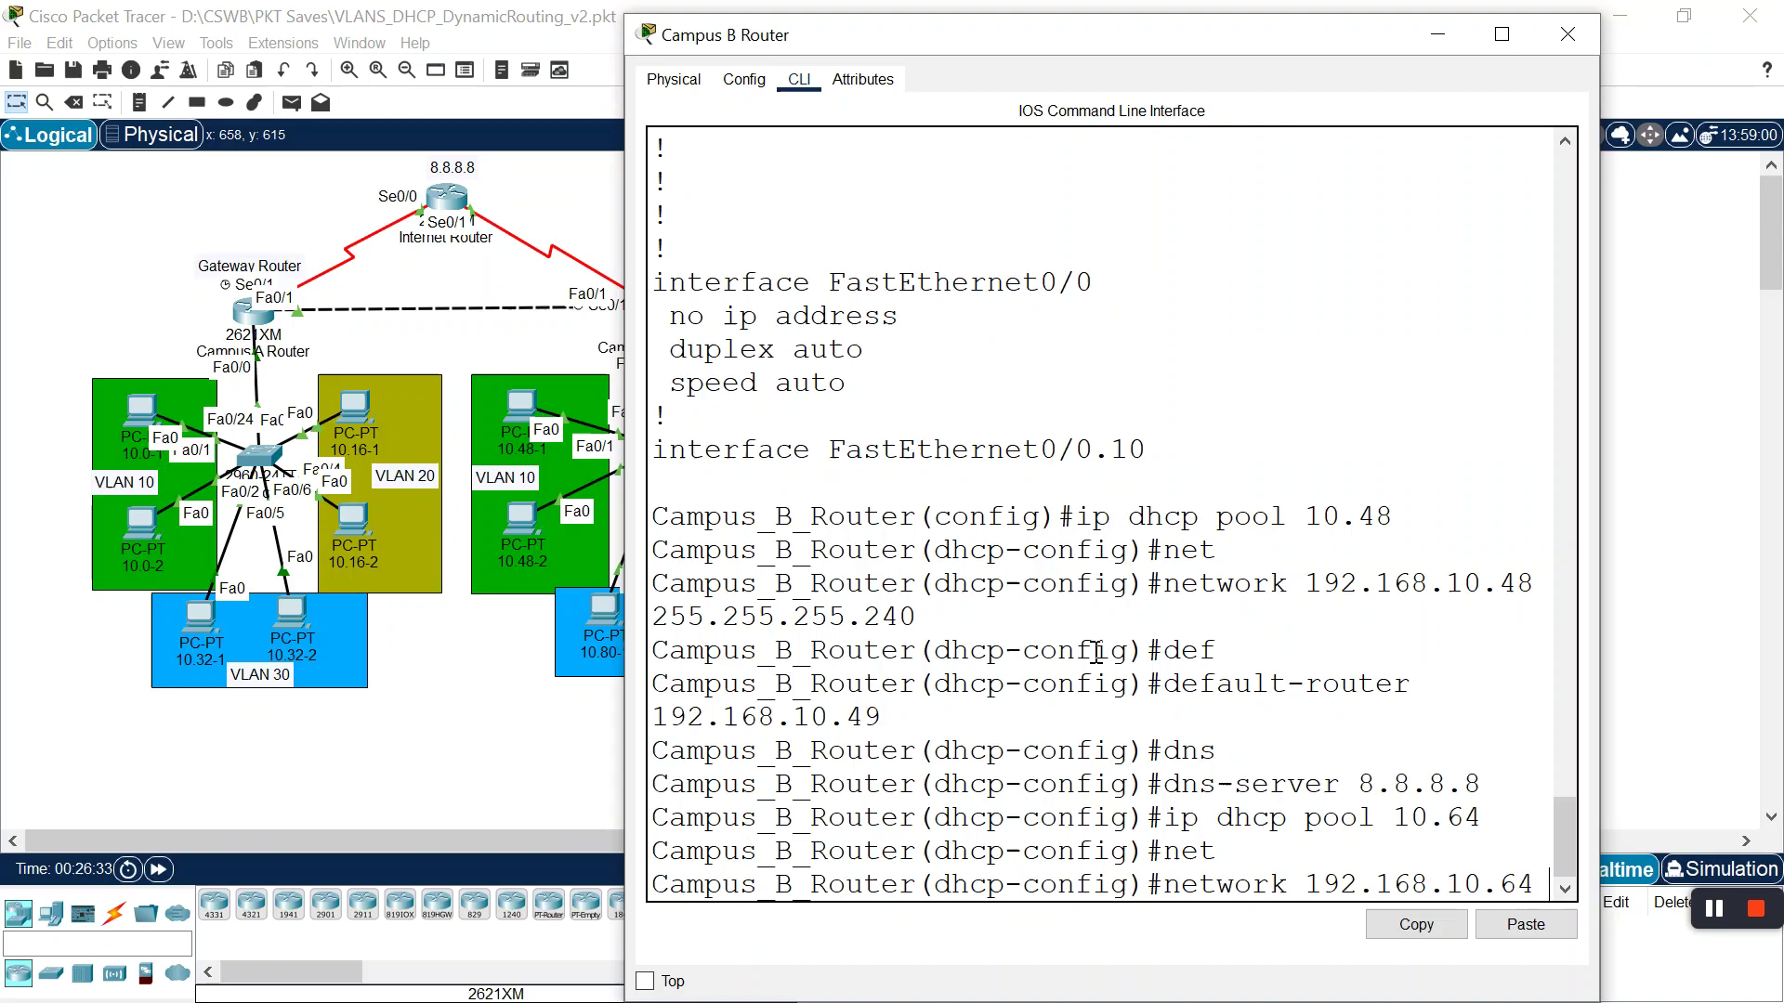
{"action": "type", "text": " 255.255.255.240"}
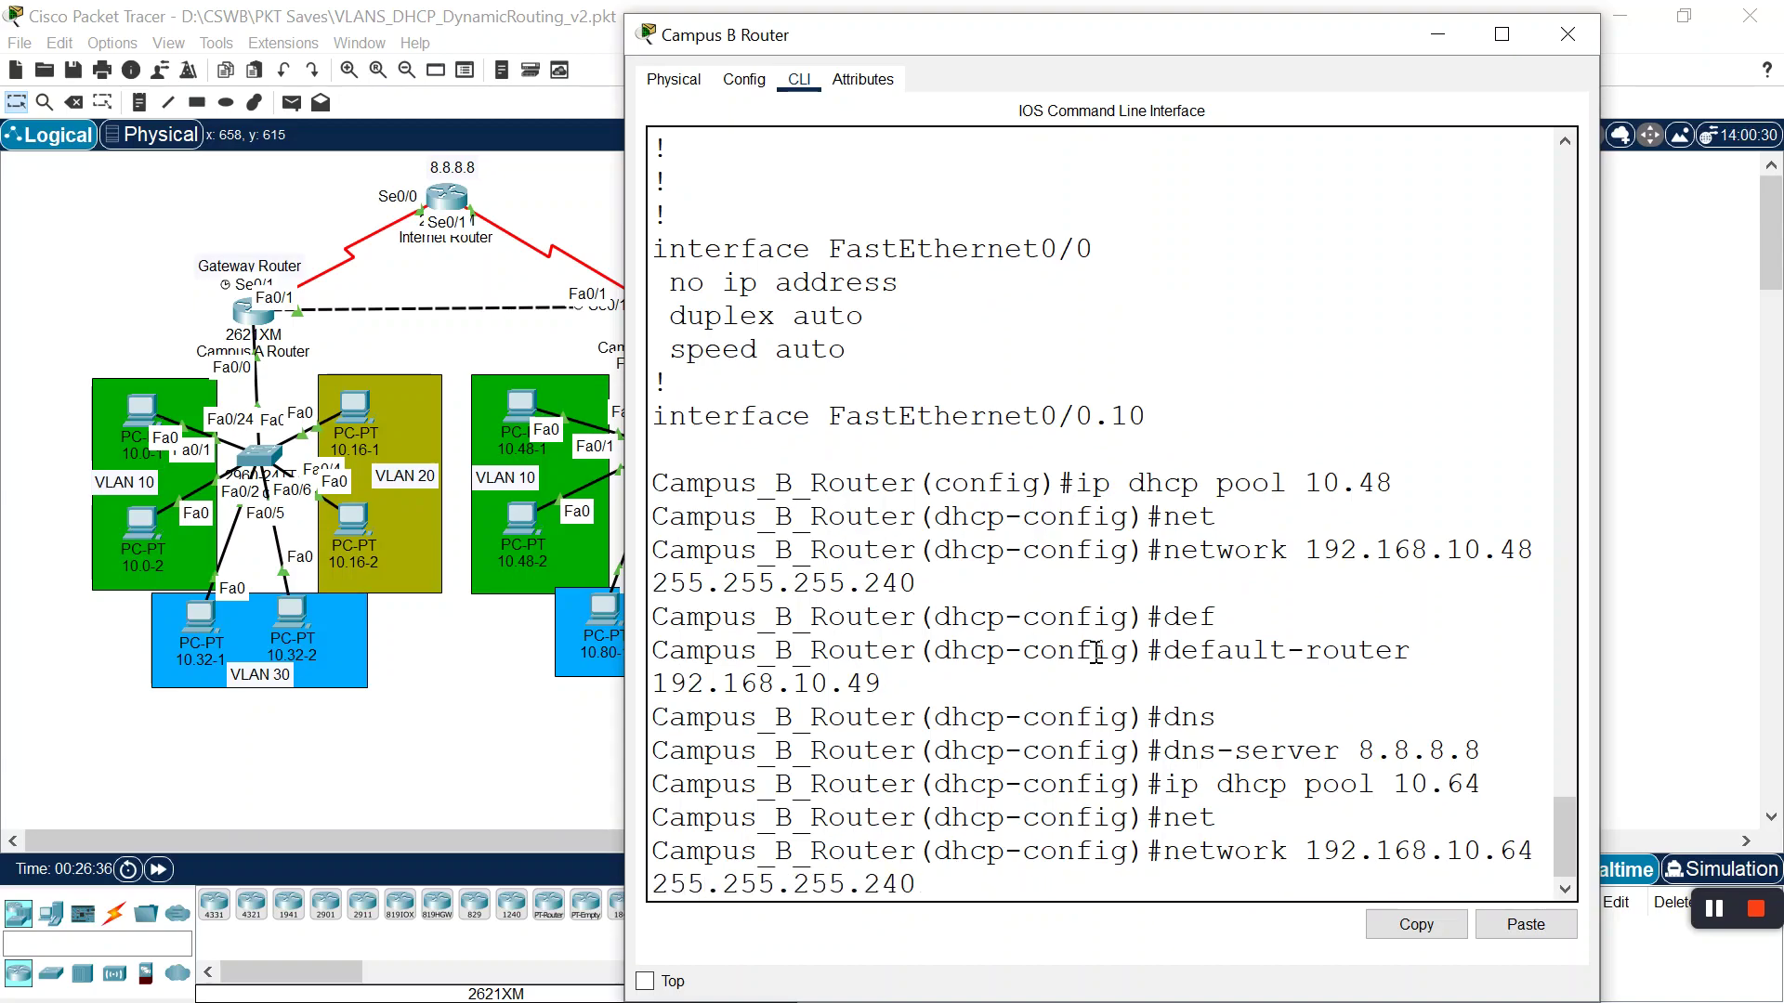
{"action": "key", "text": "Return"}
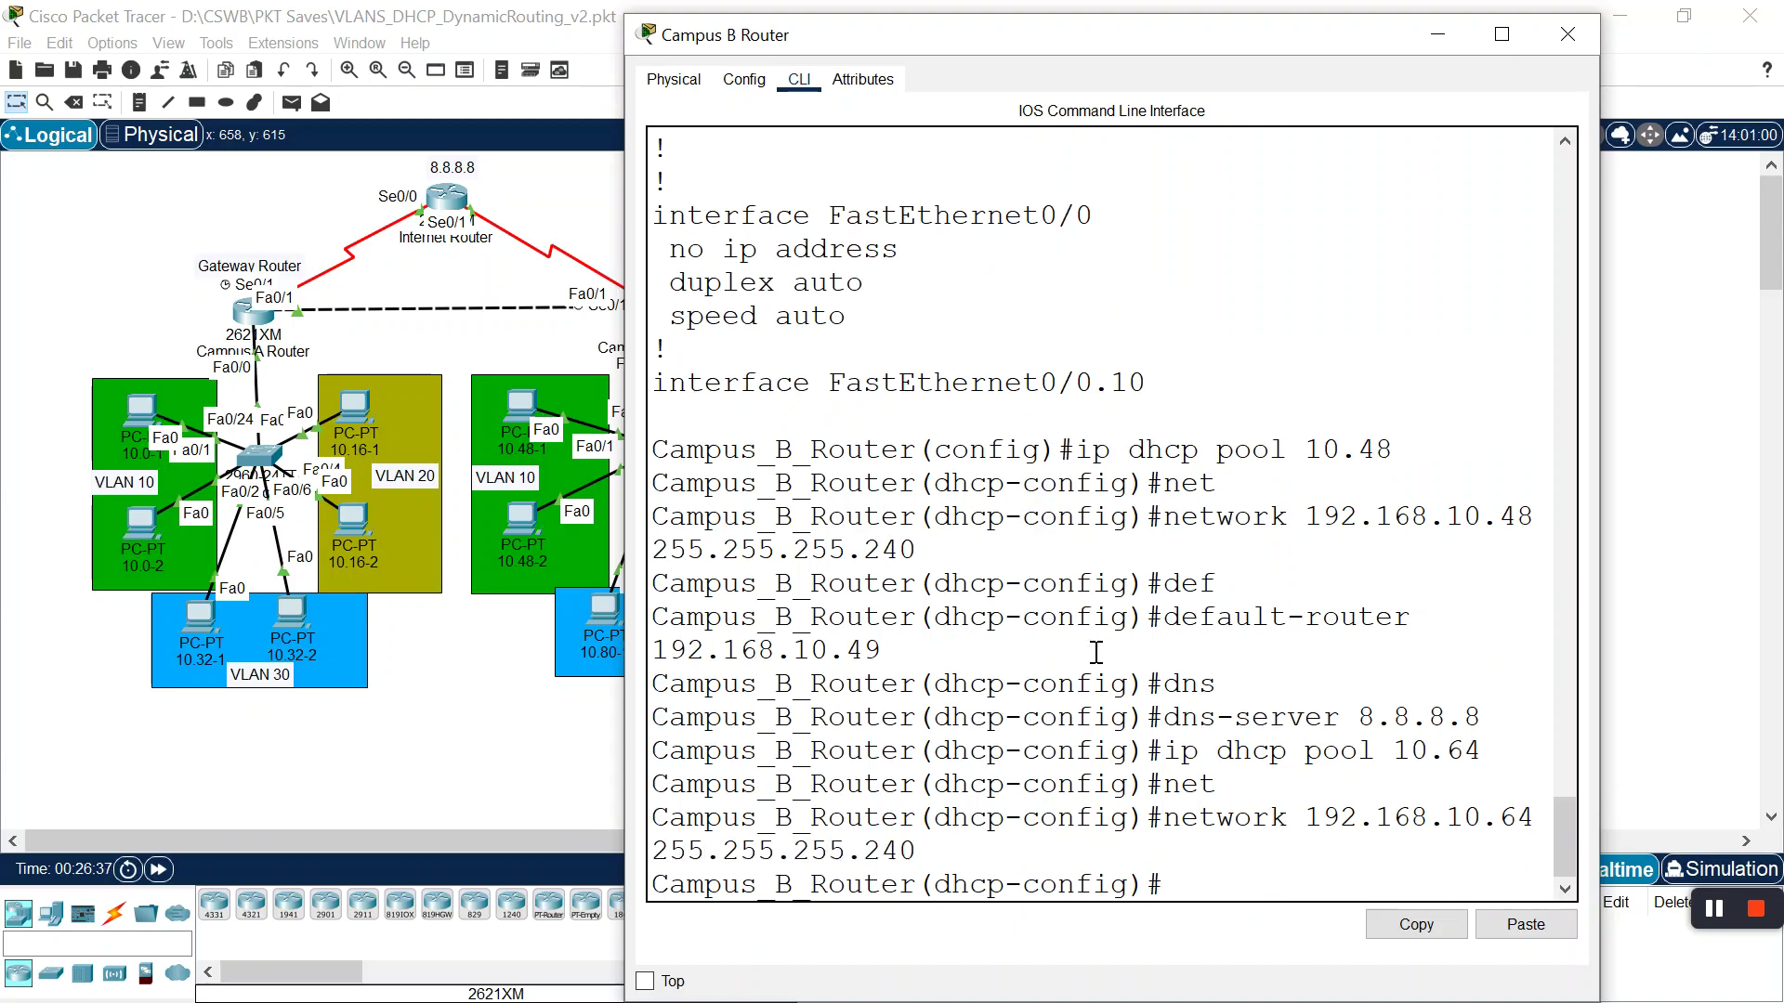
Set the 10.64 pool's default router to 192.168.10.65 and its DNS server to 8.8.8.8
{"action": "type", "text": "def"}
{"action": "key", "text": "Tab"}
{"action": "type", "text": "192.16"}
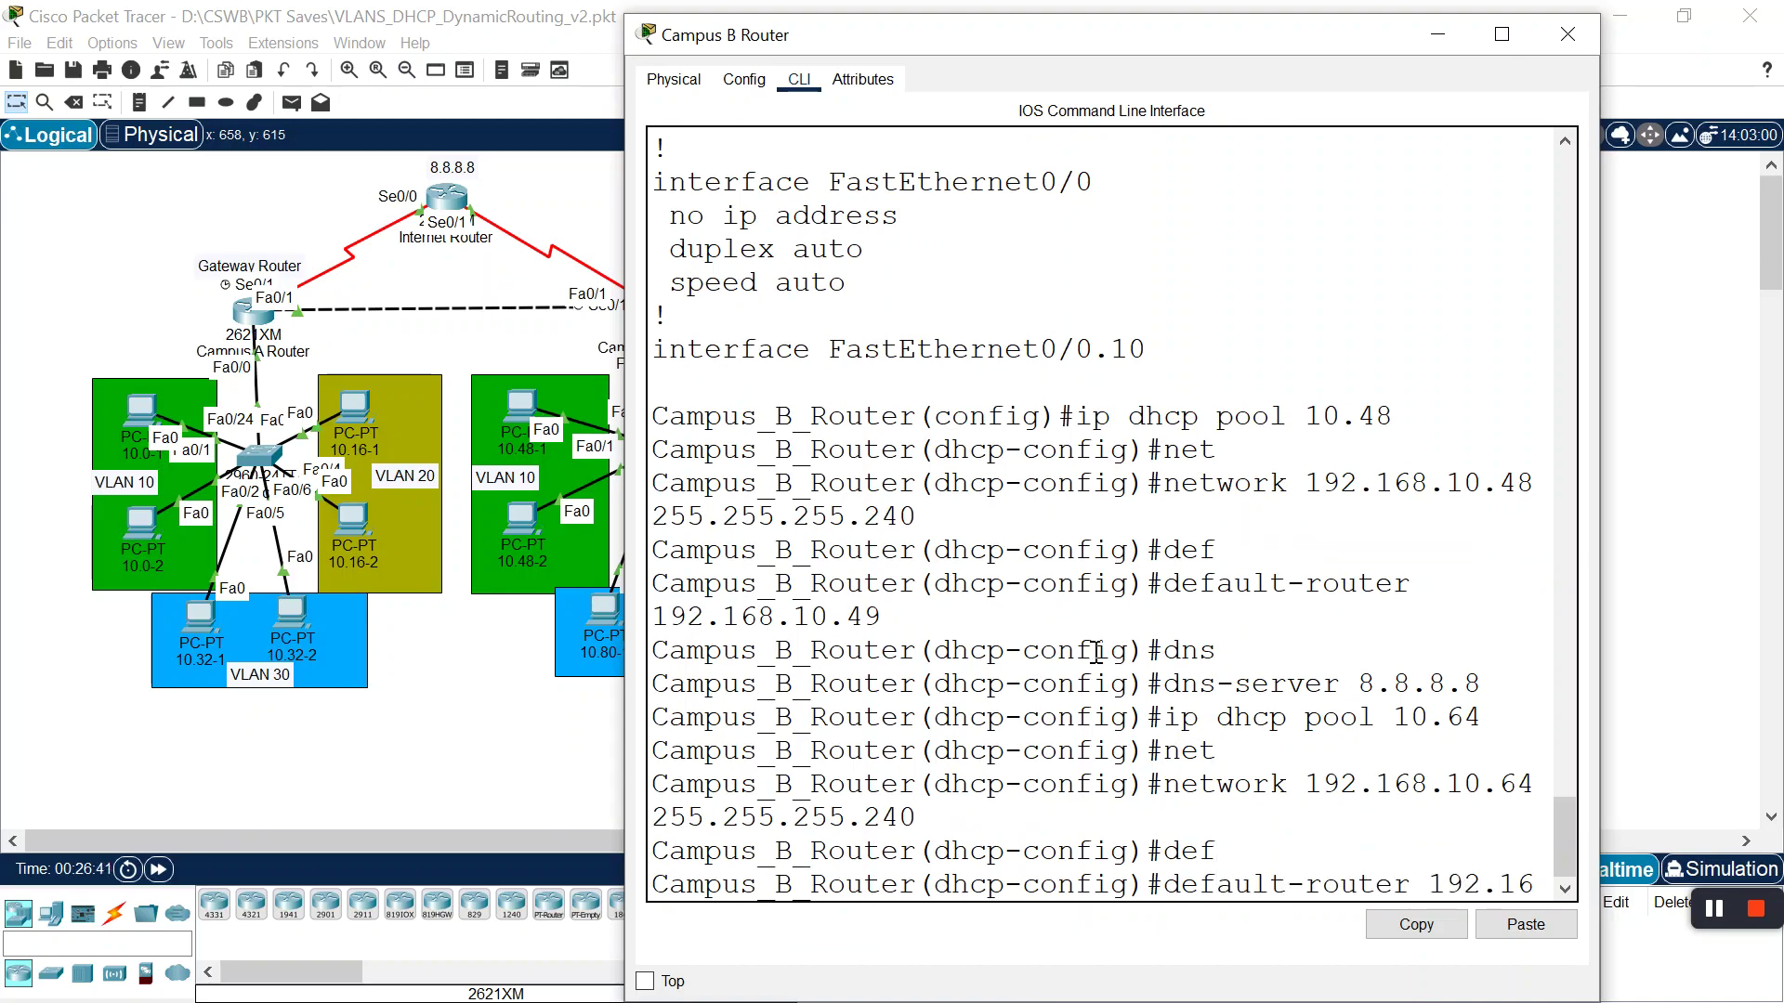
{"action": "type", "text": "8.10.65"}
{"action": "key", "text": "Return"}
{"action": "type", "text": "dns"}
{"action": "key", "text": "Tab"}
{"action": "type", "text": "8.8.8.8"}
{"action": "key", "text": "Return"}
Create a DHCP pool named 10.80 for network 192.168.10.80 with mask 255.255.255.240
{"action": "type", "text": "ip dhcp"}
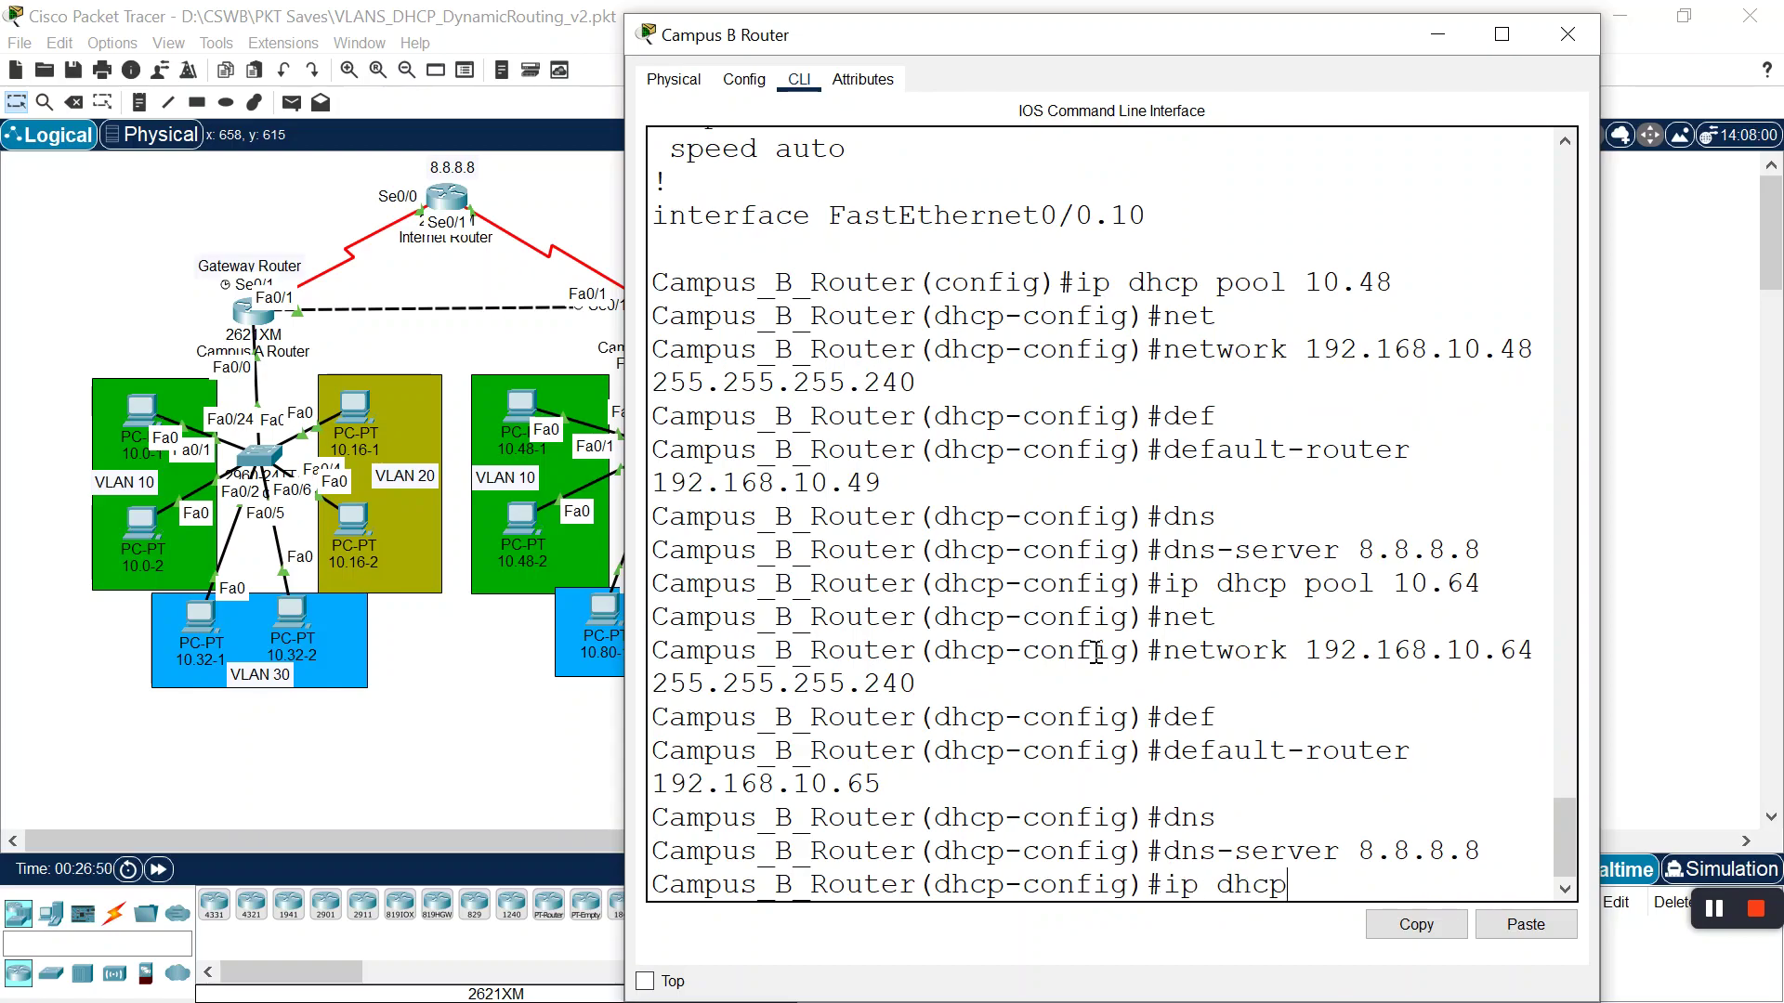
{"action": "type", "text": " pool 10.80"}
{"action": "key", "text": "Return"}
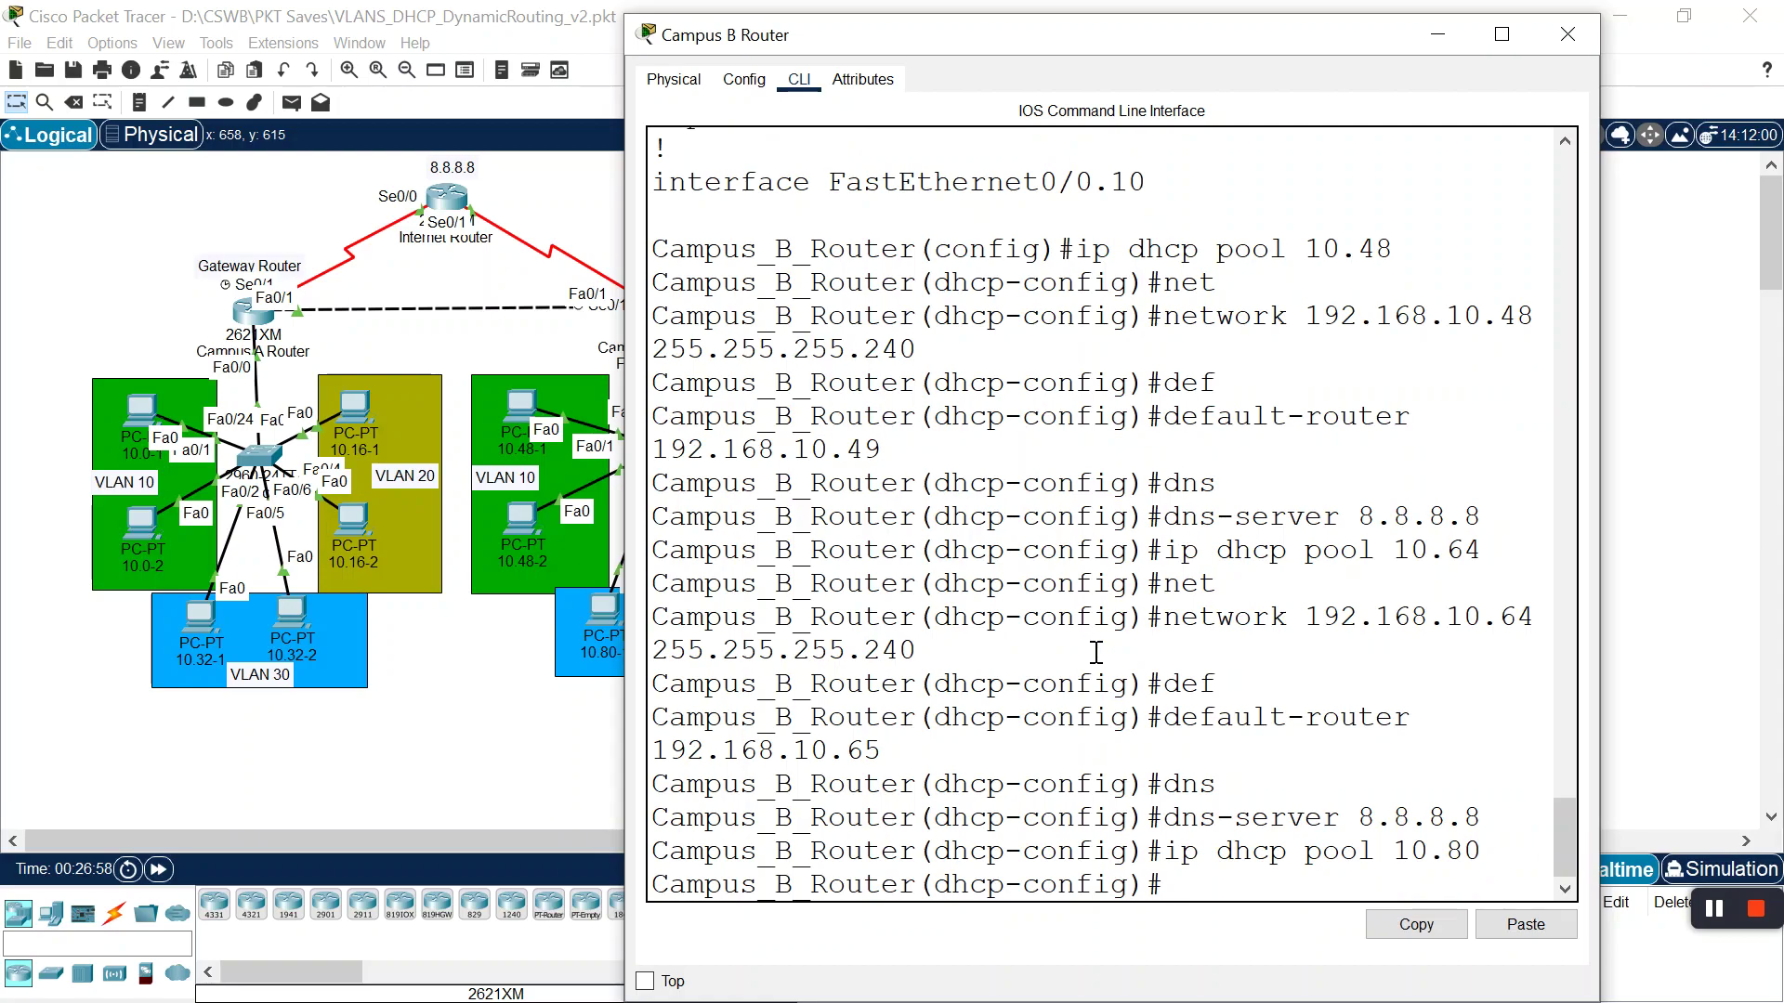
{"action": "type", "text": "ne"}
{"action": "key", "text": "Tab"}
{"action": "type", "text": "10"}
{"action": "key", "text": "BackSpace"}
{"action": "type", "text": "i2"}
{"action": "key", "text": "BackSpace"}
{"action": "type", "text": "92.1"}
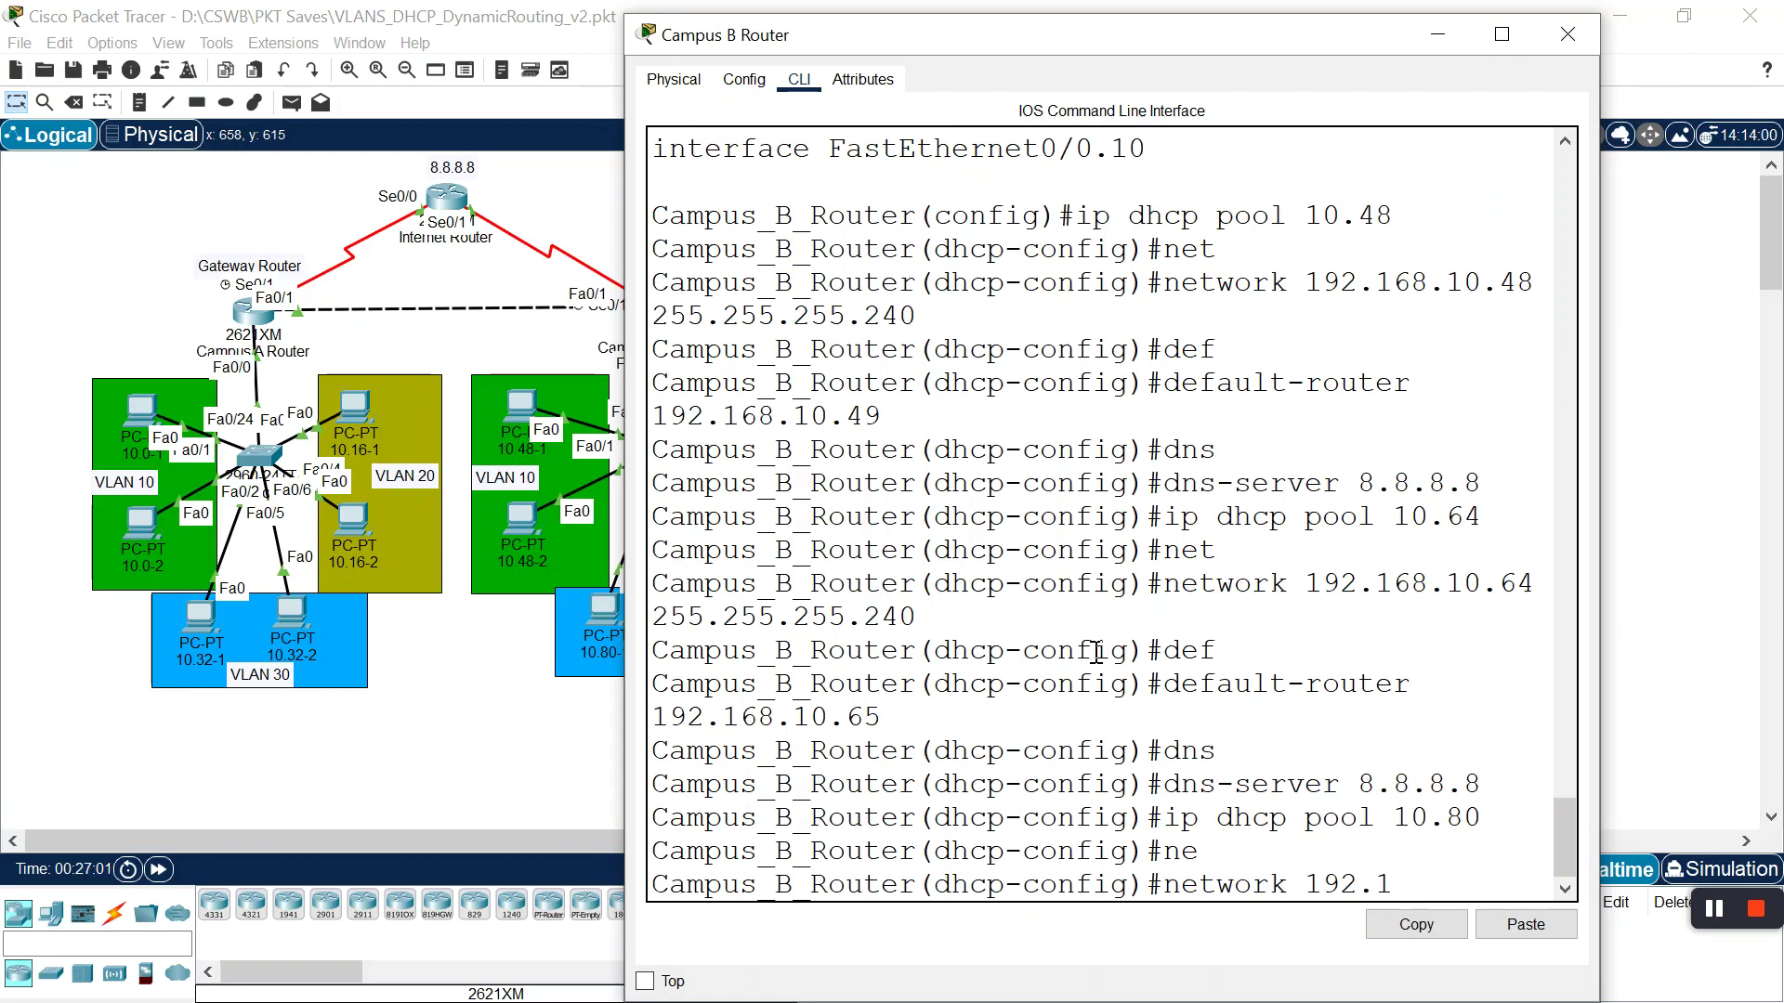
{"action": "type", "text": "68.10.80"}
{"action": "type", "text": "2"}
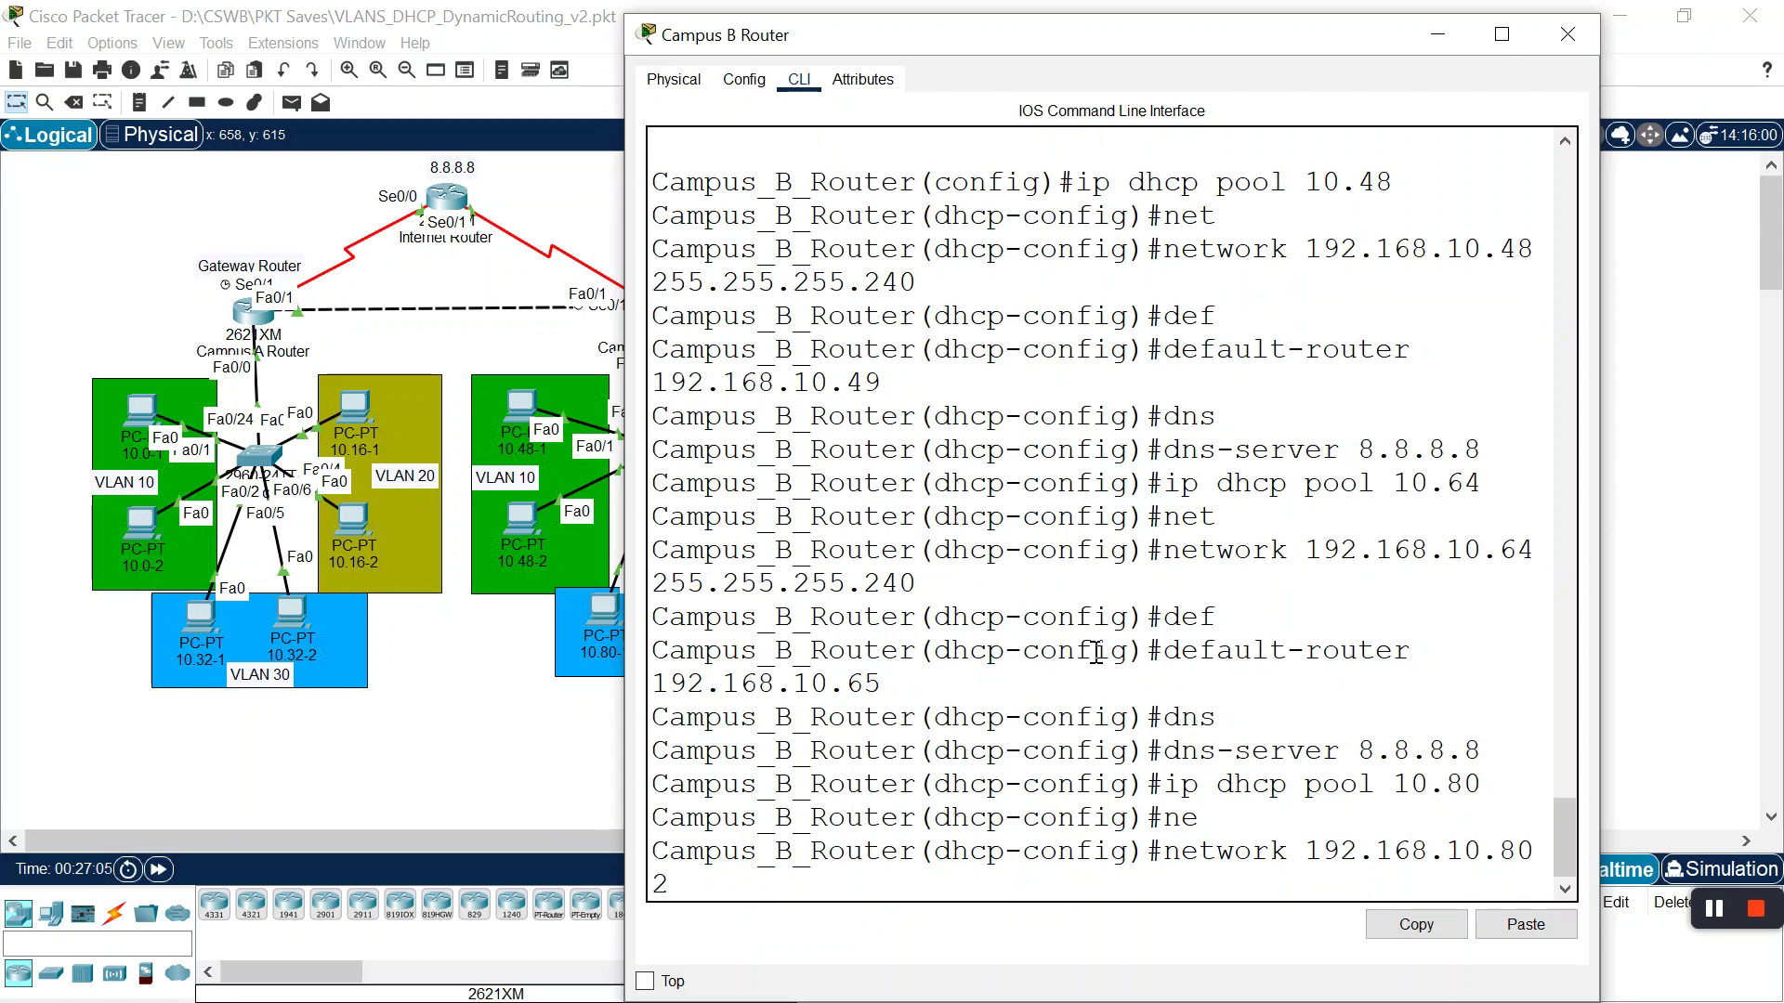
{"action": "type", "text": "55.255.255.240"}
{"action": "key", "text": "Return"}
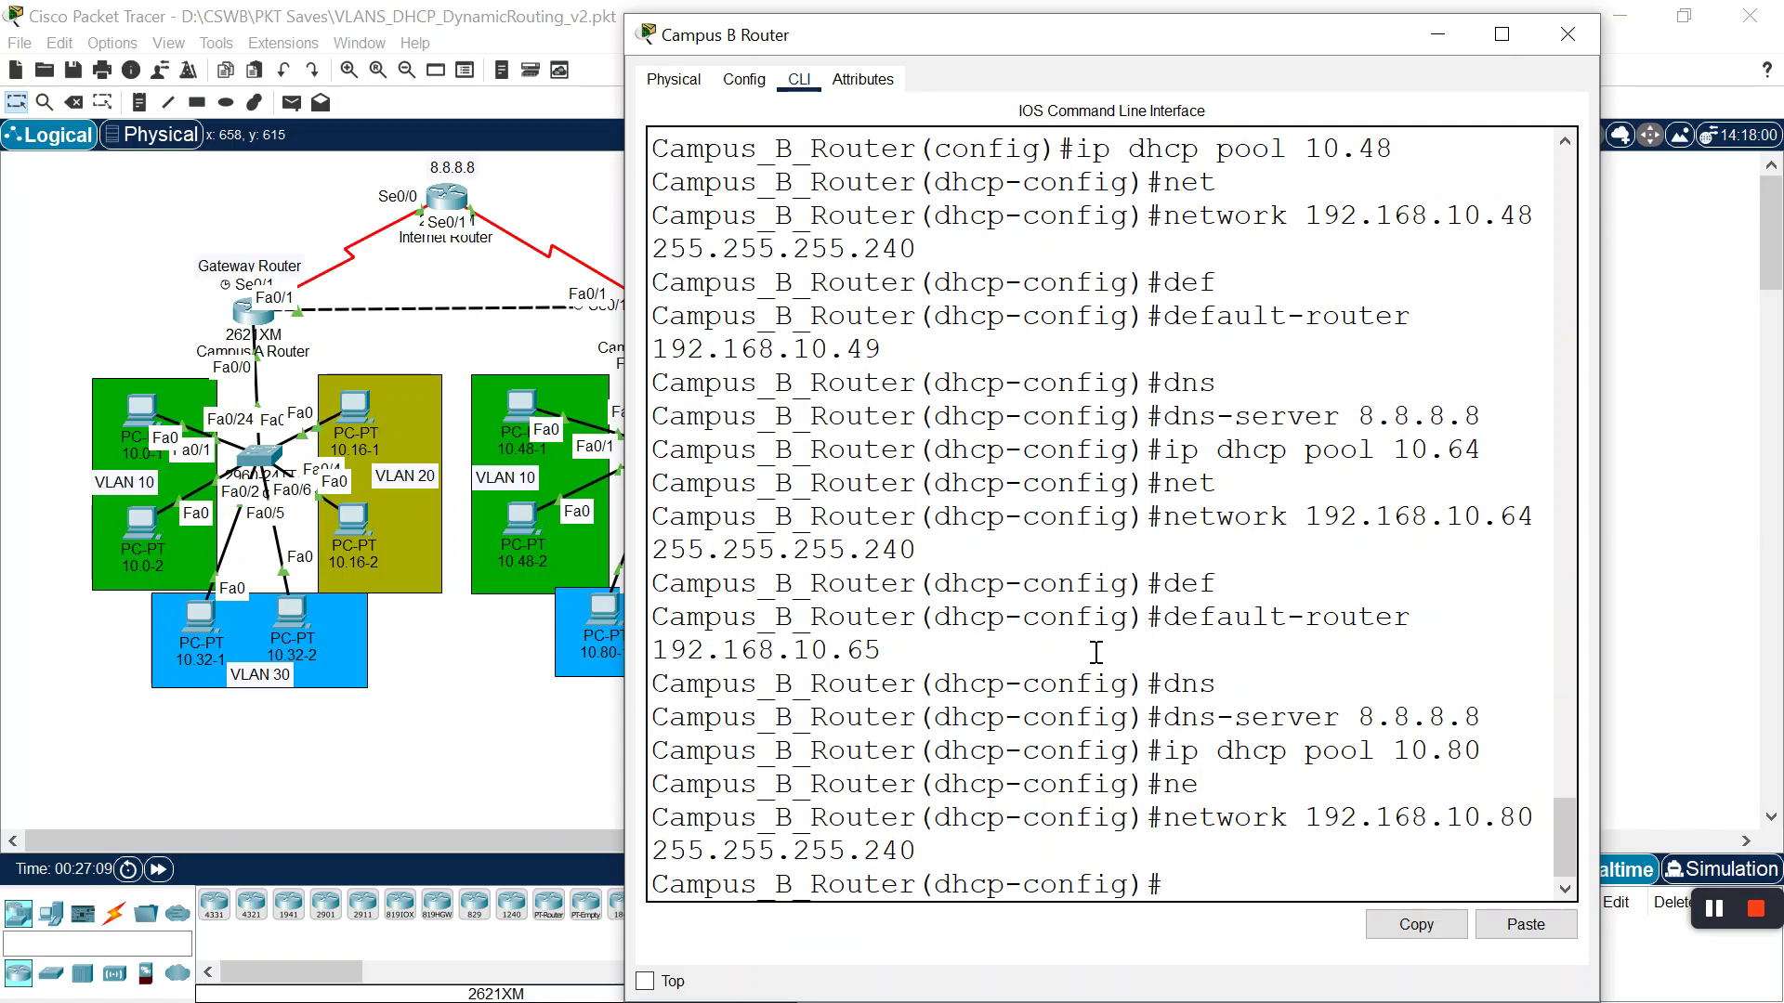
Set the 10.80 pool's default router to 192.168.10.81 and DNS server to 8.8.8.8, leaving DHCP configuration mode when done
{"action": "type", "text": "def"}
{"action": "key", "text": "Tab"}
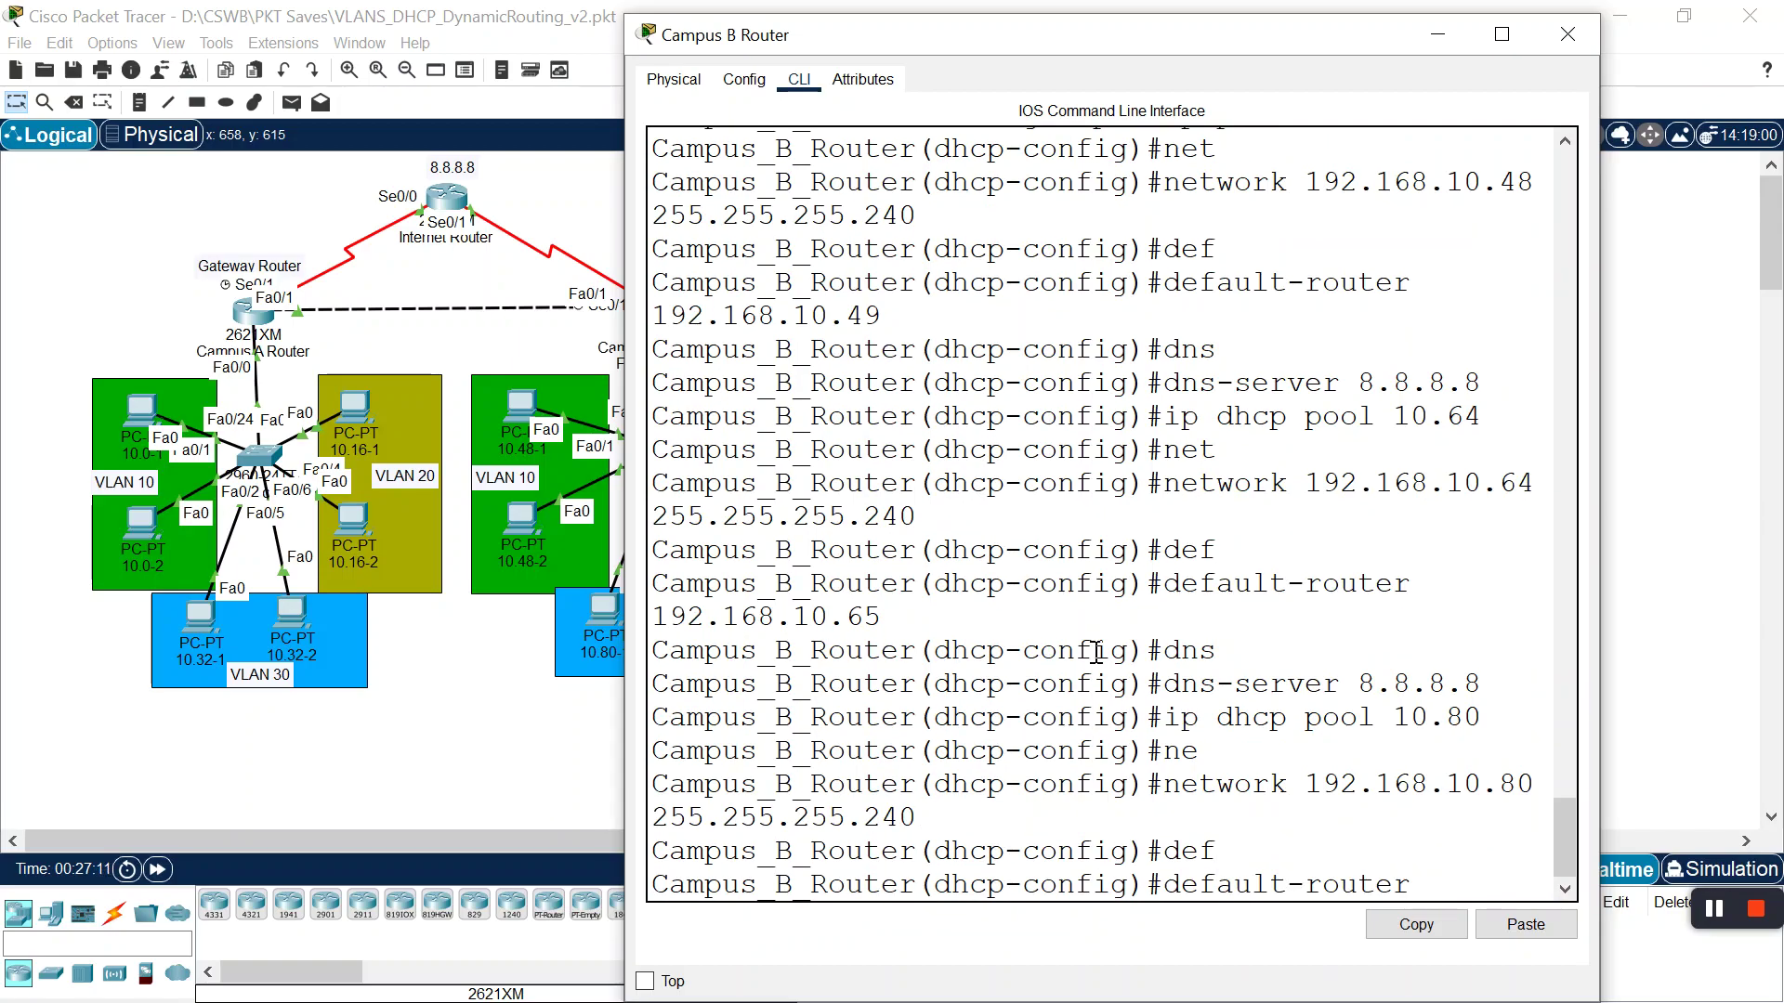
{"action": "type", "text": "192.168"}
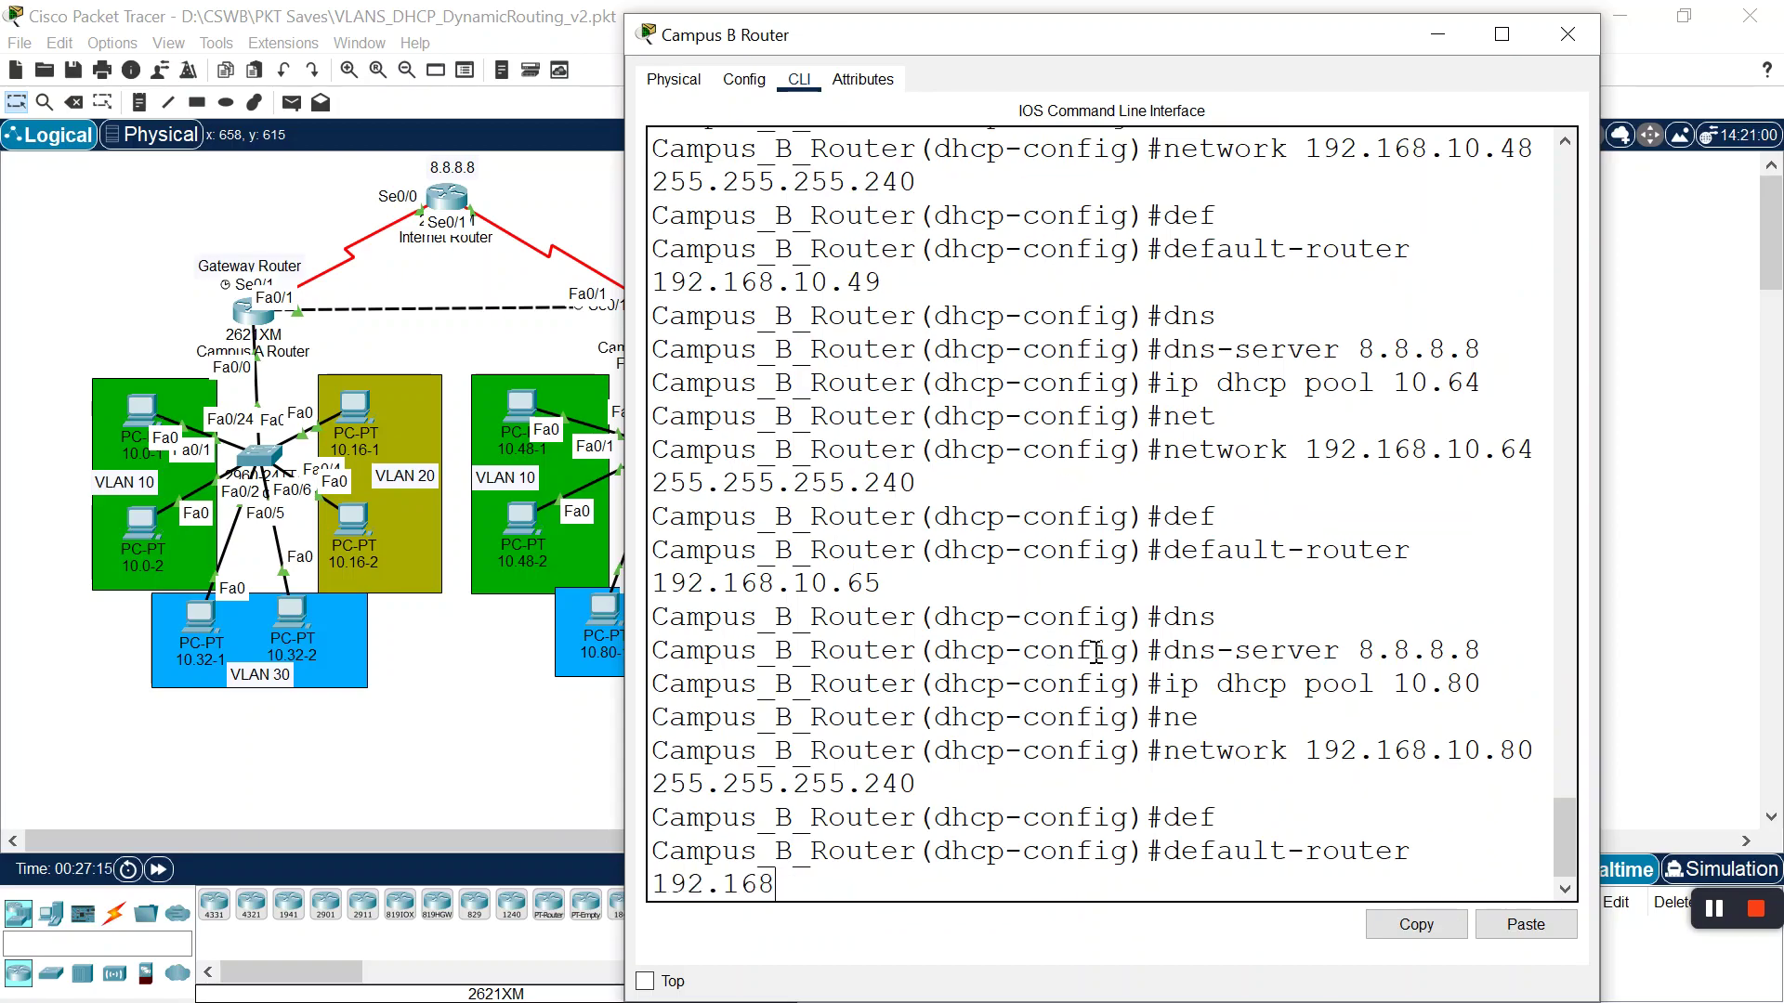
{"action": "type", "text": ".10.81"}
{"action": "key", "text": "Return"}
{"action": "type", "text": "d"}
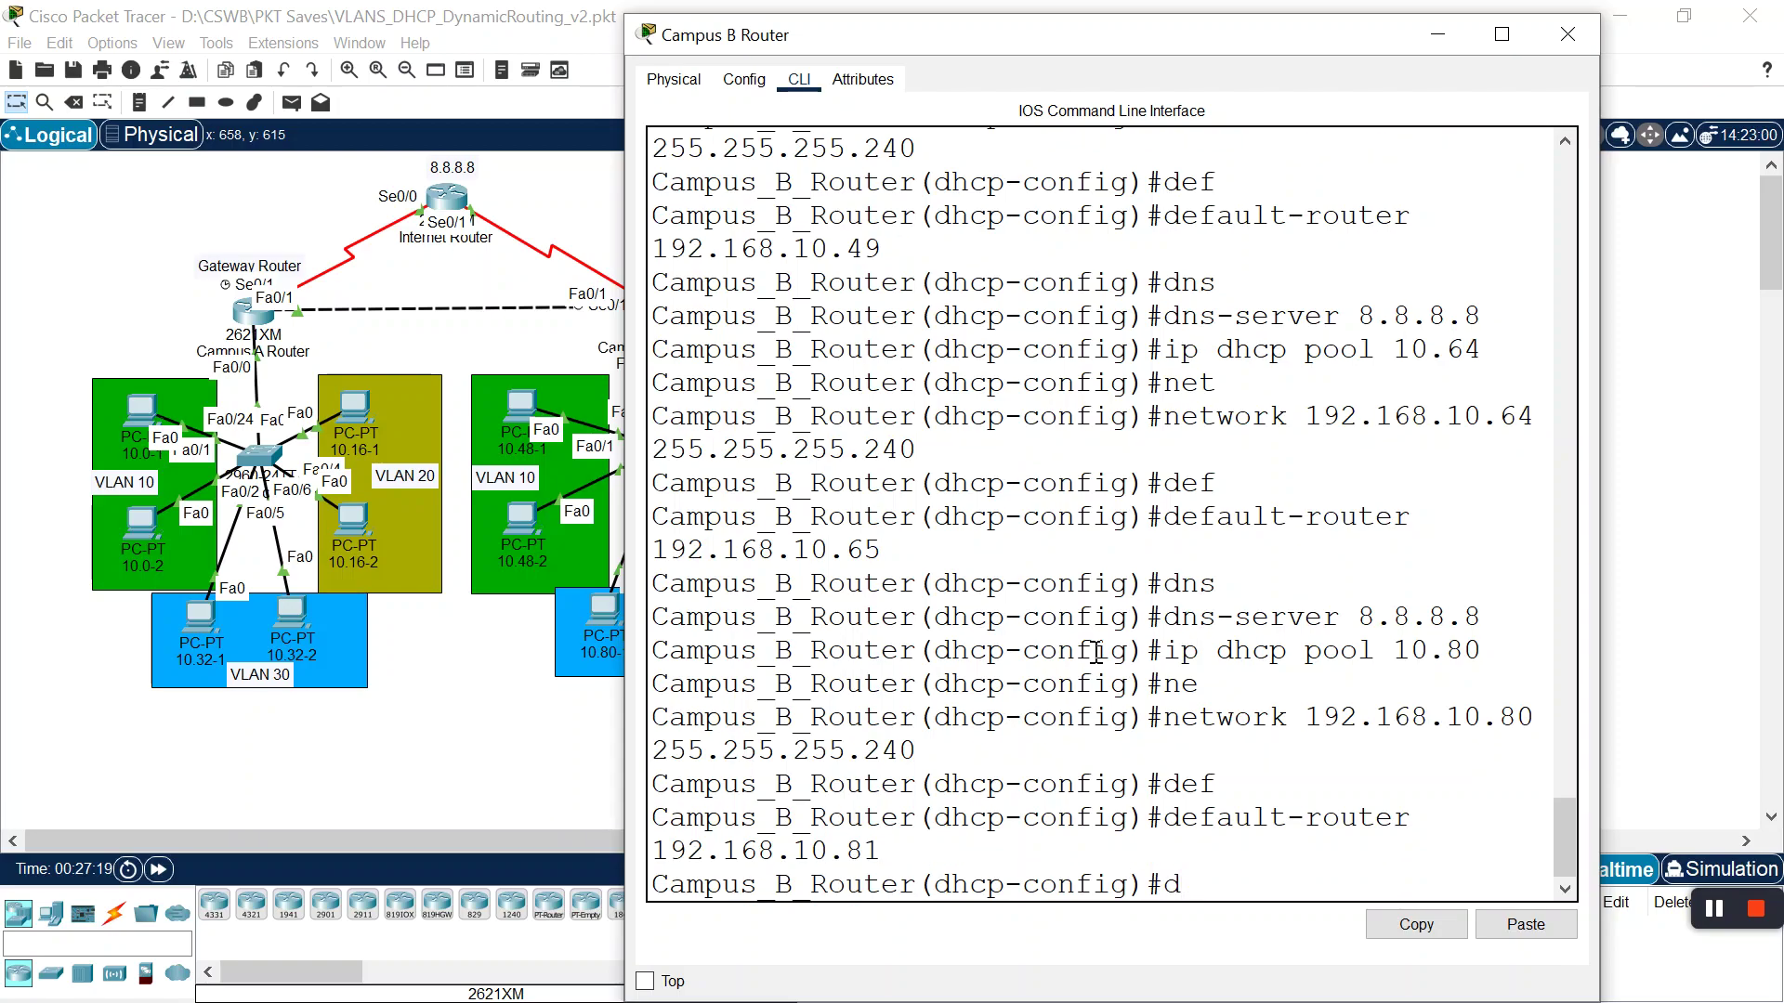
{"action": "type", "text": "ens"}
{"action": "key", "text": "Tab"}
{"action": "type", "text": "8.8.8.8"}
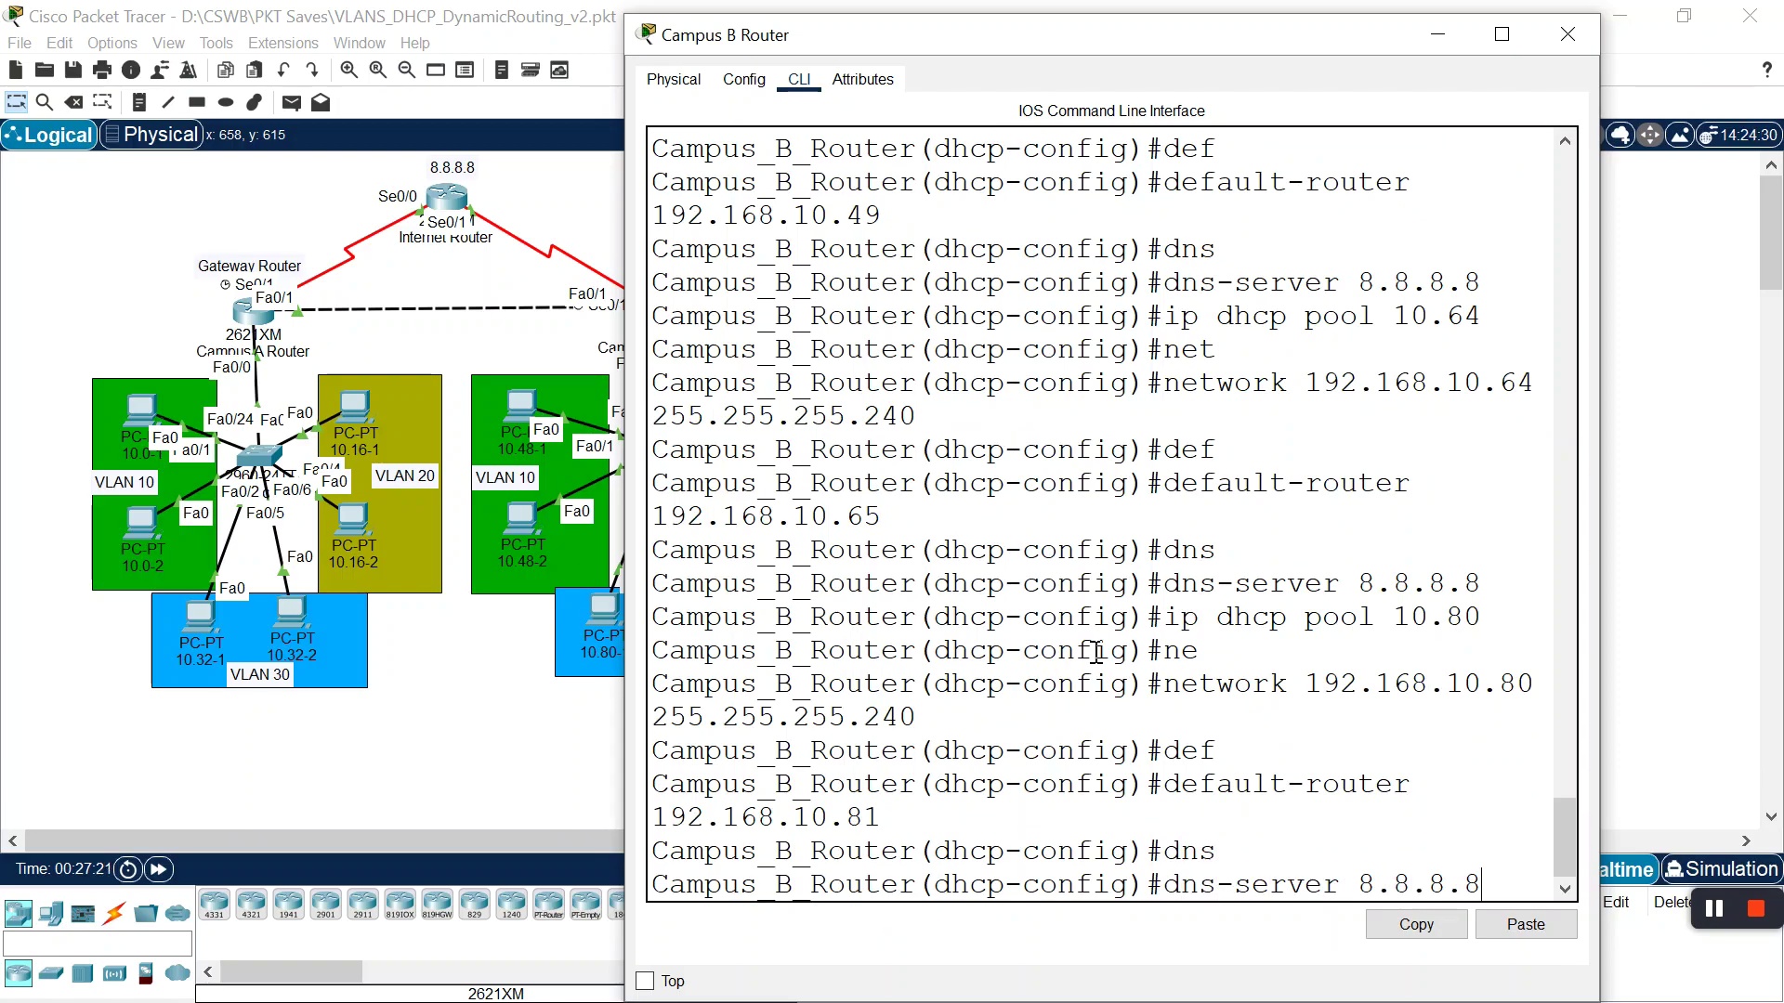
{"action": "key", "text": "Return"}
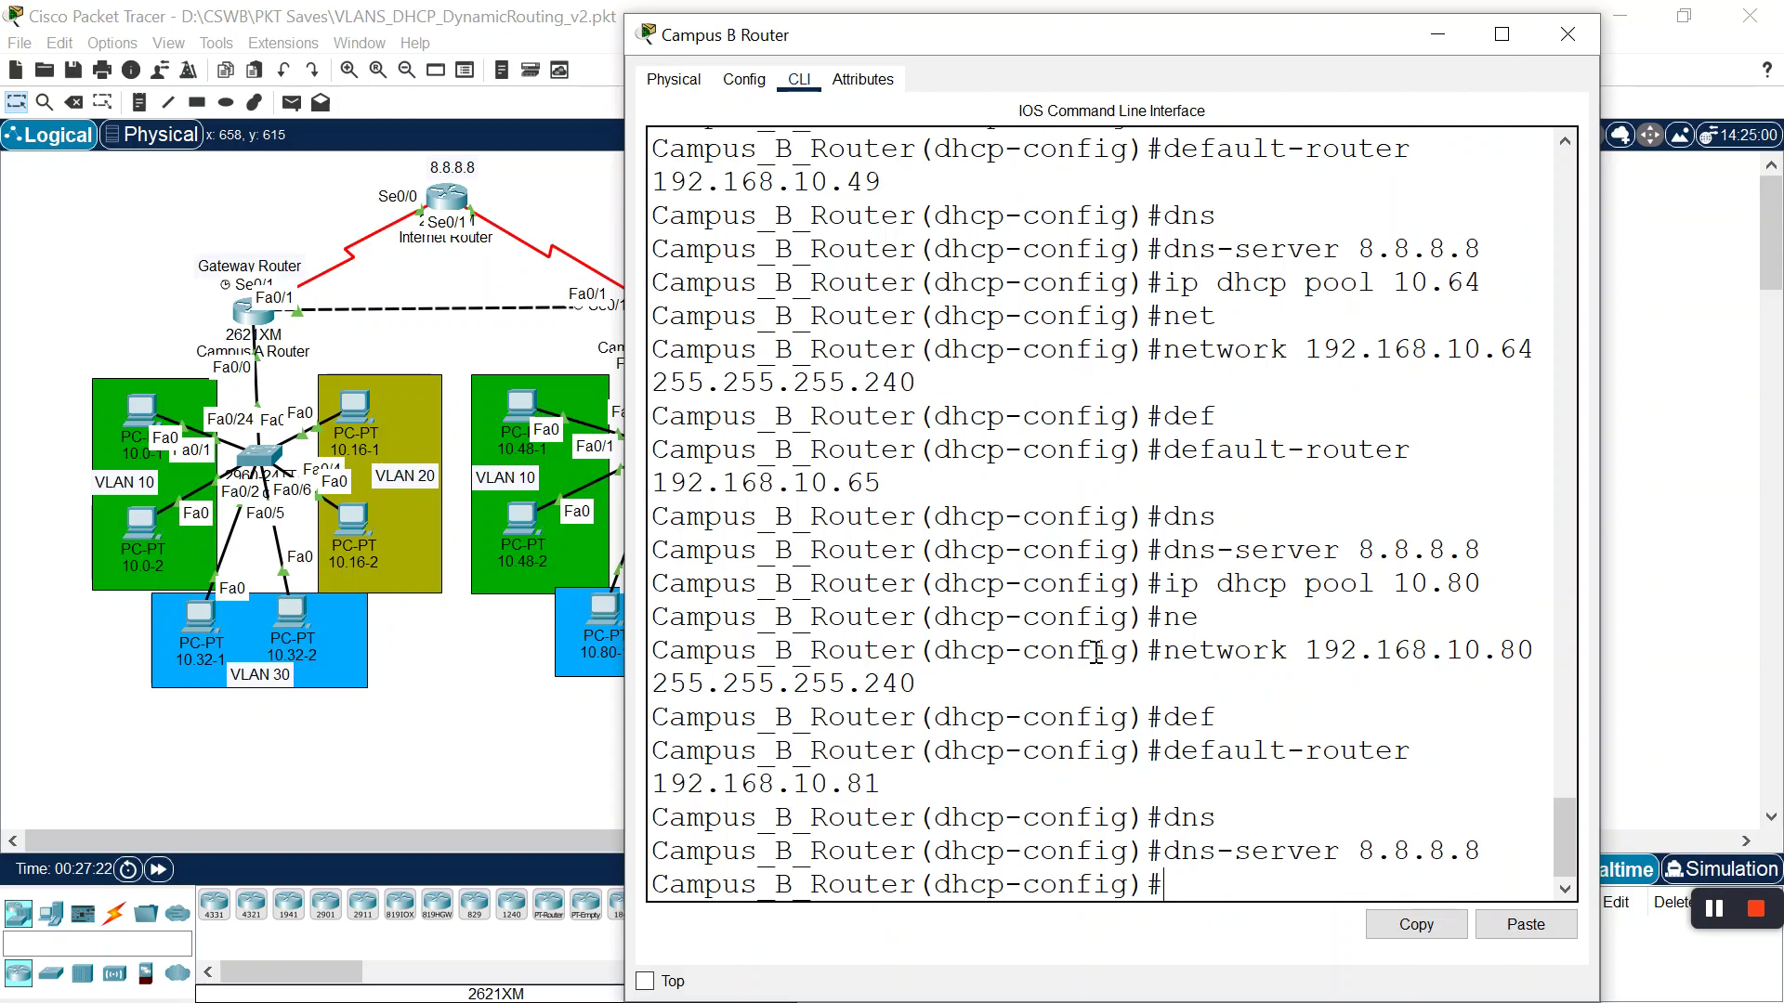
{"action": "type", "text": "exit"}
{"action": "key", "text": "Return"}
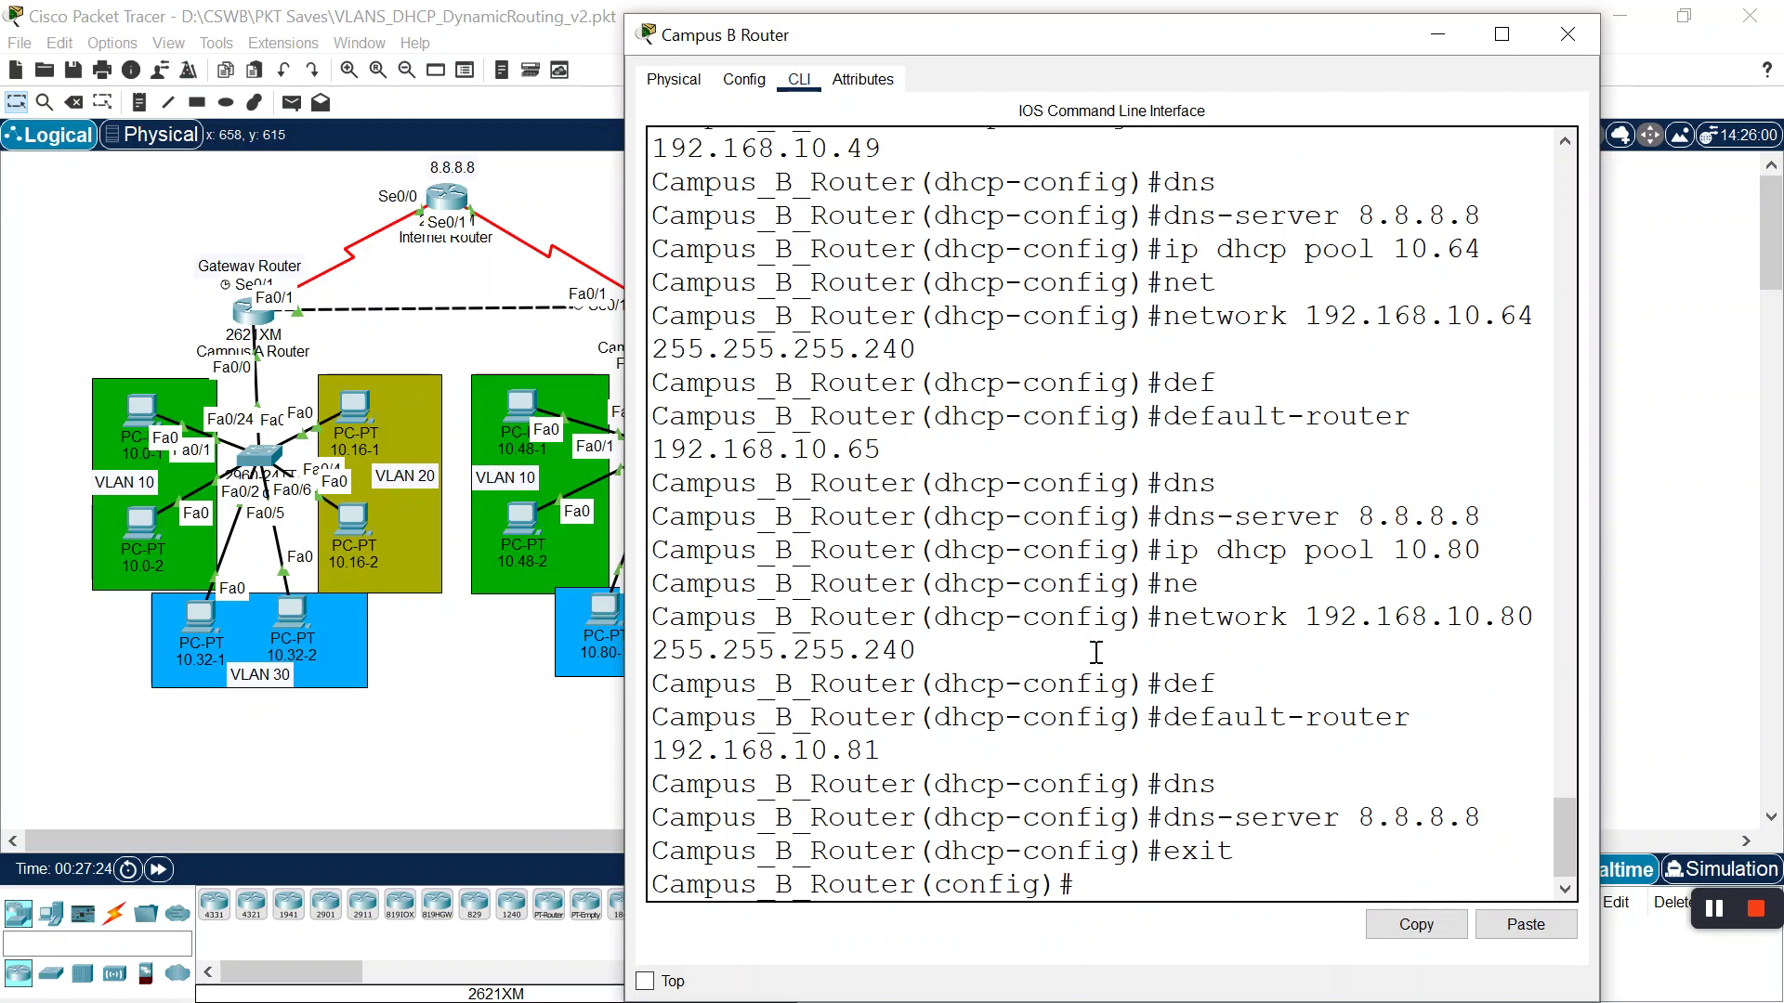
Review the three DHCP pools' networks and default routers in Campus B router's running configuration, minimizing its window when done
{"action": "type", "text": "do sh run"}
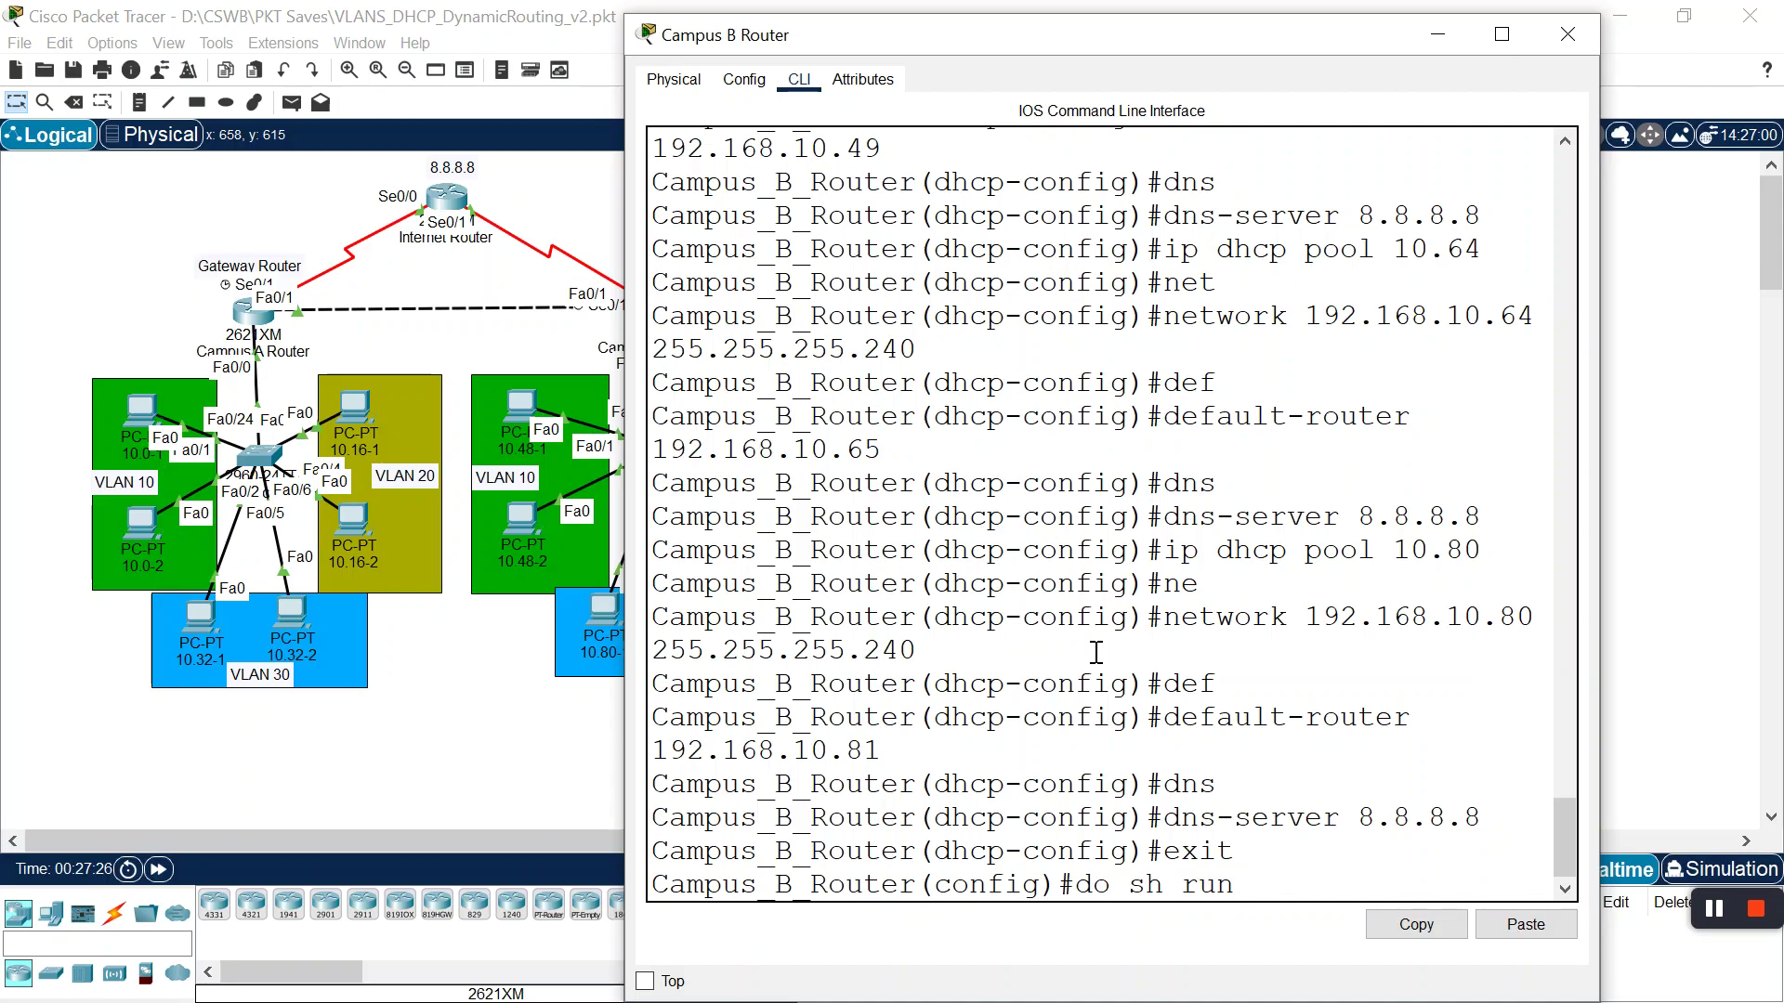
{"action": "key", "text": "Return"}
{"action": "left_click_drag", "start_coordinate": [899, 650], "coordinate": [951, 650]}
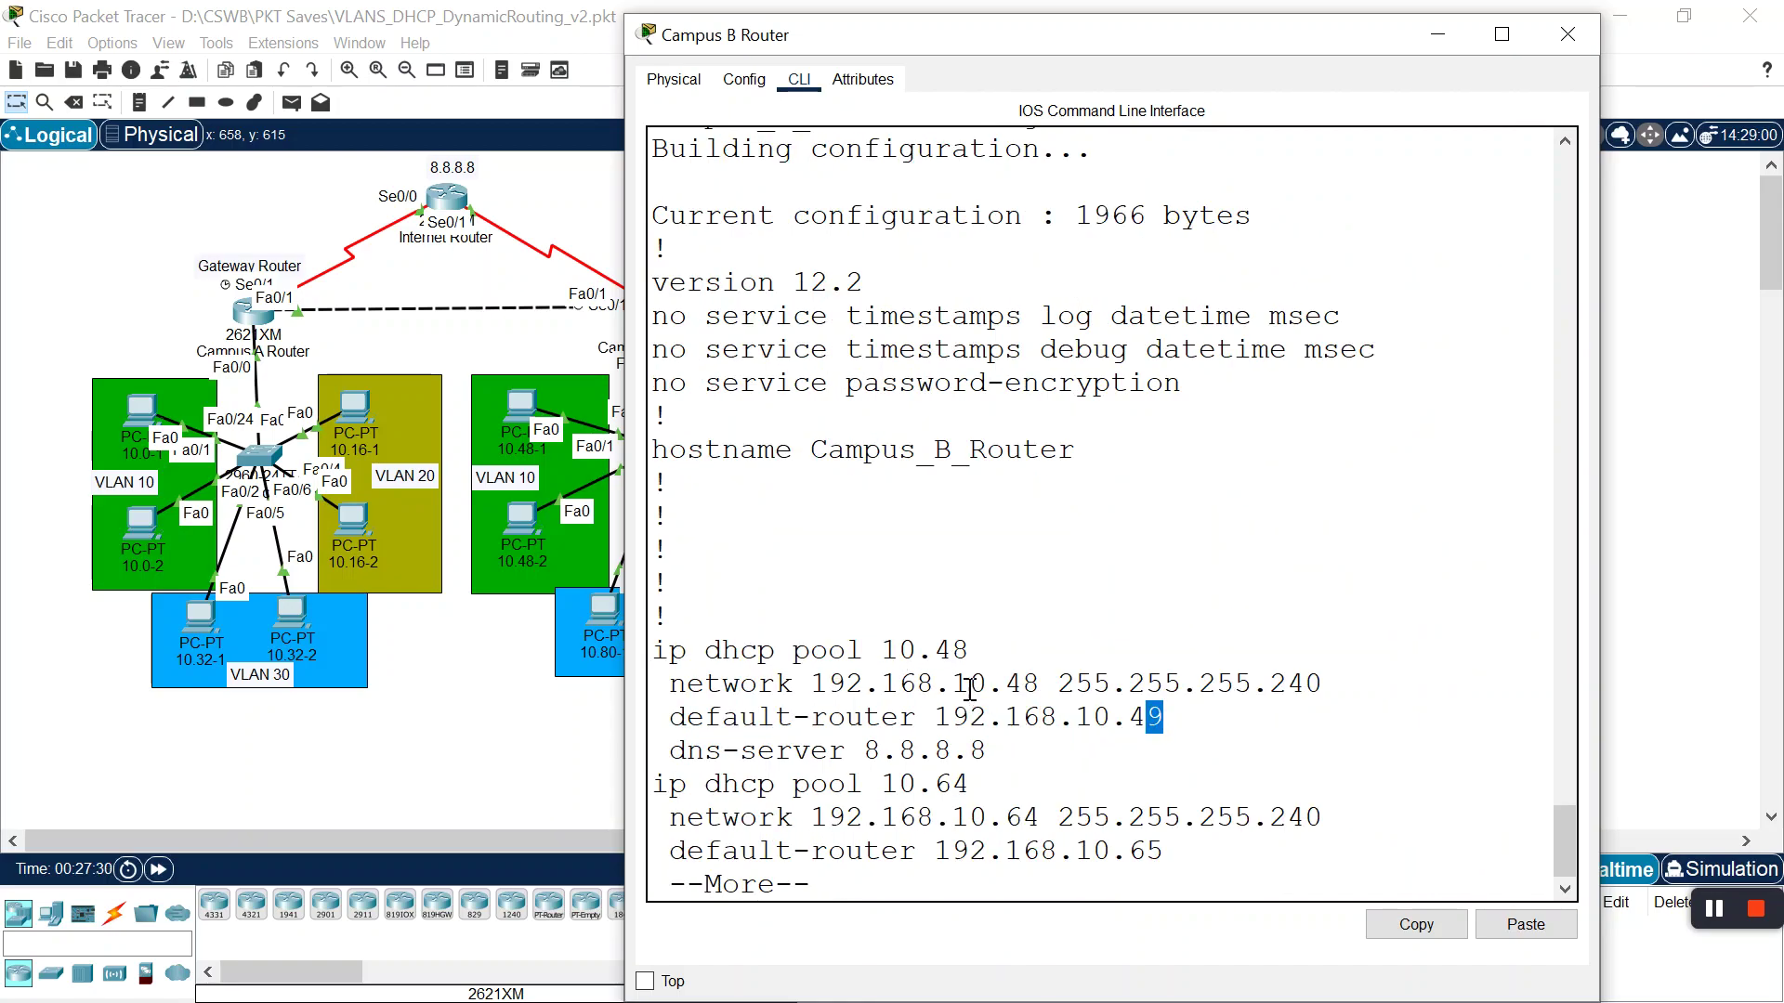
{"action": "left_click_drag", "start_coordinate": [1164, 718], "coordinate": [1073, 718]}
{"action": "key", "text": "space"}
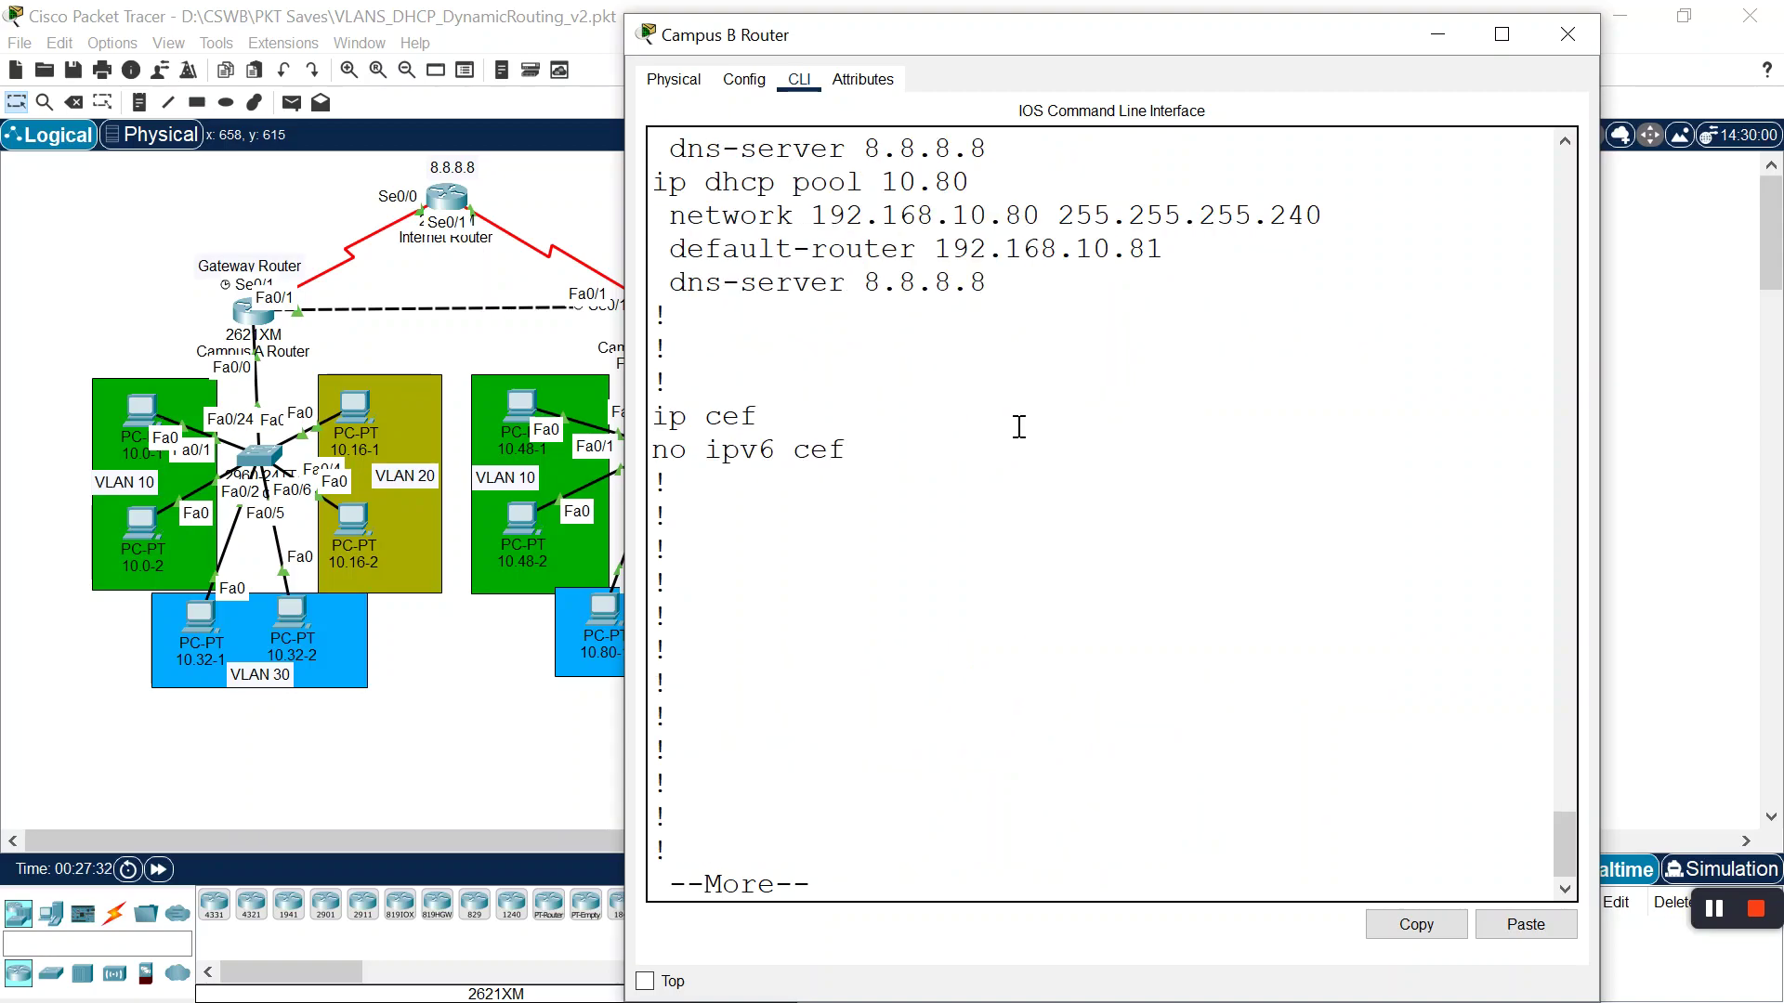
{"action": "scroll", "coordinate": [1064, 446], "scroll_direction": "up", "scroll_amount": 2}
{"action": "left_click_drag", "start_coordinate": [1007, 298], "coordinate": [1127, 339]}
{"action": "left_click", "coordinate": [960, 409]}
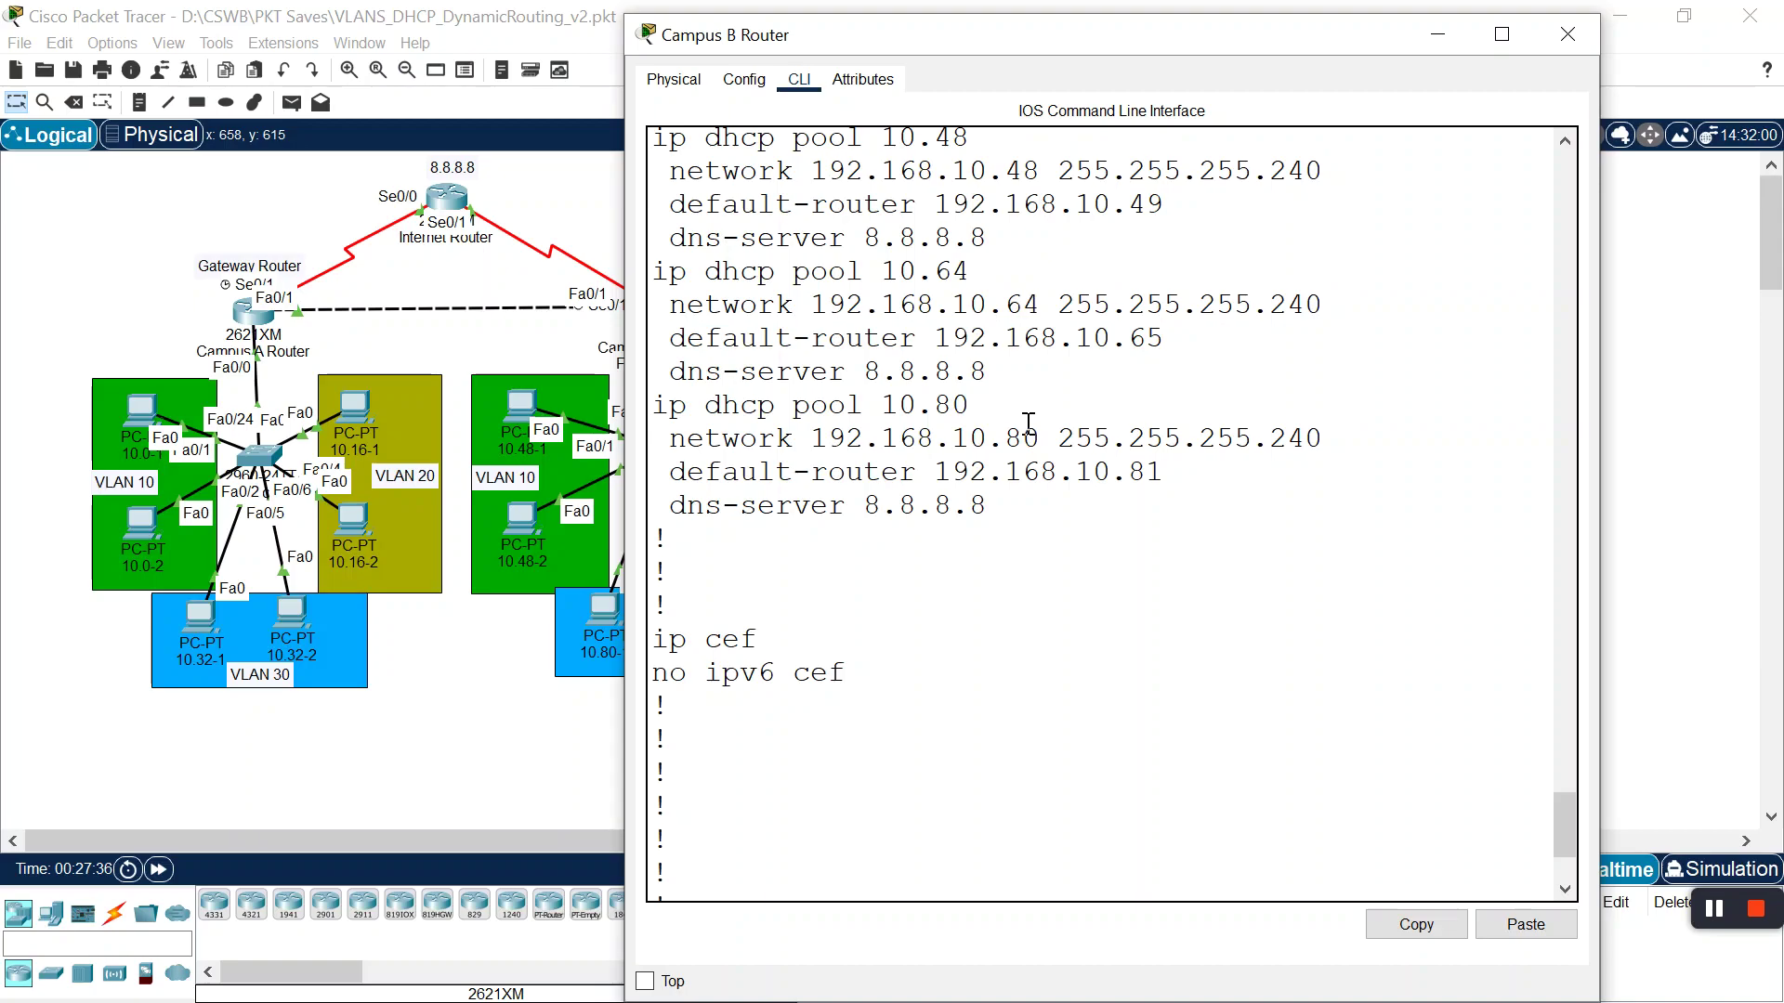
{"action": "left_click_drag", "start_coordinate": [1185, 469], "coordinate": [1078, 472]}
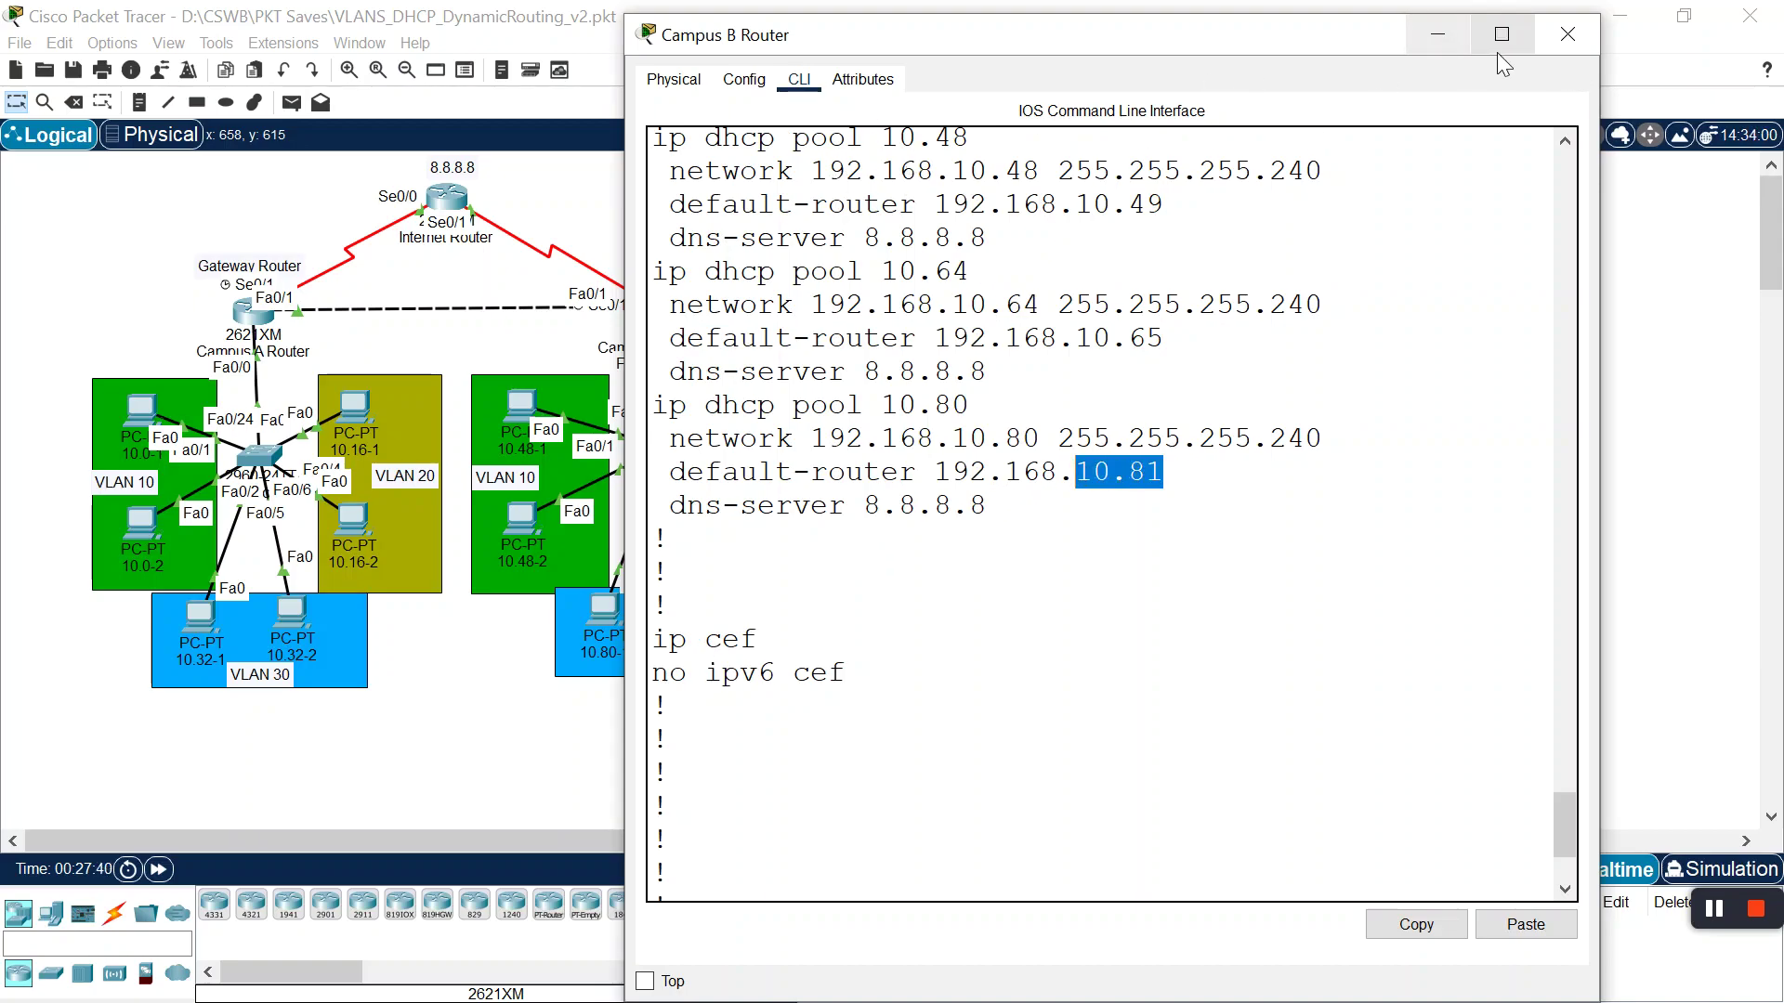
{"action": "left_click", "coordinate": [1453, 45]}
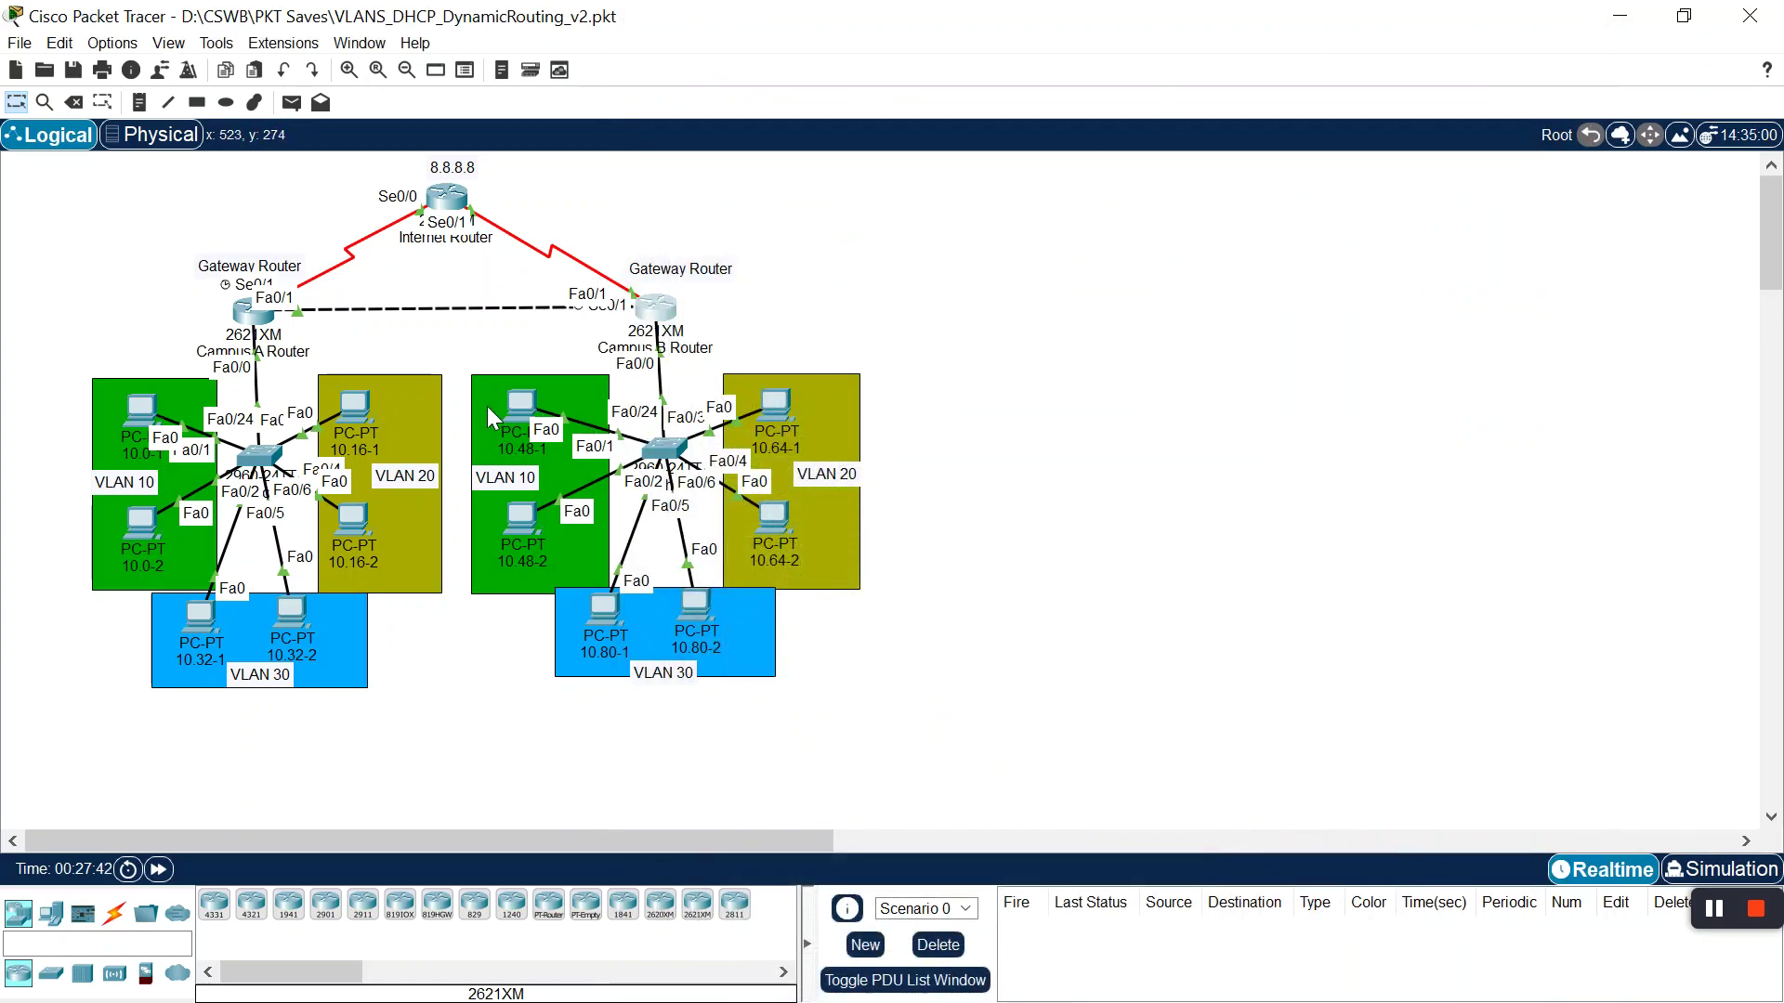
Renew the DHCP lease of PC 10.48-1 by switching its IPv4 configuration to Static and back to DHCP
{"action": "left_click", "coordinate": [531, 416]}
{"action": "left_click", "coordinate": [814, 79]}
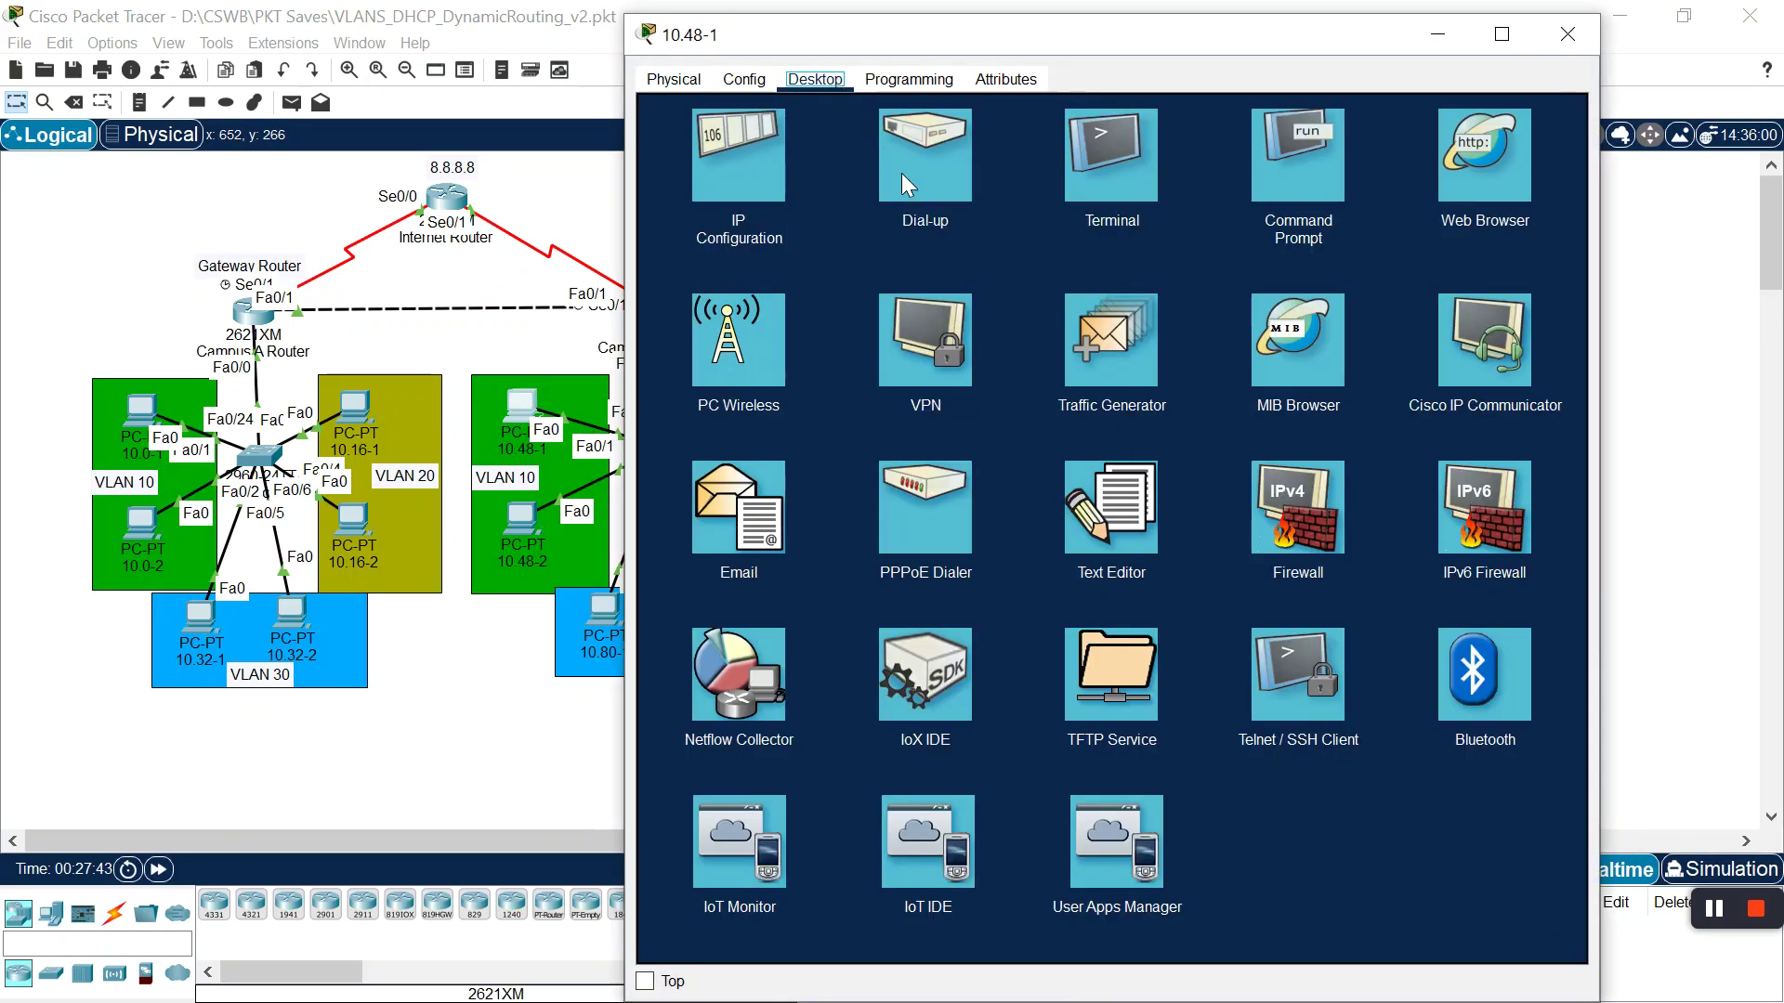
{"action": "left_click", "coordinate": [776, 191]}
{"action": "left_click", "coordinate": [973, 194]}
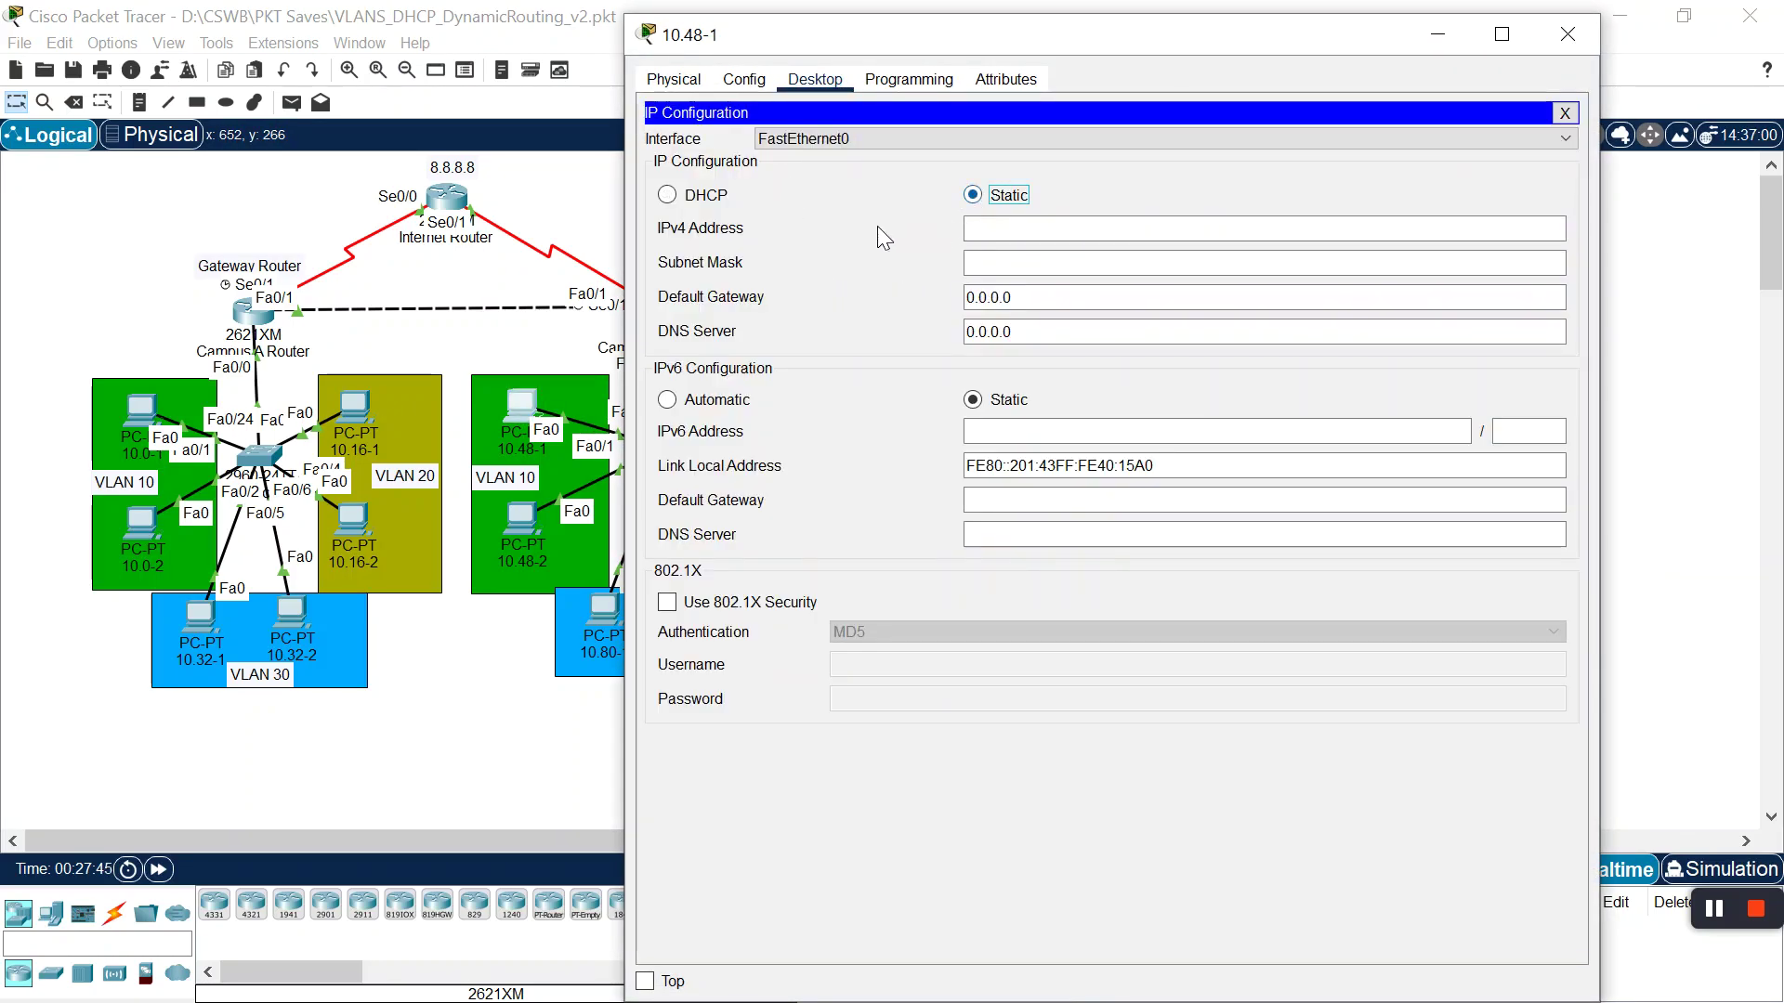
{"action": "left_click", "coordinate": [668, 194]}
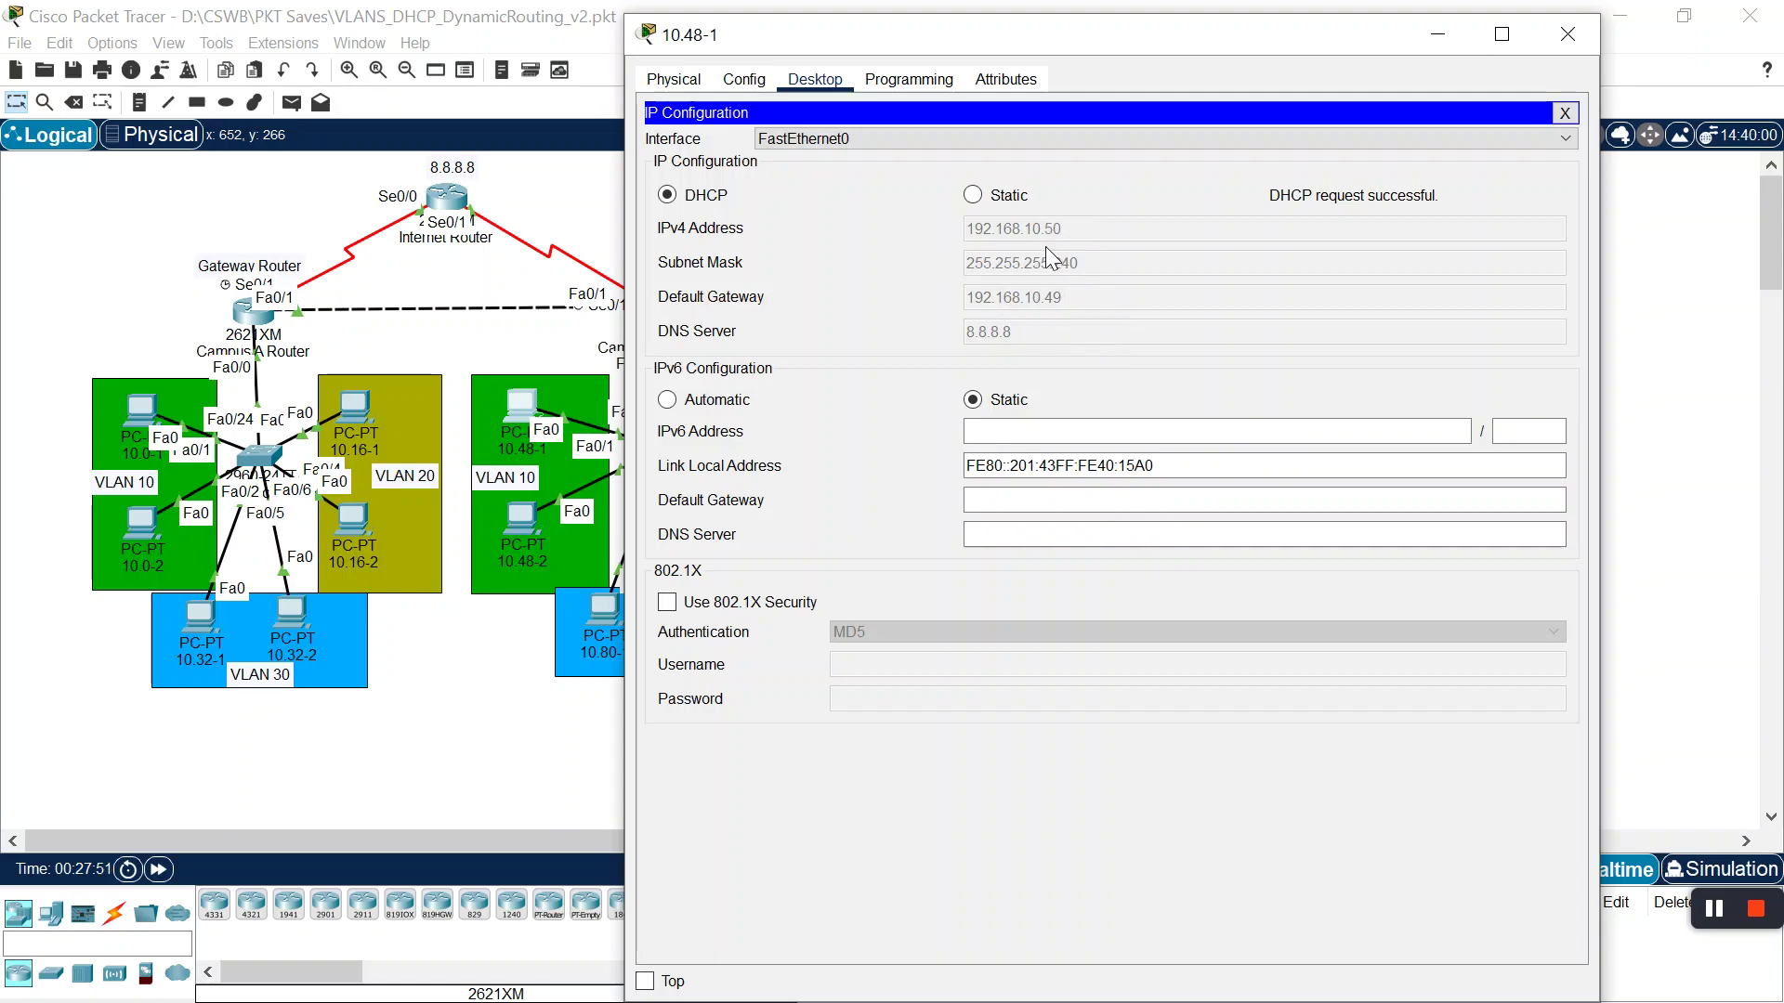
{"action": "left_click", "coordinate": [1569, 26]}
Renew the DHCP lease of PC 10.48-2 by switching its IPv4 configuration to Static and back to DHCP
{"action": "left_click", "coordinate": [516, 525]}
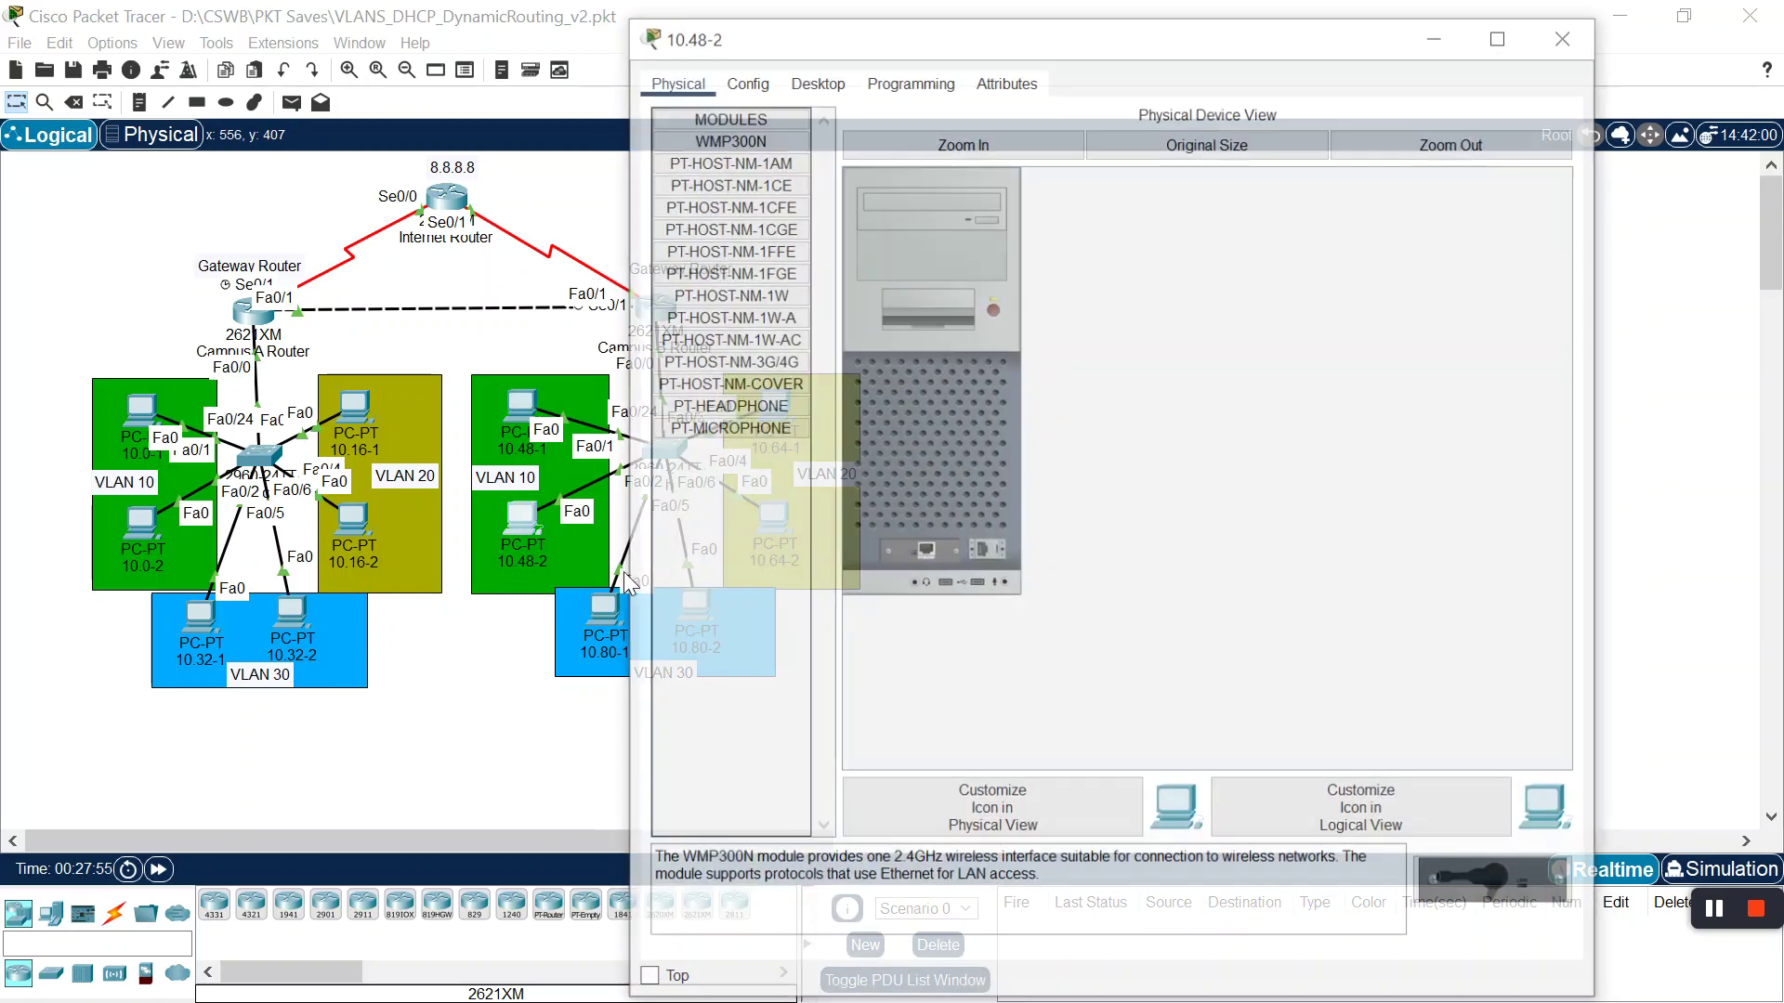
{"action": "left_click", "coordinate": [815, 80]}
{"action": "left_click", "coordinate": [751, 186]}
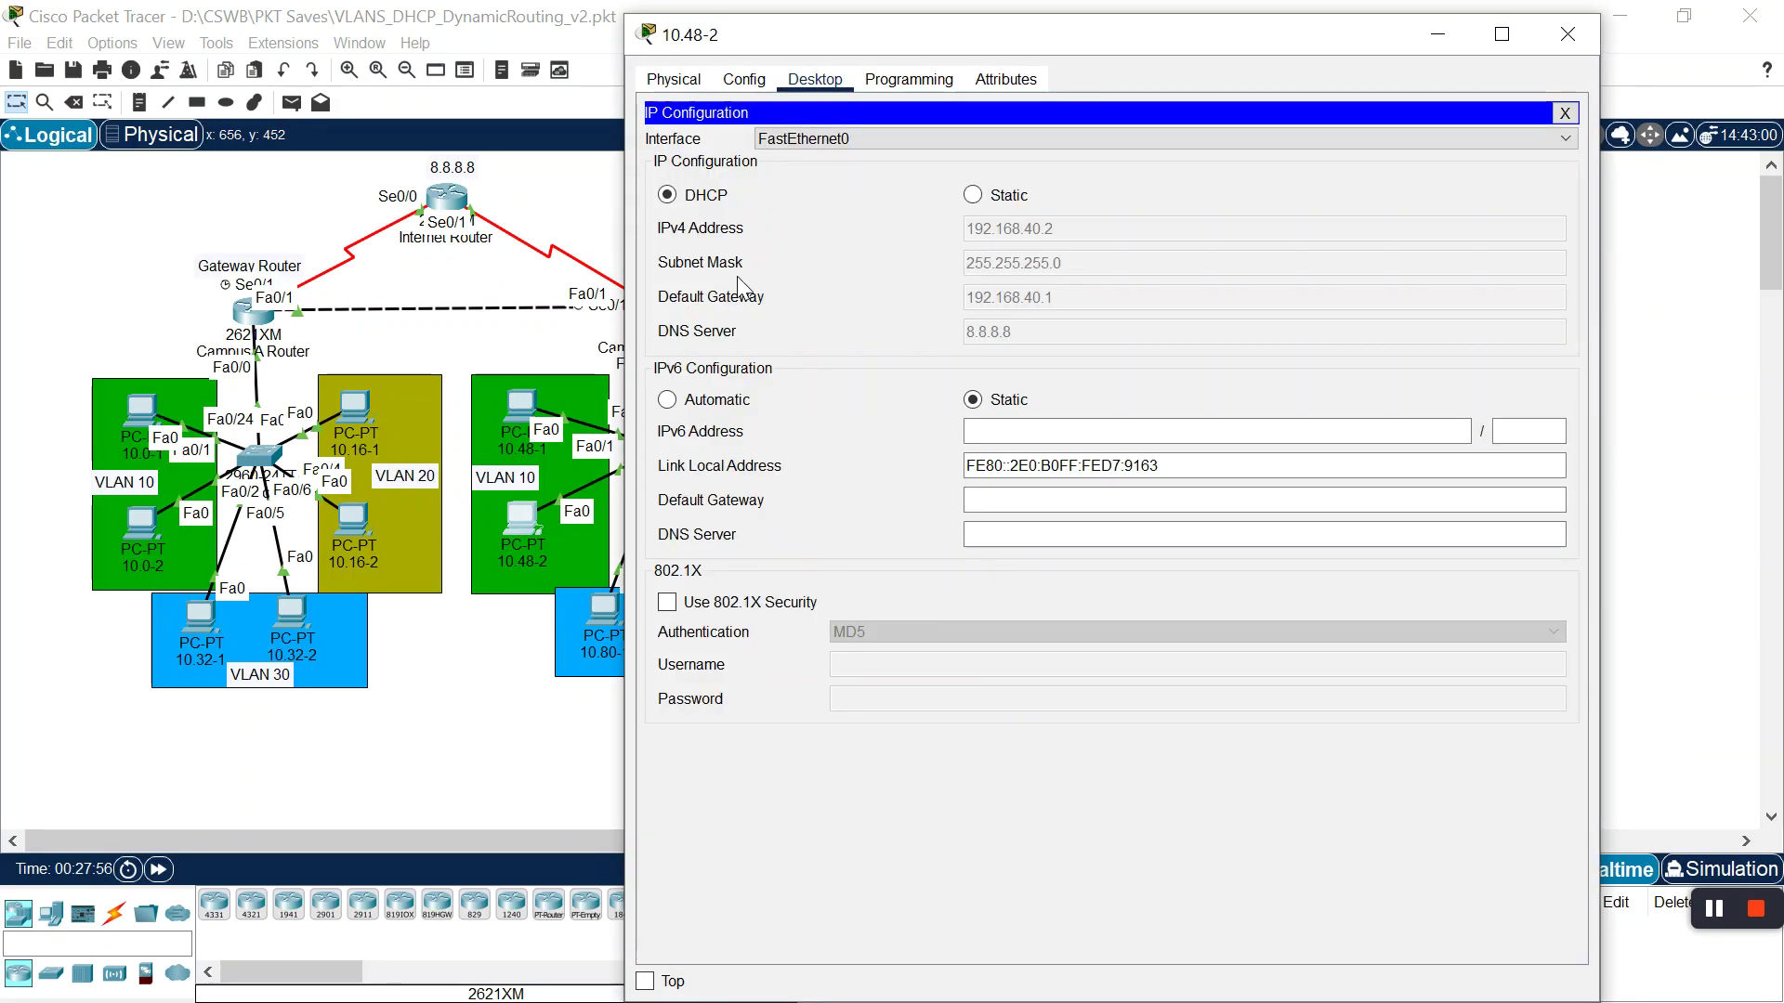
{"action": "left_click", "coordinate": [1005, 197]}
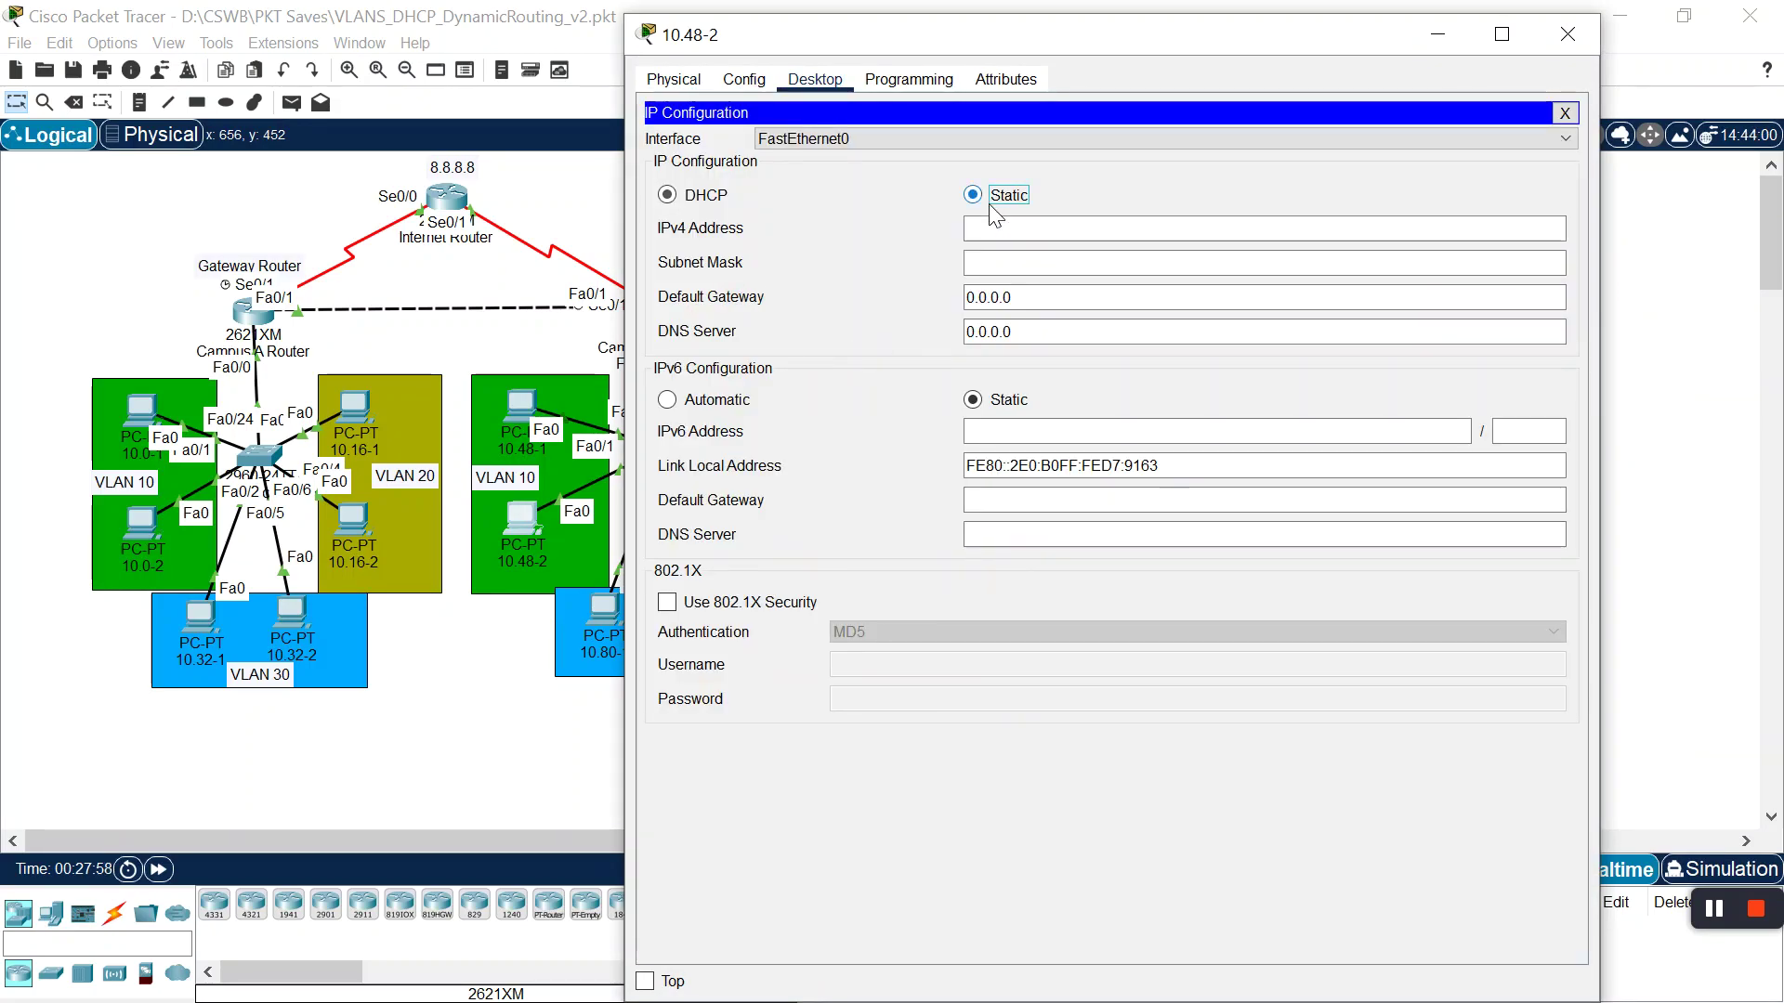
{"action": "left_click", "coordinate": [692, 197]}
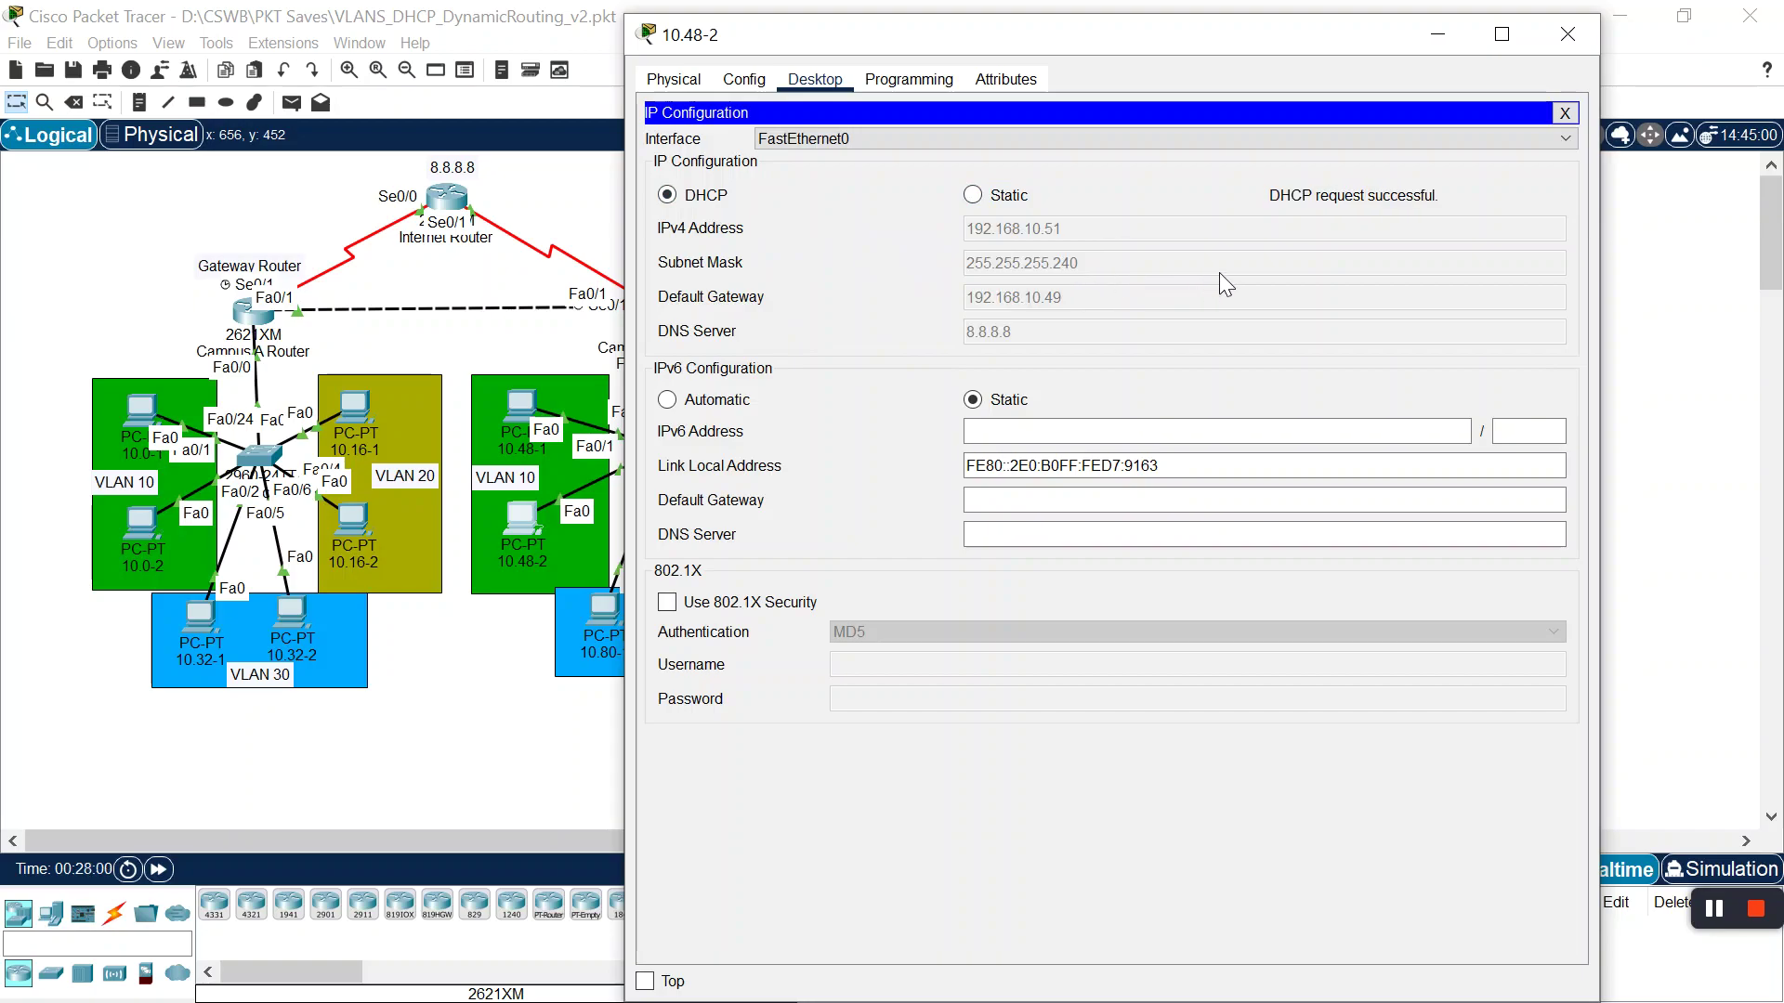
{"action": "left_click", "coordinate": [1566, 35]}
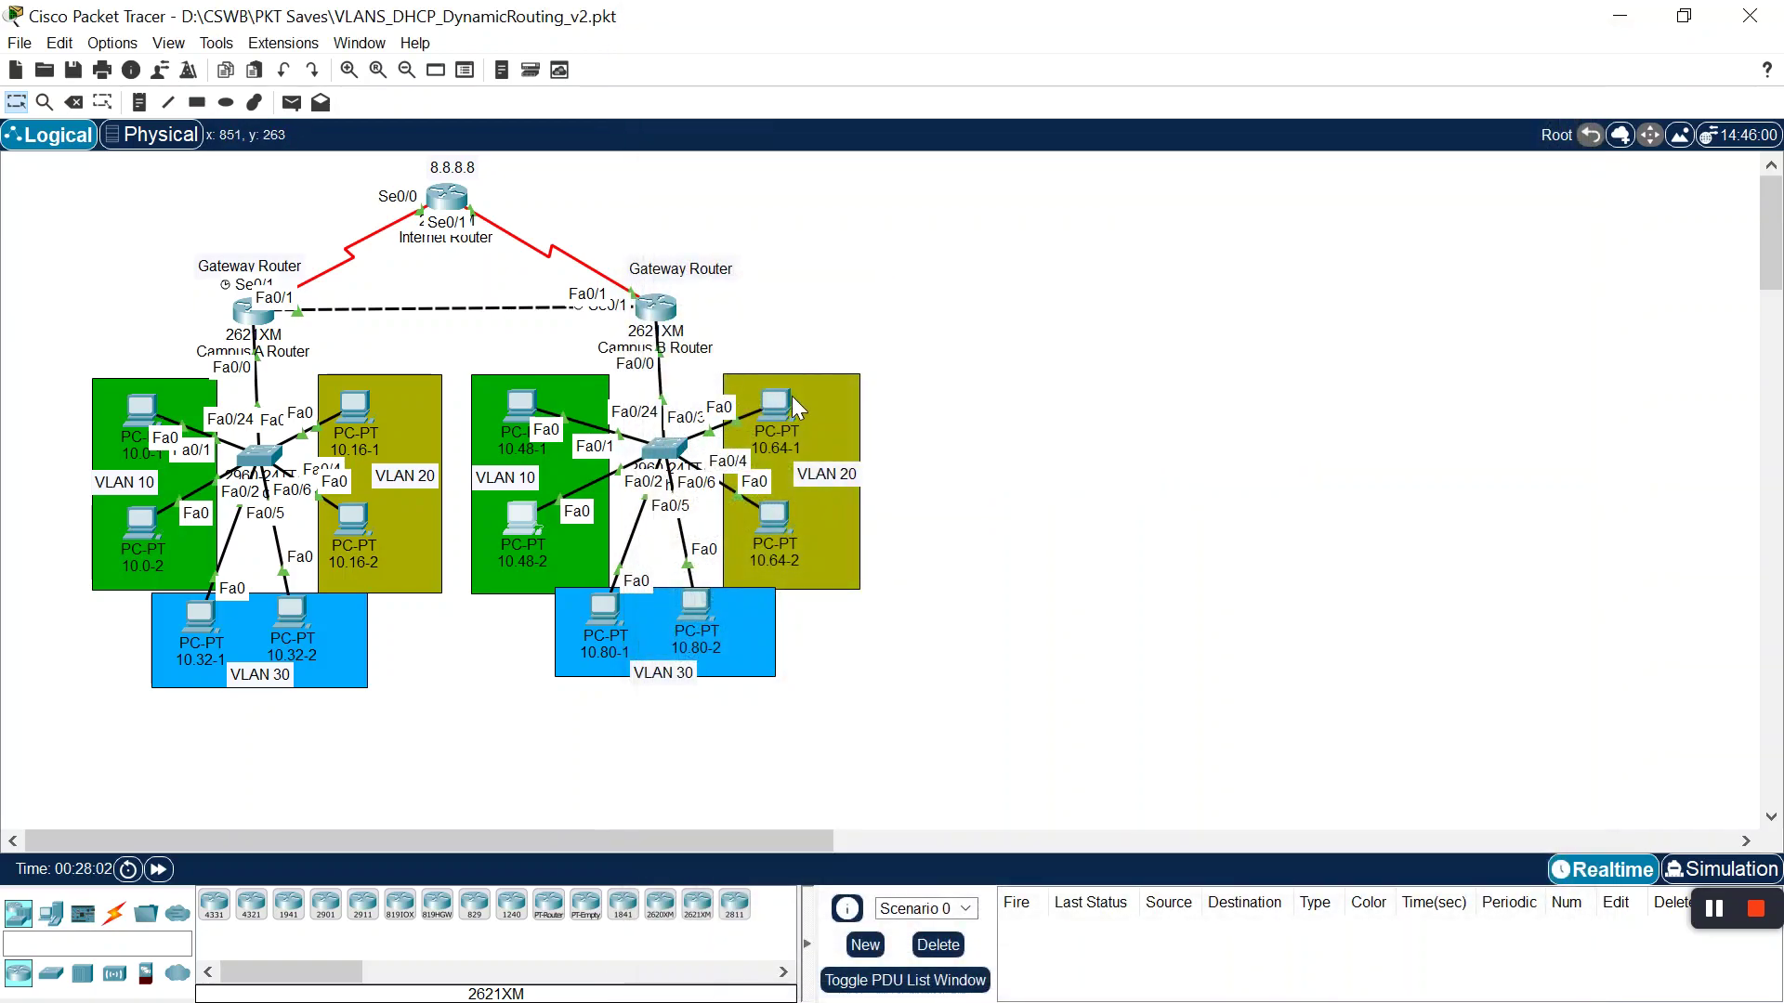
Renew the DHCP lease of PC 10.64-1 by switching its IPv4 configuration to Static and back to DHCP
{"action": "left_click", "coordinate": [784, 399]}
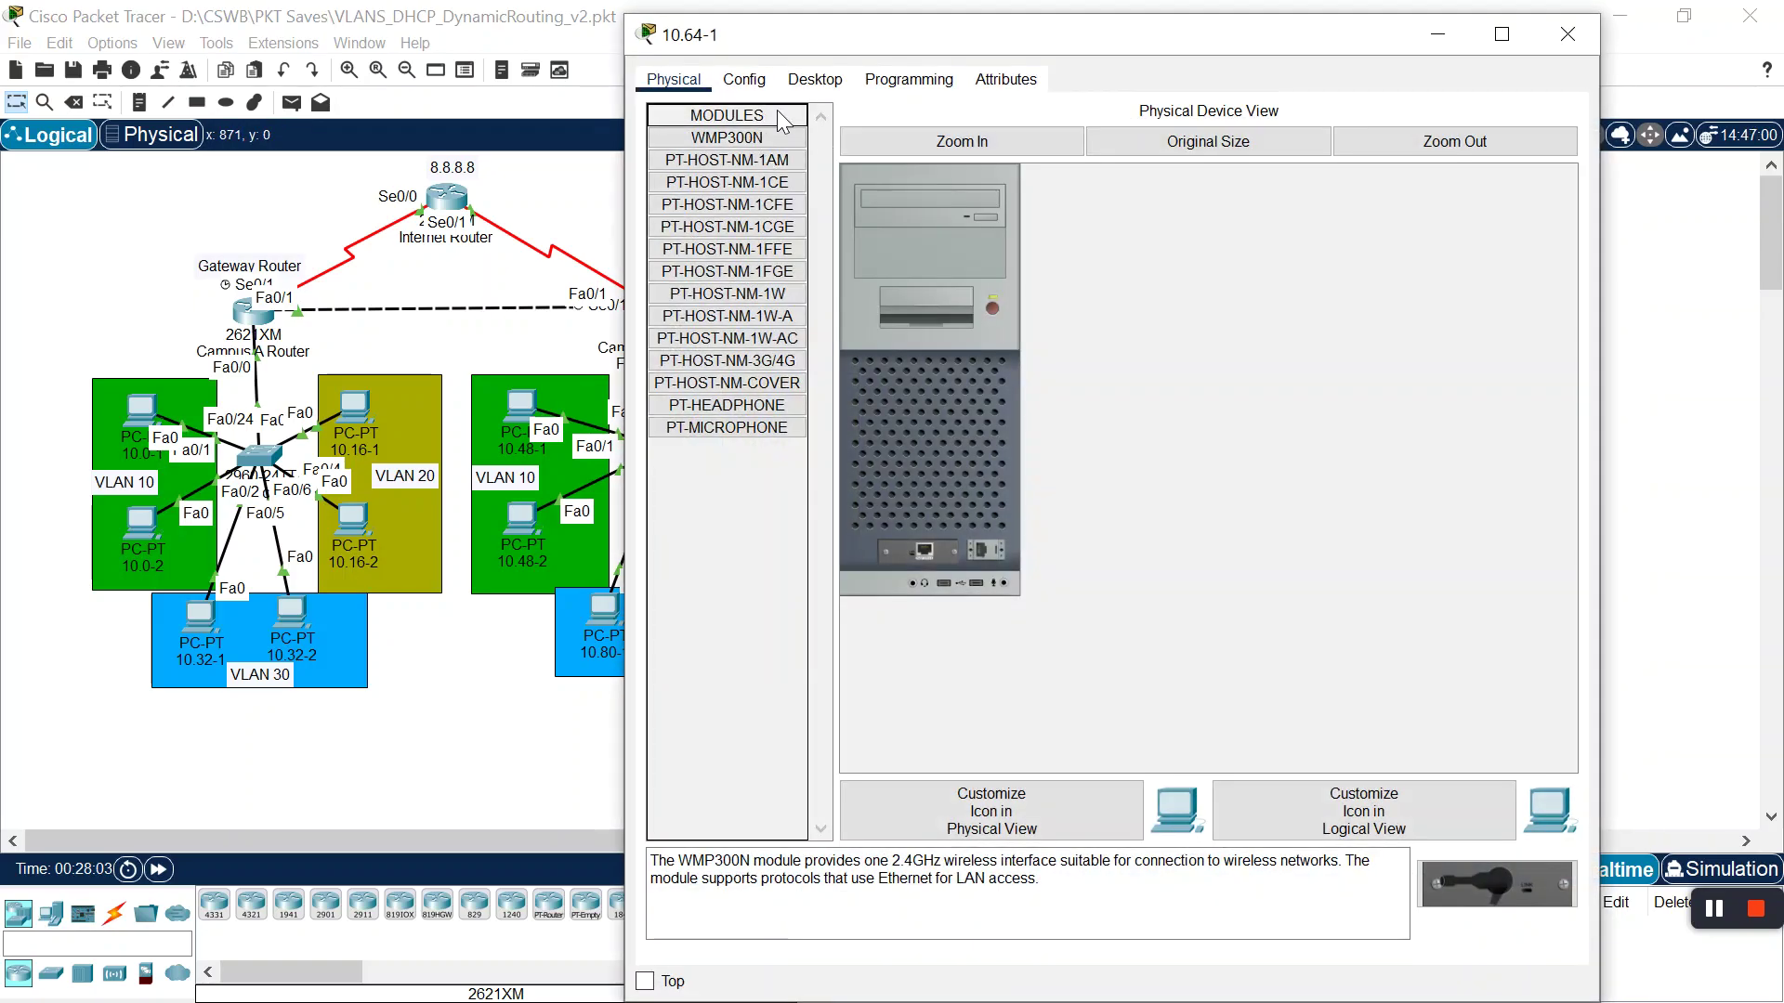
{"action": "left_click", "coordinate": [810, 81]}
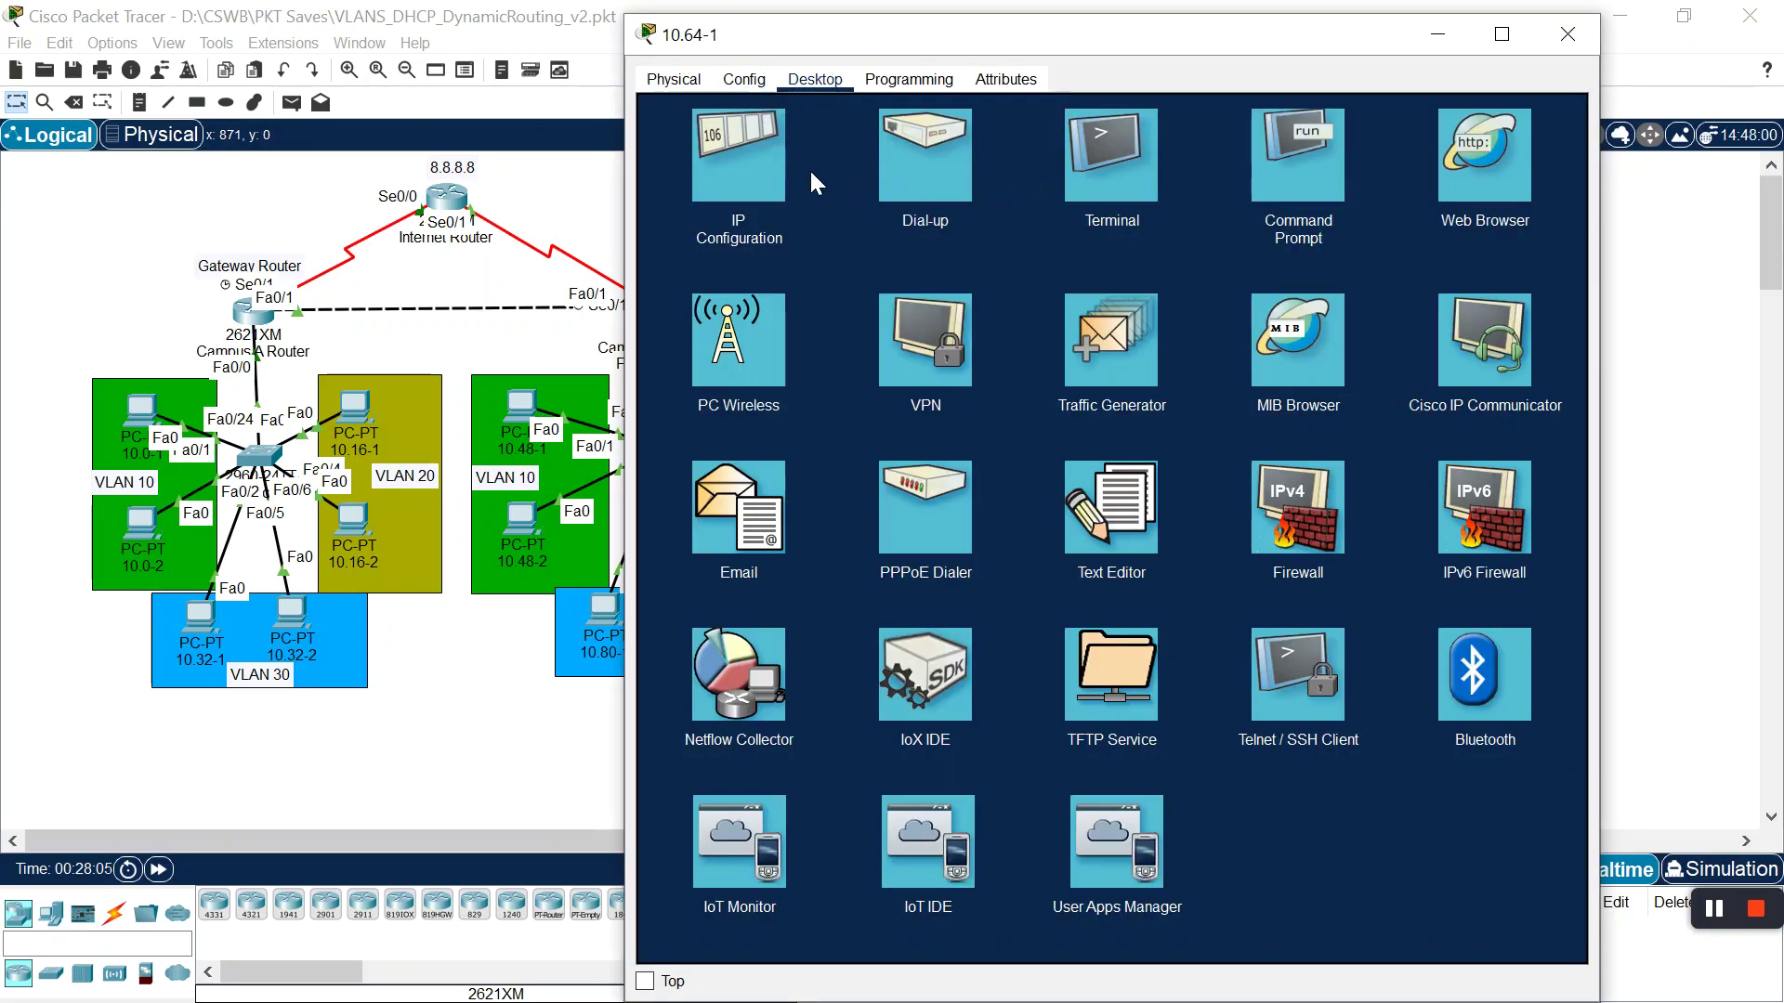
{"action": "left_click", "coordinate": [749, 172]}
{"action": "left_click", "coordinate": [972, 195]}
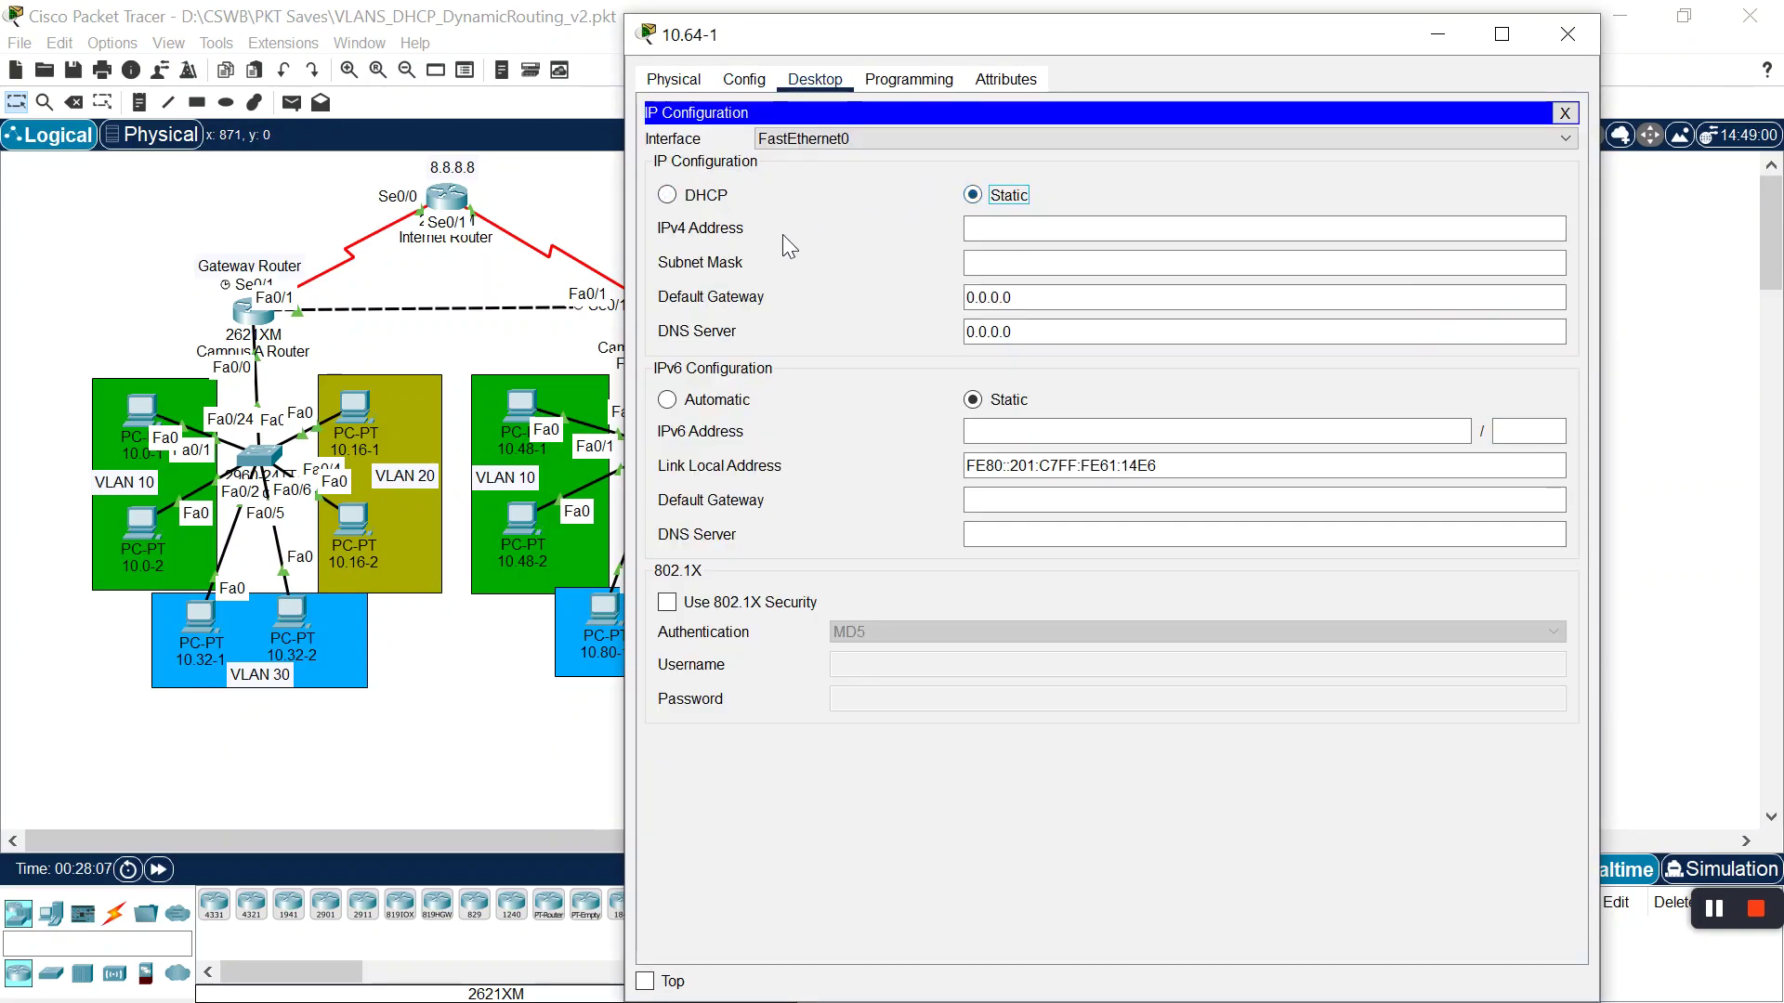
{"action": "left_click", "coordinate": [667, 195]}
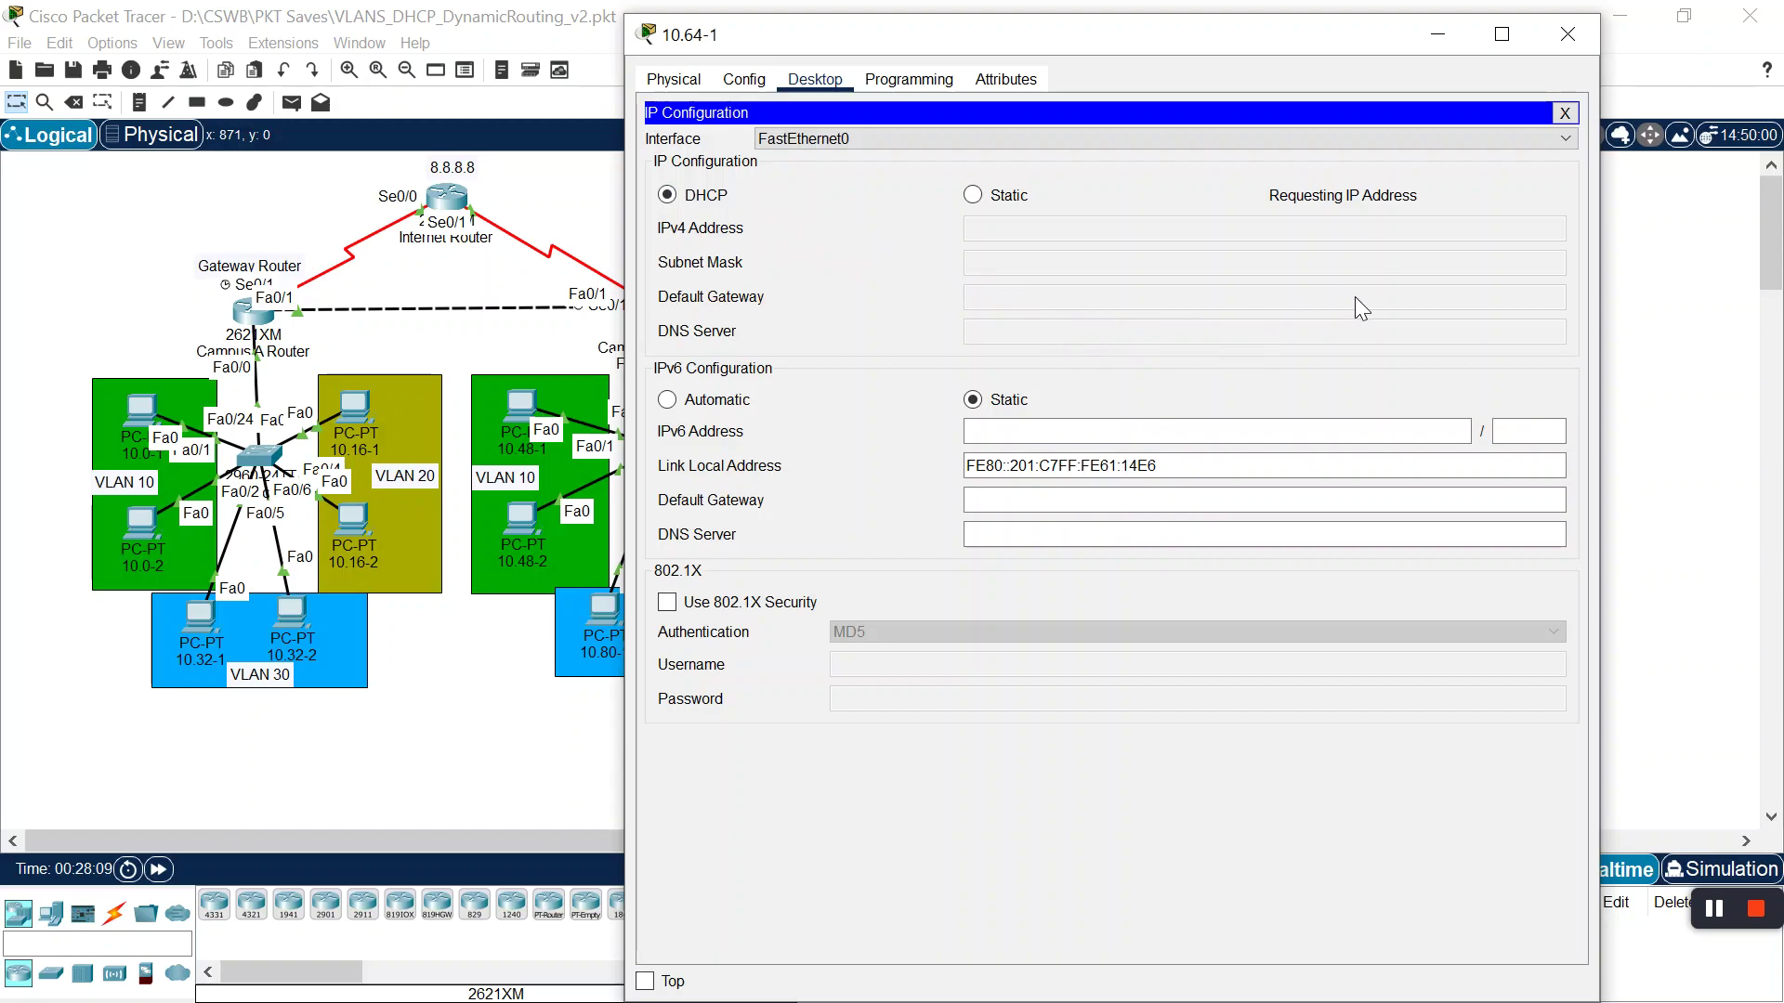
{"action": "left_click", "coordinate": [1577, 42]}
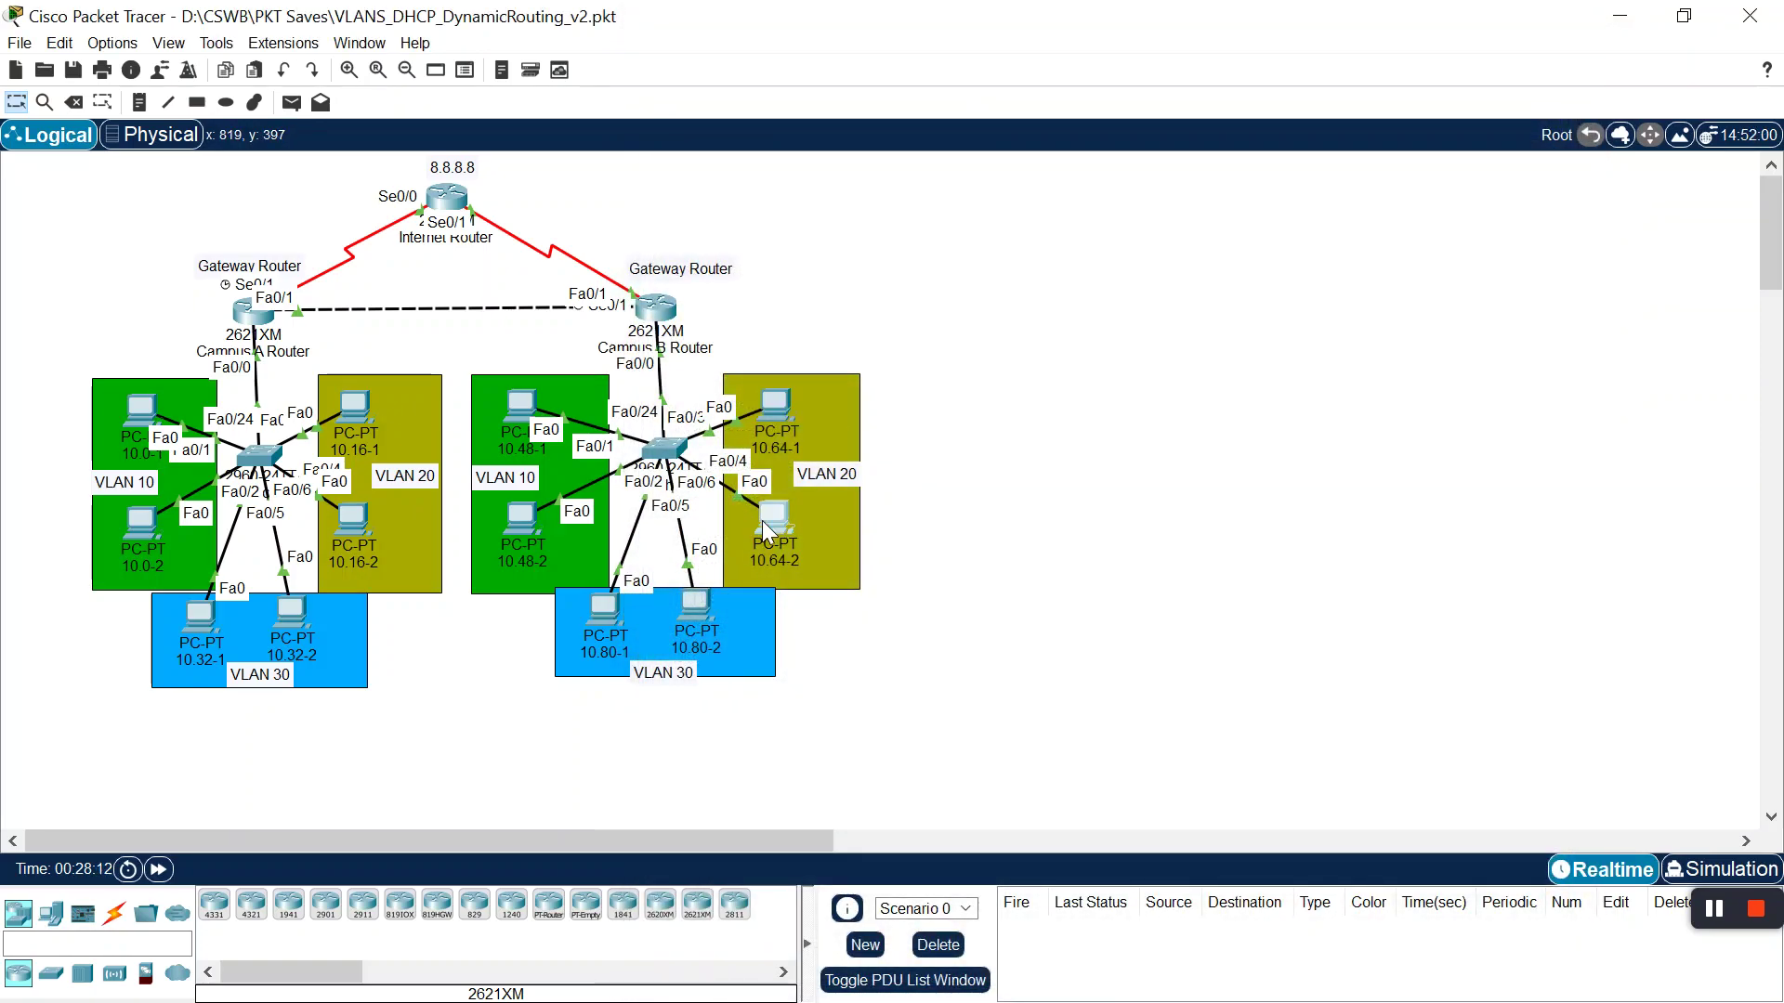
Renew the DHCP lease of PC 10.64-2 by switching its IPv4 configuration to Static and back to DHCP
{"action": "left_click", "coordinate": [762, 520]}
{"action": "left_click", "coordinate": [808, 79]}
{"action": "left_click", "coordinate": [764, 166]}
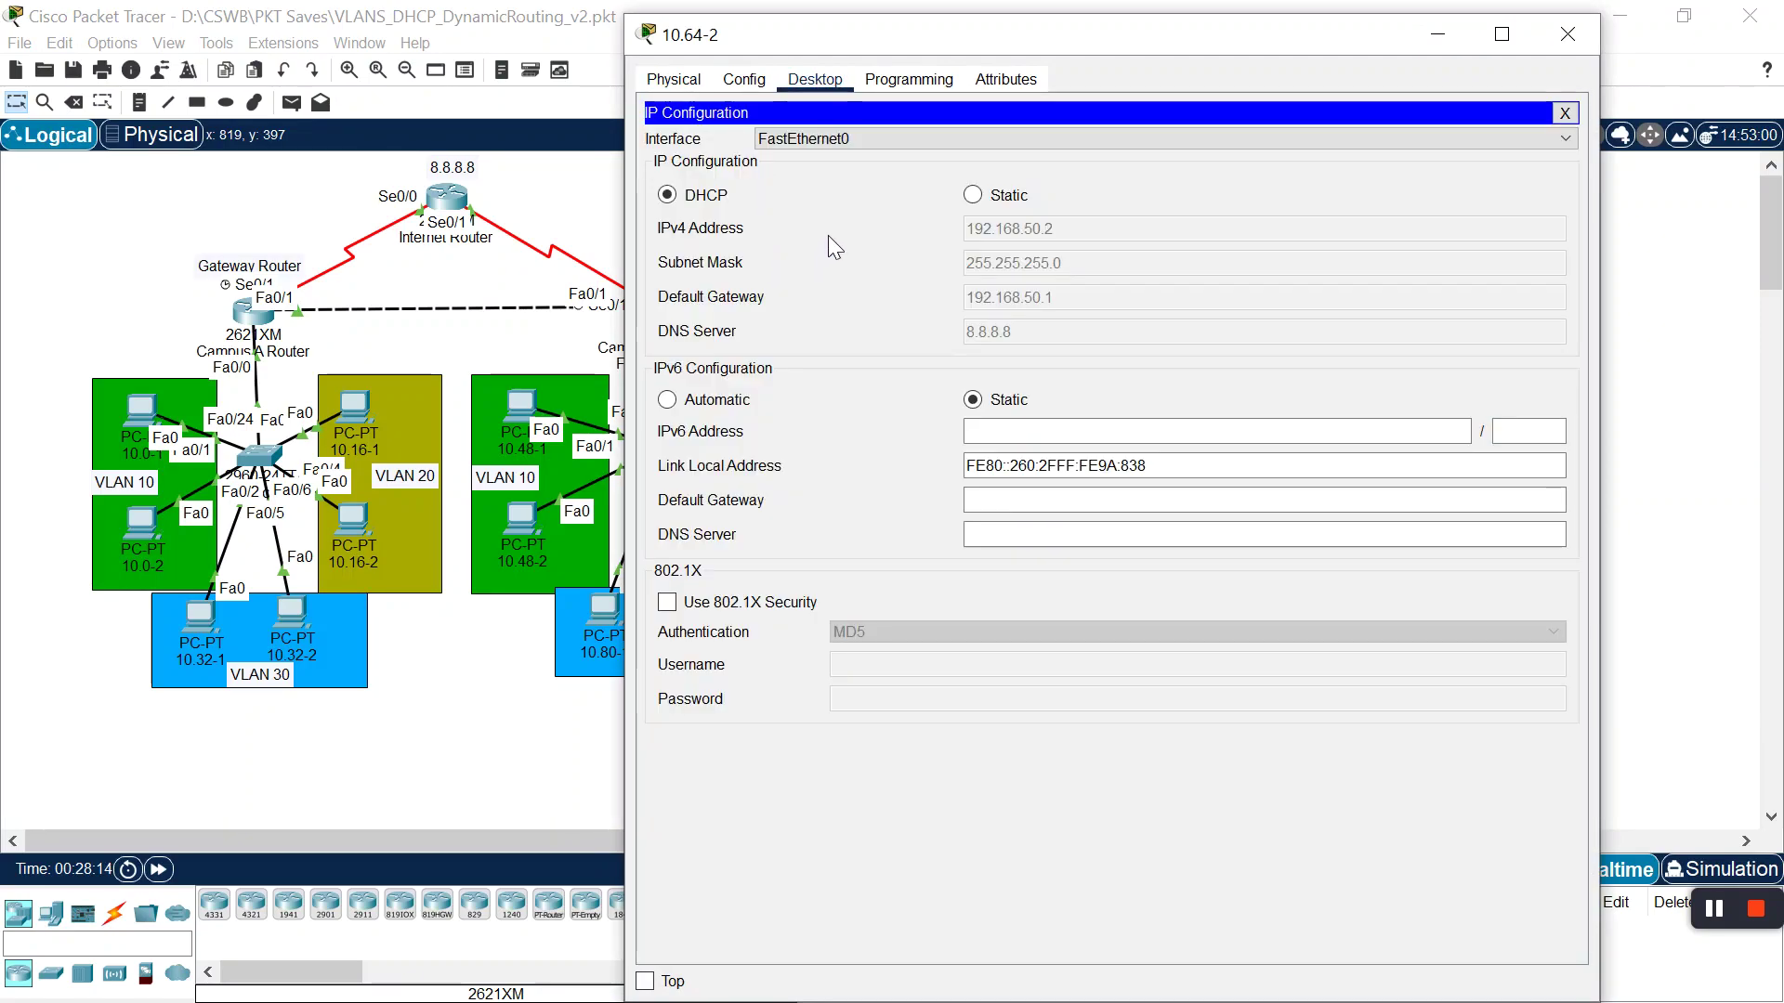
{"action": "left_click", "coordinate": [972, 195]}
{"action": "left_click", "coordinate": [705, 200]}
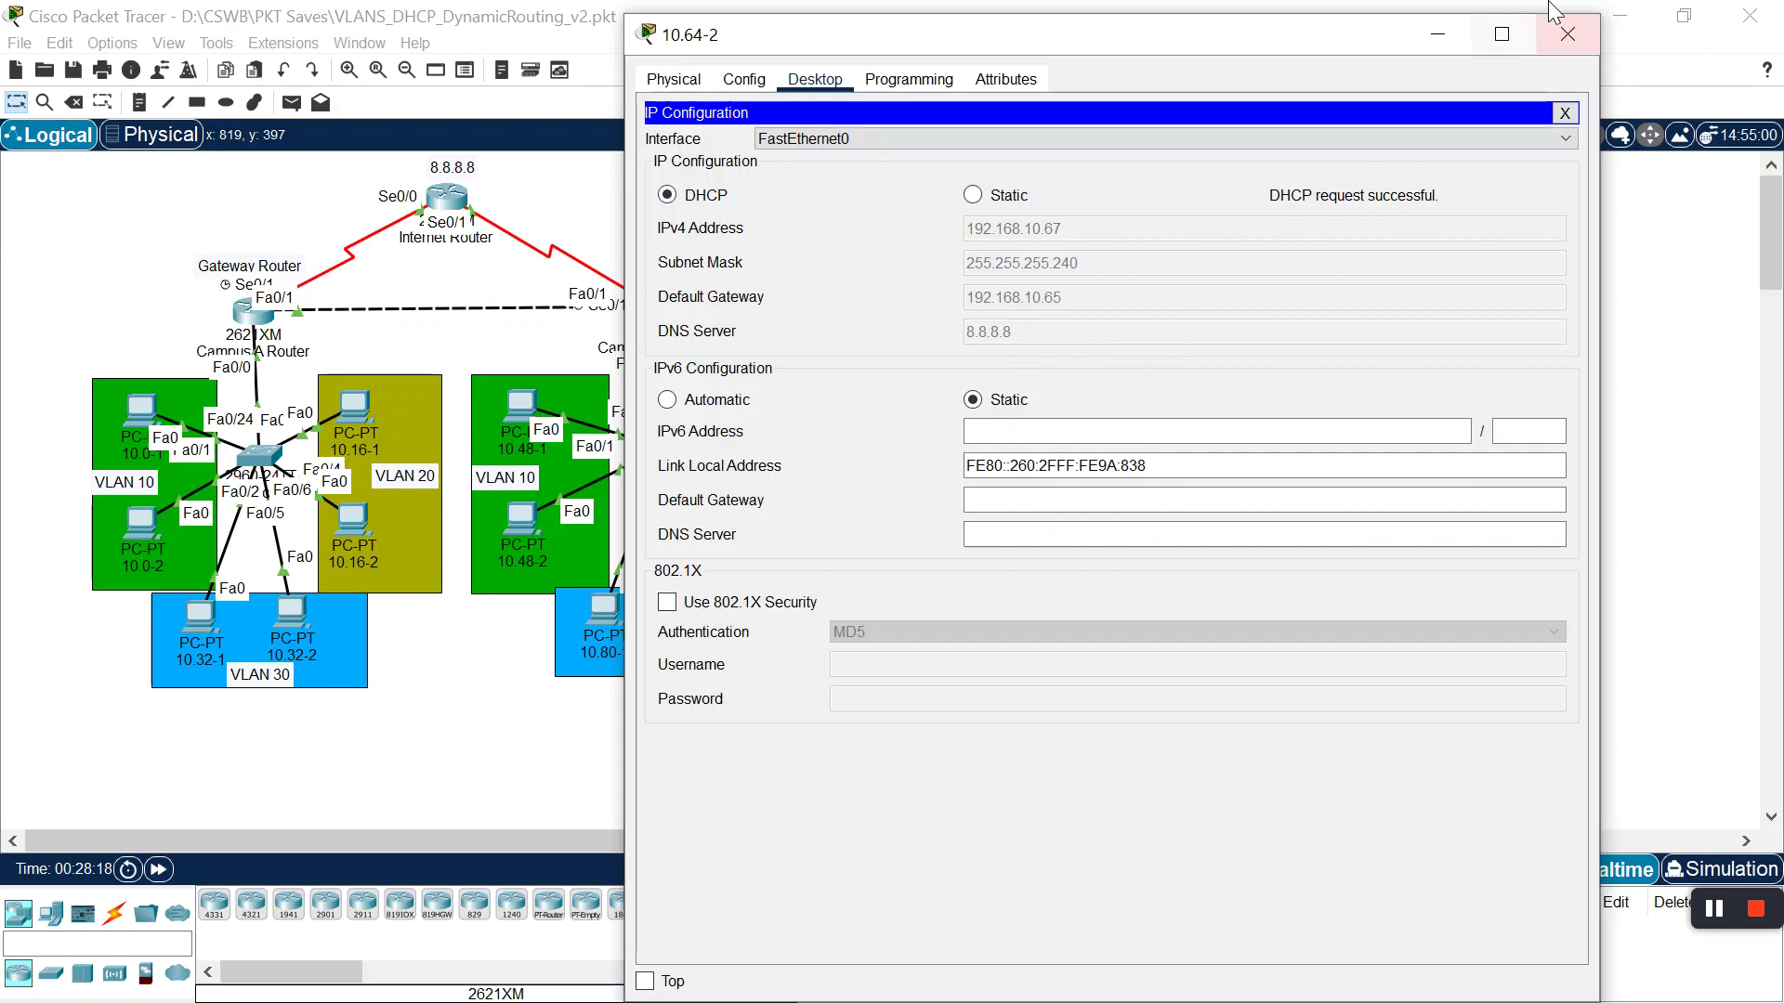
{"action": "left_click", "coordinate": [1570, 34]}
Renew the DHCP lease of PC 10.80-1 by switching its IPv4 configuration to Static and back to DHCP
{"action": "left_click", "coordinate": [619, 615]}
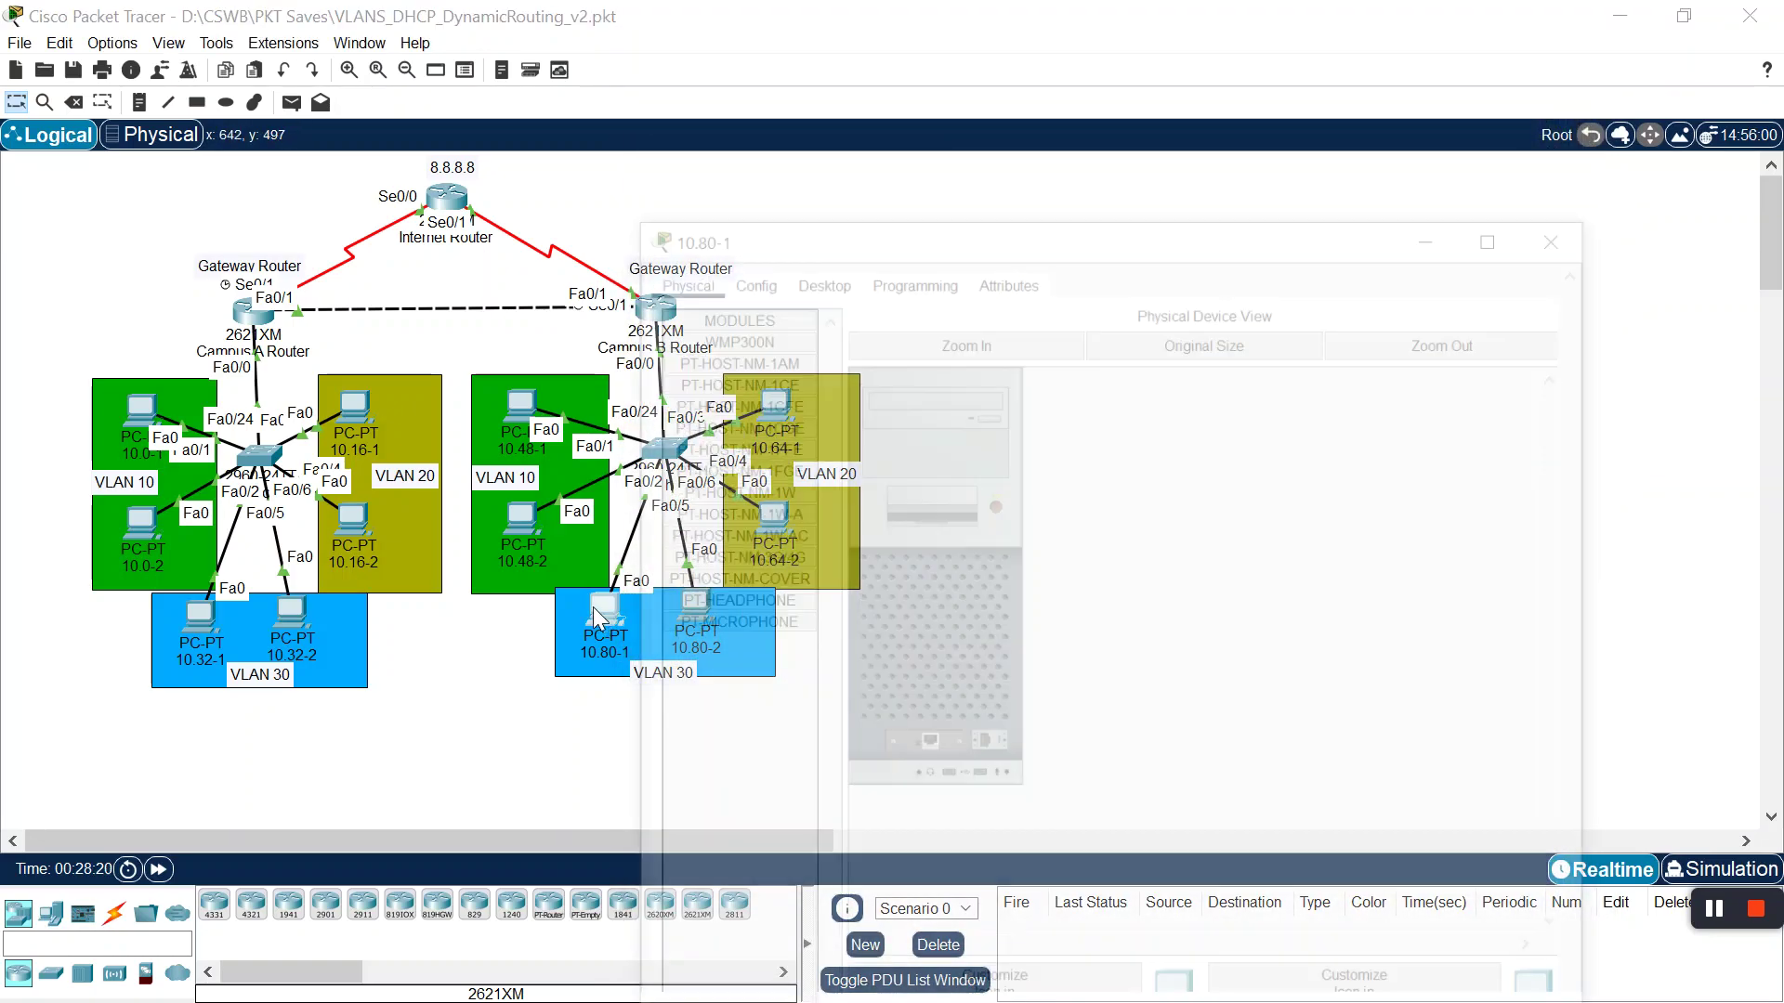
{"action": "left_click", "coordinate": [814, 79]}
{"action": "left_click", "coordinate": [767, 244]}
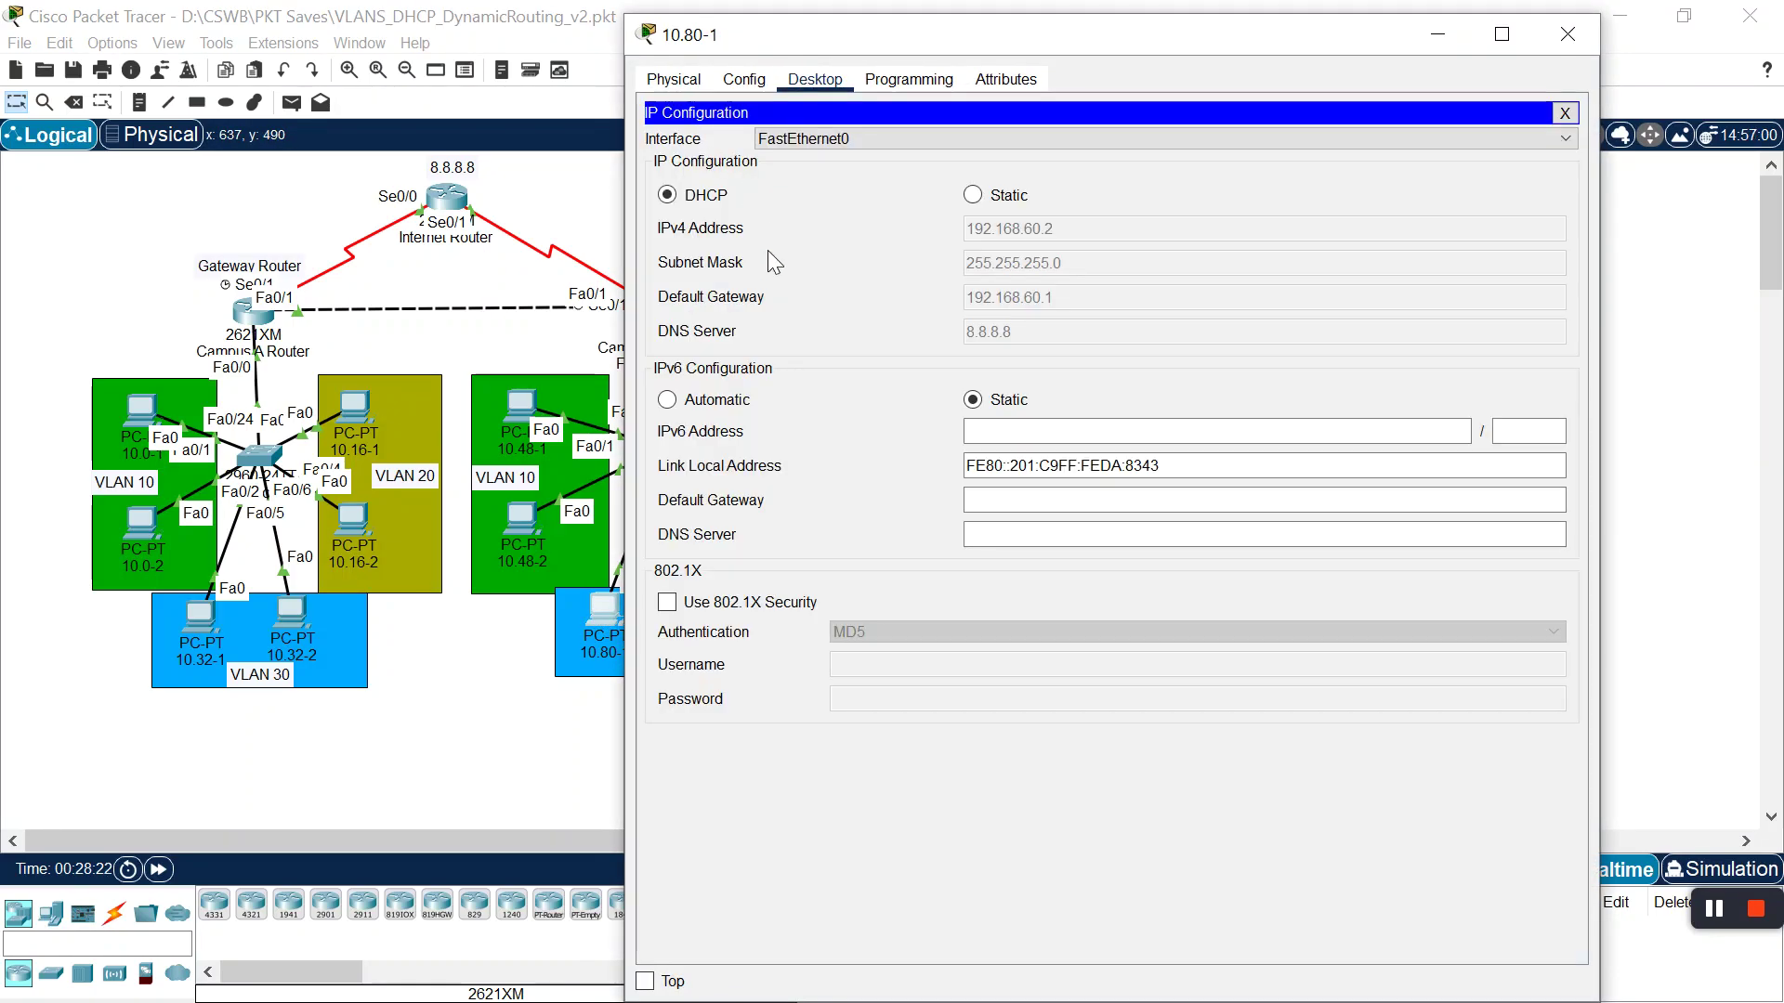
{"action": "left_click", "coordinate": [966, 198]}
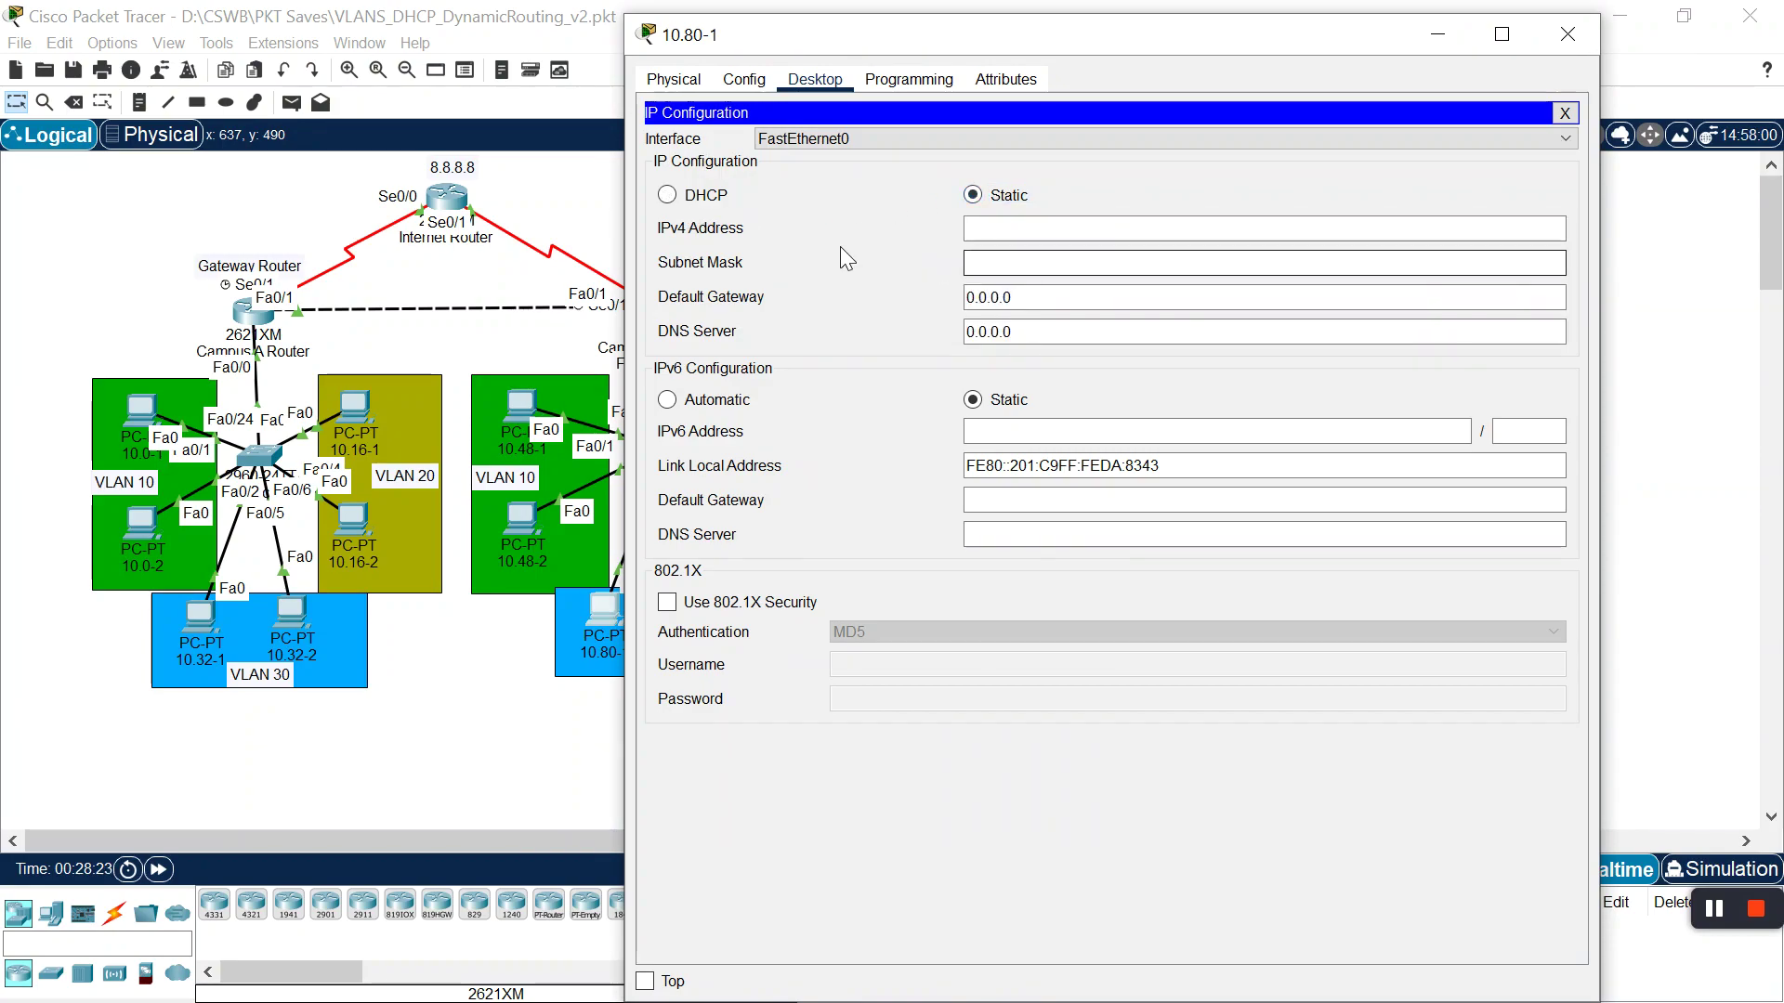
{"action": "left_click", "coordinate": [668, 195]}
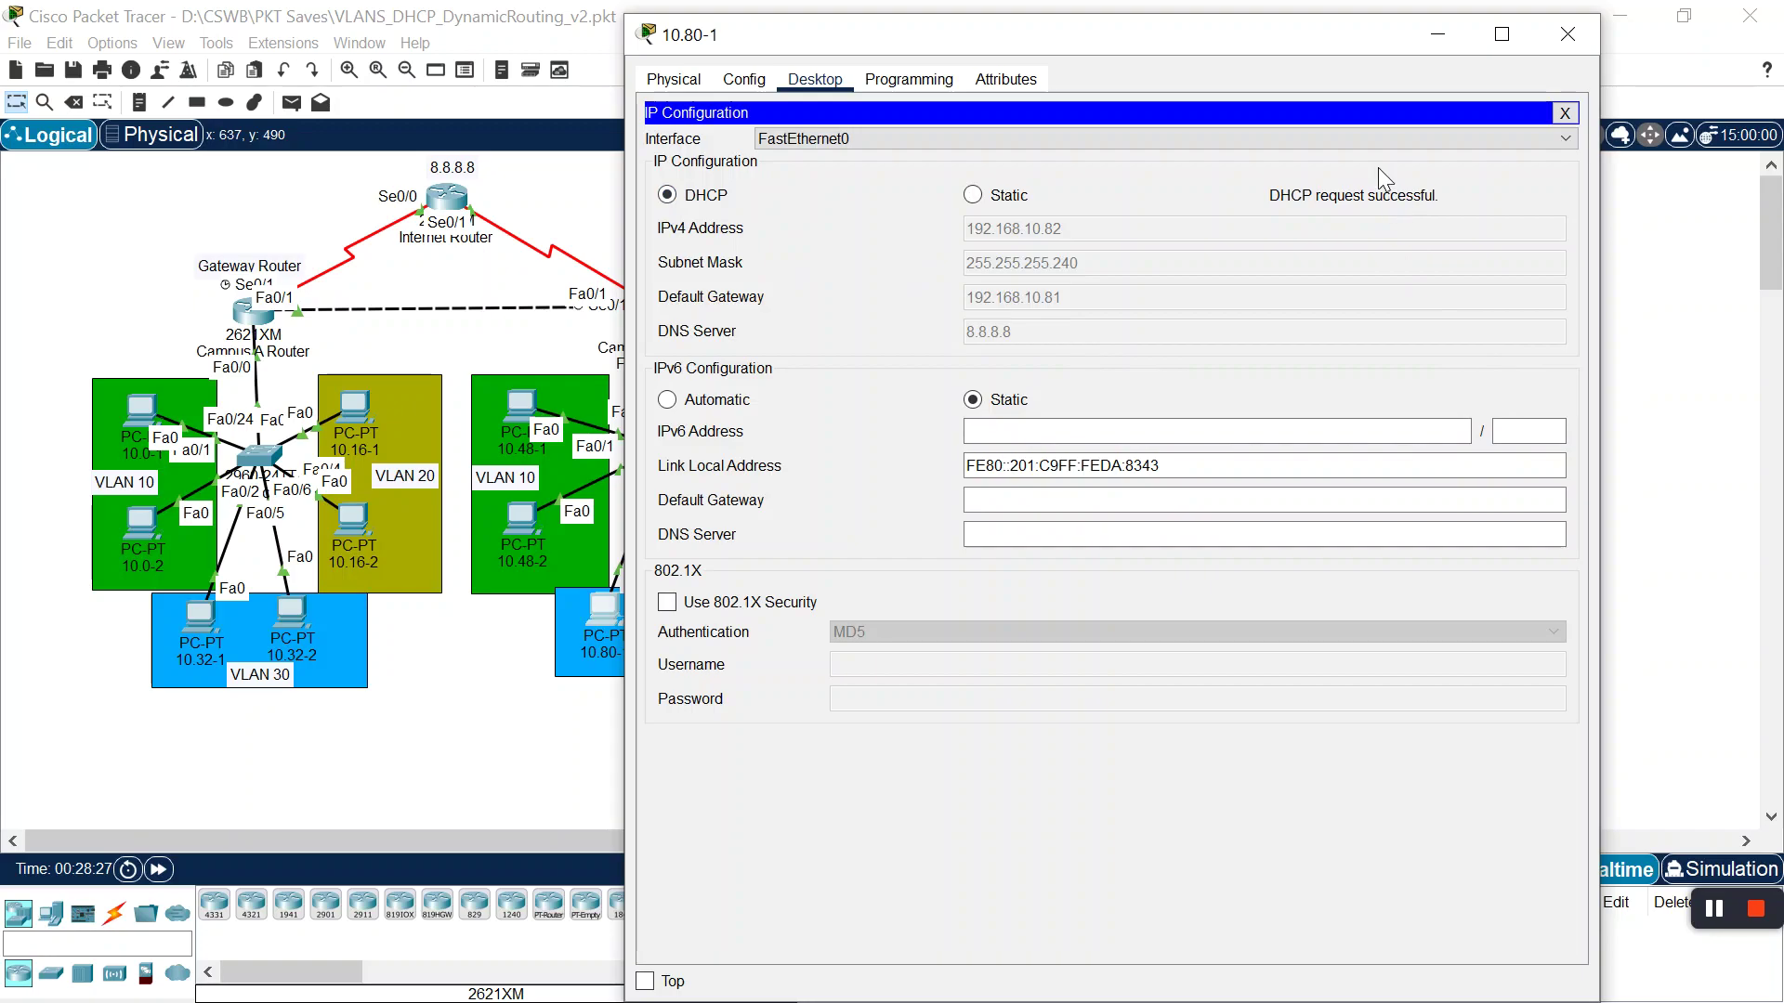
{"action": "left_click", "coordinate": [1566, 35]}
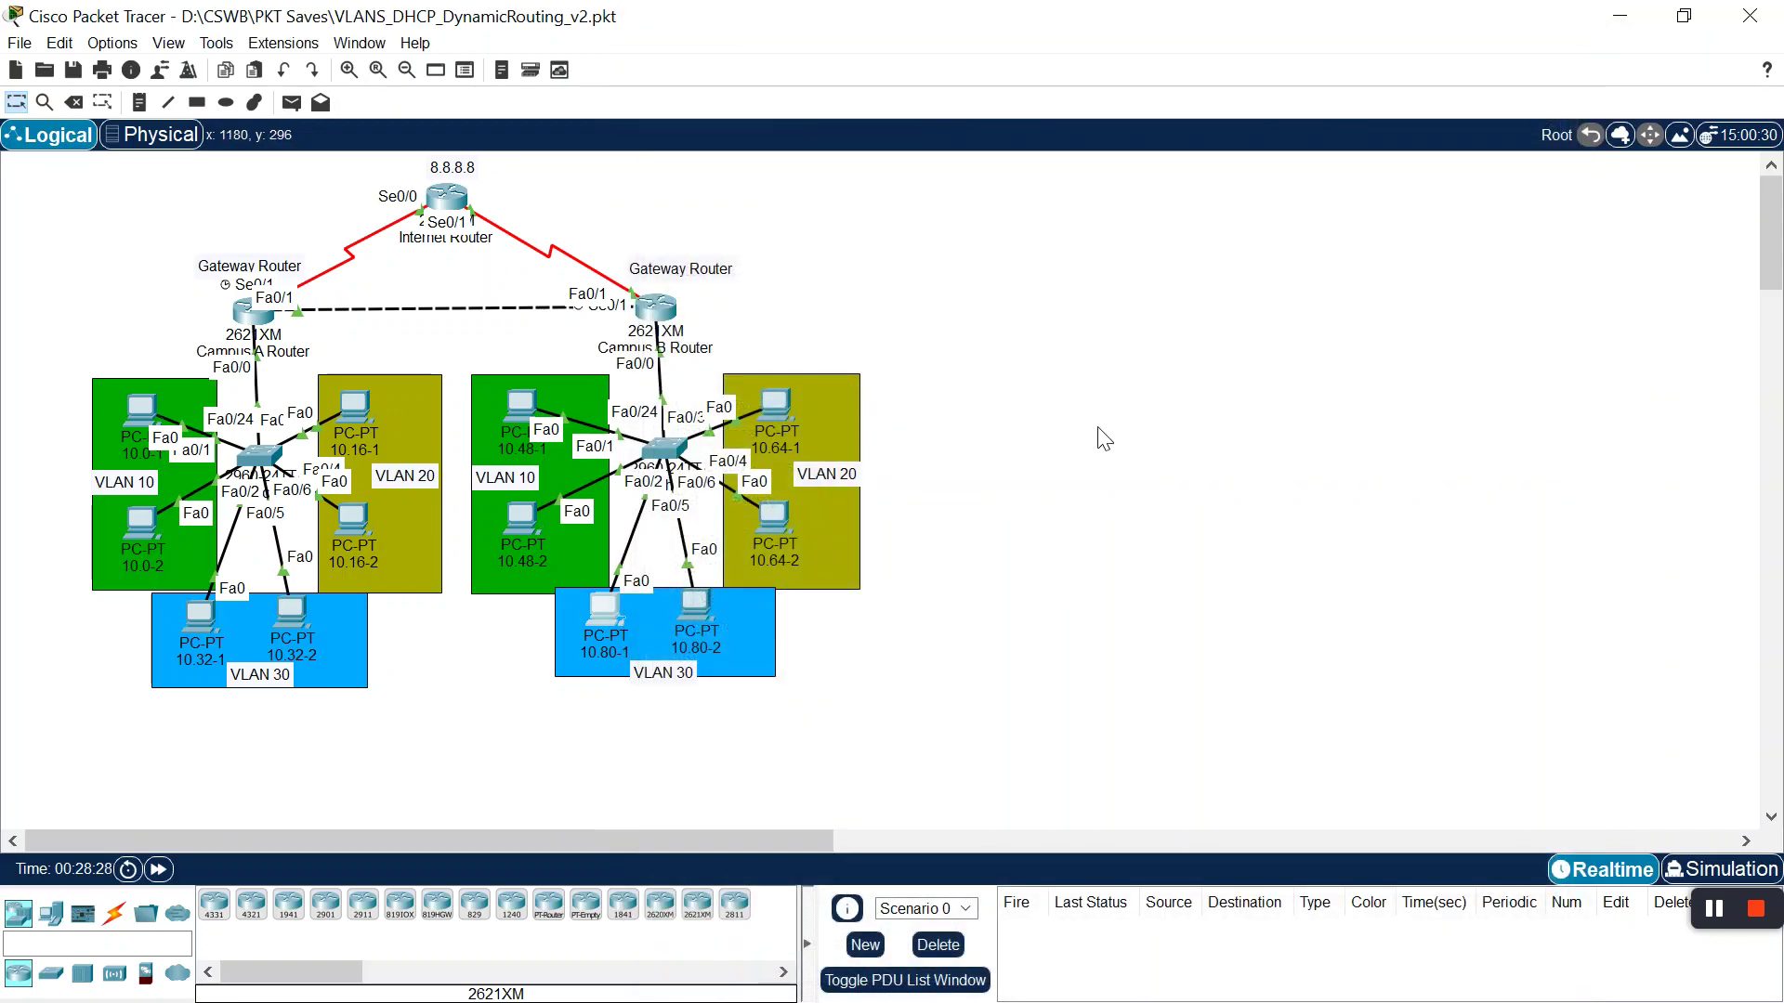
Renew the DHCP lease of PC 10.80-2 by switching its IPv4 configuration to Static and back to DHCP
{"action": "left_click", "coordinate": [694, 608]}
{"action": "left_click", "coordinate": [815, 79]}
{"action": "left_click", "coordinate": [771, 156]}
{"action": "left_click", "coordinate": [1003, 197]}
{"action": "left_click", "coordinate": [675, 199]}
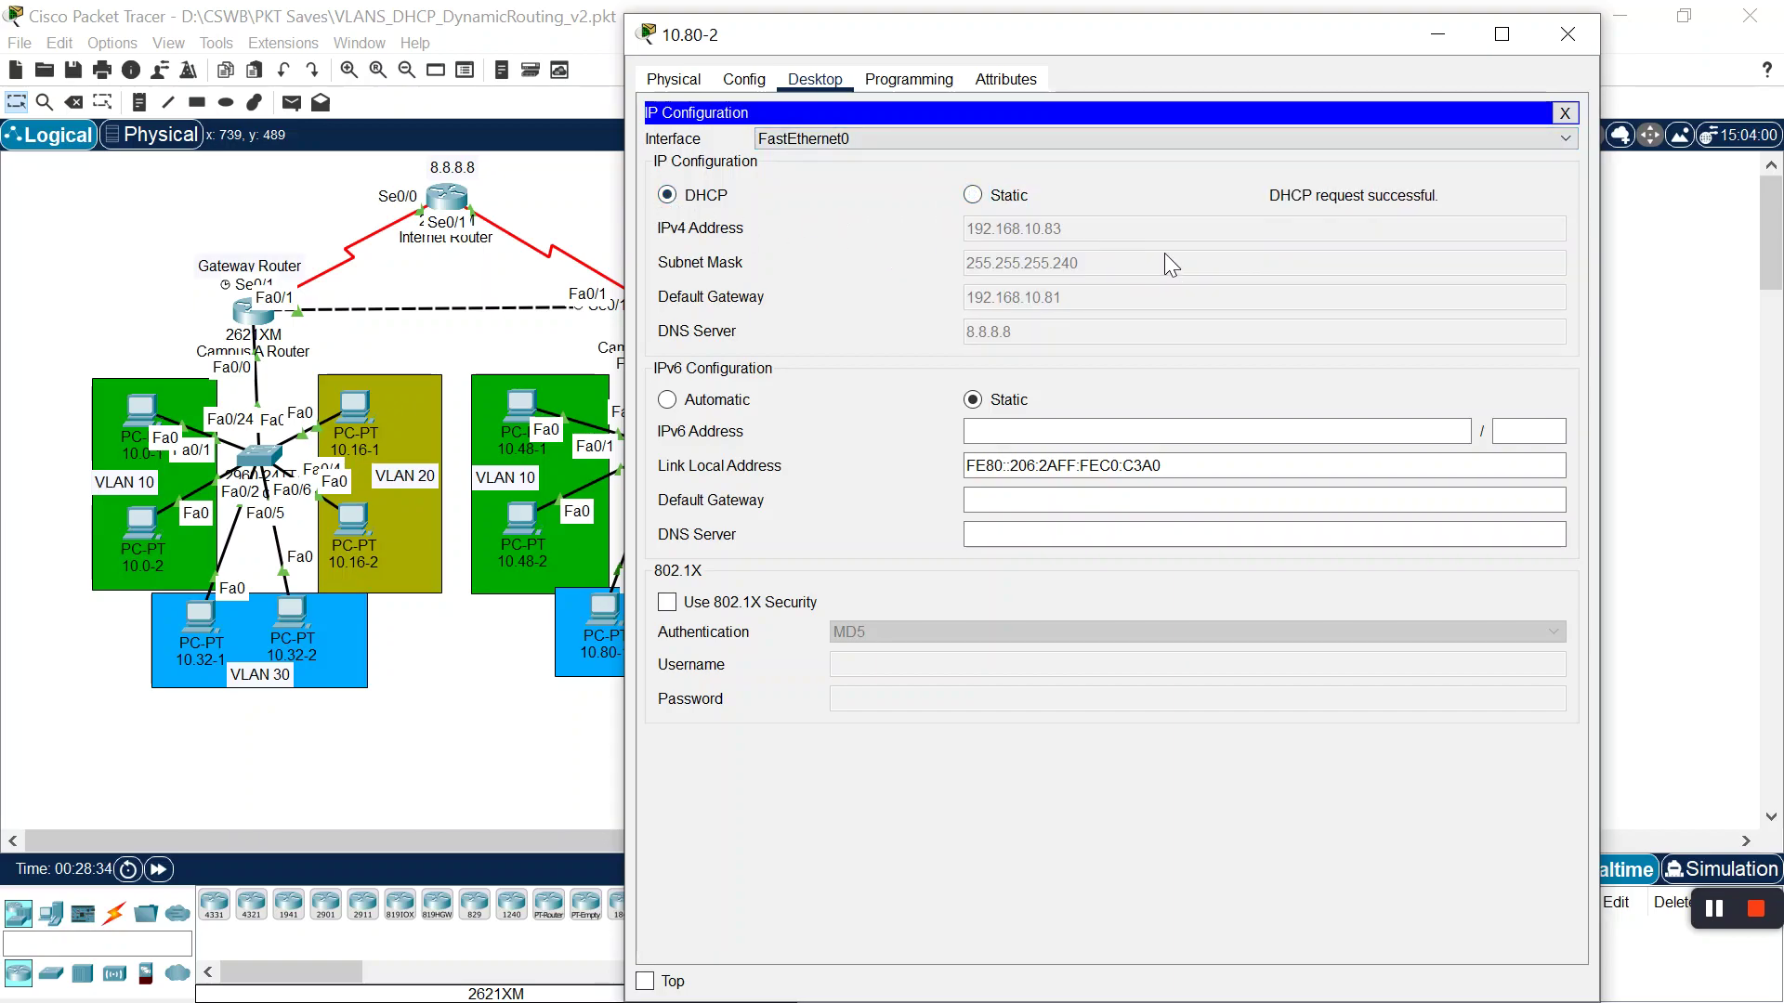
{"action": "left_click", "coordinate": [1566, 37]}
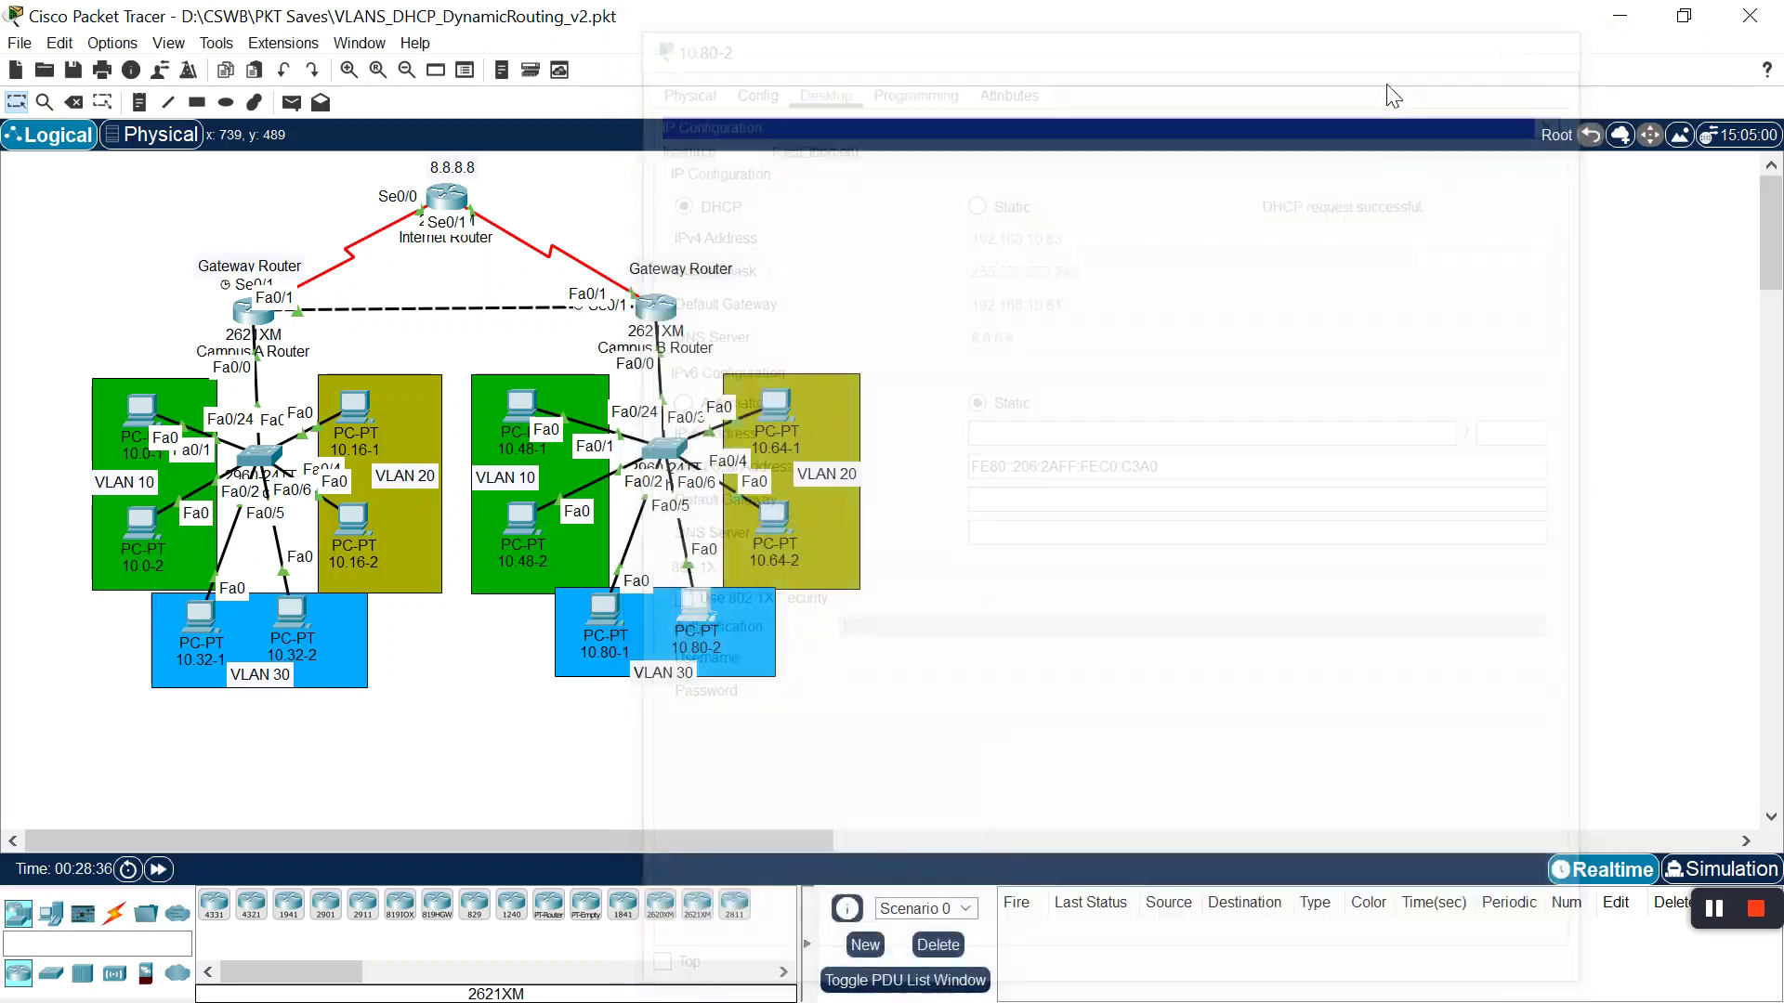
Test internet connectivity from PC 10.80-2 by pinging 8.8.8.8 from its Command Prompt, closing the PC's window when done
{"action": "left_click", "coordinate": [698, 615]}
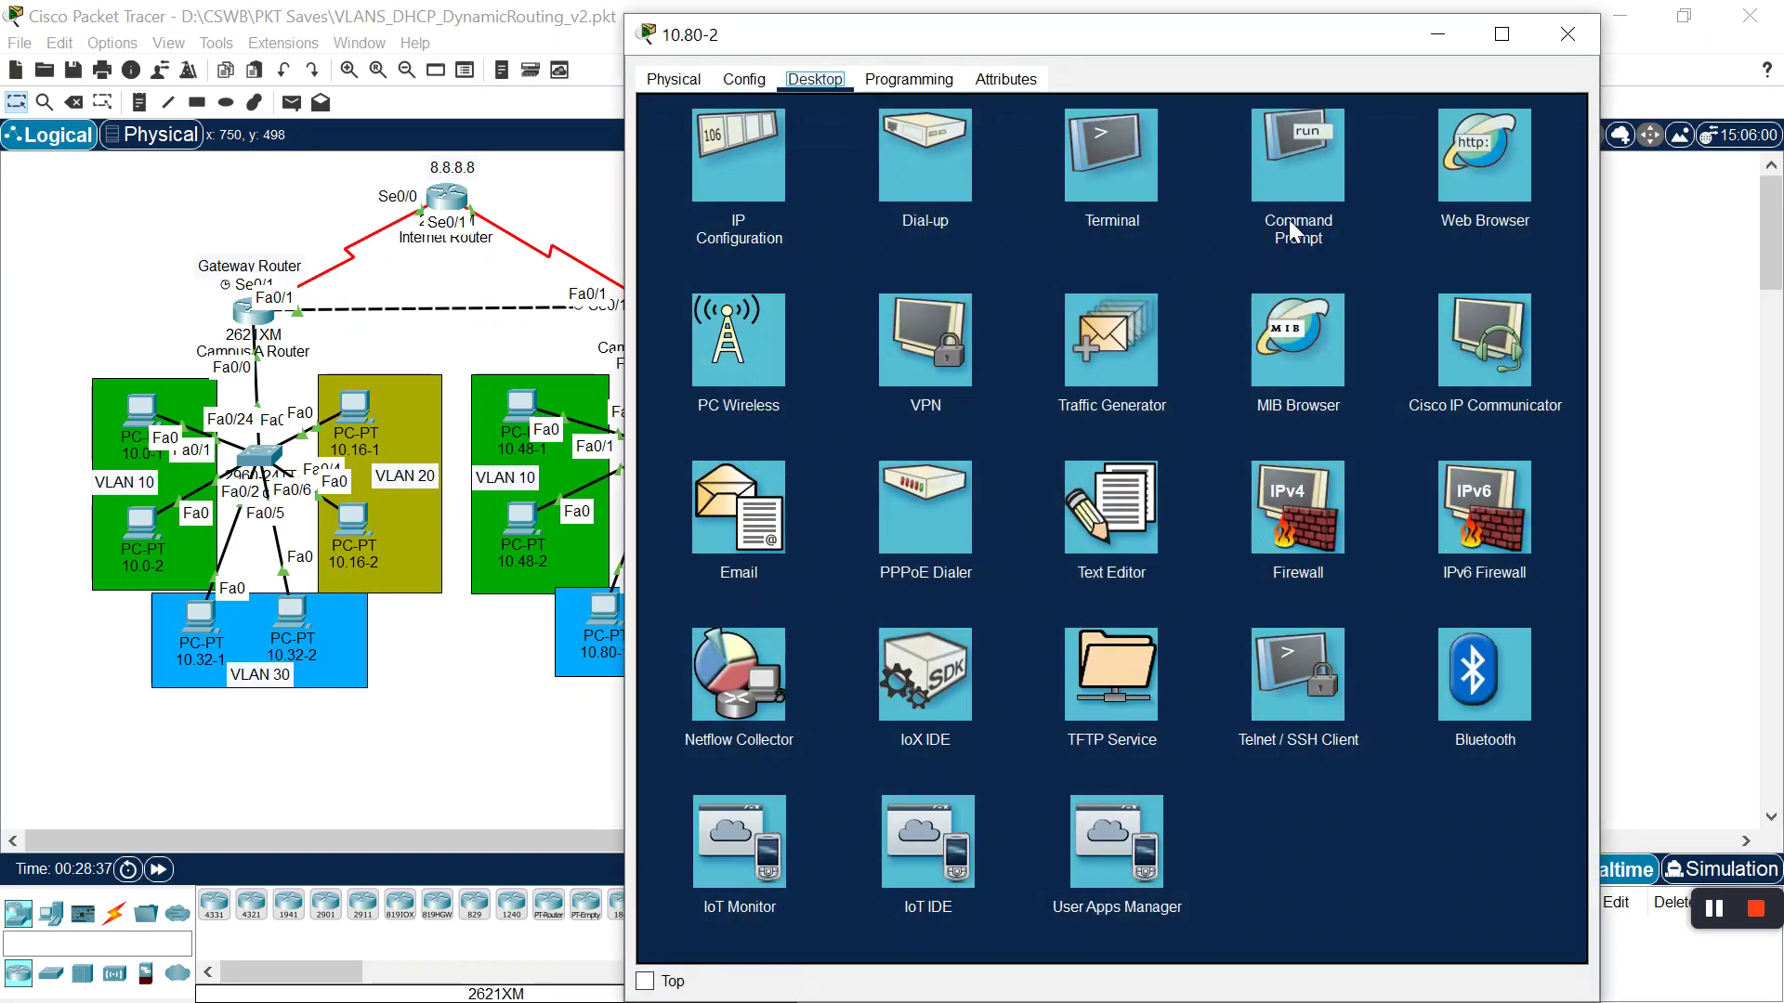
{"action": "left_click", "coordinate": [1296, 185]}
{"action": "type", "text": "ping"}
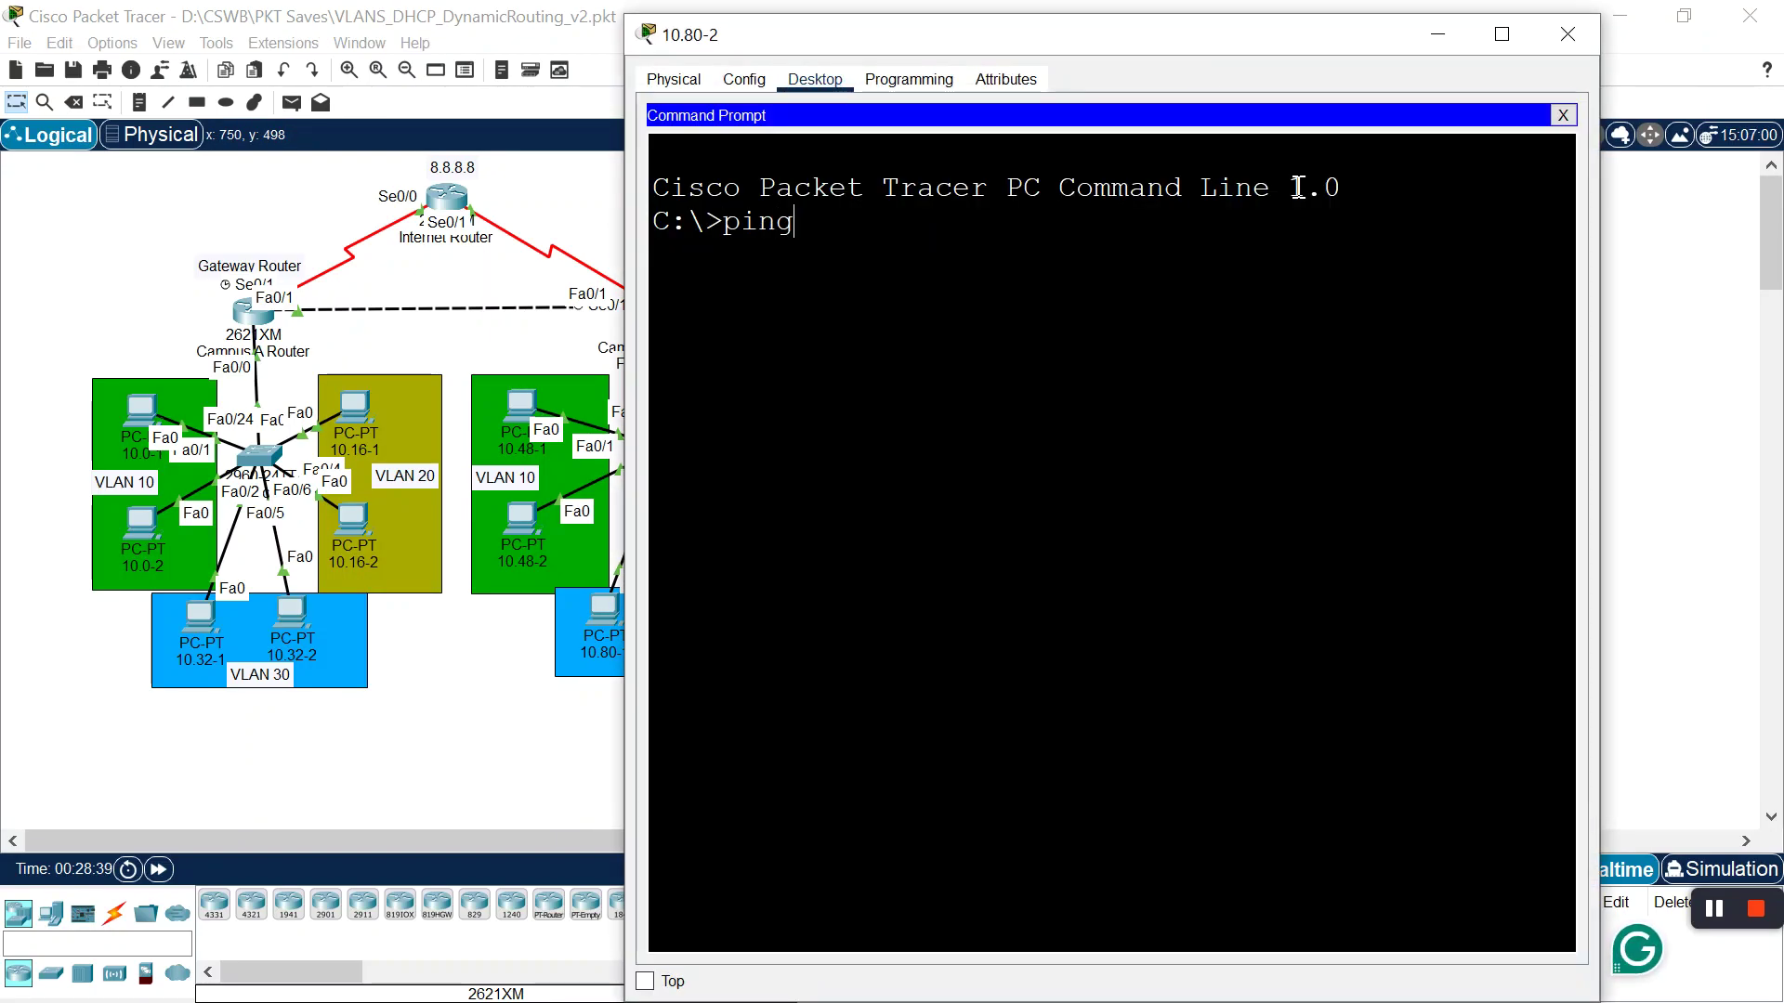
{"action": "type", "text": " 8.8.8"}
{"action": "key", "text": "Return"}
{"action": "key", "text": "Up"}
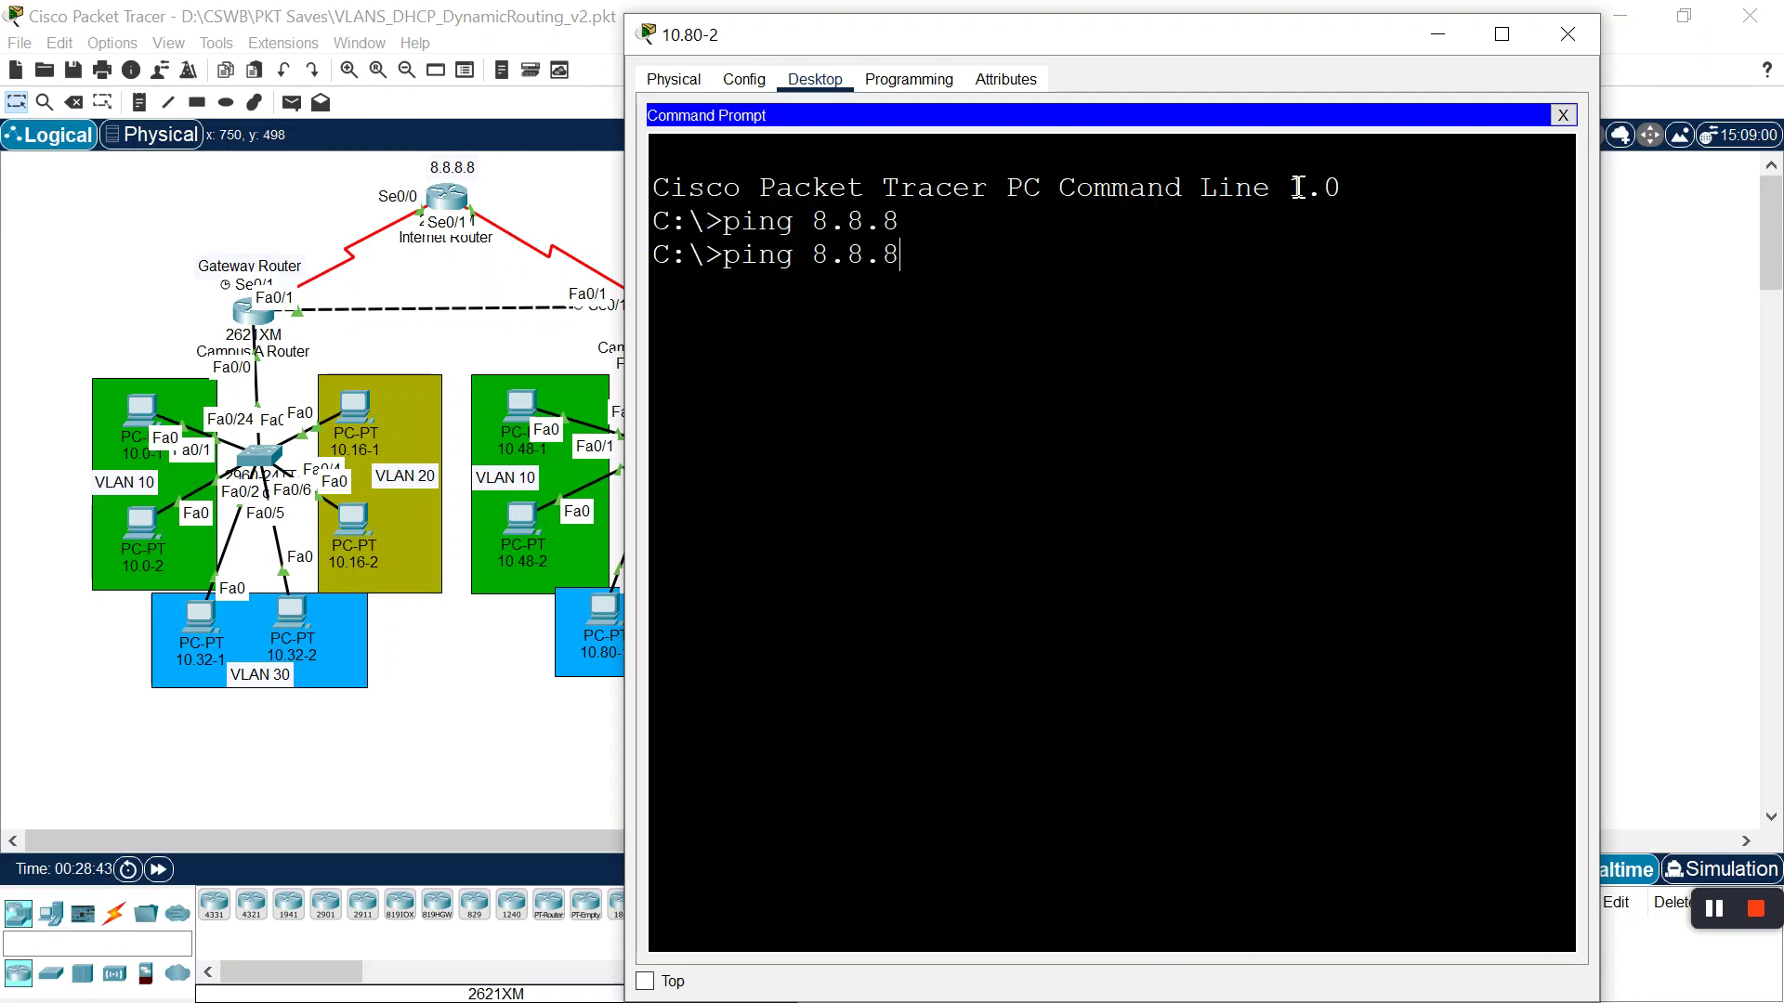
{"action": "type", "text": ".8"}
{"action": "key", "text": "Return"}
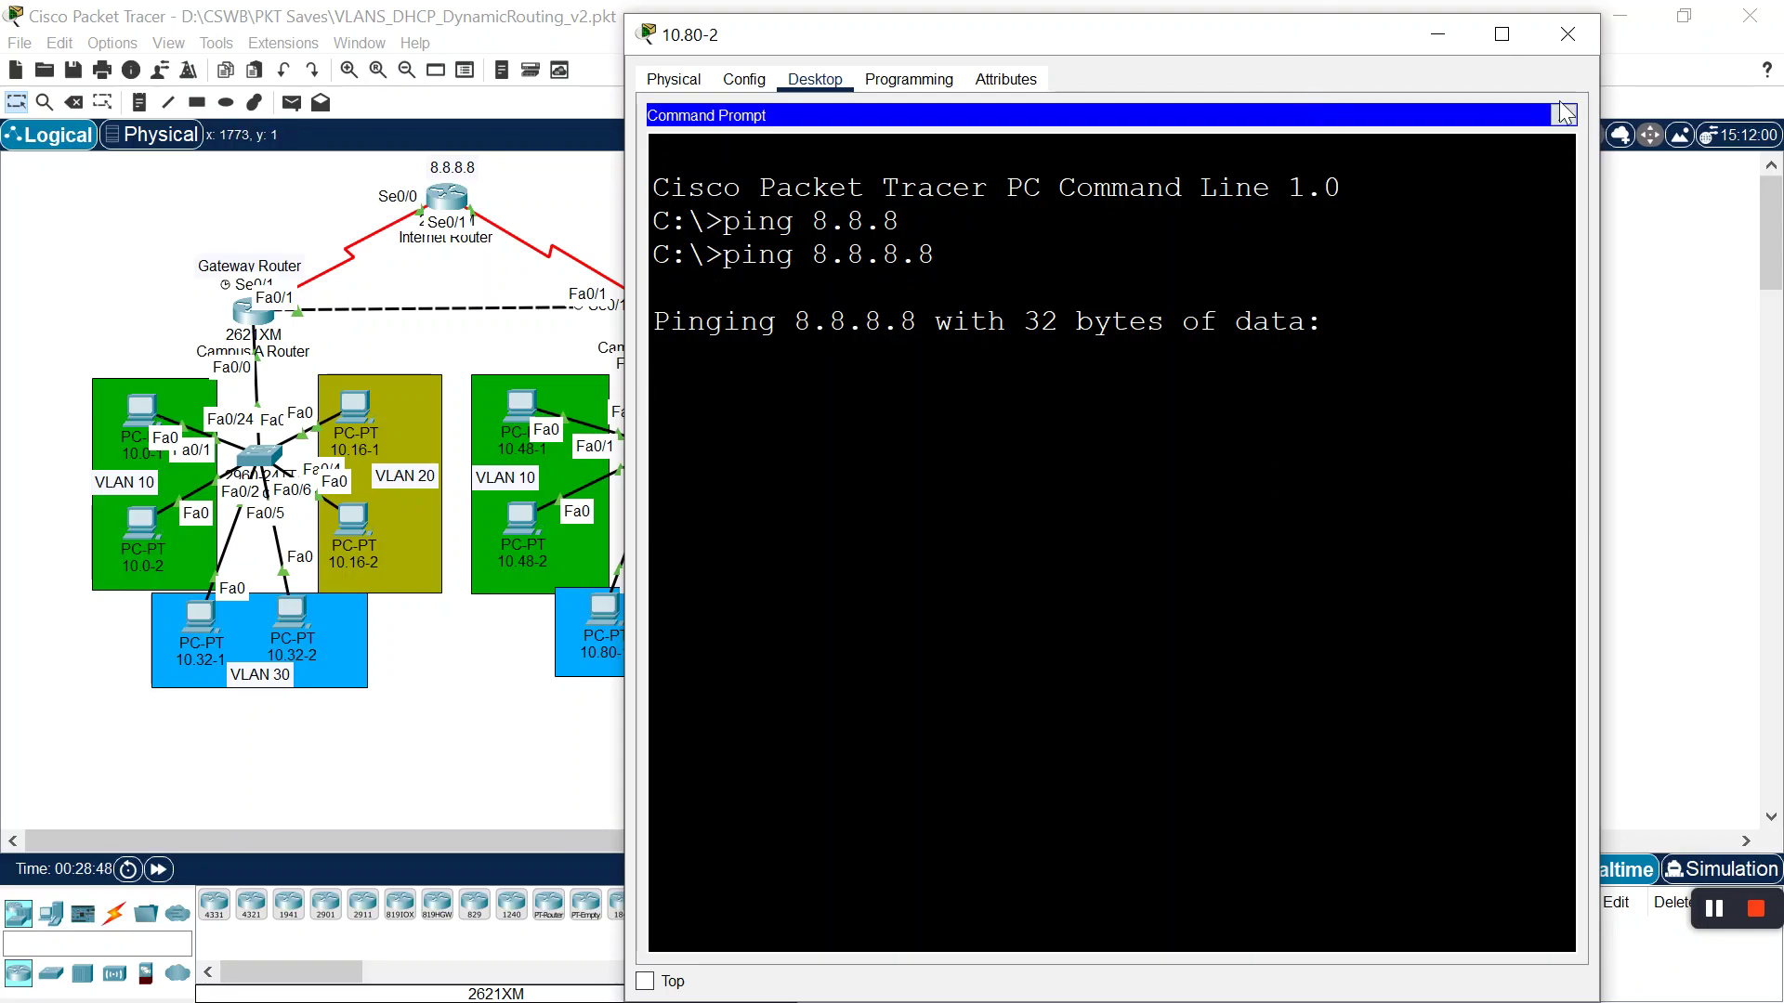
{"action": "left_click", "coordinate": [1580, 41]}
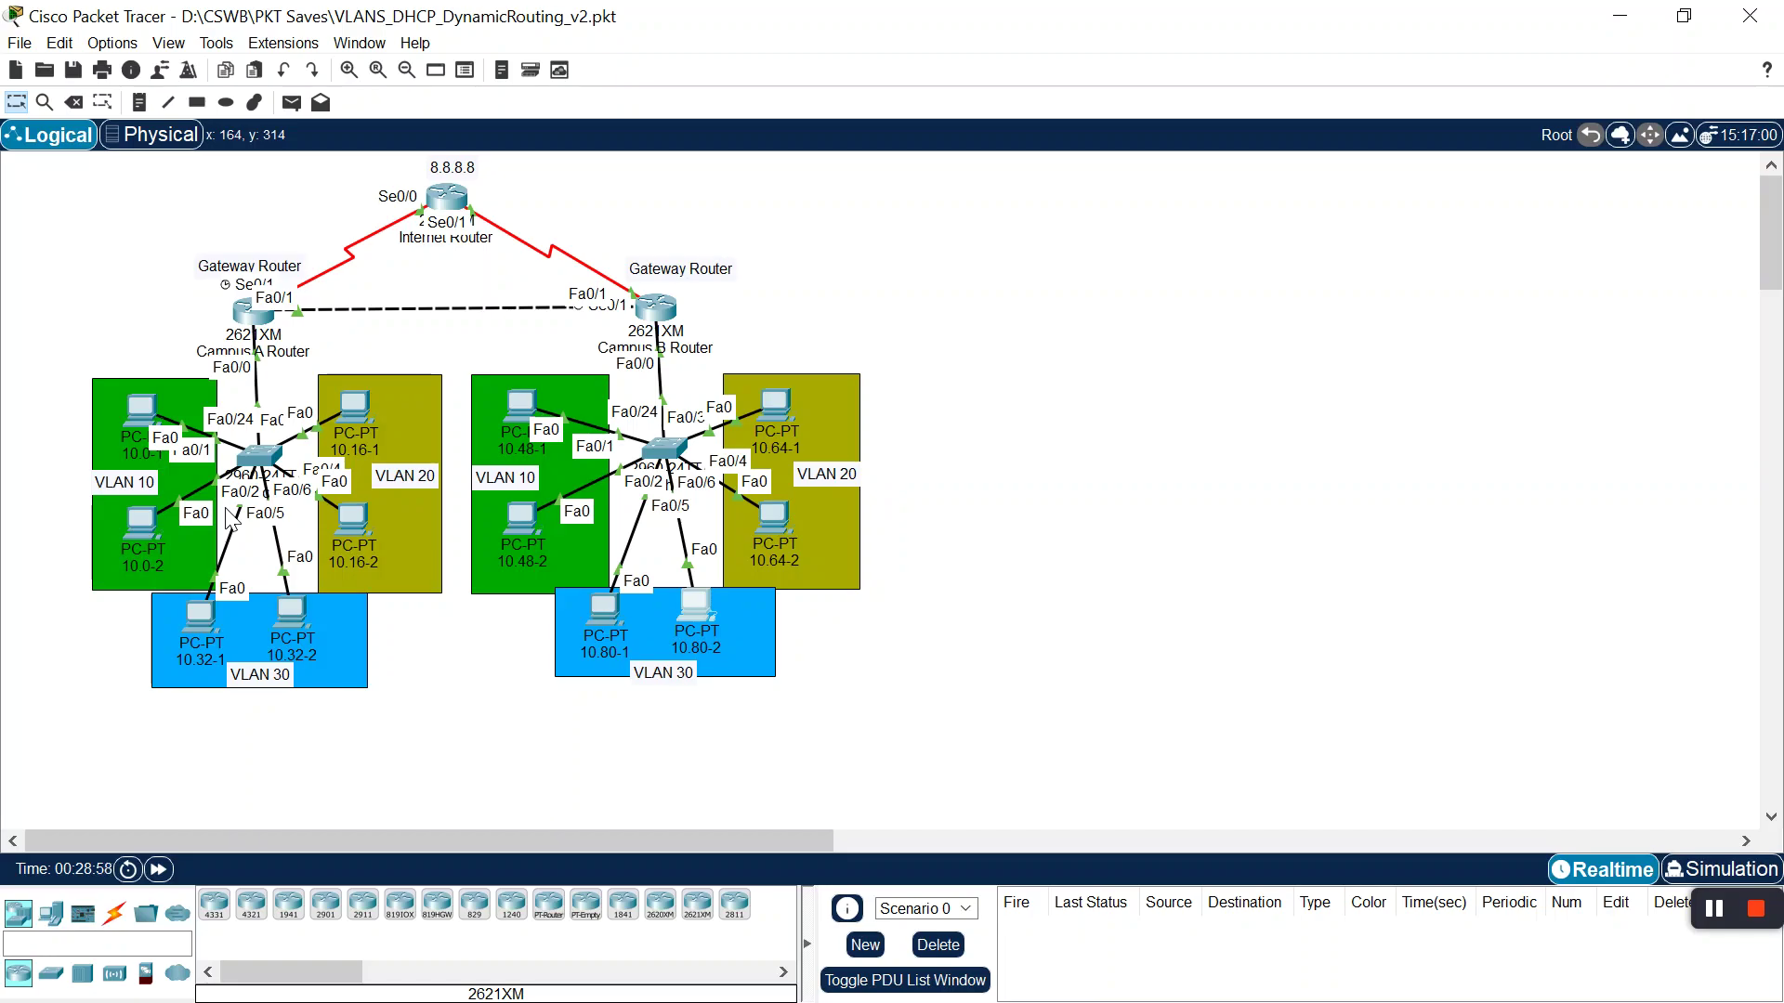
Review the access-list 10 entries in Campus B router's running configuration, leaving the listing when done
{"action": "scroll", "coordinate": [372, 418], "scroll_direction": "down", "scroll_amount": 2}
{"action": "scroll", "coordinate": [557, 353], "scroll_direction": "up", "scroll_amount": 2}
{"action": "left_click", "coordinate": [635, 312]}
{"action": "scroll", "coordinate": [1134, 505], "scroll_direction": "down", "scroll_amount": 2}
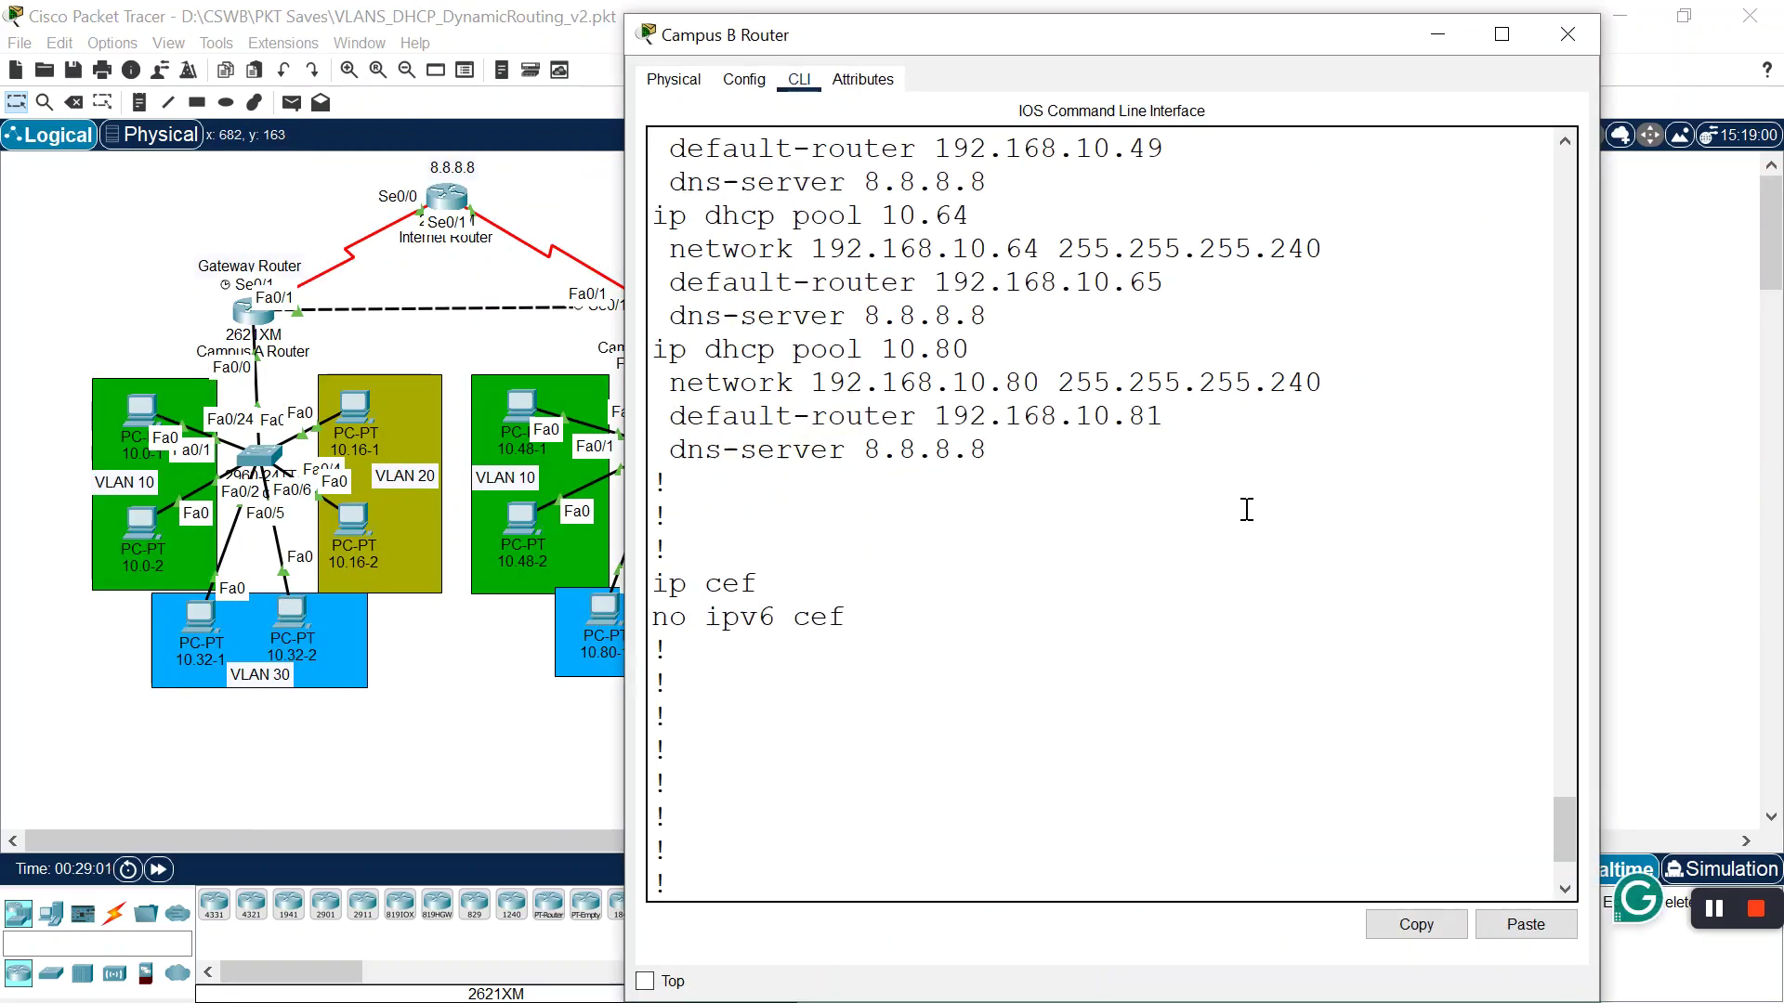
{"action": "key", "text": "space"}
{"action": "key", "text": "space"}
{"action": "key", "text": "space"}
{"action": "key", "text": "space"}
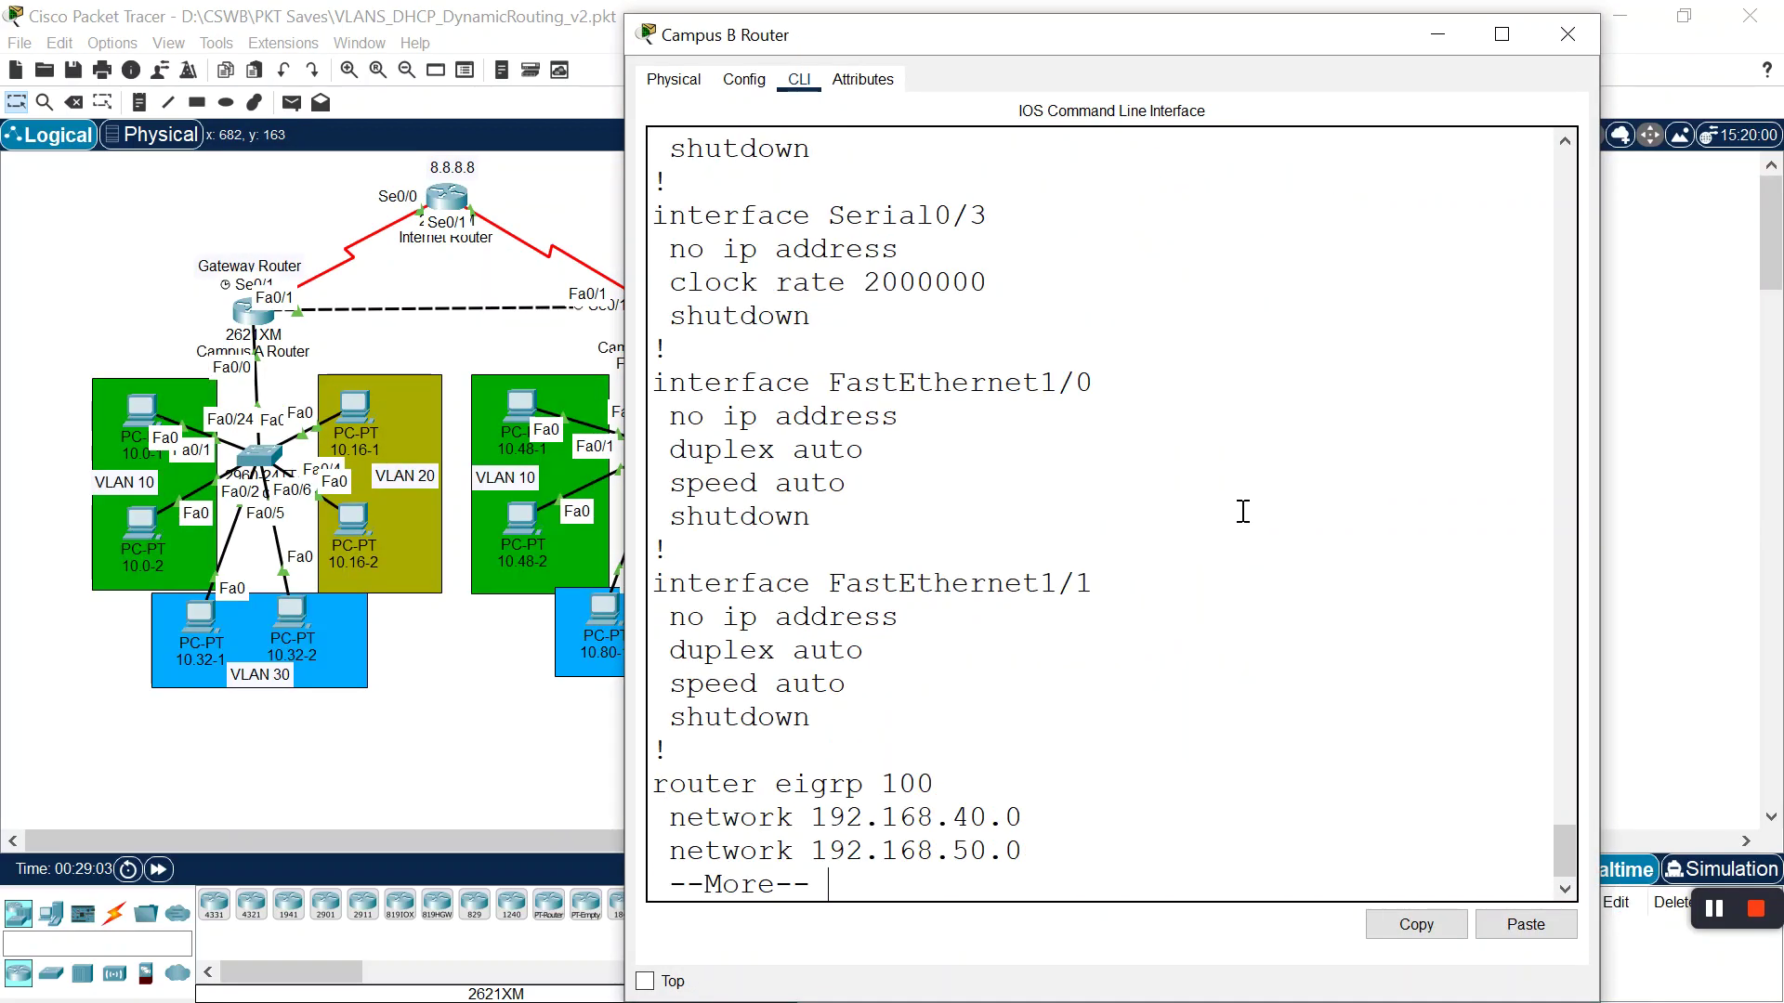
{"action": "left_click_drag", "start_coordinate": [1432, 583], "coordinate": [651, 521]}
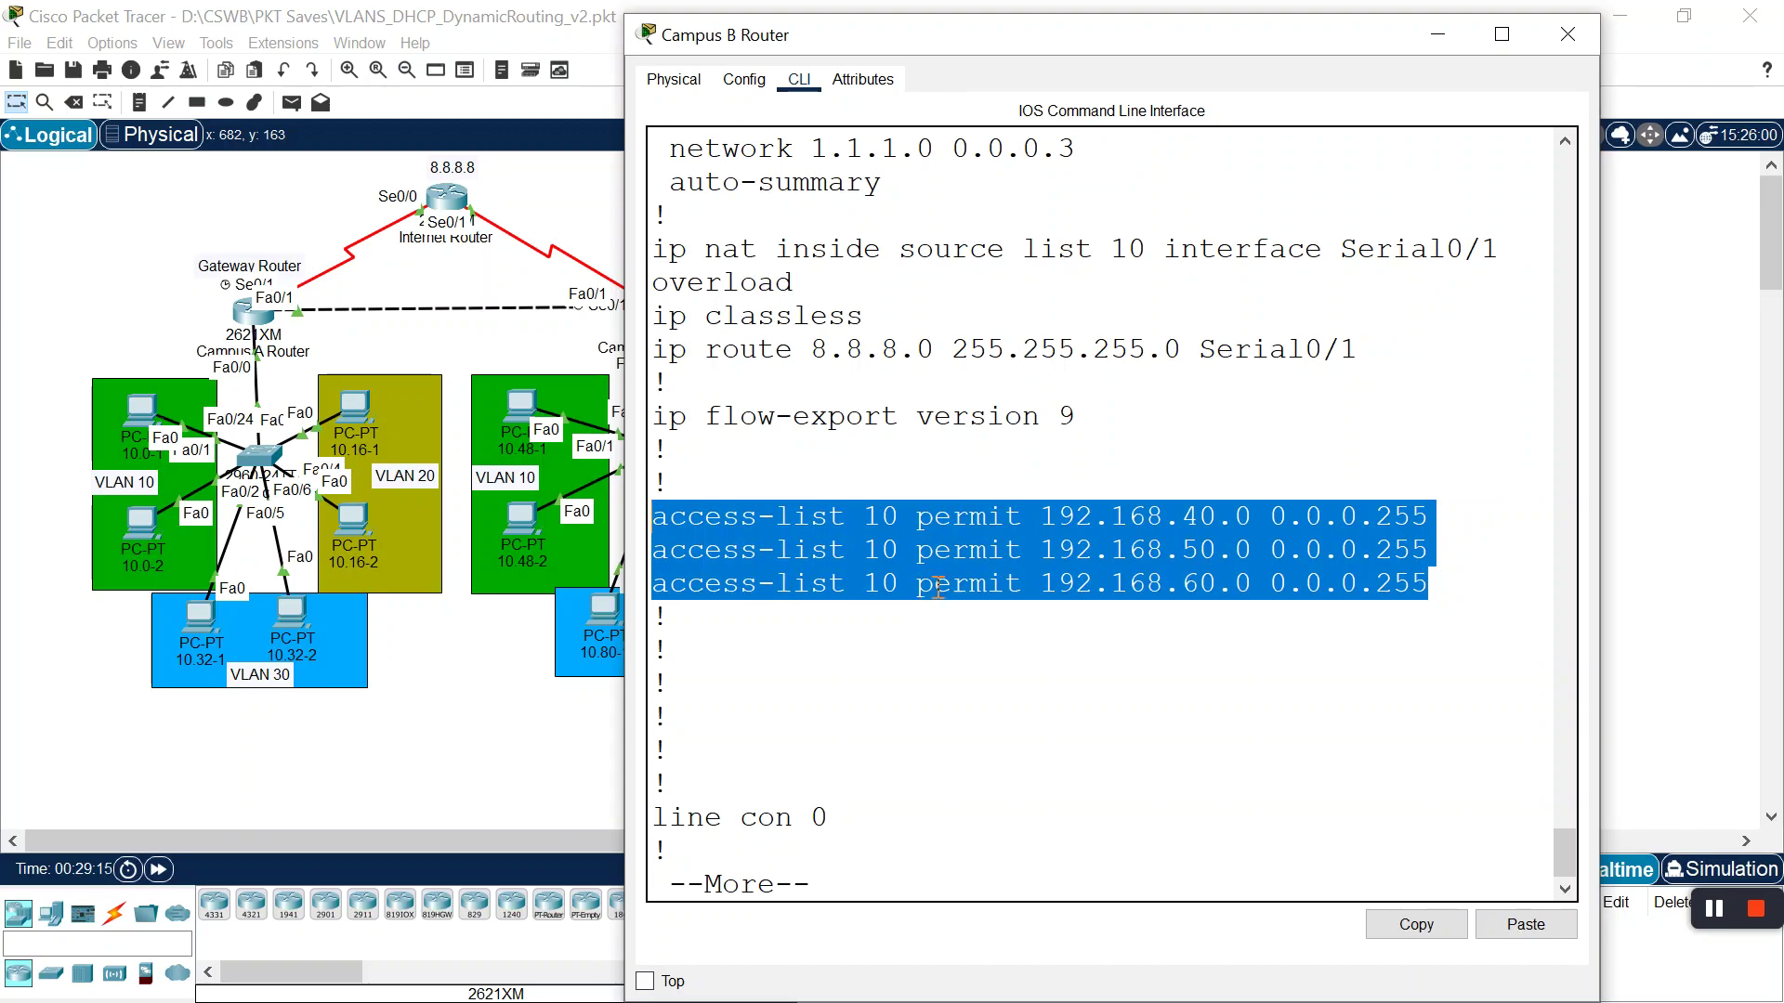
{"action": "key", "text": "ctrl+c"}
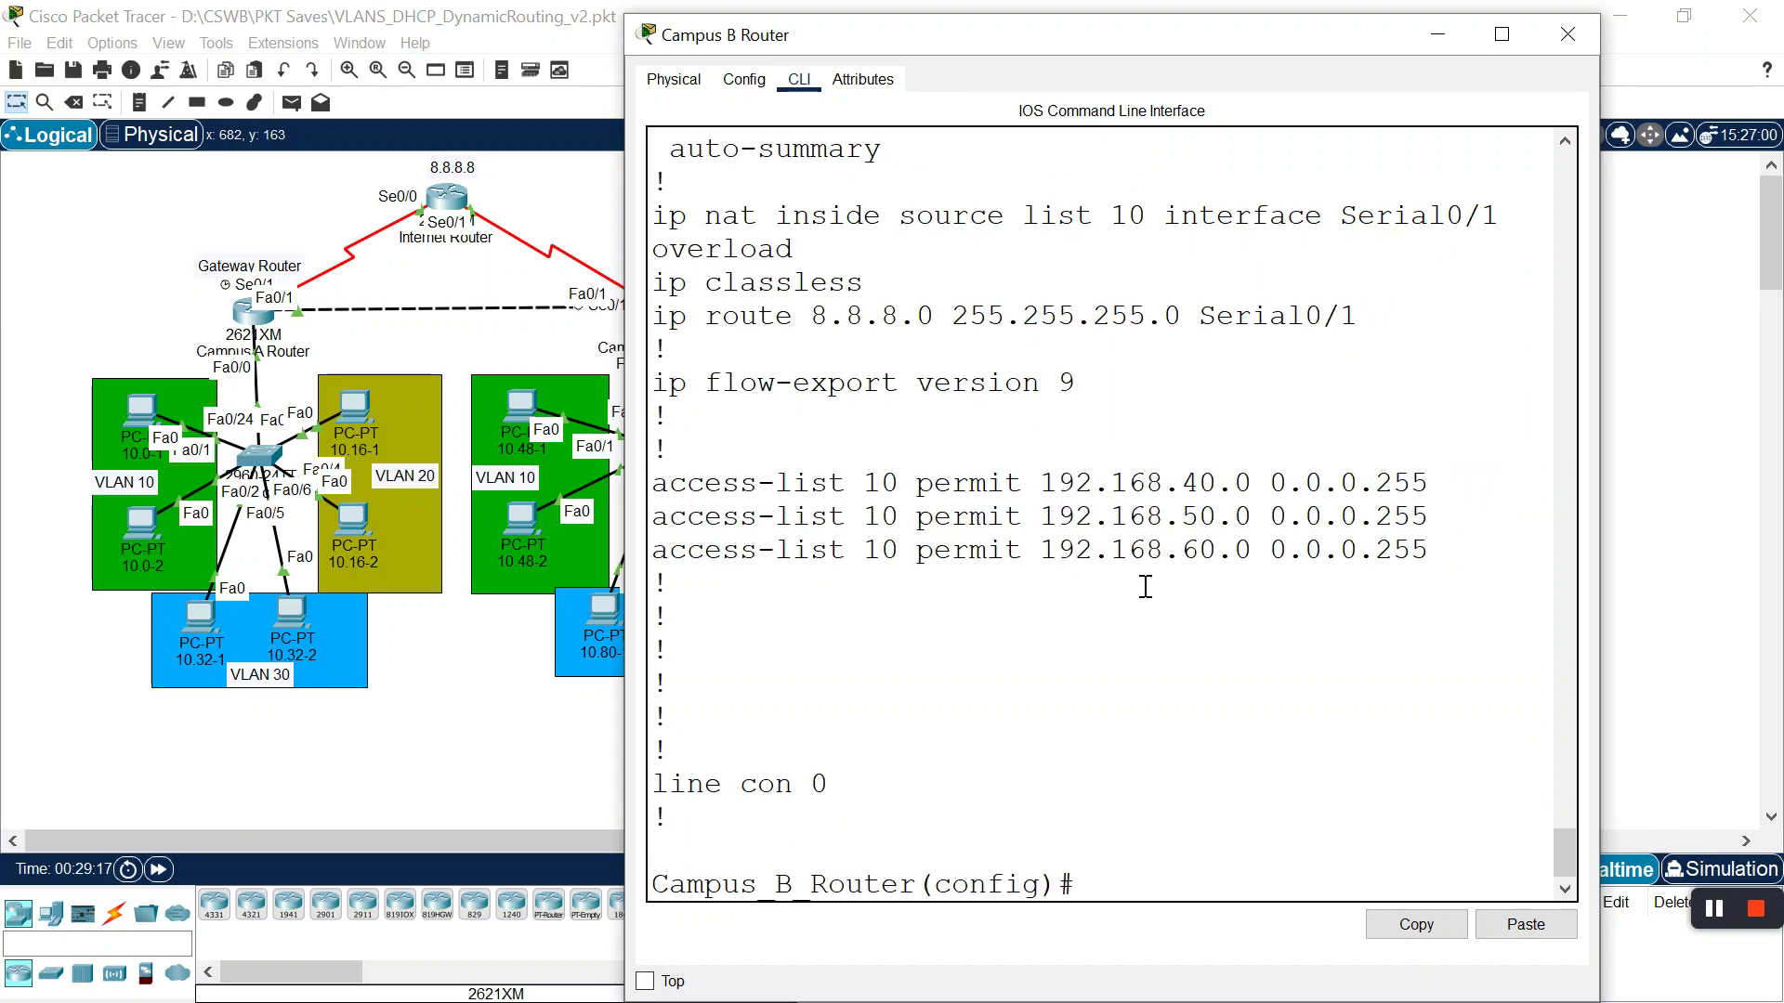
Remove access list 10 from Campus B router with the command no access-list 10
{"action": "type", "text": "no acce"}
{"action": "key", "text": "Tab"}
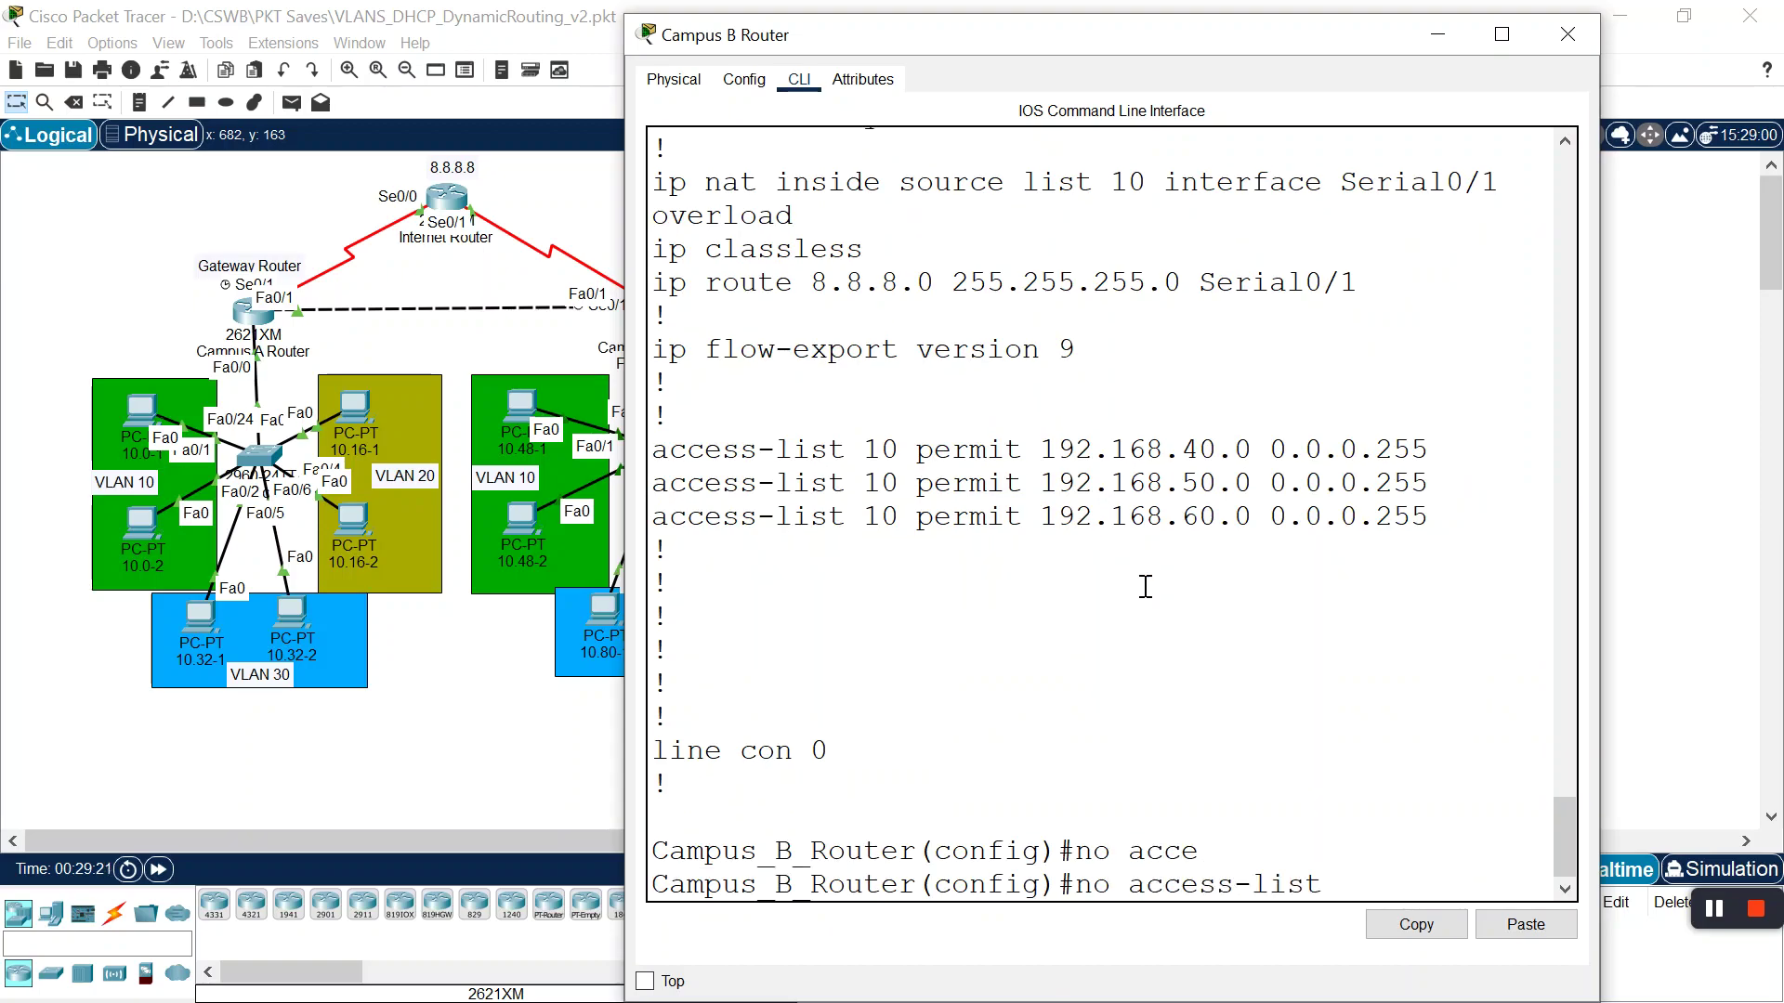
{"action": "type", "text": "10"}
{"action": "key", "text": "Return"}
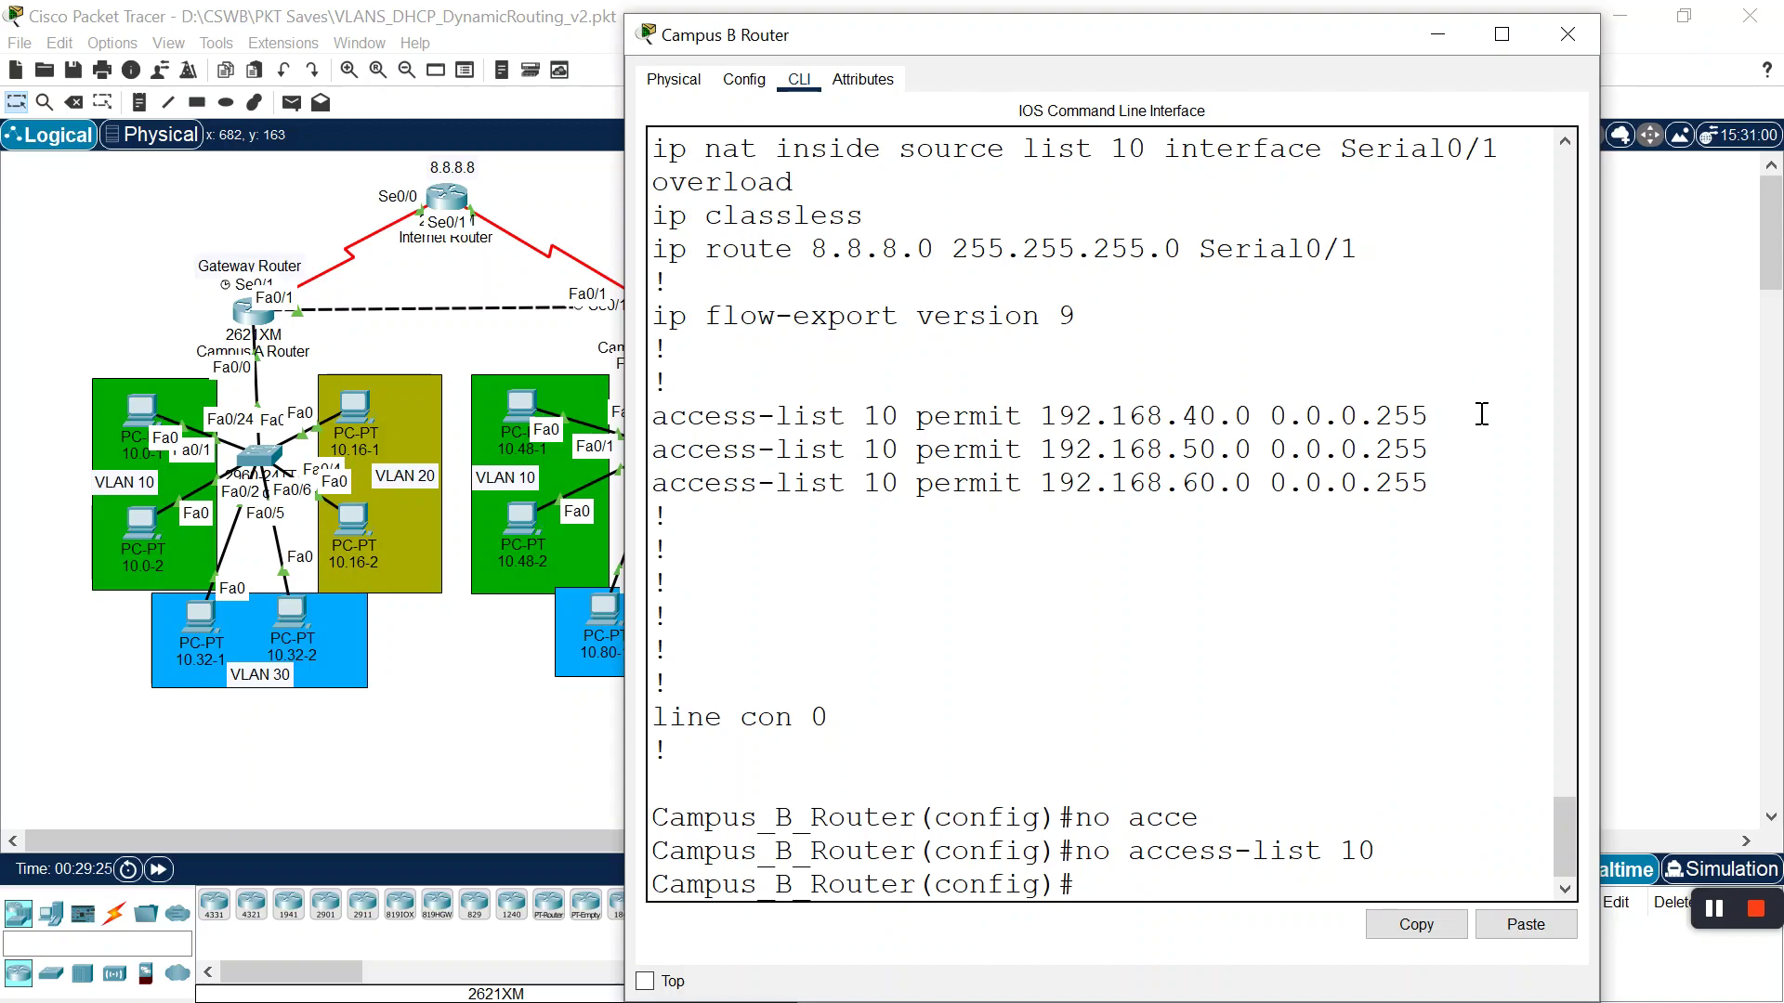
Recreate access list 10 on Campus B router to permit 192.168.10.0 0.0.0.255, reusing an old permit line from the listing
{"action": "left_click_drag", "start_coordinate": [1479, 414], "coordinate": [628, 402]}
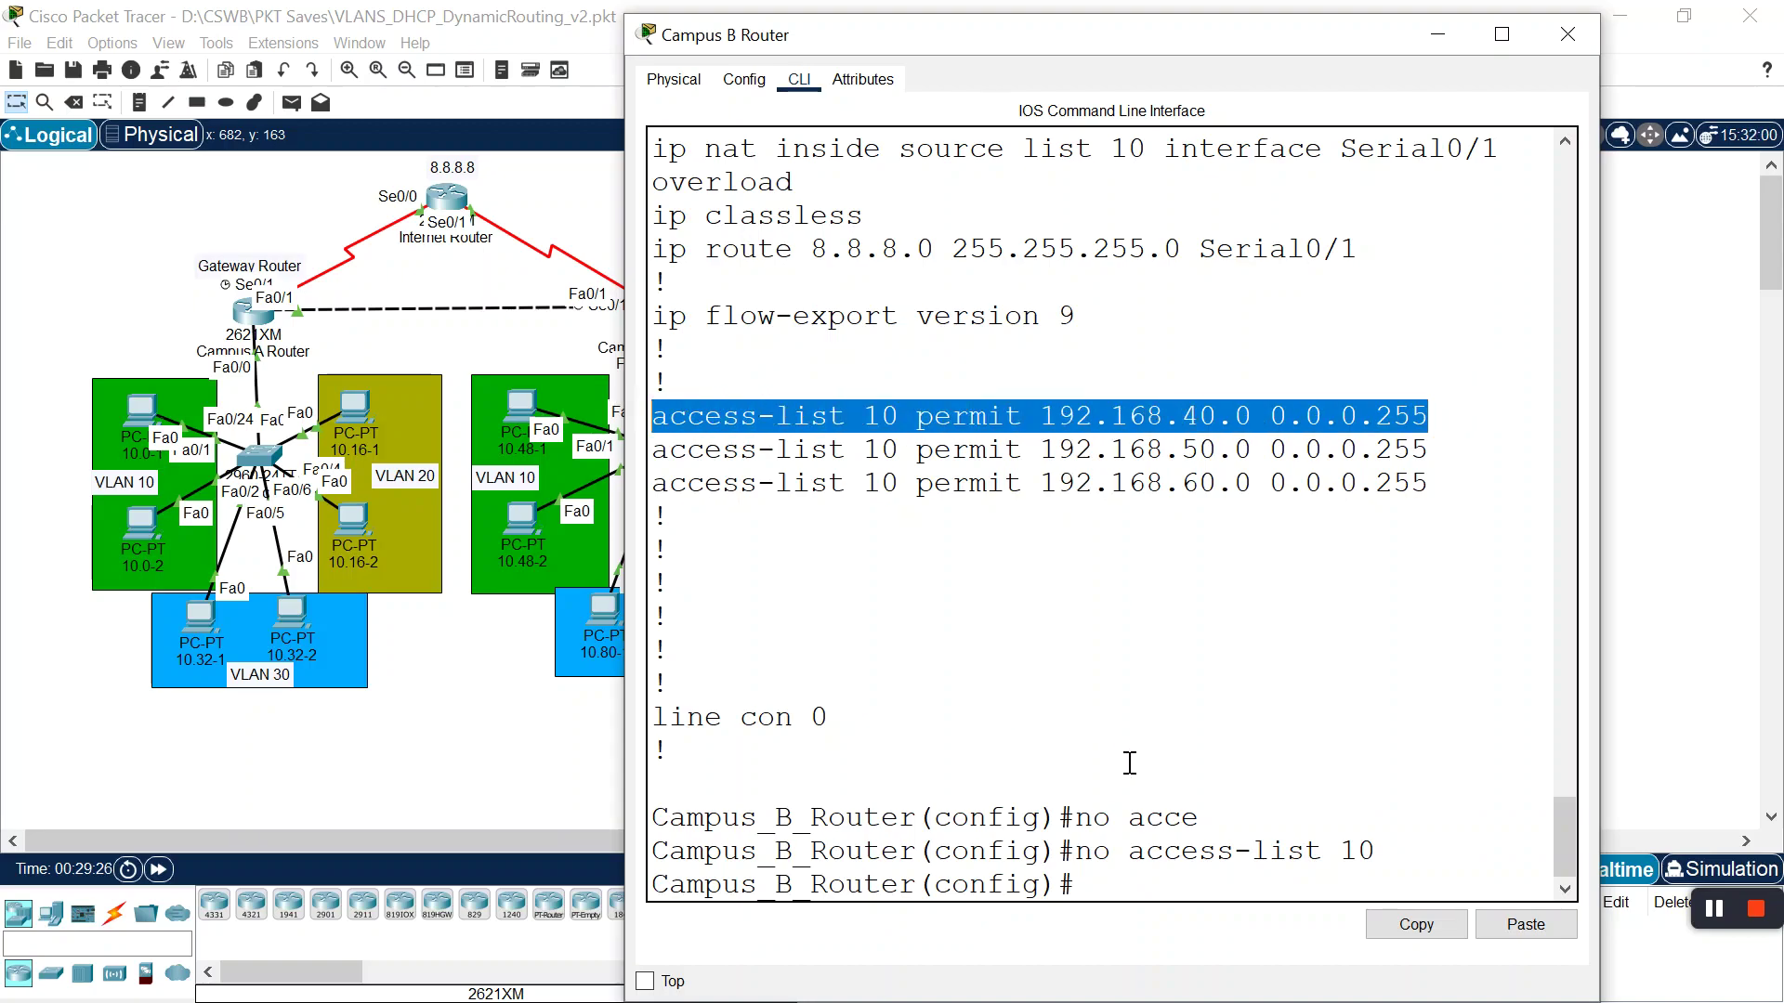
{"action": "left_click", "coordinate": [1405, 929]}
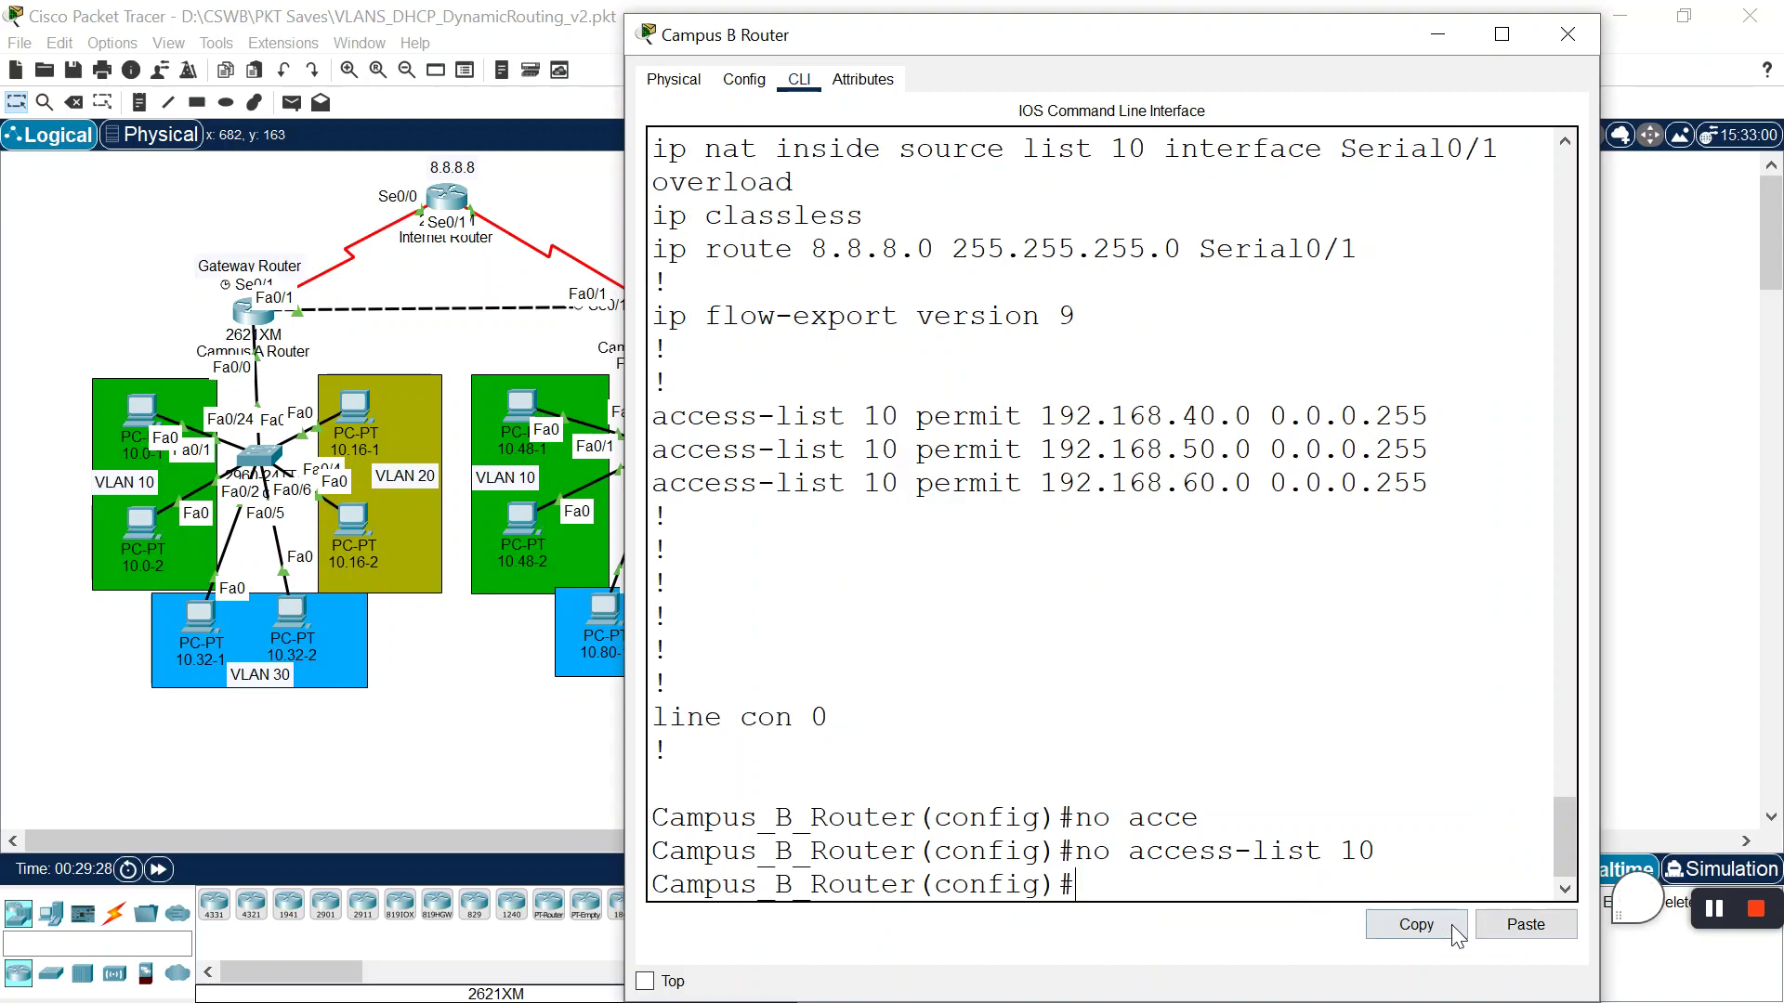
{"action": "left_click", "coordinate": [1524, 926]}
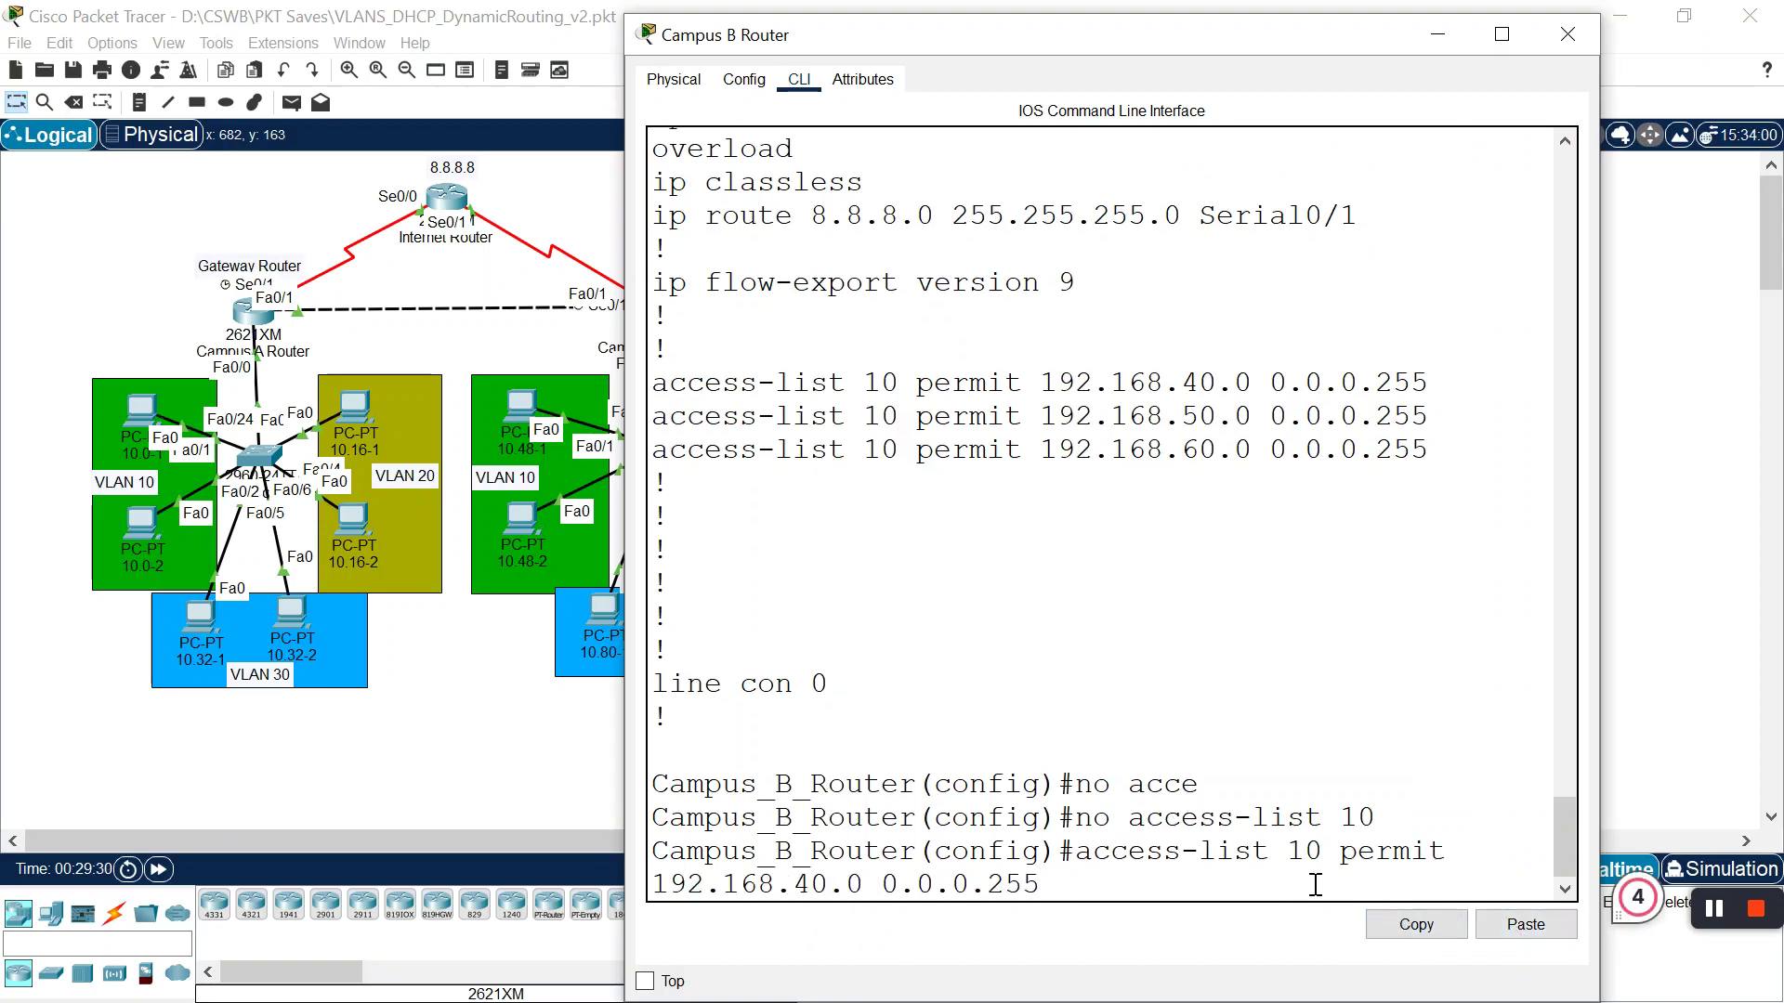
{"action": "key", "text": "Left"}
{"action": "key", "text": "Left"}
{"action": "key", "text": "Left"}
{"action": "key", "text": "Left"}
{"action": "key", "text": "Left"}
{"action": "key", "text": "Left"}
{"action": "key", "text": "Left"}
{"action": "key", "text": "Left"}
{"action": "key", "text": "BackSpace"}
{"action": "type", "text": "1"}
{"action": "key", "text": "Return"}
Check the access-list 10 entry in Campus B router's running configuration and close the router's window
{"action": "type", "text": "do sh ru"}
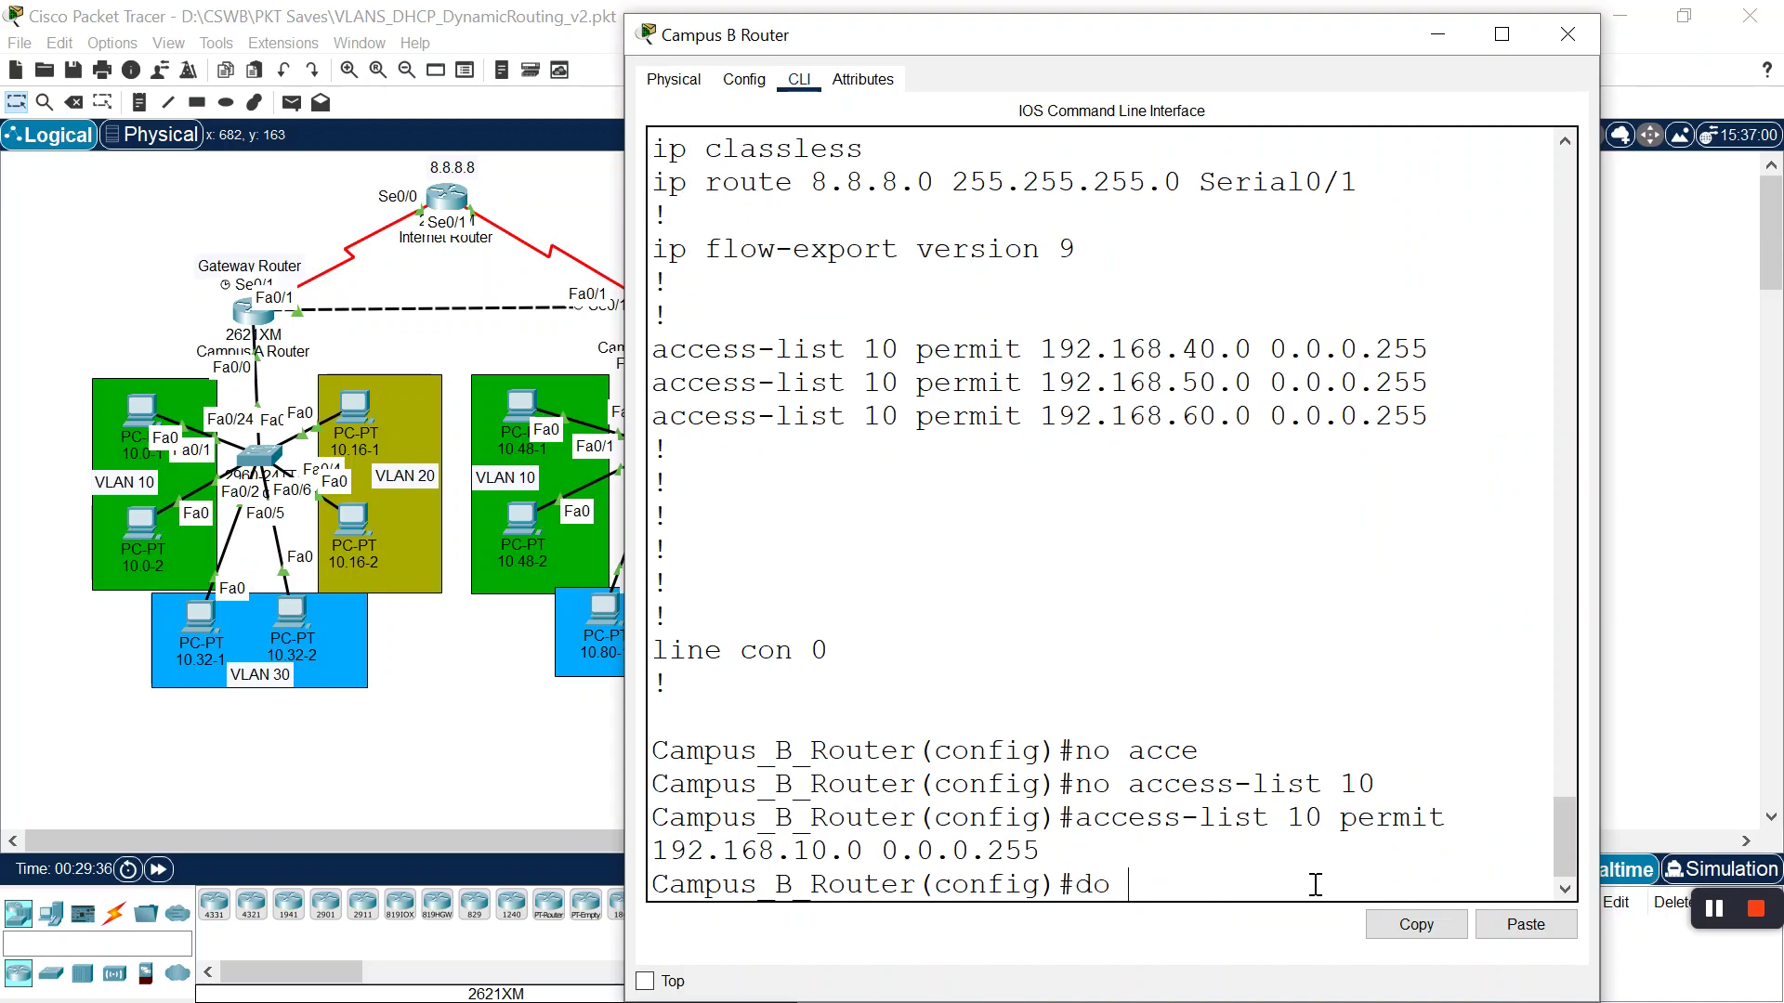
{"action": "key", "text": "Return"}
{"action": "key", "text": "space"}
{"action": "key", "text": "space"}
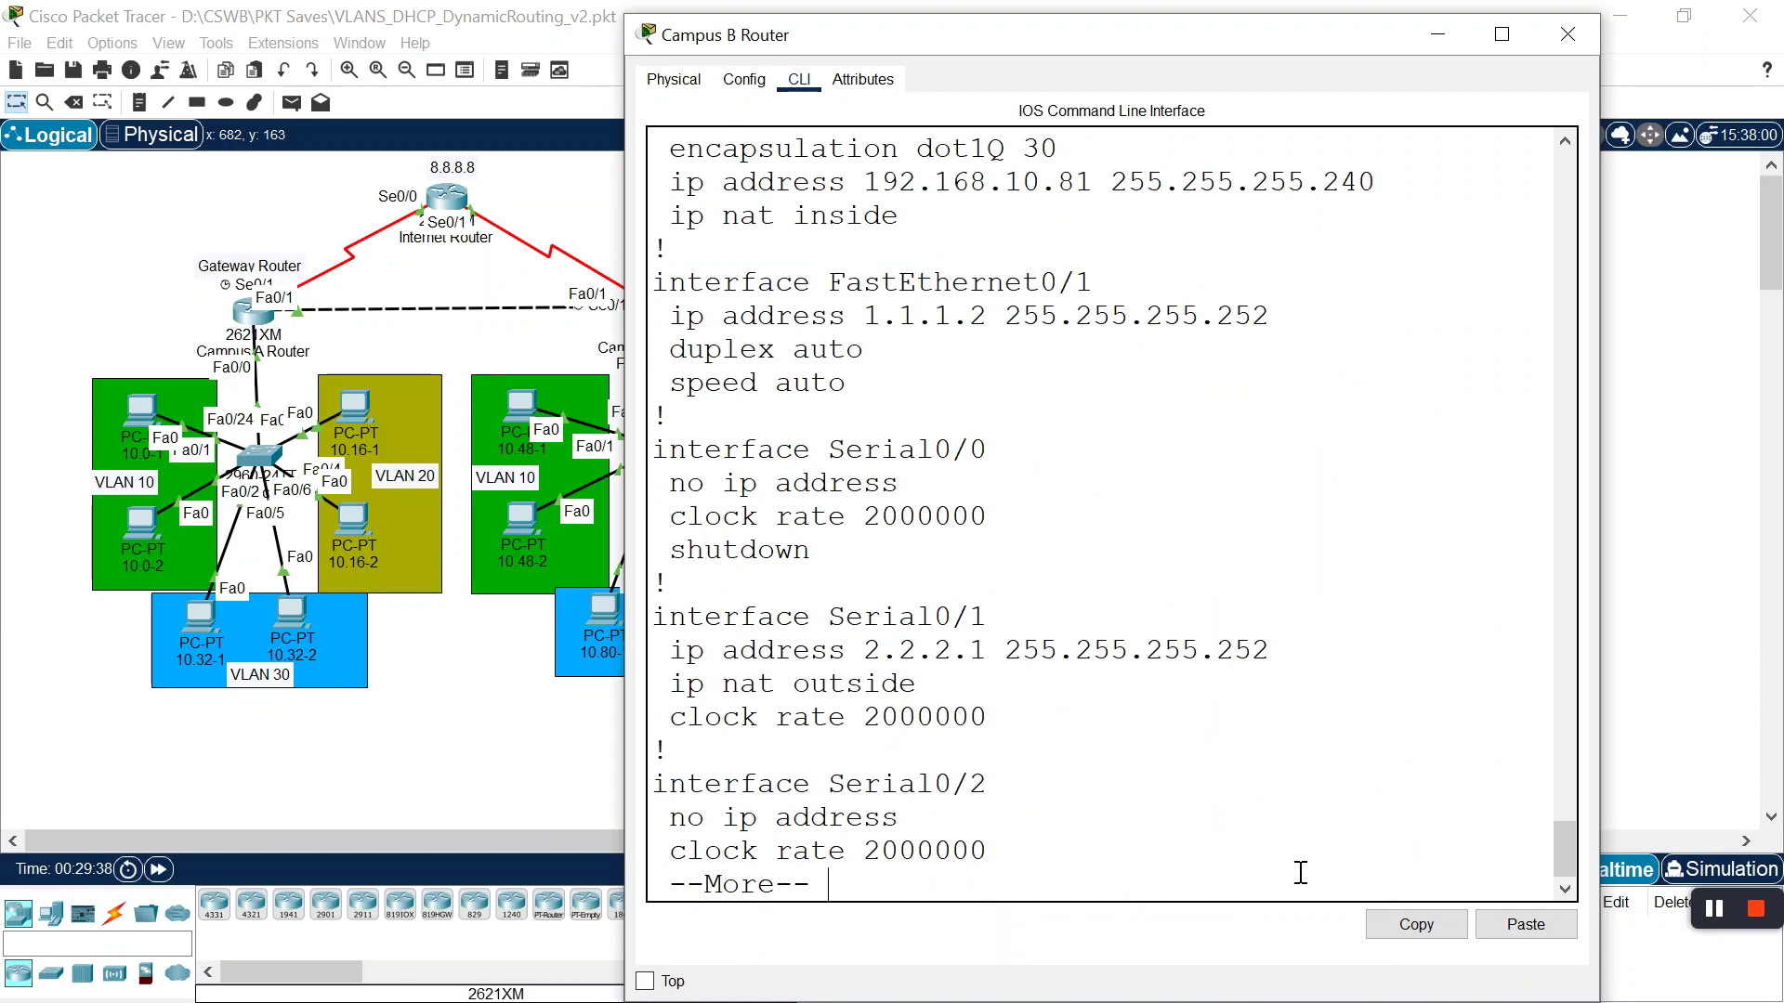
{"action": "left_click_drag", "start_coordinate": [1435, 518], "coordinate": [653, 516]}
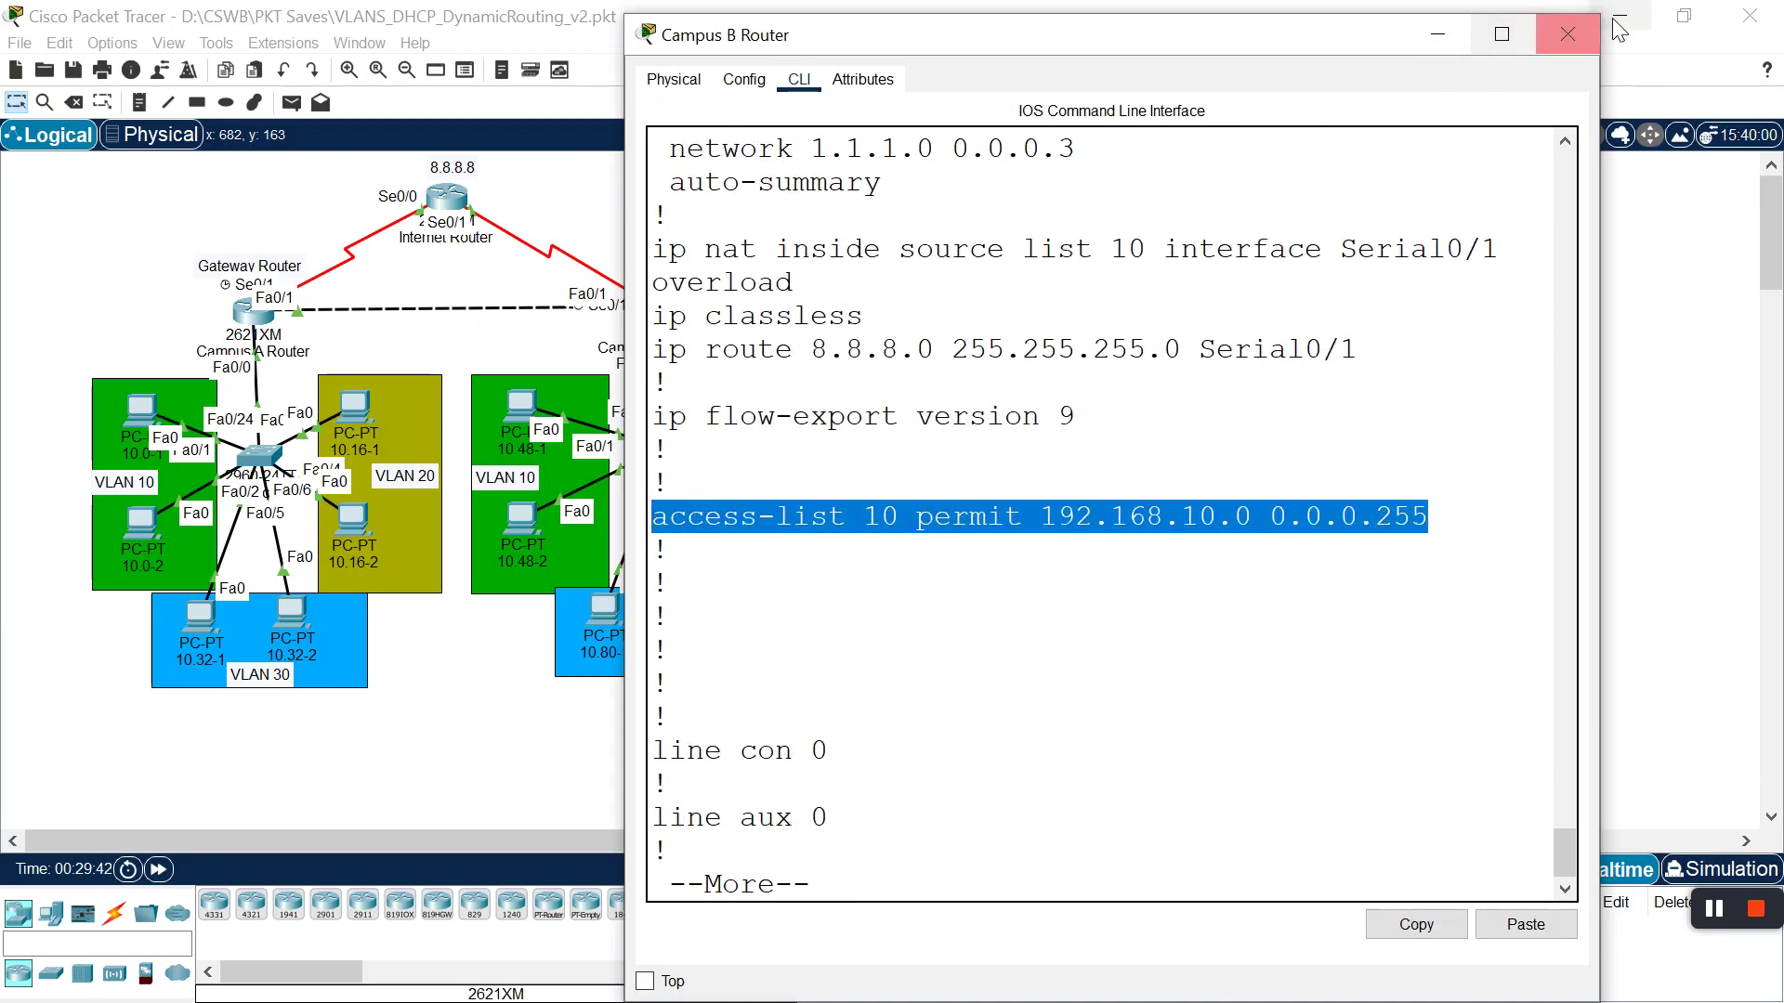
{"action": "left_click", "coordinate": [1565, 37]}
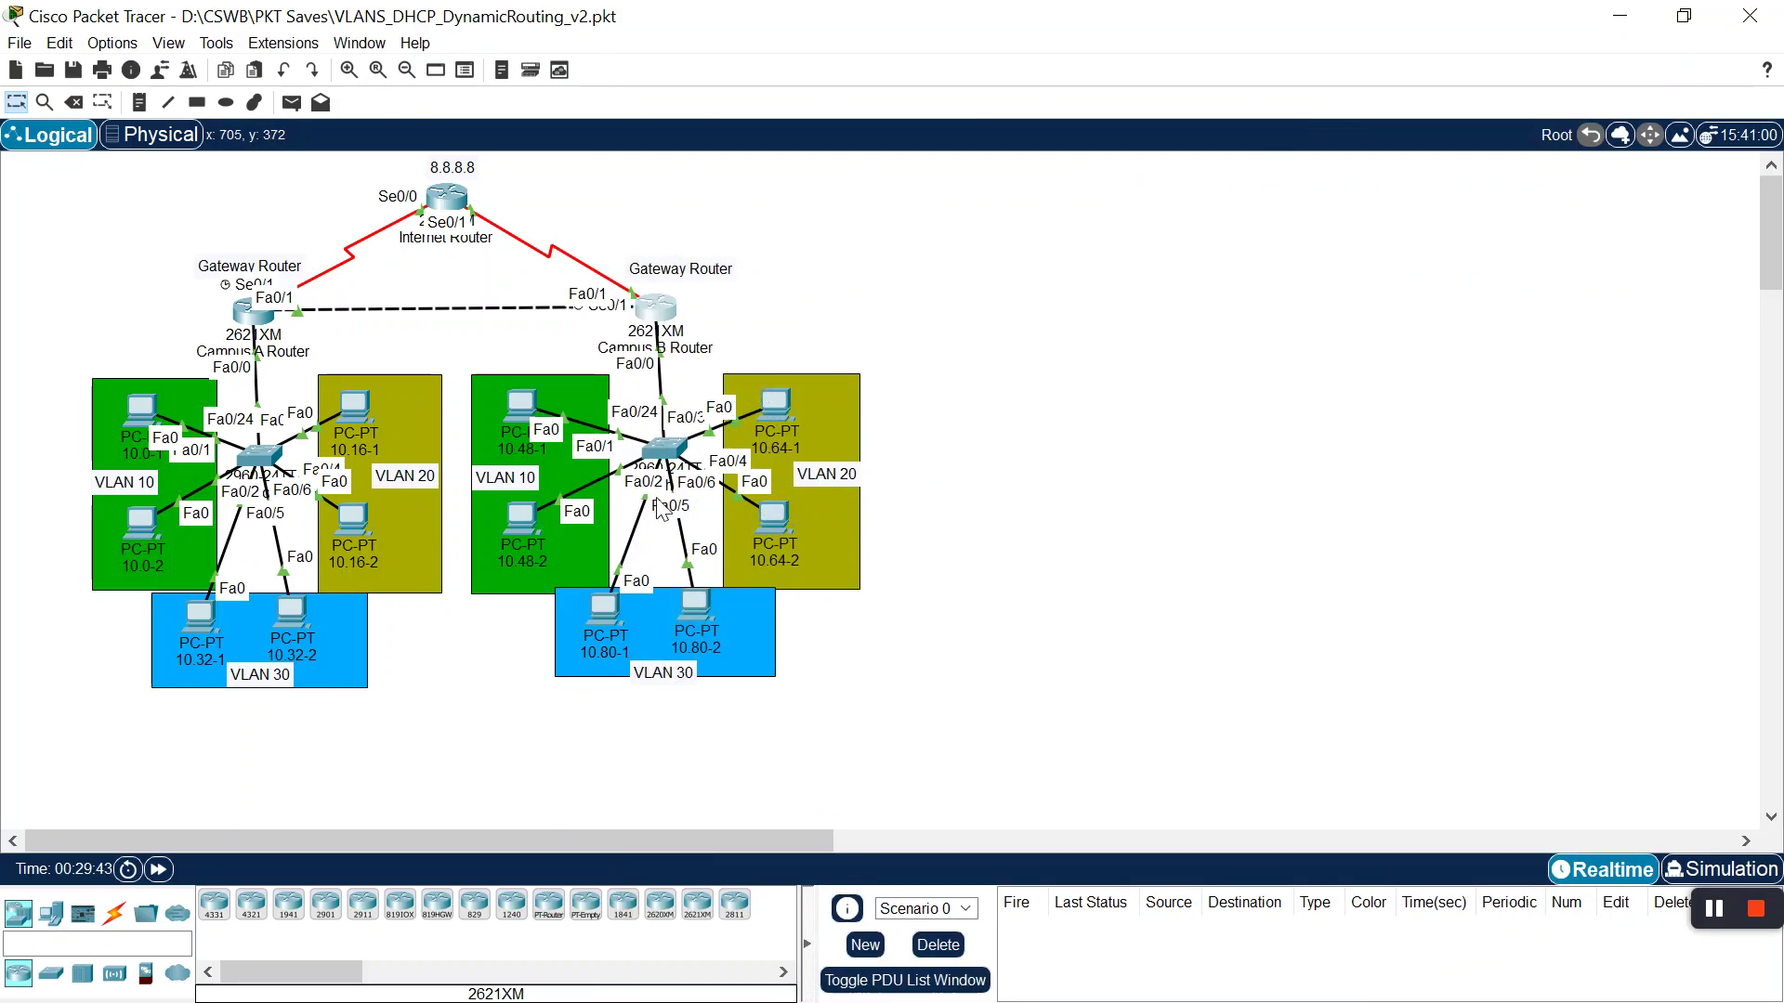
Ping 8.8.8.8 from PC 10.48-1's Command Prompt and close the PC's window
{"action": "left_click", "coordinate": [541, 399]}
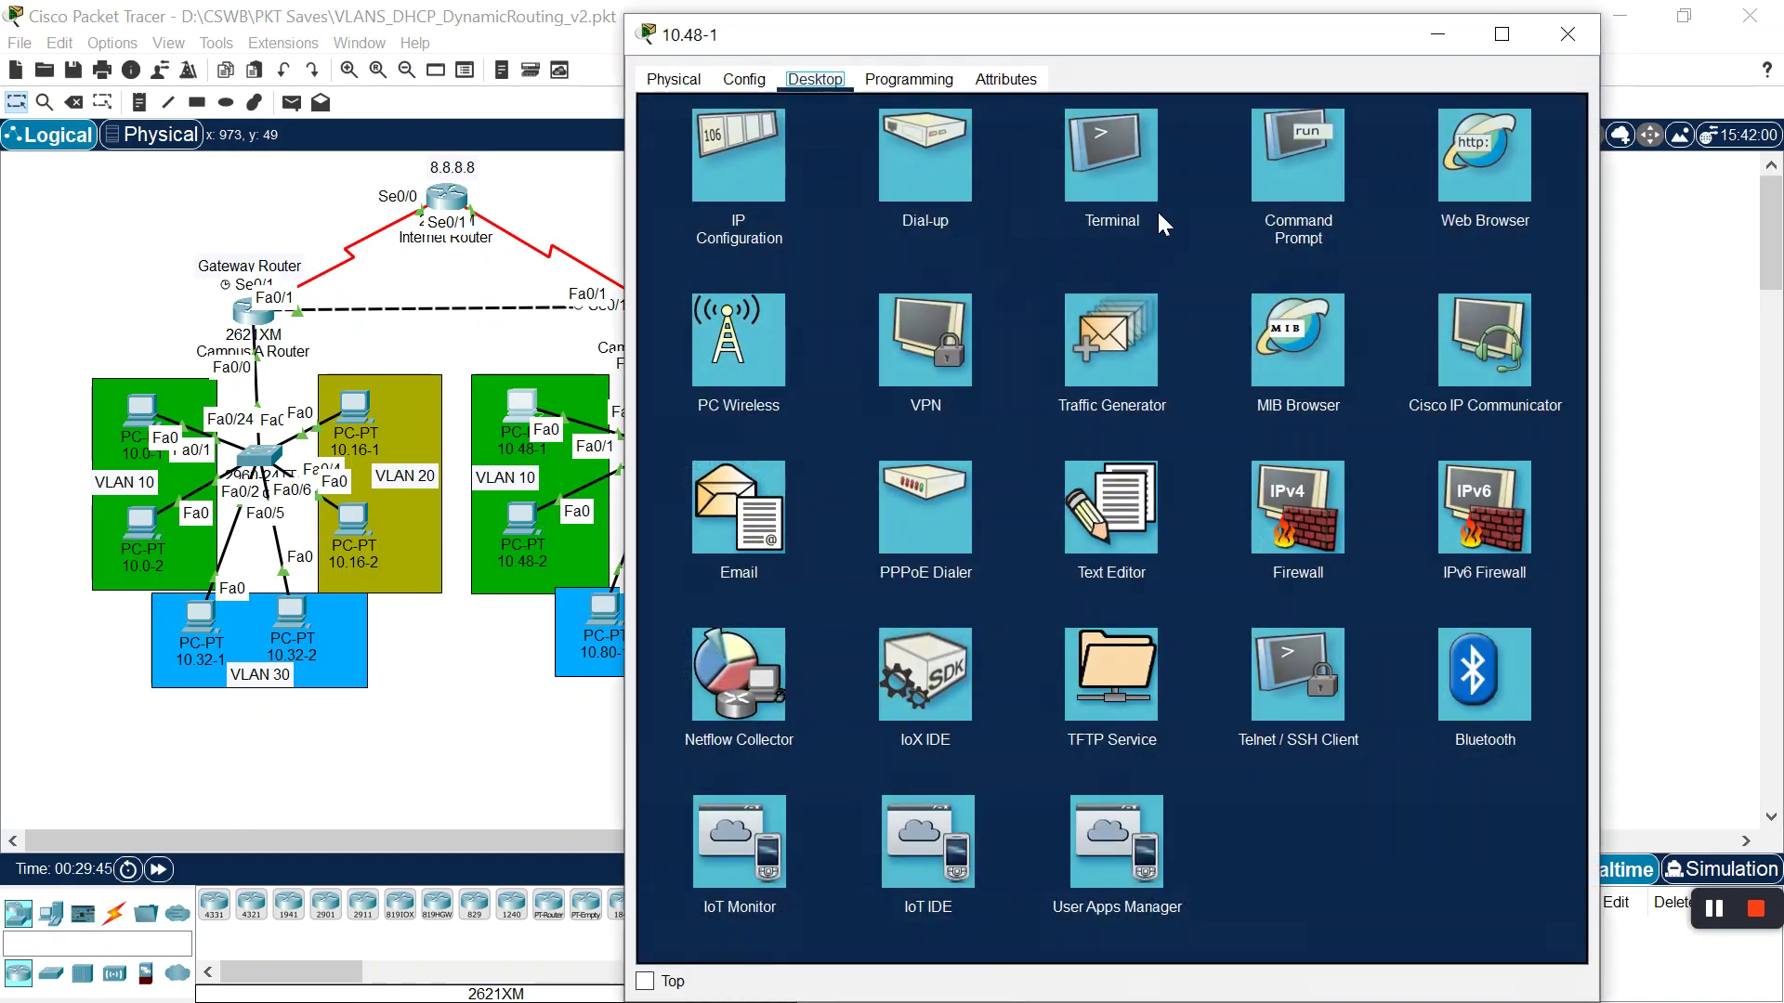
{"action": "left_click", "coordinate": [1300, 163]}
{"action": "type", "text": "pin"}
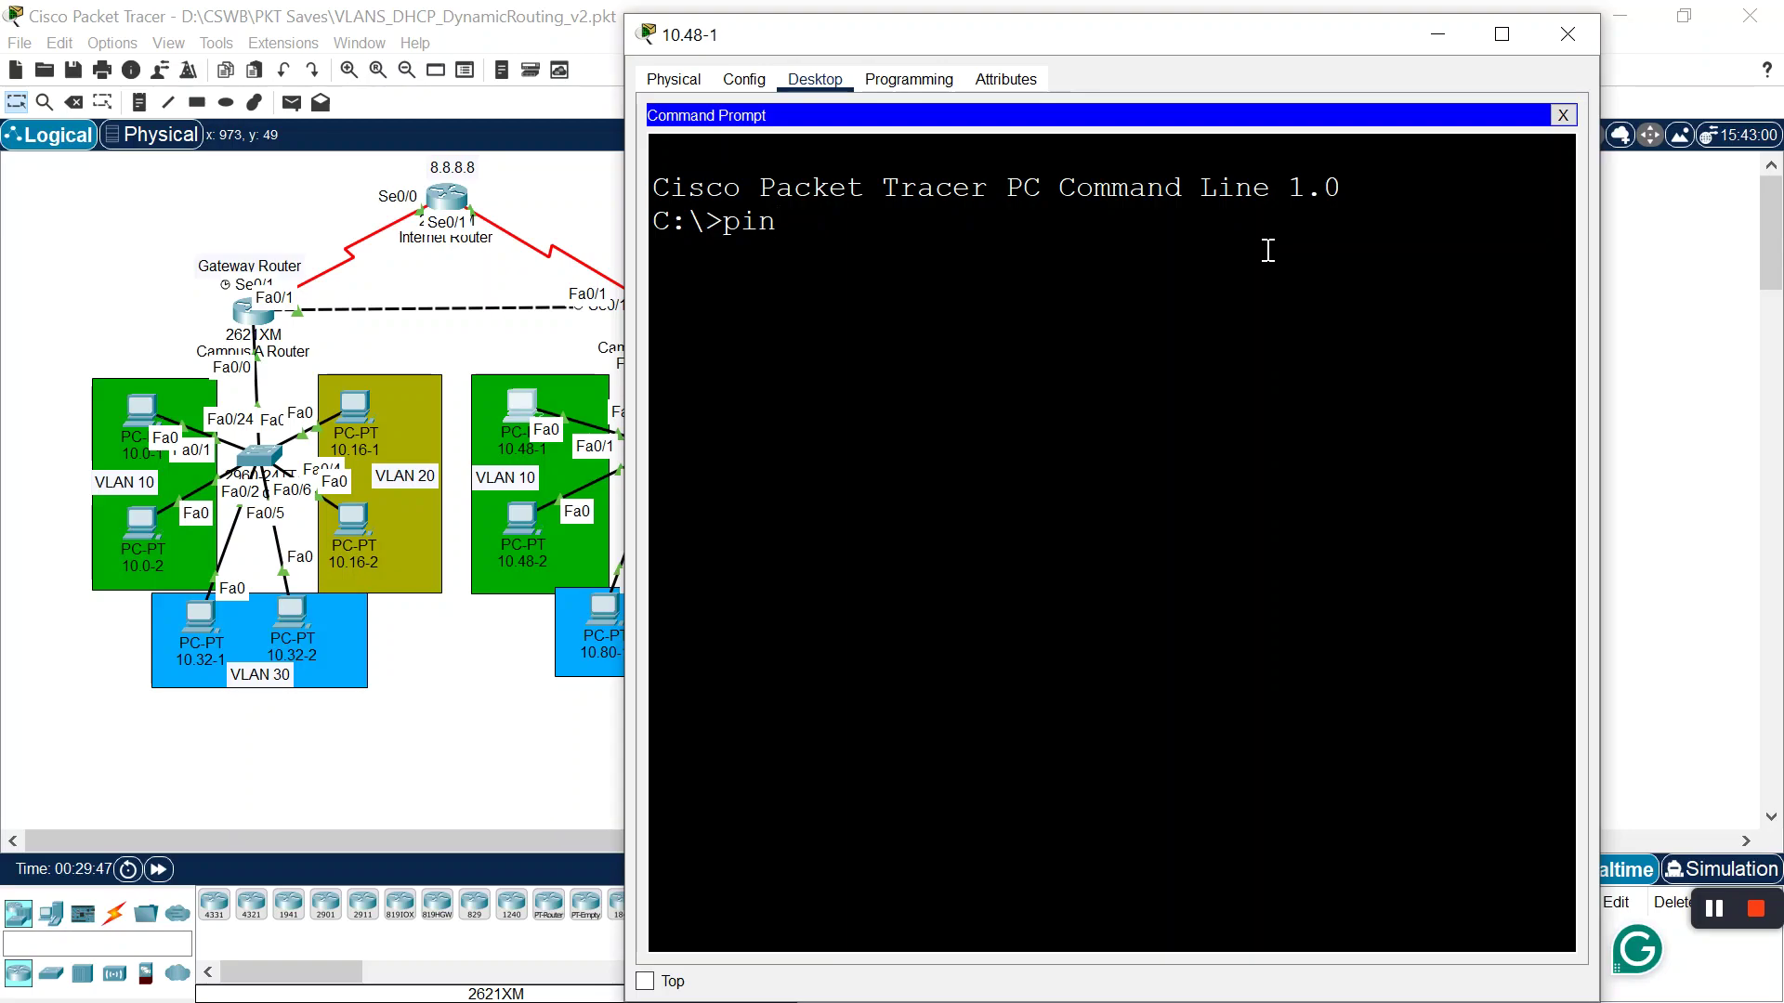
{"action": "type", "text": "g 8.8.8.8"}
{"action": "key", "text": "Return"}
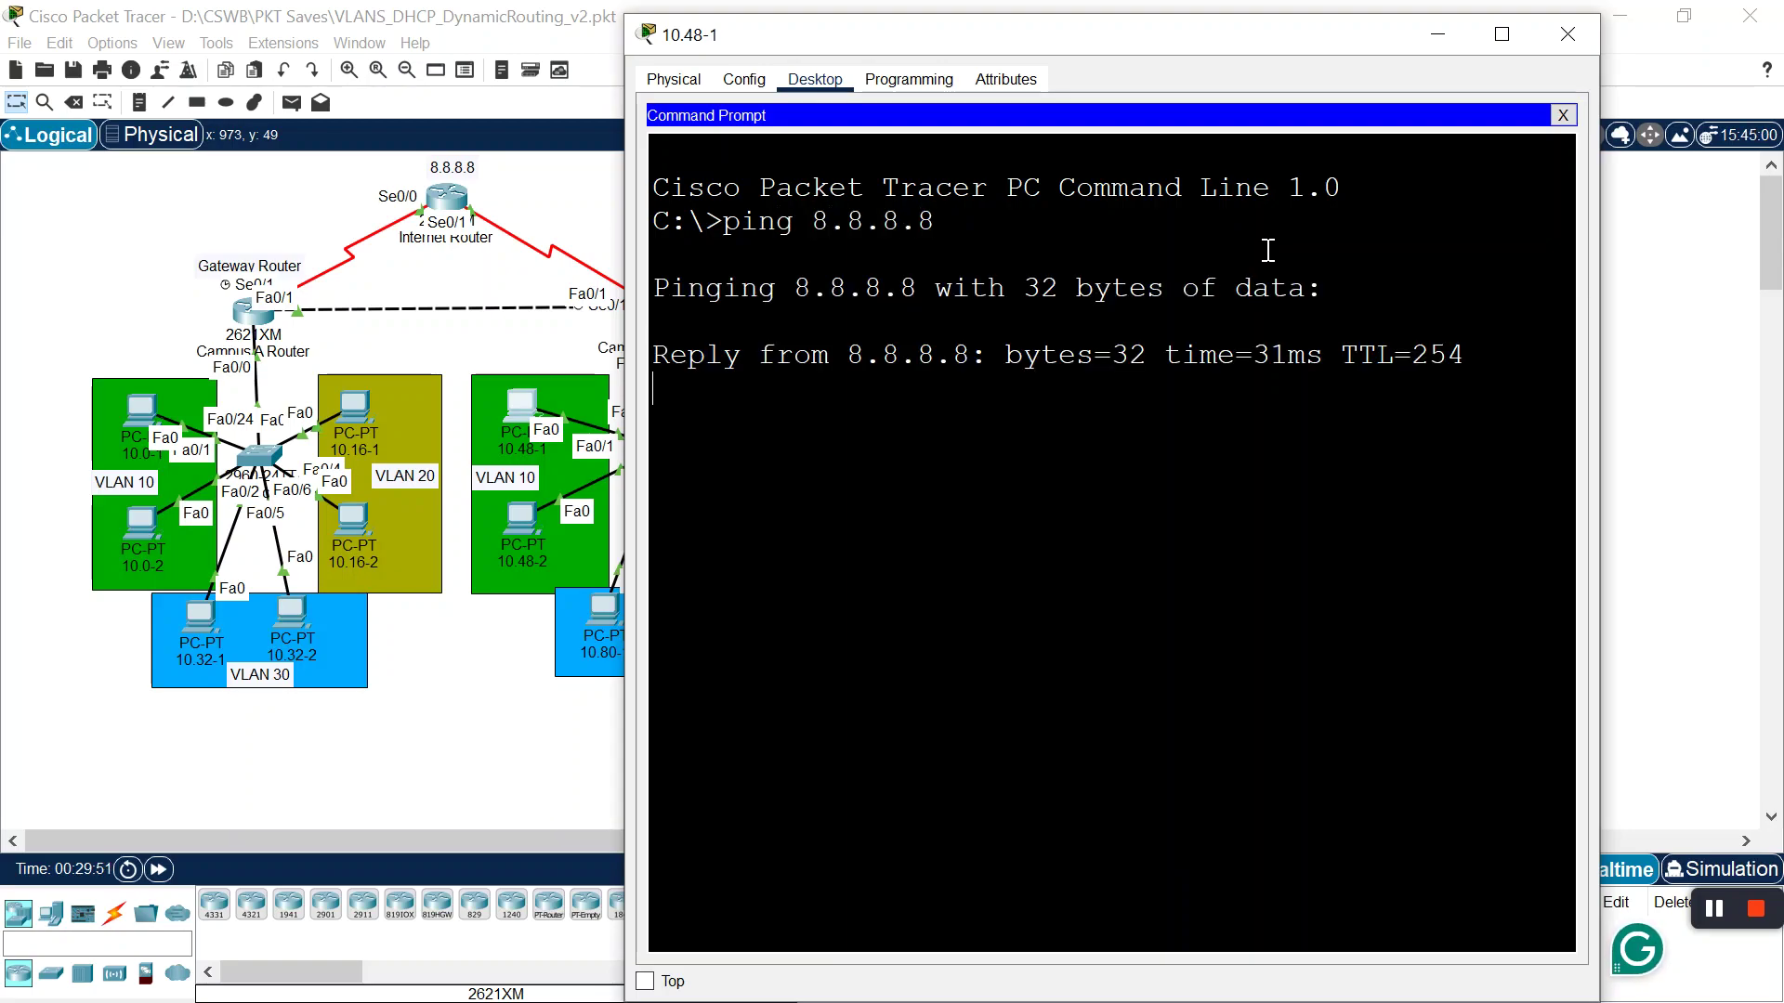
{"action": "left_click", "coordinate": [1591, 41]}
Ping 8.8.8.8 from PC 10.64-1's Command Prompt and close the PC's window
{"action": "left_click", "coordinate": [772, 409]}
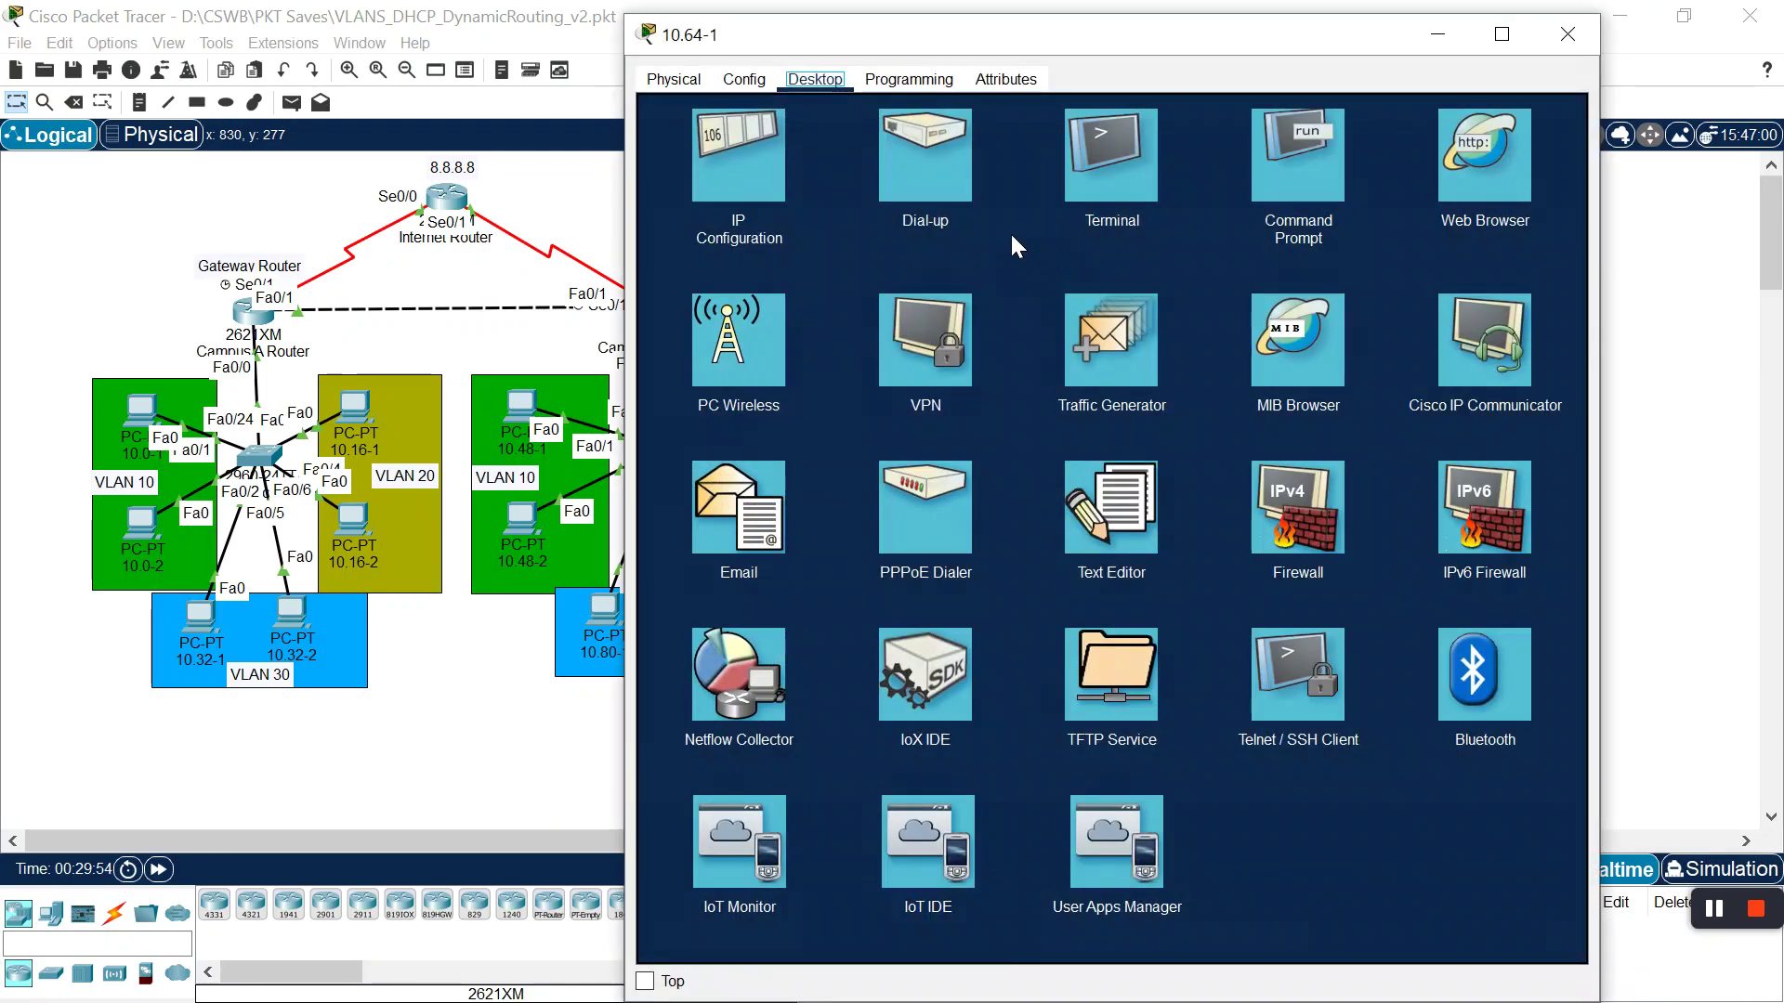
{"action": "left_click", "coordinate": [1319, 180]}
{"action": "type", "text": "ping 8.8.8.8"}
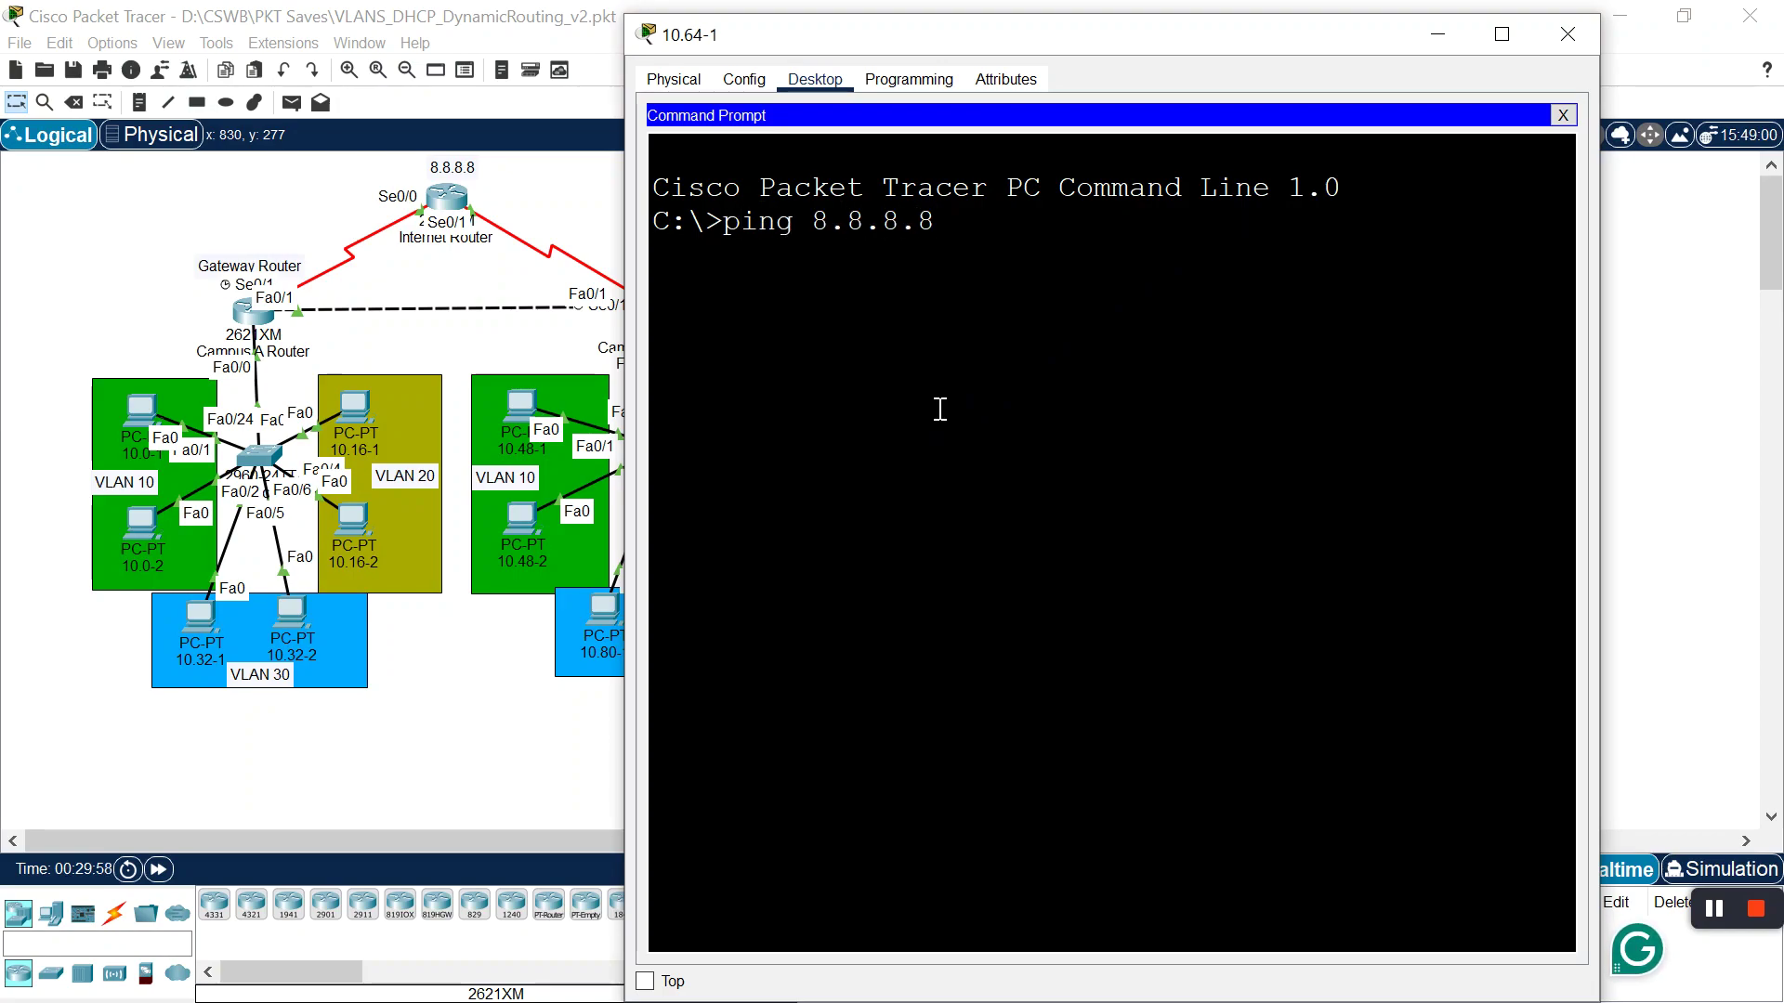
{"action": "key", "text": "Return"}
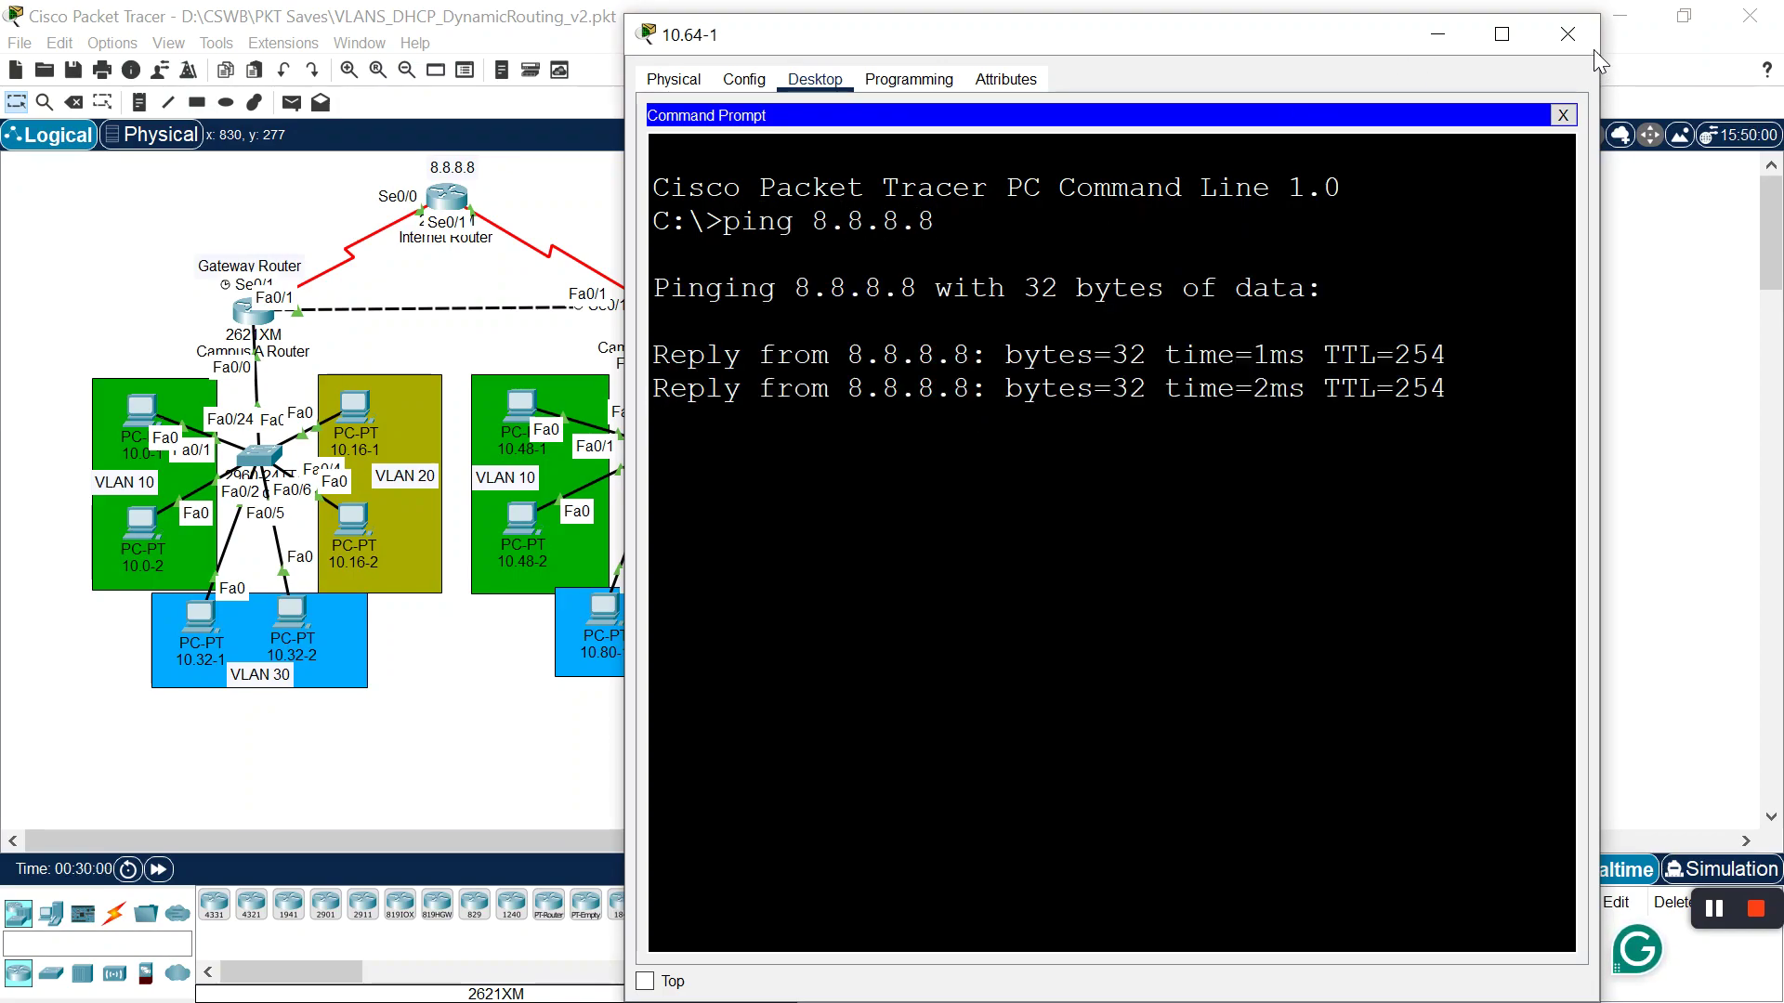
{"action": "left_click", "coordinate": [1567, 35]}
Ping 8.8.8.8 from PC 10.80-1's Command Prompt and close the PC's window
{"action": "left_click", "coordinate": [614, 609]}
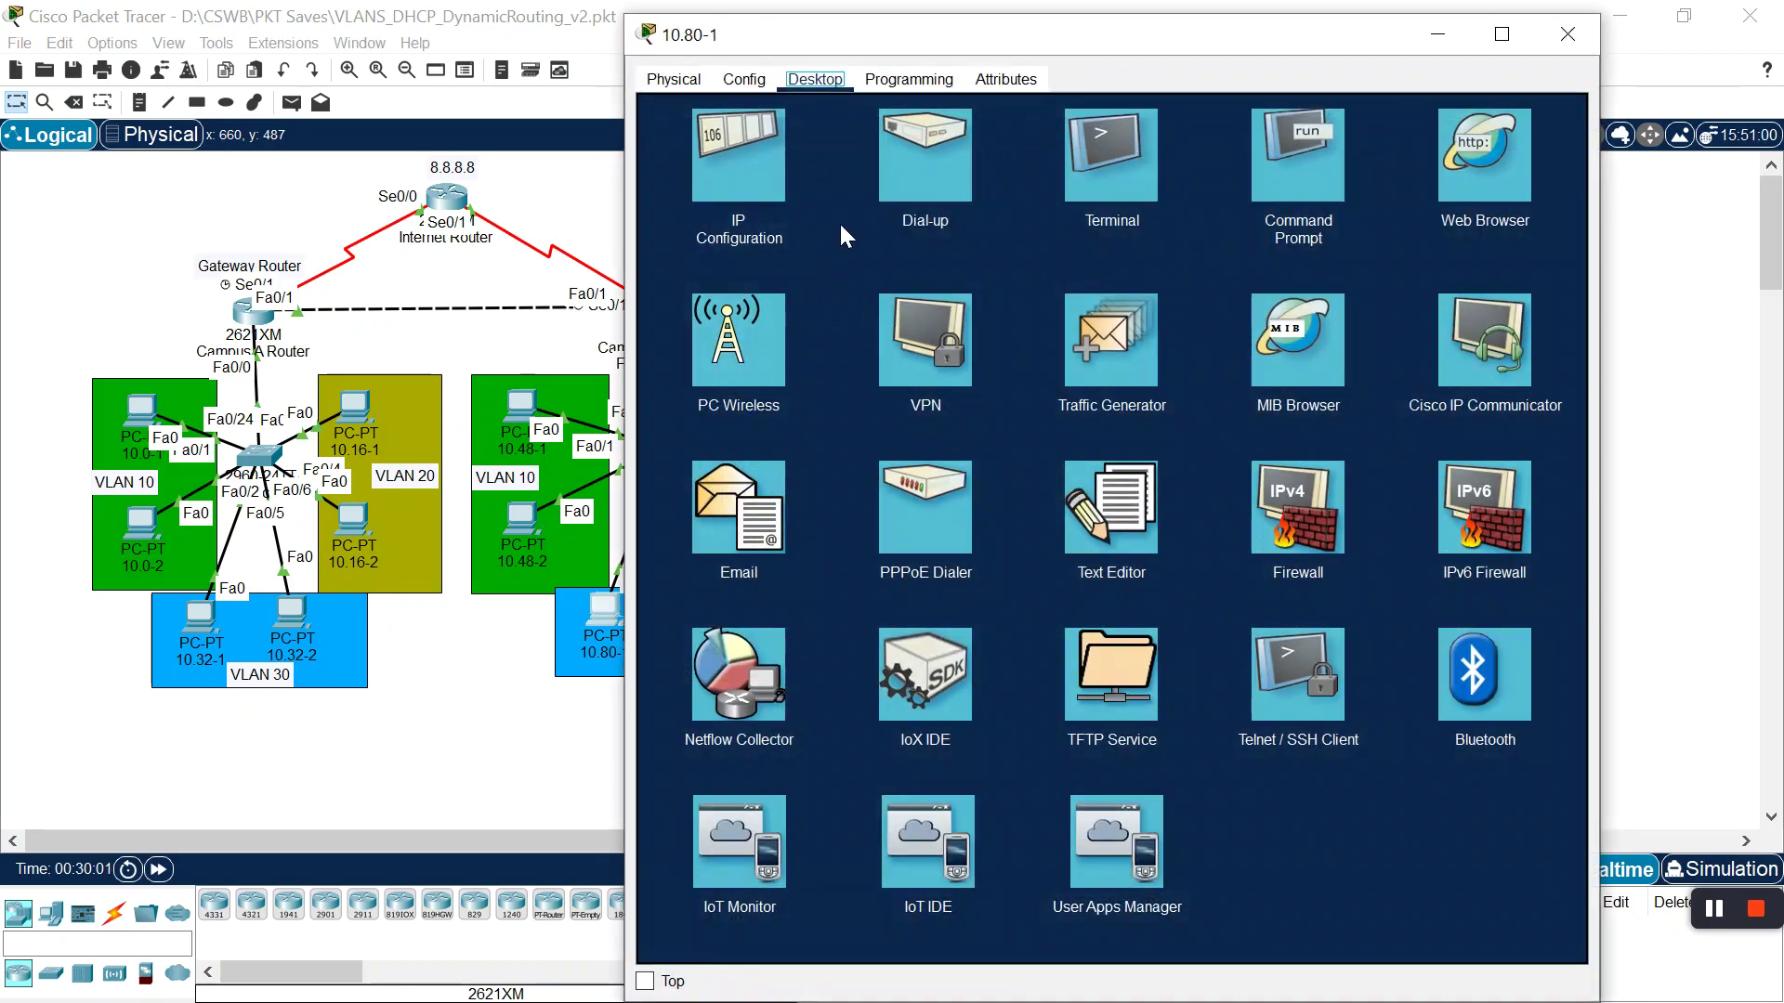
{"action": "left_click", "coordinate": [1310, 156]}
{"action": "type", "text": "pin"}
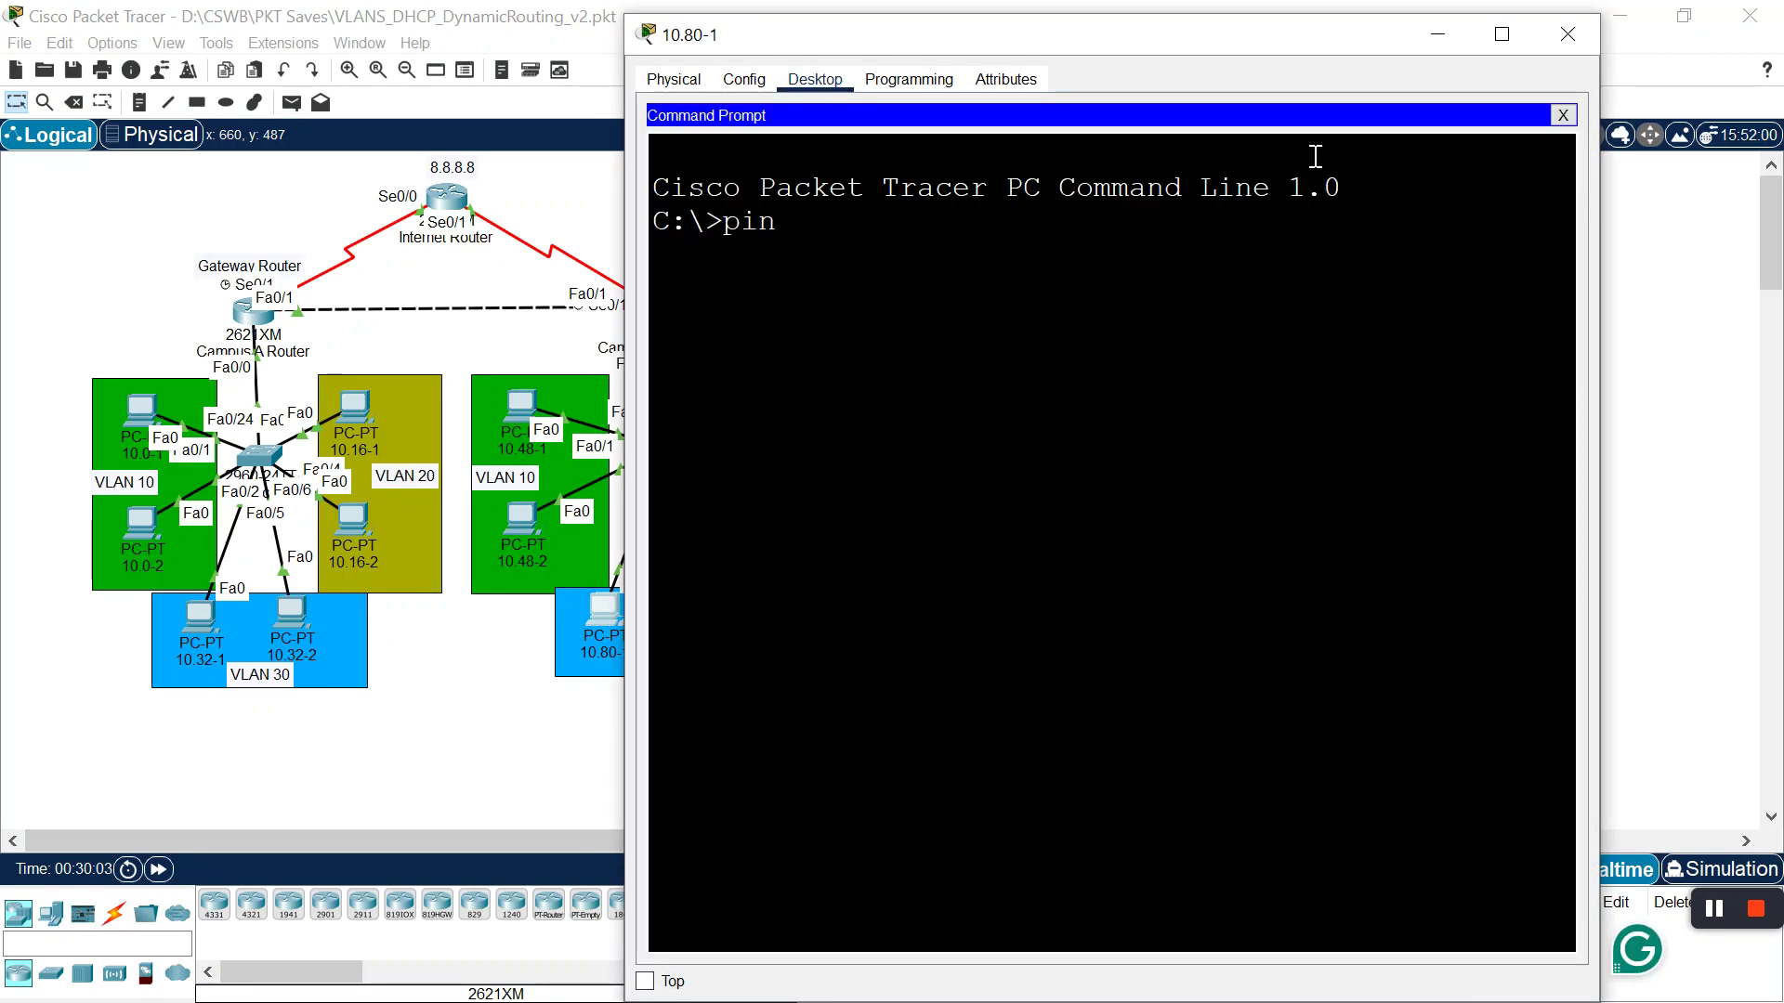
{"action": "type", "text": "h 8.8.8.8"}
{"action": "key", "text": "Return"}
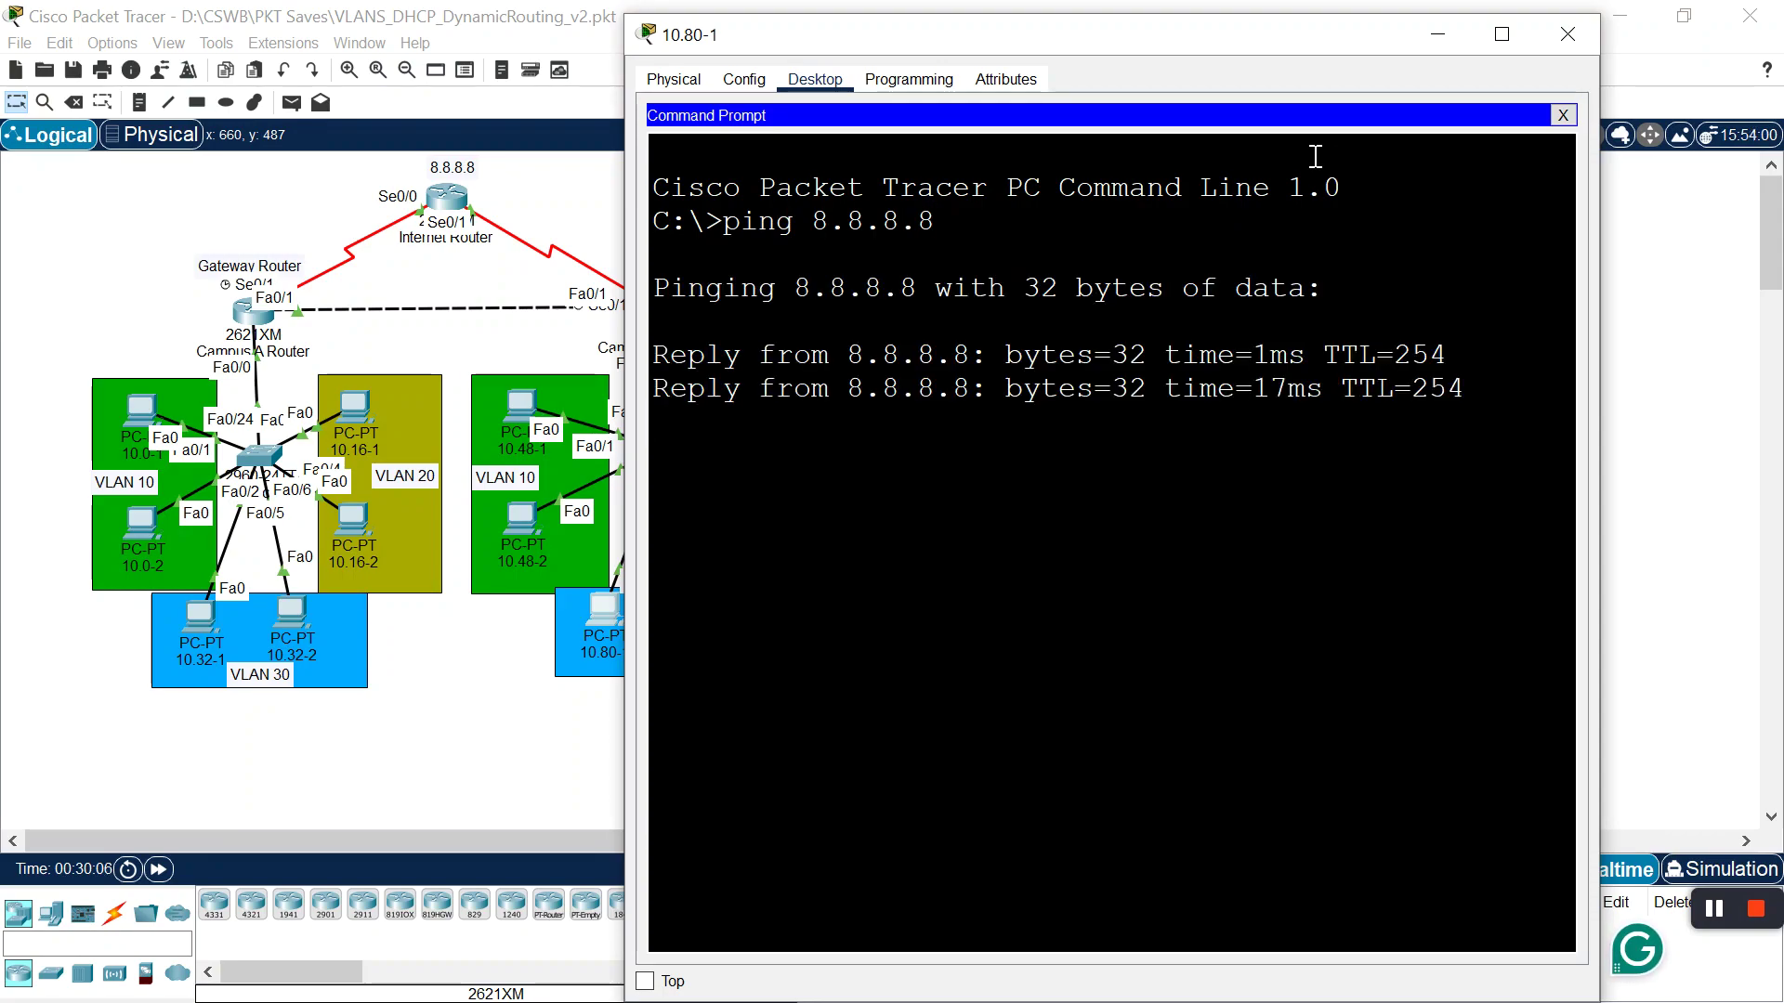
{"action": "left_click", "coordinate": [1567, 34]}
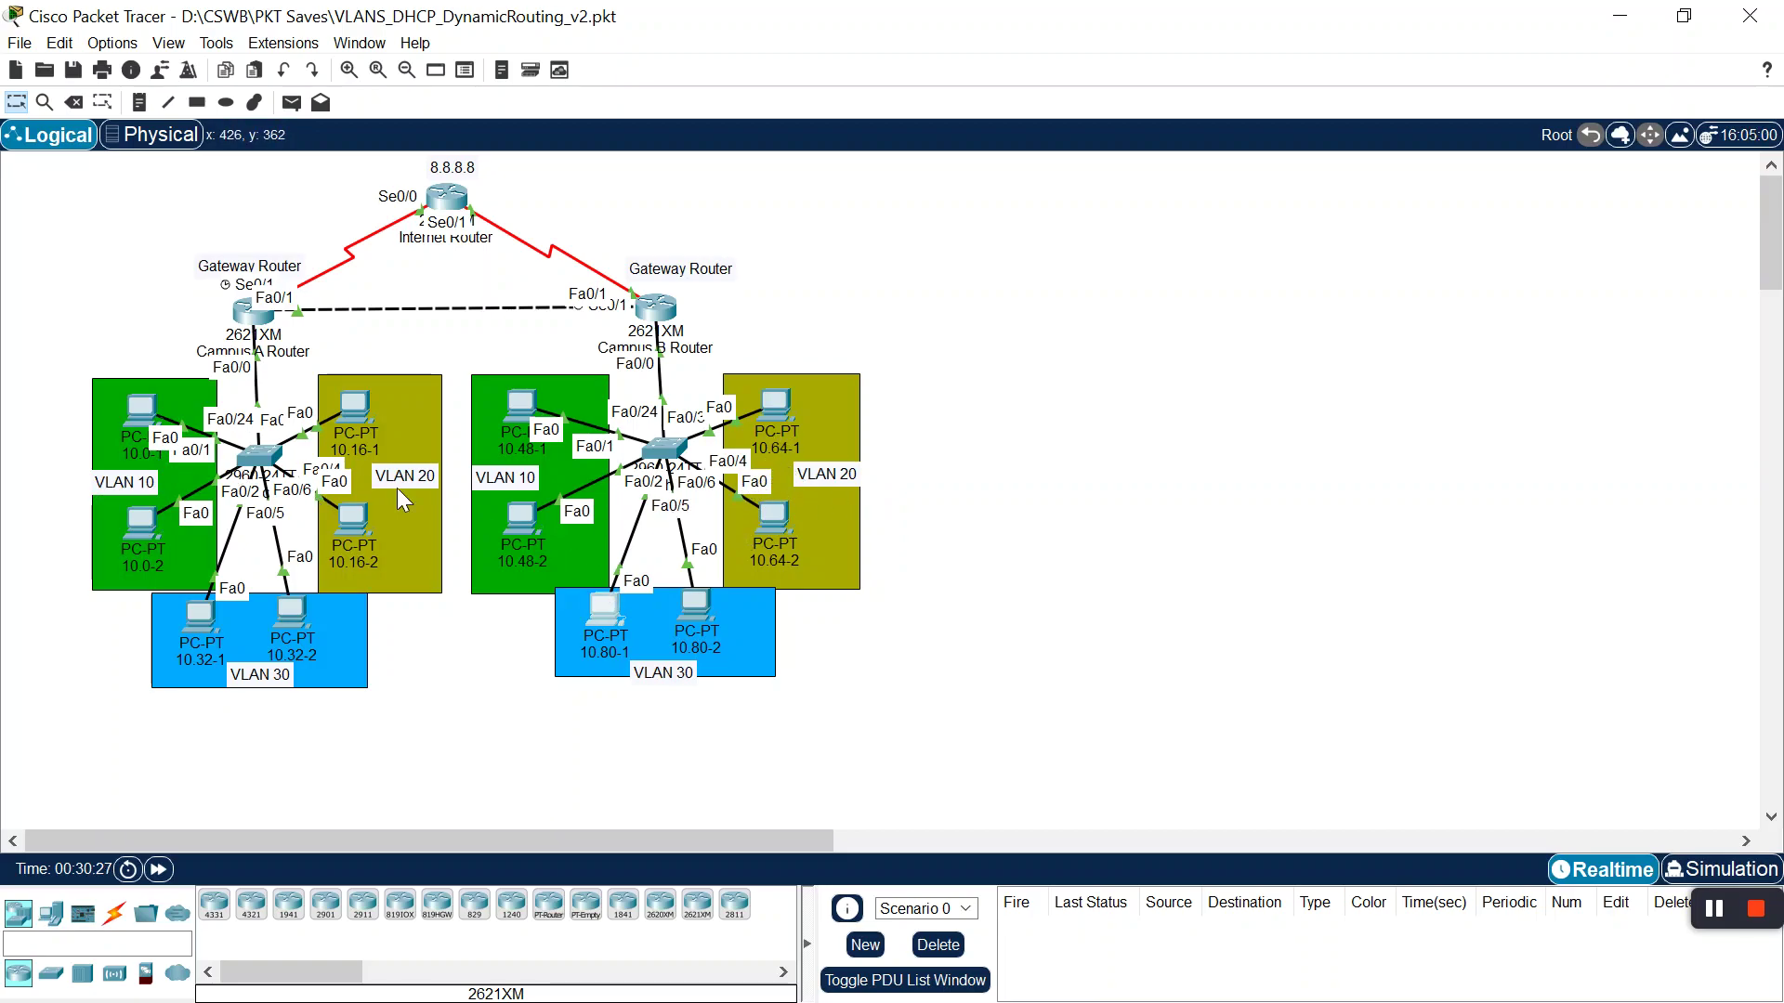
Ping 192.168.10.66 from PC 10.0-1's Command Prompt and close the PC's window
{"action": "left_click", "coordinate": [146, 414]}
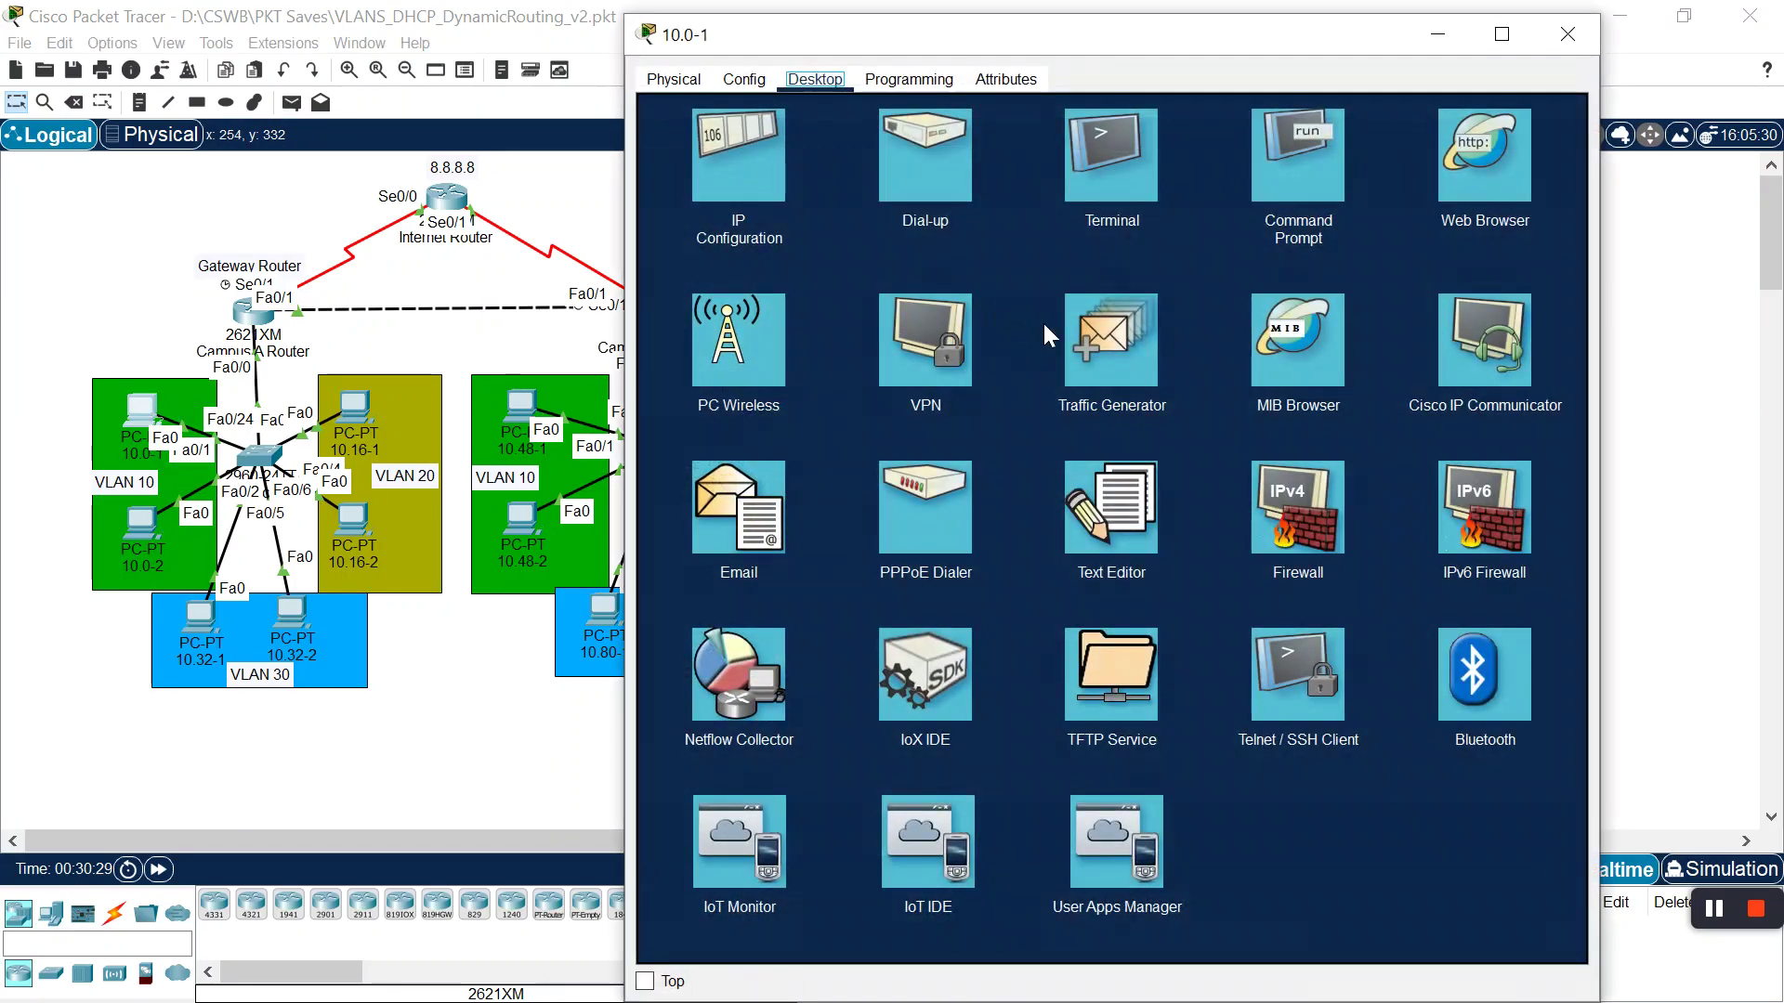
{"action": "left_click", "coordinate": [1321, 178]}
{"action": "type", "text": "ping"}
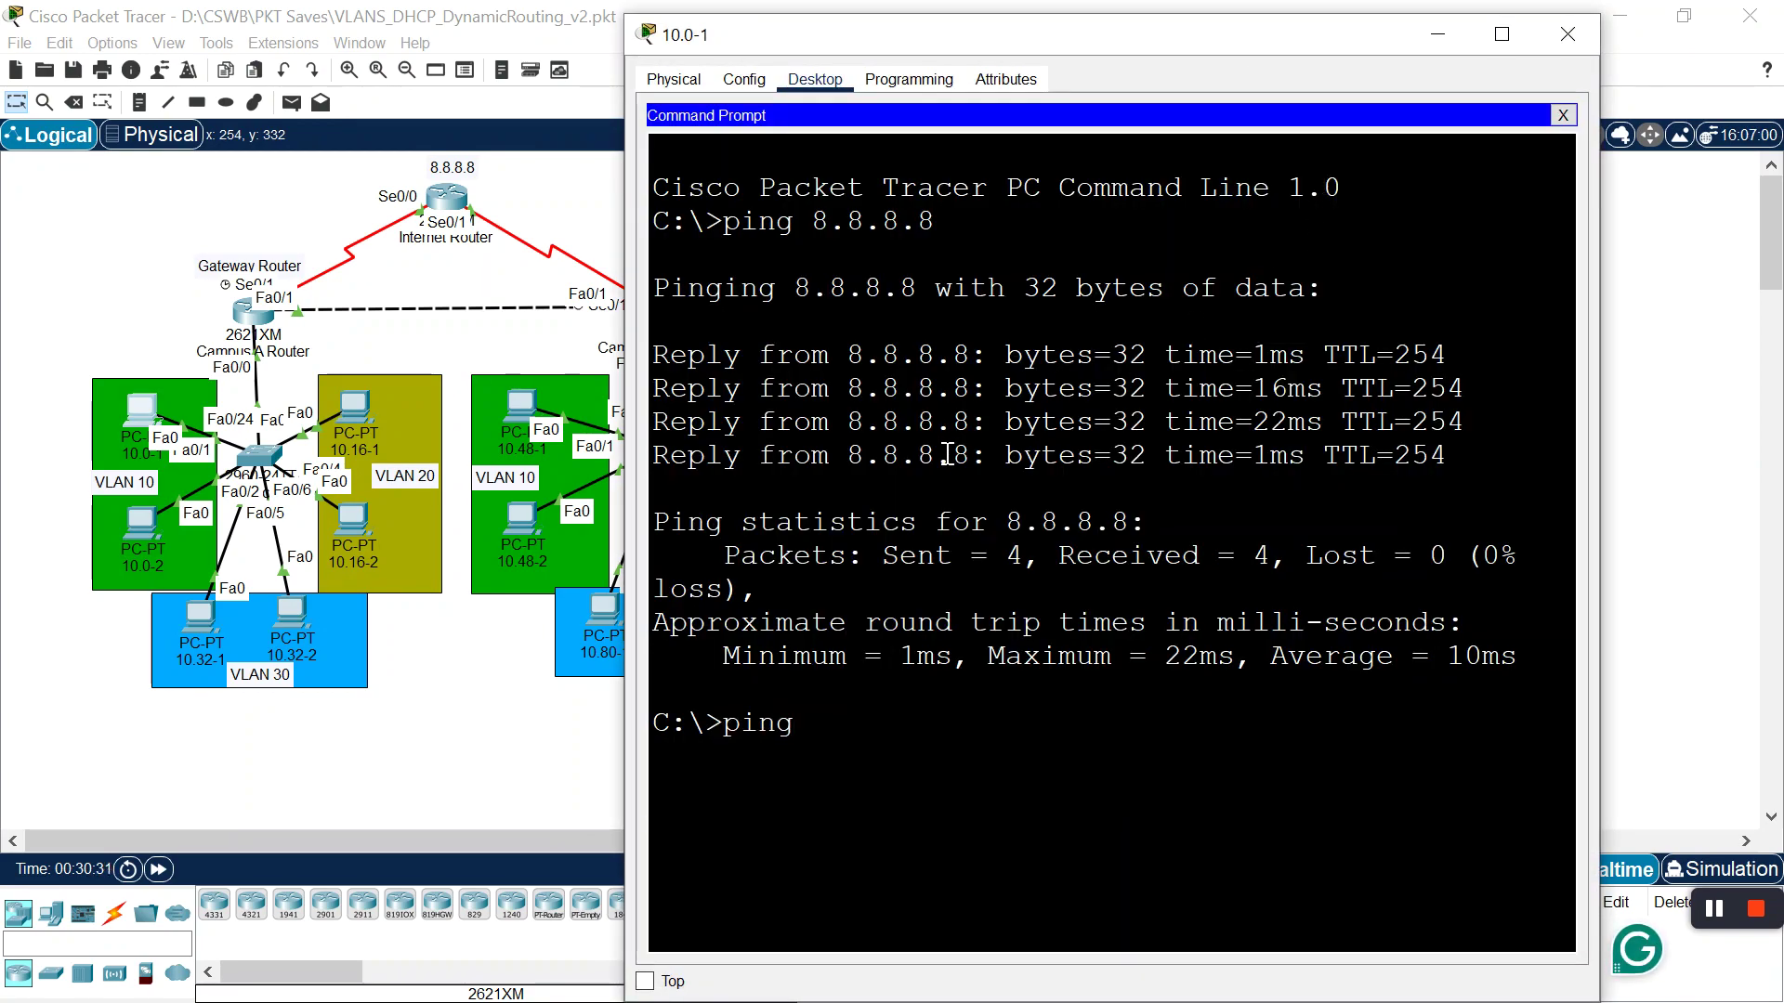
{"action": "type", "text": " 192.168.10."}
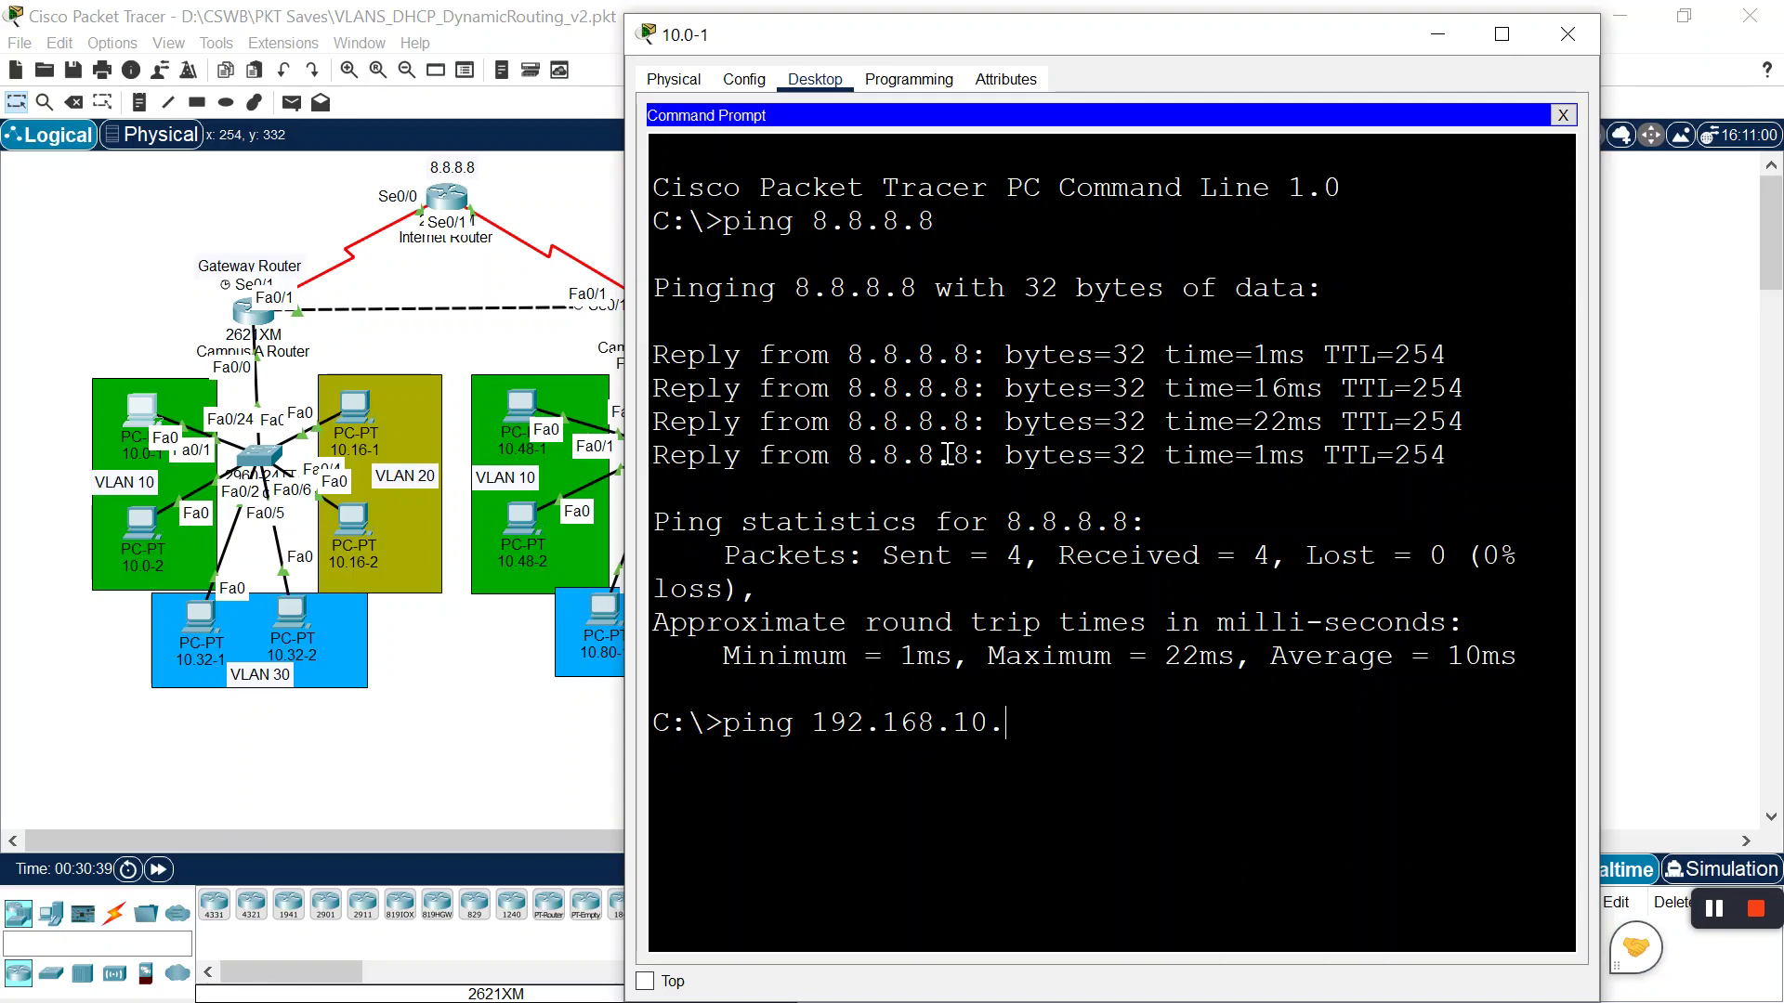
{"action": "type", "text": "66"}
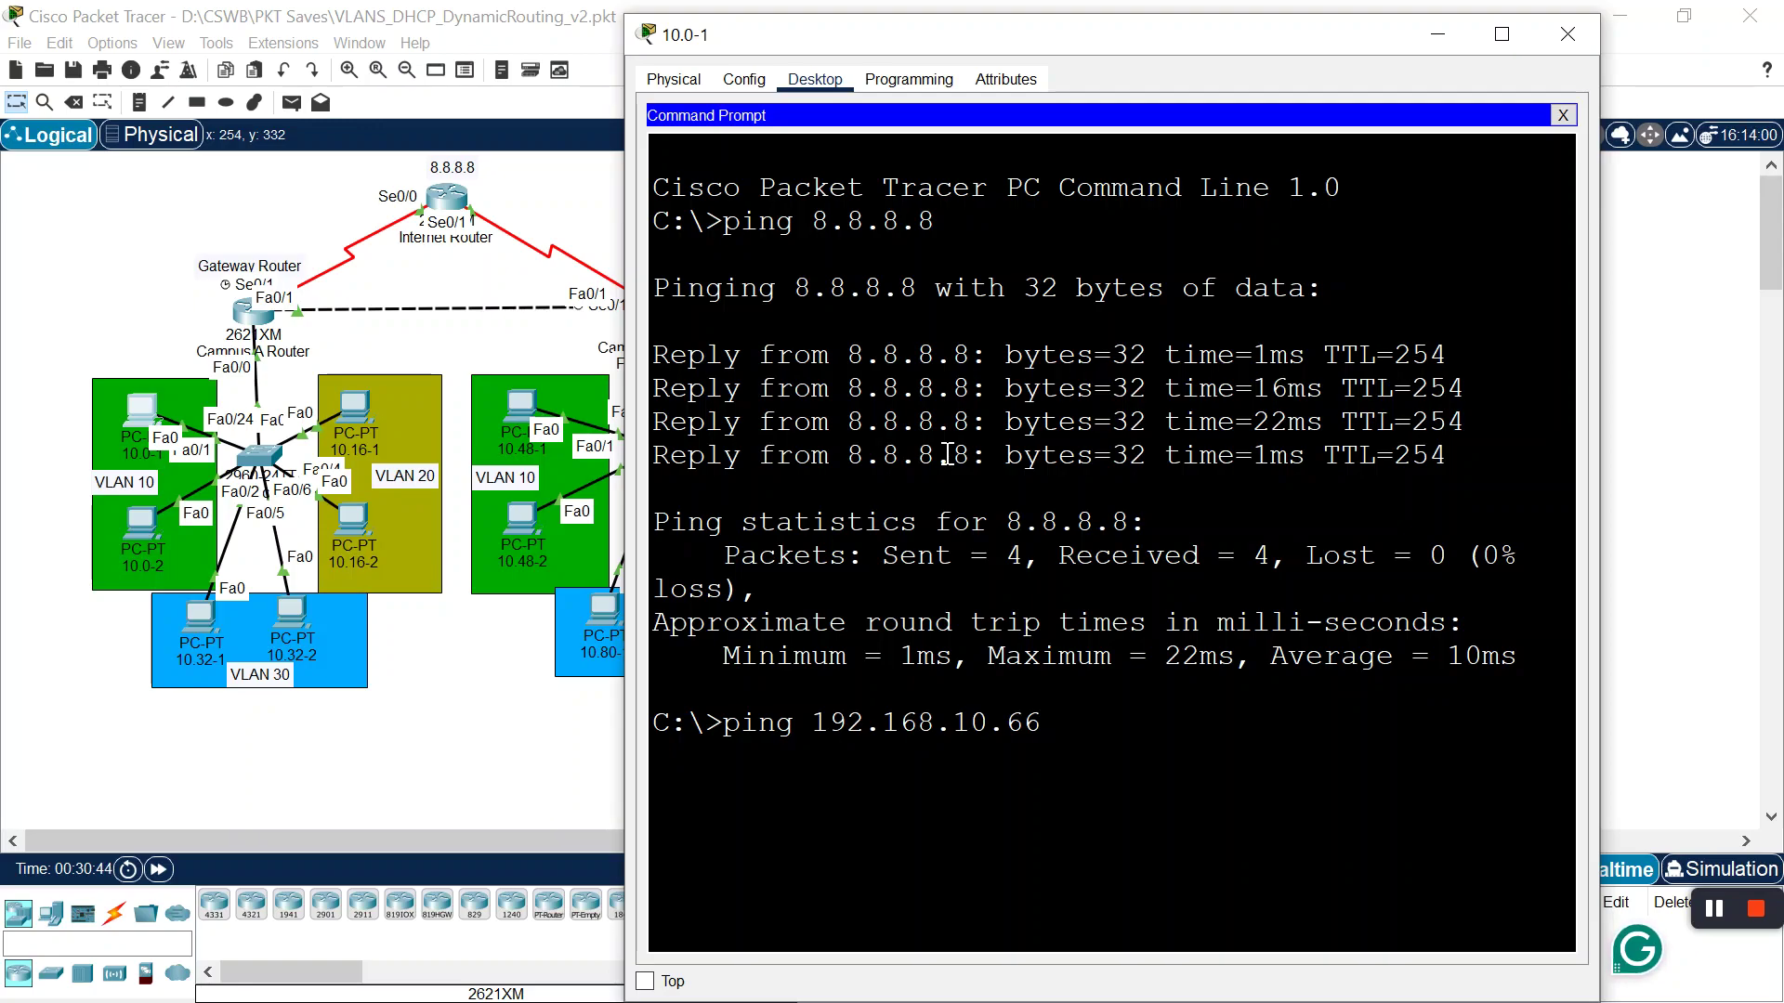
{"action": "key", "text": "Return"}
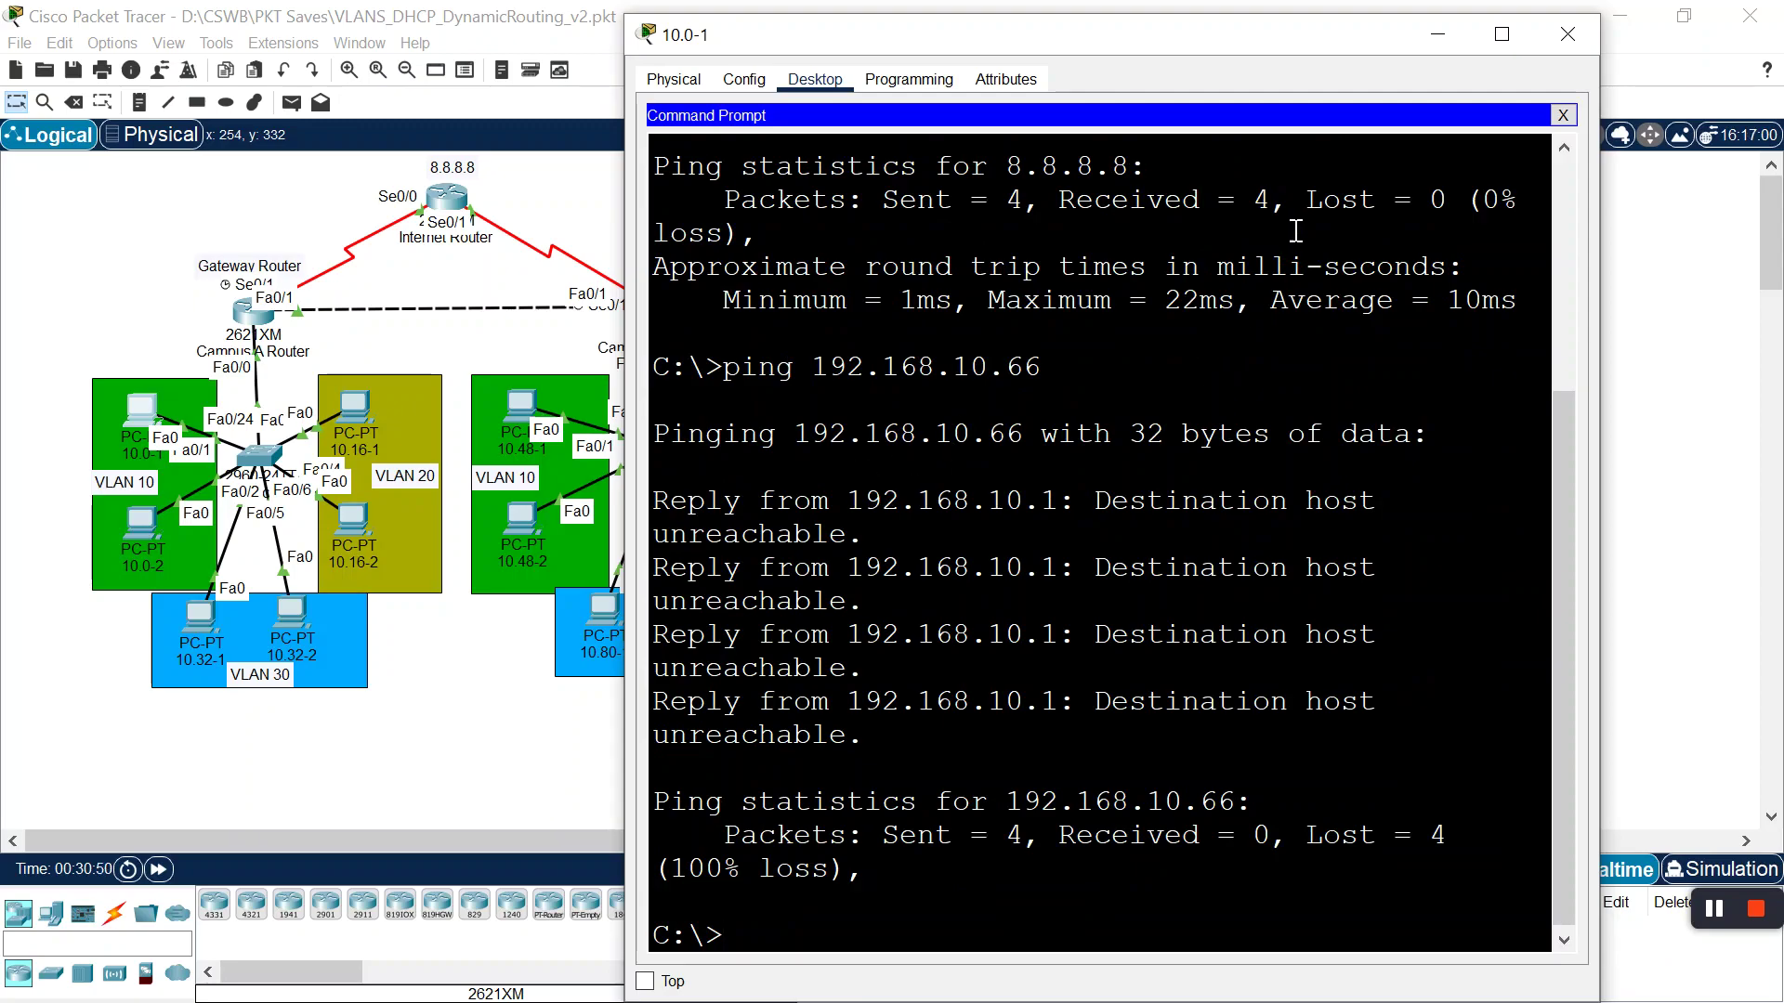
{"action": "left_click", "coordinate": [1563, 34]}
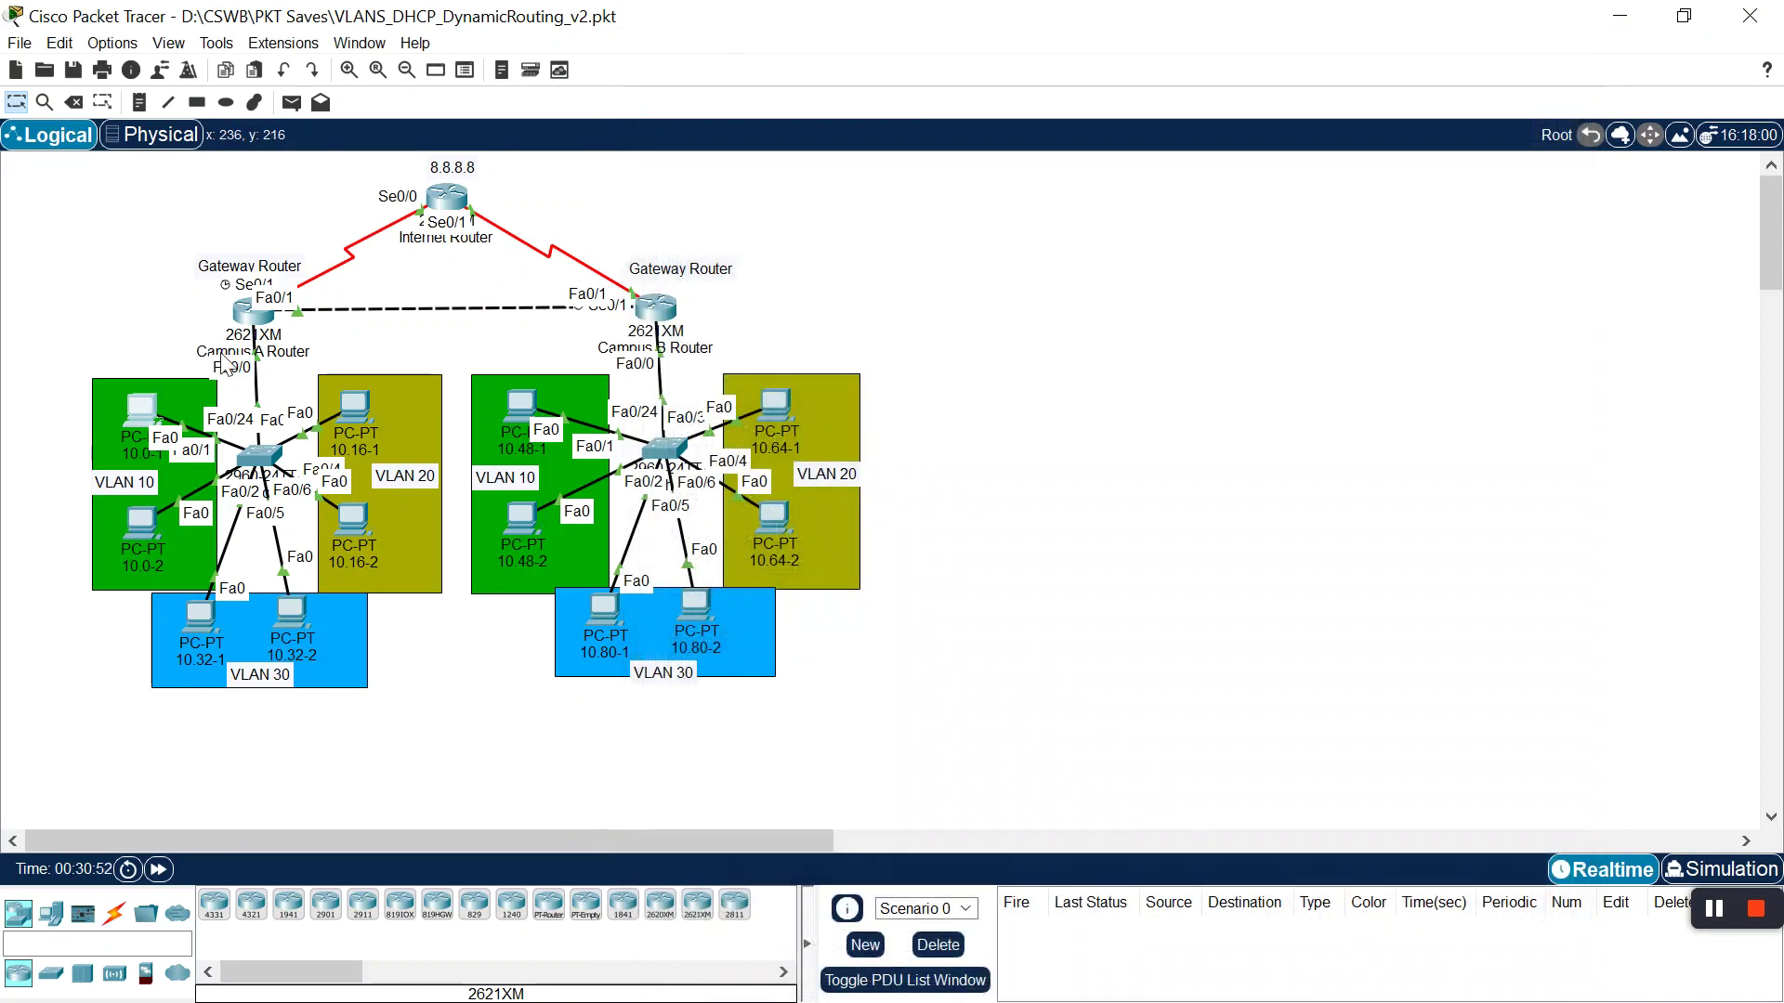
Examine the network statements under router eigrp 100 in Campus A router's earlier running-configuration listing
{"action": "left_click", "coordinate": [252, 314]}
{"action": "scroll", "coordinate": [994, 267], "scroll_direction": "up", "scroll_amount": 5}
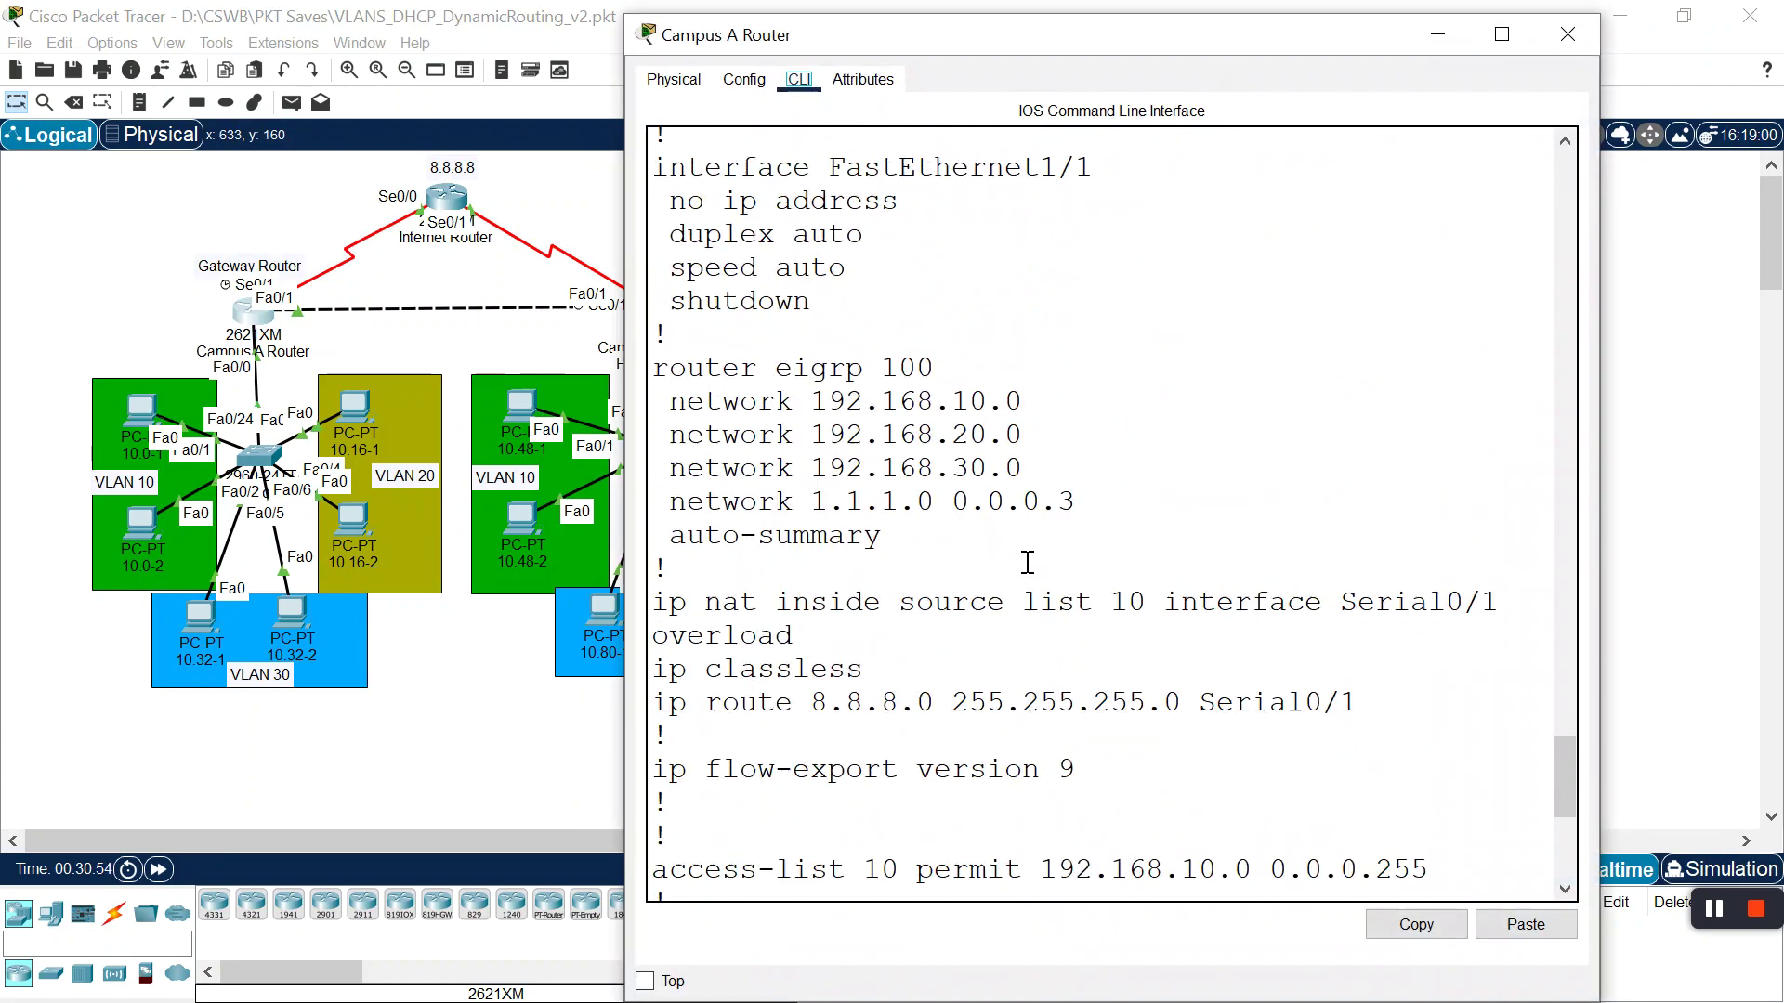
{"action": "left_click_drag", "start_coordinate": [1136, 507], "coordinate": [695, 392]}
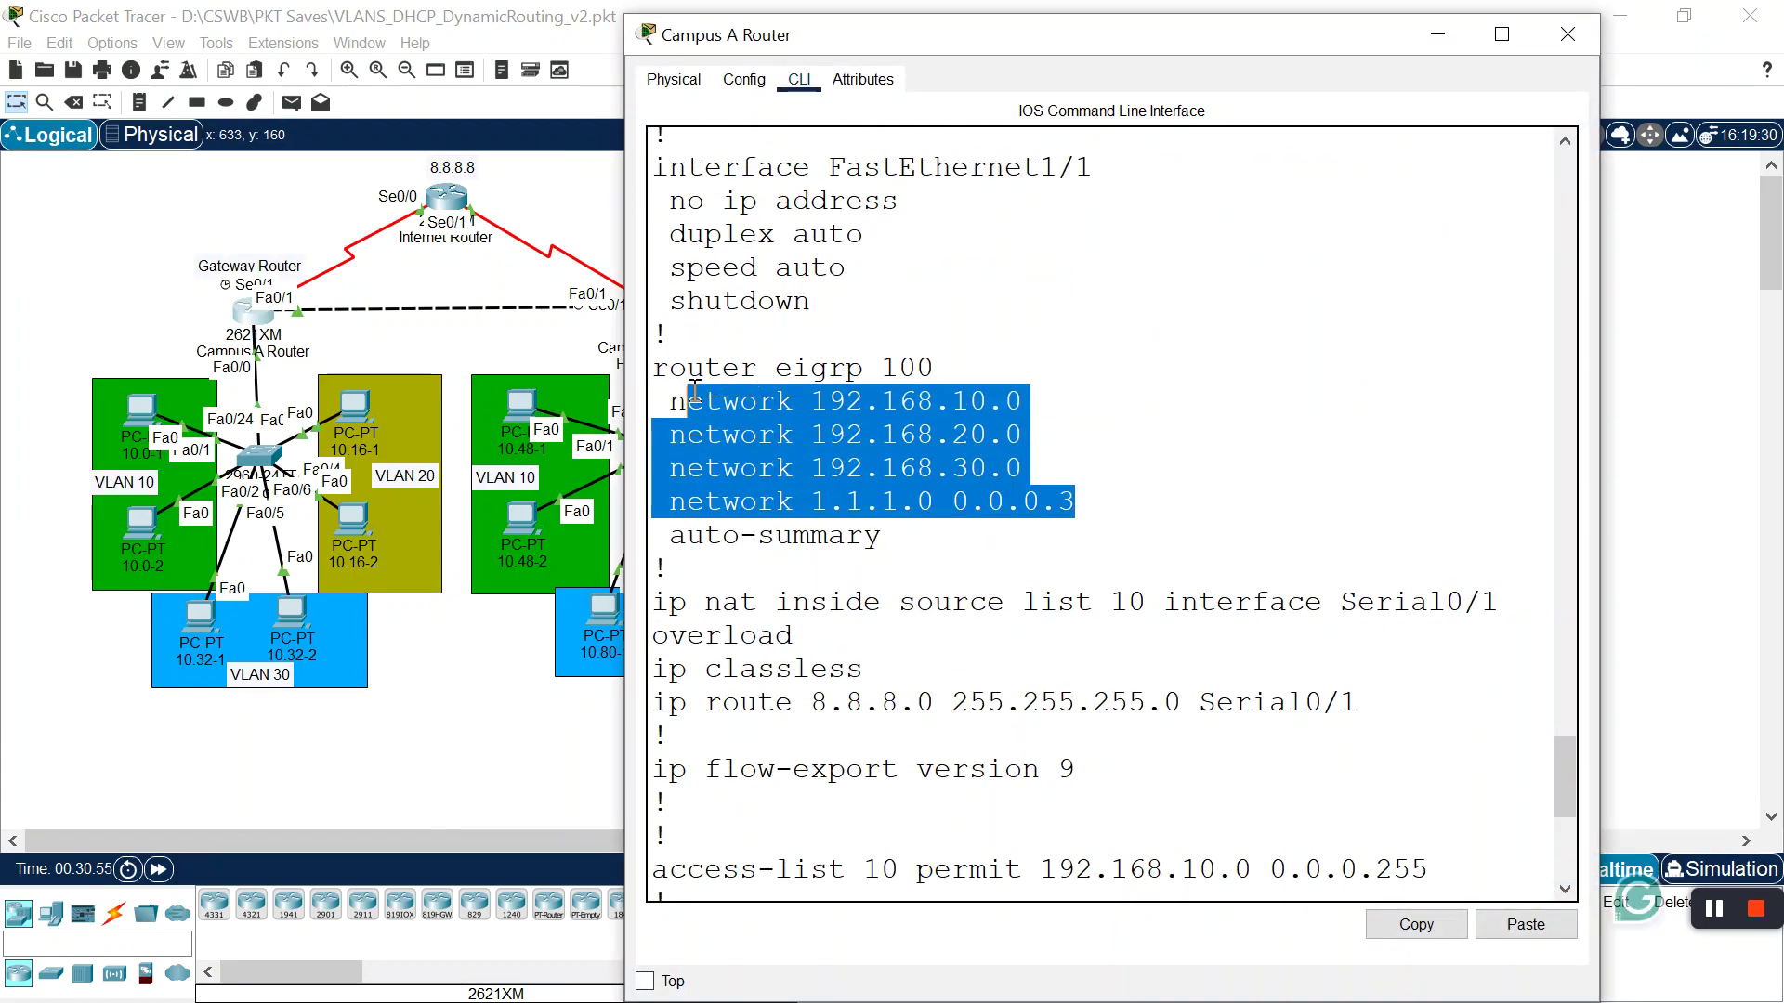
{"action": "left_click", "coordinate": [786, 429]}
{"action": "left_click_drag", "start_coordinate": [1031, 467], "coordinate": [602, 413]}
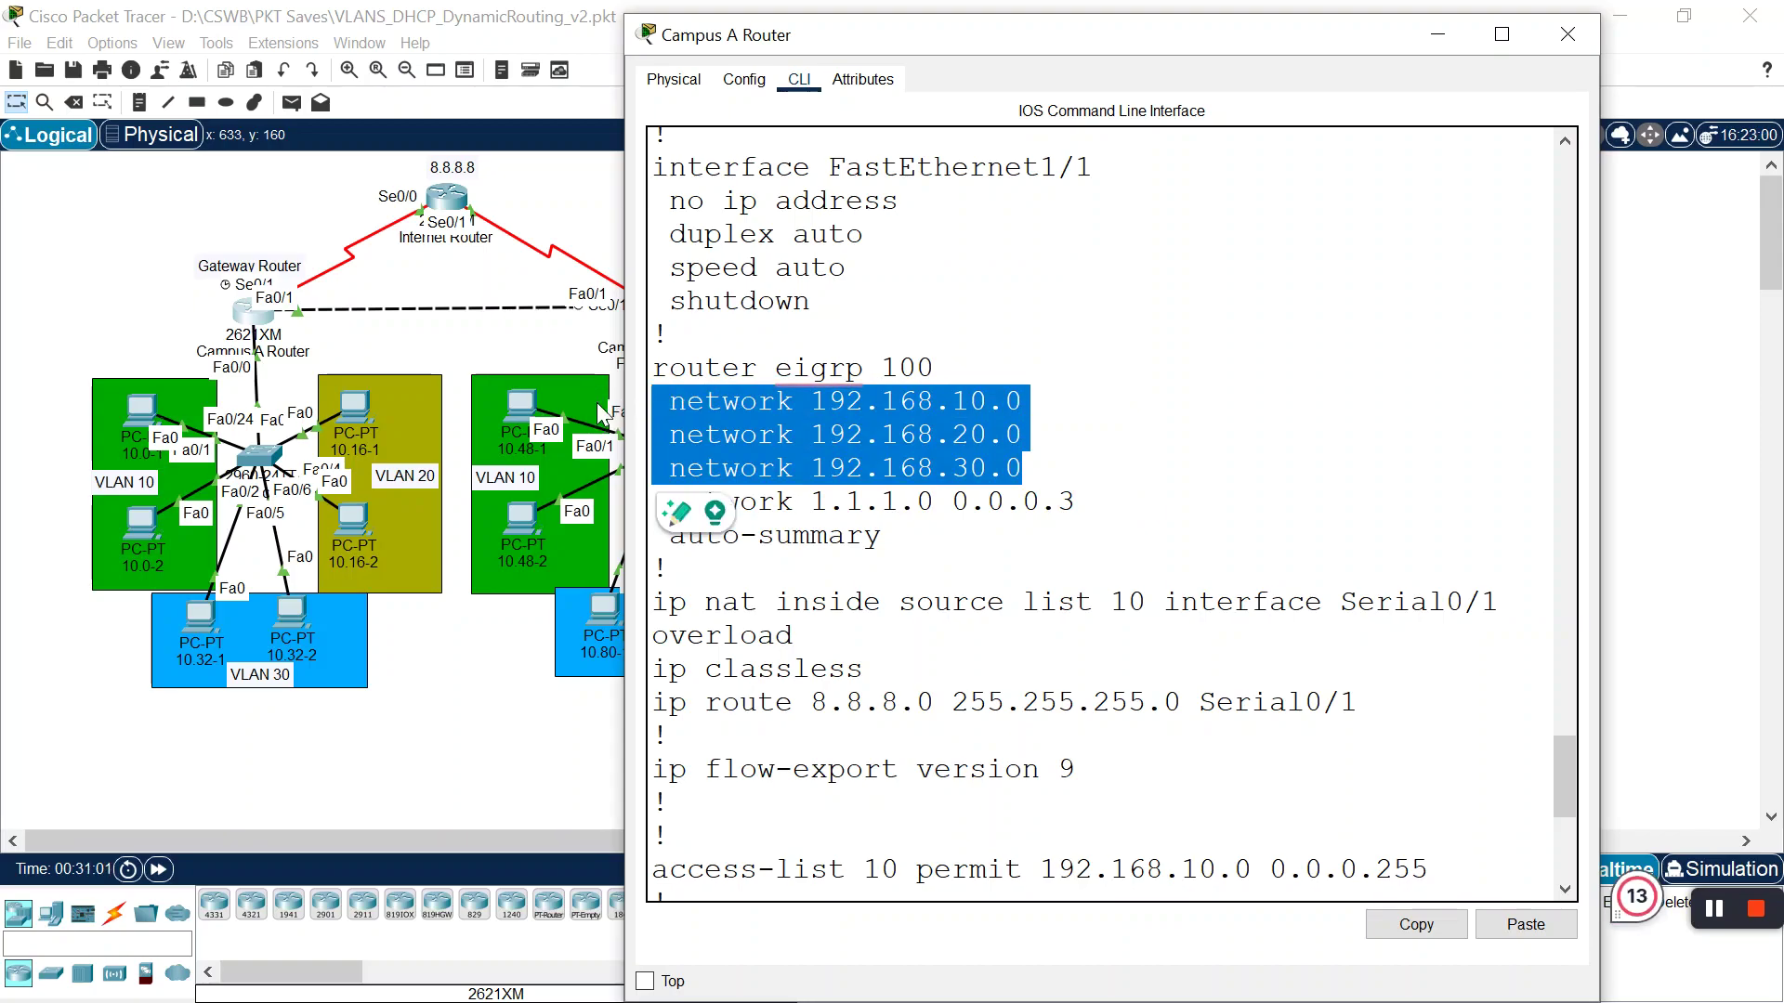
{"action": "left_click_drag", "start_coordinate": [1044, 471], "coordinate": [600, 411]}
{"action": "left_click", "coordinate": [1071, 399]}
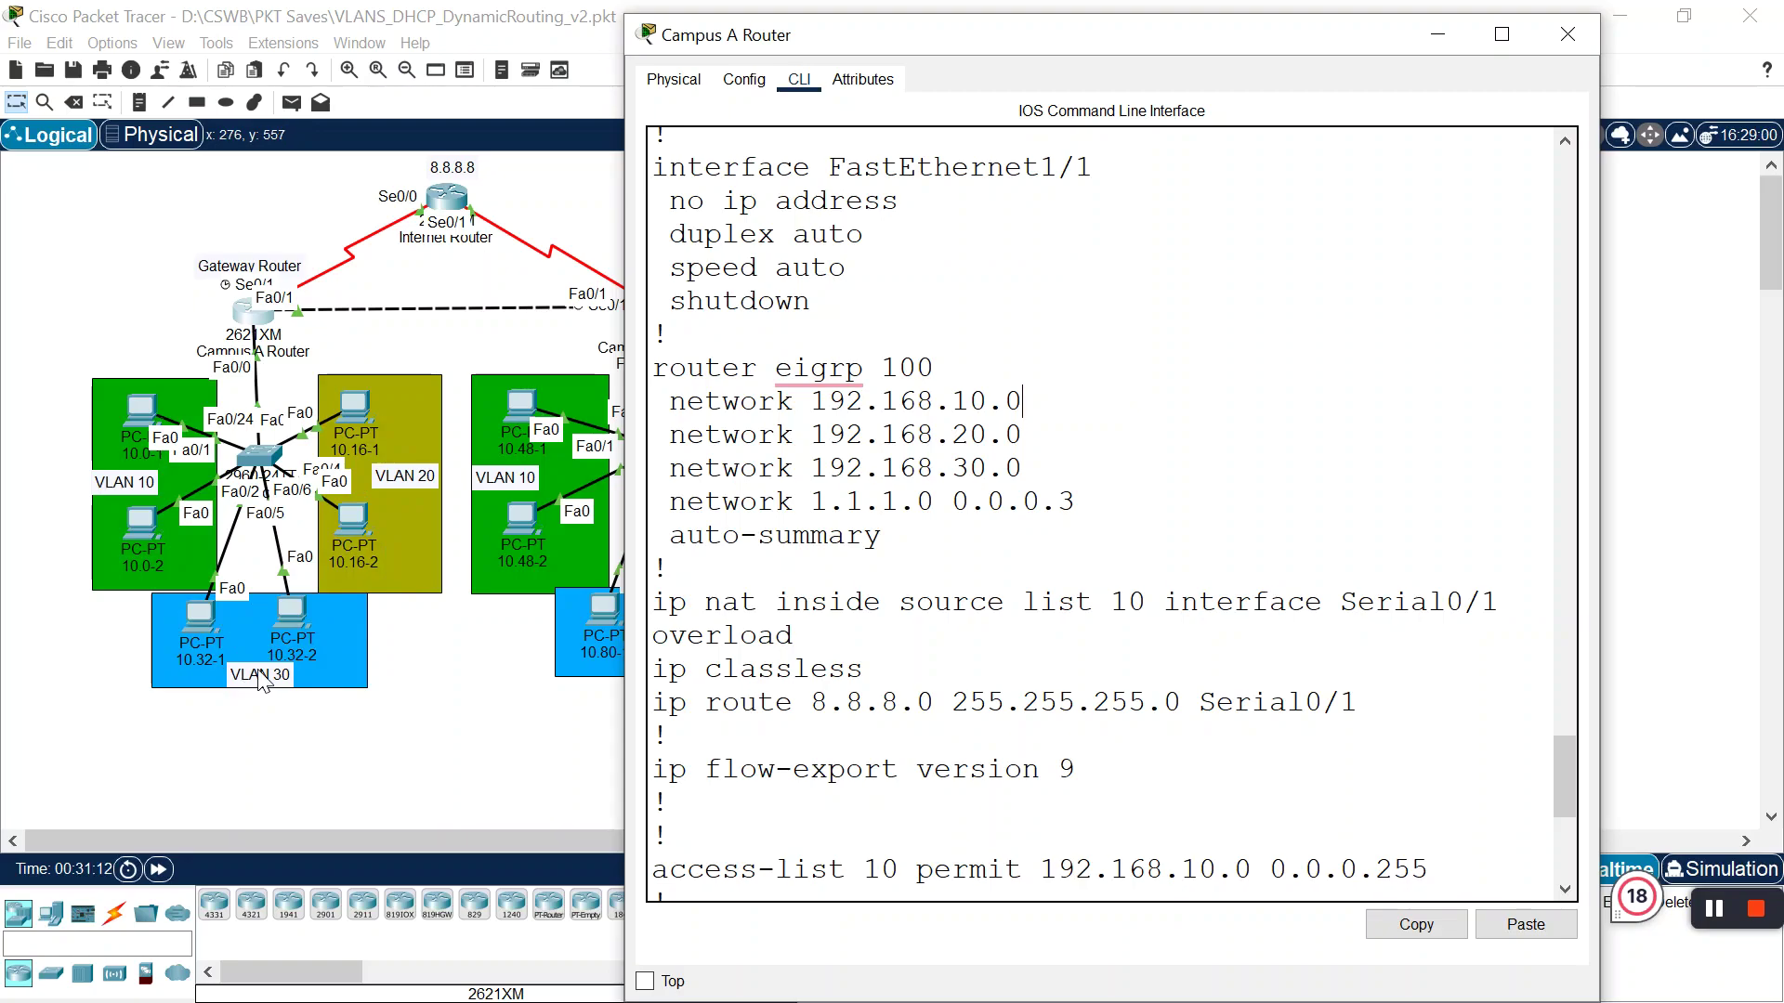
Show Campus A router's IP routing table and examine its 192.168.10.0 summary and connected subnet routes
{"action": "scroll", "coordinate": [1157, 509], "scroll_direction": "down", "scroll_amount": 2}
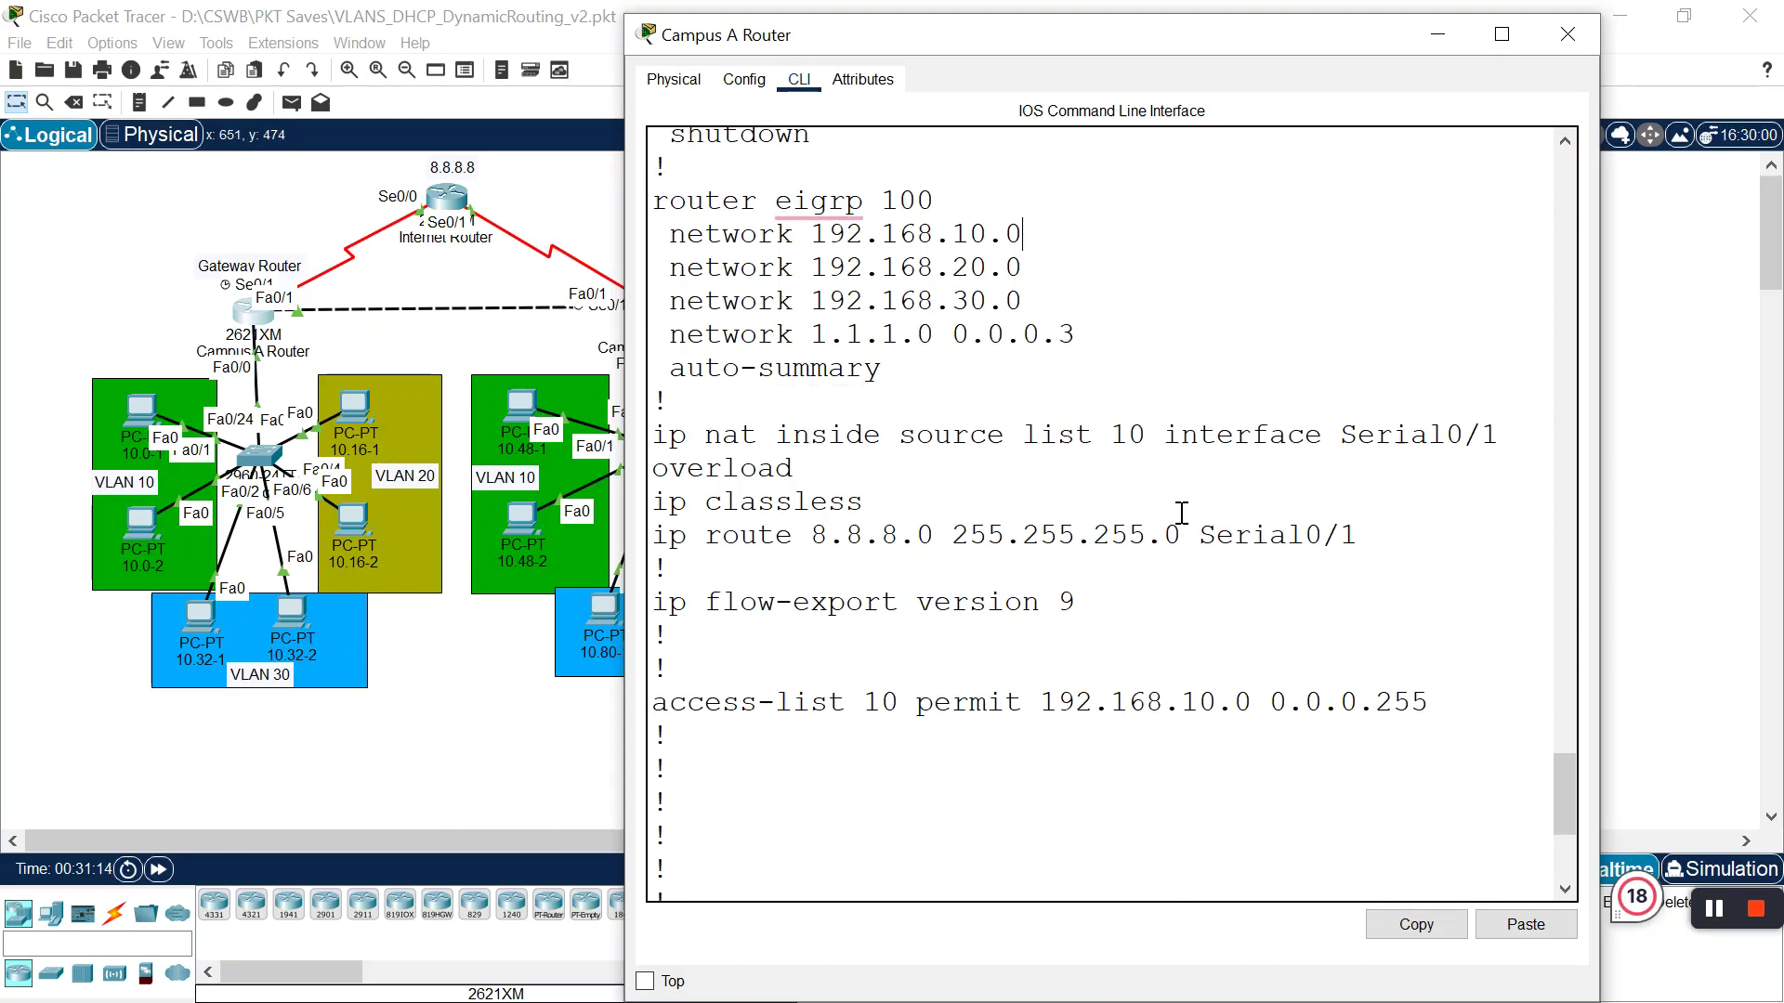
{"action": "type", "text": "q"}
{"action": "key", "text": "BackSpace"}
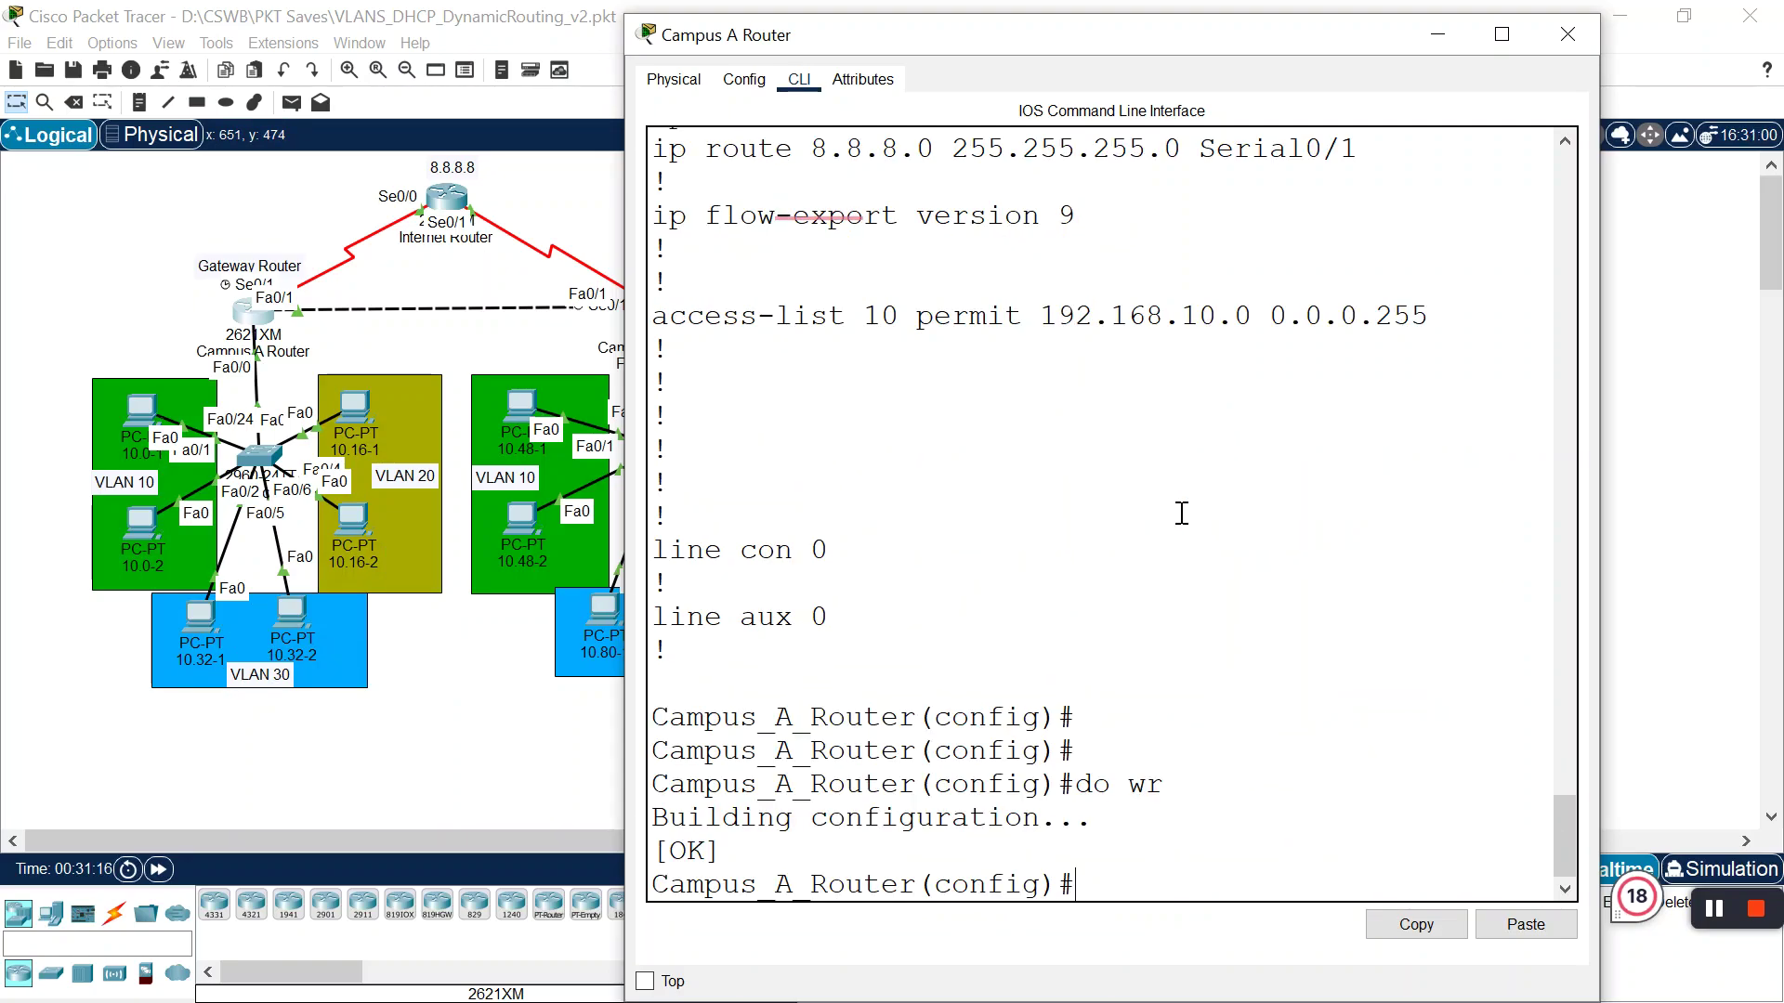
{"action": "type", "text": "do sh ip ro"}
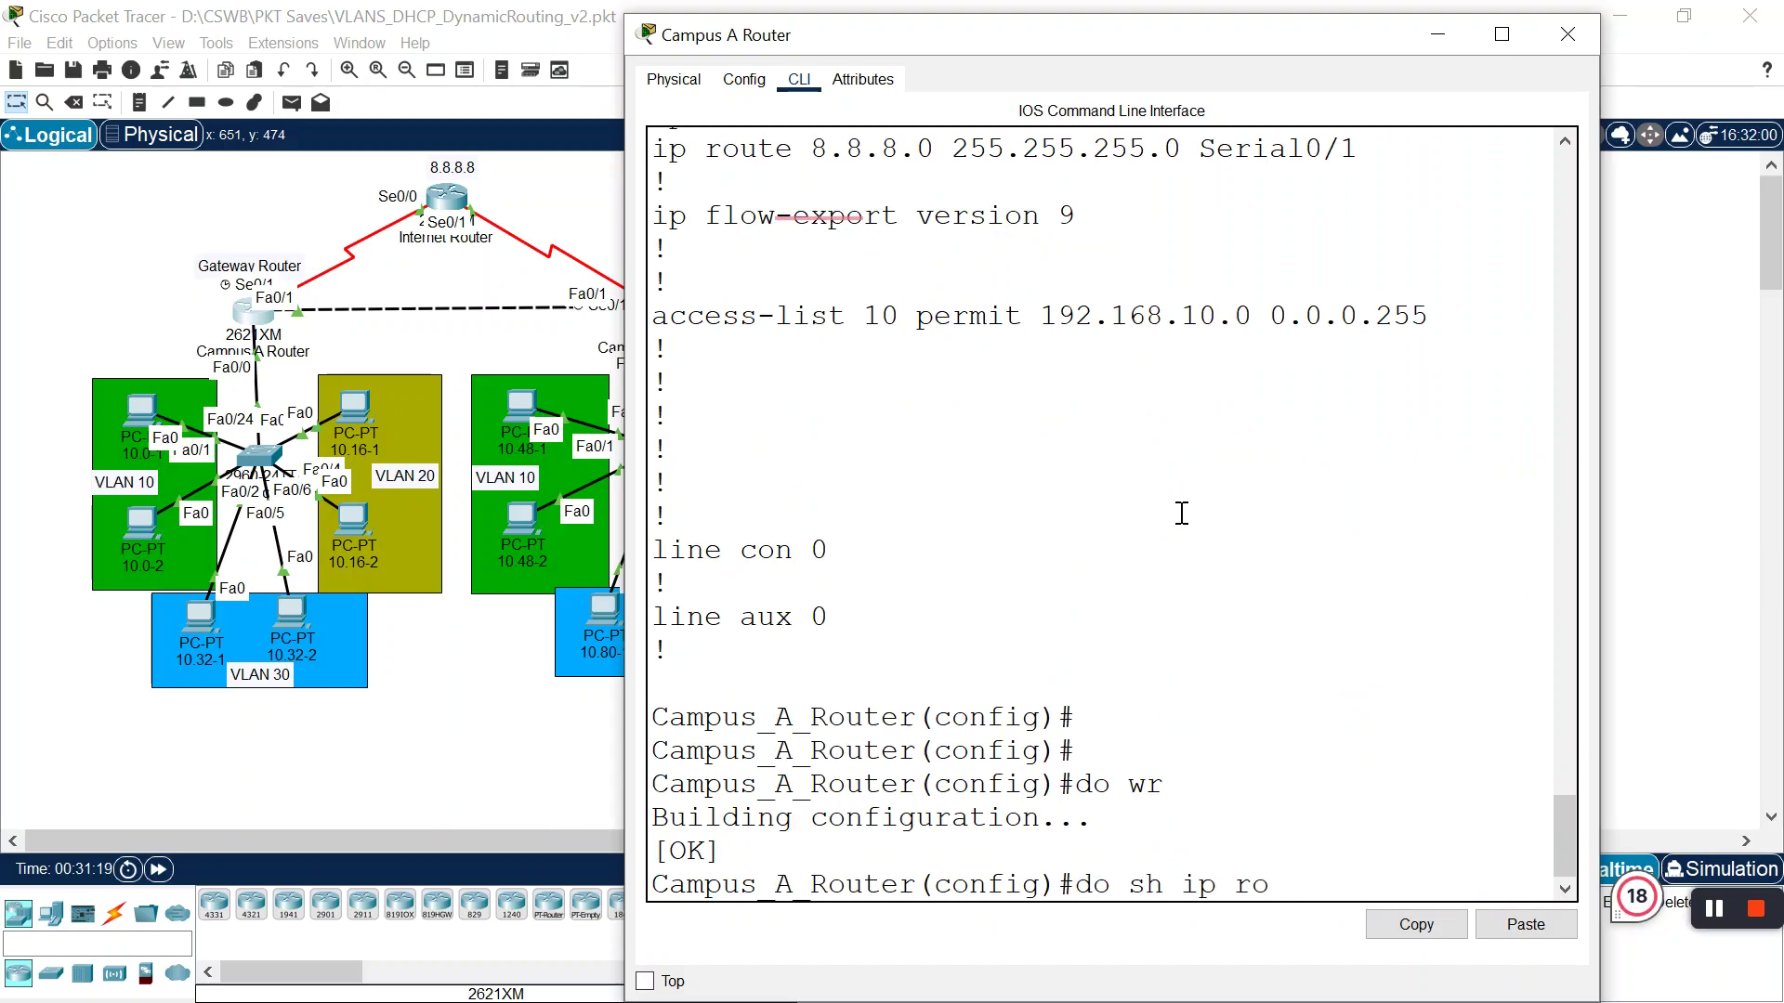
{"action": "key", "text": "Return"}
{"action": "key", "text": "space"}
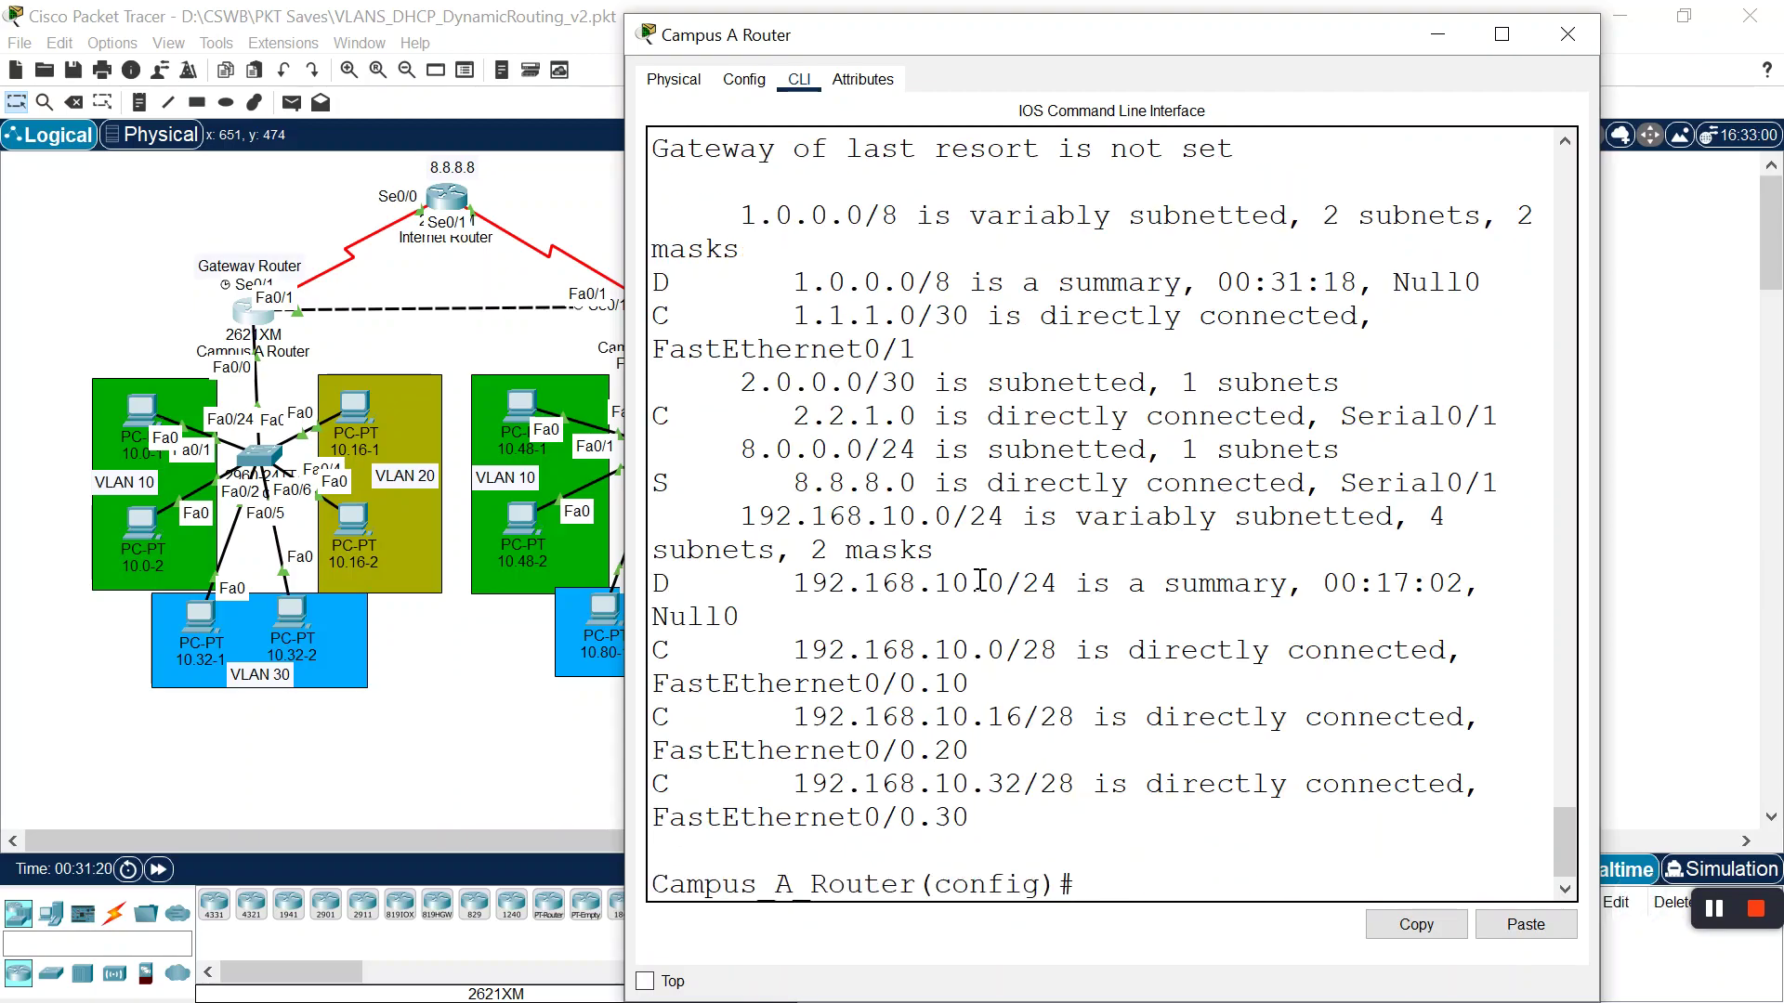
{"action": "left_click_drag", "start_coordinate": [704, 782], "coordinate": [673, 682]}
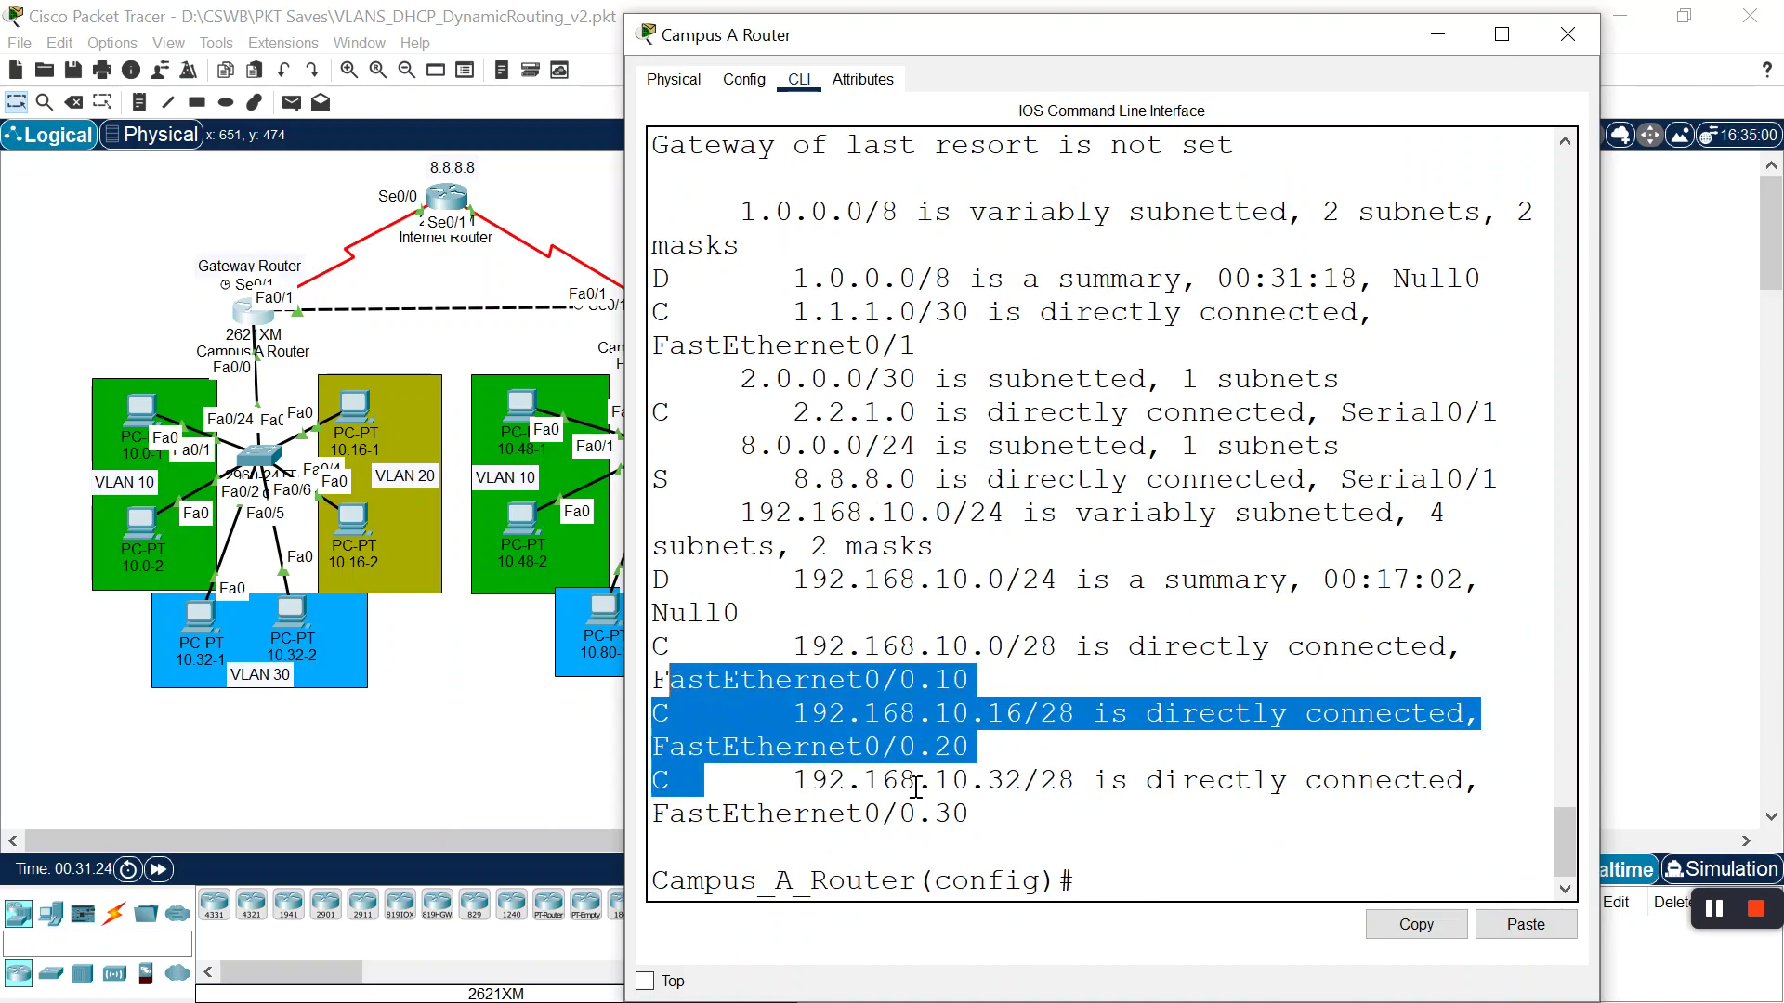
{"action": "left_click", "coordinate": [1029, 788]}
{"action": "left_click_drag", "start_coordinate": [744, 594], "coordinate": [621, 573]}
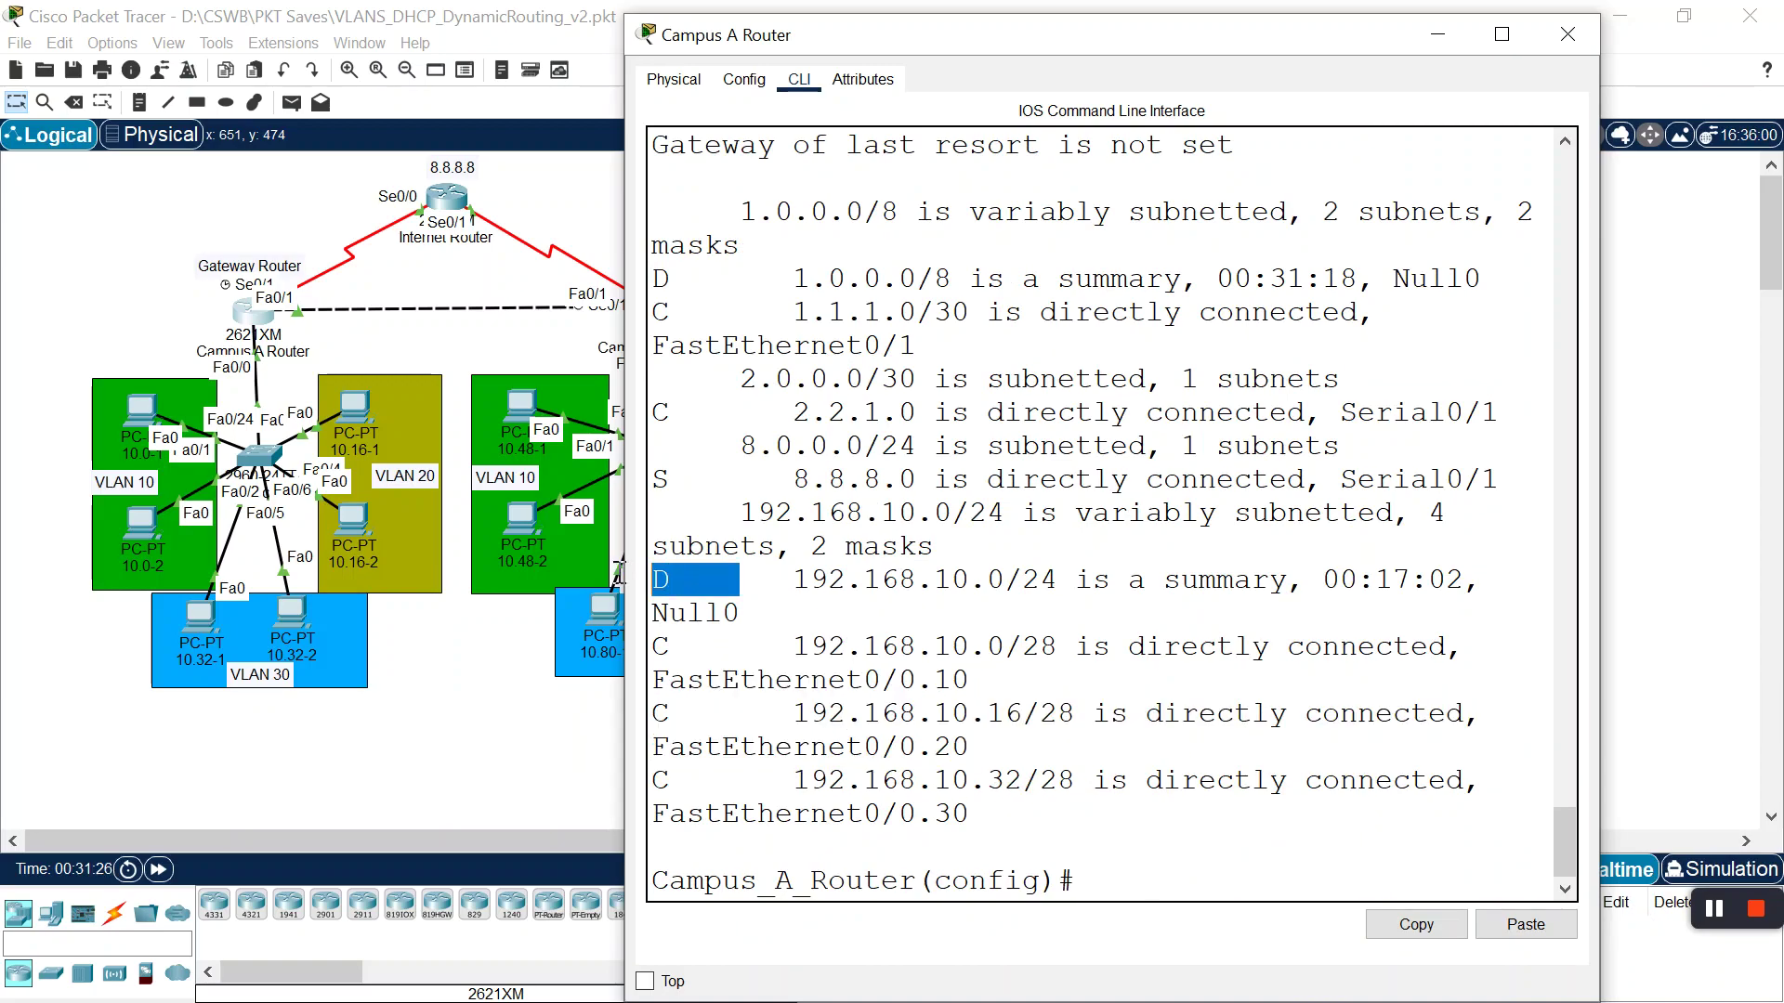
{"action": "left_click_drag", "start_coordinate": [777, 612], "coordinate": [641, 586]}
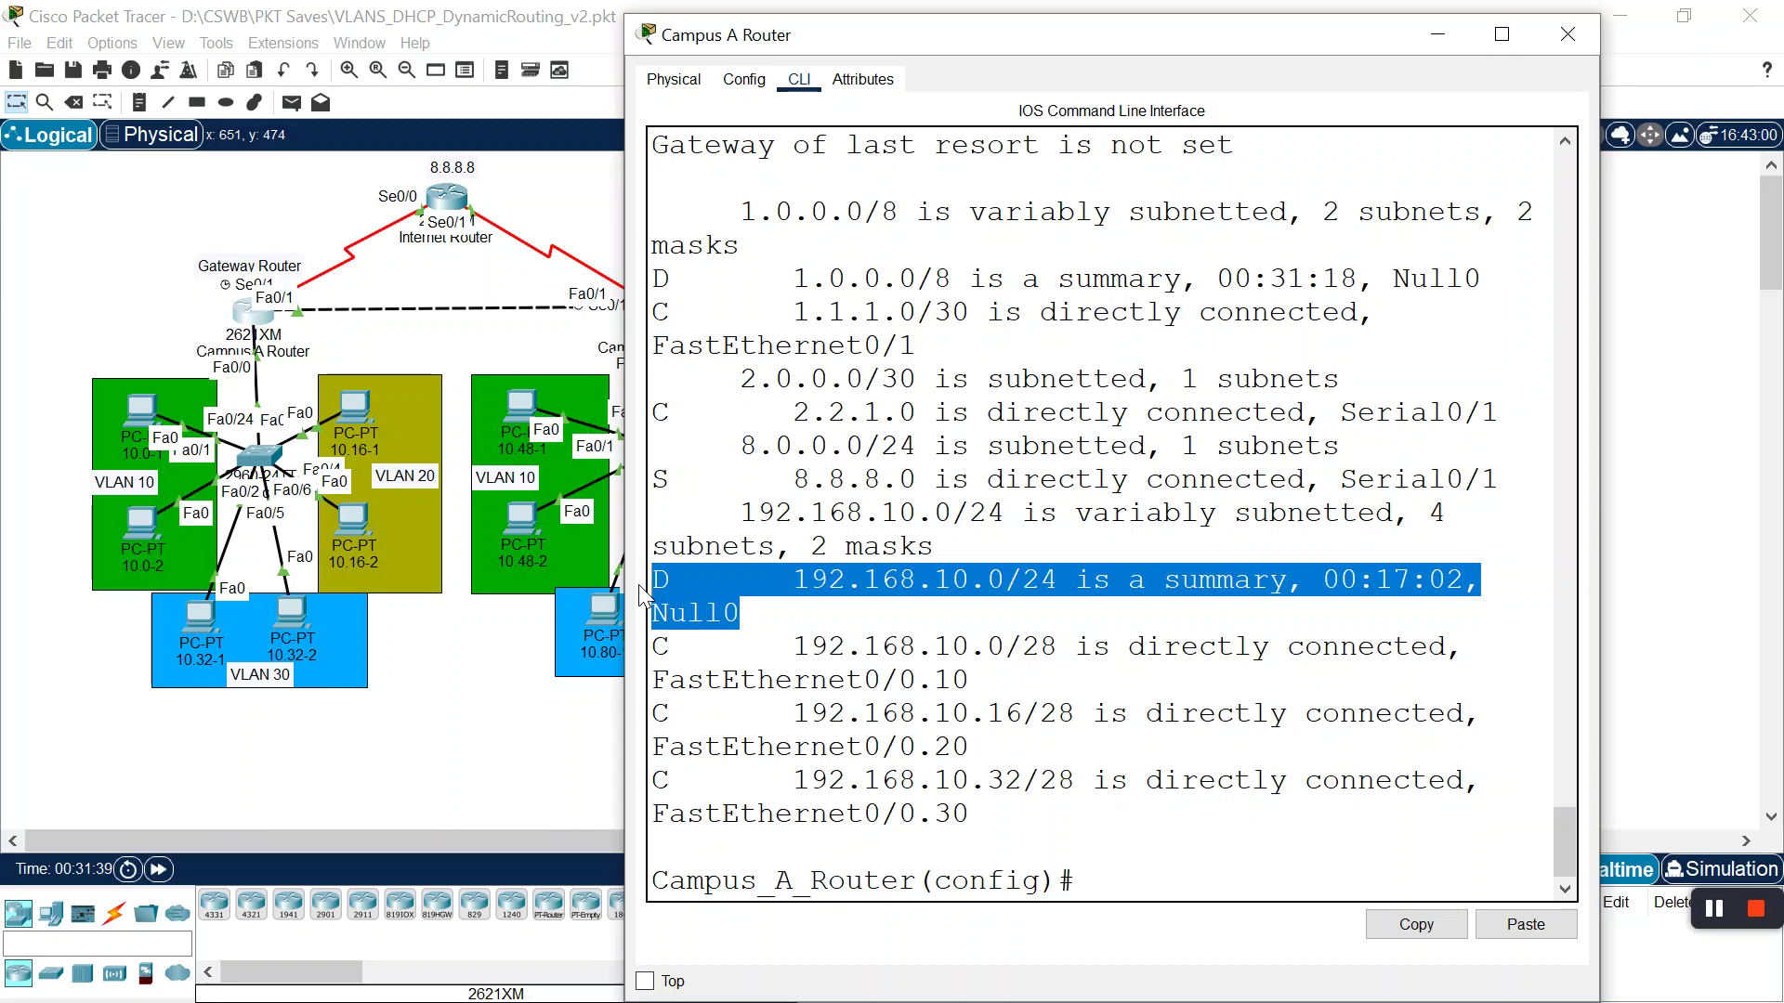
Remove the EIGRP 100 routing process from Campus A router's configuration
{"action": "left_click", "coordinate": [1217, 893]}
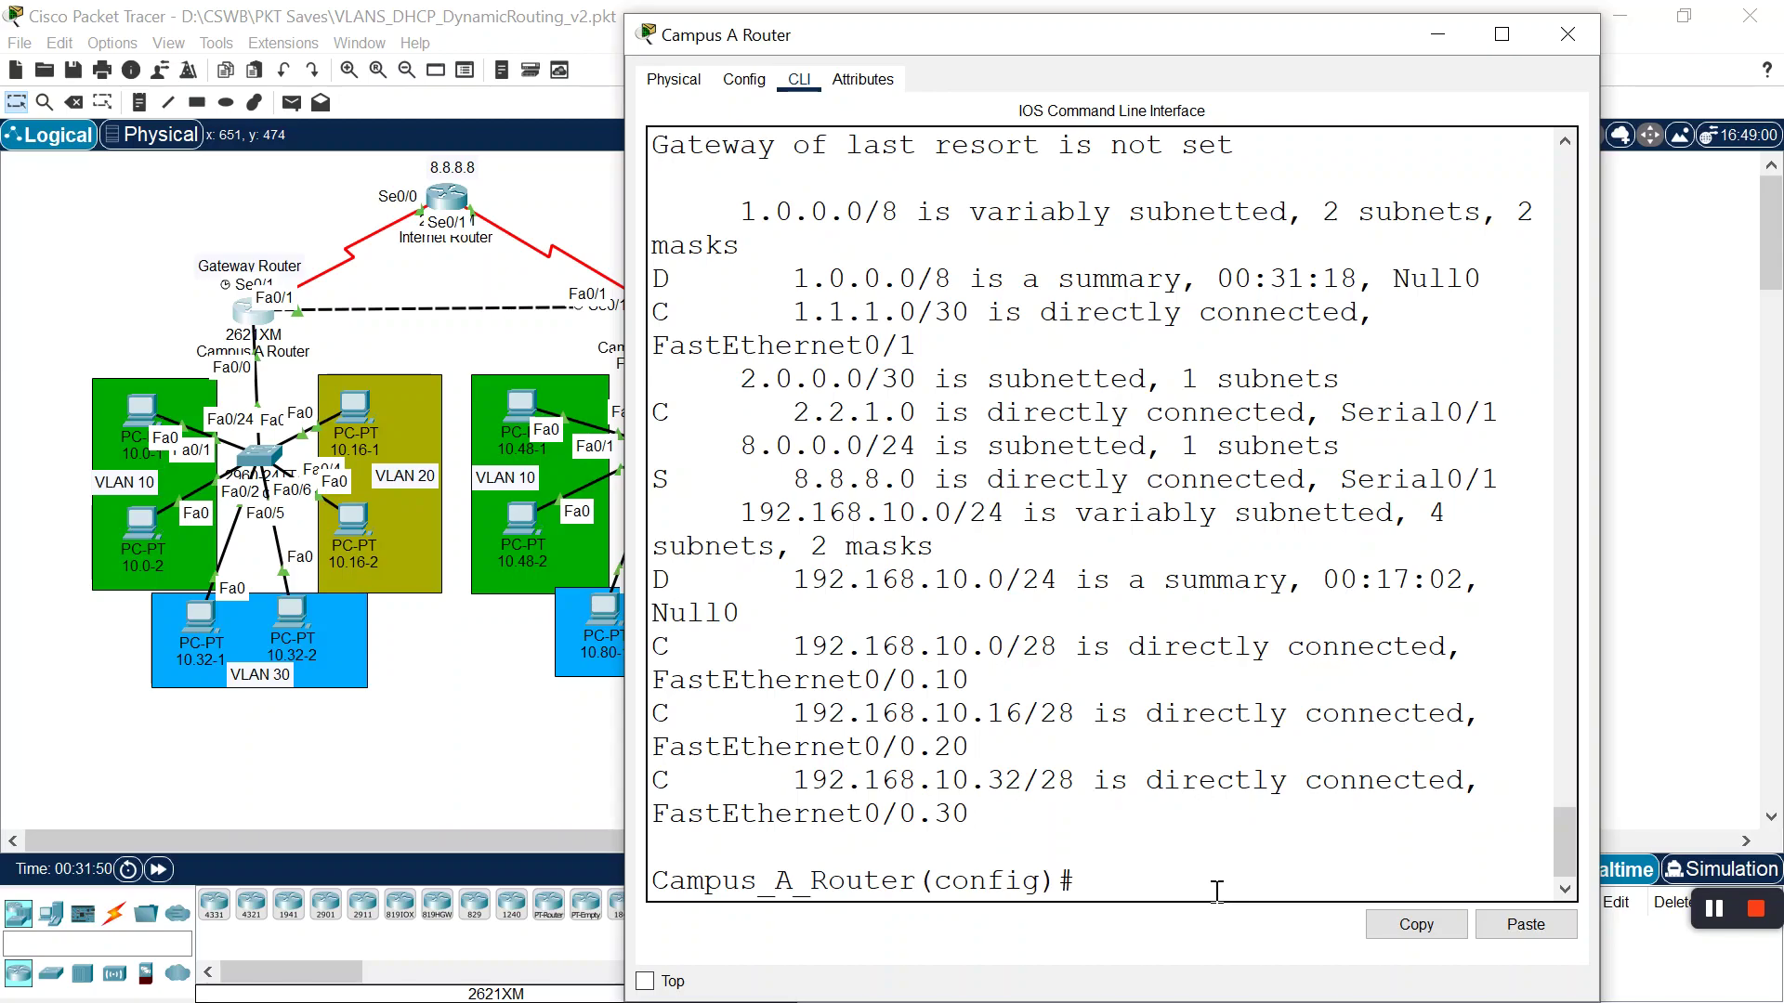
{"action": "type", "text": "no router eigrp 100"}
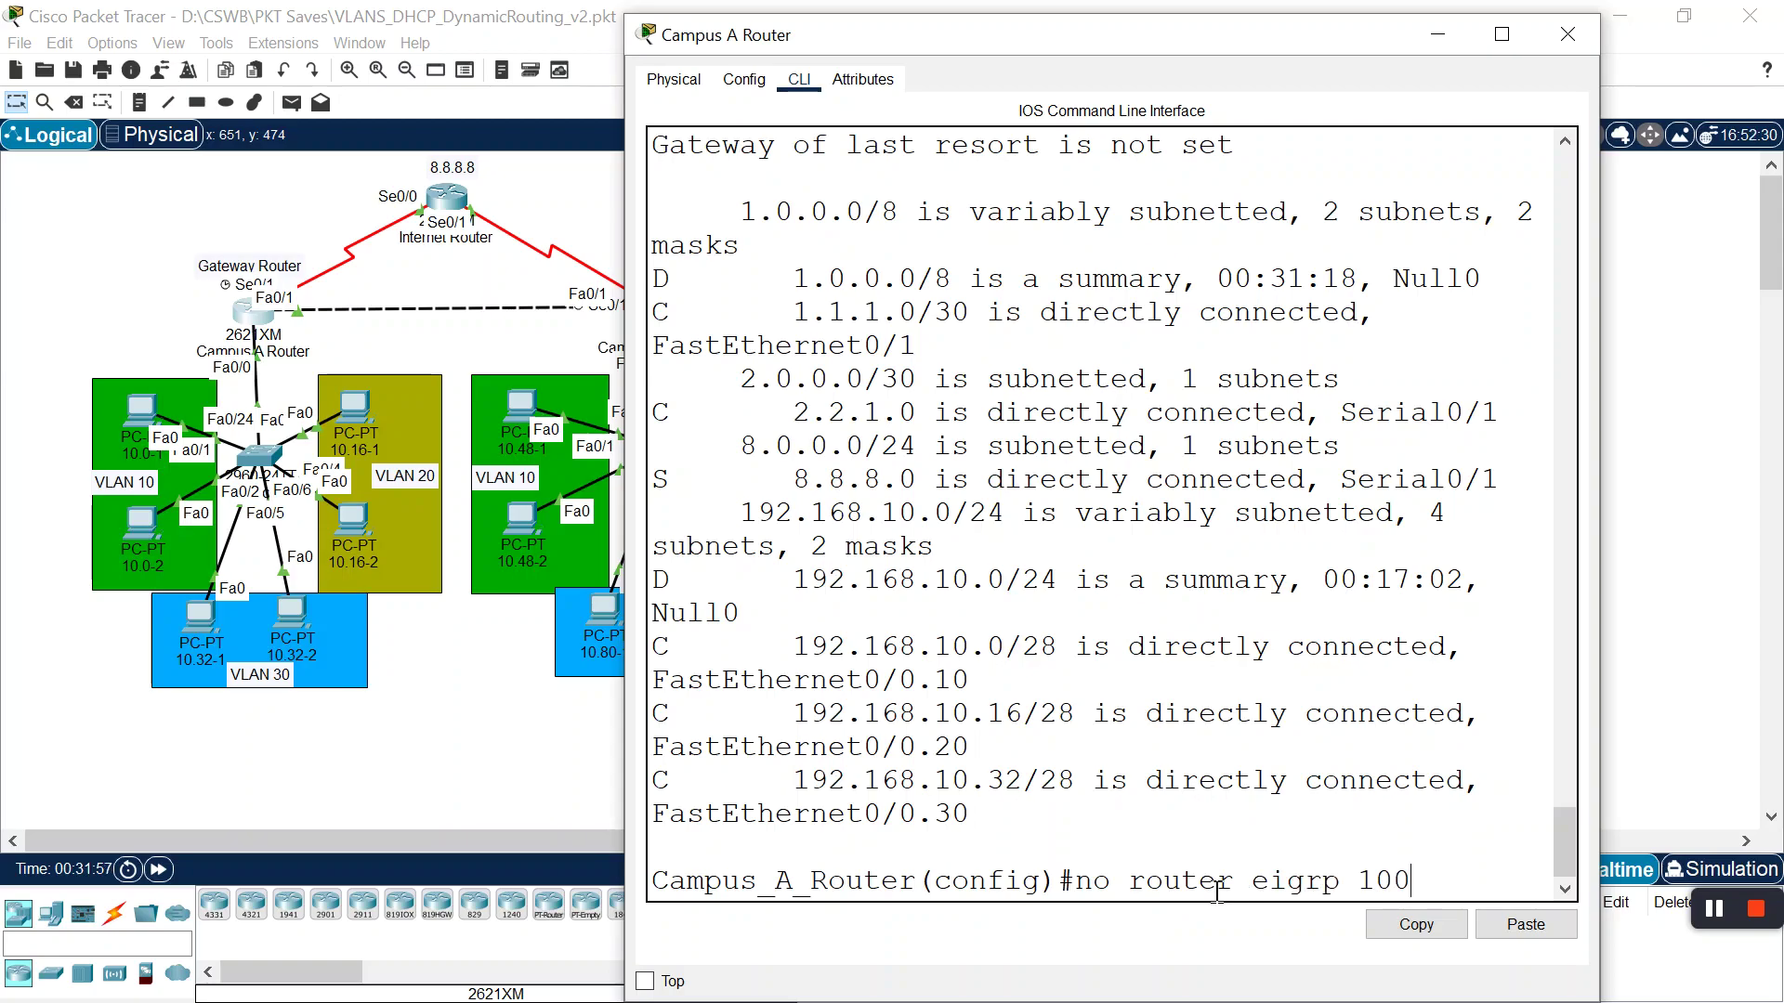
{"action": "key", "text": "Return"}
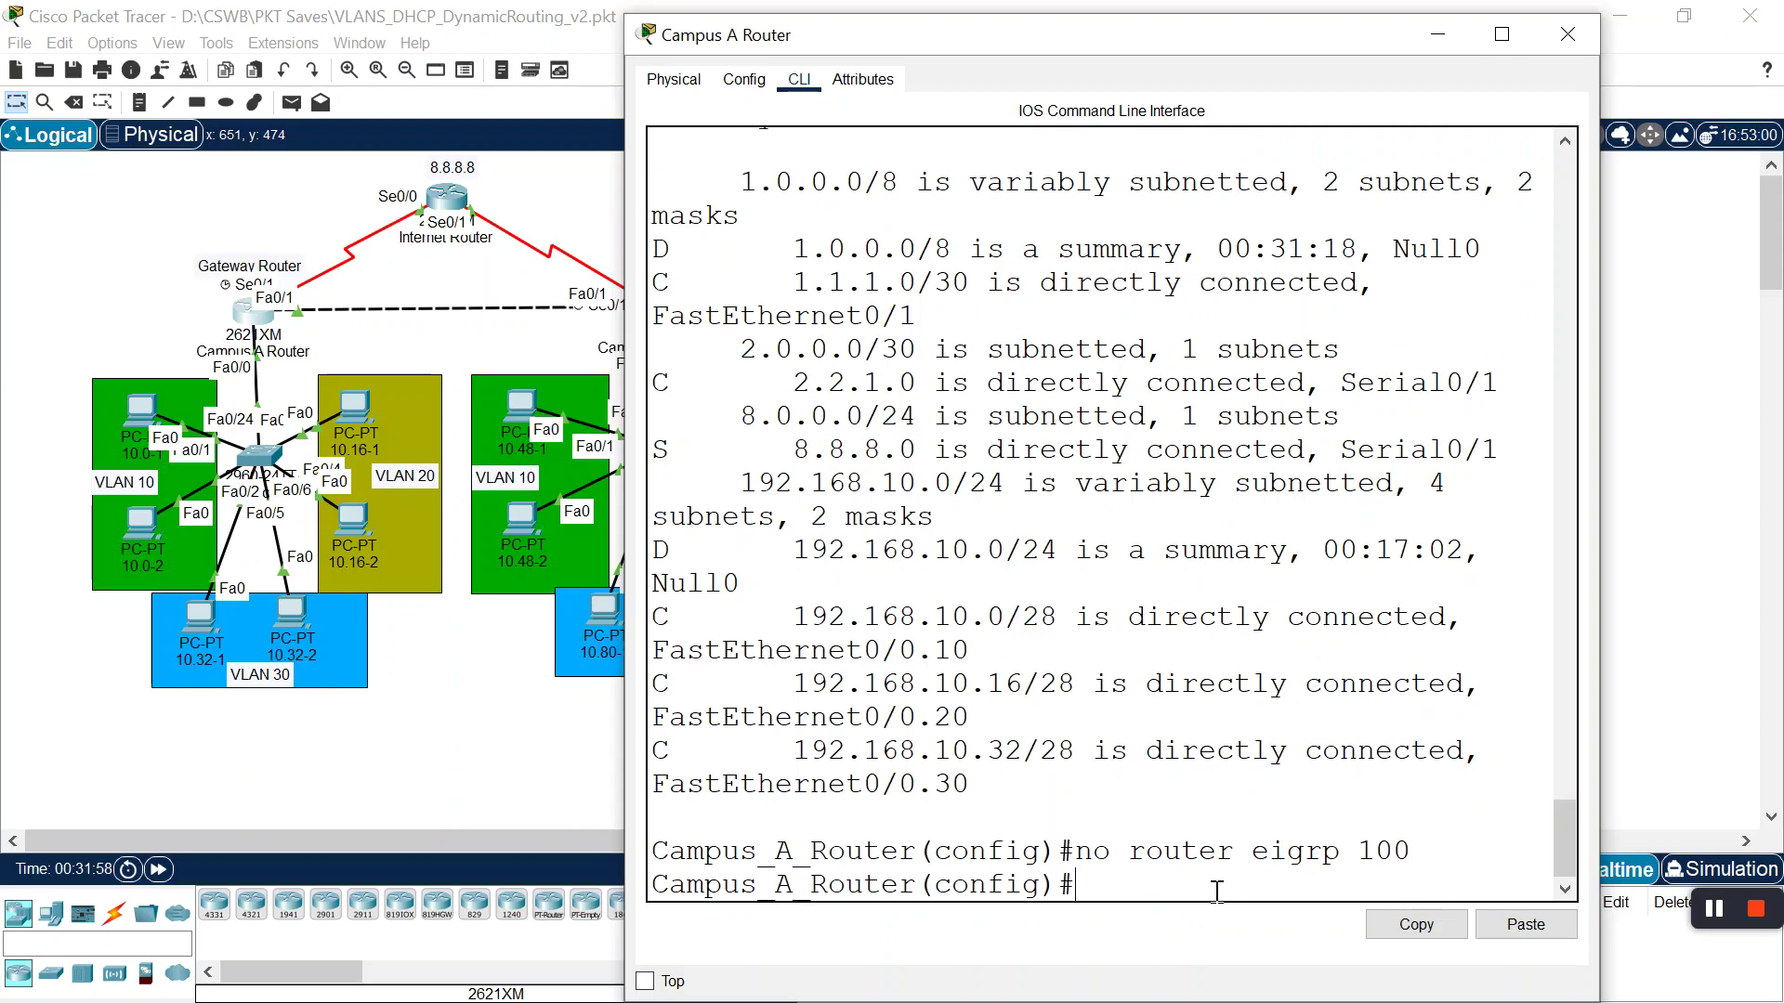
Show Campus A router's running configuration, check whether any EIGRP section remains, and leave the listing
{"action": "type", "text": "do sh run"}
{"action": "key", "text": "Return"}
{"action": "key", "text": "space"}
{"action": "key", "text": "space"}
{"action": "key", "text": "space"}
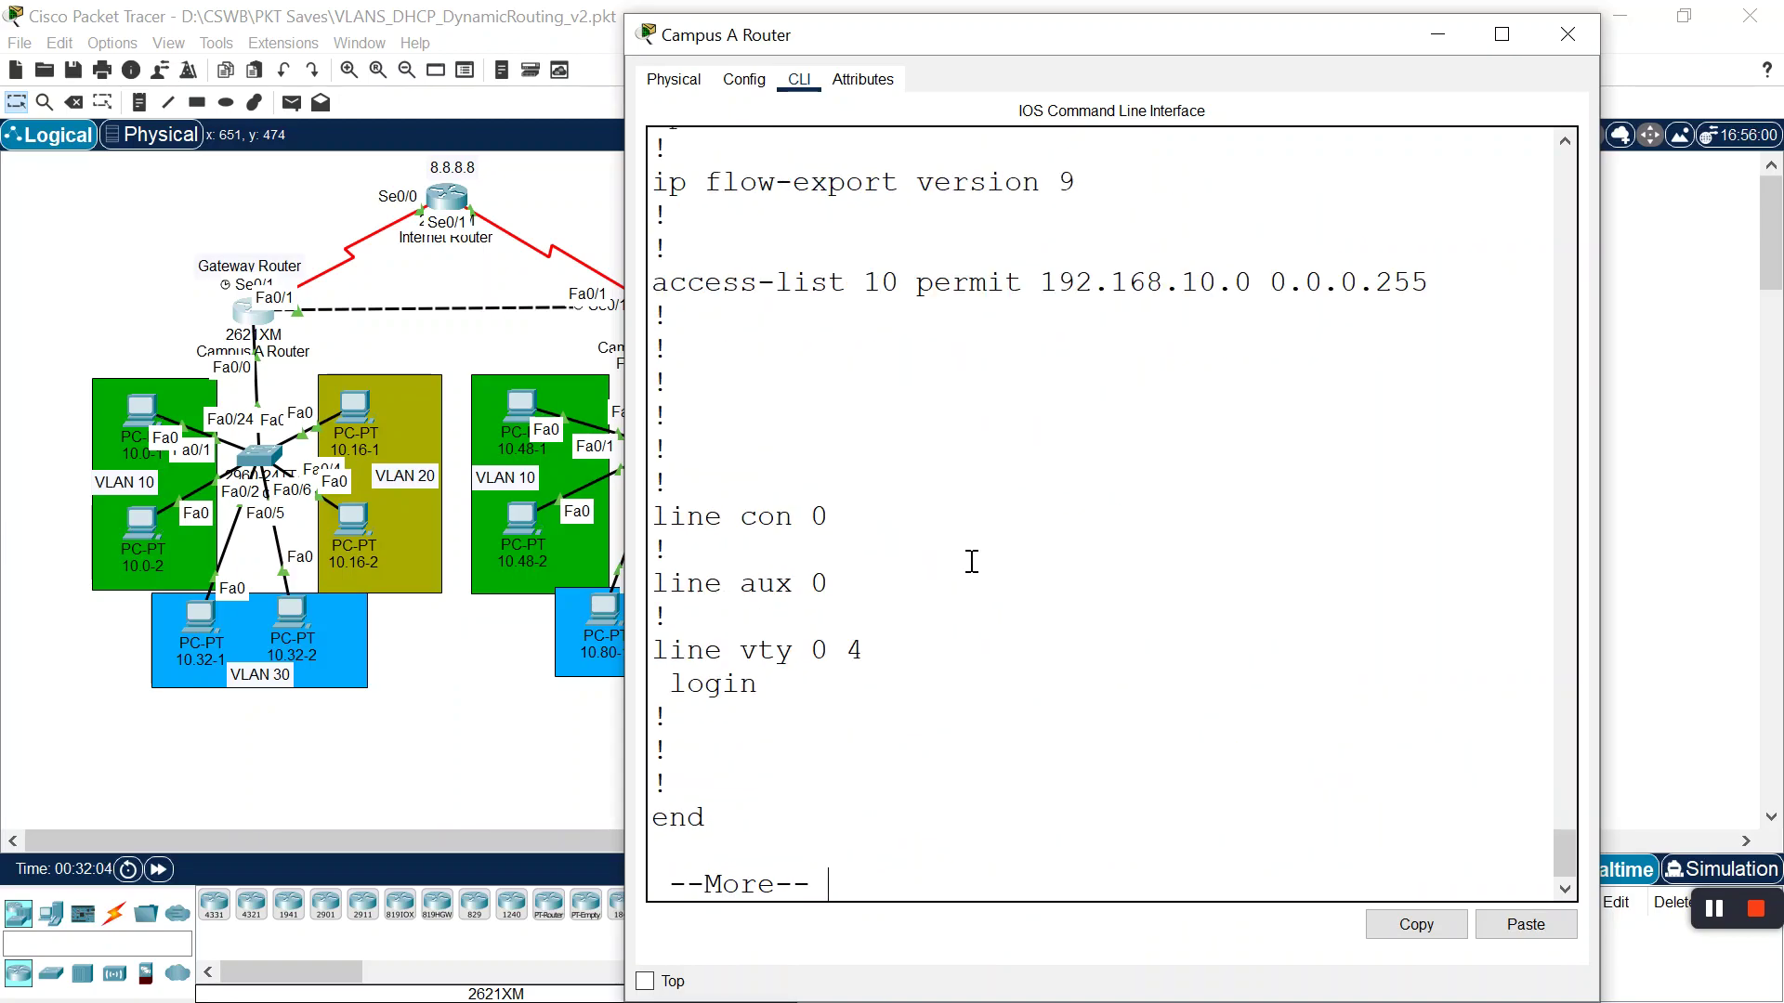
{"action": "scroll", "coordinate": [881, 494], "scroll_direction": "up", "scroll_amount": 3}
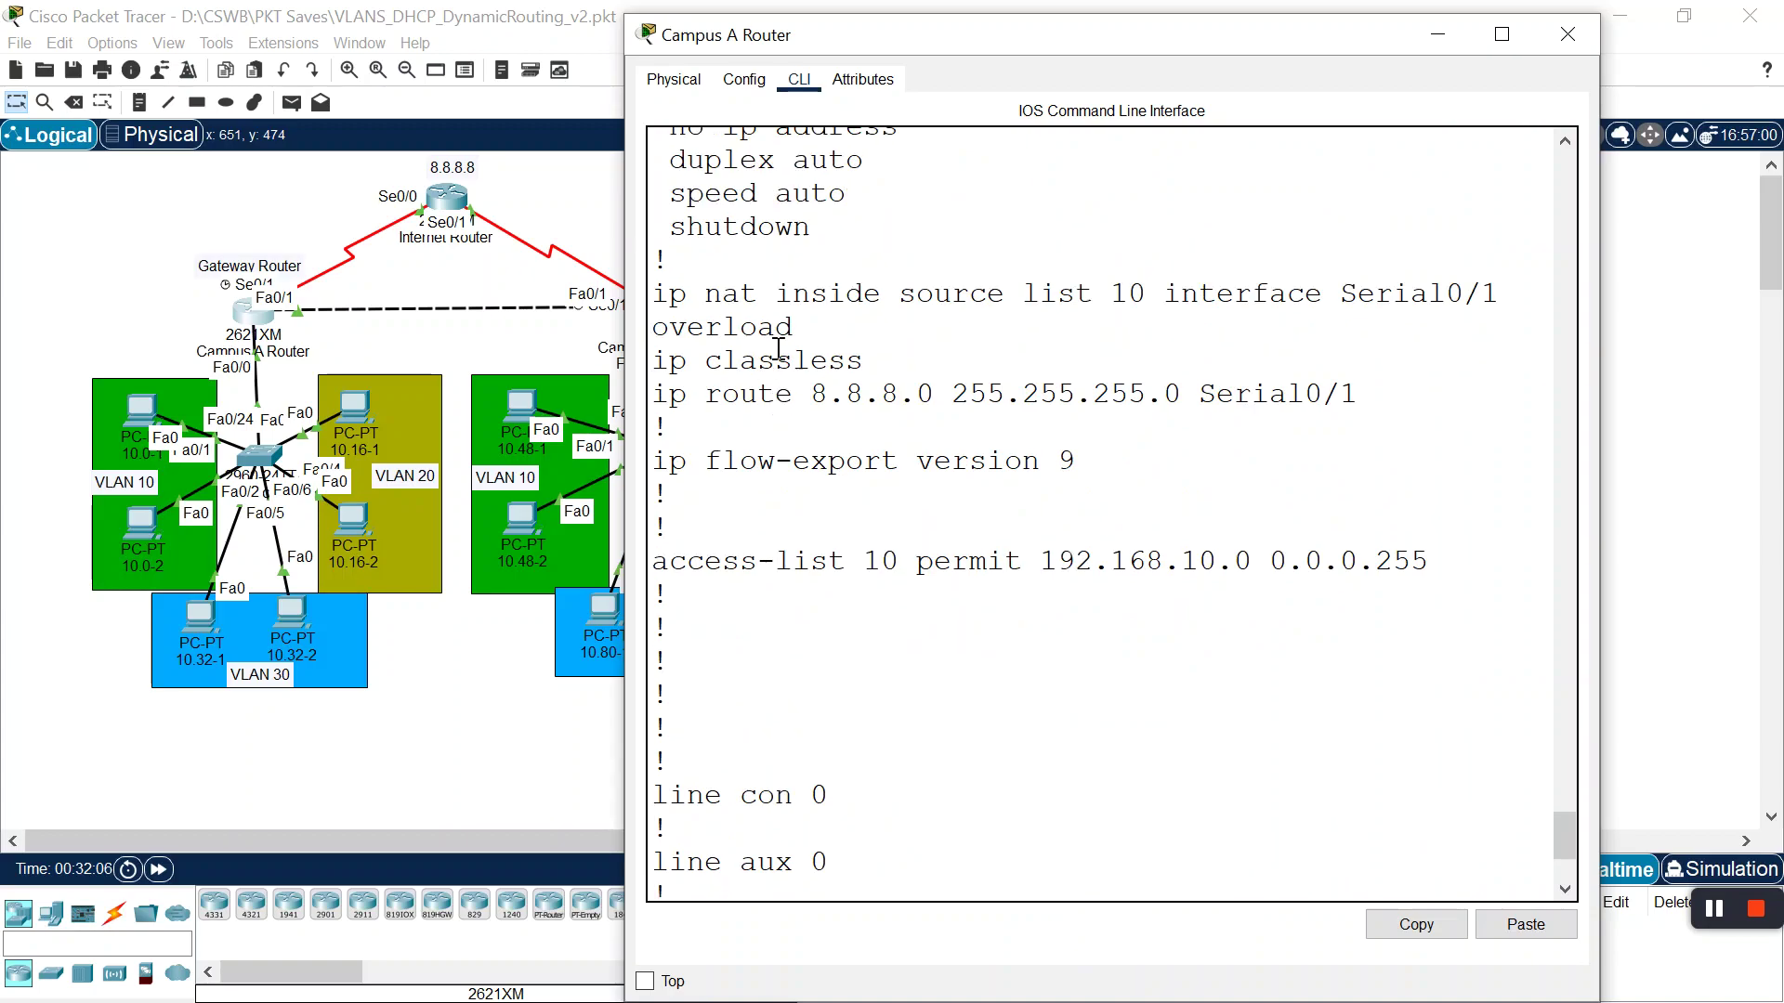
{"action": "scroll", "coordinate": [779, 348], "scroll_direction": "up", "scroll_amount": 2}
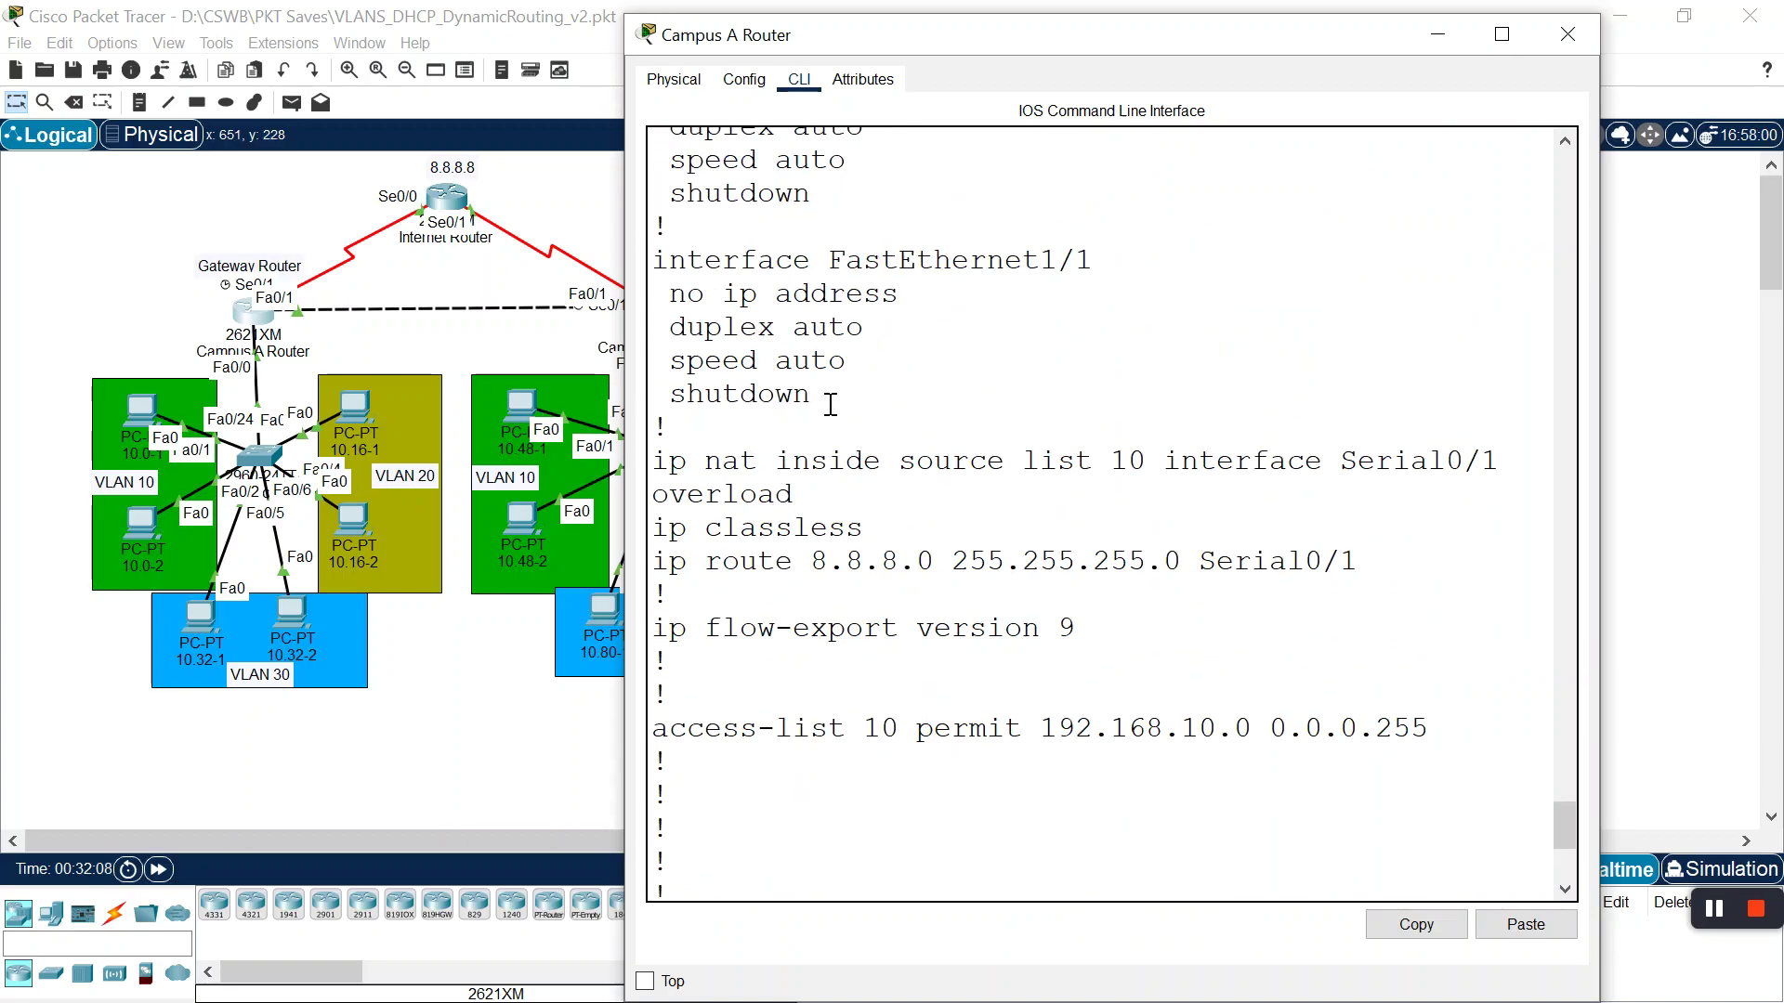
{"action": "scroll", "coordinate": [1000, 757], "scroll_direction": "down", "scroll_amount": 5}
{"action": "key", "text": "Return"}
{"action": "key", "text": "Return"}
Show Campus A router's IP routing table, review its connected 192.168.10.x subnets, and close the router's window
{"action": "type", "text": "od"}
{"action": "key", "text": "BackSpace"}
{"action": "key", "text": "BackSpace"}
{"action": "type", "text": "do sh ip ro"}
{"action": "key", "text": "Return"}
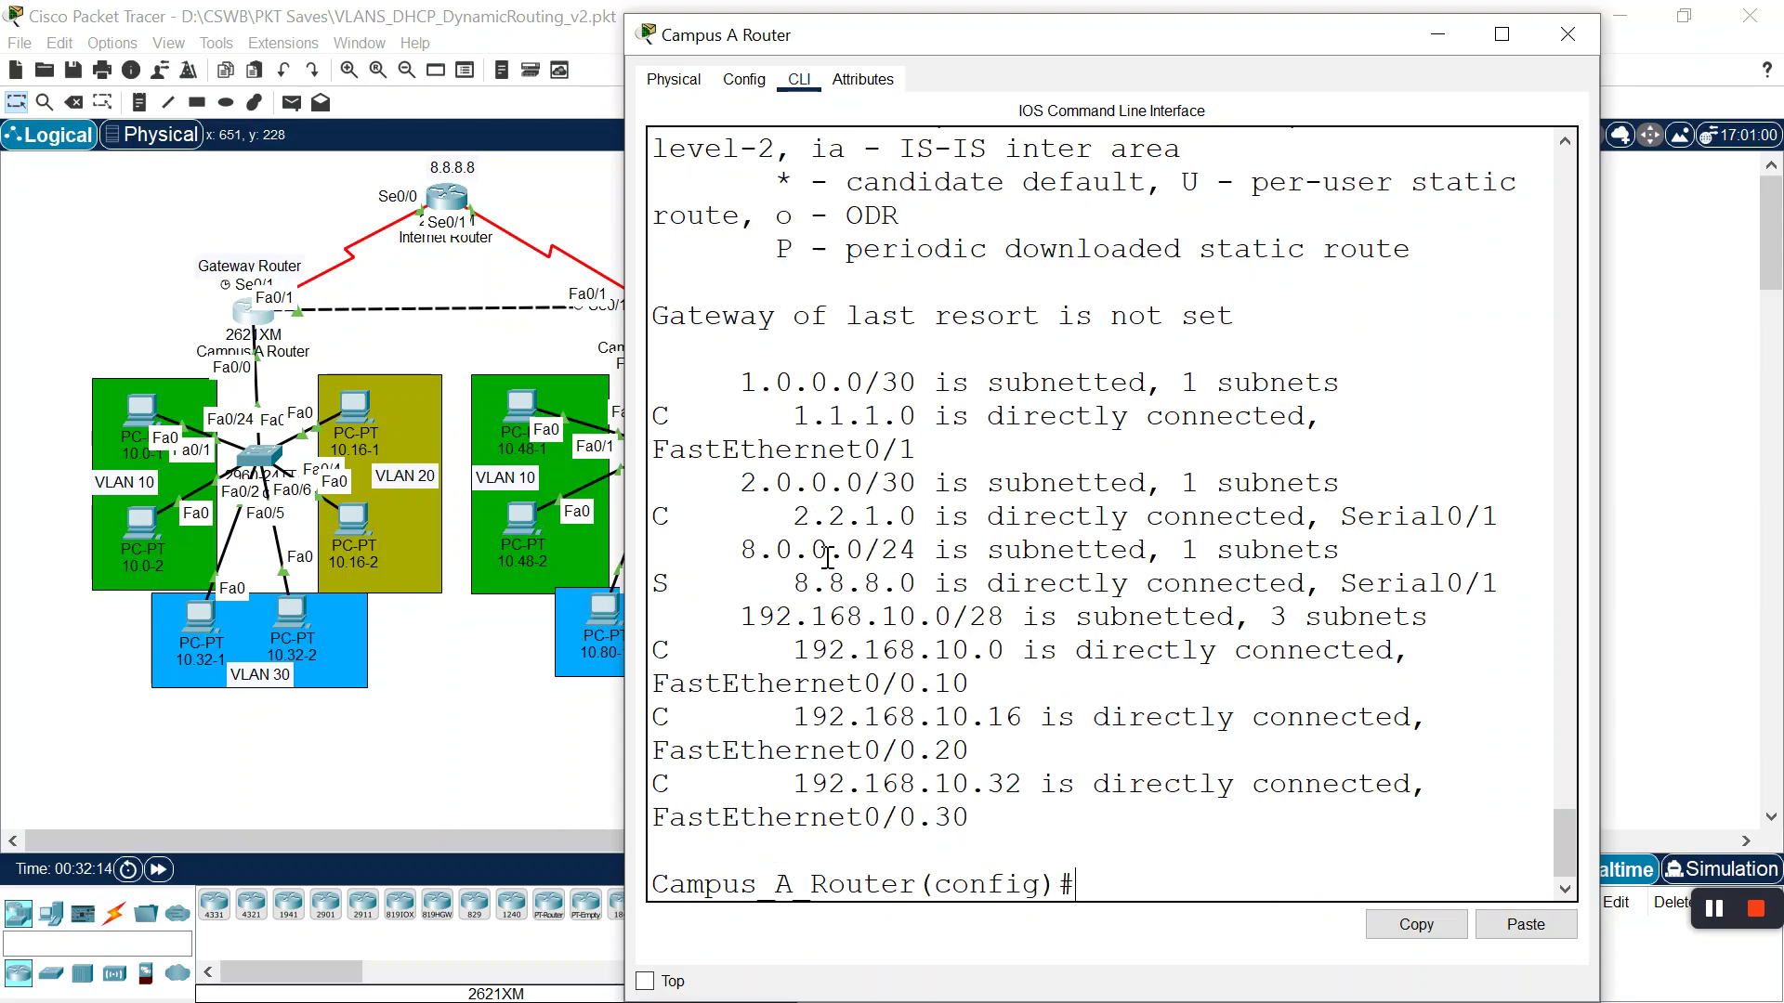
{"action": "left_click_drag", "start_coordinate": [705, 382], "coordinate": [1023, 783]}
{"action": "left_click", "coordinate": [1074, 812]}
{"action": "left_click_drag", "start_coordinate": [1166, 821], "coordinate": [1068, 767]}
{"action": "left_click", "coordinate": [955, 648]}
{"action": "left_click_drag", "start_coordinate": [955, 647], "coordinate": [987, 650]}
{"action": "left_click_drag", "start_coordinate": [933, 717], "coordinate": [1023, 717]}
{"action": "left_click_drag", "start_coordinate": [920, 783], "coordinate": [1060, 790]}
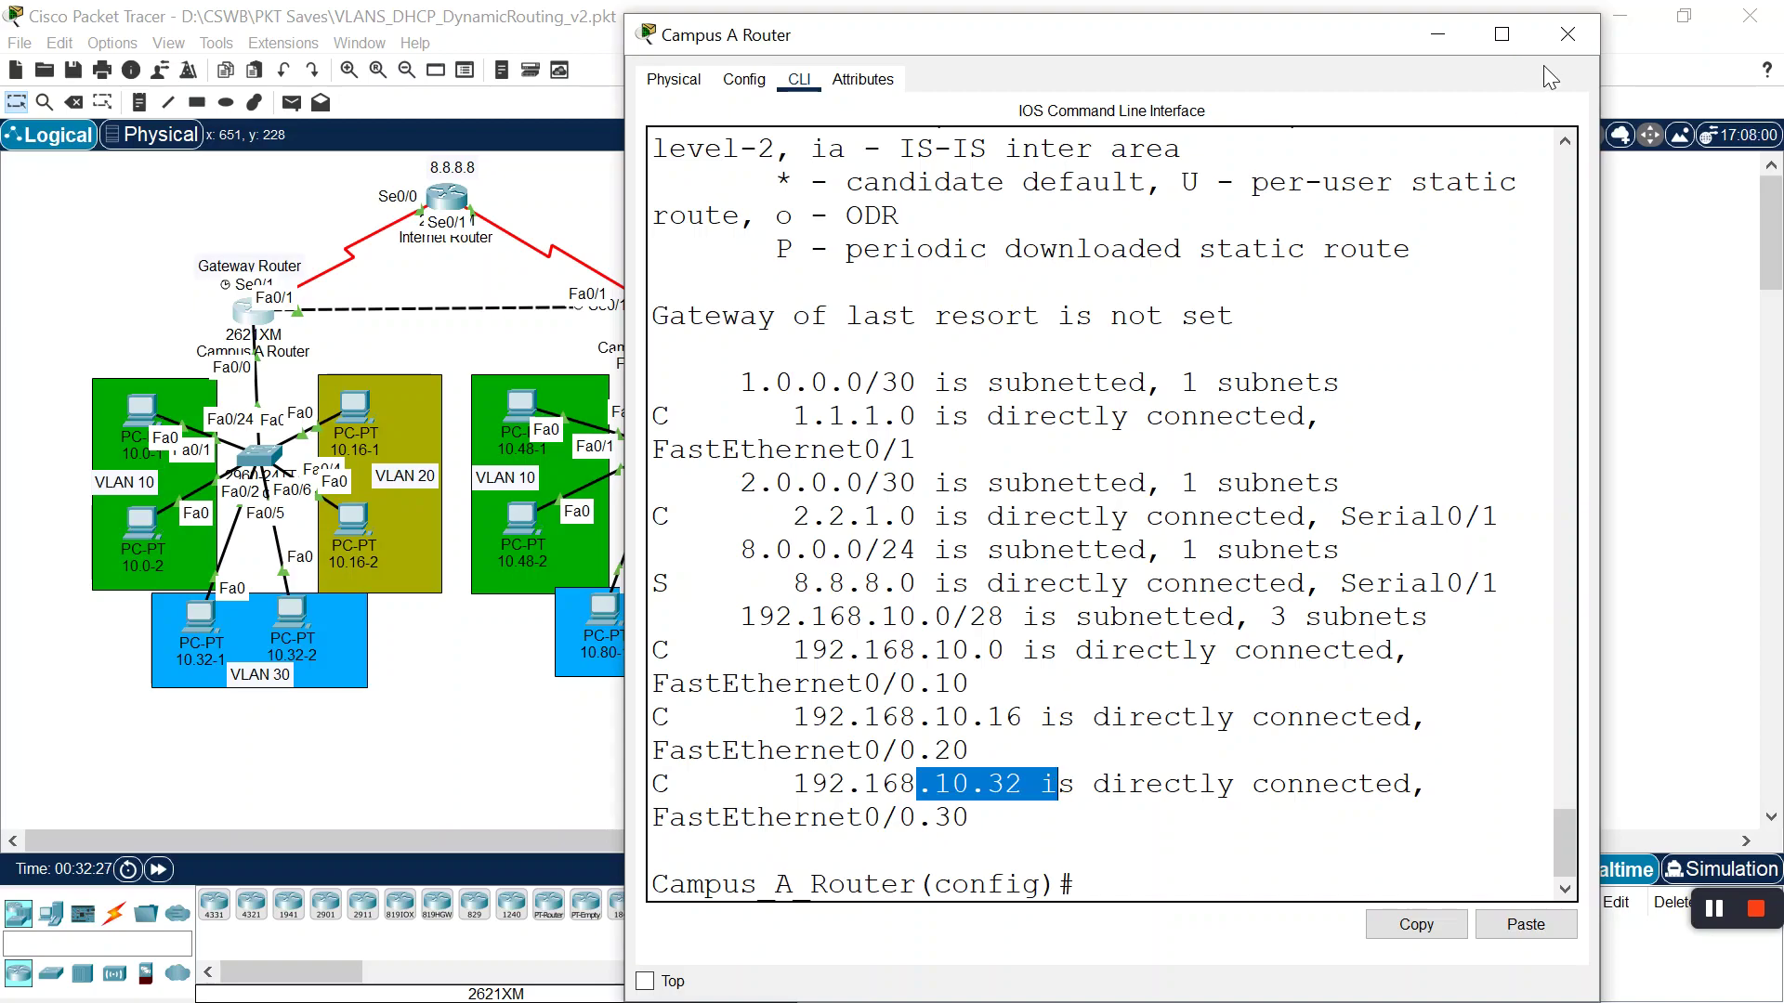
{"action": "left_click", "coordinate": [1567, 34]}
Leave Campus B router's open configuration listing and remove its EIGRP 100 routing process
{"action": "left_click", "coordinate": [667, 312]}
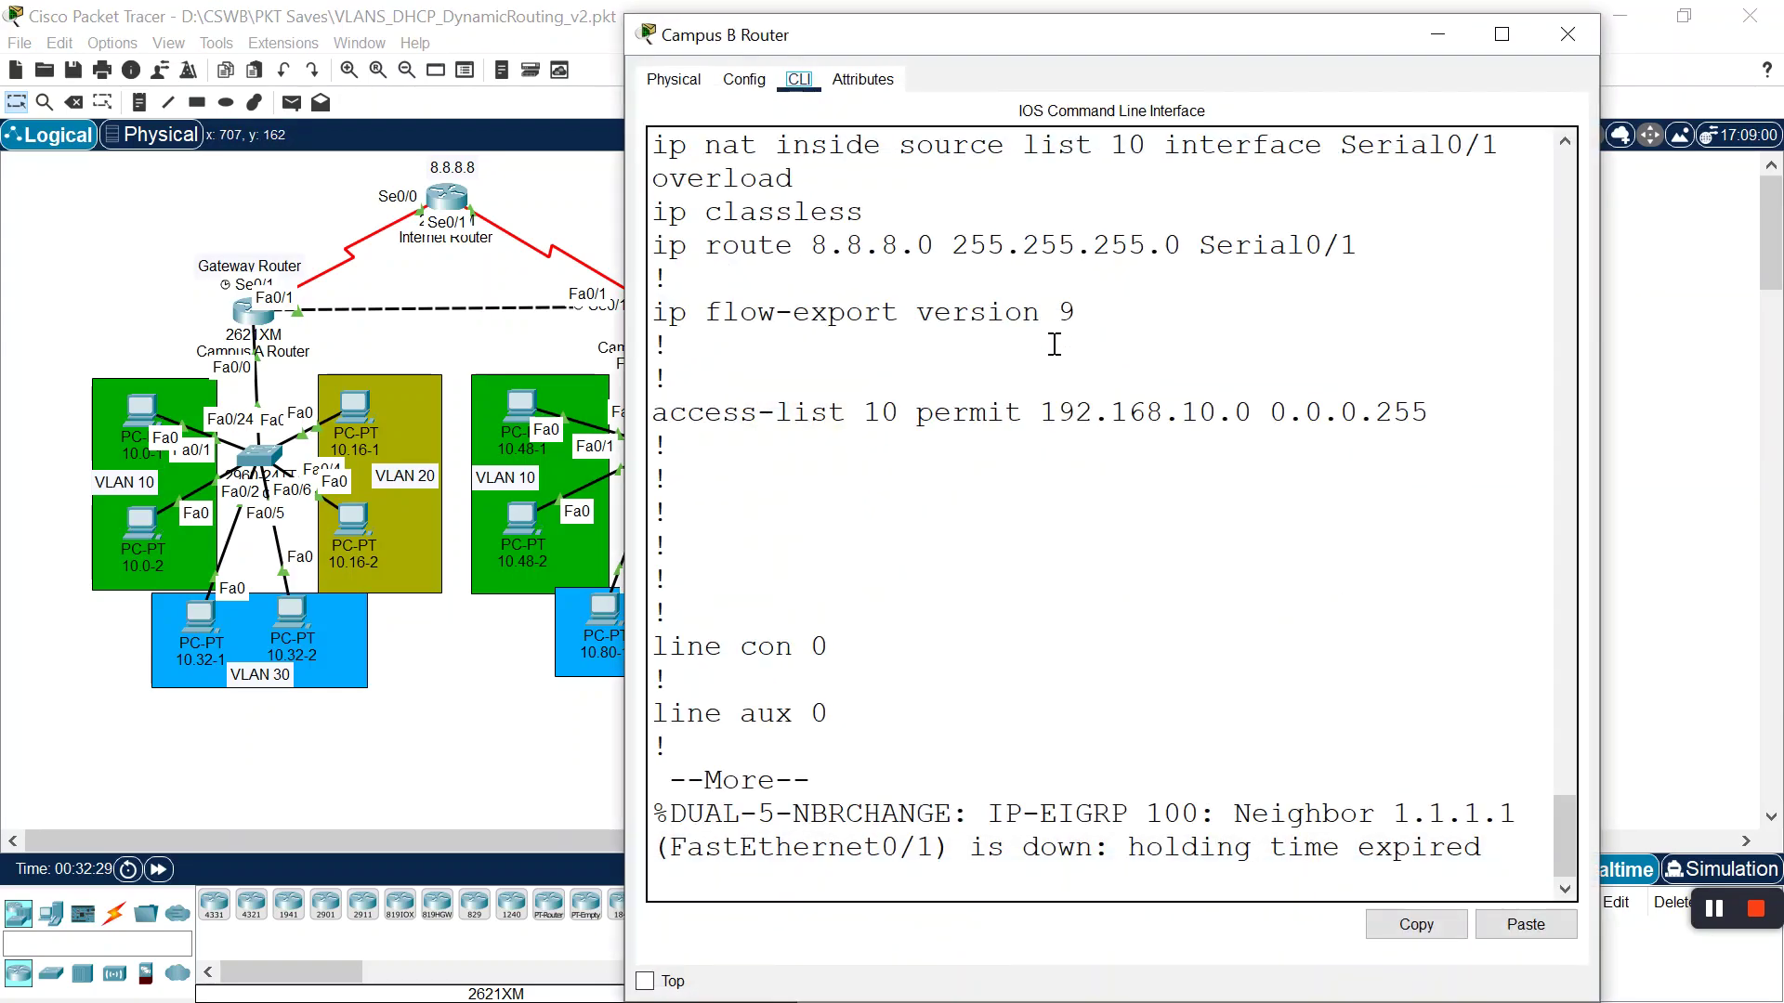
{"action": "key", "text": "Return"}
{"action": "key", "text": "Return"}
{"action": "key", "text": "q"}
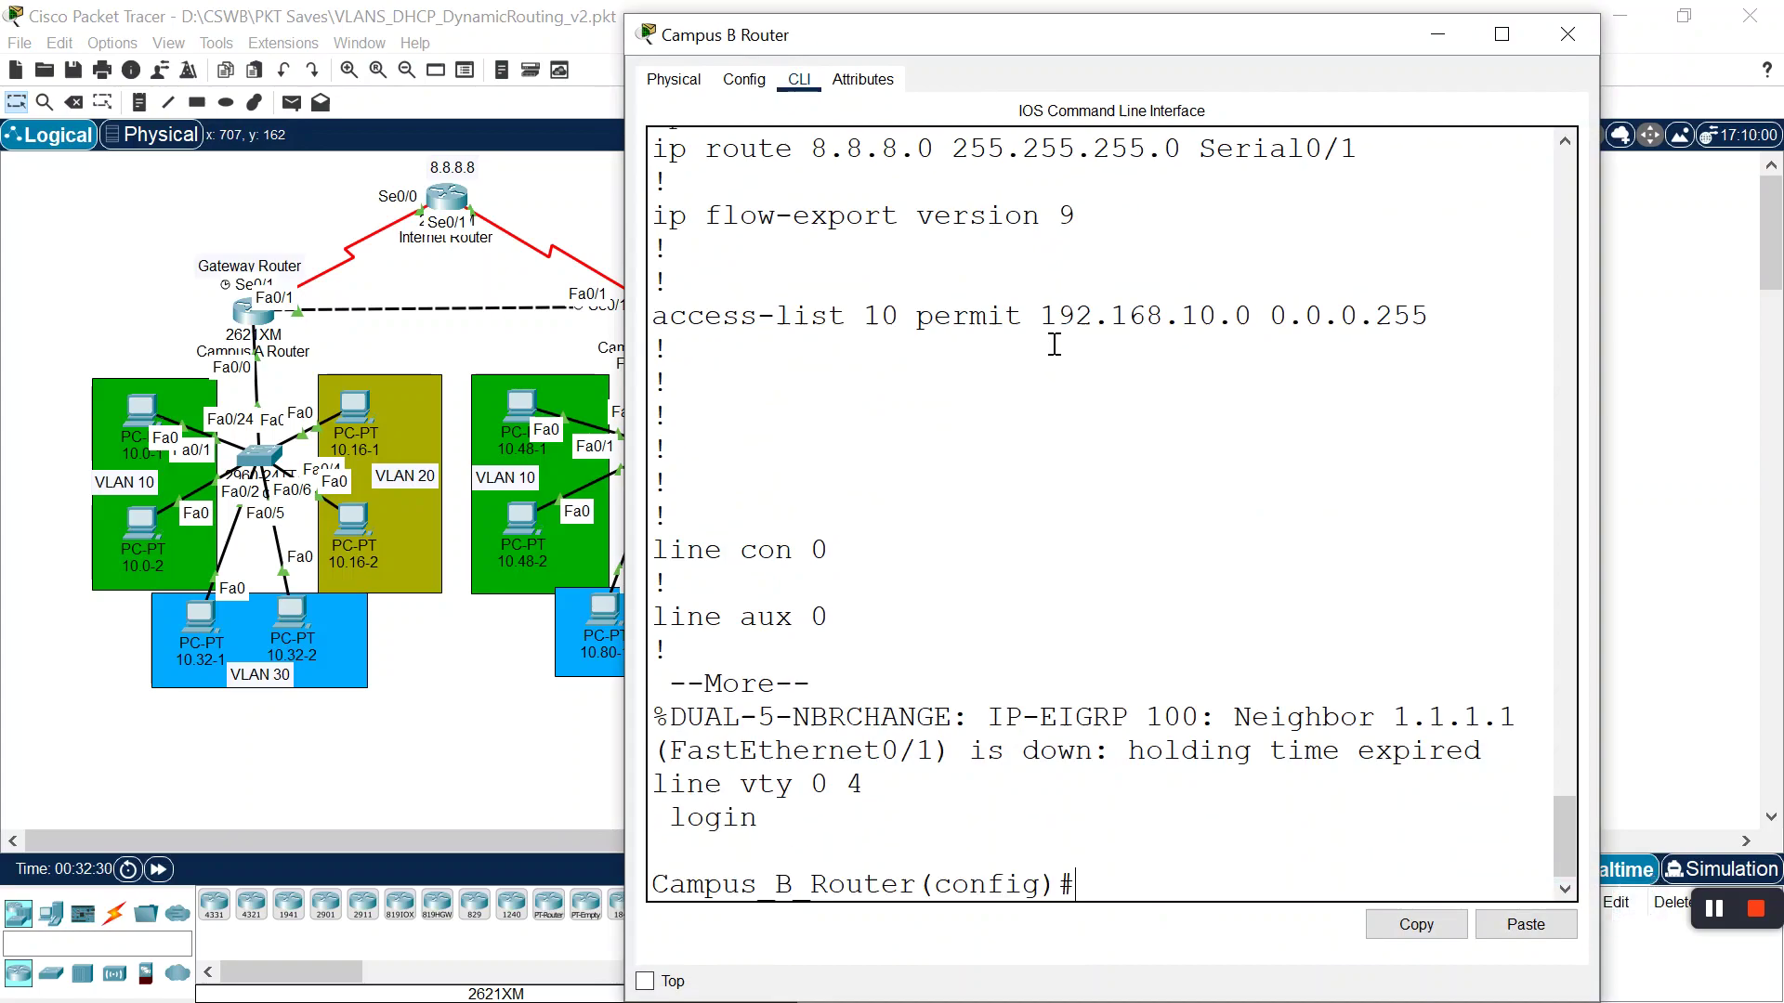
{"action": "type", "text": "no"}
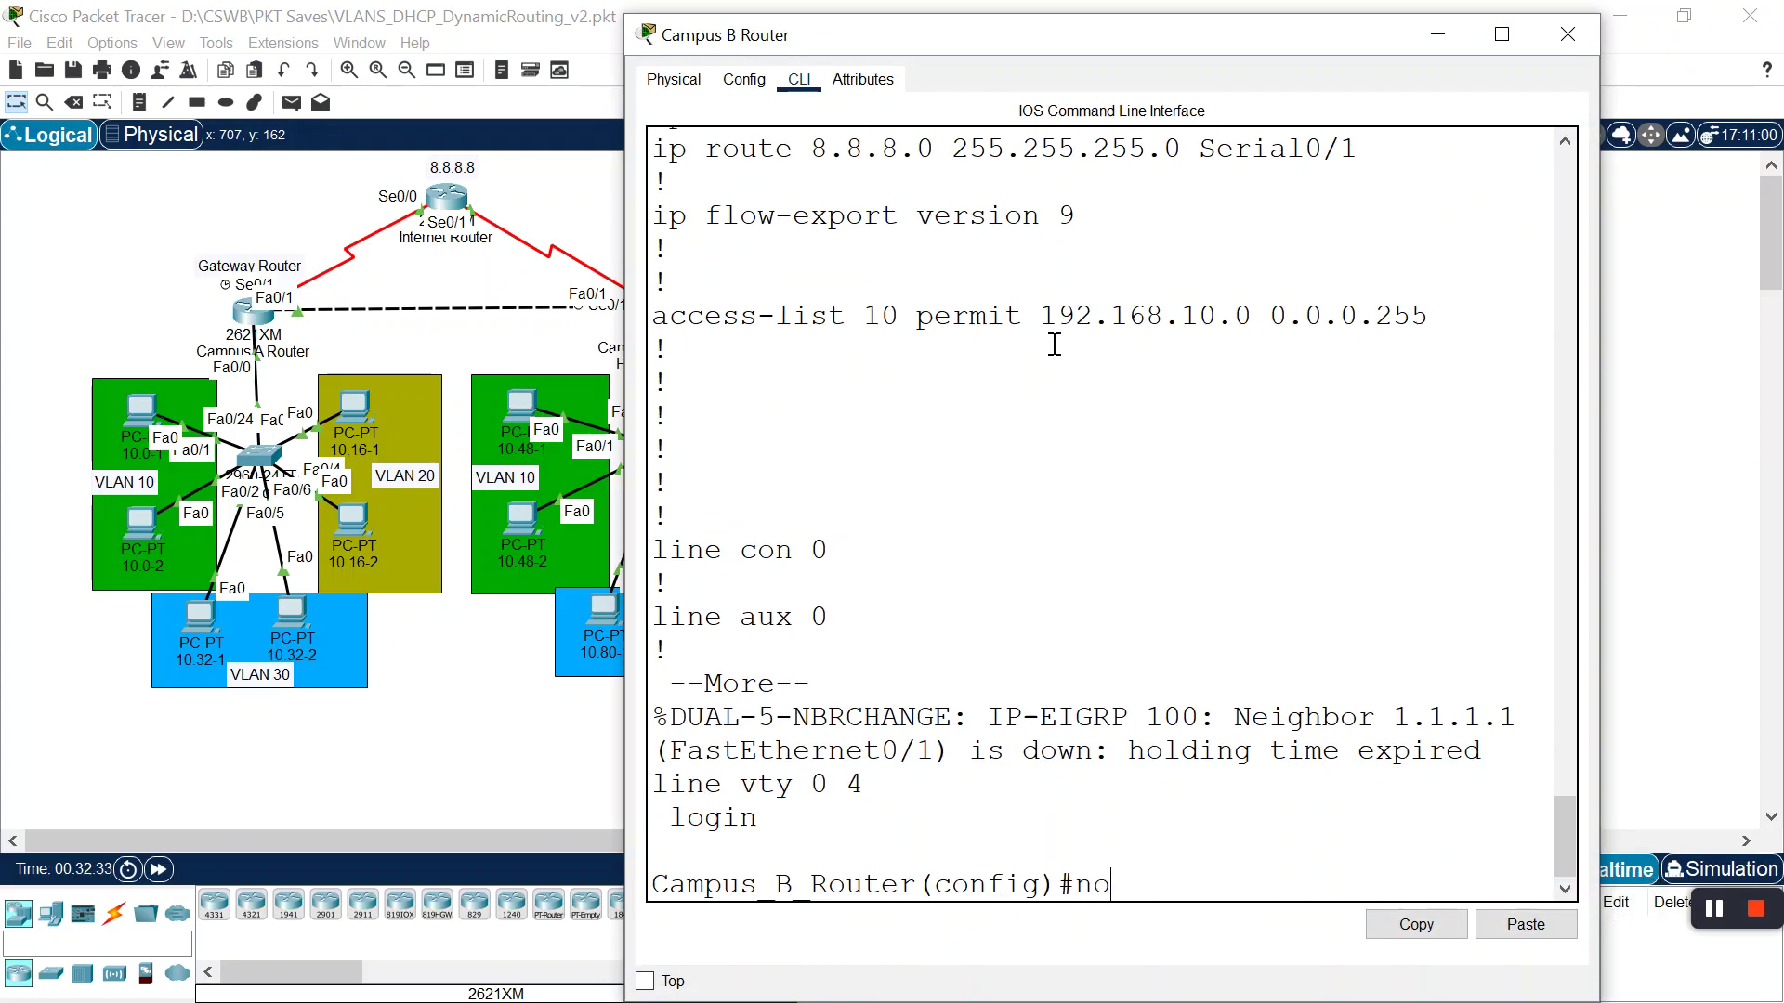
{"action": "type", "text": " router eigrp"}
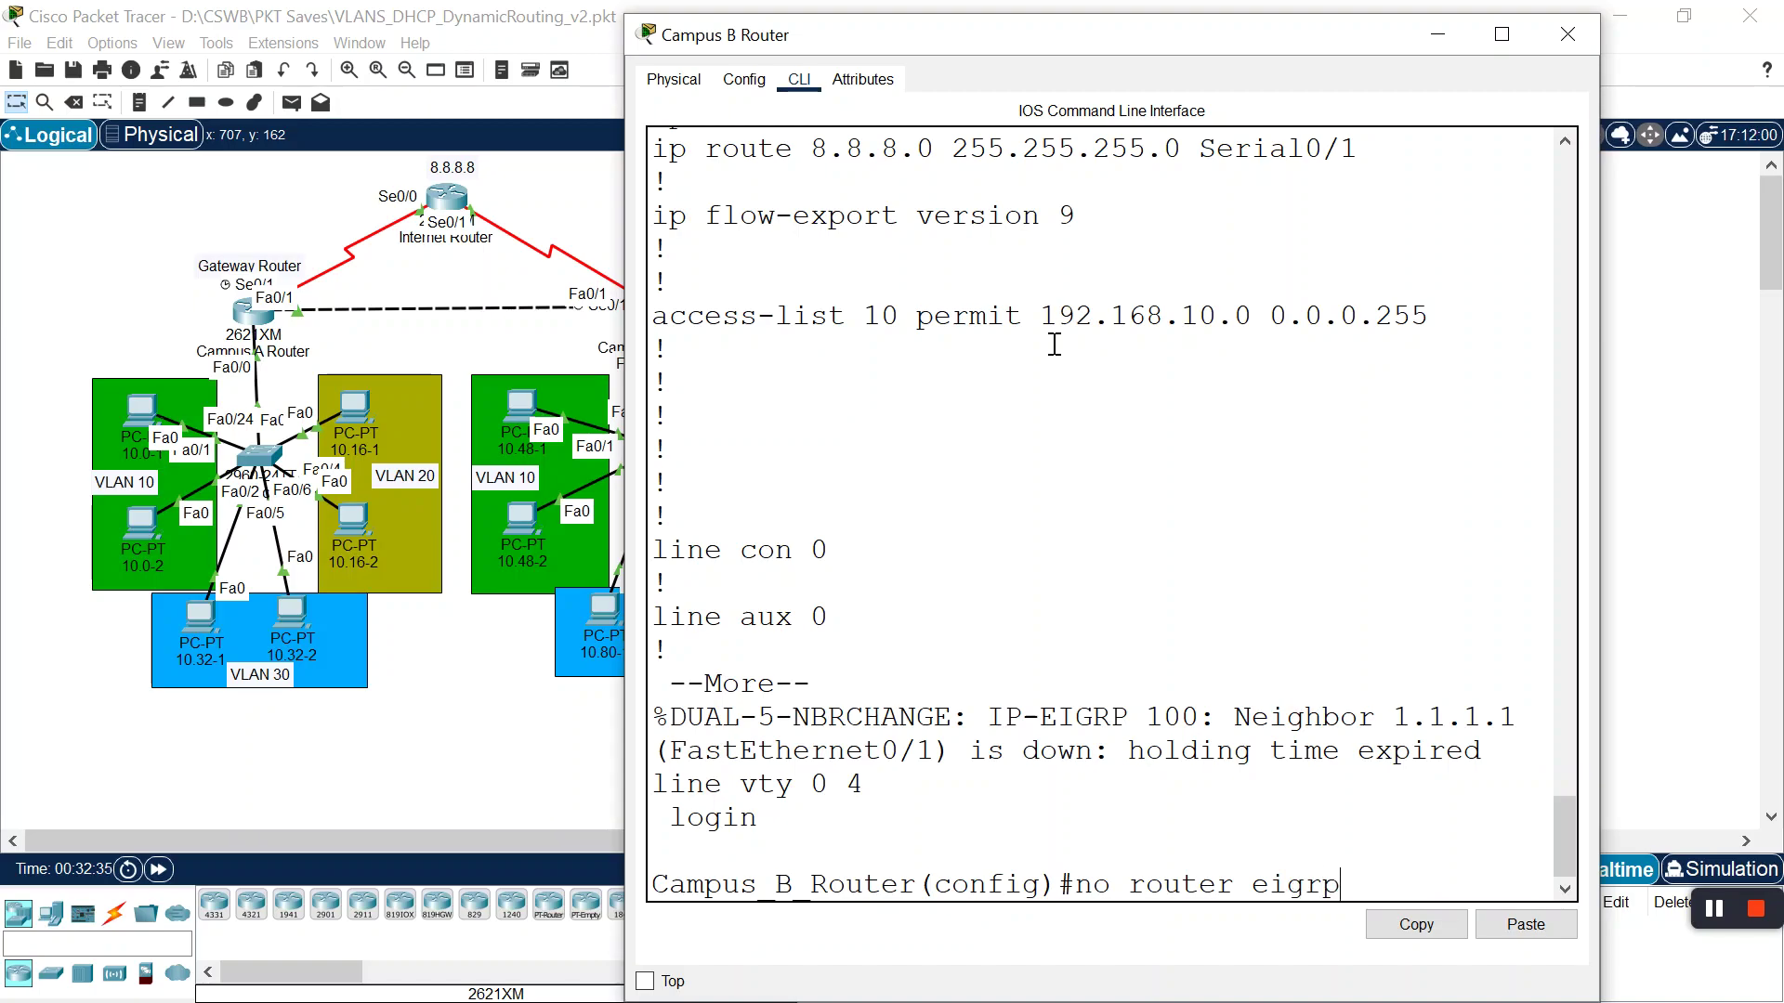
{"action": "type", "text": " 10"}
{"action": "key", "text": "BackSpace"}
{"action": "type", "text": "00"}
{"action": "key", "text": "Return"}
Show Campus B router's full running configuration and check whether any EIGRP section remains
{"action": "type", "text": "do sh ru"}
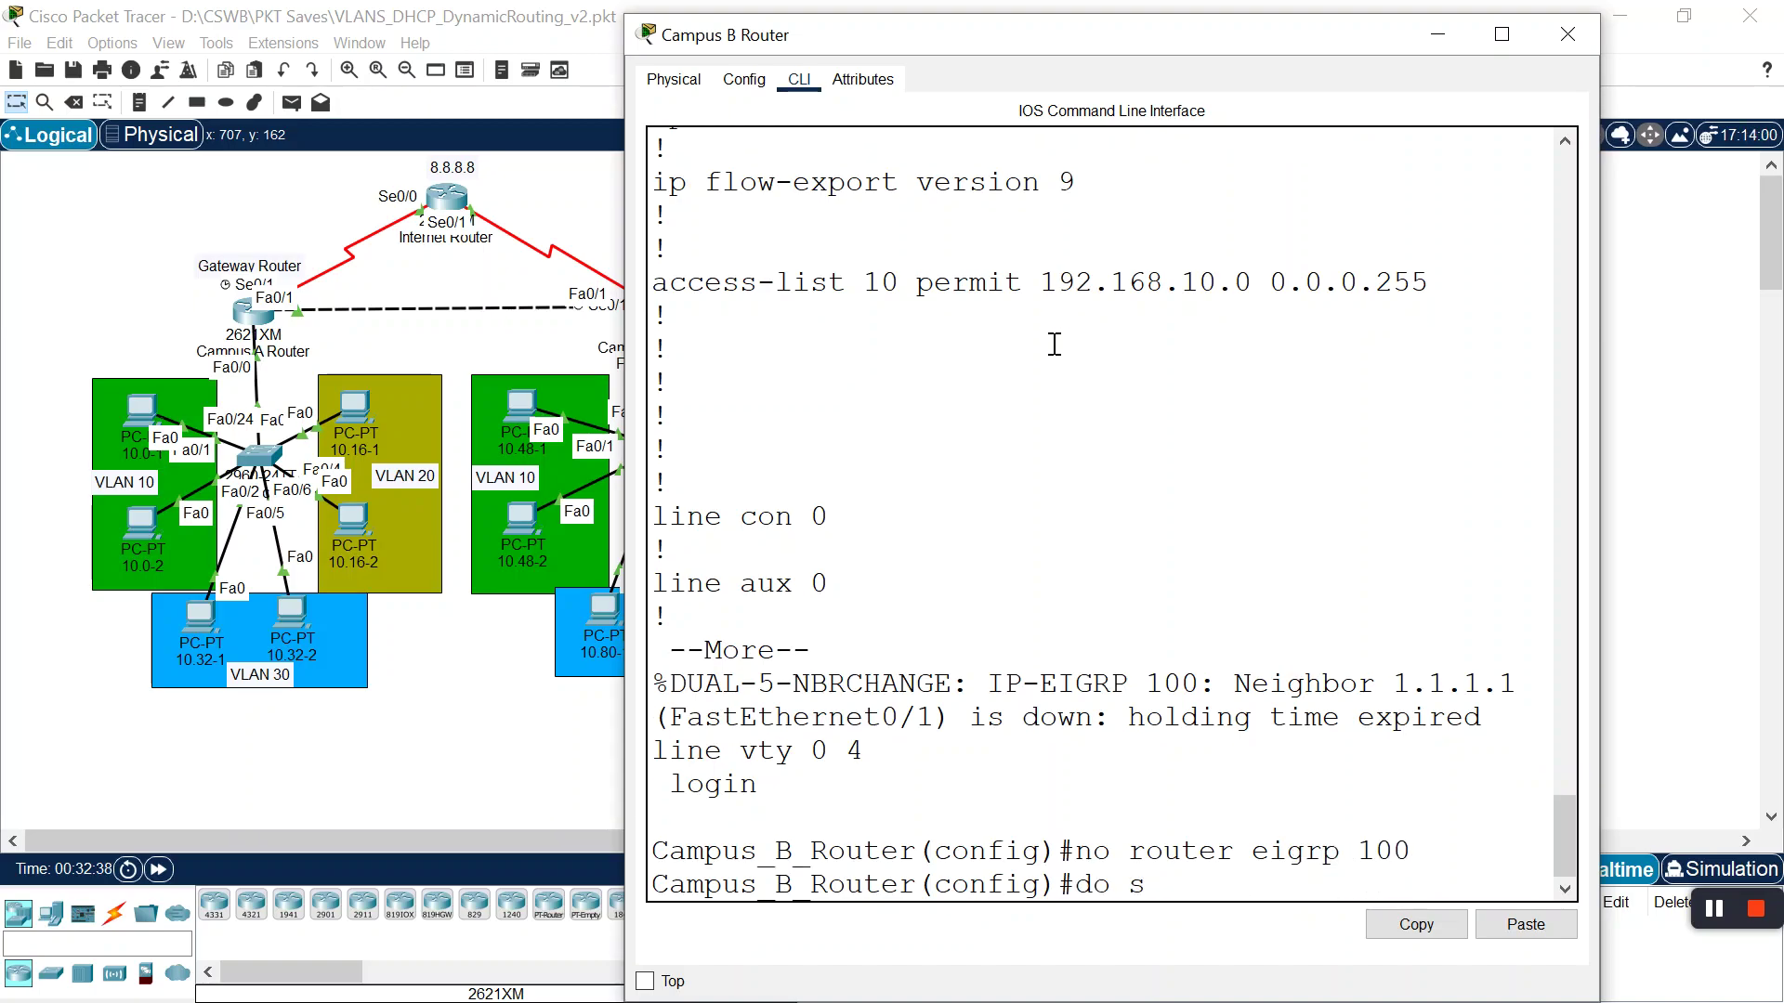
{"action": "key", "text": "Return"}
{"action": "key", "text": "space"}
{"action": "key", "text": "space"}
{"action": "key", "text": "space"}
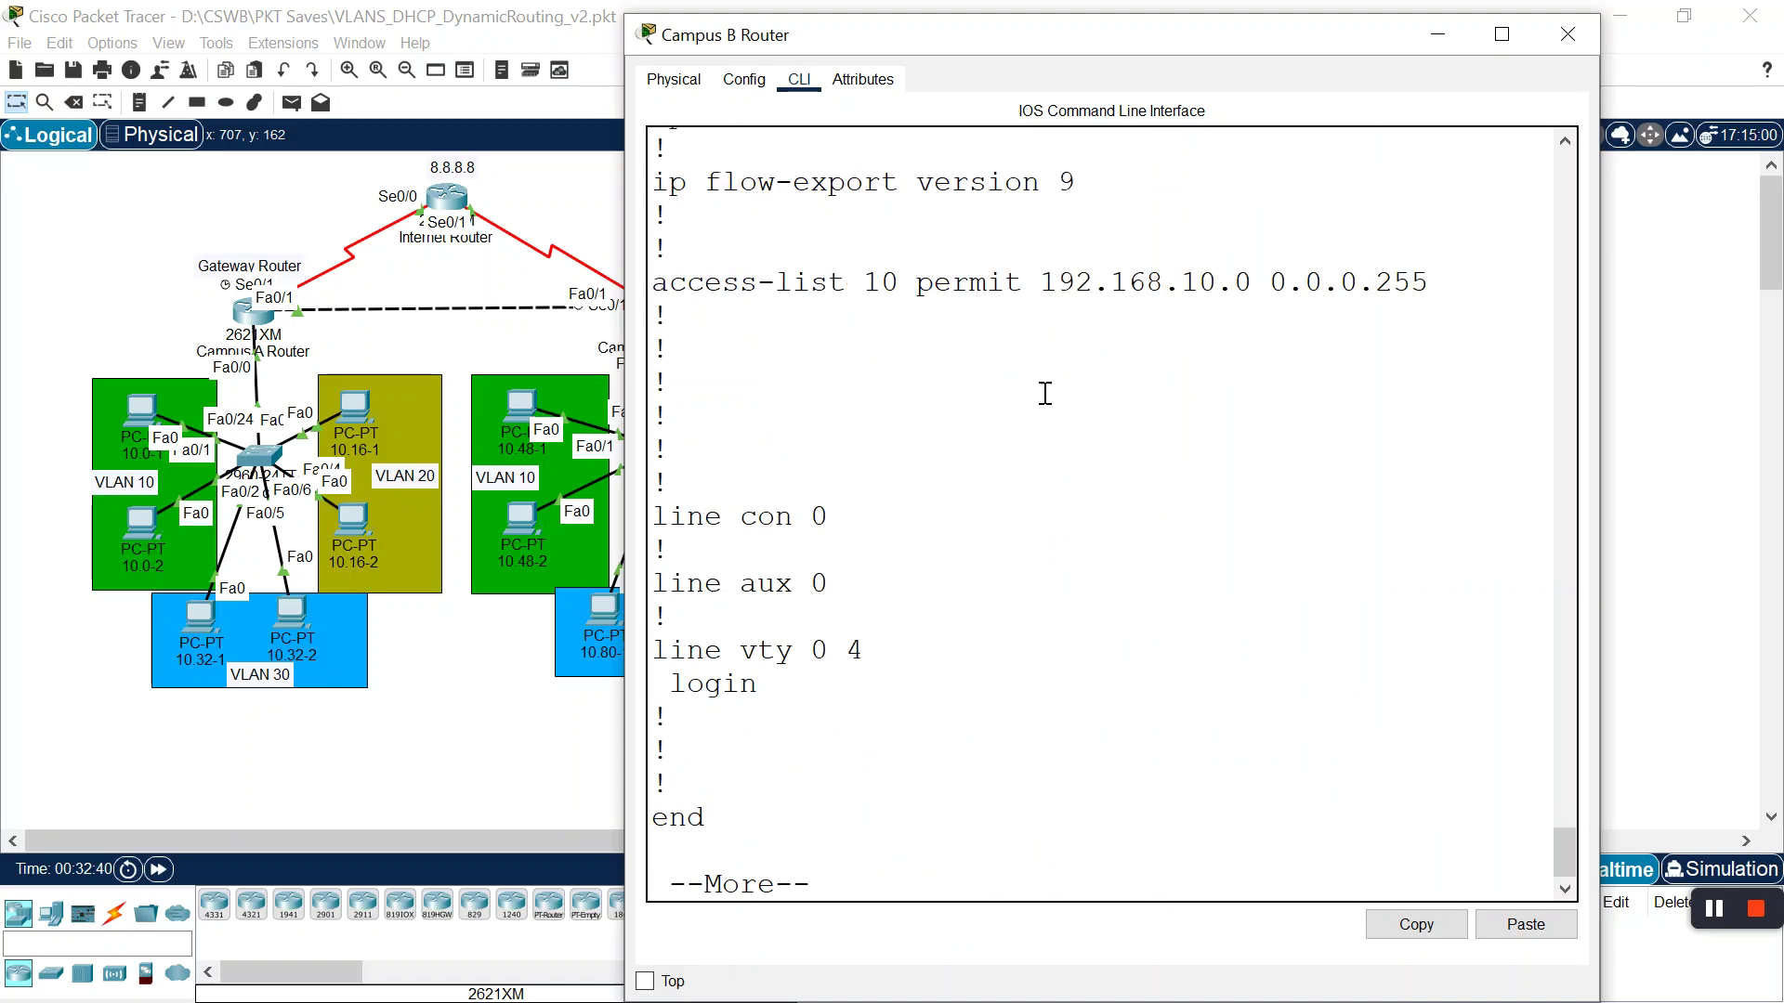
{"action": "scroll", "coordinate": [1044, 386], "scroll_direction": "up", "scroll_amount": 6}
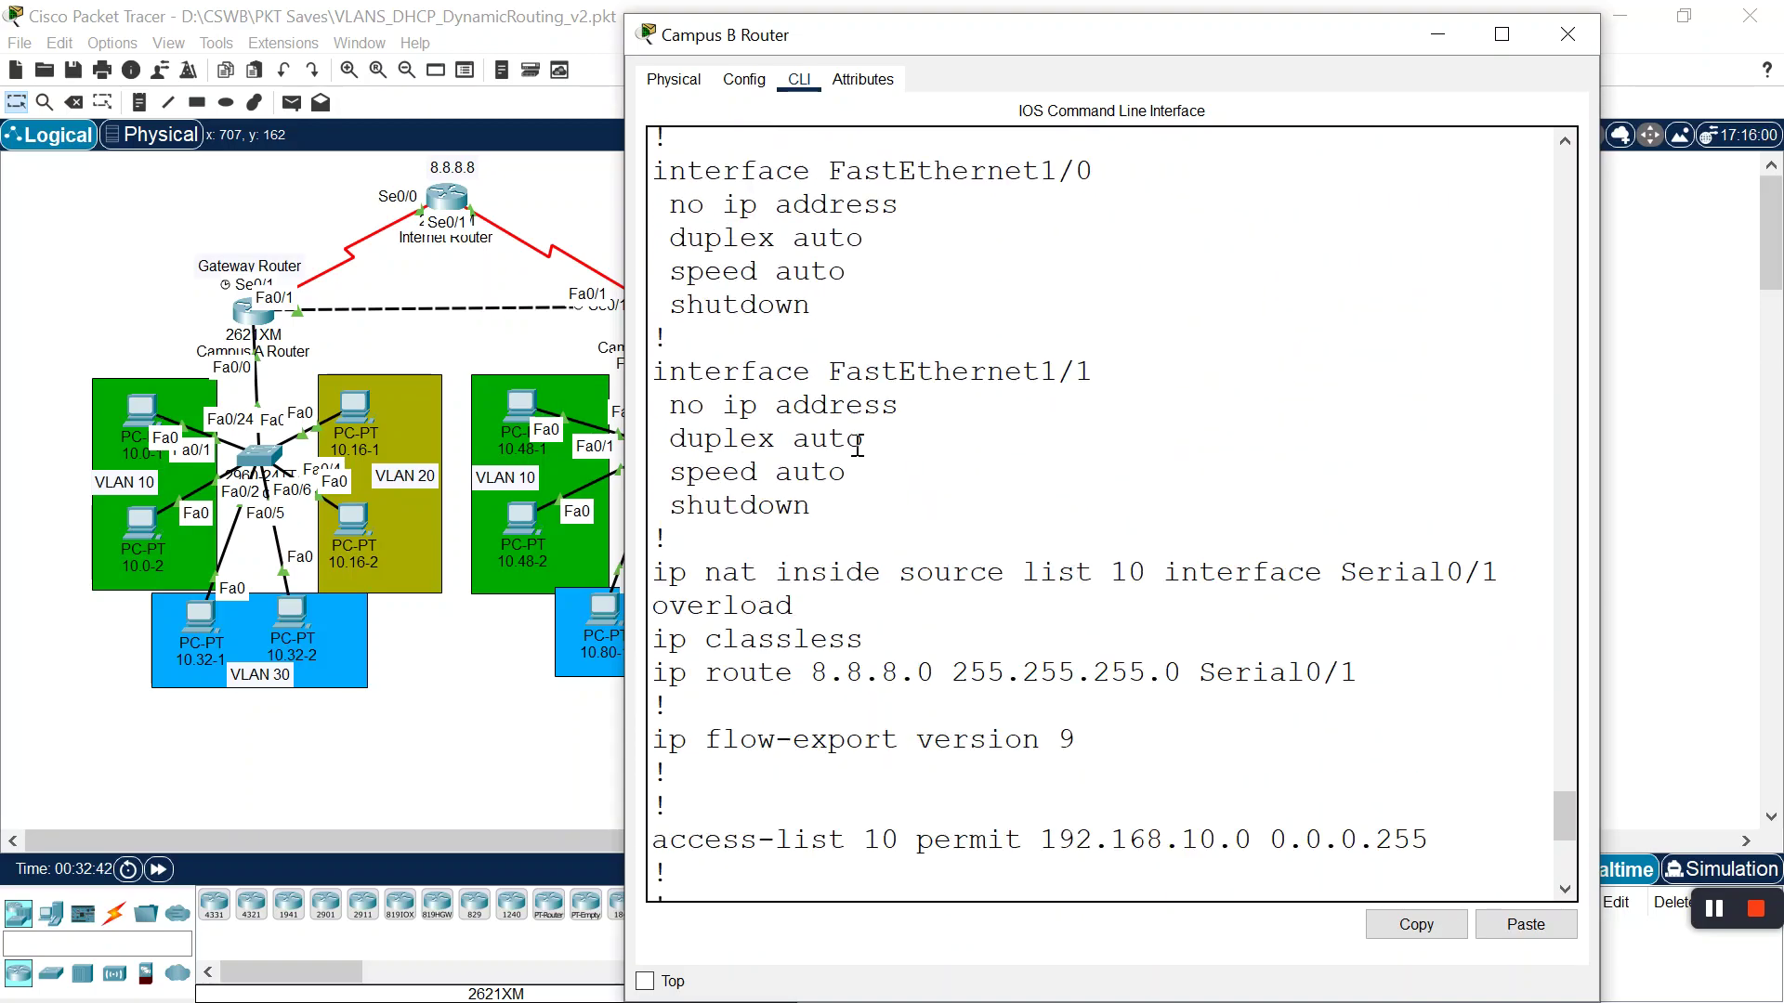
{"action": "scroll", "coordinate": [860, 449], "scroll_direction": "down", "scroll_amount": 6}
Show Campus B router's IP routing table and review its directly connected 192.168.10.x subnets
{"action": "type", "text": "do s"}
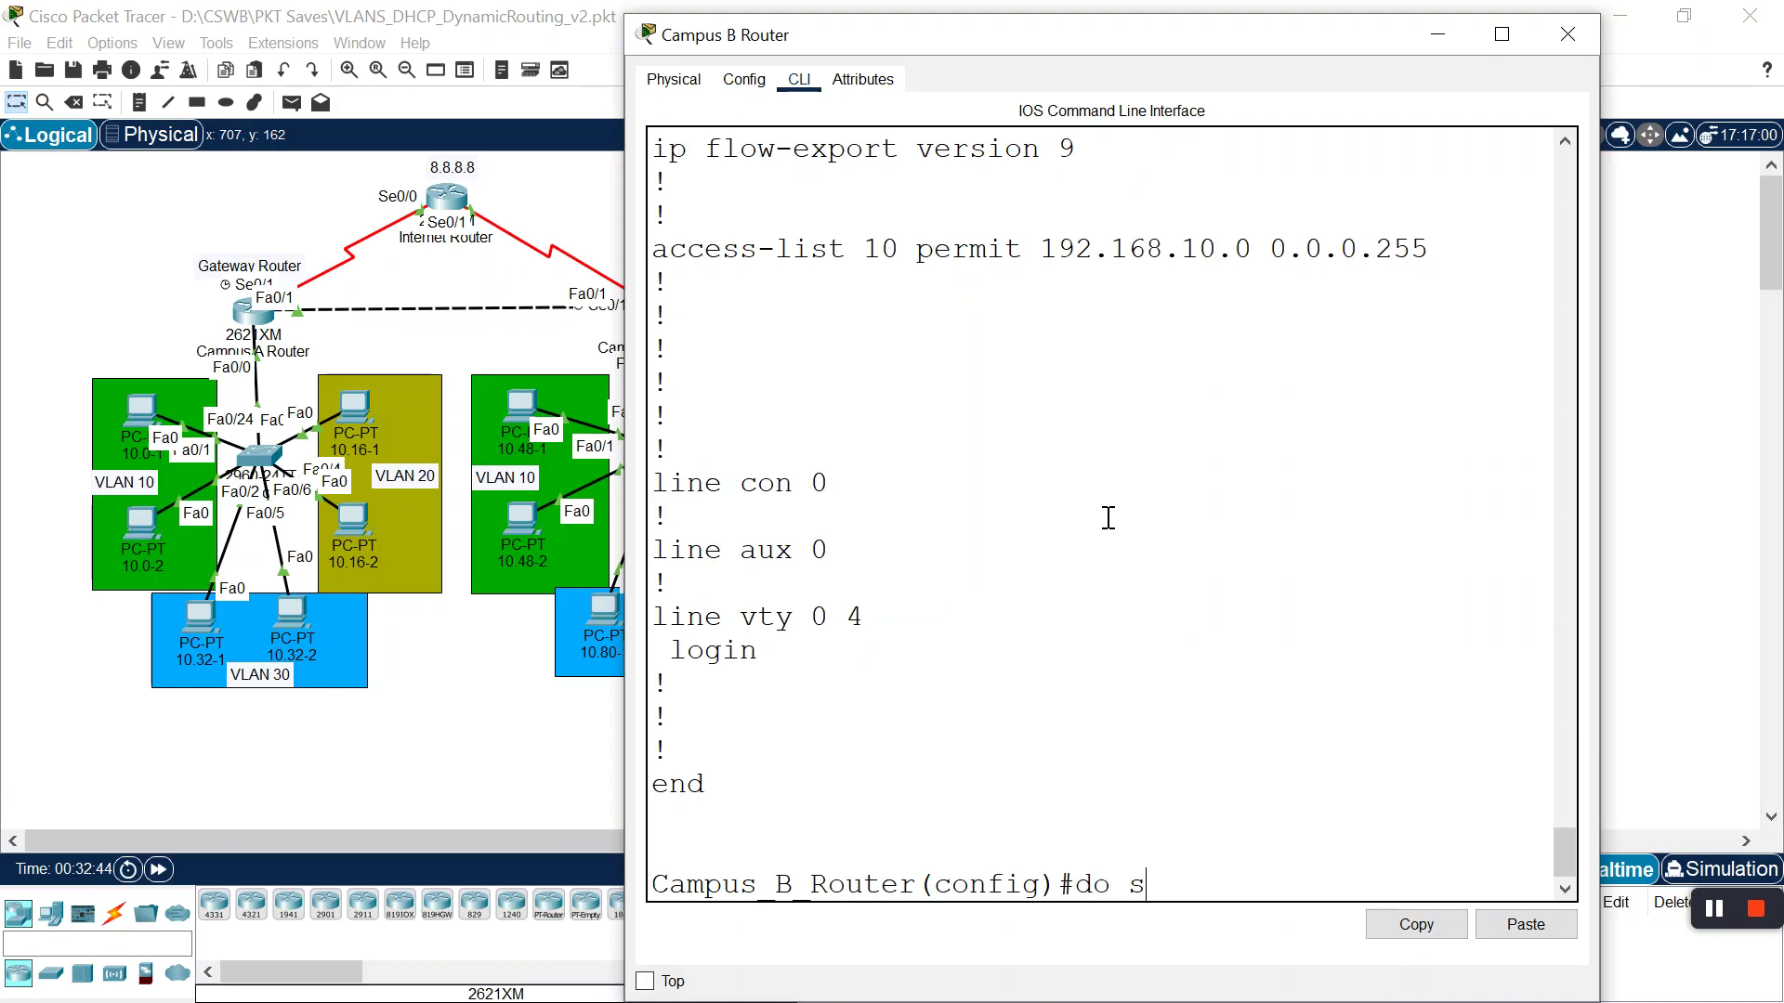
{"action": "type", "text": "h ip ro"}
{"action": "key", "text": "Return"}
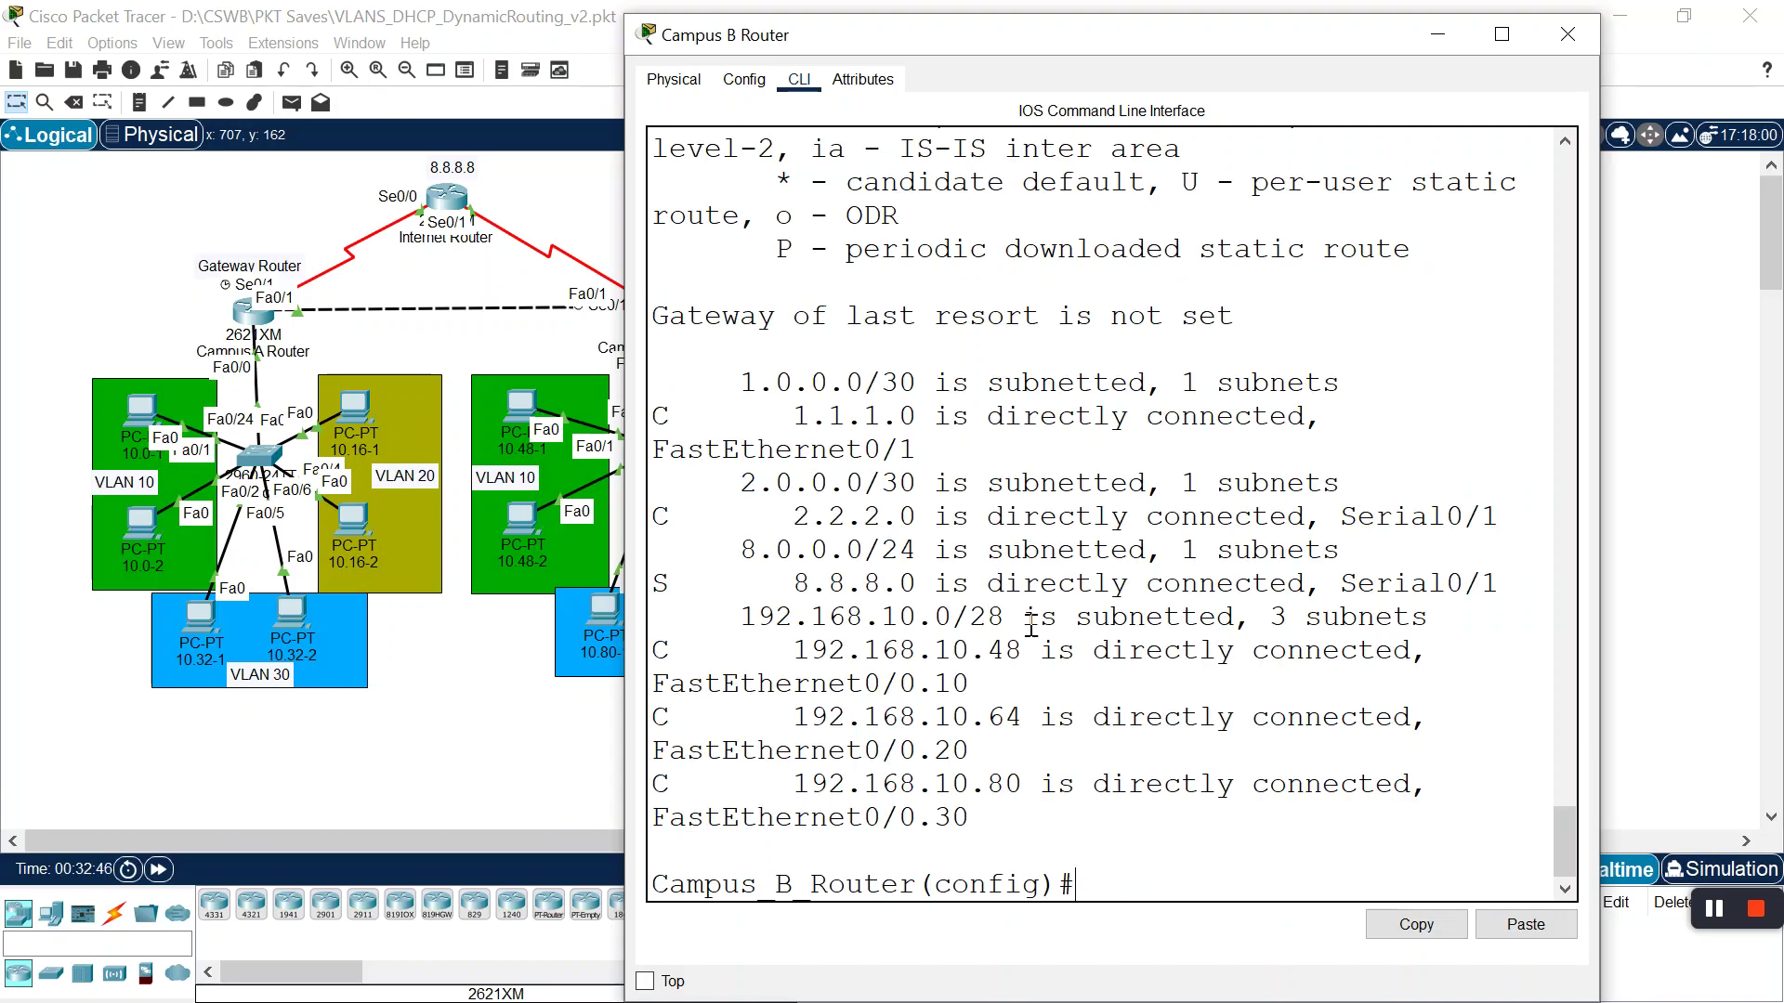
{"action": "left_click_drag", "start_coordinate": [949, 650], "coordinate": [1011, 741]}
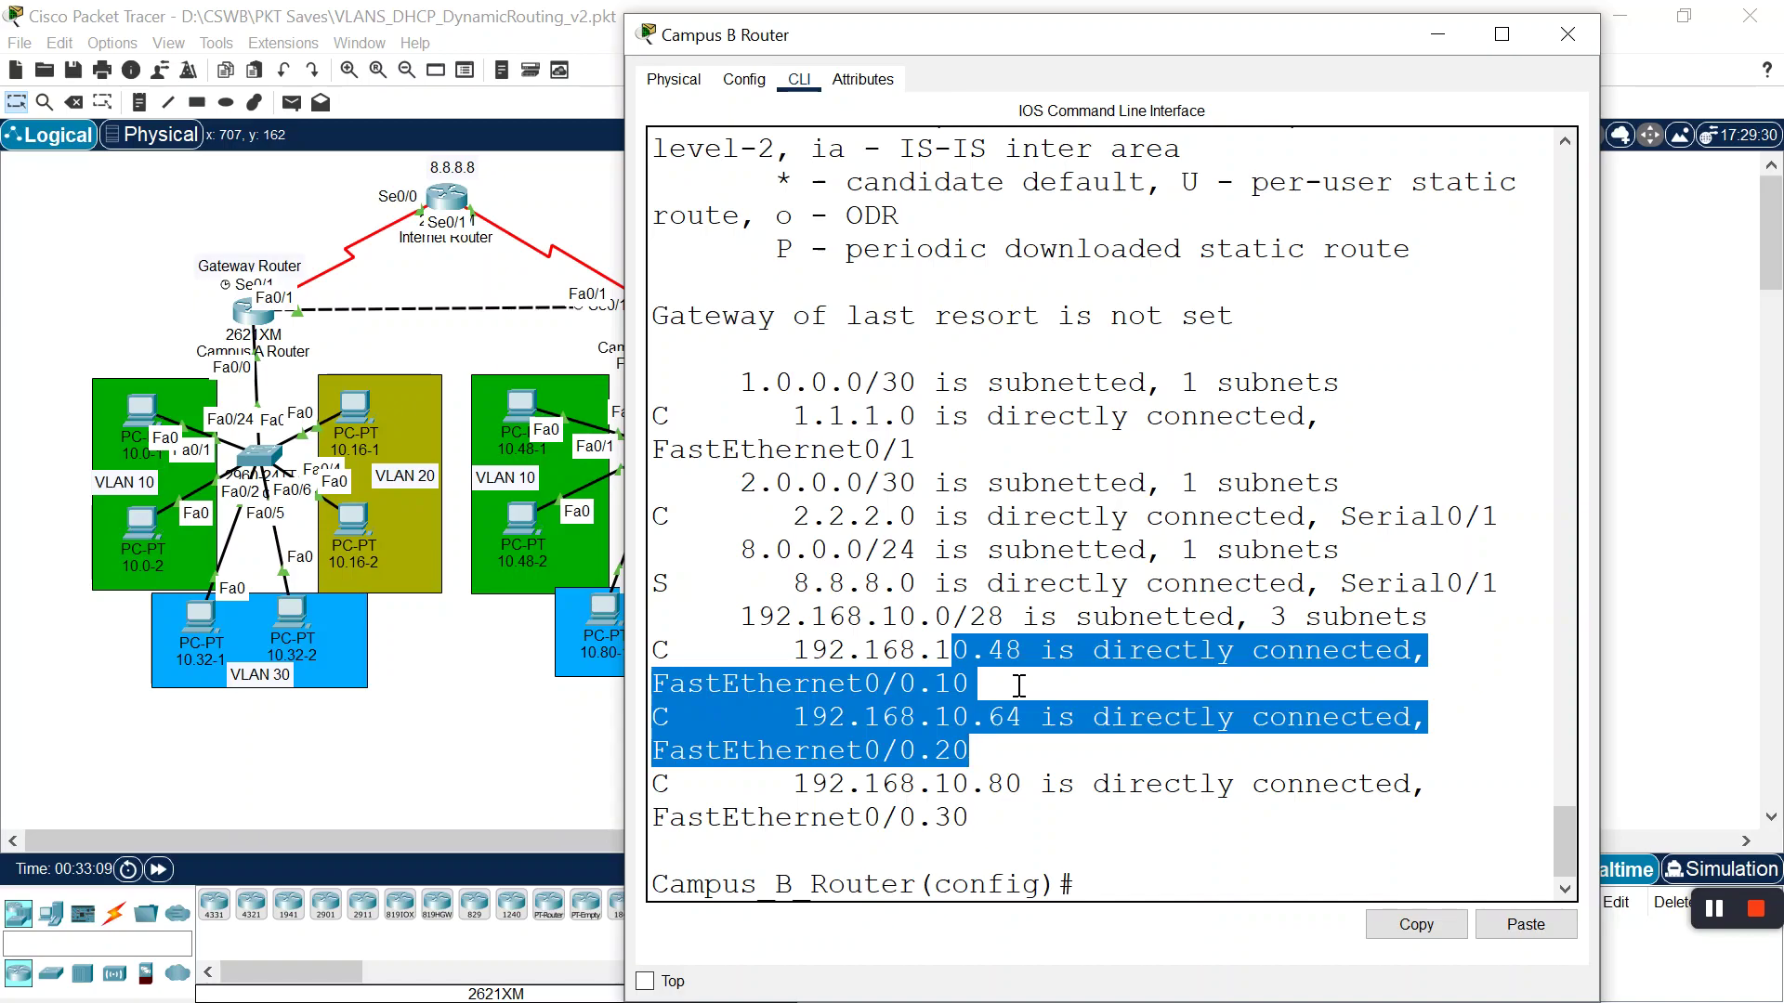
Start the EIGRP 100 routing process on Campus B router and disable its automatic summarization
{"action": "type", "text": "router eigrp 100"}
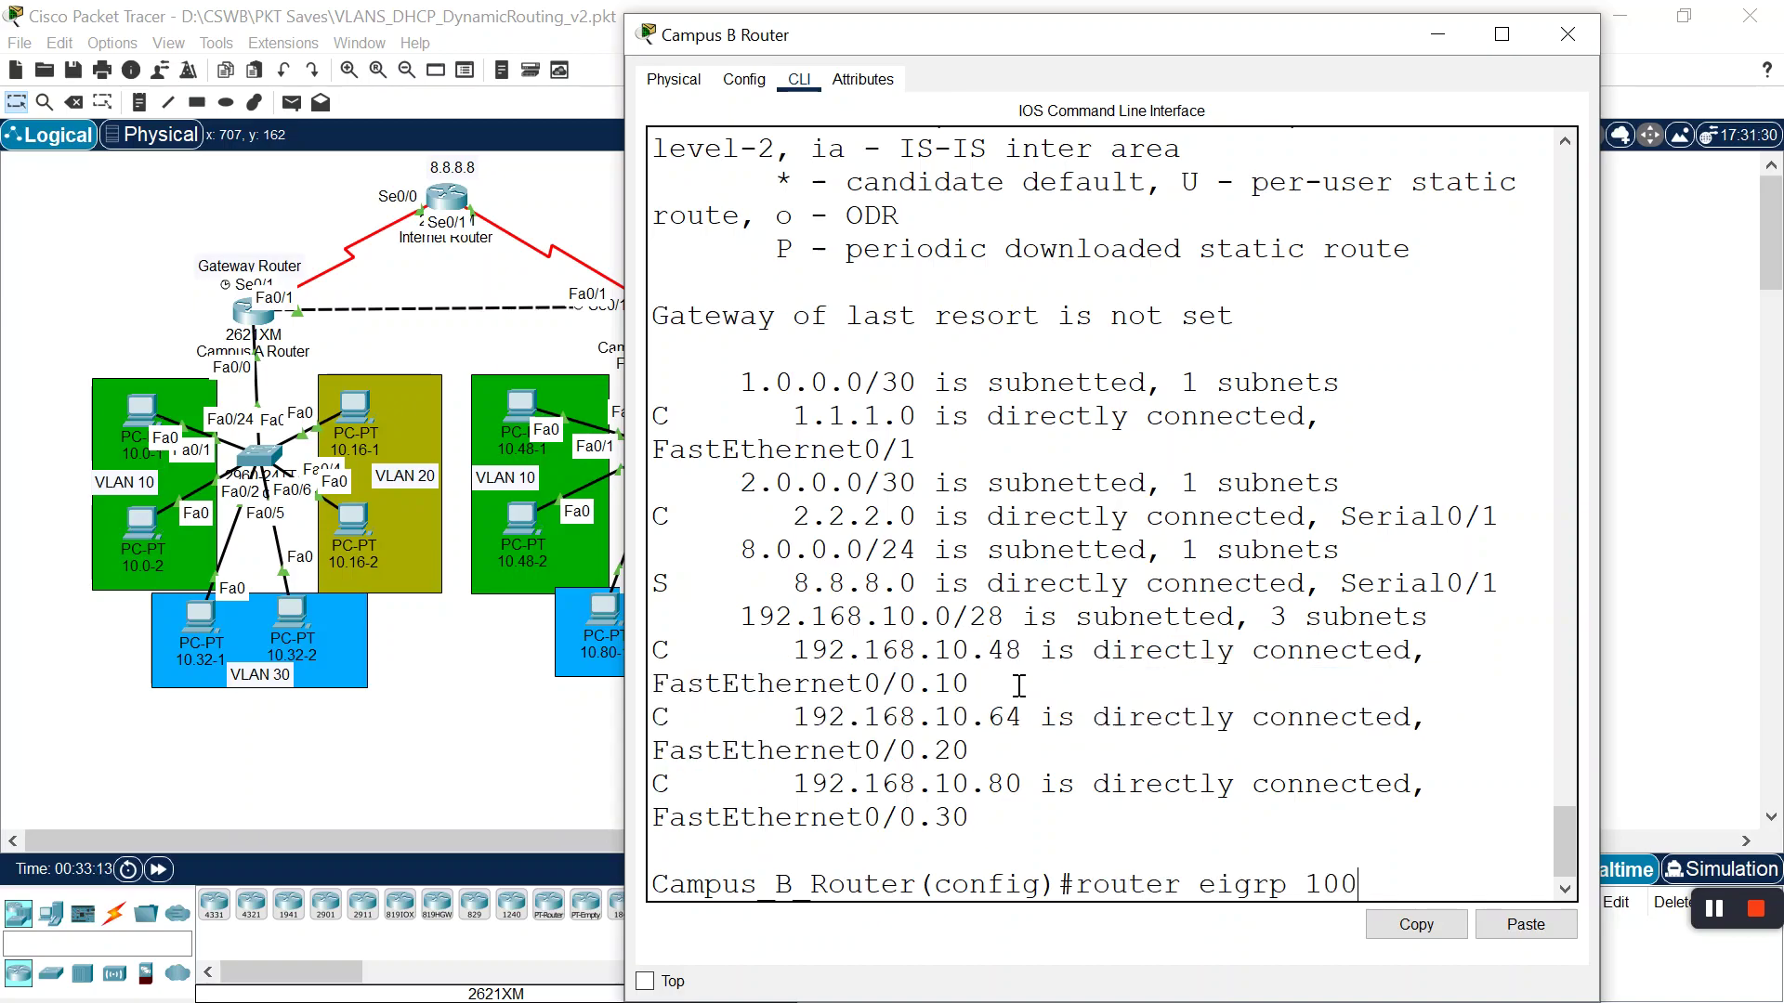
{"action": "key", "text": "Return"}
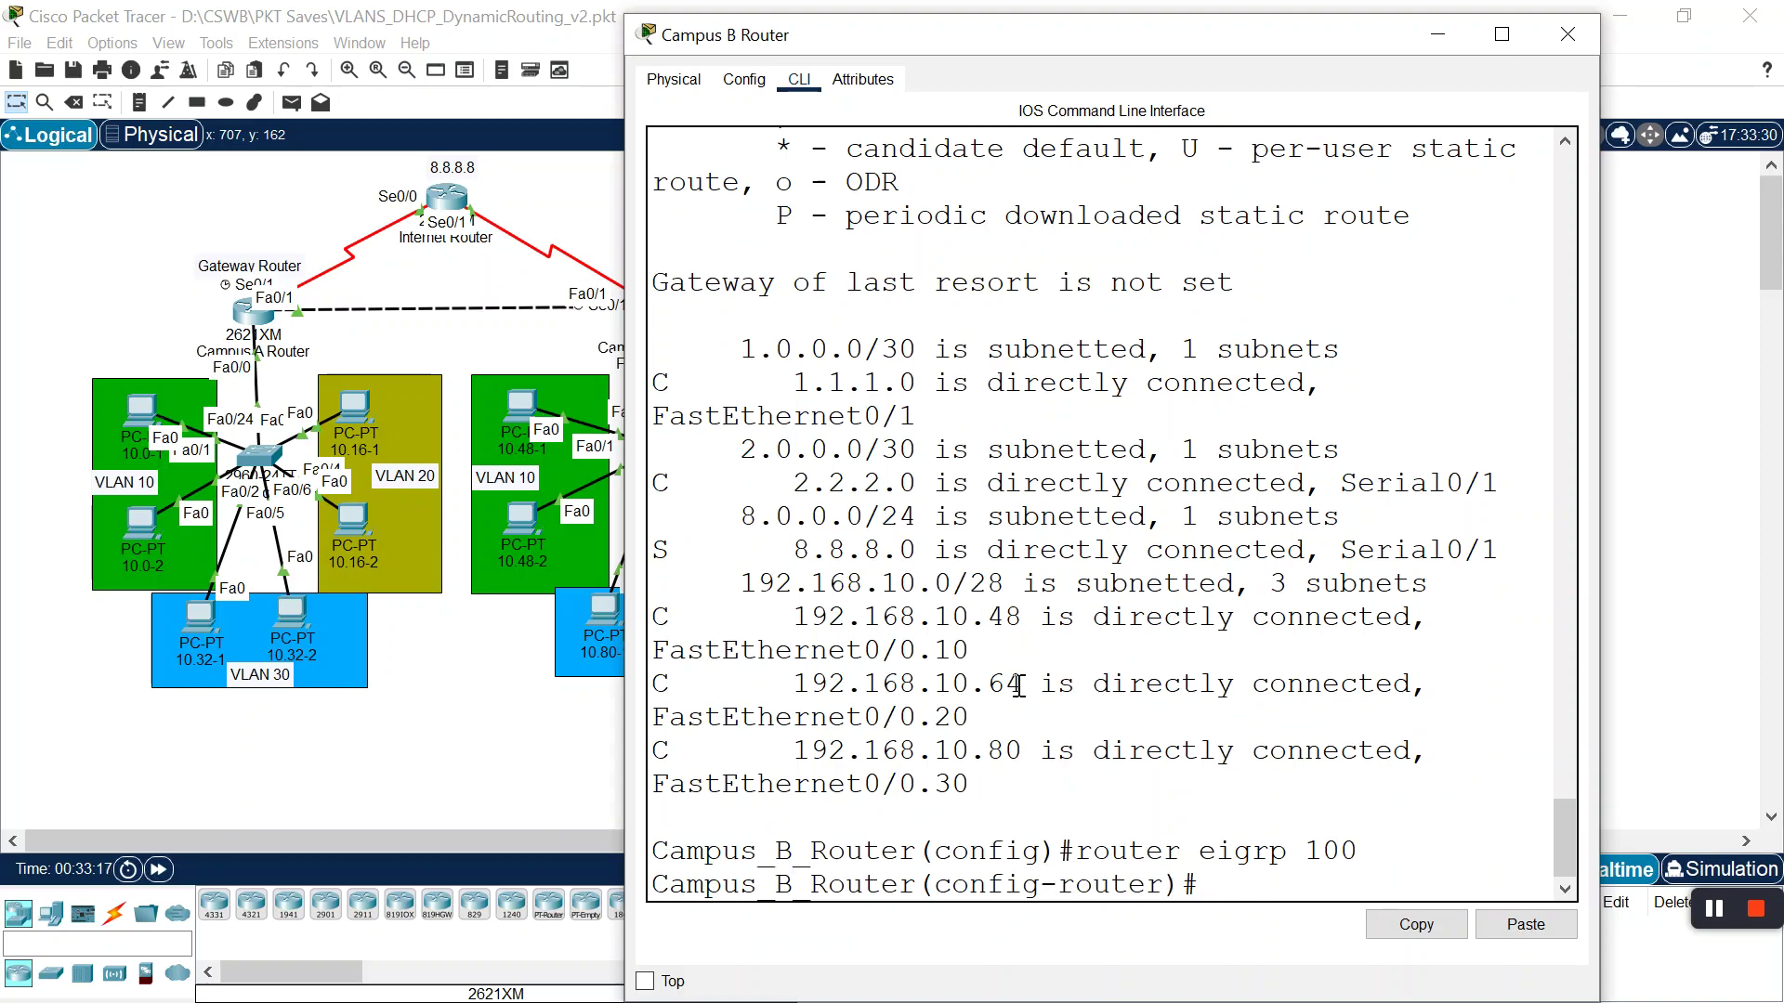
{"action": "type", "text": "no aut"}
{"action": "key", "text": "Tab"}
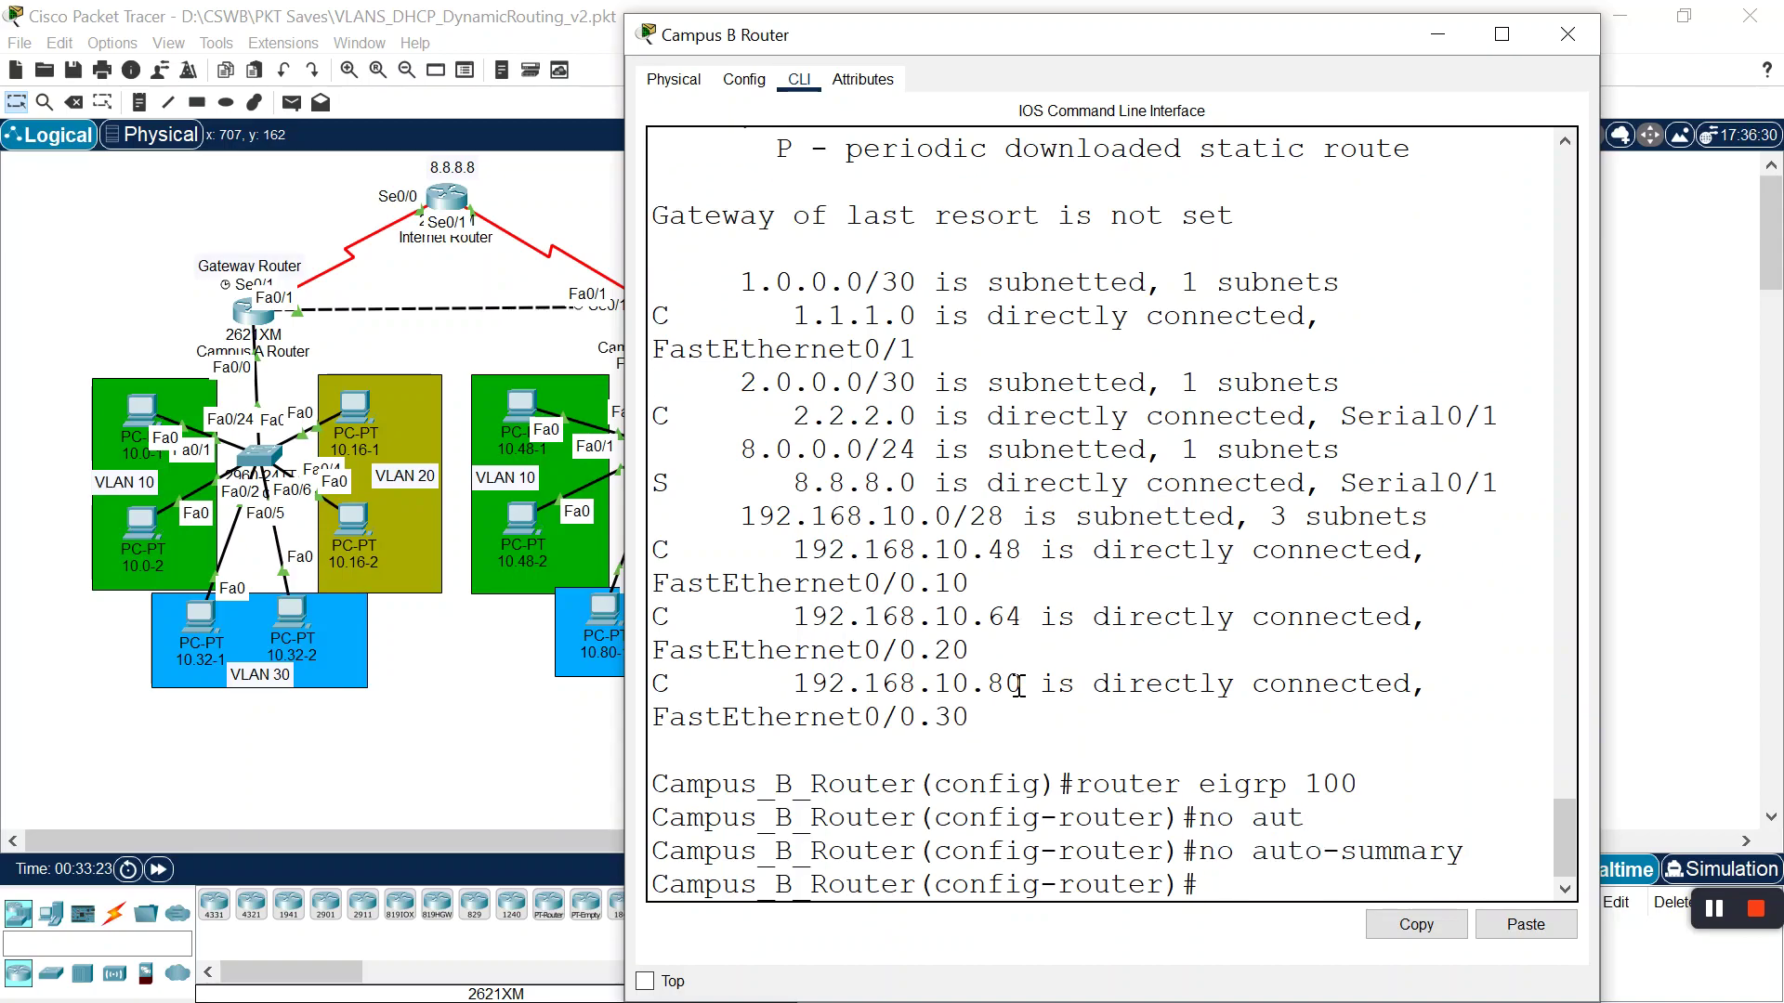
Advertise network 192.168.10.48 in Campus B router's EIGRP 100 process, taking the address from the connected routes
{"action": "left_click_drag", "start_coordinate": [1000, 568], "coordinate": [779, 555]}
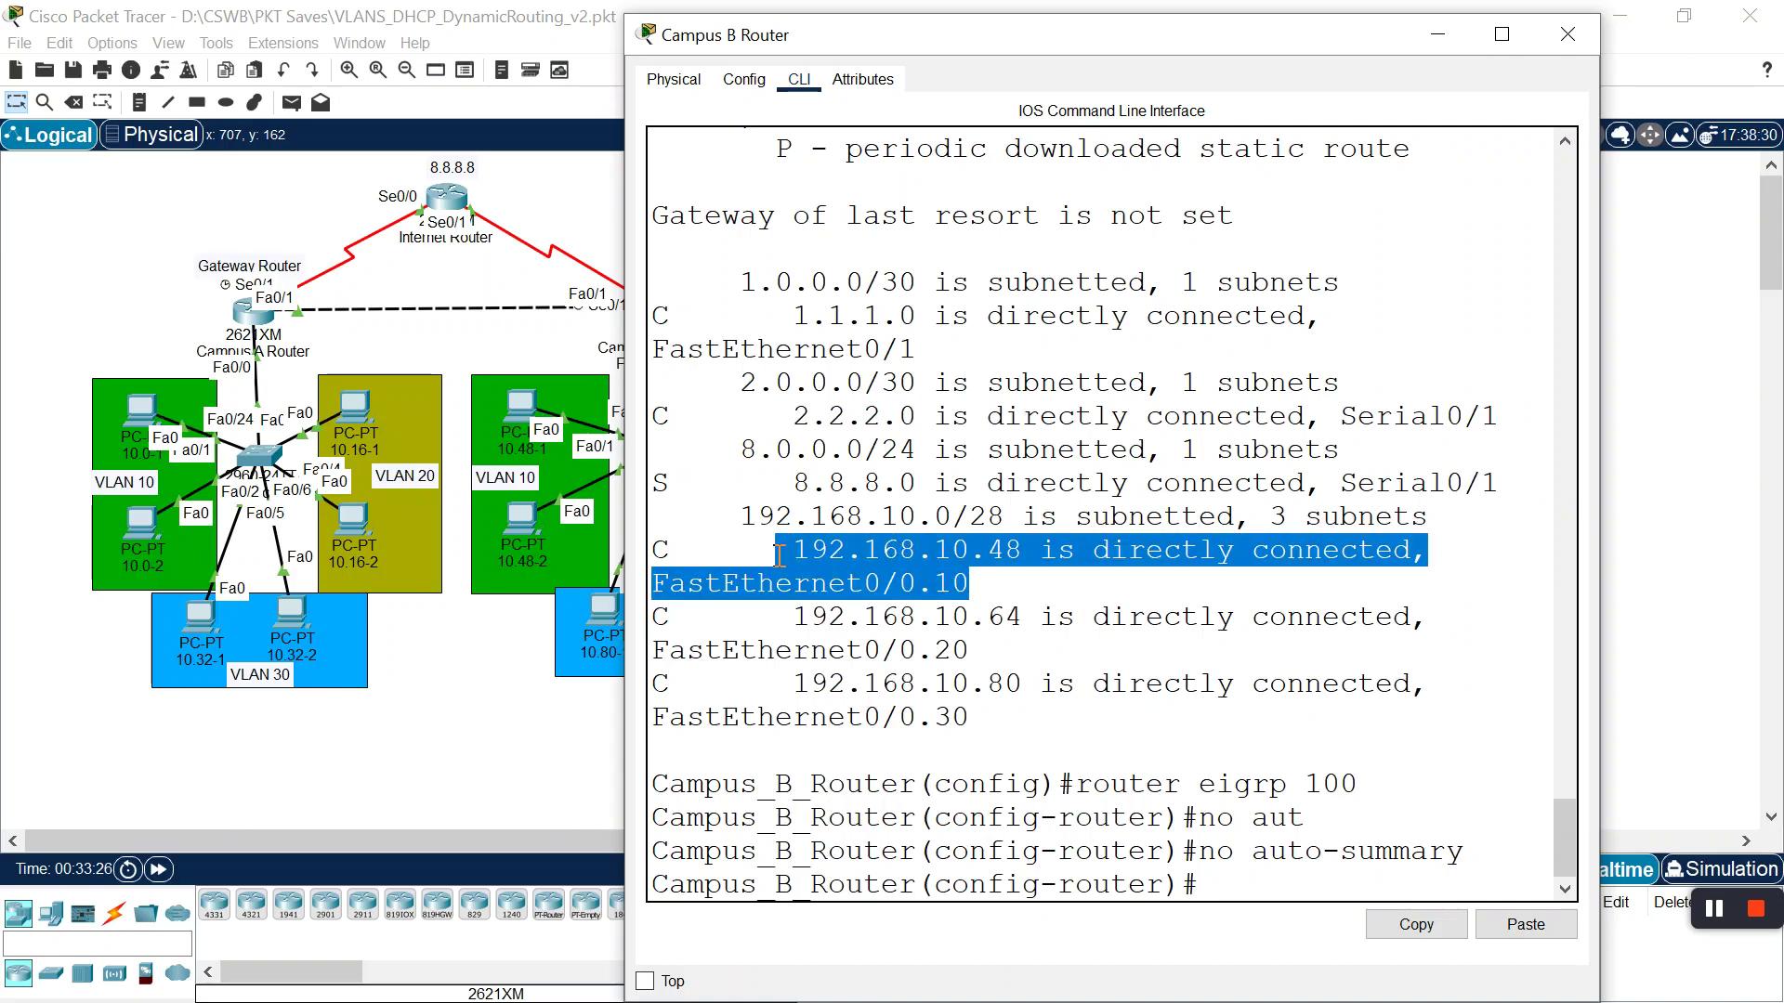
{"action": "left_click_drag", "start_coordinate": [706, 516], "coordinate": [826, 518]}
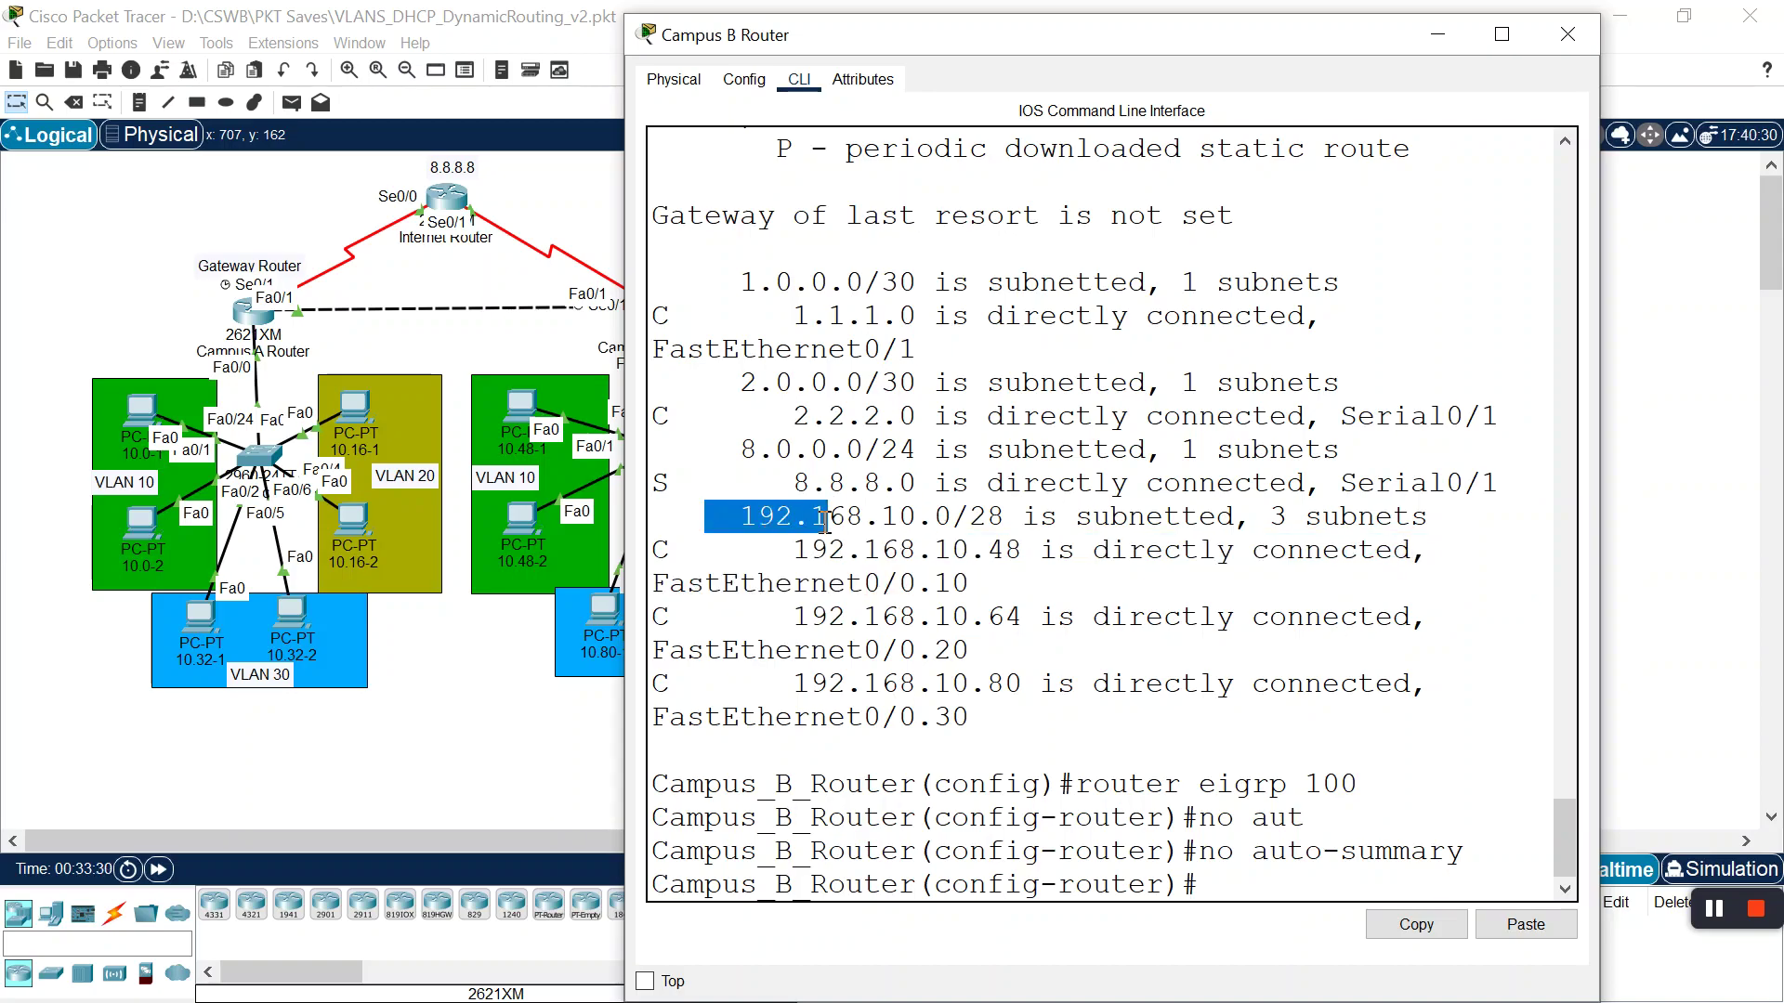
{"action": "left_click", "coordinate": [1373, 934]}
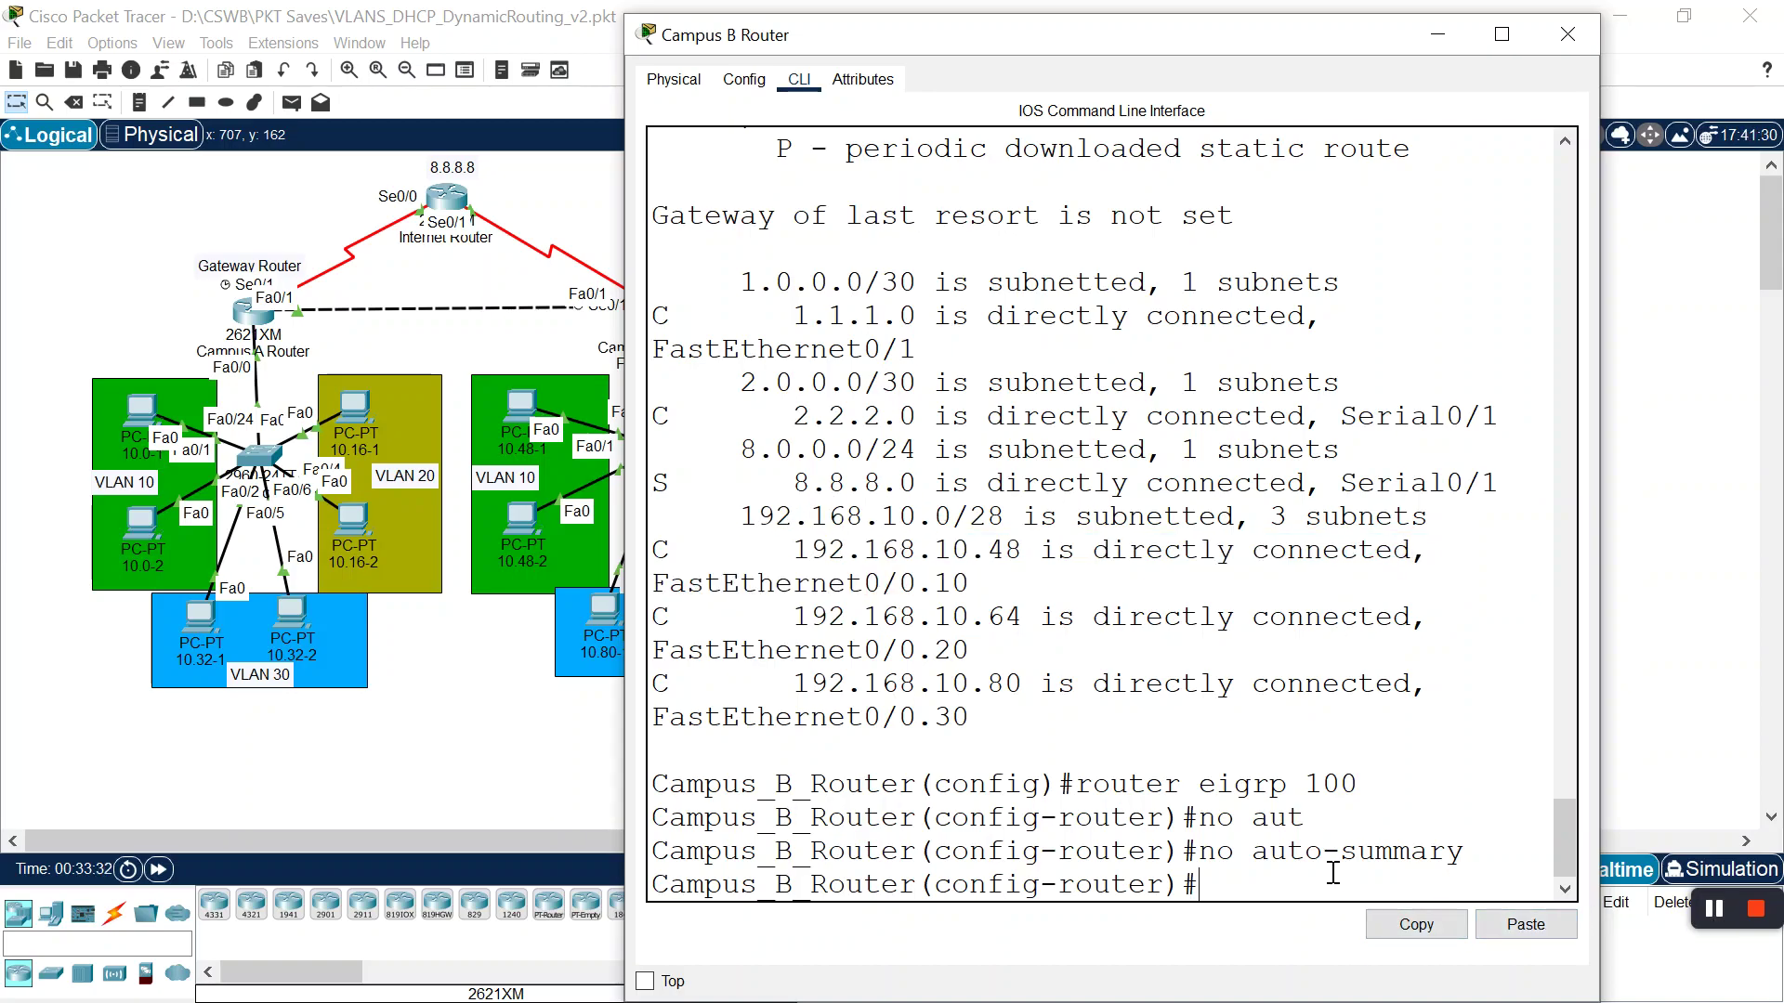
{"action": "type", "text": "192.1"}
{"action": "key", "text": "BackSpace"}
{"action": "key", "text": "BackSpace"}
{"action": "key", "text": "BackSpace"}
{"action": "key", "text": "BackSpace"}
{"action": "key", "text": "BackSpace"}
{"action": "type", "text": "net"}
{"action": "key", "text": "Tab"}
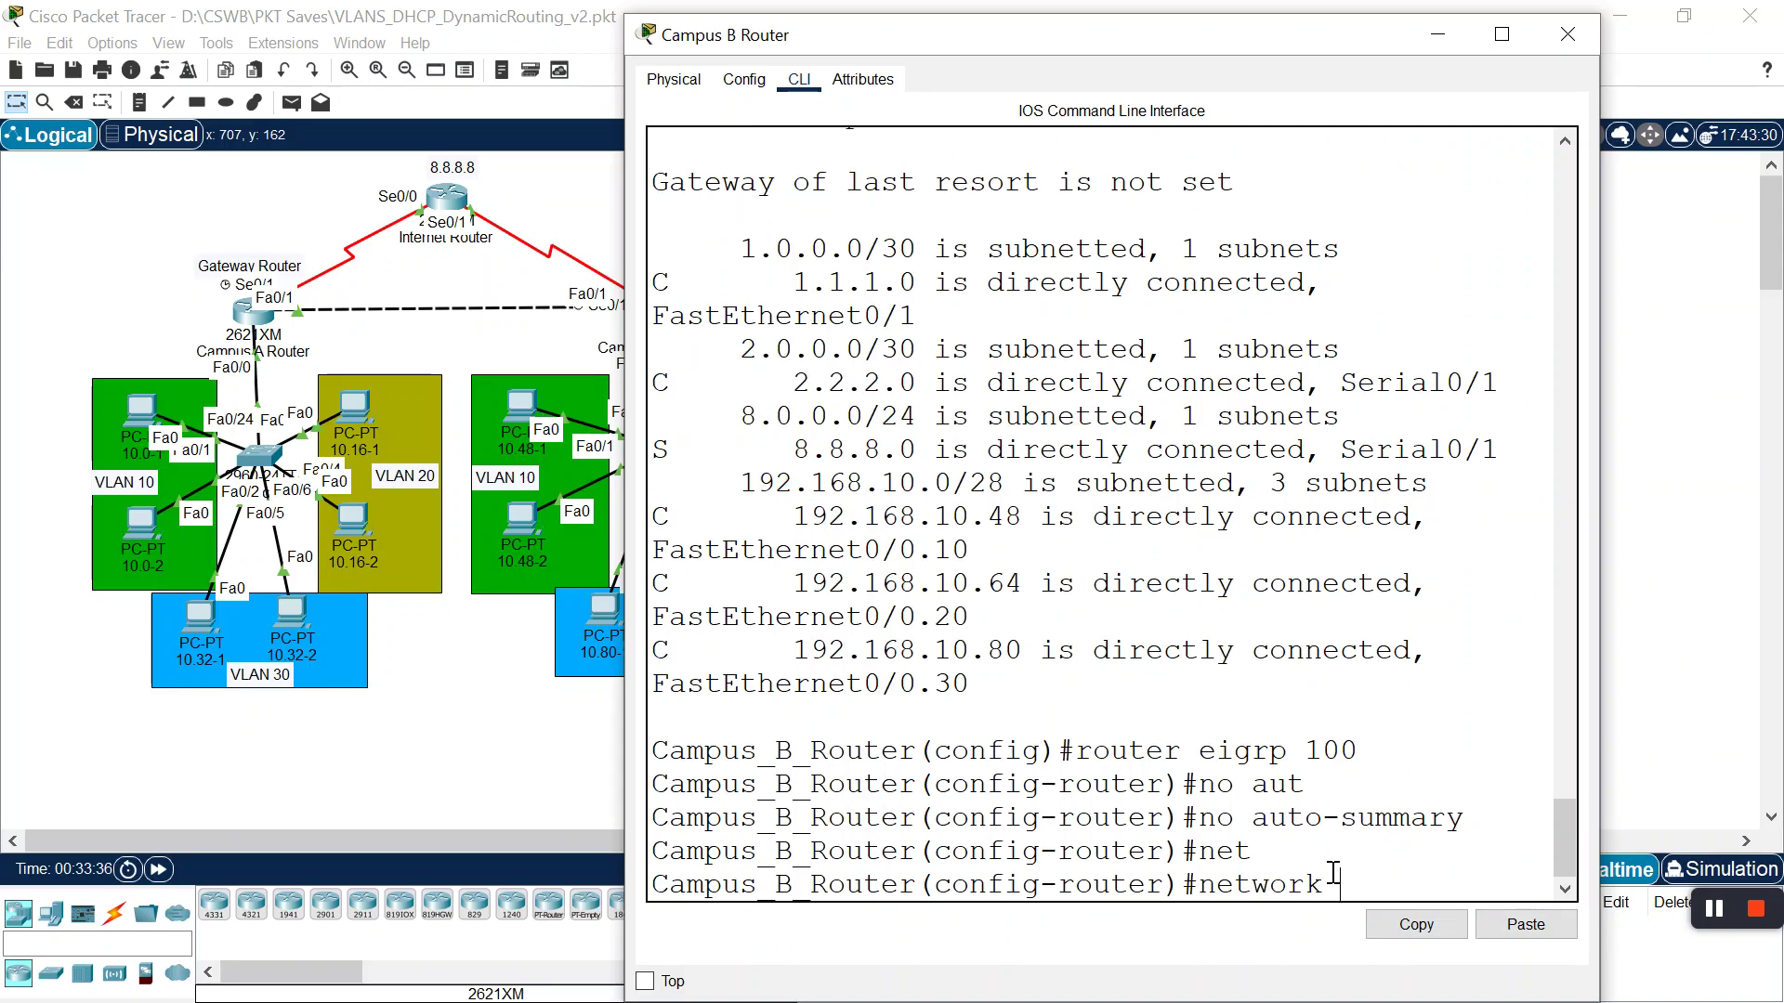
{"action": "type", "text": "192.168."}
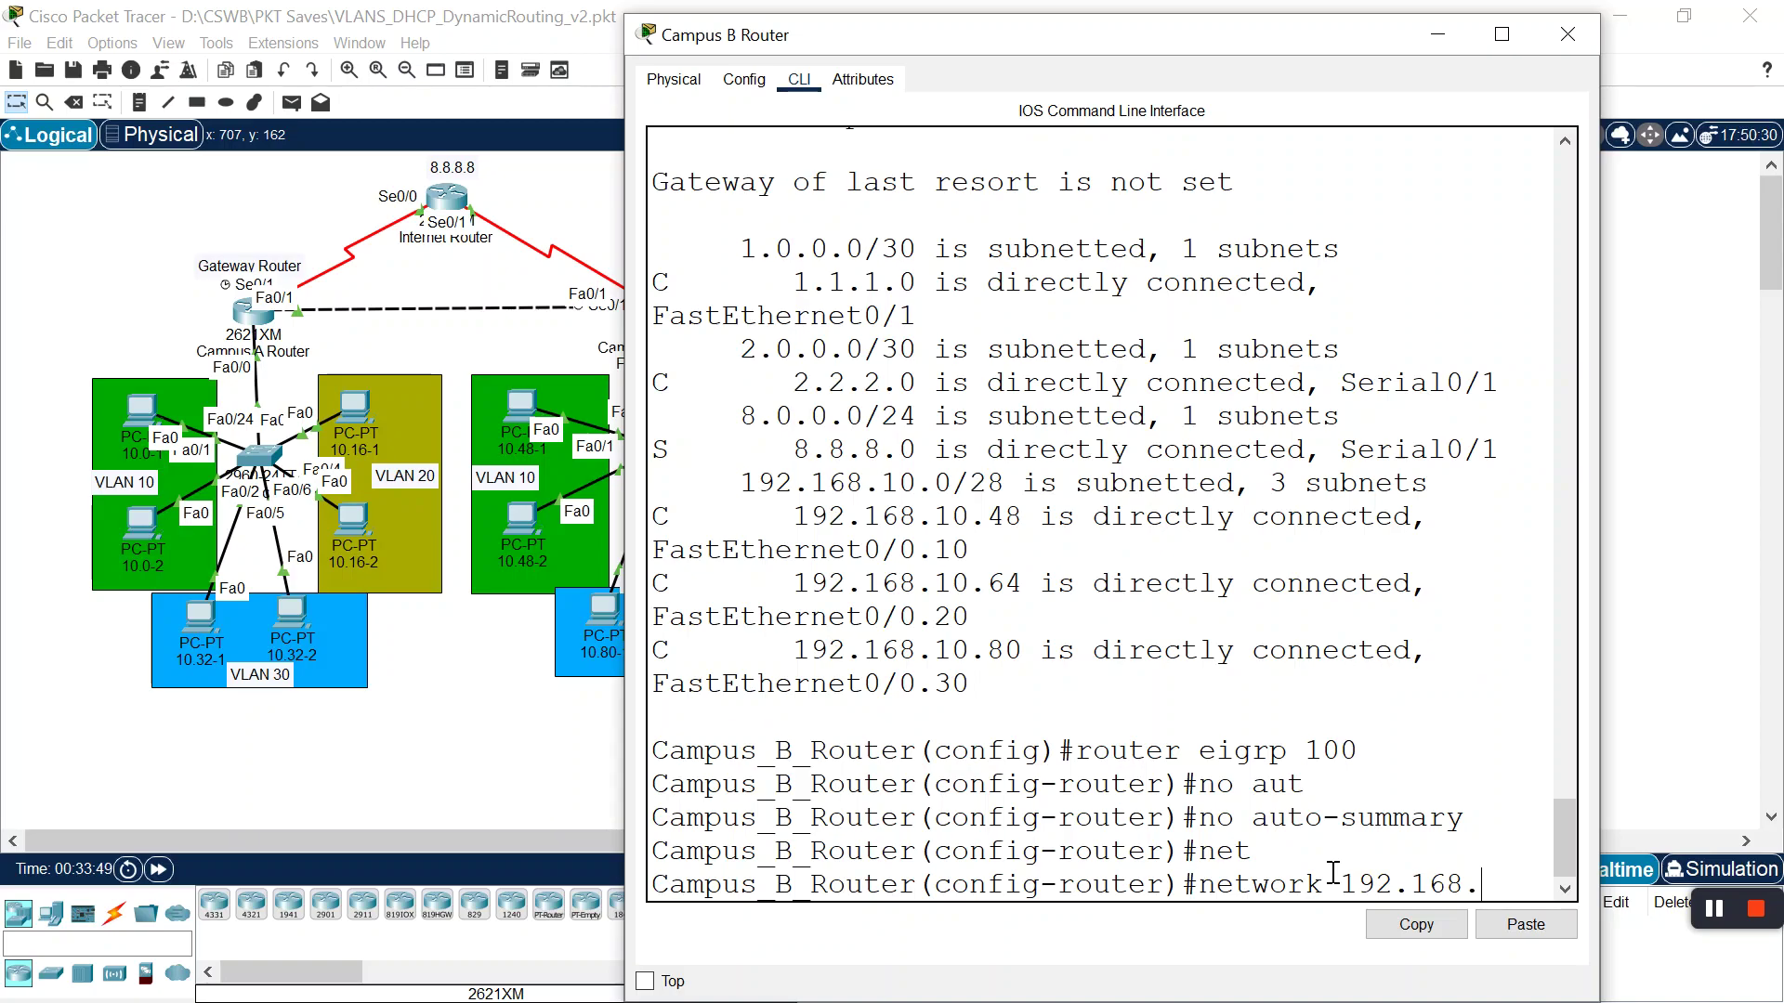
{"action": "type", "text": "10.48"}
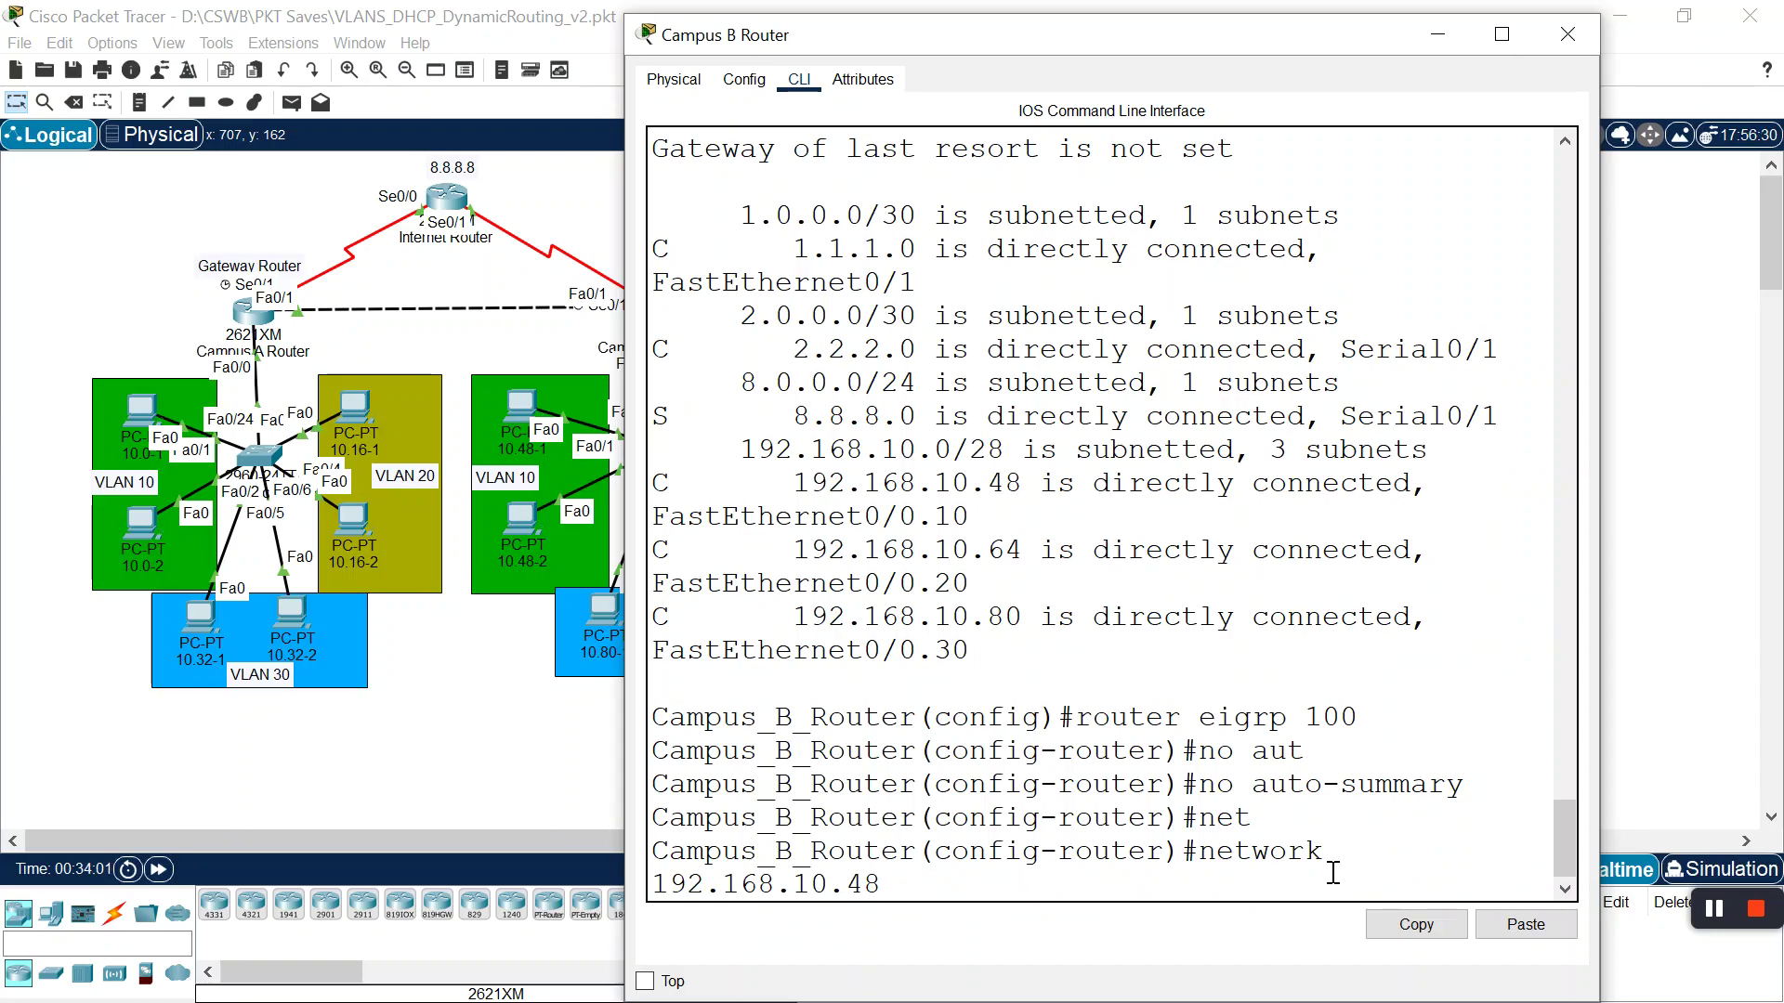
{"action": "left_click_drag", "start_coordinate": [1006, 483], "coordinate": [828, 485]}
{"action": "key", "text": "Return"}
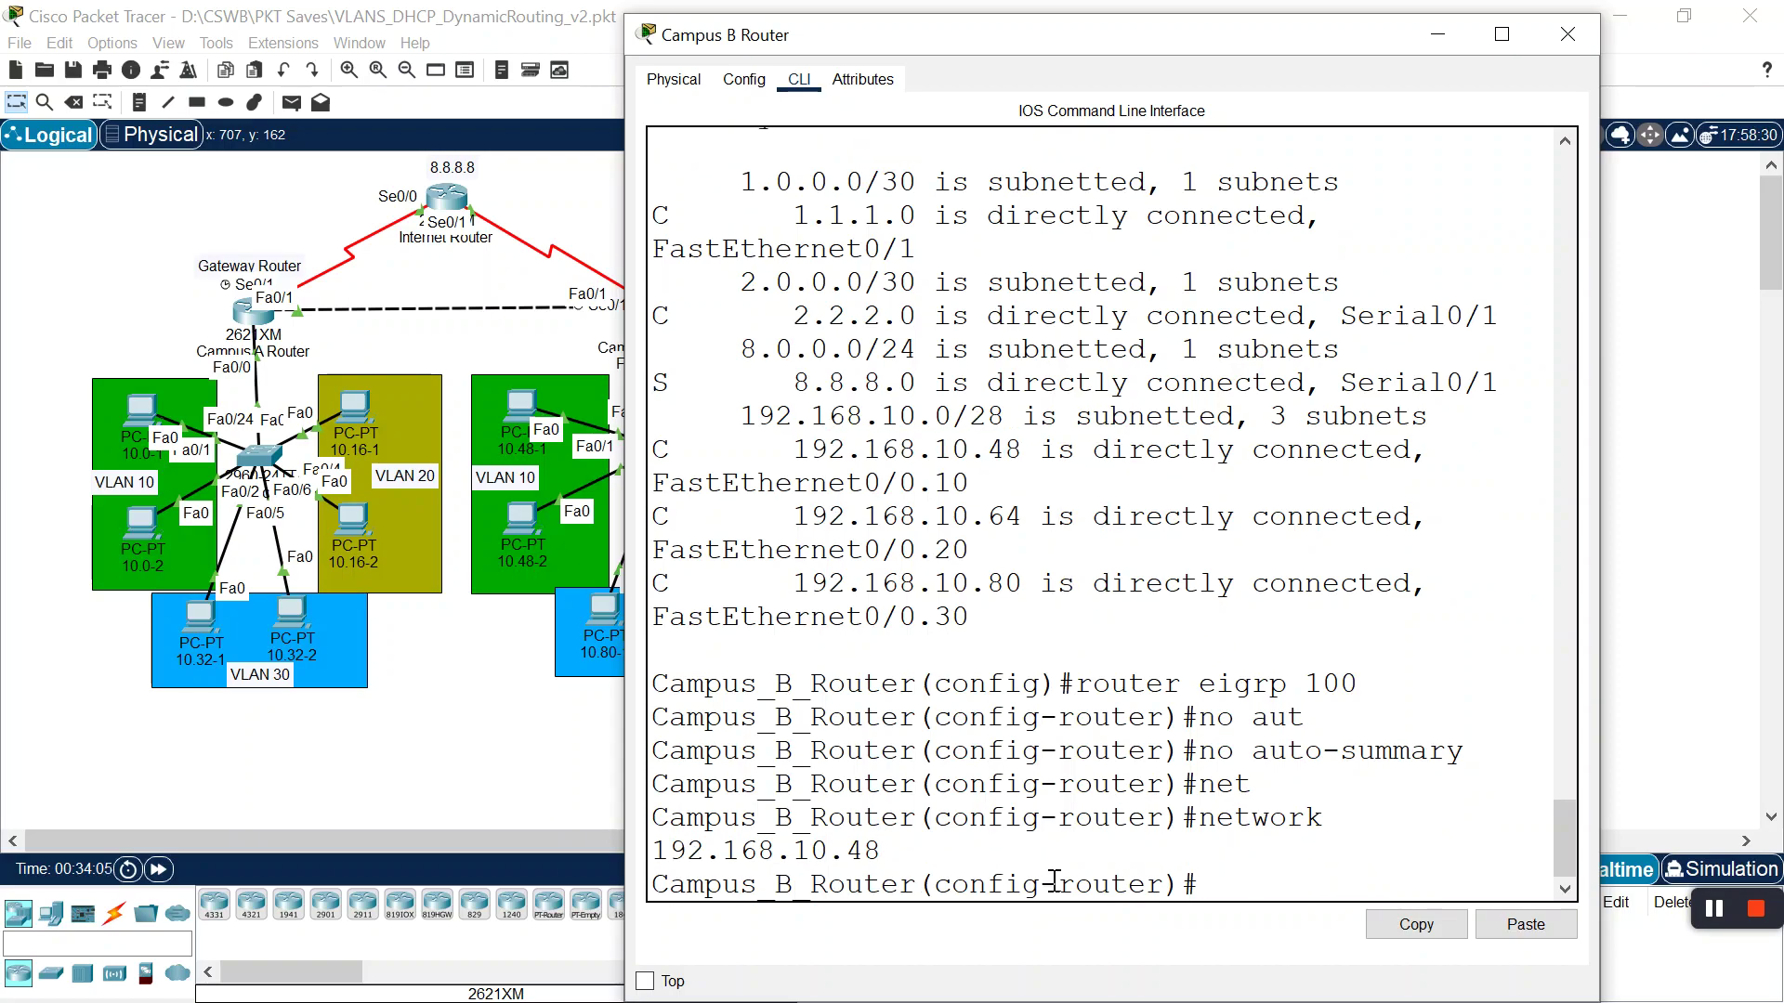
Add networks 192.168.10.64 and 192.168.10.80 to Campus B router's EIGRP 100 process
{"action": "key", "text": "Up"}
{"action": "key", "text": "BackSpace"}
{"action": "key", "text": "BackSpace"}
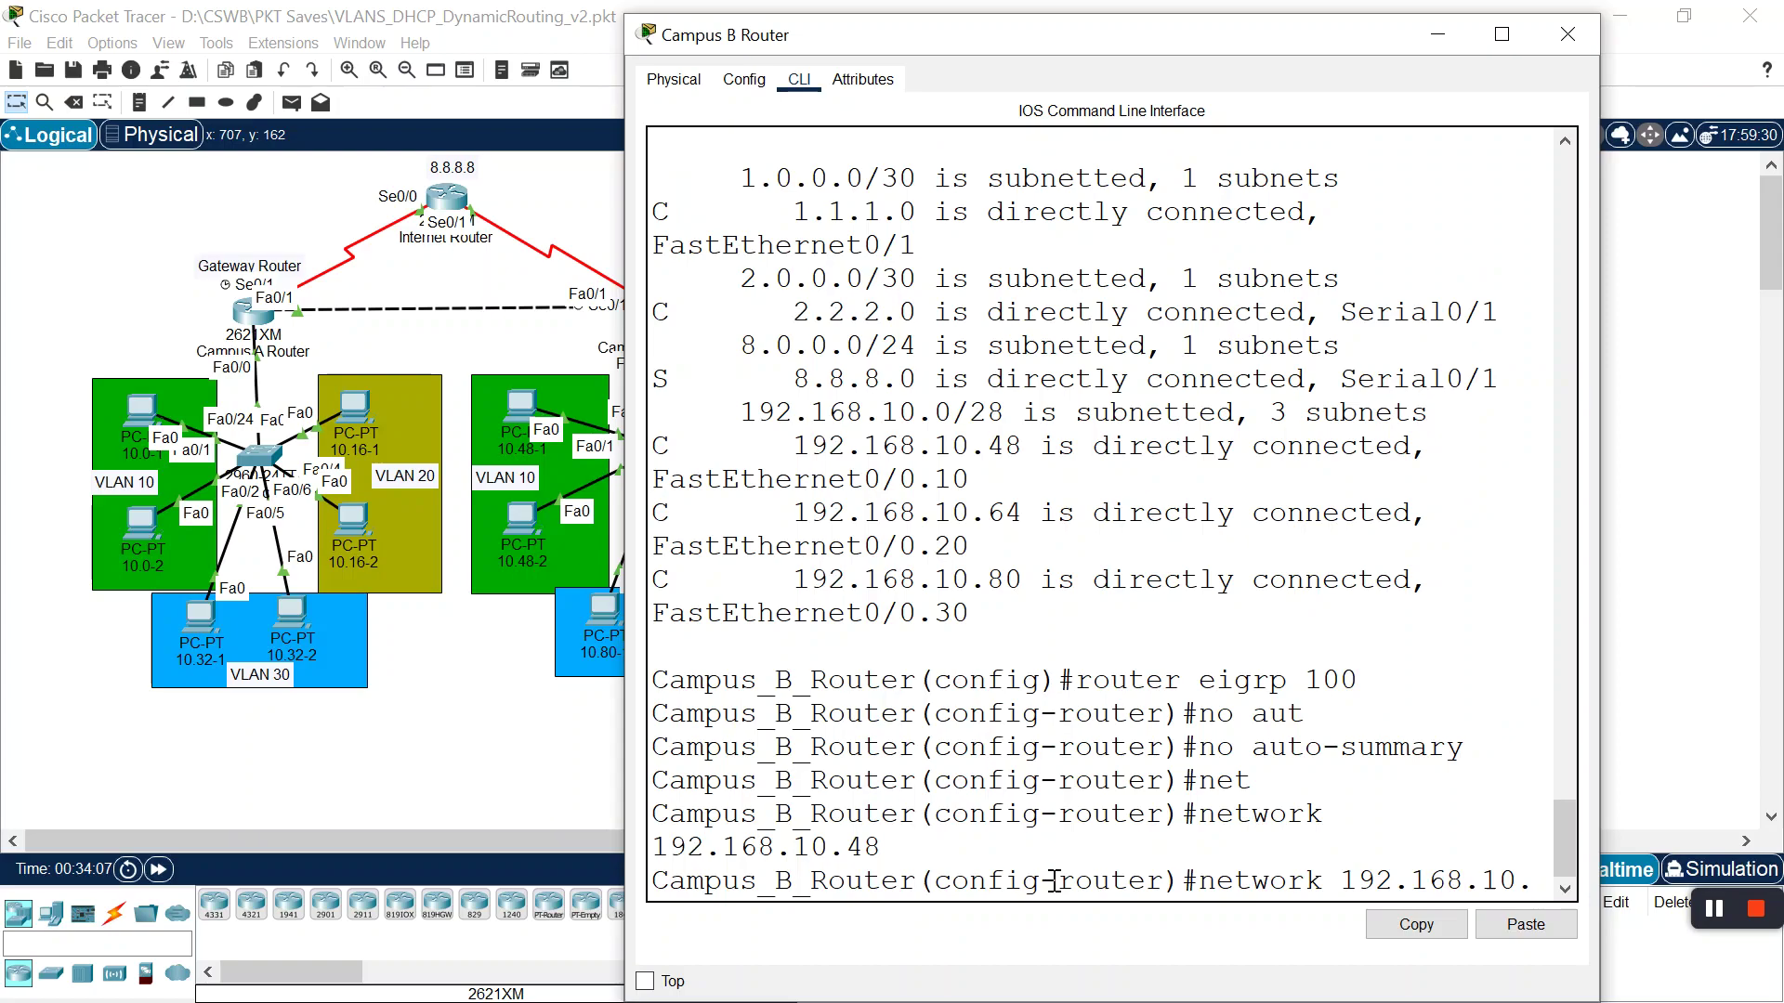
{"action": "type", "text": "64"}
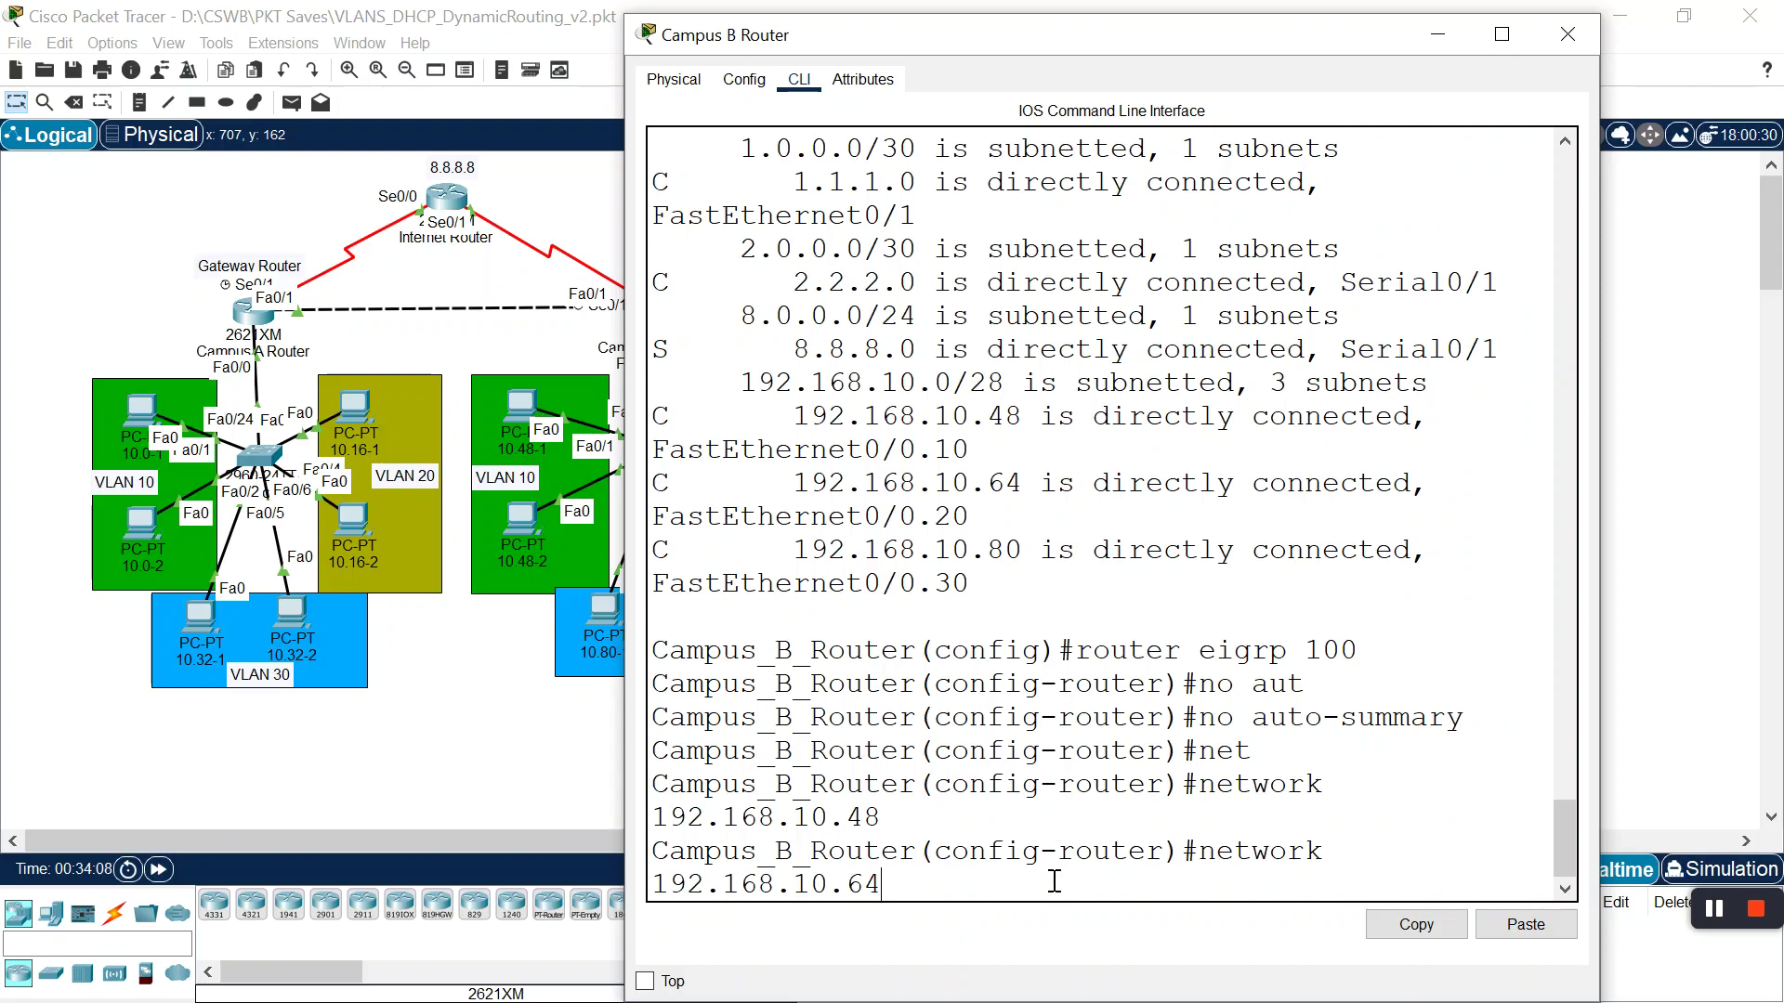
{"action": "key", "text": "Return"}
{"action": "key", "text": "Up"}
{"action": "key", "text": "BackSpace"}
{"action": "type", "text": "80"}
{"action": "key", "text": "Return"}
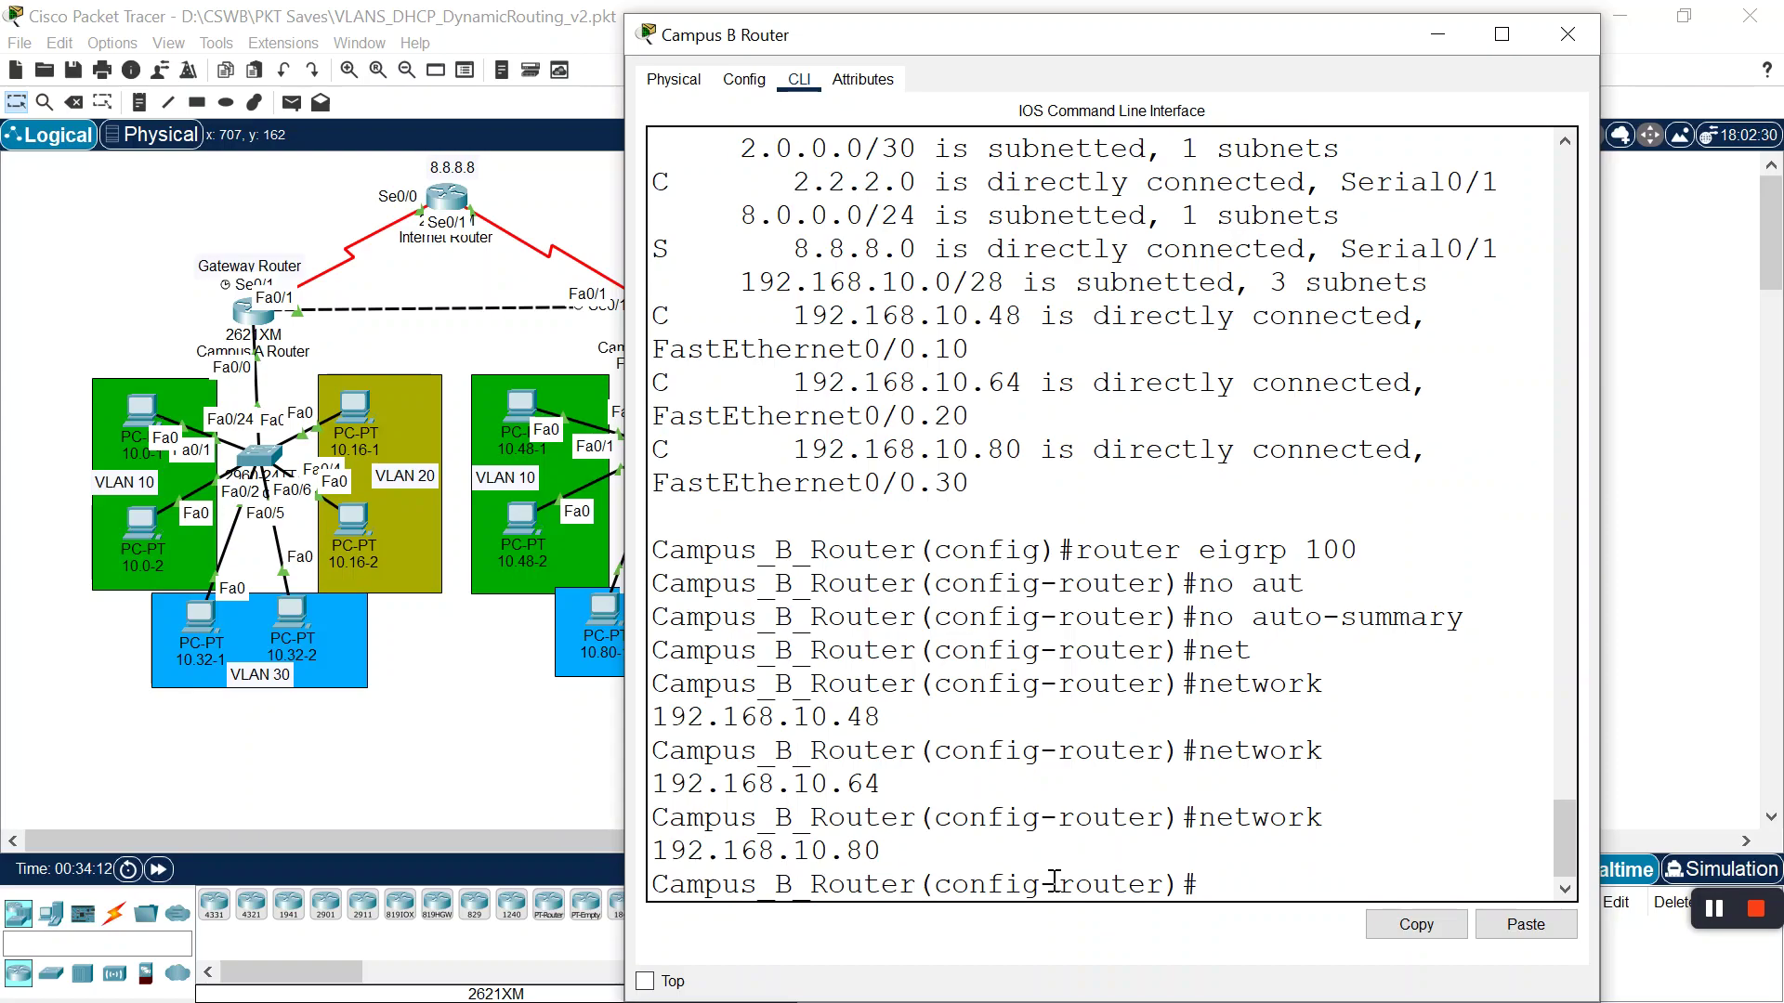
Add the inter-campus link network 1.1.1.0 to Campus B router's EIGRP 100 process and exit router configuration mode
{"action": "scroll", "coordinate": [1123, 760], "scroll_direction": "up", "scroll_amount": 2}
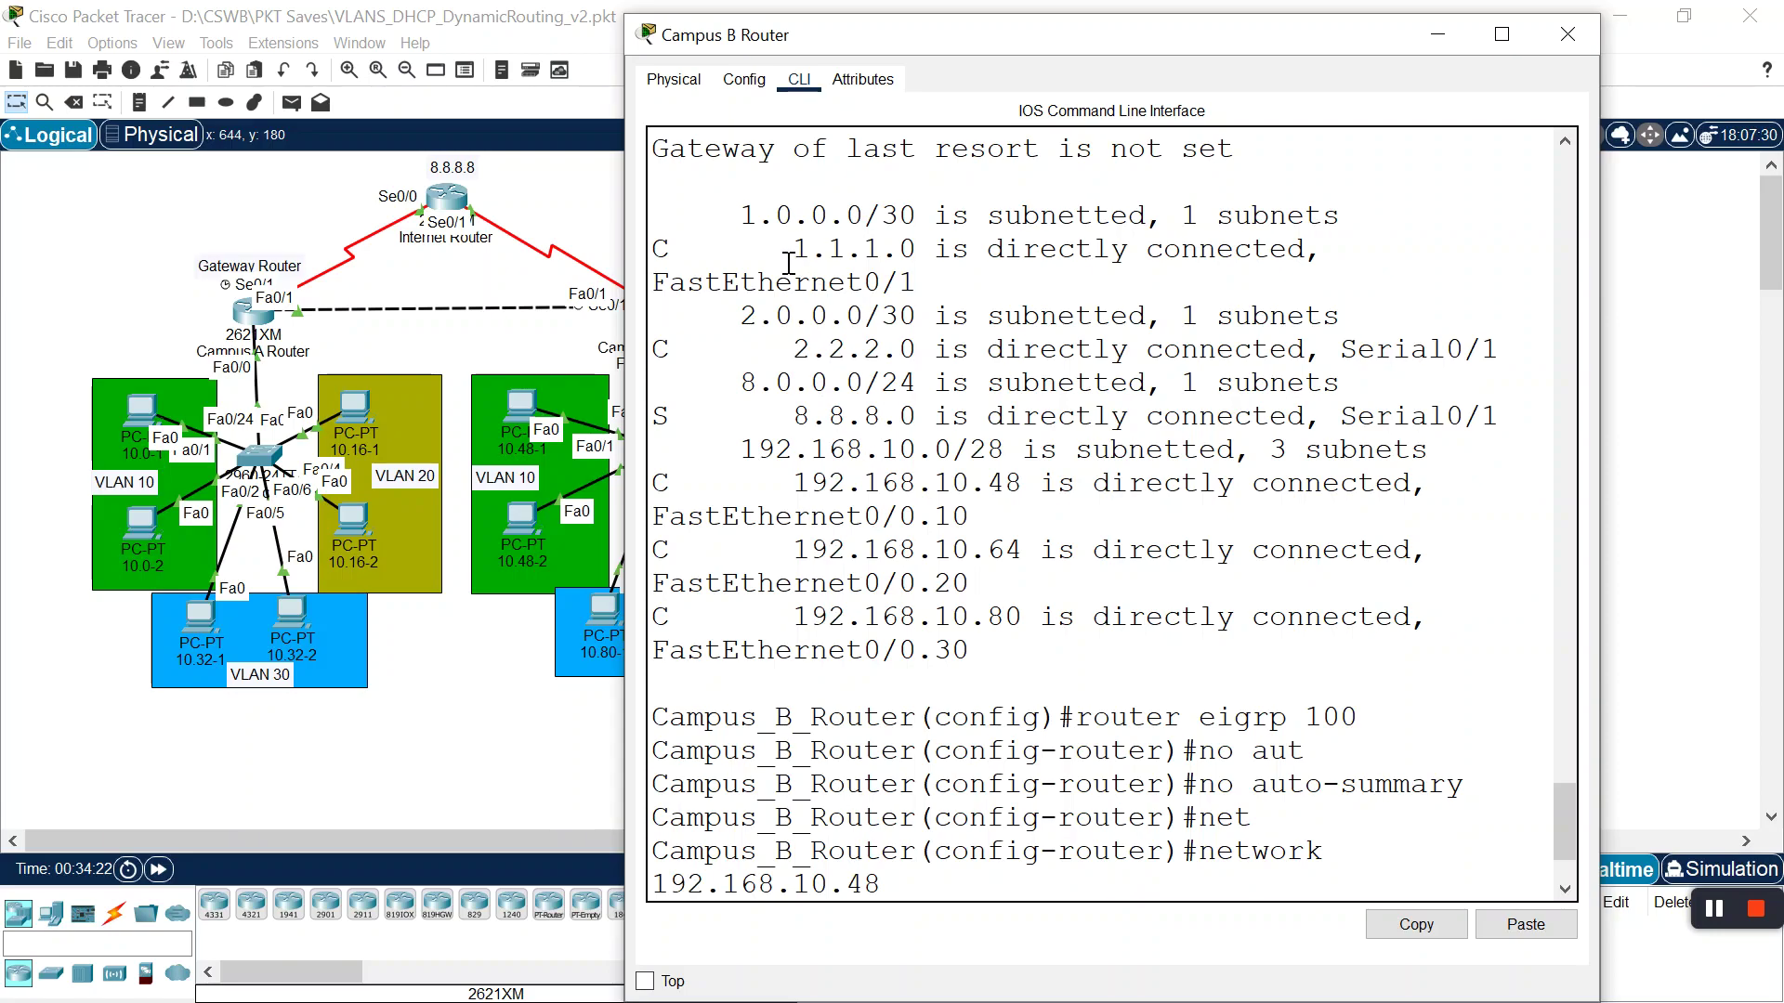
{"action": "left_click_drag", "start_coordinate": [781, 257], "coordinate": [970, 253]}
{"action": "left_click_drag", "start_coordinate": [1286, 253], "coordinate": [848, 260]}
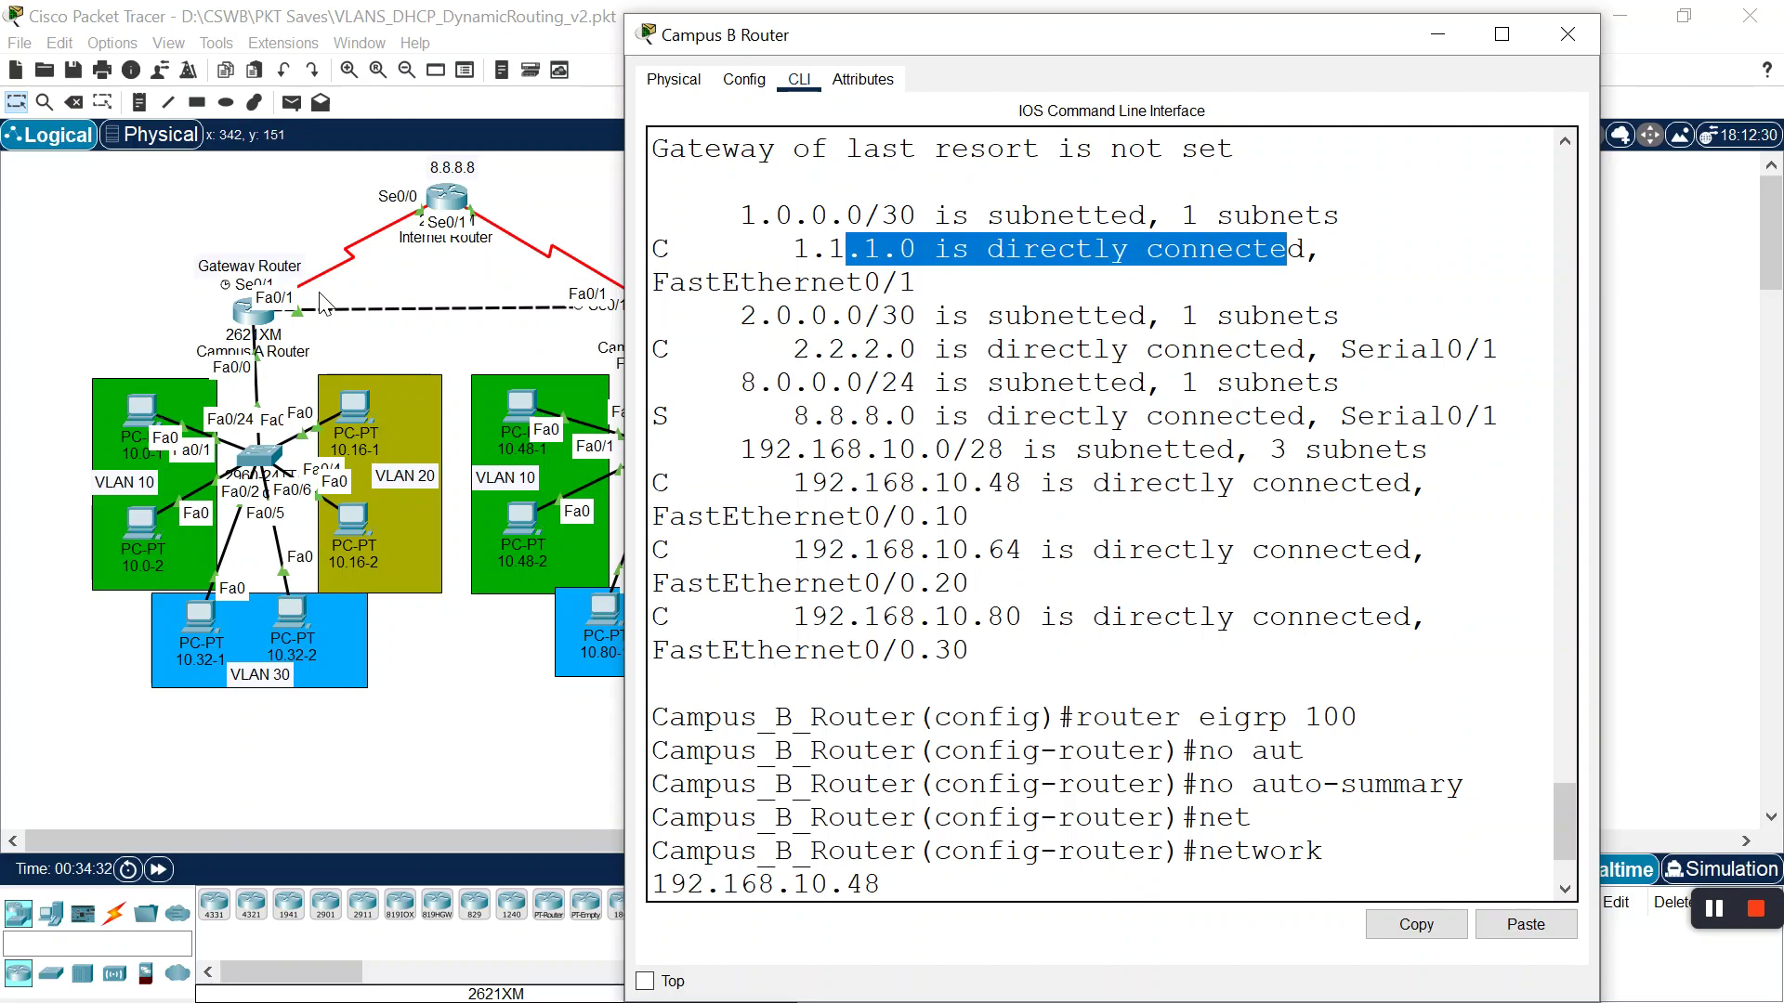
{"action": "key", "text": "ctrl+v"}
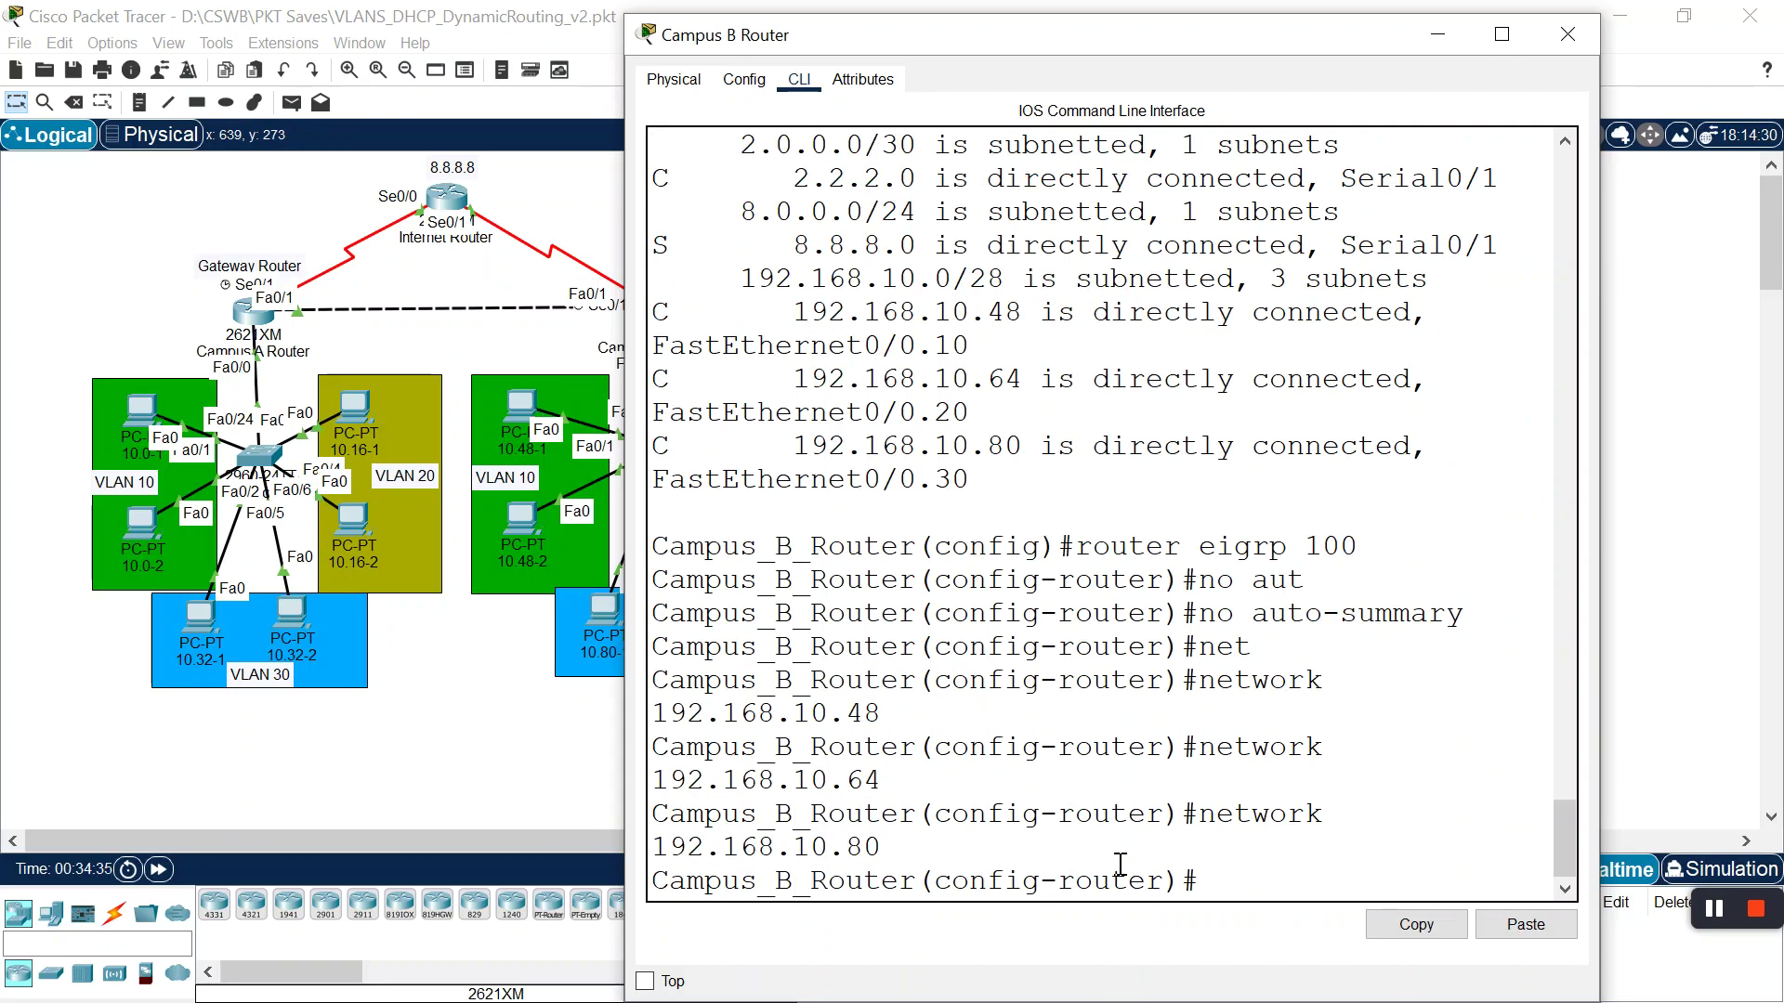
{"action": "key", "text": "Up"}
{"action": "key", "text": "BackSpace"}
{"action": "key", "text": "BackSpace"}
{"action": "key", "text": "BackSpace"}
{"action": "key", "text": "BackSpace"}
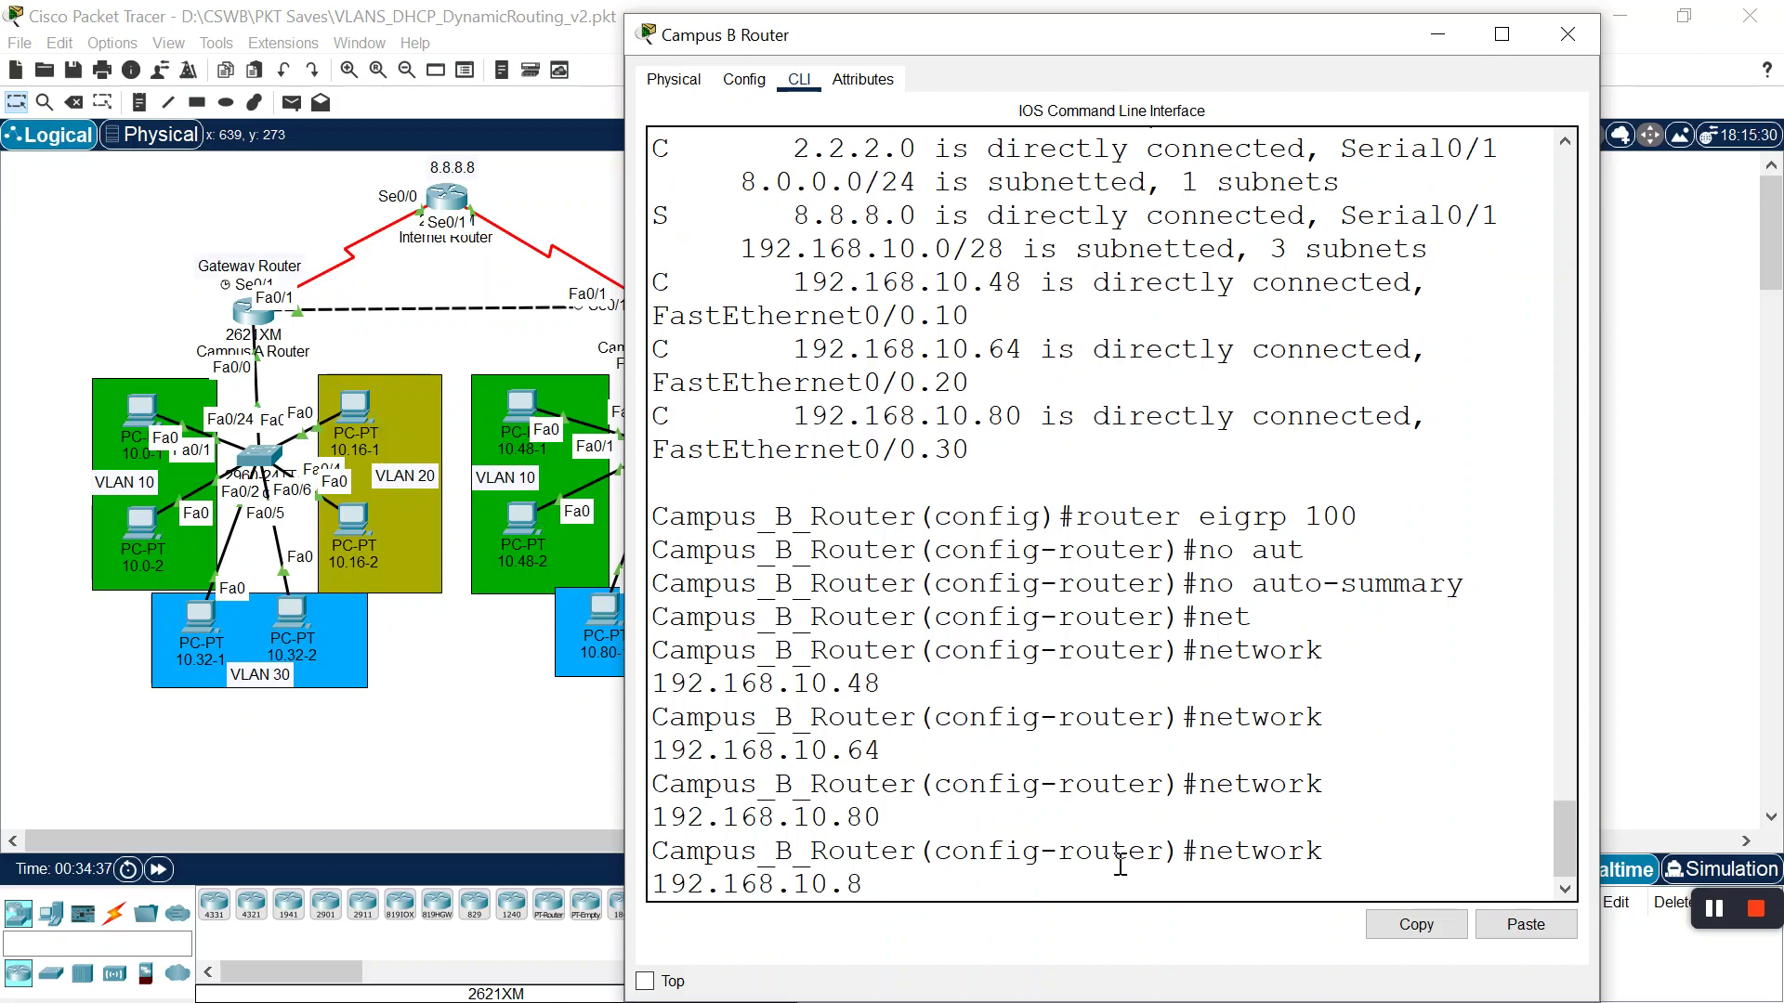
{"action": "key", "text": "BackSpace"}
{"action": "key", "text": "BackSpace"}
{"action": "key", "text": "BackSpace"}
{"action": "key", "text": "BackSpace"}
{"action": "key", "text": "BackSpace"}
{"action": "key", "text": "BackSpace"}
{"action": "key", "text": "BackSpace"}
{"action": "key", "text": "BackSpace"}
{"action": "key", "text": "BackSpace"}
{"action": "type", "text": "1."}
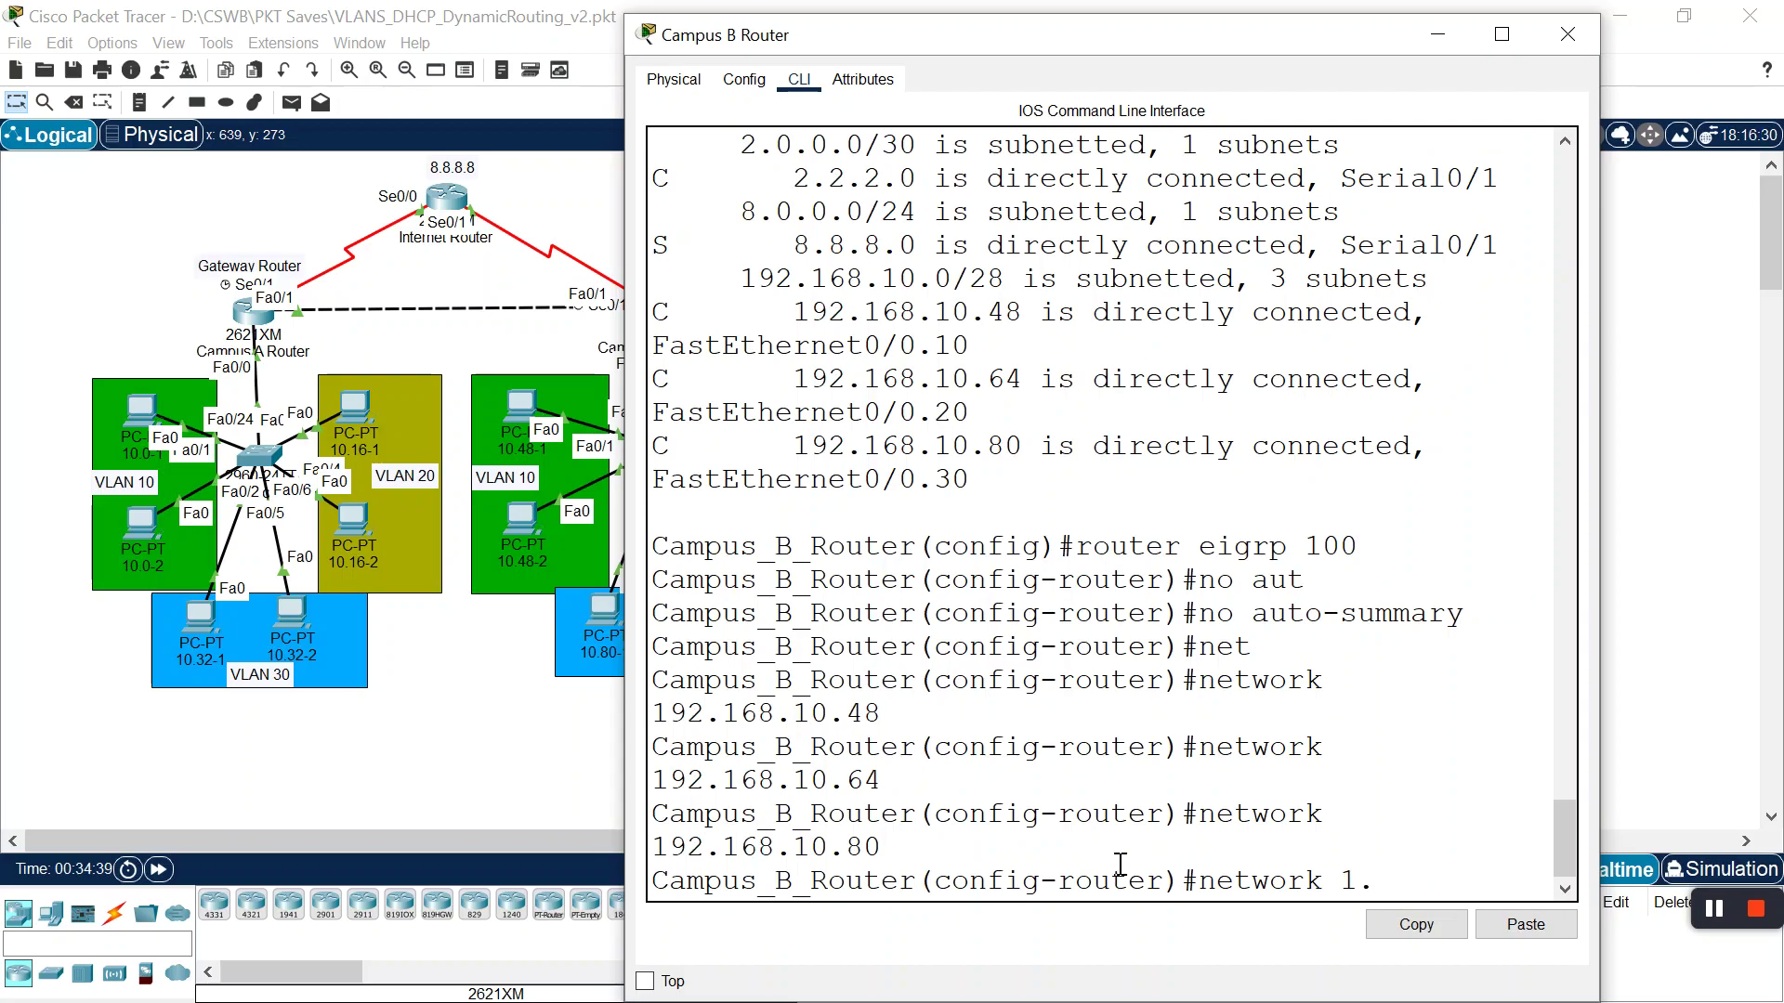
{"action": "type", "text": "1.1.0"}
{"action": "scroll", "coordinate": [818, 548], "scroll_direction": "up", "scroll_amount": 2}
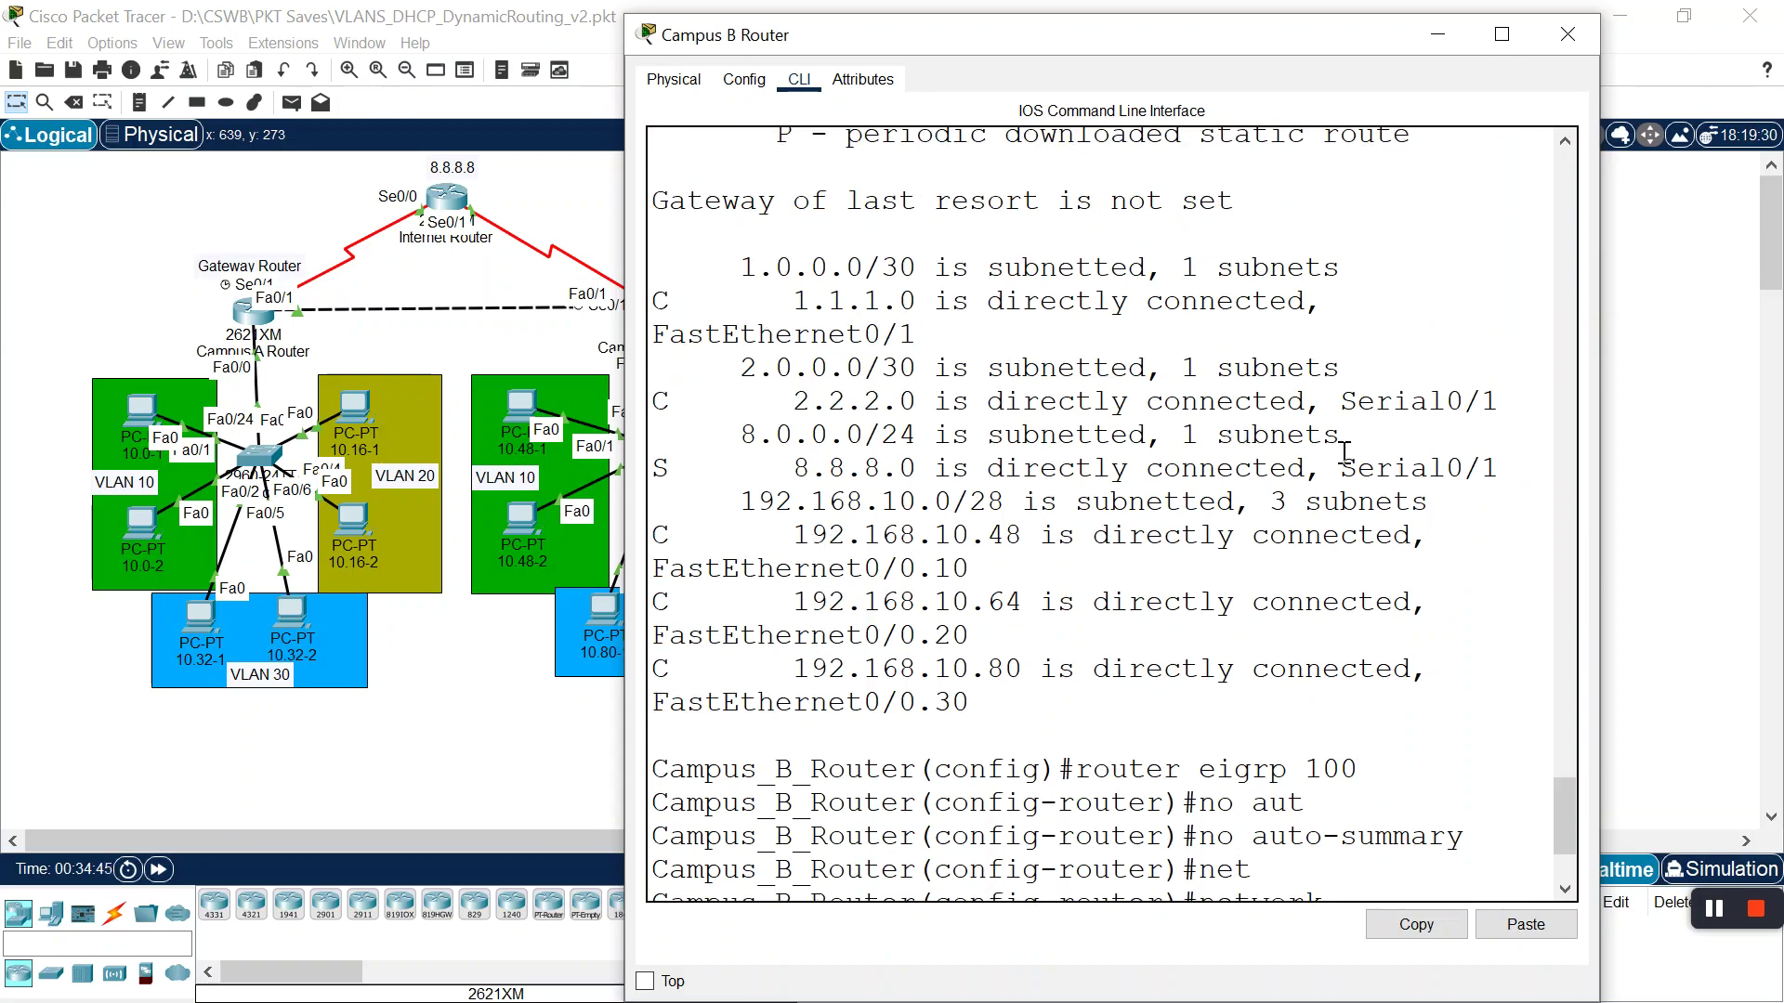
{"action": "scroll", "coordinate": [1342, 450], "scroll_direction": "down", "scroll_amount": 2}
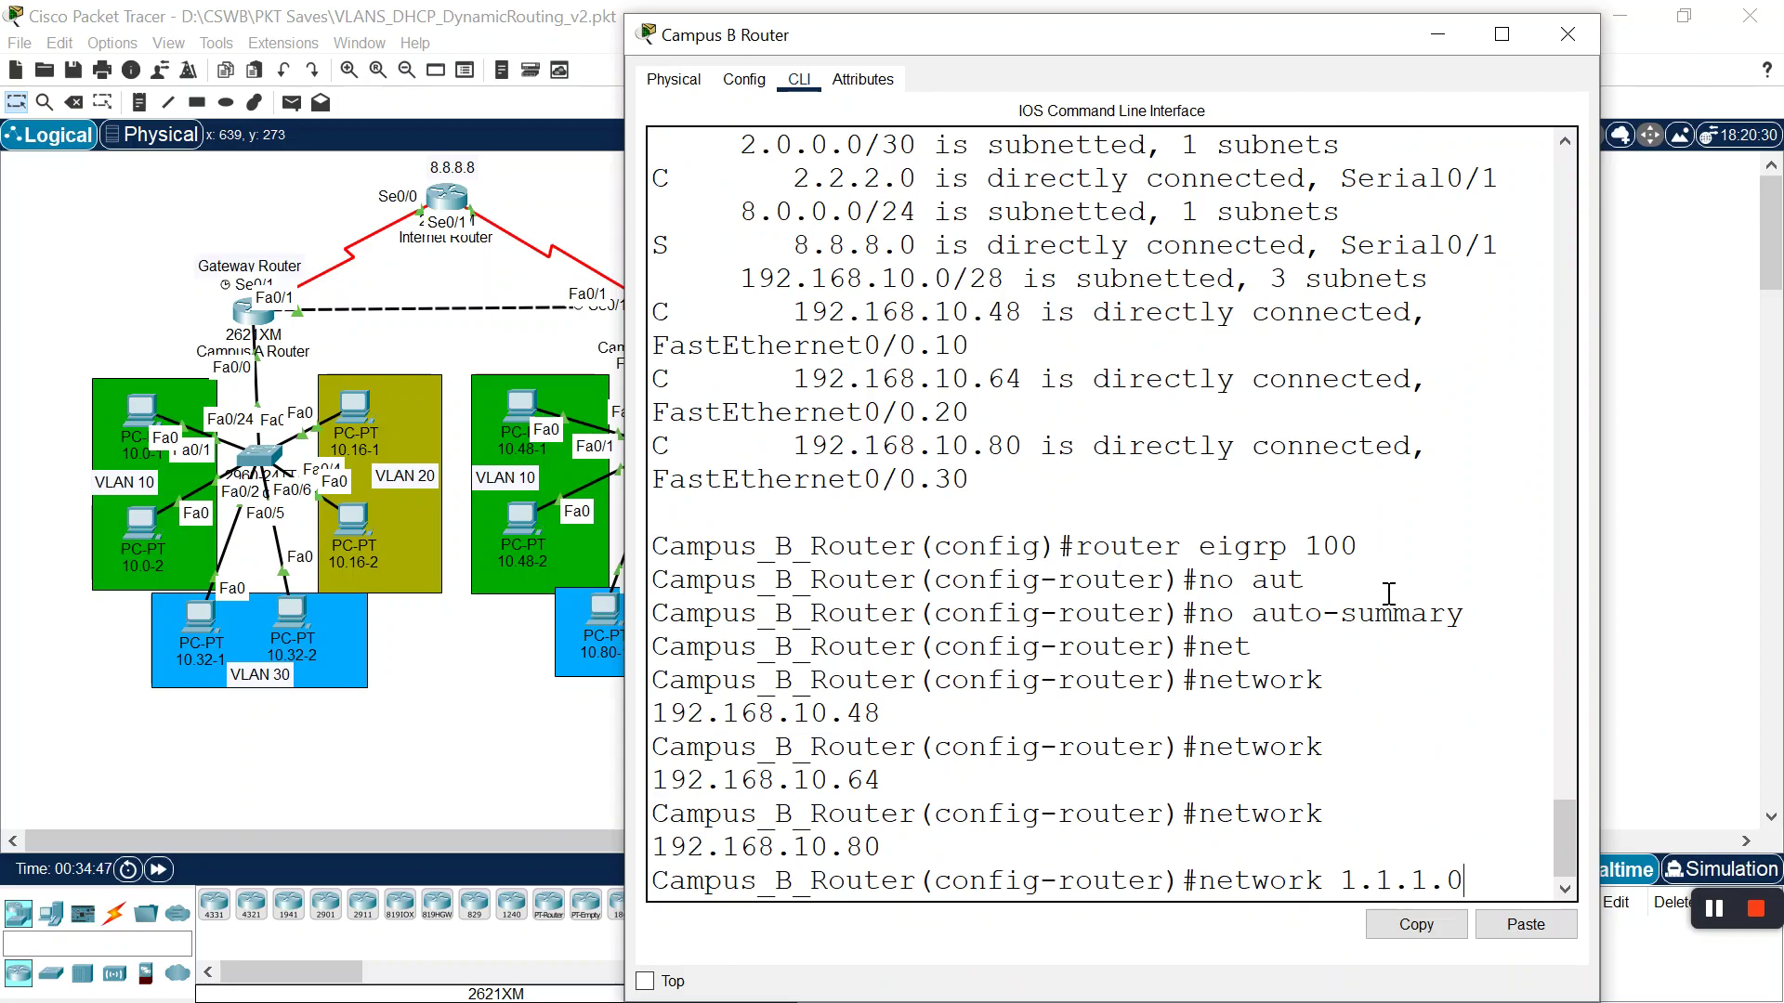
{"action": "key", "text": "Return"}
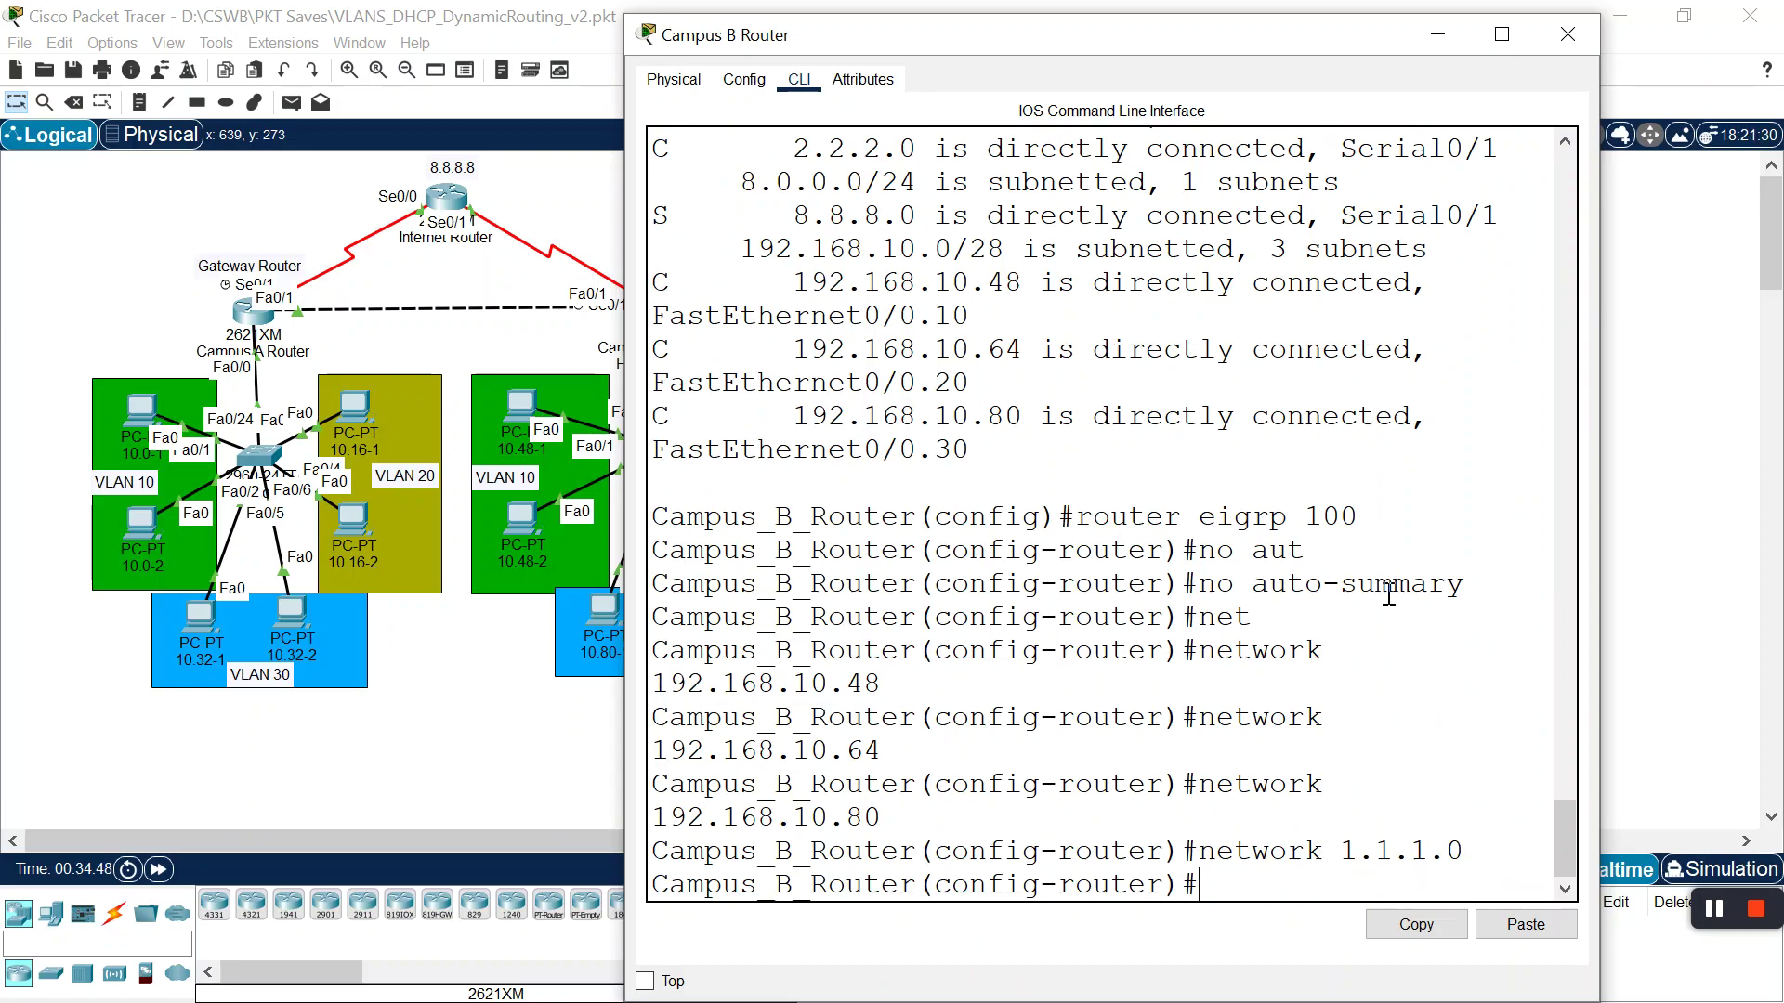
{"action": "type", "text": "do"}
{"action": "key", "text": "BackSpace"}
{"action": "key", "text": "BackSpace"}
{"action": "type", "text": "exit"}
{"action": "key", "text": "Return"}
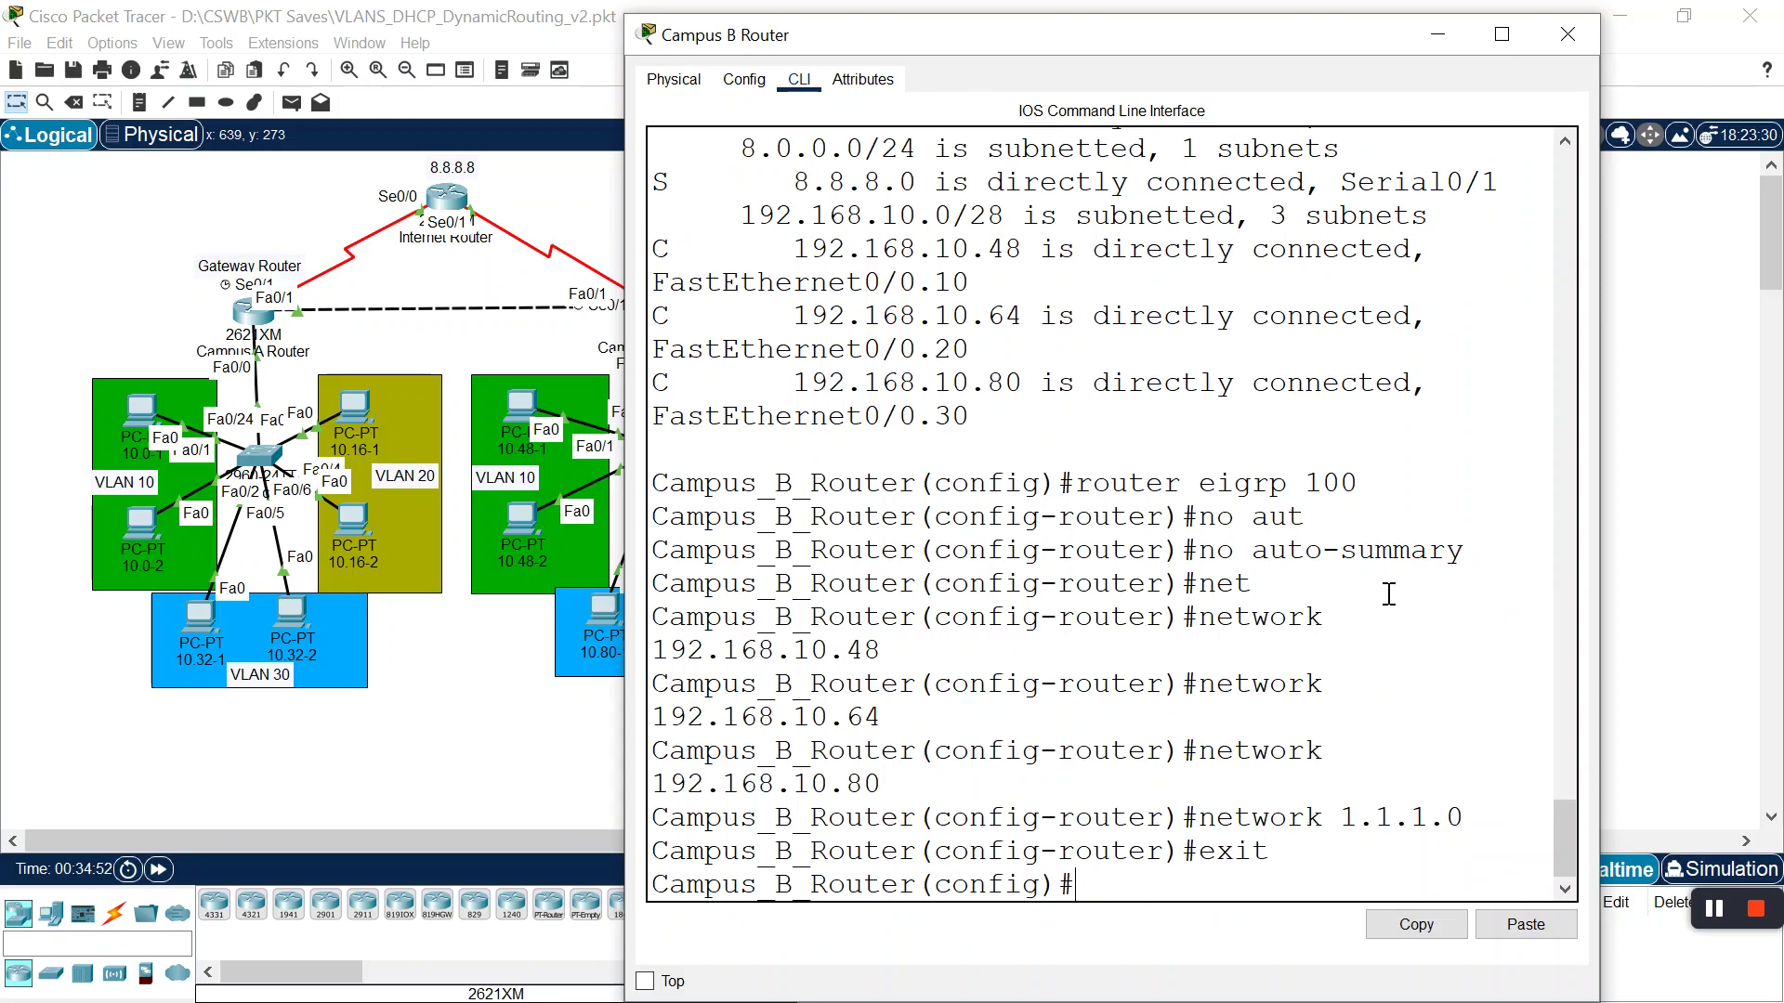
Show Campus B router's running configuration, review its EIGRP 100 network and auto-summary lines, and close the router's window
{"action": "type", "text": "do sh run"}
{"action": "key", "text": "Return"}
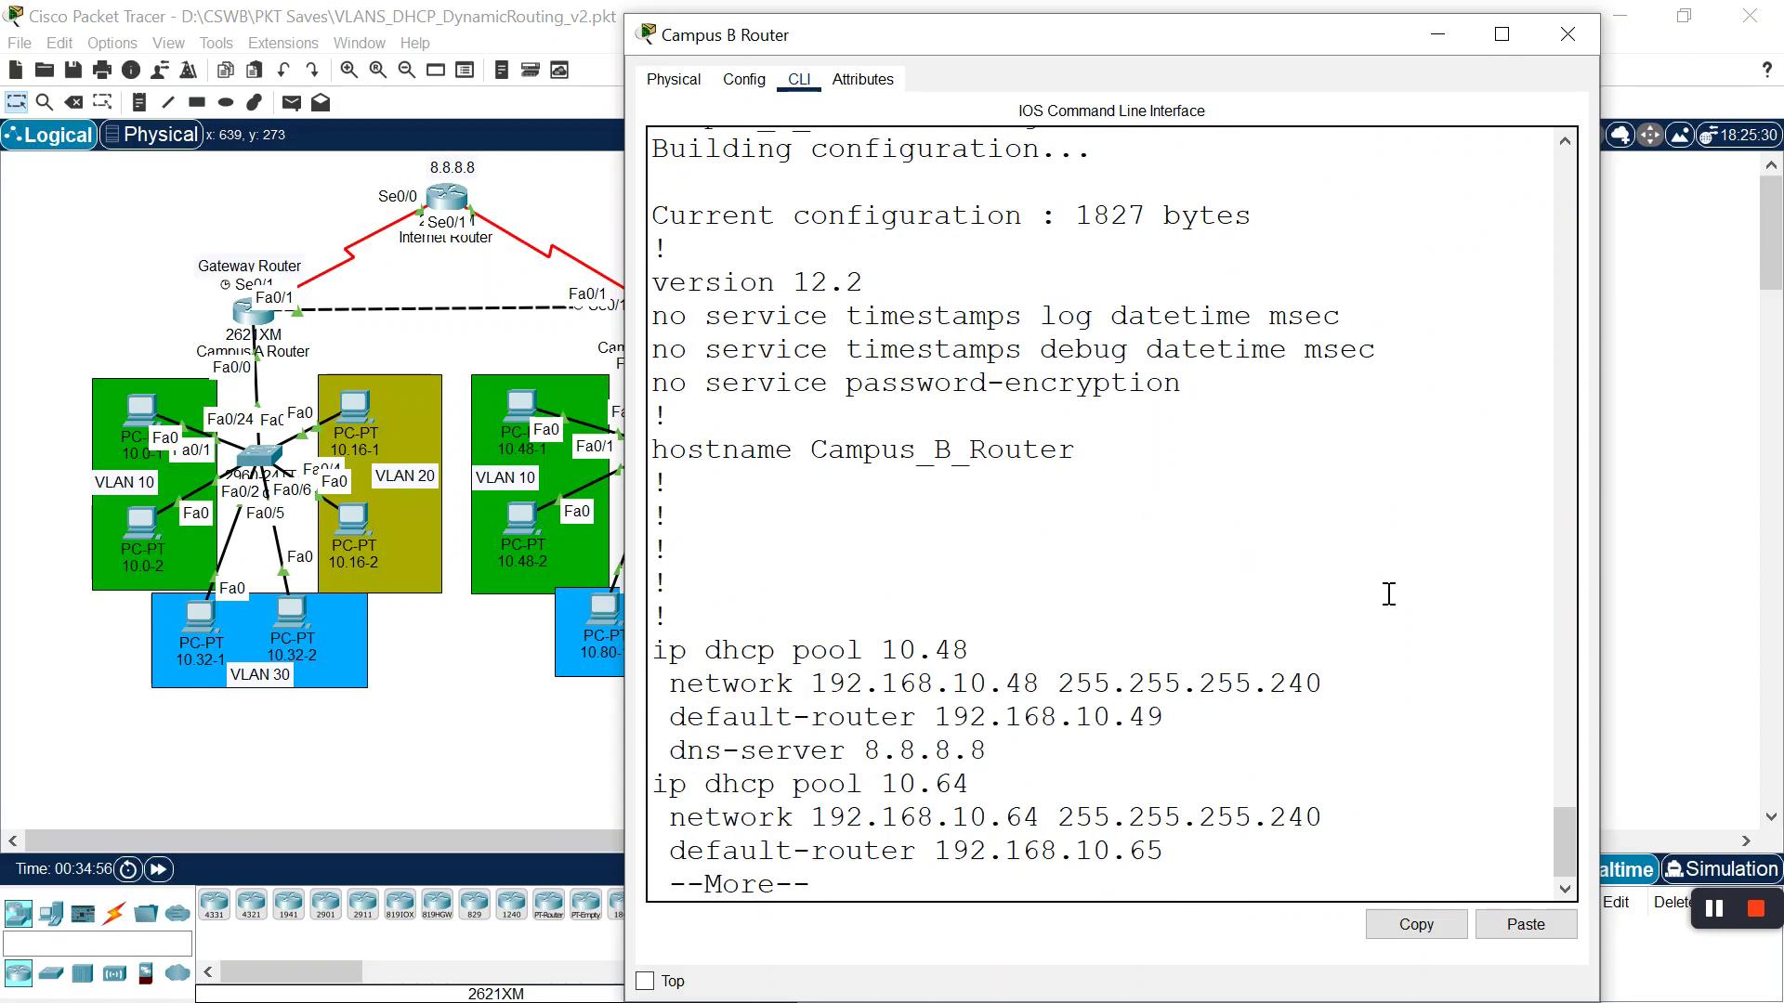
{"action": "key", "text": "space"}
{"action": "key", "text": "space"}
{"action": "key", "text": "space"}
{"action": "key", "text": "space"}
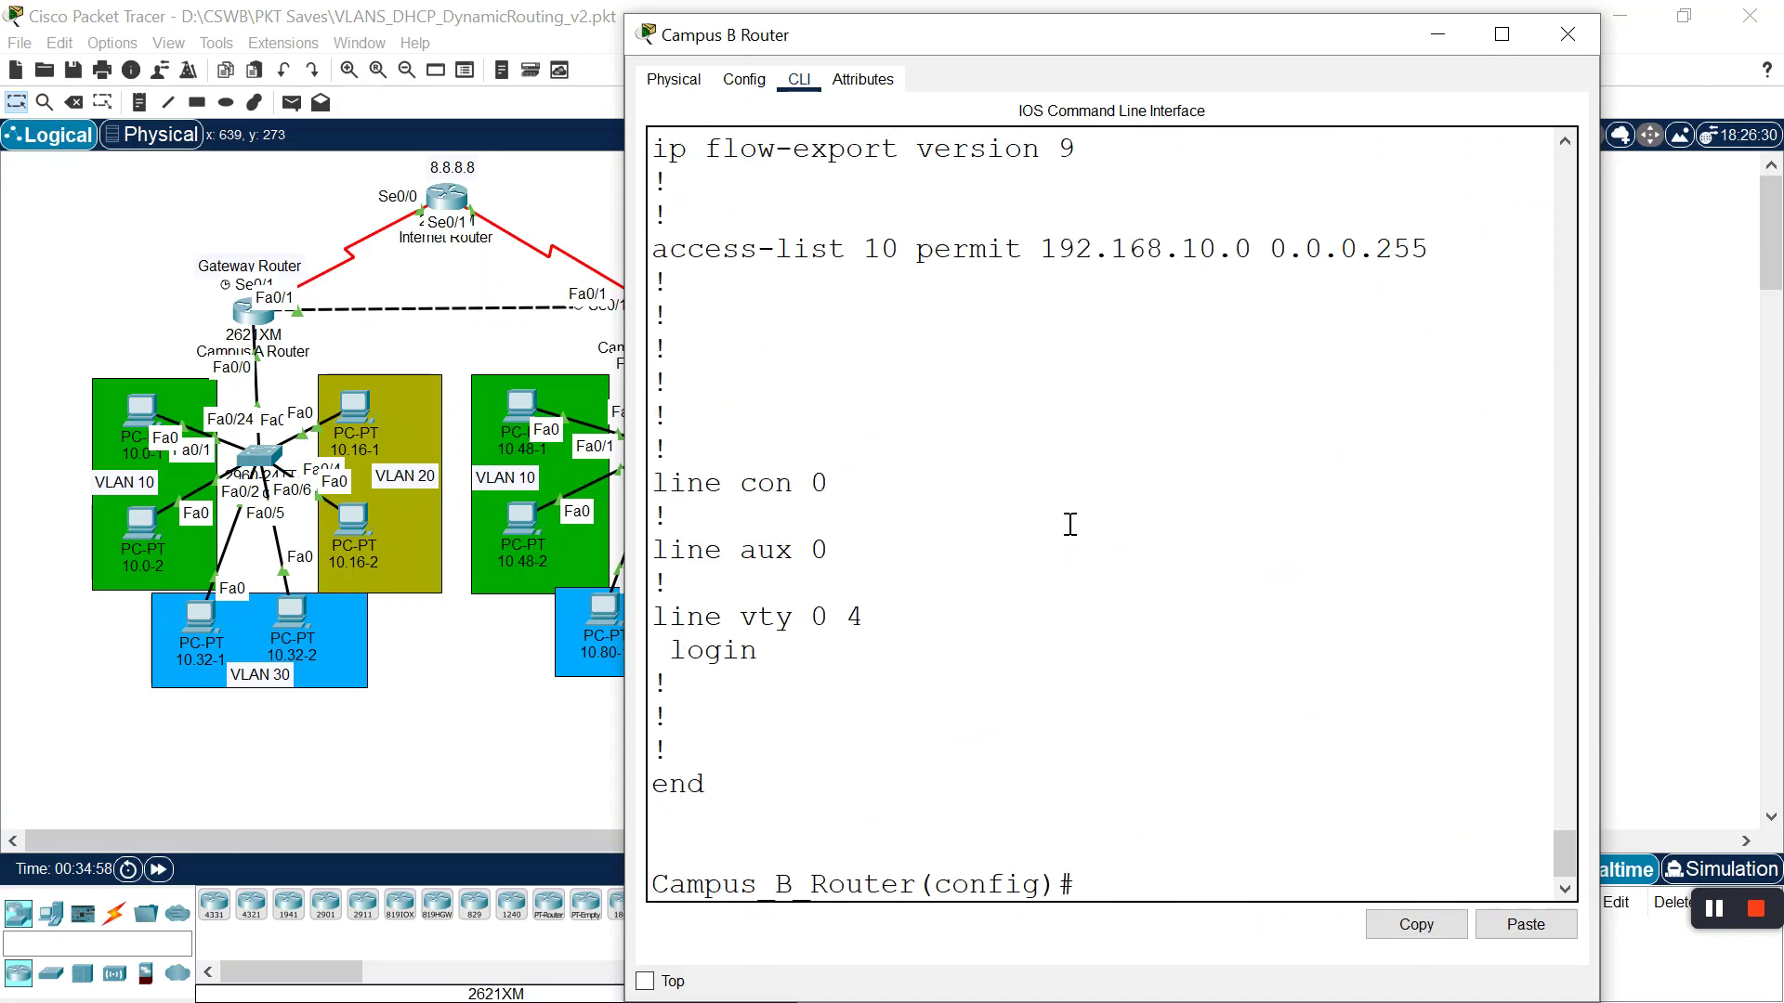
{"action": "scroll", "coordinate": [1070, 525], "scroll_direction": "up", "scroll_amount": 5}
{"action": "left_click_drag", "start_coordinate": [982, 359], "coordinate": [664, 262]}
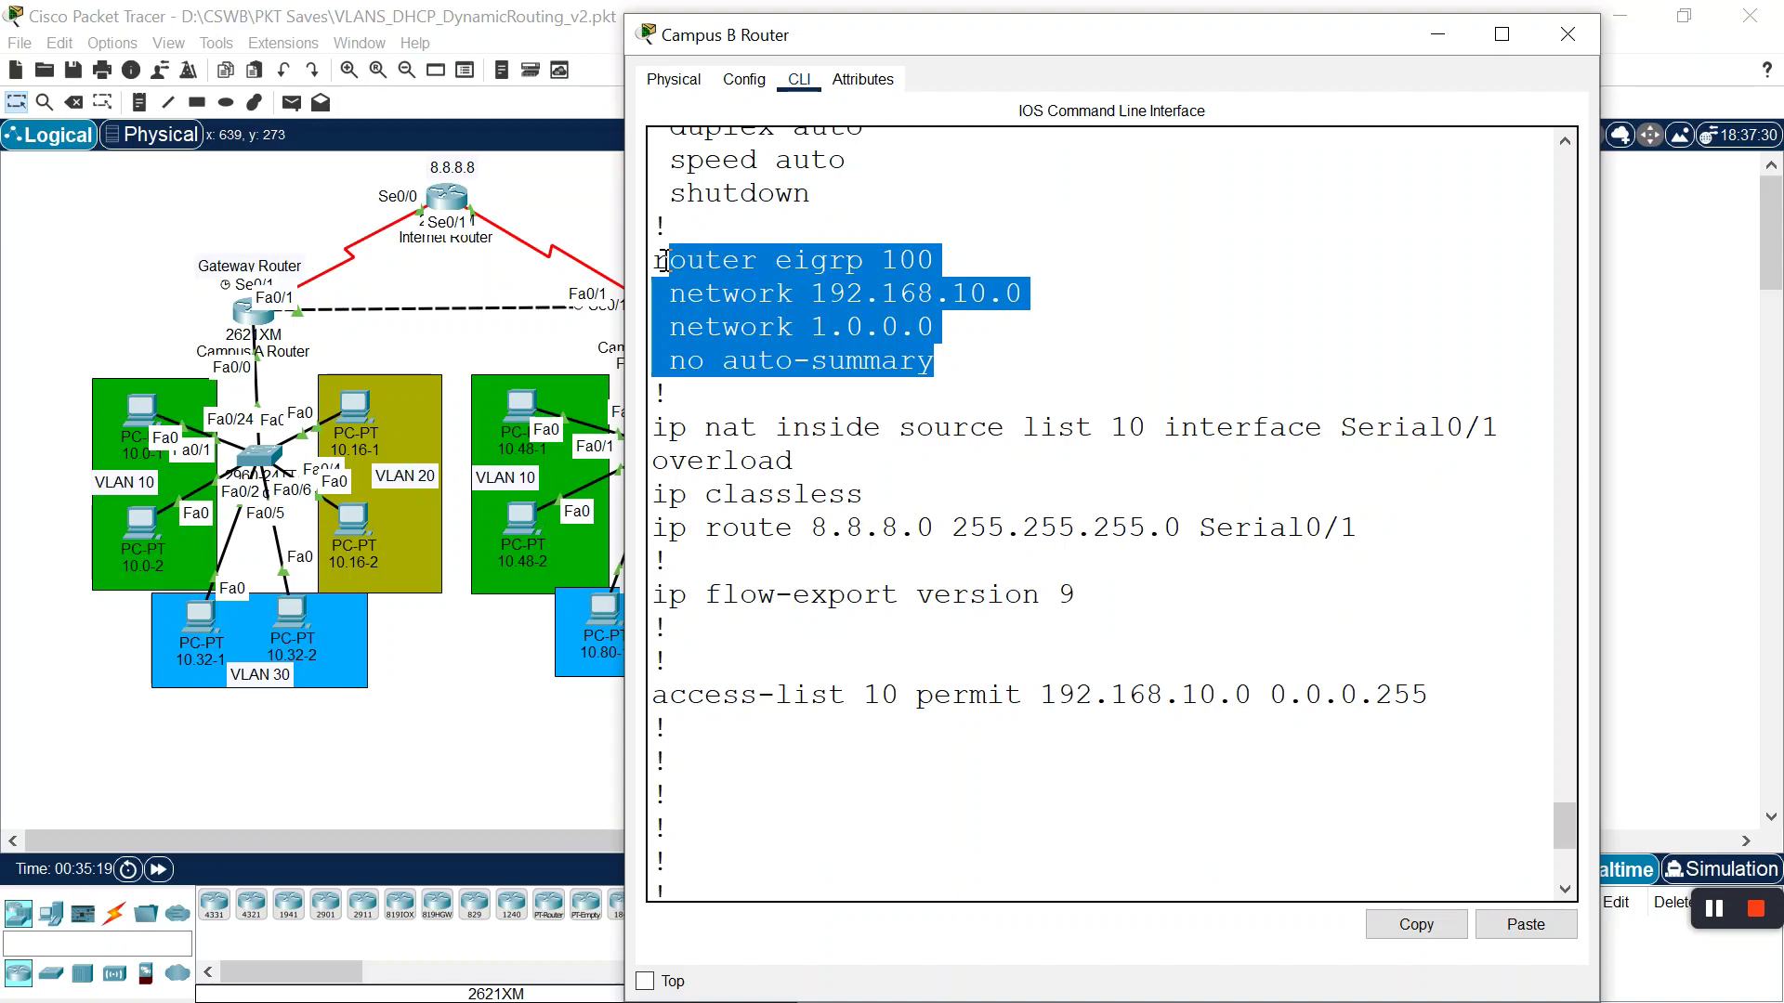
{"action": "left_click_drag", "start_coordinate": [938, 381], "coordinate": [630, 369]}
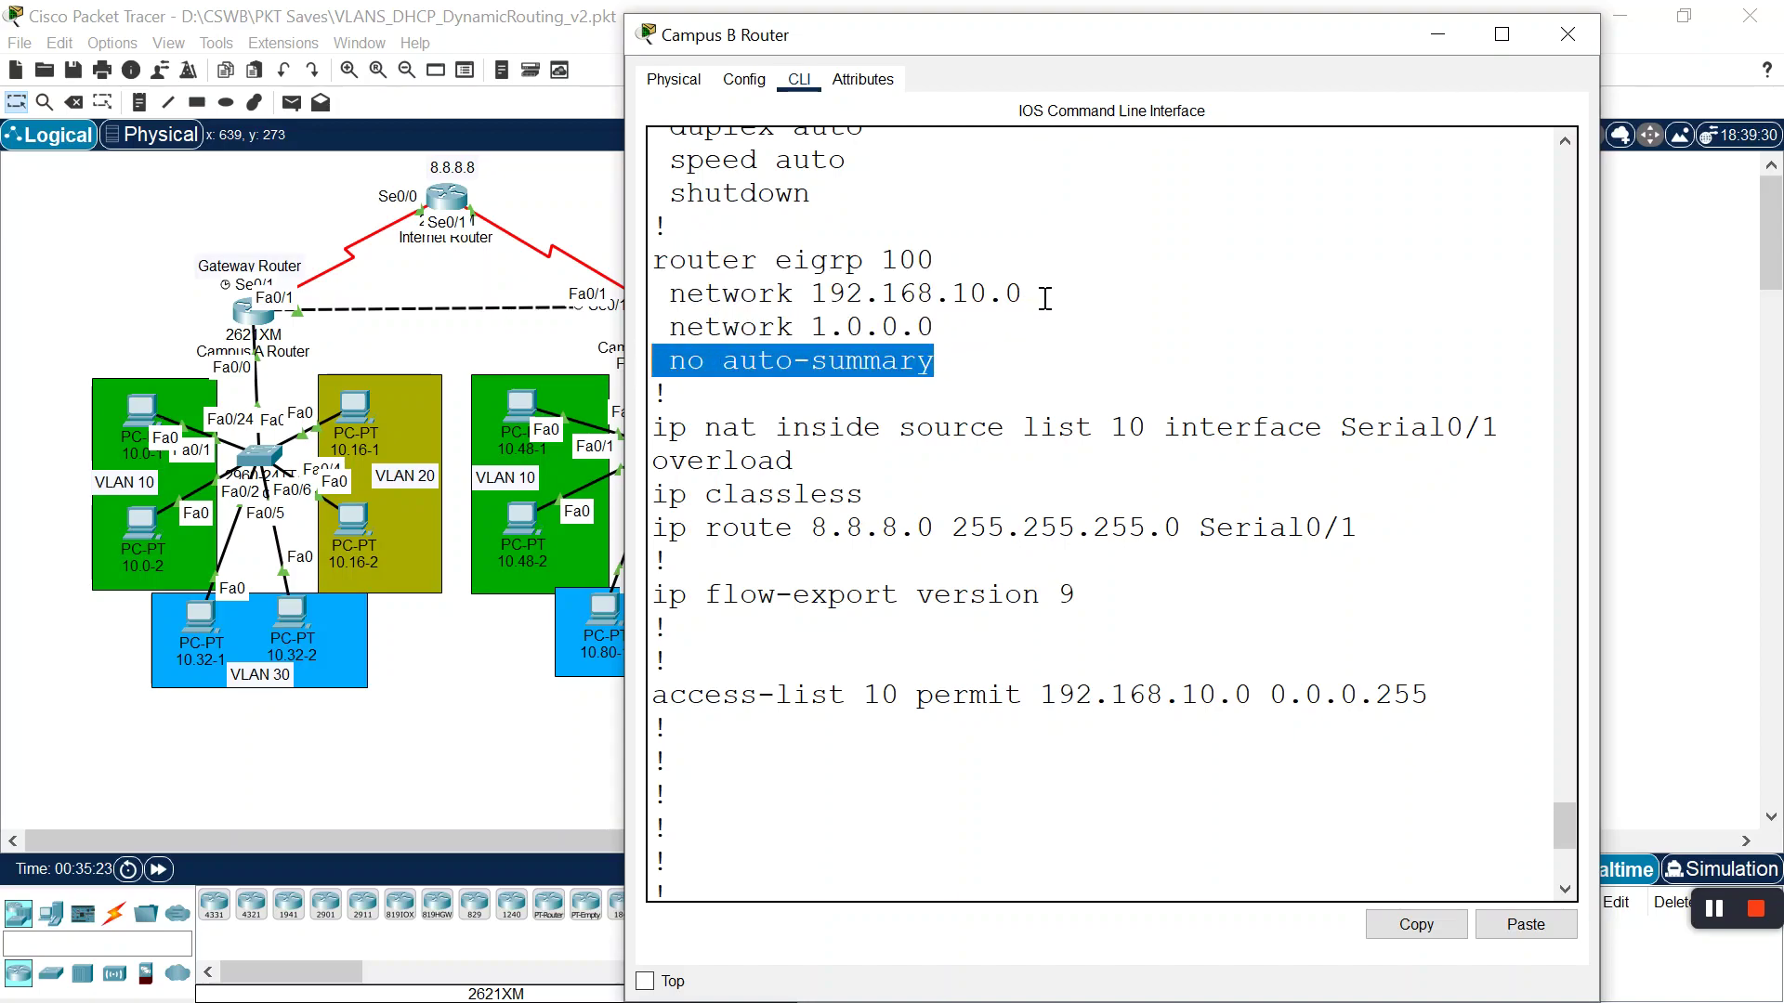
{"action": "left_click_drag", "start_coordinate": [1044, 294], "coordinate": [674, 295]}
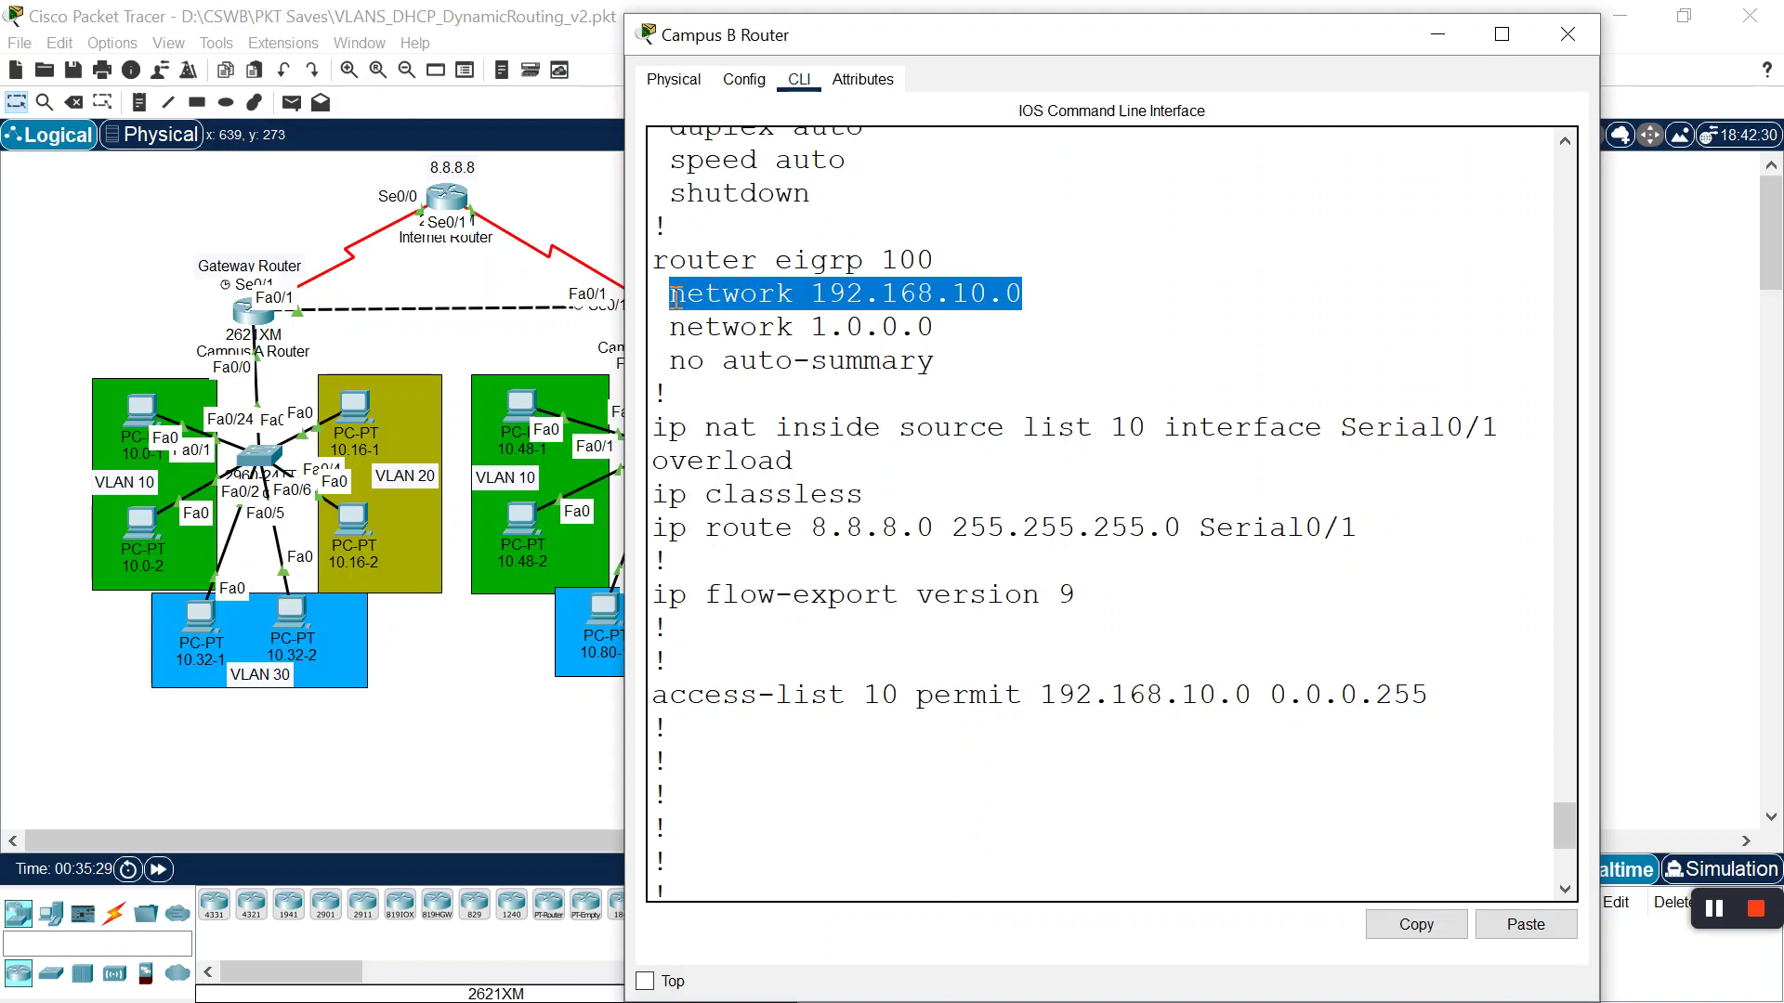
{"action": "type", "text": "q"}
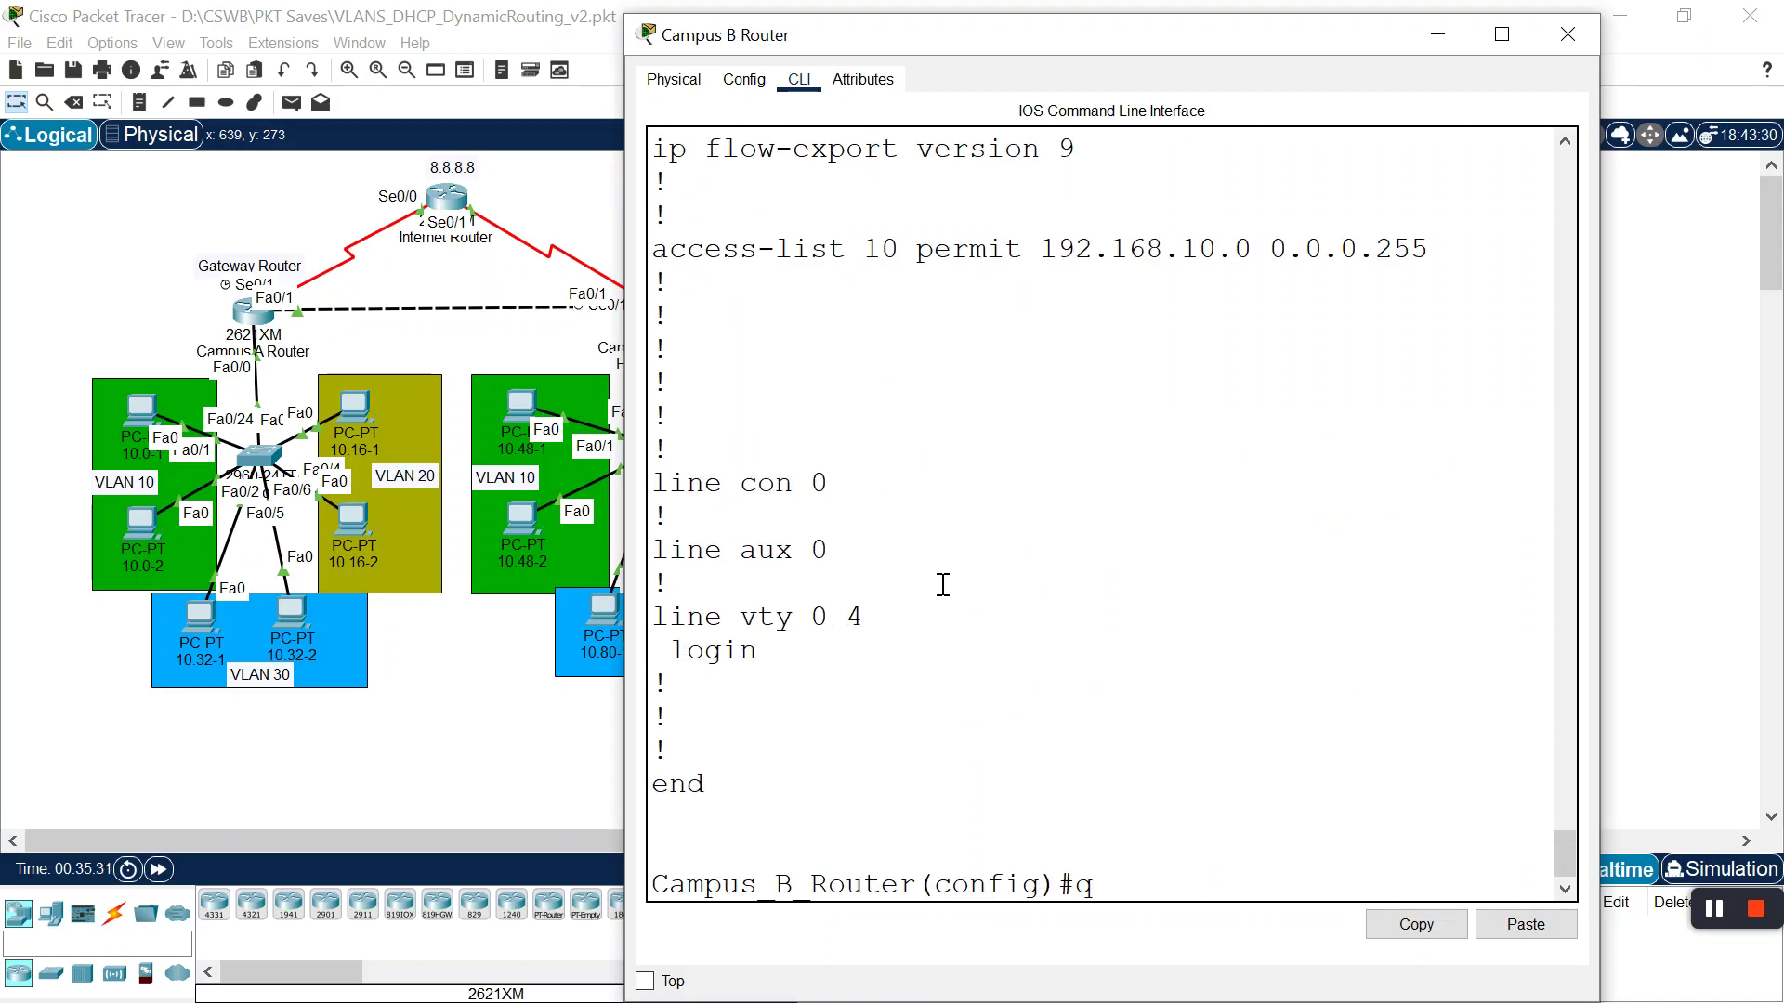
{"action": "key", "text": "BackSpace"}
{"action": "left_click", "coordinate": [1567, 35]}
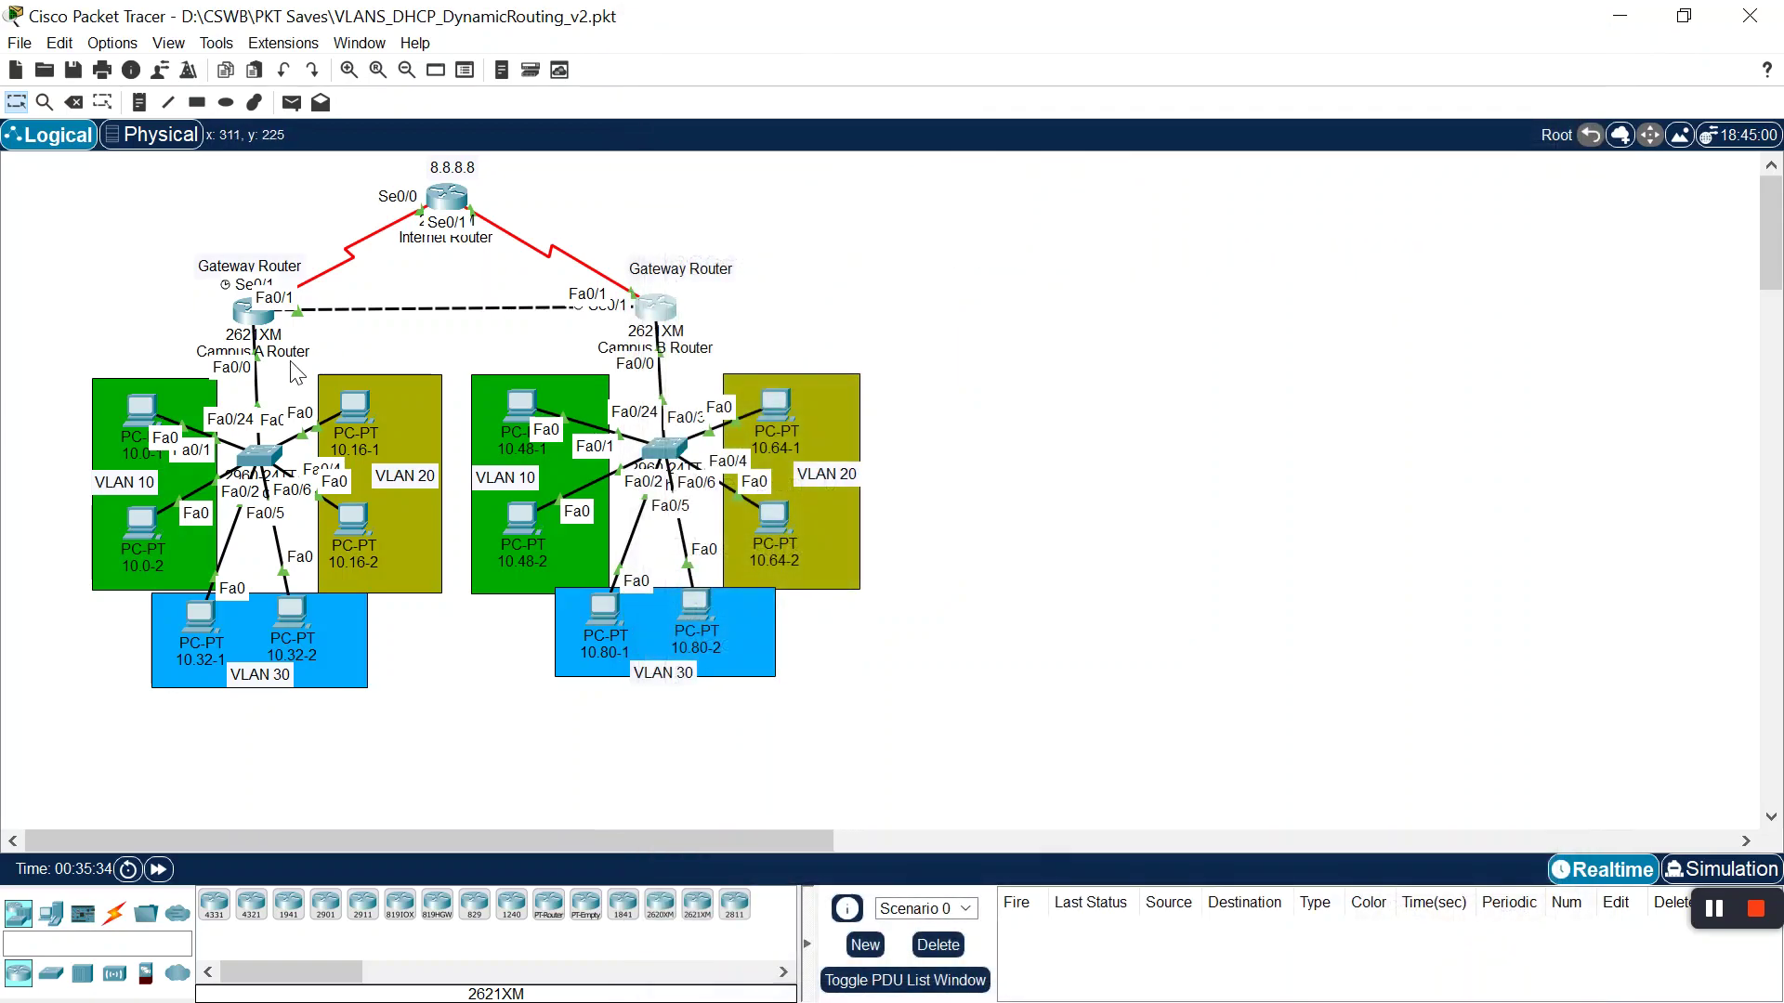
Enter the EIGRP 100 process on Campus A router and disable automatic summarization
{"action": "left_click", "coordinate": [240, 311]}
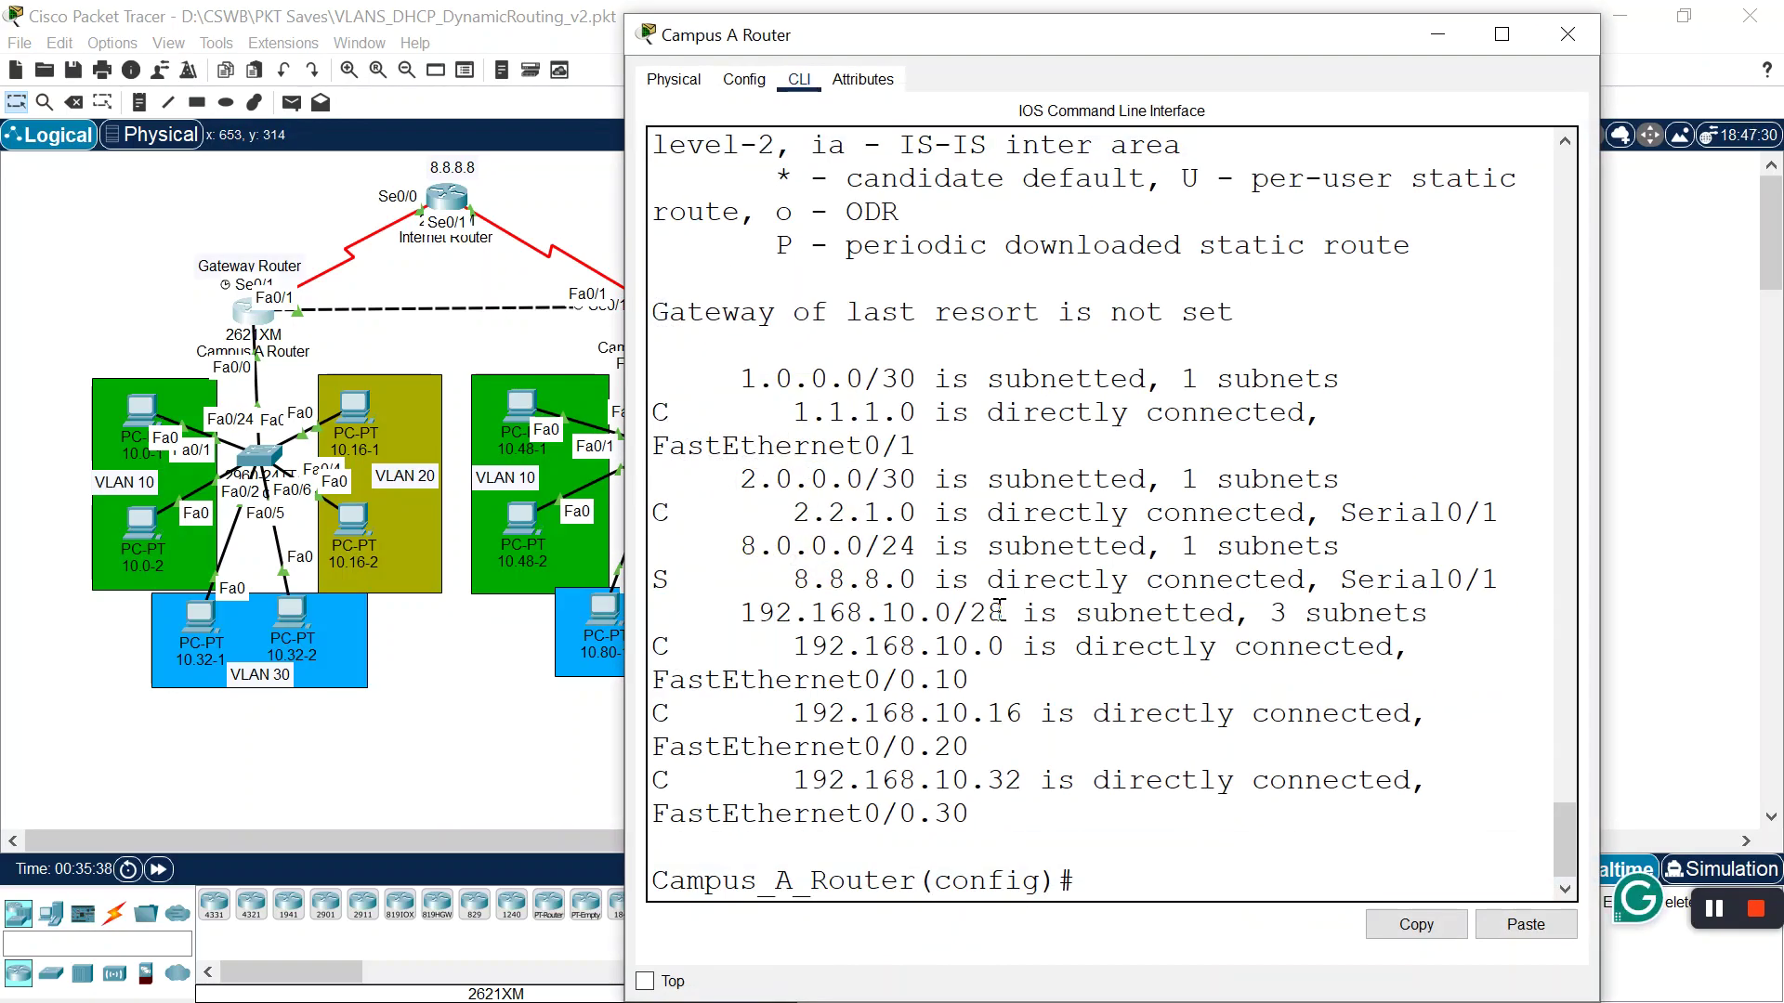
{"action": "type", "text": "router eigrp 100"}
{"action": "key", "text": "Return"}
{"action": "type", "text": "no aur"}
{"action": "key", "text": "Tab"}
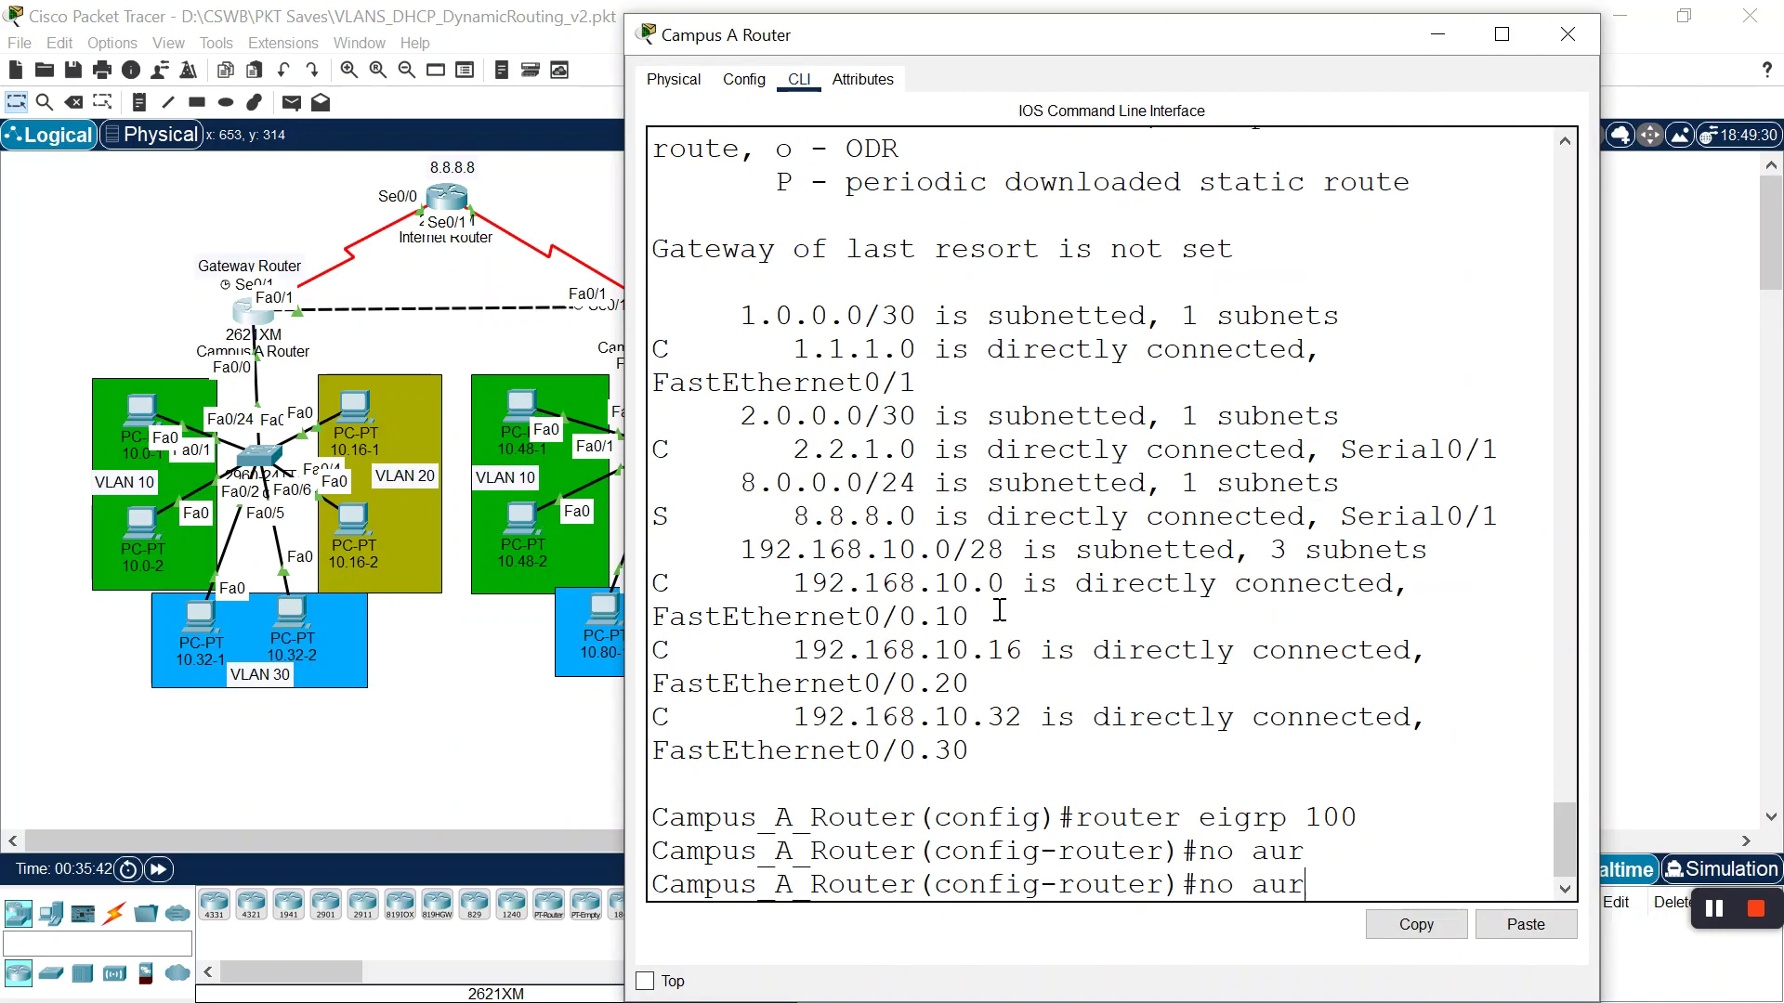
{"action": "type", "text": "to"}
{"action": "key", "text": "Tab"}
{"action": "key", "text": "Return"}
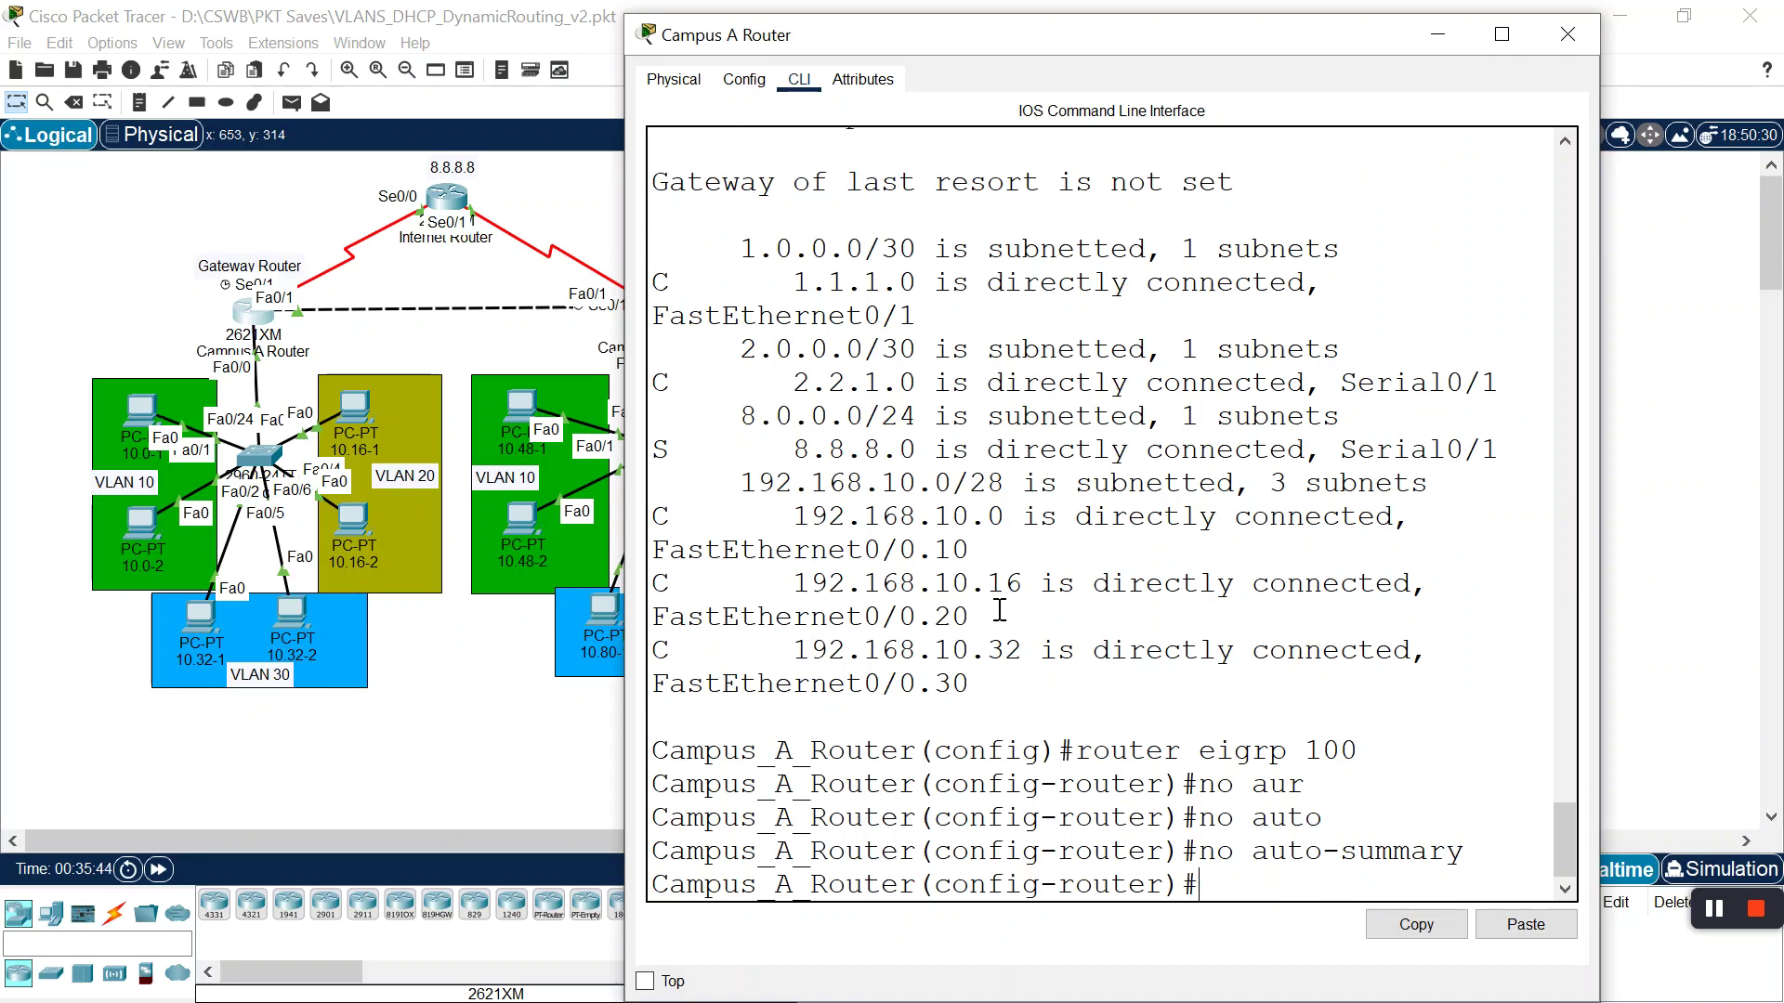
Advertise network 192.168.10.0 in Campus A router's EIGRP 100 process
{"action": "type", "text": "net"}
{"action": "key", "text": "Tab"}
{"action": "type", "text": "192"}
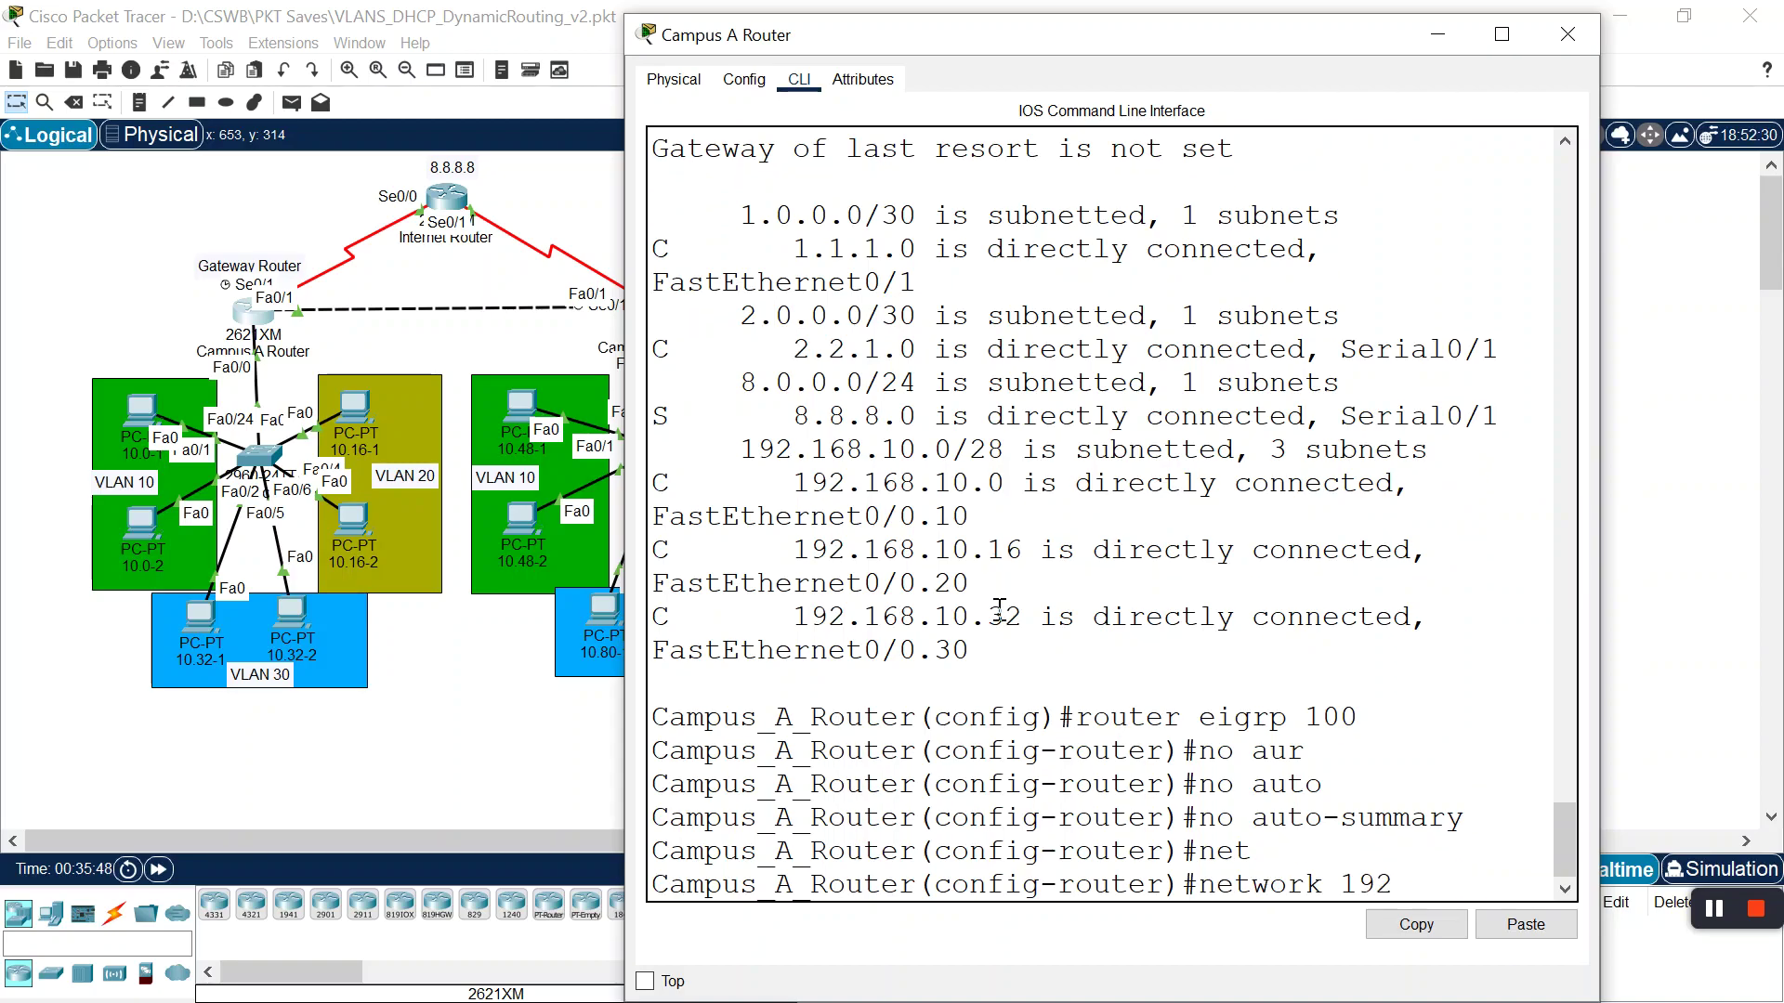
{"action": "type", "text": ".168.10.0"}
{"action": "key", "text": "Return"}
Add networks 192.168.10.16 and 192.168.10.32 to Campus A router's EIGRP 100 process
{"action": "key", "text": "Up"}
{"action": "key", "text": "BackSpace"}
{"action": "type", "text": "16"}
{"action": "key", "text": "Return"}
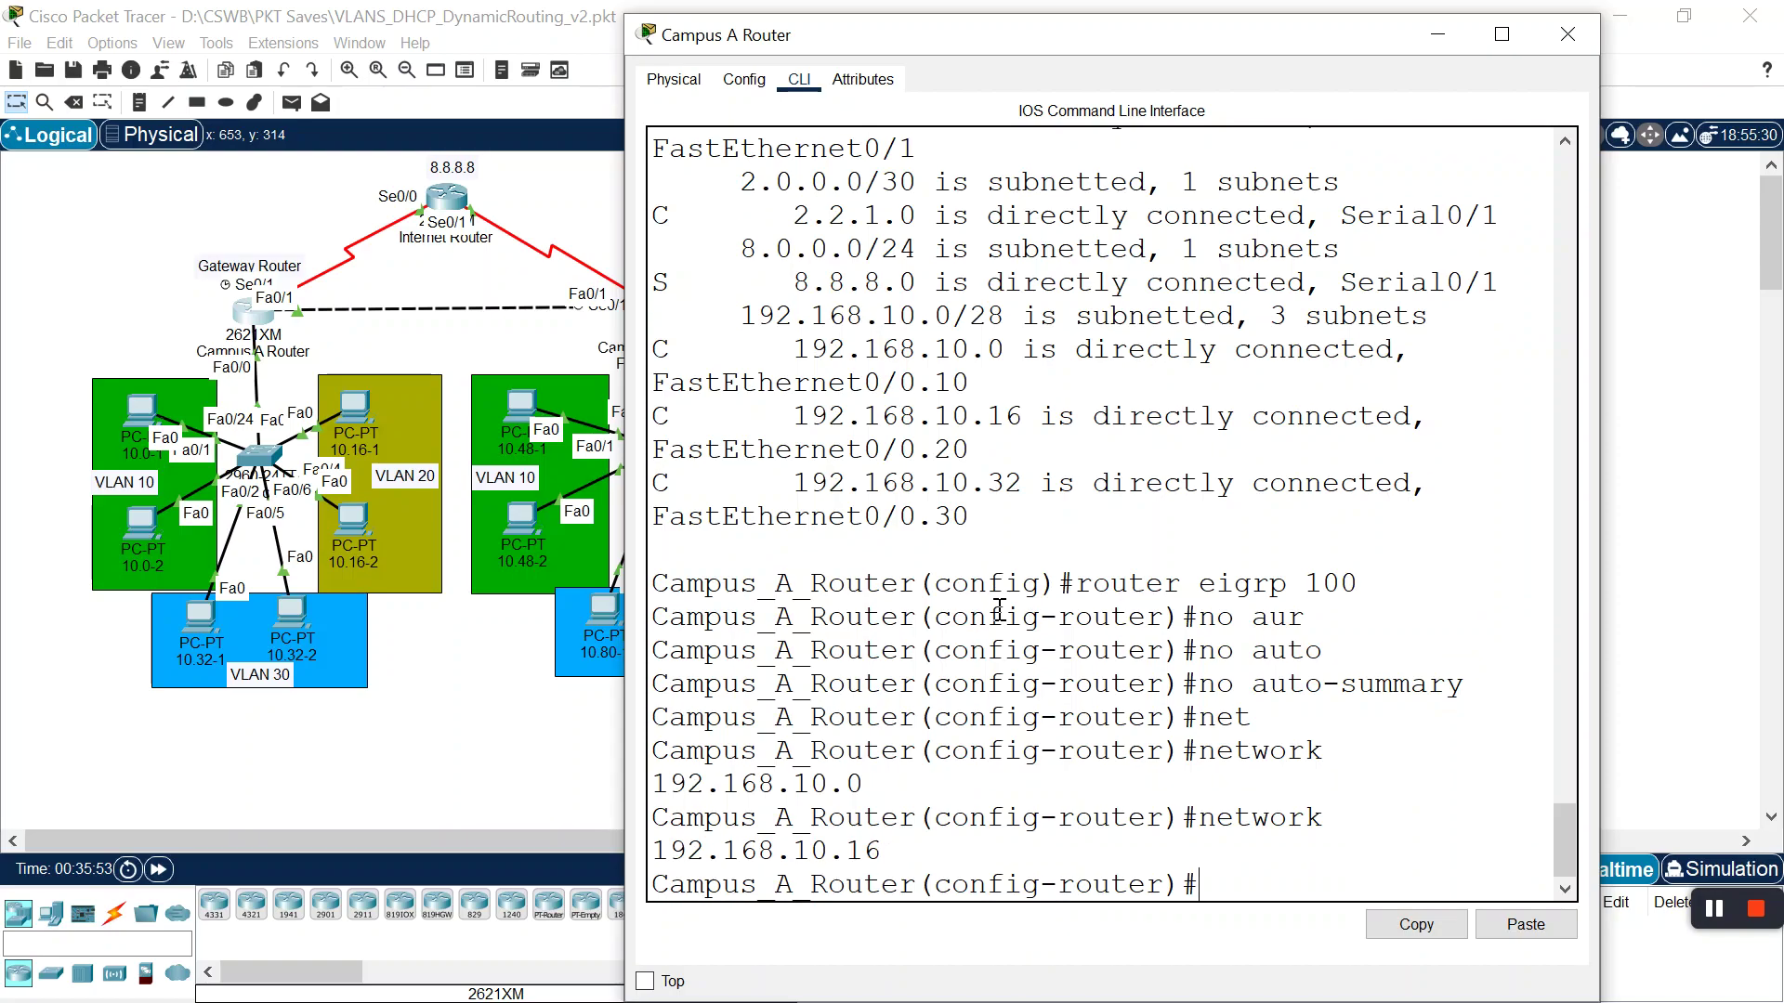
{"action": "key", "text": "Up"}
{"action": "key", "text": "BackSpace"}
{"action": "key", "text": "BackSpace"}
{"action": "type", "text": "32"}
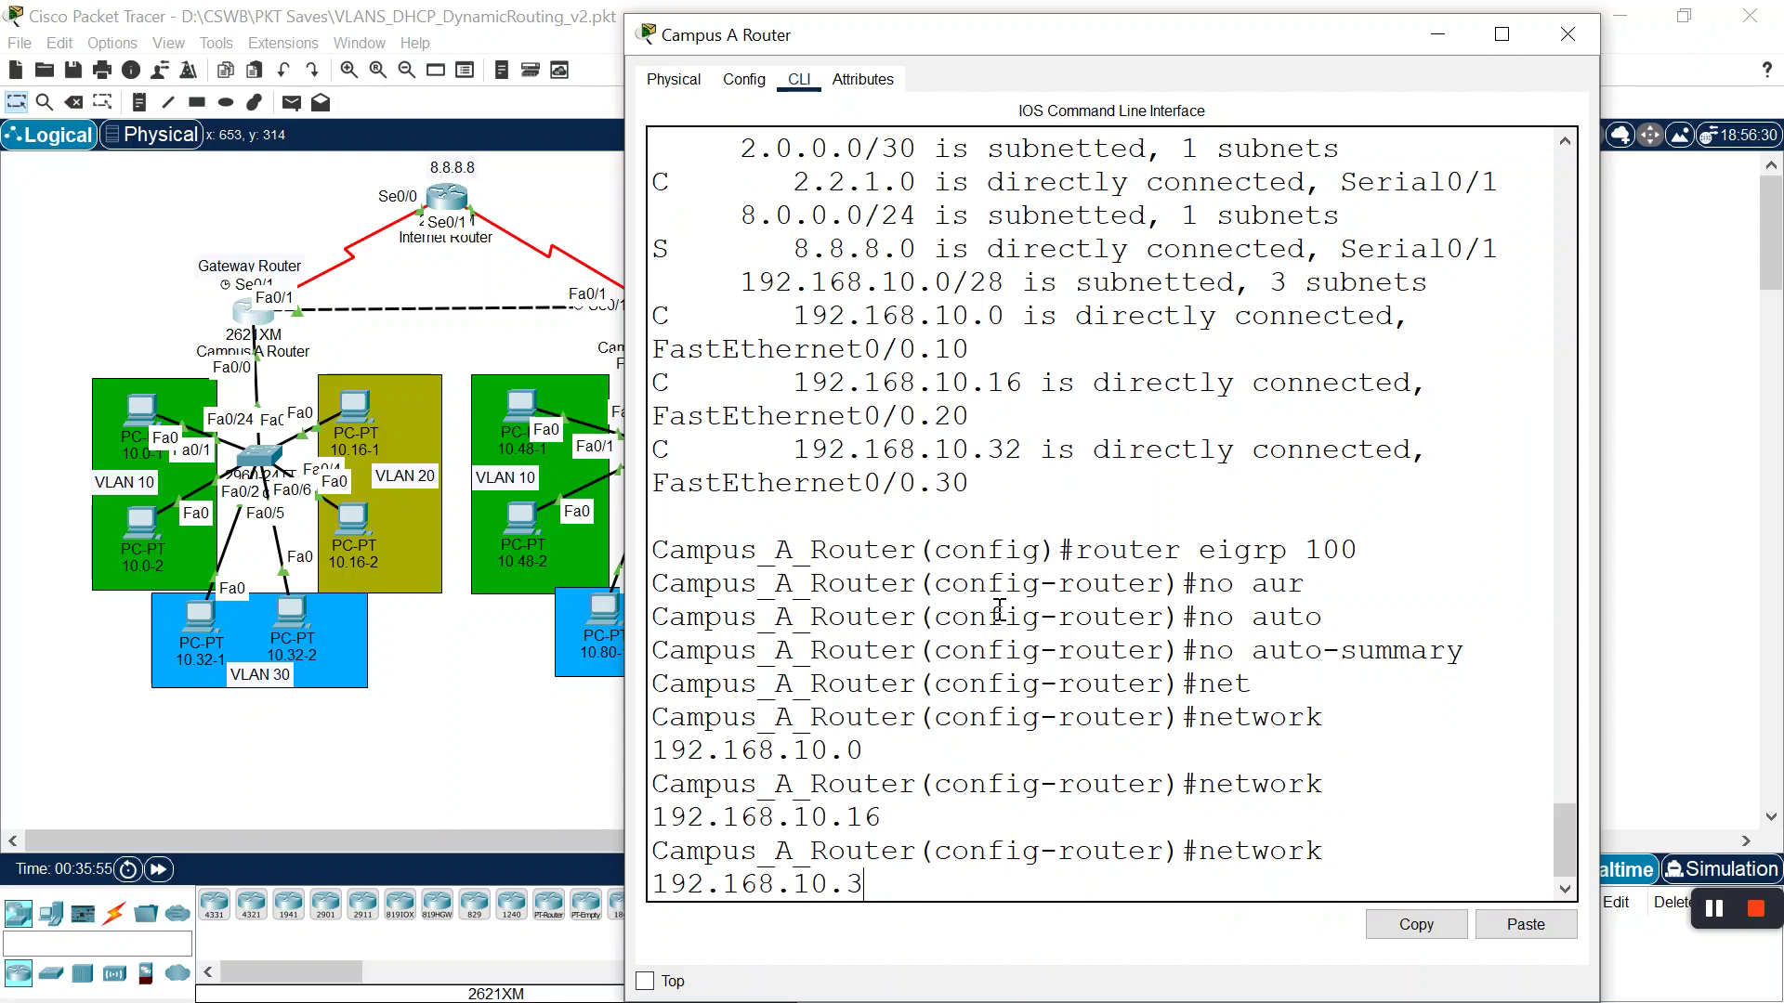
{"action": "key", "text": "Return"}
Add the inter-campus link network 1.1.1.0, taken from the connected routes, to Campus A router's EIGRP 100 process
{"action": "key", "text": "Up"}
{"action": "key", "text": "BackSpace"}
{"action": "key", "text": "BackSpace"}
{"action": "key", "text": "BackSpace"}
{"action": "key", "text": "BackSpace"}
{"action": "key", "text": "BackSpace"}
{"action": "key", "text": "BackSpace"}
{"action": "key", "text": "BackSpace"}
{"action": "key", "text": "BackSpace"}
{"action": "key", "text": "BackSpace"}
{"action": "key", "text": "BackSpace"}
{"action": "key", "text": "BackSpace"}
{"action": "key", "text": "BackSpace"}
{"action": "key", "text": "BackSpace"}
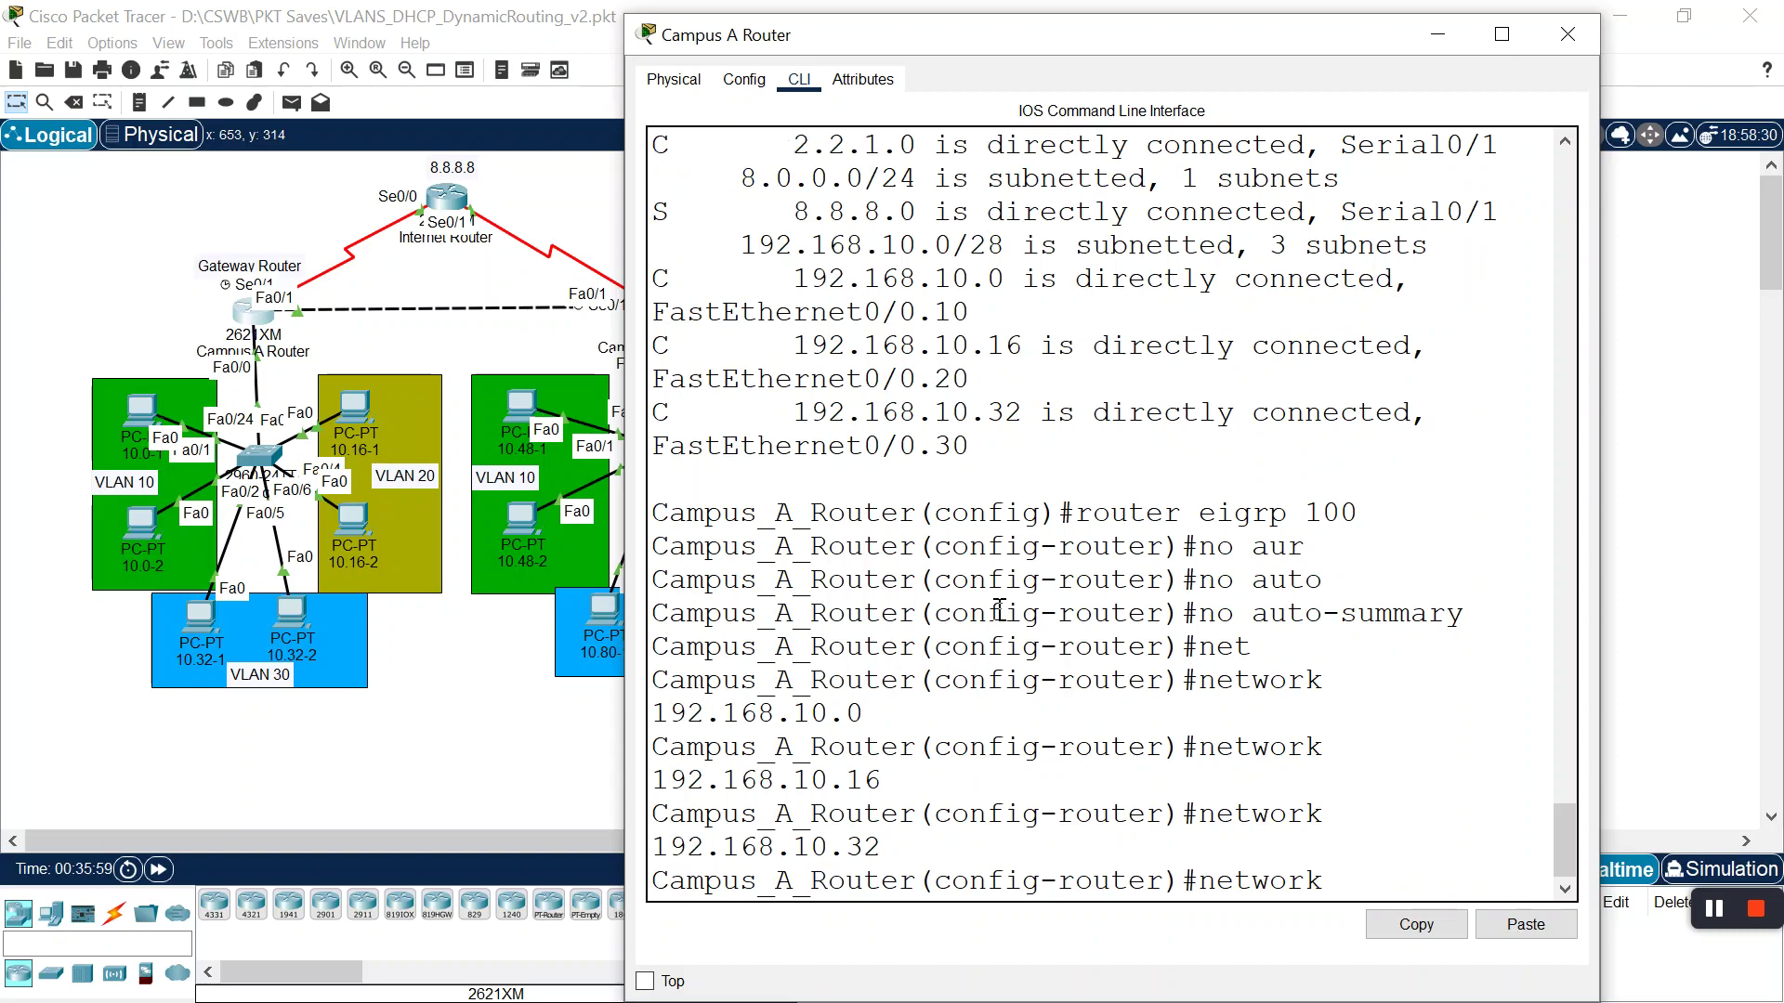
{"action": "scroll", "coordinate": [916, 270], "scroll_direction": "up", "scroll_amount": 3}
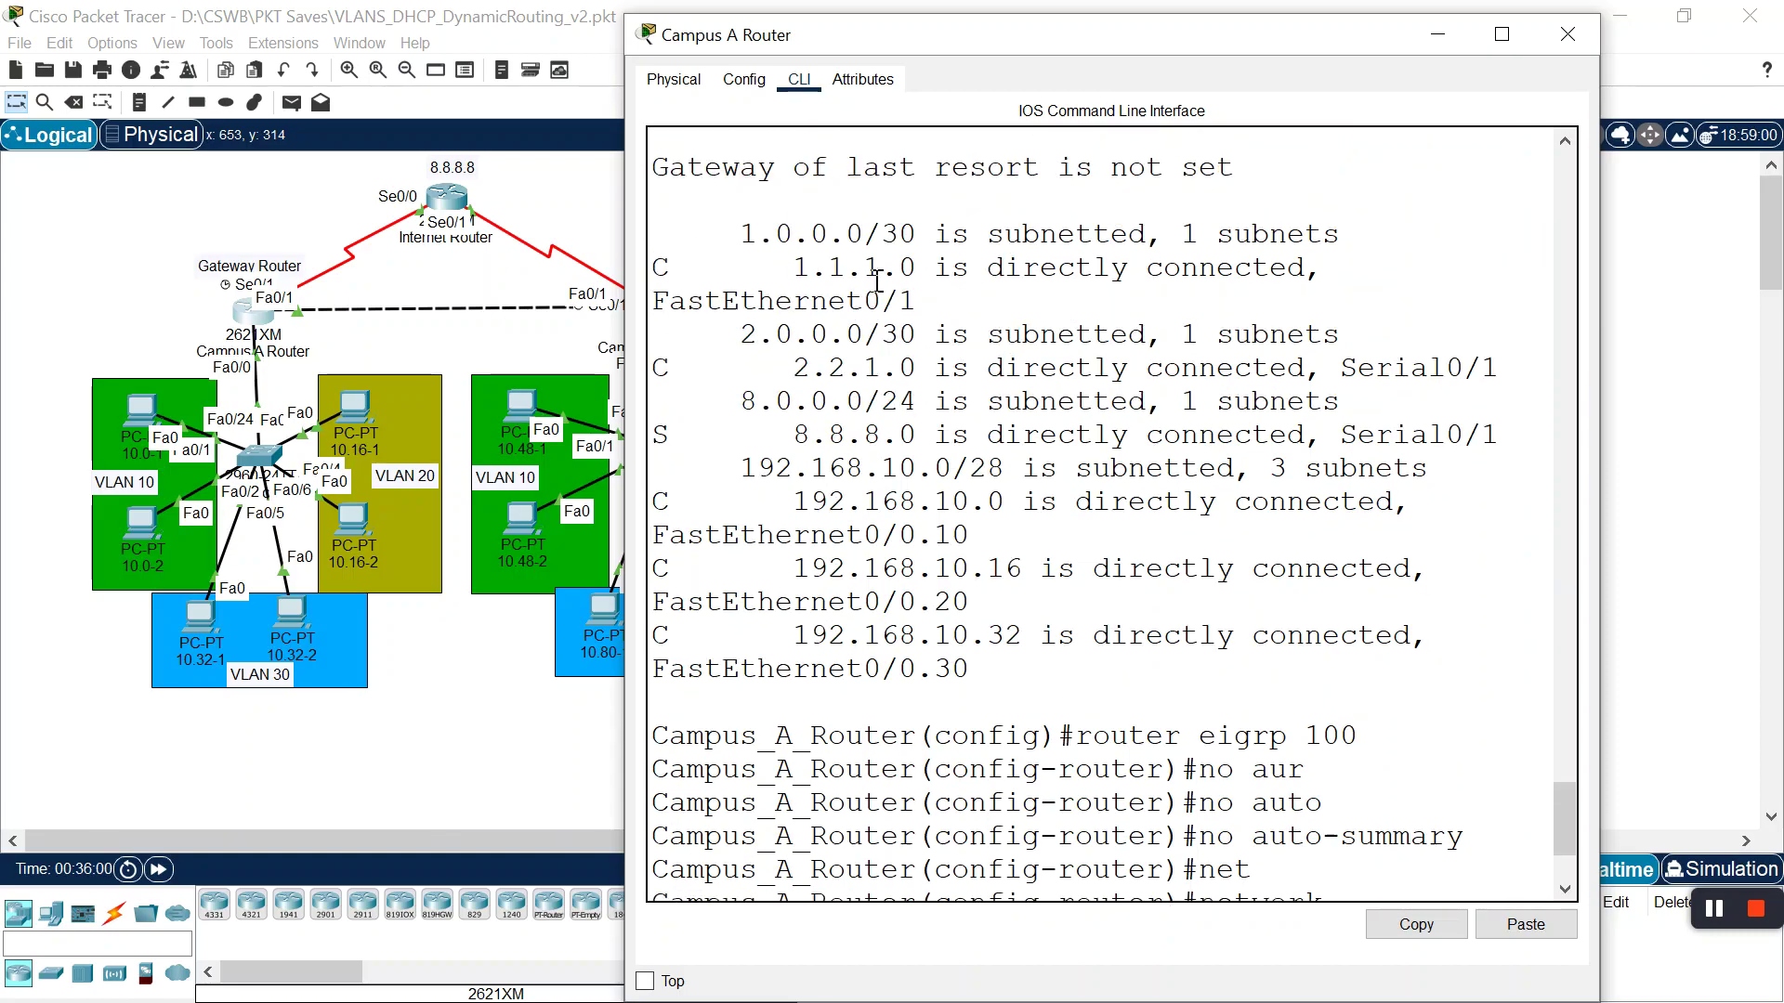
{"action": "double_click", "coordinate": [801, 272]}
{"action": "scroll", "coordinate": [1433, 542], "scroll_direction": "down", "scroll_amount": 3}
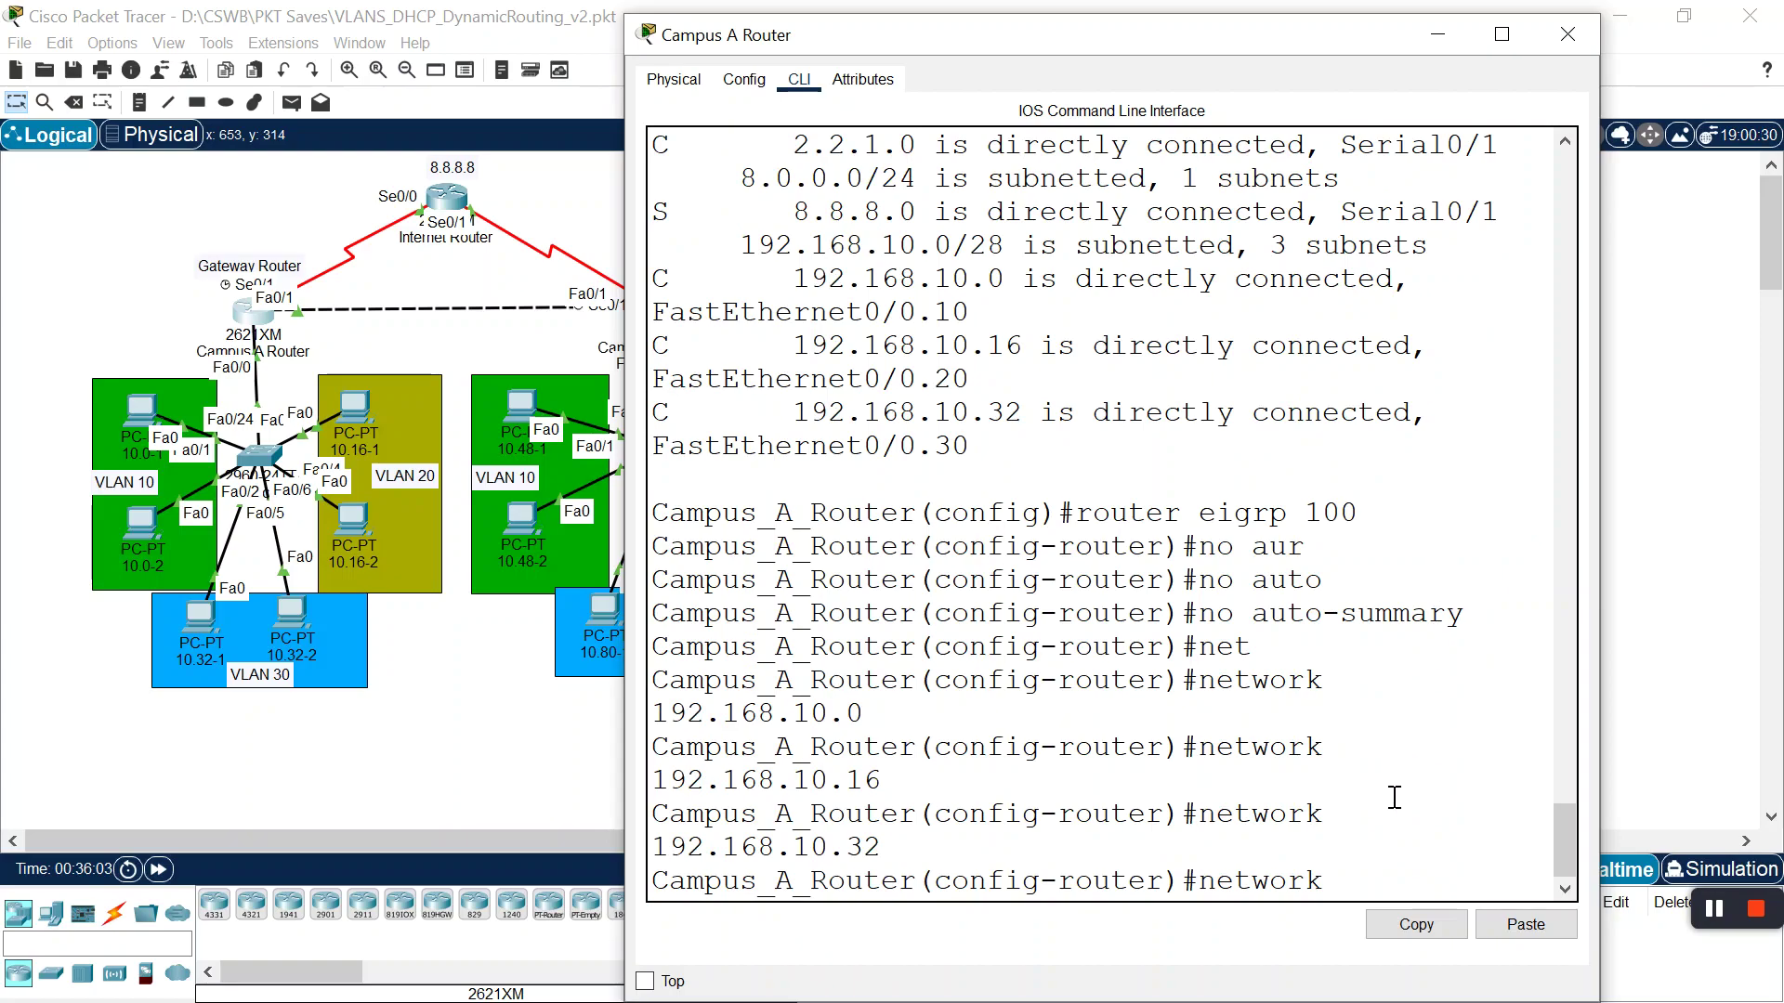
{"action": "type", "text": "1.1.1.0"}
{"action": "key", "text": "Return"}
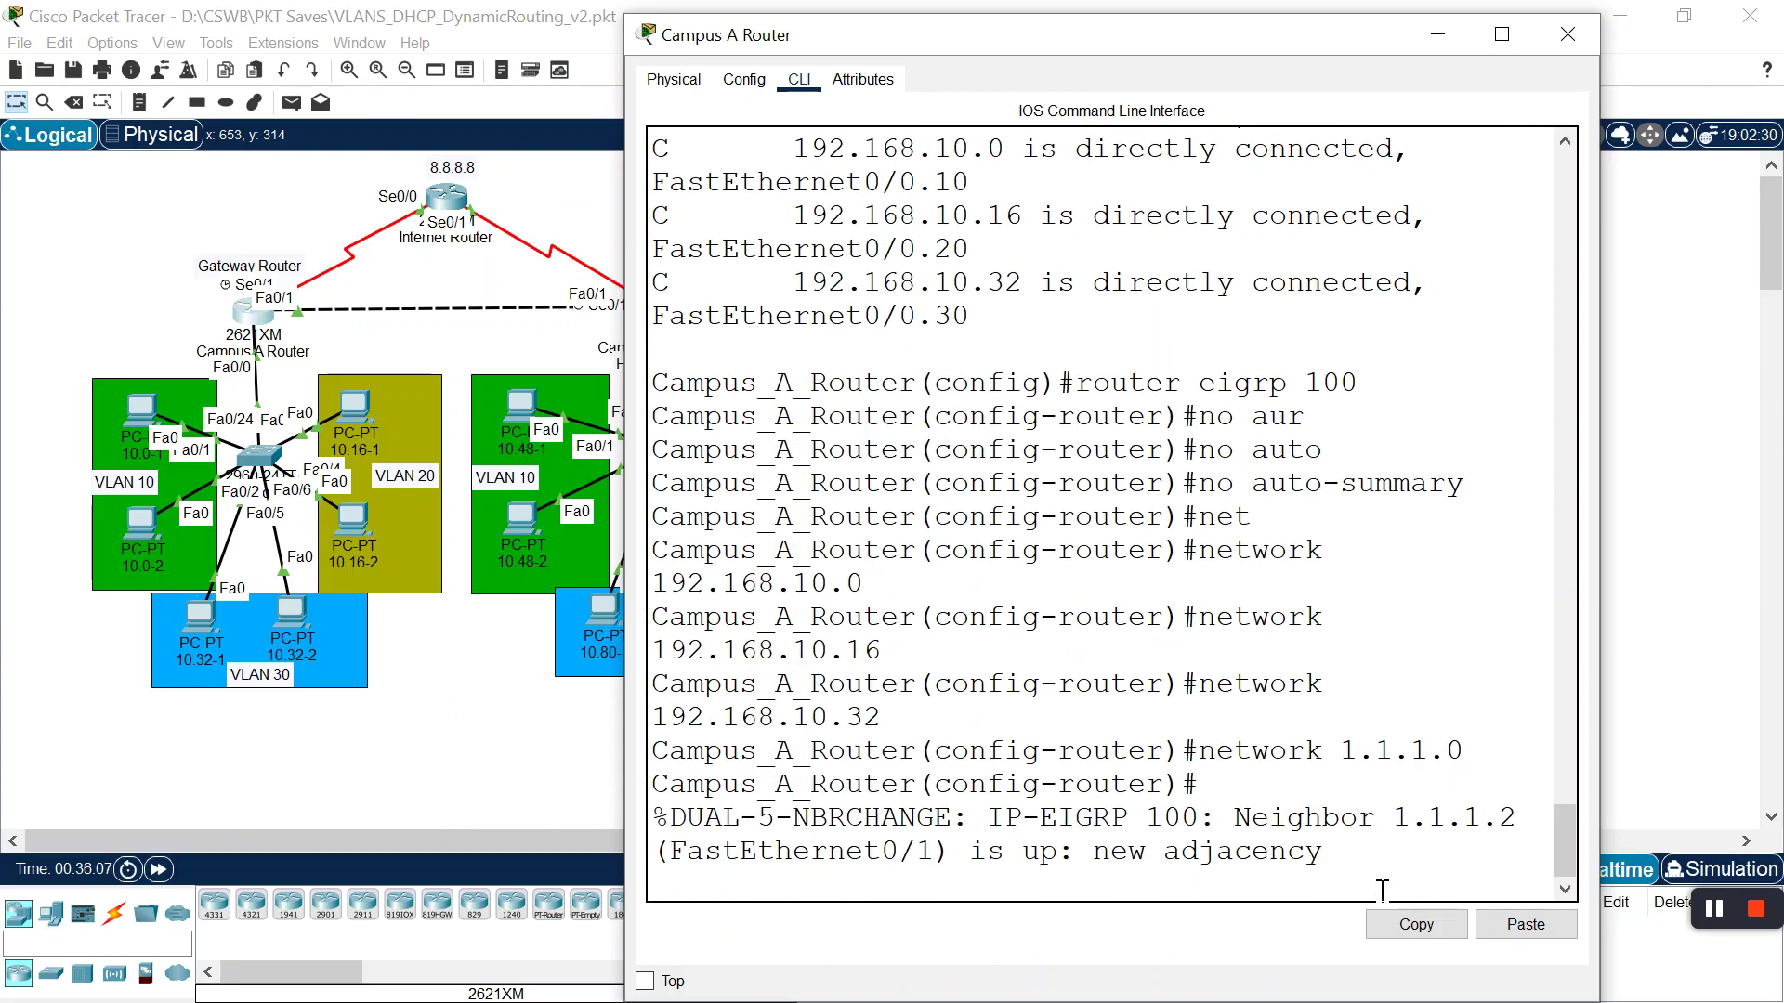
{"action": "key", "text": "Return"}
Check the EIGRP neighbor message, exit router configuration mode, and dismiss the Internet Download Manager trial pop-up
{"action": "left_click_drag", "start_coordinate": [1377, 806], "coordinate": [640, 783]}
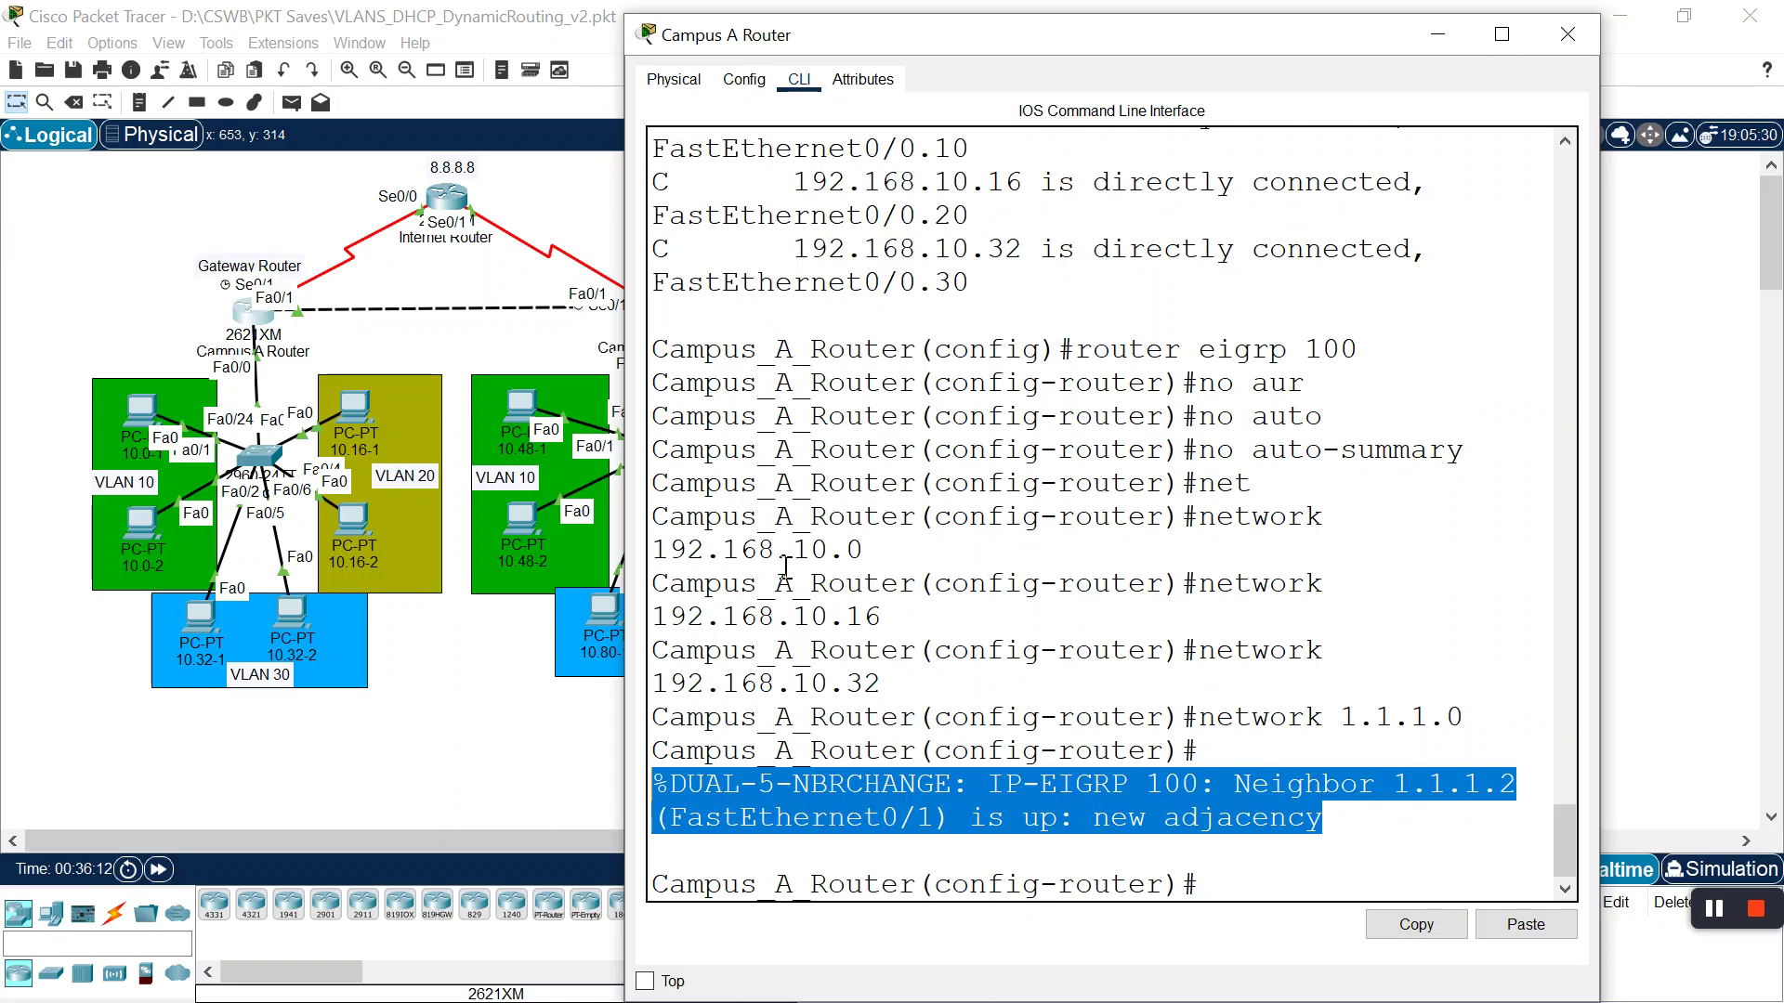
{"action": "type", "text": "exit"}
{"action": "key", "text": "Return"}
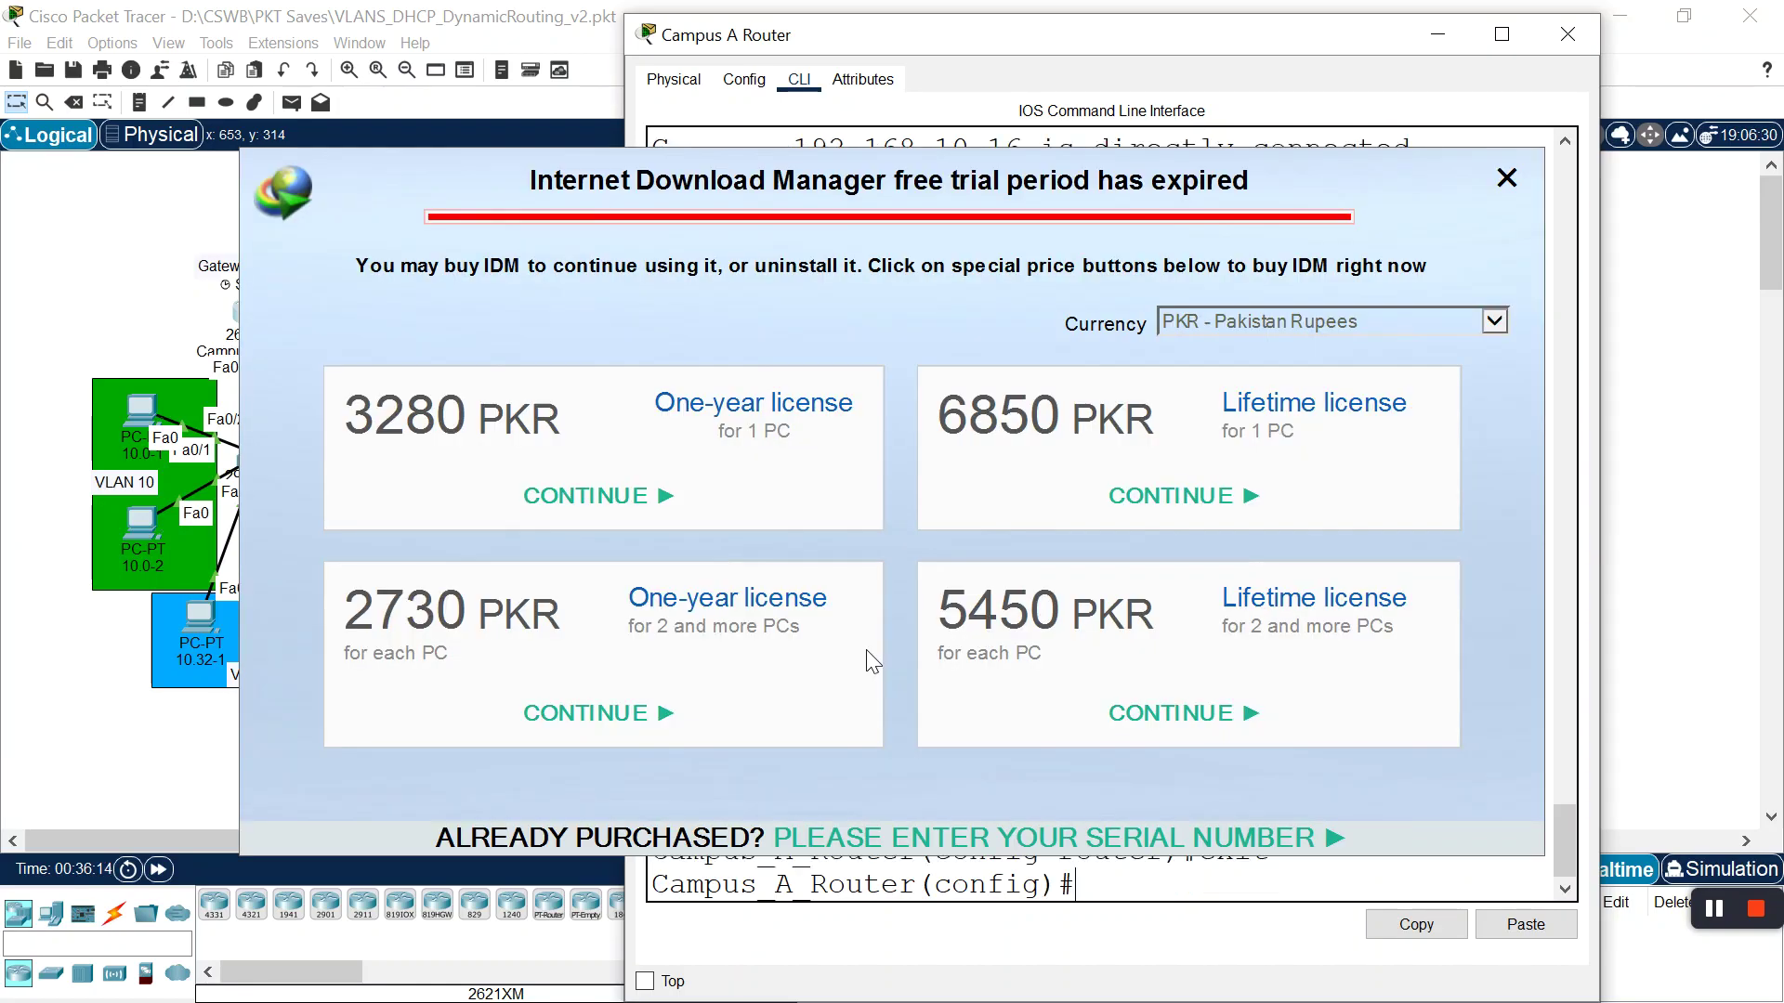
{"action": "left_click", "coordinate": [1506, 177]}
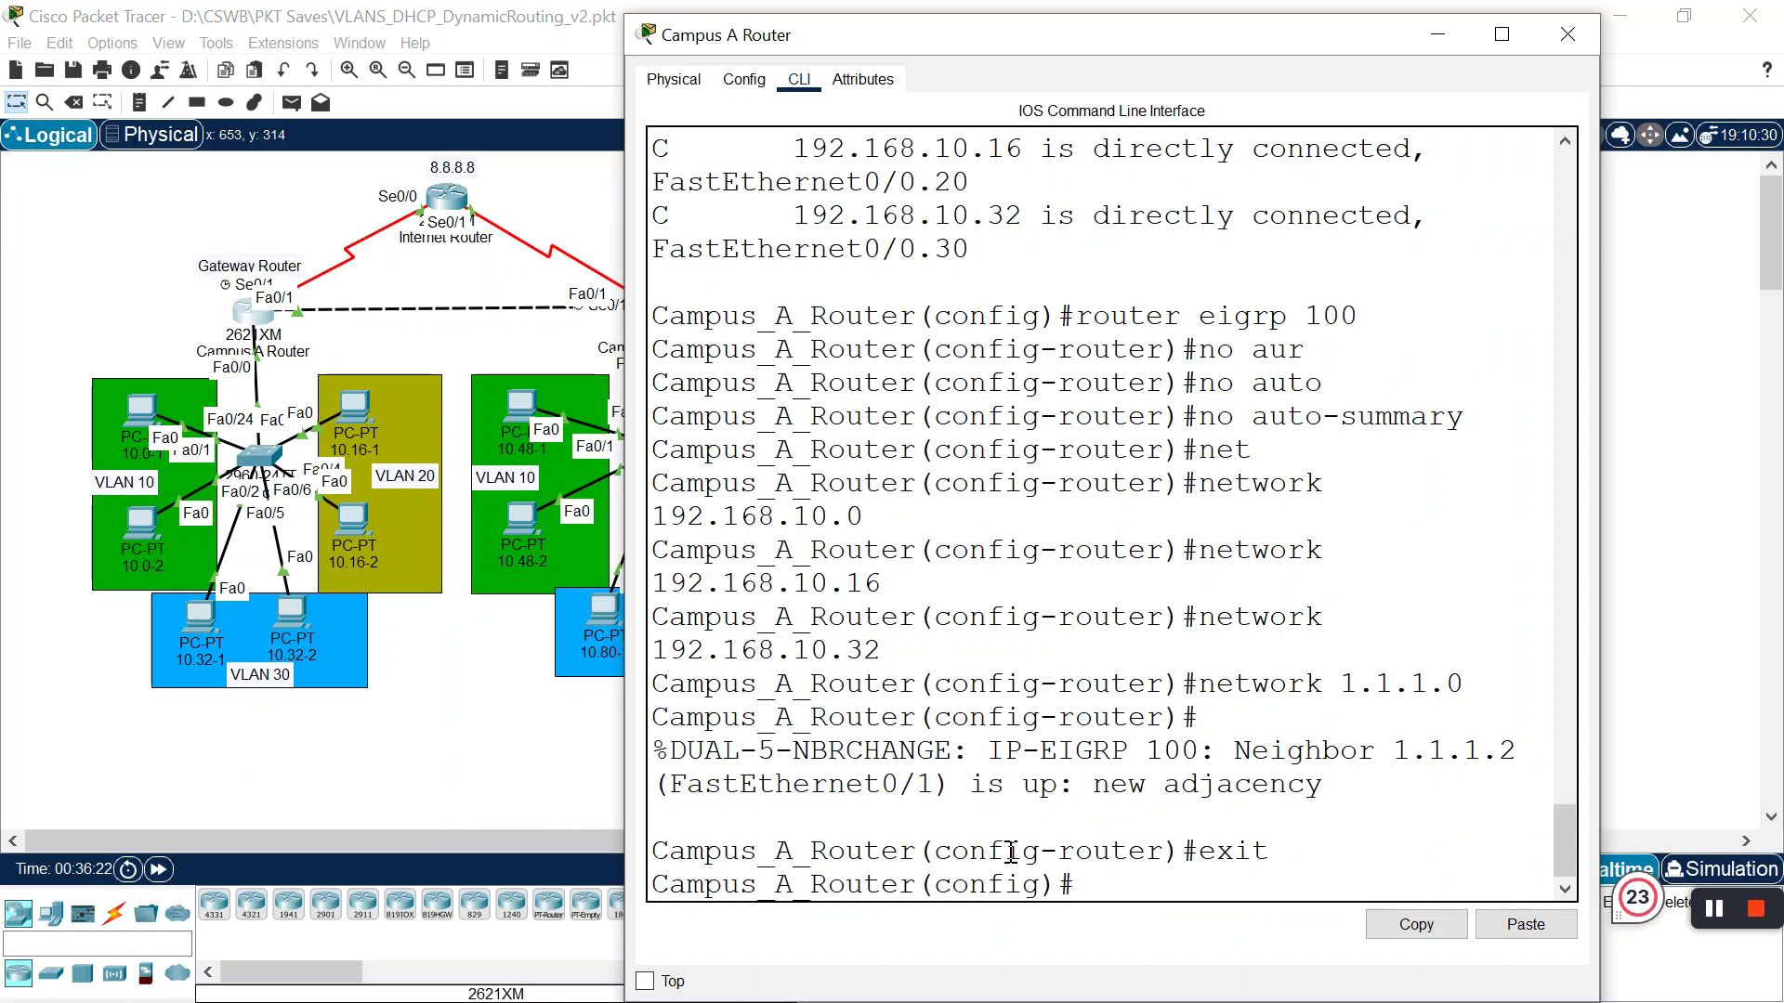
Show Campus A router's running configuration, review its EIGRP 100 network and auto-summary lines, and quit the listing
{"action": "type", "text": "do shr"}
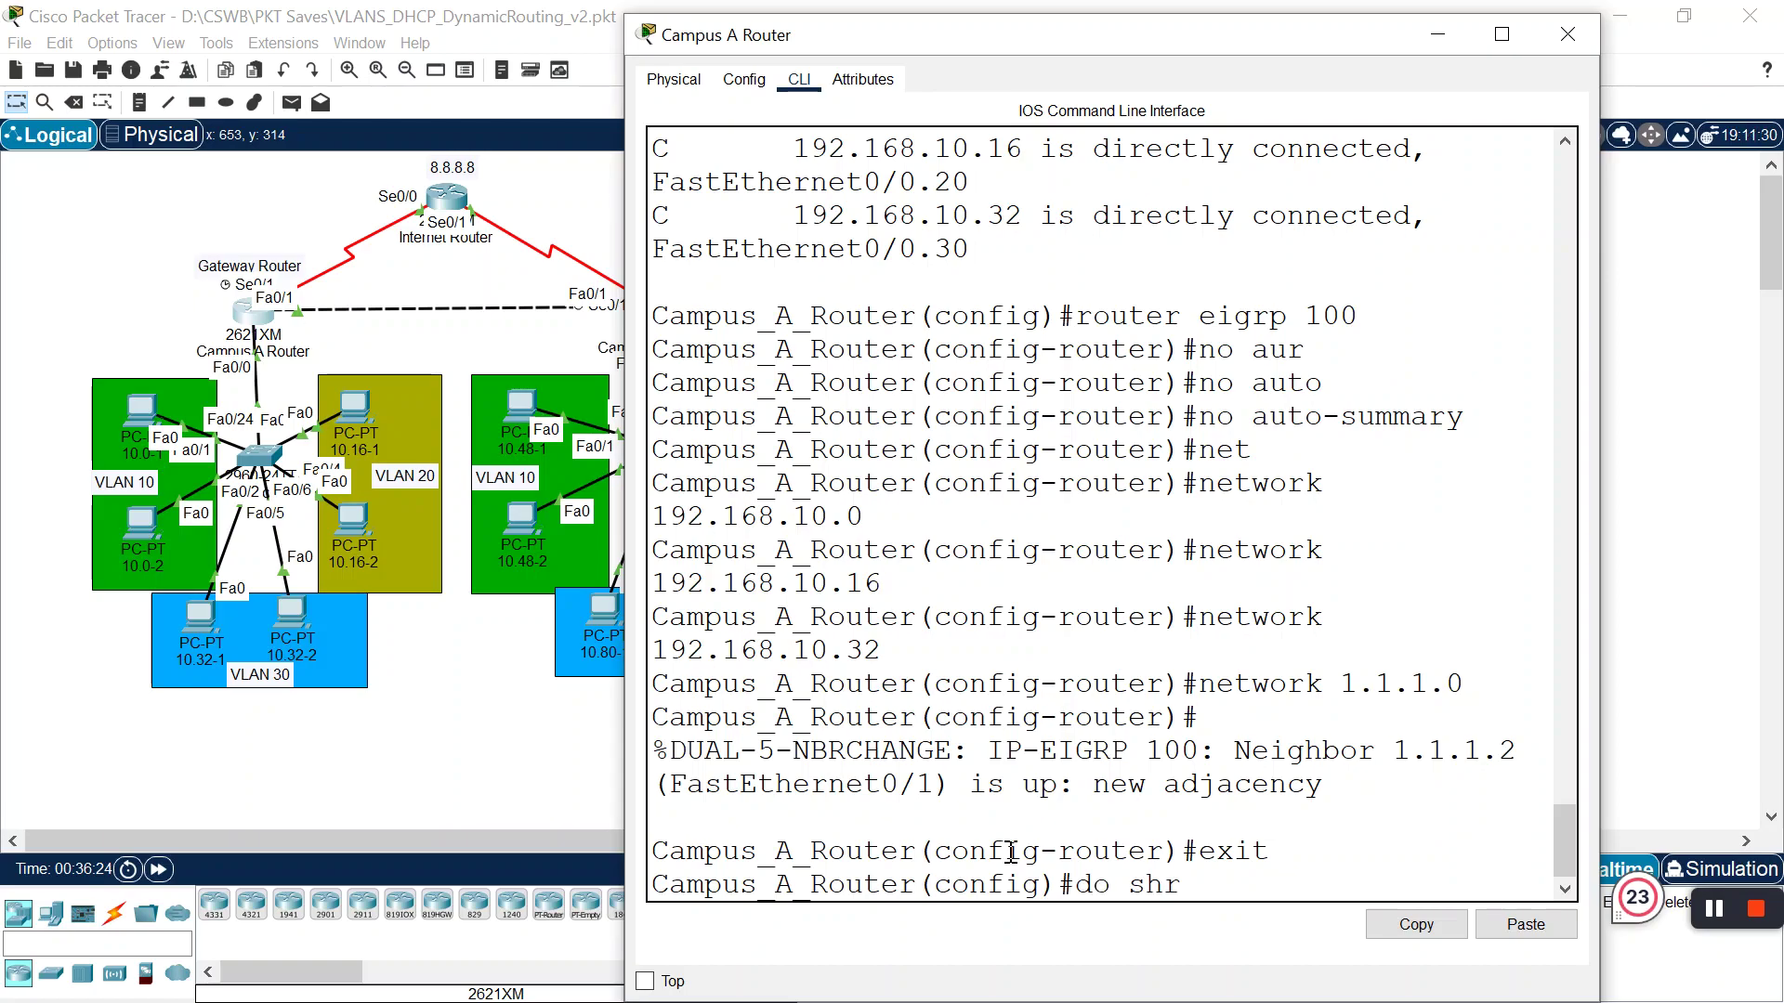
{"action": "key", "text": "BackSpace"}
{"action": "type", "text": "run"}
{"action": "key", "text": "Return"}
{"action": "key", "text": "space"}
{"action": "key", "text": "space"}
{"action": "key", "text": "space"}
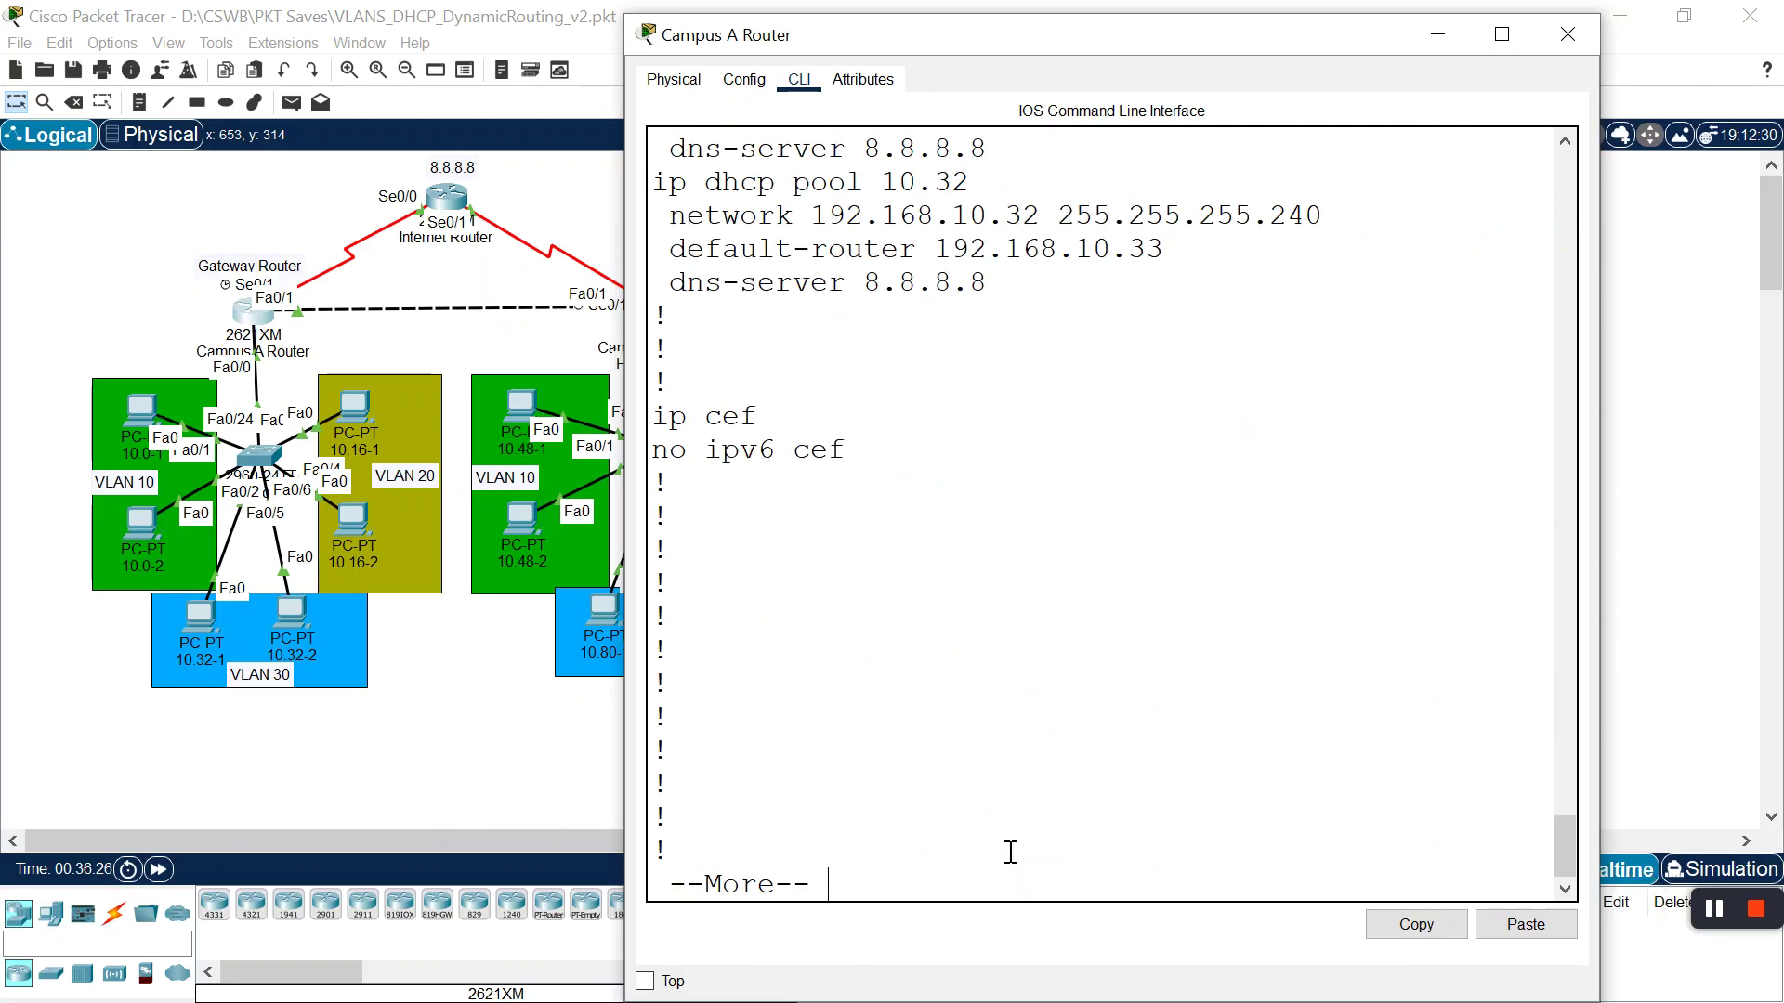
{"action": "key", "text": "space"}
{"action": "scroll", "coordinate": [920, 650], "scroll_direction": "up", "scroll_amount": 3}
{"action": "left_click", "coordinate": [1040, 334]}
{"action": "left_click_drag", "start_coordinate": [1040, 327], "coordinate": [650, 270]}
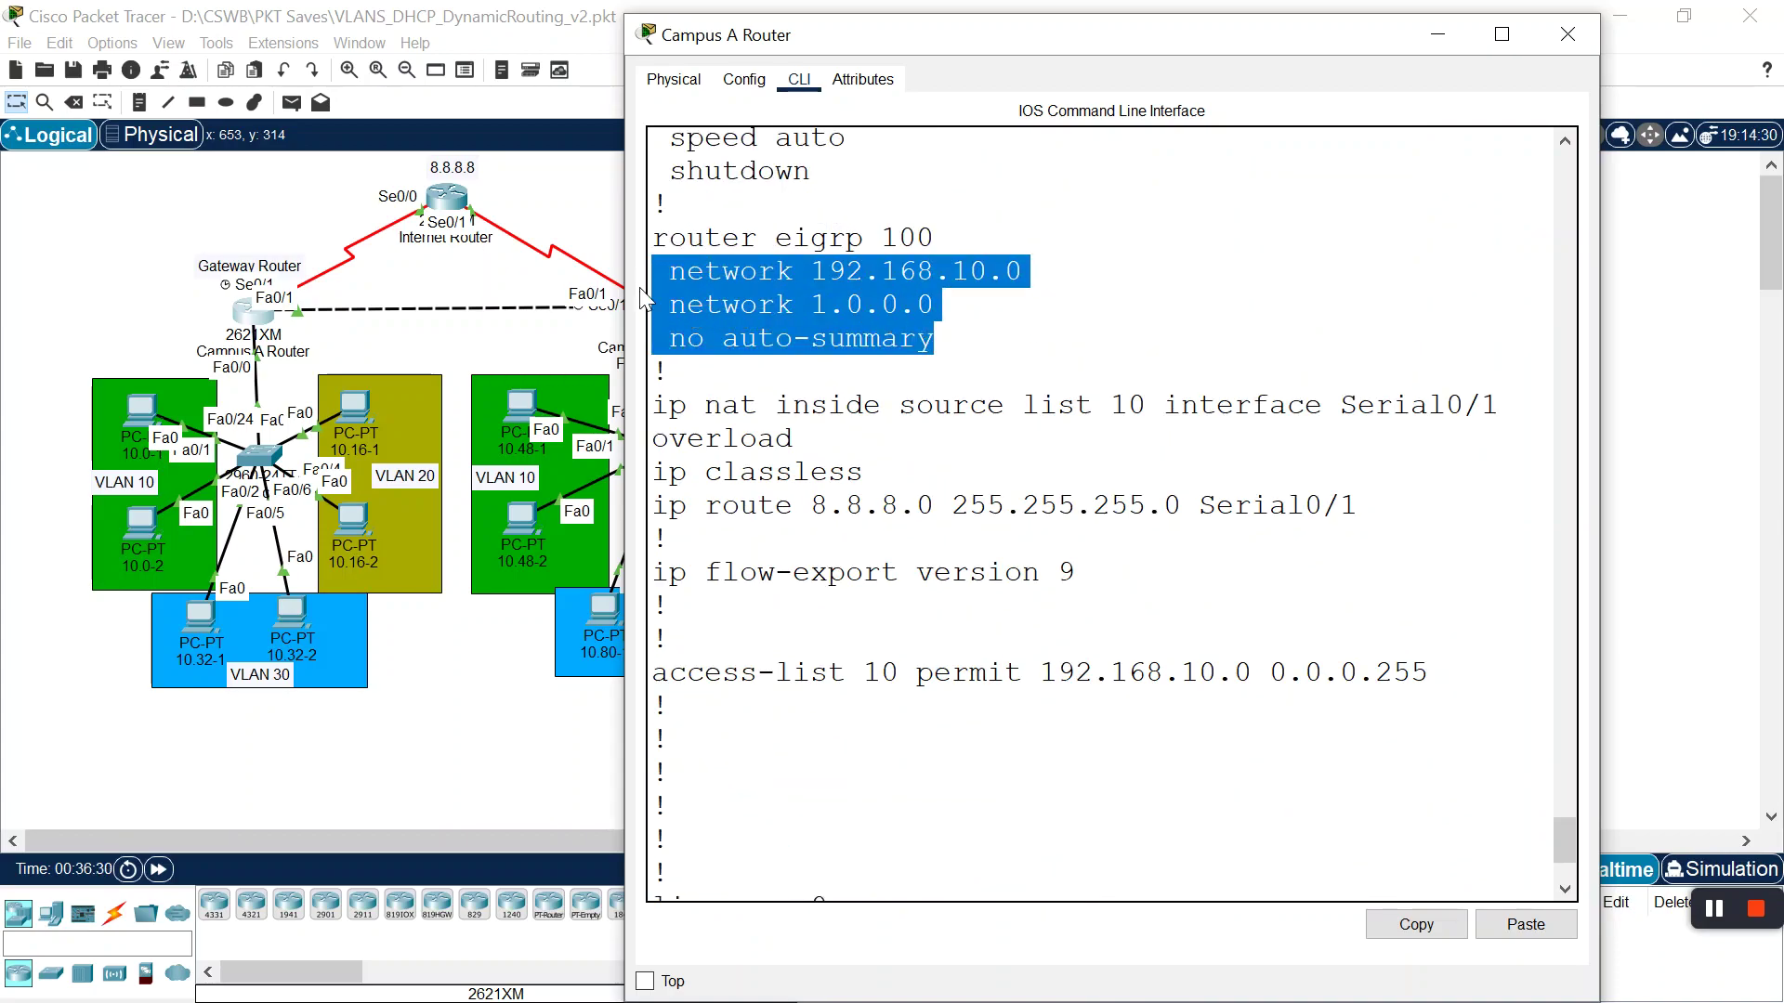
{"action": "key", "text": "ctrl+c"}
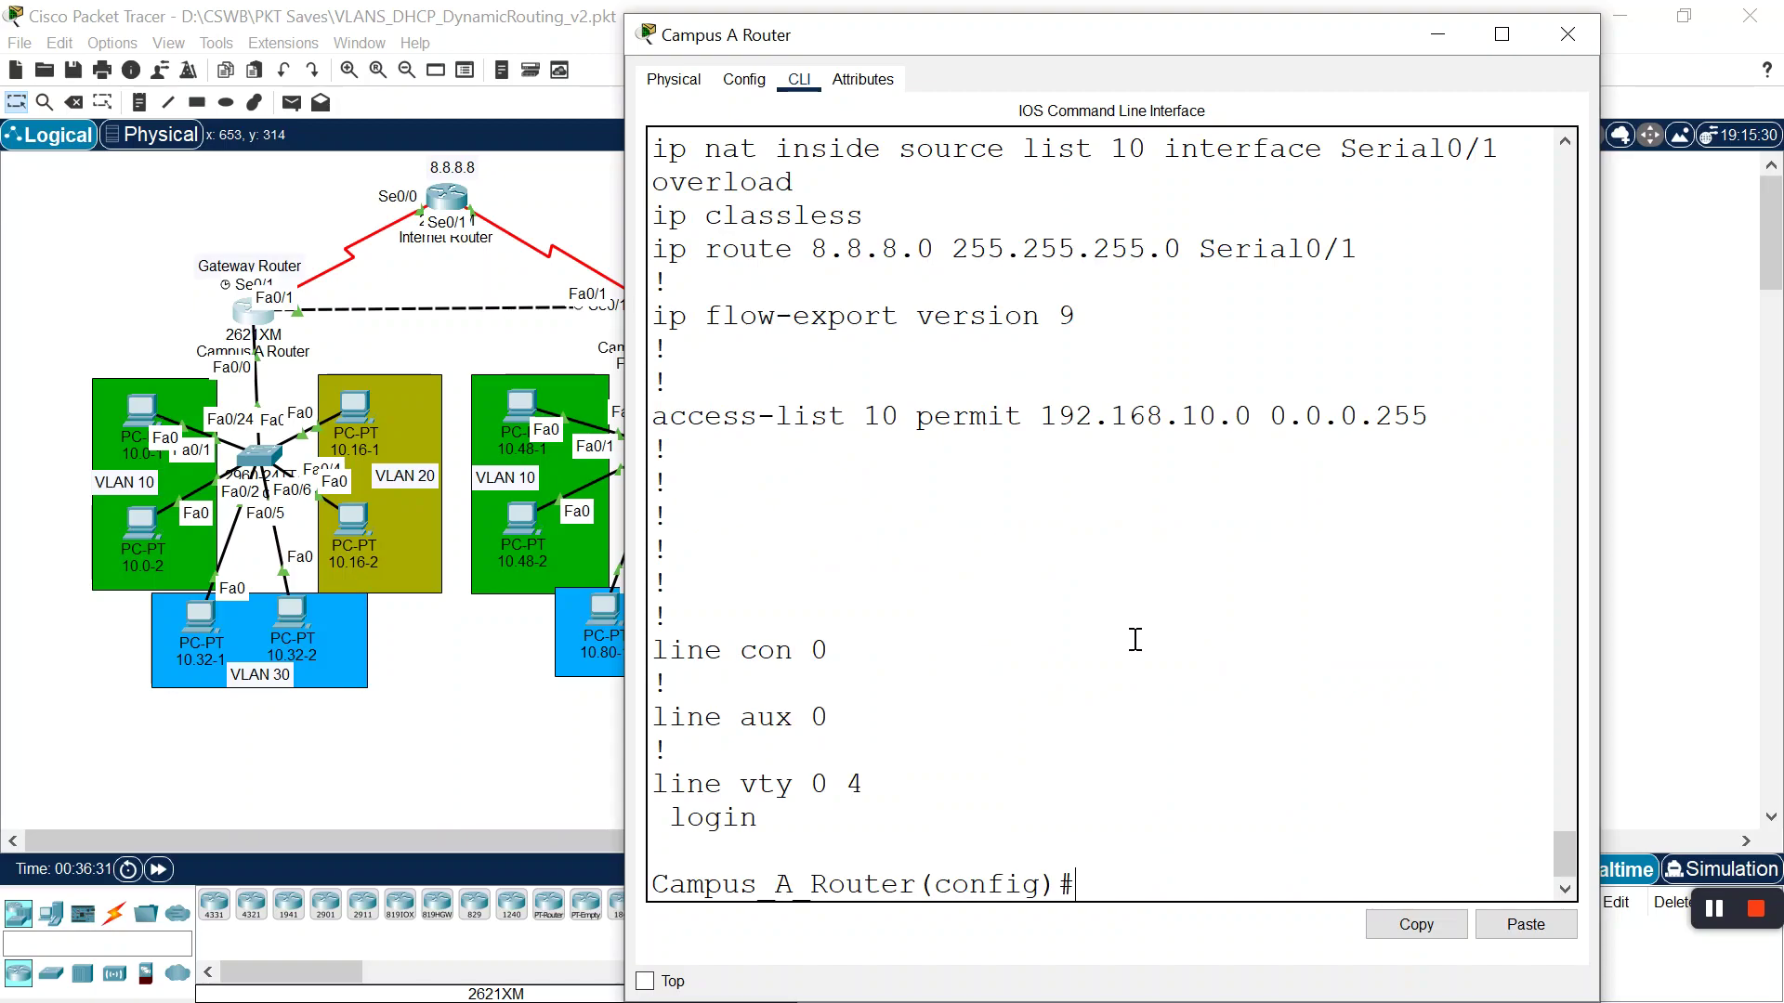
Return Campus A router to privileged EXEC mode and examine the EIGRP-learned routes in its IP routing table
{"action": "key", "text": "ctrl+z"}
{"action": "key", "text": "Return"}
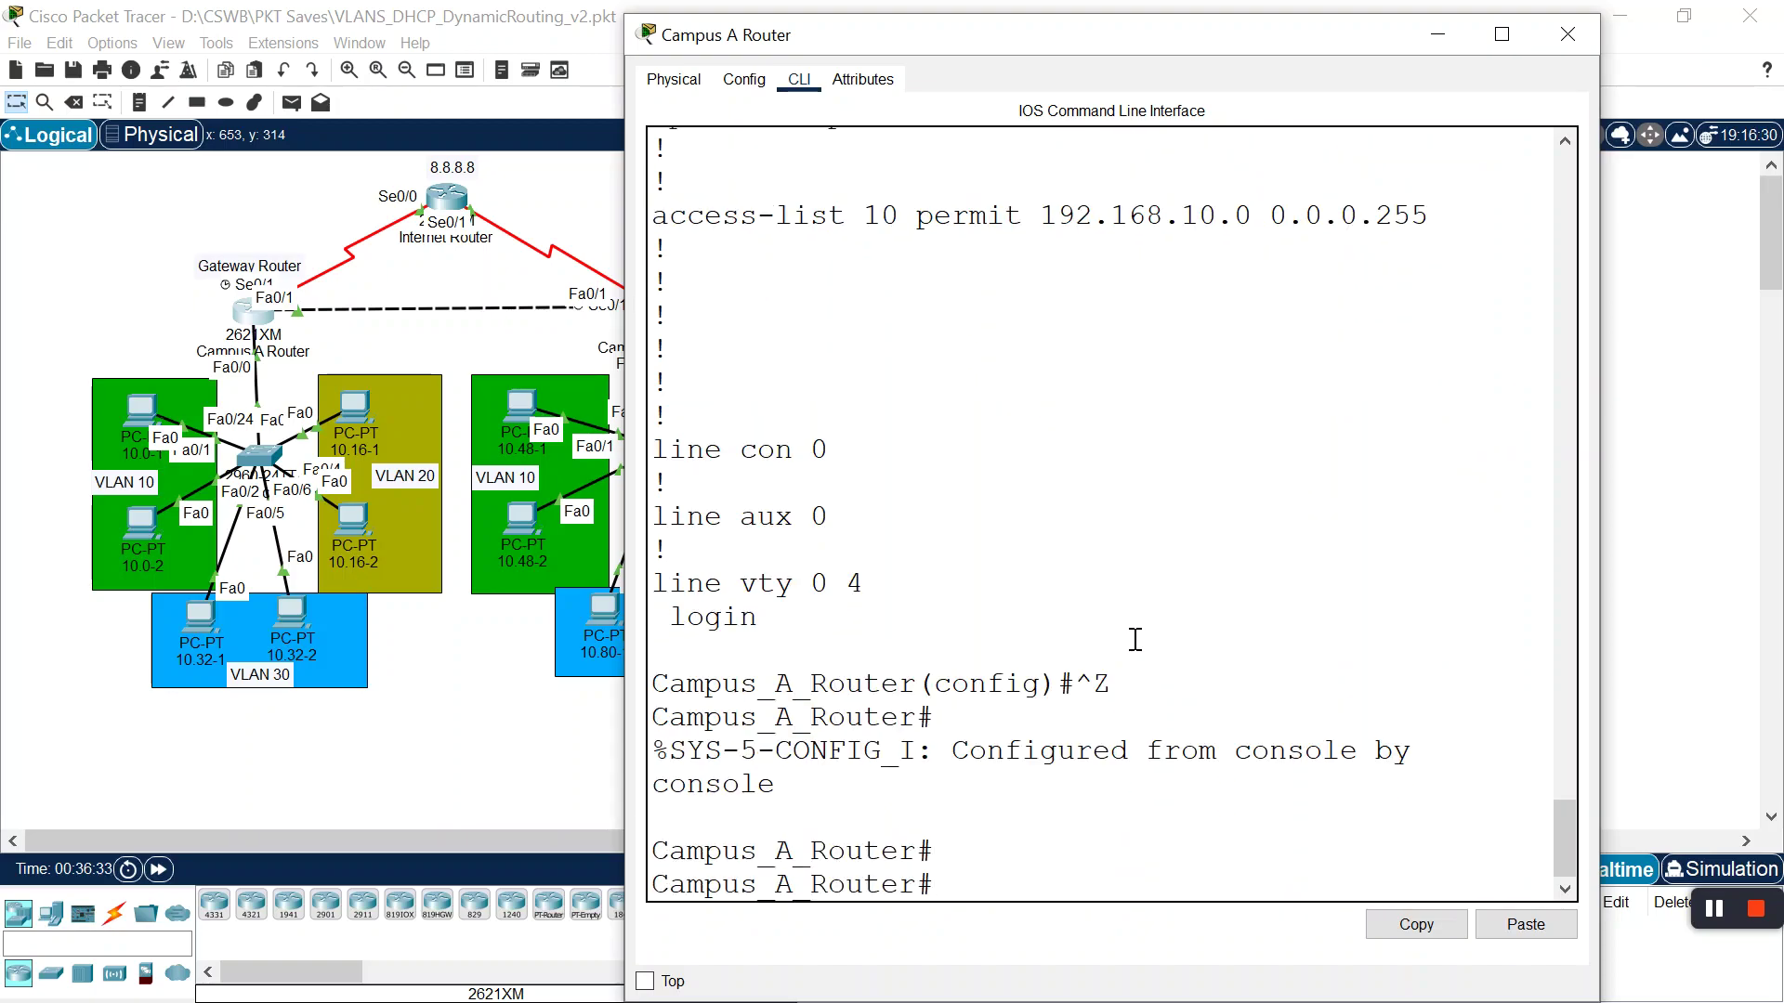
{"action": "type", "text": "sh run"}
{"action": "key", "text": "Return"}
{"action": "type", "text": "qsh ip ro"}
{"action": "key", "text": "Return"}
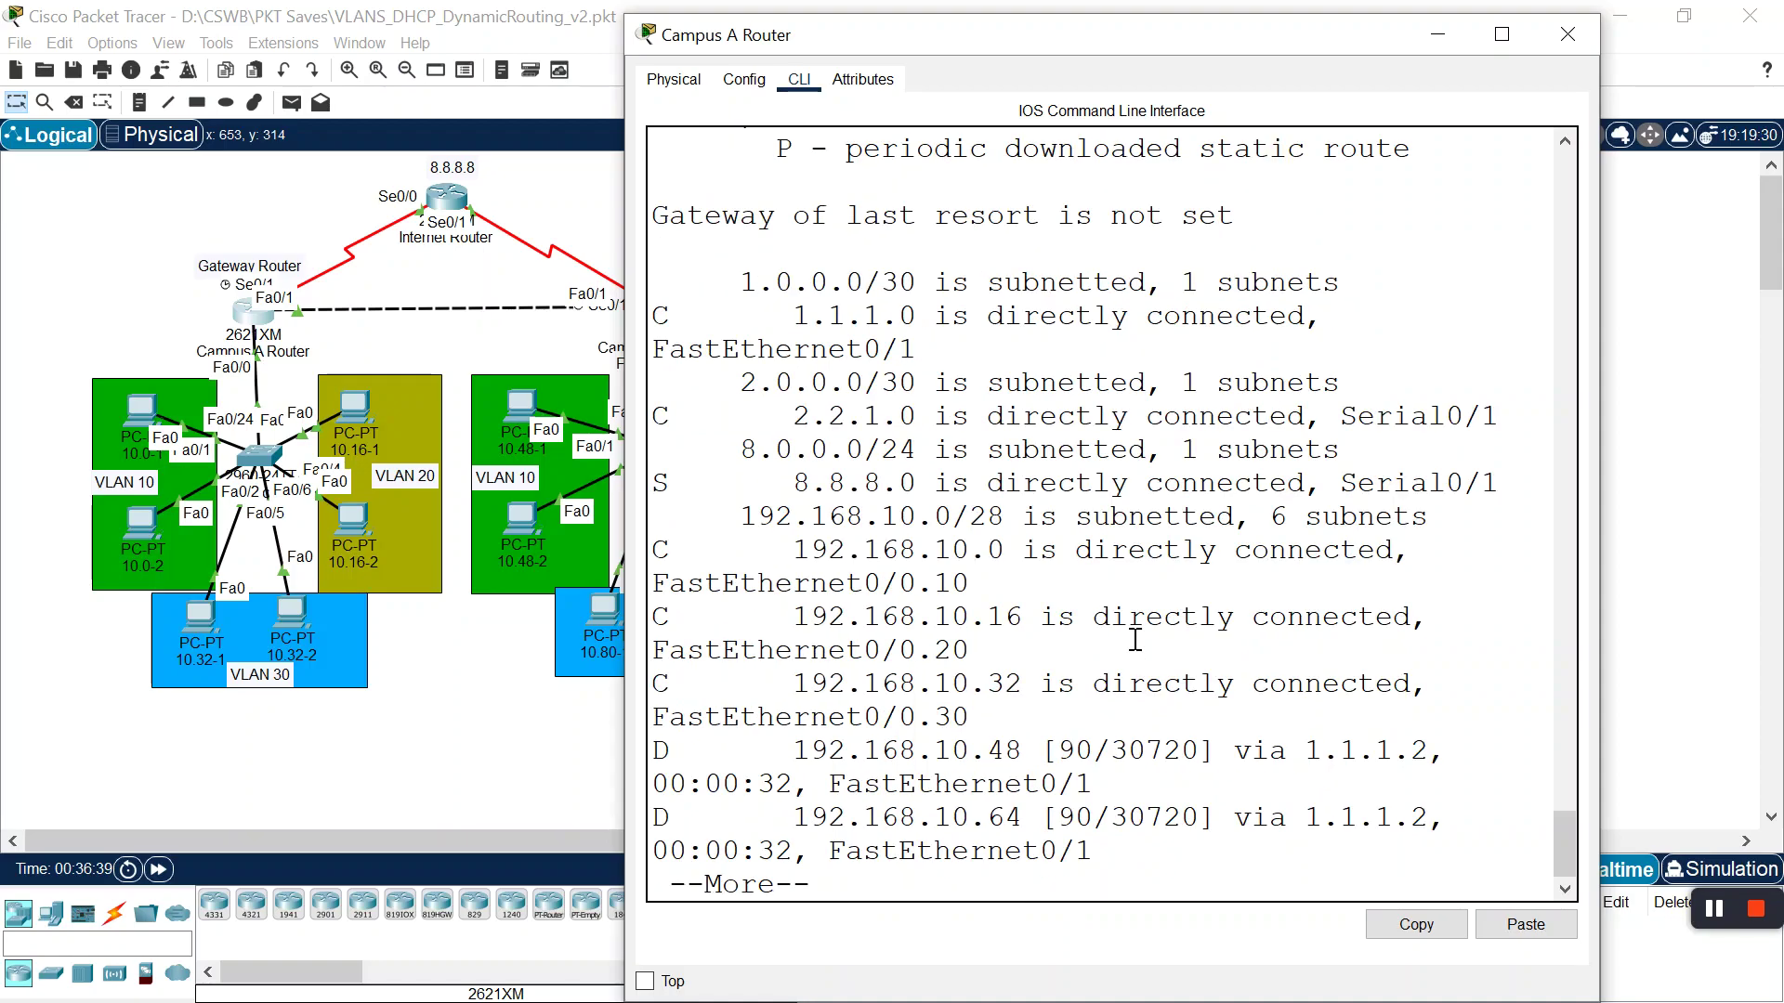
{"action": "key", "text": "space"}
{"action": "left_click_drag", "start_coordinate": [1123, 817], "coordinate": [623, 664]}
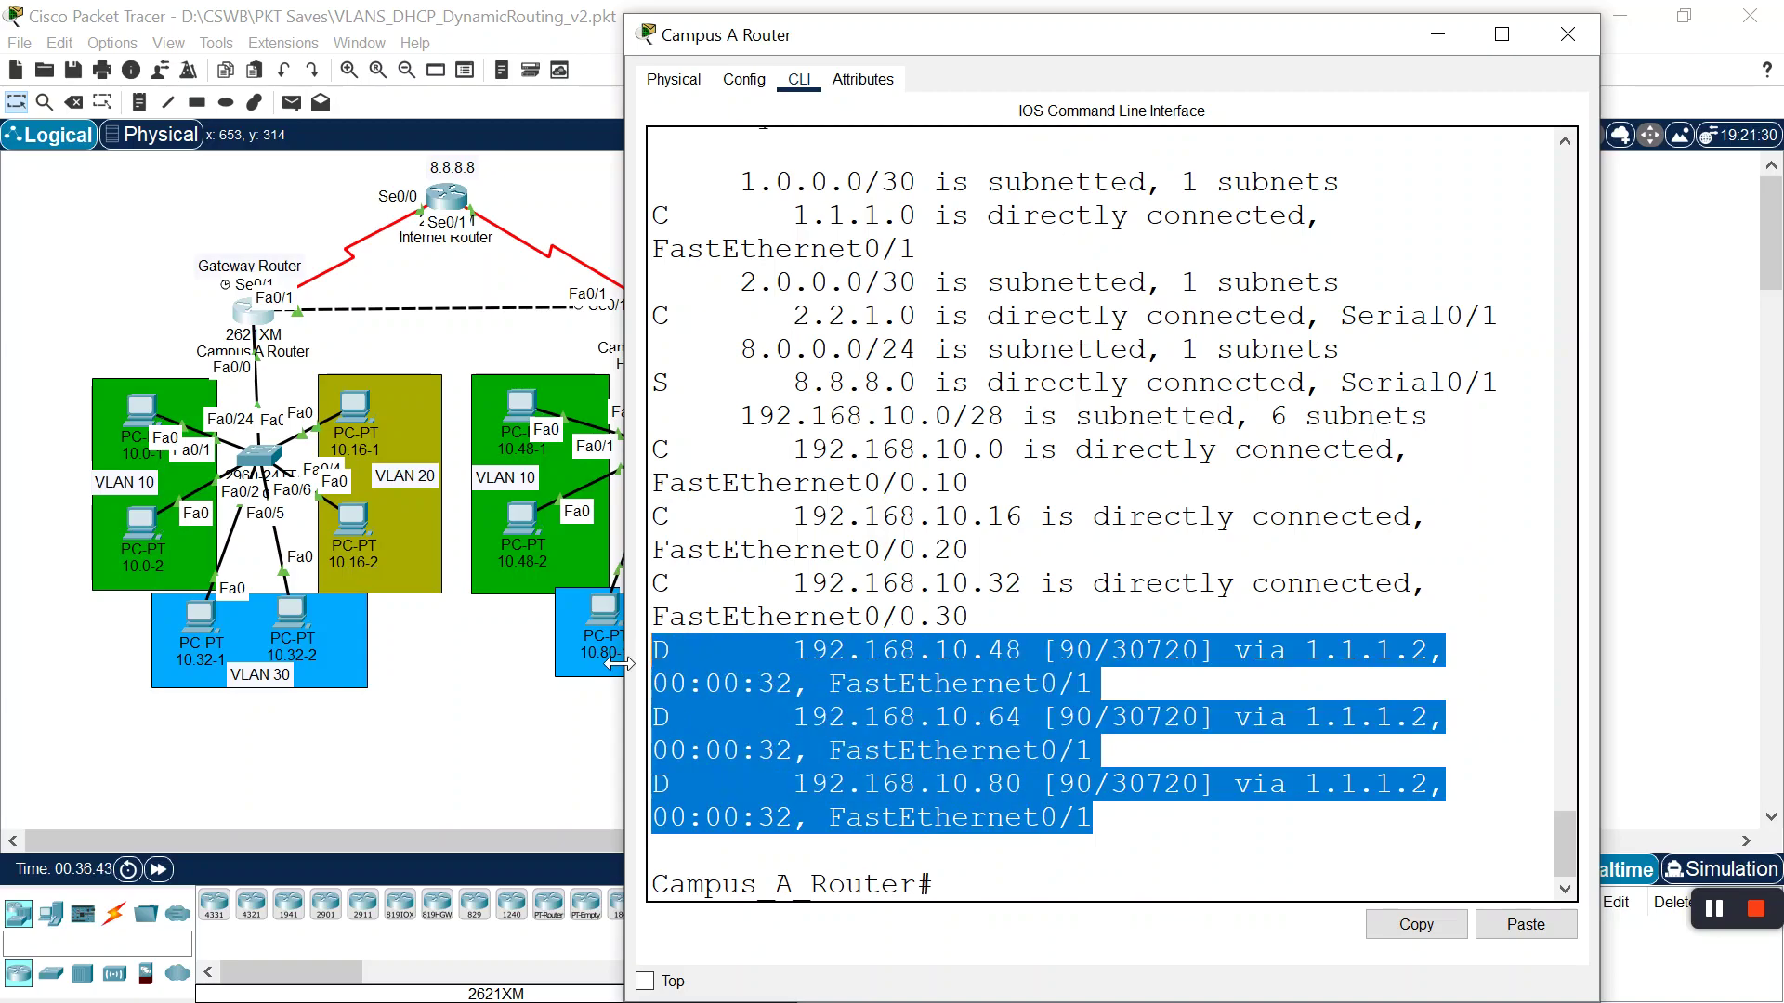
{"action": "left_click", "coordinate": [1029, 658]}
{"action": "left_click_drag", "start_coordinate": [1028, 658], "coordinate": [864, 655]}
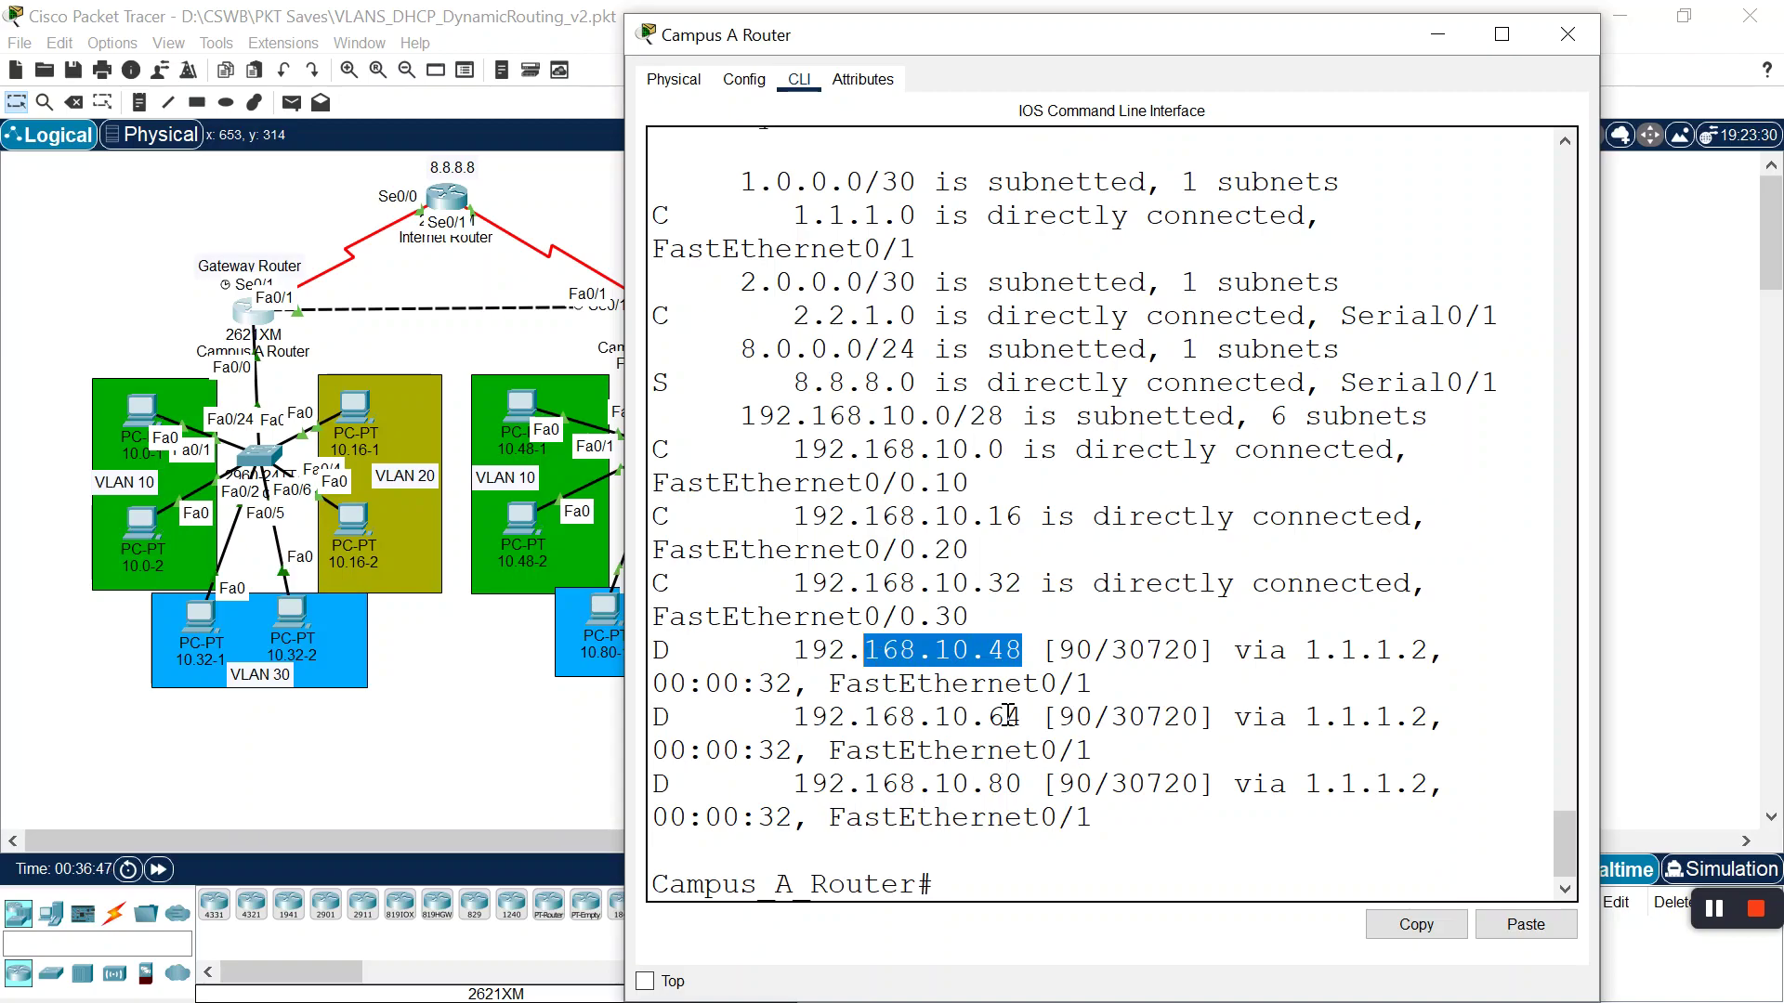
{"action": "left_click_drag", "start_coordinate": [1022, 716], "coordinate": [903, 713]}
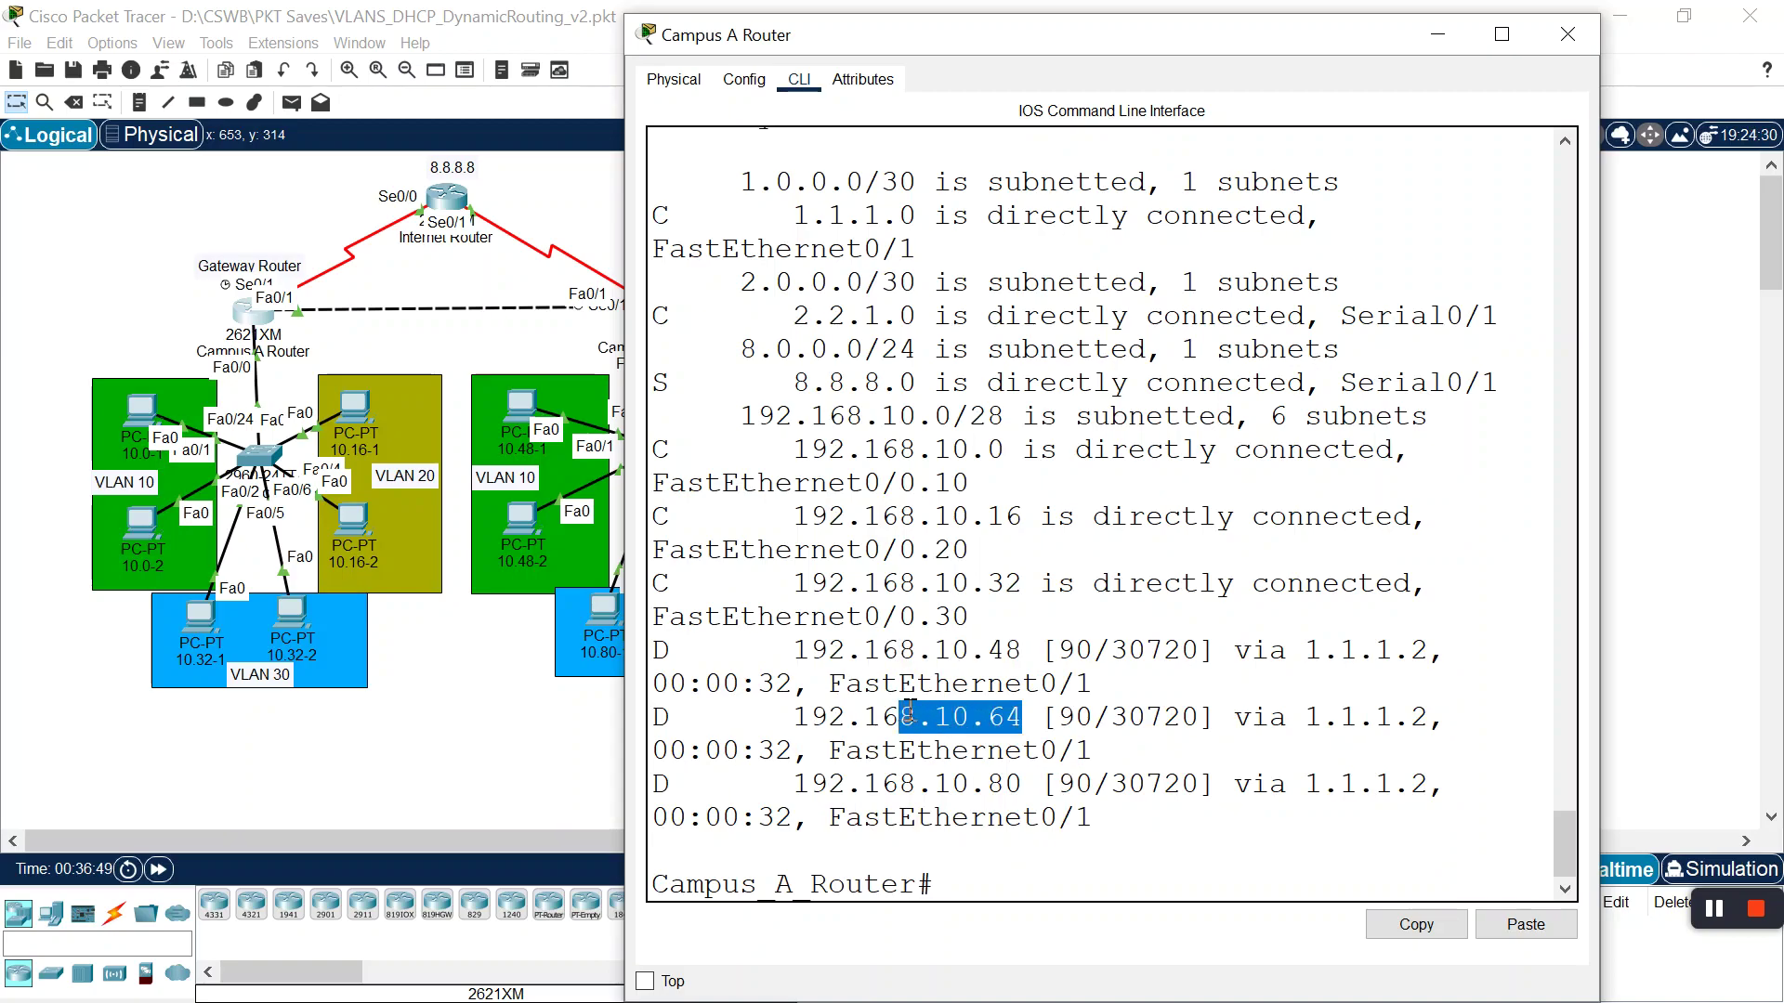
{"action": "left_click_drag", "start_coordinate": [1021, 783], "coordinate": [901, 782]}
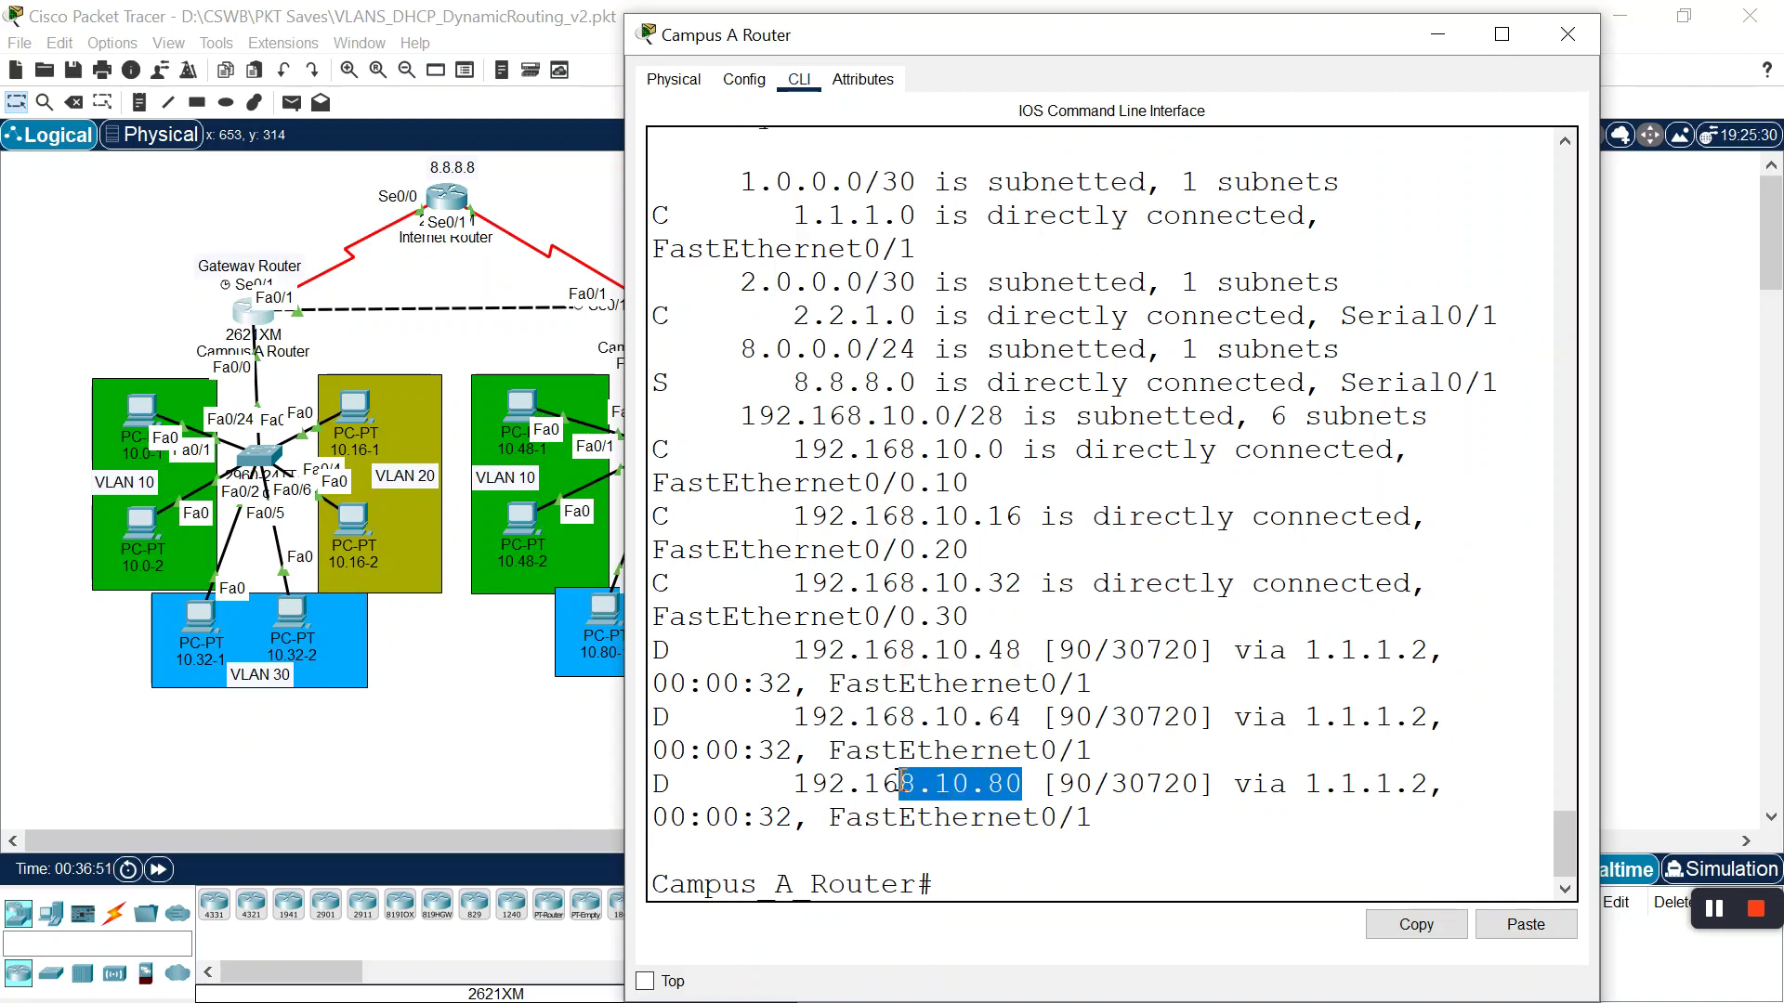
Save Campus A router's configuration to startup memory and close its window
{"action": "type", "text": "wr"}
{"action": "key", "text": "Return"}
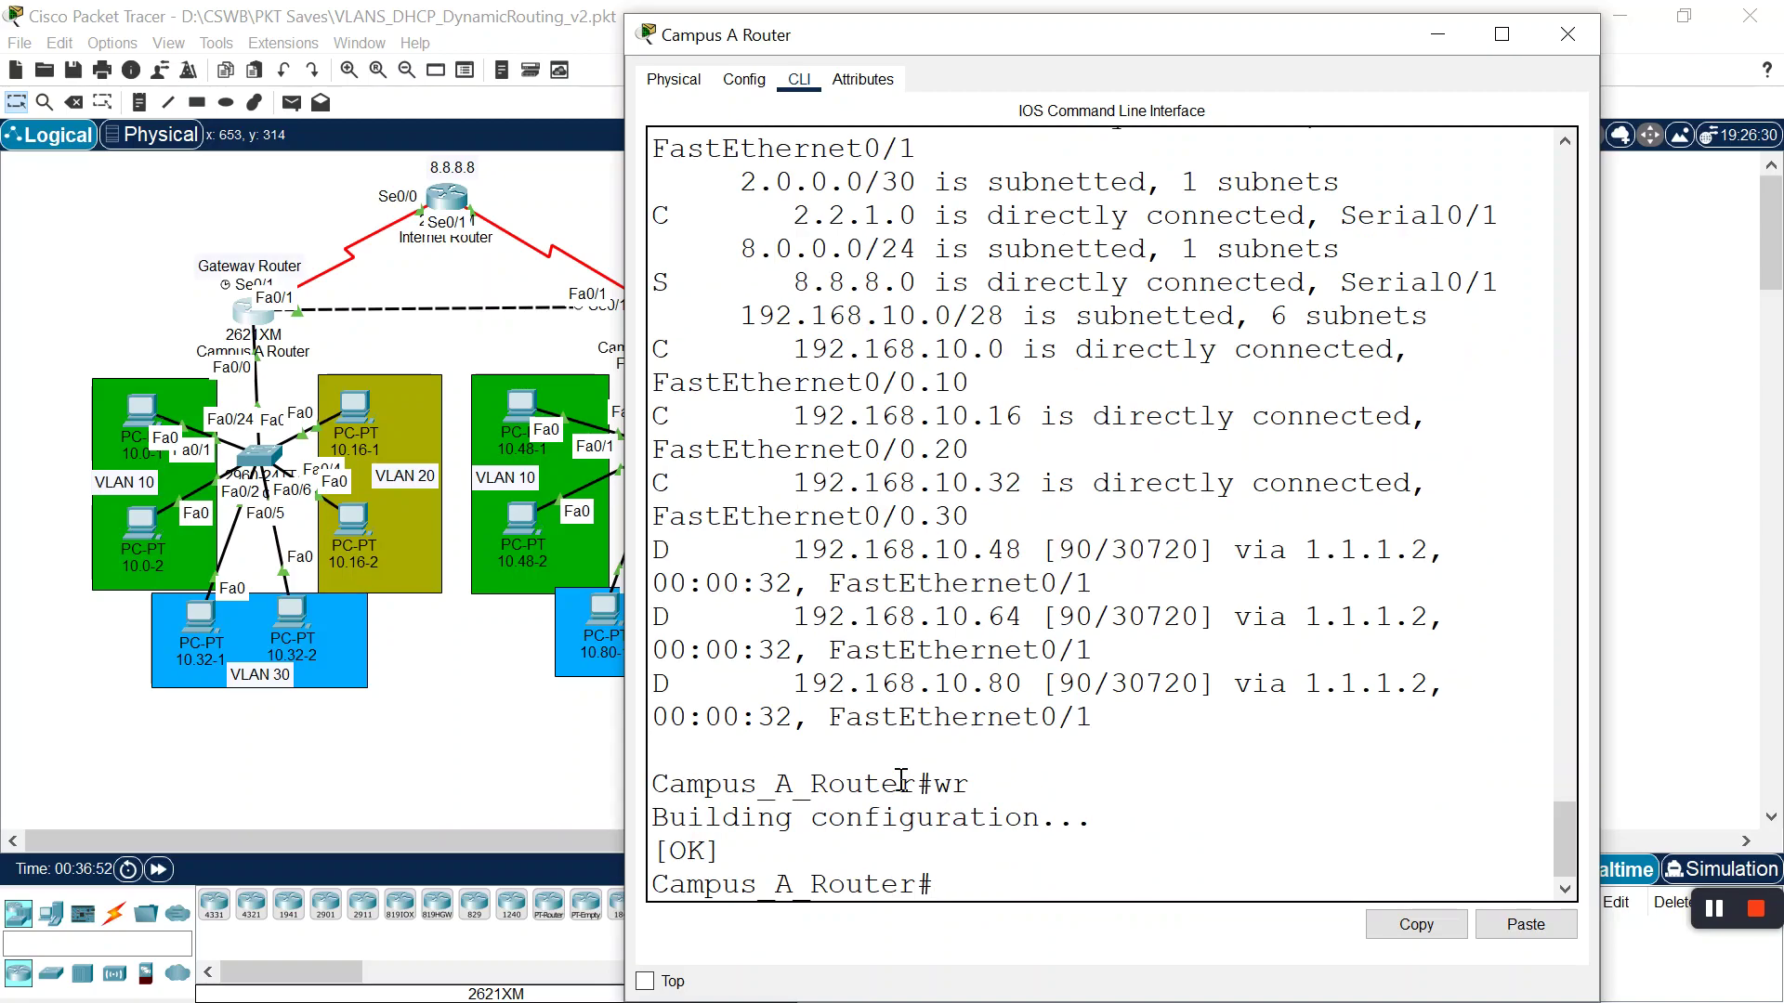
{"action": "left_click", "coordinate": [1567, 34]}
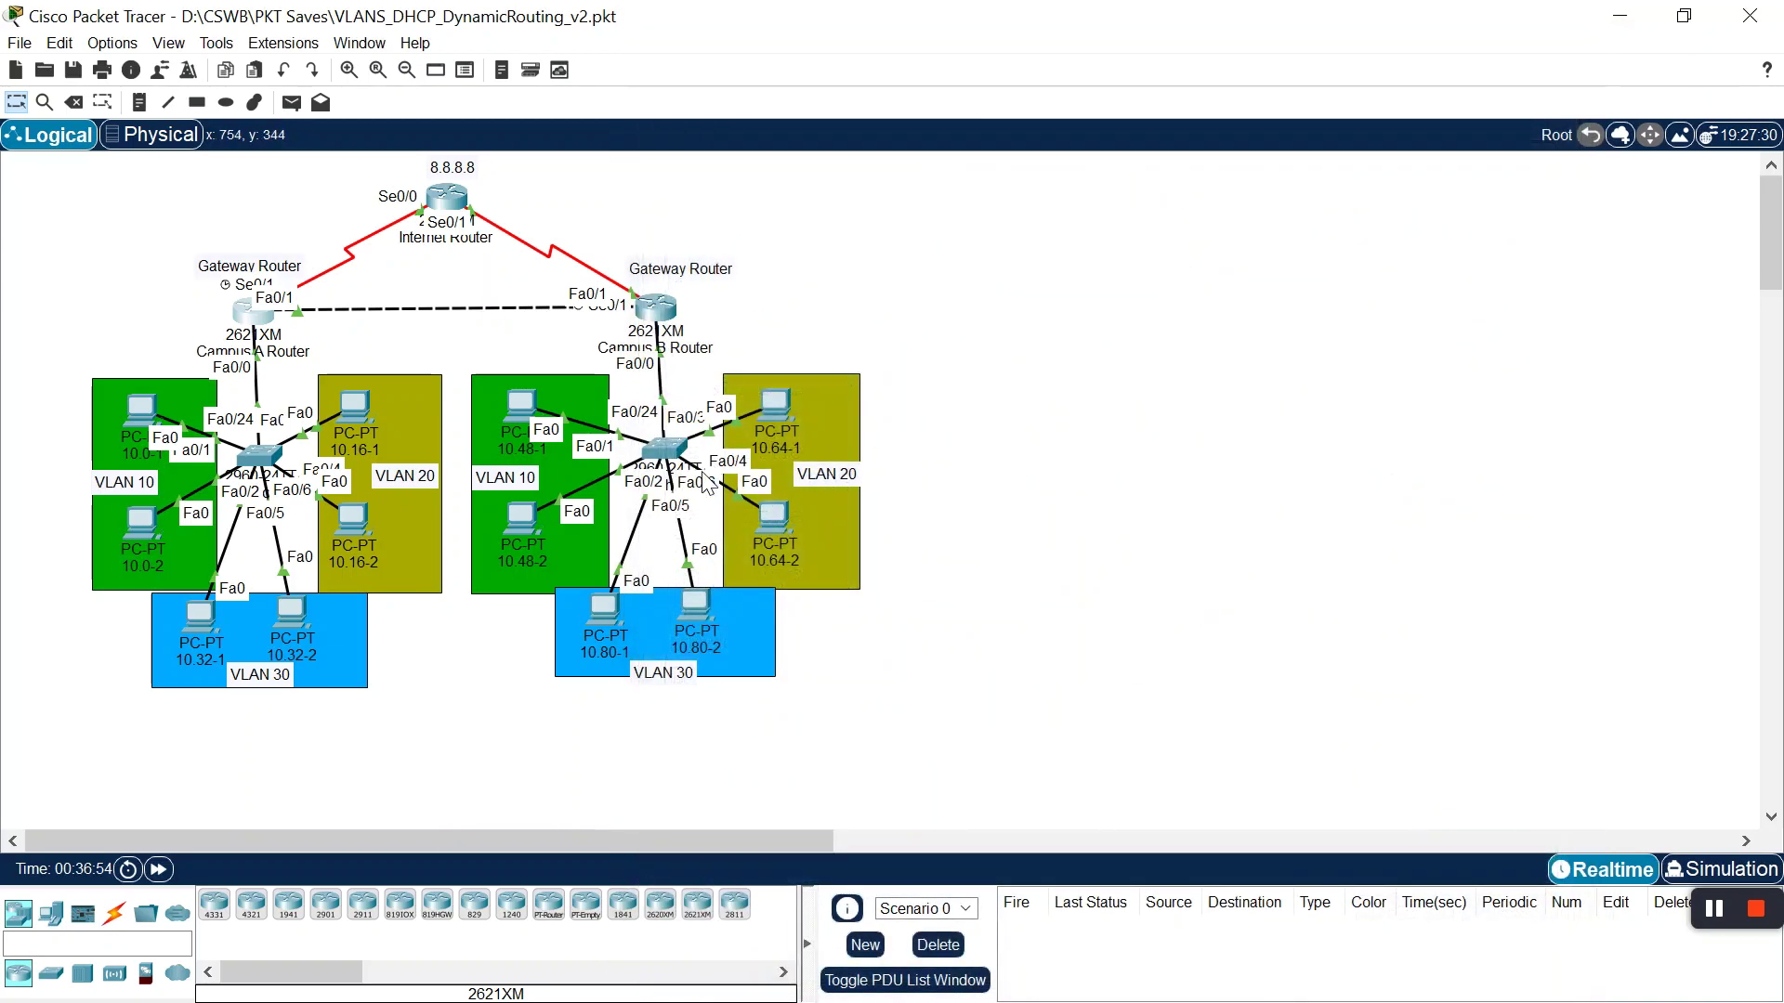
Open Campus B router's command line, check the EIGRP neighbor message, and return to privileged EXEC mode
{"action": "left_click", "coordinate": [664, 327]}
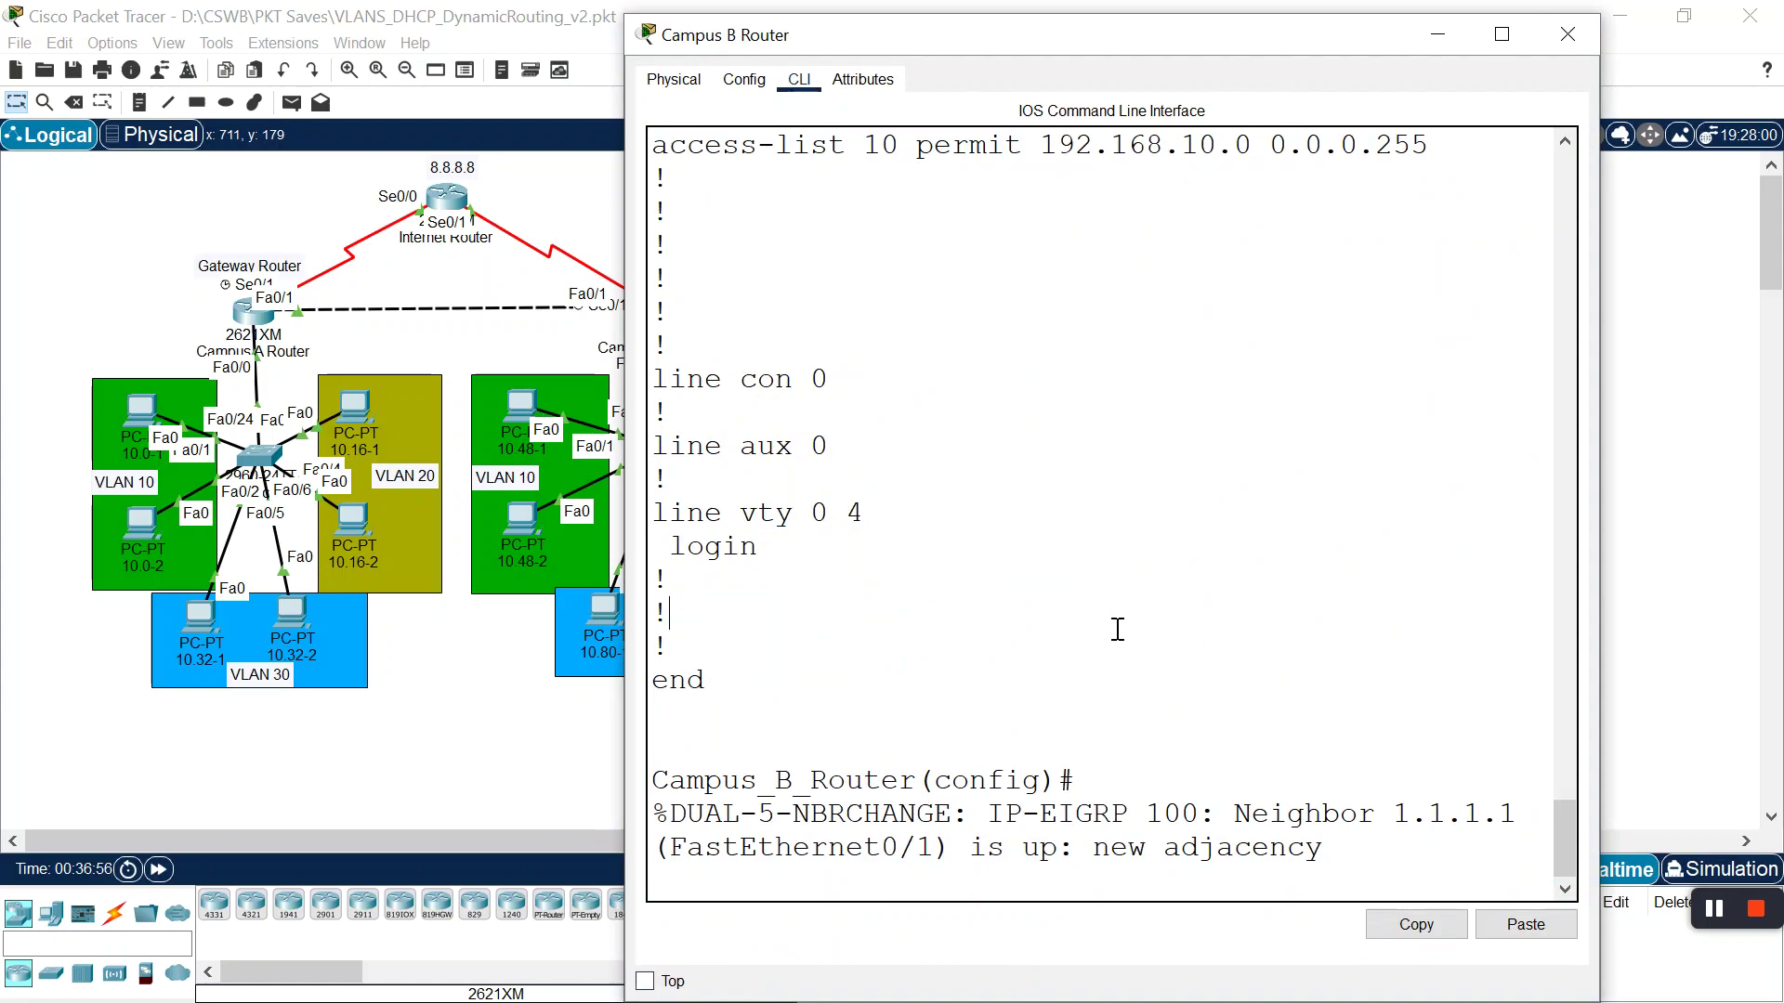
{"action": "key", "text": "Return"}
{"action": "key", "text": "Return"}
{"action": "left_click_drag", "start_coordinate": [1369, 787], "coordinate": [811, 747]}
{"action": "key", "text": "ctrl+z"}
{"action": "key", "text": "Return"}
Show Campus B router's IP routing table and examine the routes learned from Campus A through EIGRP
{"action": "type", "text": "sh"}
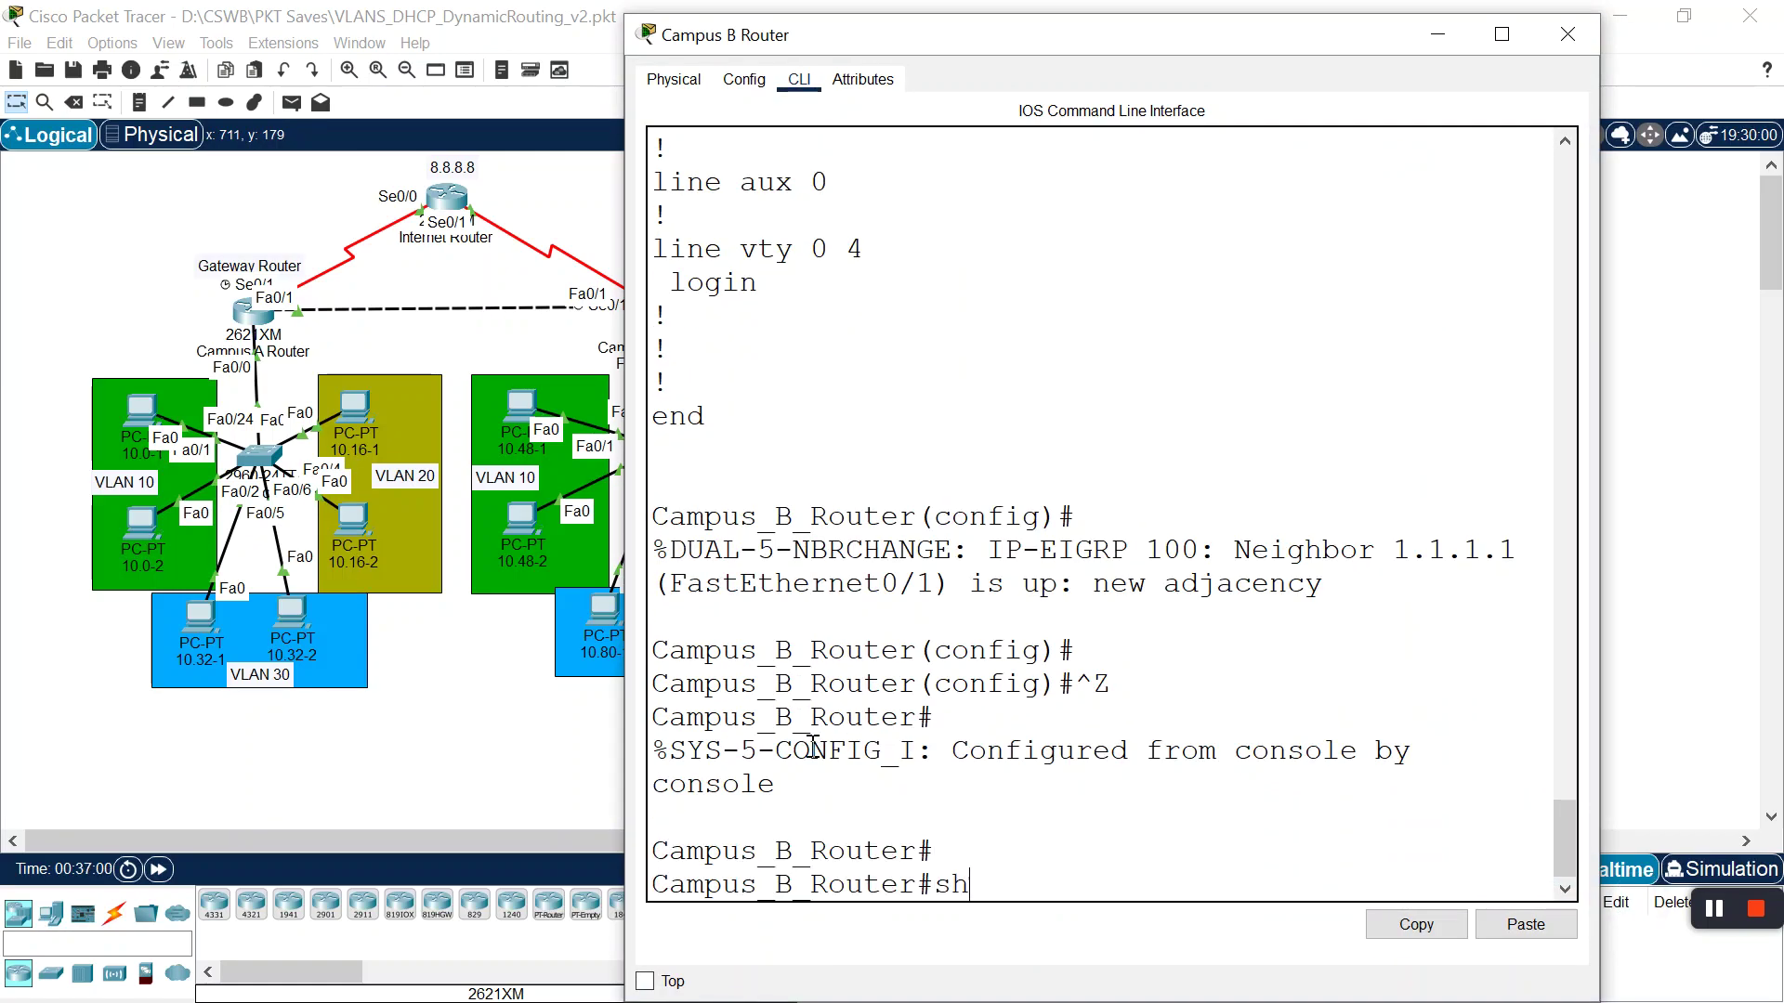
{"action": "type", "text": " ip ro"}
{"action": "key", "text": "Return"}
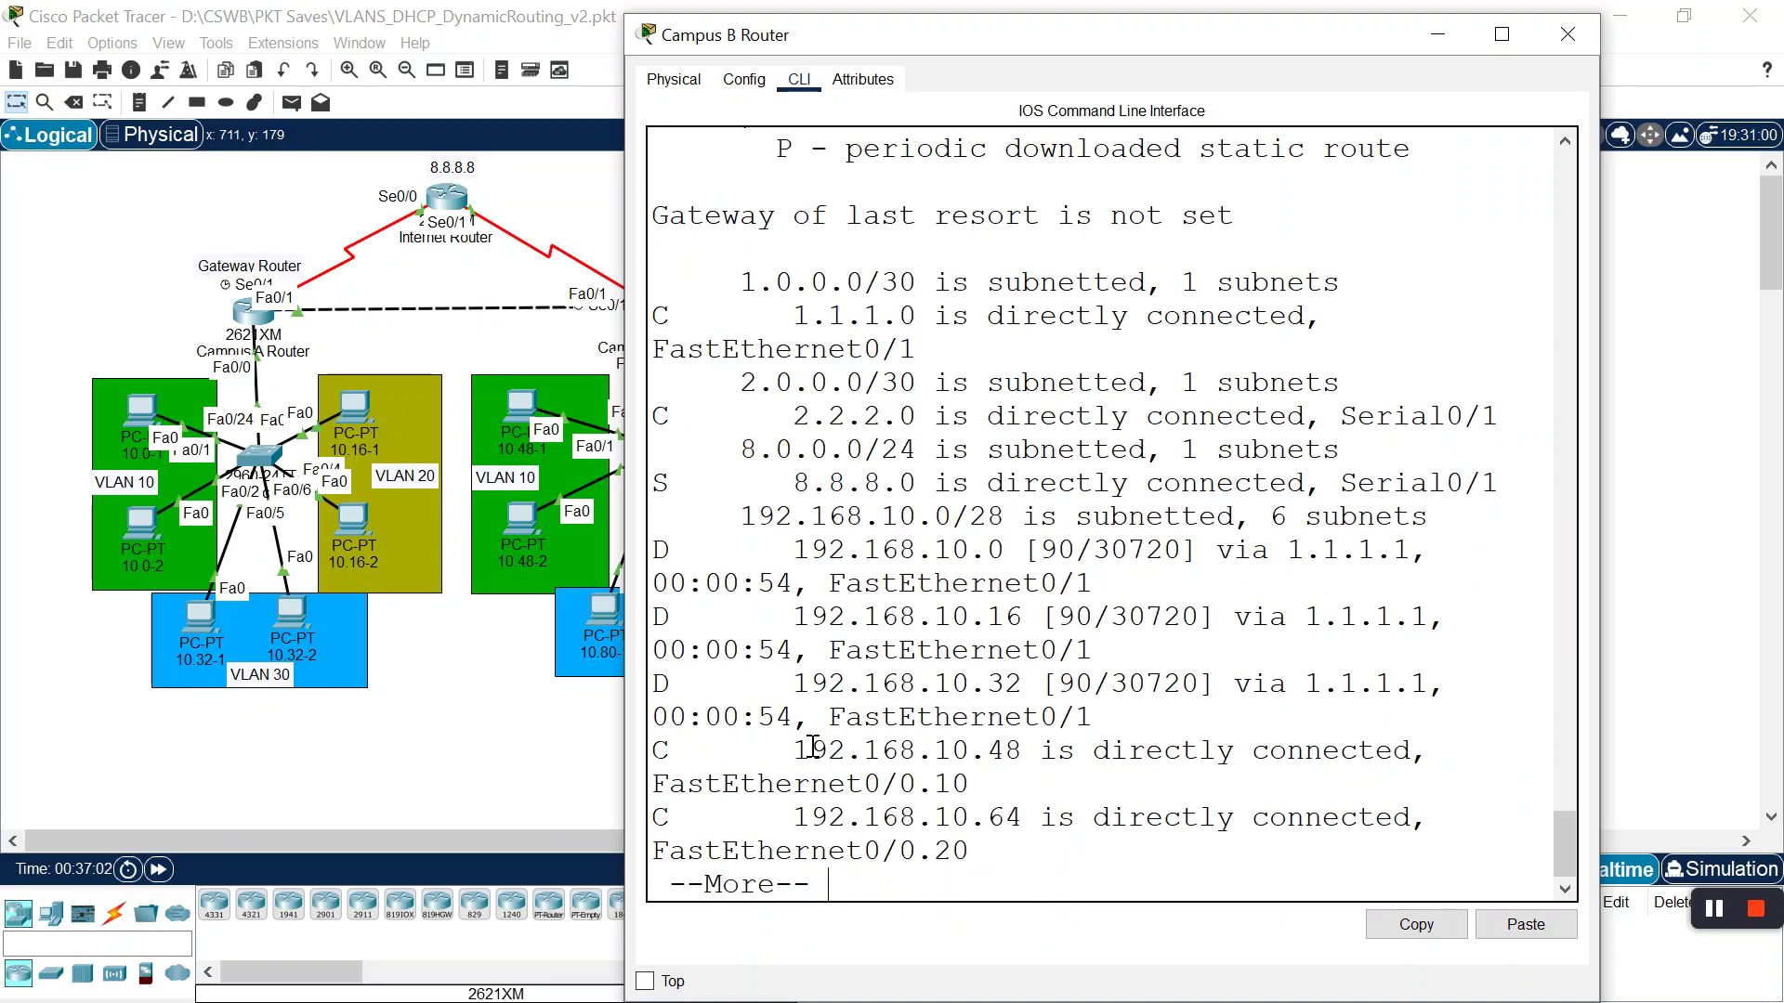
{"action": "key", "text": "space"}
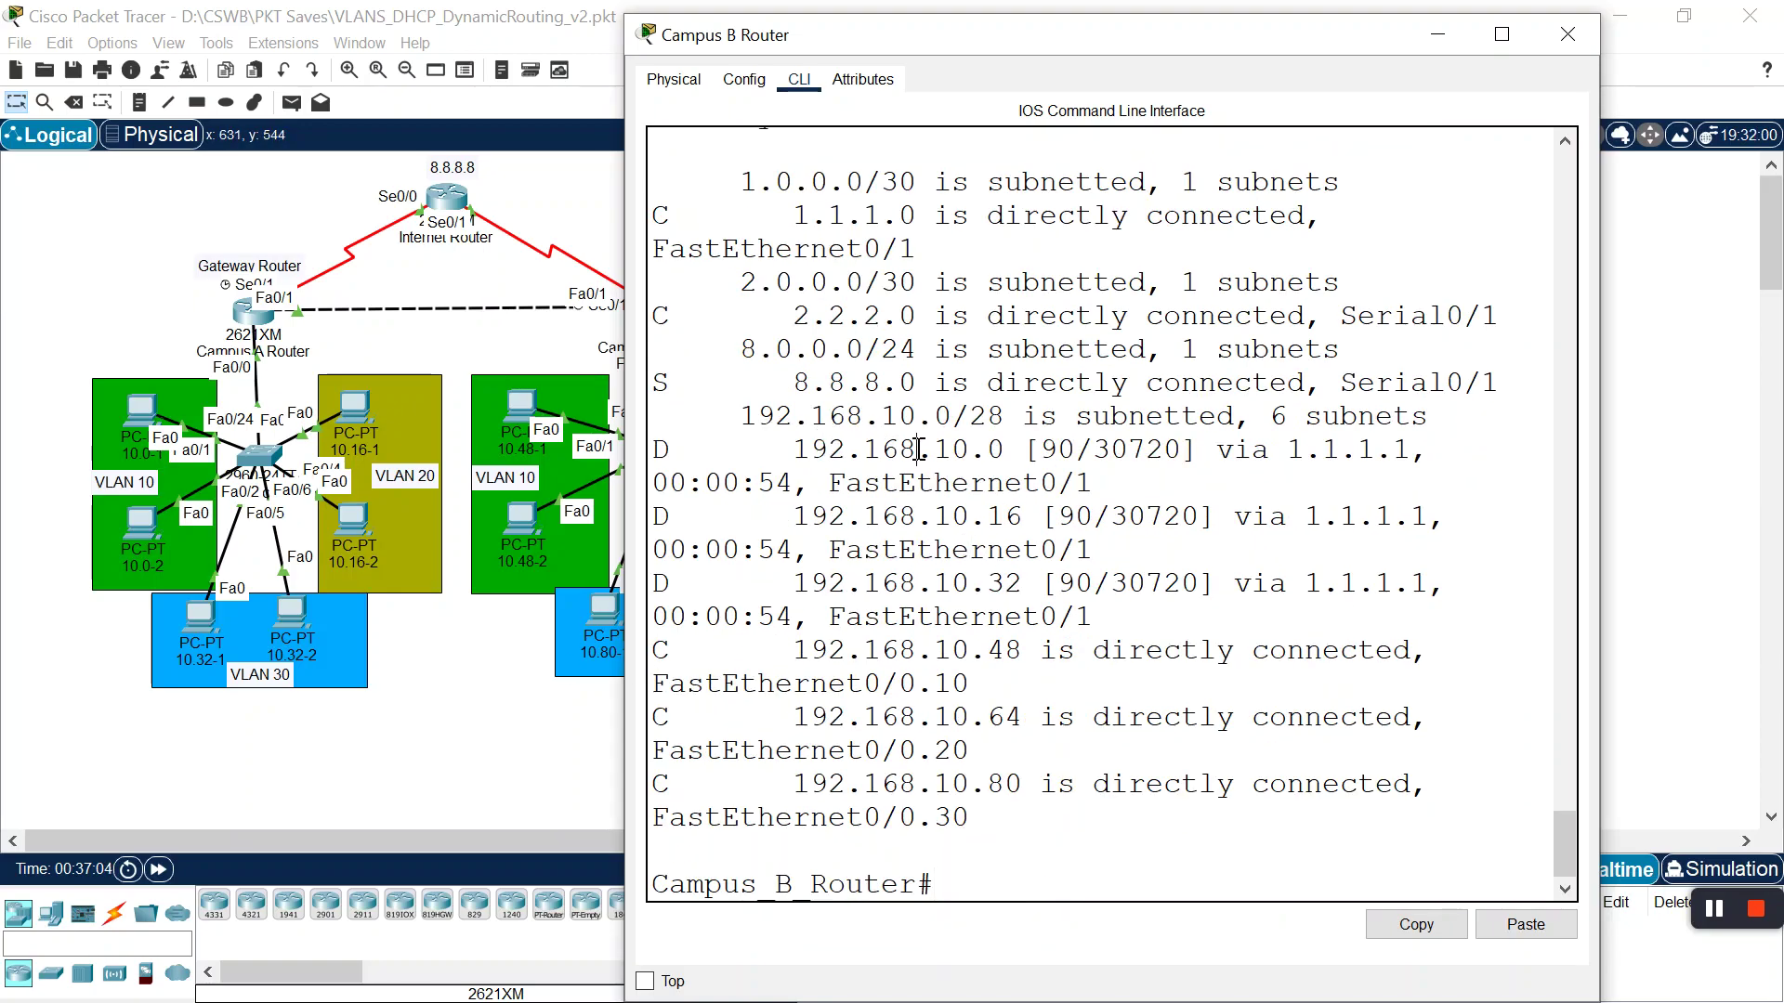
{"action": "left_click_drag", "start_coordinate": [987, 516], "coordinate": [1039, 585]}
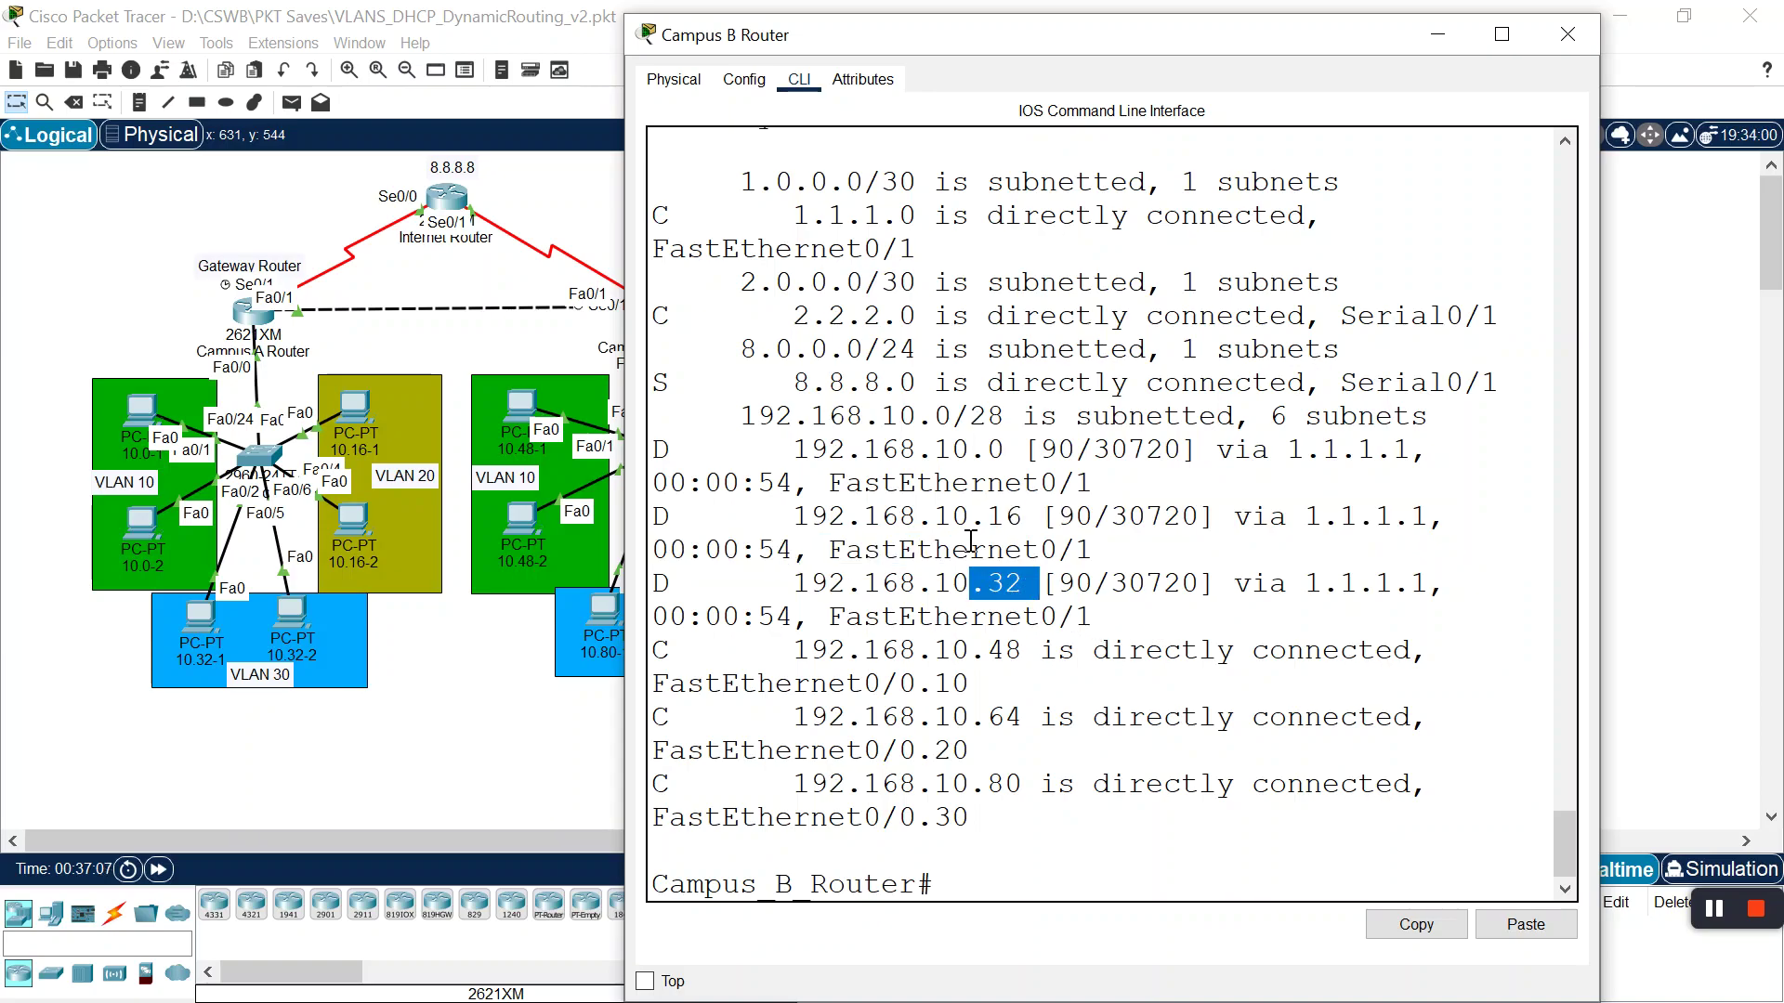
{"action": "left_click", "coordinate": [688, 456]}
{"action": "left_click_drag", "start_coordinate": [687, 455], "coordinate": [652, 454]}
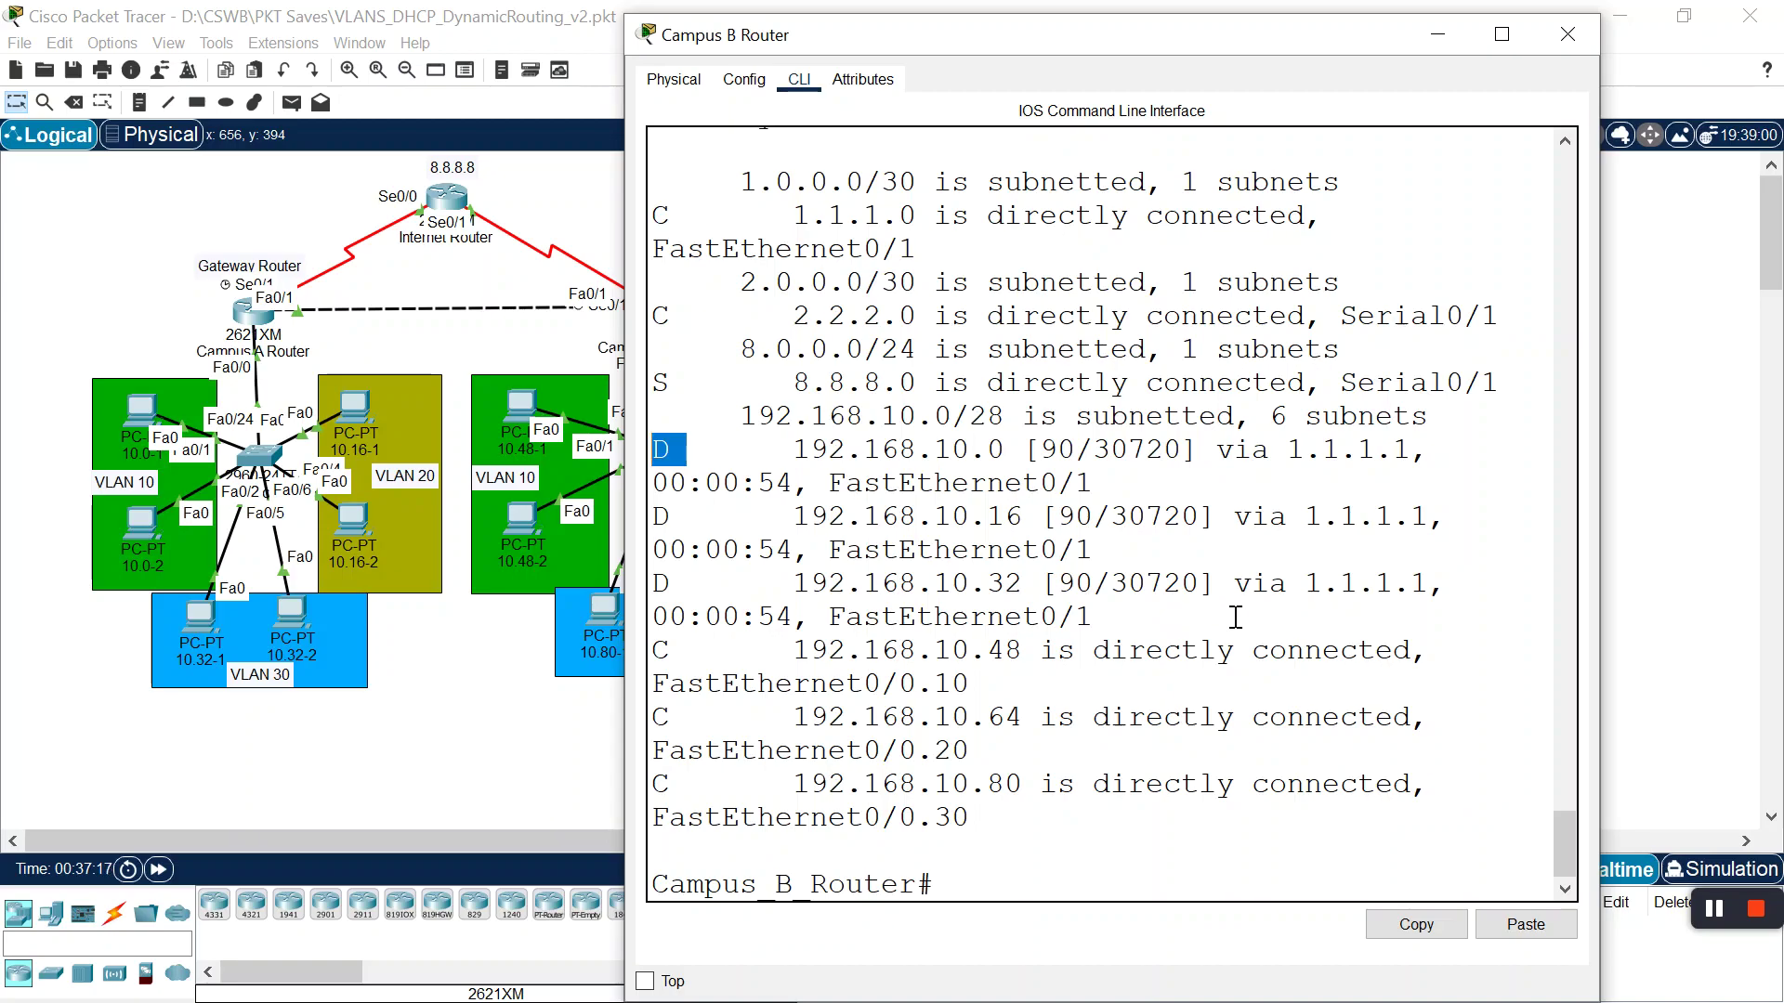
Save Campus B router's configuration to startup memory and close its window
{"action": "type", "text": "wr"}
{"action": "key", "text": "Return"}
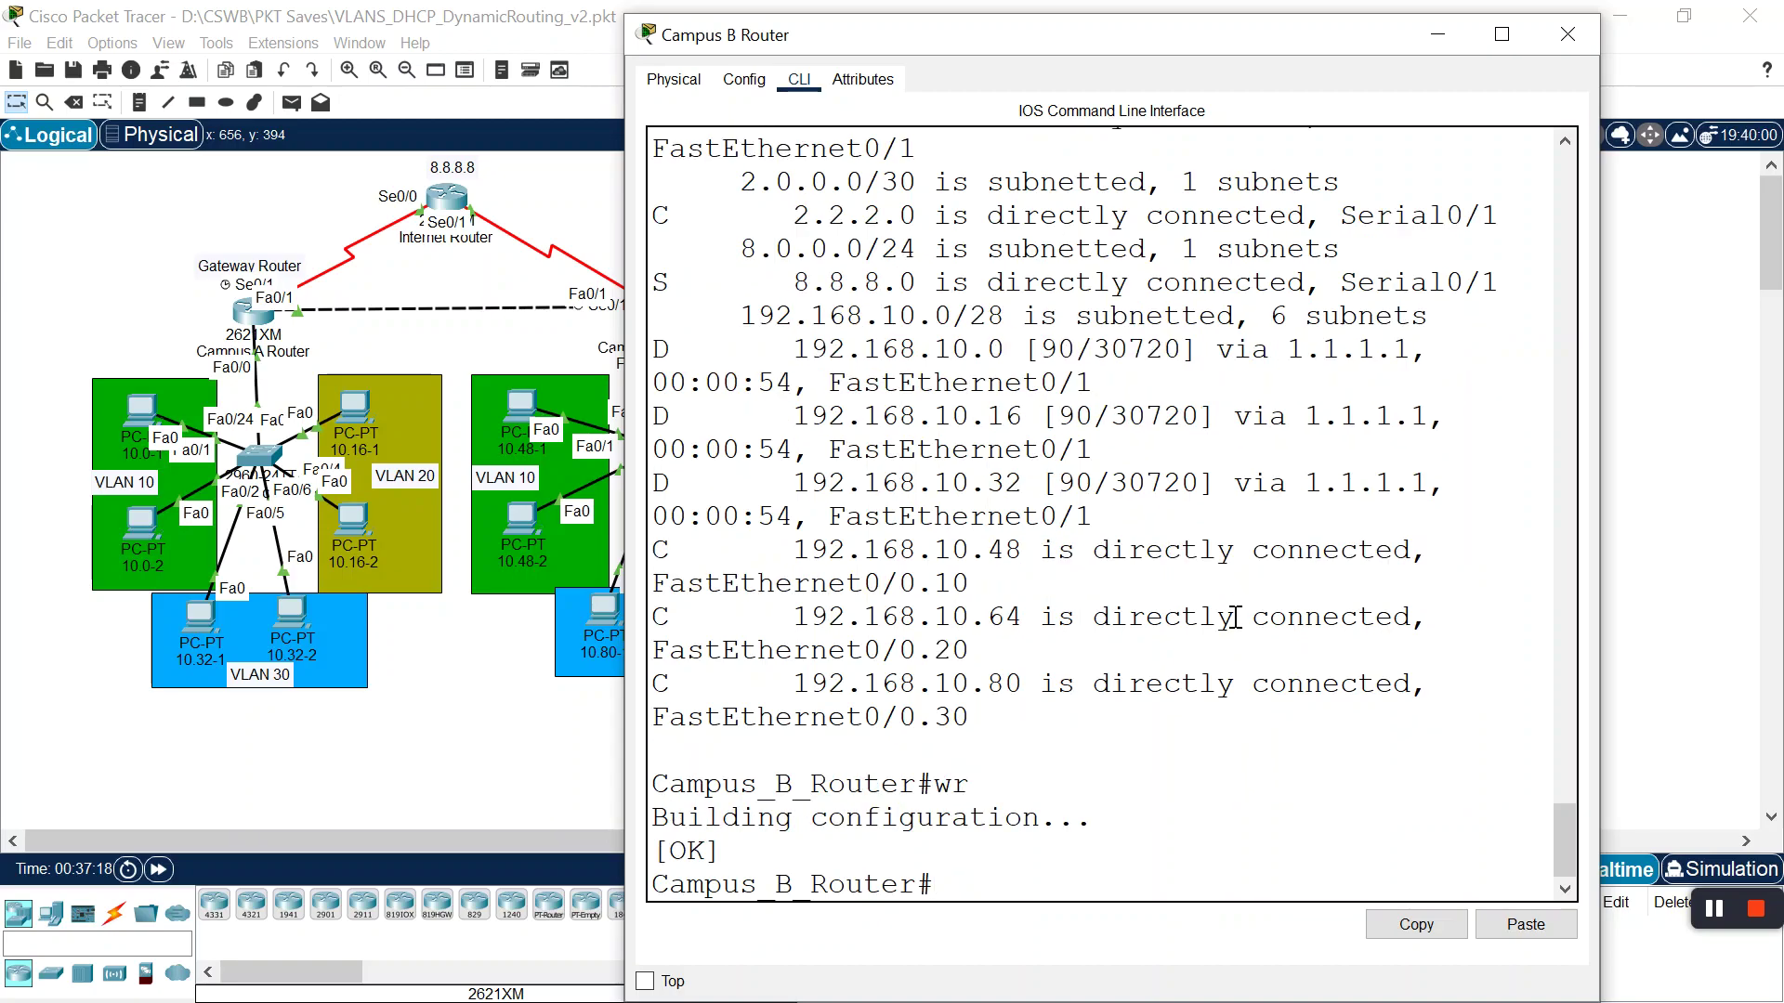
{"action": "left_click", "coordinate": [1567, 34]}
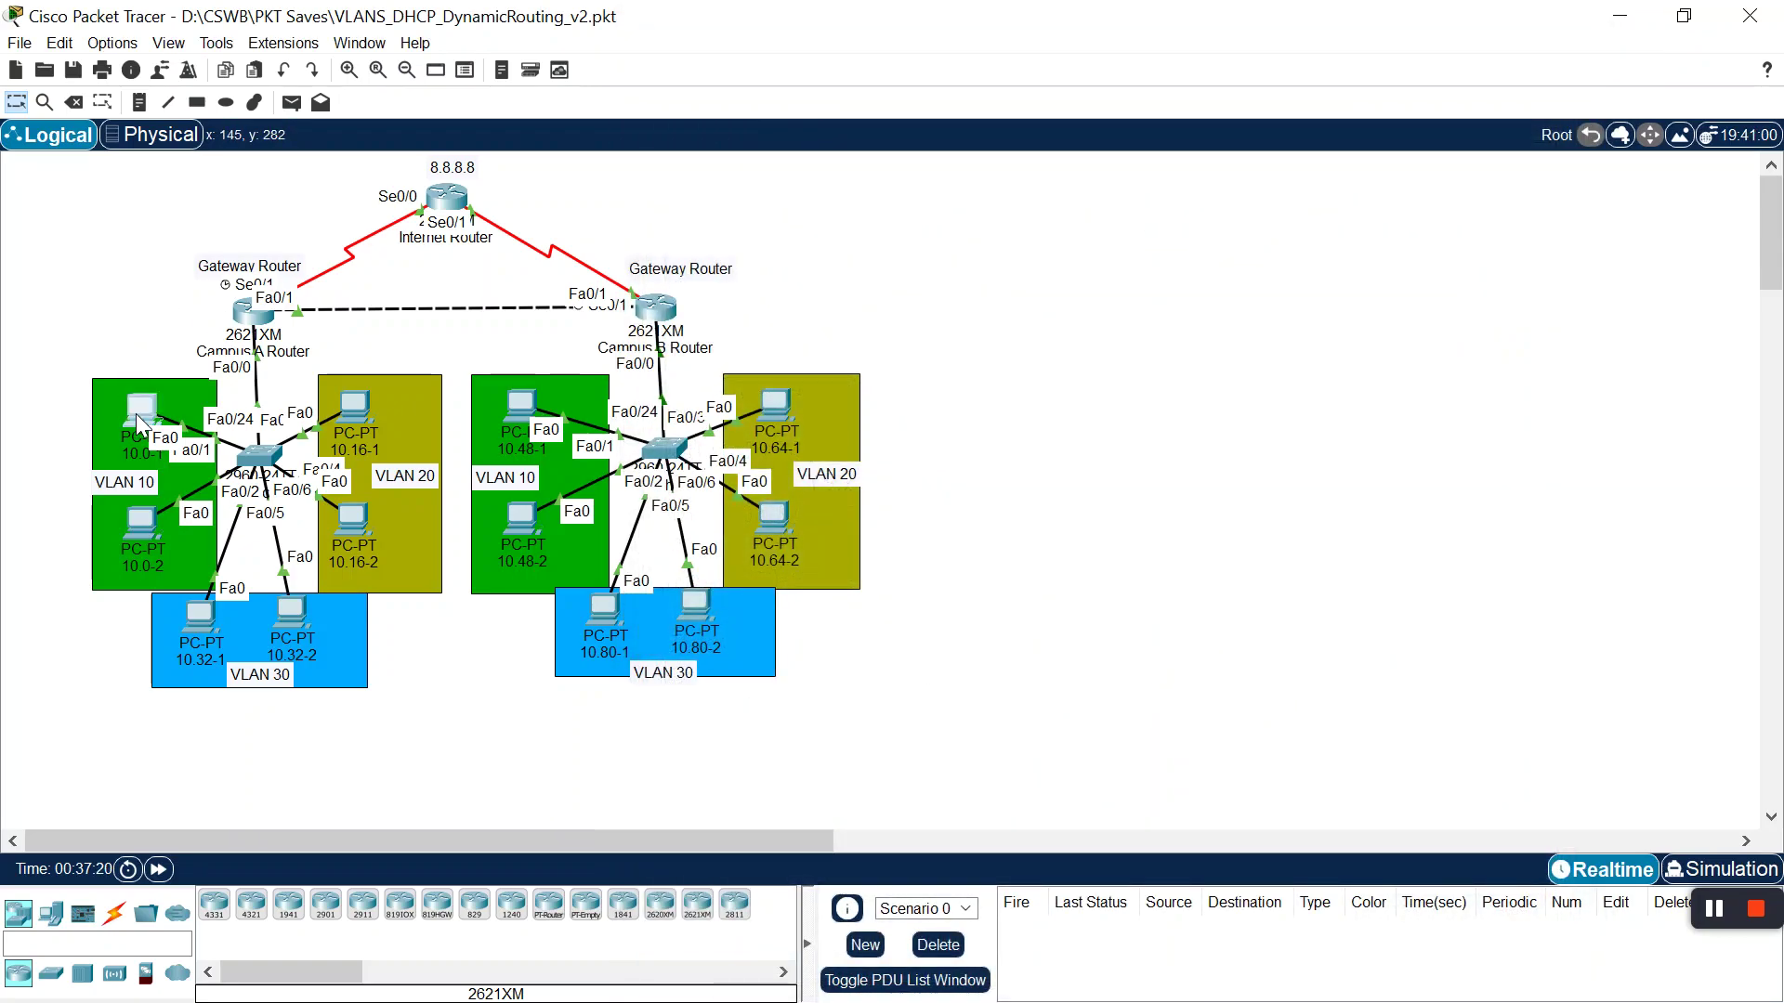
Ping 192.168.10.66 from PC 10.0-1's command prompt to test inter-campus connectivity, and minimize the PC's window
{"action": "left_click", "coordinate": [136, 415]}
{"action": "left_click", "coordinate": [1269, 150]}
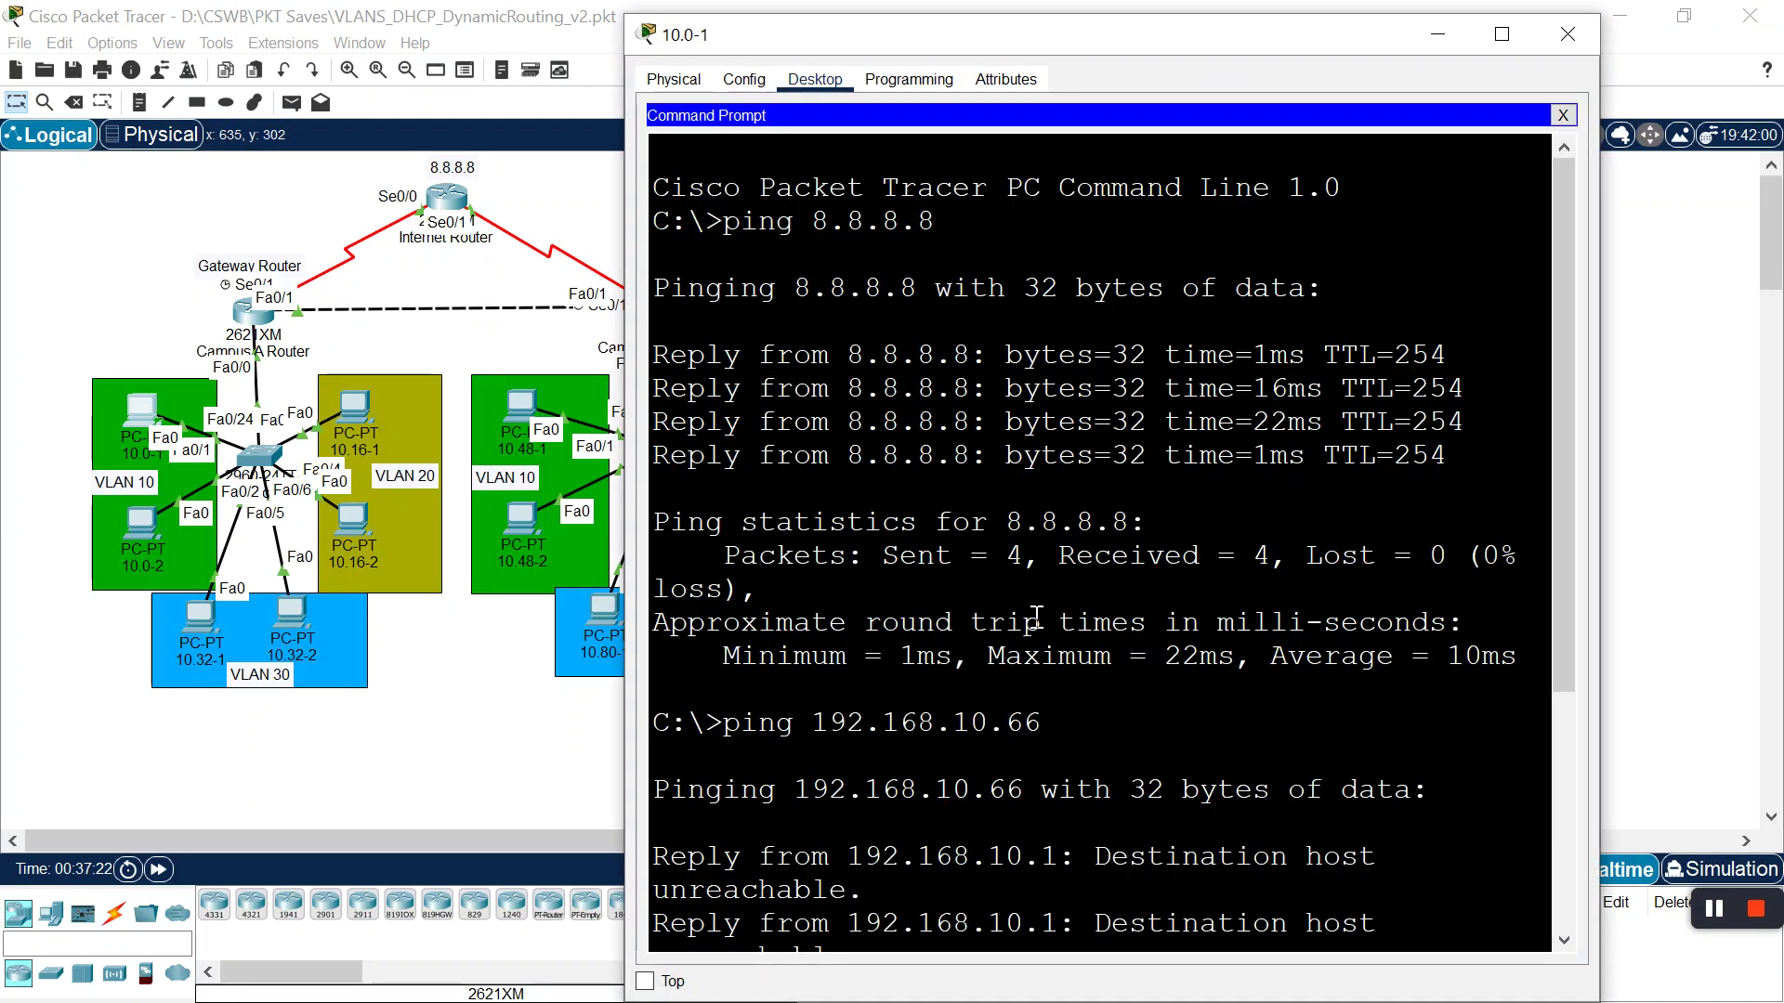
{"action": "key", "text": "Up"}
{"action": "key", "text": "Return"}
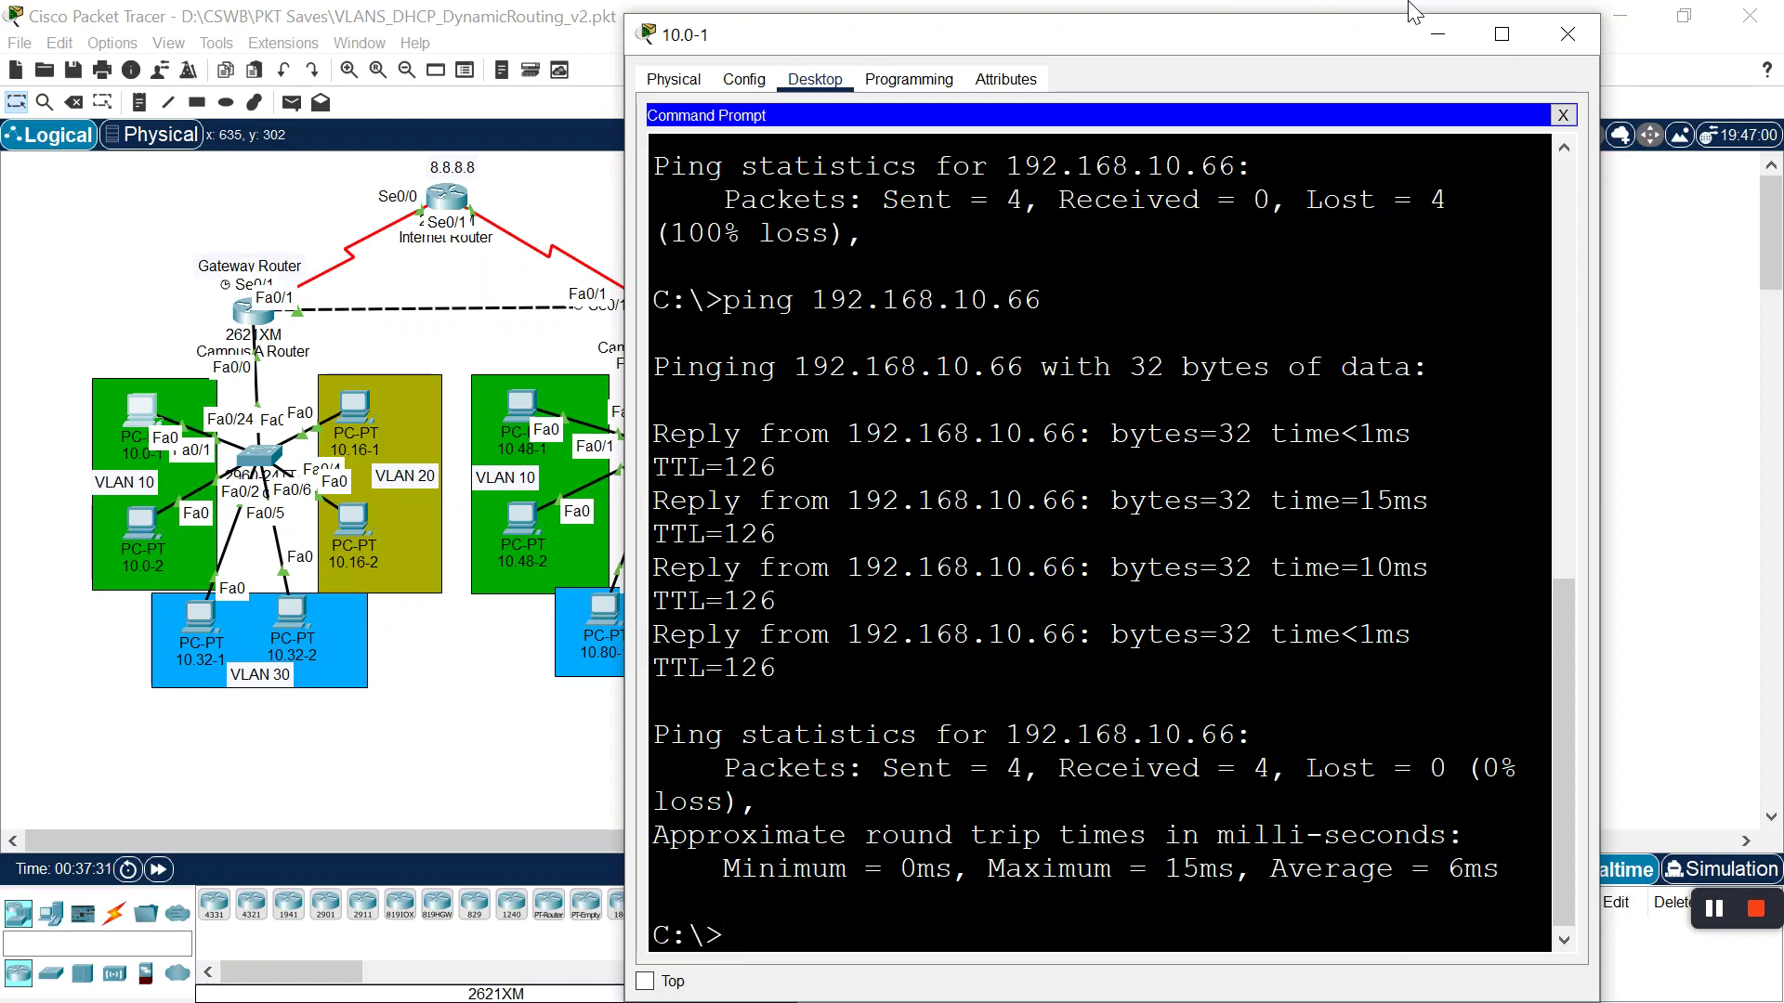
{"action": "left_click", "coordinate": [1434, 33]}
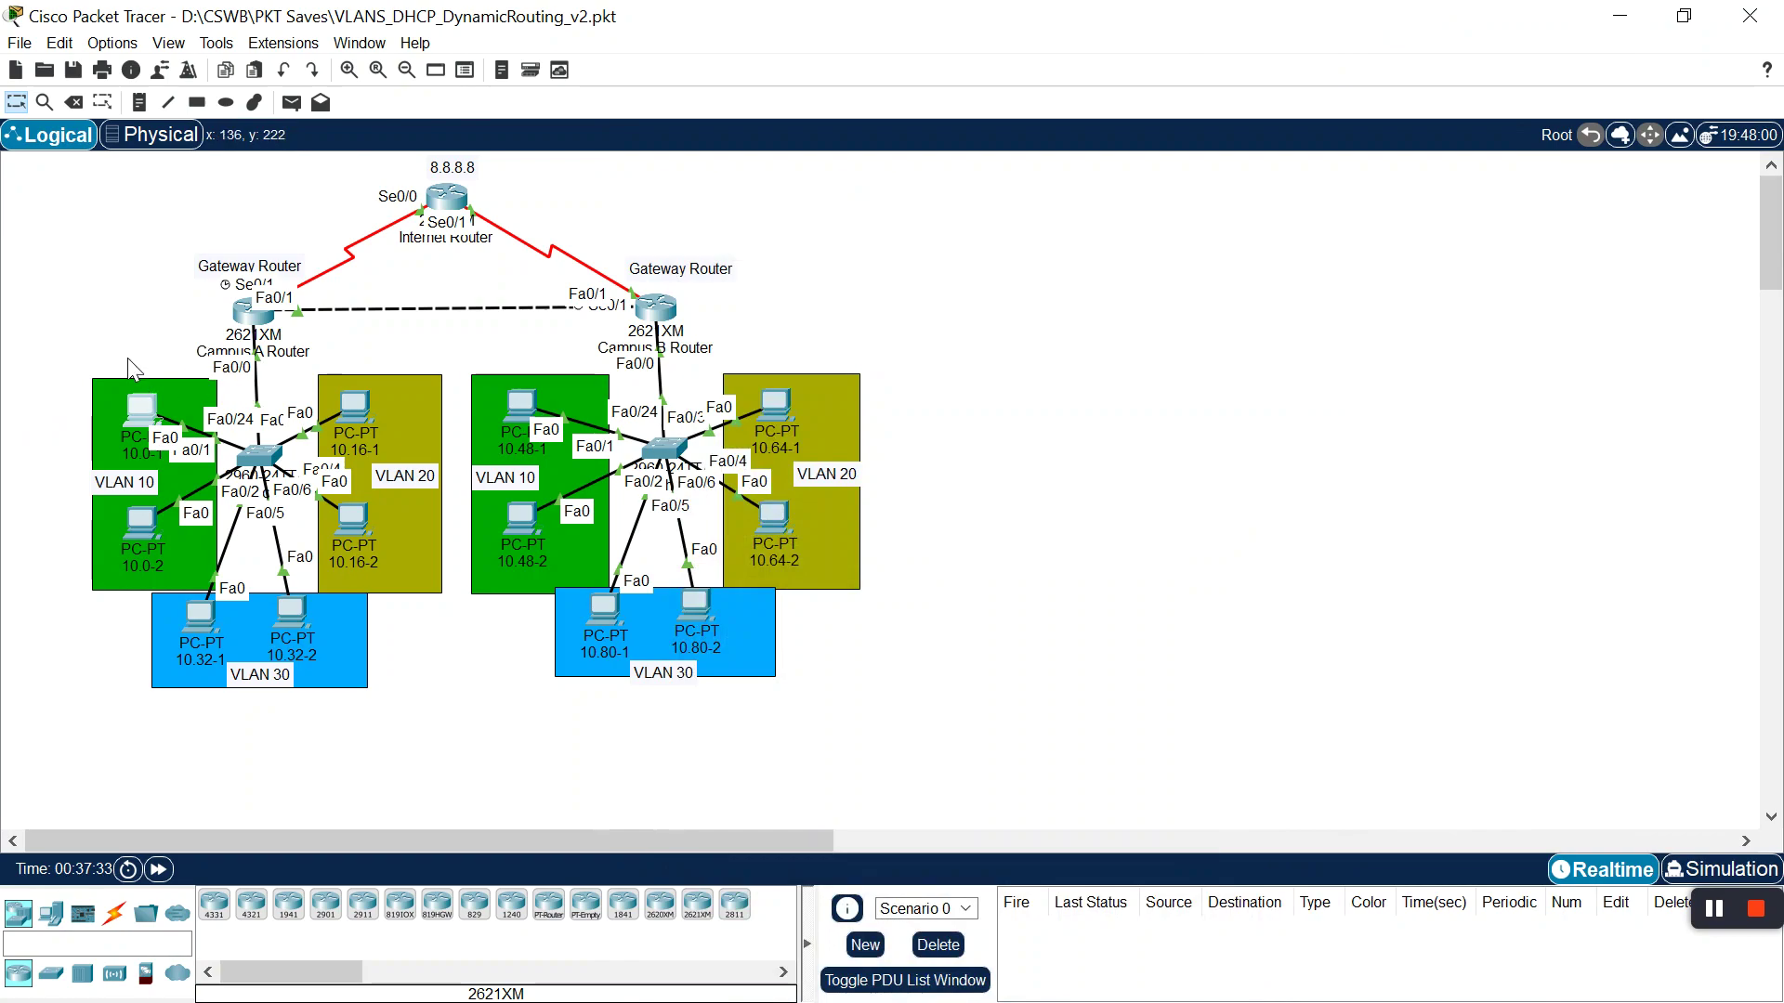